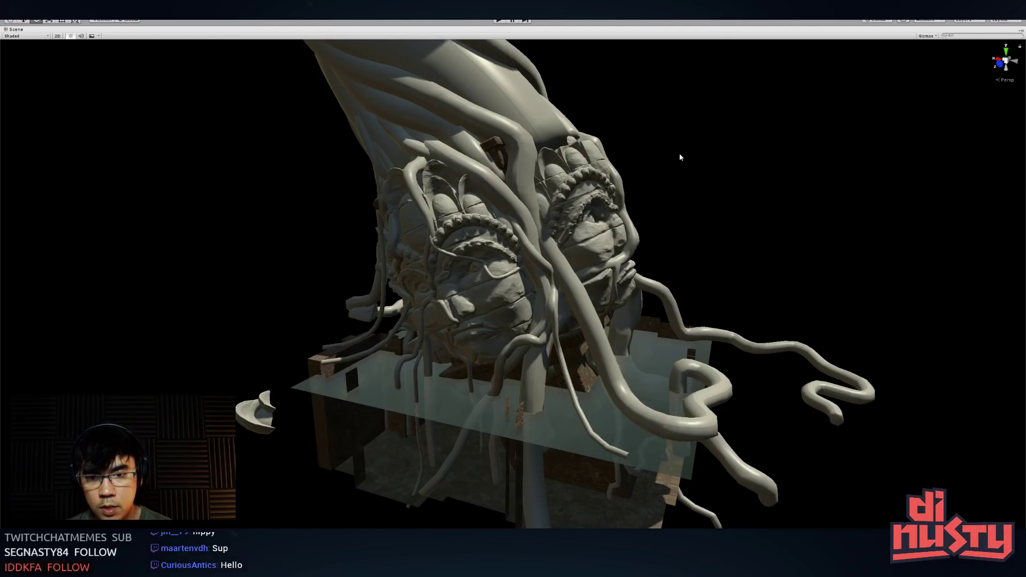
mouse_move(799, 238)
middle_mouse_down()
mouse_move(814, 247)
mouse_move(806, 249)
middle_mouse_up()
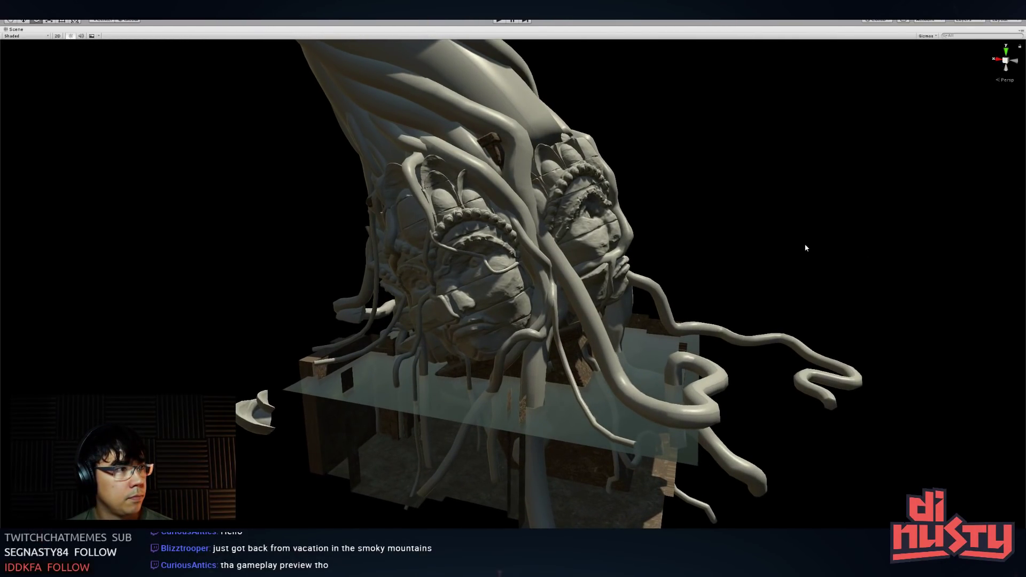
middle_click_drag(806, 242, 810, 237)
left_click_drag(811, 236, 693, 249, "alt")
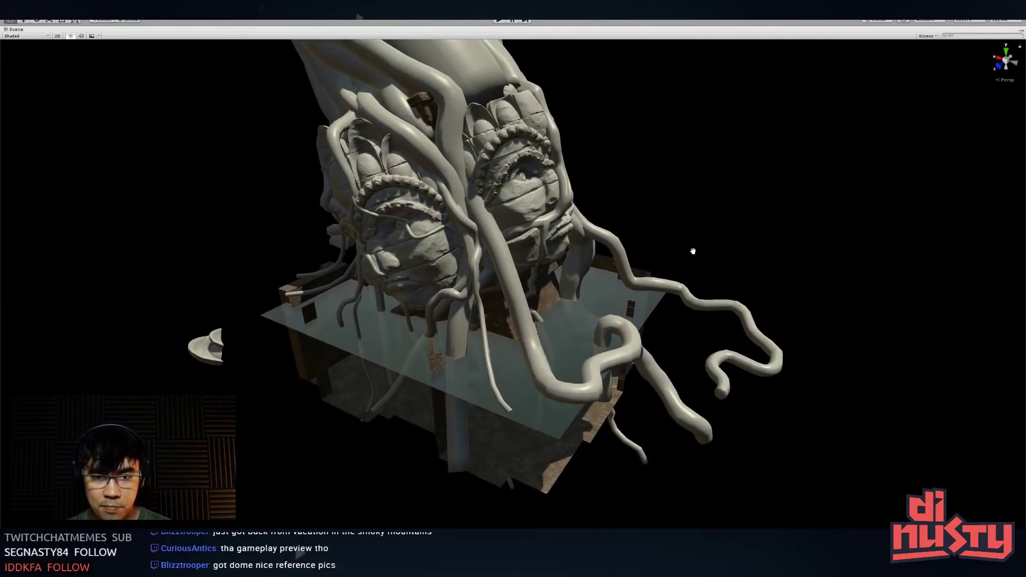
middle_click_drag(693, 249, 711, 257)
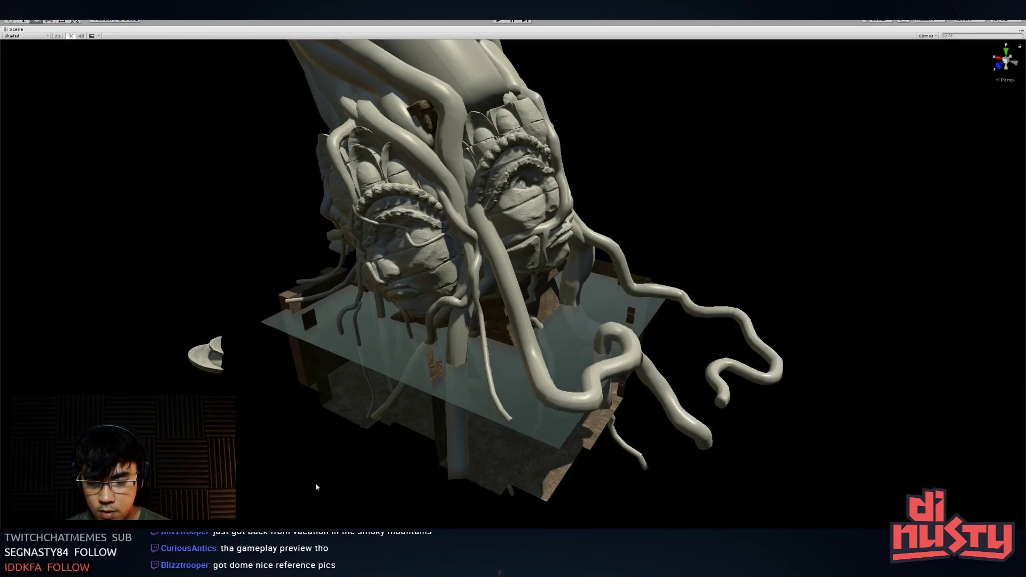
Switch to Photoshop, enlarge its window and find the image layers below the Title text in Port_Review.psd
key("alt+Tab")
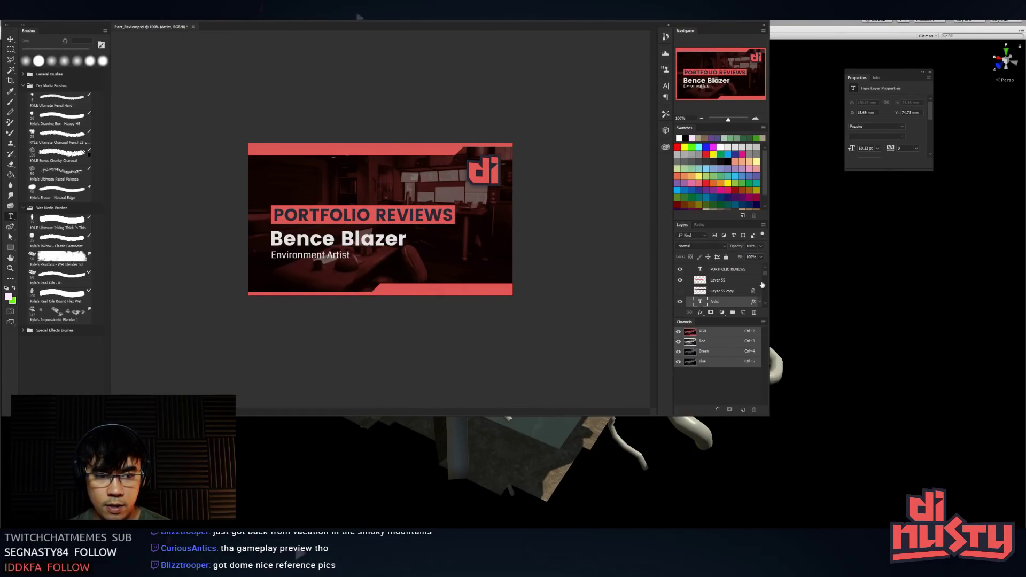
scroll(765, 274, "down", 5)
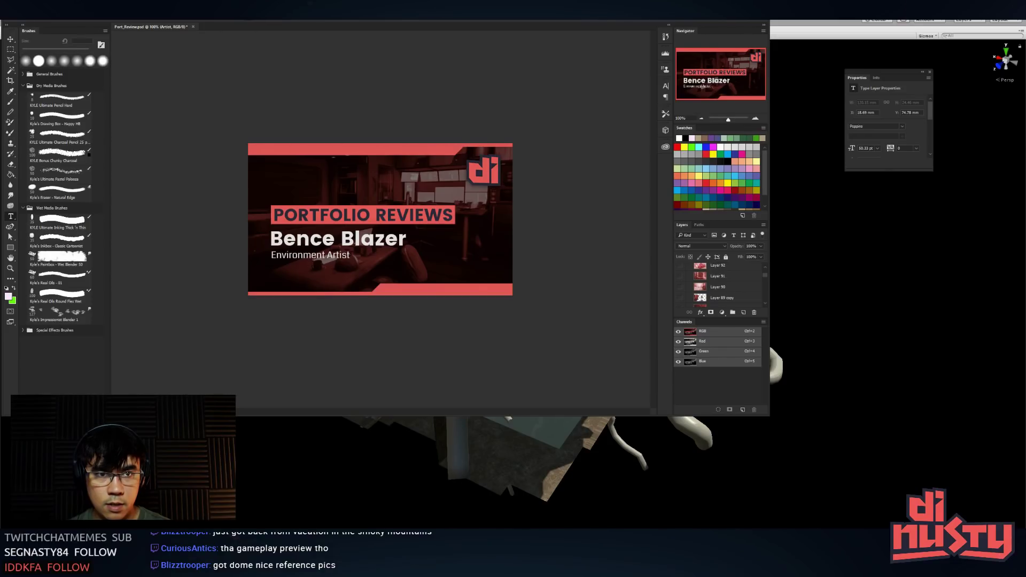
left_click(733, 7)
scroll(937, 389, "up", 4)
scroll(939, 367, "down", 3)
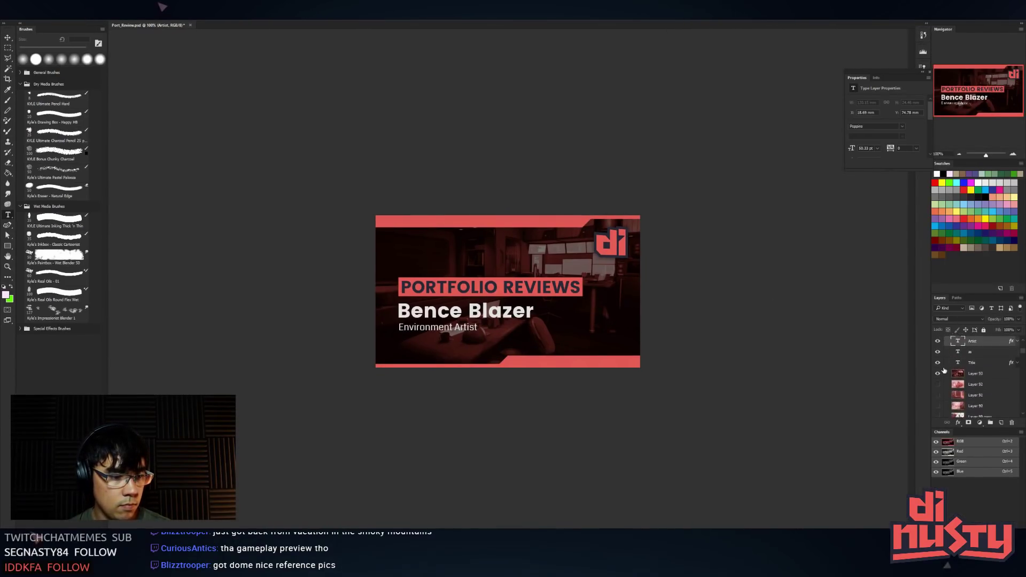
Show the stacked background image layers beneath the Title text layer and hide them all again, including the active background photo
left_click_drag(938, 358, 939, 409)
scroll(938, 398, "down", 3)
scroll(940, 419, "down", 3)
left_click(938, 415)
scroll(932, 384, "up", 2)
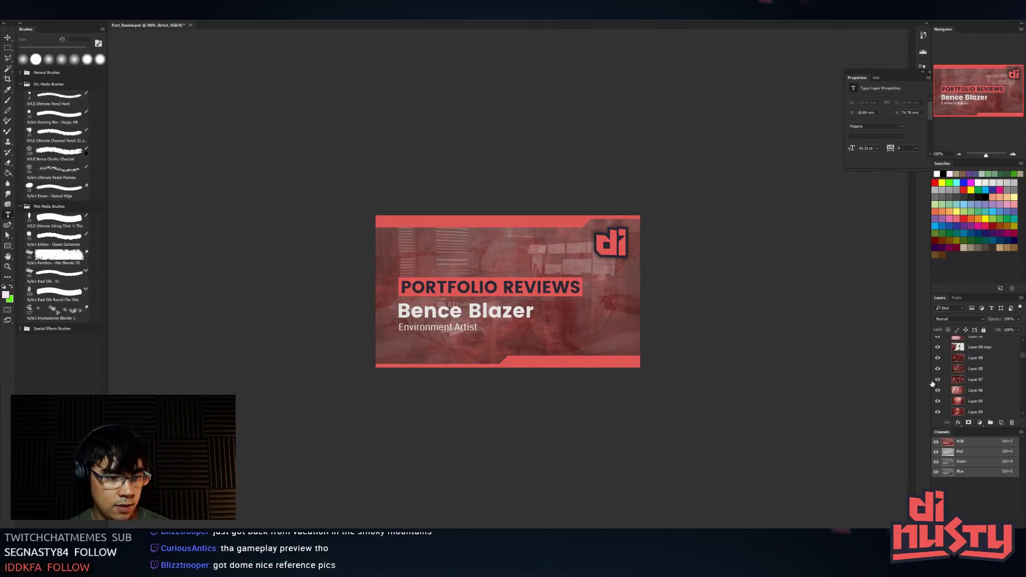
scroll(939, 414, "down", 3)
left_click_drag(939, 359, 940, 404)
scroll(941, 396, "up", 3)
scroll(940, 383, "up", 1)
left_click_drag(938, 369, 939, 401)
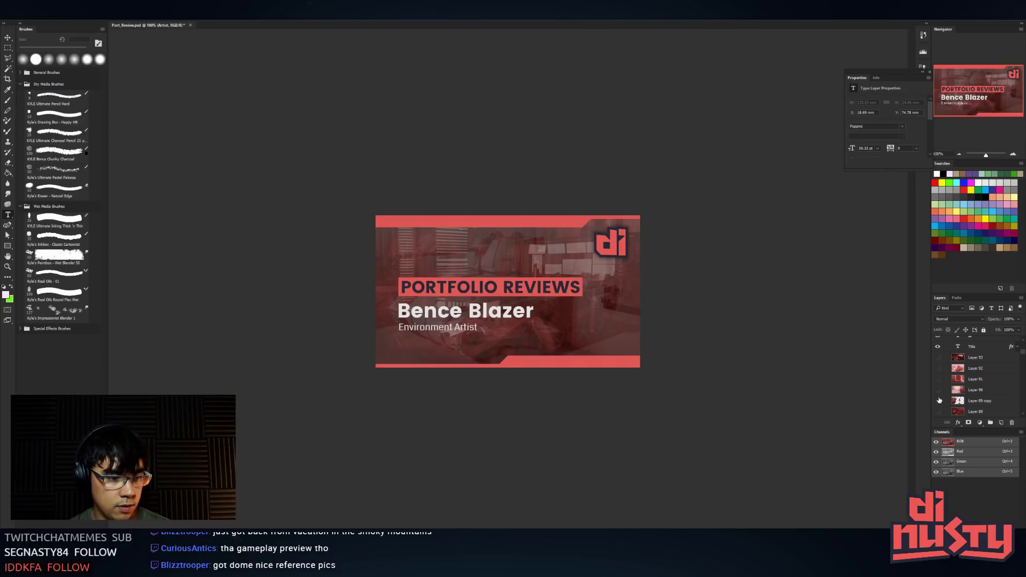
Preview the topmost hidden image layers below the Title layer one at a time, hiding each again
left_click(939, 357)
left_click(939, 358)
left_click(938, 368)
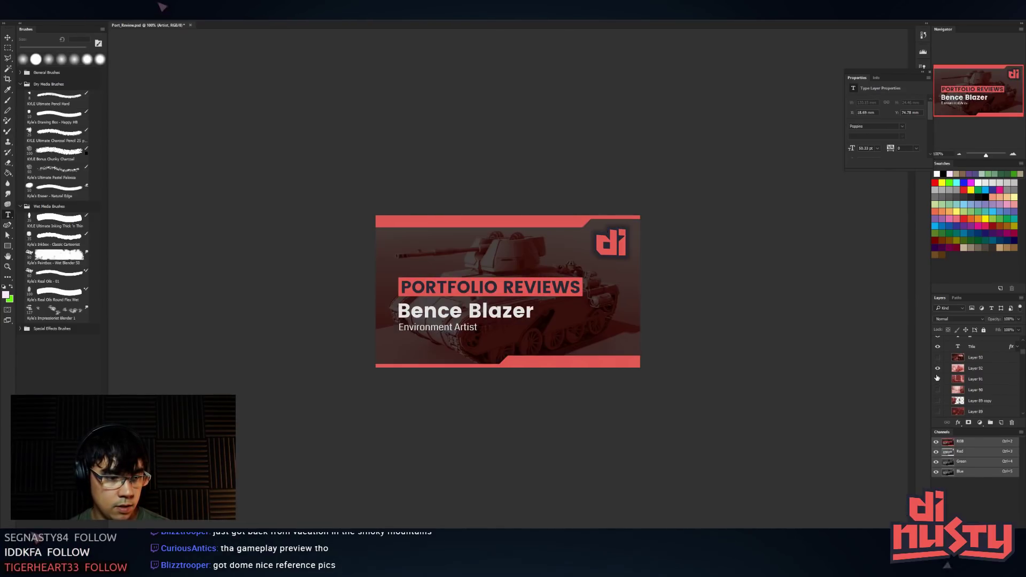
left_click(939, 368)
left_click(938, 379)
left_click(939, 380)
left_click(939, 381)
left_click(938, 380)
left_click(937, 393)
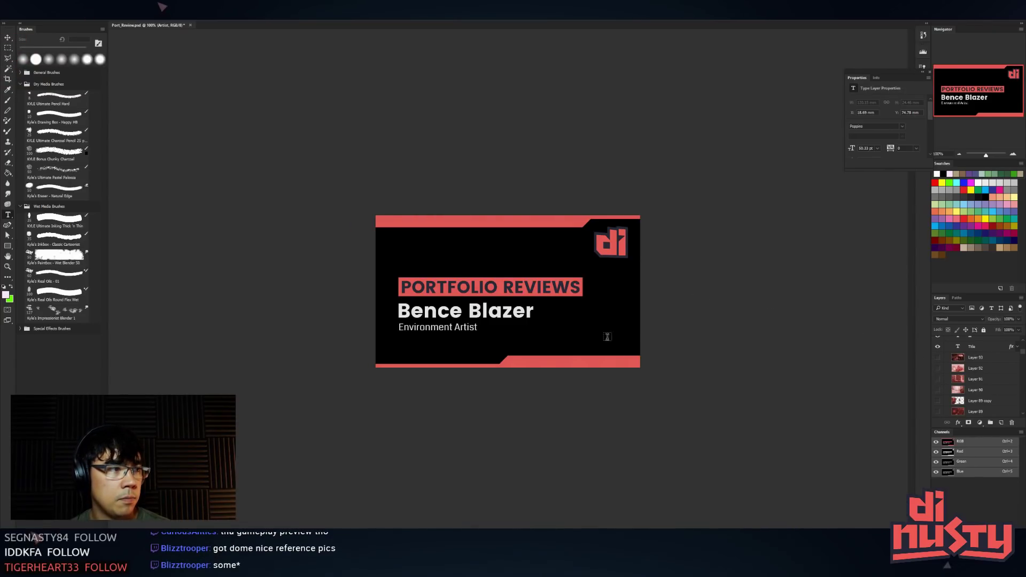
Close Port_Review.psd with its changes saved and switch back to the Unity scene
left_click(191, 25)
left_click(495, 207)
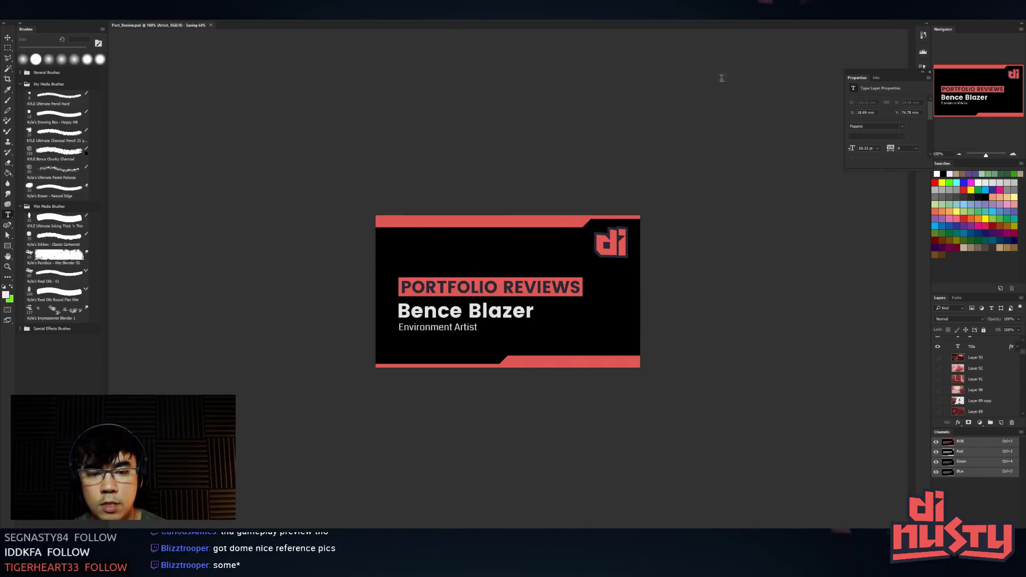
key("alt+Tab")
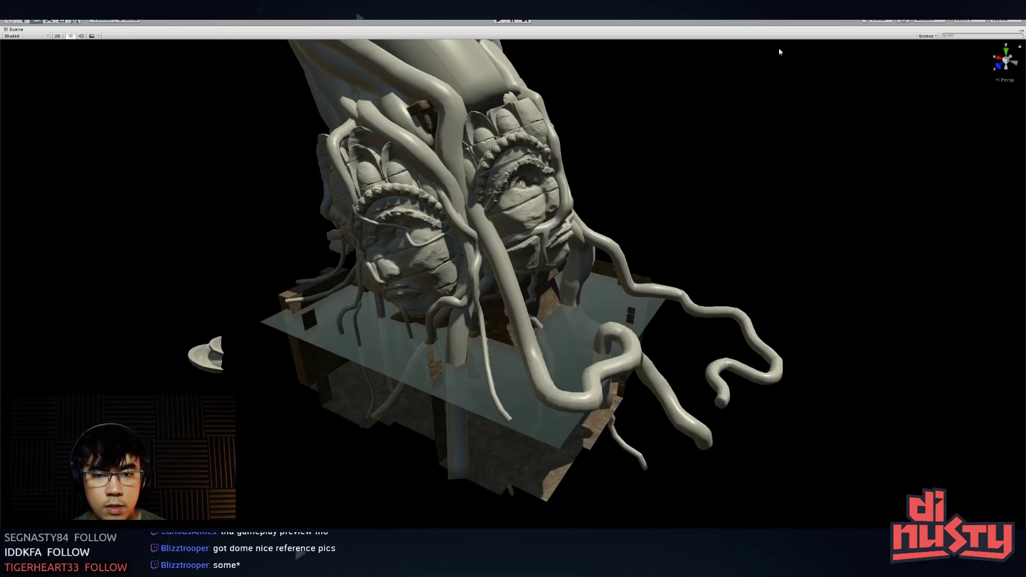
Switch to Modo and examine the Tree_LOD0 mesh, up close at the root tips and from farther back around the statue faces
left_click_drag(575, 156, 719, 196, "alt")
key("alt+Tab")
left_click_drag(709, 340, 454, 182, "alt")
scroll(562, 310, "up", 4)
scroll(546, 293, "down", 2)
left_click(485, 235)
scroll(338, 239, "up", 5)
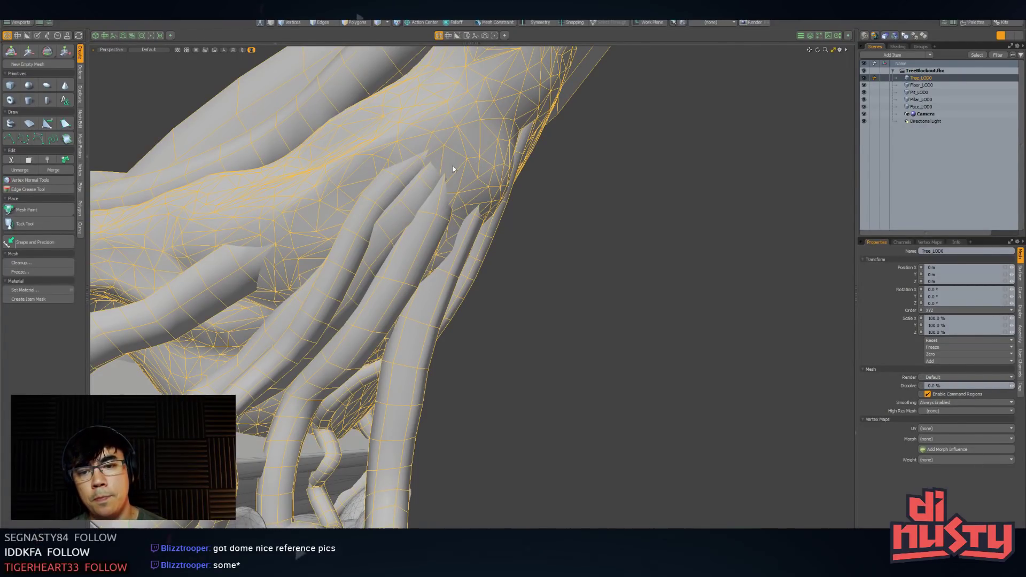
left_click_drag(431, 147, 374, 272, "alt")
left_click_drag(374, 273, 734, 255, "alt")
left_click_drag(508, 262, 505, 385, "alt")
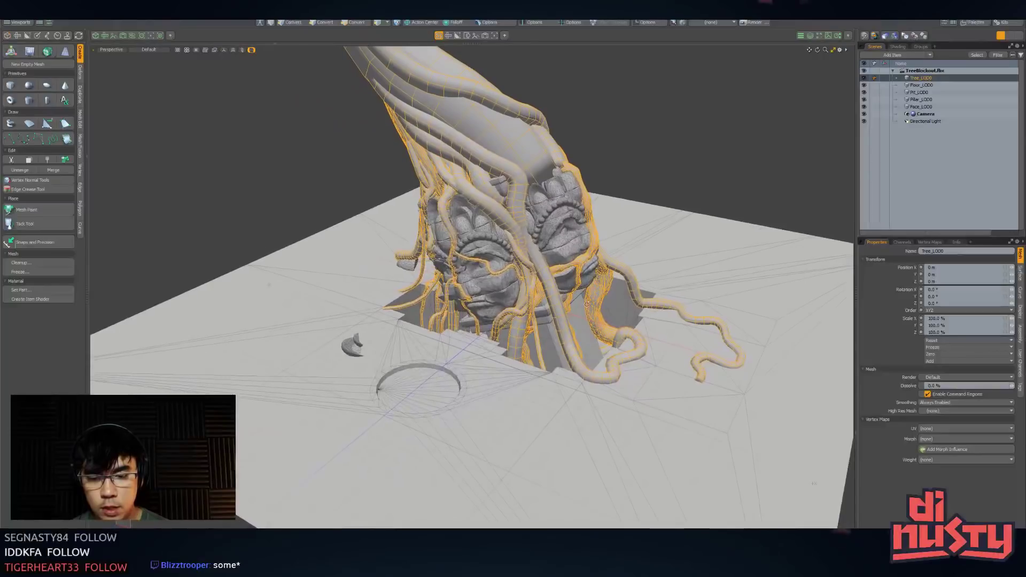
Check the tree blockout in polygon and item selection modes and view it again in the Unity scene
left_click(506, 385)
key("3")
left_click(409, 381)
left_click_drag(304, 247, 459, 298, "alt")
key("5")
left_click(526, 256)
key("alt+Tab")
left_click_drag(604, 220, 515, 297, "alt")
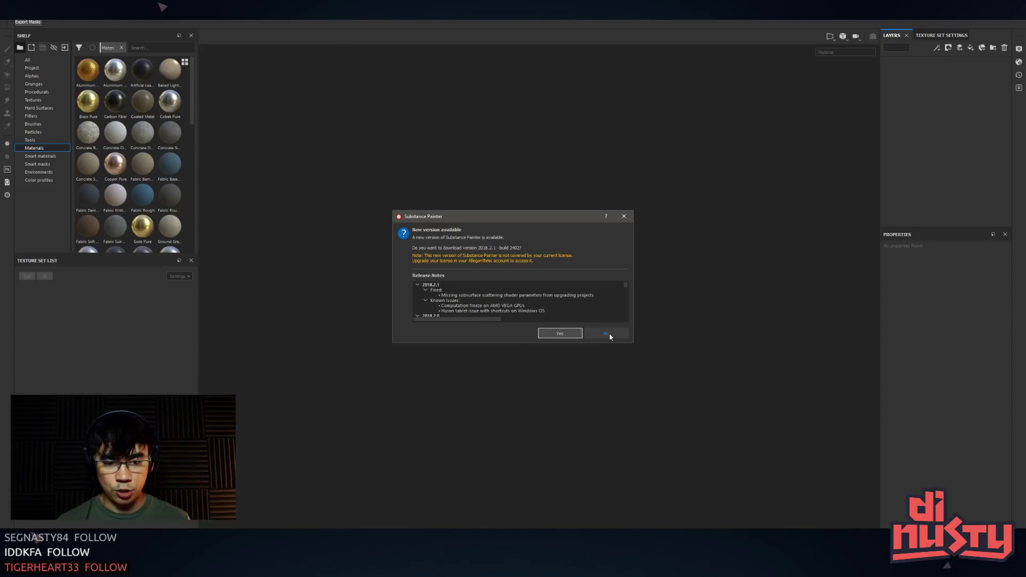
Decline the Substance Painter update and proceed with installing the updated license in the activation wizard
left_click(607, 335)
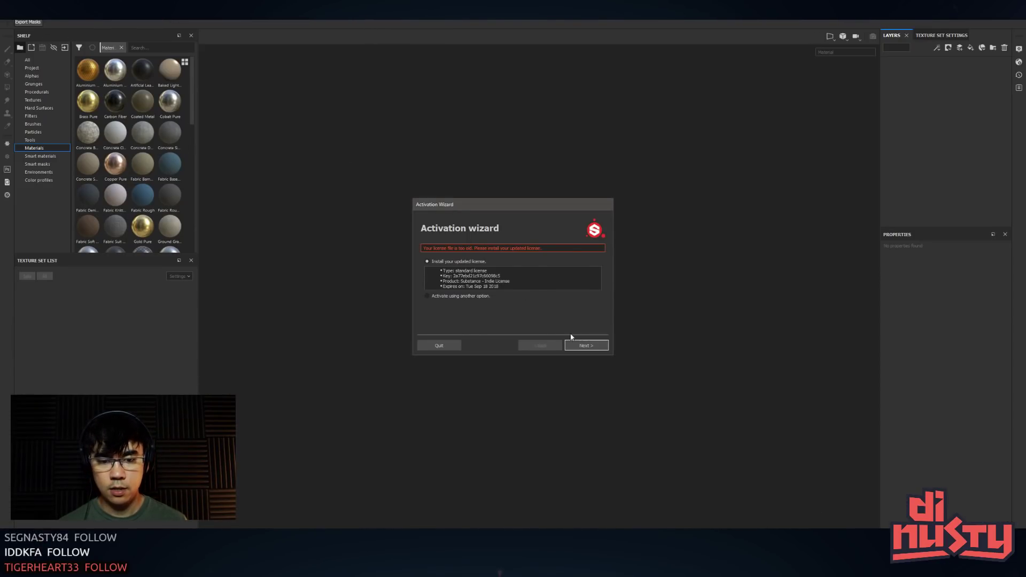
key("Return")
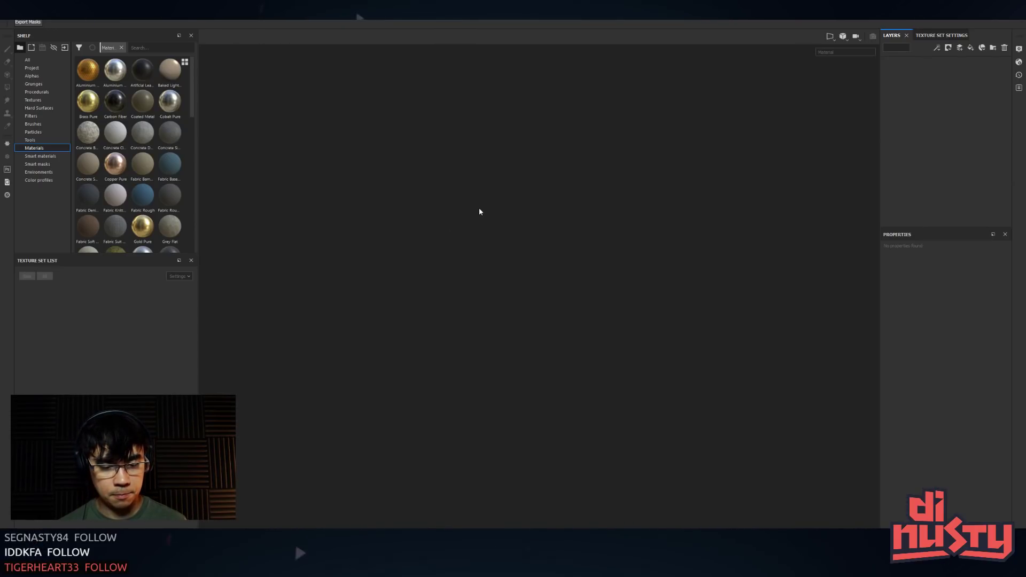
Switch to Discord, view the server owner's profile card from the member list, and move the window off this screen
key("alt+Tab")
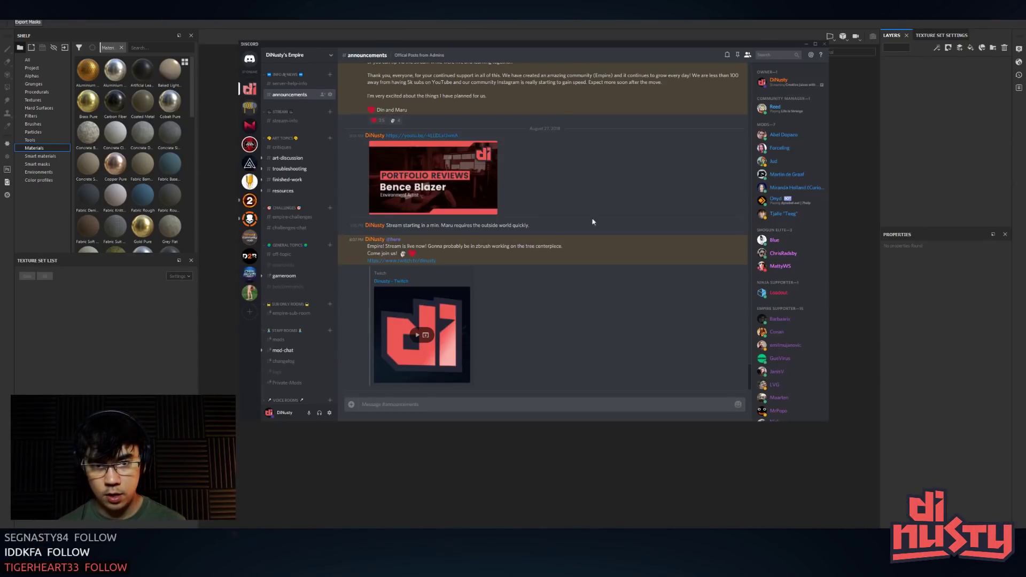
right_click(791, 88)
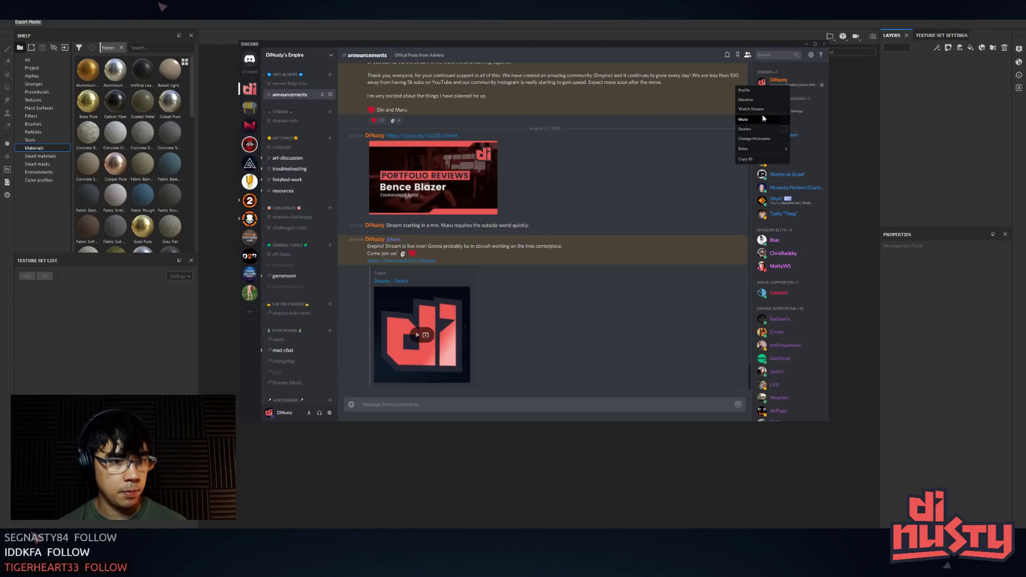
left_click(696, 85)
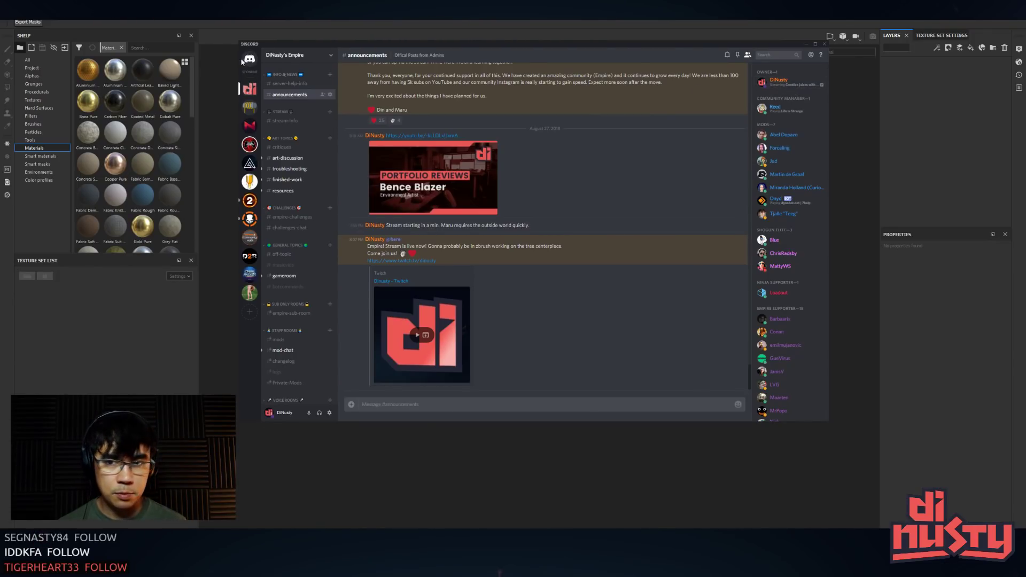
left_click_drag(361, 46, 1025, 42)
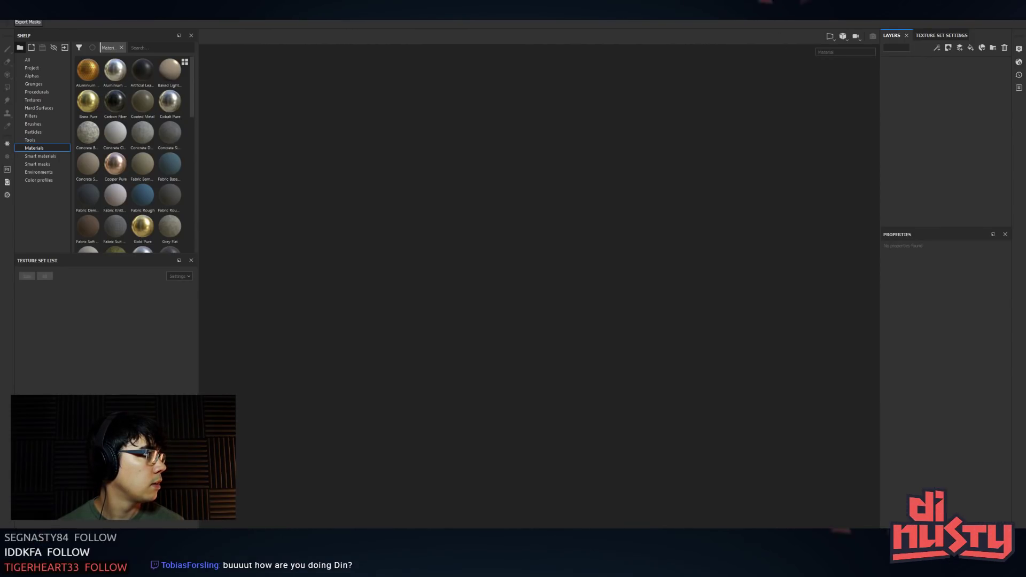
mouse_move(1025, 177)
left_mouse_down()
mouse_move(629, 96)
mouse_move(642, 76)
left_mouse_up()
right_click(736, 116)
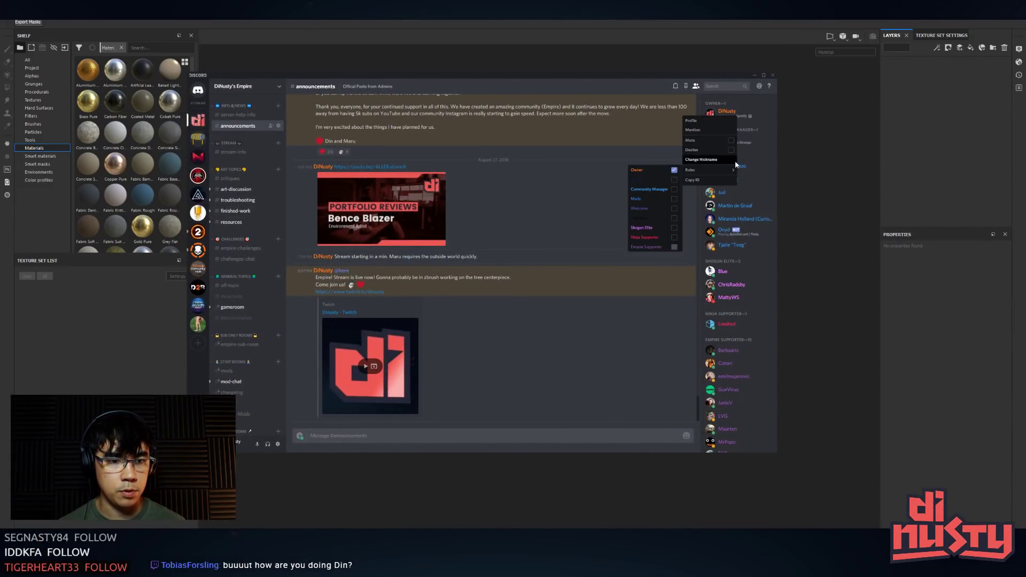
left_click(729, 114)
left_click(730, 114)
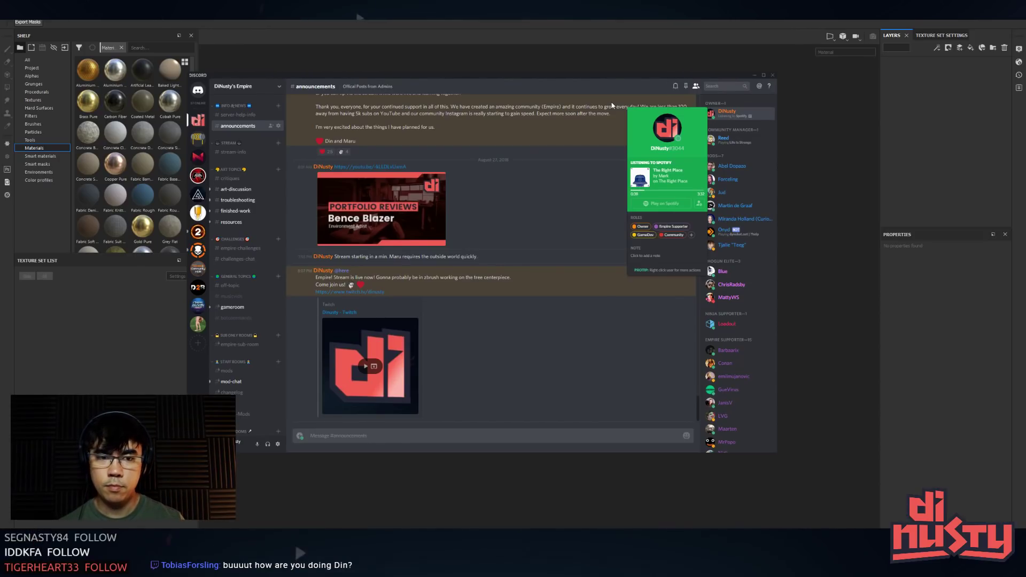
left_click(623, 80)
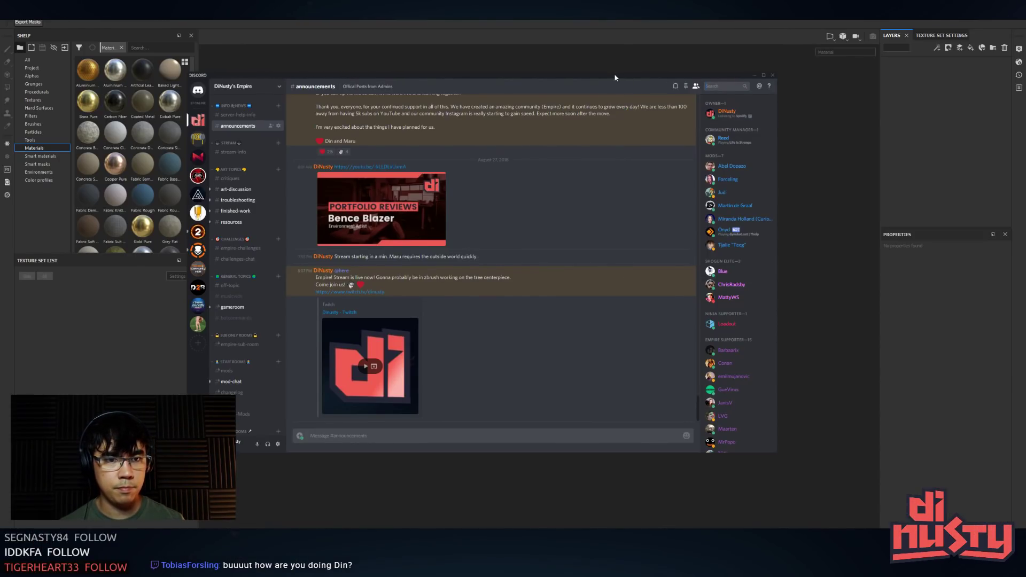
left_click_drag(615, 78, 0, 78)
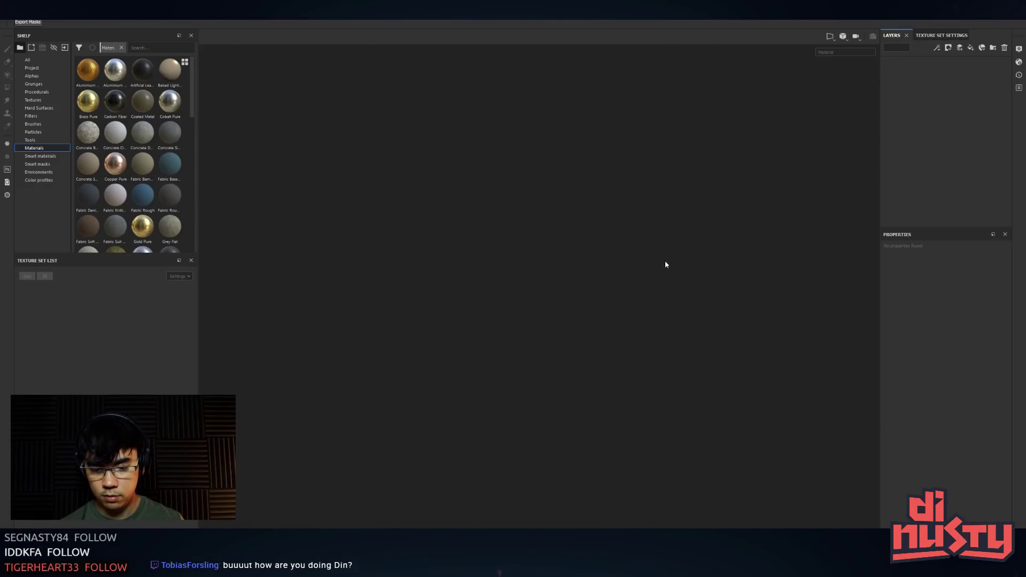
left_click(631, 117)
left_click(666, 117)
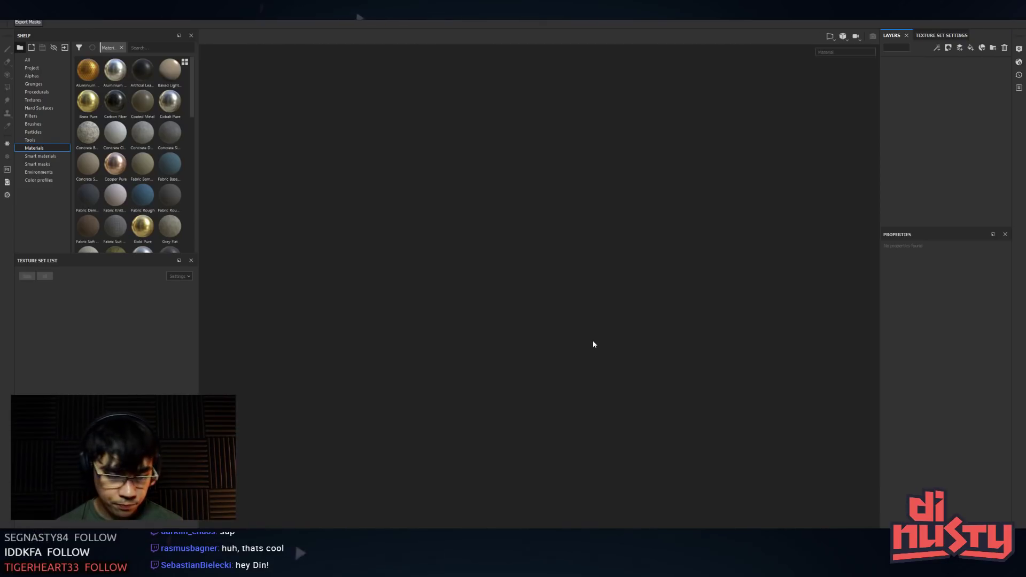
key("alt+Tab")
left_click_drag(513, 283, 674, 334, "alt")
key("alt+Tab")
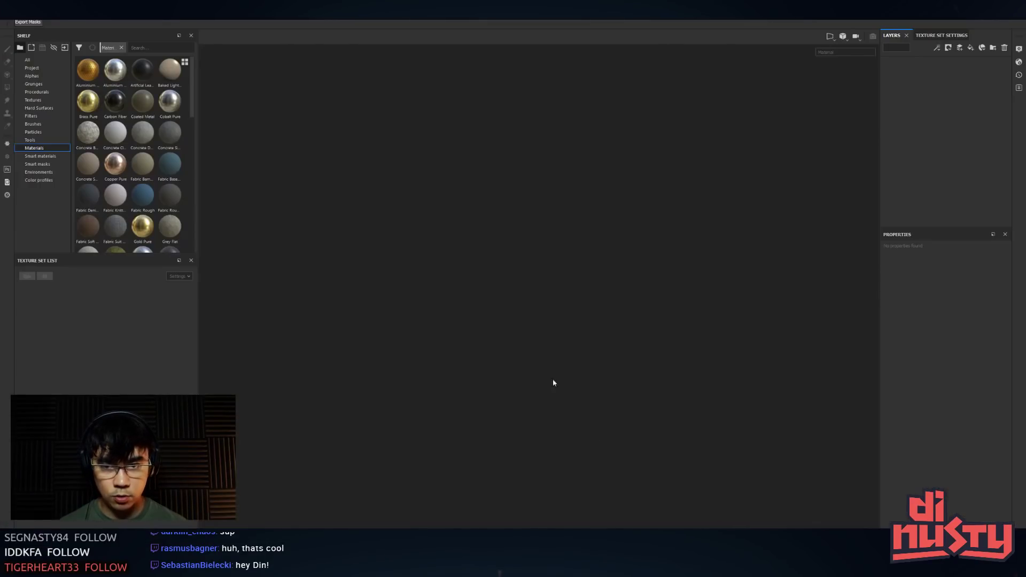
Start opening an existing Substance Painter project and go to the Temple\Substance folder
key("alt+f")
mouse_move(38, 36)
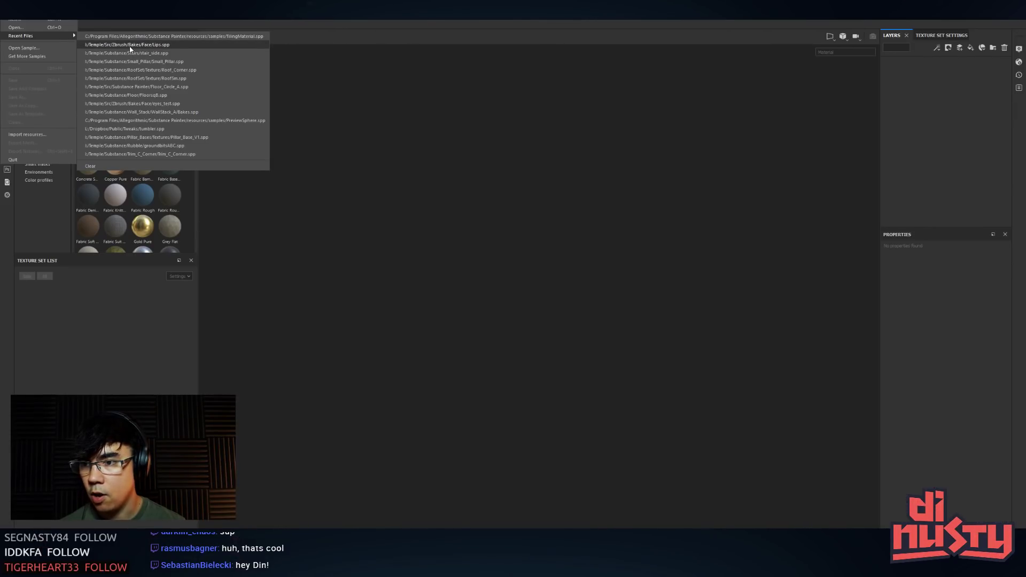
left_click(41, 28)
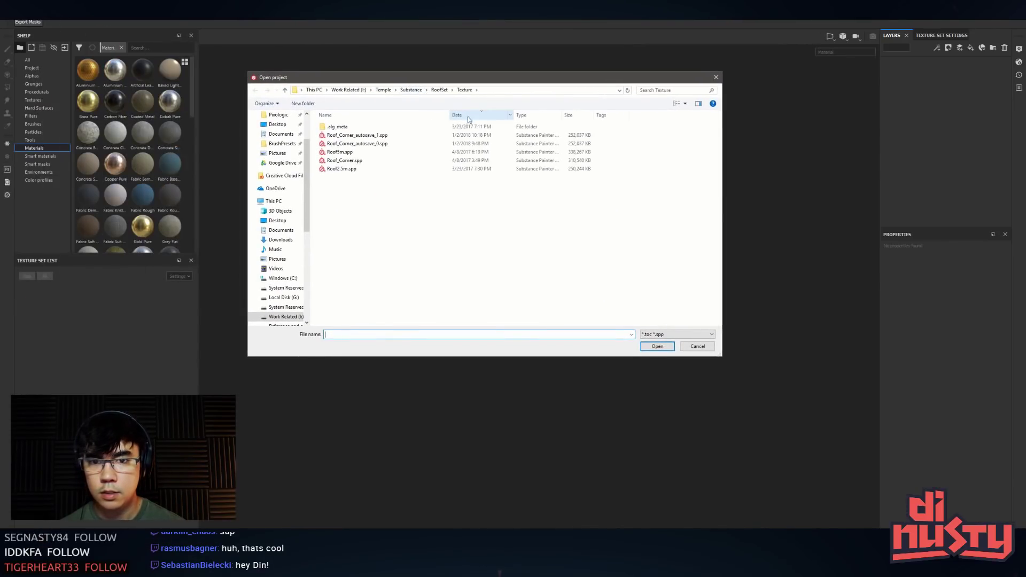
left_click(439, 90)
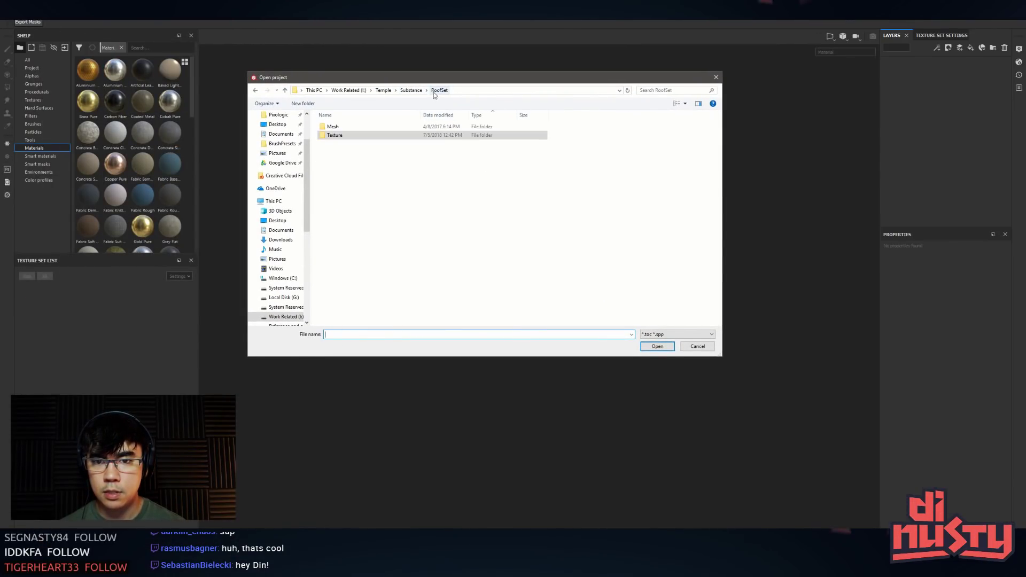
left_click(410, 90)
Look through the Substance folder and its Statue subfolder for a project file
left_click(397, 128)
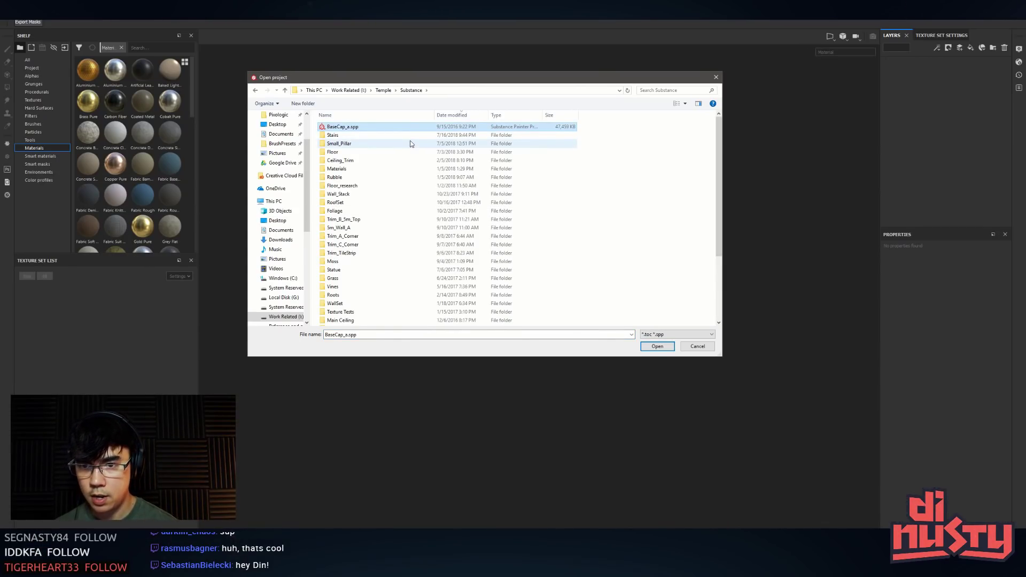
left_click(453, 163)
key("s")
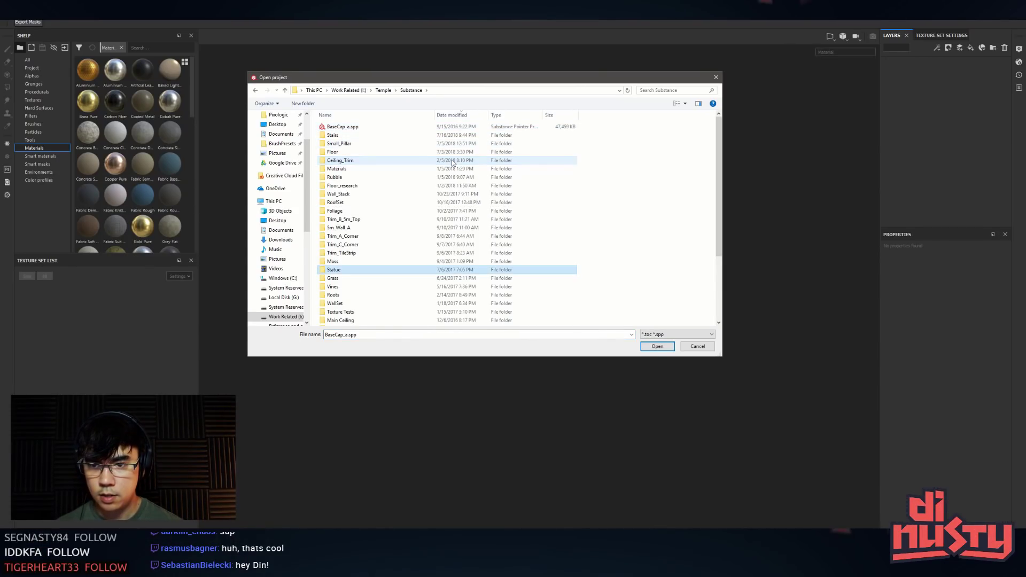
double_click(348, 270)
key("alt+Left")
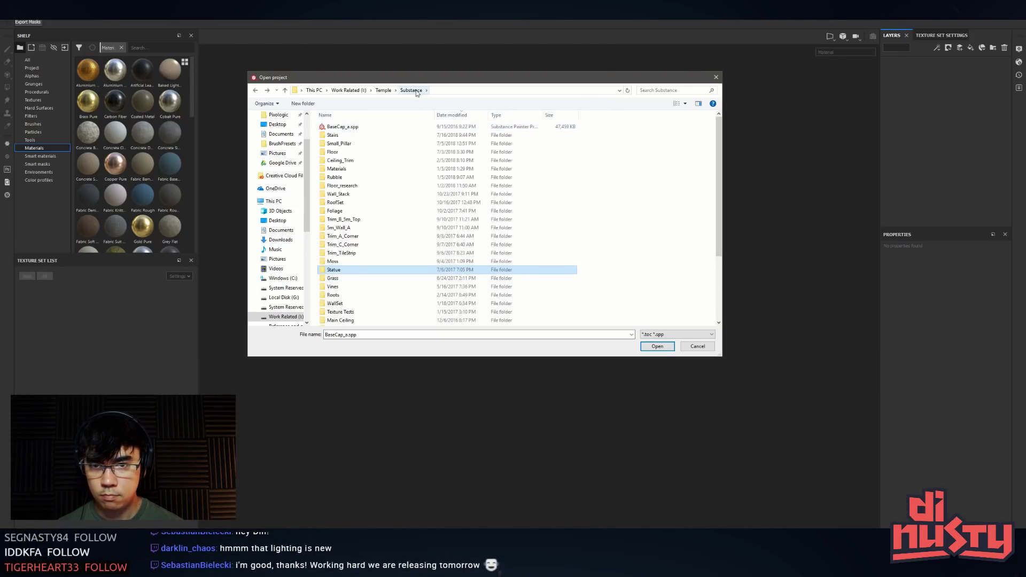
double_click(389, 127)
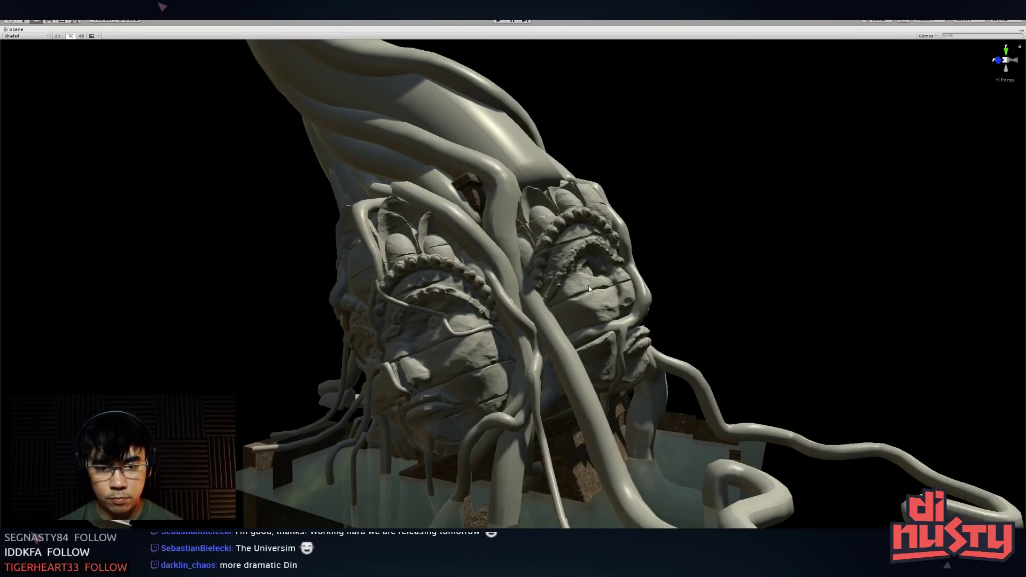
Select the carved stone face under the tree roots in the Unity scene
left_click(589, 289)
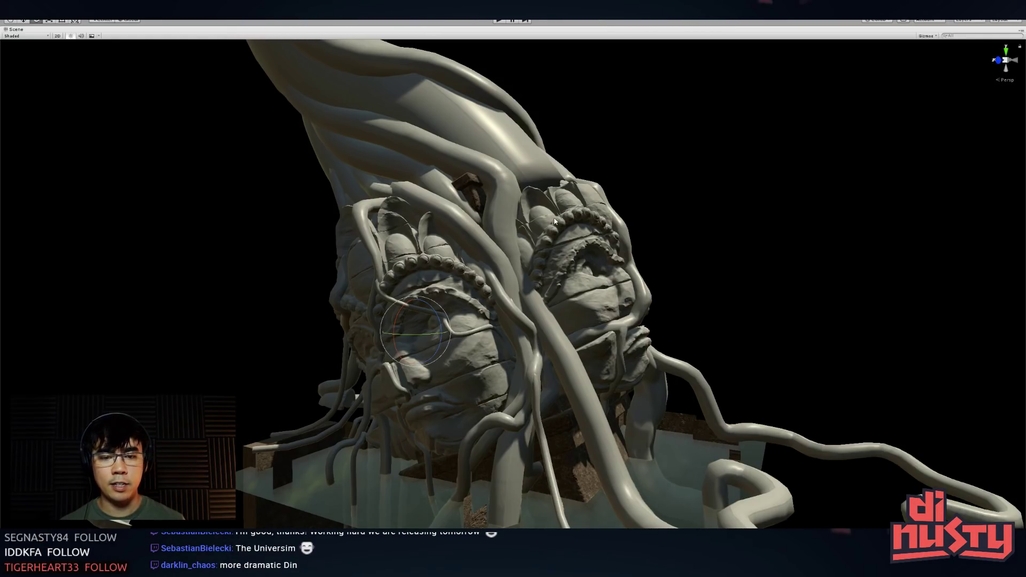
Restore the full editor layout around the maximized scene view and open the scene's Lighting settings
mouse_move(638, 206)
left_mouse_down("alt")
mouse_move(666, 228)
mouse_move(518, 252)
mouse_move(385, 245)
mouse_move(480, 270)
left_mouse_up("alt")
mouse_move(481, 270)
right_mouse_down("alt")
mouse_move(87, 251)
mouse_move(365, 367)
mouse_move(534, 299)
right_mouse_up("alt")
left_click_drag(534, 299, 601, 275, "alt")
key("shift+space")
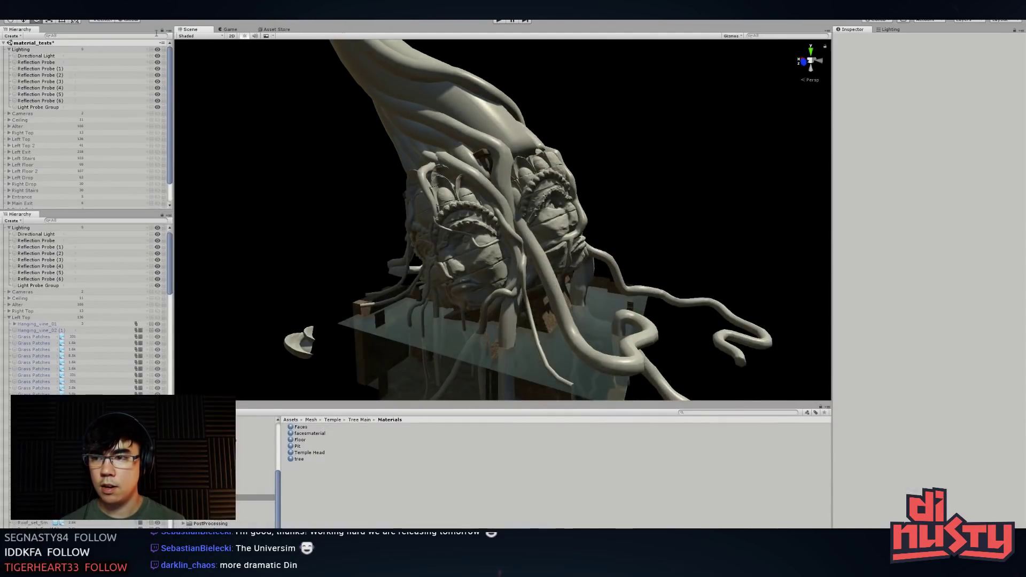
left_click(40, 100)
left_click(188, 142)
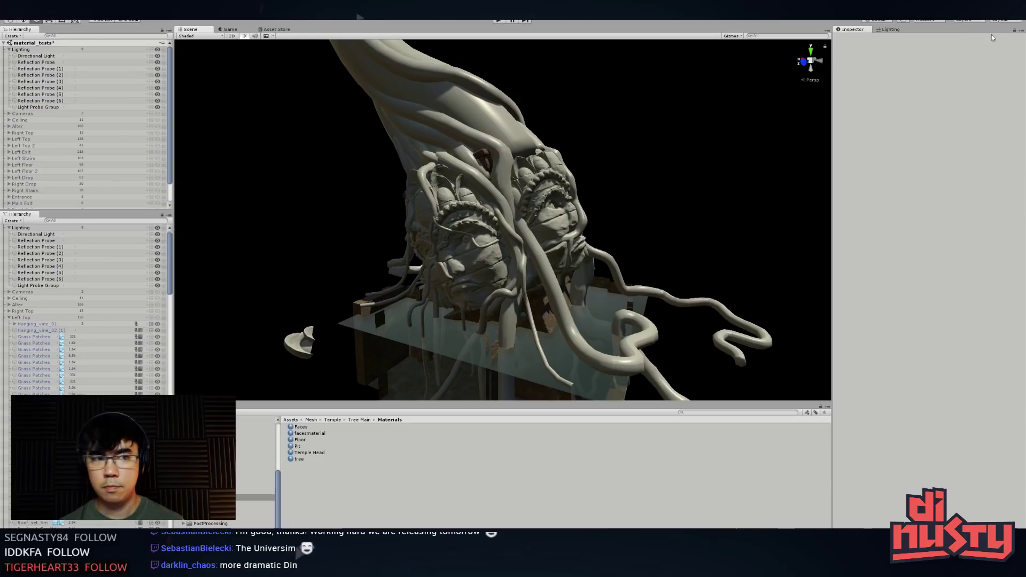
left_click(888, 28)
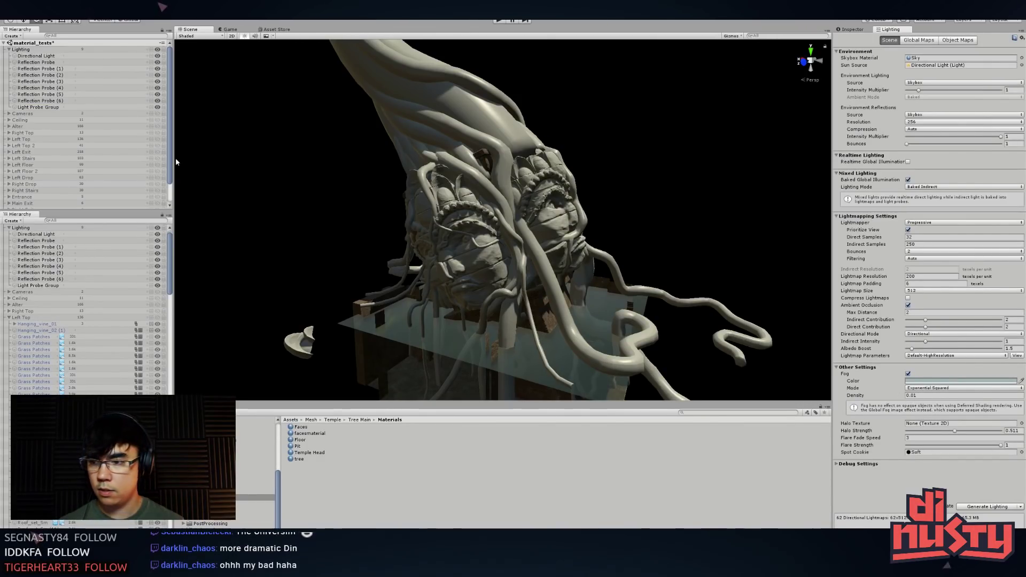
Go through the object groups in the hierarchy and select the Tree Pit group
scroll(75, 204, "down", 2)
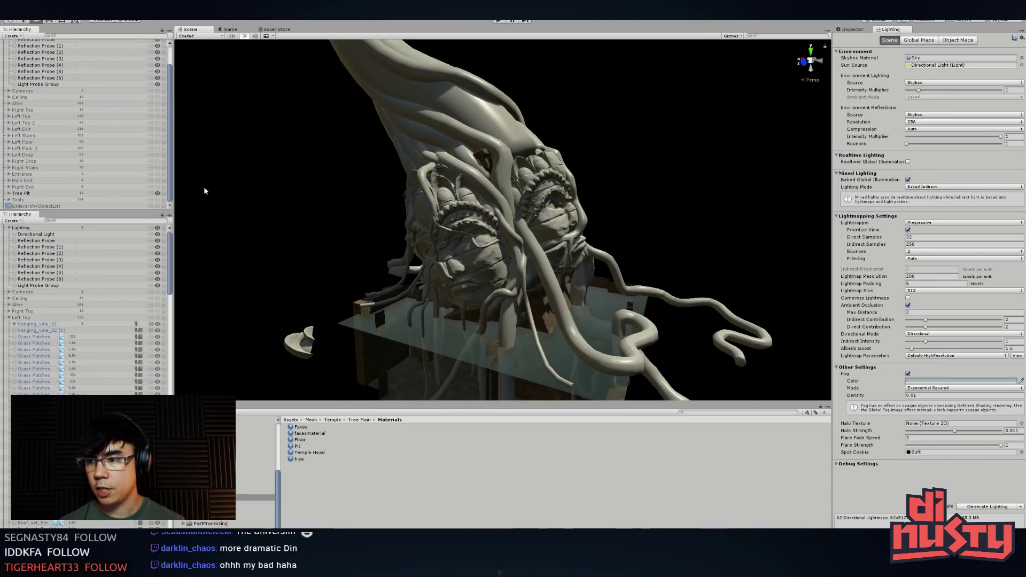
scroll(68, 144, "up", 2)
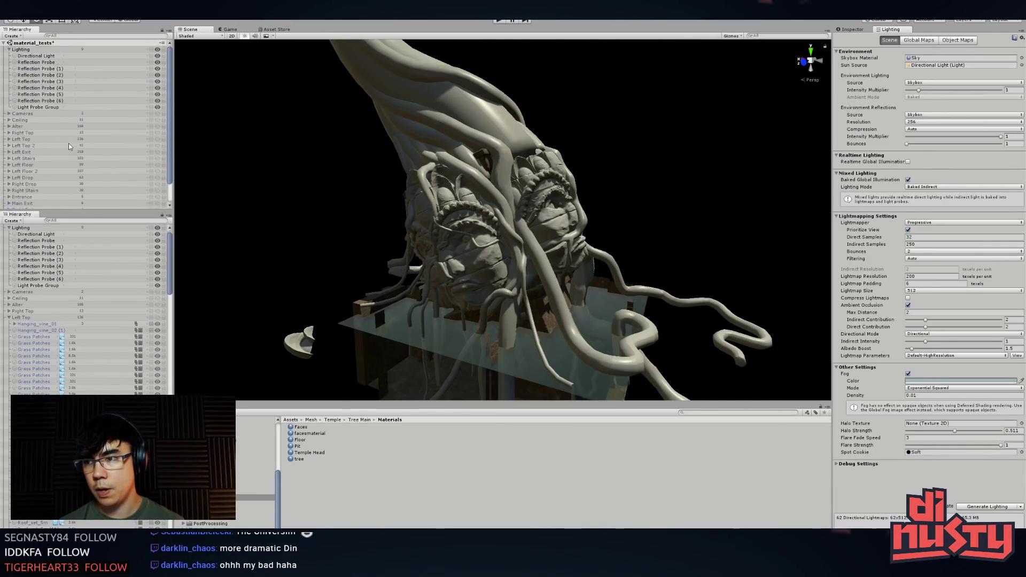
left_click(83, 74)
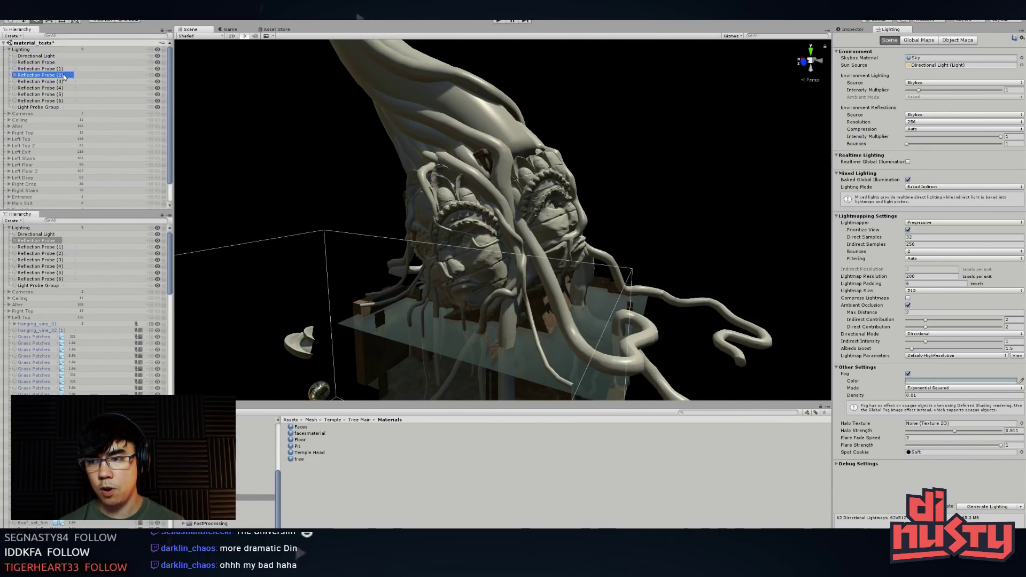
left_click(60, 95)
left_click(68, 158)
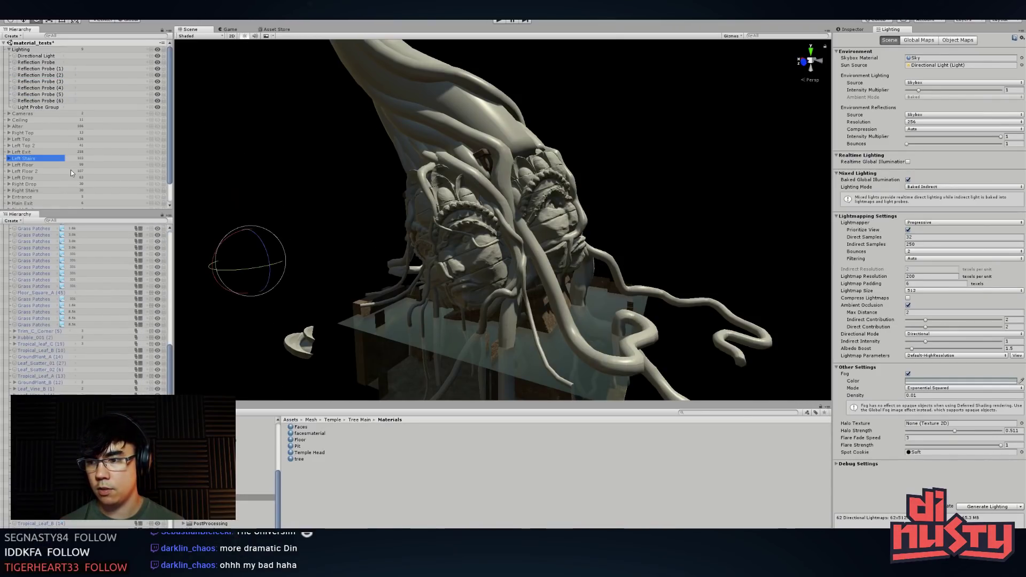
scroll(70, 170, "down", 1)
left_click(60, 192)
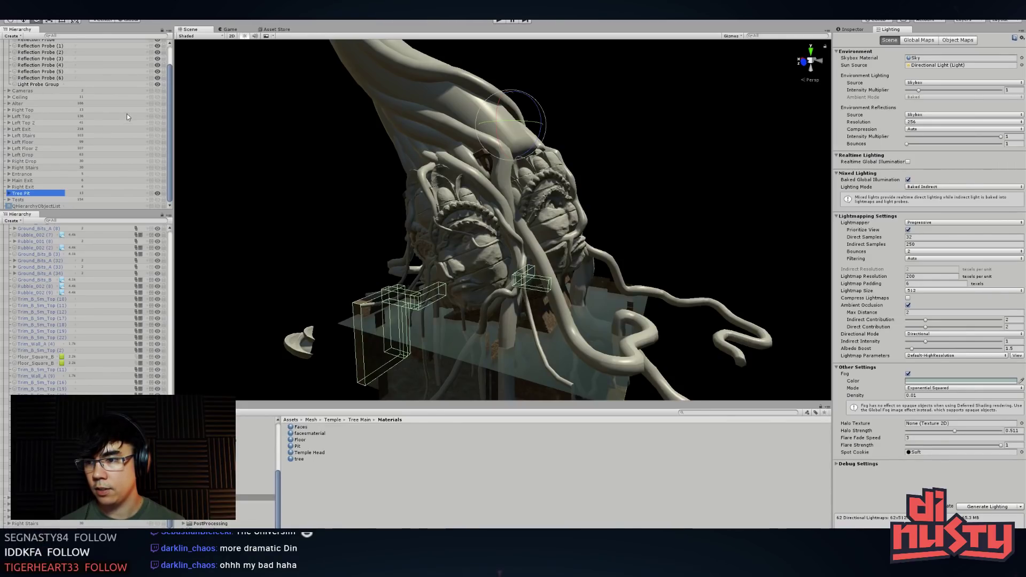
Temporarily show the Left Top, Left Floor and Left Drop groups around the tree, and hide them again
left_click(156, 117)
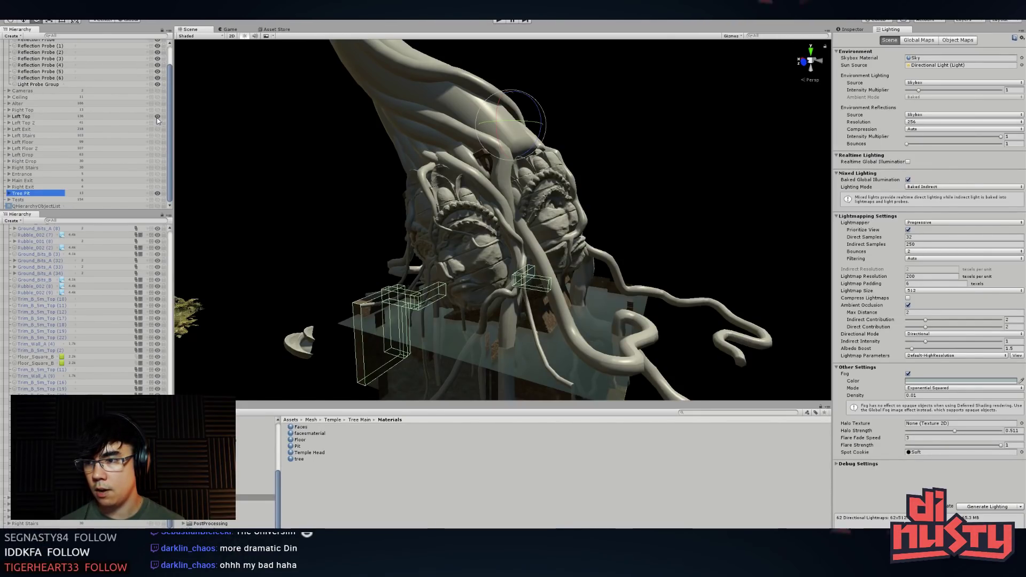
left_click(157, 117)
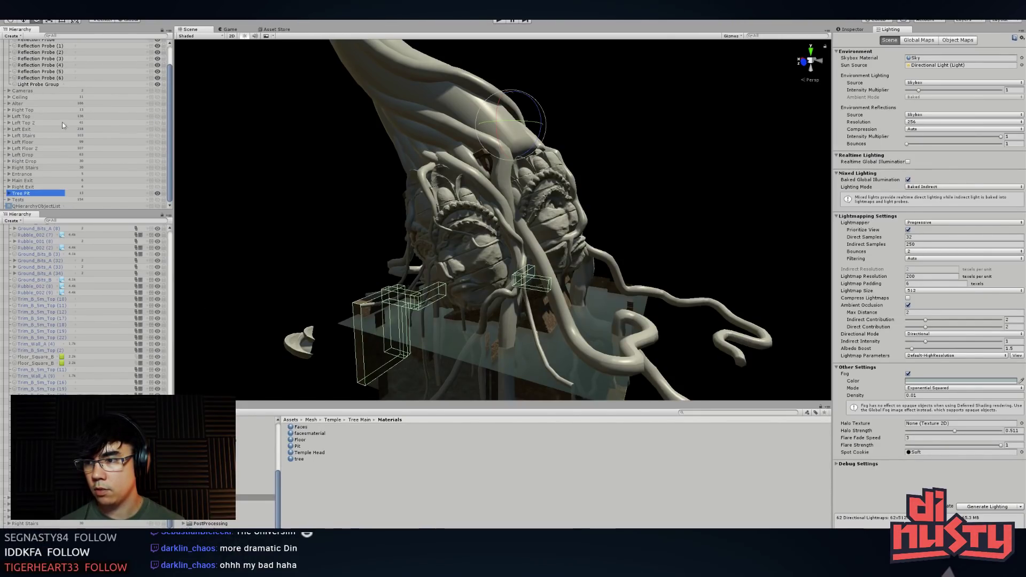
left_click(157, 143)
left_click(158, 155)
left_click(333, 180)
left_click_drag(333, 180, 421, 263, "alt")
right_click_drag(421, 263, 559, 216, "alt")
left_click_drag(558, 215, 548, 186, "alt")
left_click_drag(586, 144, 502, 163, "alt")
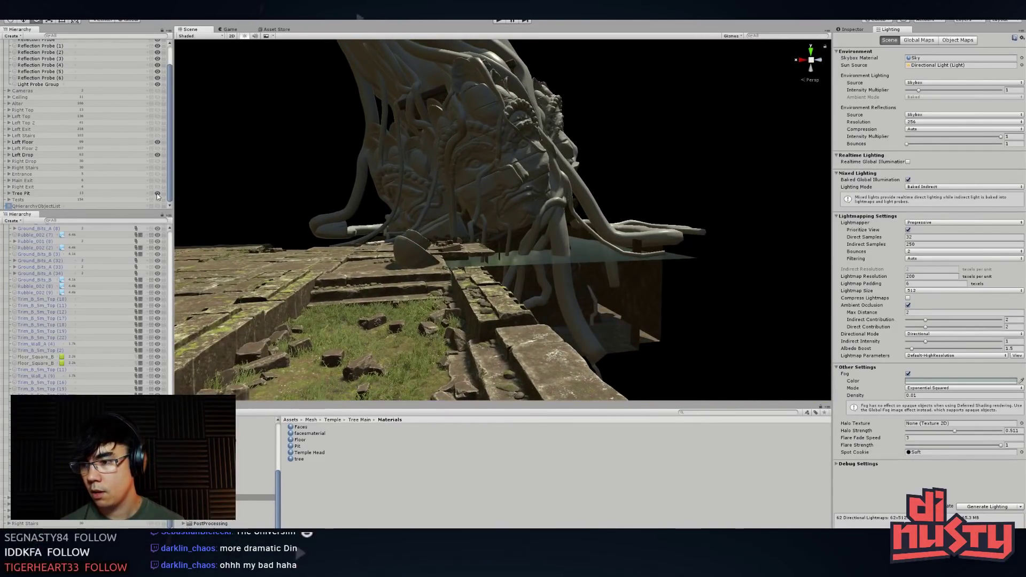
left_click(157, 142)
left_click(157, 155)
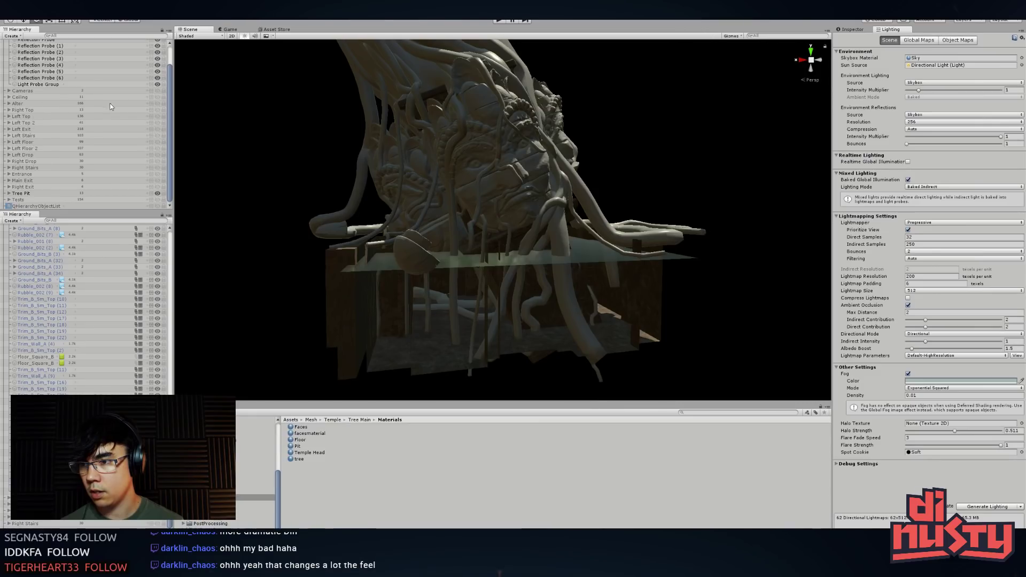
Show the Alter group and view the tree and carved faces from the altar steps
left_click(157, 103)
left_click_drag(644, 162, 554, 165, "alt")
left_click(512, 188)
left_click(517, 187)
key("f")
right_click_drag(555, 165, 768, 199, "alt")
mouse_move(668, 166)
left_mouse_down("alt")
mouse_move(734, 240)
mouse_move(644, 174)
mouse_move(711, 199)
mouse_move(613, 169)
mouse_move(677, 161)
left_mouse_up("alt")
middle_click_drag(678, 160, 668, 112)
left_click_drag(668, 112, 677, 111, "alt")
right_click_drag(677, 110, 624, 111, "alt")
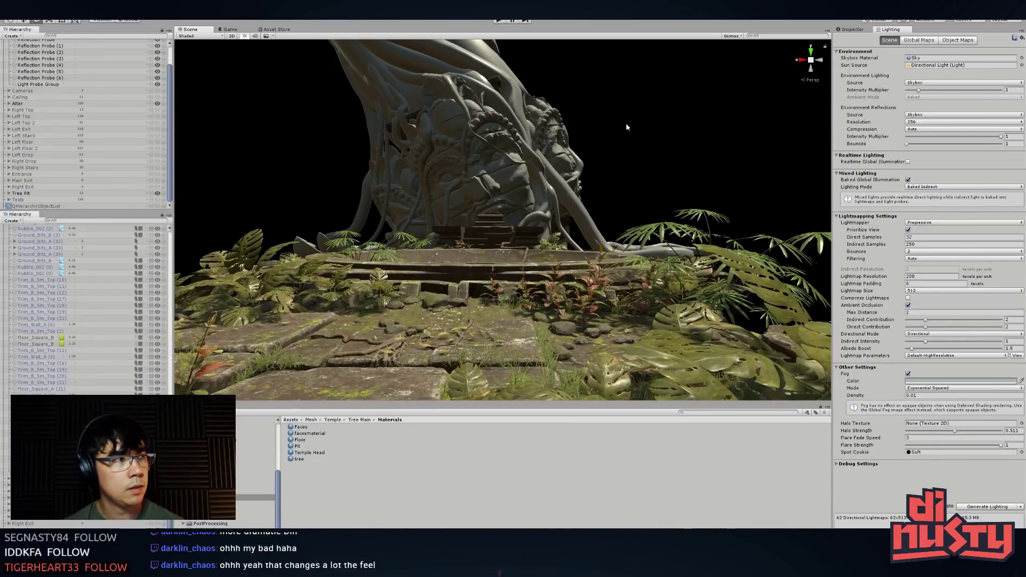
left_click_drag(627, 127, 524, 247, "alt")
right_click_drag(677, 224, 477, 180)
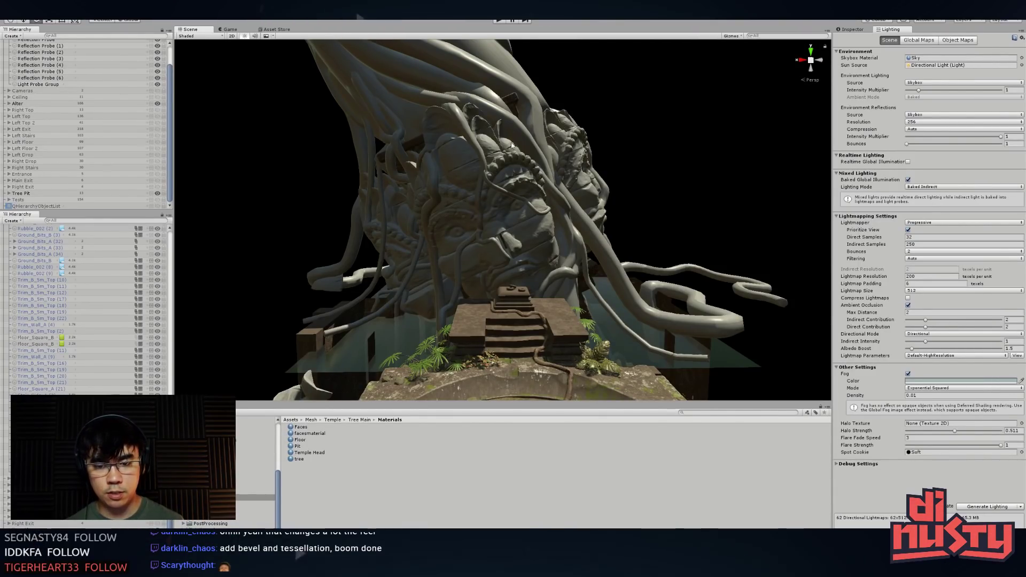
Switch to Modo, isolate the carved face mesh Face_LOD0 and frame it in the viewport
key("alt+Tab")
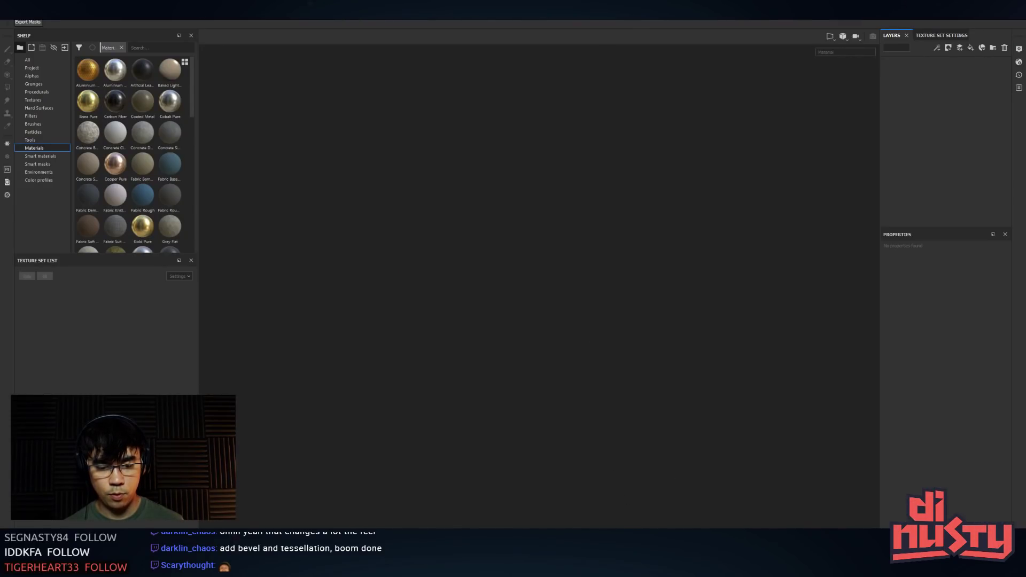
key("alt+Tab")
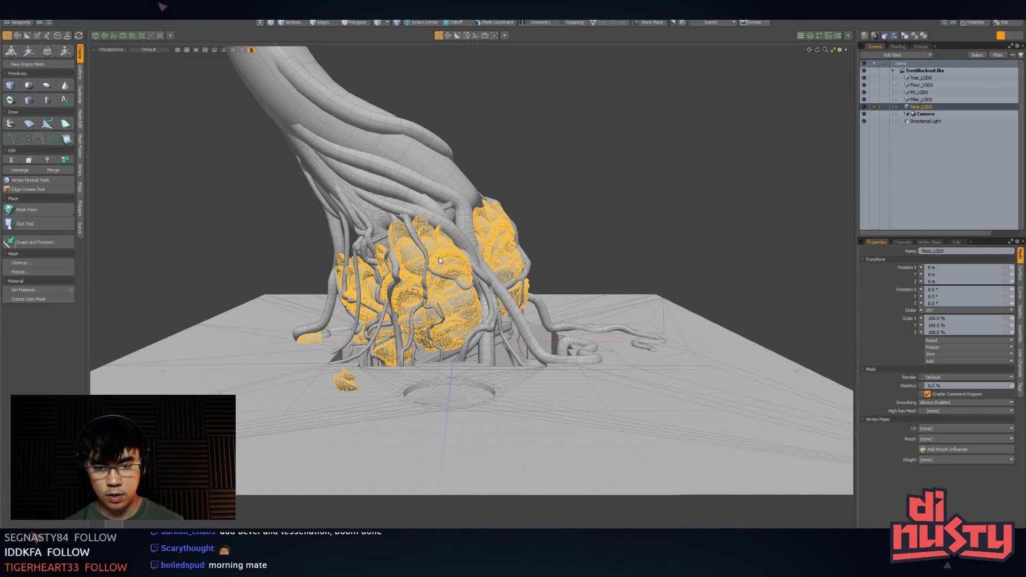
key("shift+h")
key("a")
left_click_drag(514, 283, 566, 299, "alt")
left_click(676, 320)
scroll(627, 348, "up", 5)
scroll(628, 348, "down", 3)
left_click_drag(627, 348, 550, 213, "alt")
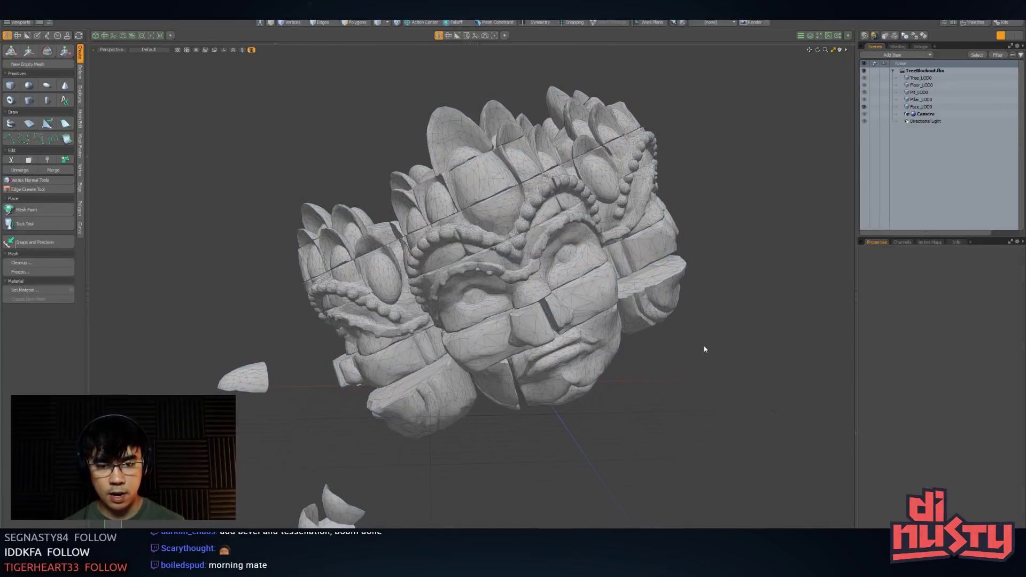
left_click_drag(689, 326, 683, 309, "alt")
Select the Face_LOD0 mesh and display its UV0 map in the UV Editor
left_click(681, 305)
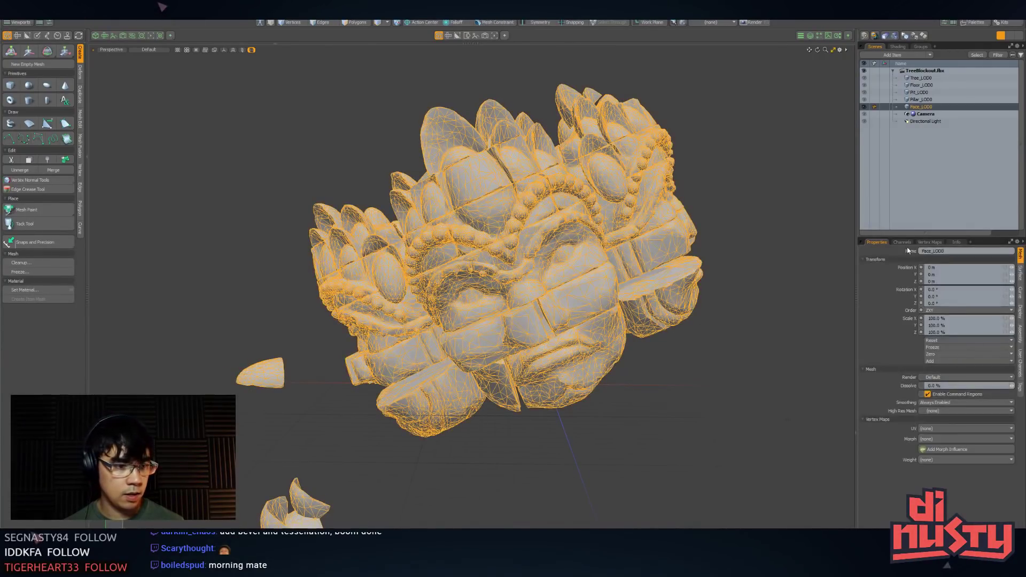
key("Escape")
left_click(902, 241)
left_click(924, 243)
left_click(883, 274)
double_click(883, 275)
scroll(660, 181, "down", 1)
left_click_drag(465, 240, 420, 240, "alt+shift")
left_click(419, 240)
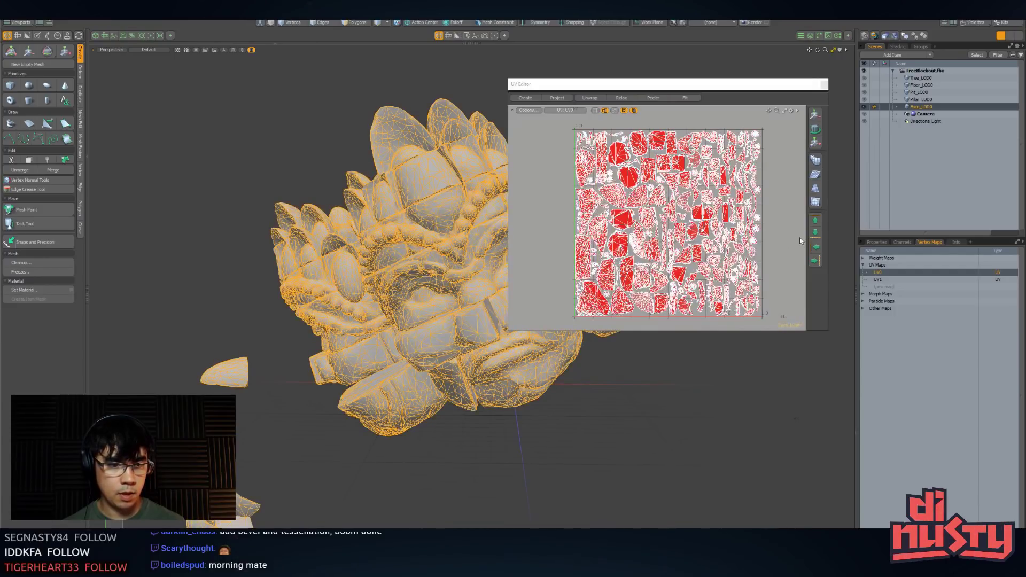
left_click(800, 241)
left_click_drag(449, 177, 424, 180, "alt+shift")
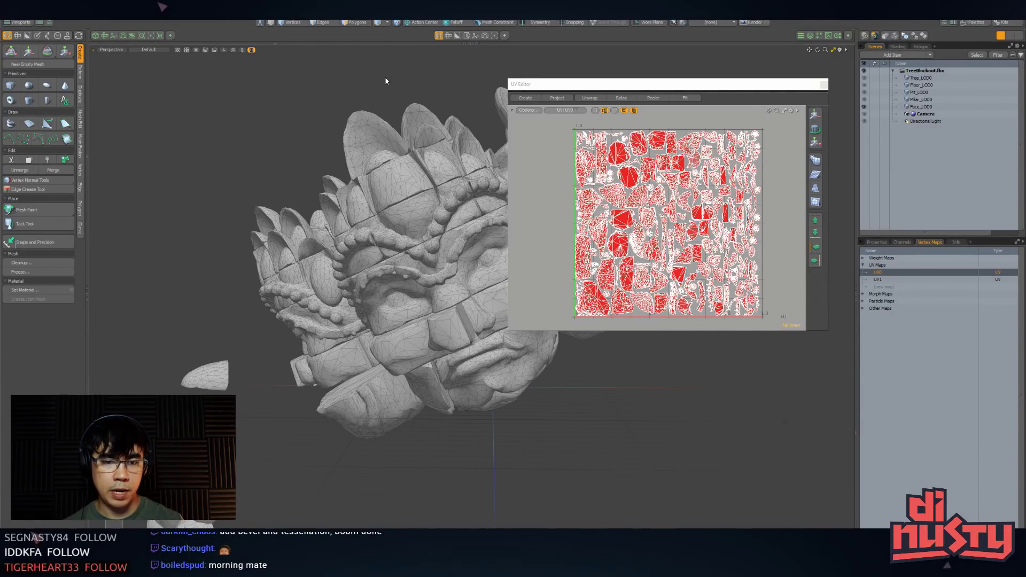
Bring the tree, floor, pit and pillar meshes back into view around the carved faces
mouse_move(298, 246)
left_mouse_down("alt")
mouse_move(398, 263)
mouse_move(319, 204)
mouse_move(250, 409)
mouse_move(380, 426)
left_mouse_up("alt")
left_click(865, 117)
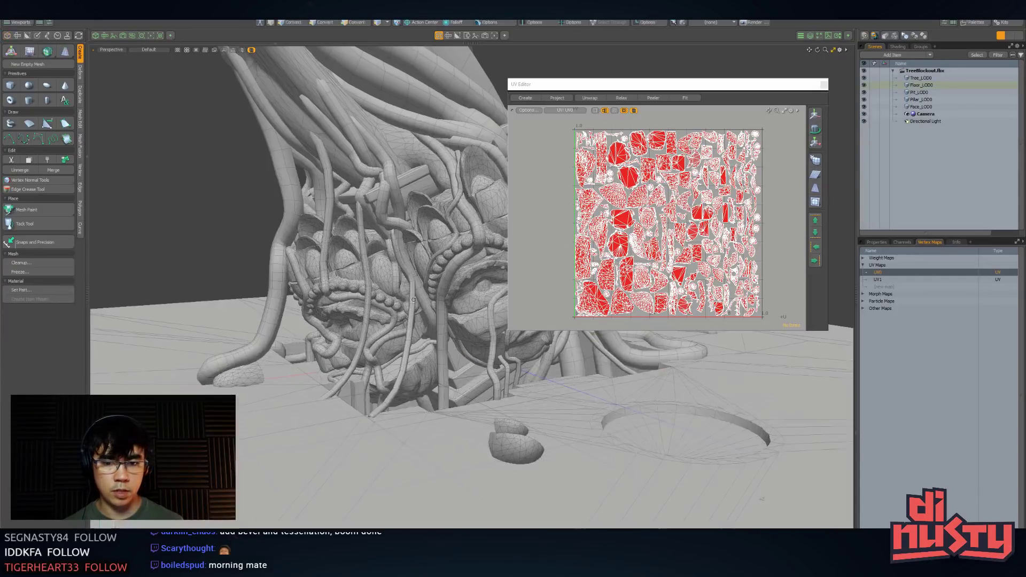
left_click_drag(291, 395, 551, 327, "alt")
scroll(300, 389, "up", 4)
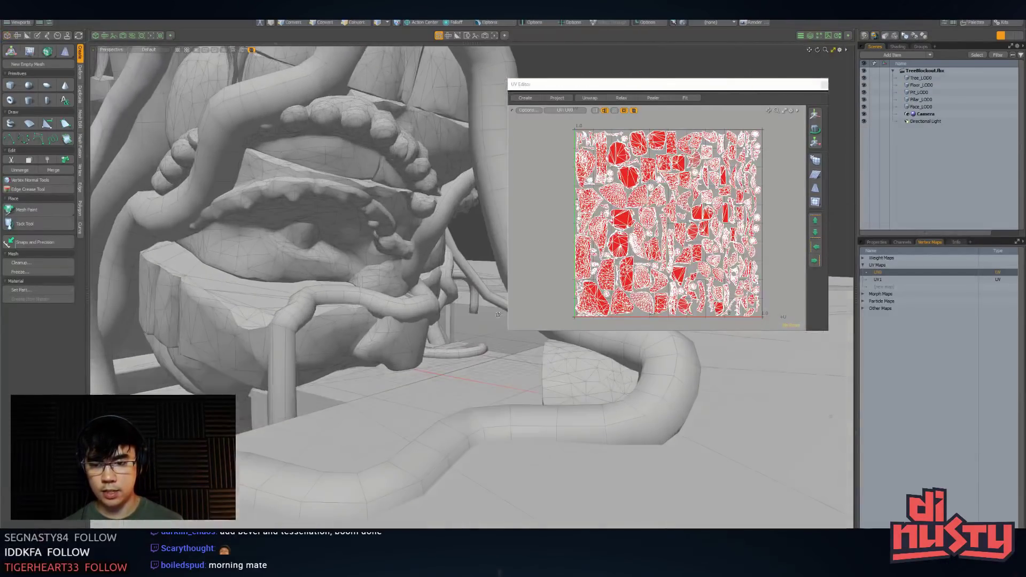
Try to move a broken stone block of the carved face below its eye, and undo the move
left_click(333, 299)
mouse_move(300, 297)
left_mouse_down("alt")
mouse_move(334, 300)
mouse_move(316, 304)
mouse_move(297, 341)
mouse_move(303, 297)
left_mouse_up("alt")
left_click(325, 293)
key("e")
key("w")
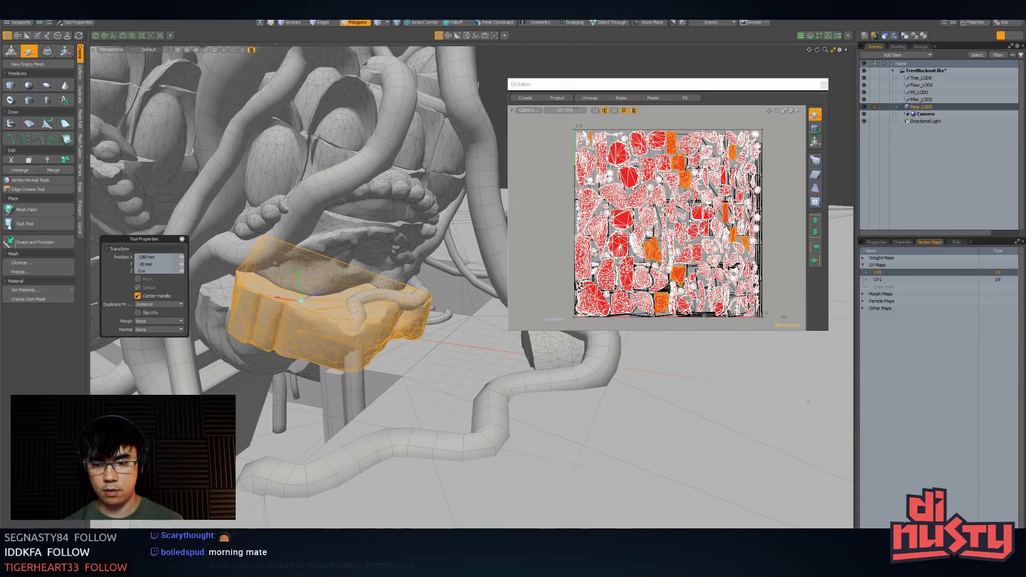
key("ctrl+z")
key("ctrl+z")
key("ctrl+z")
key("ctrl+z")
key("ctrl+z")
scroll(443, 256, "down", 1)
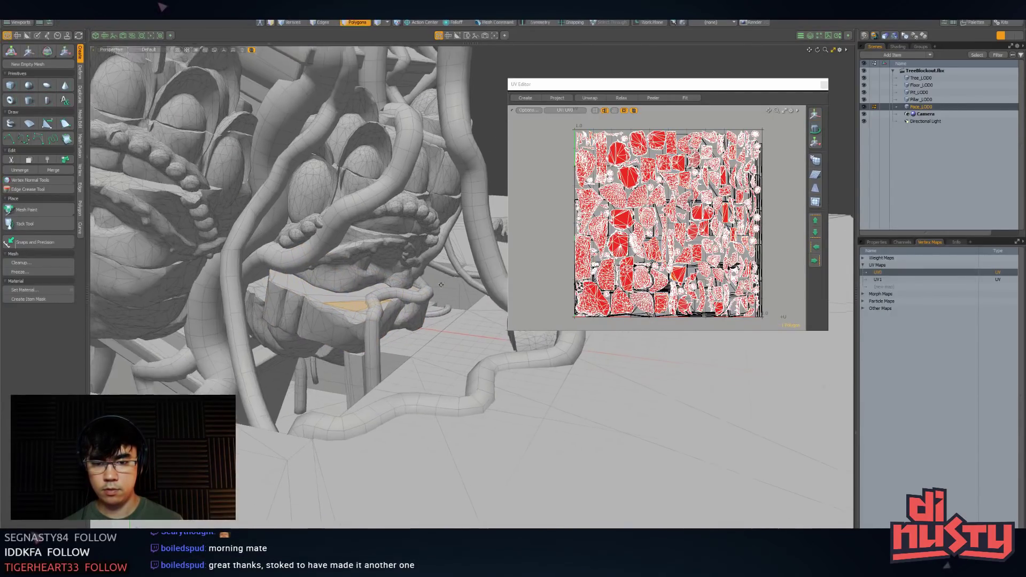
Examine the carved faces beneath the roots from several sides, checking individual stone pieces
left_click_drag(443, 256, 428, 227, "alt")
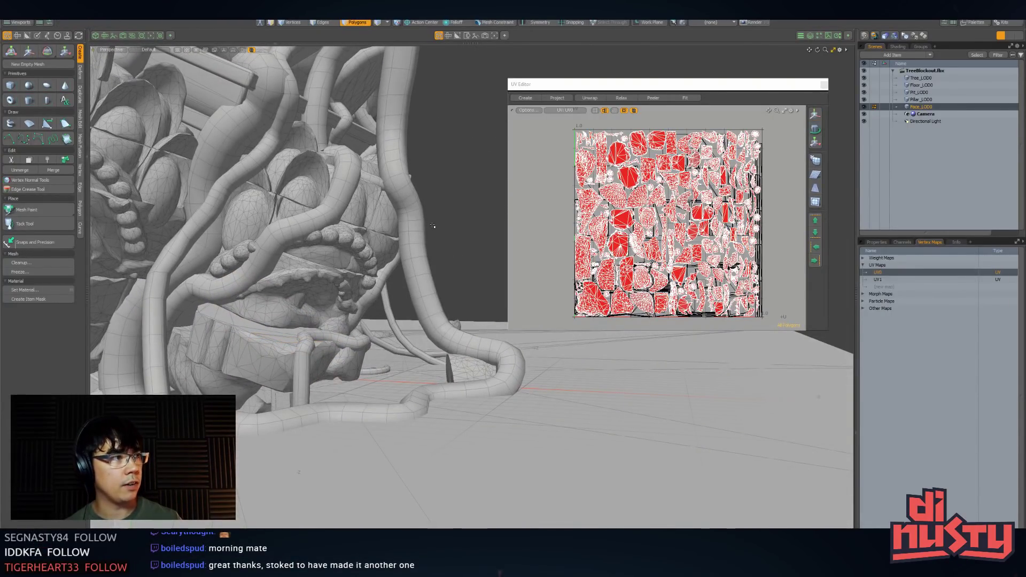
left_click_drag(433, 226, 437, 257, "alt")
scroll(436, 255, "up", 4)
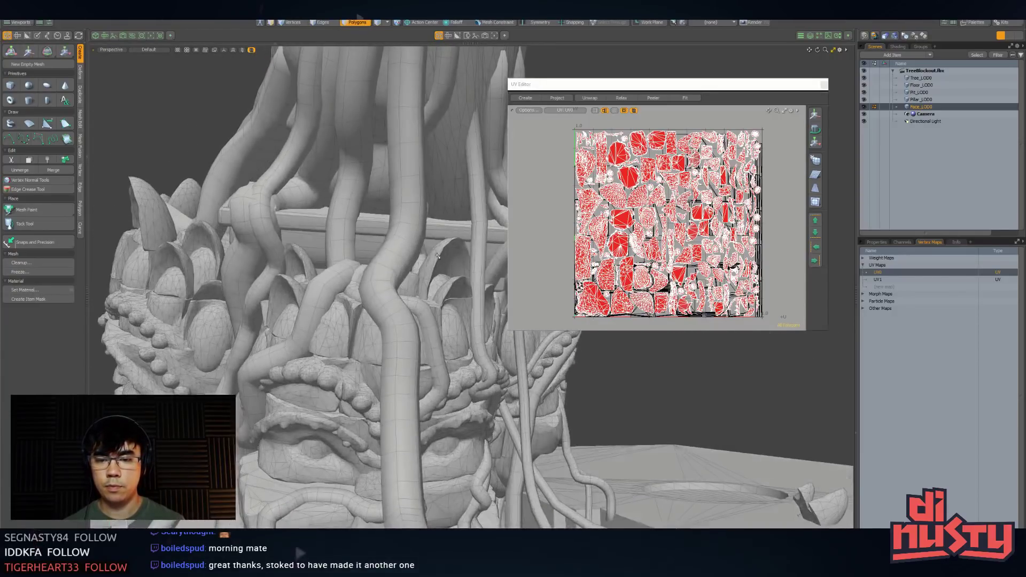
double_click(441, 255)
scroll(440, 256, "down", 4)
left_click_drag(440, 255, 219, 325, "alt")
double_click(303, 340)
double_click(364, 391)
left_click_drag(364, 391, 302, 365, "alt")
left_click(294, 247)
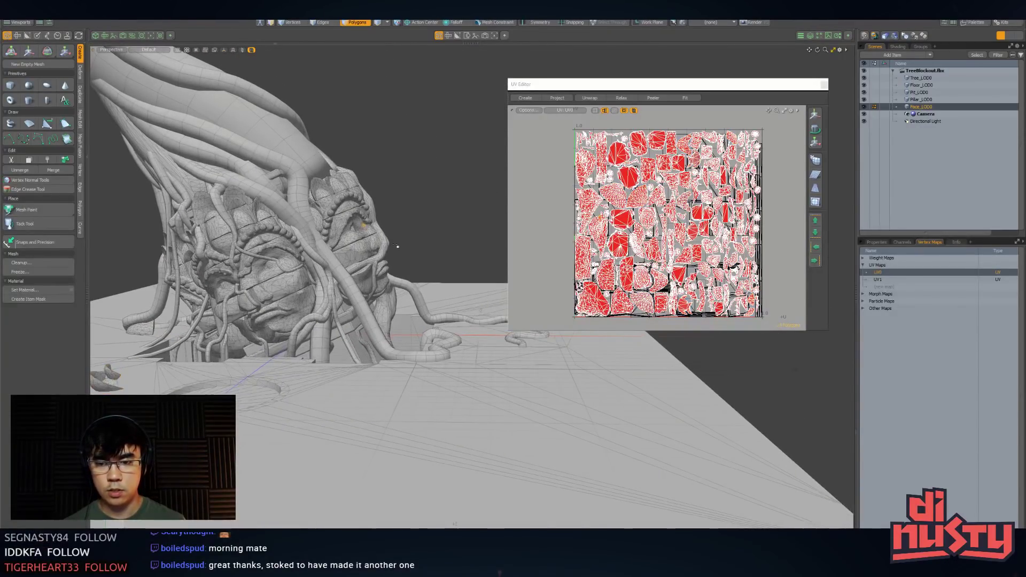
left_click_drag(294, 247, 327, 259, "alt")
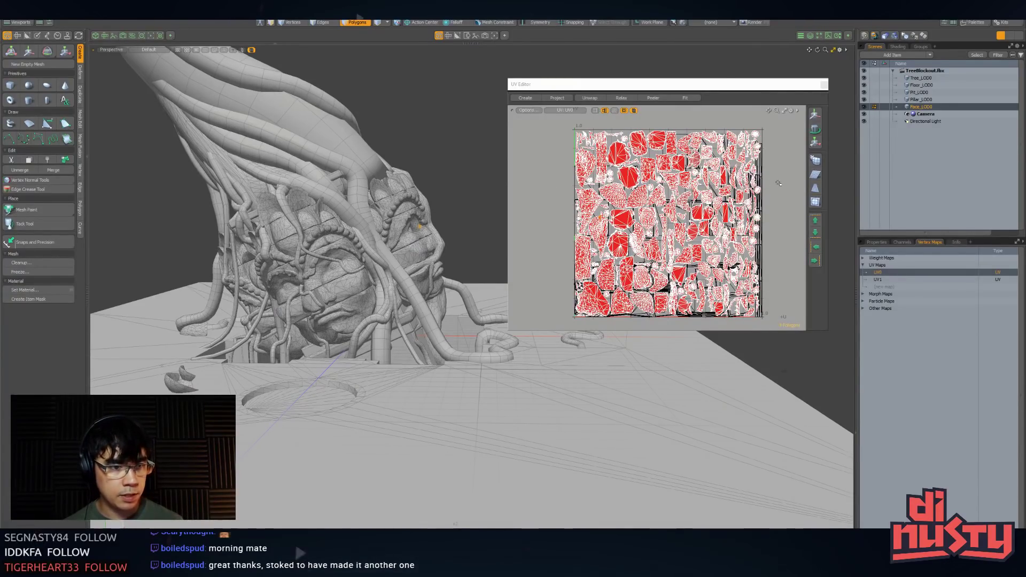
Display the face mesh's UV1 map in the UV Editor and examine its whole layout
left_click(895, 280)
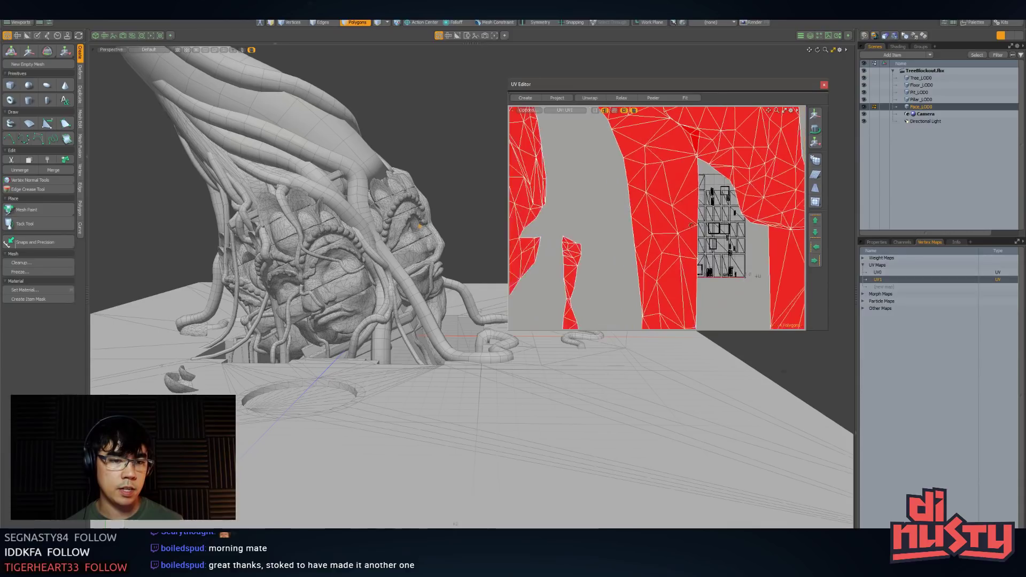
scroll(689, 226, "down", 8)
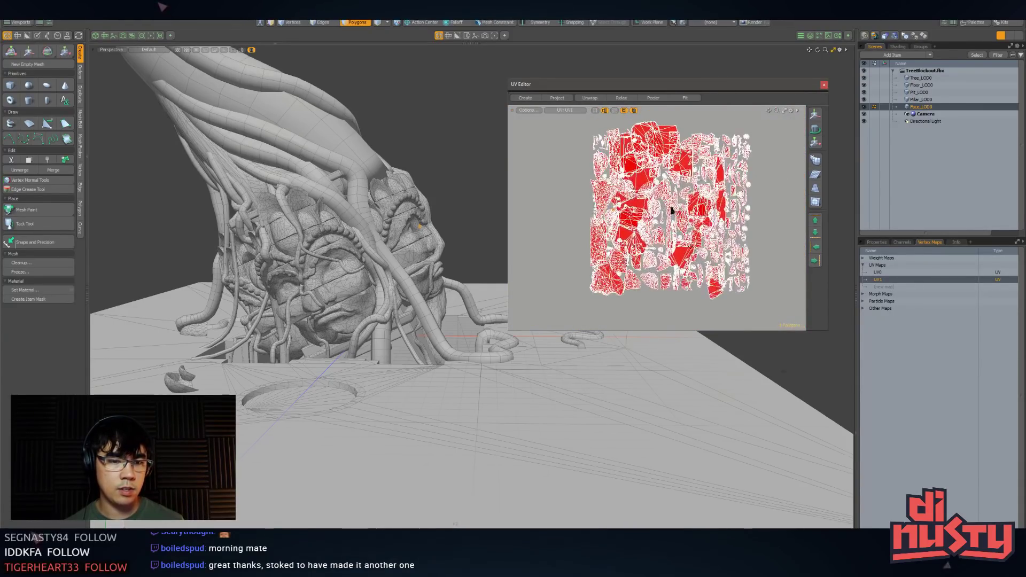
left_click_drag(764, 221, 763, 235, "alt+shift")
left_click_drag(670, 223, 676, 214, "alt+shift")
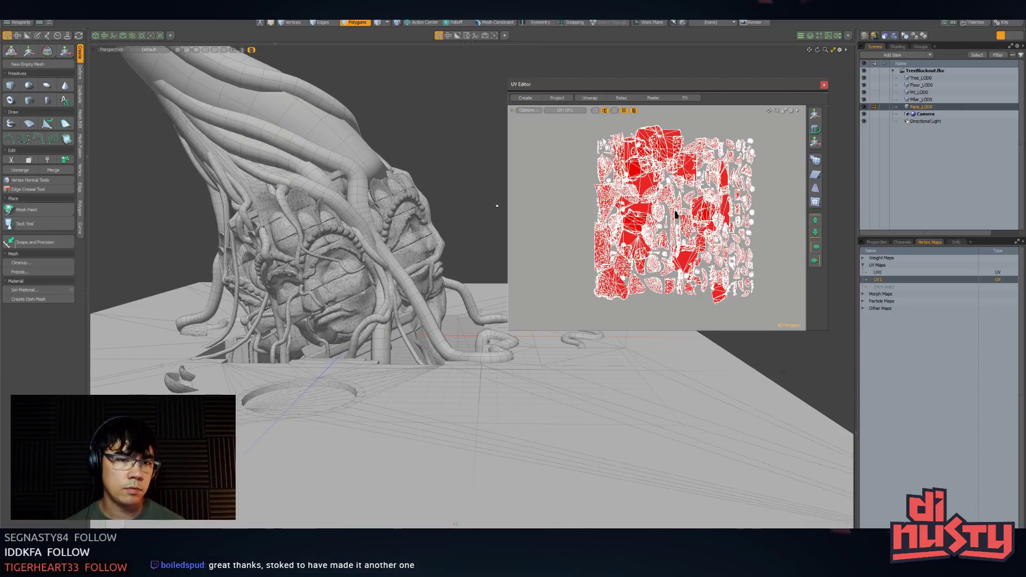
left_click_drag(395, 234, 483, 207, "alt")
key("5")
left_click(475, 198)
Return to the UV0 map, select polygons of one large round shell and grow the selection
left_click(878, 272)
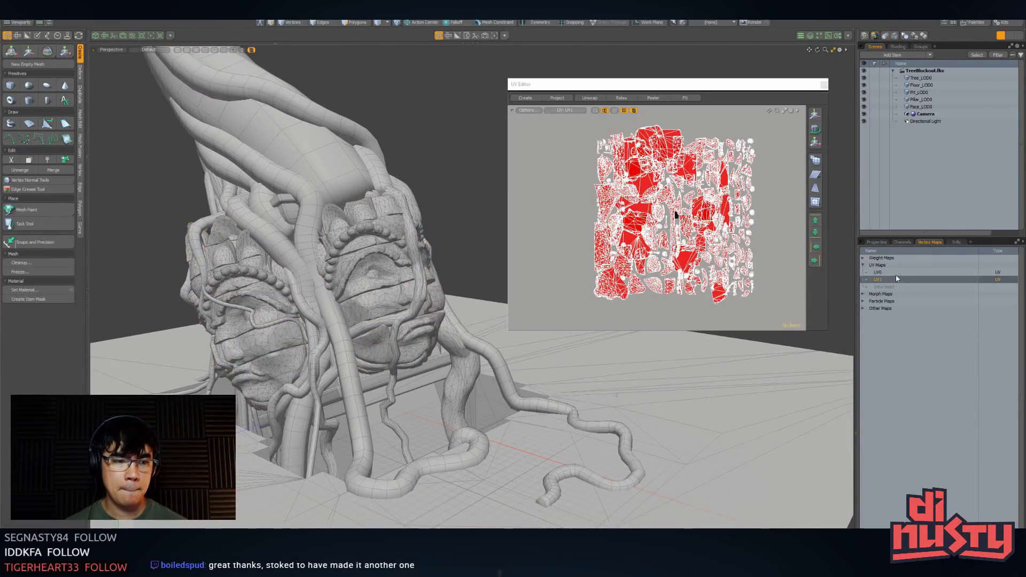
scroll(734, 244, "up", 3)
left_click_drag(734, 244, 574, 200, "alt")
scroll(604, 205, "up", 8)
key("3")
left_click(587, 195)
left_click(588, 195)
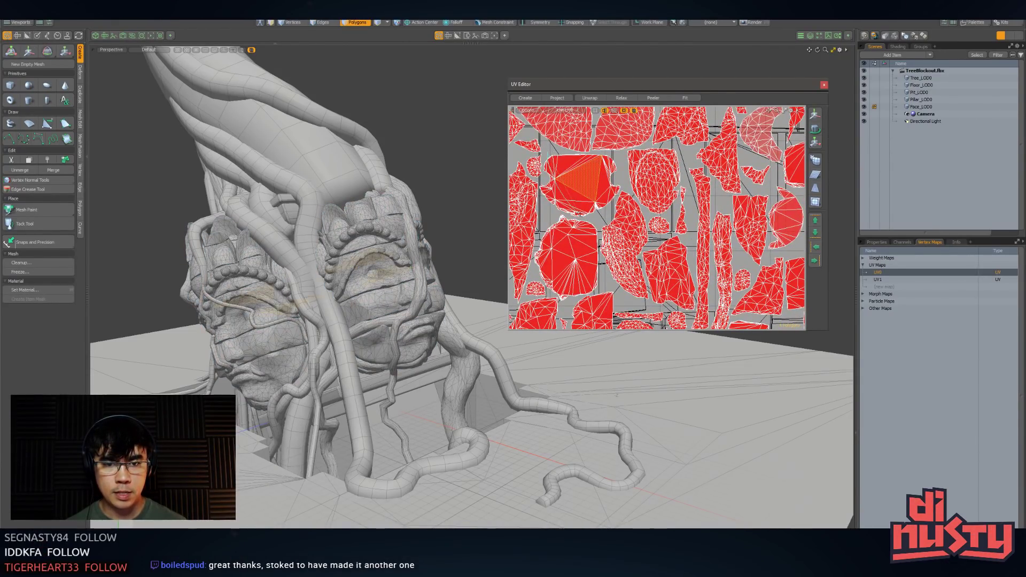
key("shift+Up")
key("shift+Up")
Extend the selection to the connected polygons and examine where that stone piece lies on the carved faces
left_click_drag(481, 224, 440, 213, "alt")
left_click(457, 36)
left_click(438, 35)
scroll(406, 182, "down", 10)
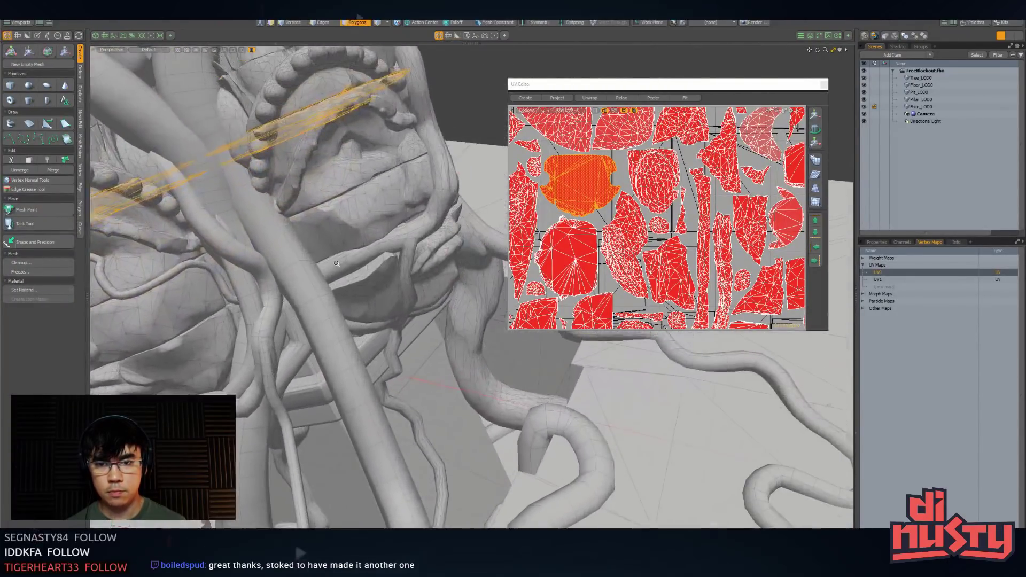
key("bracketright")
left_click_drag(437, 159, 481, 163, "alt")
scroll(695, 196, "down", 2)
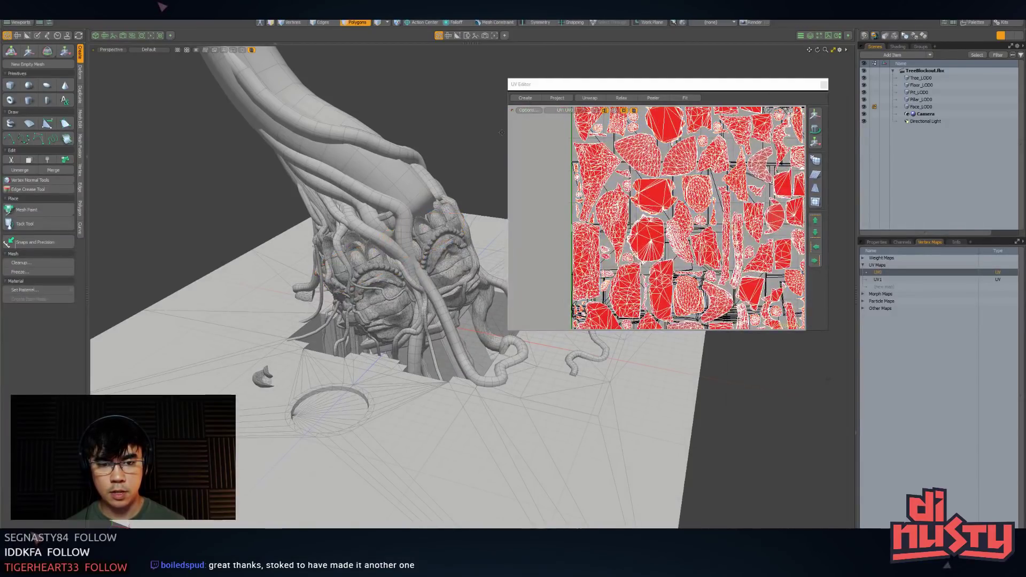
Clear the stone piece selection and switch to selecting whole items
left_click(484, 171)
scroll(484, 171, "up", 6)
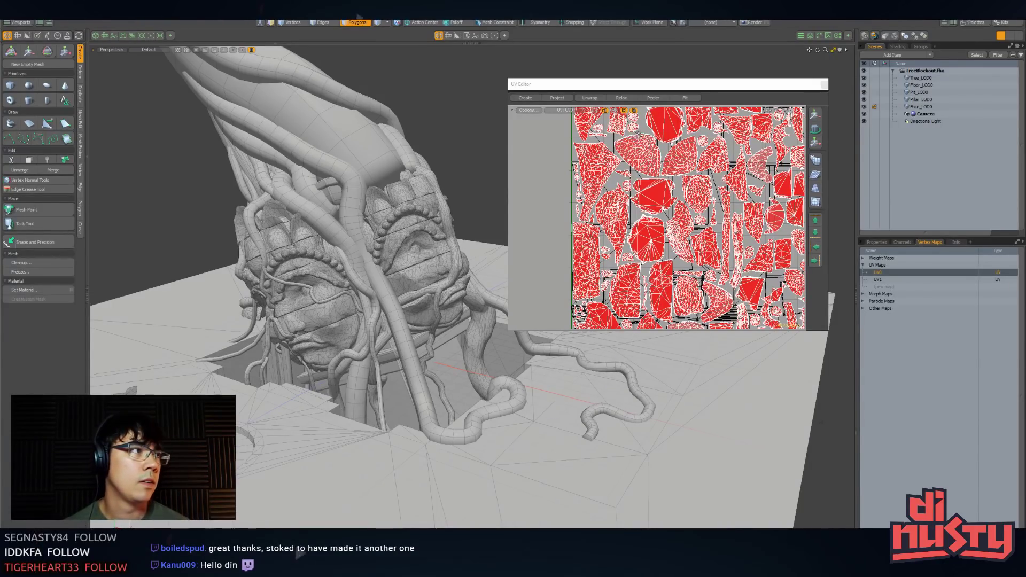
left_click_drag(438, 210, 452, 252, "alt")
key("5")
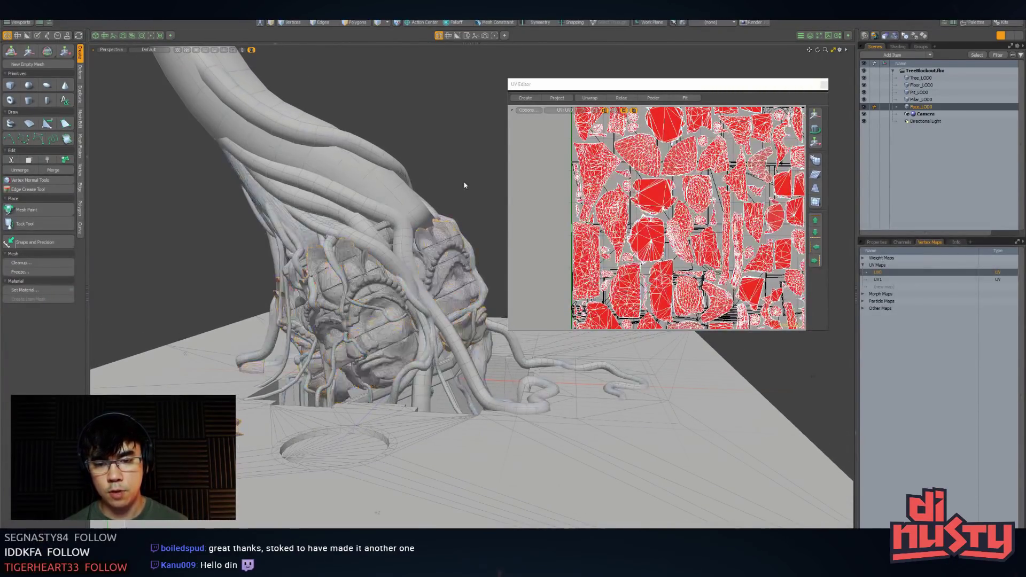
Select the tree mesh Tree_LOD0 and close the UV Editor
left_click(405, 212)
left_click_drag(405, 212, 387, 227, "alt")
left_click(826, 85)
left_click(826, 85)
left_click_drag(791, 128, 713, 197, "alt")
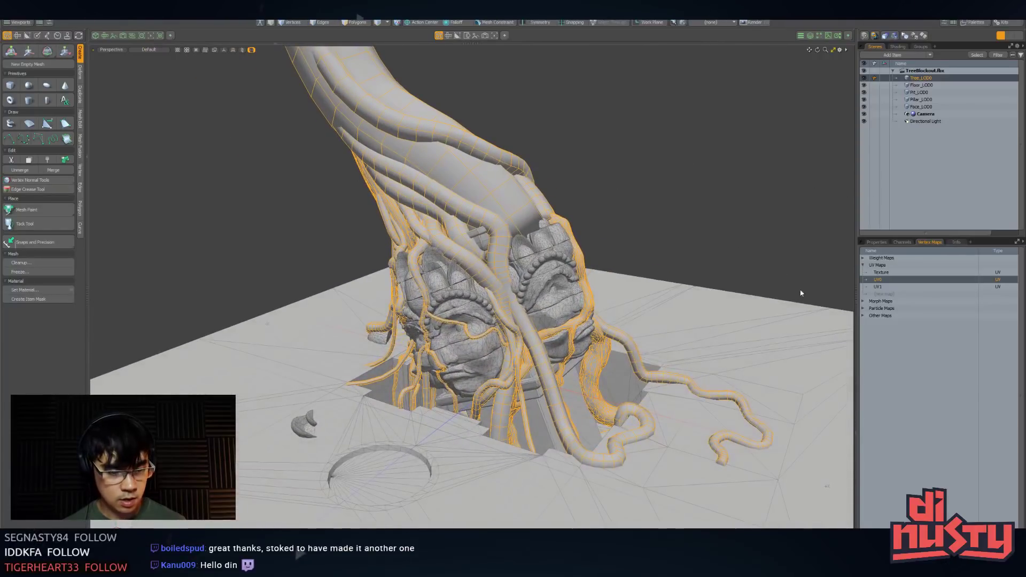
Switch briefly to Substance Painter's empty workspace and return to Modo
left_click(707, 569)
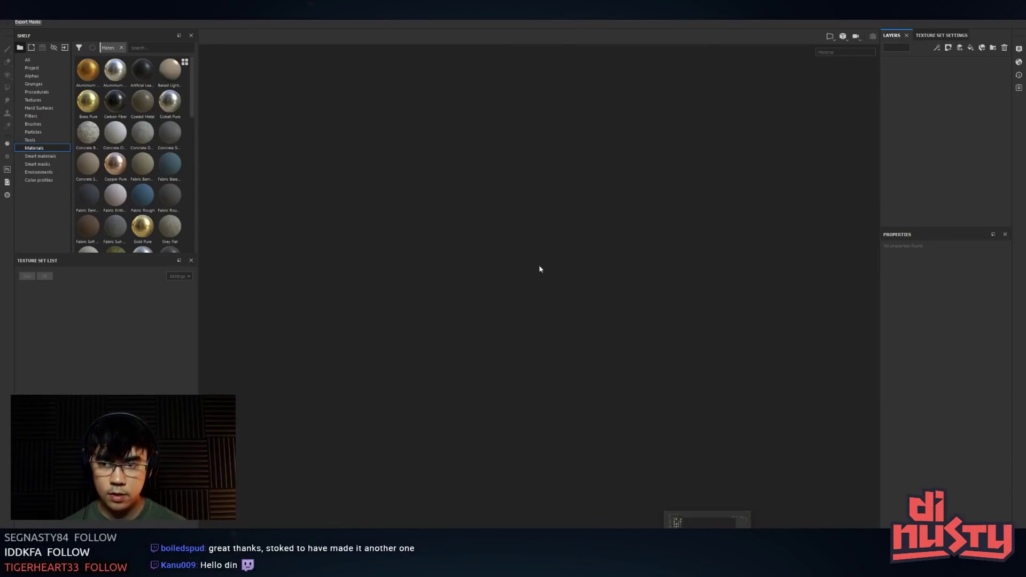
left_click(681, 569)
left_click(680, 218)
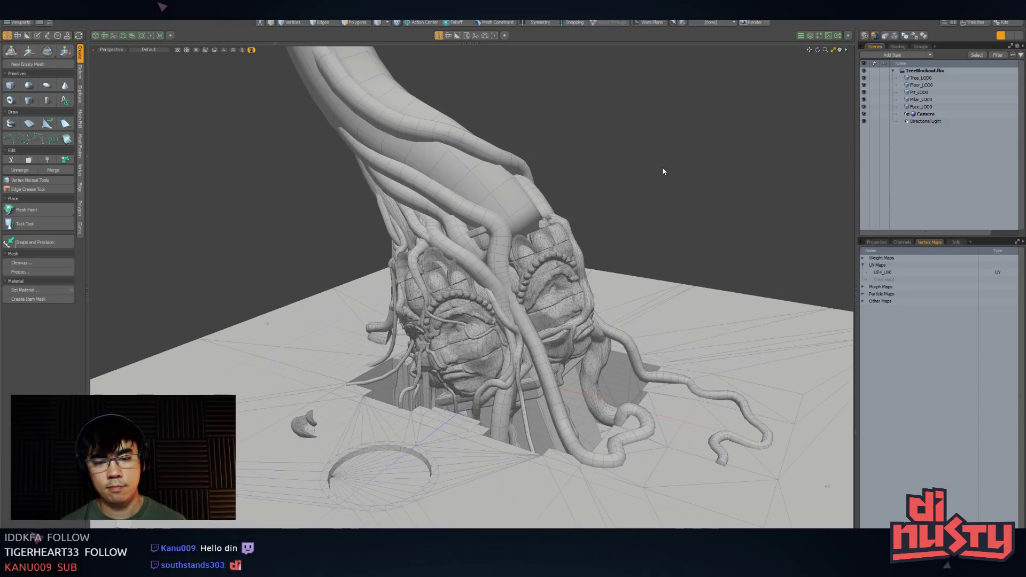
Select the tree mesh Tree_LOD0 and switch to polygon selection
left_click(494, 236)
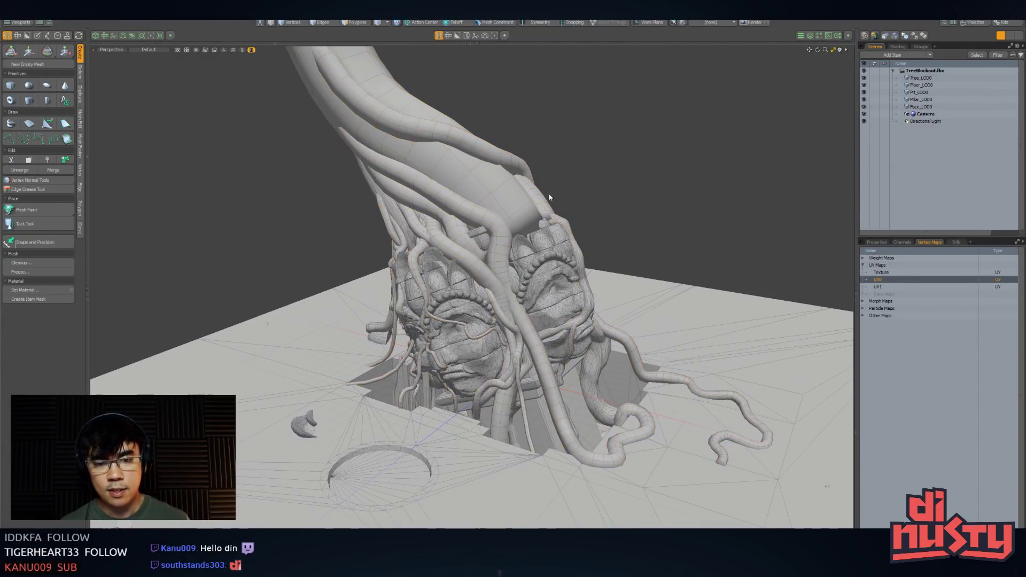
left_click_drag(551, 191, 663, 217, "alt")
key("5")
scroll(566, 238, "up", 3)
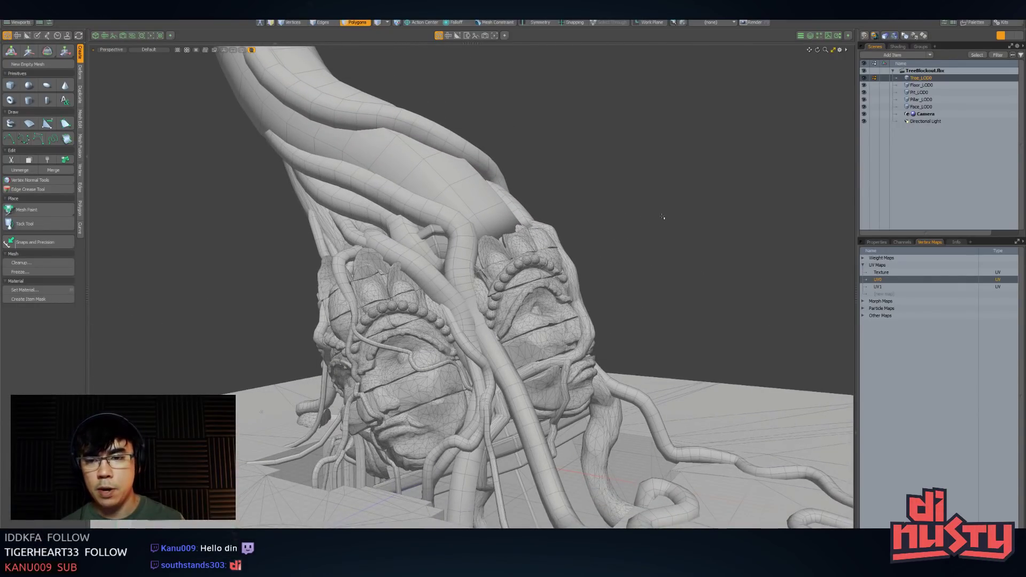
Examine how the trunk and roots wrap around the carved faces from several sides
left_click_drag(662, 216, 669, 286, "alt")
middle_click_drag(693, 274, 592, 341)
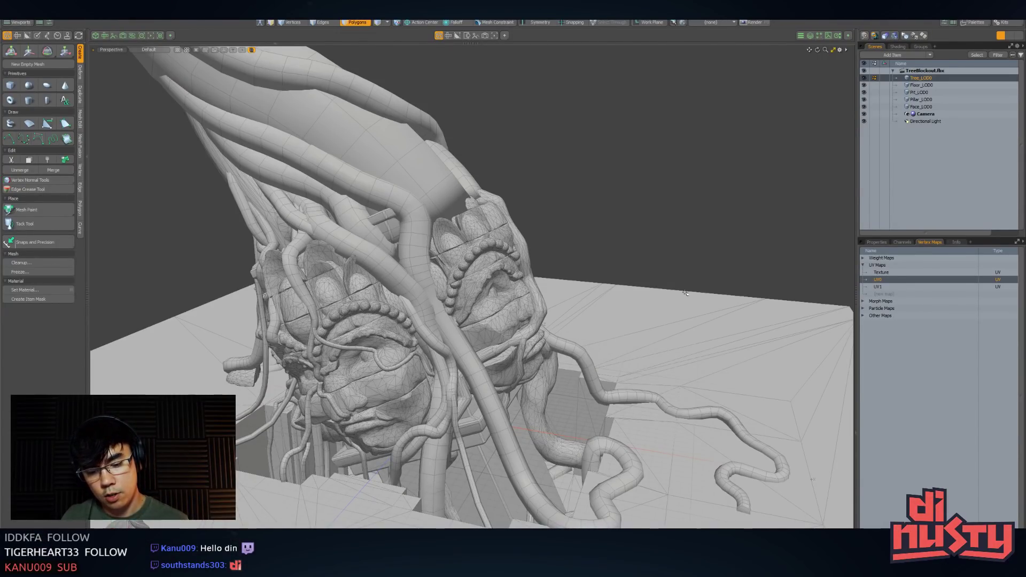
middle_click_drag(470, 144, 633, 184)
key("3")
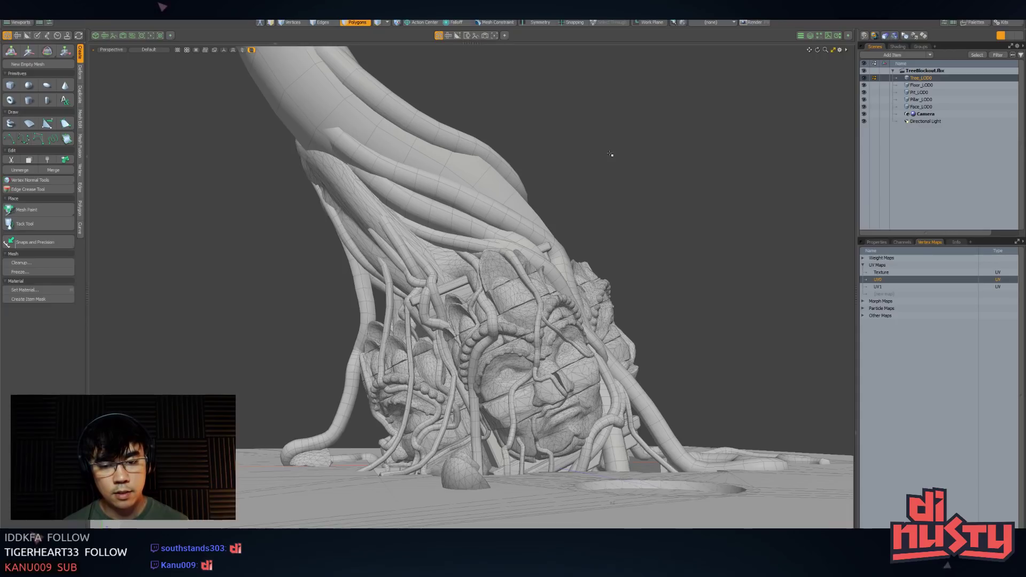
key("3")
middle_click_drag(611, 170, 532, 202)
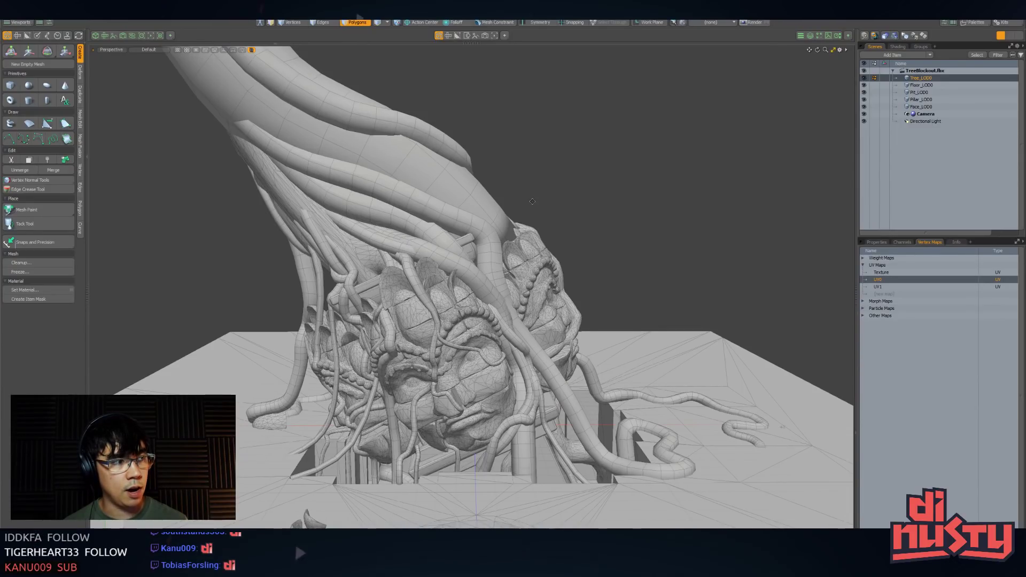
key("5")
middle_click_drag(537, 204, 498, 202)
key("3")
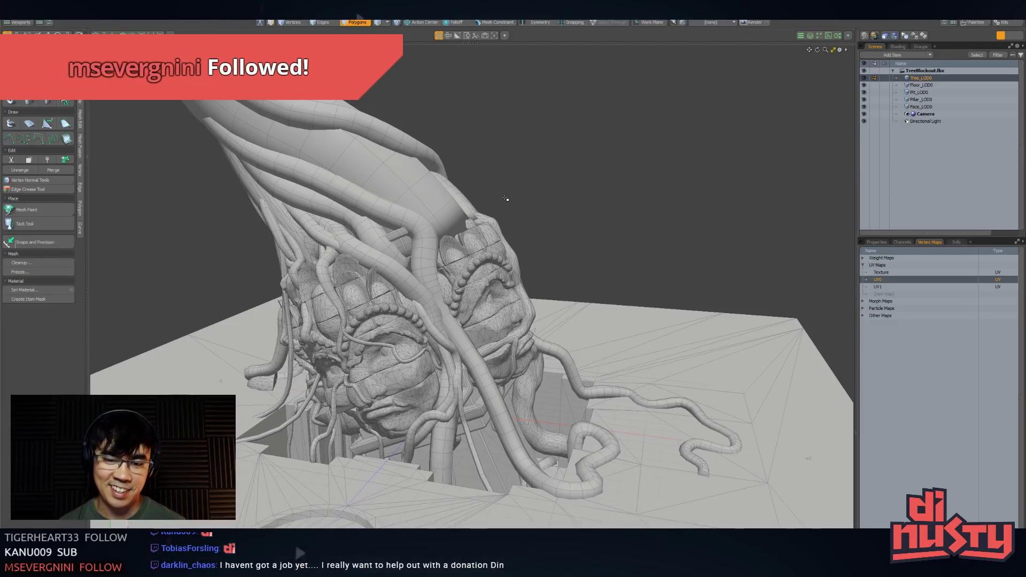
Select connected trunk and root pieces one after another and isolate the main trunk within the tree mesh
double_click(457, 193)
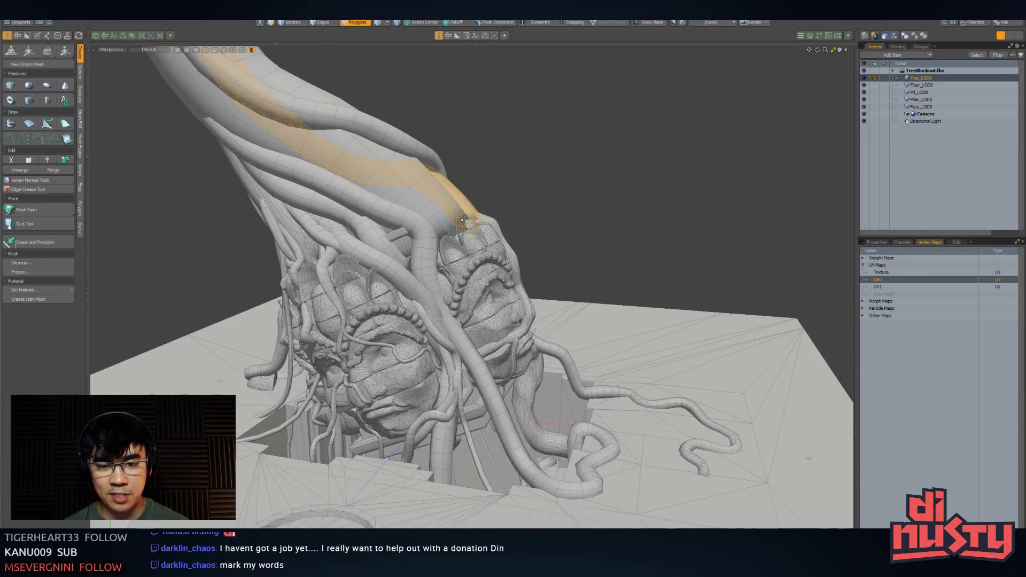
double_click(445, 213)
left_click_drag(562, 155, 465, 203, "alt")
double_click(452, 205)
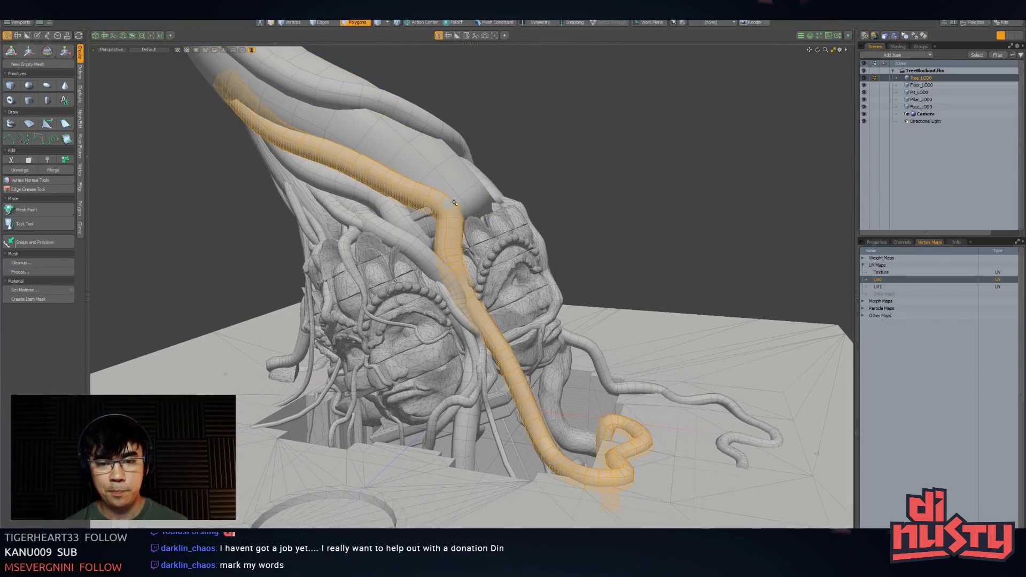
double_click(469, 192)
key("shift+h")
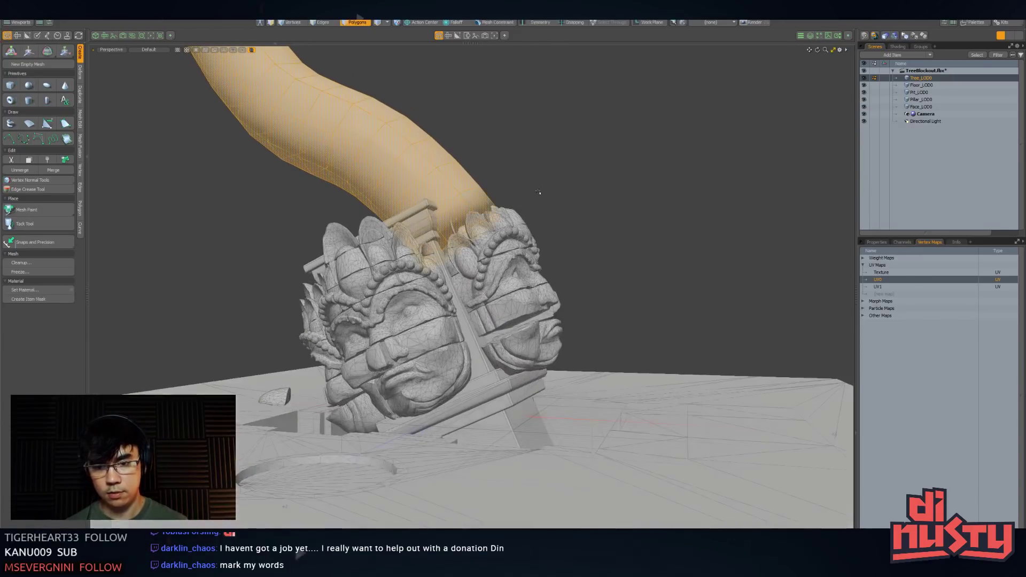
Reselect the trunk piece, toggle the isolation again and bring back the tree's hidden root polygons
left_click(659, 178)
double_click(423, 167)
key("shift+h")
left_click_drag(492, 167, 579, 251, "alt")
key("u")
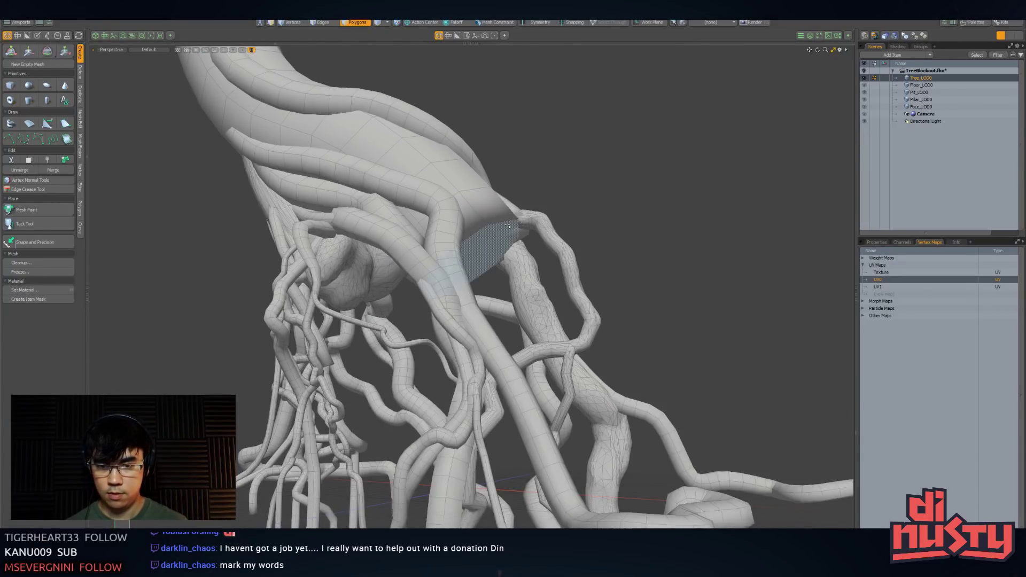
Unhide the floor, pillar and face meshes and clear the item selection
left_click(604, 184)
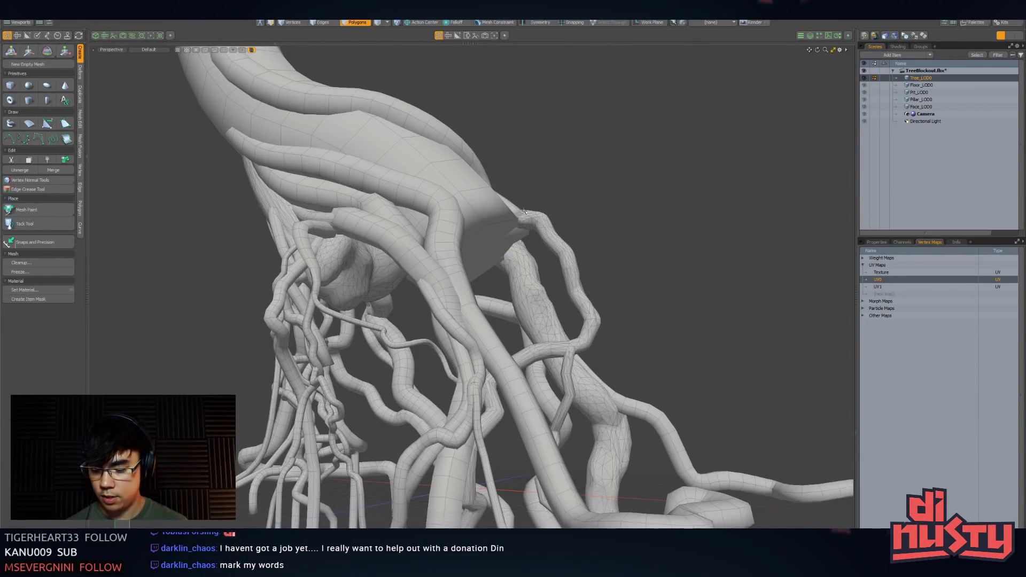
key("5")
key("u")
left_click(581, 210)
left_click_drag(582, 211, 642, 268, "alt")
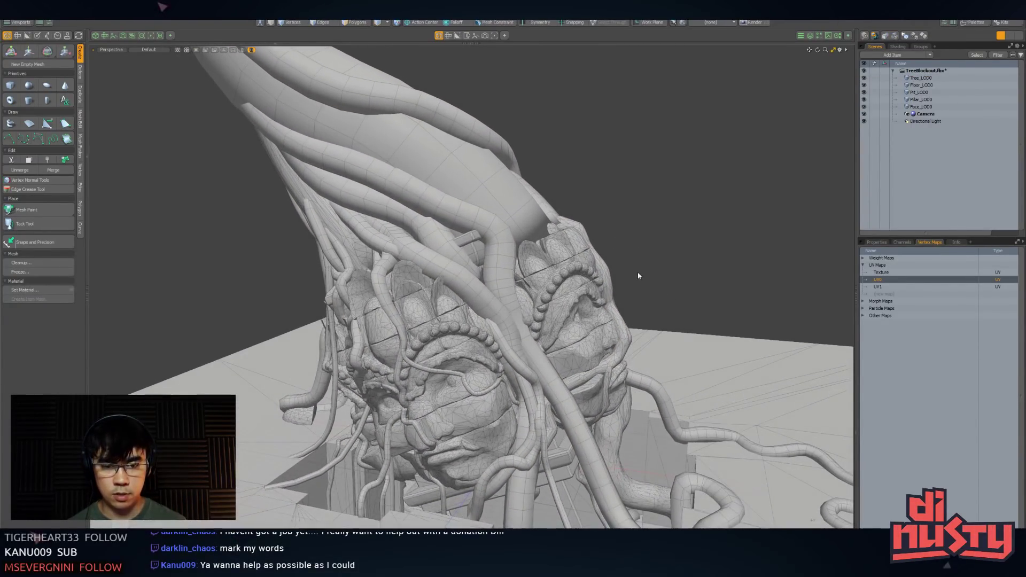
Select the face mesh Face_LOD0 and pick one connected stone piece on the carved faces
left_click(543, 280)
key("3")
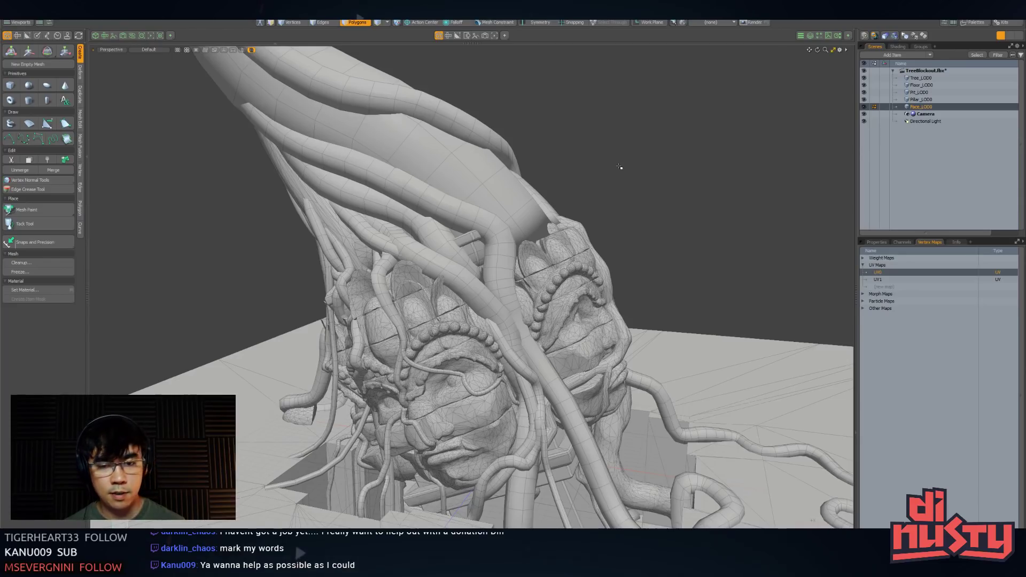
double_click(566, 271)
key("5")
Select the tree mesh, inspect its roots over the faces from several sides and clear the selection
left_click(485, 222)
left_click_drag(598, 220, 623, 175, "alt")
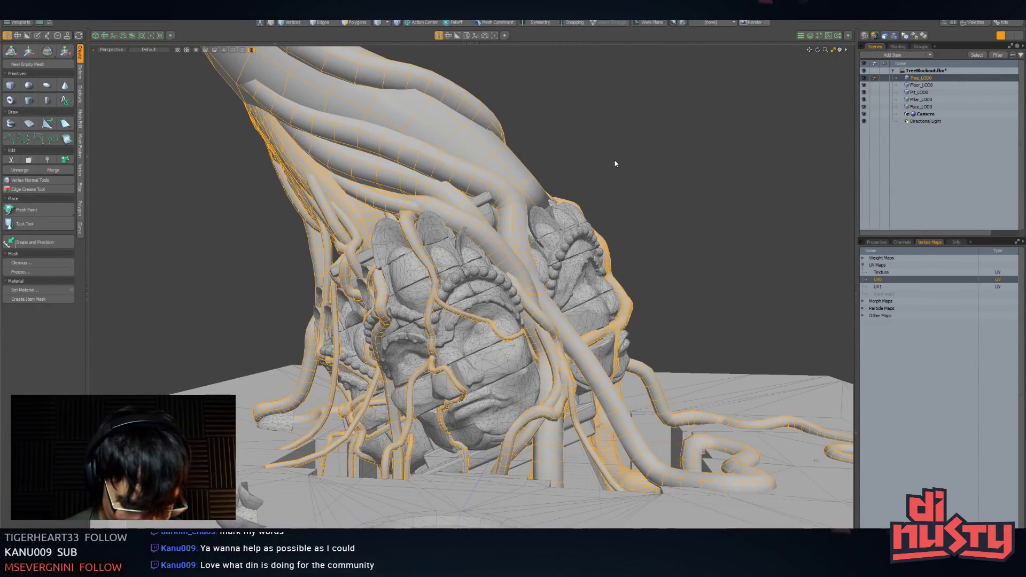
left_click_drag(614, 164, 437, 200, "alt")
left_click(549, 180)
left_click(627, 175)
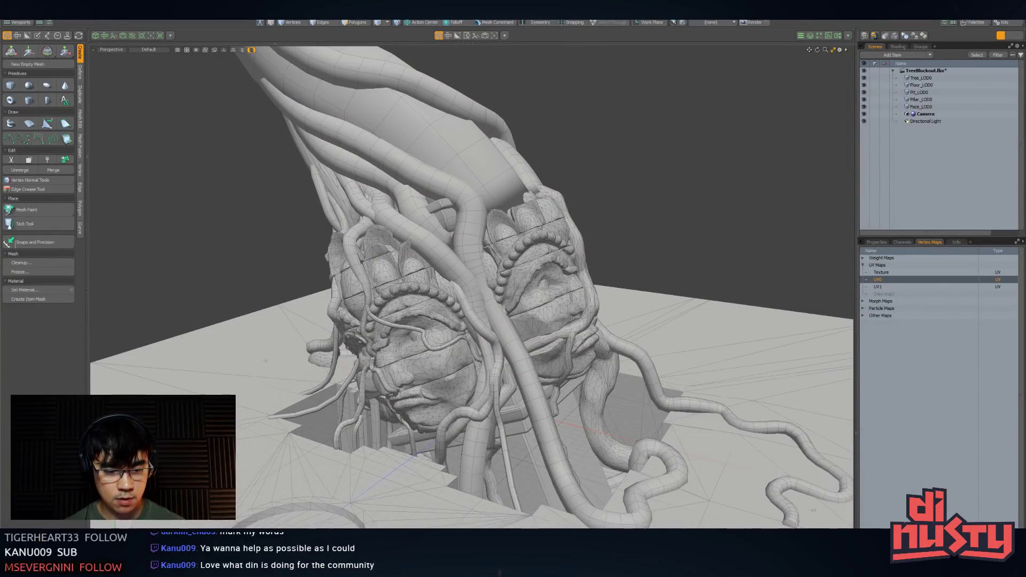
Switch to ZBrush and create a new document sized to fill the workspace
key("alt+Tab")
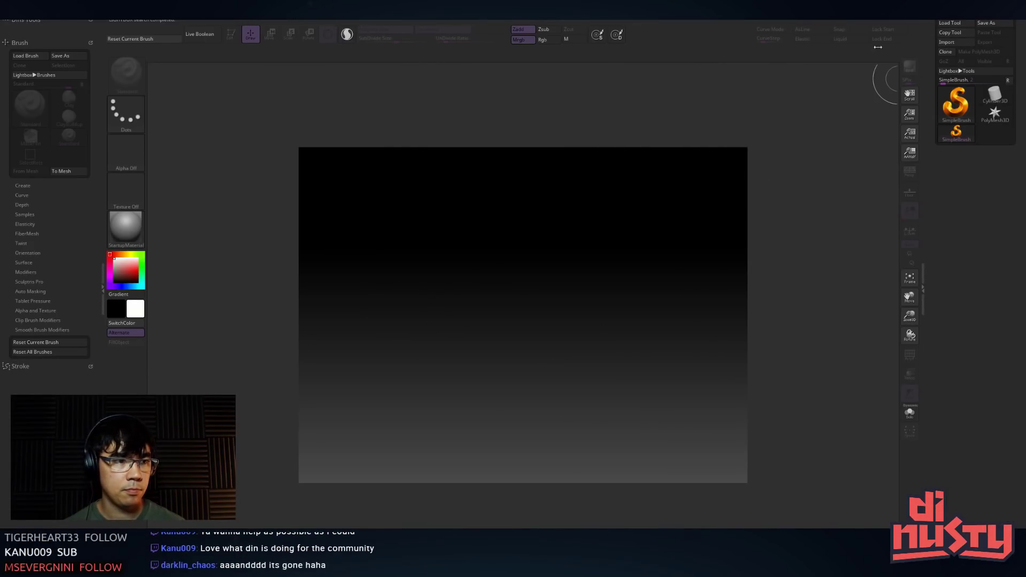
left_click(171, 6)
left_click(170, 7)
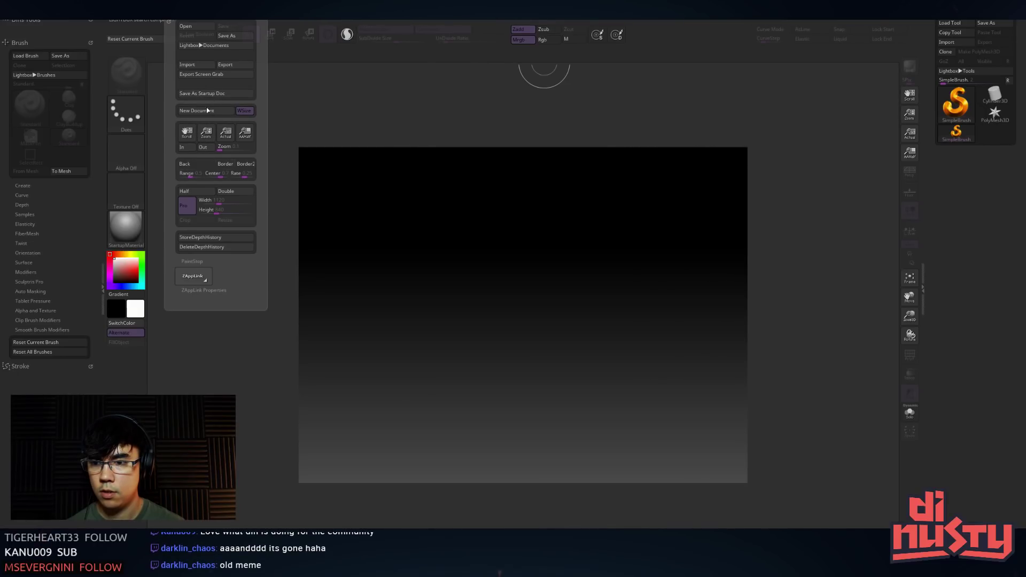
left_click(236, 111)
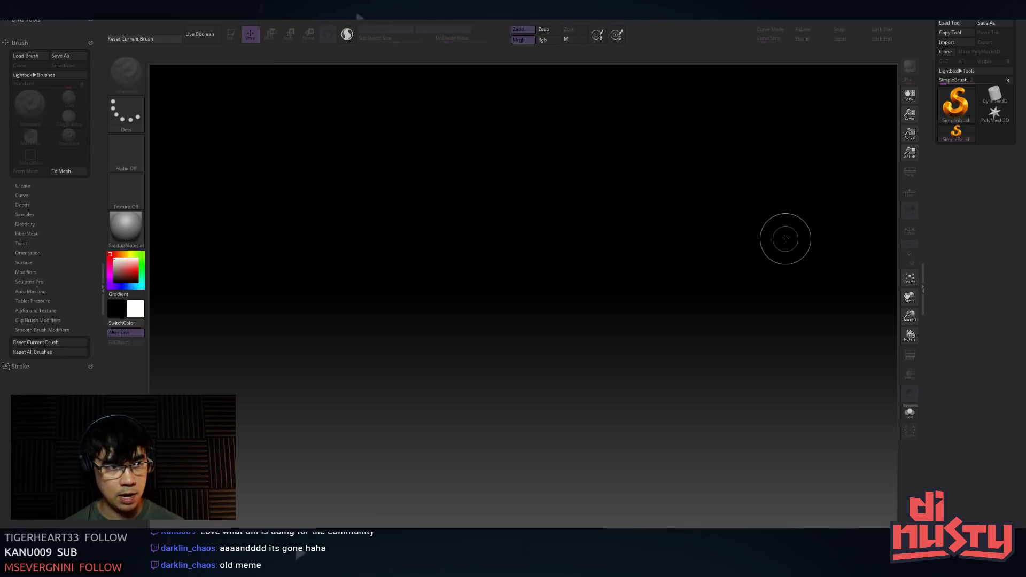
Return to Modo, select the tree's trunk and large root pieces and check the selection from several sides
key("alt+Tab")
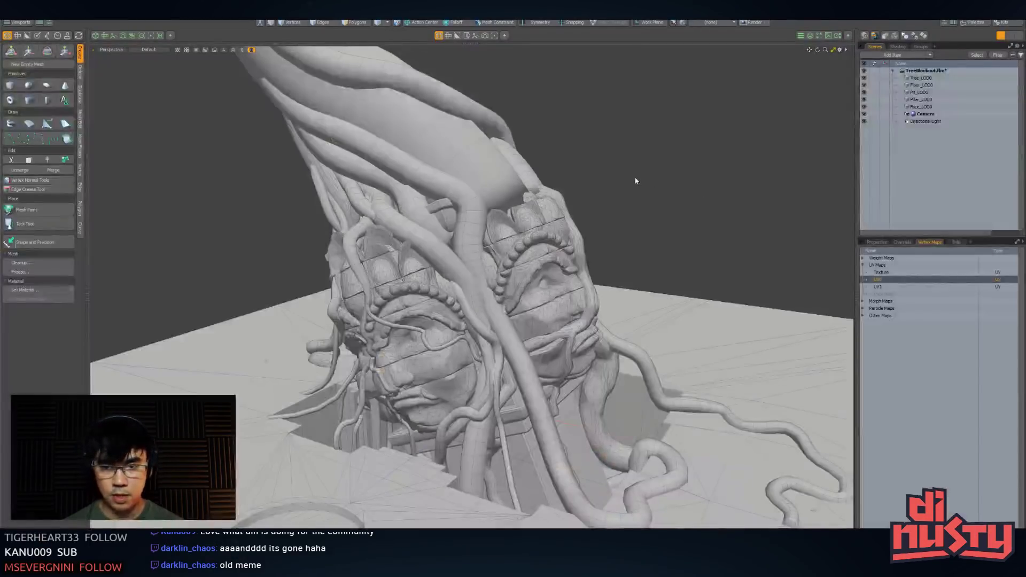
left_click_drag(584, 171, 602, 261, "alt")
left_click_drag(415, 144, 661, 252, "alt")
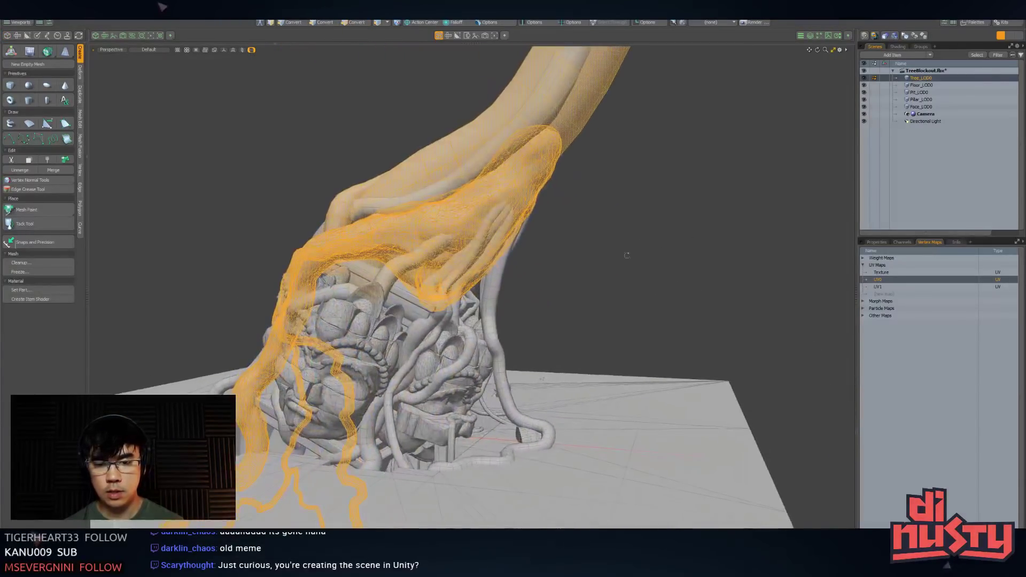
left_click_drag(502, 280, 533, 196, "alt")
key("3")
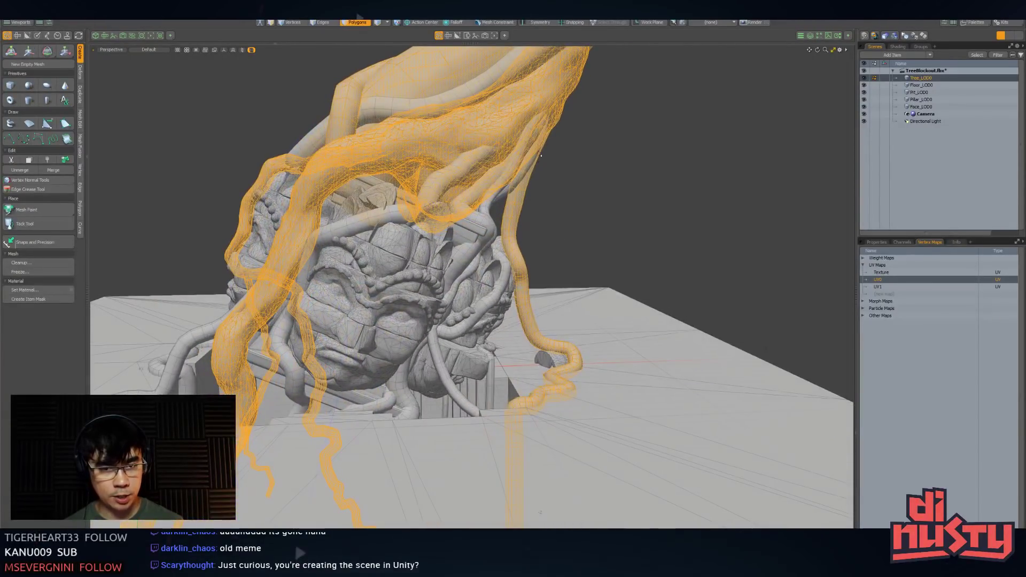
left_click_drag(519, 236, 460, 170, "alt")
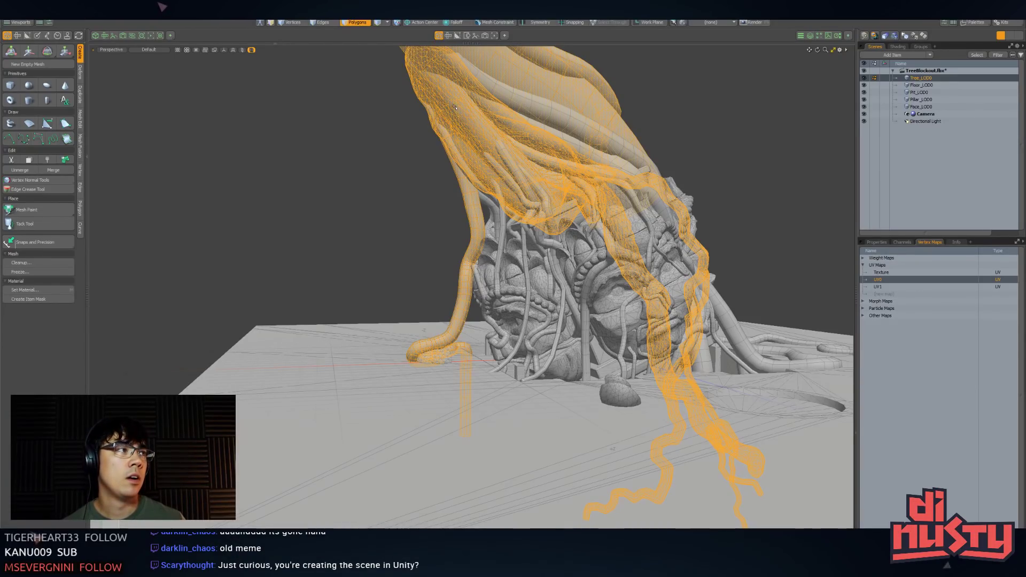
Switch to Unity and maximize the Scene view to inspect the tree and carved faces behind the pool
key("alt+Tab")
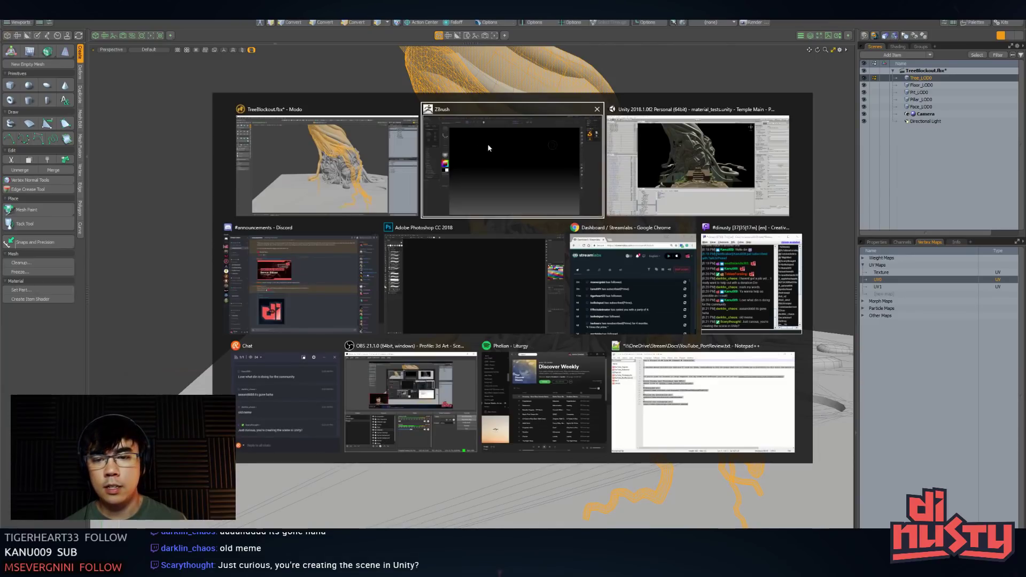
left_click(663, 153)
left_click_drag(534, 225, 573, 208, "alt")
key("shift+space")
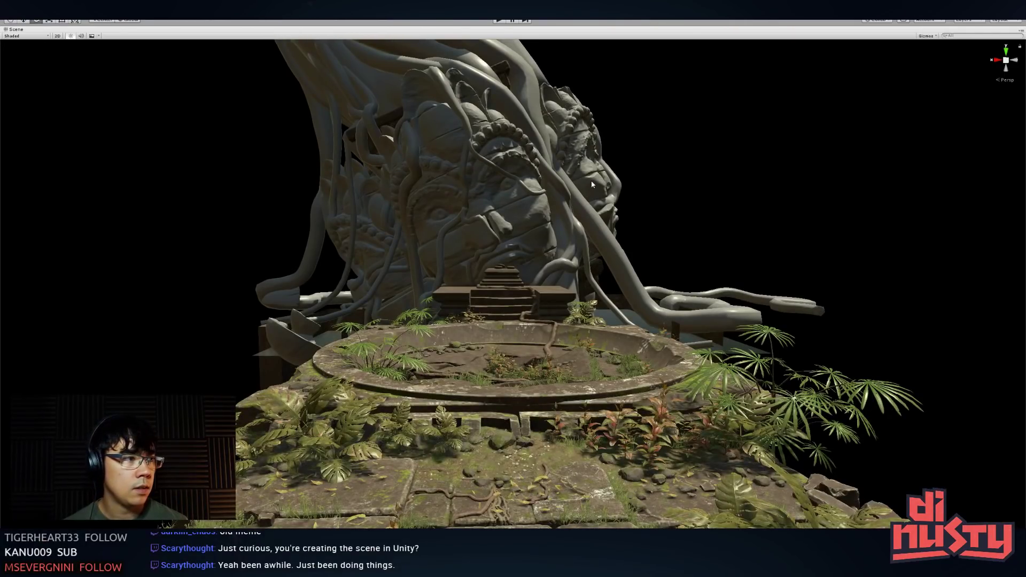
Return to Modo and select the trunk and larger roots around the carved faces for copying
key("alt+Tab")
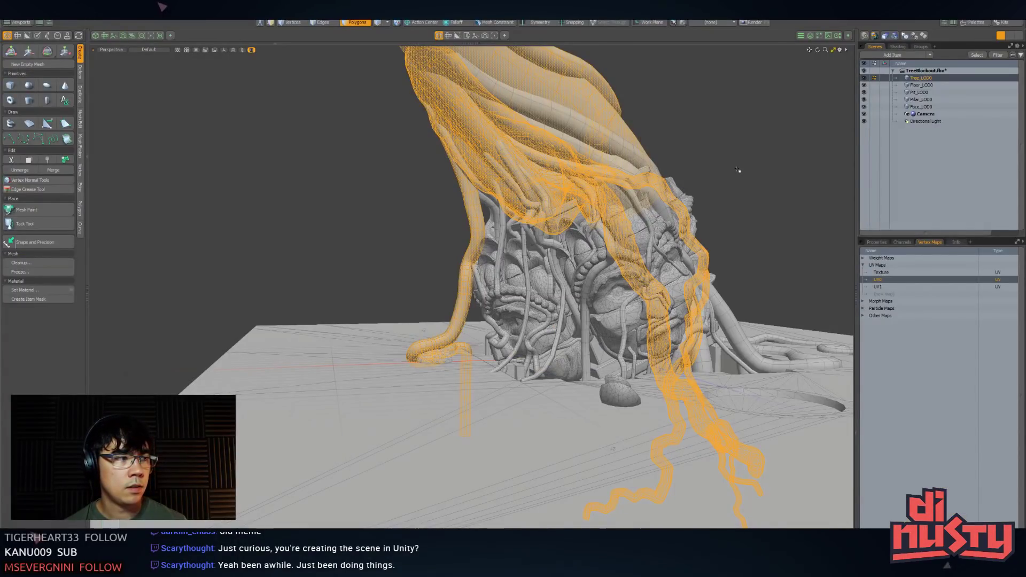
left_click_drag(697, 191, 456, 223, "ctrl+alt")
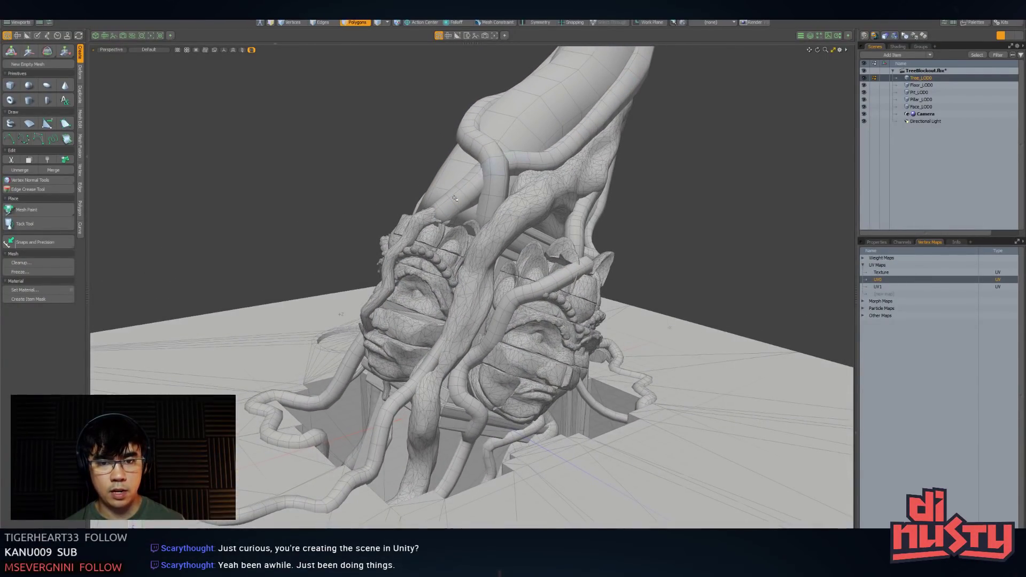
left_click_drag(411, 230, 424, 249, "alt")
left_click_drag(463, 198, 358, 348, "alt")
middle_click_drag(387, 326, 453, 245)
key("3")
Create a new scene, paste the copied trunk and root pieces into it and inspect them
key("ctrl+n")
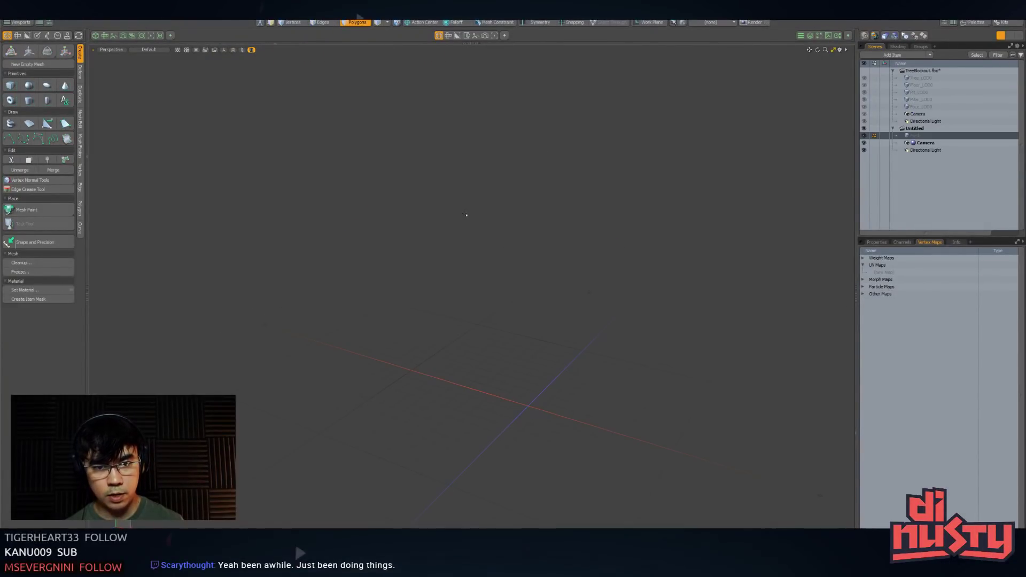
key("ctrl+v")
middle_click_drag(735, 245, 465, 255)
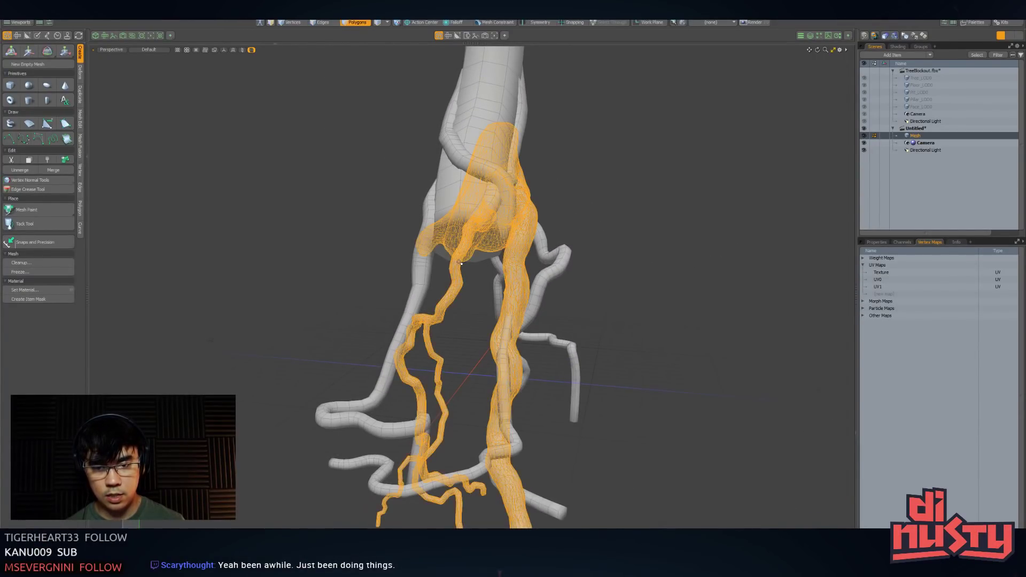
double_click(465, 256)
left_click_drag(464, 256, 516, 292, "alt")
left_click_drag(566, 183, 705, 220, "alt")
Return to the TreeBlockout scene and select all polygons of the face mesh Face_LOD0
left_click(662, 209)
left_click(920, 107)
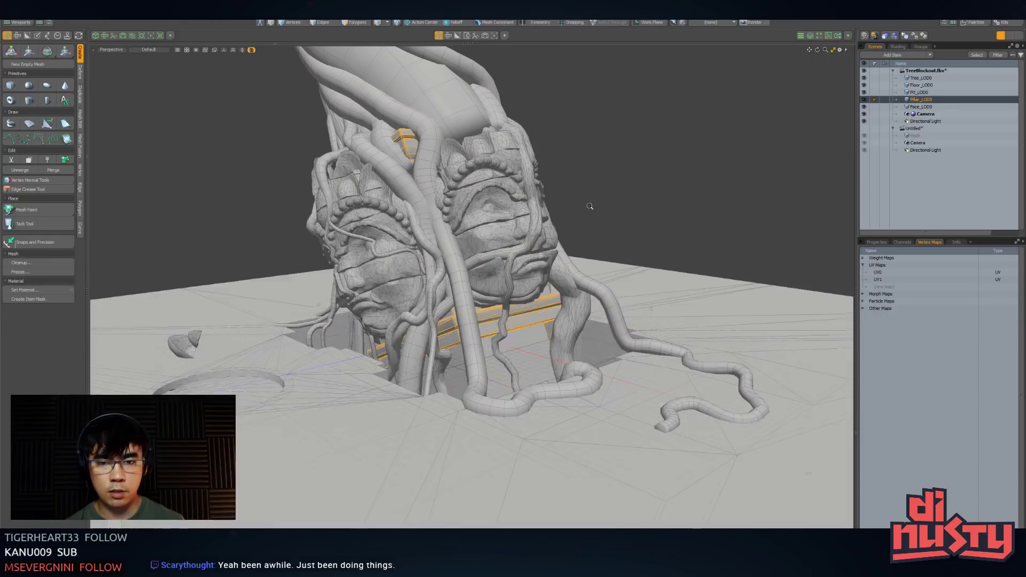
mouse_move(360, 64)
middle_mouse_down()
mouse_move(321, 438)
mouse_move(369, 156)
middle_mouse_up()
scroll(369, 156, "down", 2)
key("bracketright")
left_click_drag(600, 204, 352, 369, "alt")
left_click_drag(384, 322, 374, 345, "alt")
key("alt+Tab")
key("alt+Tab")
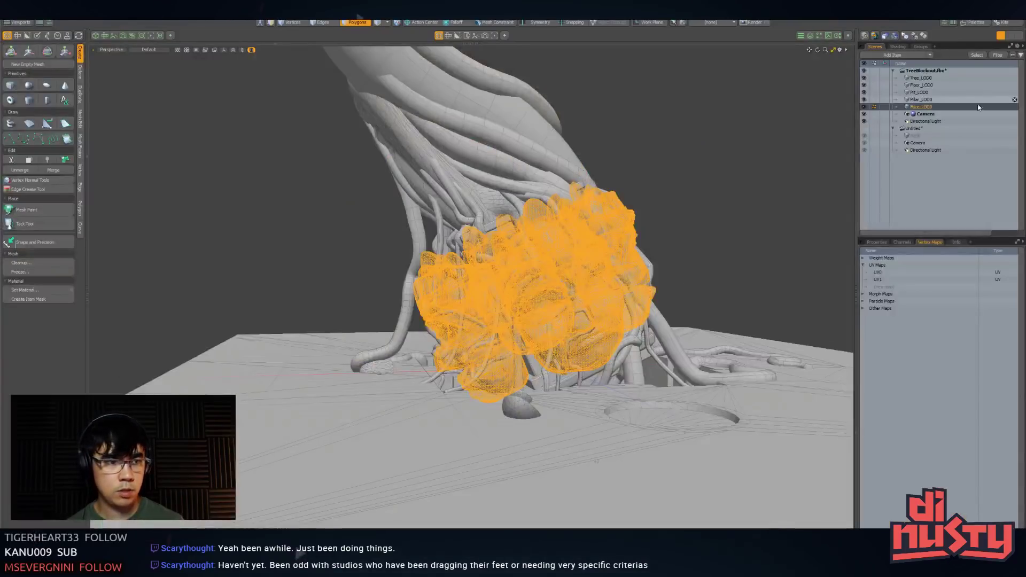
Switch to the untitled scene, add a new mesh item and paste the copied face polygons into it
left_click(916, 136)
left_click_drag(738, 233, 590, 260, "alt")
left_click(748, 233)
key("n")
double_click(753, 196)
key("ctrl+v")
Return to the TreeBlockout scene and select the pillar mesh Pillar_LOD0 behind the faces for copying
left_click(567, 214)
left_click(504, 256)
left_click(567, 219)
left_click(657, 217)
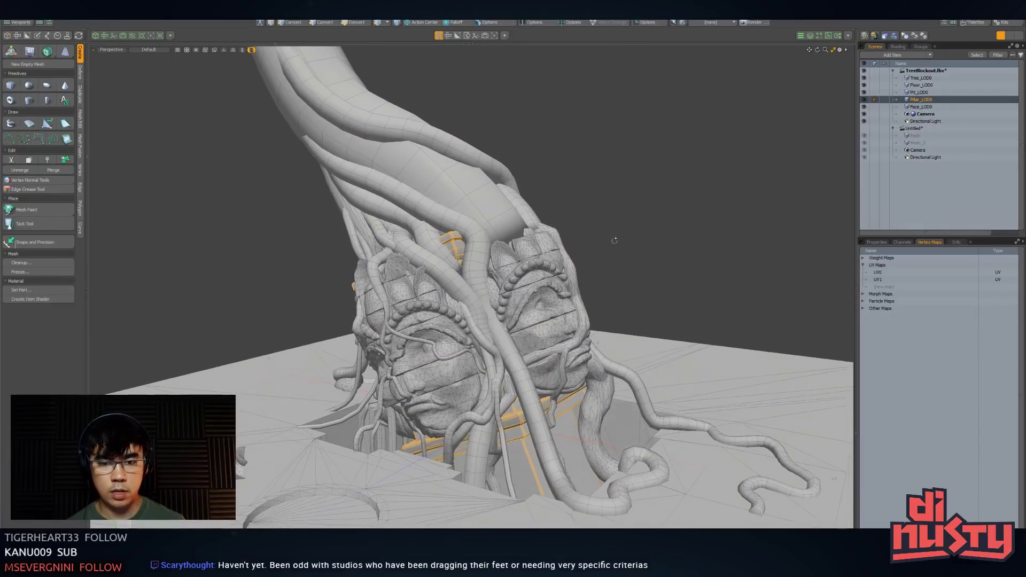
left_click_drag(456, 246, 353, 501, "alt")
key("alt+Tab")
key("alt+Tab")
Paste the copied pillar into the face mesh Mesh_2 of the untitled scene and inspect the assembled centerpiece
left_click(914, 142)
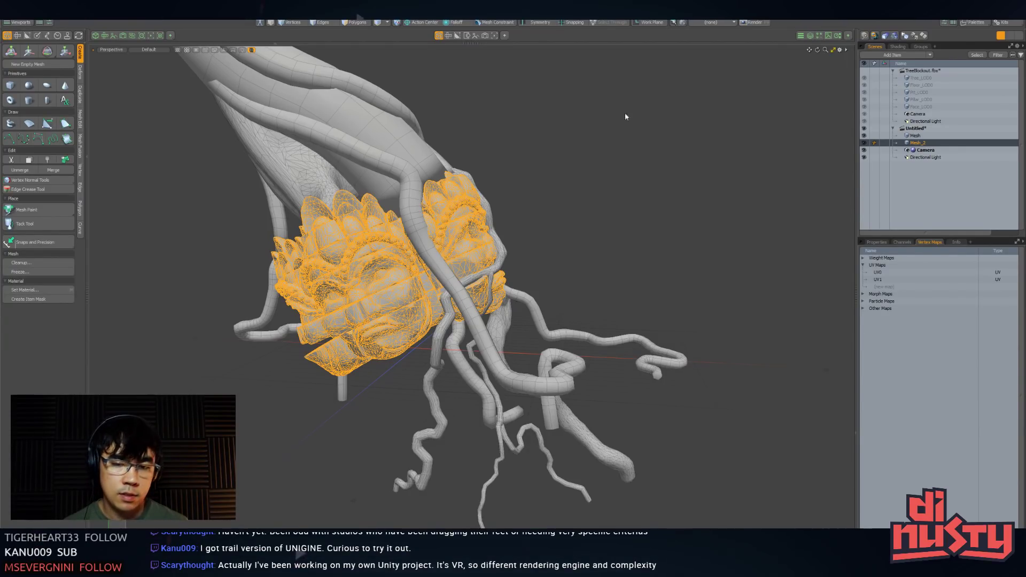
left_click_drag(639, 108, 575, 114, "alt")
left_click(574, 149)
left_click_drag(574, 150, 674, 164, "alt")
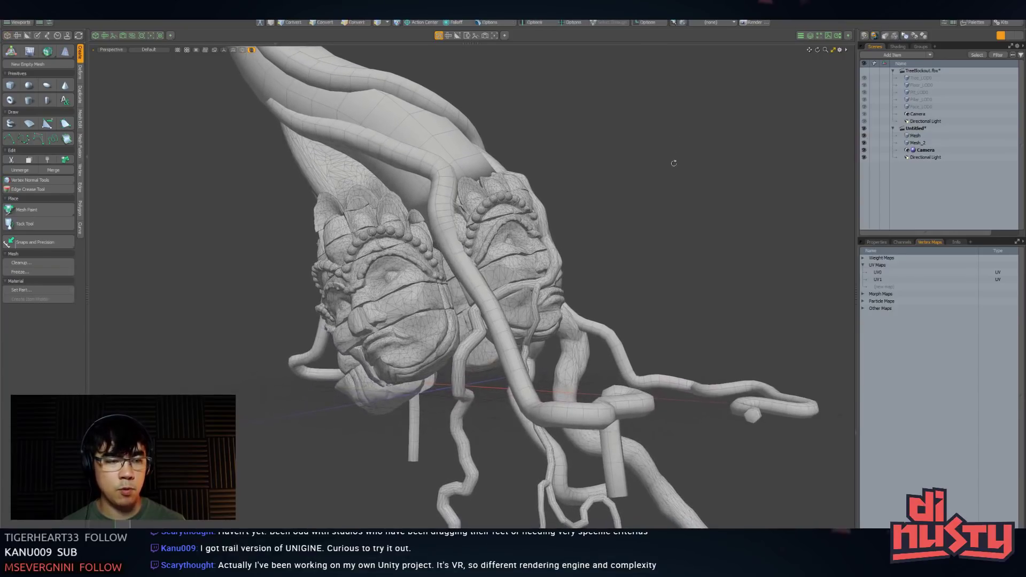
left_click(932, 143)
left_click_drag(753, 184, 604, 298, "alt")
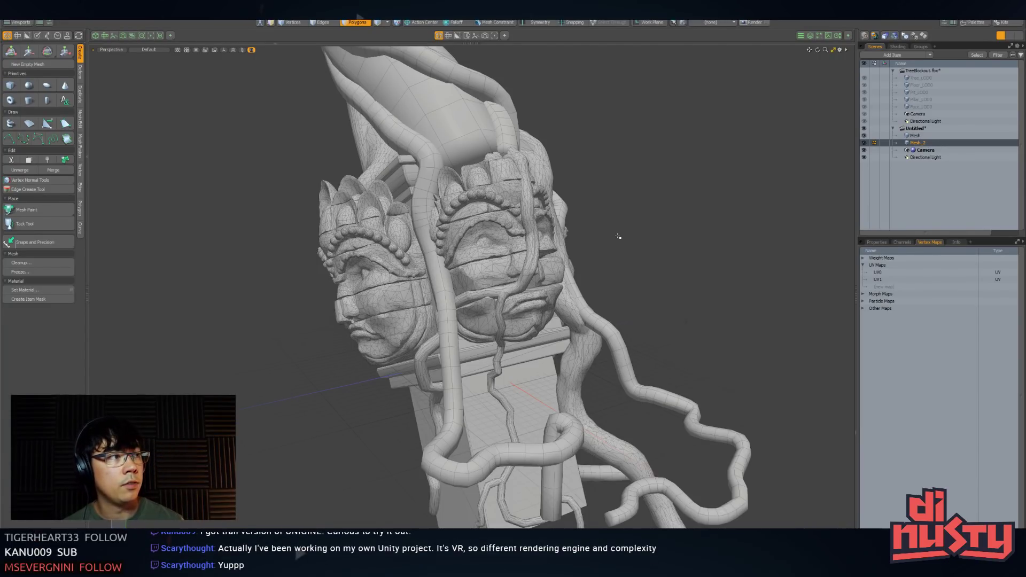
Select the trunk-and-root mesh and send it to ZBrush through GoZ, renaming it instead of replacing the existing file
key("5")
left_click(502, 143)
left_click_drag(568, 122, 655, 176, "alt")
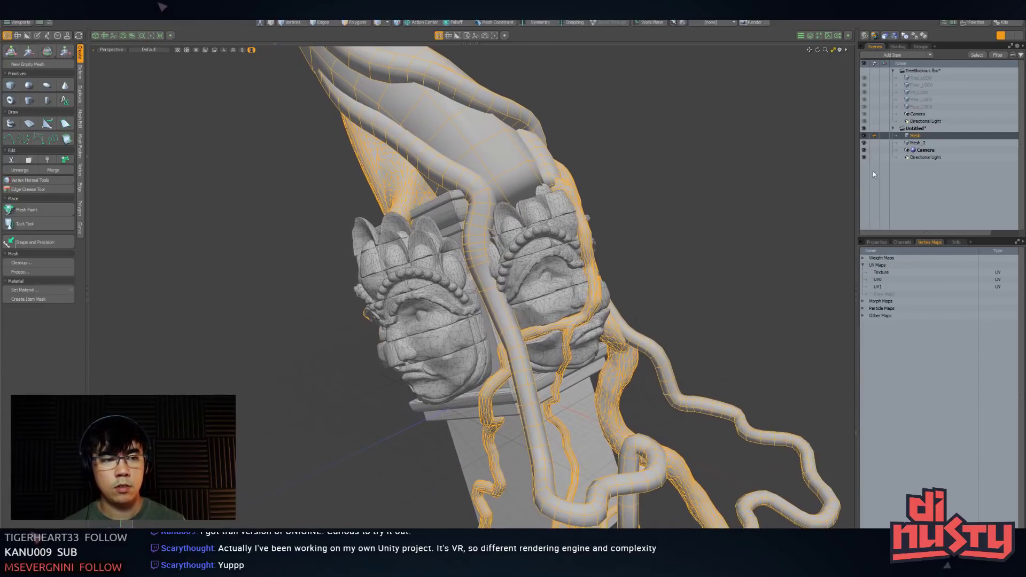
left_click(1002, 22)
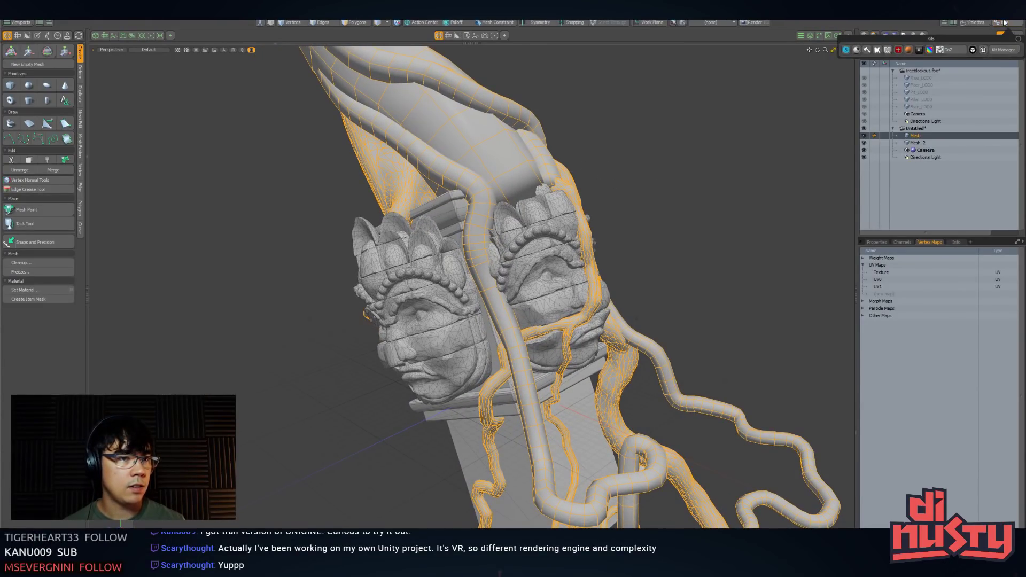
left_click(951, 51)
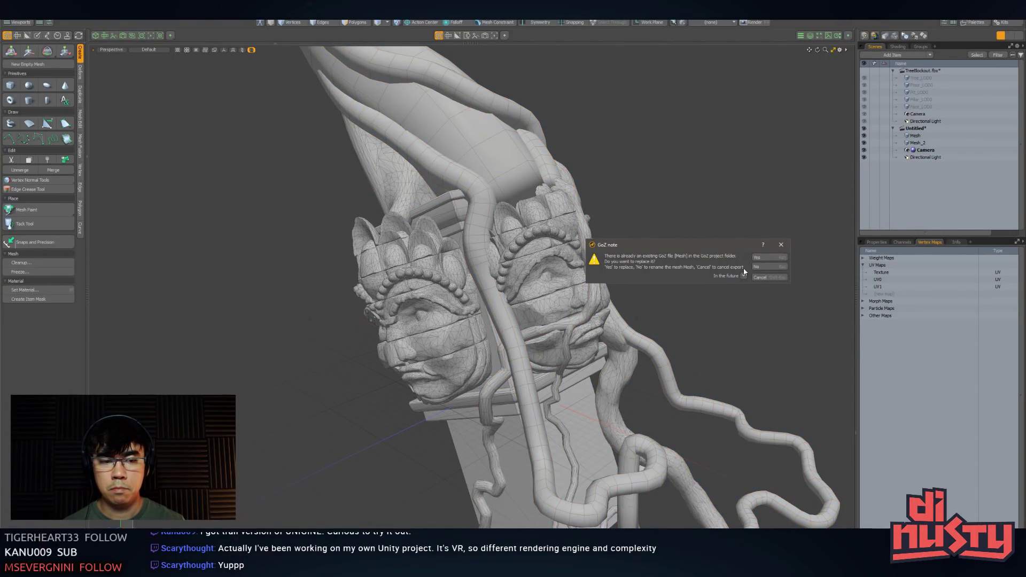
left_click(767, 266)
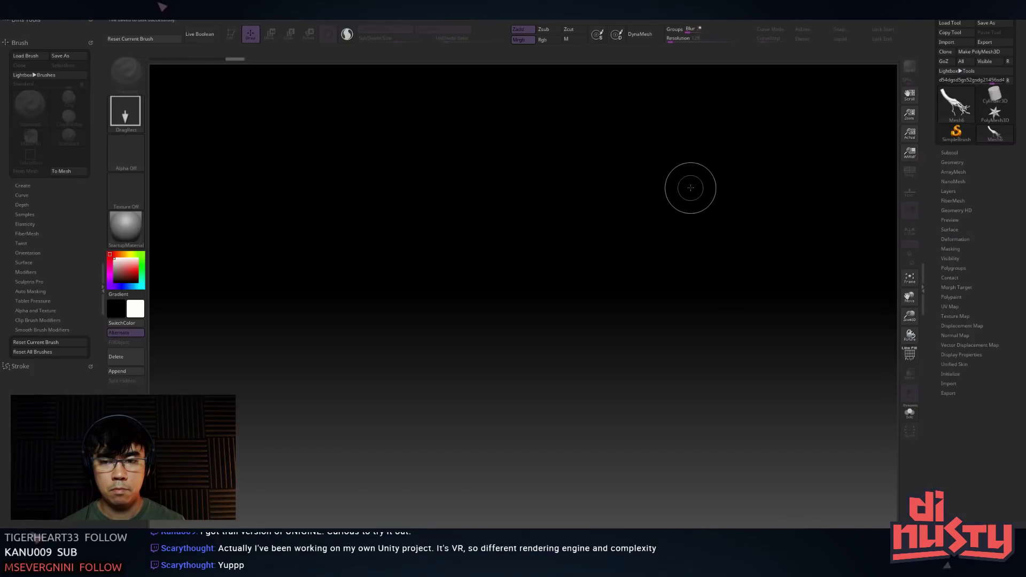
Clear the canvas, place the imported trunk-and-root mesh on it and enter edit mode
key("ctrl+n")
mouse_move(528, 406)
left_mouse_down()
mouse_move(514, 433)
mouse_move(499, 399)
left_mouse_up()
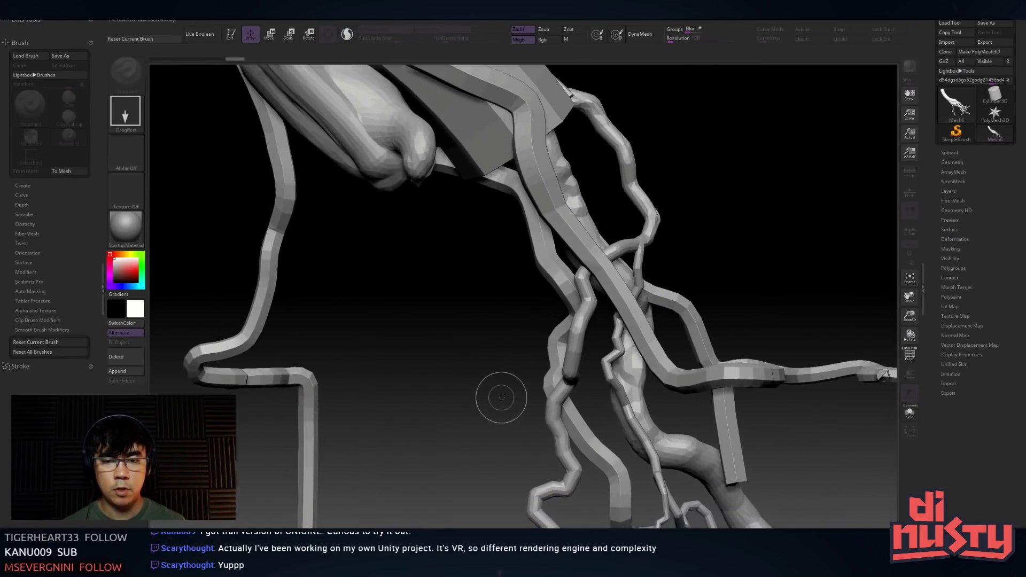
key("t")
mouse_move(465, 356)
left_mouse_down("alt")
mouse_move(414, 352)
mouse_move(696, 343)
left_mouse_up("alt")
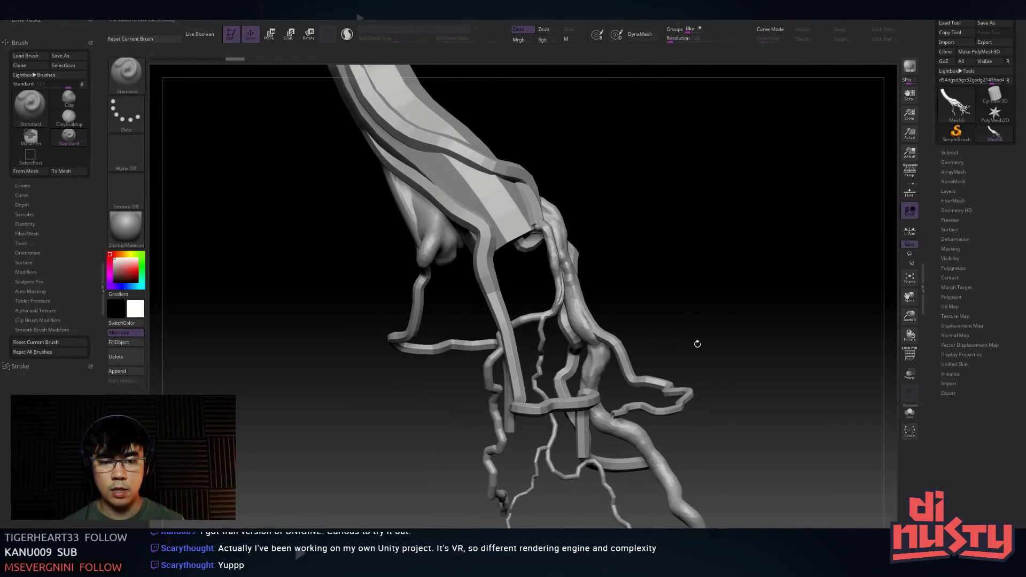
Inspect the imported trunk and roots from several angles and compare them with the original in Modo
left_click_drag(628, 309, 659, 287)
key("alt+Tab")
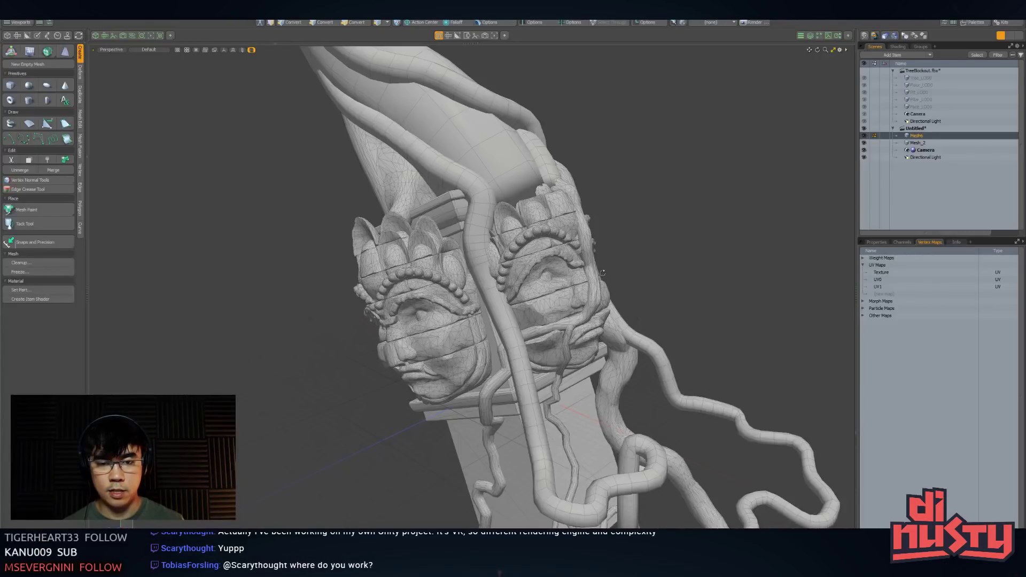
key("alt+Tab")
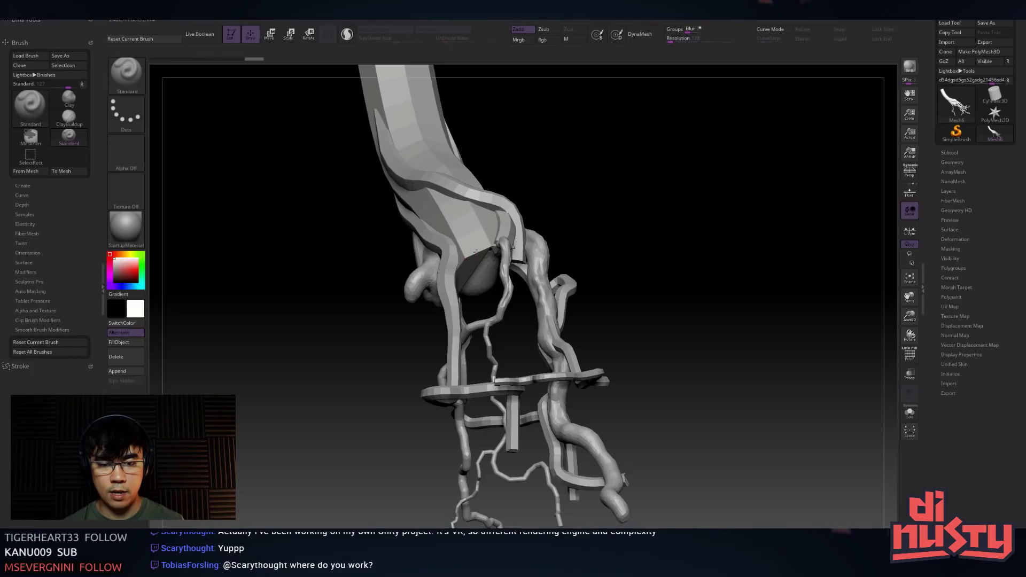
left_click_drag(549, 266, 523, 177)
Return to Modo, send the combined face-and-pillar mesh to ZBrush through GoZ and view it with the Subtool list expanded
key("alt+Tab")
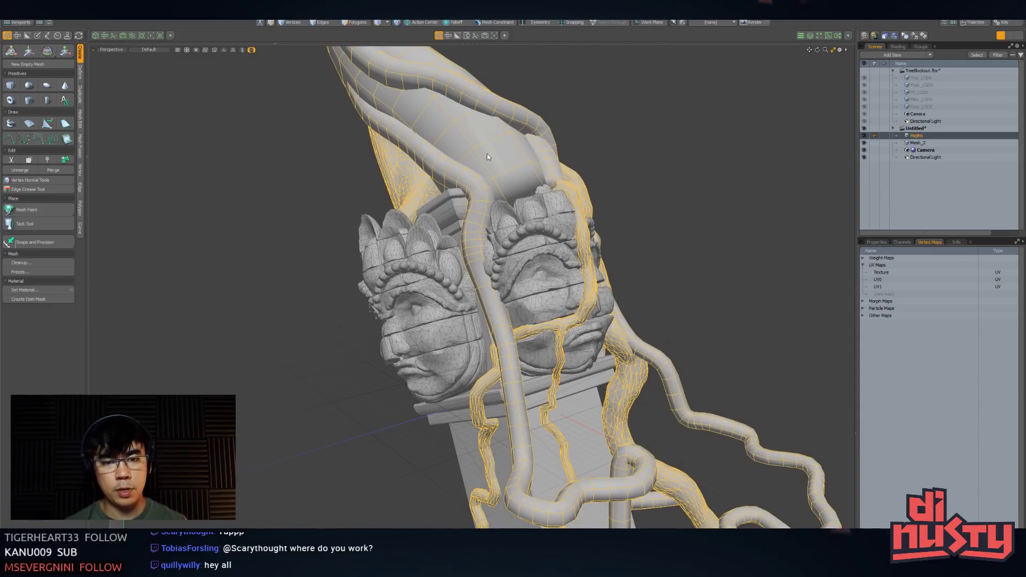
left_click_drag(583, 168, 596, 114, "alt")
left_click(500, 207)
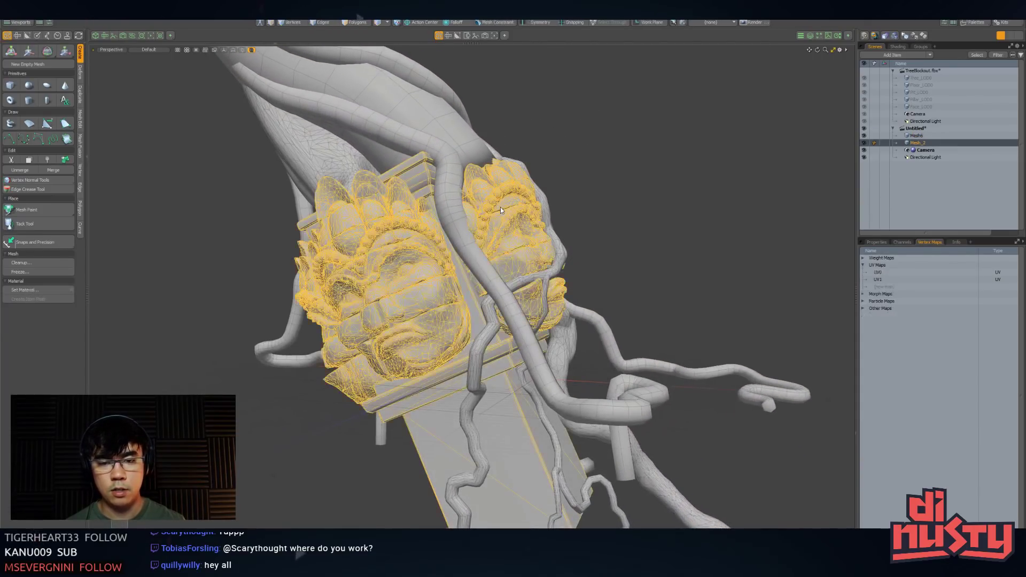
left_click(1004, 24)
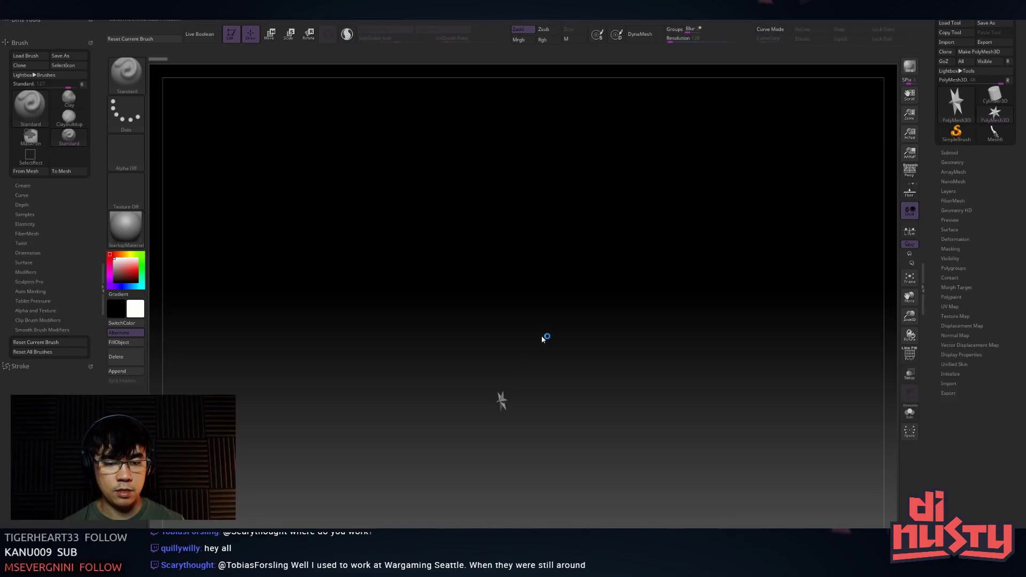
left_click_drag(574, 319, 671, 323)
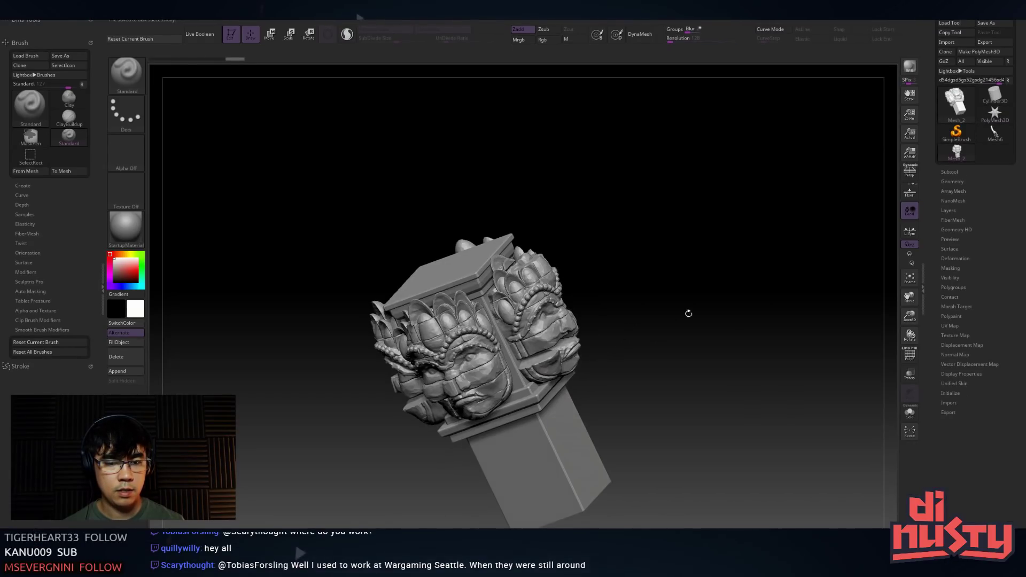
left_click(948, 172)
Return to Modo, select both the trunk-and-root mesh and the face mesh and send them to ZBrush together
key("alt+Tab")
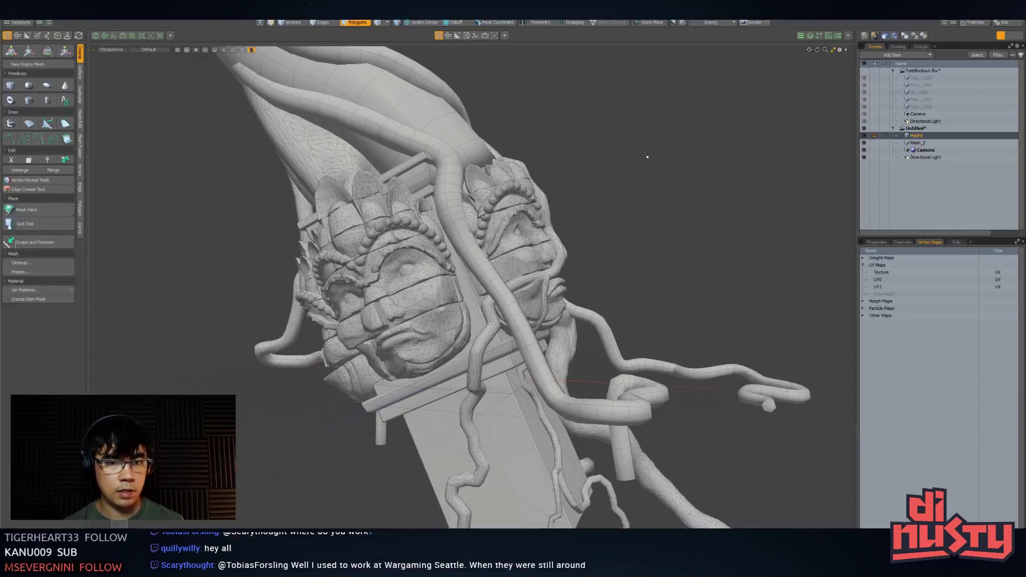
left_click(932, 142)
left_click(936, 137, "ctrl")
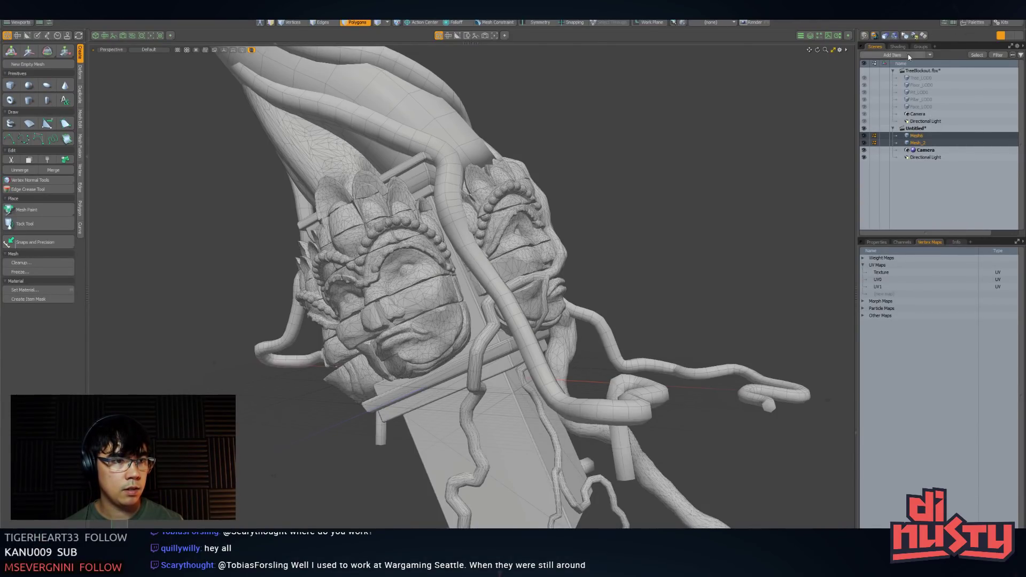
left_click(1000, 23)
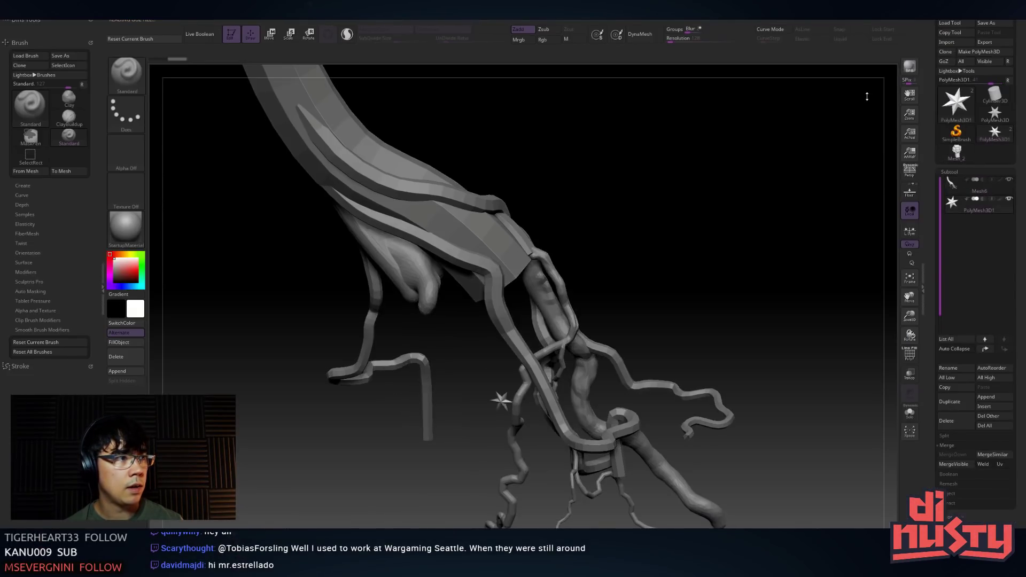
mouse_move(684, 197)
left_mouse_down()
mouse_move(680, 207)
mouse_move(733, 192)
mouse_move(663, 192)
mouse_move(659, 211)
mouse_move(670, 202)
mouse_move(631, 215)
left_mouse_up()
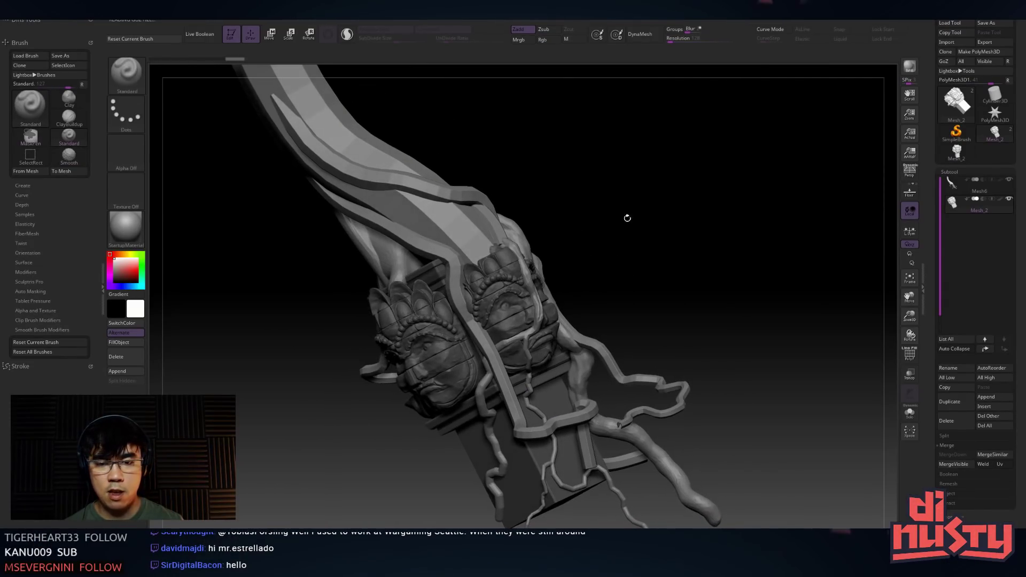
Make the trunk-and-root subtool active and inspect it together with the faces and pillar
left_click(433, 216, "alt")
left_click_drag(700, 195, 692, 204)
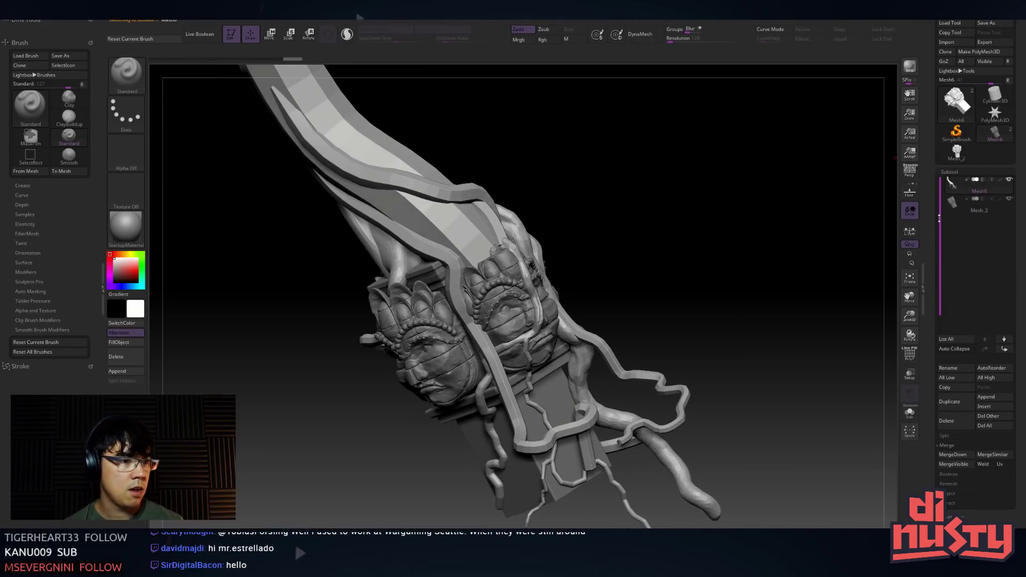
mouse_move(1010, 182)
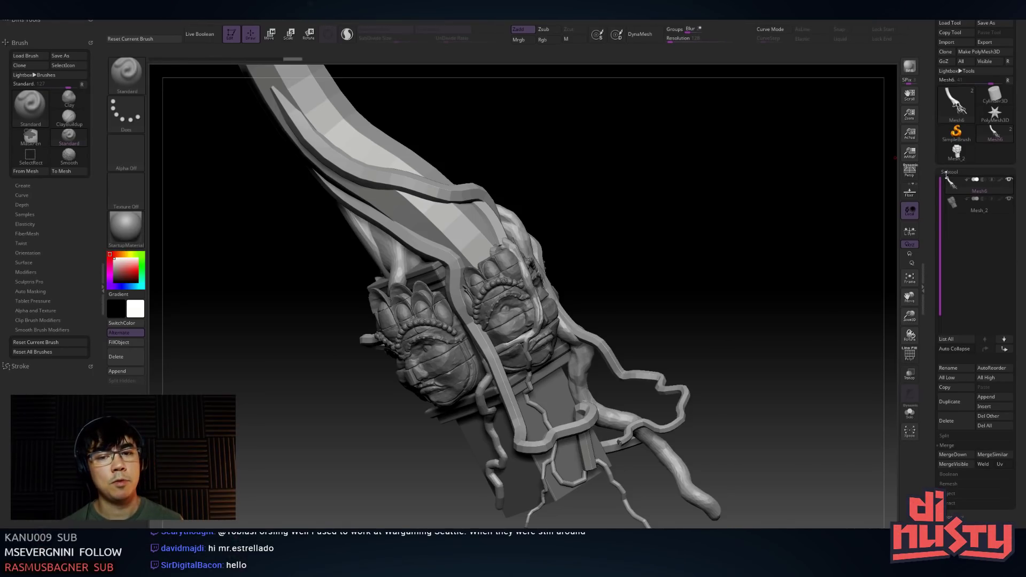
mouse_move(716, 213)
left_mouse_down()
mouse_move(716, 259)
mouse_move(698, 258)
mouse_move(713, 271)
mouse_move(680, 296)
mouse_move(719, 271)
mouse_move(707, 287)
left_mouse_up()
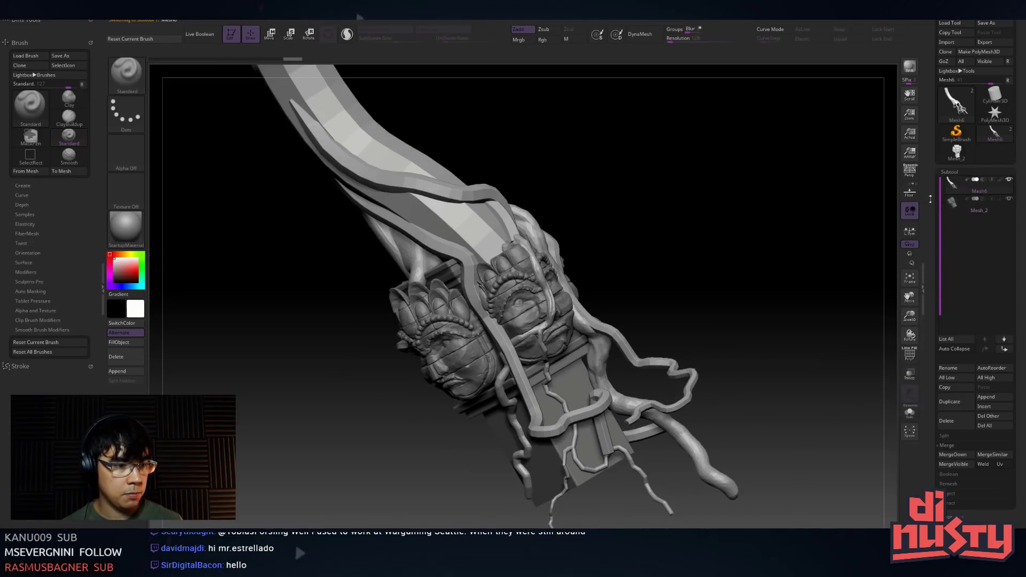
Return to Modo and examine the trunk and the root crossing the faces by selecting their polygons
key("alt+Tab")
left_click_drag(598, 267, 682, 389, "alt")
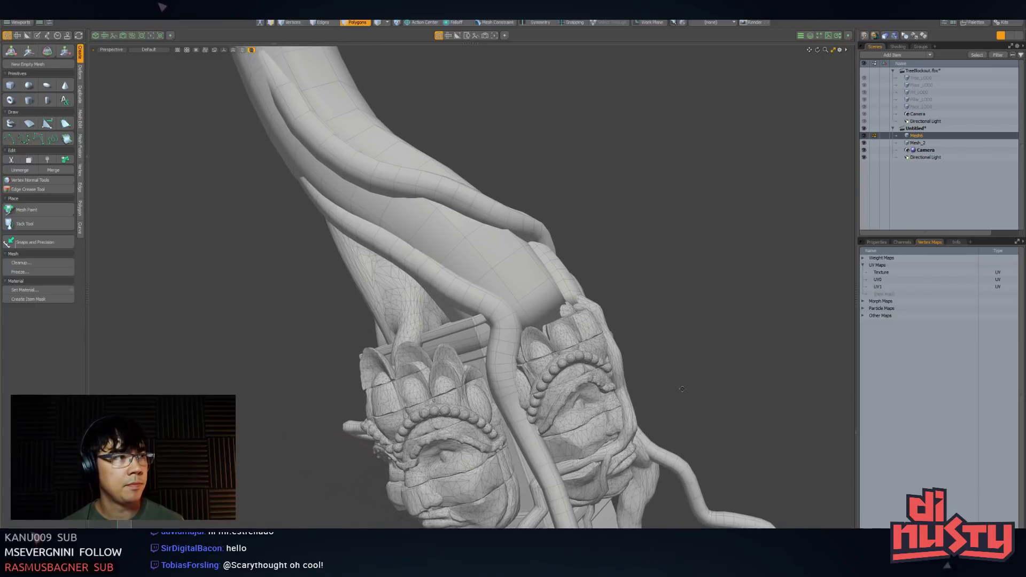
left_click_drag(690, 371, 685, 363, "alt")
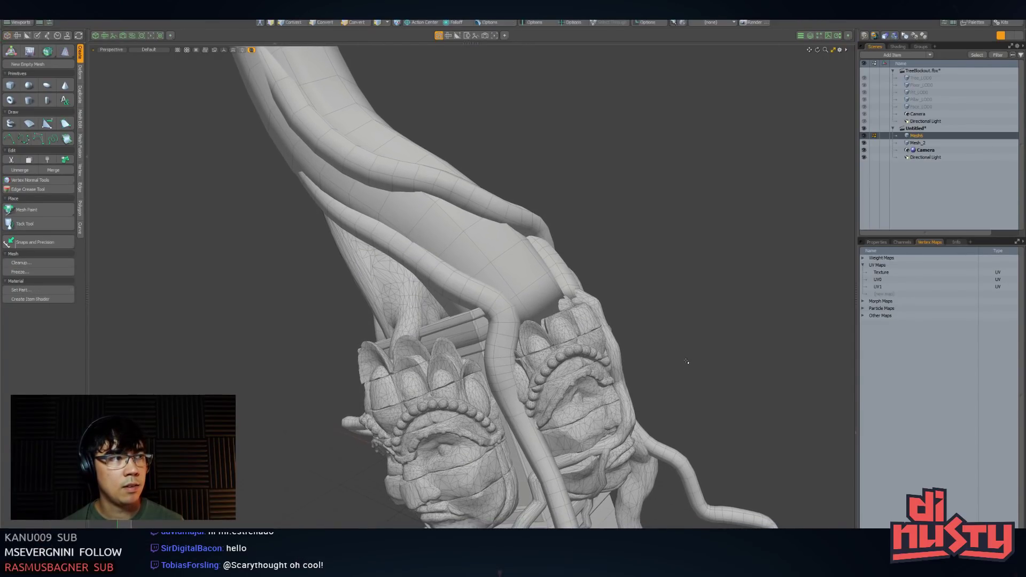
key("5")
key("3")
double_click(505, 314)
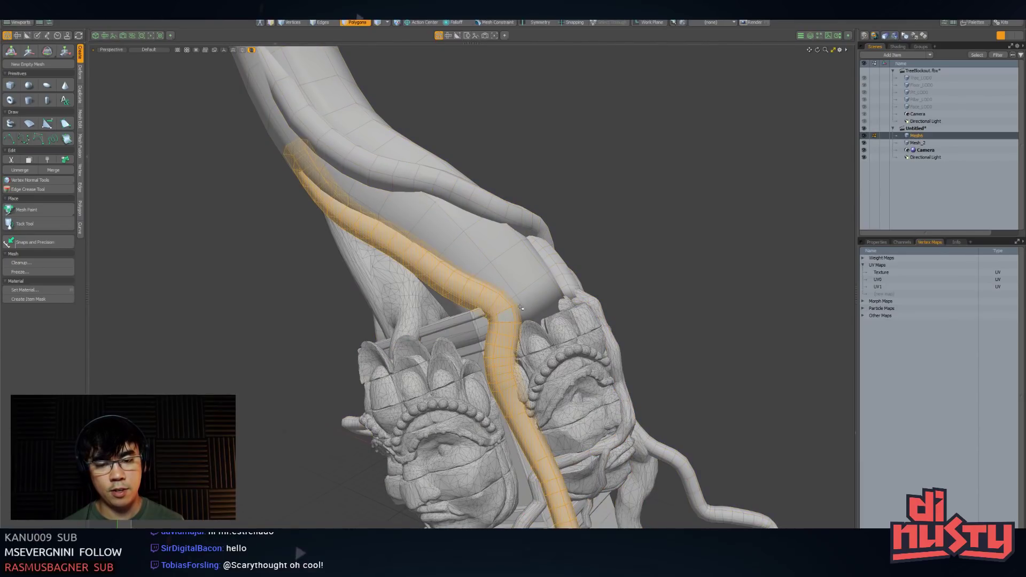
double_click(523, 291)
key("Escape")
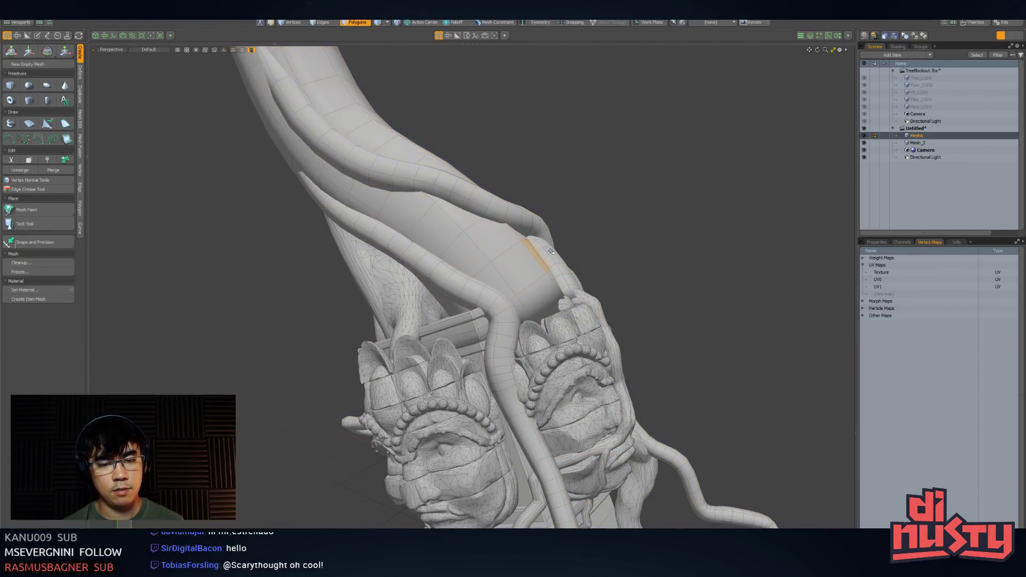
Select the trunk-and-root mesh together with the face mesh as items and send both to ZBrush through GoZ
key("5")
left_click(570, 239)
left_click(537, 221)
left_click_drag(659, 309, 649, 186, "alt")
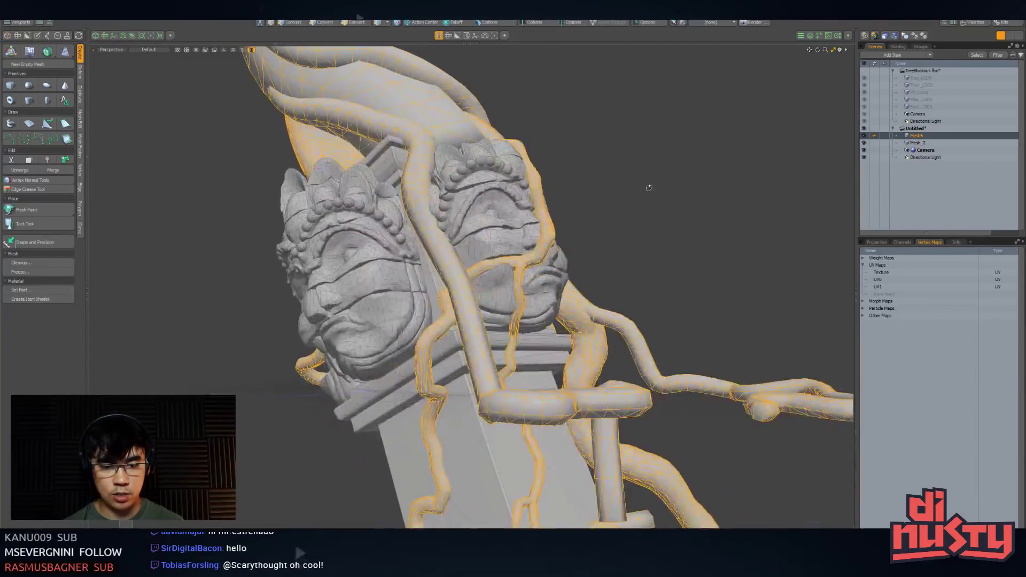
left_click(916, 142, "ctrl")
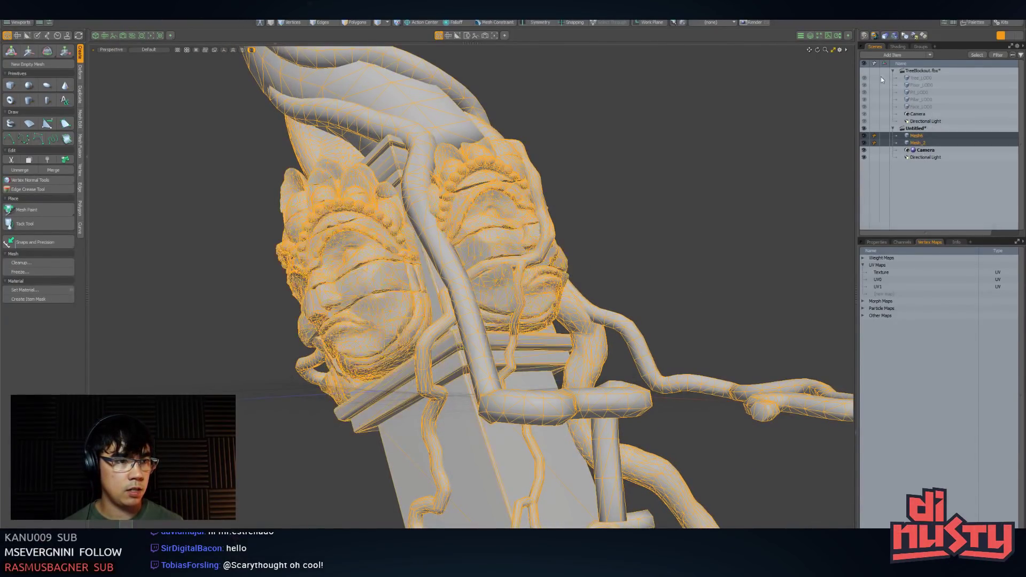
left_click(1008, 23)
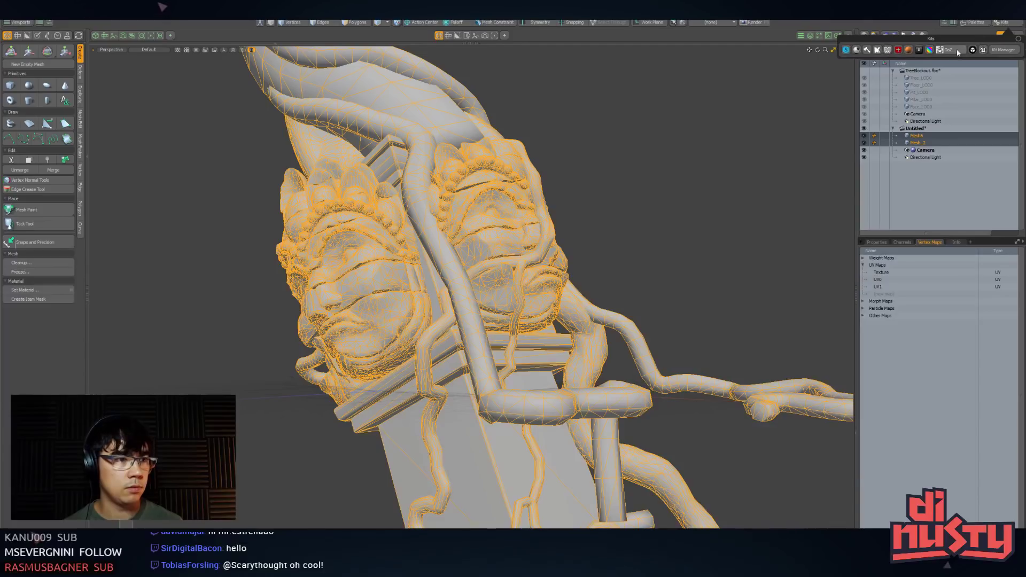
left_click(957, 50)
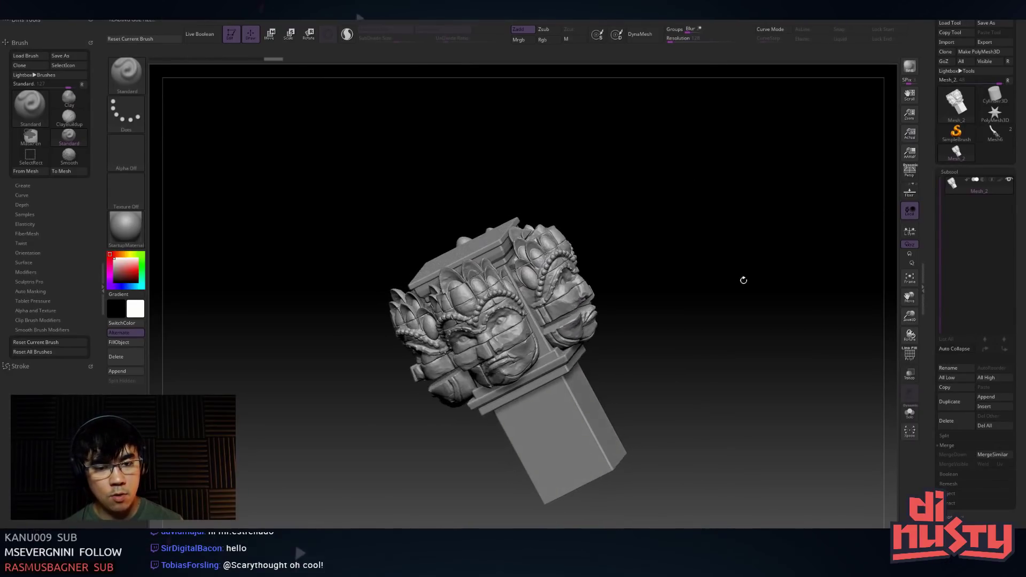
Go back to Modo, resend both selected meshes through GoZ and orbit around the result in ZBrush
key("ctrl+g")
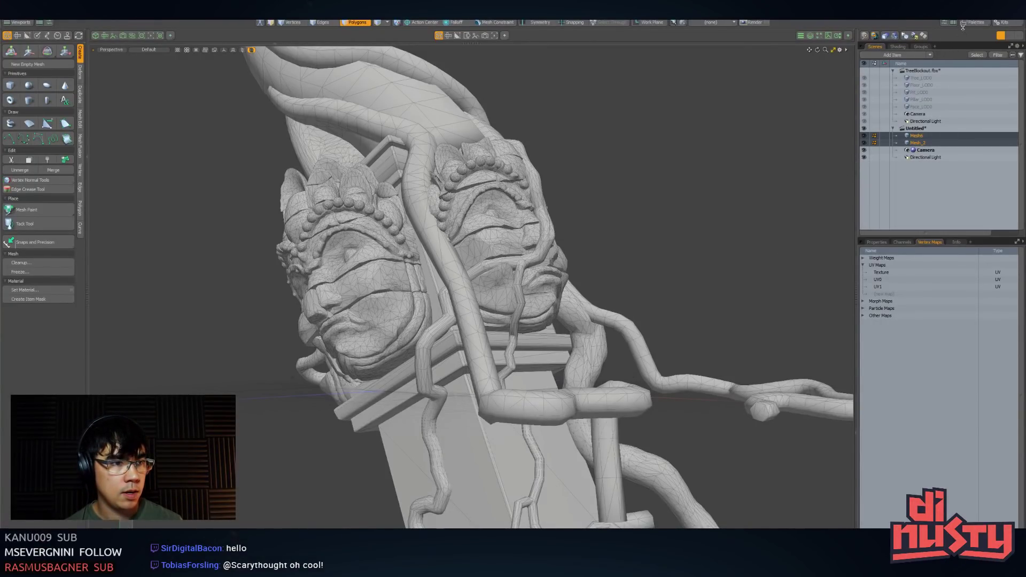
left_click(1004, 24)
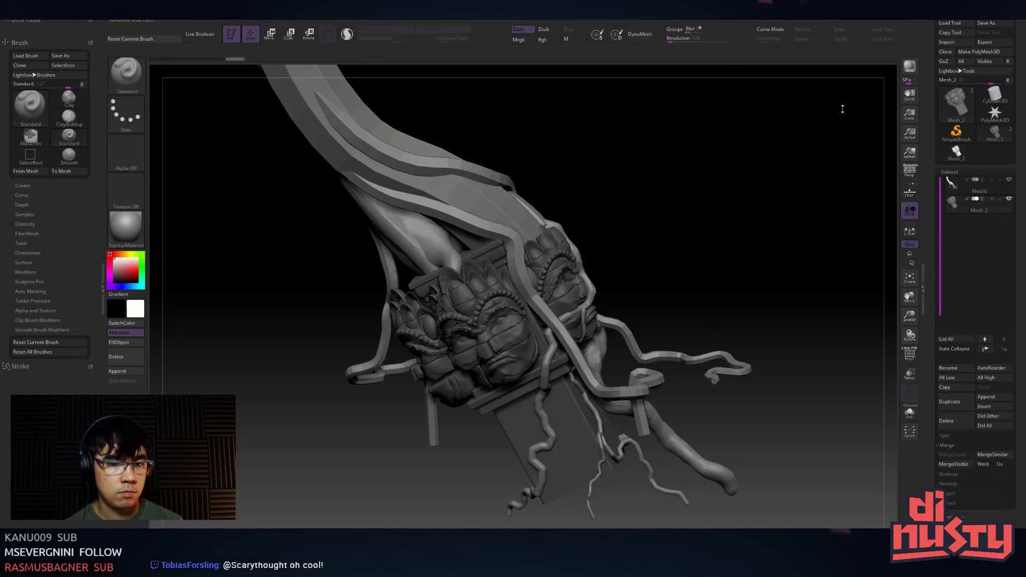
left_click_drag(843, 109, 858, 159)
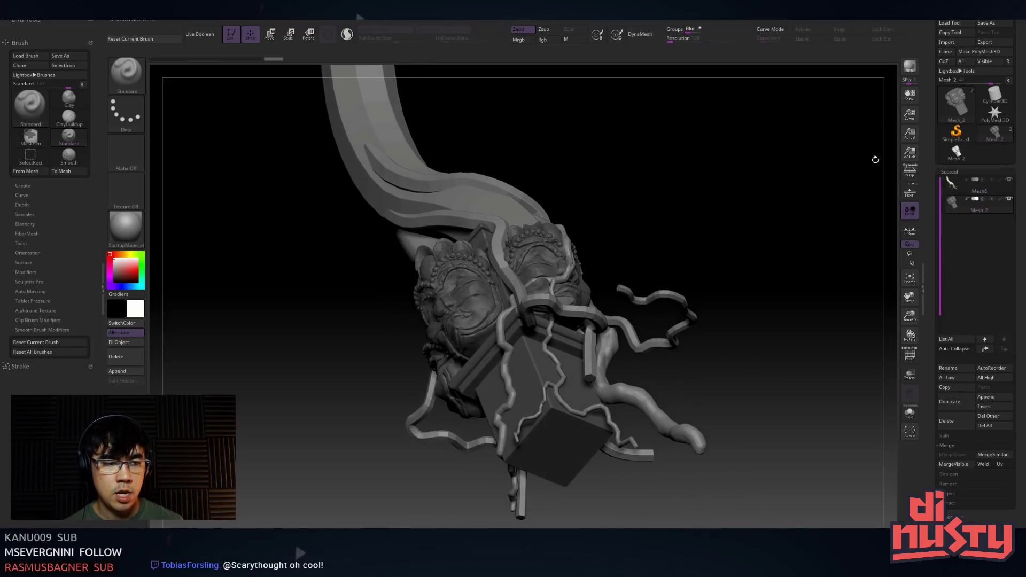
Toggle the visibility of the trunk-and-root and face subtools to check each one separately
left_click(1009, 181)
left_click(1010, 181)
left_click(1009, 201, "shift")
left_click(1009, 182)
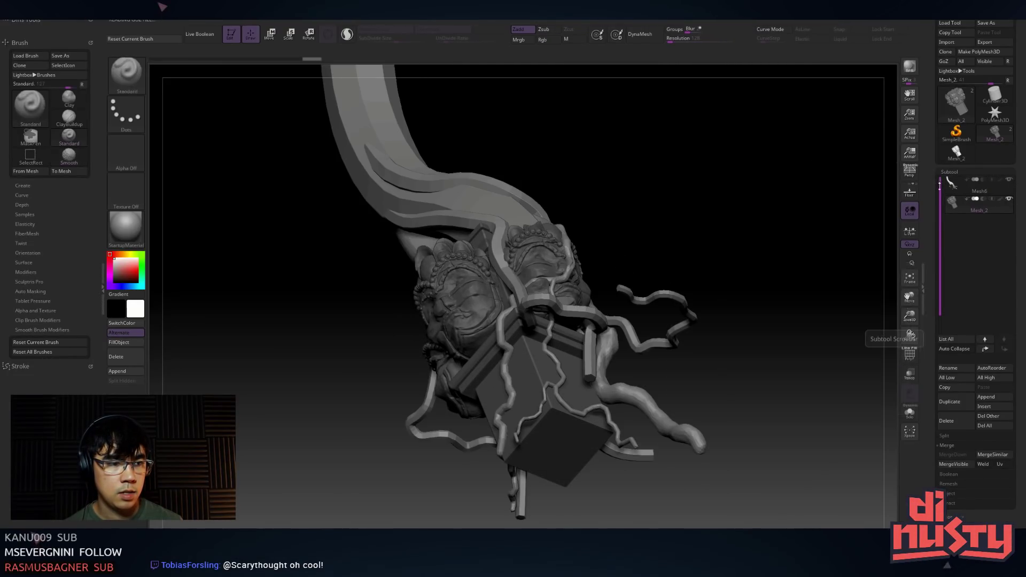
Make the trunk-and-root subtool active and switch the face subtool's visibility on and off to compare the two pieces
left_click_drag(882, 213, 587, 265)
left_click_drag(731, 263, 951, 211)
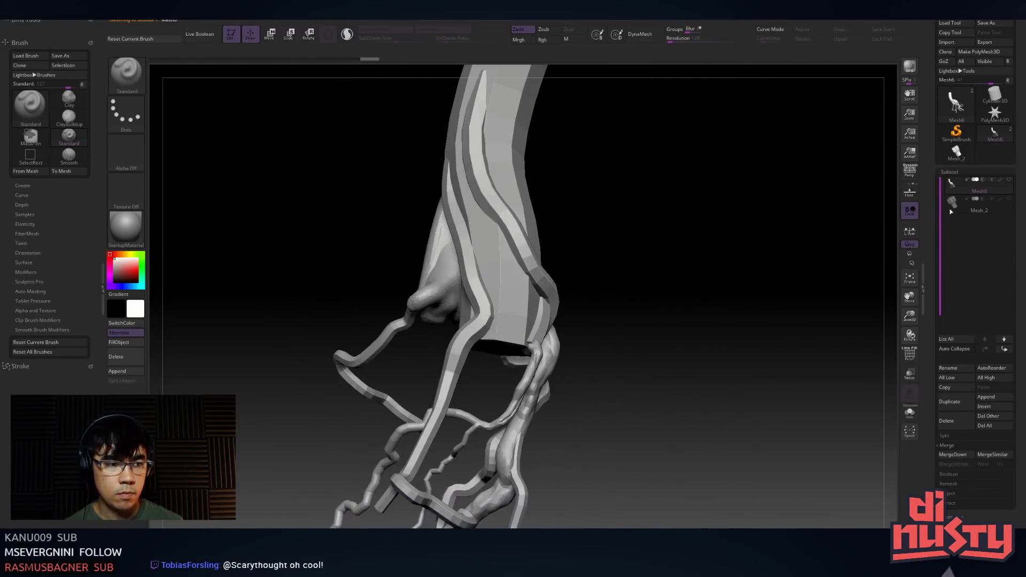
left_click(1009, 200)
left_click(1010, 199)
left_click(1009, 200)
left_click(1009, 199)
left_click(1010, 199)
left_click(1010, 200)
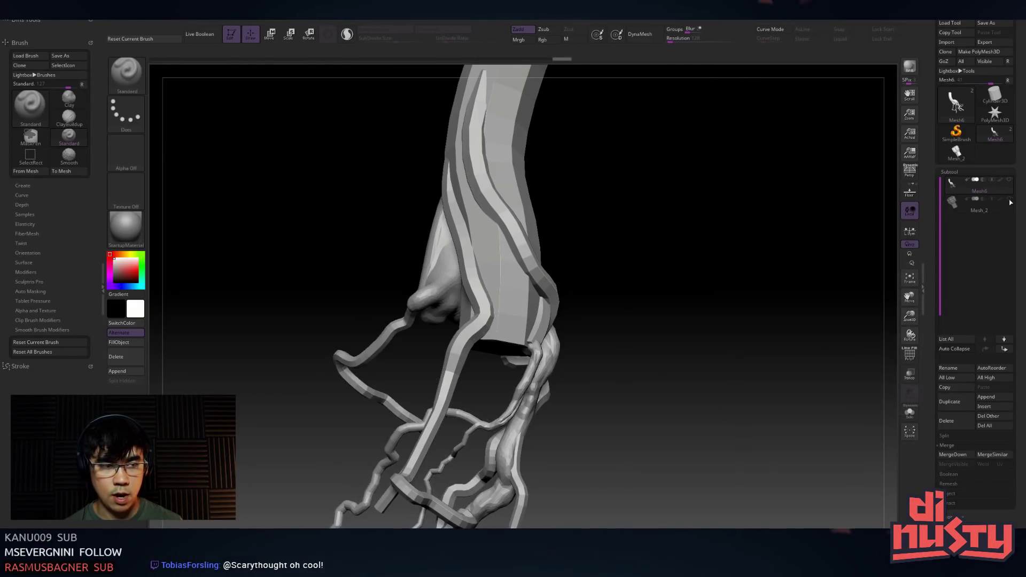
left_click(1010, 200)
Make the face-and-pillar subtool active and lower its polygon count with the gizmo's Remesh by Decimation
left_click(951, 207)
left_click_drag(733, 259, 358, 17)
key("w")
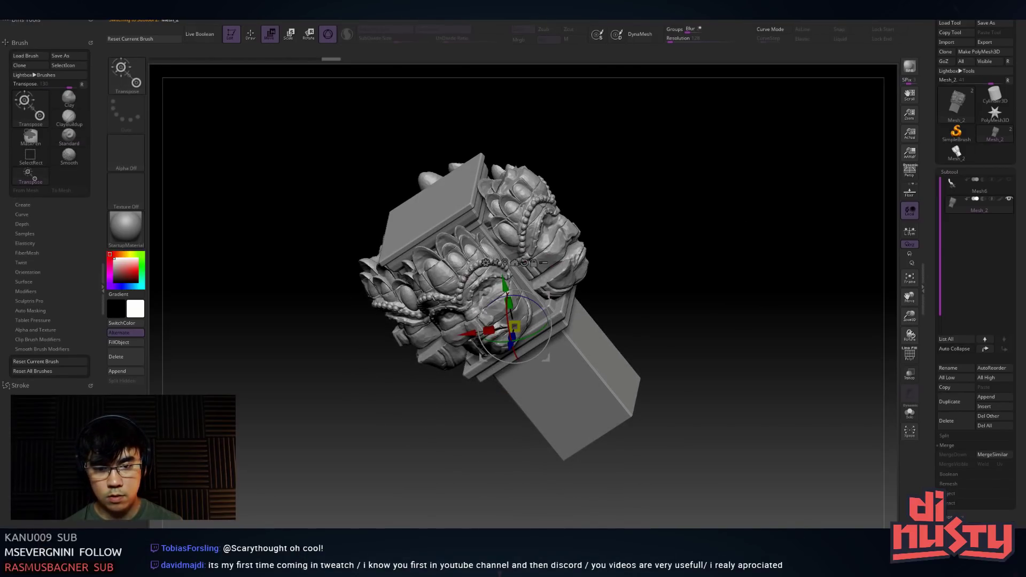
left_click(512, 325)
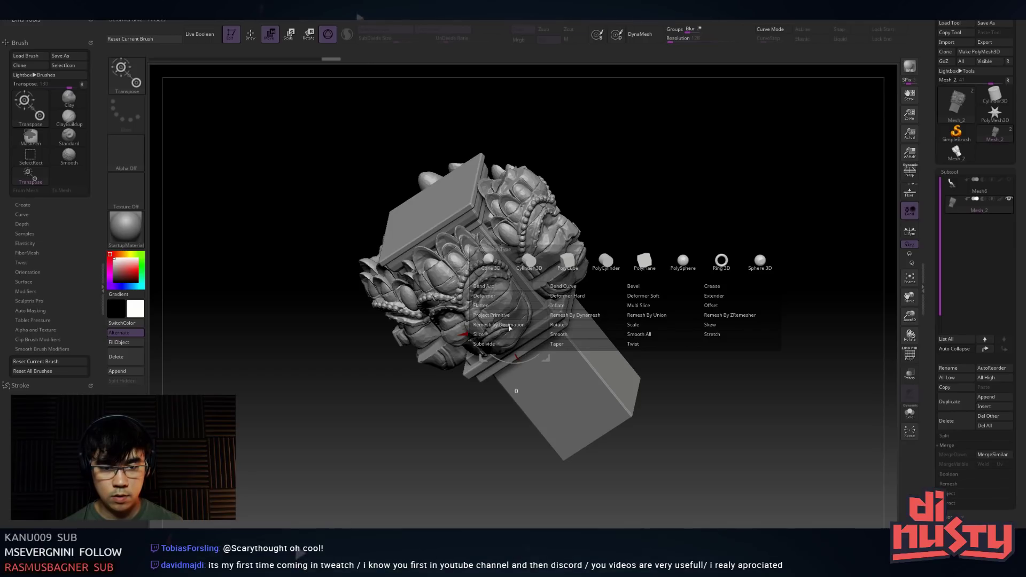
left_click(505, 324)
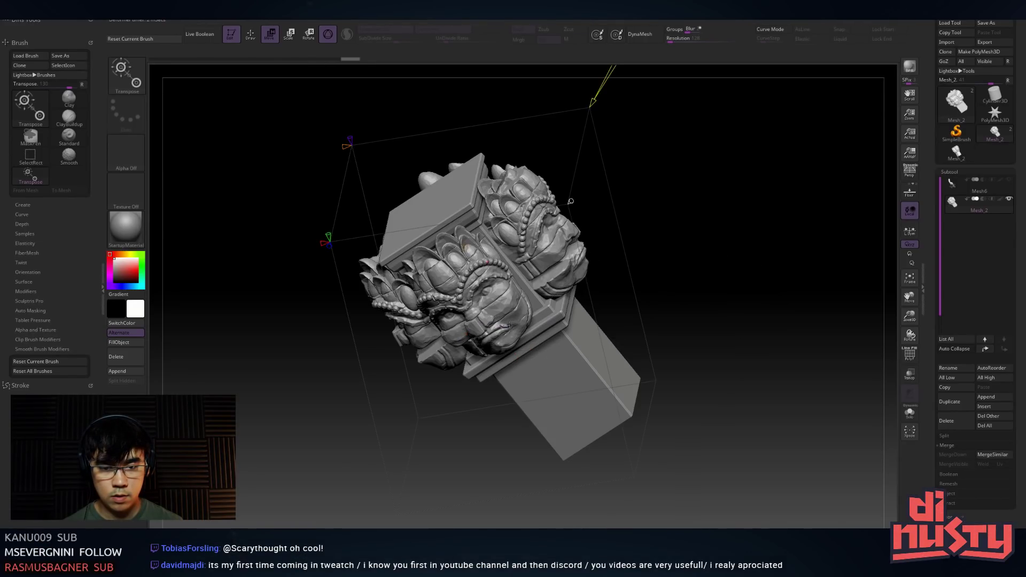
key("ctrl")
left_click_drag(669, 206, 668, 280)
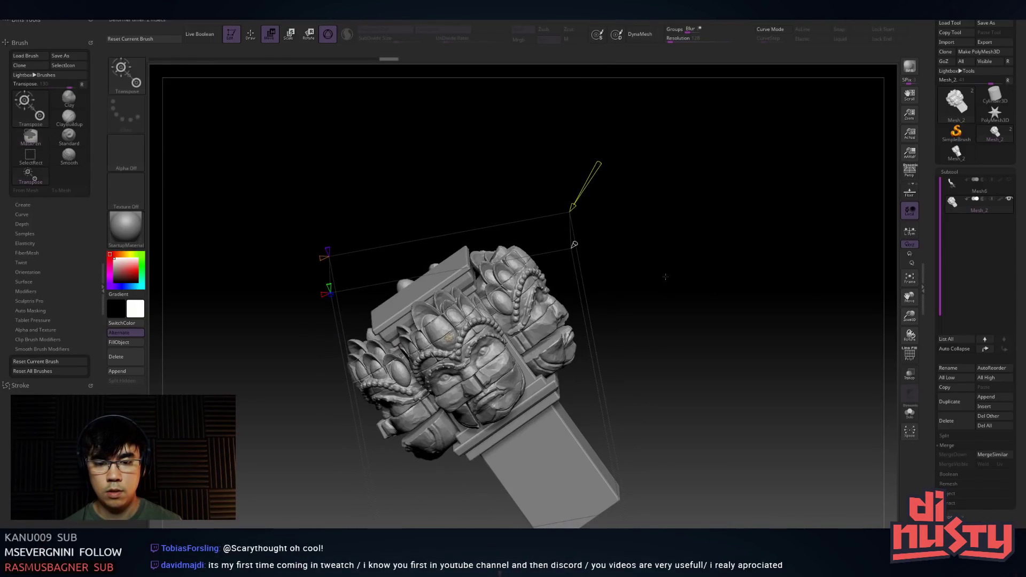
mouse_move(599, 164)
left_mouse_down()
mouse_move(597, 175)
mouse_move(619, 155)
mouse_move(608, 172)
left_mouse_up()
left_click(571, 246)
left_click_drag(585, 230, 602, 210)
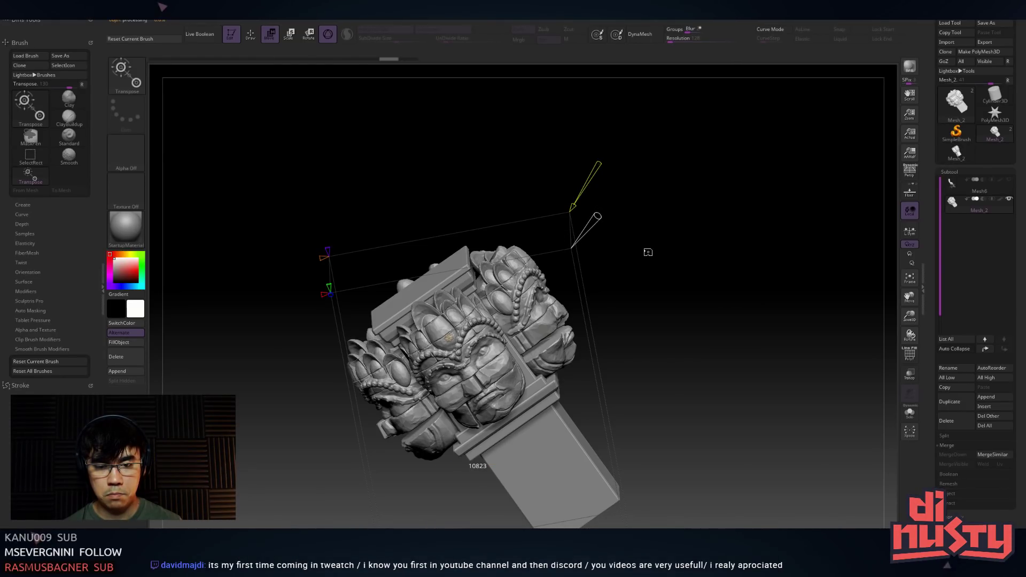
Return the transform type to Gizmo 3D, check the decimated faces in Draw mode and activate the trunk-and-root subtool
mouse_move(648, 251)
left_mouse_down()
mouse_move(680, 219)
mouse_move(621, 209)
mouse_move(644, 204)
mouse_move(674, 286)
mouse_move(652, 275)
left_mouse_up()
left_click(648, 282, "ctrl")
key("q")
key("w")
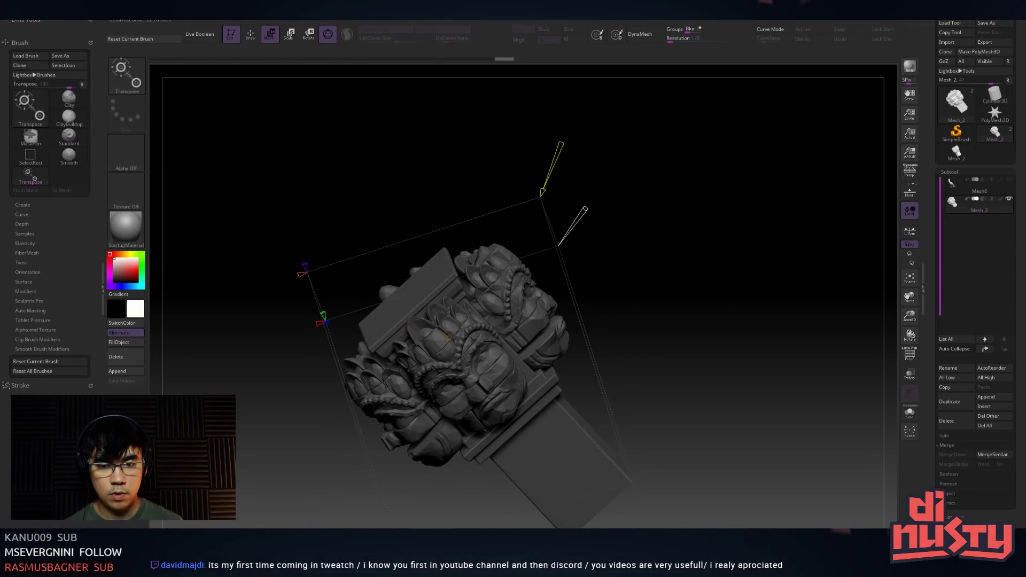
key("y")
left_click(449, 338)
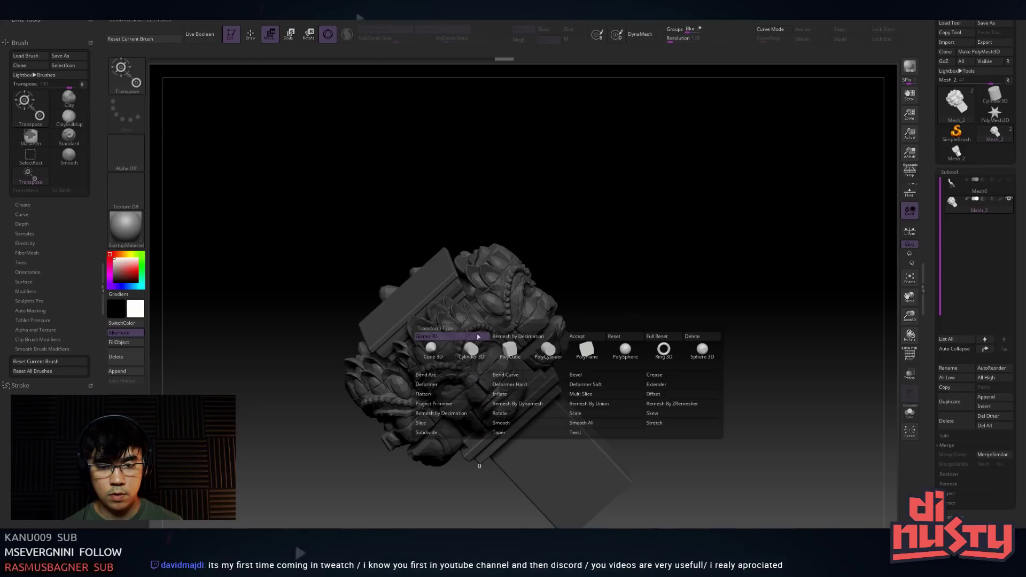
left_click(467, 336)
key("q")
mouse_move(588, 268)
left_mouse_down()
mouse_move(631, 299)
mouse_move(664, 252)
mouse_move(725, 251)
left_mouse_up()
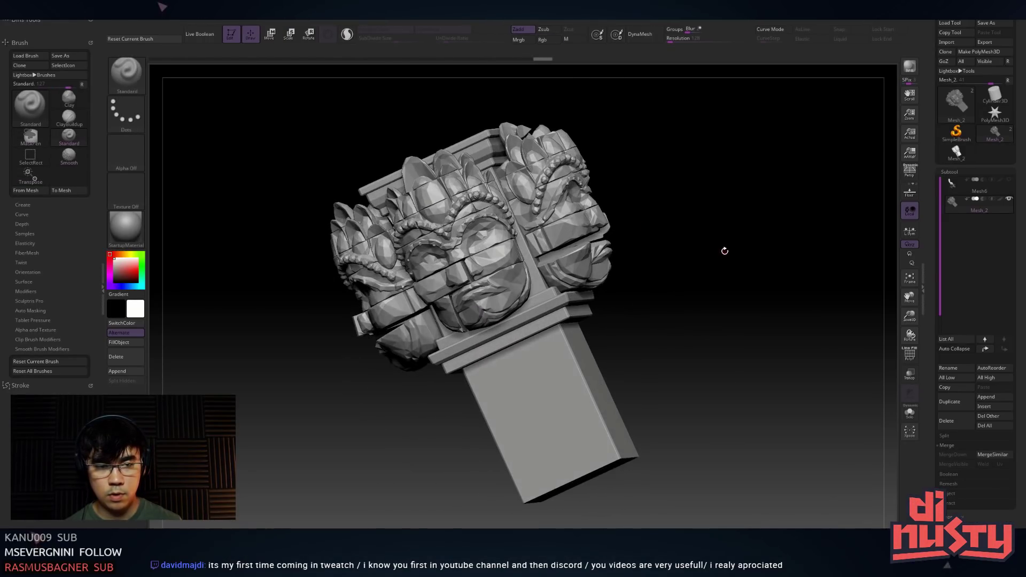
left_click(962, 181)
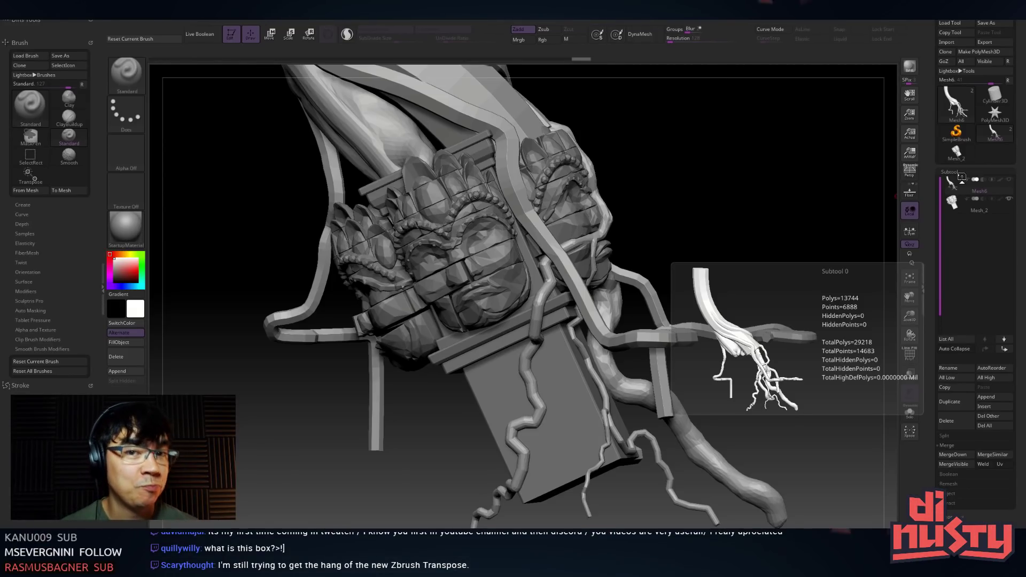
Switch to the Cylinder3D tool, try Remesh by Decimation on the primitive and convert it with Make PolyMesh3D
left_click(985, 101)
left_click_drag(502, 335, 594, 223)
key("w")
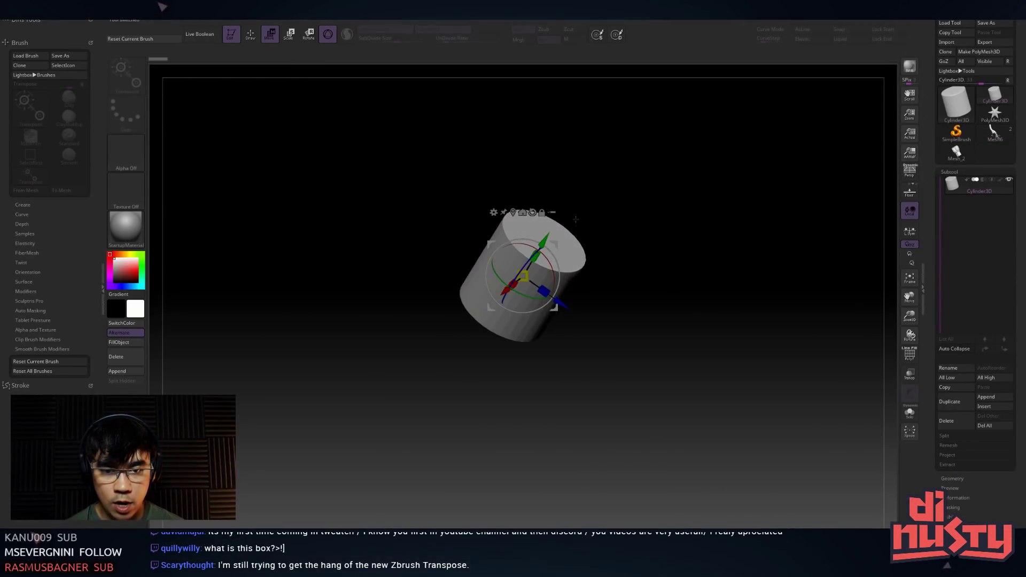
left_click(494, 212)
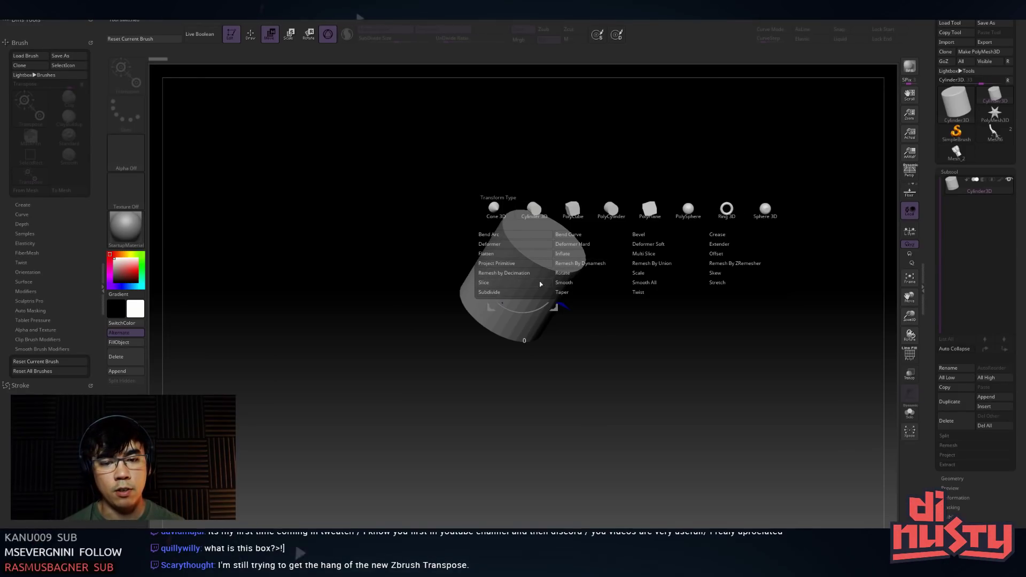
left_click(513, 273)
left_click(667, 303)
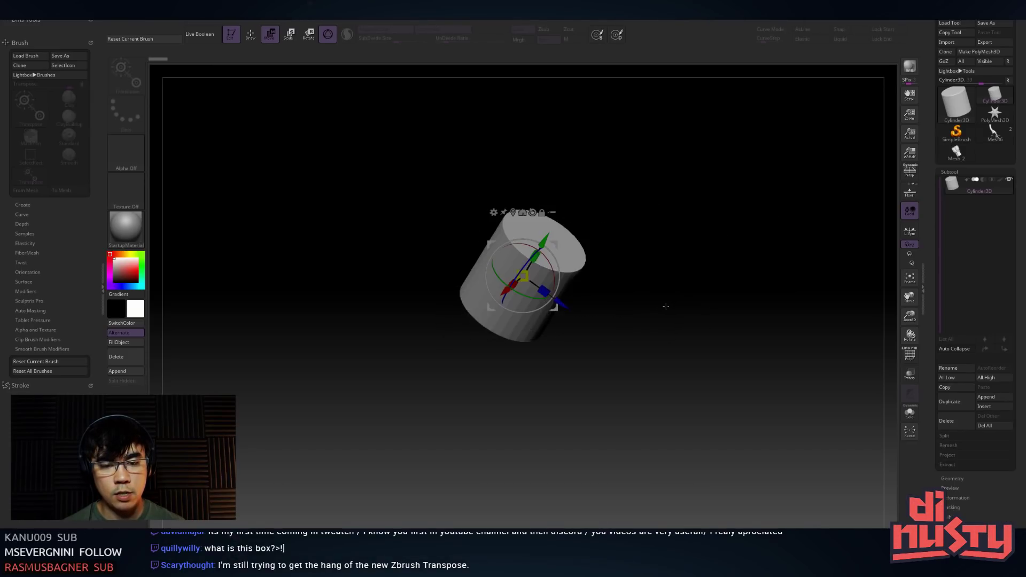
left_click(1001, 51)
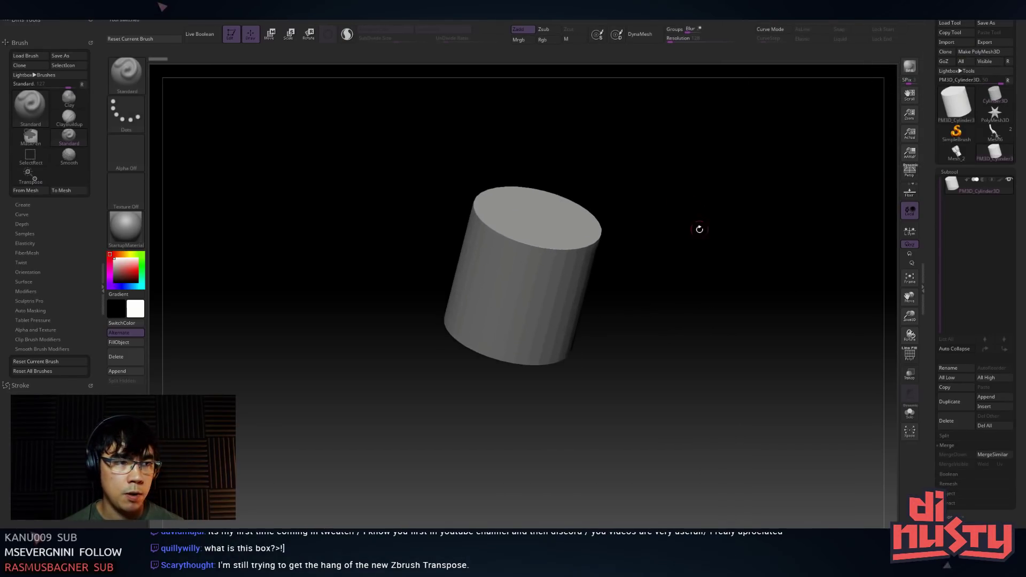
Reduce the cylinder polymesh with Remesh by Decimation and display its wireframe
key("w")
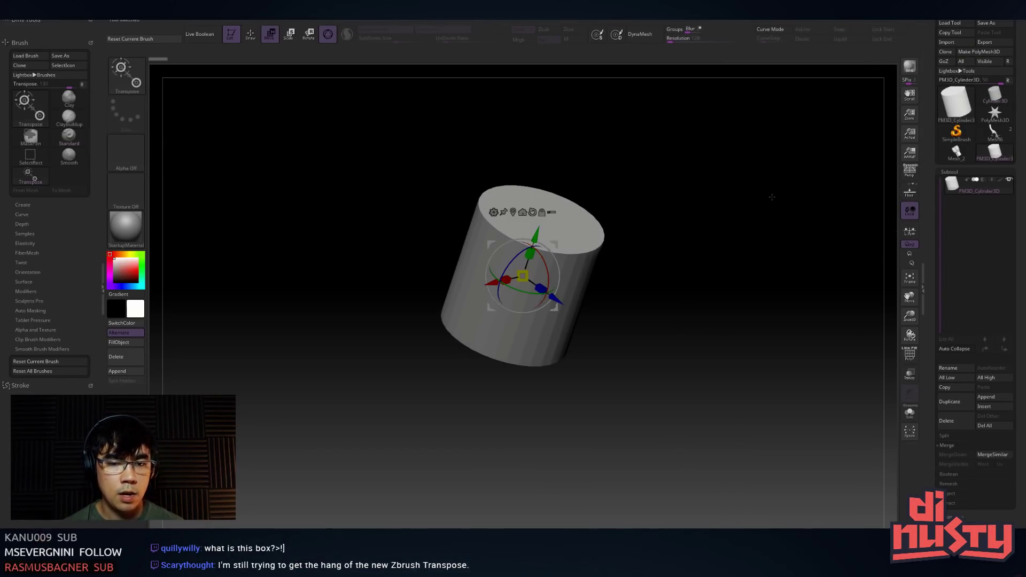
left_click(493, 212)
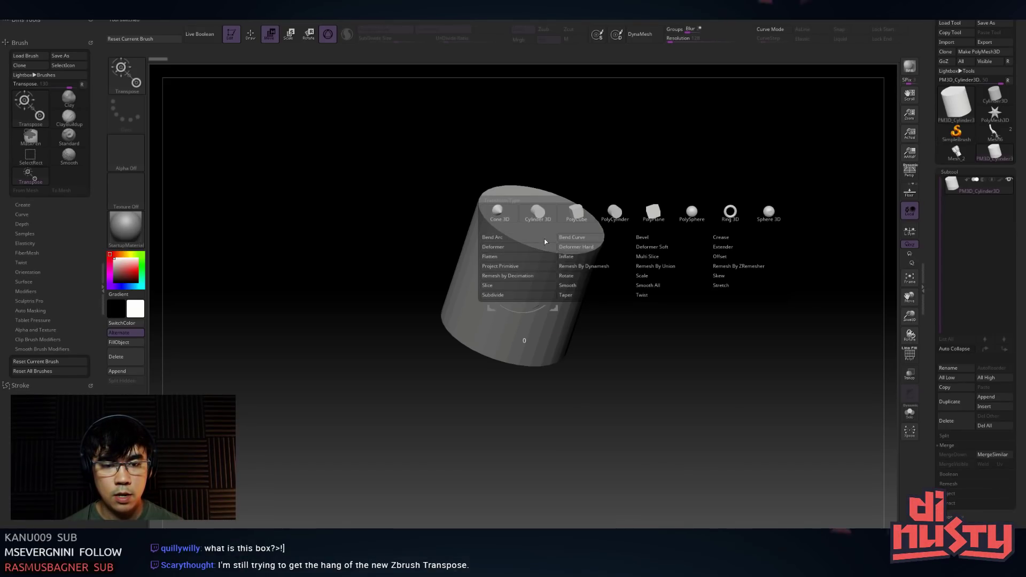
left_click(525, 285)
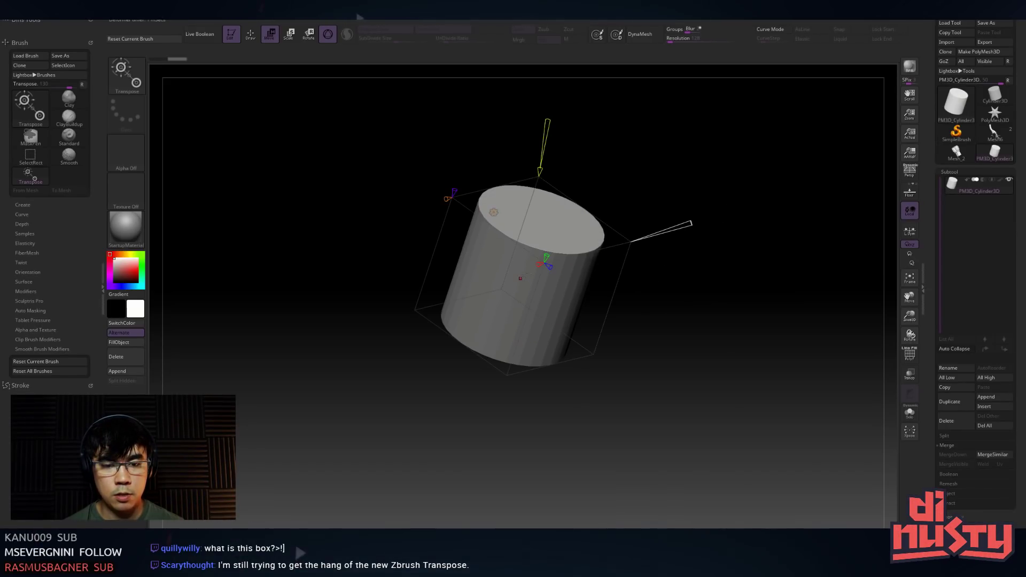
left_click_drag(742, 240, 699, 300)
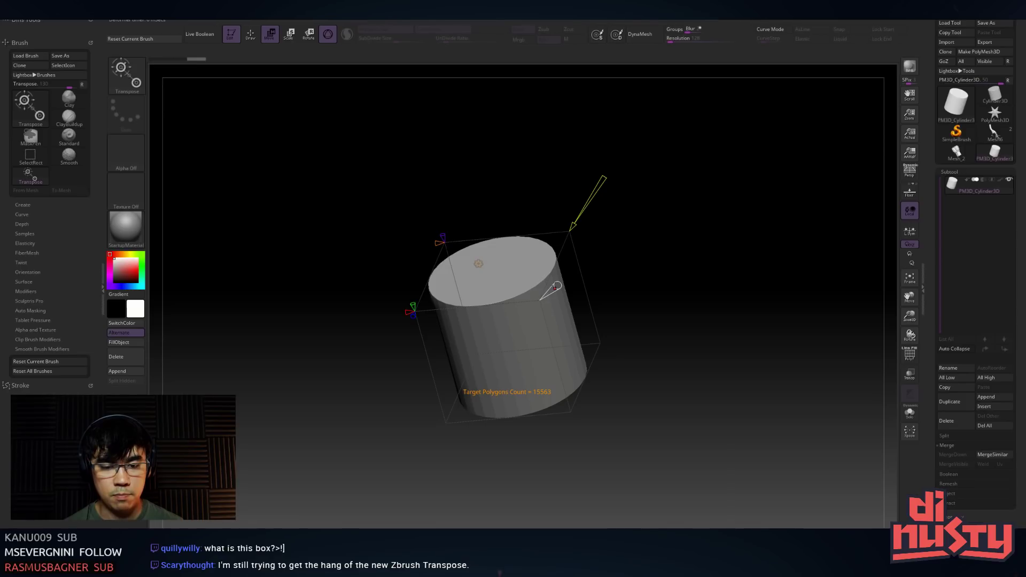
left_click_drag(556, 286, 563, 283)
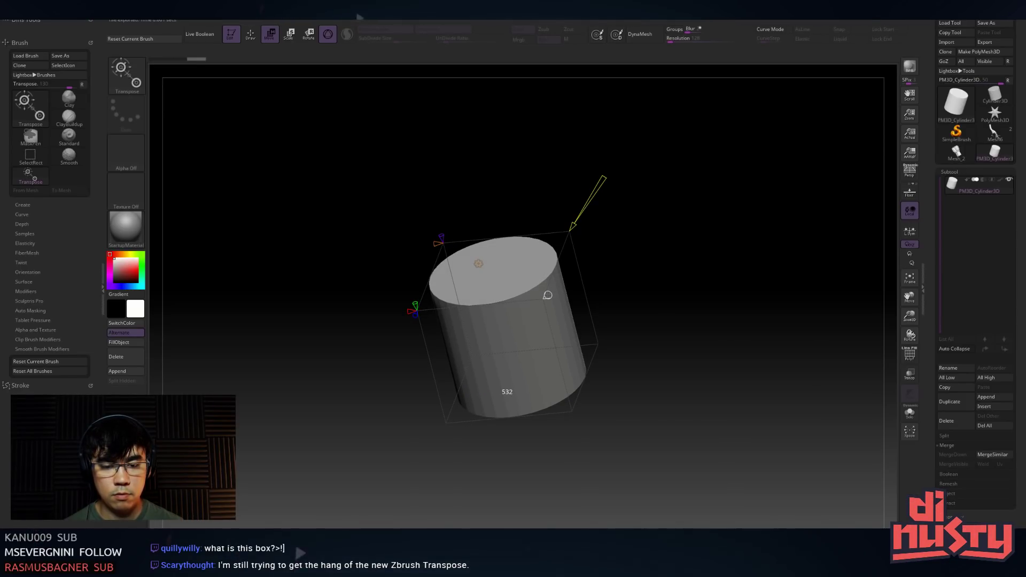
left_click_drag(577, 289, 731, 310)
key("w")
key("shift+f")
Apply Remesh by Decimation to the wireframed cylinder again and adjust its target polygon count
left_click(477, 263)
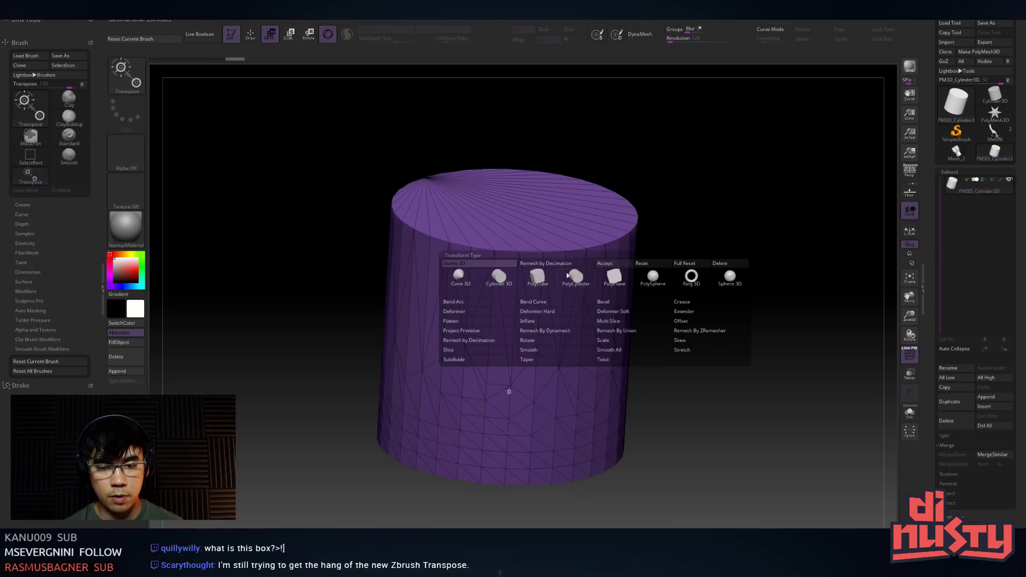
left_click(470, 340)
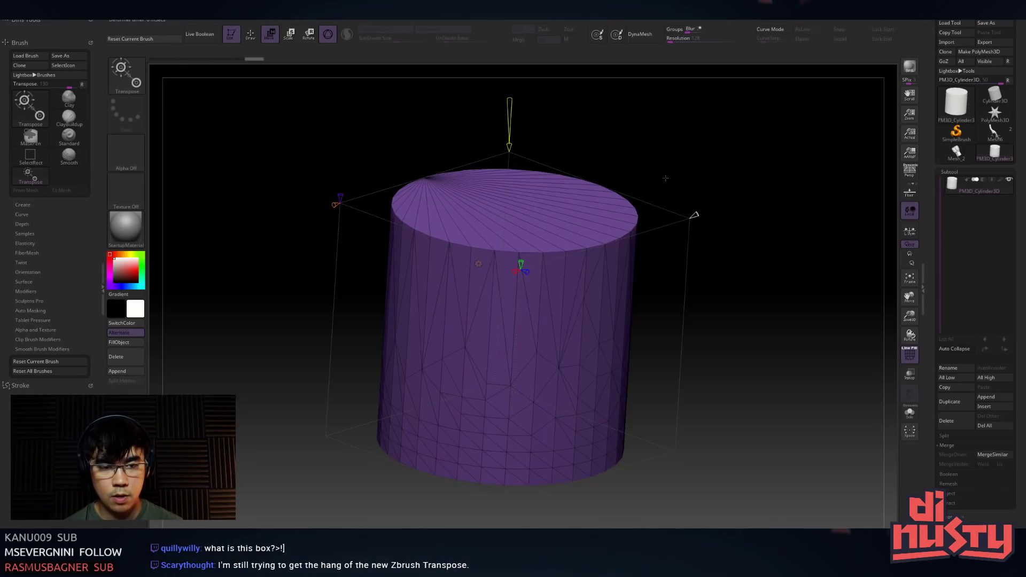
left_click_drag(706, 214, 772, 171)
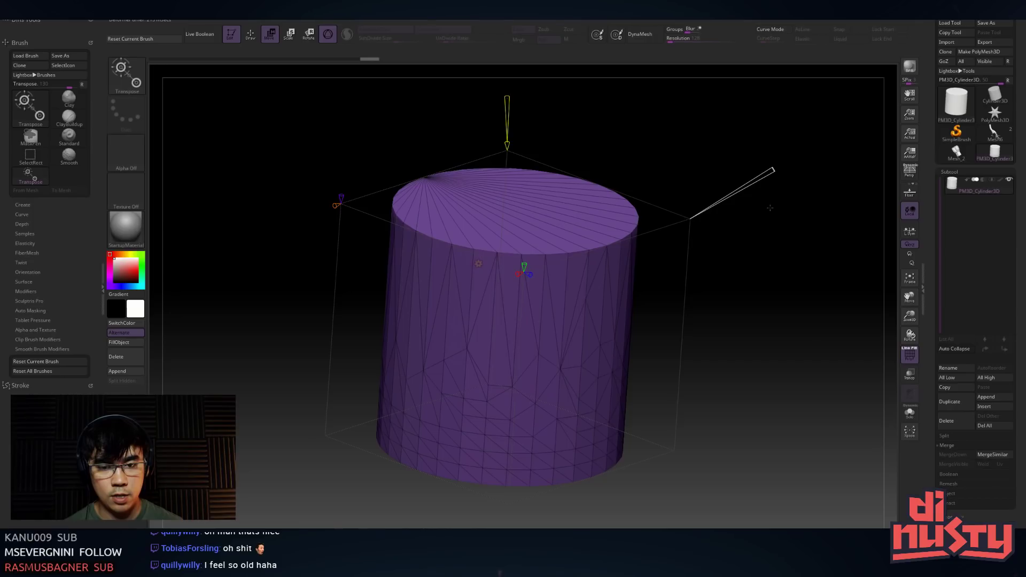
key("q")
key("w")
key("q")
key("w")
Rebuild the cylinder as a dense, even mesh with Remesh By Dynamesh and accept the deformation
left_click(478, 262)
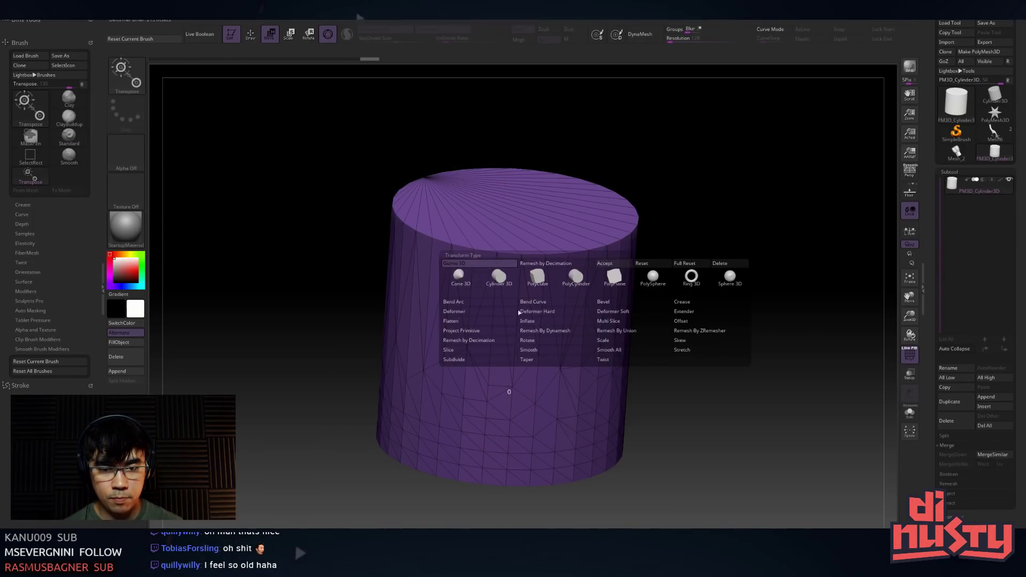
left_click(554, 331)
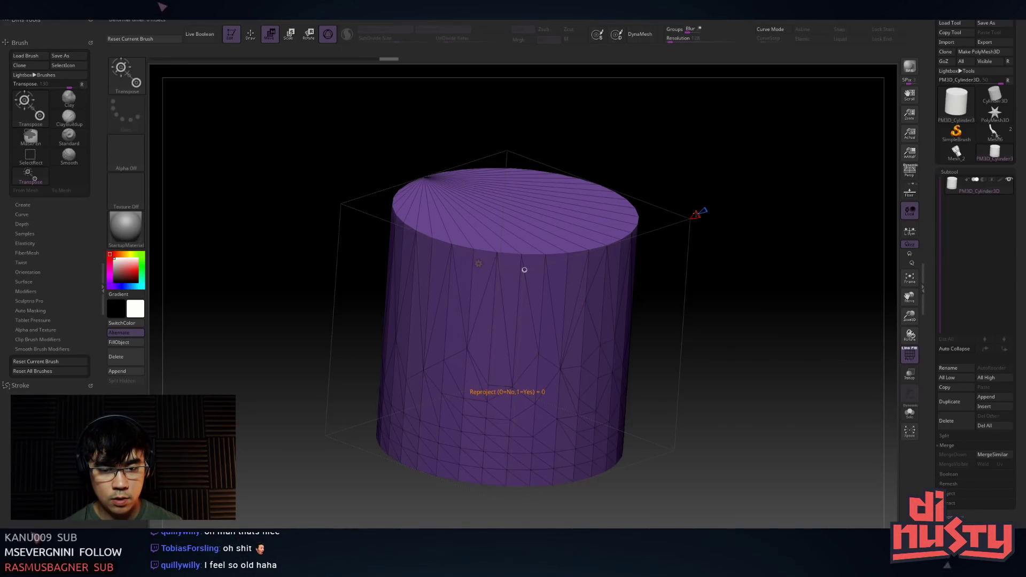
left_click_drag(524, 270, 689, 262)
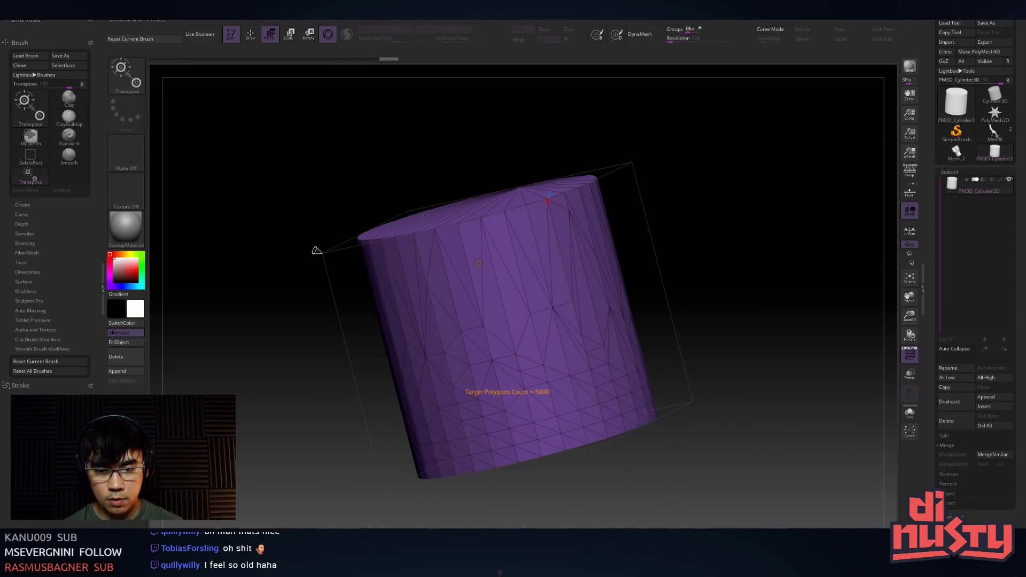
left_click_drag(316, 250, 252, 221)
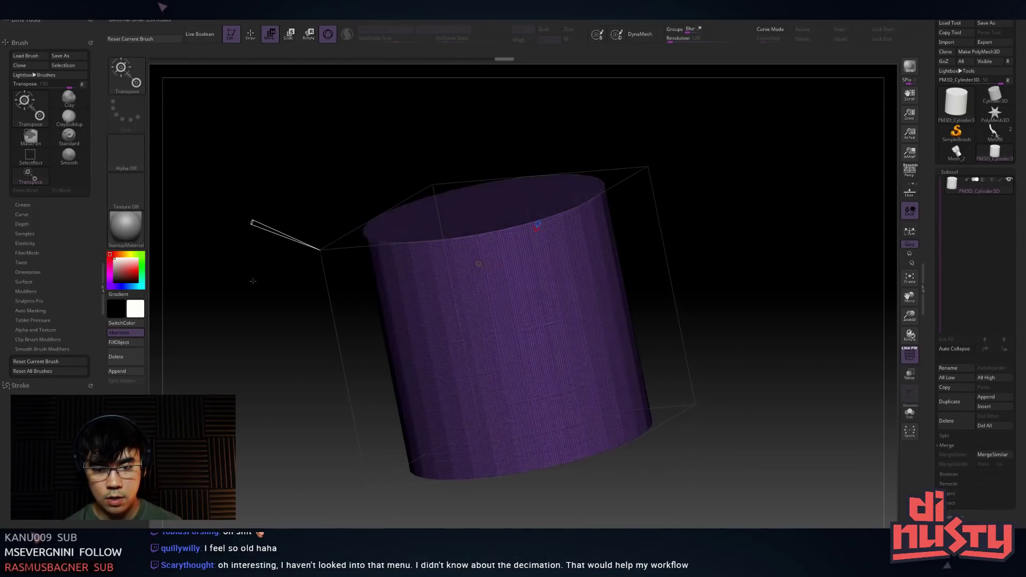
left_click_drag(250, 280, 710, 238)
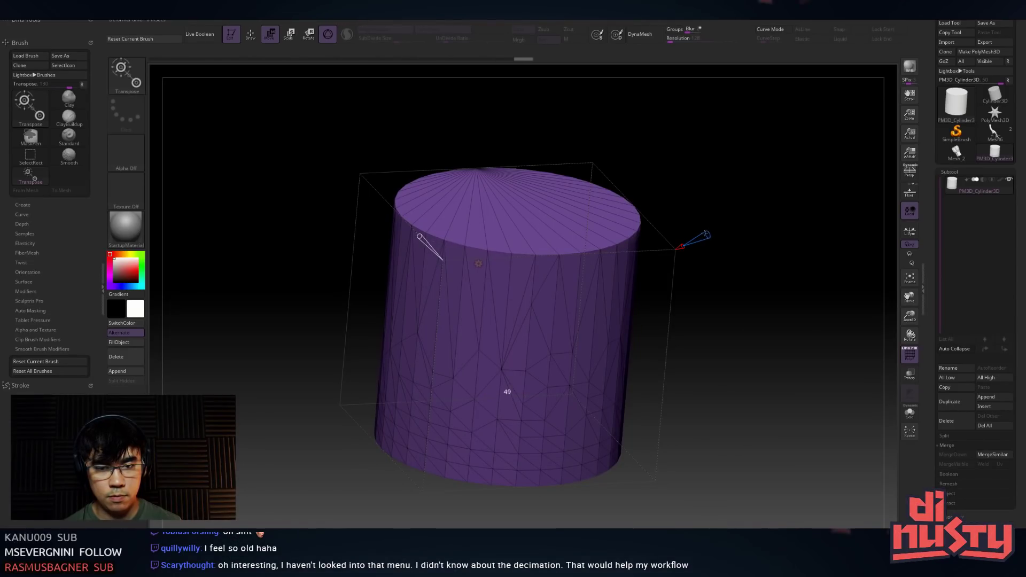
mouse_move(419, 234)
left_click_drag(414, 231, 415, 231)
left_click_drag(645, 222, 768, 204)
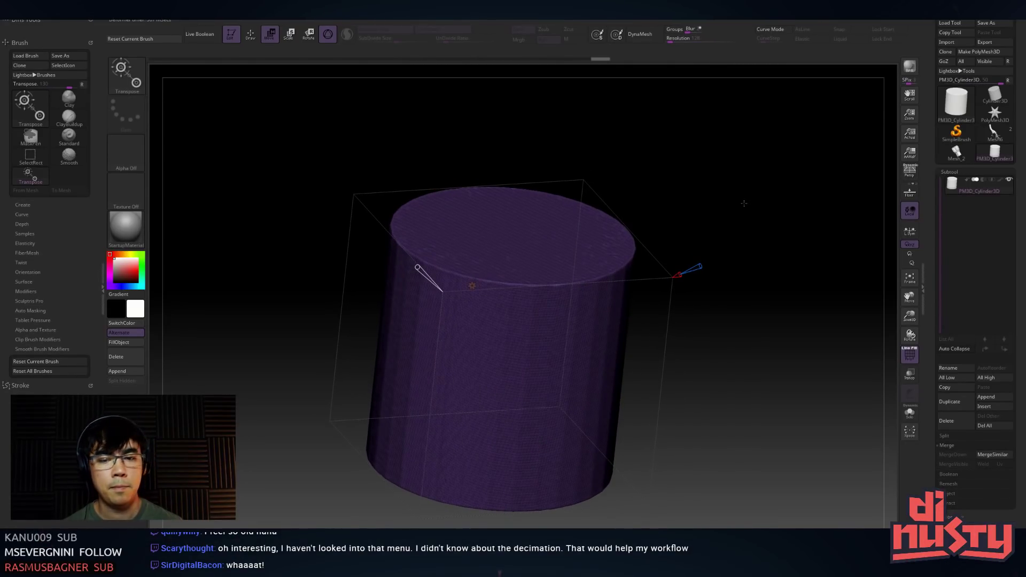
left_click(471, 285)
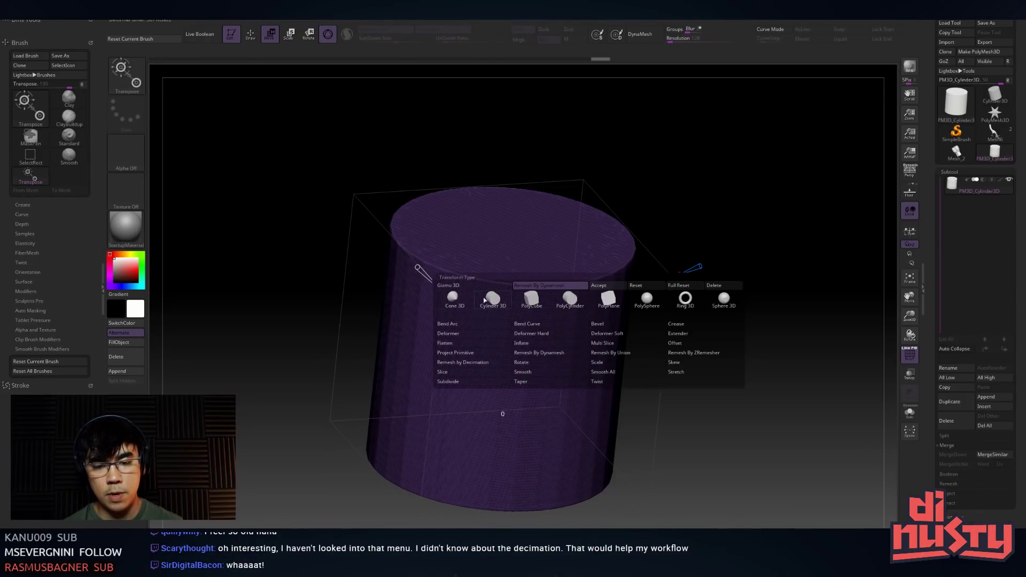
left_click(597, 286)
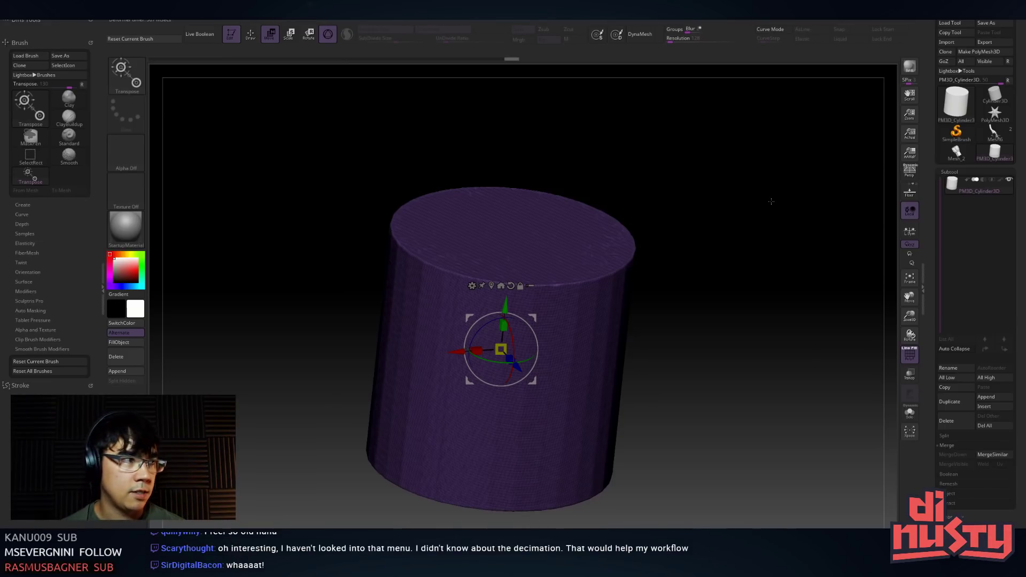
Review the gizmo's available transform types, return to Draw mode and examine the remeshed cylinder
left_click(472, 285)
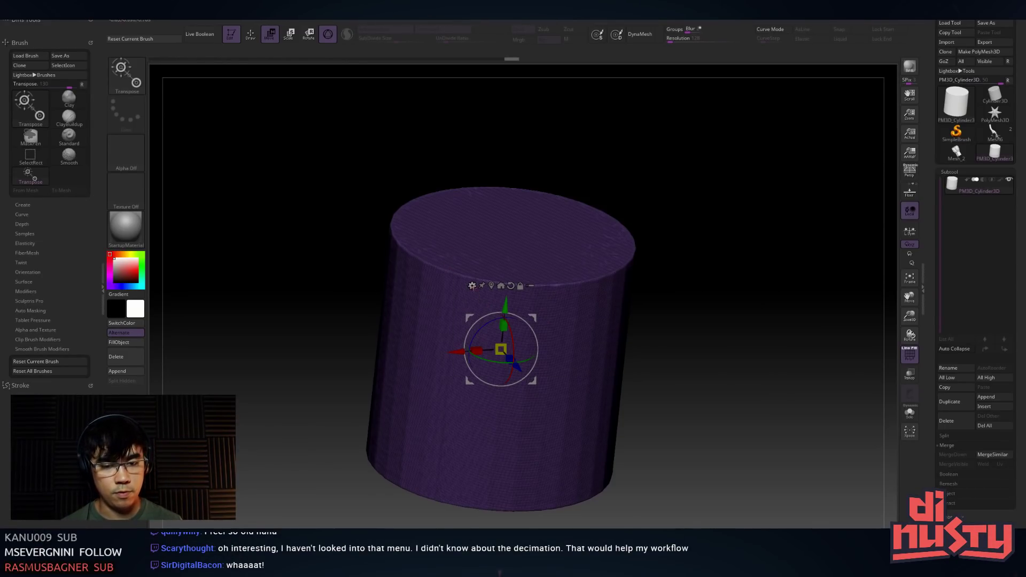
left_click(471, 286)
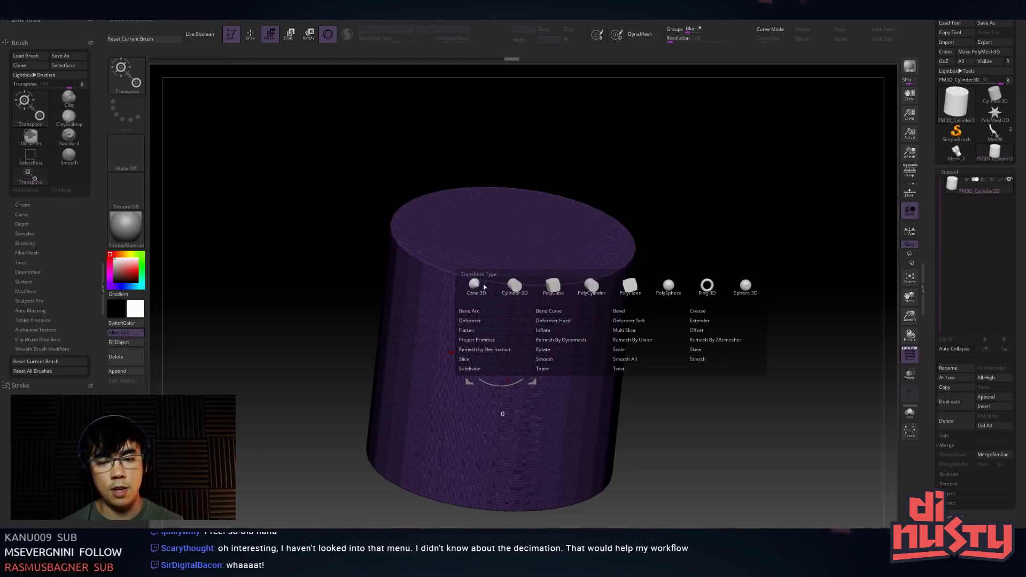
mouse_move(726, 246)
left_mouse_down("shift")
mouse_move(751, 316)
mouse_move(727, 365)
mouse_move(743, 366)
mouse_move(729, 362)
mouse_move(721, 325)
left_mouse_up("shift")
key("q")
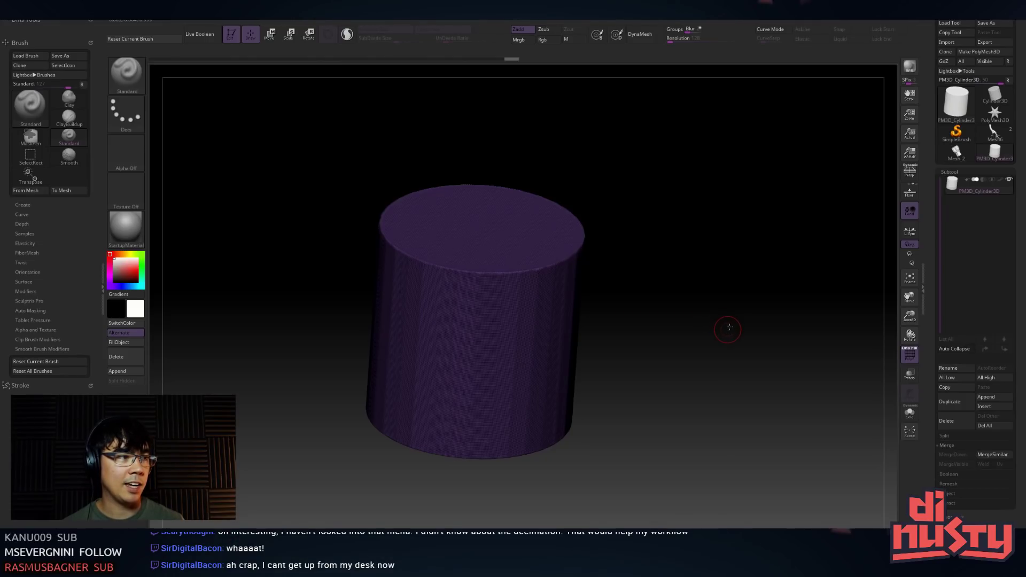
left_click_drag(735, 315, 745, 316)
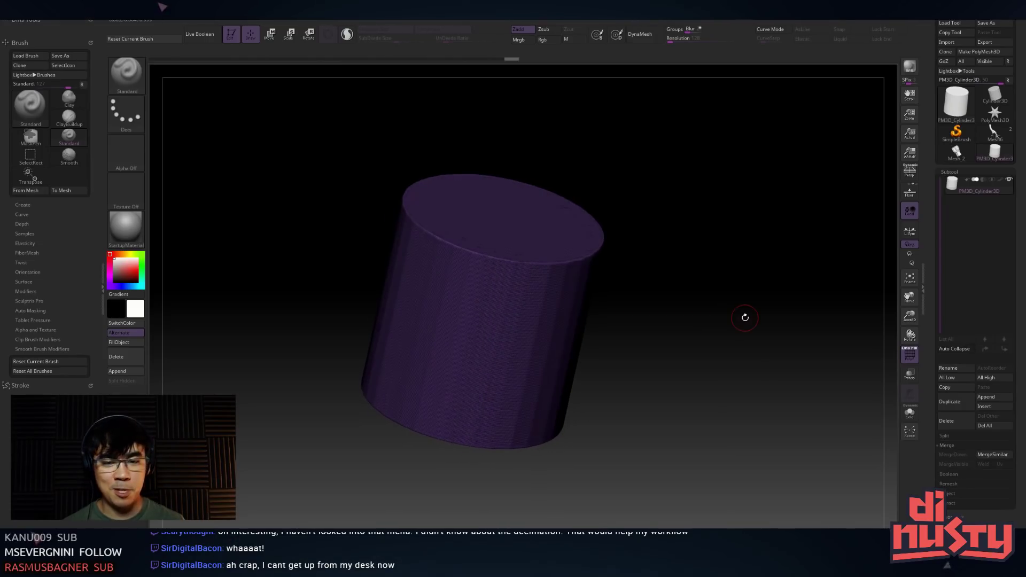
Switch back to the tree-and-statue tool, frame it in view and examine the trunk, roots and faces from several sides
left_click(993, 131)
key("f")
left_click_drag(599, 292, 673, 301)
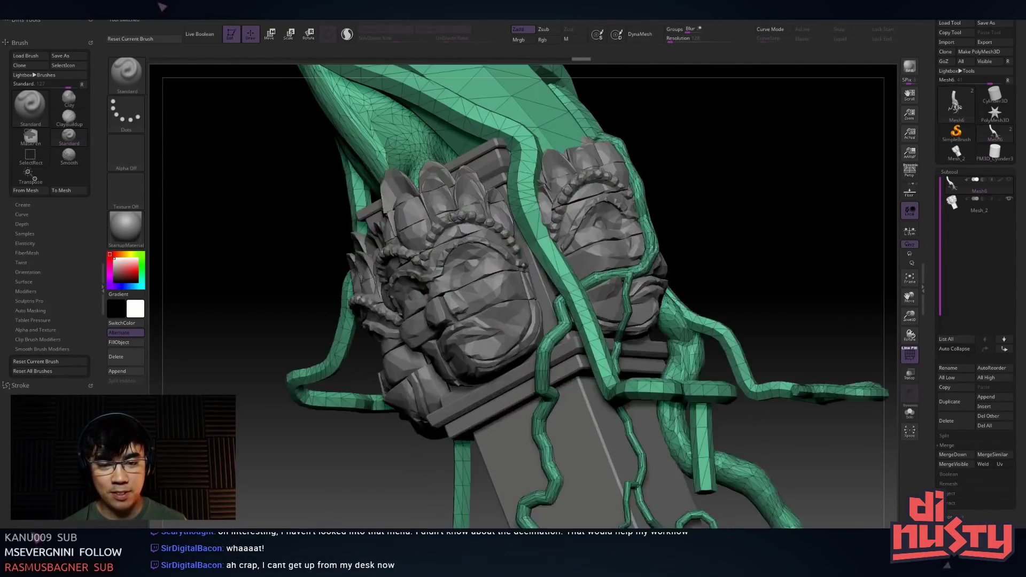
left_click_drag(748, 232, 595, 277)
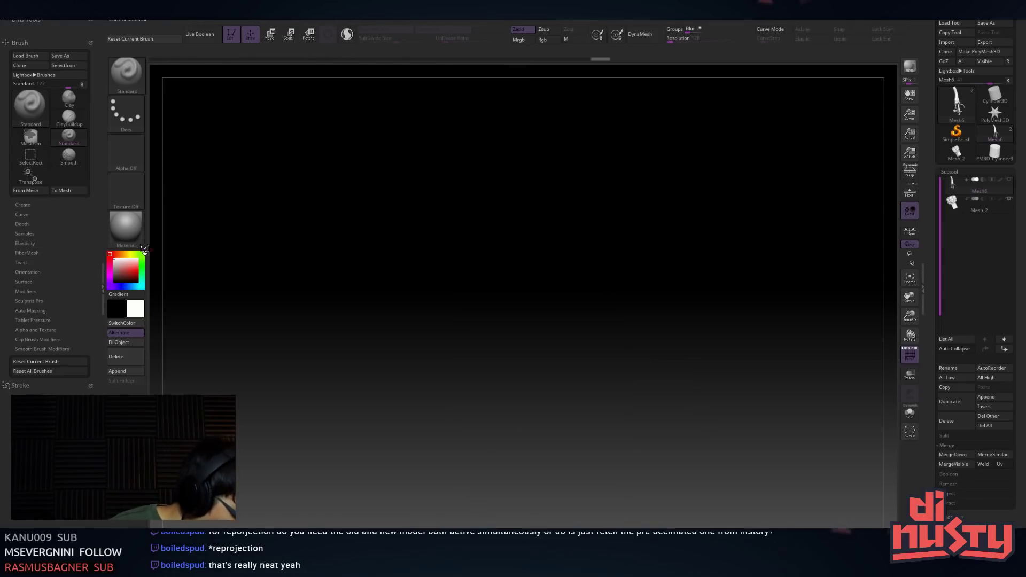
left_click_drag(809, 353, 799, 283)
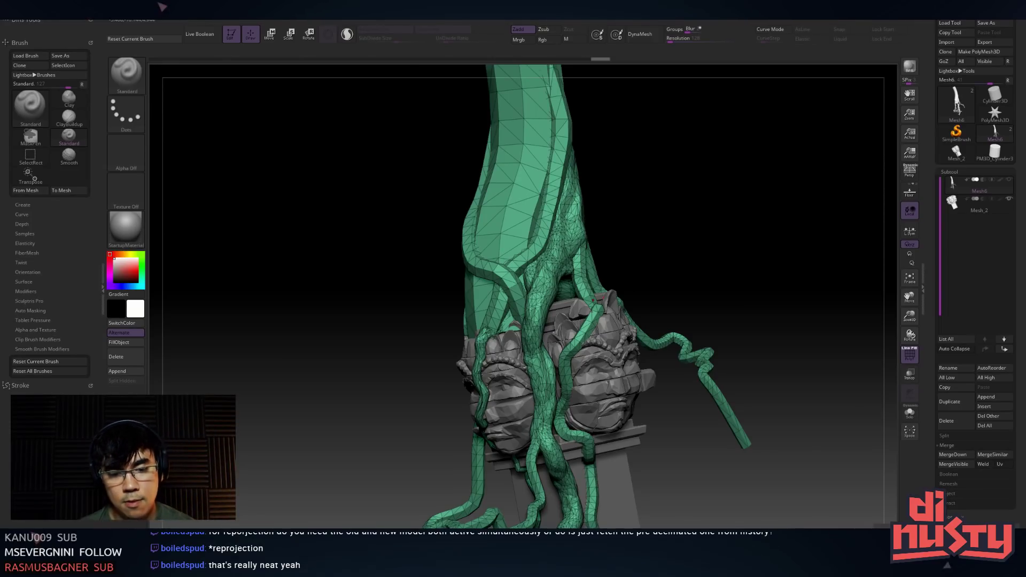
left_click_drag(630, 224, 684, 222)
mouse_move(368, 249)
left_mouse_down()
mouse_move(523, 214)
mouse_move(503, 226)
mouse_move(531, 231)
mouse_move(616, 194)
mouse_move(643, 210)
mouse_move(624, 233)
mouse_move(630, 245)
mouse_move(648, 245)
left_mouse_up()
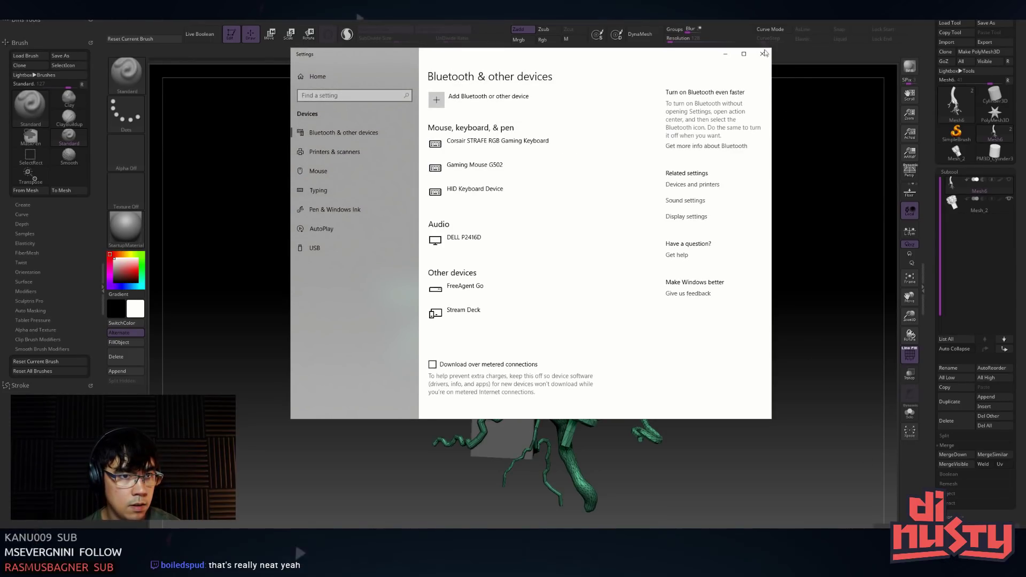
Close the Windows Bluetooth & other devices settings windows covering the model
left_click(764, 54)
left_click_drag(722, 186, 675, 188)
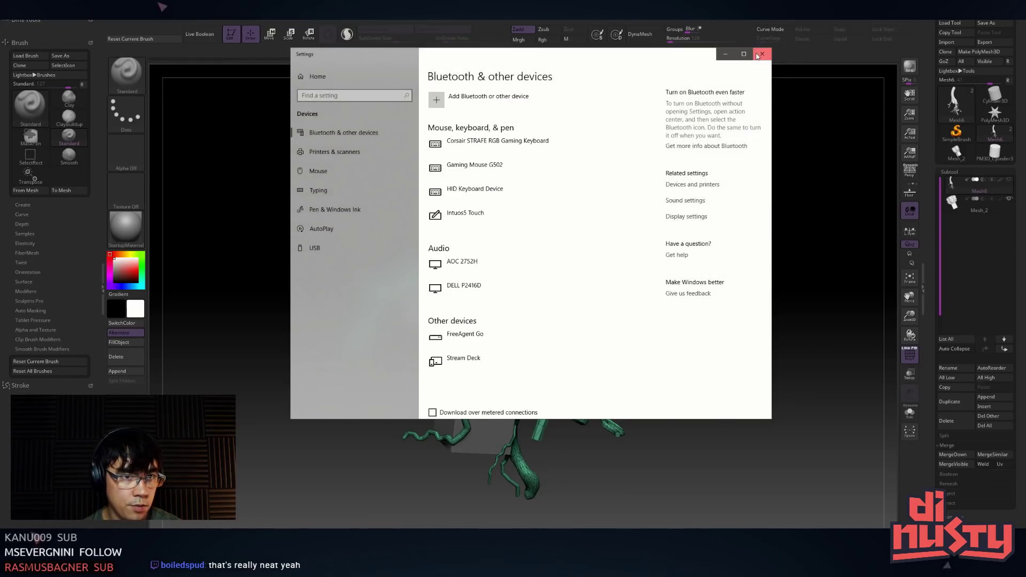
left_click(764, 52)
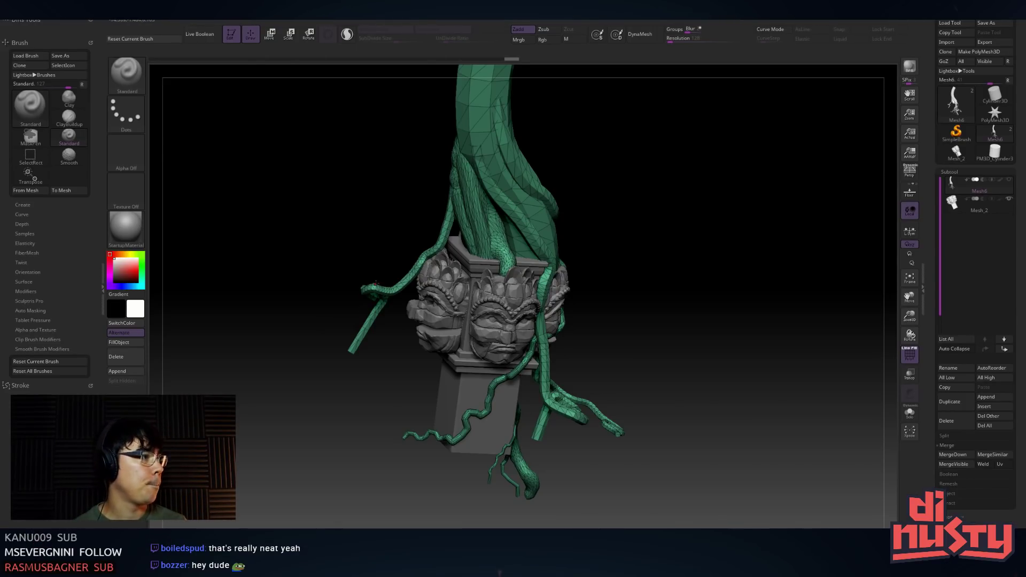
Hide the statue subtool and leave only the tree with its roots displayed
left_click_drag(630, 245, 640, 280)
left_click_drag(640, 280, 705, 258)
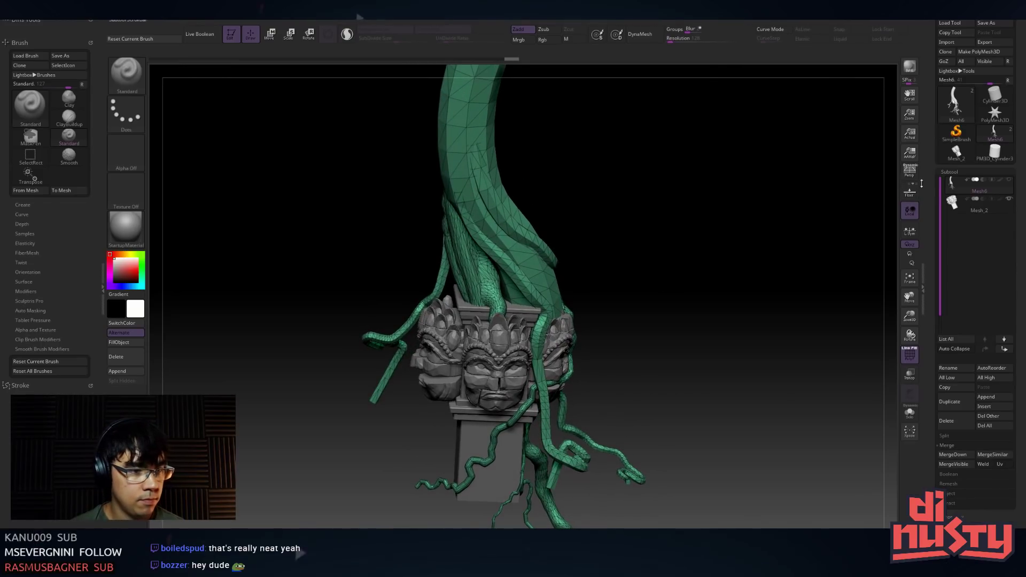
left_click_drag(848, 214, 862, 214)
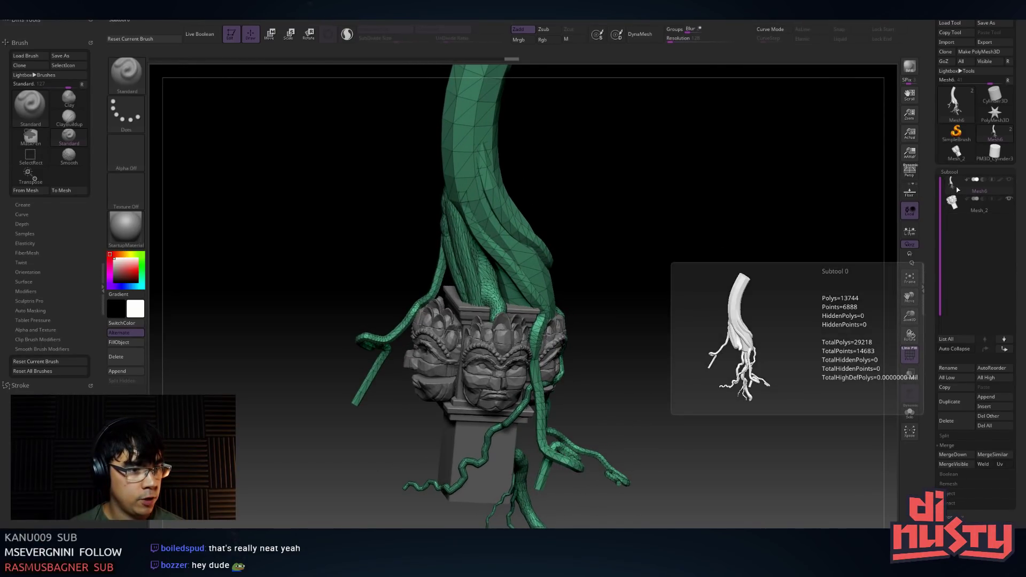
mouse_move(790, 257)
left_mouse_down()
mouse_move(763, 253)
mouse_move(739, 267)
mouse_move(741, 299)
mouse_move(760, 280)
left_mouse_up()
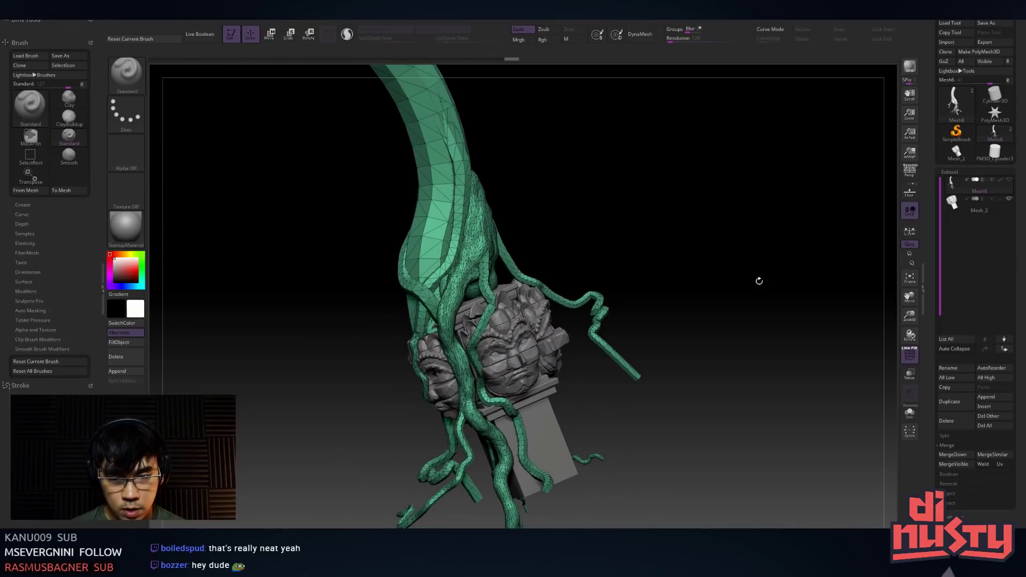
left_click(951, 188, "shift")
left_click(951, 188, "shift")
left_click(950, 188, "shift")
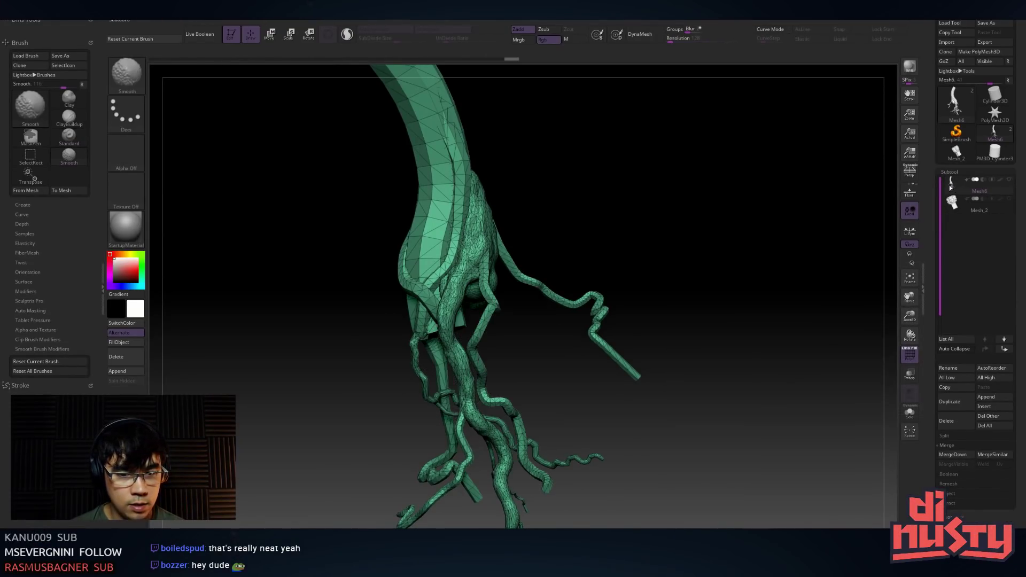
Apply Remesh By Dynamesh to the tree and raise its resolution to get a dense, even mesh
mouse_move(691, 241)
left_mouse_down()
mouse_move(703, 200)
mouse_move(717, 206)
mouse_move(728, 193)
mouse_move(716, 202)
left_mouse_up()
key("w")
left_click(517, 306)
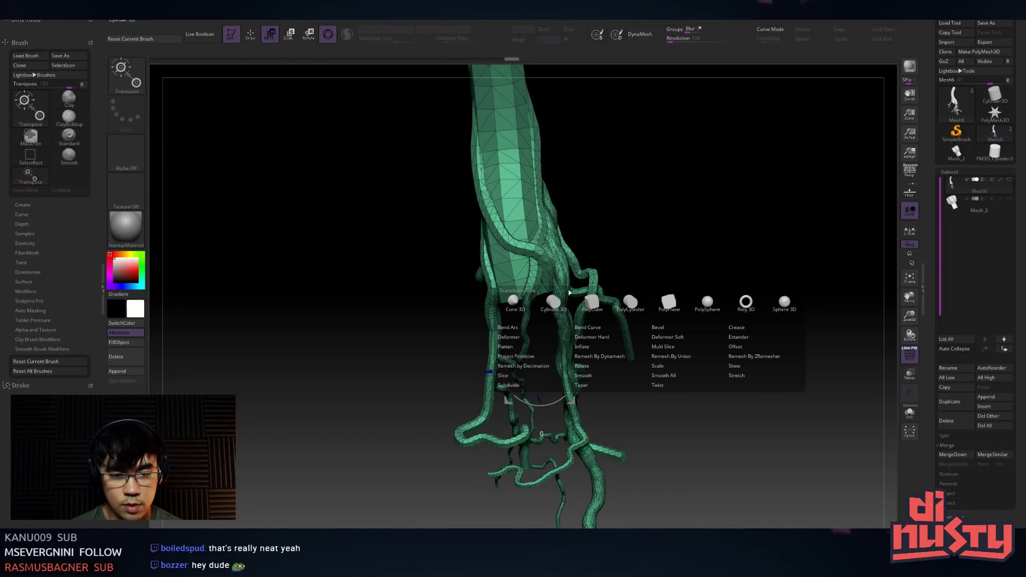
left_click(599, 357)
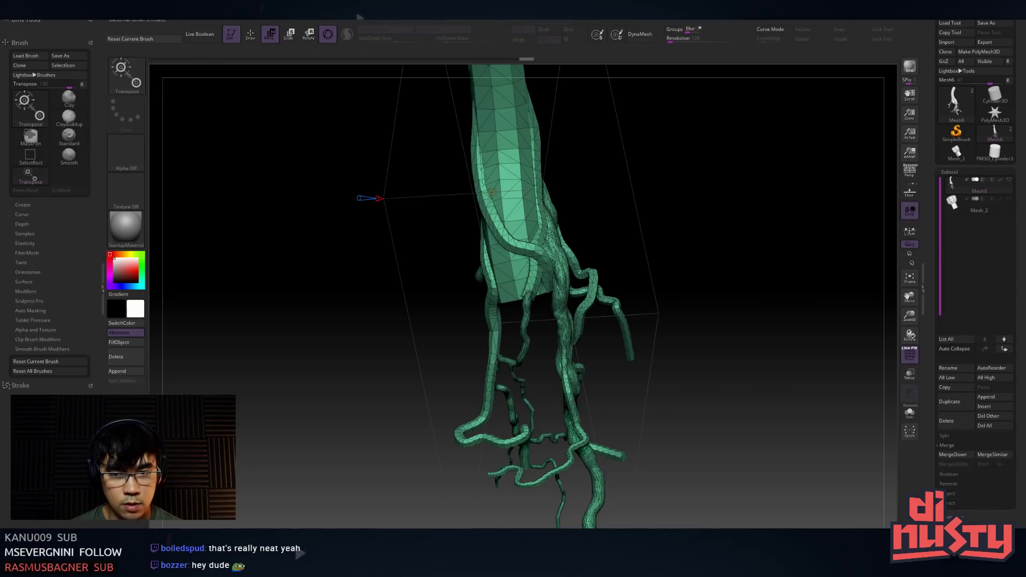
left_click_drag(623, 175, 524, 178)
mouse_move(421, 123)
left_mouse_down()
mouse_move(432, 153)
mouse_move(410, 130)
left_mouse_up()
left_click_drag(522, 161, 693, 275)
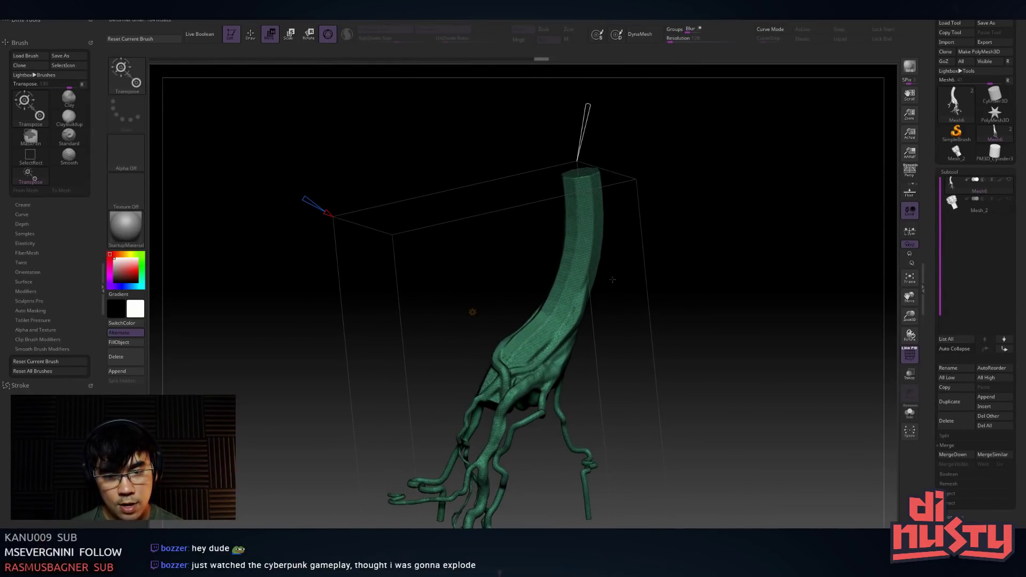
left_click_drag(703, 267, 651, 191)
left_click_drag(647, 257, 612, 178)
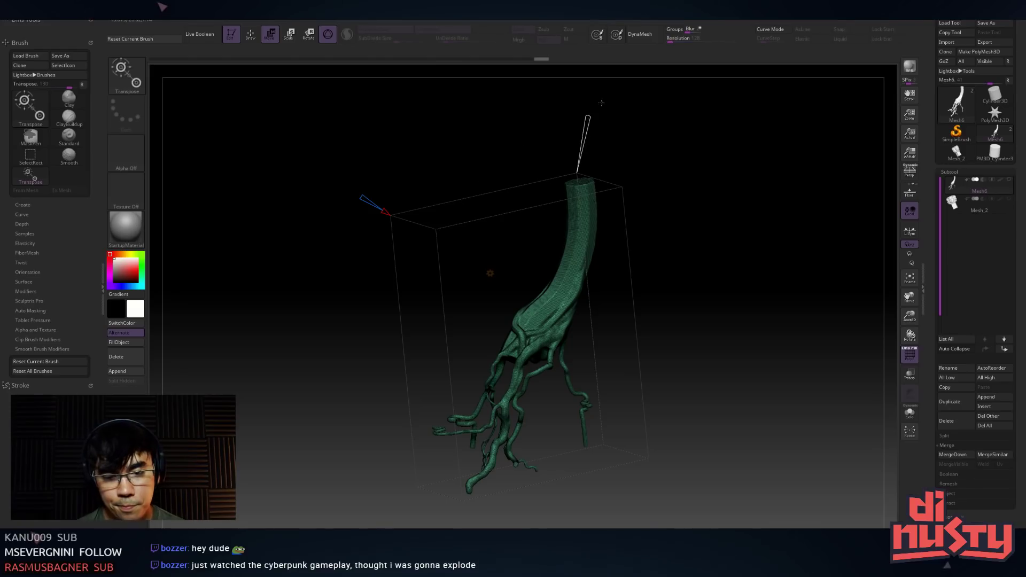
Fine-tune the resolution and target polygon count of the tree's Dynamesh remesh and accept the deformation
left_click_drag(652, 165, 651, 164)
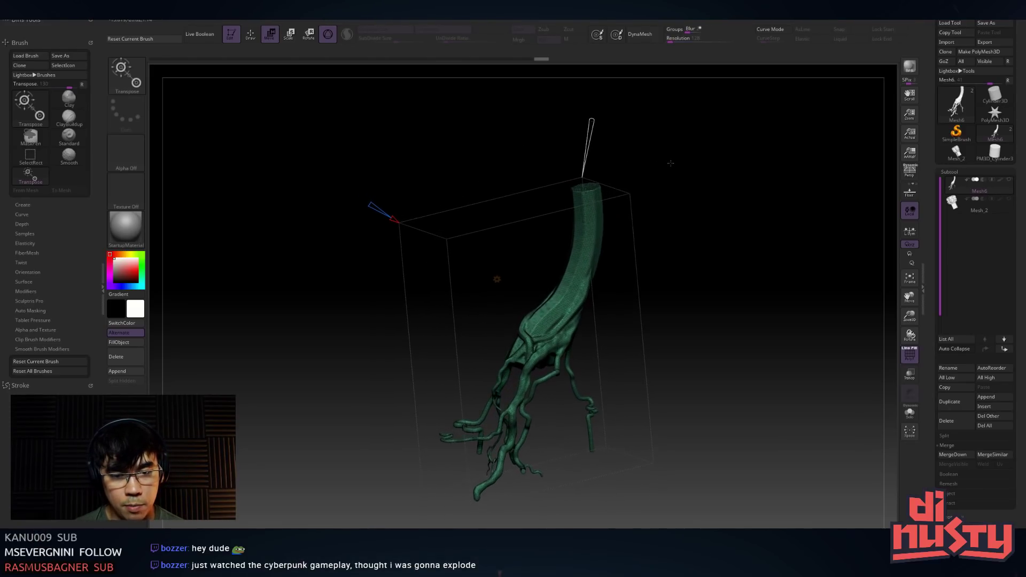
left_click_drag(592, 140, 657, 150)
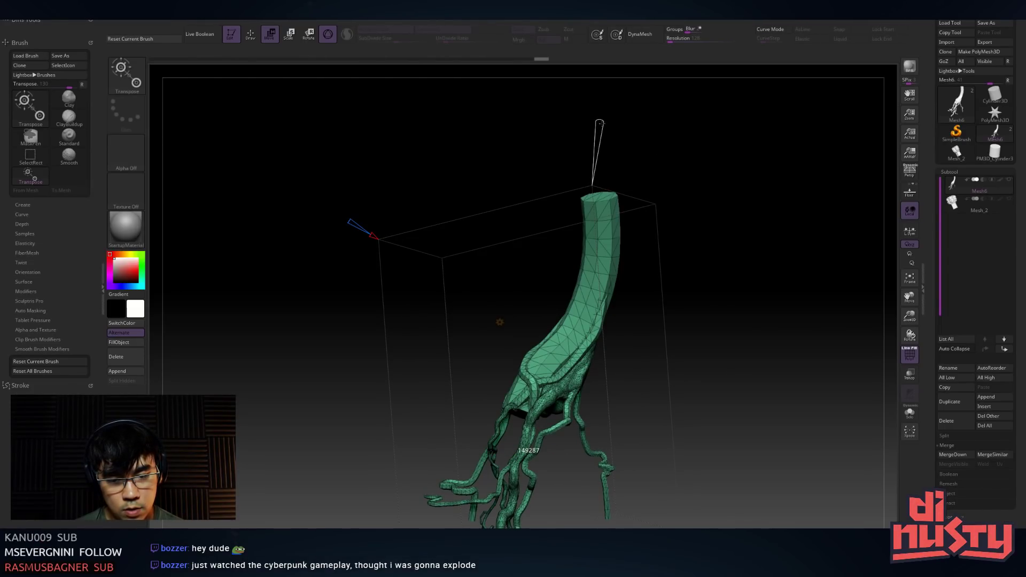
left_click_drag(623, 137, 619, 181)
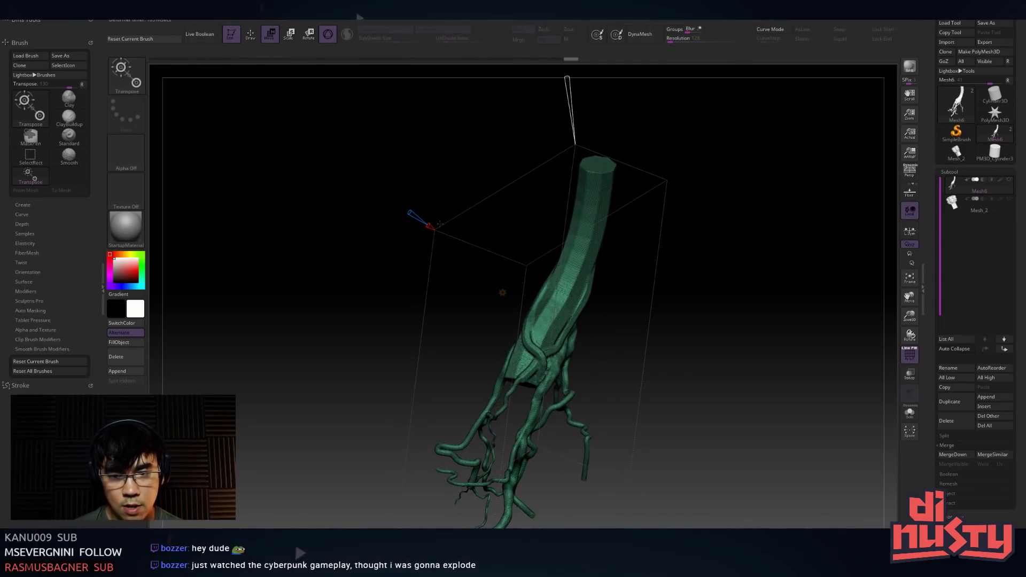
left_click_drag(410, 213, 411, 213)
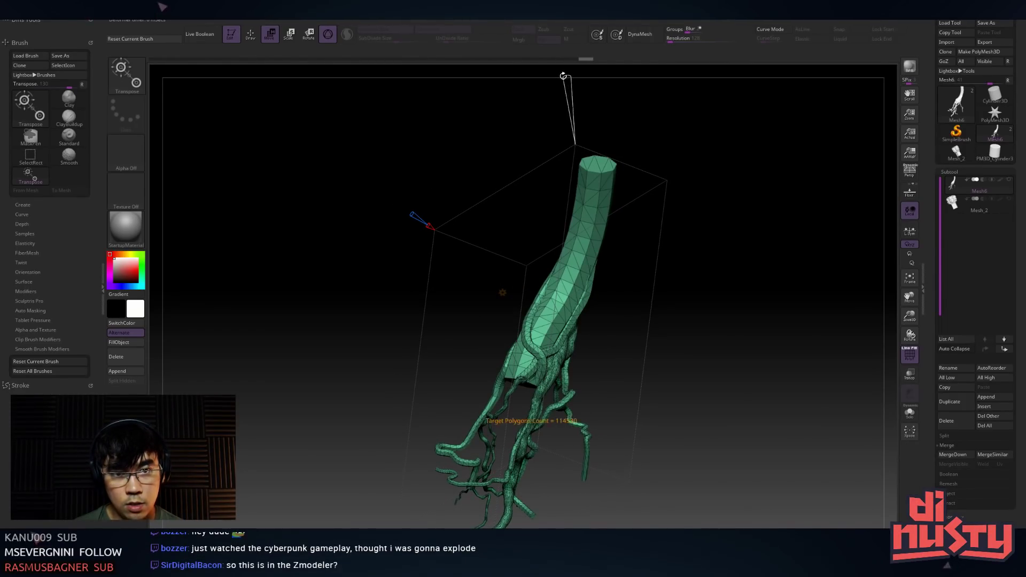
left_click_drag(566, 76, 581, 89)
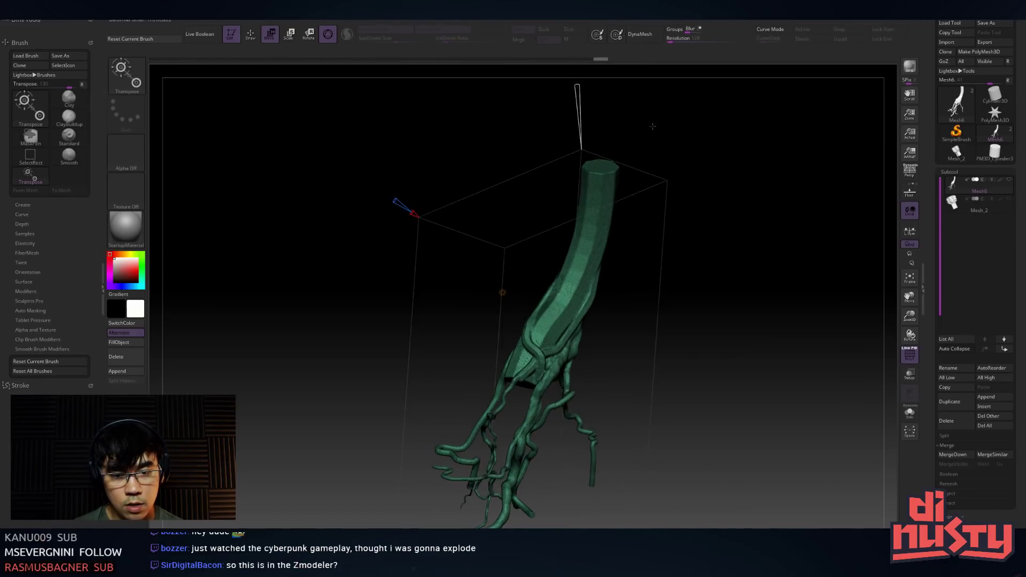
left_click(503, 292)
left_click(557, 293)
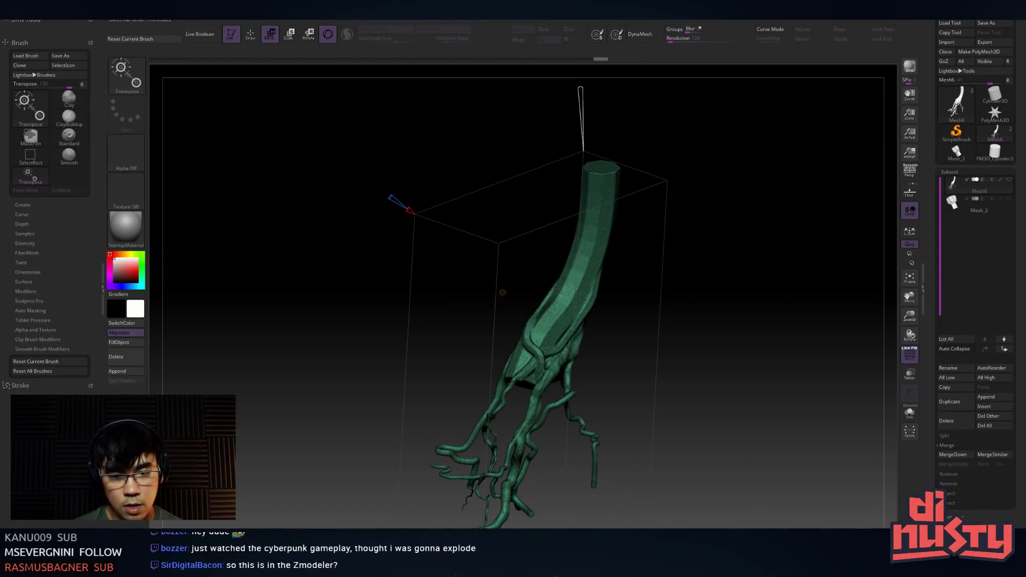
left_click(503, 293)
left_click(633, 294)
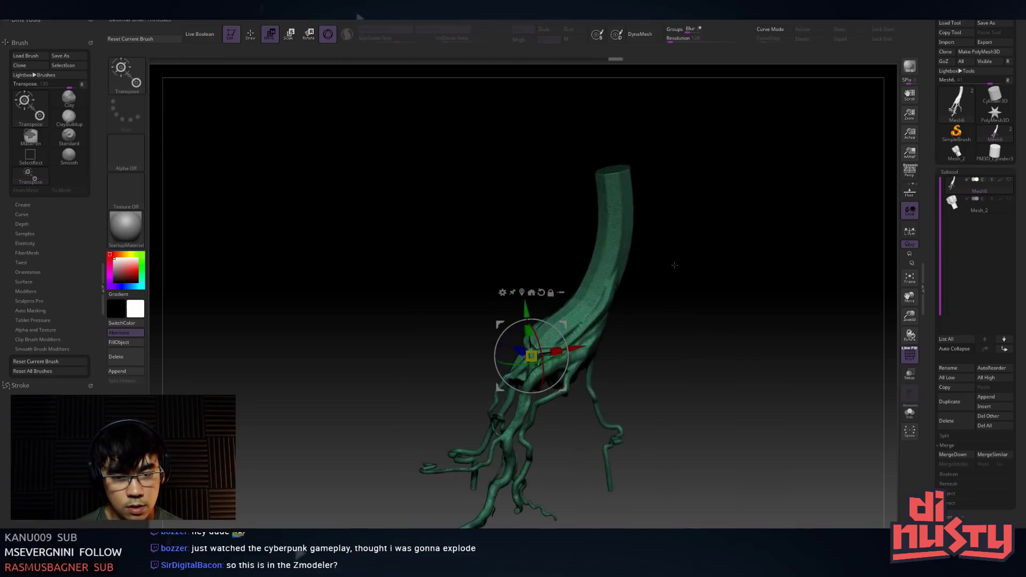
Return to Draw mode, turn on Sculptris Pro and smooth the rounded root bulge under the trunk
key("q")
mouse_move(691, 285)
left_mouse_down()
mouse_move(705, 293)
mouse_move(671, 286)
mouse_move(744, 324)
mouse_move(585, 206)
mouse_move(547, 215)
mouse_move(579, 240)
mouse_move(611, 222)
mouse_move(572, 254)
mouse_move(502, 365)
left_mouse_up()
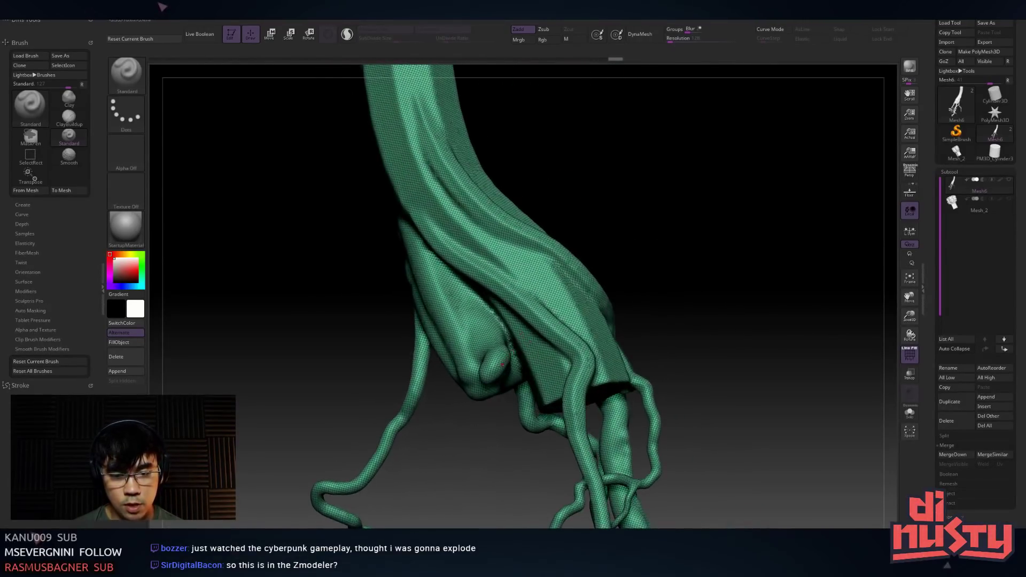
left_click(140, 80)
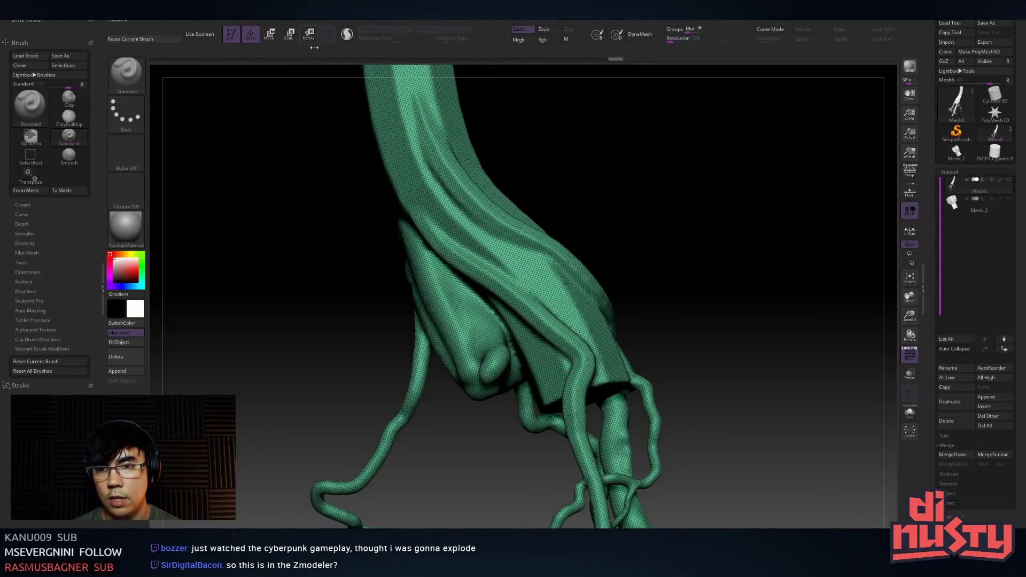
left_click(353, 33)
key("space")
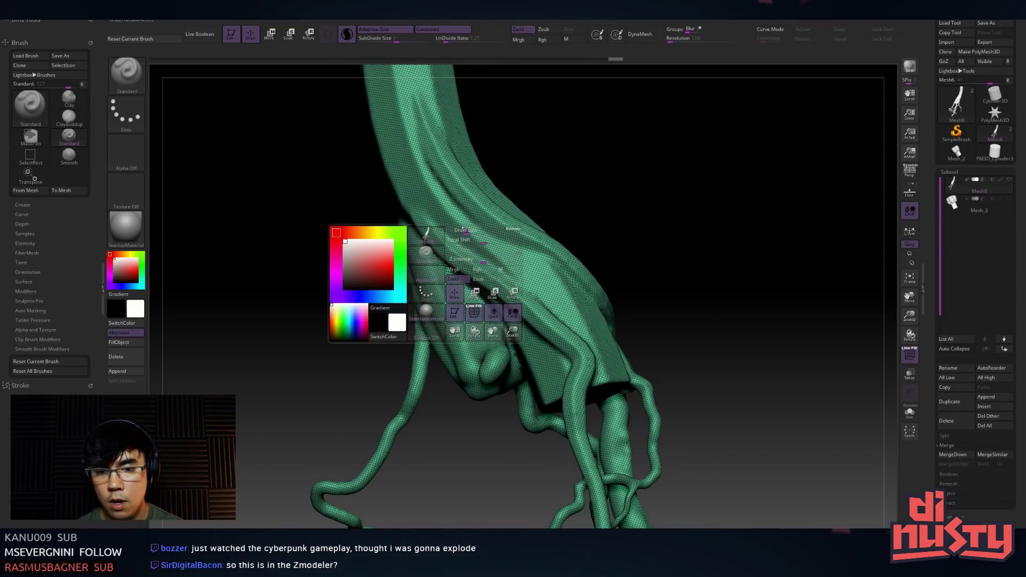
key("shift")
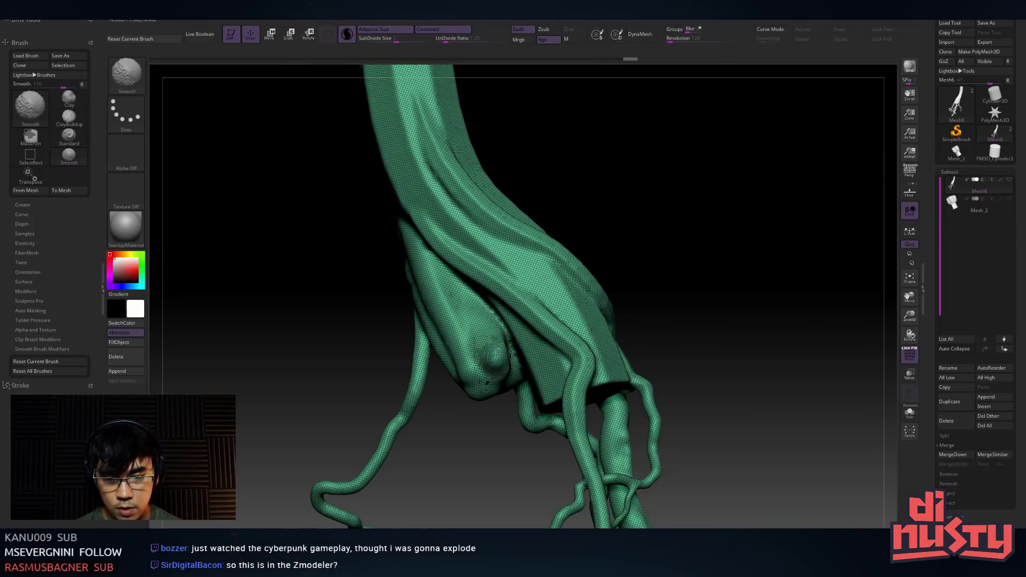
left_click_drag(641, 267, 604, 272)
left_click_drag(495, 332, 483, 315, "shift")
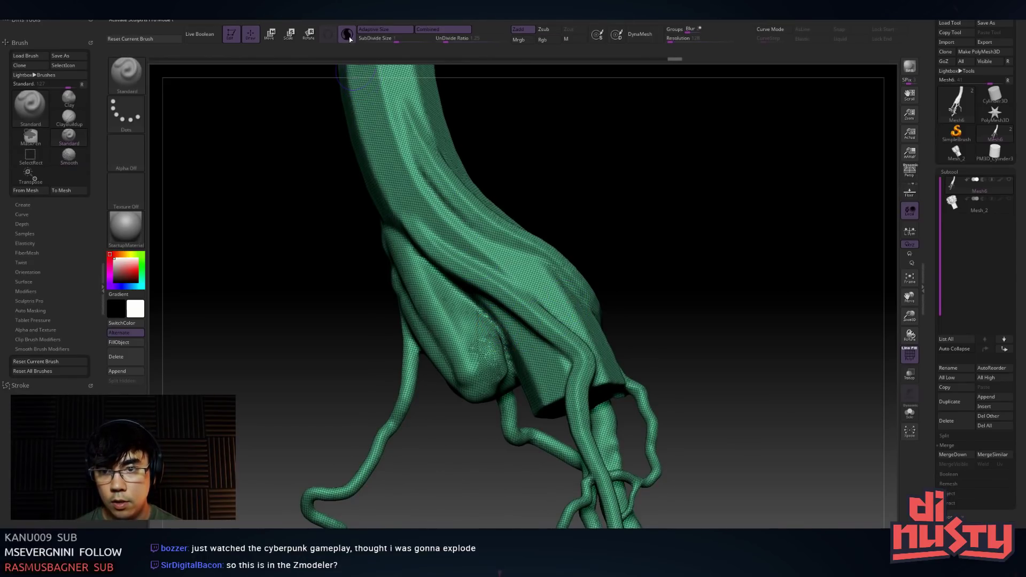
Smooth the root ridge crossing the lower trunk, undo and redo the stroke, and check the trunk's faceted surface
left_click_drag(577, 155, 636, 167)
left_click_drag(553, 274, 567, 298, "shift")
key("ctrl+z")
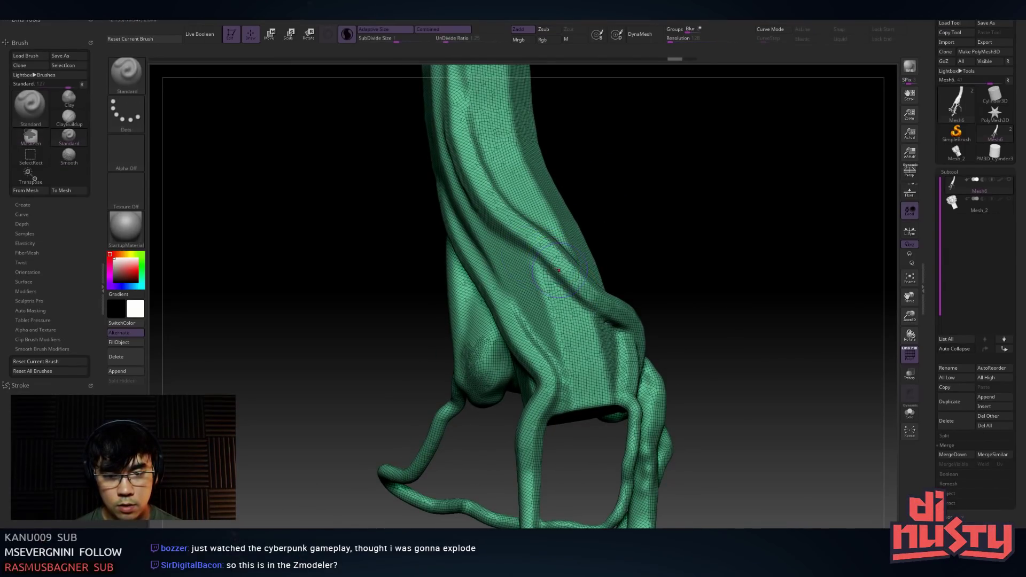
key("space")
key("ctrl+shift+z")
left_click_drag(618, 278, 656, 186)
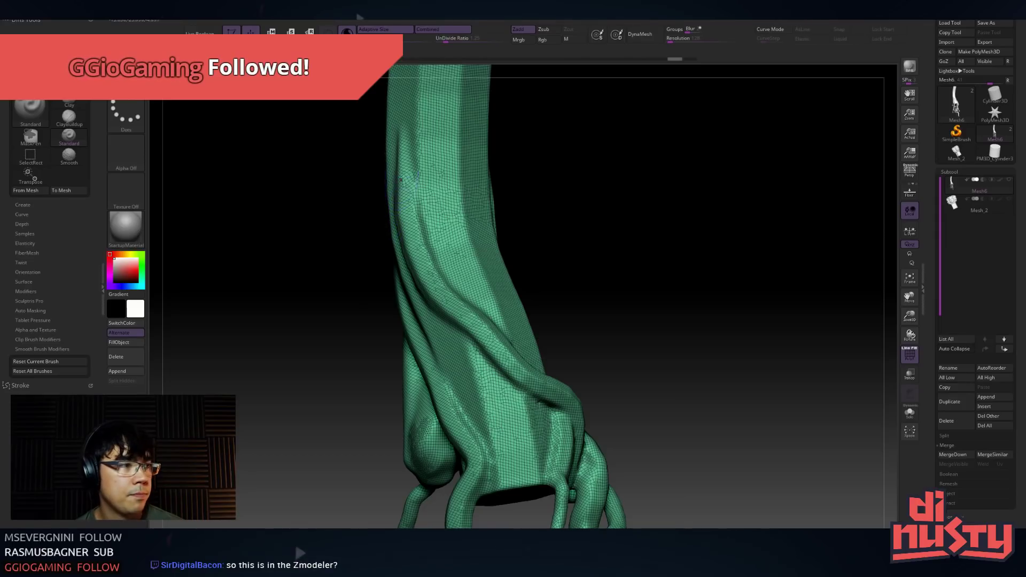
mouse_move(600, 190)
left_mouse_down()
mouse_move(618, 223)
mouse_move(609, 213)
mouse_move(579, 232)
mouse_move(584, 246)
mouse_move(636, 183)
mouse_move(593, 187)
left_mouse_up()
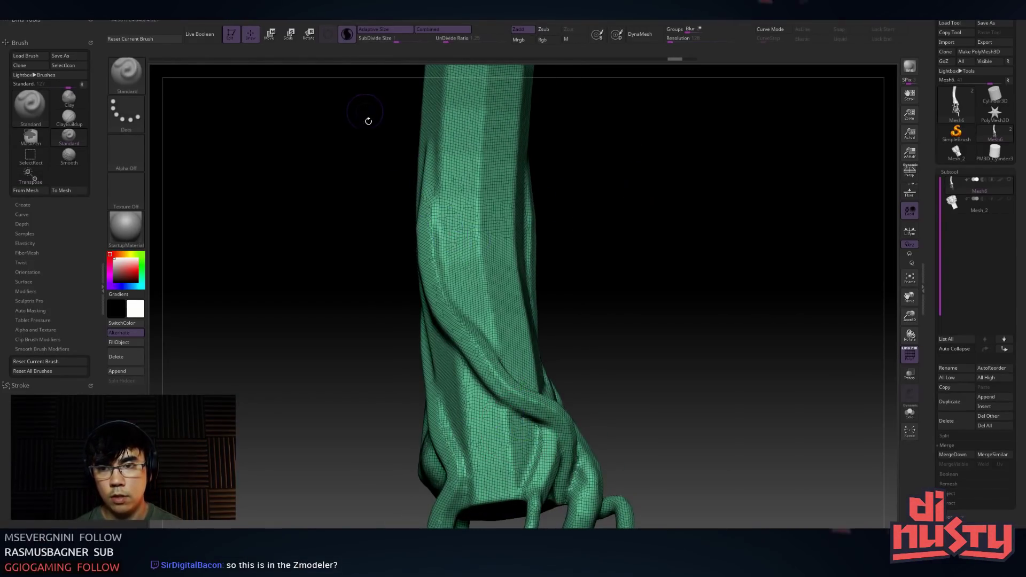
Demonstrate switching Gizmo 3D off and on in Move mode, and return to Draw mode
key("w")
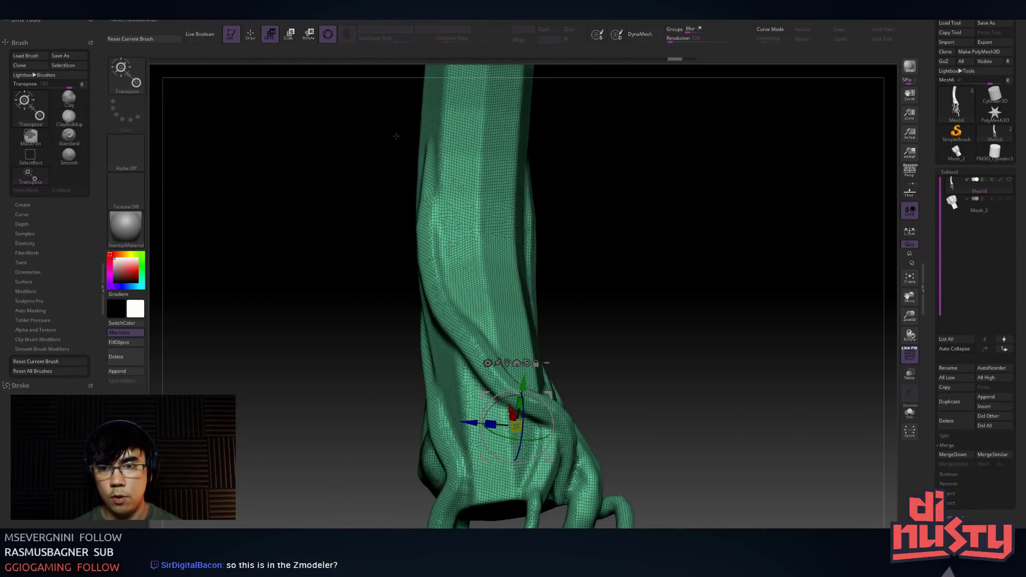
left_click(328, 34)
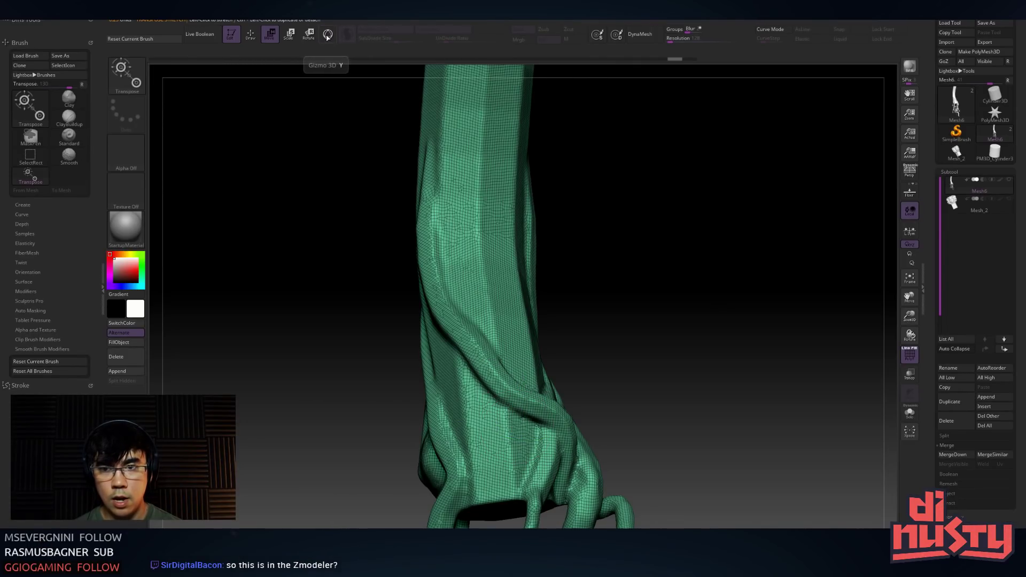
left_click(329, 36)
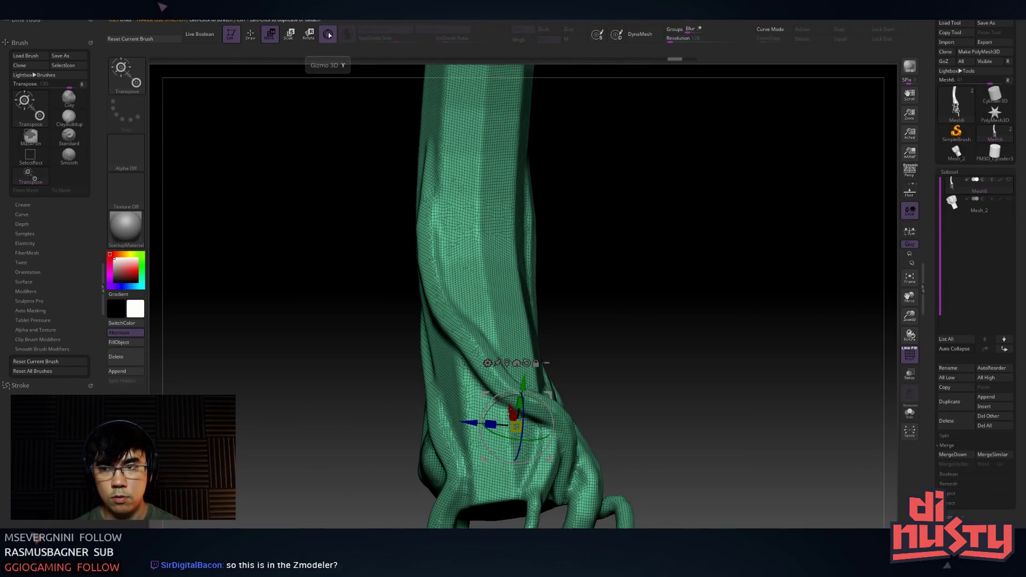
left_click_drag(637, 283, 638, 195, "alt")
left_click_drag(566, 247, 605, 227)
key("q")
Smooth the hard facet edges along the trunk's broad flared side with Sculptris Pro, redoing the first stroke after checking the brush size
mouse_move(605, 227)
right_mouse_down("alt")
mouse_move(515, 235)
mouse_move(555, 252)
mouse_move(535, 264)
mouse_move(549, 243)
right_mouse_up("alt")
mouse_move(507, 201)
left_mouse_down("shift")
mouse_move(477, 257)
mouse_move(516, 202)
left_mouse_up("shift")
key("ctrl+z")
key("space")
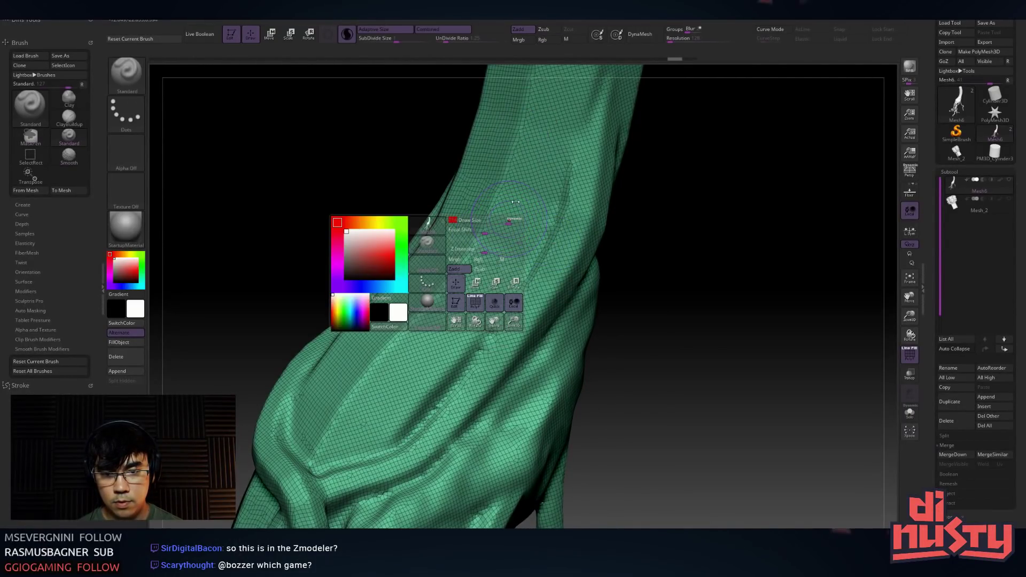
mouse_move(514, 150)
left_mouse_down("shift")
mouse_move(454, 278)
mouse_move(369, 368)
left_mouse_up("shift")
left_click_drag(420, 332, 320, 441, "shift")
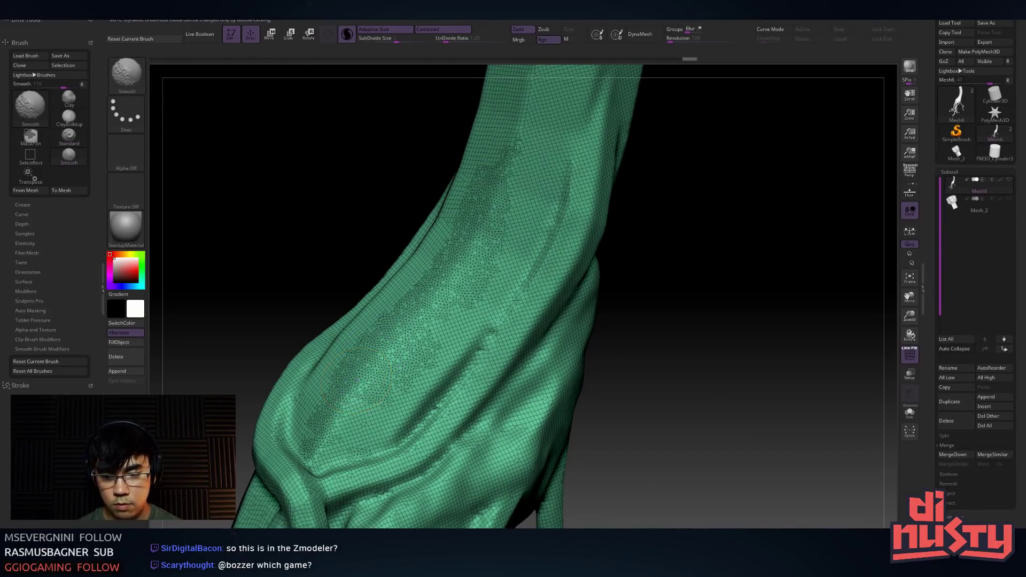
left_click_drag(364, 410, 402, 359, "shift")
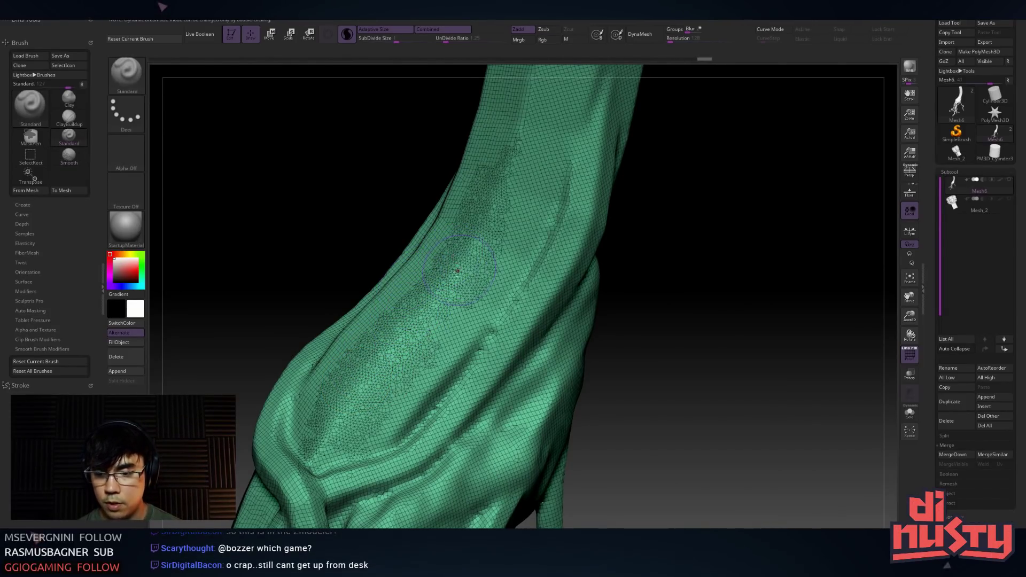
Try a ClayBuildup stroke on the trunk's flared side and undo it
key("b")
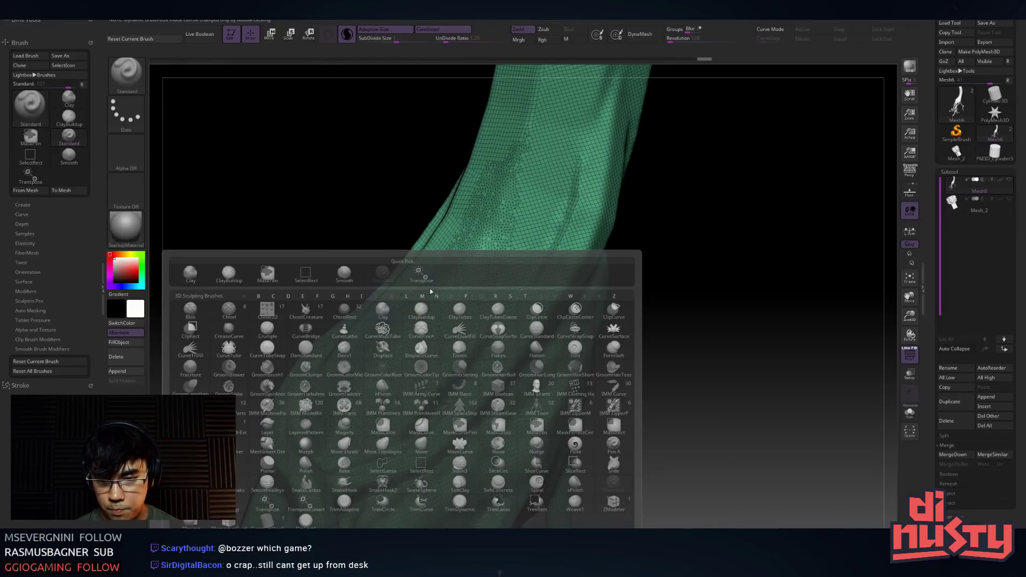
left_click(421, 317)
mouse_move(487, 233)
left_mouse_down()
mouse_move(439, 321)
mouse_move(508, 220)
mouse_move(473, 307)
left_mouse_up()
key("ctrl+z")
key("ctrl+z")
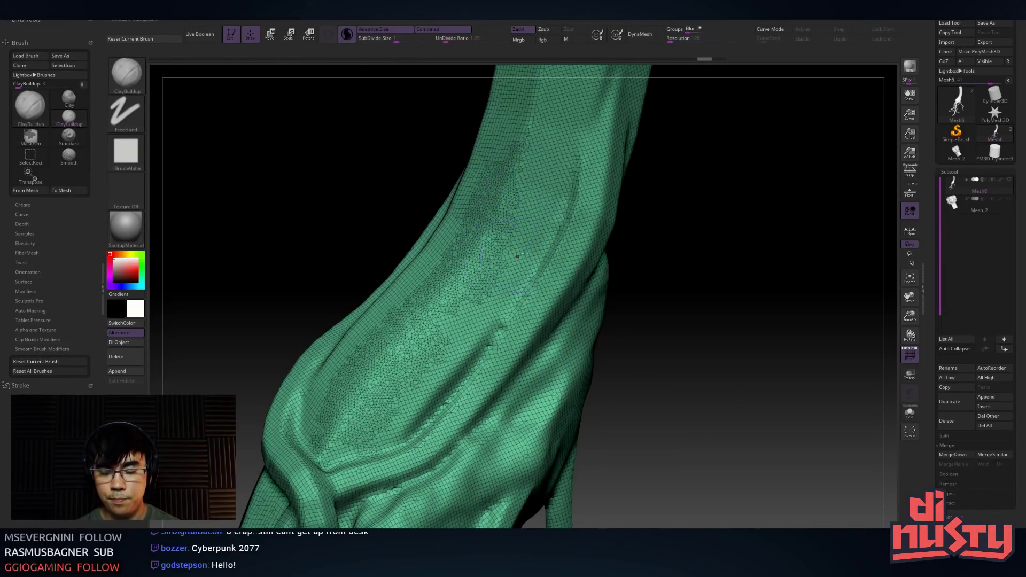
Hide the polygon wireframe and smooth the flared side of the lower trunk, undoing a ClayBuildup test stroke first
key("shift+f")
left_click_drag(438, 294, 526, 203)
key("ctrl+z")
right_click_drag(544, 249, 554, 200)
left_click_drag(567, 165, 499, 302, "shift")
left_click_drag(477, 358, 409, 446, "shift")
Smooth the crossing root and the hard-edged trunk faces beneath it at the base
right_click_drag(452, 331, 492, 240)
left_click_drag(401, 385, 381, 358, "shift")
right_click_drag(401, 321, 483, 372)
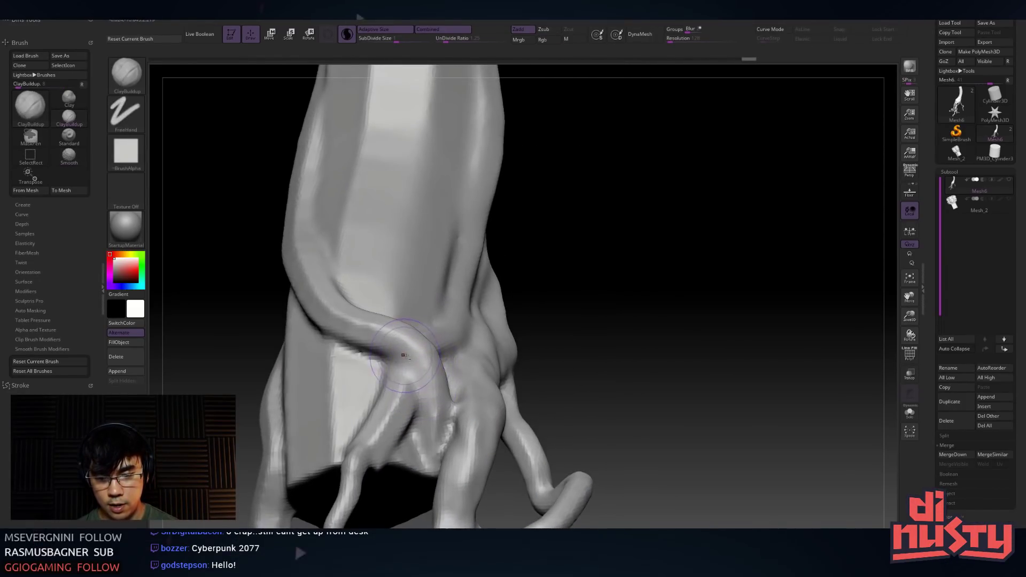
right_click_drag(400, 395, 405, 355, "ctrl")
left_click_drag(397, 376, 284, 327, "shift")
right_click_drag(401, 309, 399, 341, "ctrl")
Carve creases with DamStandard beneath the crossing root and beside the small roots at the trunk's base, redoing one stroke
key("b")
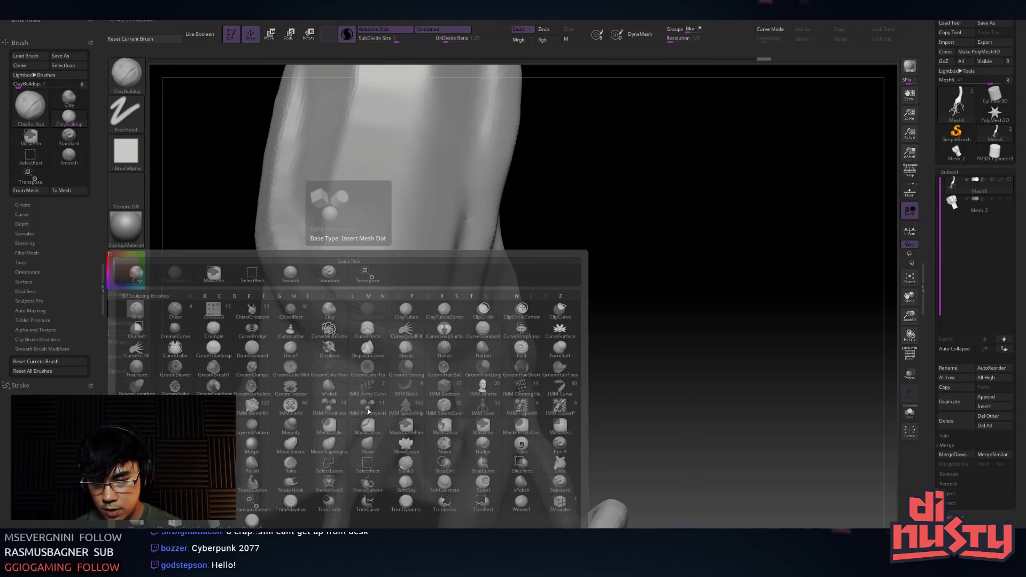
key("d")
key("s")
mouse_move(317, 340)
left_mouse_down()
mouse_move(382, 422)
mouse_move(321, 355)
left_mouse_up()
left_click_drag(299, 319, 369, 398)
key("ctrl+z")
mouse_move(309, 329)
left_mouse_down()
mouse_move(370, 375)
mouse_move(346, 446)
left_mouse_up()
mouse_move(321, 486)
left_mouse_down()
mouse_move(331, 460)
mouse_move(323, 437)
mouse_move(275, 367)
mouse_move(320, 484)
mouse_move(336, 460)
left_mouse_up()
left_click_drag(362, 417, 359, 481)
right_click_drag(360, 404, 362, 460)
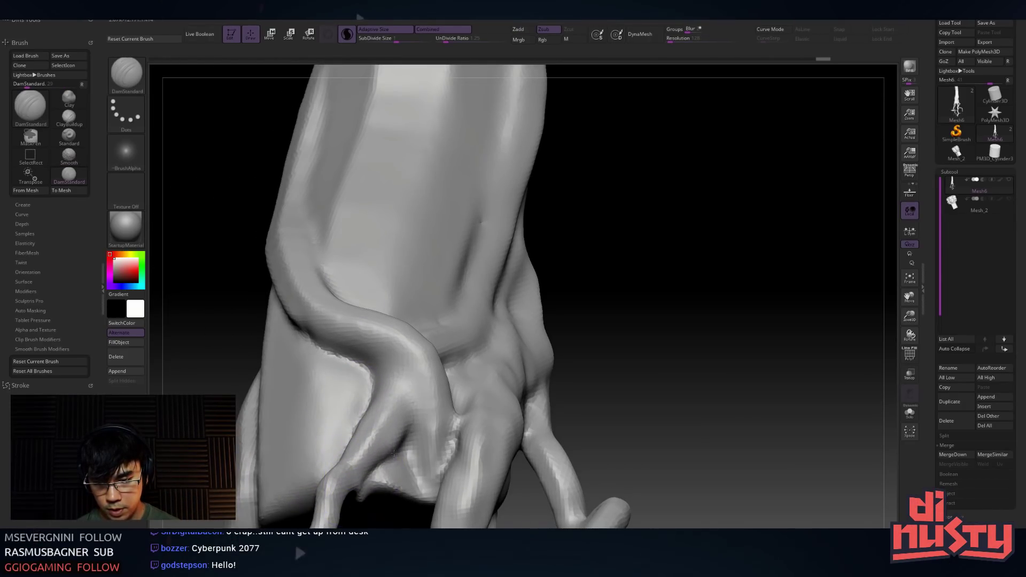
key("space")
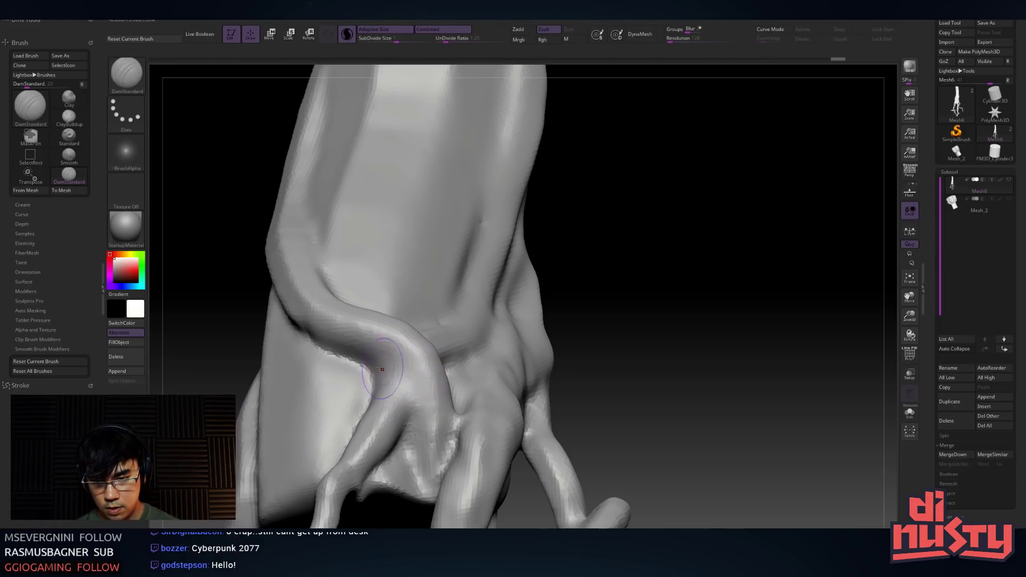
mouse_move(403, 381)
right_mouse_down()
mouse_move(361, 357)
mouse_move(376, 379)
right_mouse_up()
right_click_drag(436, 329, 426, 328)
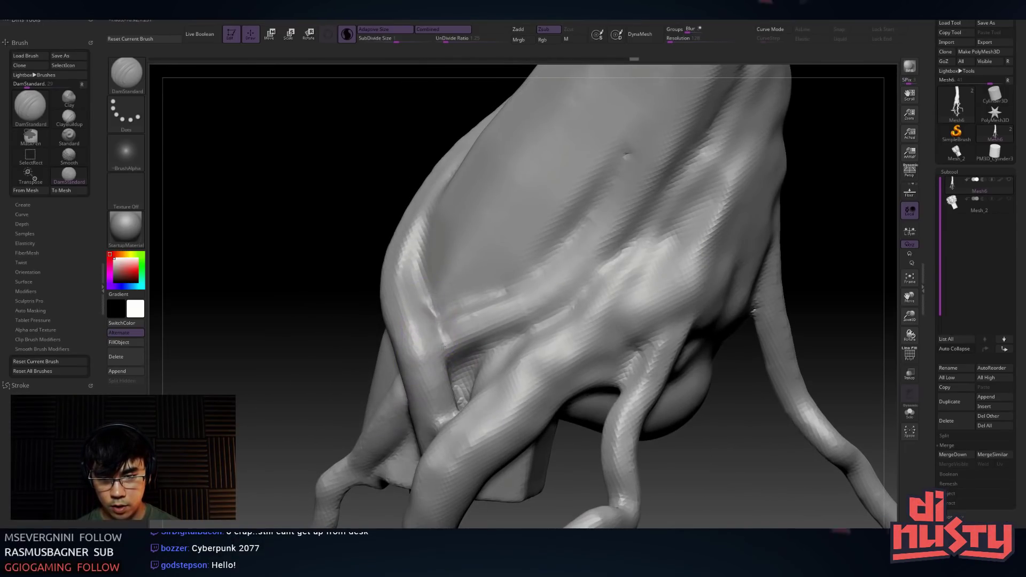
Select the TrimDynamic brush and flatten the trunk surface just above the crossing root
mouse_move(480, 307)
right_mouse_down()
mouse_move(472, 270)
mouse_move(465, 349)
mouse_move(446, 321)
mouse_move(426, 416)
right_mouse_up()
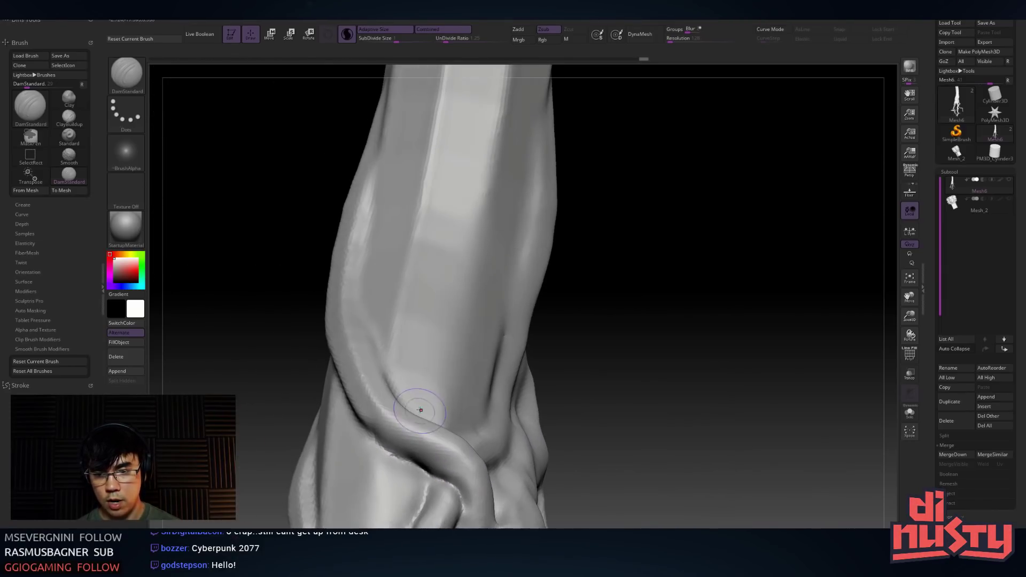
key("shift")
right_click(409, 280)
key("b")
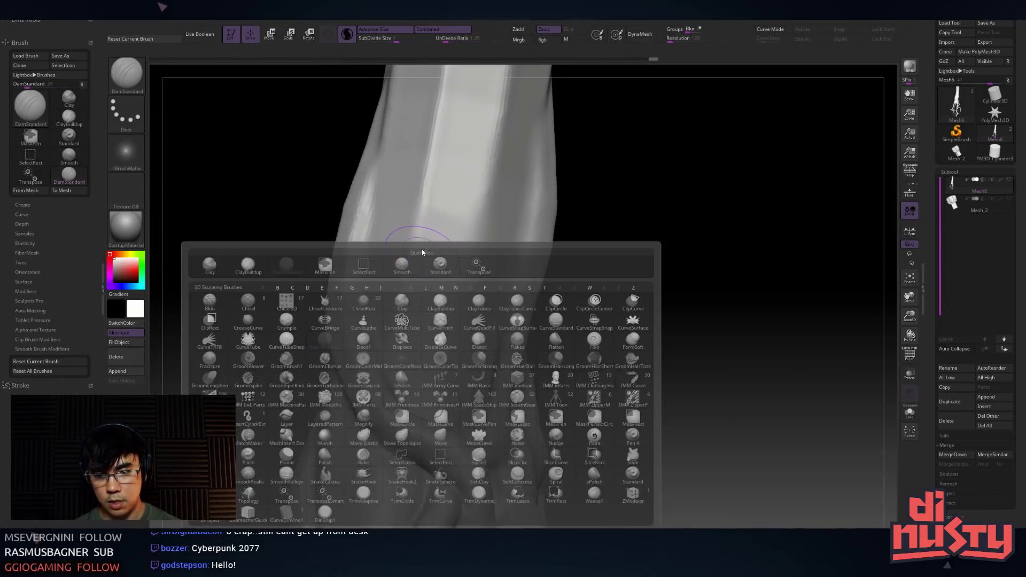
key("b")
key("d")
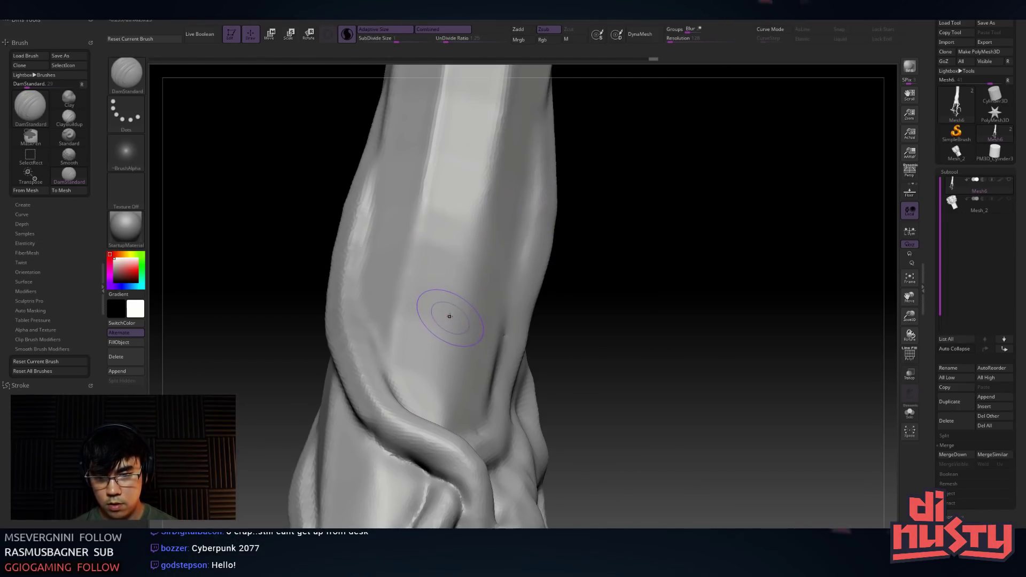
key("b")
key("t")
key("d")
left_click_drag(410, 344, 397, 322)
right_click_drag(422, 199, 428, 307, "alt")
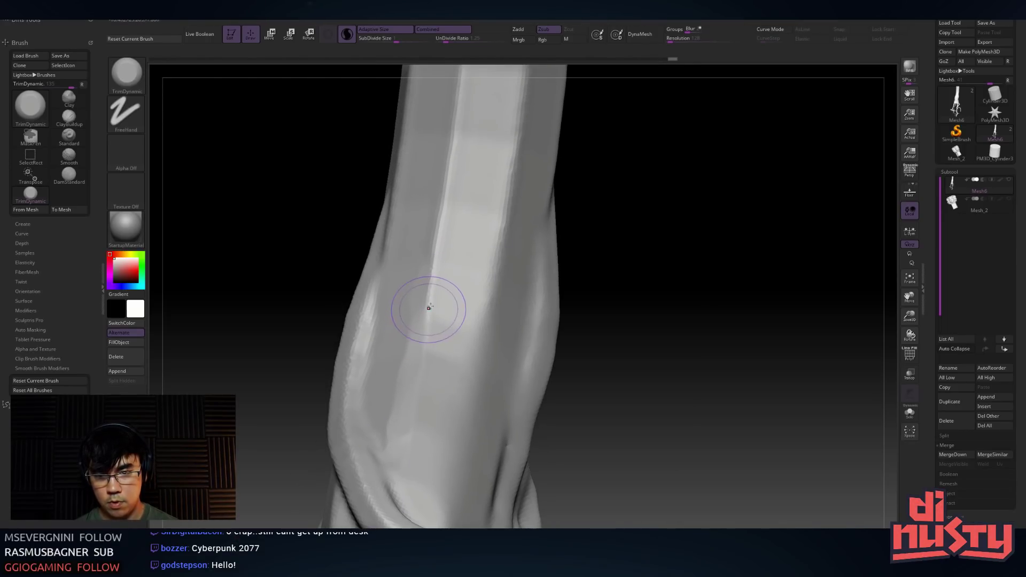
Adjust the TrimDynamic brush size and even out the bright vertical facet edge in the middle of the trunk
key("space")
left_click_drag(429, 305, 441, 301)
key("space")
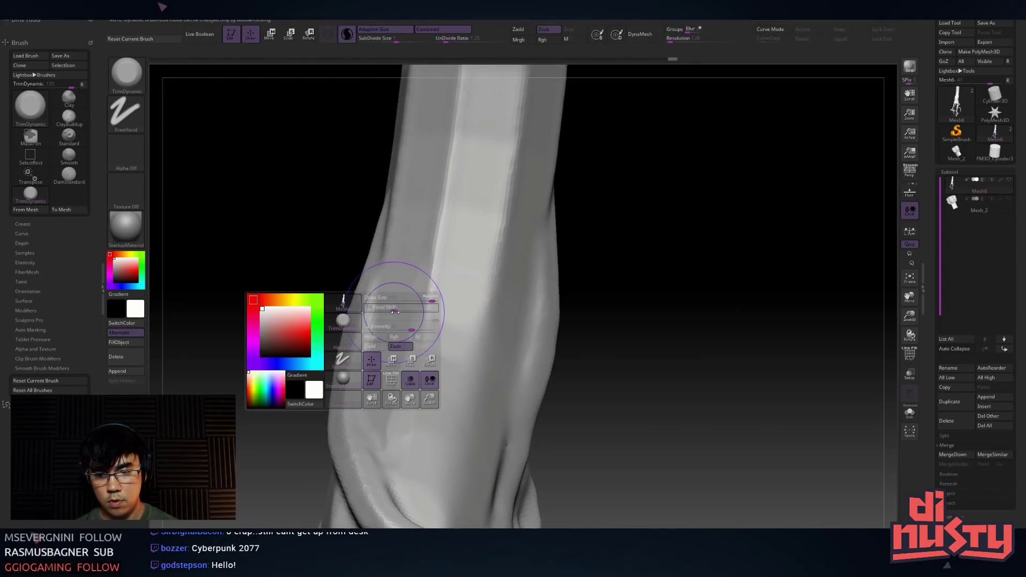
left_click_drag(431, 266, 421, 258)
mouse_move(448, 214)
right_mouse_down("ctrl")
mouse_move(439, 184)
mouse_move(437, 279)
right_mouse_up("ctrl")
left_click_drag(438, 240, 445, 320)
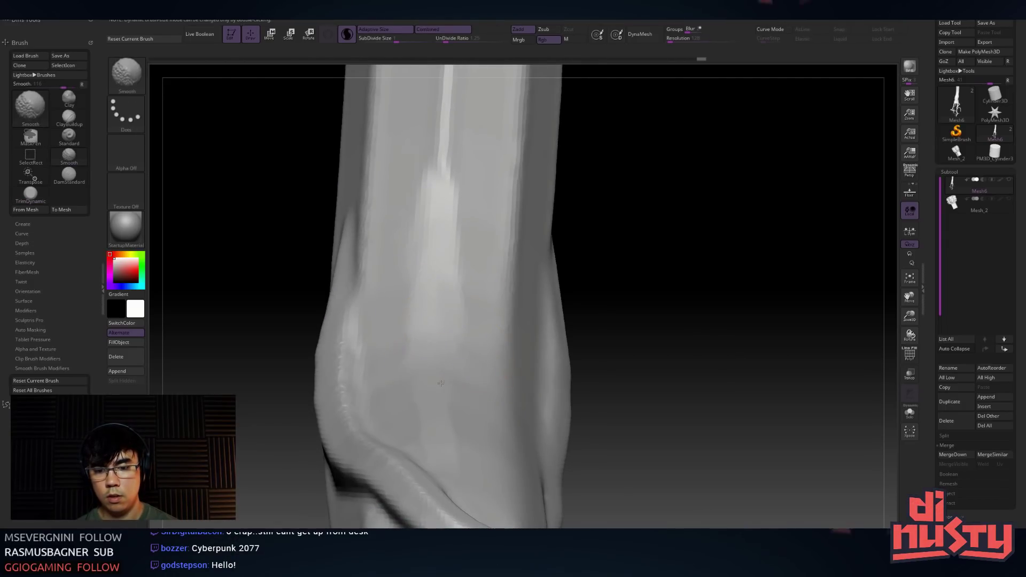
Isolate the upper trunk and soften the vertical facet edges along its shaft
mouse_move(465, 201)
right_mouse_down("ctrl")
mouse_move(458, 195)
mouse_move(403, 248)
mouse_move(407, 210)
right_mouse_up("ctrl")
left_click_drag(331, 147, 503, 402, "ctrl+shift")
mouse_move(417, 230)
right_mouse_down()
mouse_move(443, 306)
mouse_move(442, 291)
mouse_move(395, 279)
mouse_move(417, 348)
right_mouse_up()
mouse_move(417, 348)
left_mouse_down()
mouse_move(411, 290)
mouse_move(406, 411)
mouse_move(406, 219)
mouse_move(425, 354)
left_mouse_up()
right_click_drag(411, 152, 423, 396, "ctrl")
key("alt")
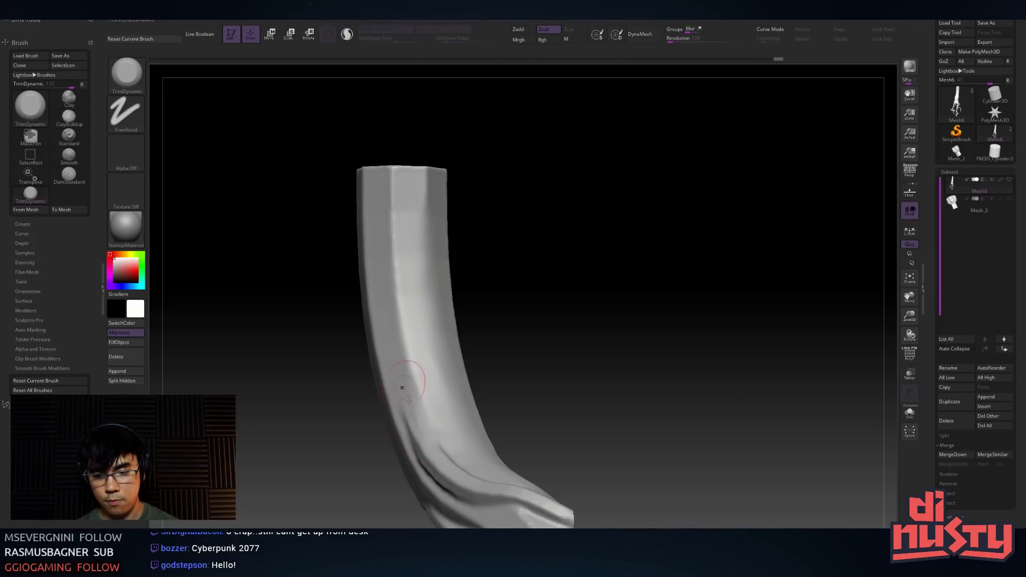
key("shift")
right_click_drag(395, 227, 408, 229)
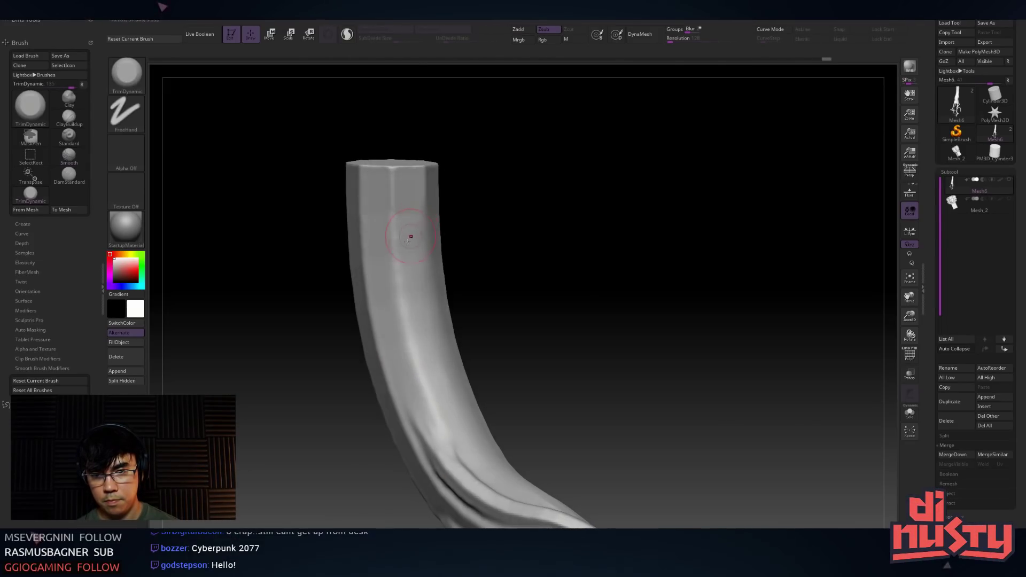
key("alt")
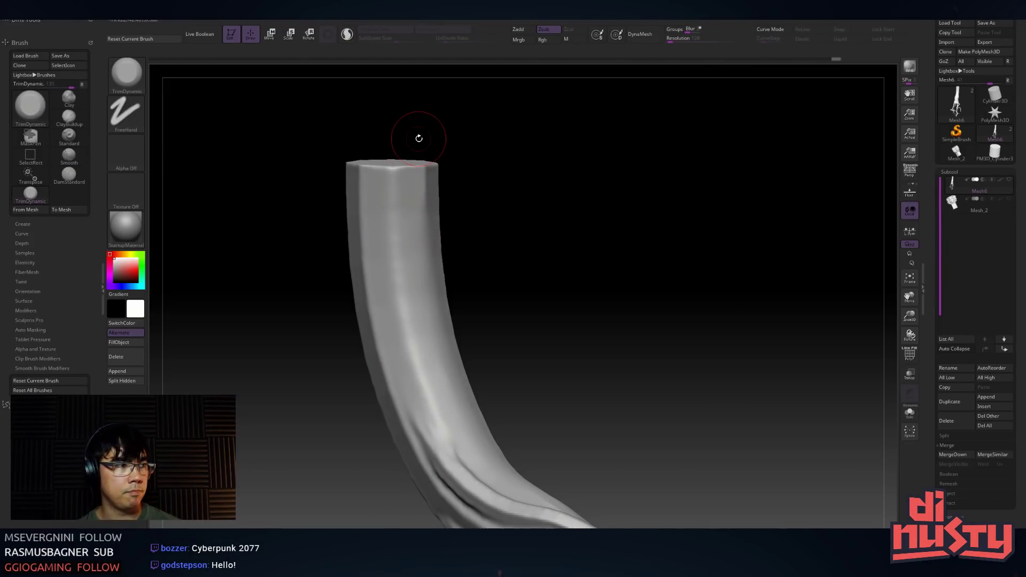
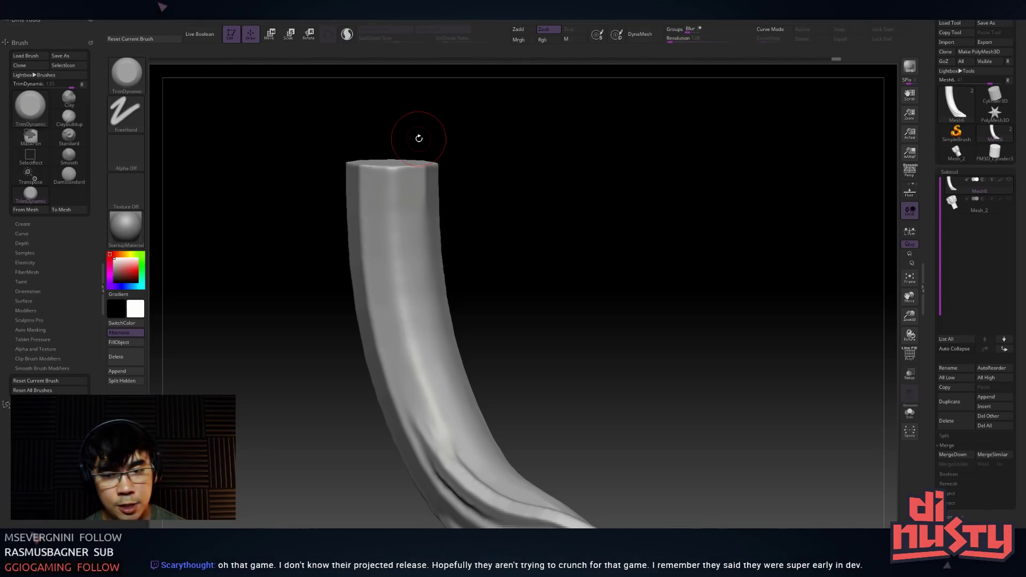
Trim the sharp rim of the trunk's cut top with TrimDynamic and smooth it round
left_click_drag(473, 169, 459, 209)
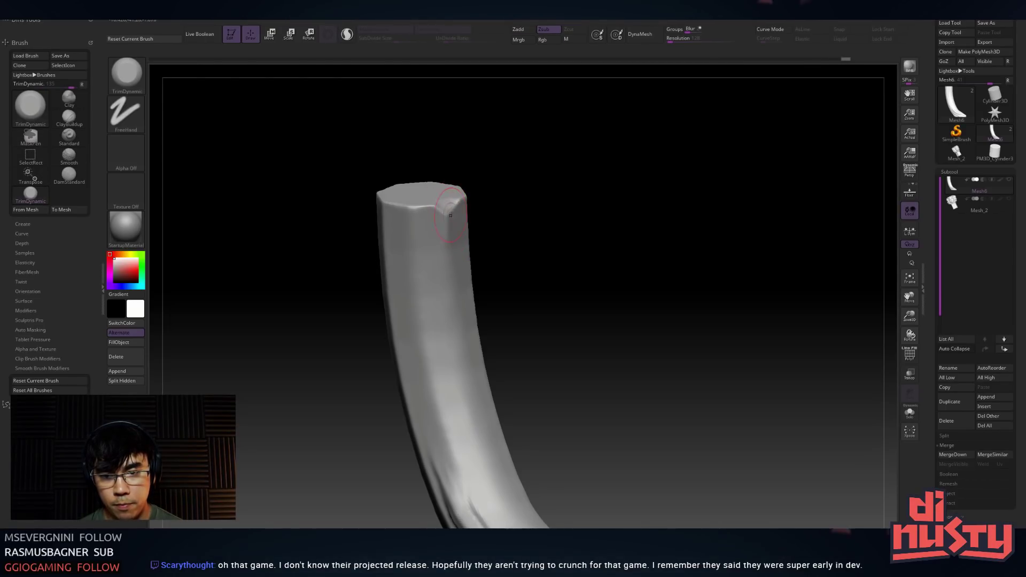
left_click_drag(502, 175, 518, 179)
mouse_move(439, 206)
left_mouse_down("shift")
mouse_move(387, 202)
mouse_move(400, 217)
left_mouse_up("shift")
mouse_move(383, 193)
right_mouse_down()
mouse_move(428, 192)
mouse_move(399, 210)
right_mouse_up()
mouse_move(398, 210)
left_mouse_down("shift")
mouse_move(403, 191)
mouse_move(434, 213)
left_mouse_up("shift")
right_click_drag(429, 158, 426, 168)
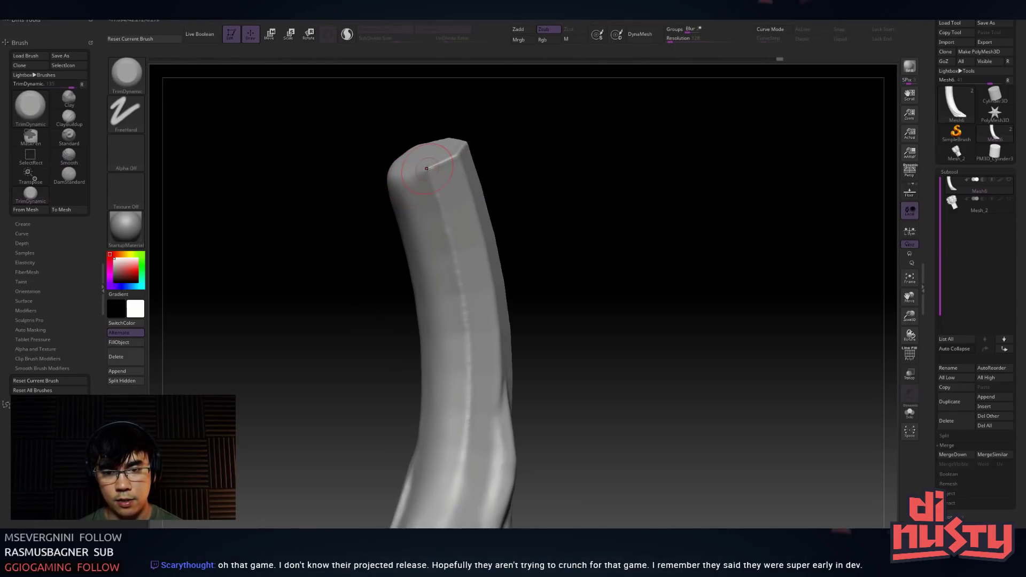
Bevel the remaining sharp rim corners at the back of the trunk's top with TrimDynamic, undoing and redoing strokes to compare
left_click_drag(449, 156, 460, 150)
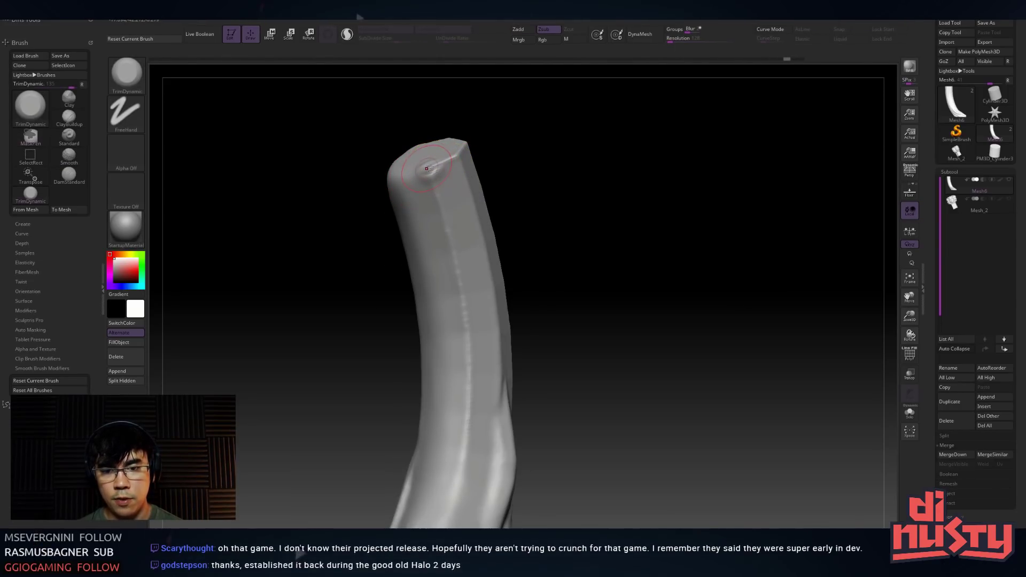
key("ctrl")
key("ctrl+z")
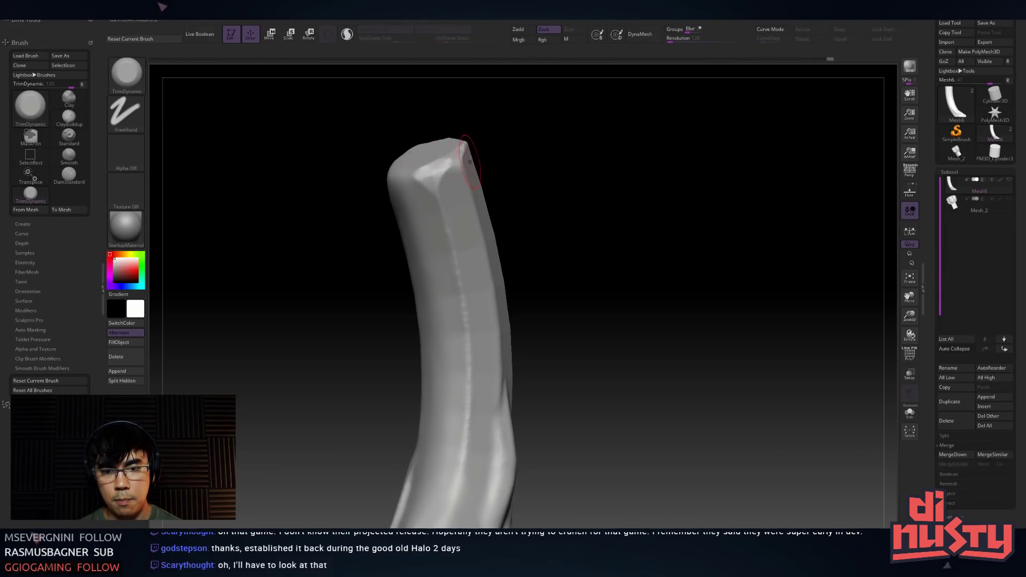
key("ctrl+shift+z")
key("ctrl+z")
key("ctrl+z")
key("ctrl+z")
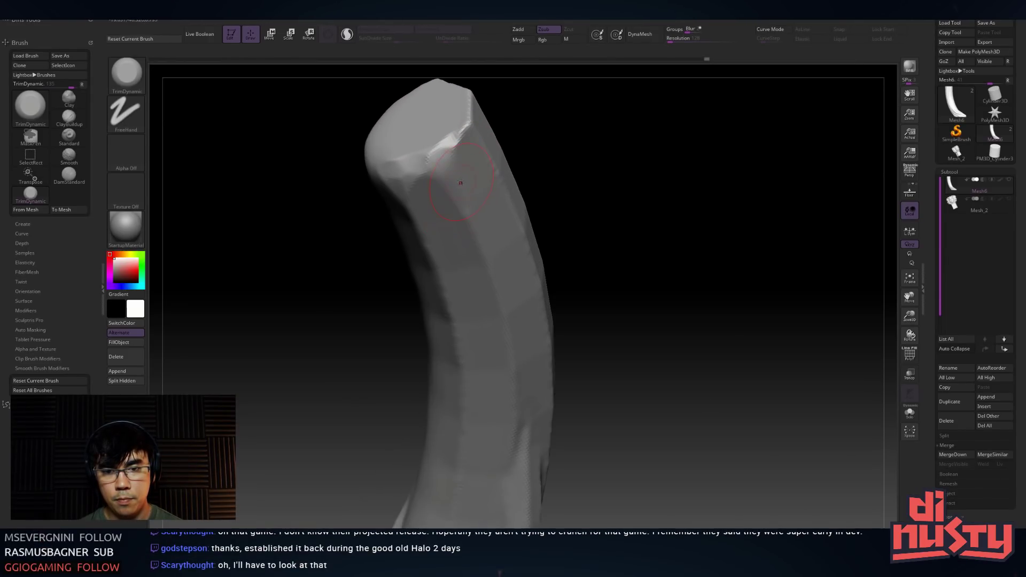
key("ctrl+shift+z")
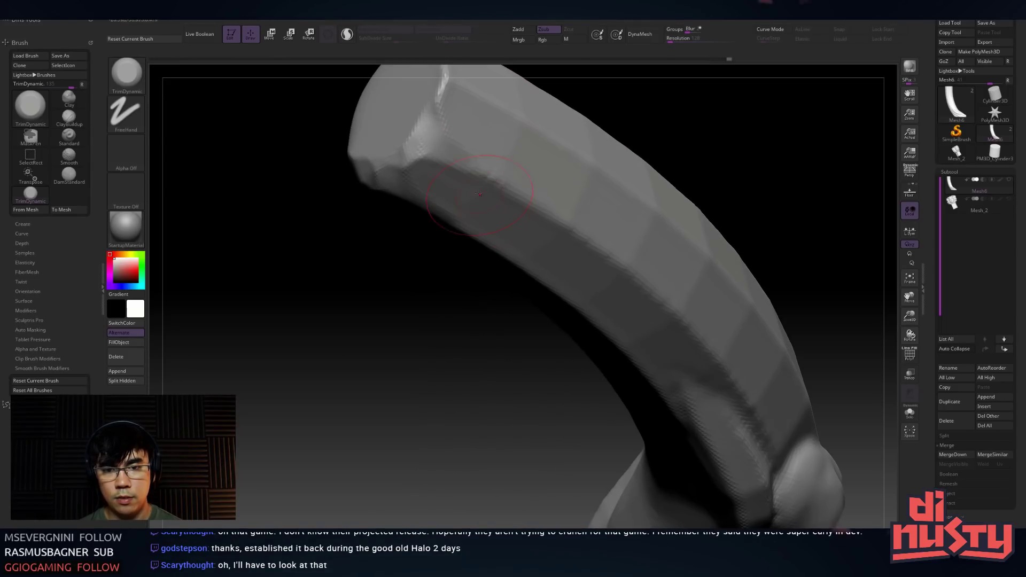
mouse_move(460, 124)
right_mouse_down("alt")
mouse_move(474, 186)
mouse_move(451, 207)
right_mouse_up("alt")
left_click_drag(451, 207, 445, 198)
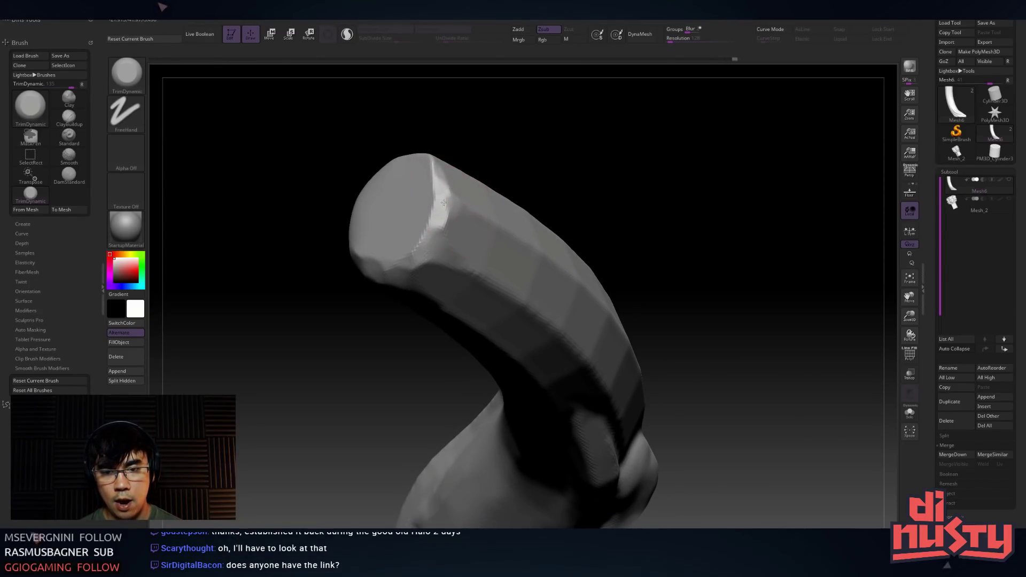
Smooth the bevelled rim into a rounded end and soften the faceted faces just below it
right_click_drag(441, 195, 431, 169)
left_click_drag(419, 155, 444, 211, "shift")
right_click_drag(444, 211, 436, 182)
left_click_drag(436, 181, 356, 249, "shift")
mouse_move(408, 238)
right_mouse_down("alt")
mouse_move(453, 155)
mouse_move(394, 231)
right_mouse_up("alt")
right_click_drag(294, 390, 430, 330, "alt")
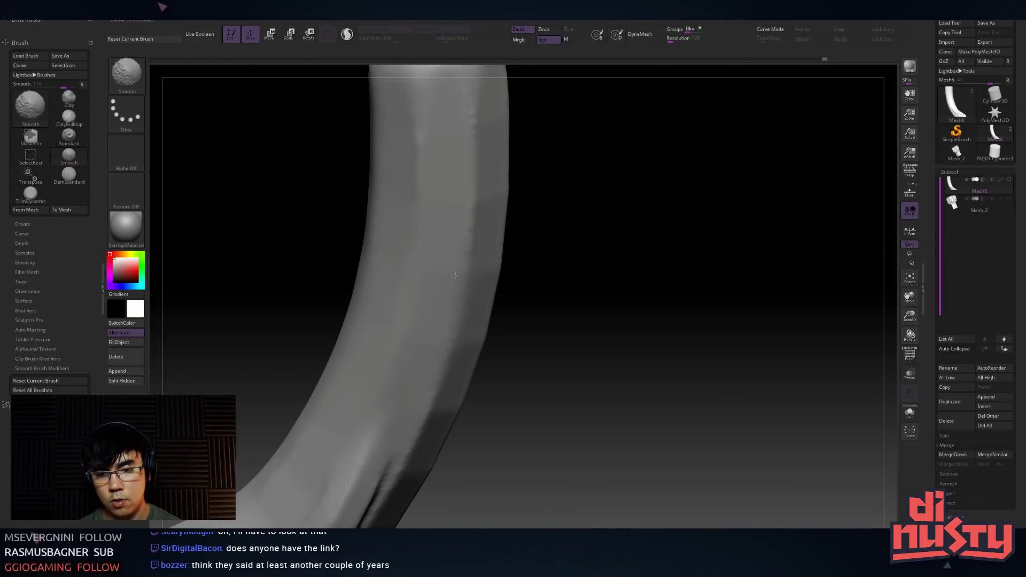
right_click_drag(464, 215, 470, 252, "alt")
mouse_move(460, 201)
right_mouse_down("alt")
mouse_move(458, 231)
mouse_move(490, 223)
right_mouse_up("alt")
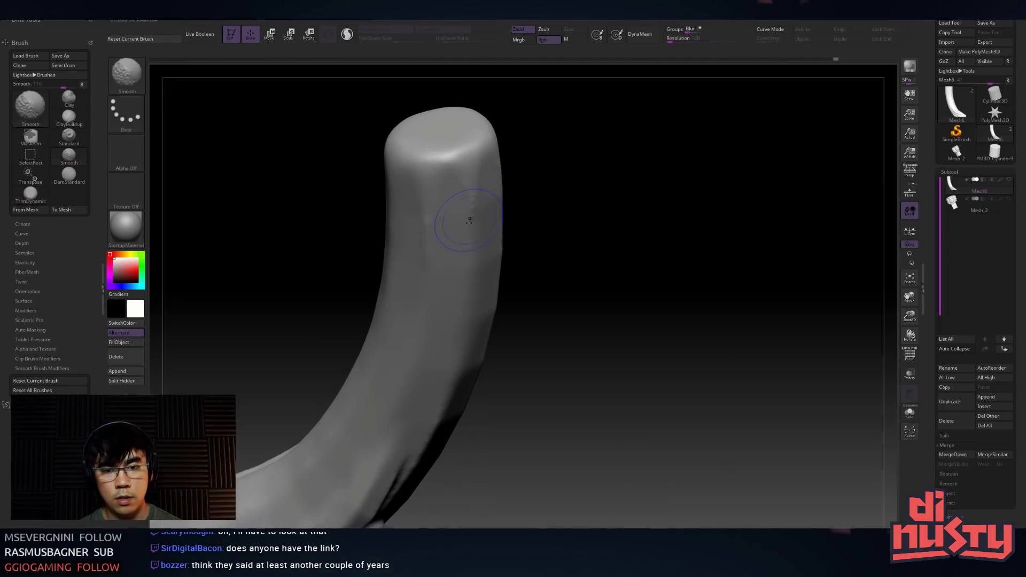
left_click_drag(469, 213, 457, 165, "shift")
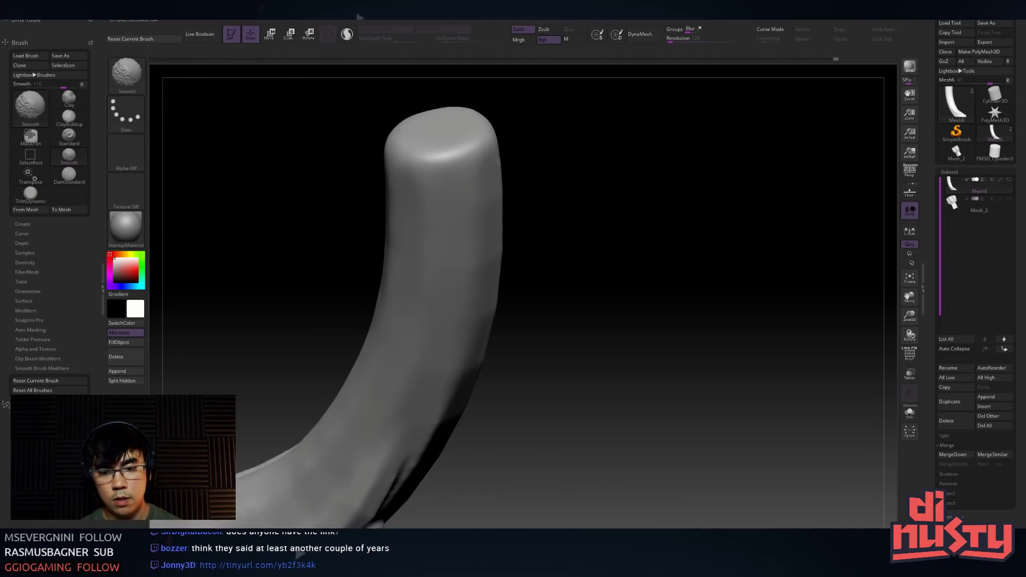
Smooth the facets down the back of the isolated trunk to where the roots begin
mouse_move(402, 468)
right_mouse_down("alt")
mouse_move(397, 369)
mouse_move(419, 346)
right_mouse_up("alt")
left_click_drag(418, 346, 392, 449, "shift")
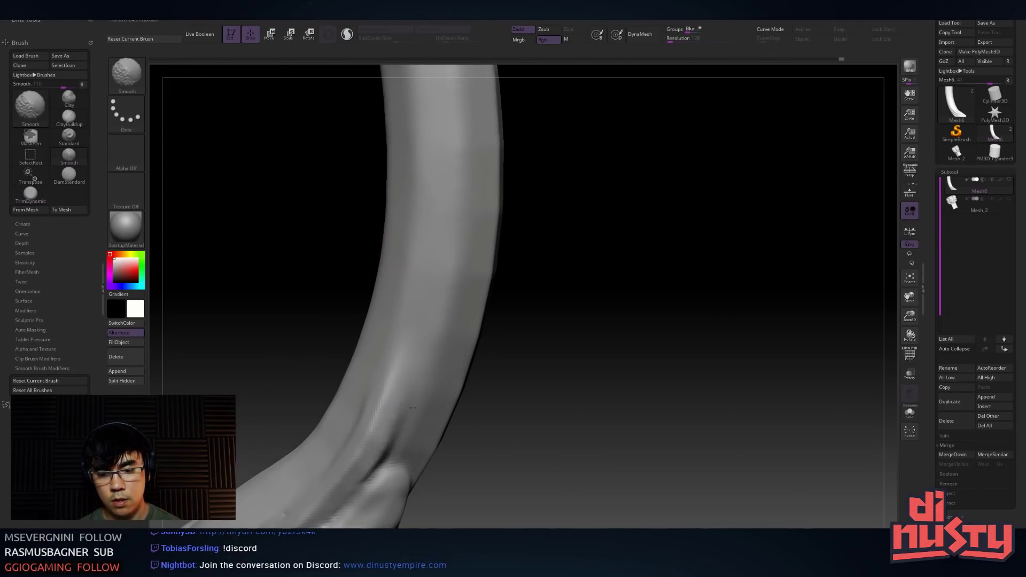
right_click_drag(382, 316, 403, 305)
left_click_drag(403, 305, 398, 449, "shift")
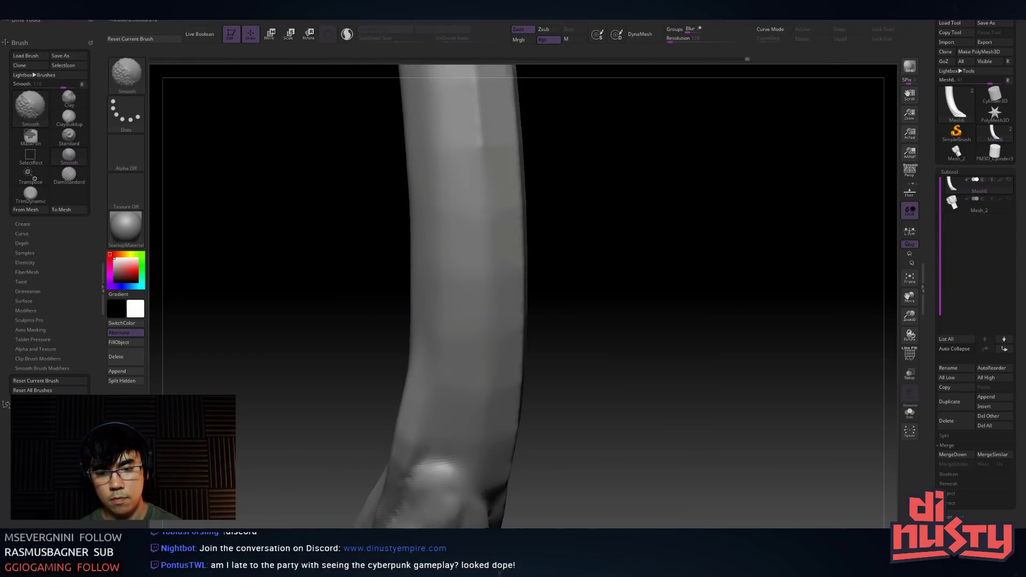
left_click_drag(487, 195, 481, 258, "shift")
Smooth the remaining vertical edge and panel facets below the trunk's rounded top
right_click_drag(479, 258, 481, 320, "alt")
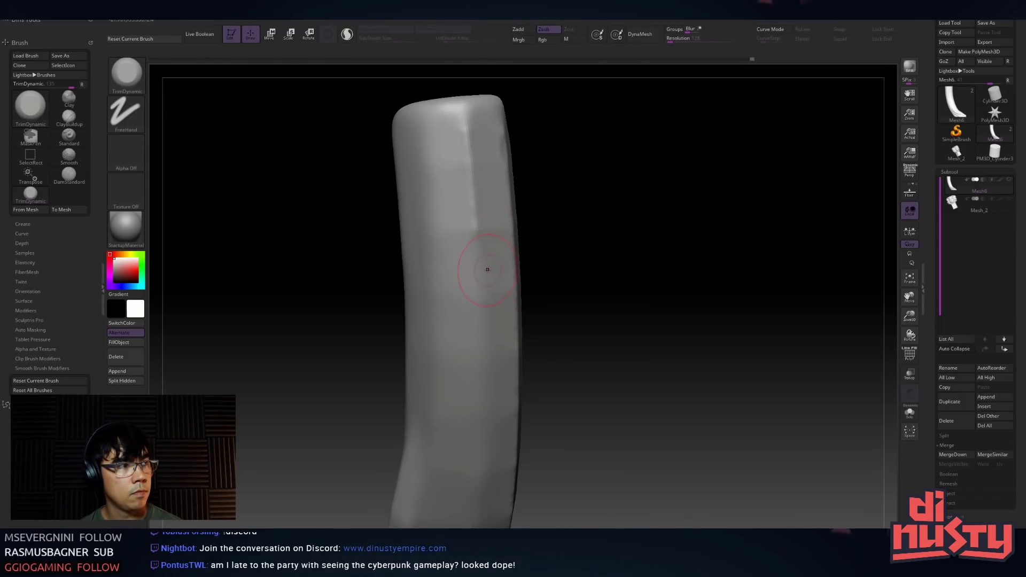
mouse_move(489, 267)
right_mouse_down("alt")
mouse_move(482, 306)
mouse_move(483, 290)
right_mouse_up("alt")
left_click_drag(478, 286, 466, 237, "shift")
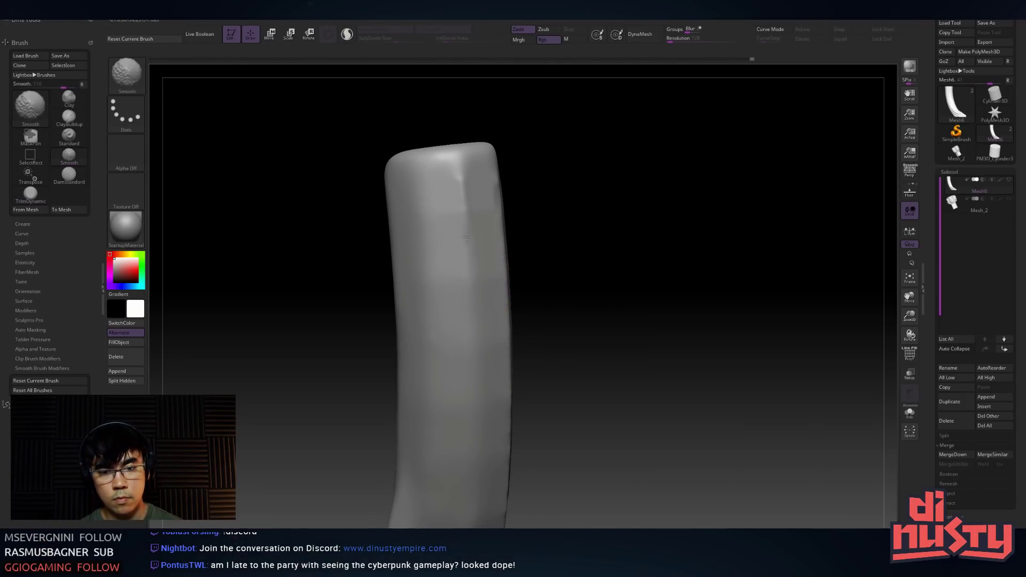
right_click_drag(470, 180, 463, 178)
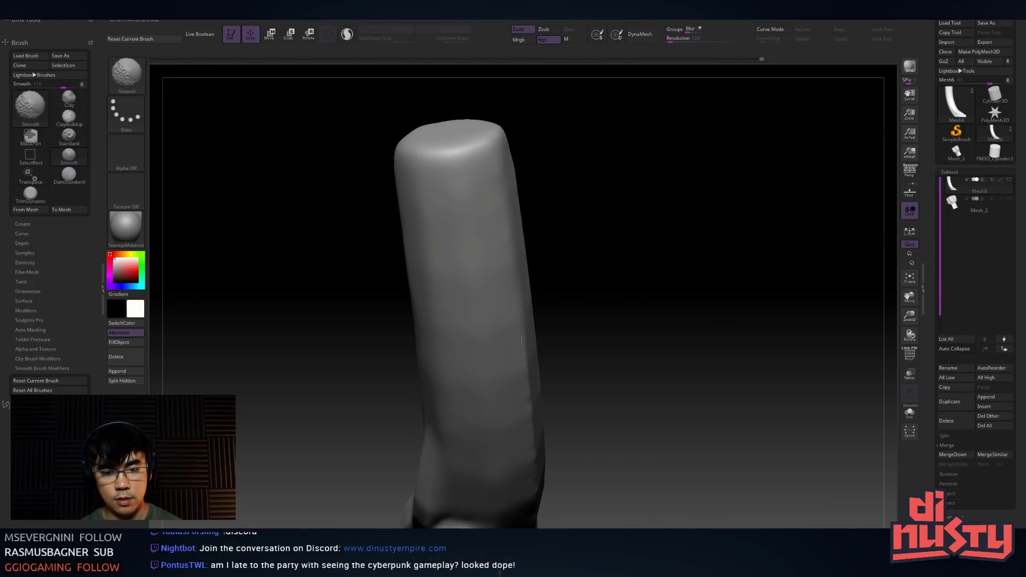
mouse_move(460, 243)
right_mouse_down()
mouse_move(465, 251)
mouse_move(457, 239)
right_mouse_up()
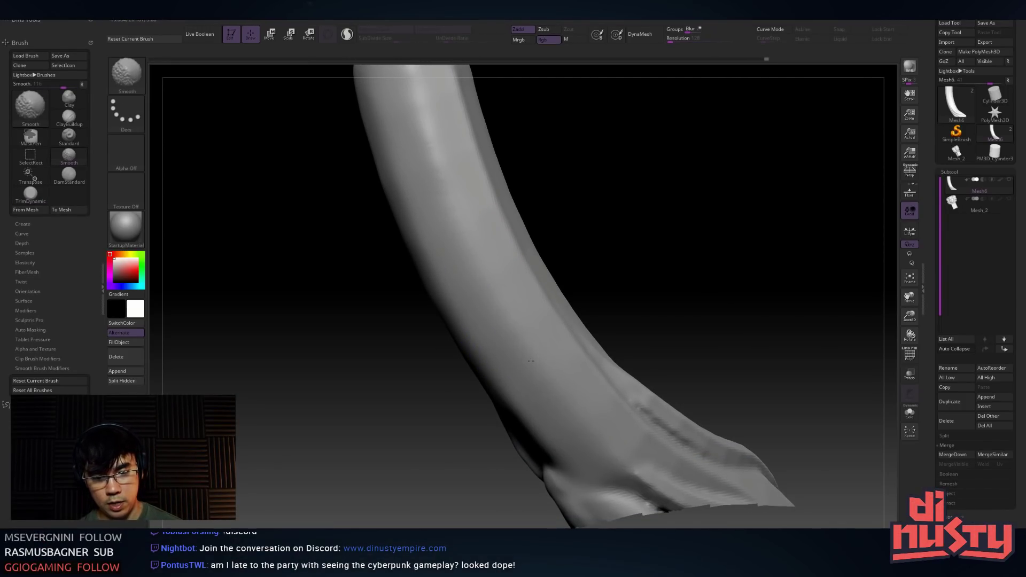
Smooth the long ridge along the curved trunk from the root flare to the top, redoing one stroke
right_click_drag(550, 305, 505, 310)
mouse_move(584, 385)
left_mouse_down("shift")
mouse_move(559, 324)
mouse_move(572, 359)
left_mouse_up("shift")
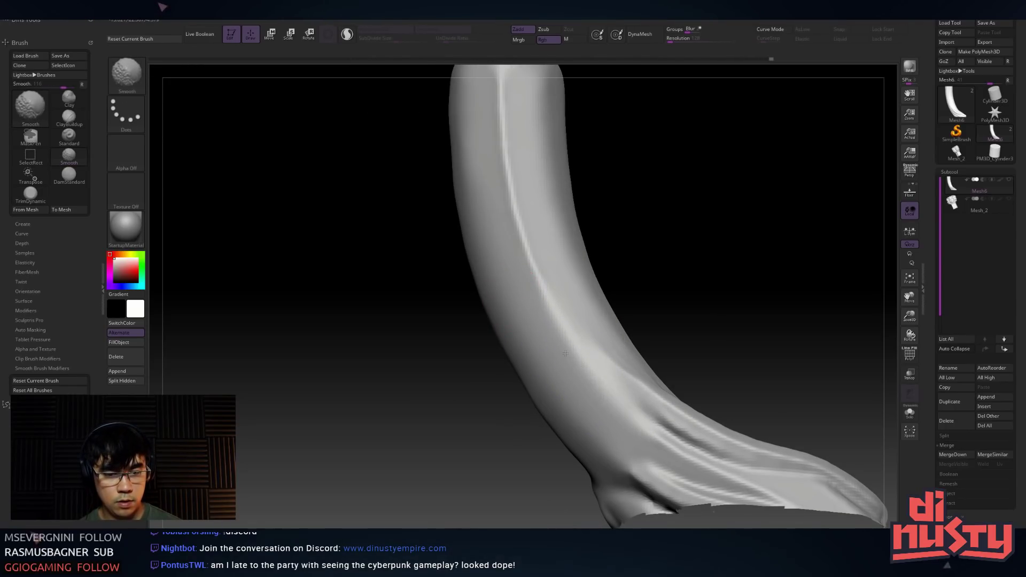
mouse_move(528, 229)
left_mouse_down("shift")
mouse_move(568, 339)
mouse_move(530, 297)
left_mouse_up("shift")
key("ctrl+z")
mouse_move(562, 368)
left_mouse_down()
mouse_move(570, 380)
mouse_move(543, 339)
left_mouse_up()
mouse_move(542, 250)
right_mouse_down("alt")
mouse_move(534, 327)
mouse_move(503, 239)
right_mouse_up("alt")
left_click_drag(489, 175, 485, 227, "shift")
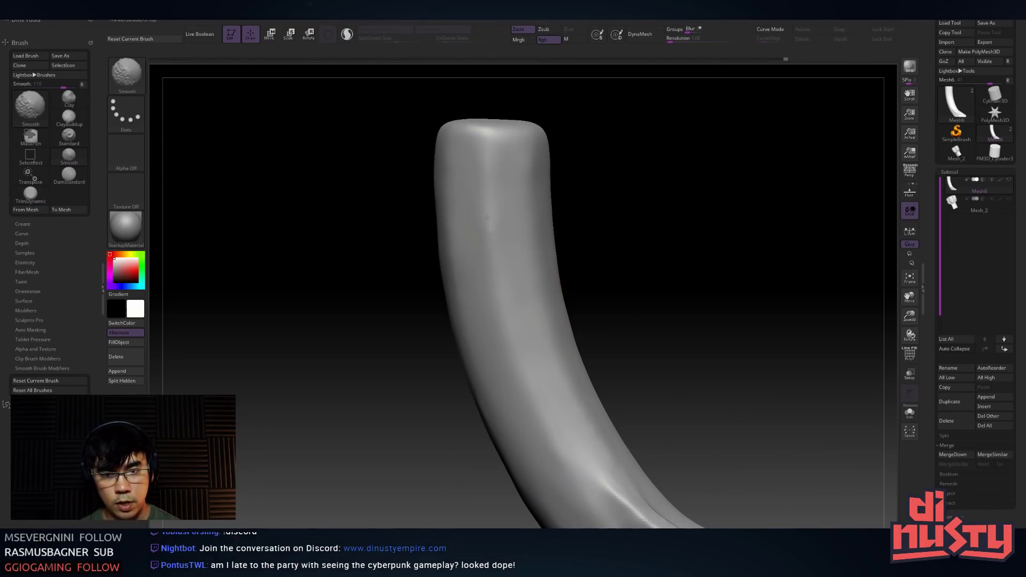
Smooth the remaining facets on the front of the trunk just below its rounded top
left_click_drag(480, 141, 468, 151, "shift")
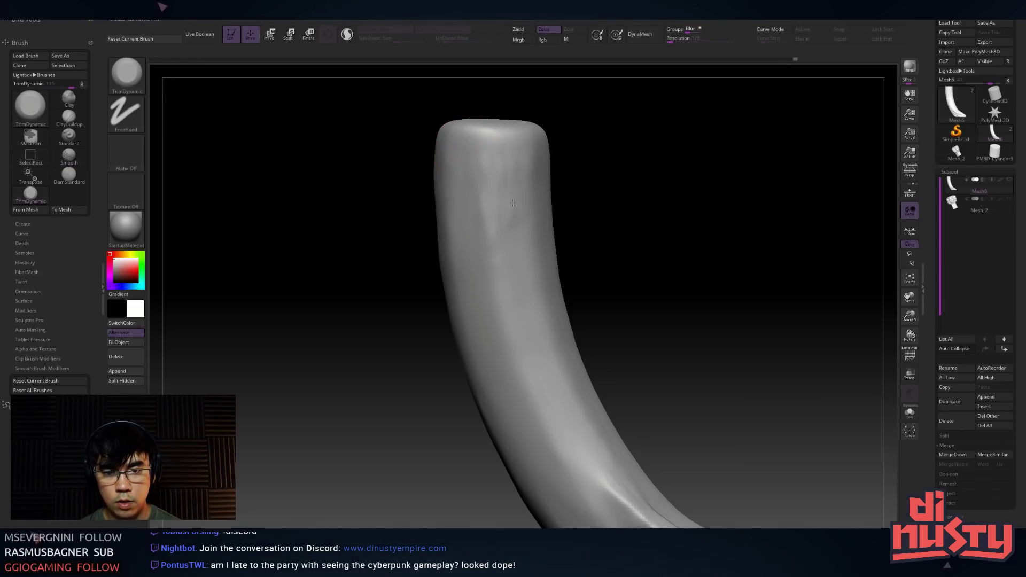
left_click_drag(487, 262, 532, 170, "shift")
right_click_drag(494, 228, 522, 190)
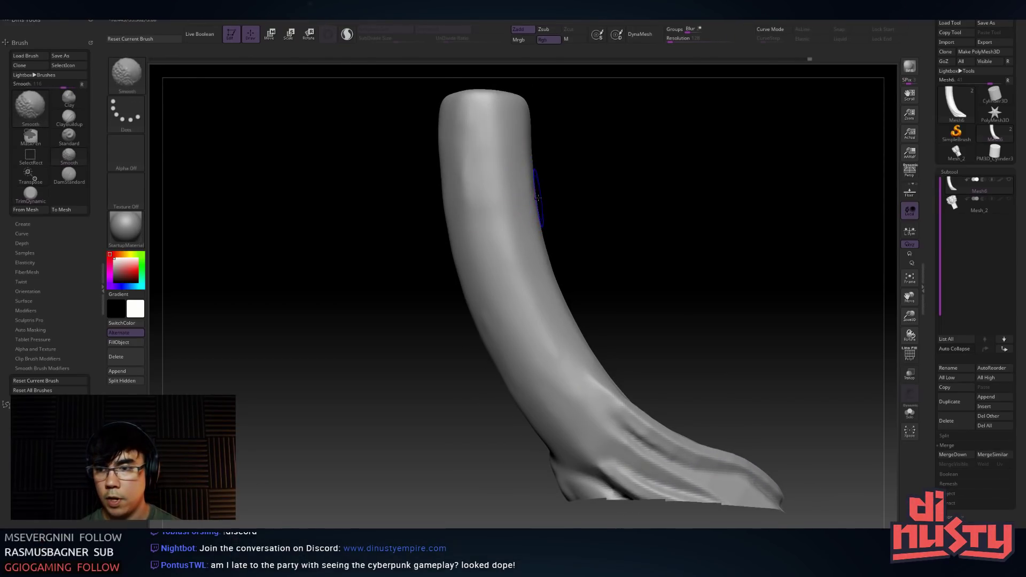
Smooth the ridges and grooves where the curved trunk flares into the roots
key("space")
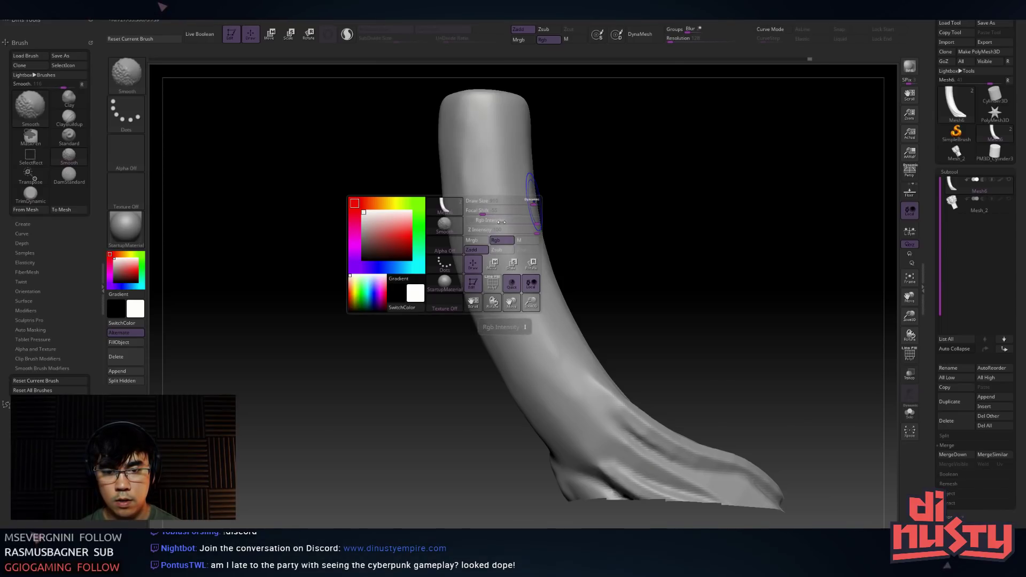
right_click_drag(550, 262, 505, 208, "alt")
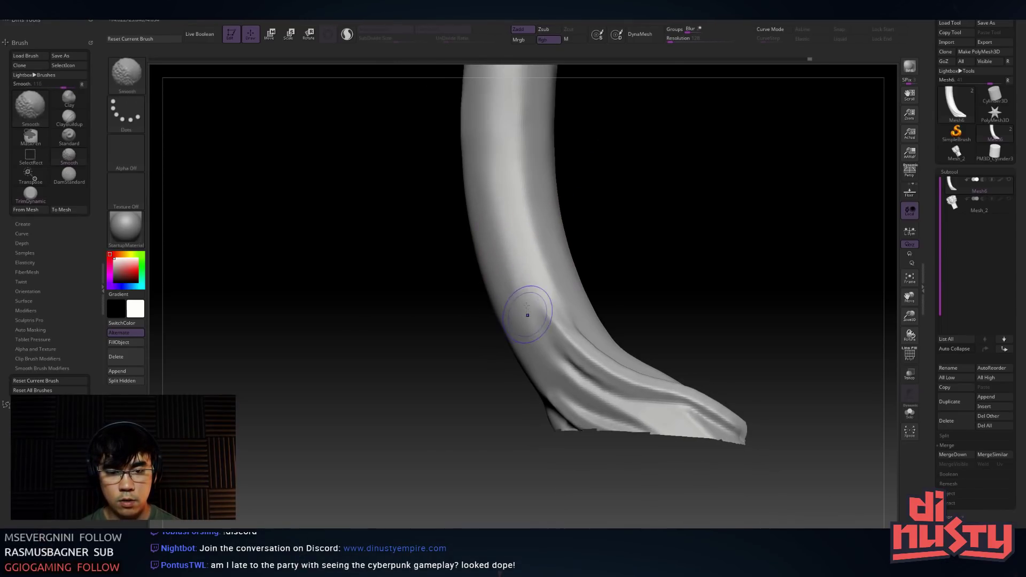
left_click_drag(580, 369, 612, 390, "shift")
right_click_drag(612, 374, 627, 315)
left_click_drag(631, 401, 648, 404, "shift")
mouse_move(648, 404)
right_mouse_down()
mouse_move(580, 325)
mouse_move(556, 385)
mouse_move(590, 342)
mouse_move(590, 278)
right_mouse_up()
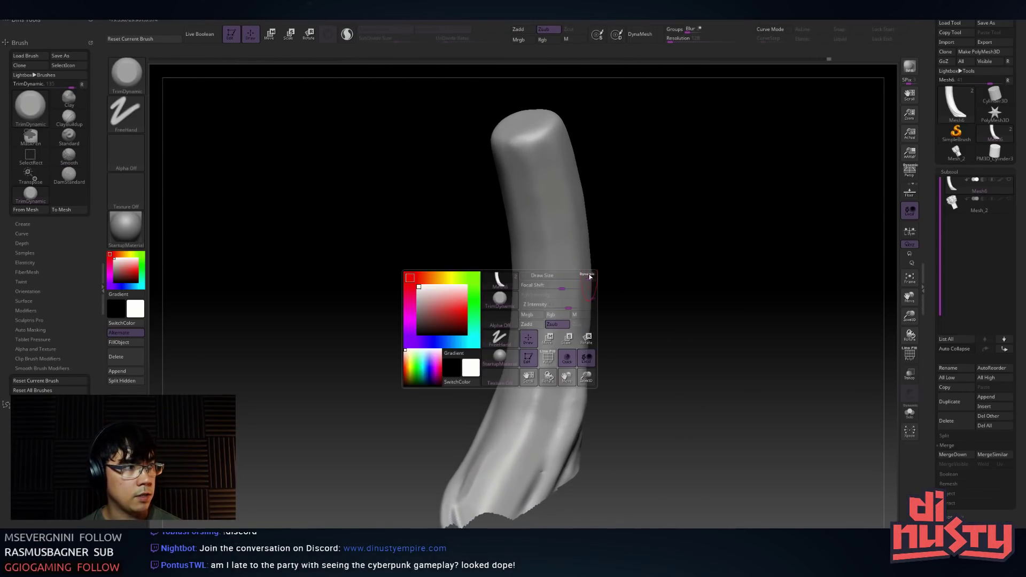
key("shift")
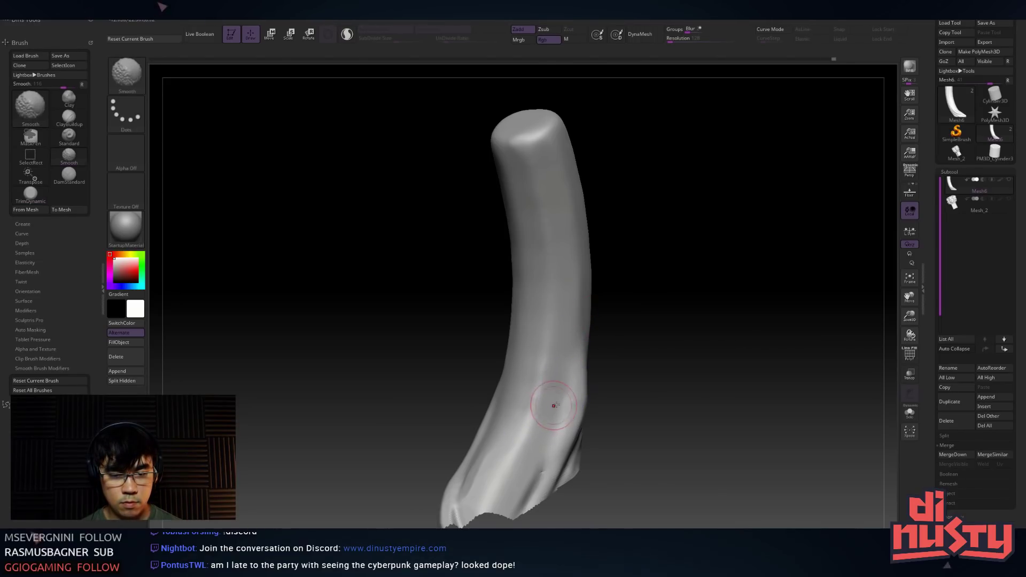
left_click_drag(548, 451, 555, 428, "shift")
Smooth the small pinched hole at the trunk's base with only its surrounding patch visible, then unhide the whole tree
right_click_drag(561, 393, 634, 248, "alt")
left_click(646, 286, "ctrl+shift")
mouse_move(646, 287)
right_mouse_down()
mouse_move(550, 420)
mouse_move(522, 293)
right_mouse_up()
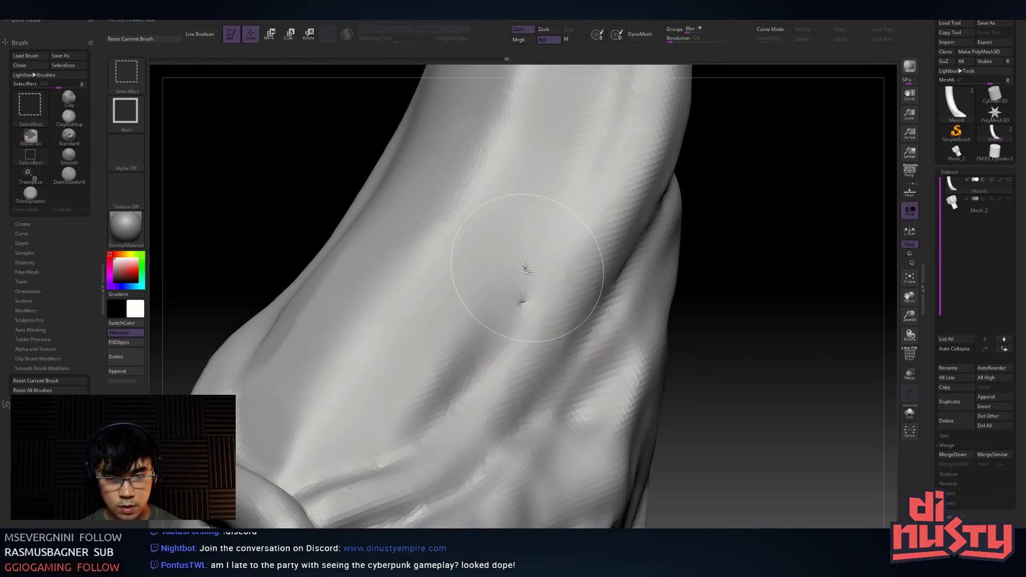
left_click_drag(514, 265, 582, 342, "ctrl+shift")
mouse_move(584, 343)
right_mouse_down()
mouse_move(588, 299)
mouse_move(630, 314)
mouse_move(623, 326)
mouse_move(615, 321)
mouse_move(621, 328)
mouse_move(534, 315)
right_mouse_up()
right_click(532, 319)
left_click_drag(509, 321, 503, 340, "shift")
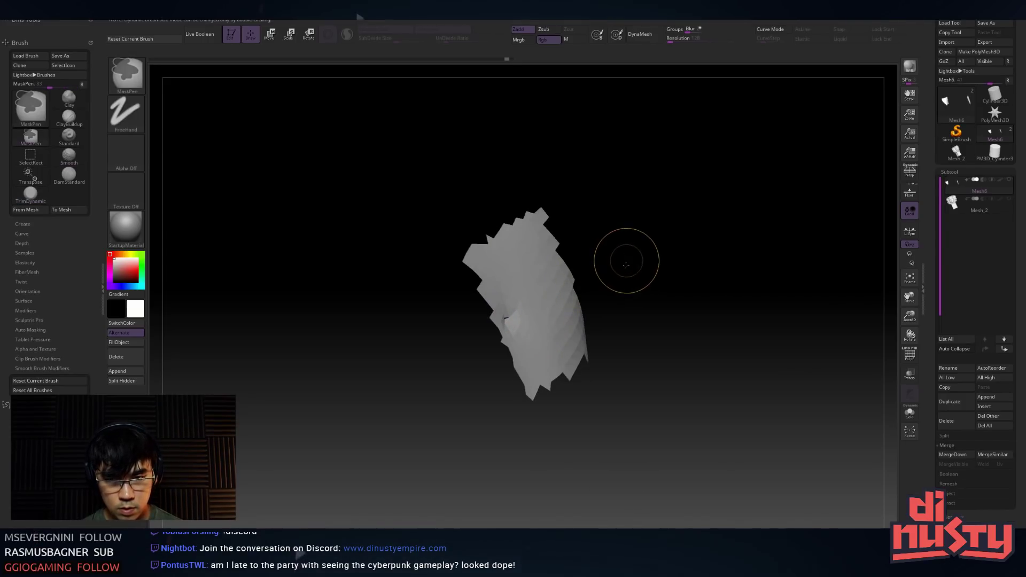
left_click(635, 292, "ctrl+shift")
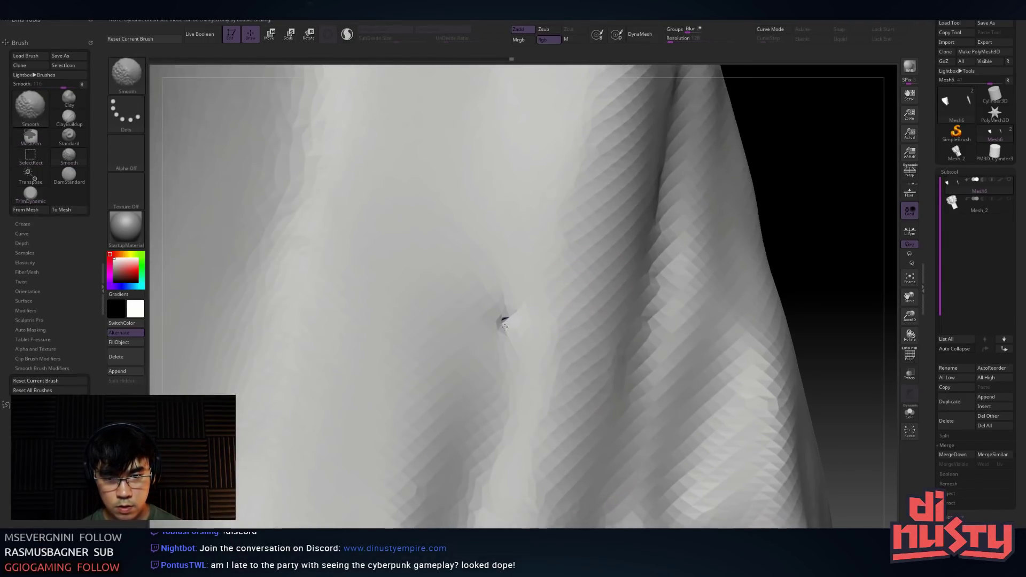
Show the wireframe, enable Sculptris Pro and rework the surface over the small hole at the trunk's base
key("shift+f")
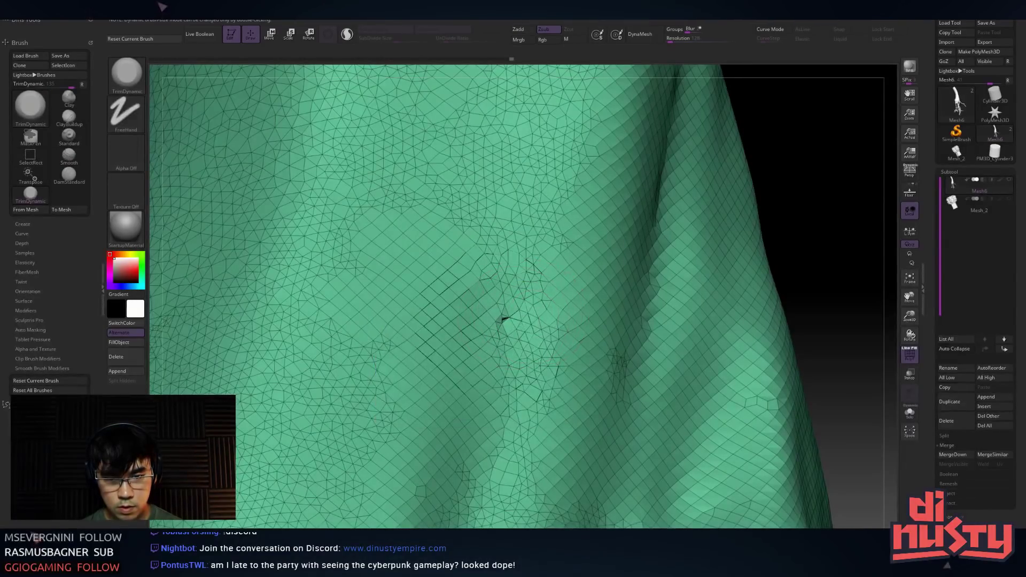
mouse_move(435, 267)
left_mouse_down()
mouse_move(476, 240)
mouse_move(460, 299)
left_mouse_up()
right_click_drag(577, 310, 634, 206, "ctrl")
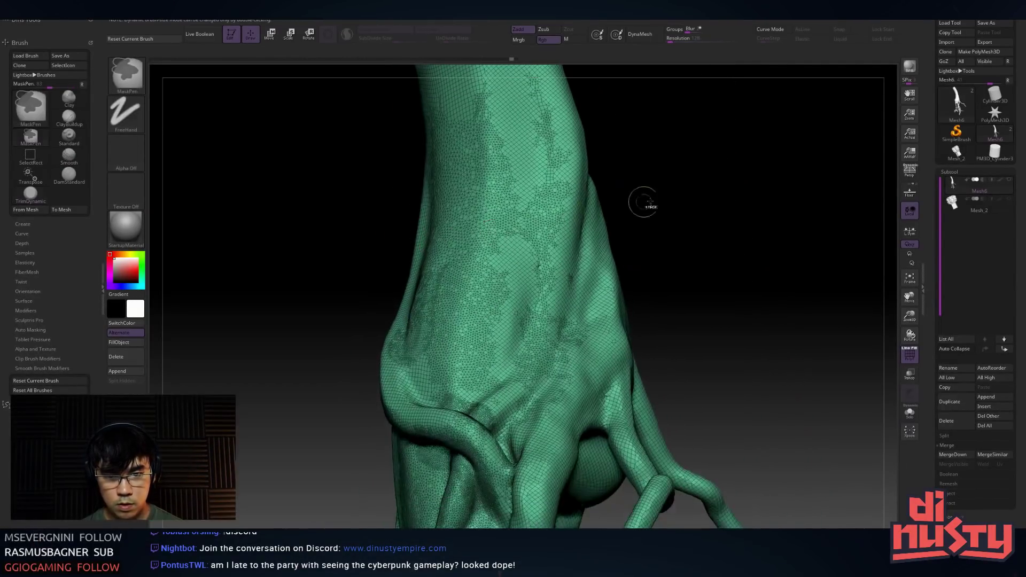
right_click_drag(585, 278, 507, 291)
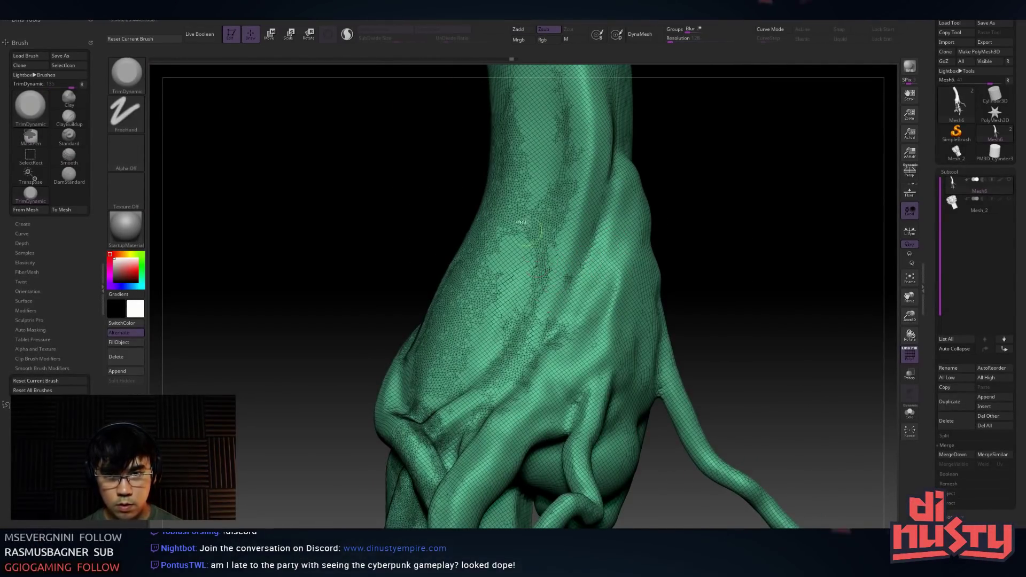
left_click(347, 34)
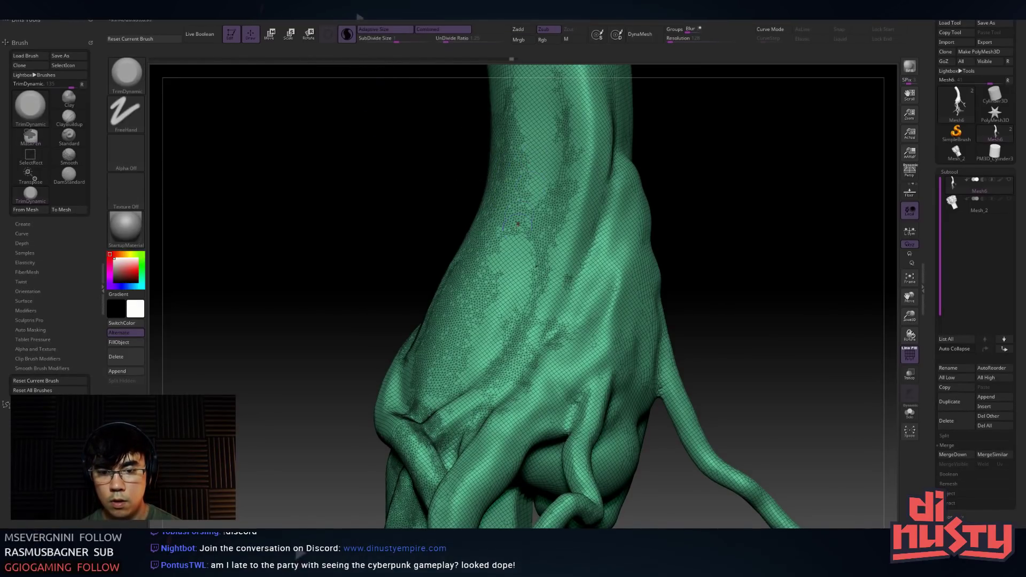
left_click_drag(535, 264, 537, 289)
mouse_move(537, 288)
right_mouse_down("ctrl")
mouse_move(550, 302)
mouse_move(527, 369)
right_mouse_up("ctrl")
mouse_move(524, 302)
left_mouse_down("shift")
mouse_move(526, 385)
mouse_move(499, 251)
mouse_move(580, 246)
left_mouse_up("shift")
Smooth the trunk's lower front around the repaired hole and hide the wireframe
mouse_move(535, 428)
right_mouse_down("ctrl")
mouse_move(518, 358)
mouse_move(508, 433)
mouse_move(462, 348)
right_mouse_up("ctrl")
right_click(462, 348)
left_click_drag(556, 235, 529, 412, "shift")
right_click(564, 296)
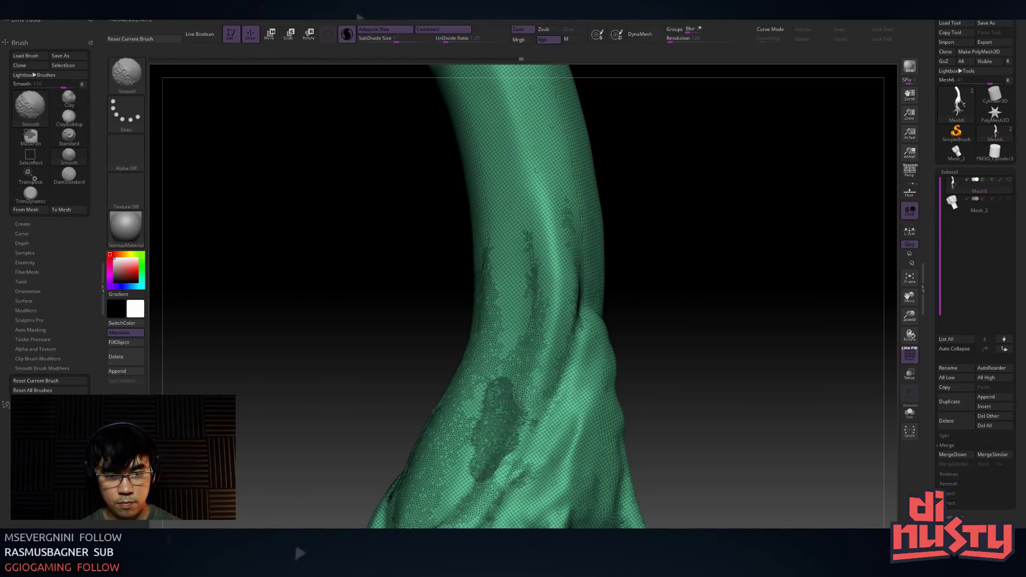
left_click_drag(535, 417, 529, 449, "shift")
right_click_drag(555, 299, 563, 282)
key("shift+f")
Smooth the lower trunk surface down toward the root junctions
mouse_move(579, 331)
right_mouse_down()
mouse_move(630, 320)
mouse_move(645, 357)
right_mouse_up()
left_click_drag(577, 374, 526, 423, "shift")
left_click_drag(534, 387, 497, 424, "shift")
mouse_move(496, 423)
right_mouse_down()
mouse_move(471, 392)
mouse_move(554, 289)
mouse_move(443, 335)
mouse_move(502, 302)
right_mouse_up()
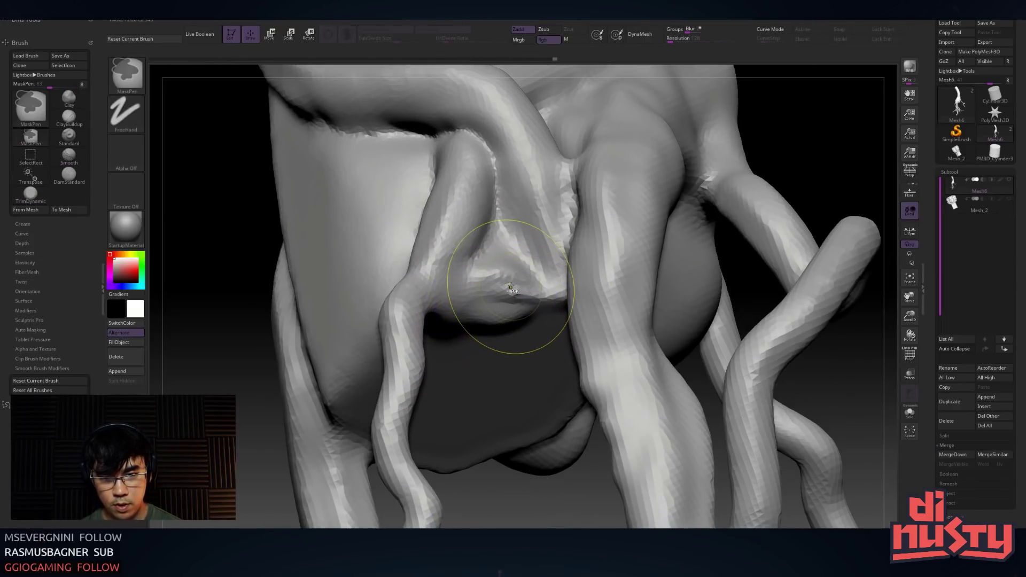
Fill the hollow between the hanging roots with the ClayBuildup brush and blend it into the block beneath
key("b")
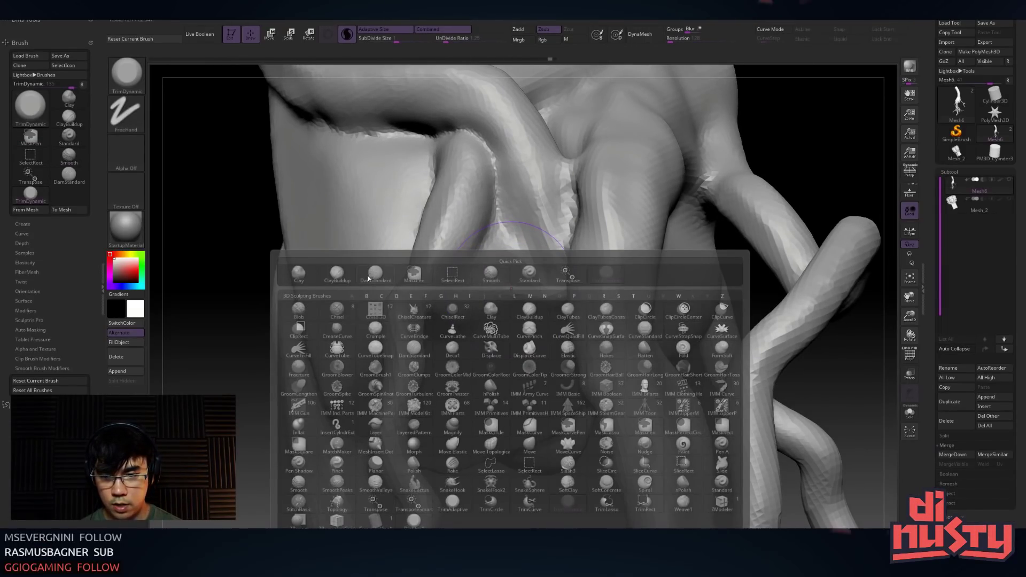
key("c")
key("b")
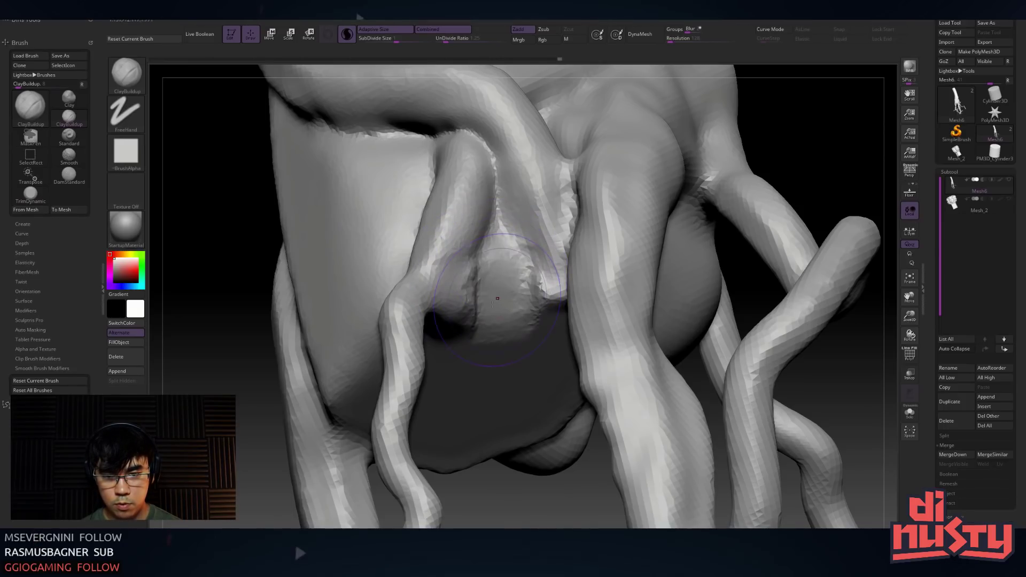
left_click_drag(519, 320, 516, 331)
key("space")
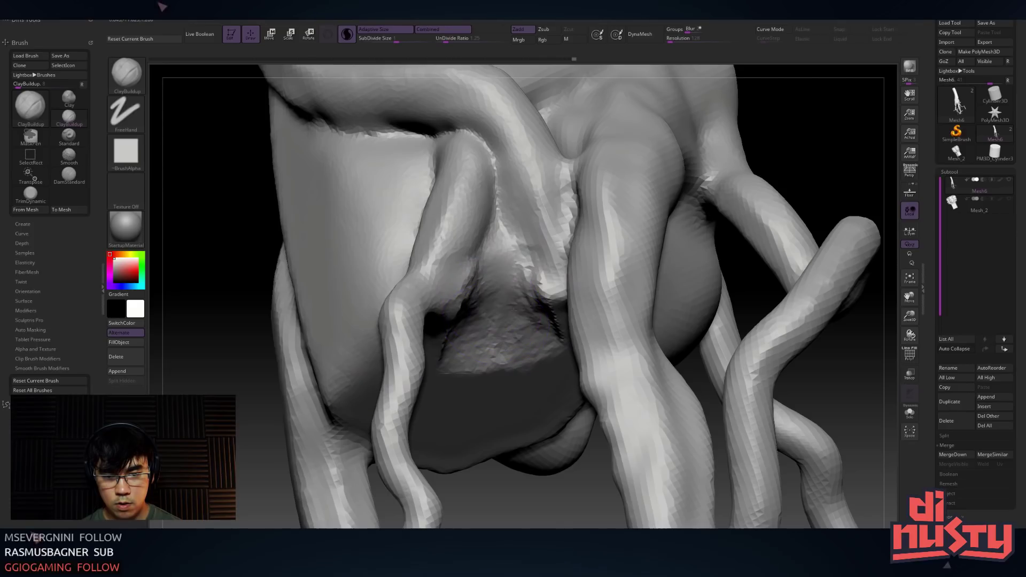
mouse_move(526, 303)
left_mouse_down()
mouse_move(550, 324)
mouse_move(508, 356)
left_mouse_up()
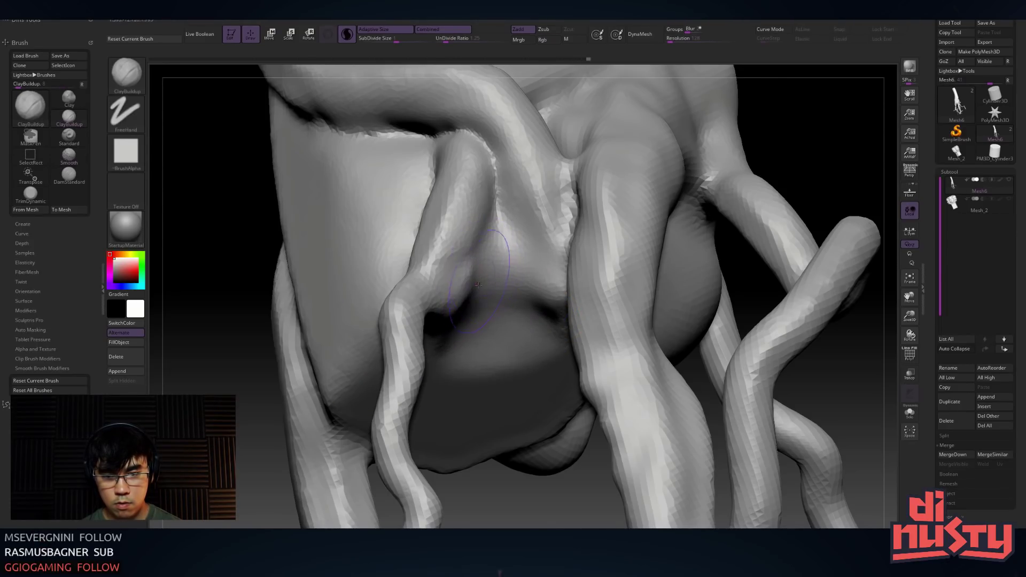
Build up and smooth the recess beside the thin root so it blends into the trunk's underside
right_click_drag(510, 315, 467, 271)
left_click_drag(445, 276, 459, 271, "shift")
mouse_move(449, 355)
right_mouse_down()
mouse_move(419, 320)
mouse_move(446, 298)
right_mouse_up()
mouse_move(447, 298)
left_mouse_down()
mouse_move(417, 328)
mouse_move(416, 389)
mouse_move(395, 369)
mouse_move(403, 408)
mouse_move(350, 342)
mouse_move(409, 344)
mouse_move(385, 382)
mouse_move(459, 341)
left_mouse_up()
mouse_move(445, 311)
right_mouse_down()
mouse_move(463, 297)
mouse_move(430, 333)
right_mouse_up()
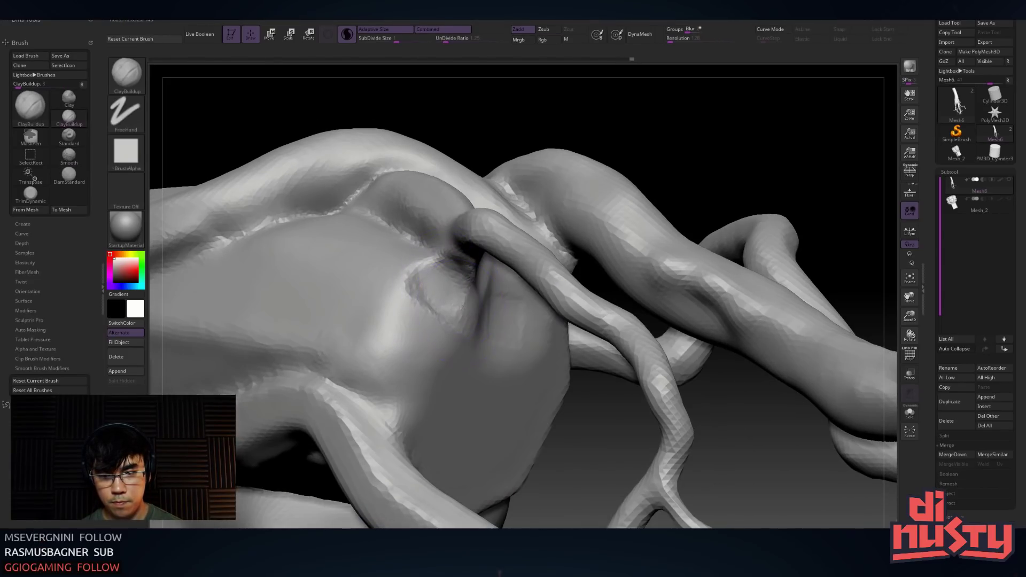
left_click_drag(426, 358, 387, 348, "shift")
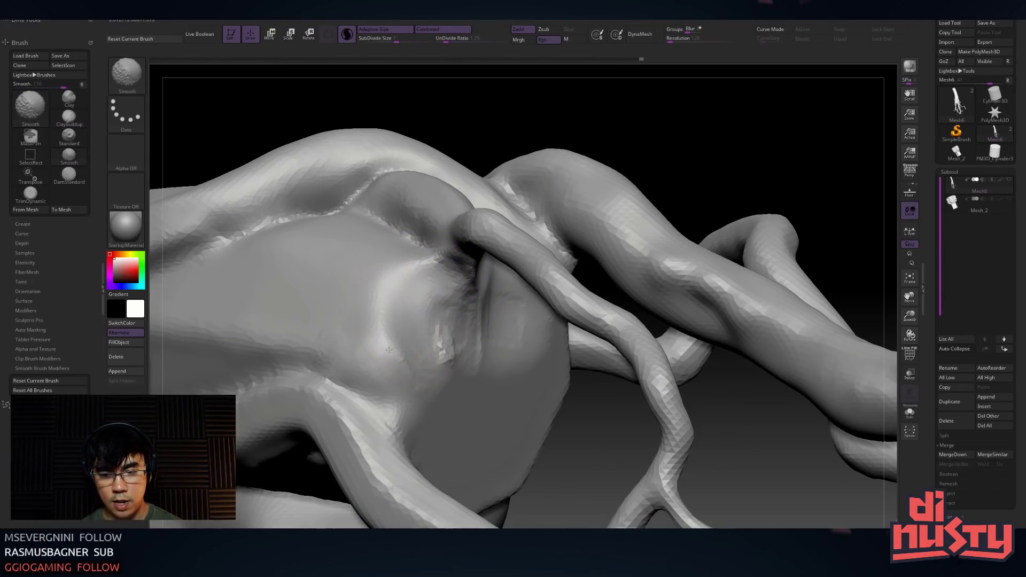
mouse_move(447, 278)
right_mouse_down()
mouse_move(471, 304)
mouse_move(527, 256)
mouse_move(484, 314)
right_mouse_up()
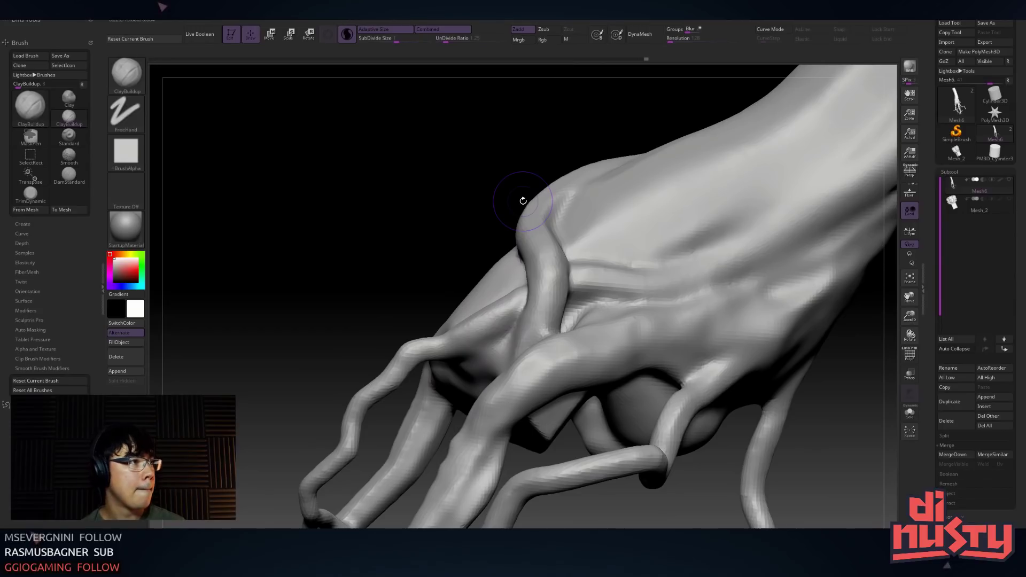
Smooth the creases between the long root ridges on the other side of the trunk
mouse_move(625, 268)
right_mouse_down()
mouse_move(579, 202)
mouse_move(603, 231)
mouse_move(545, 288)
mouse_move(522, 245)
mouse_move(442, 346)
right_mouse_up()
key("shift")
left_click_drag(442, 284, 442, 249, "shift")
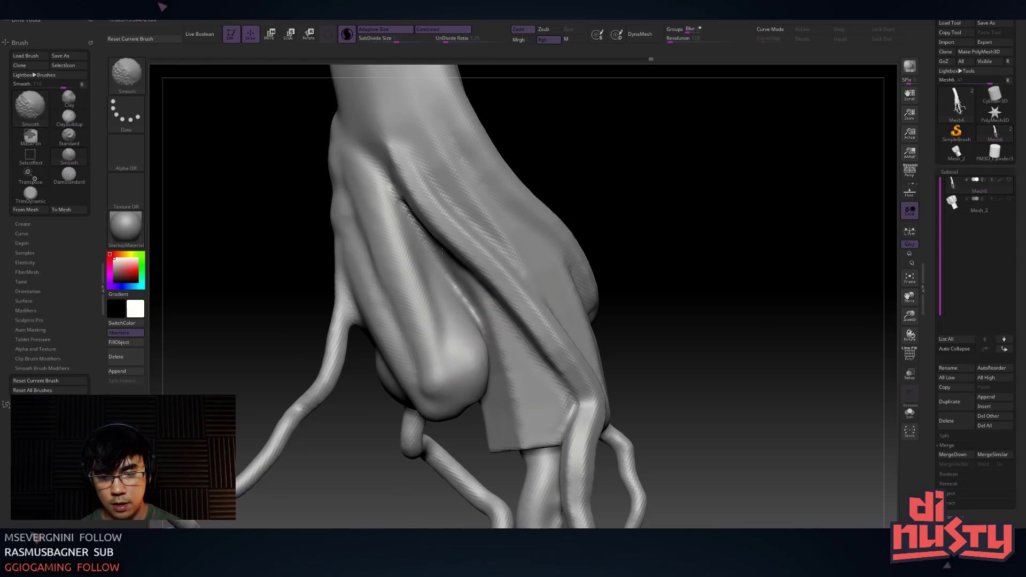
mouse_move(461, 298)
right_mouse_down()
mouse_move(427, 328)
mouse_move(471, 300)
mouse_move(507, 241)
mouse_move(540, 353)
mouse_move(526, 361)
mouse_move(518, 312)
mouse_move(539, 234)
mouse_move(501, 282)
right_mouse_up()
key("shift")
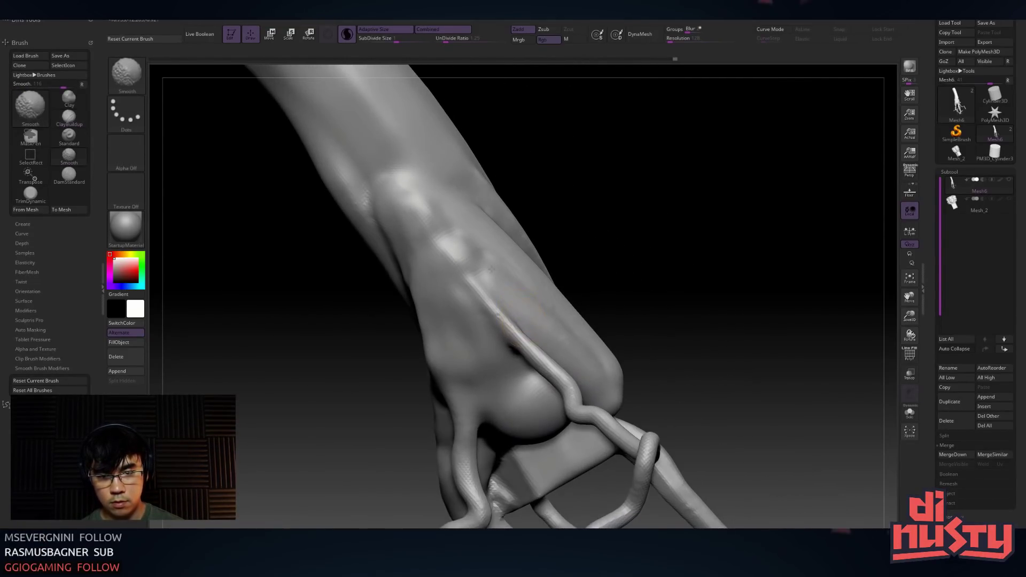
Thicken the thin root ridge where it emerges from the trunk with the Inflat brush
key("b")
key("b")
key("i")
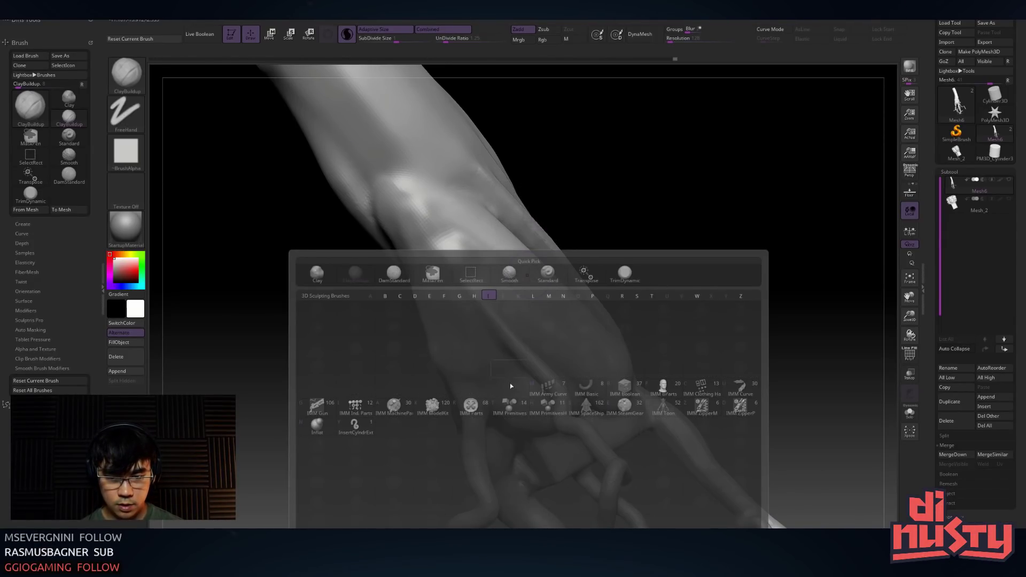
left_click(318, 425)
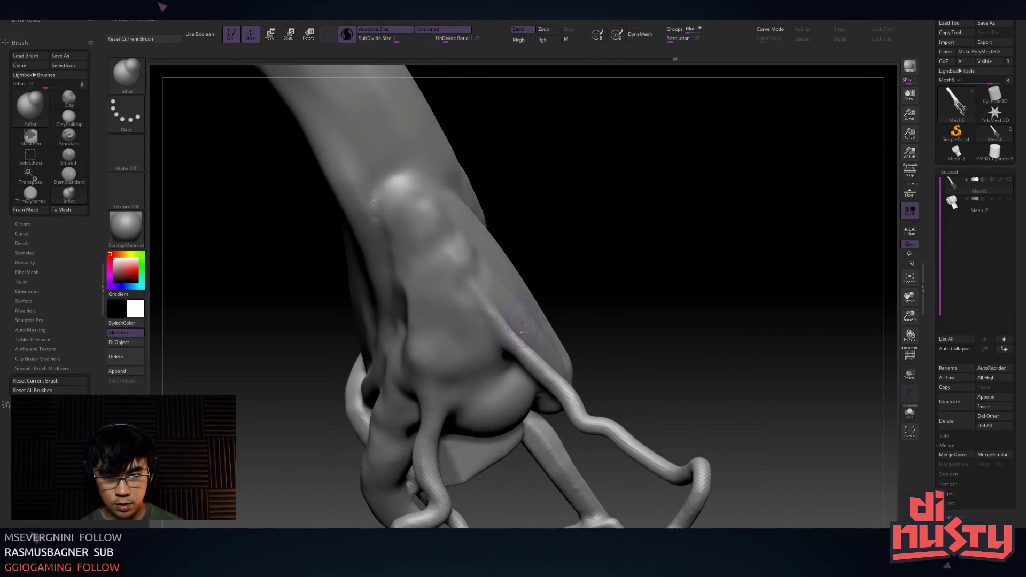
right_click_drag(514, 345, 454, 329)
left_click_drag(460, 257, 495, 300)
mouse_move(625, 283)
right_mouse_down()
mouse_move(508, 269)
mouse_move(488, 280)
mouse_move(515, 327)
mouse_move(506, 291)
mouse_move(556, 259)
right_mouse_up()
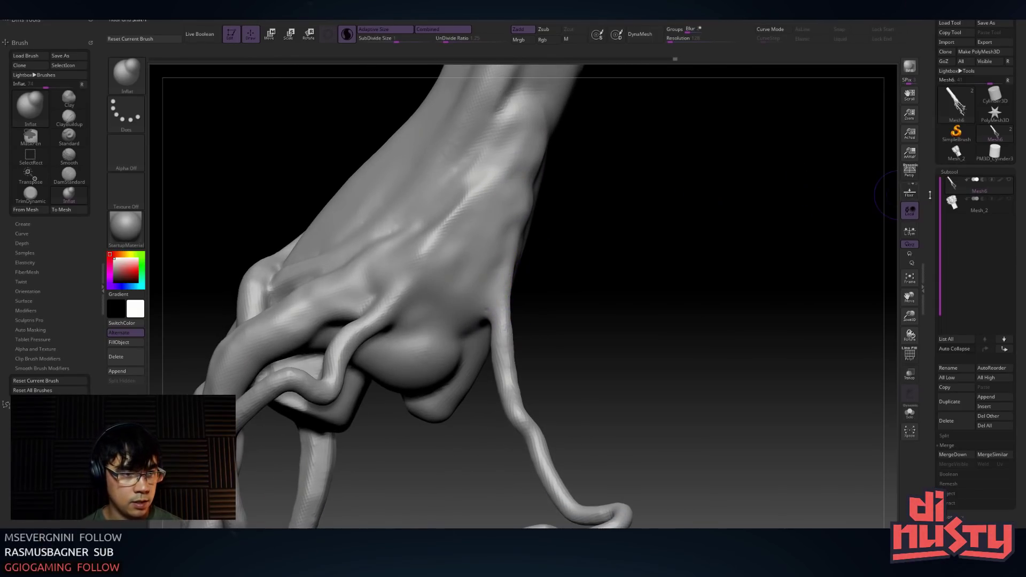
Show the carved statue subtool and inflate the thin root where it leaves the trunk above the pedestal
left_click(1008, 199)
mouse_move(715, 259)
right_mouse_down()
mouse_move(579, 293)
mouse_move(513, 338)
right_mouse_up()
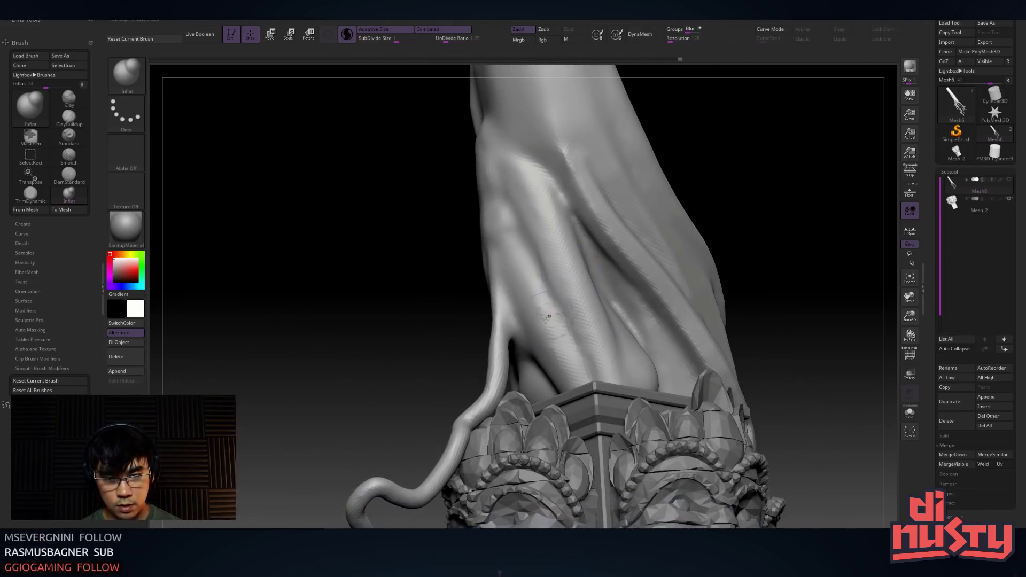
key("space")
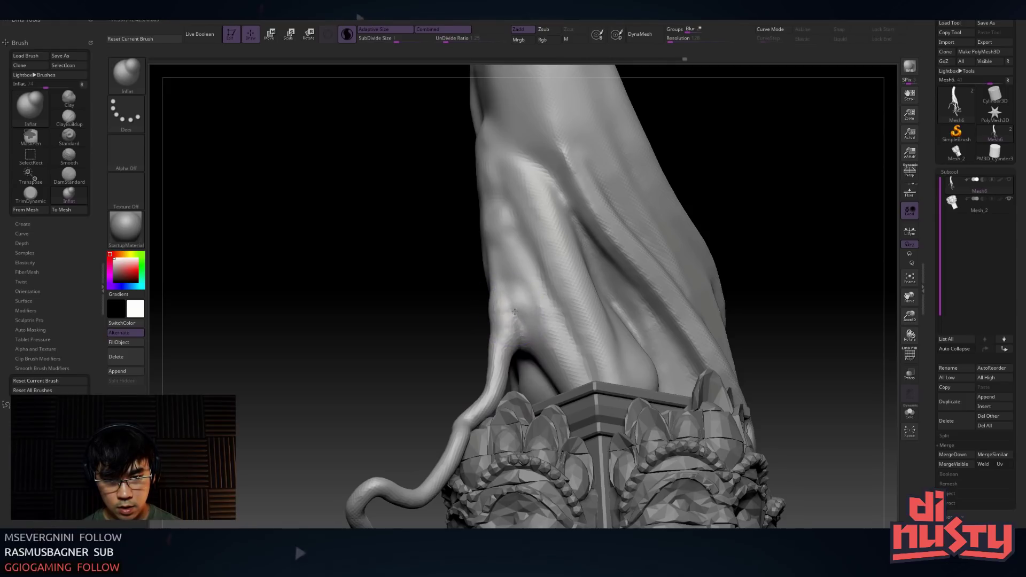
right_click_drag(515, 312, 514, 356)
key("space")
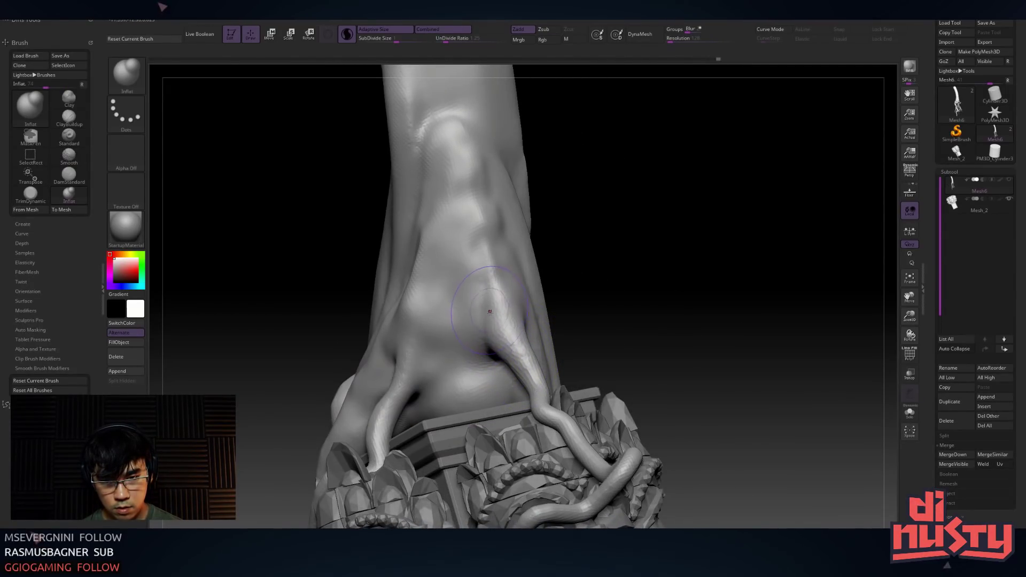
left_click_drag(497, 348, 524, 382)
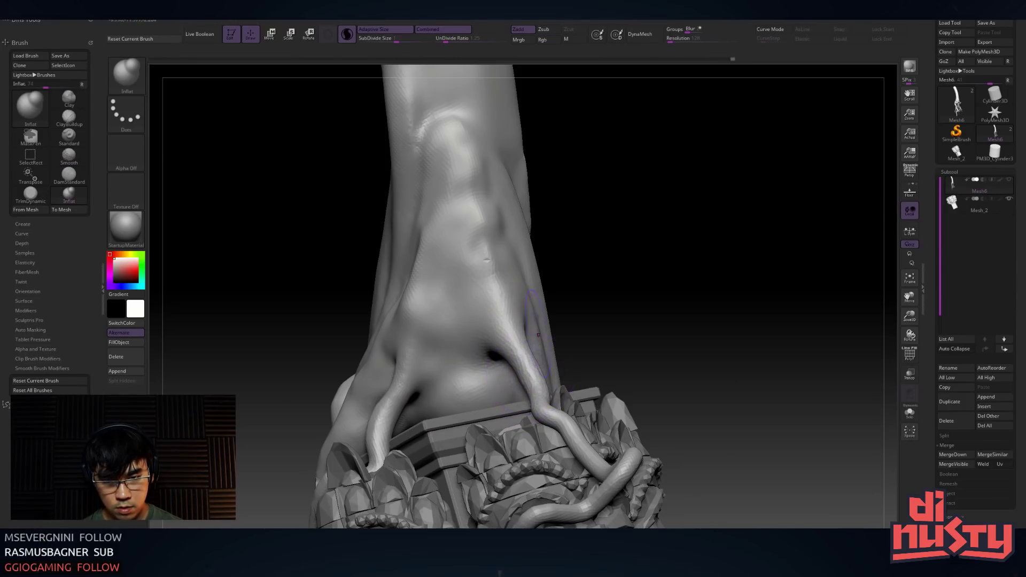
right_click_drag(537, 335, 501, 395)
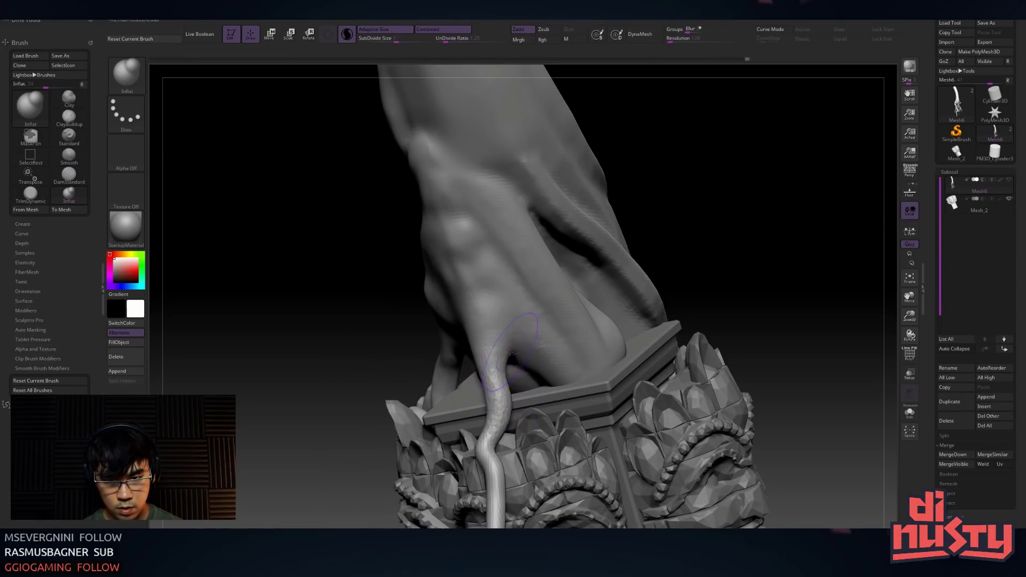
right_click_drag(512, 353, 498, 200)
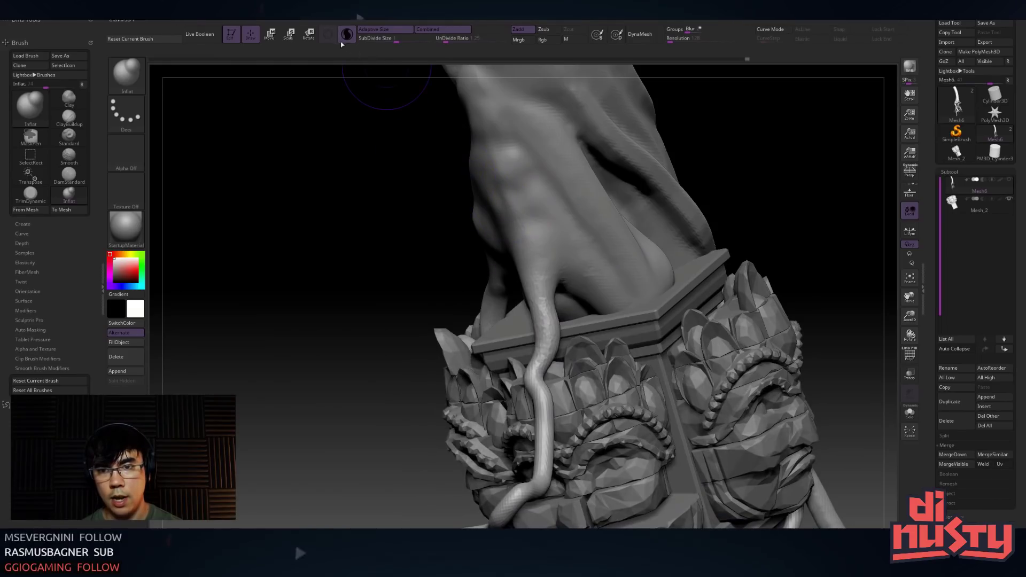
Try to smooth the thin root hanging beside the carved faces
mouse_move(425, 102)
right_mouse_down()
mouse_move(541, 185)
mouse_move(570, 309)
mouse_move(603, 342)
mouse_move(598, 362)
mouse_move(599, 337)
mouse_move(569, 333)
mouse_move(579, 353)
right_mouse_up()
left_click_drag(578, 353, 581, 345, "shift")
right_click_drag(582, 336, 648, 341)
key("ctrl+z")
left_click_drag(648, 340, 649, 337, "shift")
mouse_move(649, 336)
right_mouse_down()
mouse_move(668, 284)
mouse_move(638, 295)
mouse_move(652, 330)
right_mouse_up()
key("ctrl+z")
left_click_drag(646, 331, 648, 341, "shift")
mouse_move(673, 324)
right_mouse_down()
mouse_move(690, 315)
mouse_move(647, 323)
right_mouse_up()
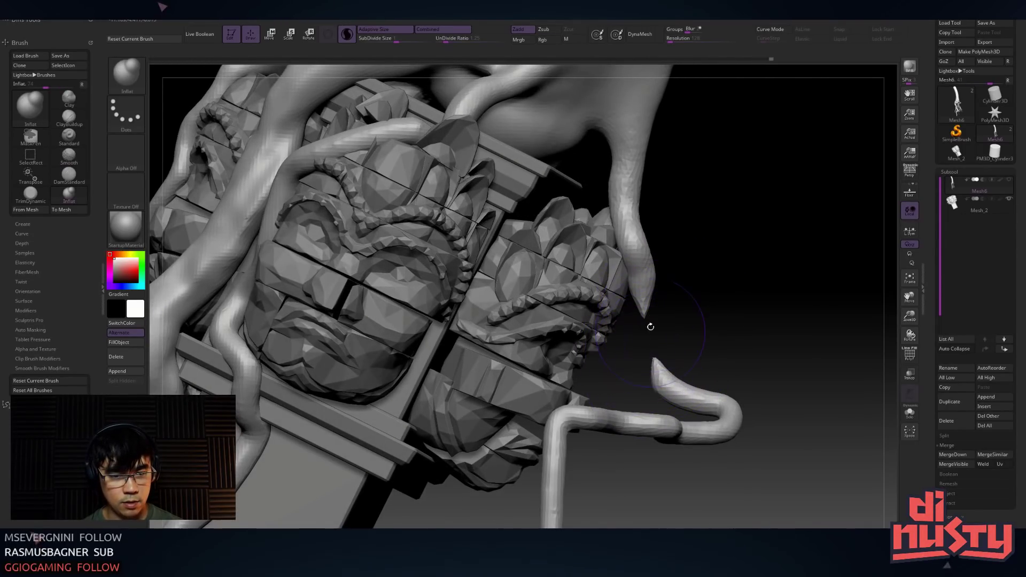
Undo the smoothing strokes on the thin root beside the carved faces
key("ctrl+z")
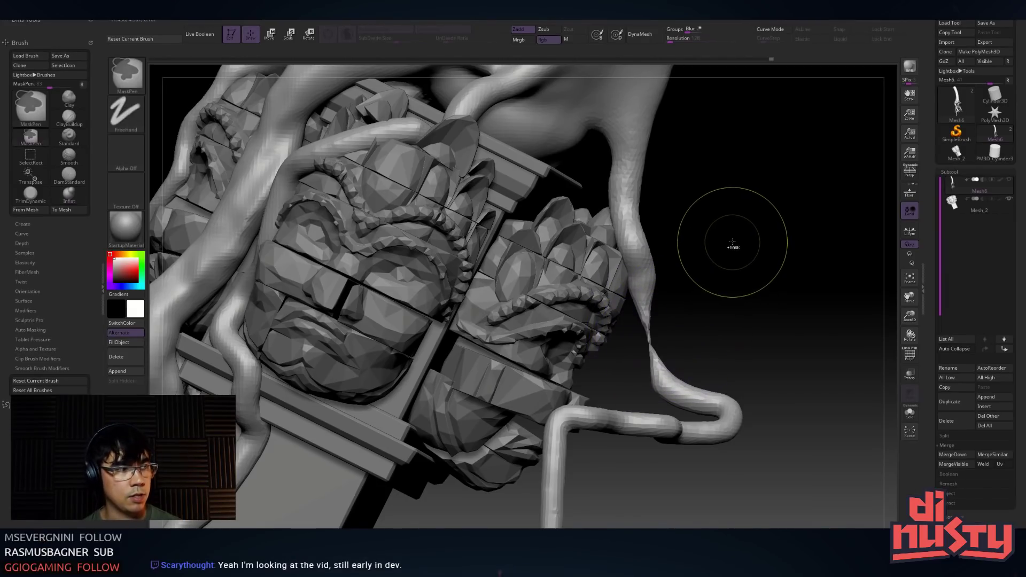
right_click_drag(674, 258, 633, 229)
key("ctrl")
key("ctrl+z")
key("shift")
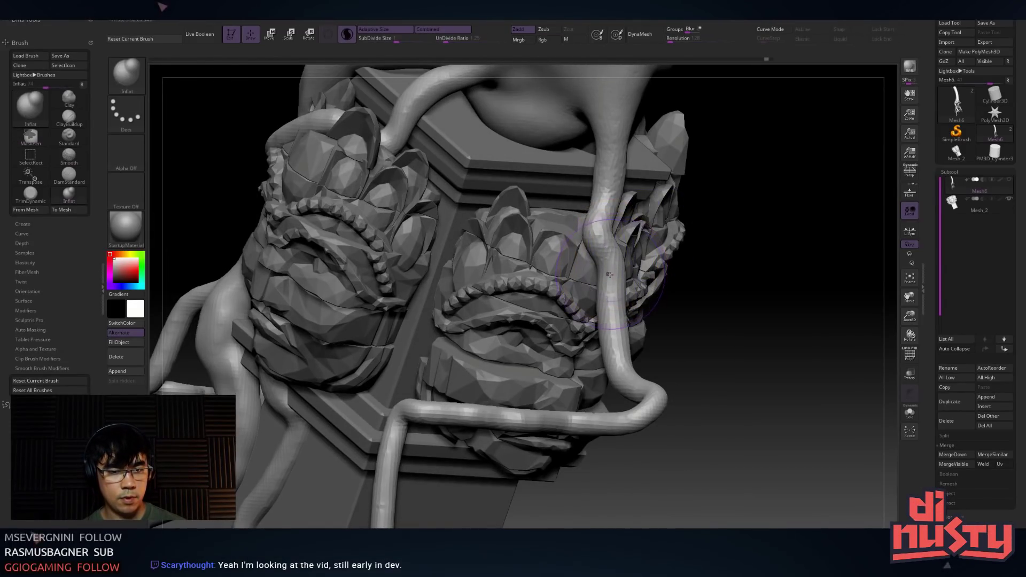
Inflate and smooth the thin root beside the carved faces, from the trunk's underside down to its lower bend
left_click_drag(604, 189, 585, 117)
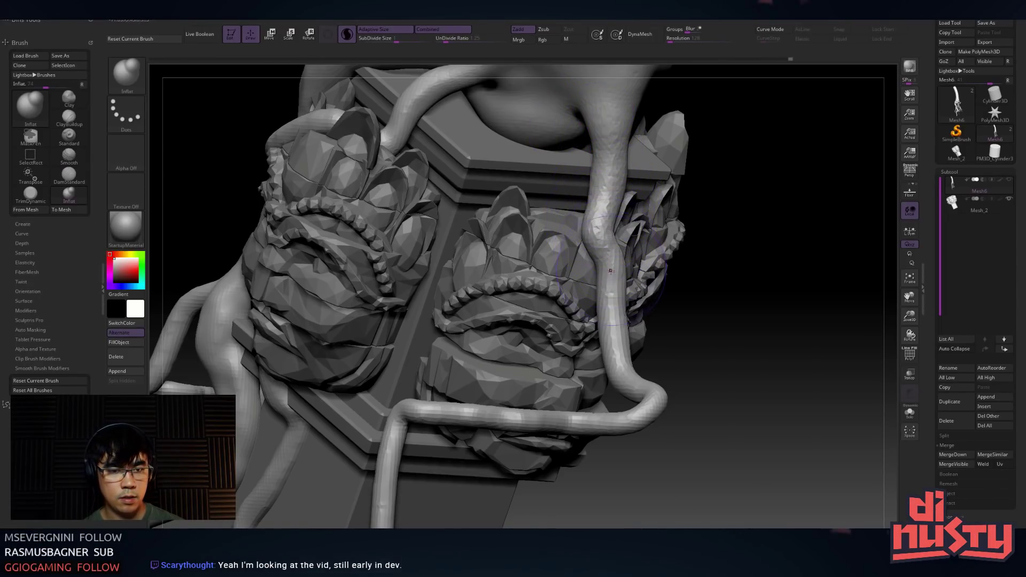
left_click_drag(606, 326, 615, 350, "shift")
left_click_drag(607, 305, 635, 381, "shift")
right_click_drag(636, 374, 649, 438)
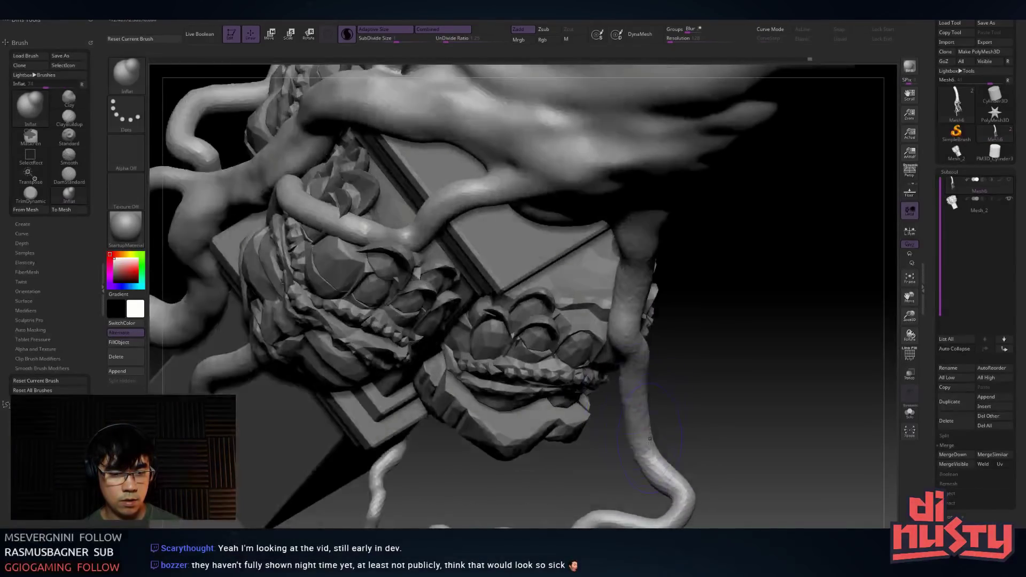
right_click_drag(643, 337, 629, 277)
left_click_drag(652, 419, 656, 422)
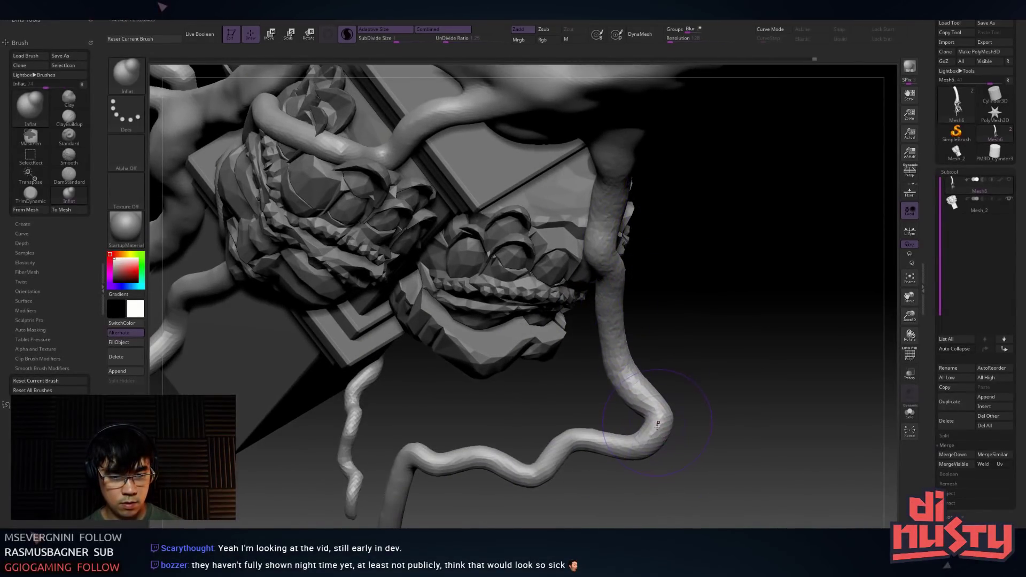
right_click_drag(605, 458, 643, 358)
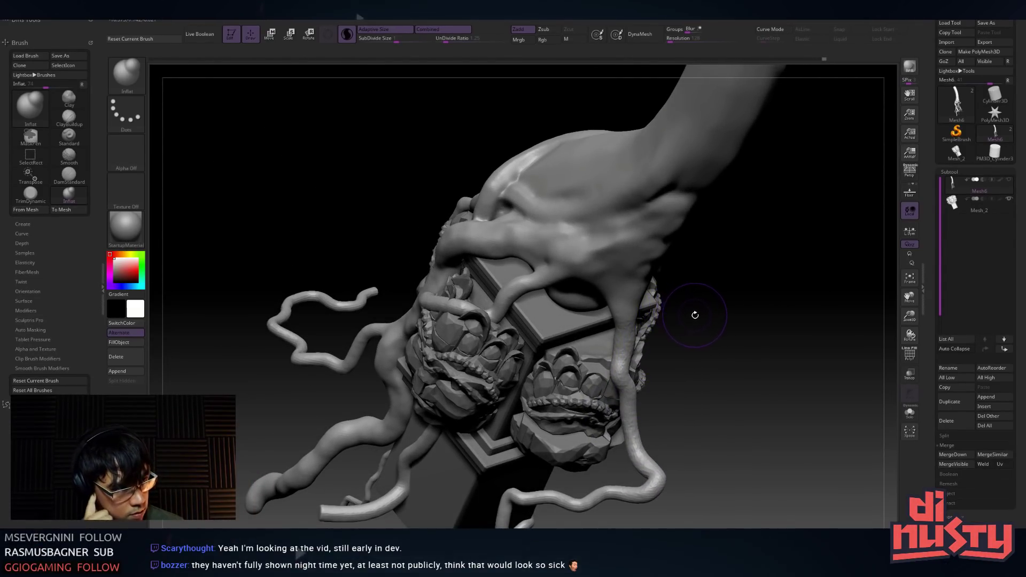
mouse_move(581, 254)
right_mouse_down()
mouse_move(572, 243)
mouse_move(585, 229)
right_mouse_up()
left_click_drag(601, 293, 548, 306, "shift")
mouse_move(548, 307)
right_mouse_down()
mouse_move(579, 280)
mouse_move(524, 246)
mouse_move(548, 268)
mouse_move(592, 220)
right_mouse_up()
Switch to Modo, bring up the TreeBlockout scene and select its tree mesh, Tree_LOD0
key("alt+Tab")
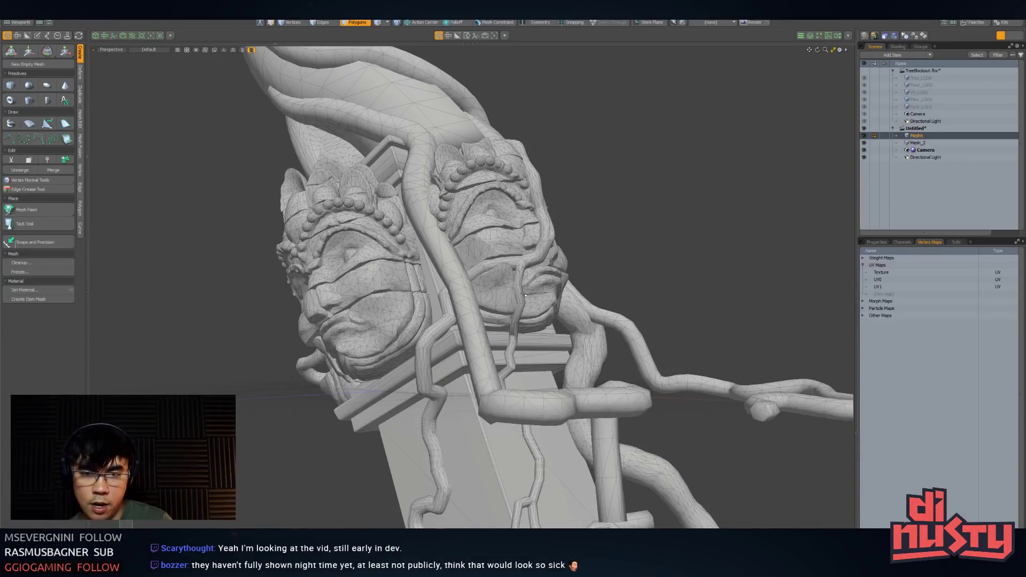
left_click(950, 94)
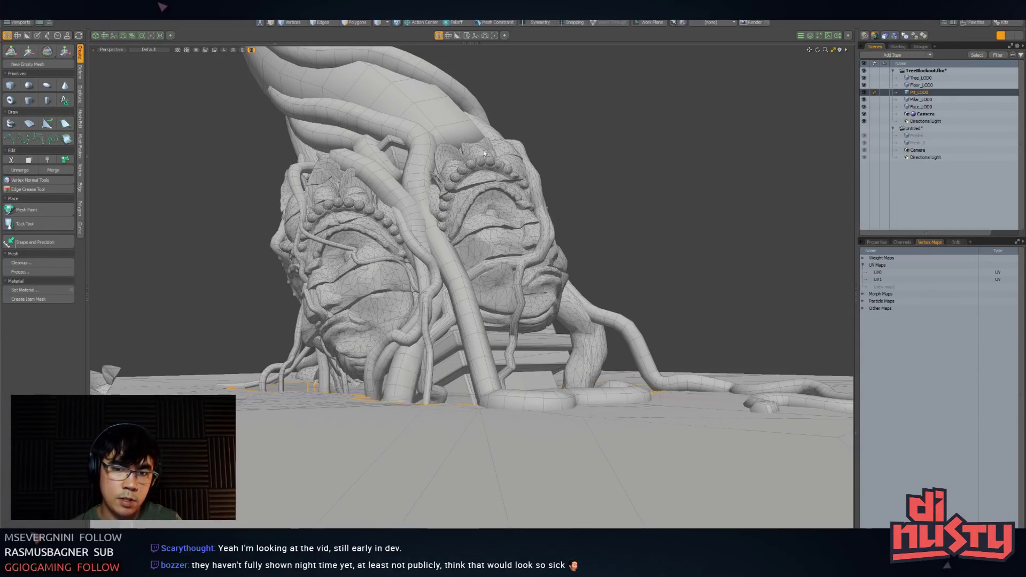
left_click(459, 296)
left_click_drag(459, 296, 557, 280, "alt")
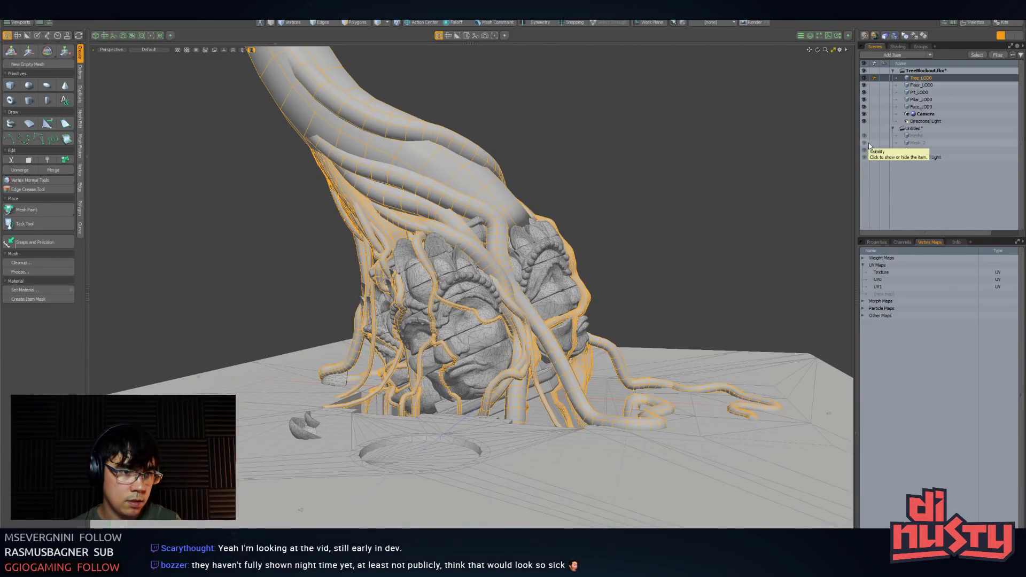
Select the connected polygons of the trunk and the thick roots in Tree_LOD0 and hide them
key("3")
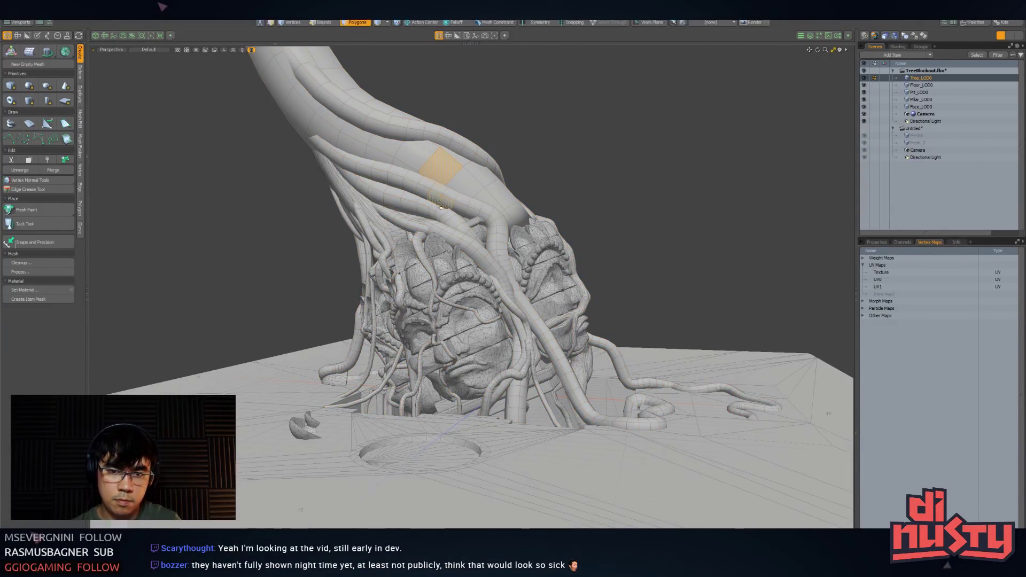
left_click(439, 205, "shift")
left_click_drag(439, 205, 489, 245, "alt")
double_click(452, 202)
left_click_drag(453, 201, 516, 300, "alt")
double_click(419, 291, "shift")
left_click_drag(466, 267, 505, 291, "alt")
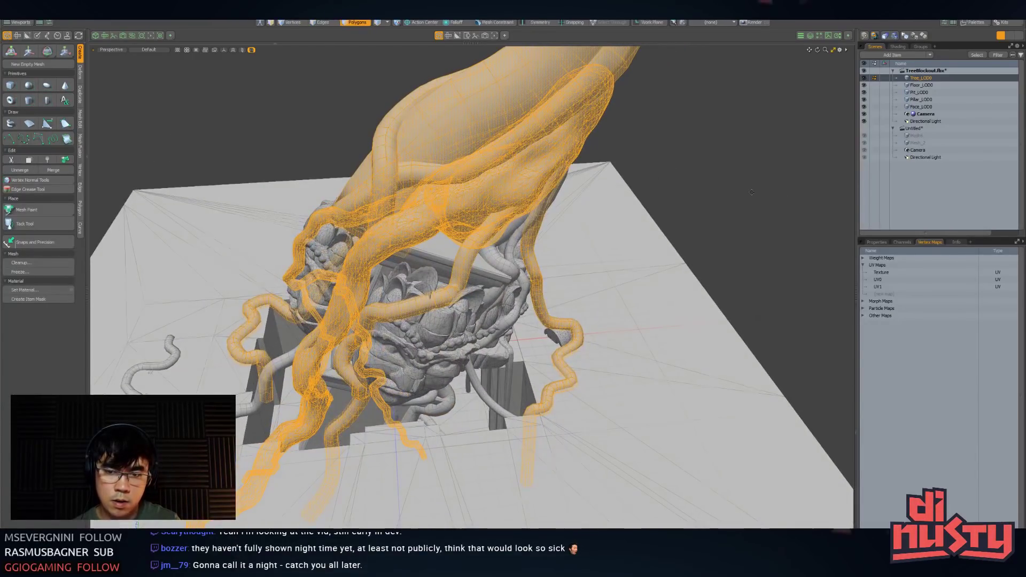
key("h")
left_click_drag(748, 193, 827, 168, "alt")
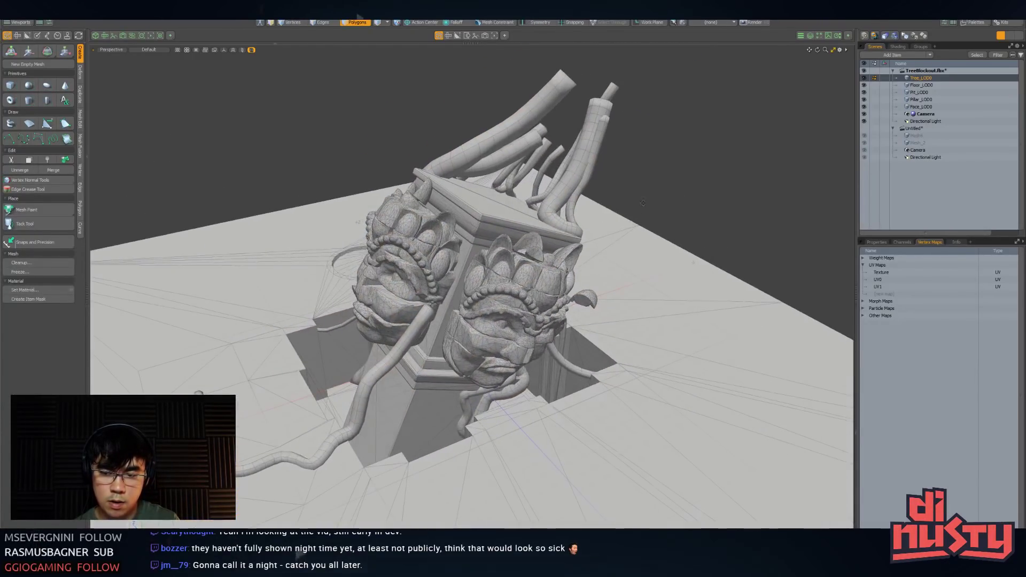
Compare the Untitled scene's tree and statue meshes with the roots left visible in the TreeBlockout scene
left_click(931, 136)
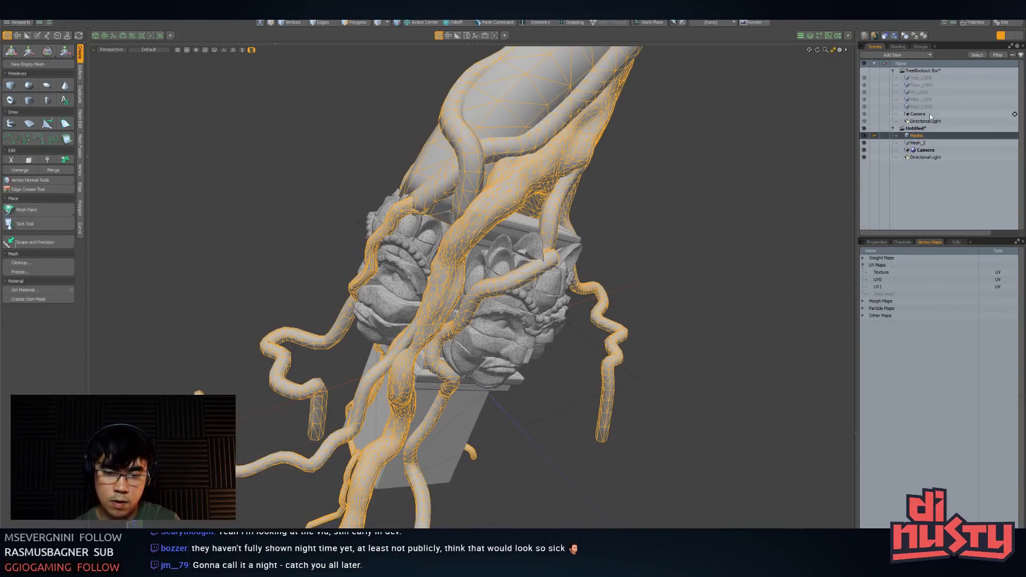
left_click(928, 107)
left_click(928, 150)
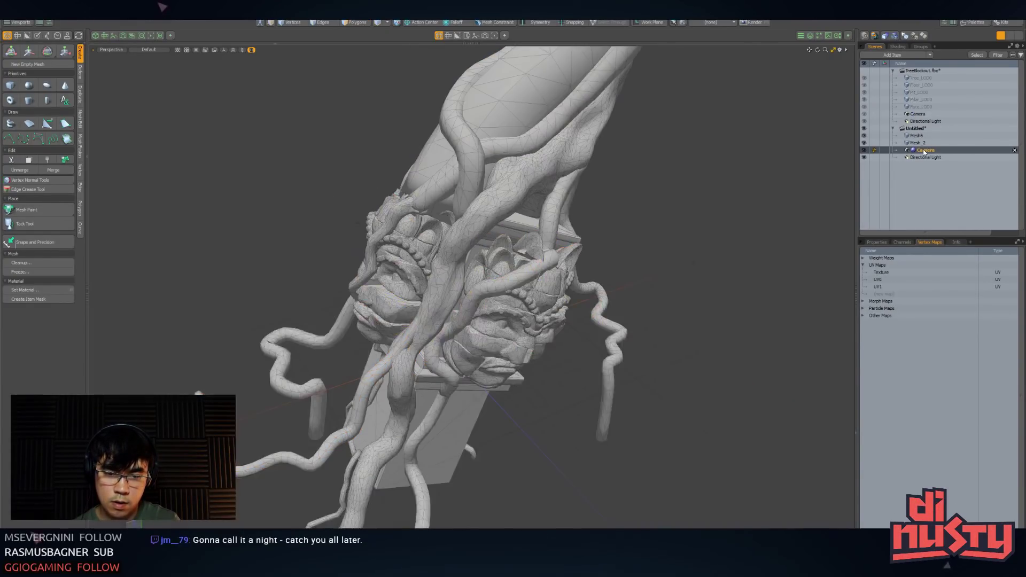
left_click_drag(693, 179, 739, 149, "alt")
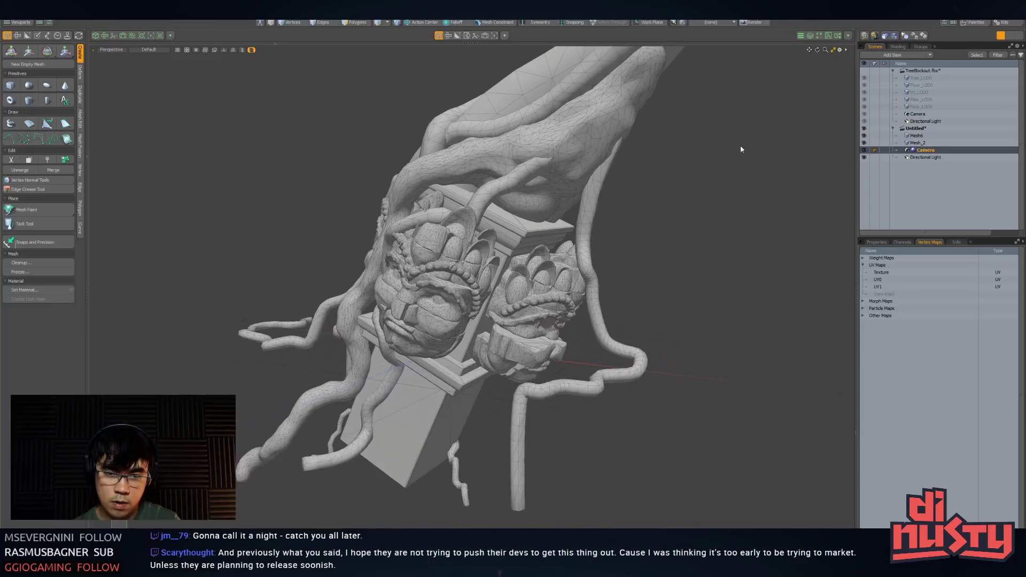
left_click(912, 105)
left_click_drag(566, 235, 586, 229, "alt")
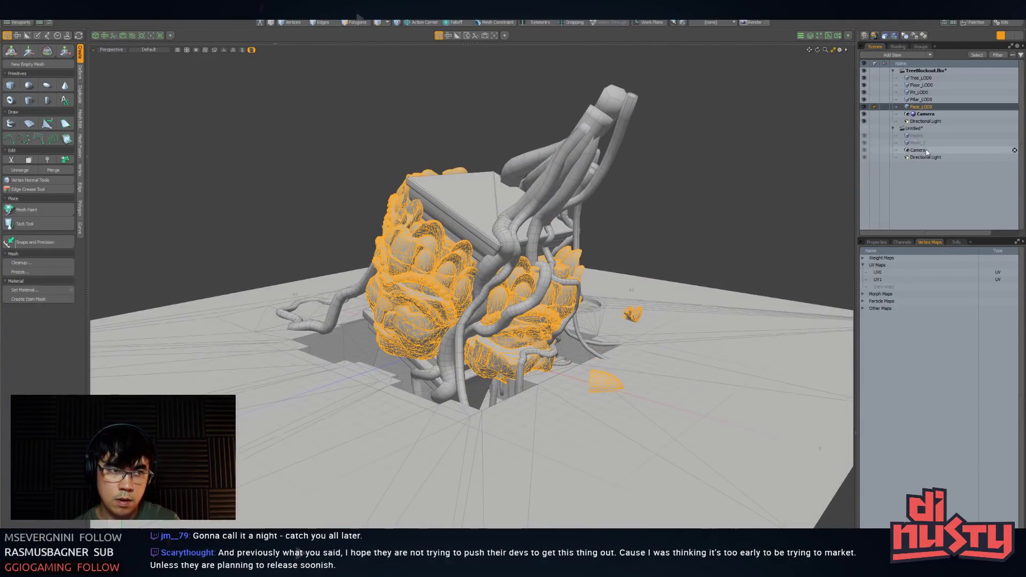
left_click(916, 135)
left_click(917, 92)
left_click_drag(792, 115, 732, 121, "alt")
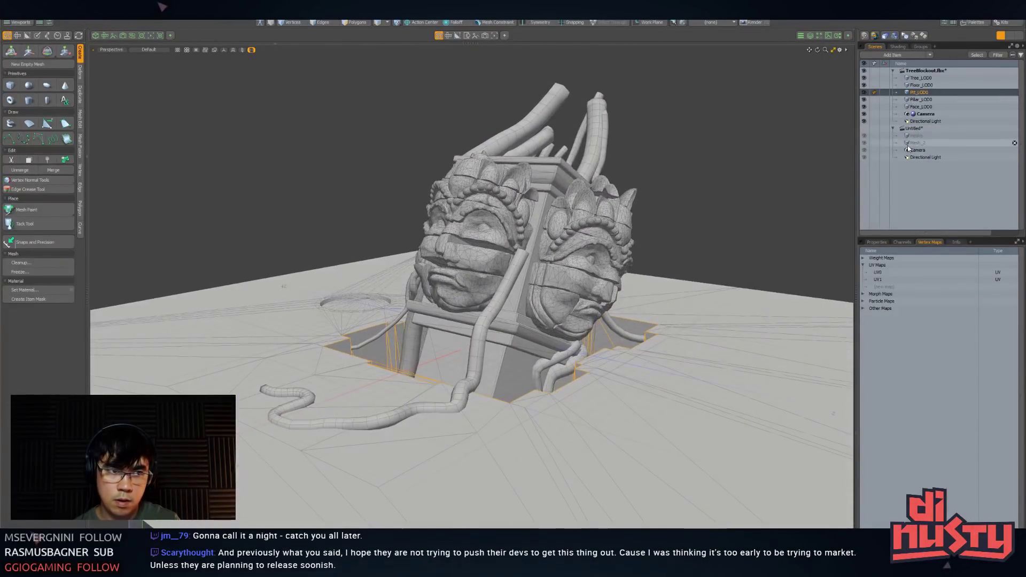
Check the remaining Tree_LOD0 roots against the Untitled scene's tree from the other sides of the statue
left_click(907, 143)
left_click(922, 85)
left_click(480, 313)
key("3")
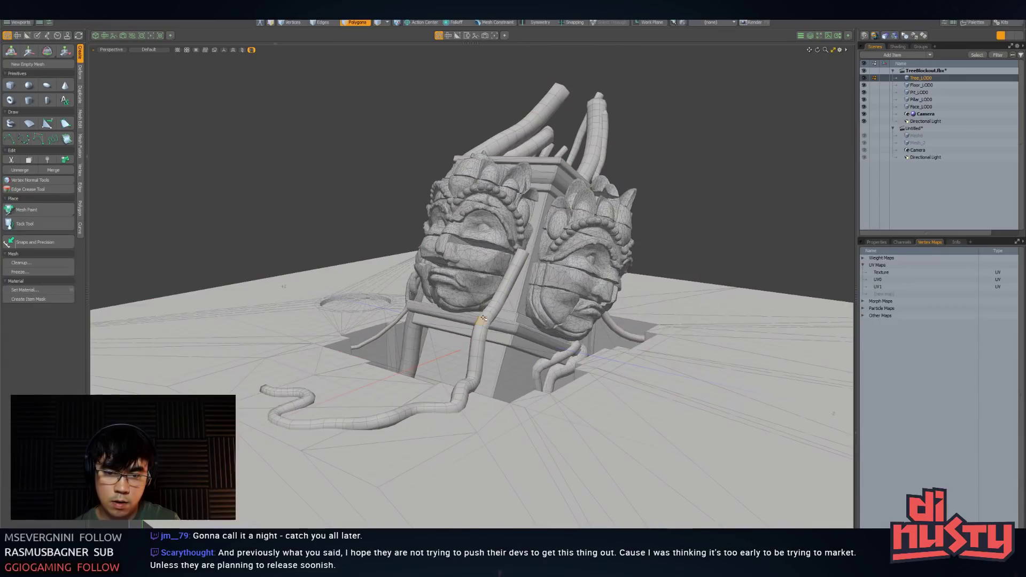
left_click_drag(483, 318, 694, 266, "alt")
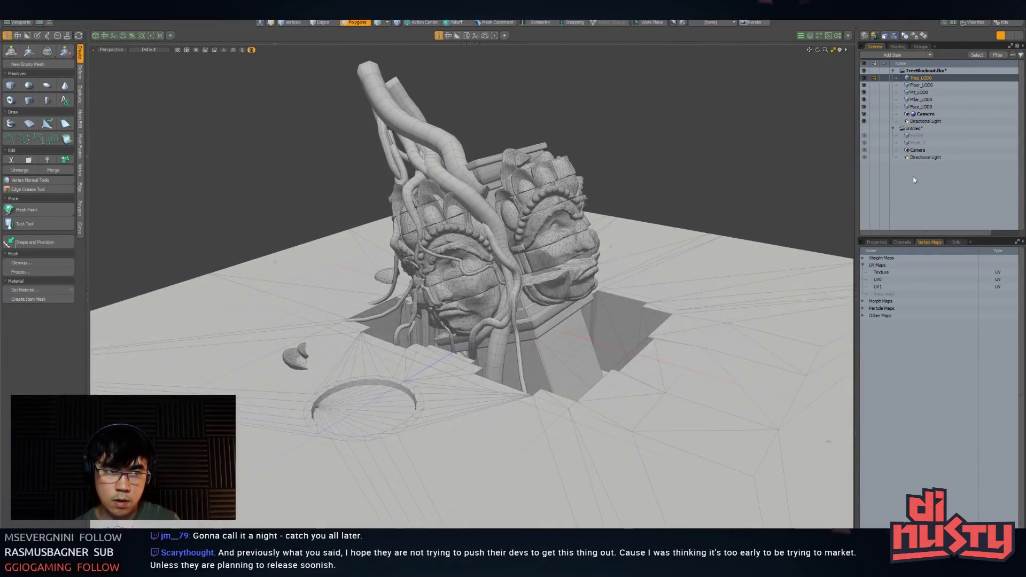
left_click(927, 140)
left_click(933, 93)
left_click(931, 156)
left_click(942, 99)
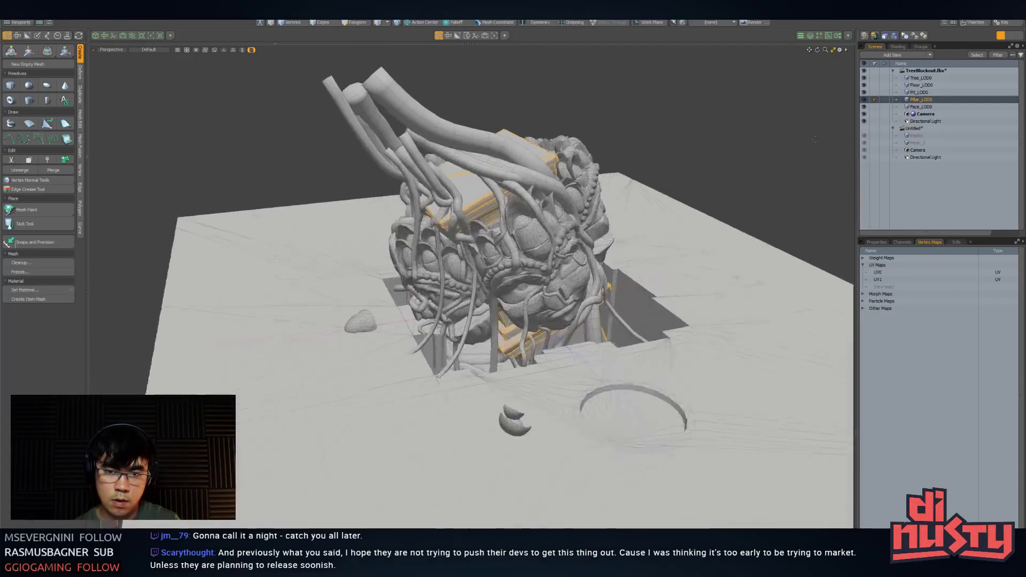
left_click(936, 138)
left_click(934, 93)
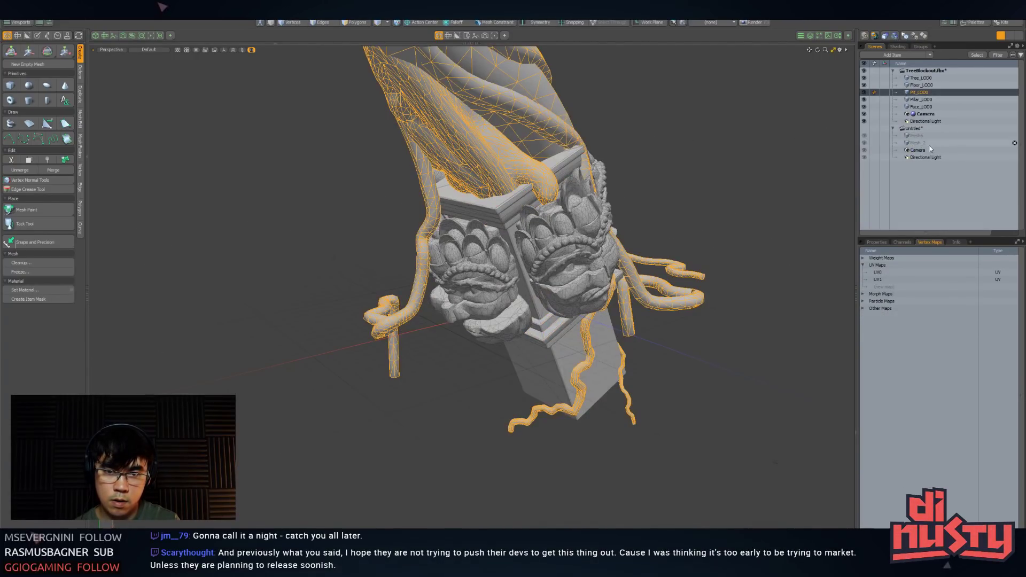
Select all the remaining visible root polygons of Tree_LOD0
left_click_drag(745, 157, 604, 163, "alt")
left_click(458, 150)
key("3")
key("a")
mouse_move(442, 134)
right_mouse_down()
mouse_move(436, 245)
mouse_move(646, 149)
right_mouse_up()
scroll(617, 150, "down", 3)
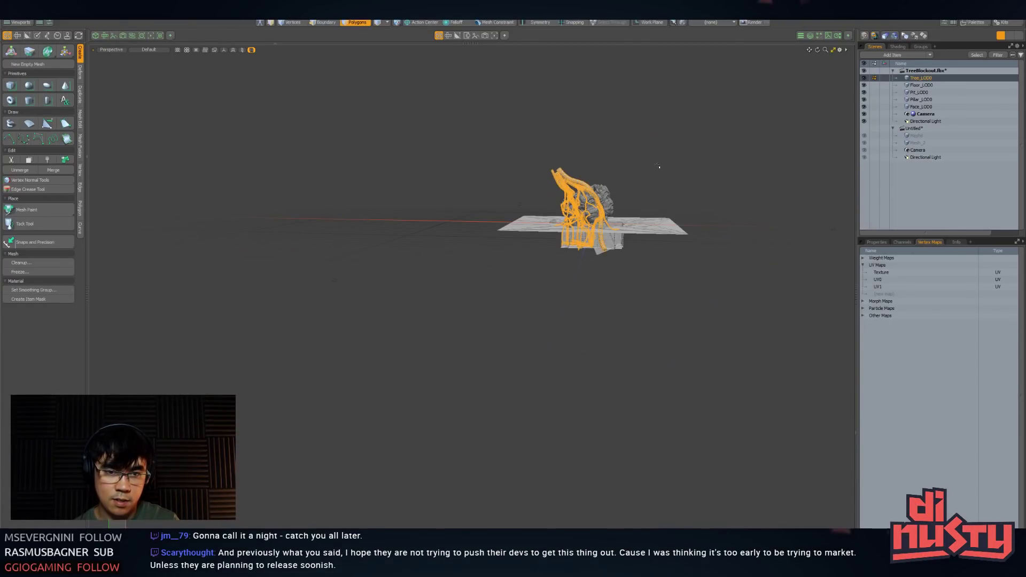
Copy the selected thin roots into the Mesh_2 statue mesh of the Untitled scene
left_click(926, 144)
scroll(695, 187, "up", 3)
left_click_drag(705, 203, 699, 207, "alt")
key("5")
left_click(688, 203)
left_click(921, 143)
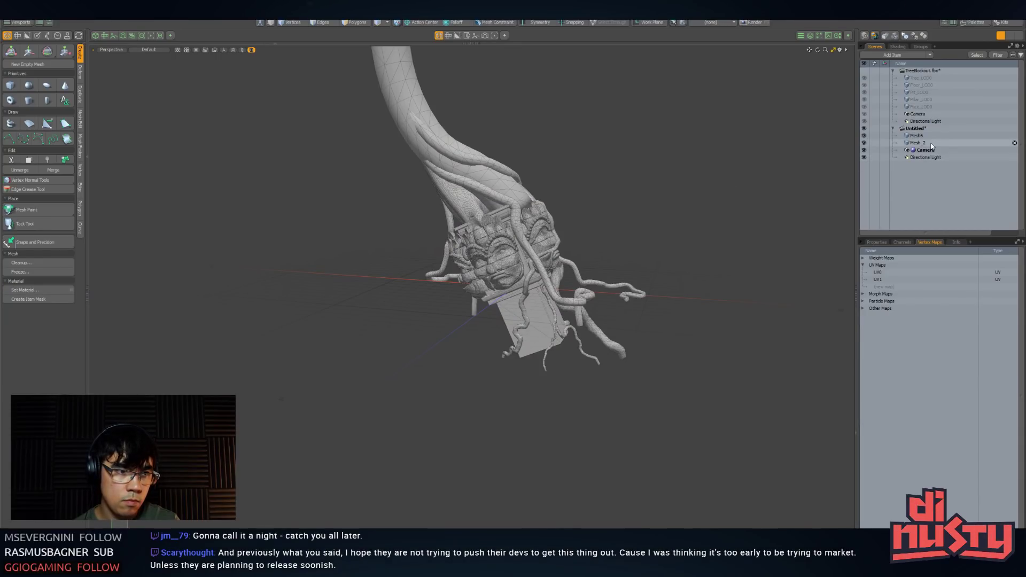
scroll(729, 205, "up", 2)
key("3")
left_click_drag(740, 210, 604, 234, "alt")
key("3")
key("5")
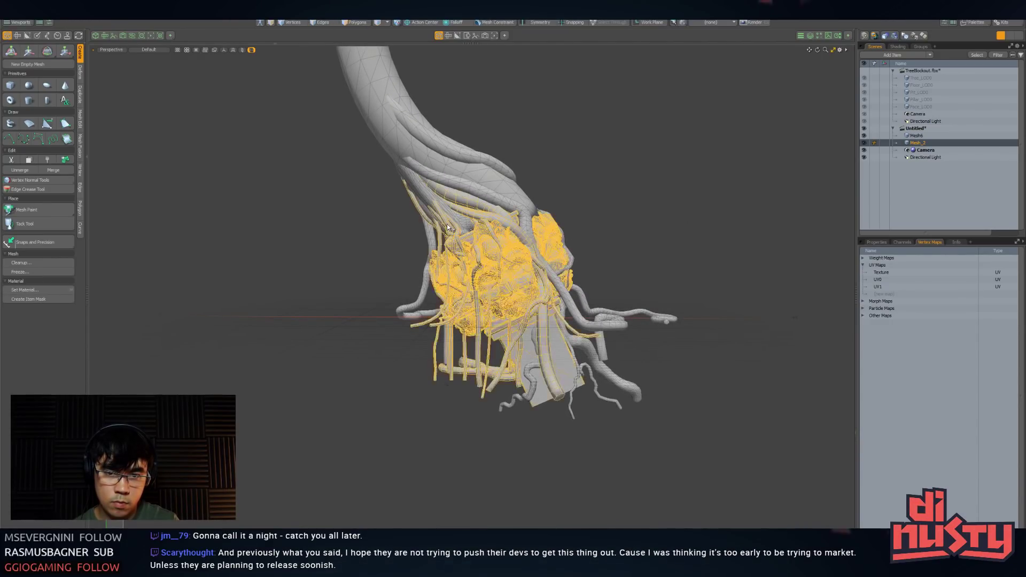
left_click_drag(449, 224, 671, 223, "alt")
Switch back to ZBrush and save the project as treesculpt
key("alt+Tab")
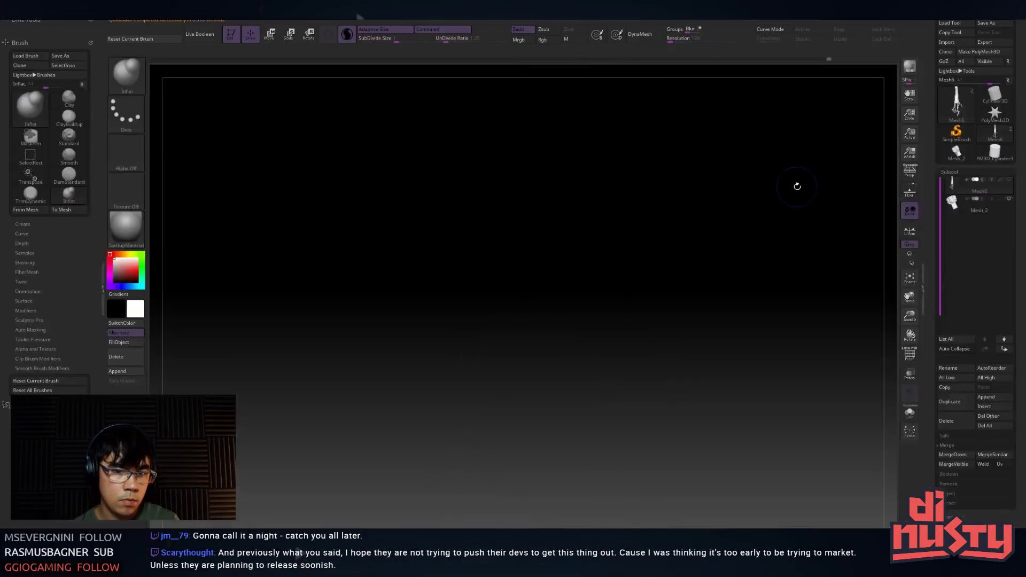
left_click_drag(757, 191, 709, 199)
mouse_move(953, 184)
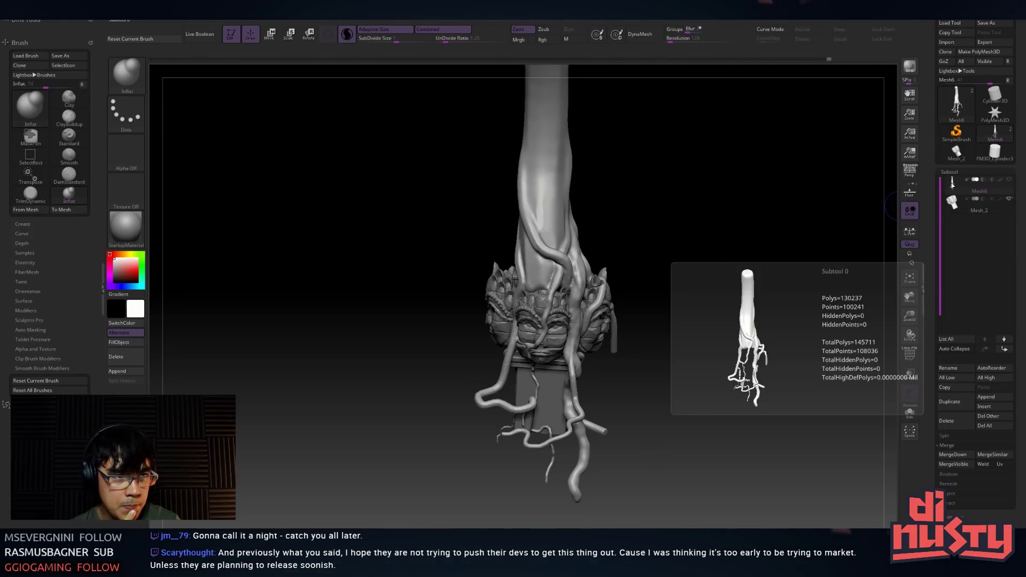
left_click_drag(610, 218, 650, 236)
key("ctrl+s")
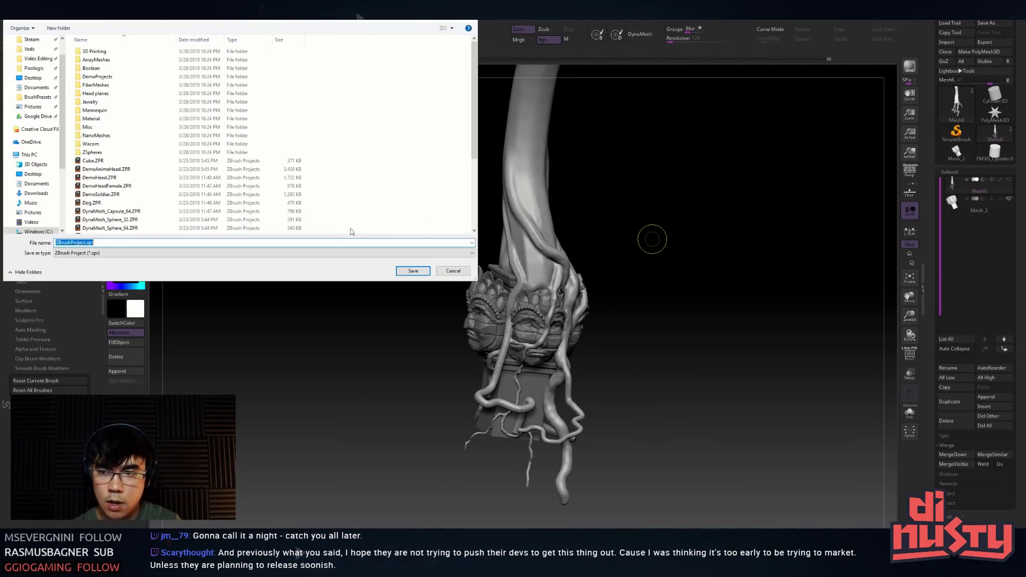
type("treesculpt")
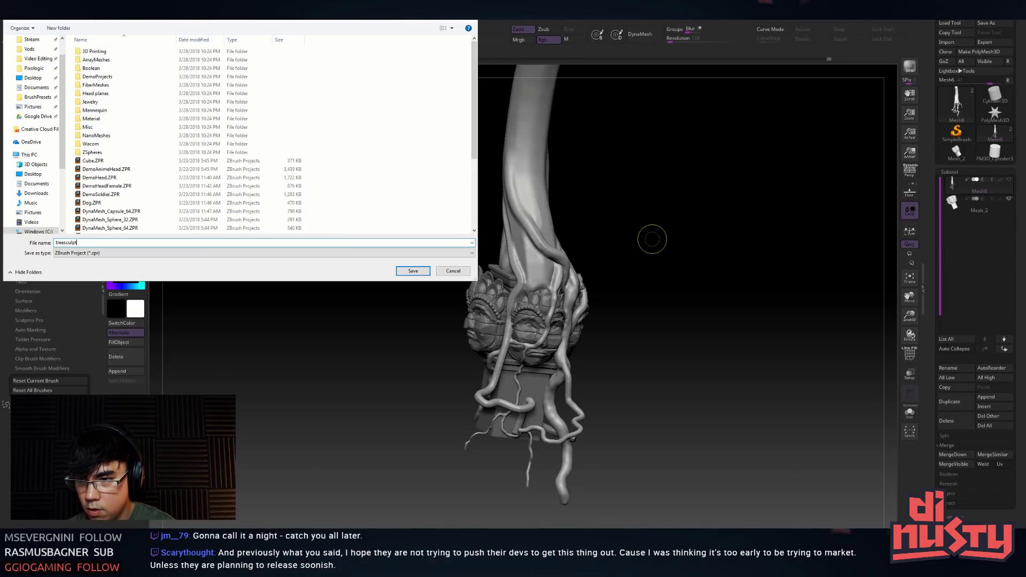
key("Return")
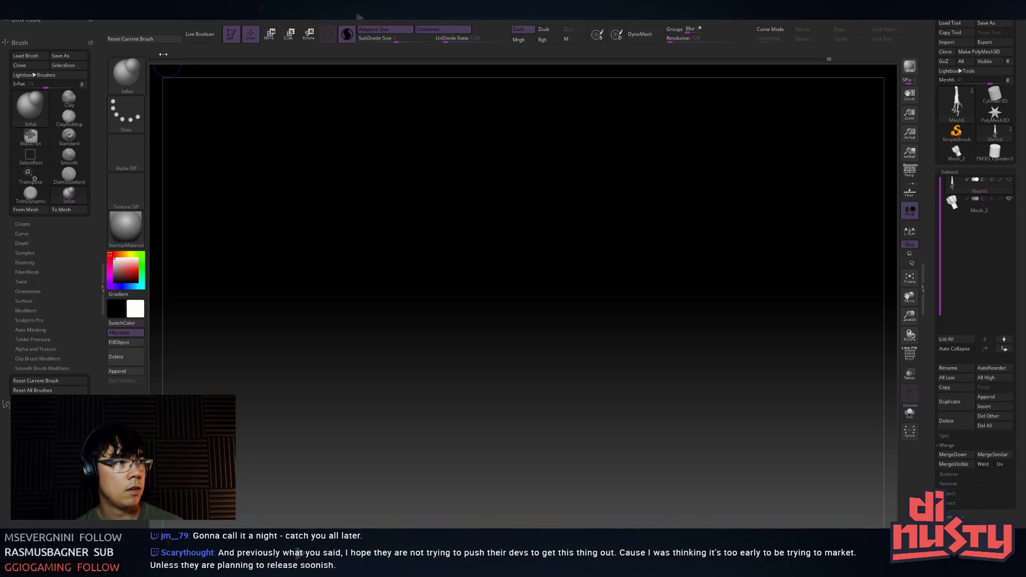
Compare the tree and statue subtools in ZBrush with the Mesh_2 mesh and its added roots in Modo
left_click_drag(655, 218, 720, 243)
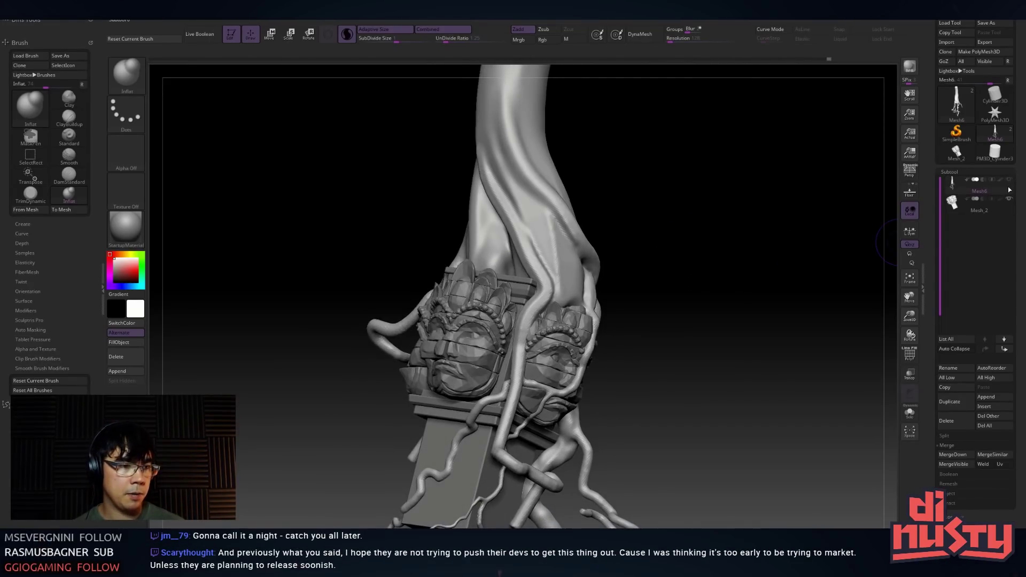
mouse_move(952, 207)
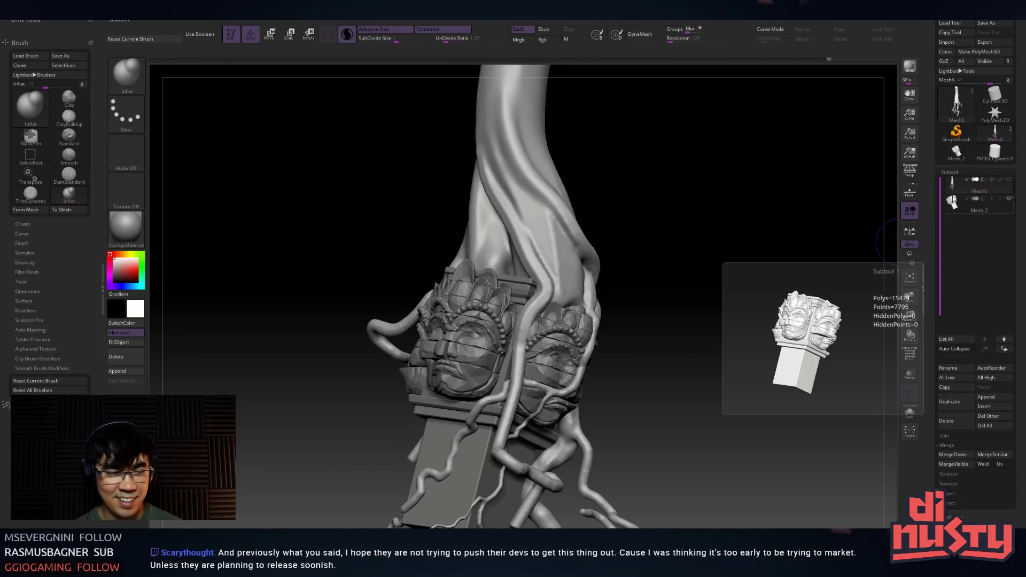
key("alt+Tab")
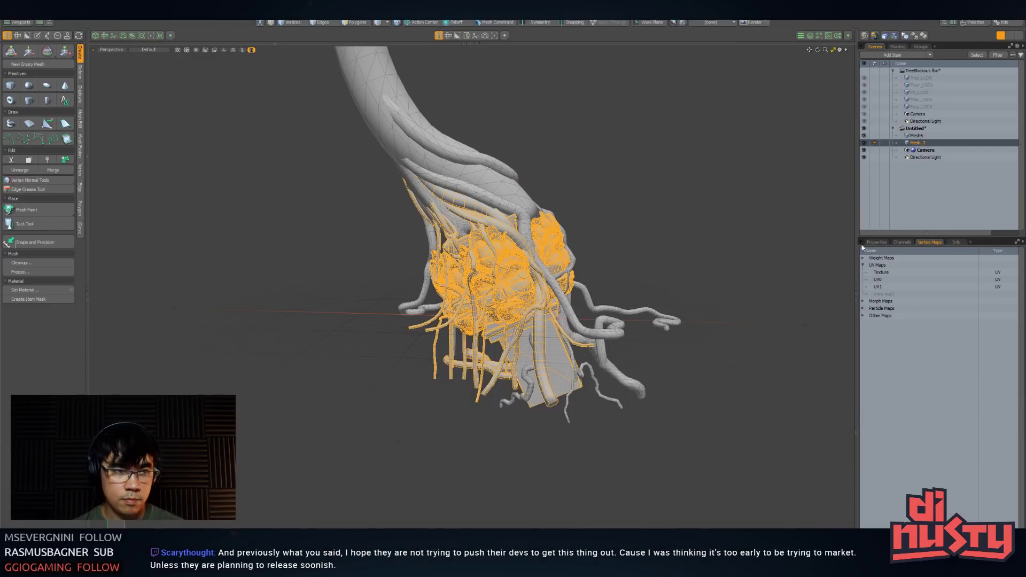
key("alt+Tab")
key("alt+Tab")
key("alt+Tab")
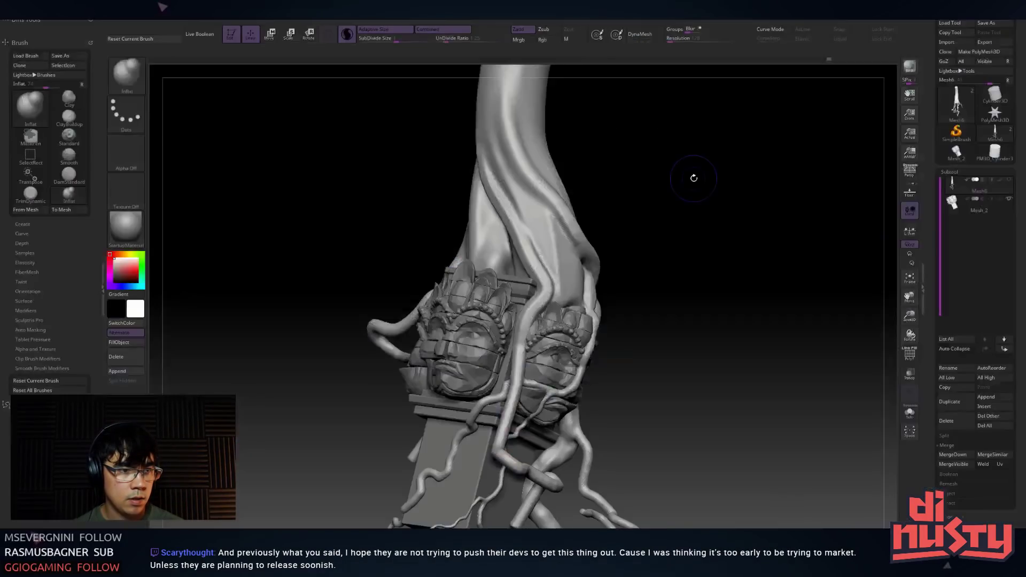
left_click(995, 96)
key("alt+Tab")
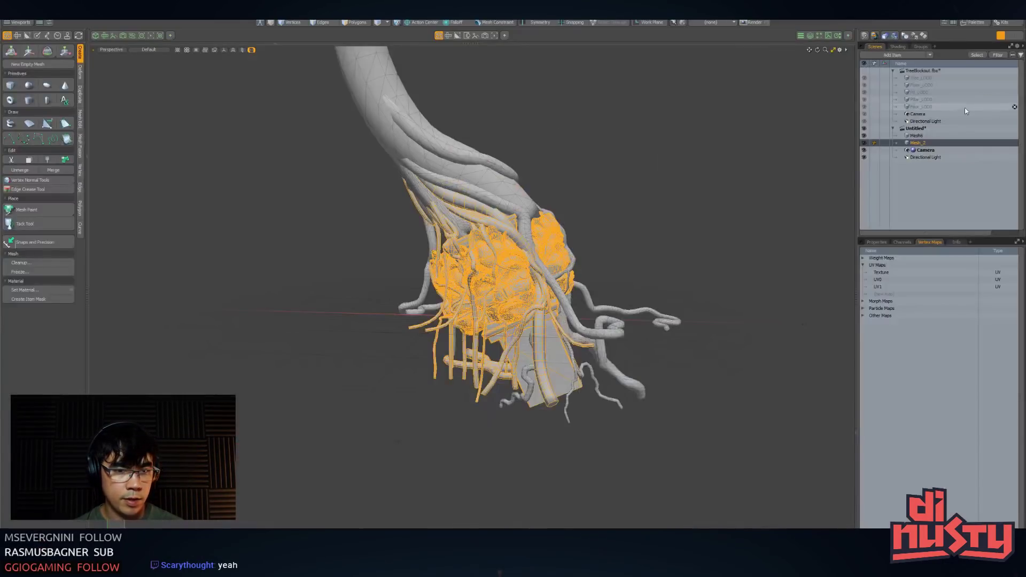
Switch to ZBrush and copy the Cylinder3D subtool containing the statue and the added thin roots
left_click(1005, 24)
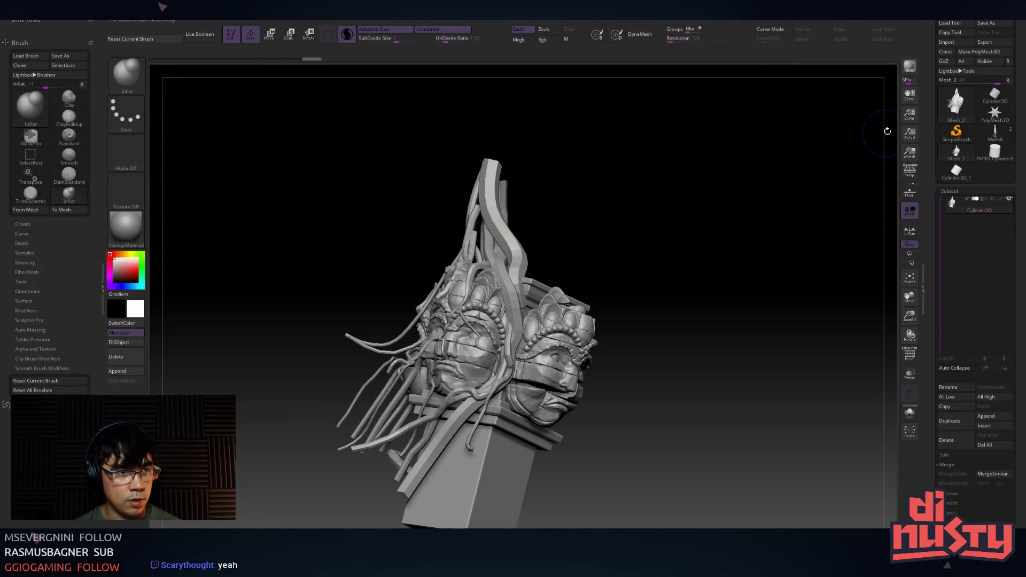
mouse_move(720, 226)
left_mouse_down()
mouse_move(698, 262)
mouse_move(780, 226)
mouse_move(769, 235)
mouse_move(767, 227)
mouse_move(882, 209)
left_mouse_up()
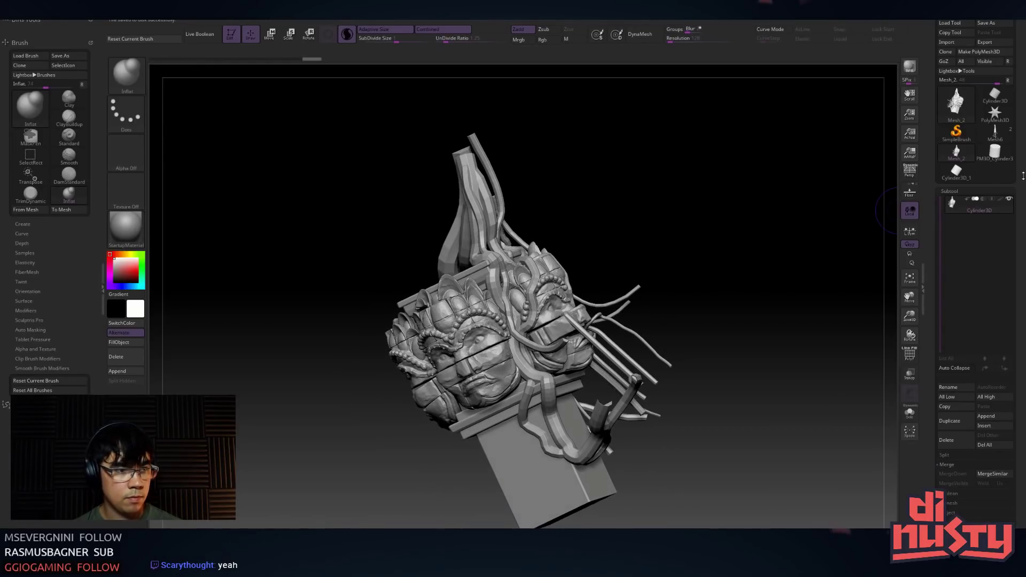
left_click(956, 156)
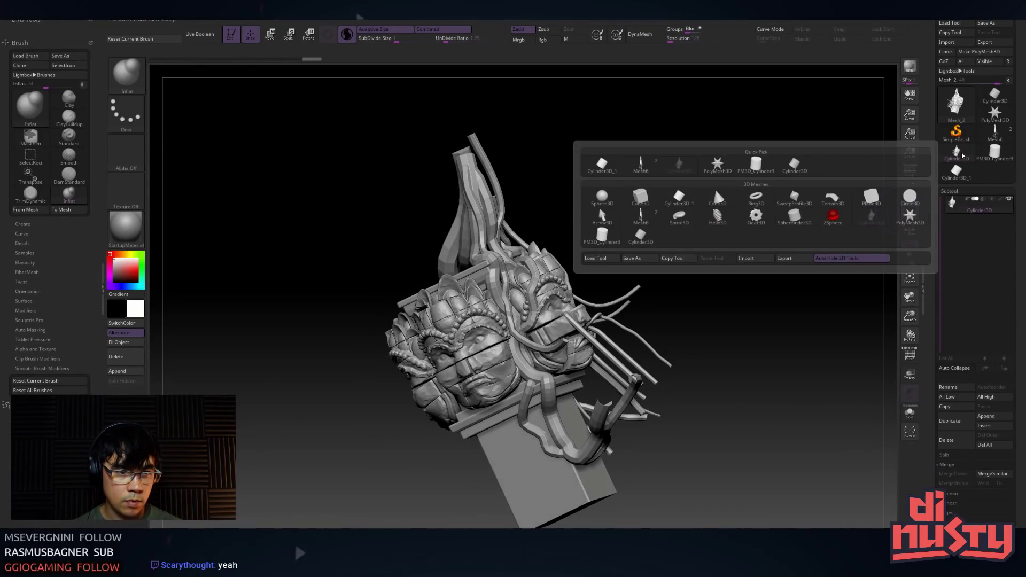
left_click(631, 170)
left_click_drag(630, 167, 701, 154)
left_click(961, 158)
left_click(965, 107)
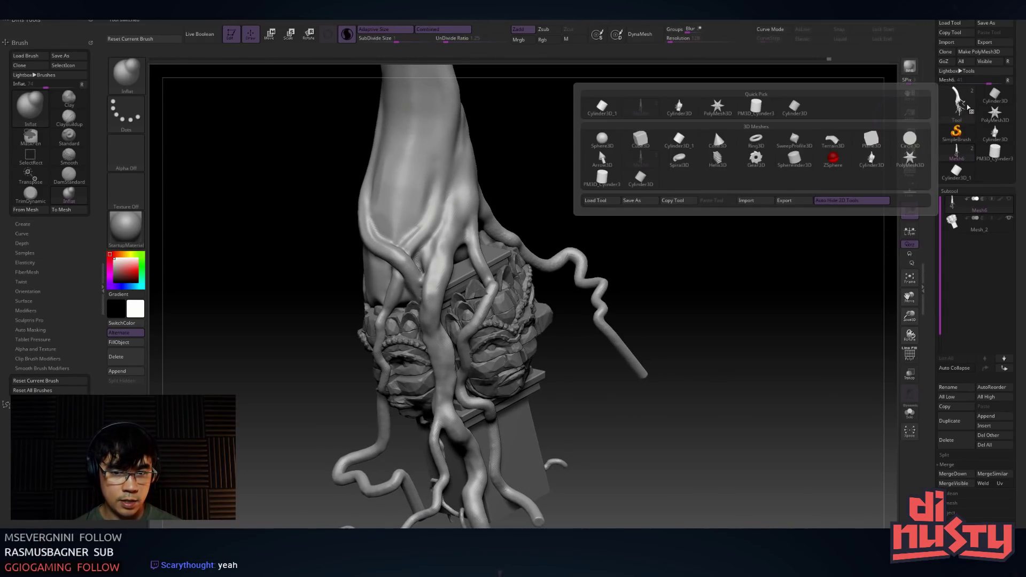
left_click(992, 134)
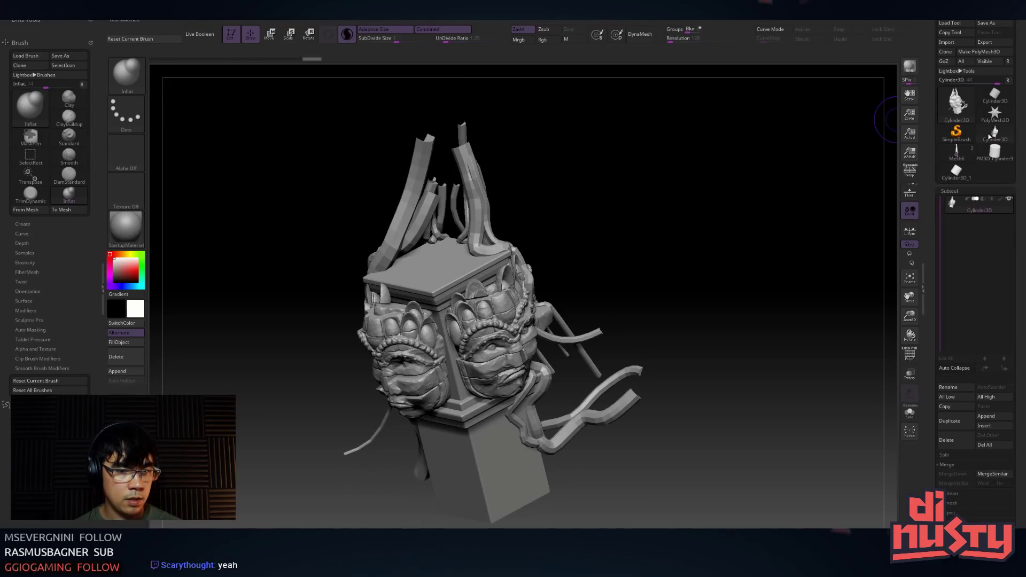
left_click_drag(761, 193, 703, 207)
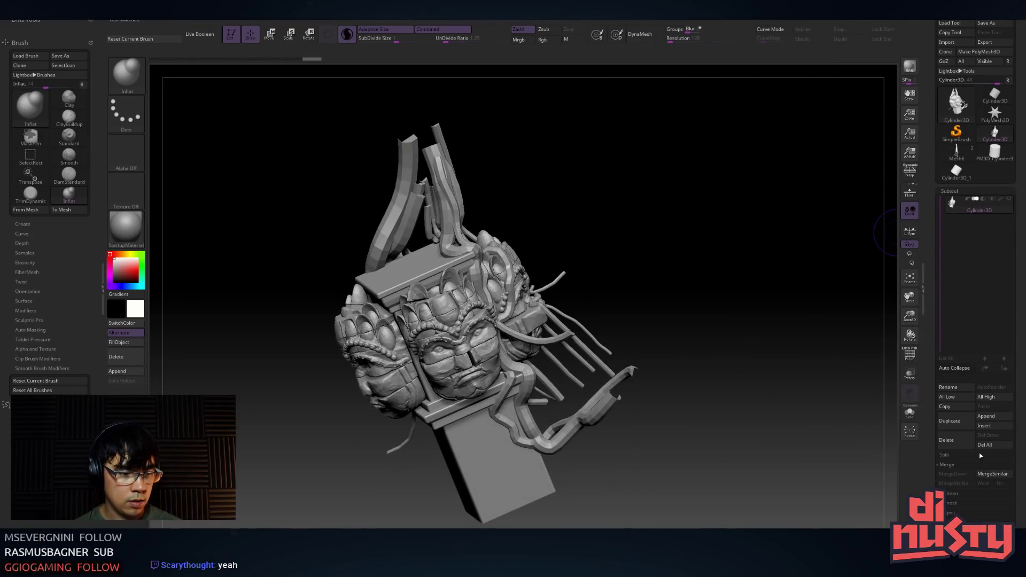
left_click(953, 404)
Delete the old Mesh_2 statue subtool from the Mesh6 tree tool
left_click(956, 153)
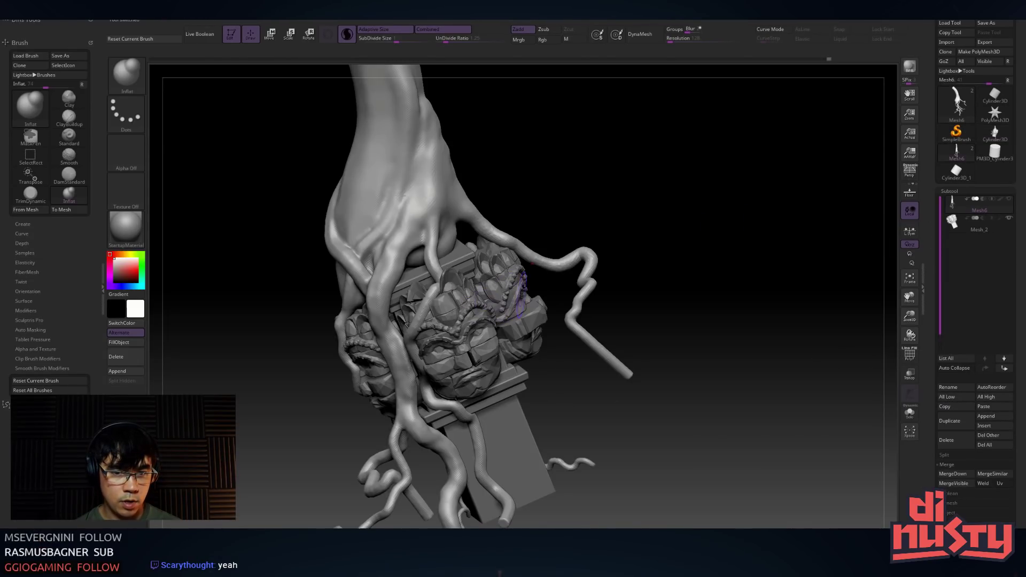
left_click(523, 295, "alt")
left_click(963, 98)
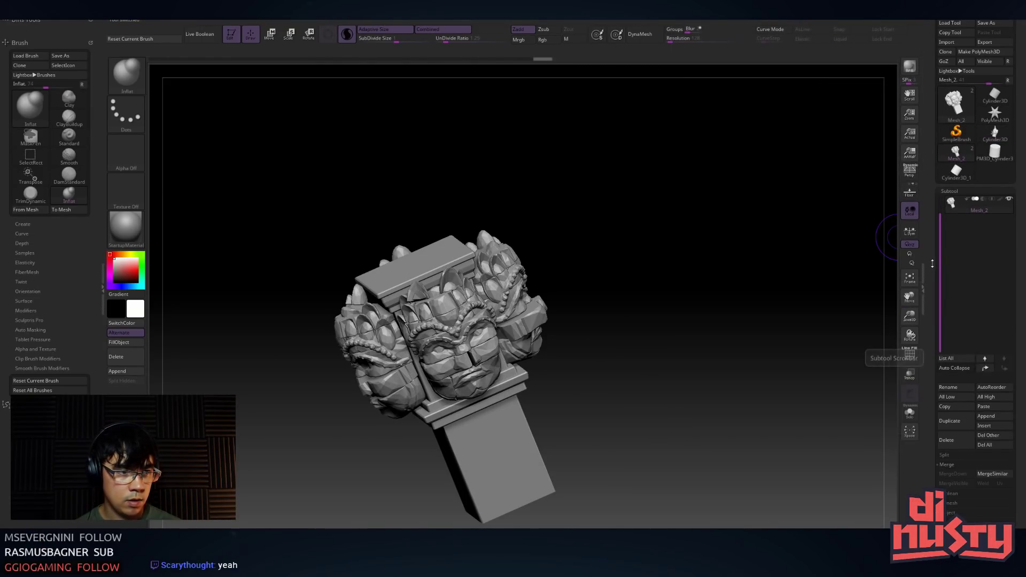
left_click_drag(936, 250, 942, 198)
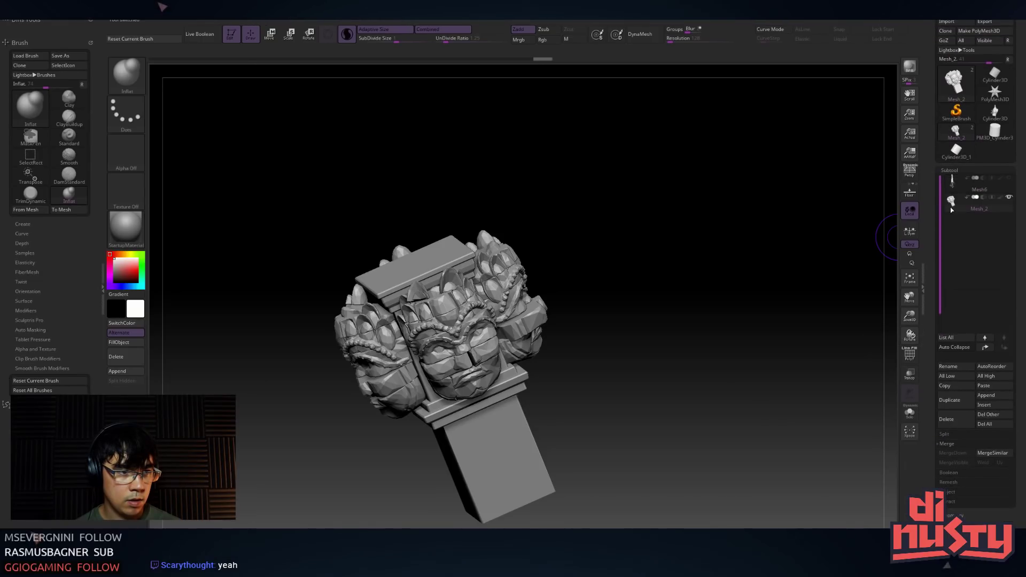
left_click(965, 420)
left_click(884, 435)
mouse_move(761, 255)
left_mouse_down()
mouse_move(866, 283)
mouse_move(965, 412)
left_mouse_up()
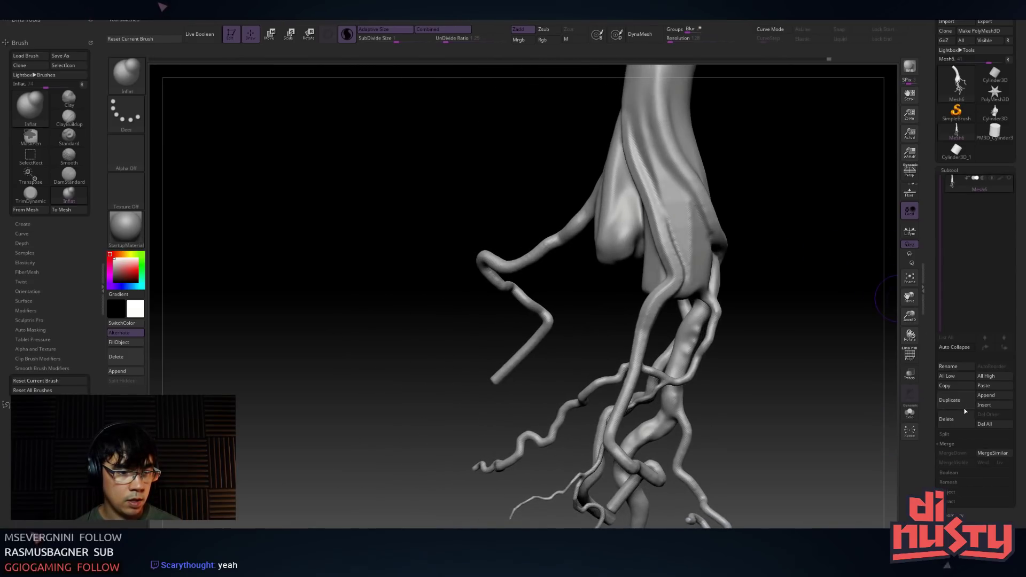
Paste the copied statue-and-roots mesh into the tree tool, hide it, and make the Mesh6 tree subtool active
left_click(995, 387)
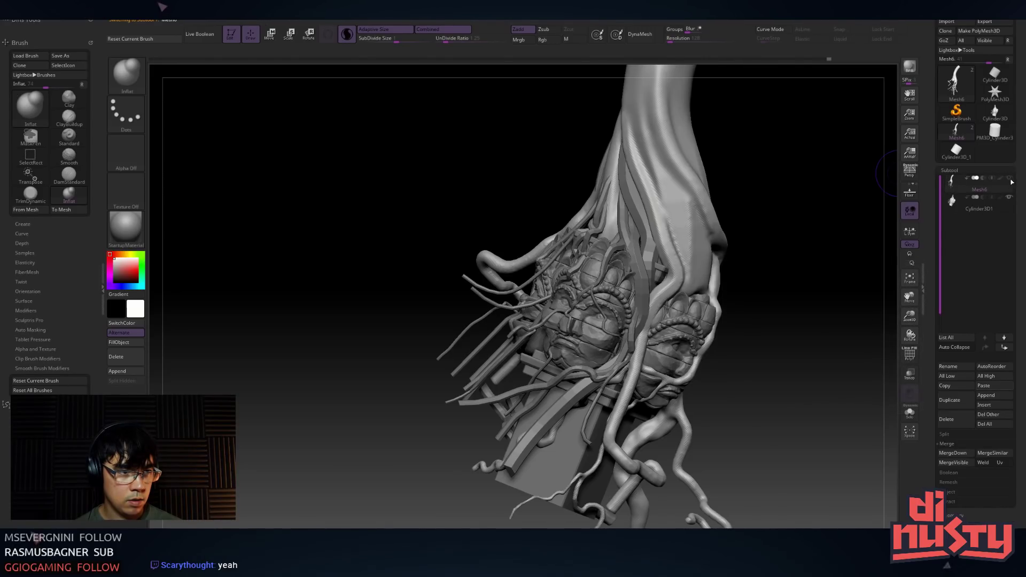
left_click(1009, 198)
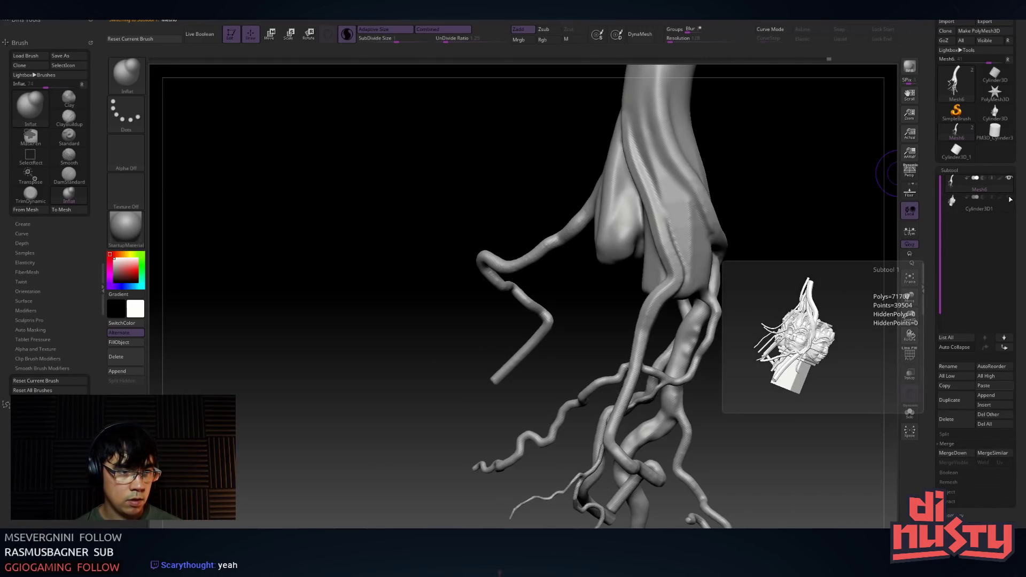
left_click(954, 201)
left_click(953, 189)
Smooth the surface of the lower trunk between the twisting roots with the Smooth brush
left_click_drag(757, 219, 726, 246)
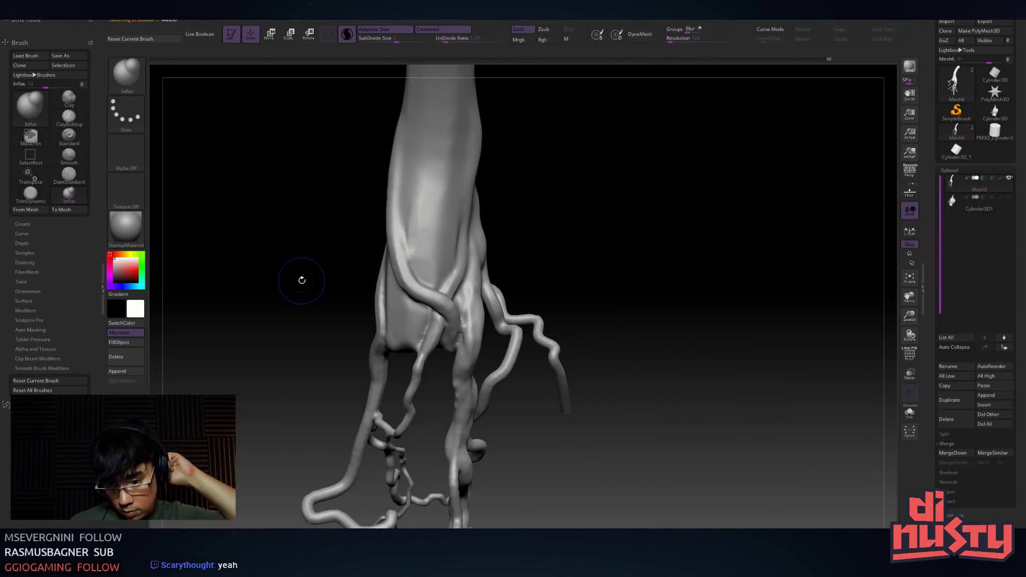
mouse_move(352, 209)
left_mouse_down()
mouse_move(428, 294)
mouse_move(441, 278)
left_mouse_up()
key("shift")
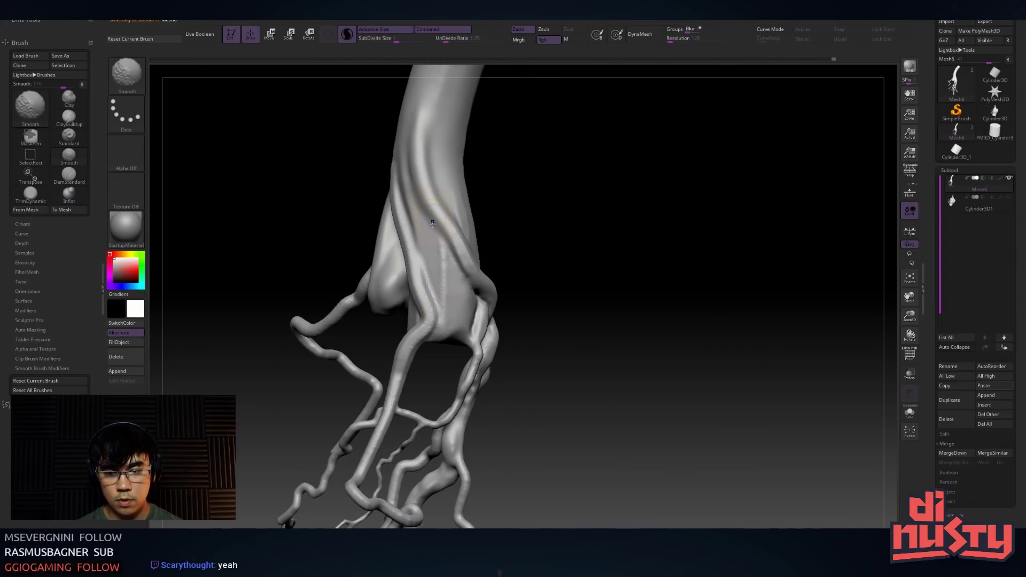
left_click_drag(326, 208, 384, 203)
key("shift")
right_click_drag(389, 193, 478, 190, "alt")
mouse_move(439, 235)
right_mouse_down()
mouse_move(496, 254)
mouse_move(463, 254)
mouse_move(454, 206)
mouse_move(513, 299)
mouse_move(490, 242)
right_mouse_up()
key("shift")
left_click_drag(515, 188, 522, 219, "shift")
Smooth the transitions around the trunk base where the thick roots branch off
right_click_drag(526, 336, 522, 268, "alt")
mouse_move(523, 267)
left_mouse_down("shift")
mouse_move(547, 333)
mouse_move(593, 396)
left_mouse_up("shift")
mouse_move(586, 329)
right_mouse_down()
mouse_move(524, 416)
mouse_move(478, 289)
mouse_move(505, 331)
mouse_move(446, 266)
right_mouse_up()
key("shift")
key("shift")
left_click_drag(487, 304, 485, 329, "shift")
mouse_move(454, 326)
right_mouse_down()
mouse_move(493, 311)
mouse_move(436, 267)
right_mouse_up()
key("shift")
left_click_drag(508, 288, 510, 293, "shift")
right_click_drag(511, 293, 454, 273)
left_click_drag(454, 273, 466, 282, "shift")
mouse_move(466, 281)
right_mouse_down()
mouse_move(503, 315)
mouse_move(495, 368)
mouse_move(459, 326)
mouse_move(479, 334)
mouse_move(448, 326)
mouse_move(501, 291)
mouse_move(535, 299)
mouse_move(543, 232)
right_mouse_up()
Extend root ridges up the trunk from the root base with the ClayBuildup brush and smooth them
key("b")
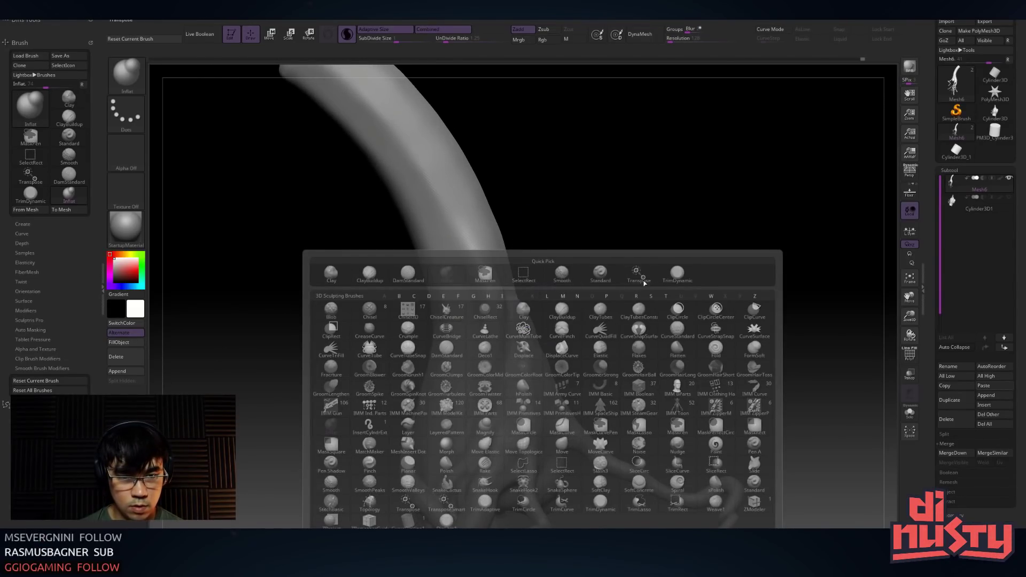
left_click(373, 278)
mouse_move(373, 278)
right_mouse_down()
mouse_move(454, 288)
mouse_move(507, 251)
right_mouse_up()
mouse_move(508, 251)
left_mouse_down()
mouse_move(520, 294)
mouse_move(539, 300)
mouse_move(505, 224)
mouse_move(521, 276)
mouse_move(545, 299)
left_mouse_up()
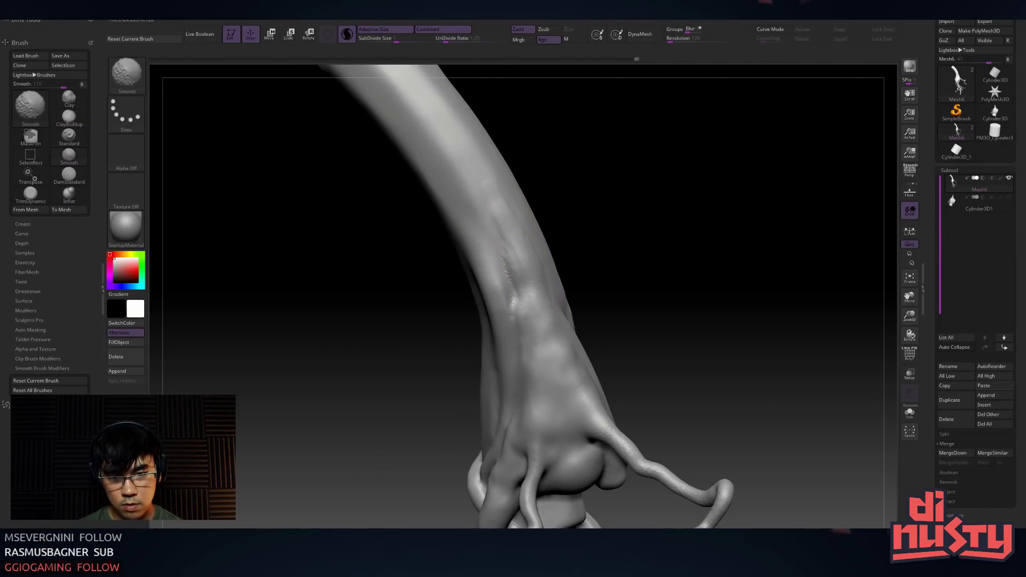
mouse_move(517, 259)
left_mouse_down()
mouse_move(553, 363)
mouse_move(515, 289)
mouse_move(535, 267)
left_mouse_up()
right_click_drag(546, 254, 594, 342)
left_click_drag(593, 342, 603, 301)
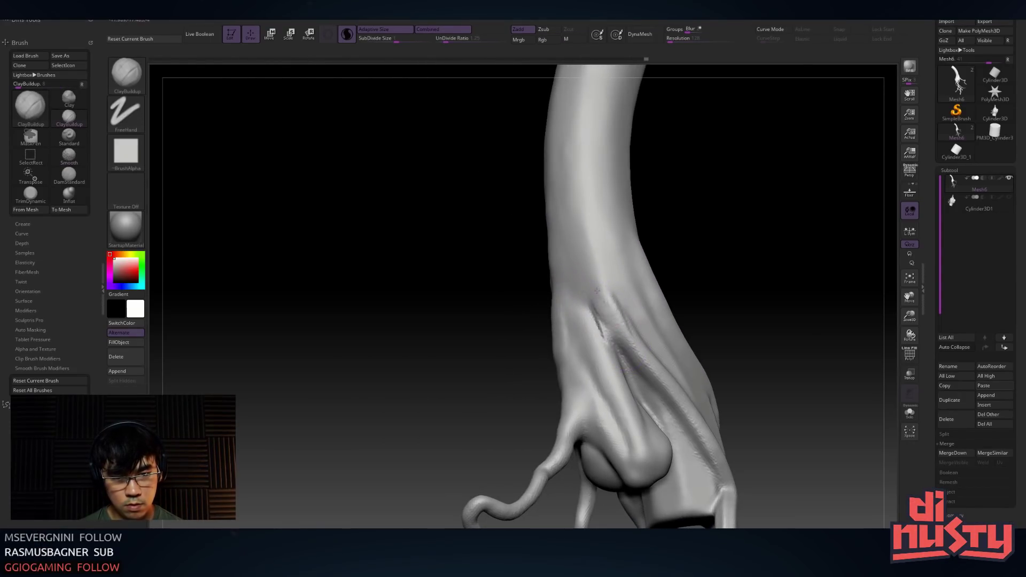
mouse_move(586, 137)
left_mouse_down("shift")
mouse_move(593, 267)
mouse_move(581, 235)
left_mouse_up("shift")
Build up long twisting ridges between the wrapping roots and the upper trunk, and blend them with the Smooth brush
right_click_drag(600, 292, 659, 307)
mouse_move(675, 378)
left_mouse_down()
mouse_move(643, 230)
mouse_move(659, 199)
left_mouse_up()
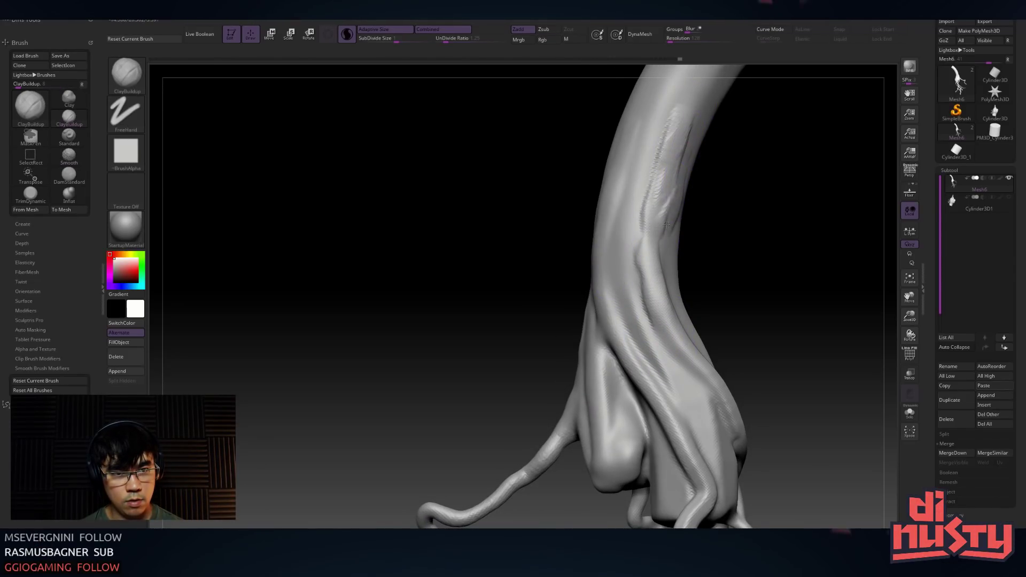
mouse_move(688, 108)
left_mouse_down("shift")
mouse_move(648, 321)
mouse_move(695, 412)
left_mouse_up("shift")
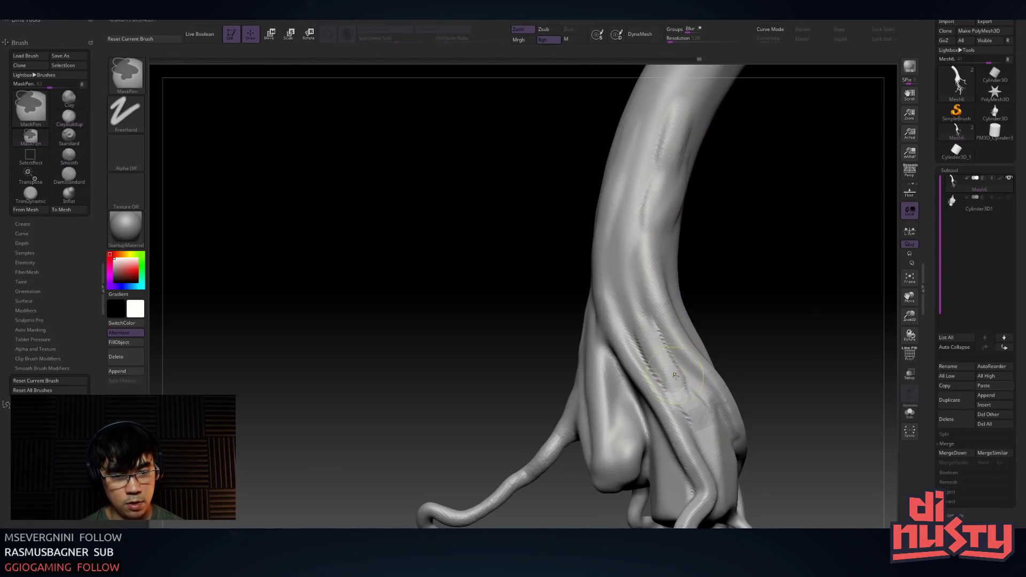
key("space")
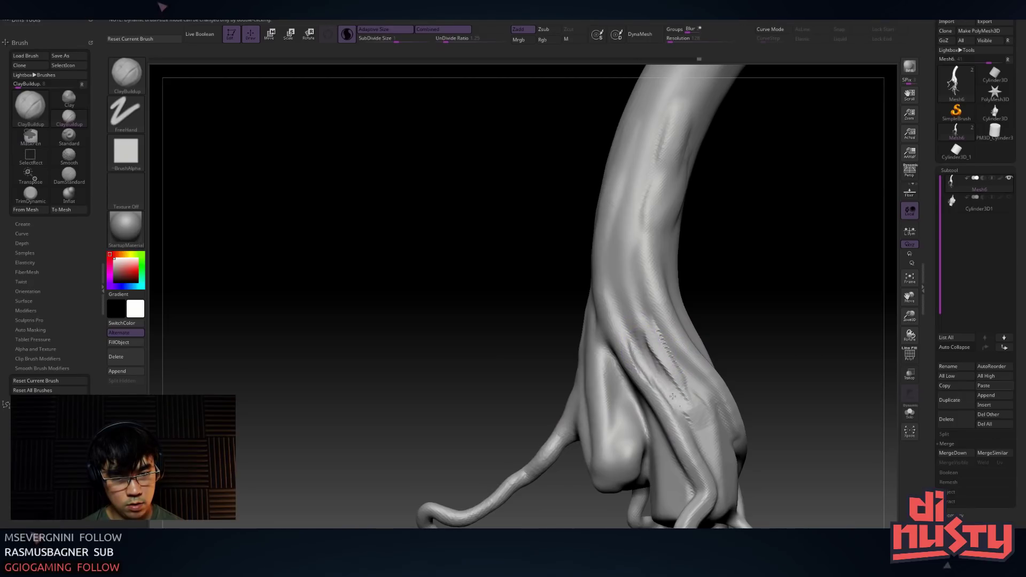
key("shift")
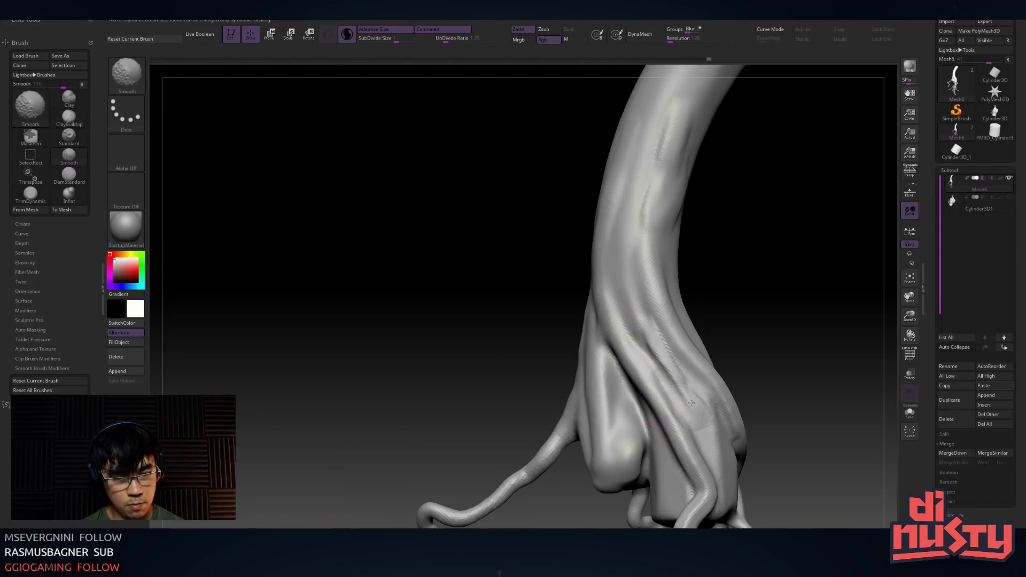
mouse_move(678, 380)
left_mouse_down()
mouse_move(642, 326)
mouse_move(658, 338)
left_mouse_up()
right_click_drag(703, 363, 667, 350)
key("shift")
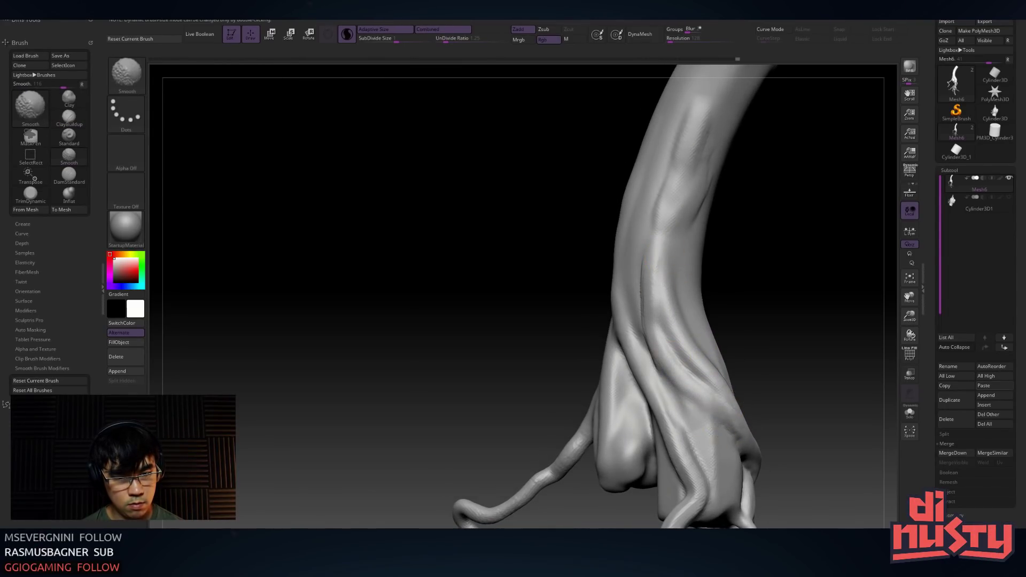
Sculpt clay ridges around a small hollow in the upper trunk and soften their edges
mouse_move(692, 179)
left_mouse_down()
mouse_move(709, 124)
mouse_move(692, 197)
mouse_move(704, 176)
left_mouse_up()
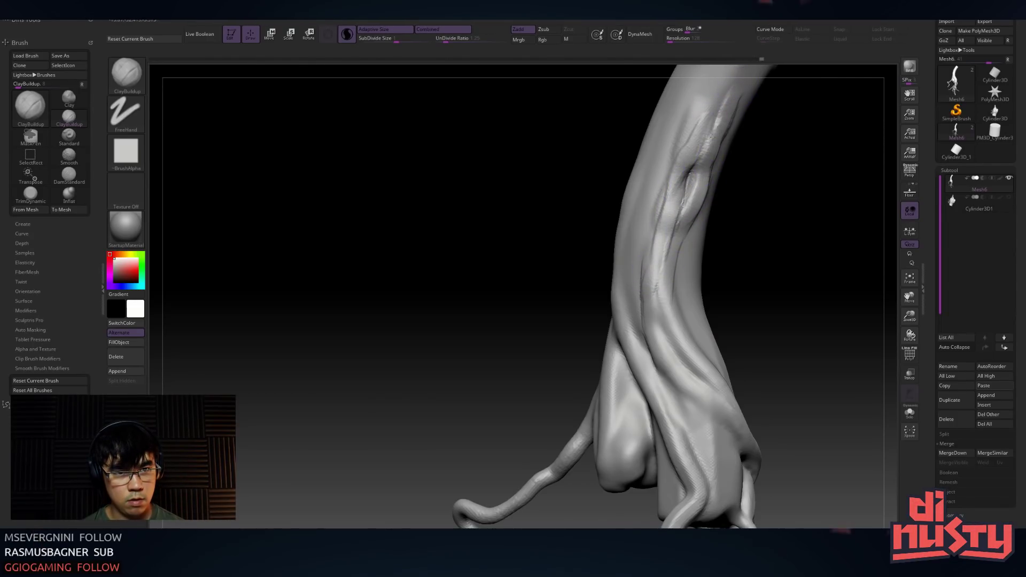
left_click_drag(715, 133, 703, 155, "shift")
mouse_move(722, 122)
left_mouse_down("shift")
mouse_move(697, 160)
mouse_move(695, 120)
mouse_move(646, 256)
left_mouse_up("shift")
key("space")
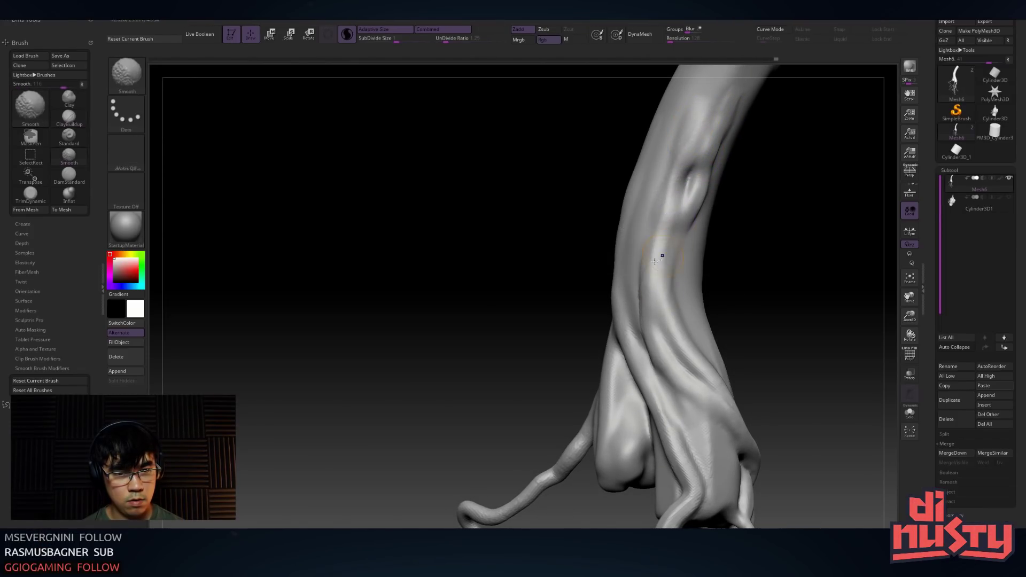
right_click_drag(661, 257, 678, 261)
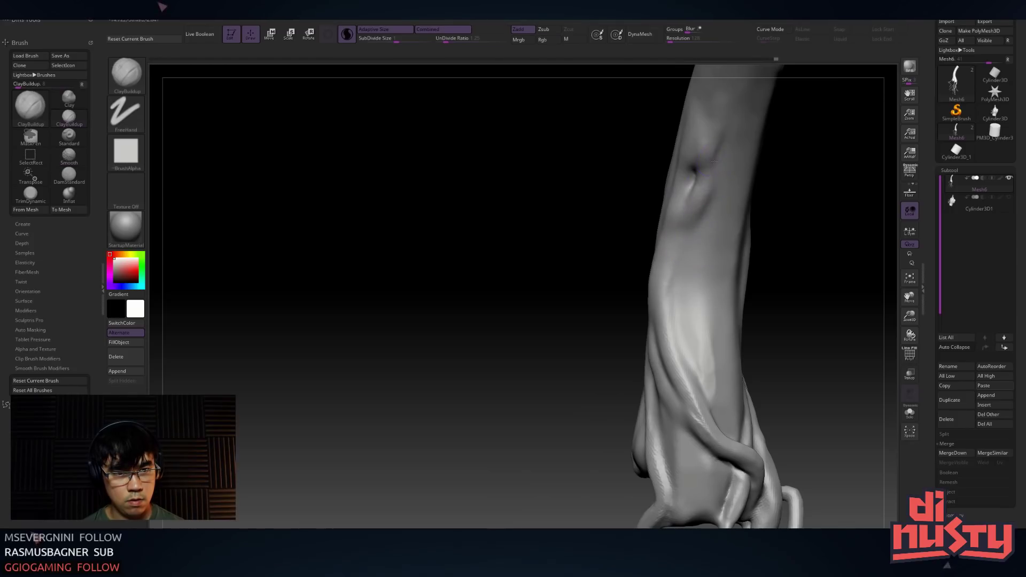
left_click_drag(716, 201, 710, 183, "shift")
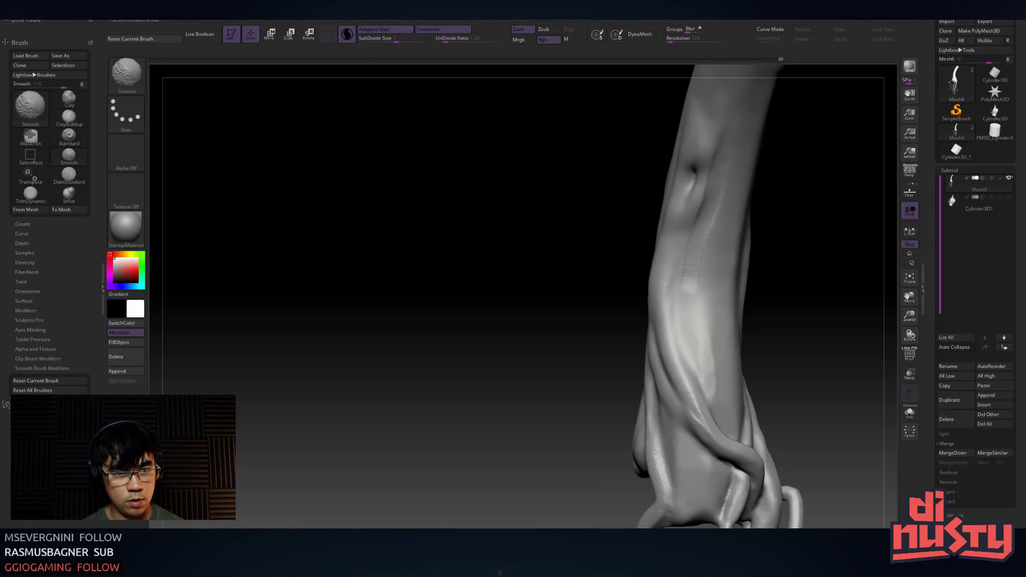
Add subtle vertical ridges to the broad trunk face above the crossing roots and smooth them
mouse_move(698, 291)
right_mouse_down()
mouse_move(680, 312)
mouse_move(660, 459)
right_mouse_up()
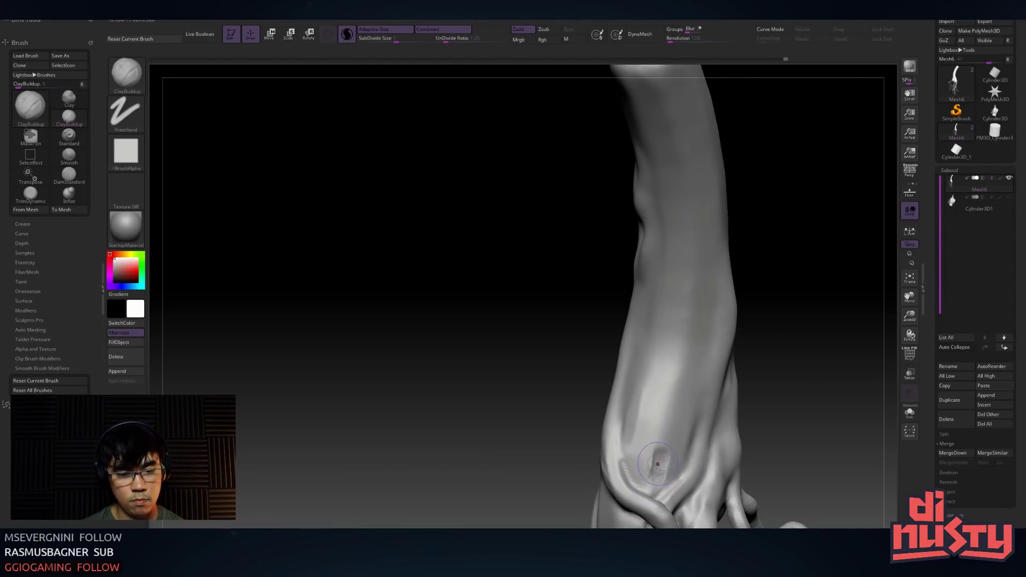
key("shift")
mouse_move(648, 473)
left_mouse_down()
mouse_move(682, 353)
mouse_move(650, 453)
mouse_move(660, 416)
left_mouse_up()
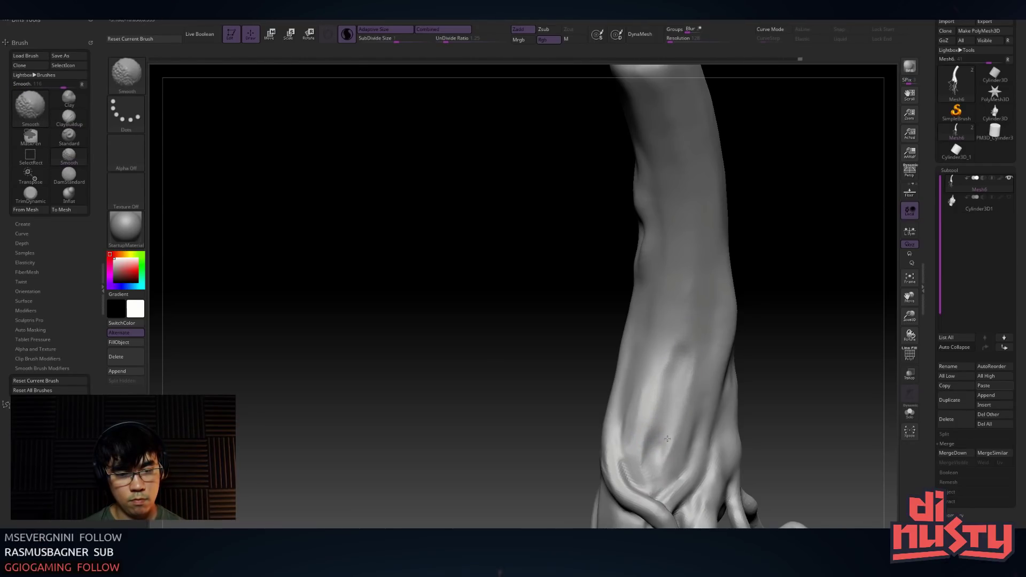
left_click_drag(680, 351, 652, 444)
key("shift")
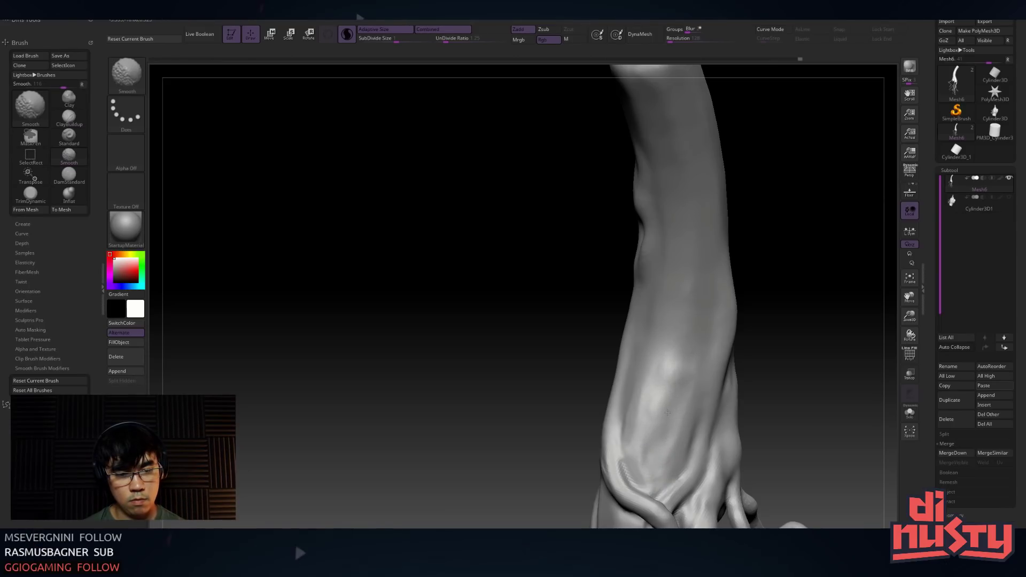
Continue the ridge from the trunk hollow up toward the trunk's cut end and smooth it
right_click_drag(680, 387, 714, 398)
mouse_move(694, 107)
right_mouse_down("alt")
mouse_move(675, 235)
mouse_move(652, 236)
mouse_move(658, 209)
mouse_move(707, 205)
mouse_move(671, 249)
right_mouse_up("alt")
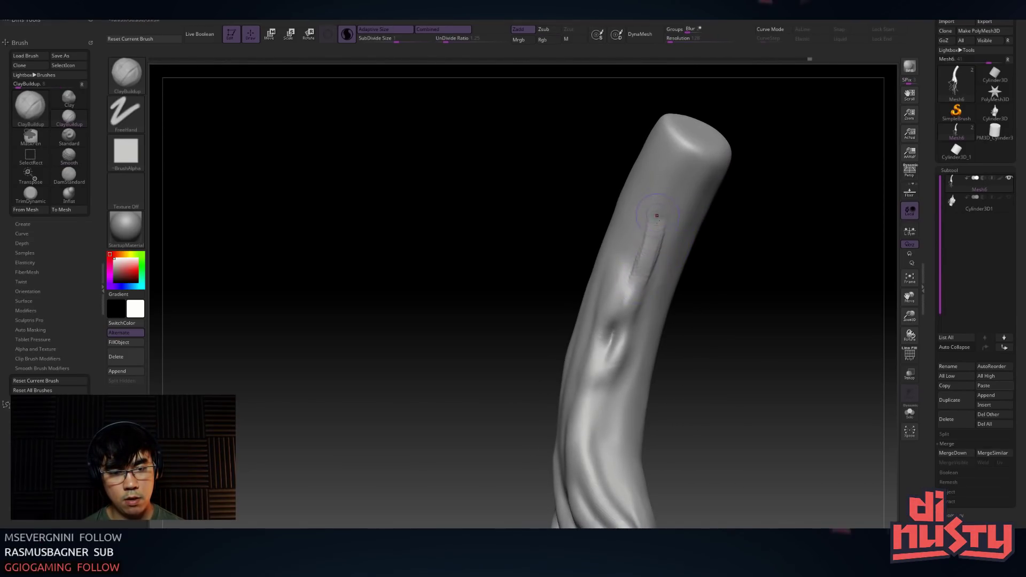
left_click_drag(670, 176, 626, 289, "shift")
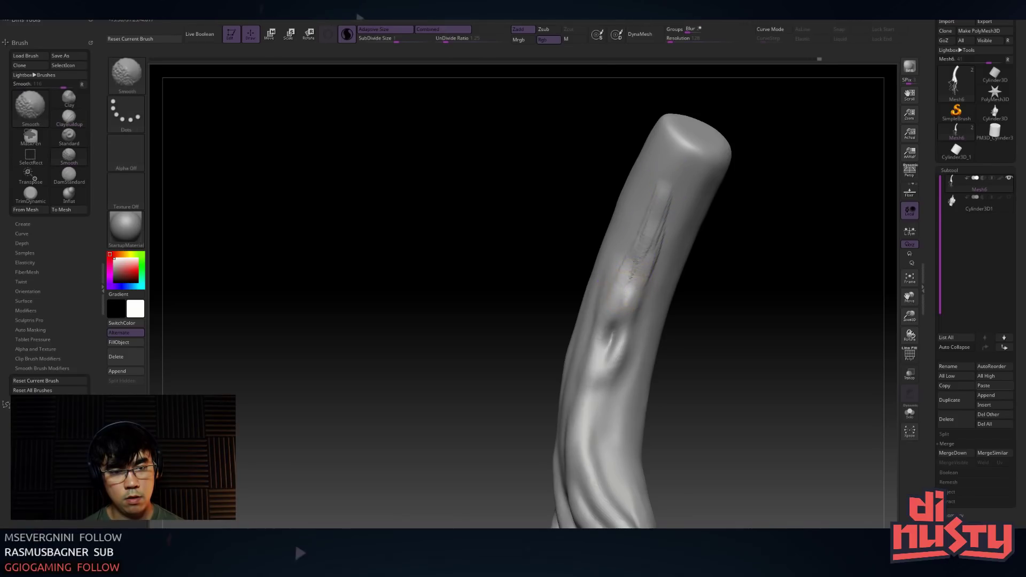
Build up clay ridges from the broad trunk face above the crossing roots into the trunk's bend, and smooth them
mouse_move(677, 175)
right_mouse_down()
mouse_move(614, 213)
mouse_move(600, 247)
mouse_move(606, 219)
mouse_move(599, 314)
right_mouse_up()
left_click_drag(588, 405, 623, 337)
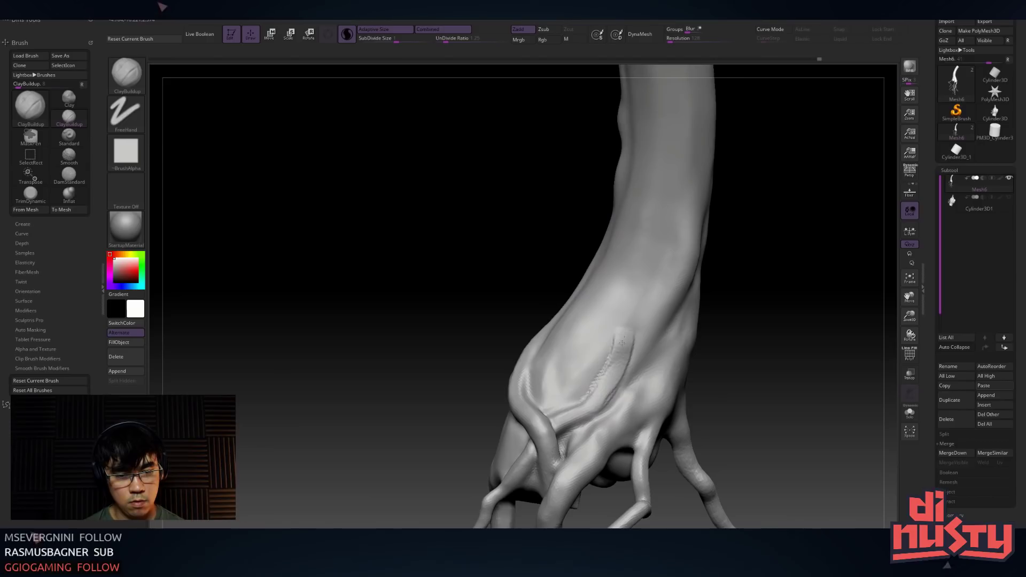
left_click_drag(632, 288, 651, 193)
mouse_move(660, 251)
left_mouse_down()
mouse_move(673, 235)
mouse_move(660, 273)
mouse_move(689, 213)
left_mouse_up()
mouse_move(649, 265)
left_mouse_down()
mouse_move(671, 160)
mouse_move(662, 248)
mouse_move(607, 379)
left_mouse_up()
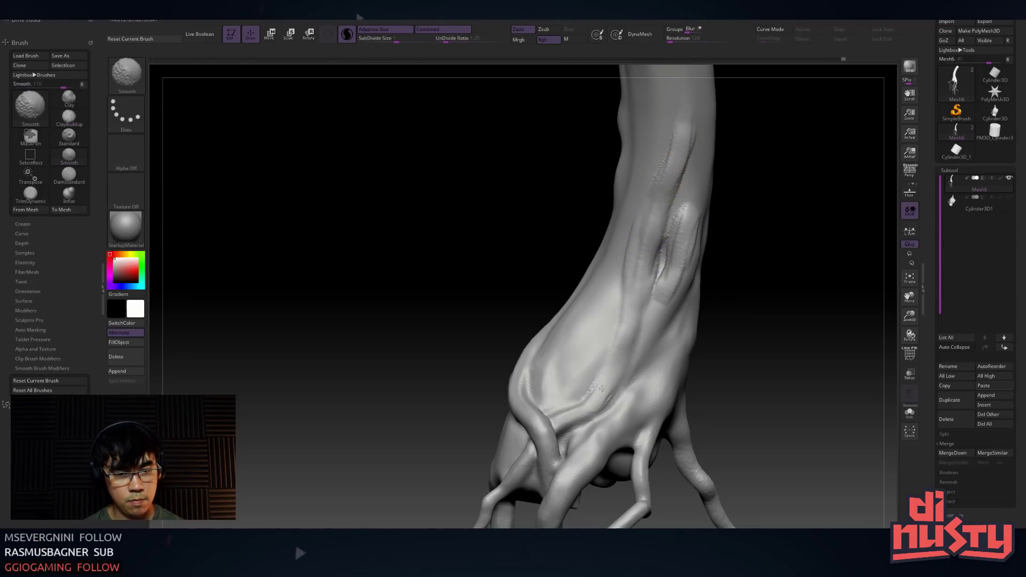
mouse_move(620, 289)
left_mouse_down("shift")
mouse_move(668, 251)
mouse_move(678, 223)
left_mouse_up("shift")
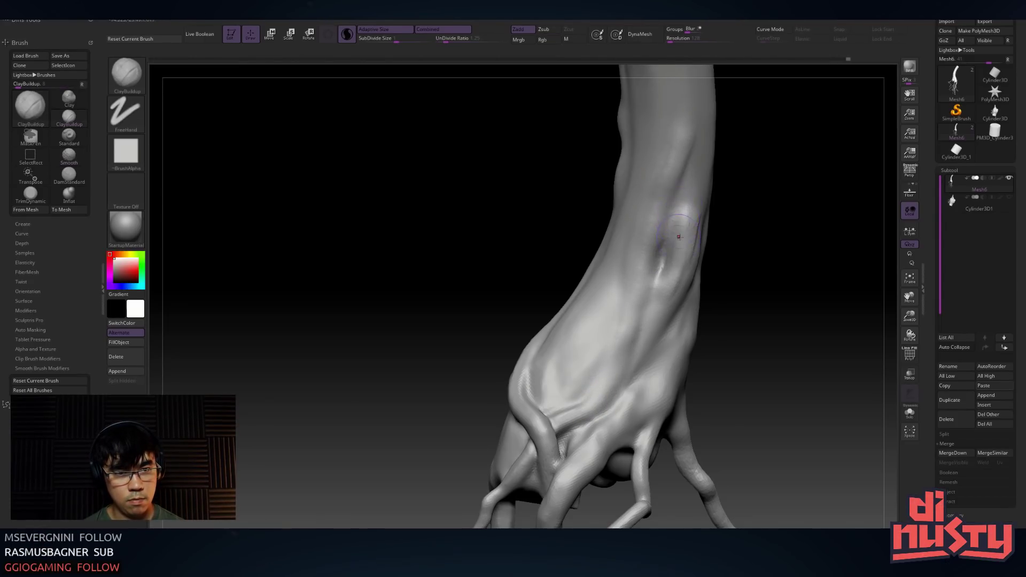
Add a long vertical clay ridge up the trunk above the bend and blend it with the Smooth brush
left_click_drag(692, 95, 694, 227)
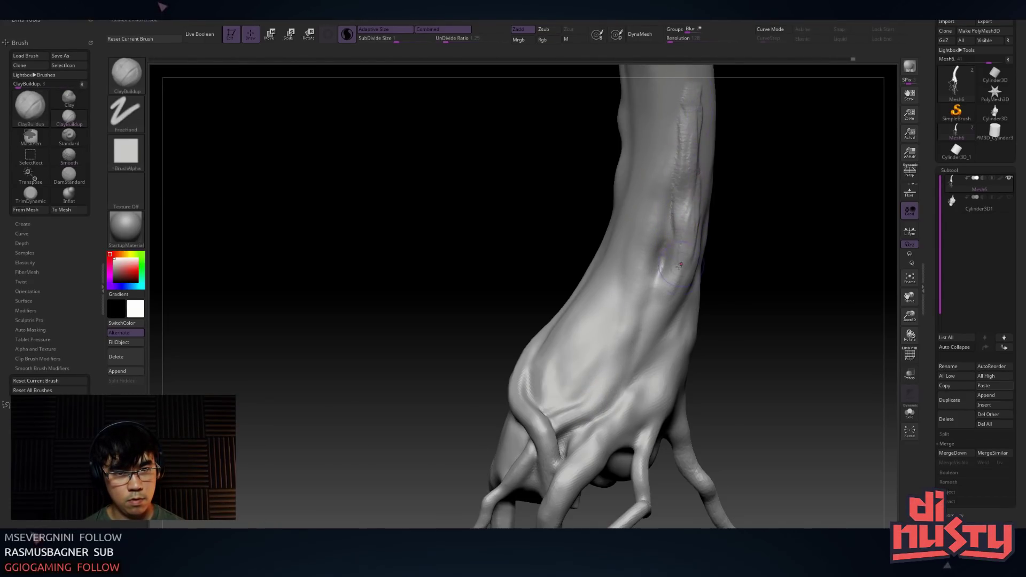
left_click_drag(680, 264, 679, 136, "shift")
left_click_drag(748, 267, 678, 268)
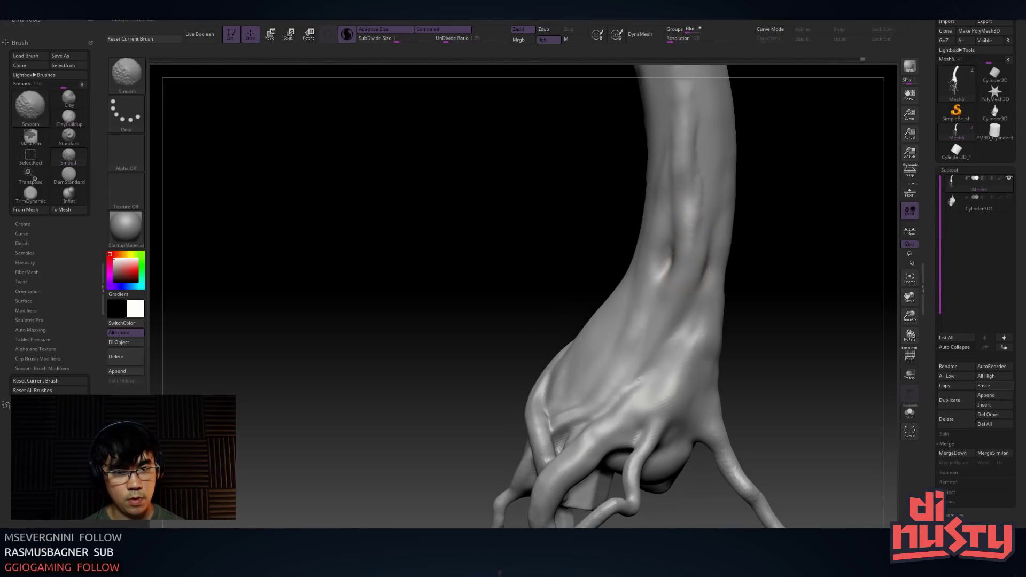
Build up a tall clay ridge on the neighbouring side of the trunk, running up from the root flare, and smooth its edges
left_click_drag(748, 203, 640, 209)
mouse_move(577, 256)
left_mouse_down()
mouse_move(662, 297)
mouse_move(686, 243)
mouse_move(675, 322)
mouse_move(649, 337)
mouse_move(641, 385)
left_mouse_up()
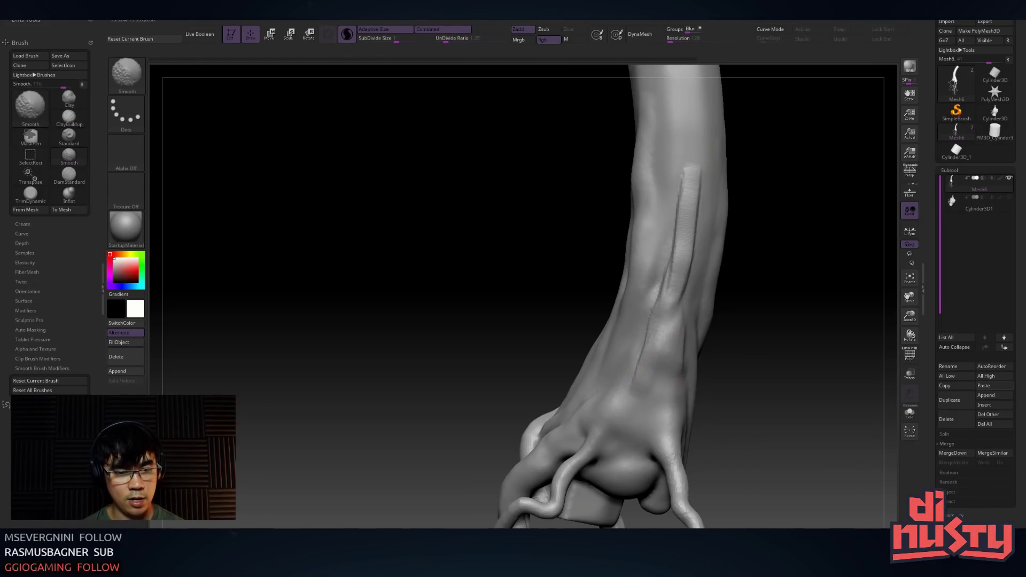
left_click_drag(683, 110, 685, 227)
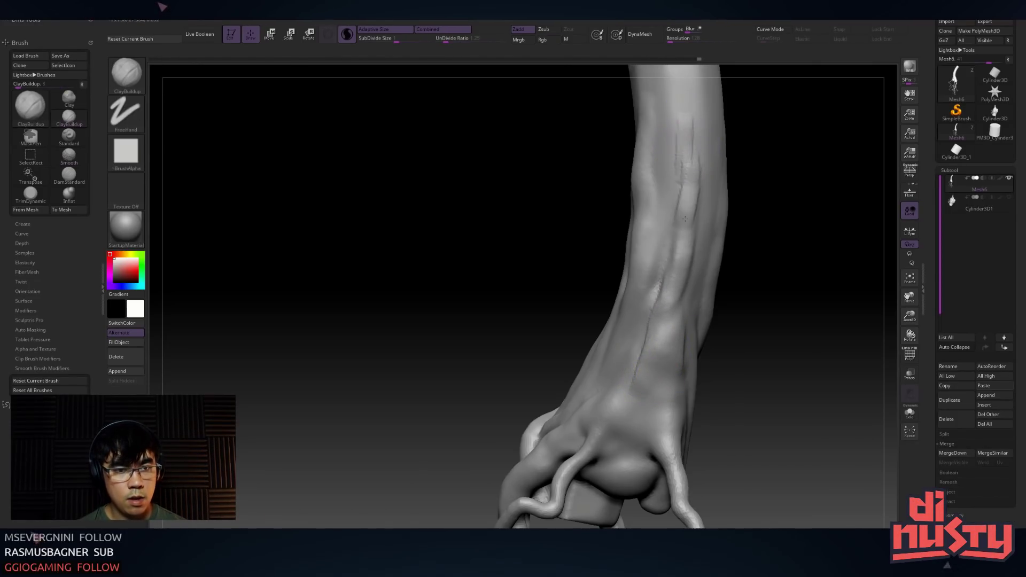
mouse_move(637, 344)
left_mouse_down("shift")
mouse_move(635, 377)
mouse_move(679, 342)
mouse_move(690, 299)
left_mouse_up("shift")
Adjust the brush size, work a short clay stroke into the groove at the trunk's bend, and smooth it
mouse_move(682, 222)
right_mouse_down()
mouse_move(697, 221)
mouse_move(676, 196)
right_mouse_up()
mouse_move(653, 151)
right_mouse_down()
mouse_move(631, 194)
mouse_move(659, 431)
mouse_move(630, 332)
mouse_move(671, 339)
mouse_move(683, 256)
mouse_move(665, 320)
right_mouse_up()
key("space")
left_click_drag(689, 316, 669, 338)
key("ctrl+z")
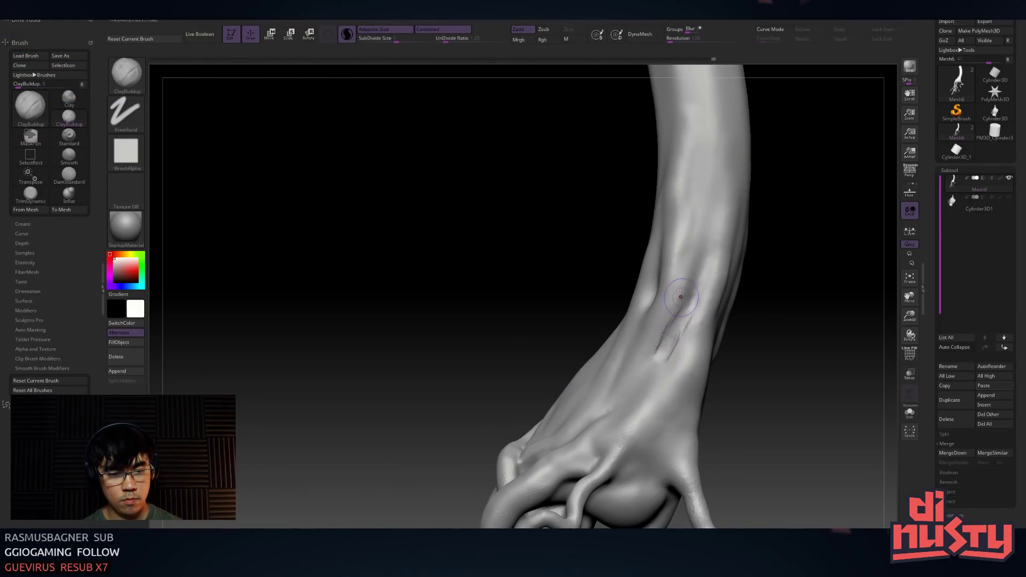
key("shift")
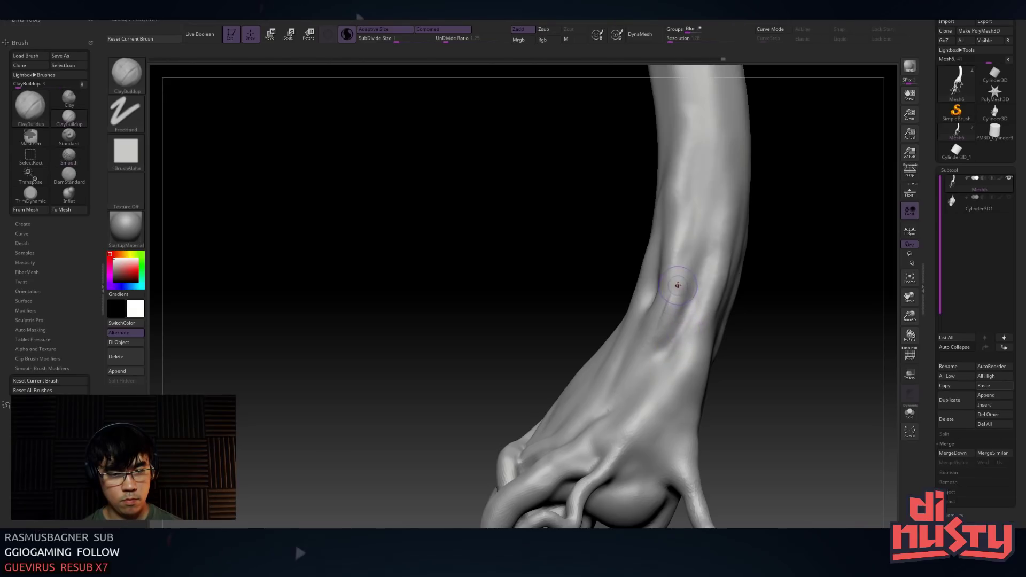
Reshape the trunk's side contour with the Move brush and smooth the surface along it
mouse_move(687, 256)
right_mouse_down()
mouse_move(662, 322)
mouse_move(686, 311)
mouse_move(648, 331)
mouse_move(633, 299)
mouse_move(654, 278)
right_mouse_up()
key("b")
key("m")
key("v")
key("space")
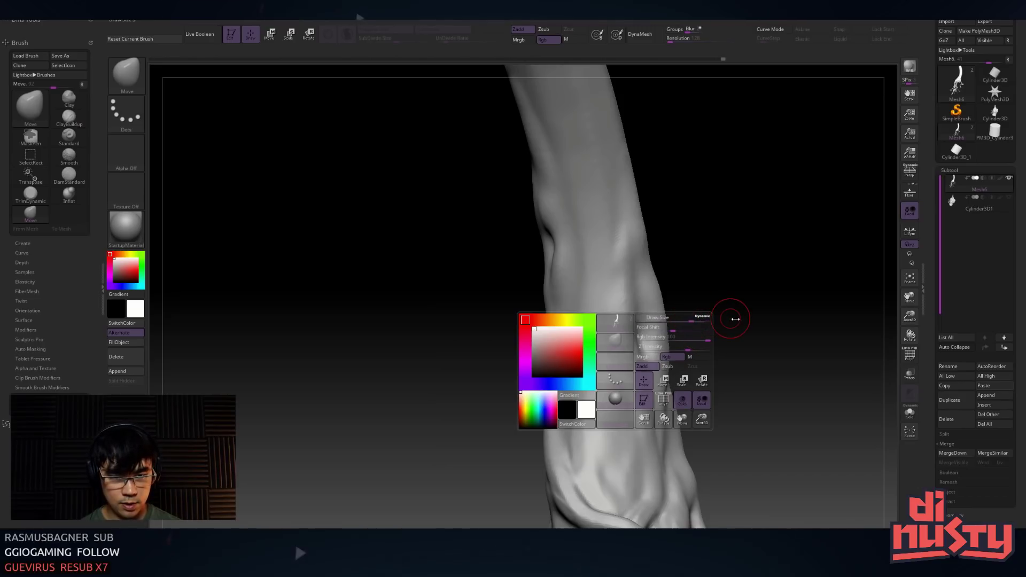
right_click_drag(721, 314, 674, 301, "ctrl")
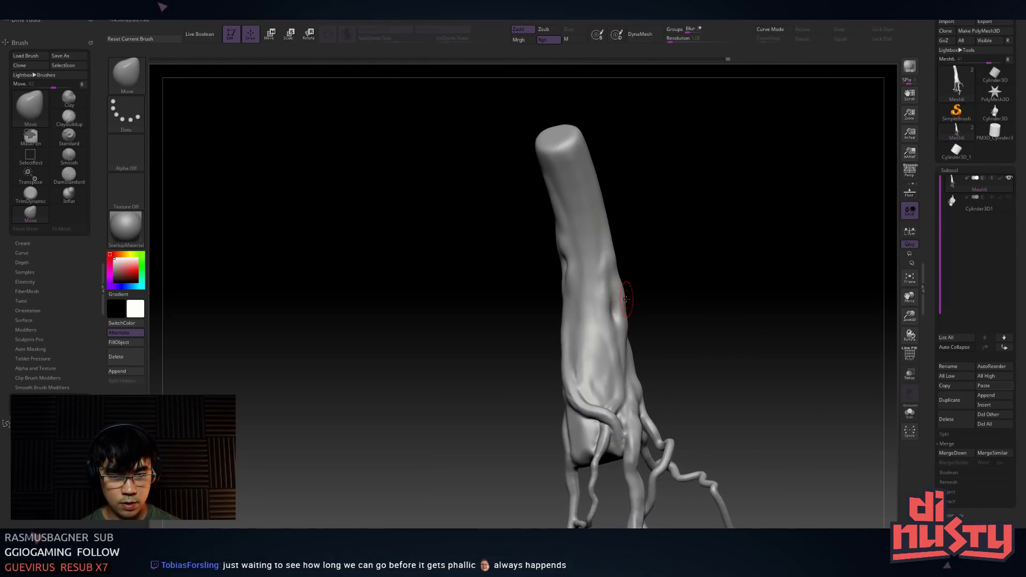
right_click_drag(626, 321, 604, 316)
left_click_drag(624, 314, 619, 277, "shift")
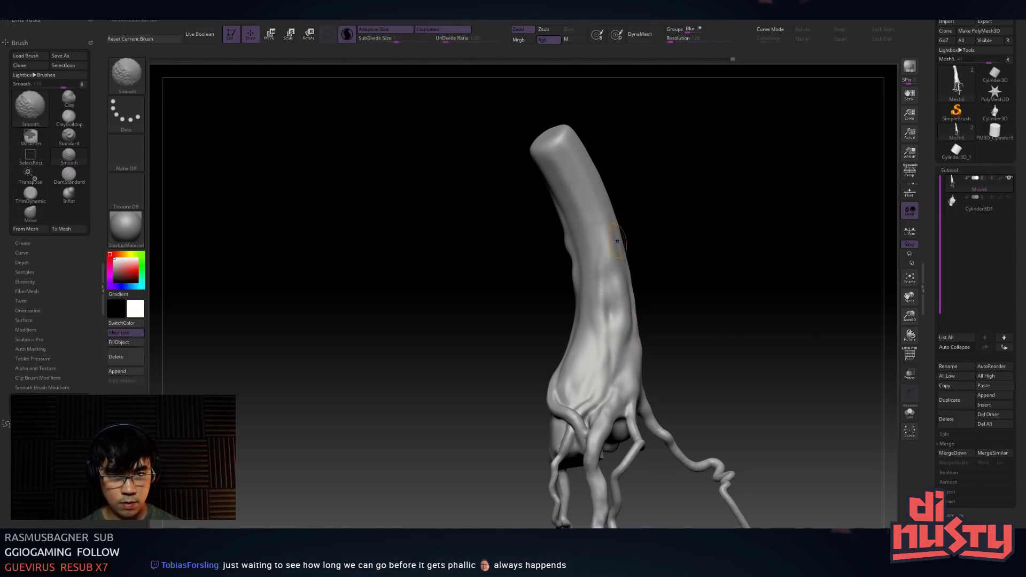
mouse_move(662, 222)
right_mouse_down("ctrl")
mouse_move(698, 232)
mouse_move(664, 218)
mouse_move(681, 222)
mouse_move(681, 205)
right_mouse_up("ctrl")
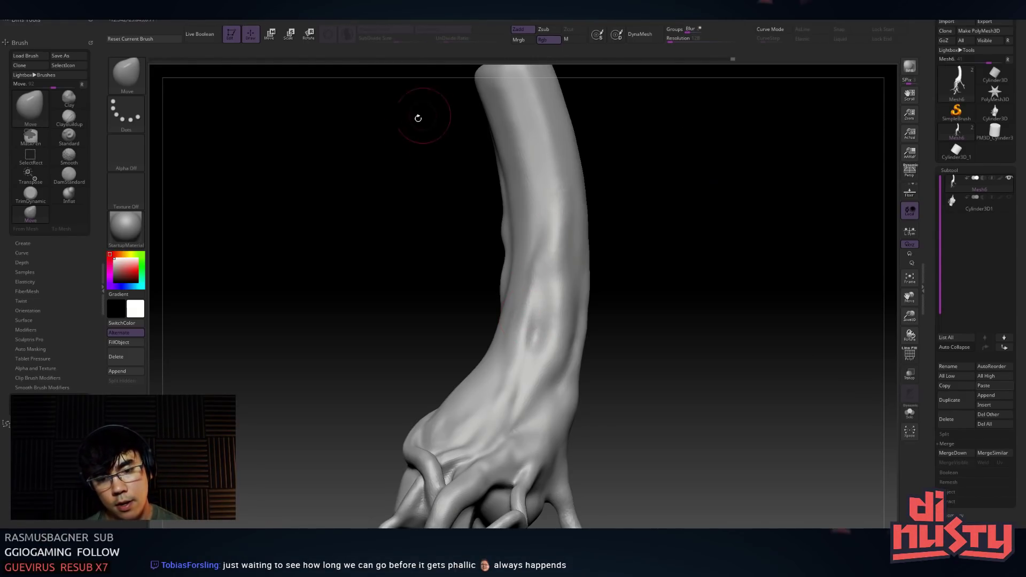
left_click_drag(655, 256, 697, 193)
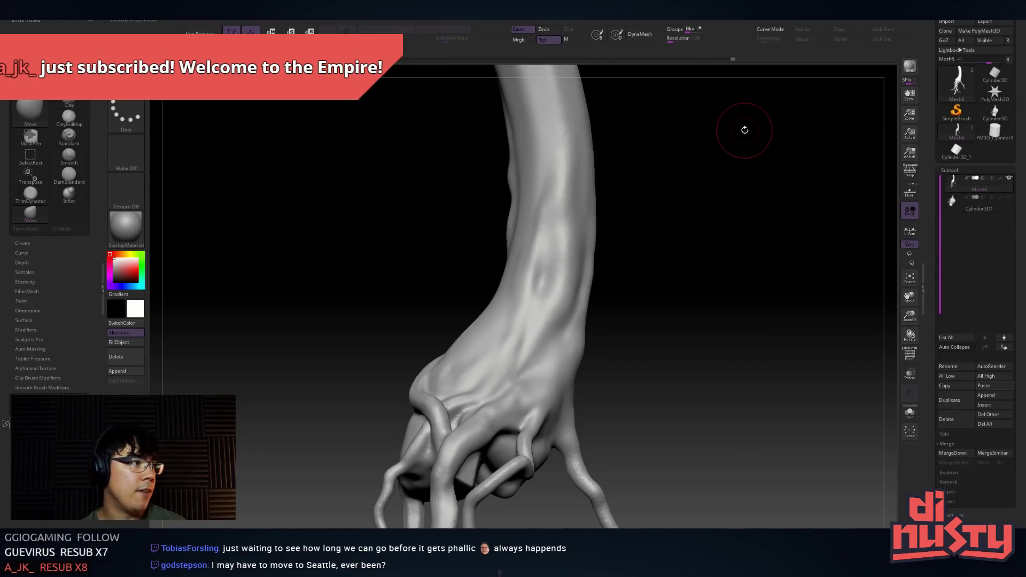
mouse_move(956, 150)
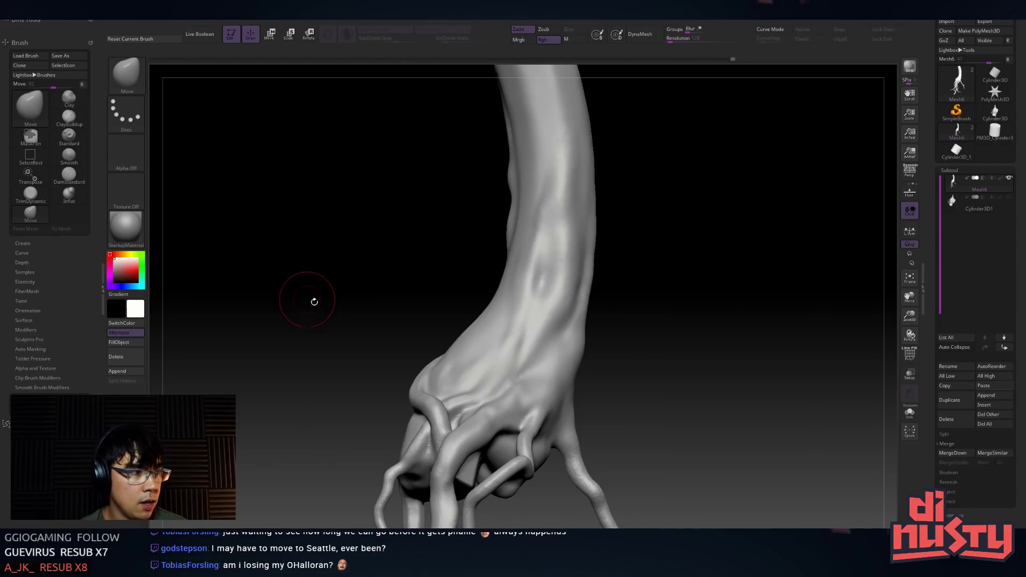
mouse_move(456, 293)
left_mouse_down()
mouse_move(452, 211)
mouse_move(470, 235)
mouse_move(485, 200)
left_mouse_up()
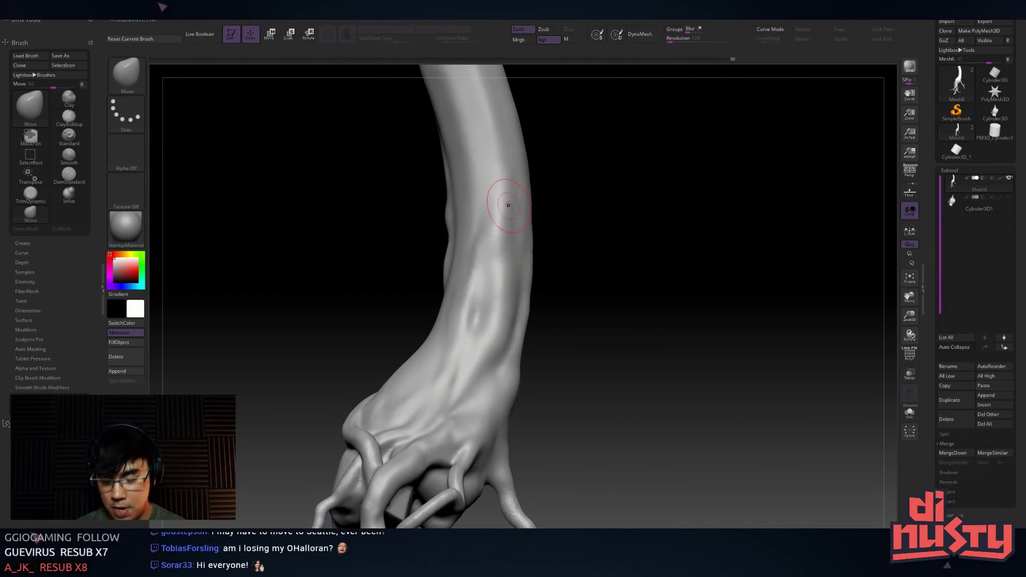
Switch back to the ClayBuildup brush and soften the area around the small hollow in the trunk
key("b")
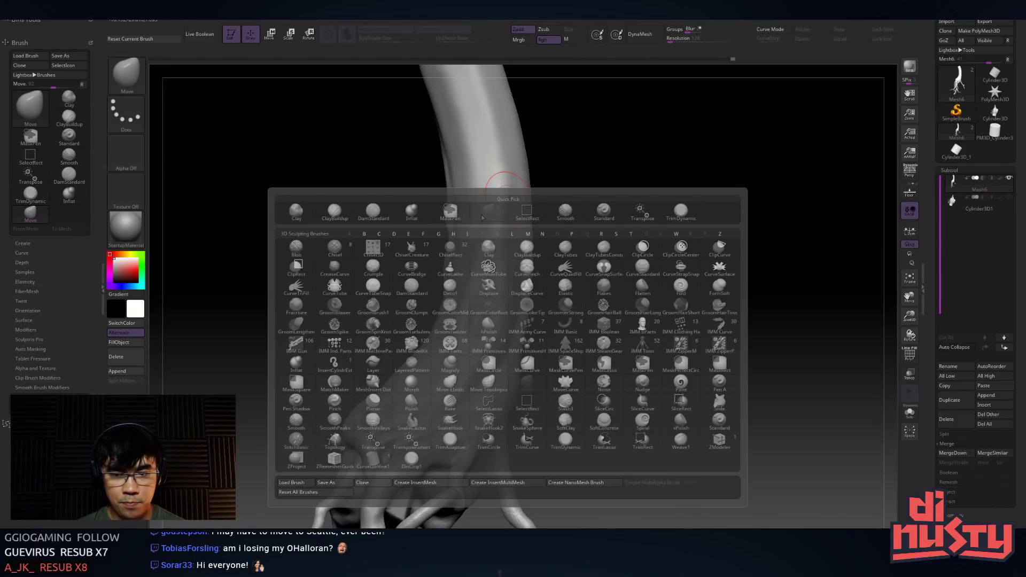
left_click(342, 217)
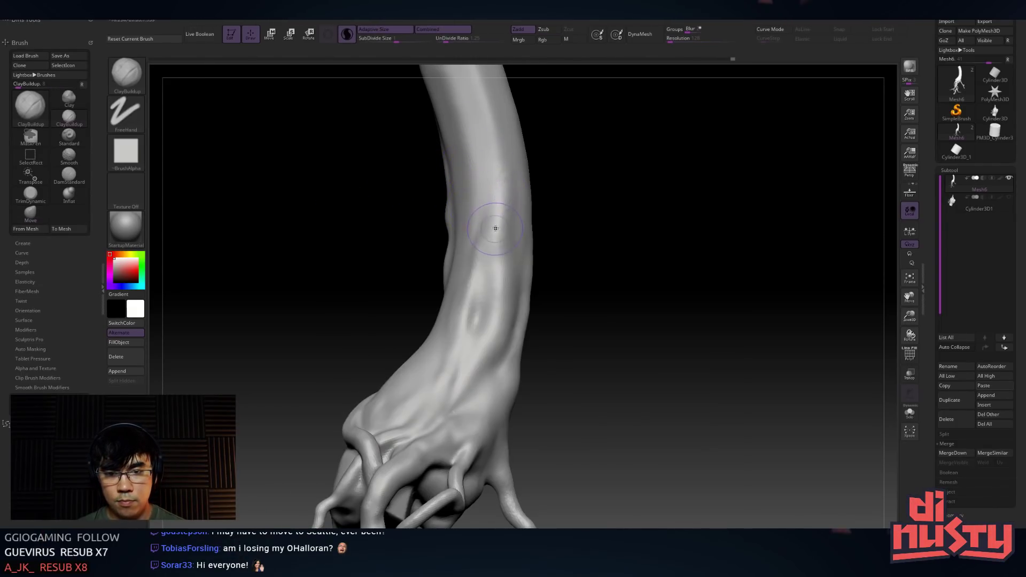
mouse_move(526, 222)
right_mouse_down()
mouse_move(536, 174)
mouse_move(527, 250)
mouse_move(534, 229)
right_mouse_up()
mouse_move(490, 286)
left_mouse_down("shift")
mouse_move(491, 268)
mouse_move(515, 325)
mouse_move(520, 314)
left_mouse_up("shift")
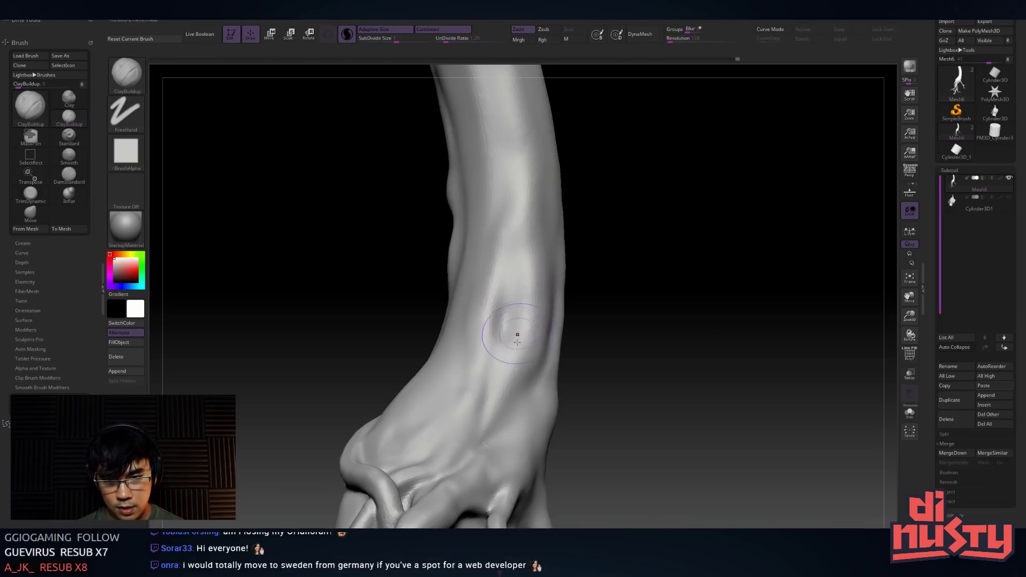
key("b")
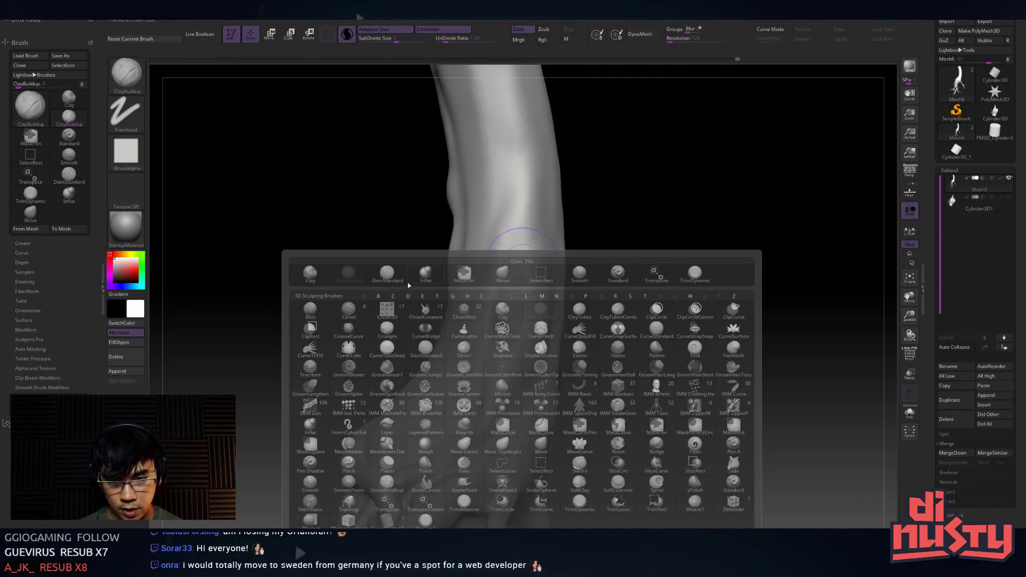
key("Escape")
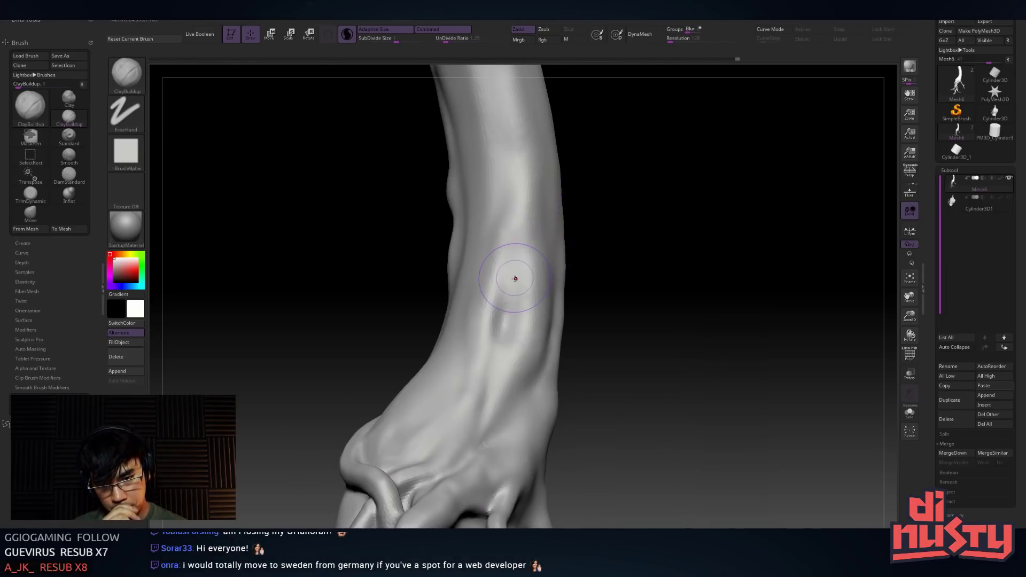
key("b")
key("c")
left_click(447, 350)
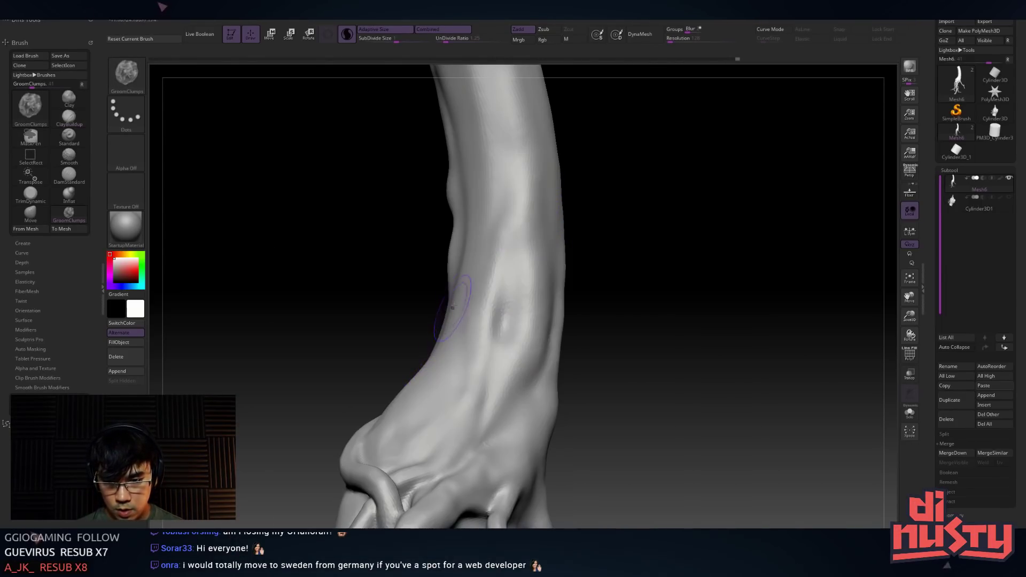
Switch to the DamStandard brush, adjust its settings, and carve a long crease through the trunk hollow toward the roots
key("b")
key("d")
key("s")
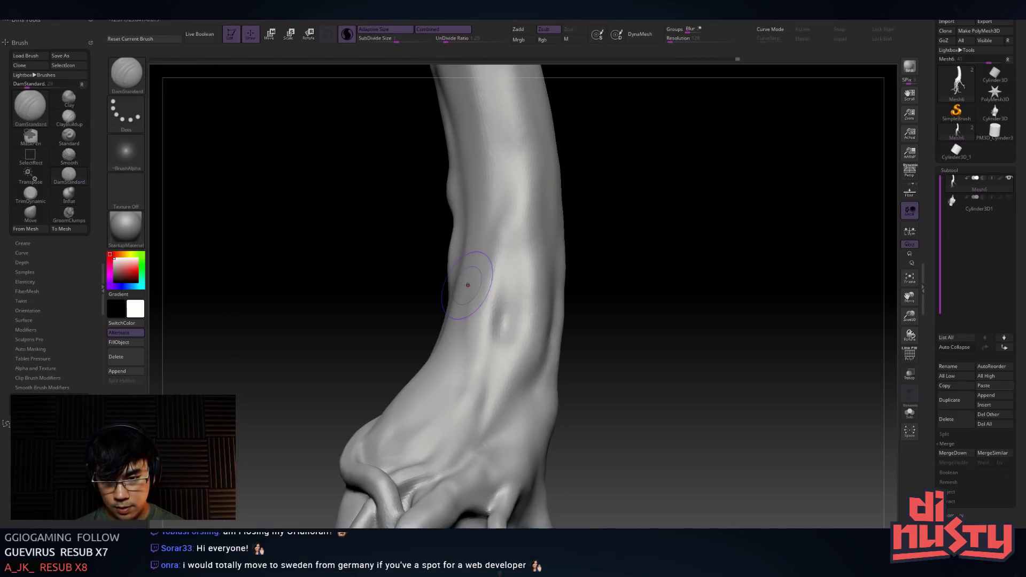
key("b")
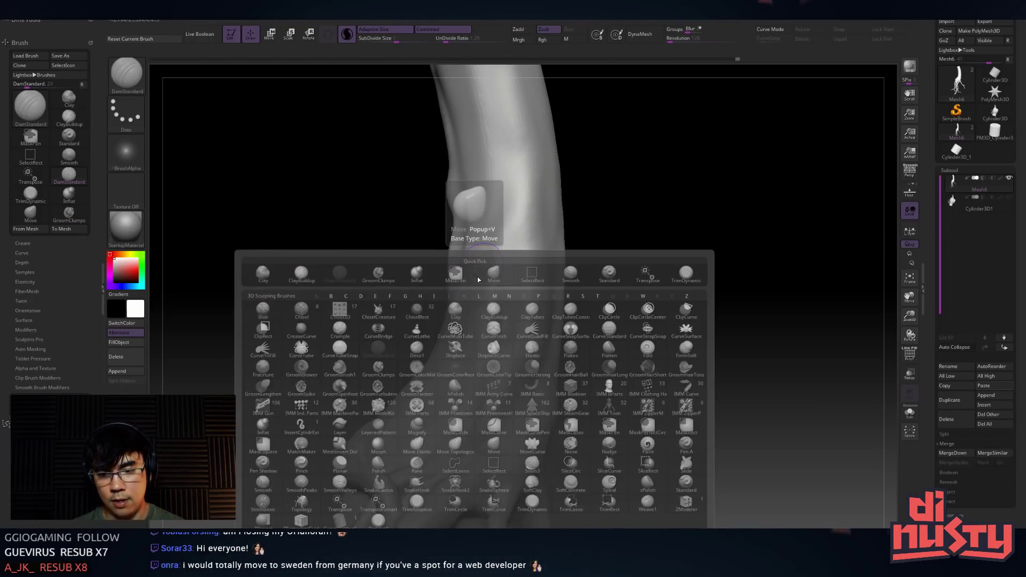
key("d")
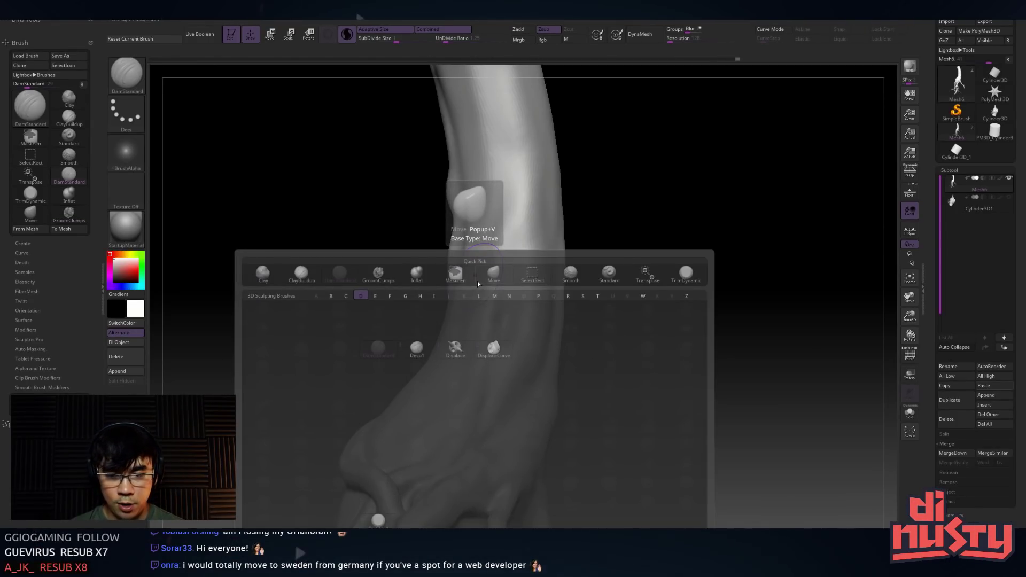
key("s")
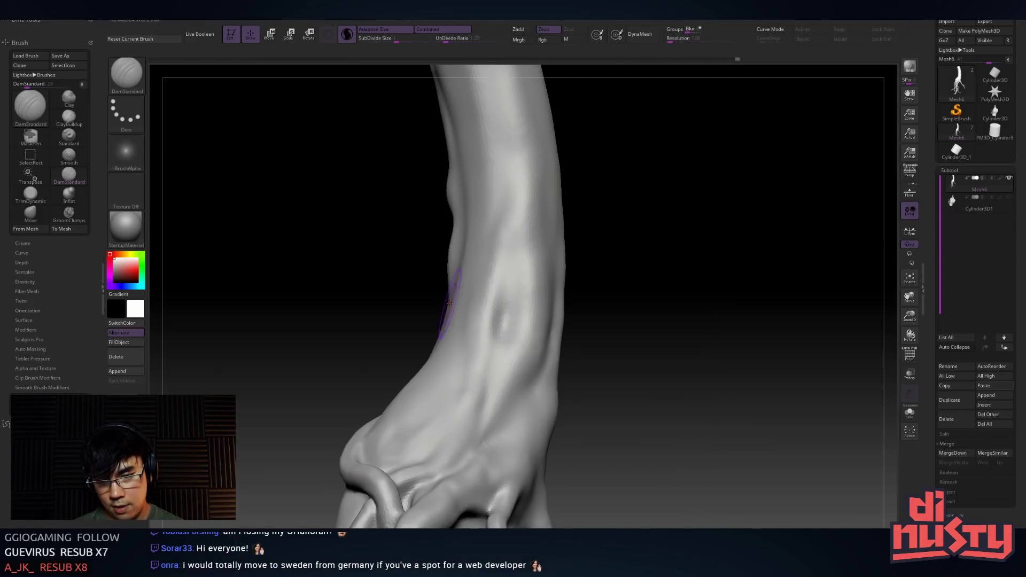
left_click_drag(494, 244, 482, 380)
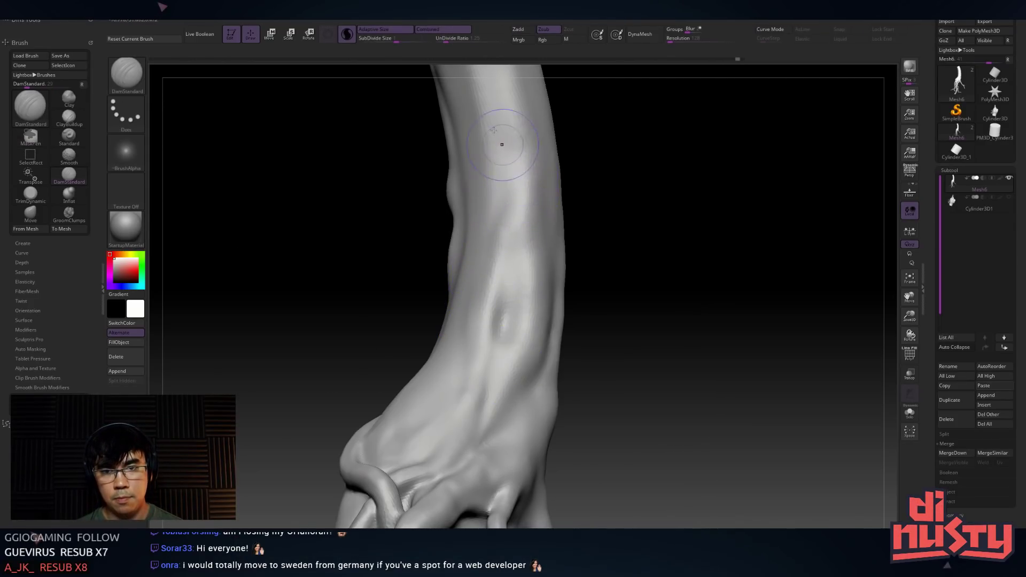
key("space")
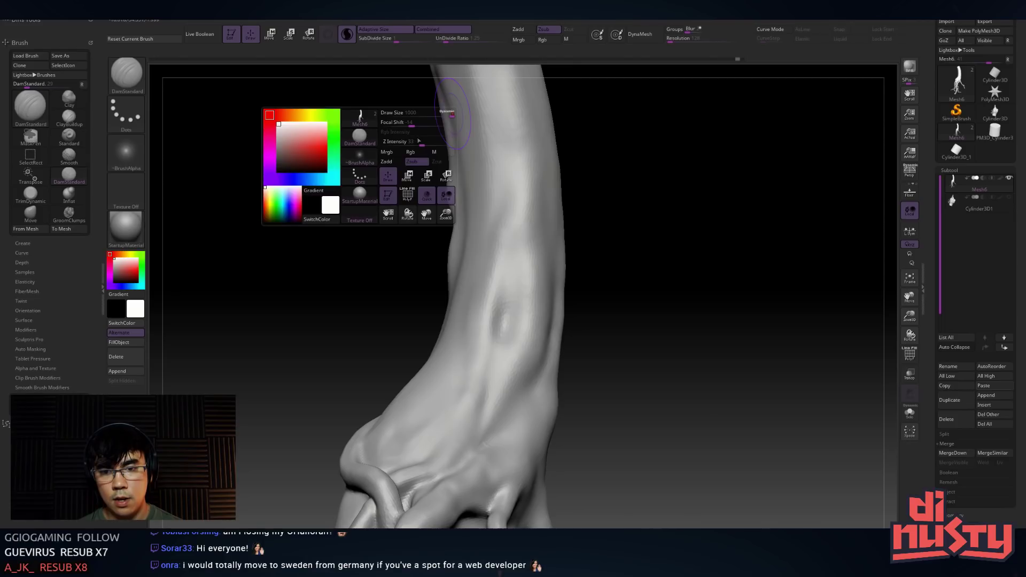
key("ctrl")
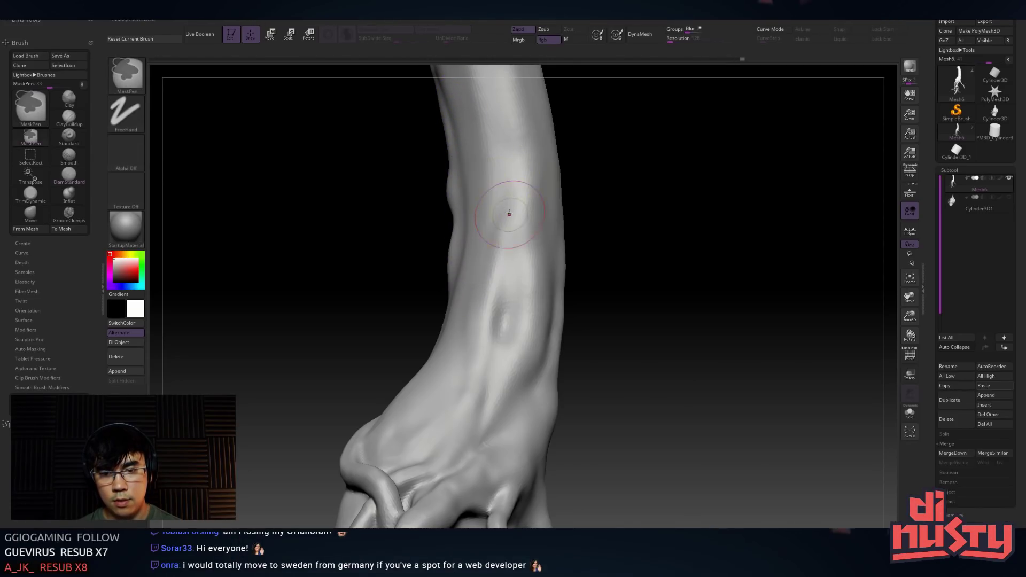
key("ctrl+z")
key("space")
left_click_drag(502, 279, 483, 407)
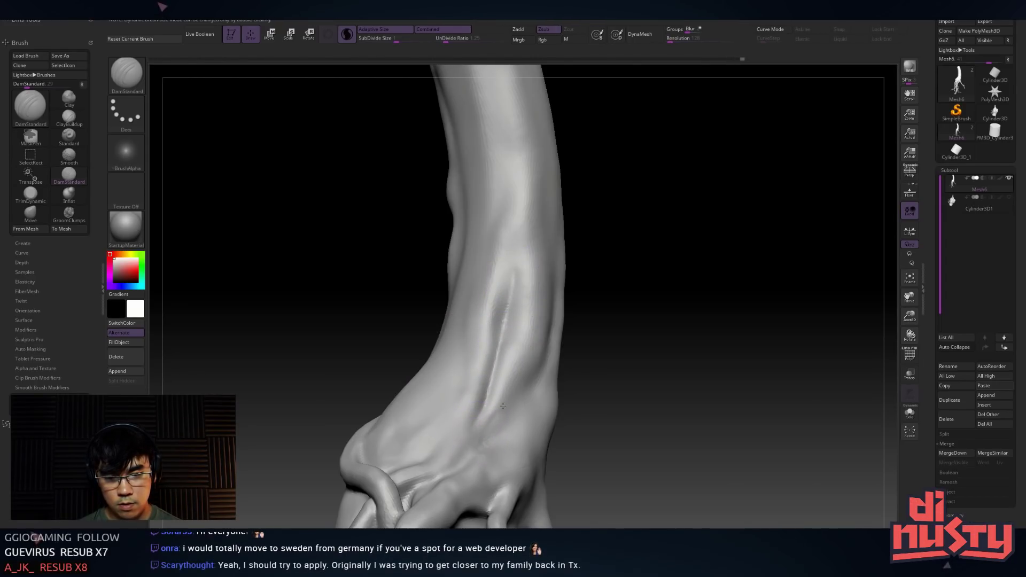
Carve a long vertical crease in the trunk beside the hollow, undoing and redrawing the stroke
key("ctrl+z")
left_click_drag(489, 214, 458, 397)
right_click_drag(460, 332, 474, 229)
key("ctrl+z")
left_click_drag(480, 196, 460, 326)
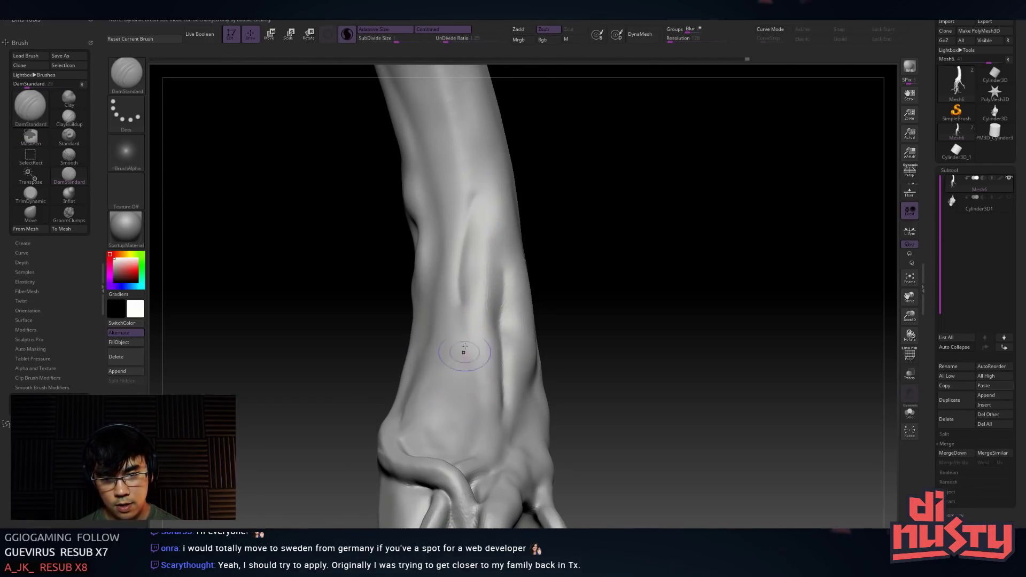
key("ctrl+z")
mouse_move(475, 214)
left_mouse_down()
mouse_move(464, 259)
mouse_move(478, 389)
left_mouse_up()
right_click_drag(476, 413, 502, 452)
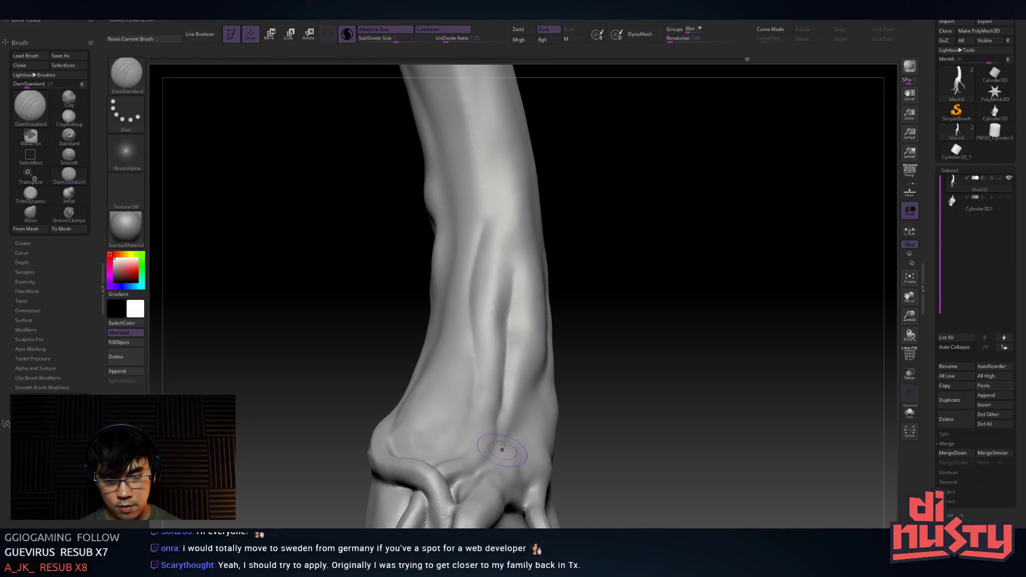
Soften the carved creases and cut DamStandard grooves around the small knot on the trunk's side
right_click_drag(528, 256, 502, 278)
mouse_move(511, 366)
left_mouse_down("shift")
mouse_move(474, 425)
mouse_move(492, 428)
mouse_move(539, 336)
mouse_move(560, 169)
left_mouse_up("shift")
right_click_drag(560, 169, 550, 274)
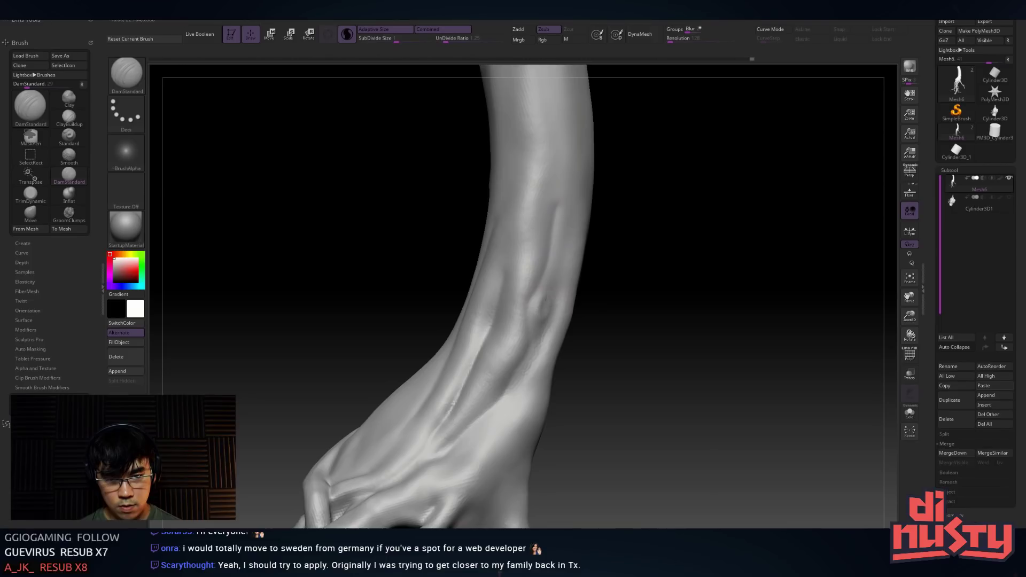
mouse_move(541, 342)
left_mouse_down()
mouse_move(552, 307)
mouse_move(539, 317)
mouse_move(560, 300)
mouse_move(567, 227)
left_mouse_up()
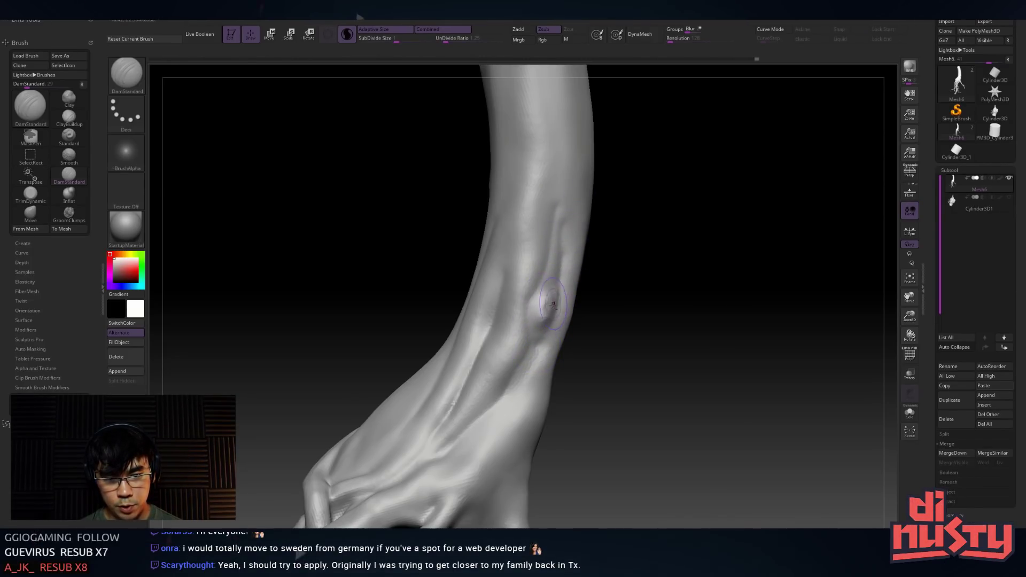
left_click_drag(543, 278, 526, 349)
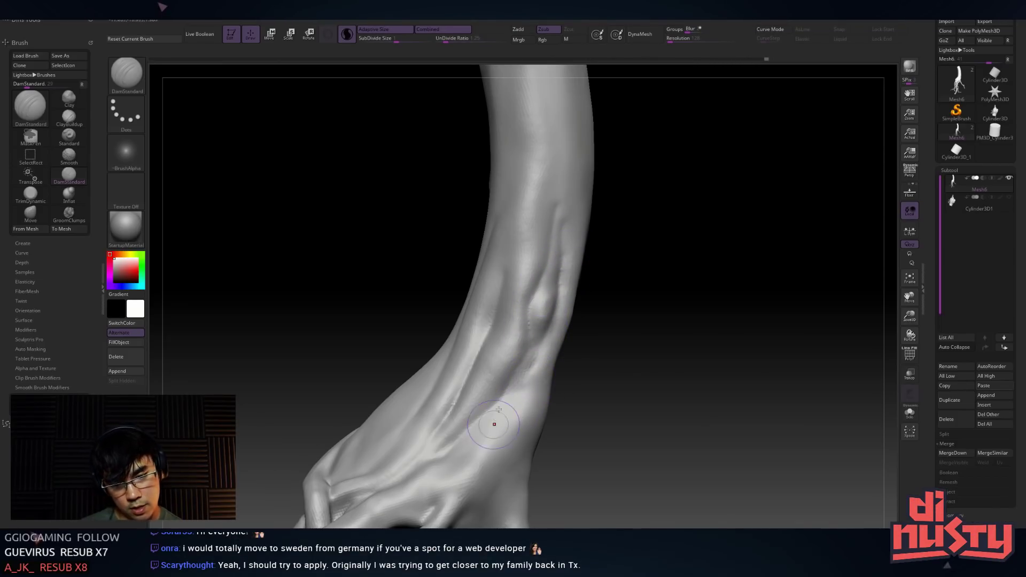
Carve DamStandard creases down the trunk base onto the bulge between the two roots, and smooth the grooves
right_click_drag(495, 418, 486, 292)
right_click_drag(460, 454, 486, 421)
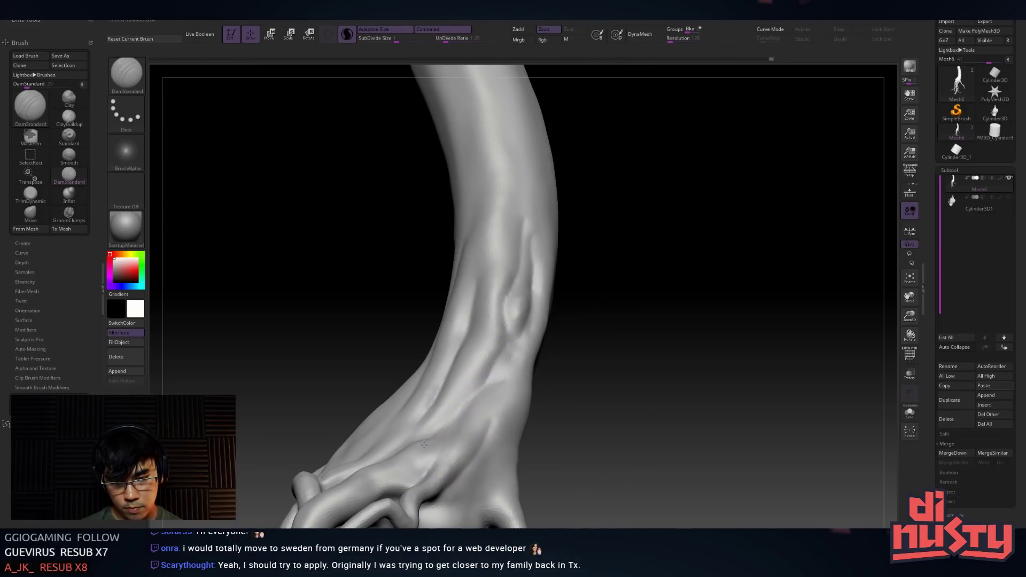
right_click_drag(428, 441, 469, 447)
mouse_move(522, 383)
right_mouse_down()
mouse_move(481, 411)
mouse_move(470, 406)
mouse_move(486, 353)
mouse_move(499, 408)
right_mouse_up()
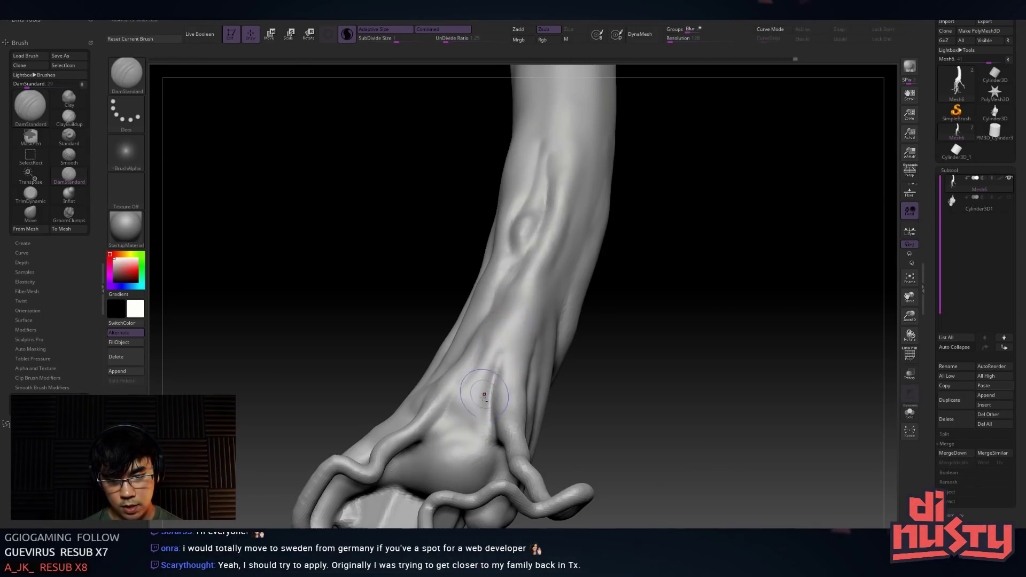
mouse_move(489, 350)
left_mouse_down()
mouse_move(472, 416)
mouse_move(468, 404)
mouse_move(476, 453)
mouse_move(465, 463)
mouse_move(460, 420)
mouse_move(472, 470)
left_mouse_up()
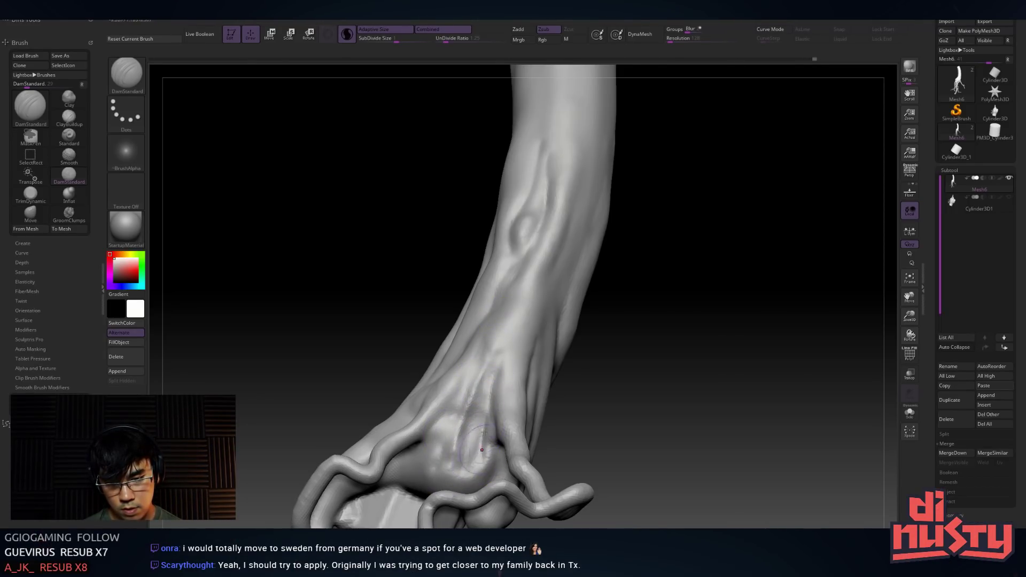
mouse_move(482, 432)
left_mouse_down()
mouse_move(489, 442)
mouse_move(496, 363)
left_mouse_up()
left_click_drag(489, 398, 500, 353)
left_click_drag(457, 446, 475, 393, "shift")
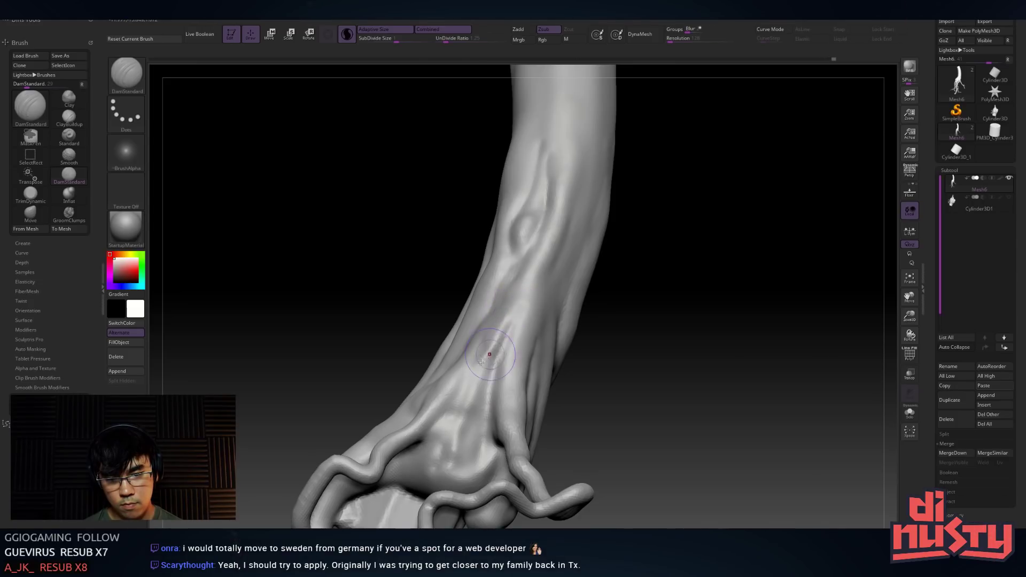
mouse_move(502, 333)
left_mouse_down()
mouse_move(467, 373)
mouse_move(487, 362)
left_mouse_up()
Switch to the Inflat brush and thicken the root ridge where it branches off the trunk base
mouse_move(515, 357)
right_mouse_down()
mouse_move(501, 400)
mouse_move(497, 329)
right_mouse_up()
key("v")
key("v")
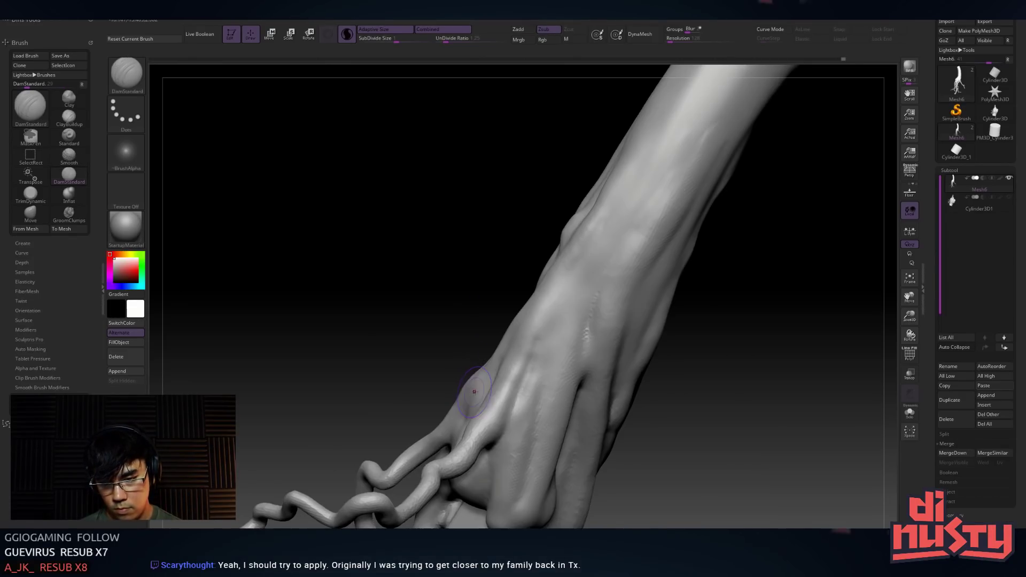
key("b")
key("i")
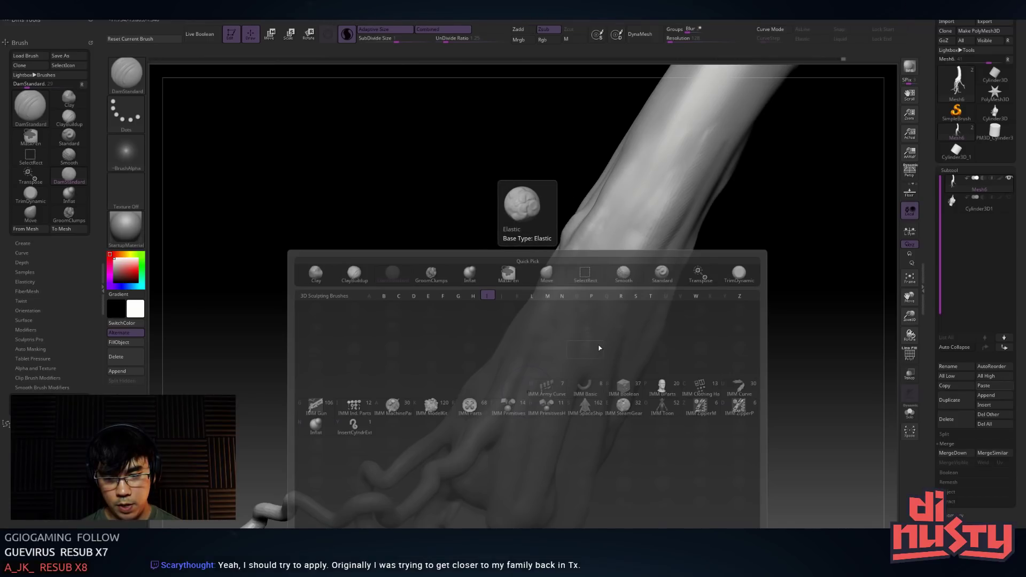
key("n")
key("space")
mouse_move(528, 369)
left_mouse_down()
mouse_move(521, 411)
mouse_move(479, 462)
left_mouse_up()
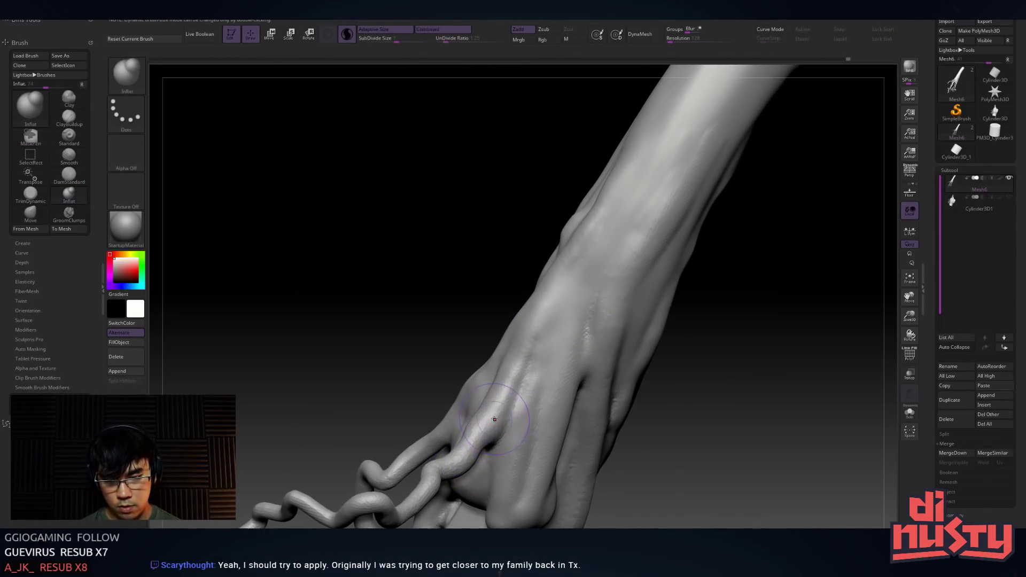
mouse_move(471, 435)
right_mouse_down()
mouse_move(561, 320)
mouse_move(596, 366)
right_mouse_up()
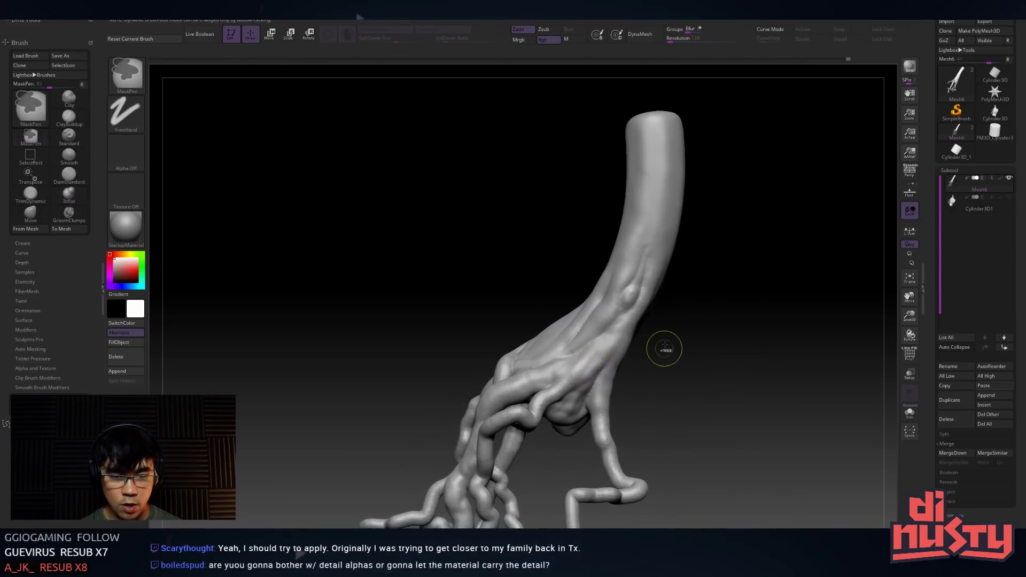
key("b")
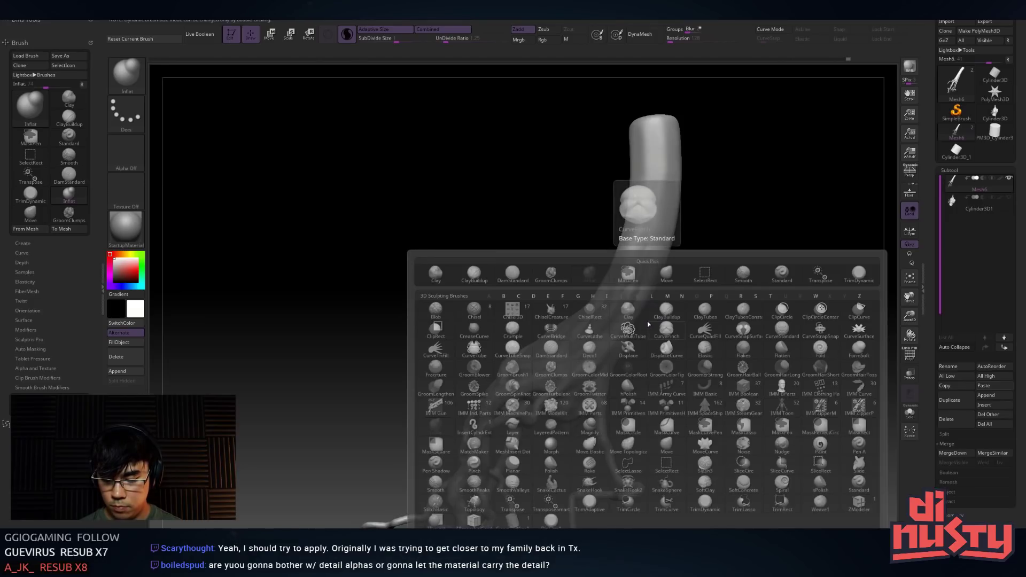
key("i")
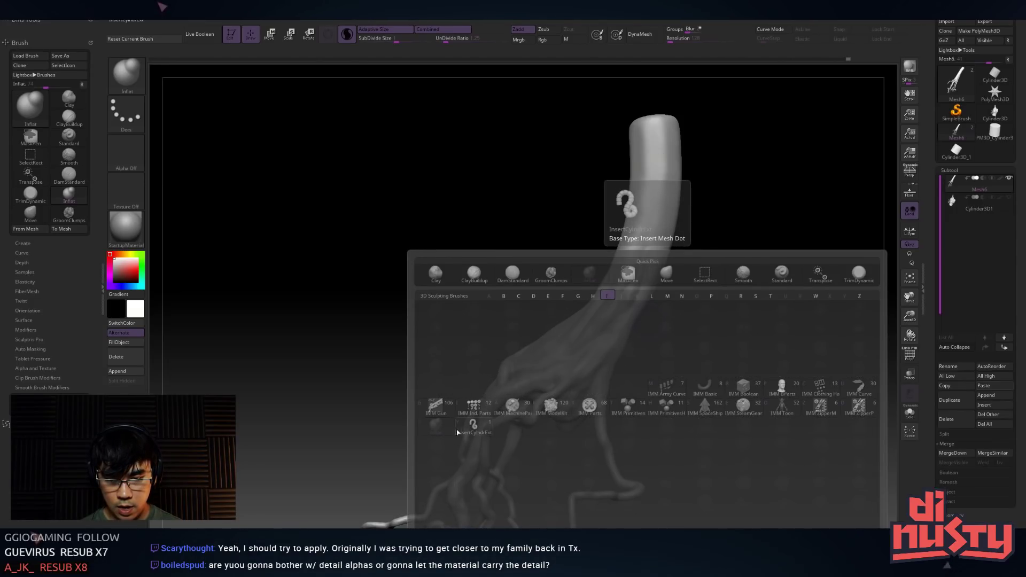
key("Escape")
right_click_drag(589, 332, 565, 371)
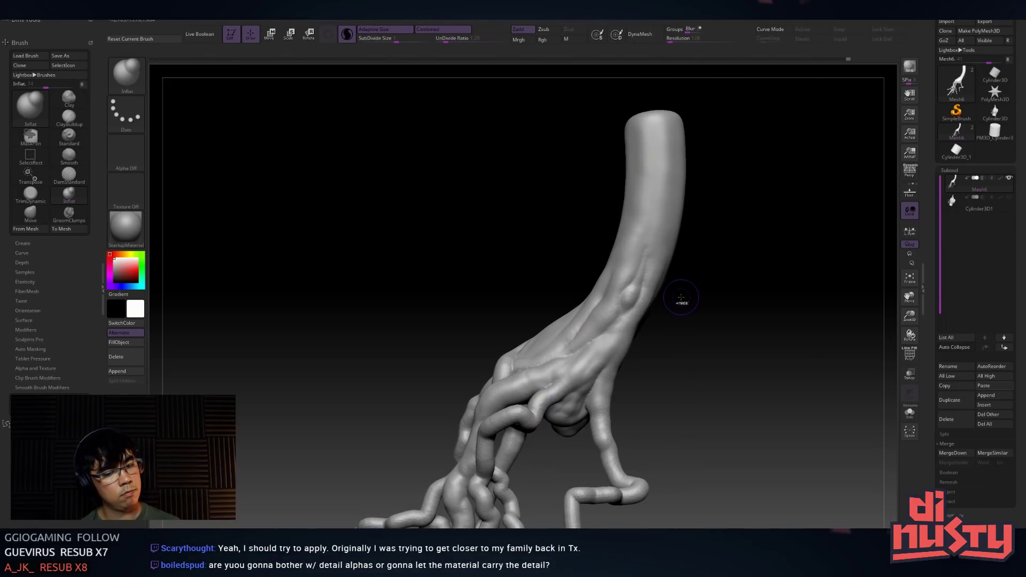
Examine the trunk base and the root junctions from several angles while toggling Sculptris Pro mode
right_click_drag(681, 297, 682, 296)
right_click_drag(528, 345, 464, 184, "ctrl")
key("shift+d")
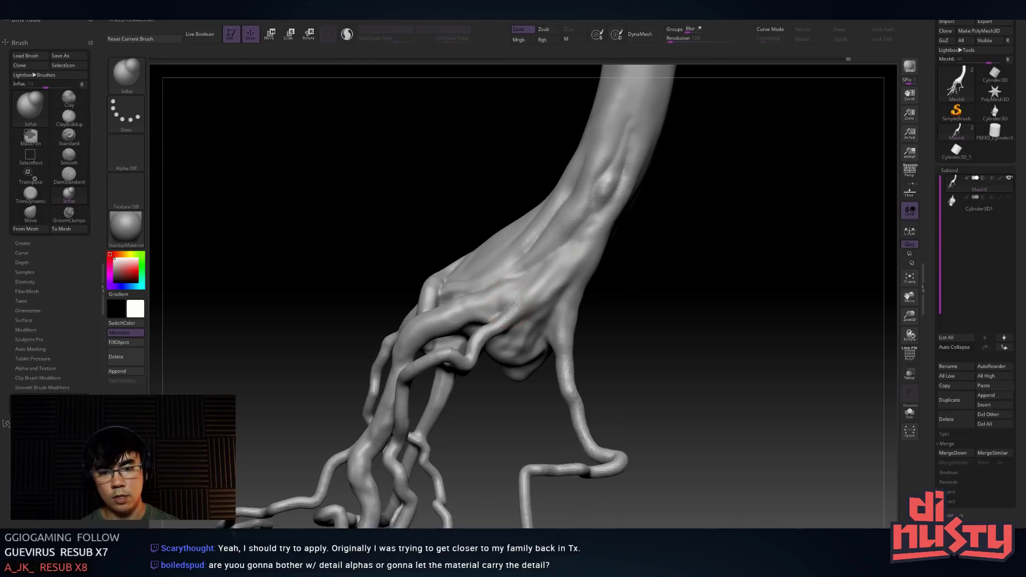
key("shift+d")
right_click_drag(487, 206, 527, 220)
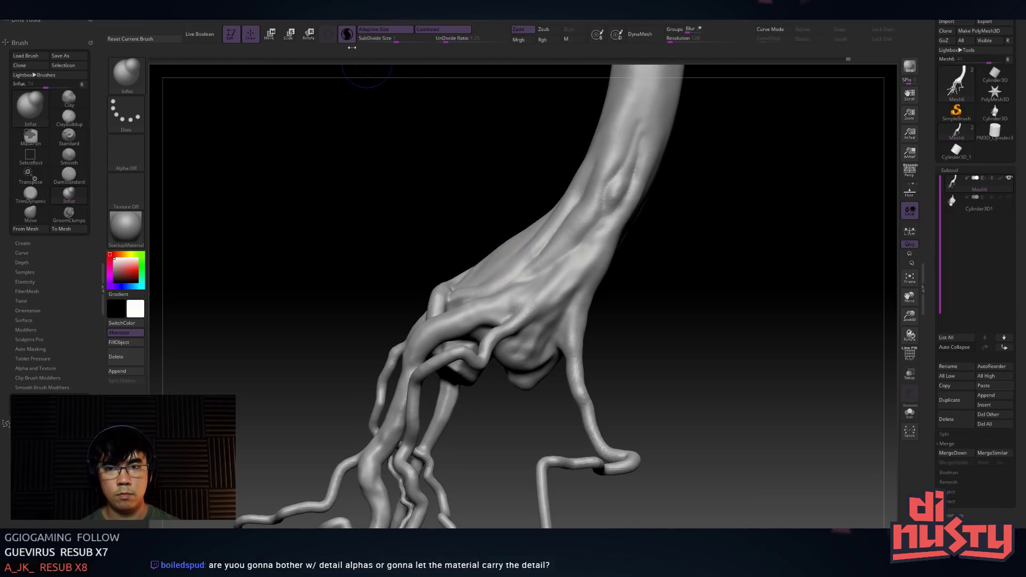
left_click(347, 34)
mouse_move(502, 226)
right_mouse_down("ctrl")
mouse_move(538, 256)
mouse_move(527, 222)
mouse_move(567, 218)
mouse_move(585, 235)
mouse_move(566, 214)
mouse_move(526, 262)
mouse_move(710, 148)
right_mouse_up("ctrl")
key("w")
key("q")
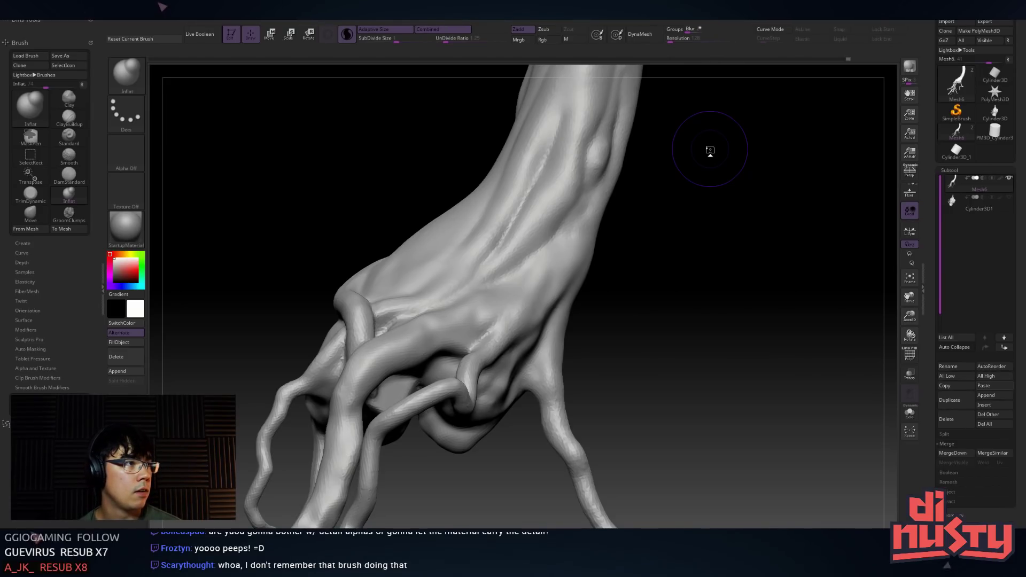
Inspect the wireframe density along the trunk's ridges and creases, with the polyframe display turned on temporarily
mouse_move(353, 214)
left_mouse_down()
mouse_move(675, 298)
mouse_move(669, 275)
mouse_move(689, 307)
mouse_move(534, 299)
mouse_move(438, 342)
mouse_move(534, 321)
mouse_move(646, 331)
left_mouse_up()
key("shift+f")
mouse_move(481, 299)
left_mouse_down()
mouse_move(374, 244)
mouse_move(320, 320)
mouse_move(399, 107)
left_mouse_up()
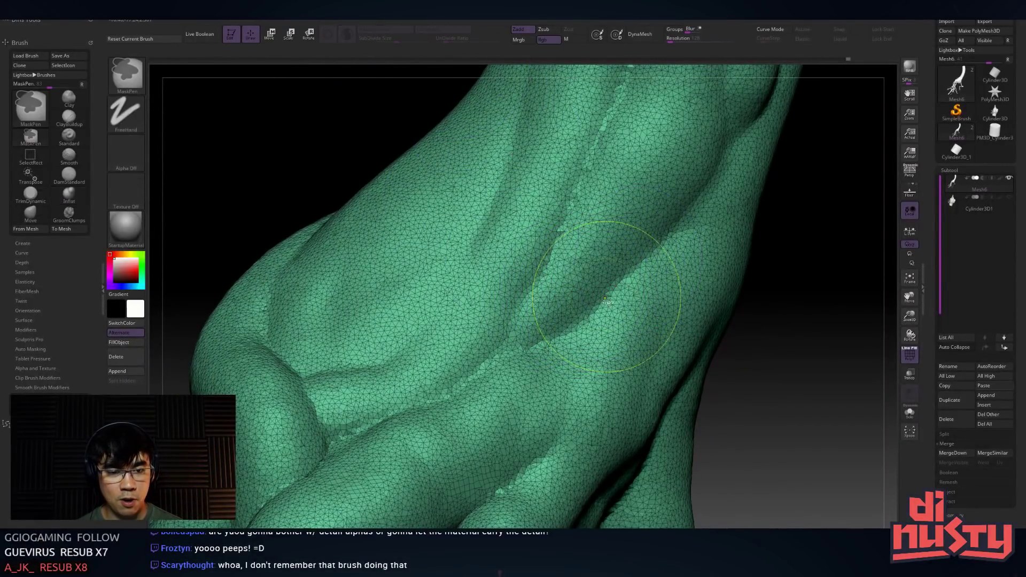
left_click_drag(600, 297, 626, 255)
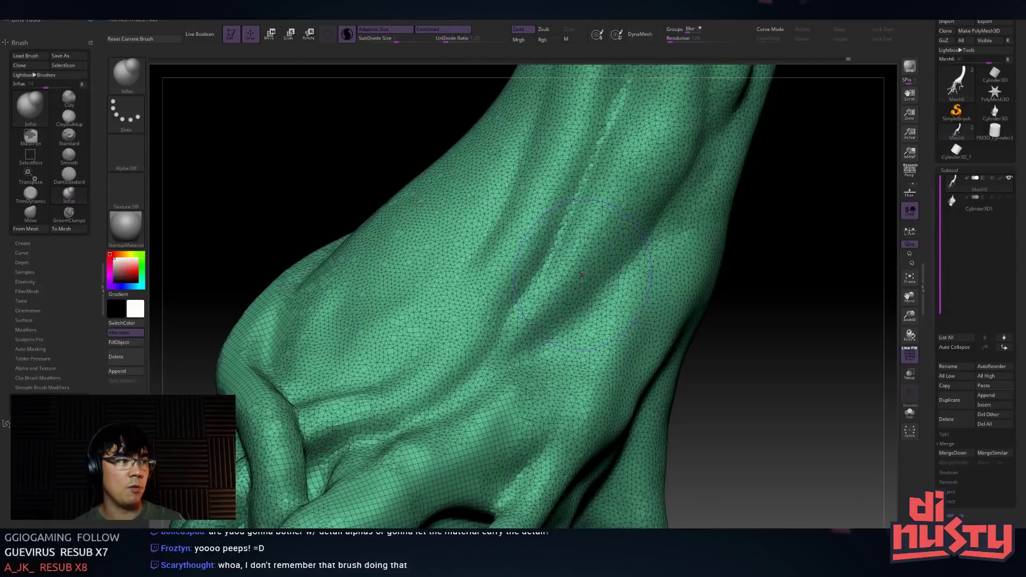
mouse_move(559, 297)
left_mouse_down()
mouse_move(648, 323)
mouse_move(517, 332)
mouse_move(550, 344)
mouse_move(570, 328)
mouse_move(571, 342)
mouse_move(524, 329)
mouse_move(533, 249)
mouse_move(539, 281)
left_mouse_up()
key("shift+f")
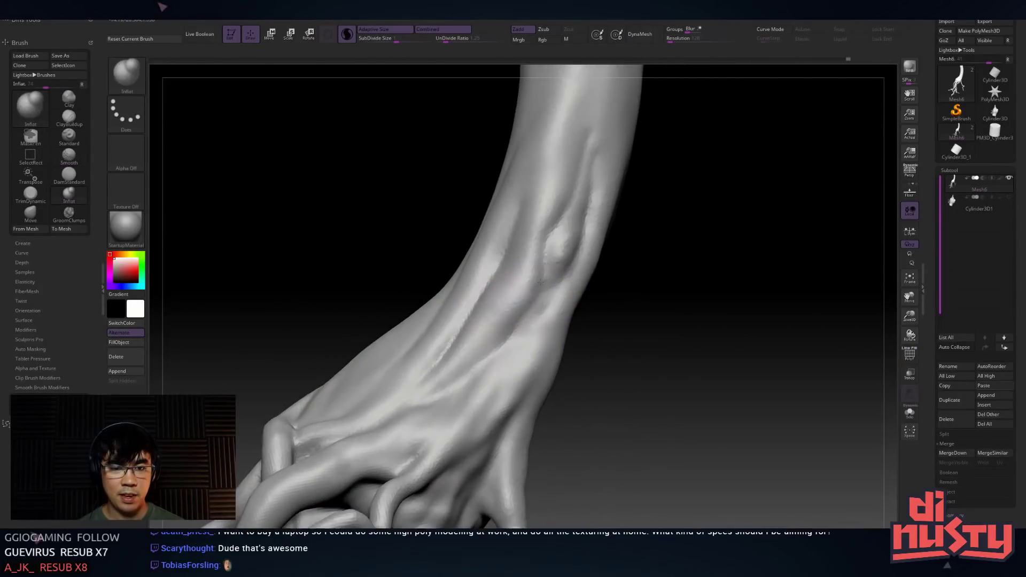
Examine the trunk and the thin root branches from several sides, including their connecting joints up close
mouse_move(509, 237)
left_mouse_down()
mouse_move(542, 164)
mouse_move(543, 195)
mouse_move(559, 193)
left_mouse_up()
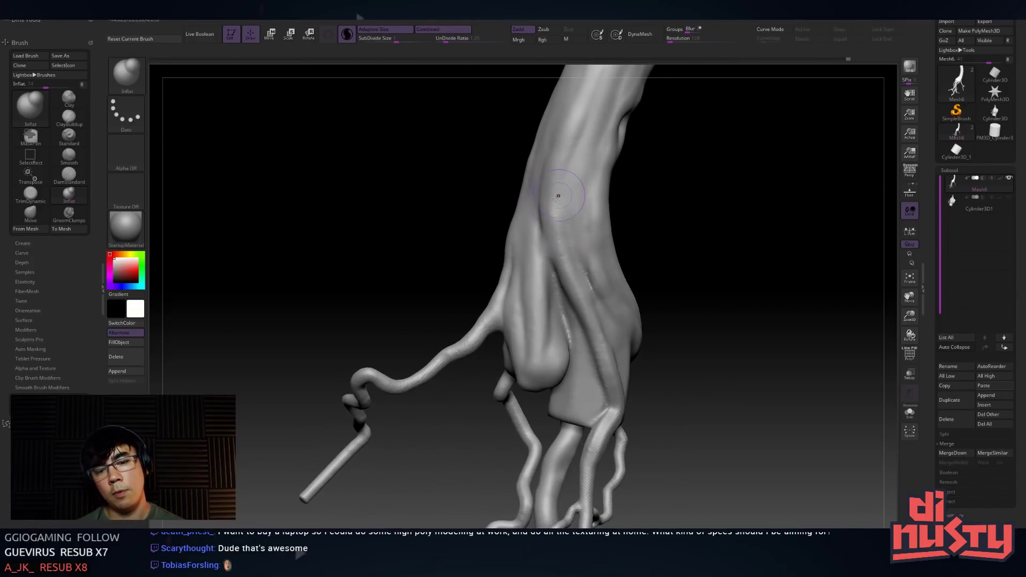
mouse_move(551, 232)
right_mouse_down()
mouse_move(538, 428)
mouse_move(547, 317)
mouse_move(510, 253)
mouse_move(524, 280)
right_mouse_up()
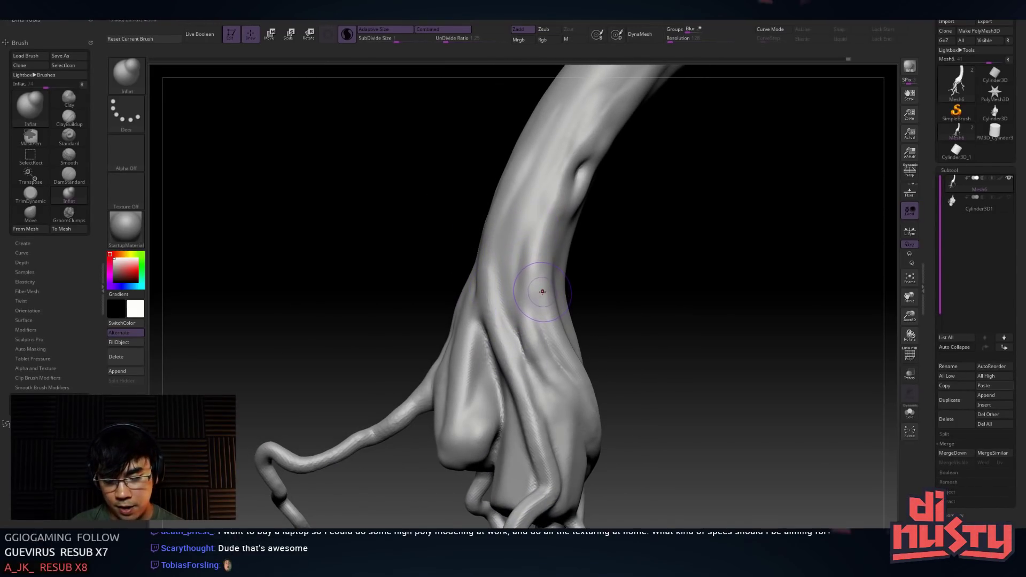
right_click_drag(538, 282, 544, 332)
key("shift")
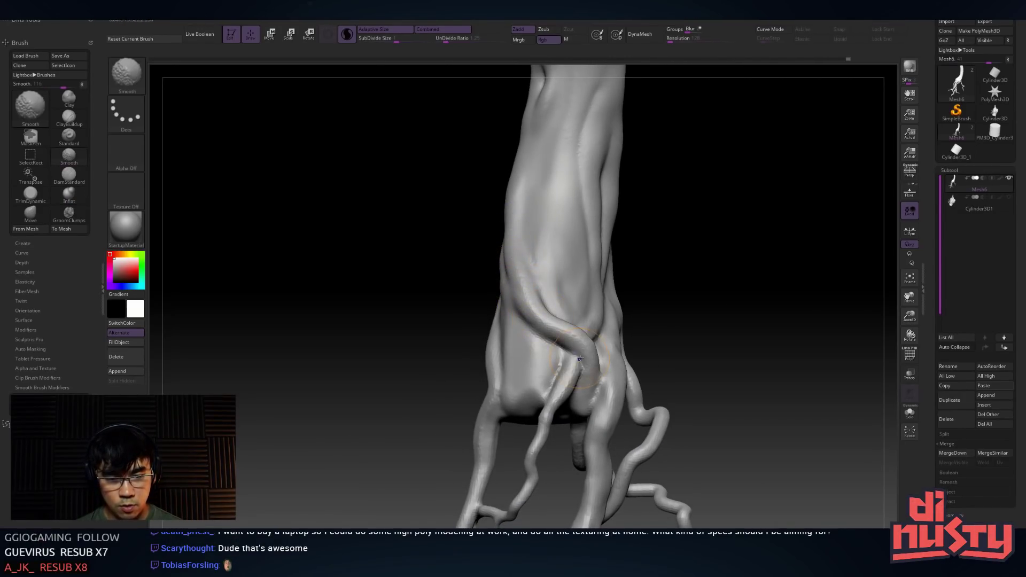
mouse_move(579, 266)
right_mouse_down()
mouse_move(578, 292)
mouse_move(526, 303)
mouse_move(551, 300)
mouse_move(563, 320)
mouse_move(547, 308)
mouse_move(561, 274)
right_mouse_up()
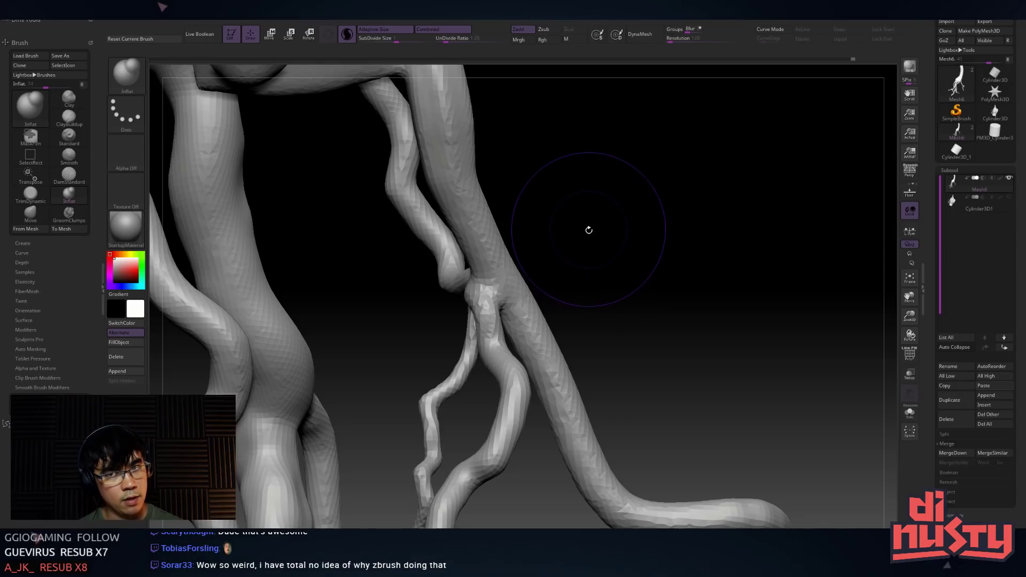
right_click_drag(583, 249, 595, 222)
mouse_move(561, 318)
right_mouse_down()
mouse_move(513, 283)
mouse_move(534, 235)
right_mouse_up()
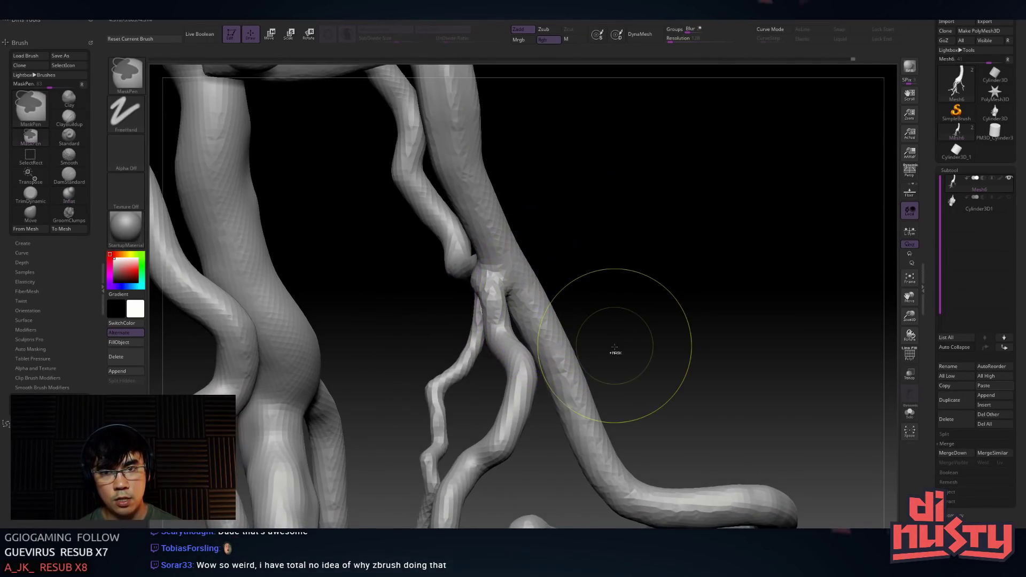
Switch to the PM3D_Cylinder3D tool and try inflating the test cylinder with the Inflat brush while showing its wireframe
left_click(989, 137)
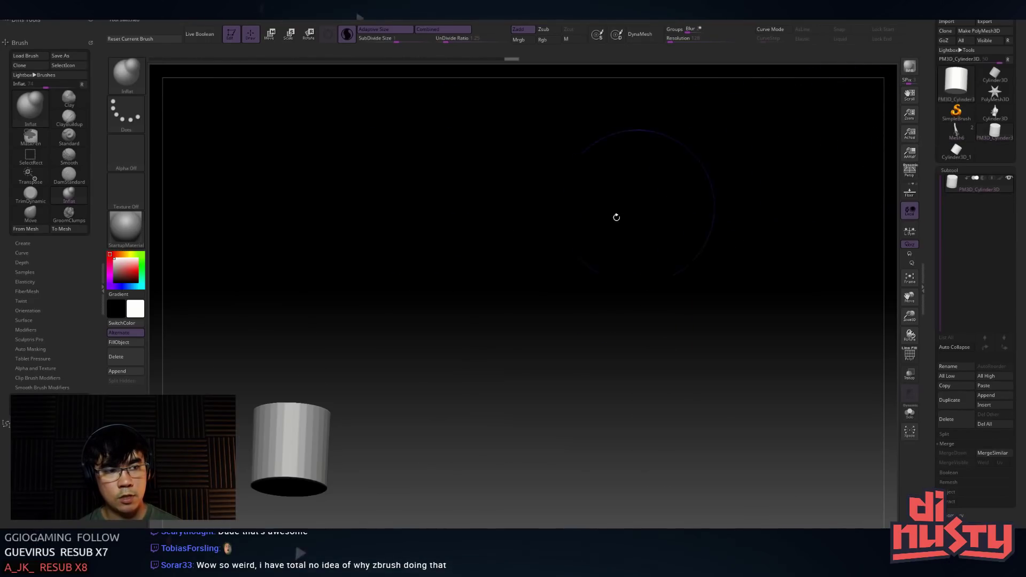
left_click_drag(299, 448, 297, 449)
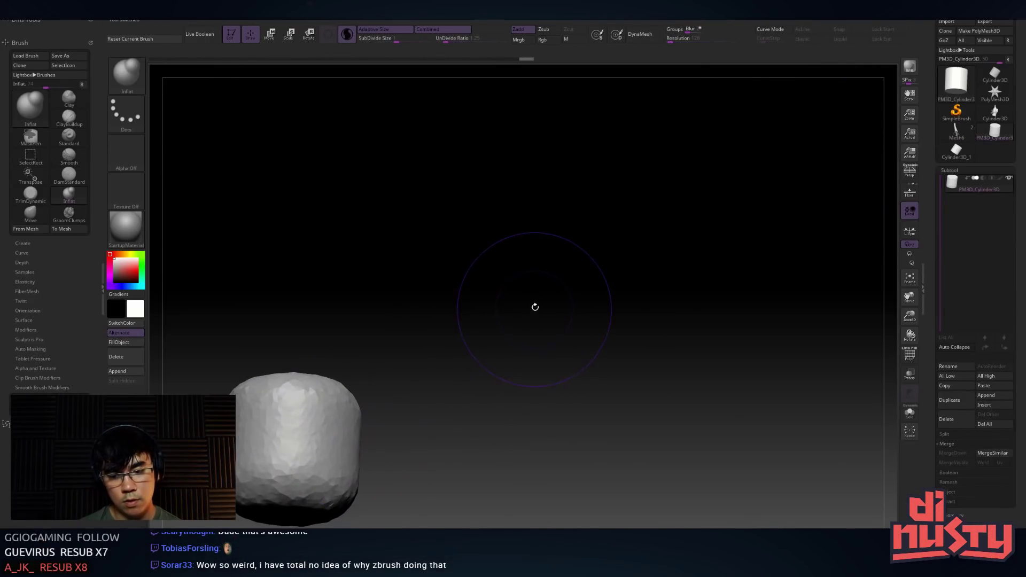
right_click_drag(540, 312, 685, 213, "alt")
key("shift+f")
key("ctrl+z")
mouse_move(444, 342)
left_mouse_down()
mouse_move(409, 366)
mouse_move(461, 363)
mouse_move(408, 353)
mouse_move(409, 363)
mouse_move(420, 359)
left_mouse_up()
Step back and forward through the test cylinder's undo history to compare the inflated surface, with the wireframe hidden
key("ctrl+z")
key("ctrl+z")
key("ctrl+z")
key("ctrl+z")
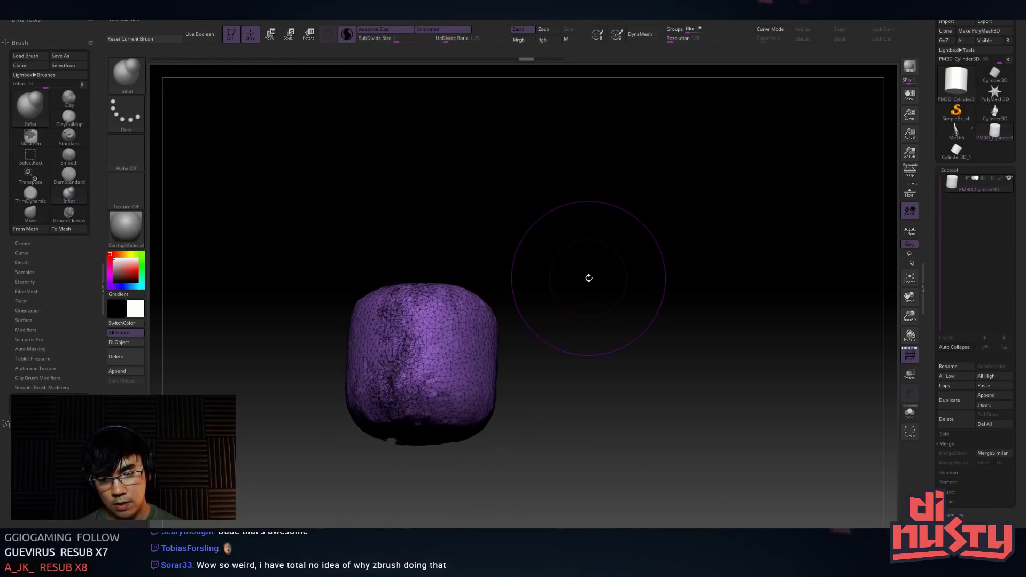
key("shift+f")
key("ctrl+shift+z")
key("ctrl+shift+z")
key("ctrl+shift+z")
key("ctrl+shift+z")
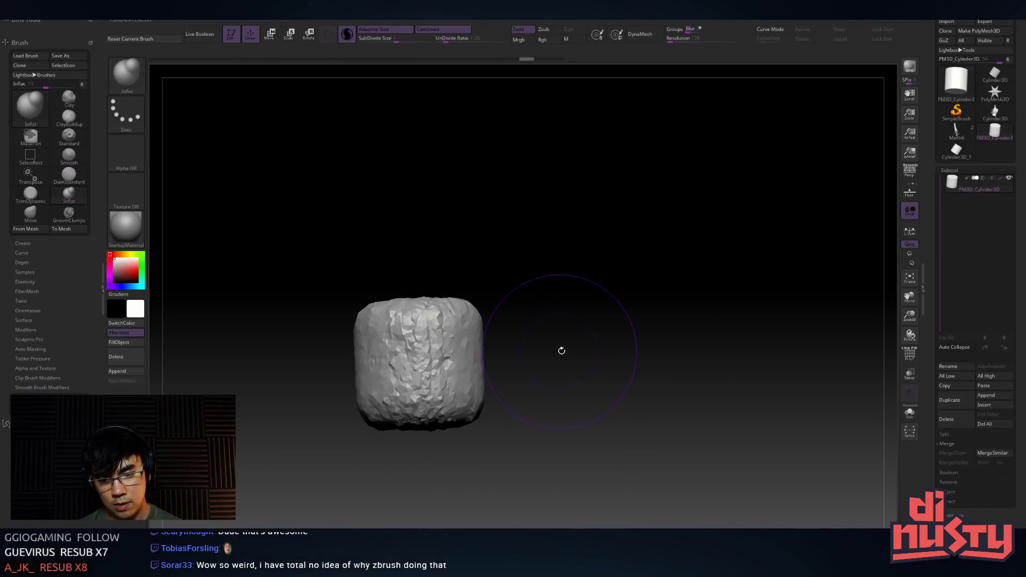
Undo the test strokes on the cylinder and return to the root mesh tool
key("ctrl+z")
key("ctrl+z")
key("ctrl+z")
key("ctrl+z")
left_click(956, 130)
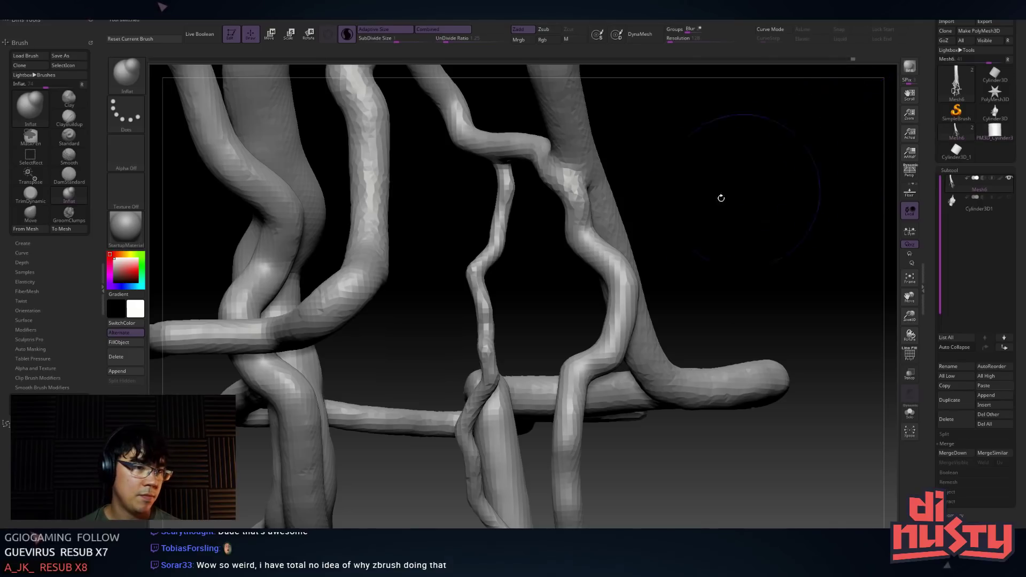
Choose the Move brush, adjust its draw size, and pull the joint between the thin branch and the thick root outward
mouse_move(597, 211)
left_mouse_down("alt")
mouse_move(639, 210)
mouse_move(630, 195)
mouse_move(607, 225)
mouse_move(571, 236)
left_mouse_up("alt")
right_click_drag(558, 255, 663, 190)
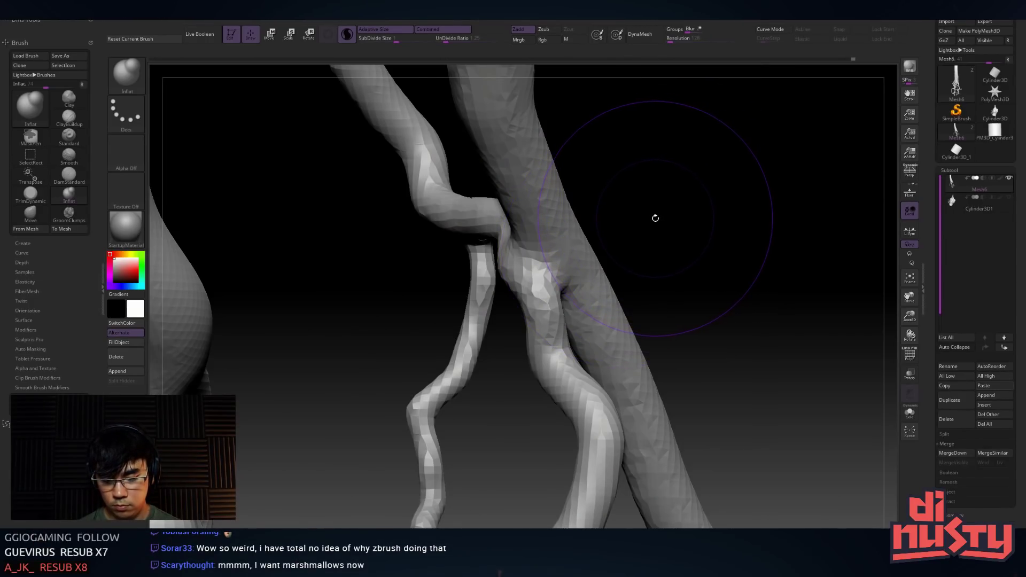
key("b")
key("m")
key("v")
key("space")
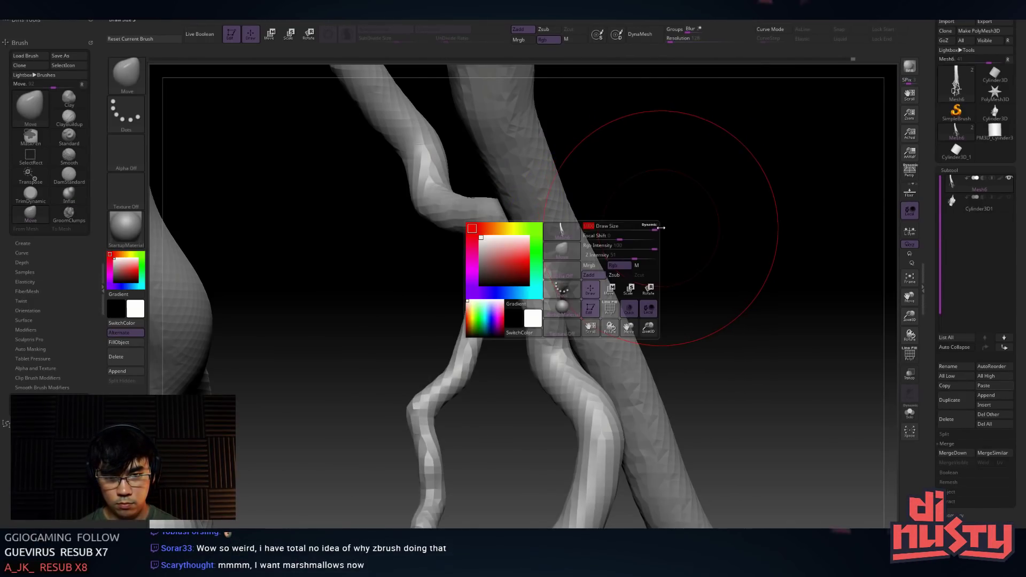
left_click_drag(592, 293, 577, 255)
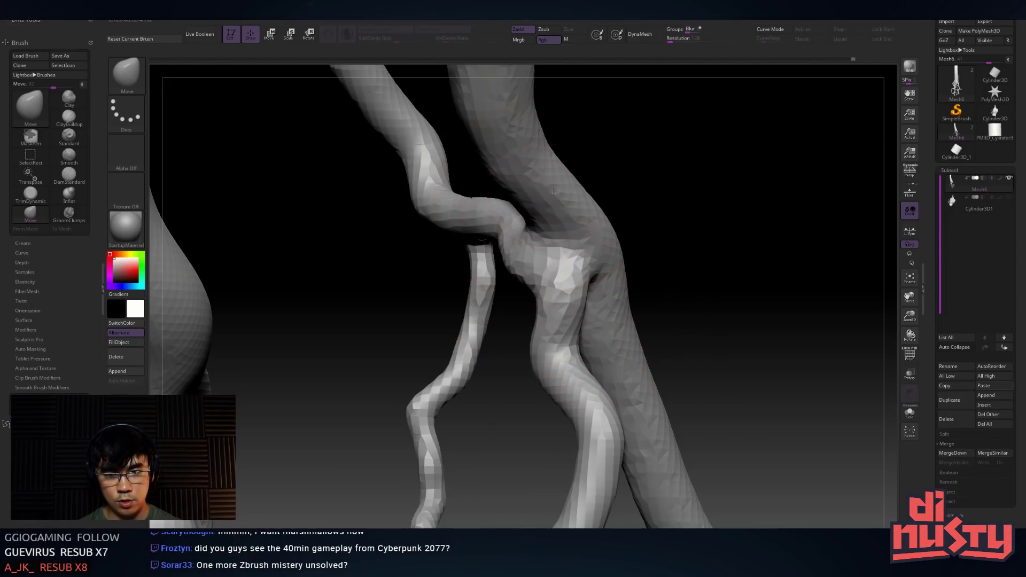
left_click_drag(548, 200, 562, 200)
mouse_move(739, 211)
left_mouse_down()
mouse_move(690, 216)
mouse_move(753, 211)
left_mouse_up()
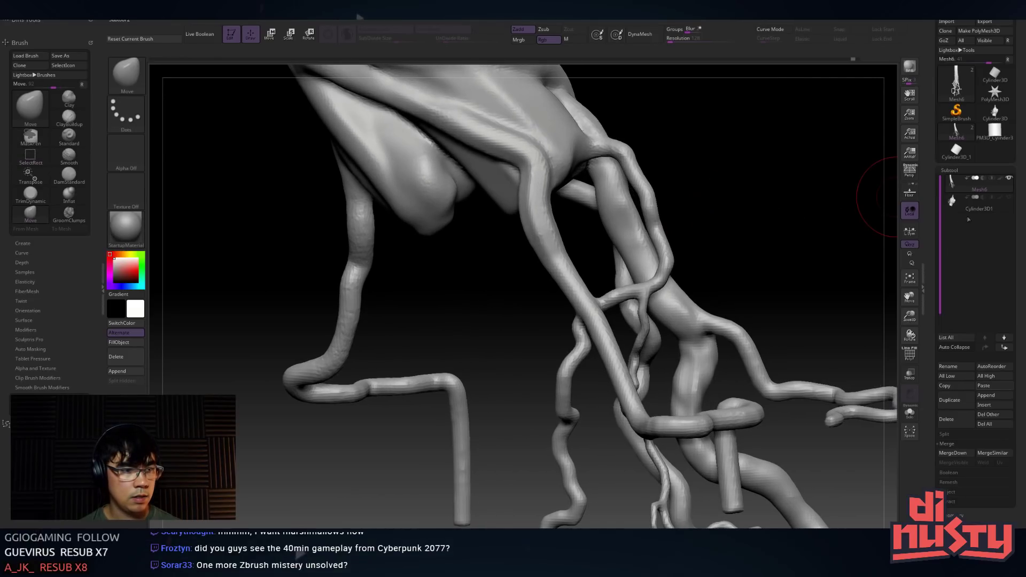
Show the statue subtool temporarily to compare the roots with the carved faces, and hide it again
left_click(1008, 197)
left_click_drag(759, 175, 729, 174)
mouse_move(619, 290)
right_mouse_down("ctrl")
mouse_move(655, 309)
mouse_move(627, 288)
mouse_move(604, 326)
mouse_move(607, 342)
right_mouse_up("ctrl")
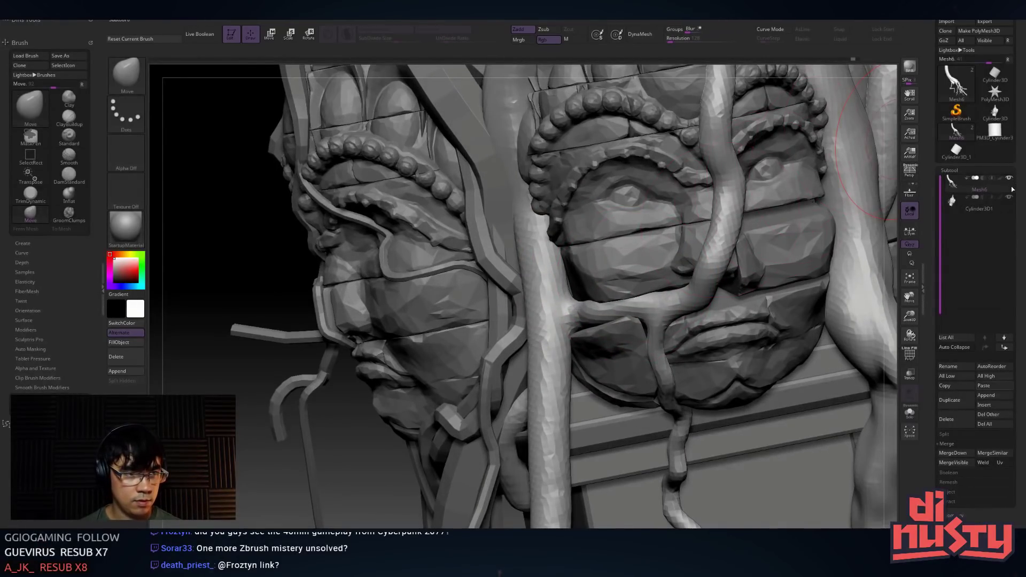
left_click(1008, 198)
Set Smooth as the smoothing brush and accept its notice, with the horizontal branch's junction in view
mouse_move(632, 246)
right_mouse_down()
mouse_move(515, 311)
mouse_move(580, 280)
mouse_move(596, 290)
mouse_move(591, 259)
mouse_move(527, 298)
right_mouse_up()
key("b")
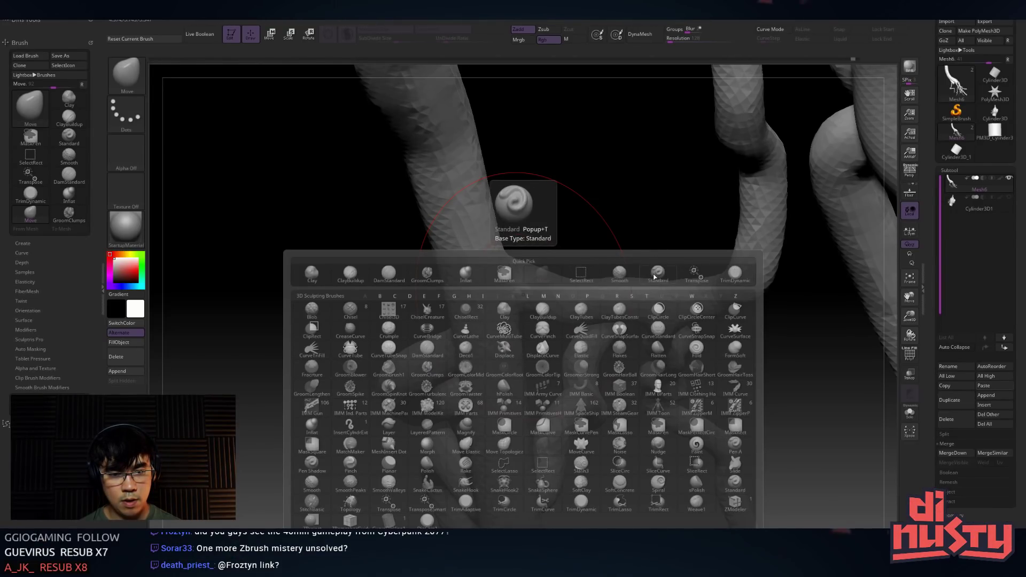
left_click(620, 275)
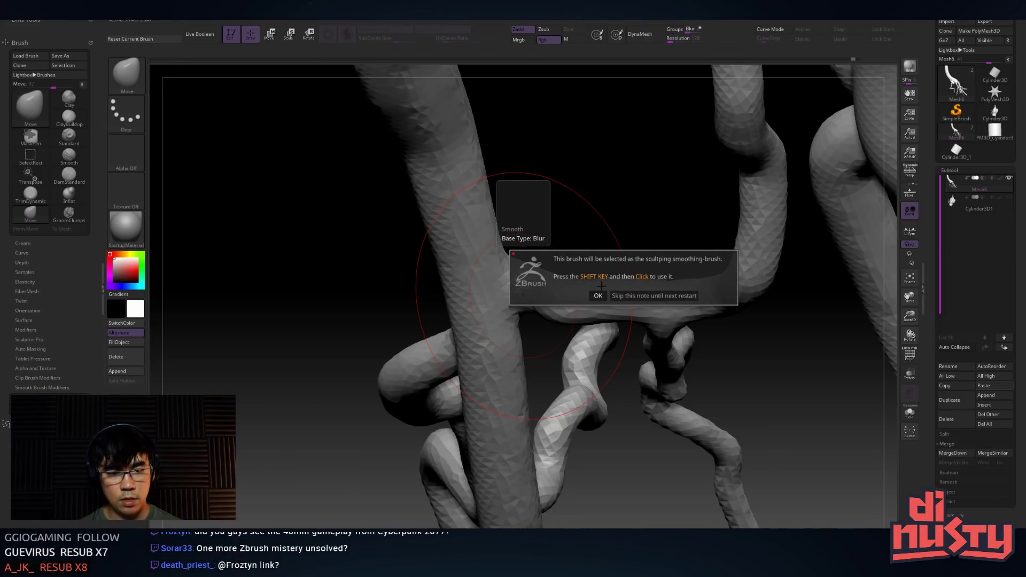
left_click(598, 296)
mouse_move(611, 265)
left_mouse_down()
mouse_move(600, 197)
mouse_move(551, 262)
left_mouse_up()
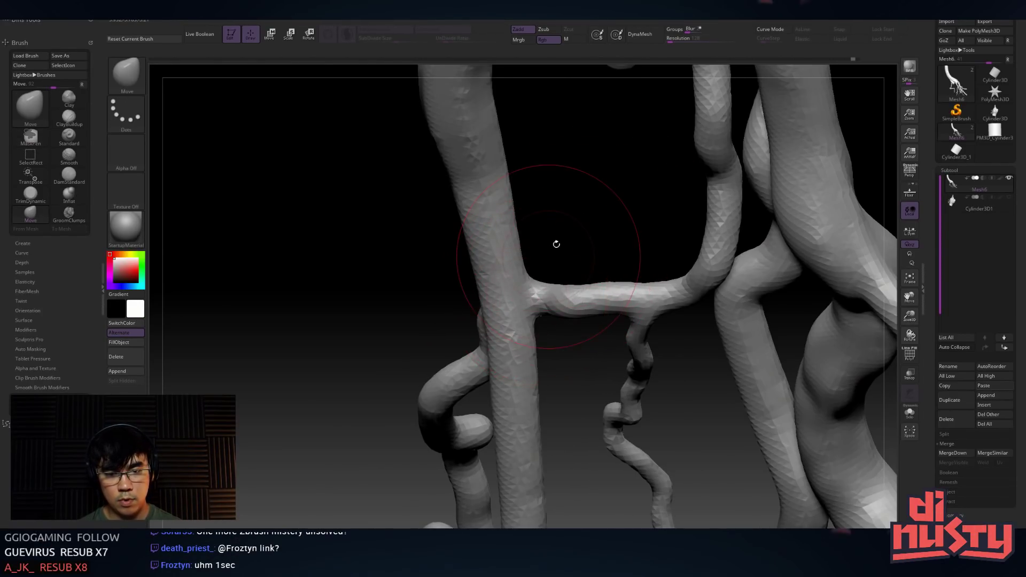
Try smoothing the junction where the horizontal branch meets the vertical root, and undo the smoothing
key("b")
left_click(529, 267)
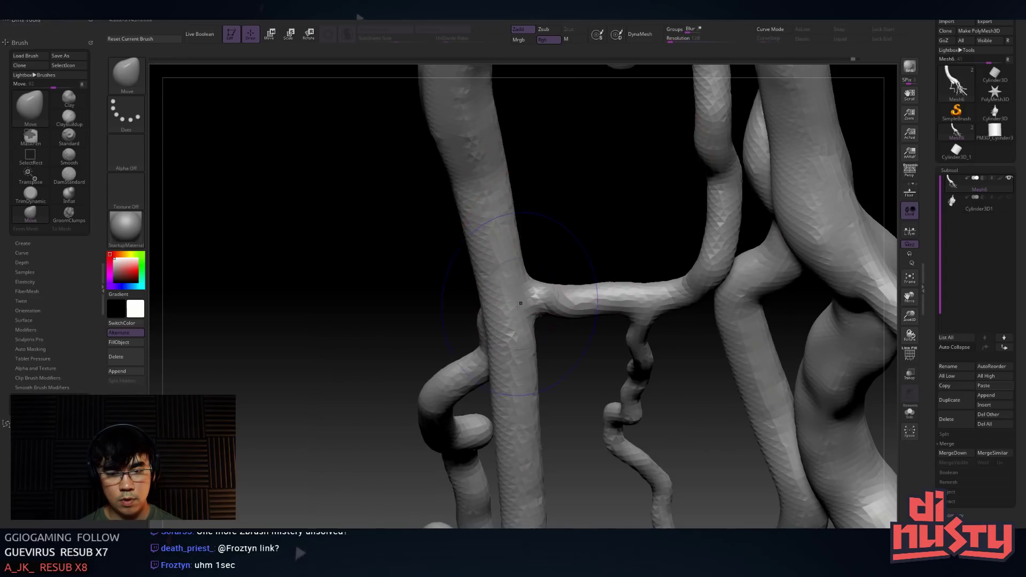
key("ctrl+z")
right_click(535, 283)
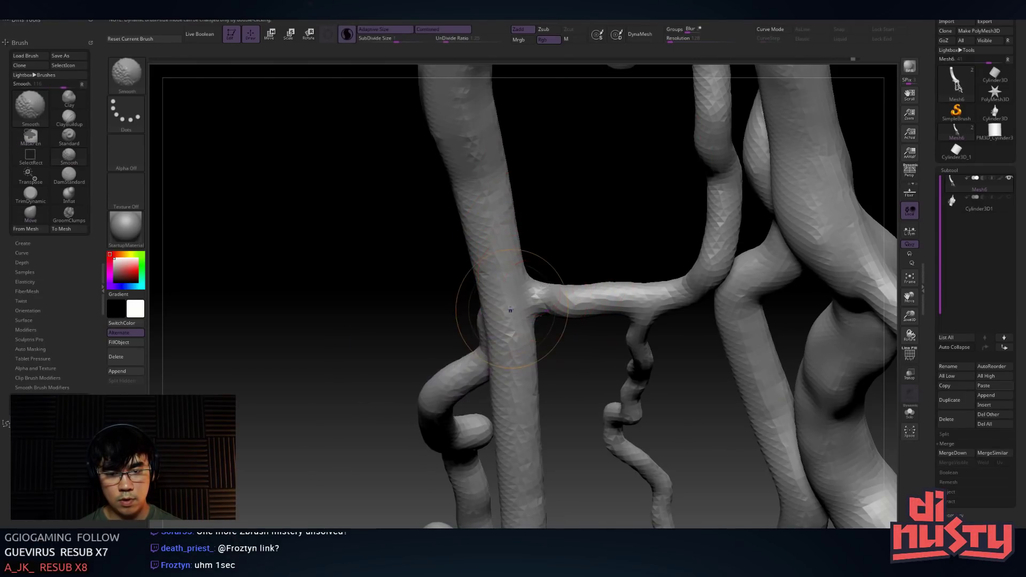
left_click_drag(521, 294, 505, 303, "shift")
right_click(526, 296)
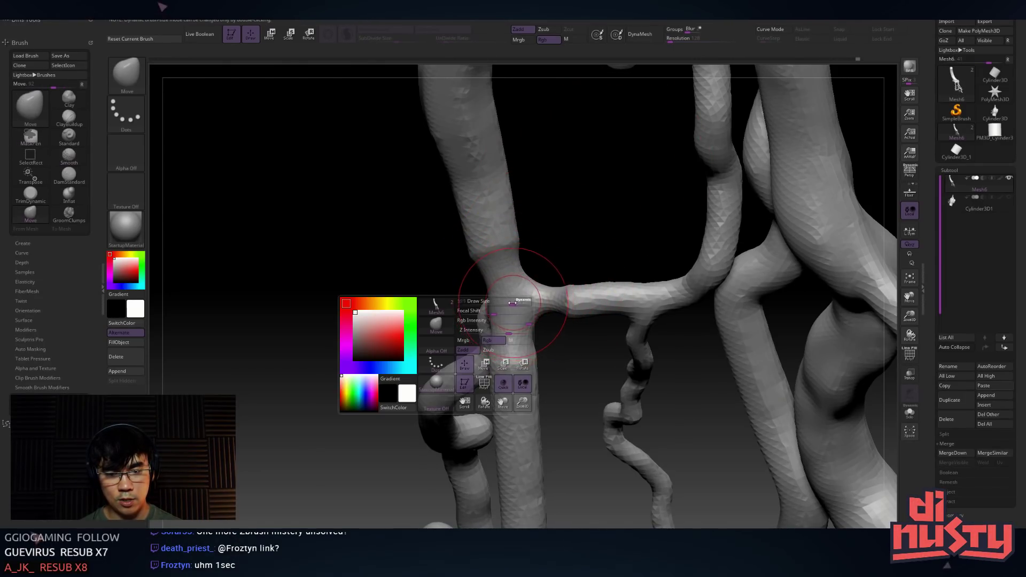
right_click(534, 295)
key("ctrl+z")
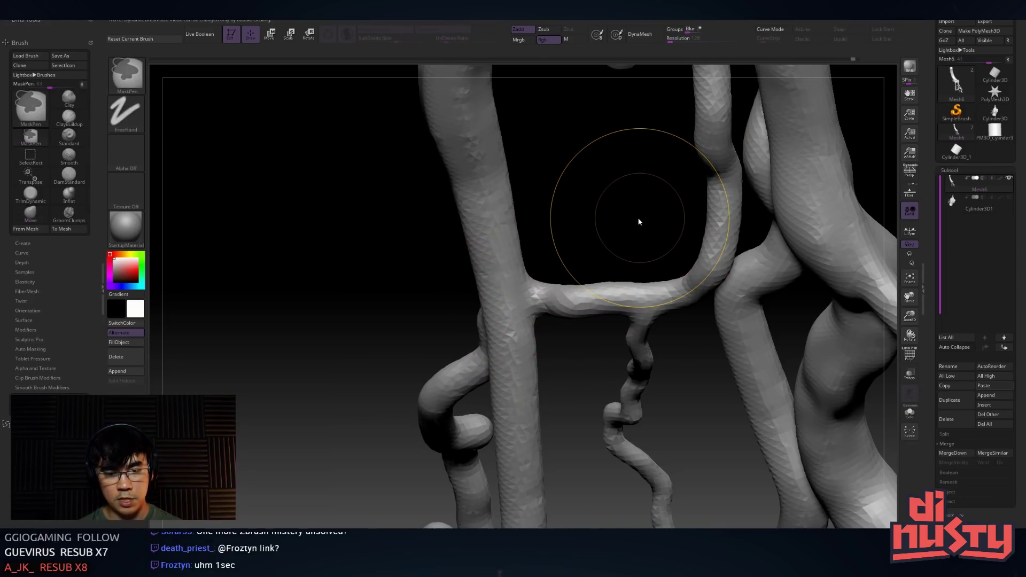
Save the project and smooth away the junction between the vertical root and the horizontal branch
key("ctrl+s")
left_click(536, 285)
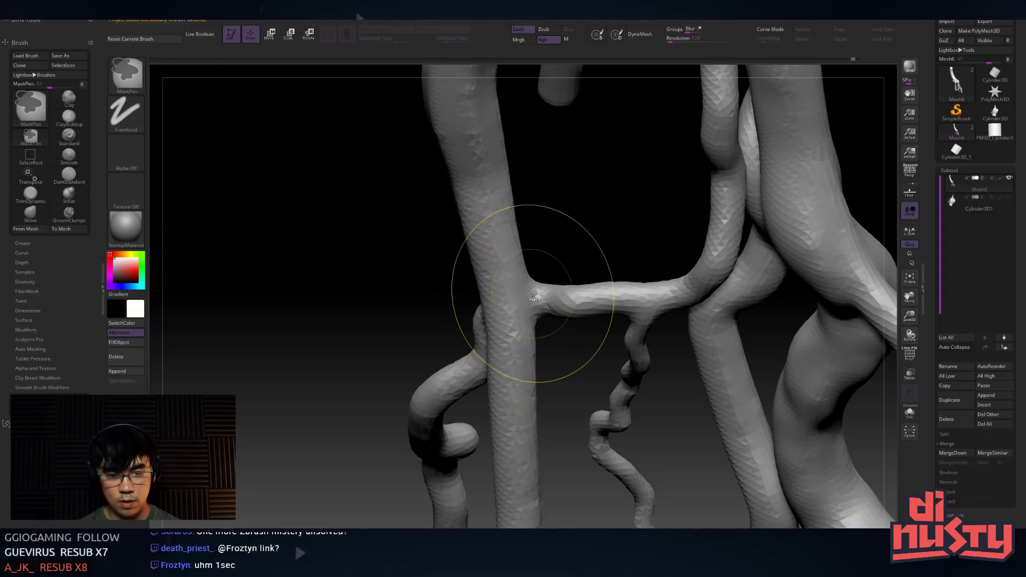
mouse_move(512, 305)
left_mouse_down("shift")
mouse_move(559, 247)
mouse_move(539, 255)
left_mouse_up("shift")
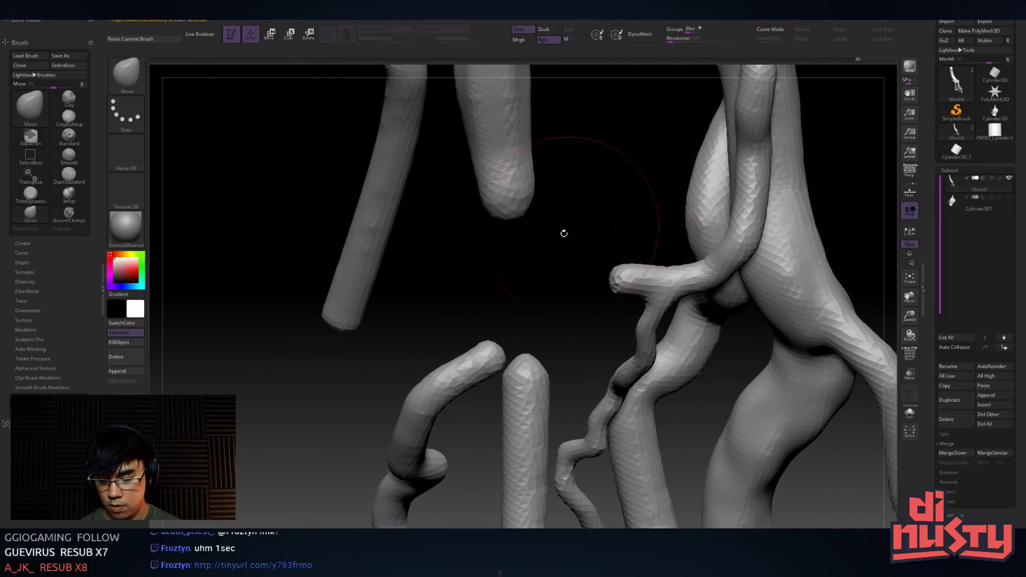
Switch to the SnakeHook2 brush, adjust its draw size, and try pulling the broken horizontal branch toward the lower root
key("b")
key("s")
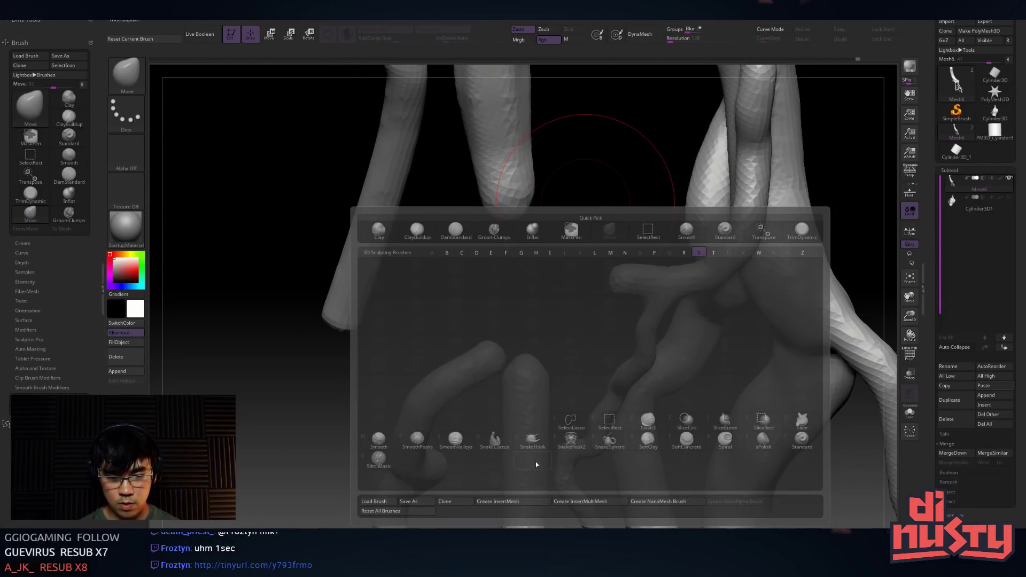
left_click(571, 439)
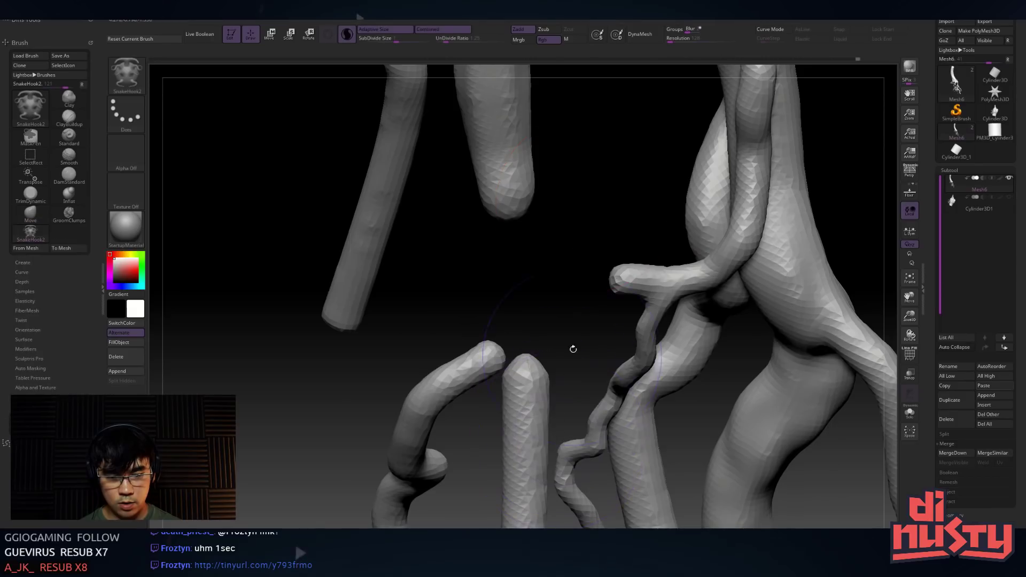
right_click(565, 254)
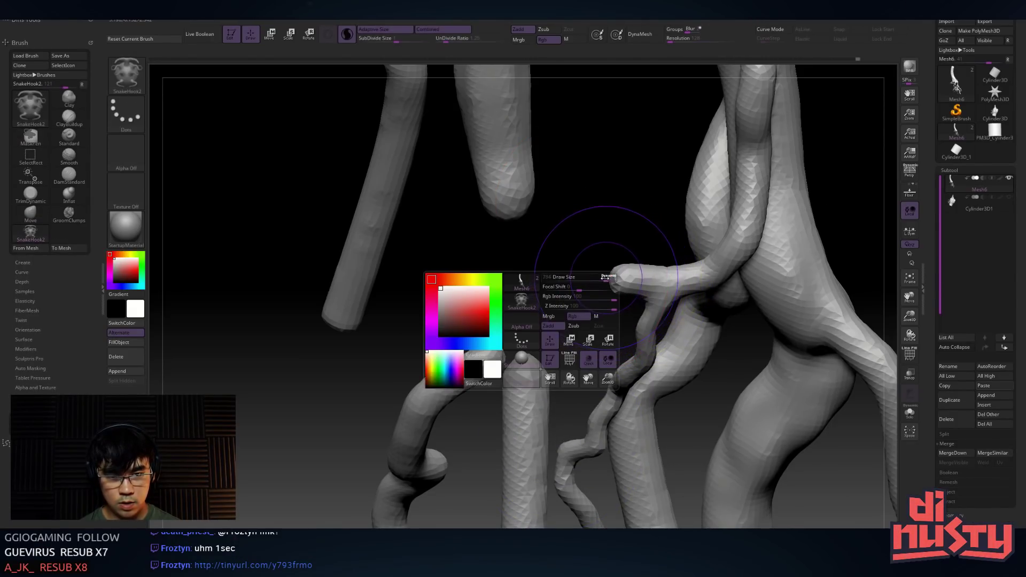
mouse_move(619, 272)
left_mouse_down()
mouse_move(596, 267)
mouse_move(540, 300)
mouse_move(481, 353)
left_mouse_up()
mouse_move(495, 309)
left_mouse_down()
mouse_move(495, 333)
mouse_move(490, 292)
mouse_move(513, 305)
mouse_move(470, 301)
mouse_move(545, 279)
left_mouse_up()
Isolate the area around the broken root ends and lengthen the horizontal branch's stub with the SnakeHook2 brush
mouse_move(277, 174)
left_mouse_down("ctrl+shift")
mouse_move(277, 219)
mouse_move(523, 385)
left_mouse_up("ctrl+shift")
left_click_drag(430, 263, 424, 277)
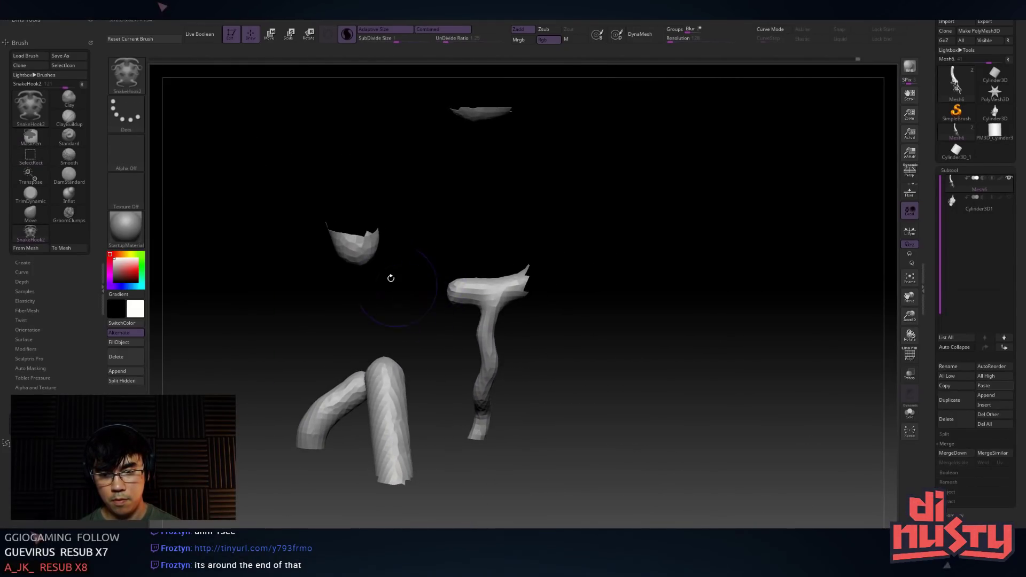
left_click_drag(332, 282, 450, 239)
left_click_drag(505, 389, 464, 397)
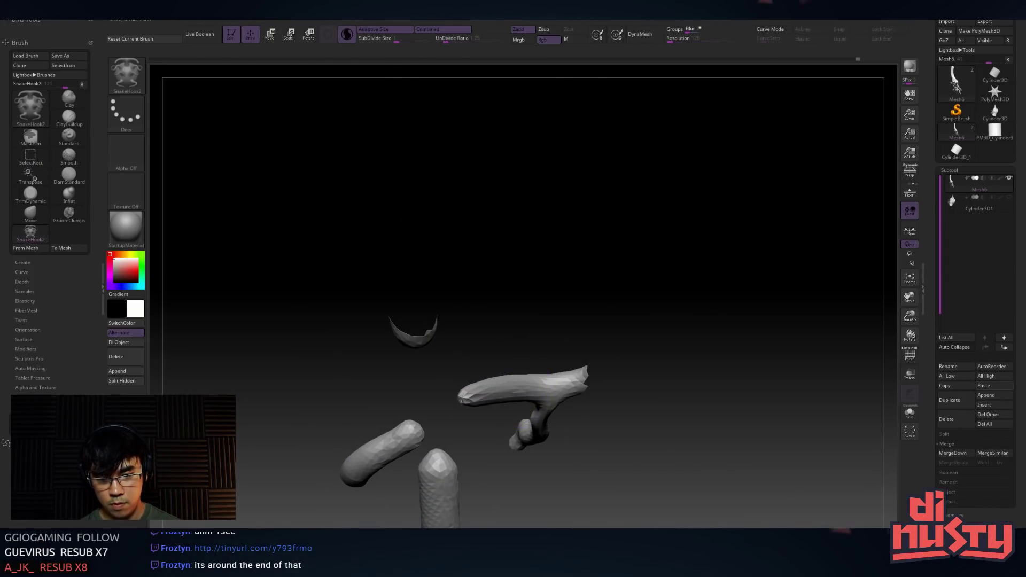
Switch to the Inflat brush, smooth and inflate the stretched branch stub, and try using Sculptris Pro on it
key("shift")
key("b")
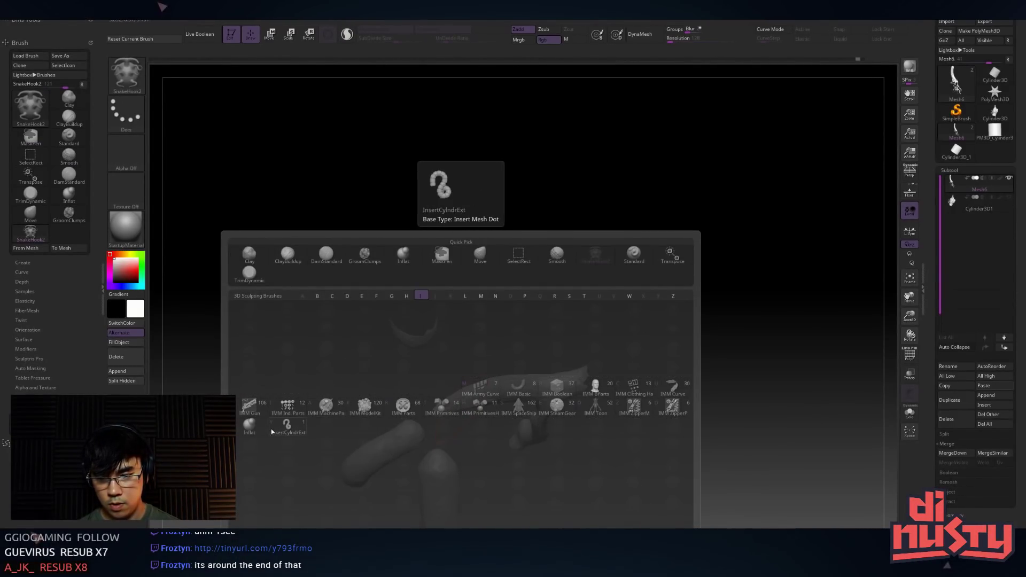
key("i")
key("n")
left_click_drag(338, 399, 439, 400)
left_click_drag(445, 316, 447, 363)
left_click_drag(460, 409, 492, 308, "shift")
left_click(345, 35)
left_click_drag(474, 346, 444, 367)
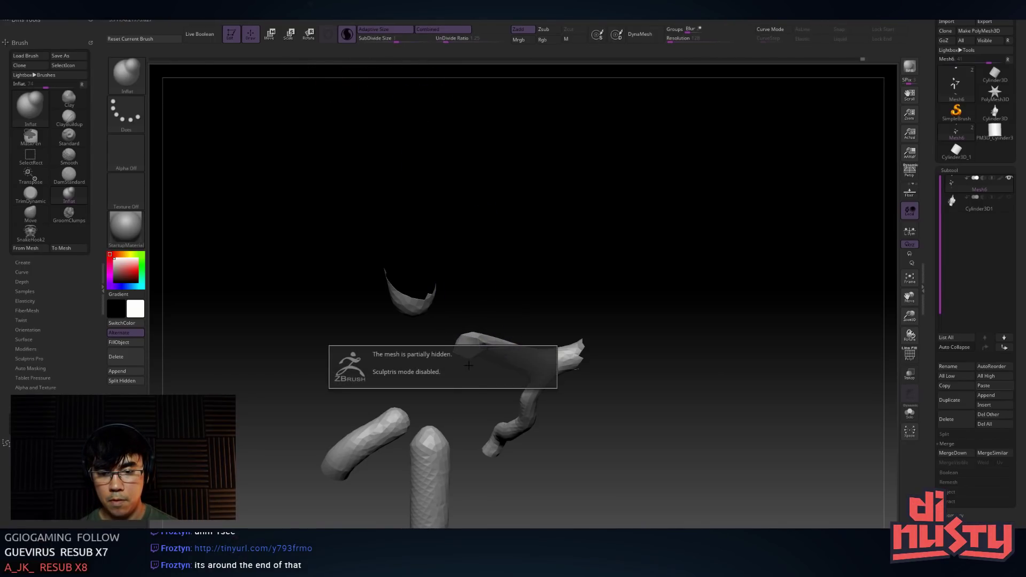
Unhide the rest of the root mesh and bring the stretched branch stub into view
mouse_move(526, 254)
left_mouse_down()
mouse_move(549, 272)
mouse_move(534, 310)
left_mouse_up()
left_click(549, 273, "ctrl+shift")
left_click(505, 321, "ctrl+shift")
left_click(487, 270, "ctrl+shift")
mouse_move(488, 270)
left_mouse_down()
mouse_move(464, 370)
mouse_move(474, 350)
mouse_move(504, 348)
mouse_move(473, 311)
left_mouse_up()
Choose the Move brush, adjust its draw size, try stretching the branch stub's tip toward the nearby root, and undo the last change
key("b")
key("m")
key("v")
key("space")
left_click_drag(439, 350, 429, 329)
mouse_move(410, 369)
left_mouse_down()
mouse_move(421, 320)
mouse_move(460, 259)
left_mouse_up()
key("space")
key("ctrl+z")
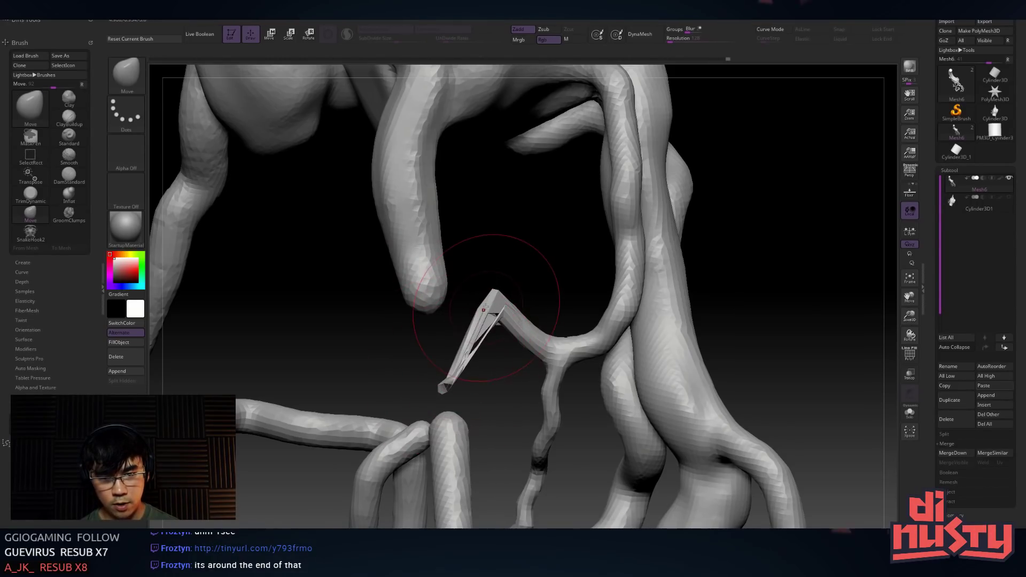
Undo the successive edits to the stretched branch stub, going back to its original short, blunt shape
key("ctrl+z")
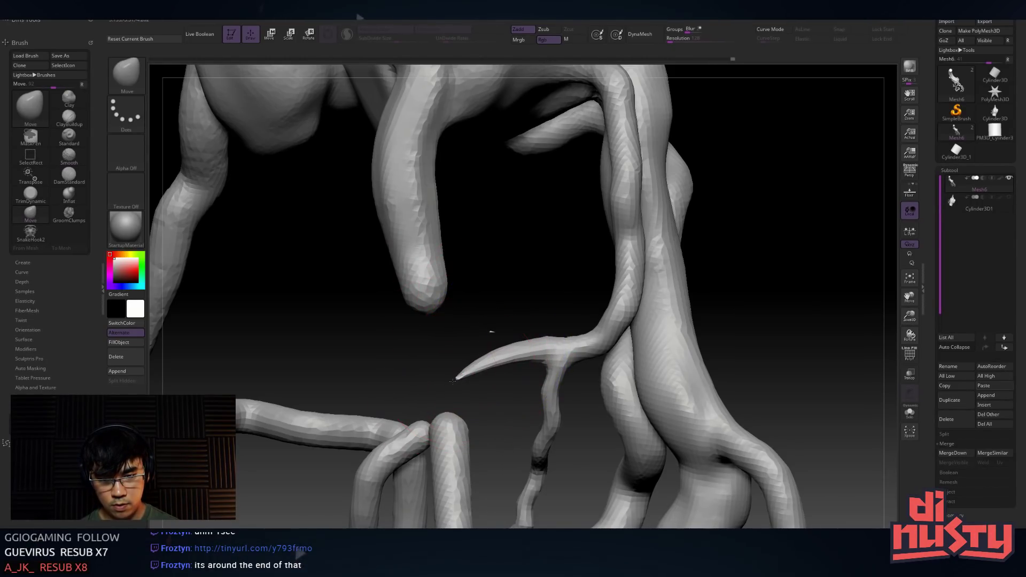
key("ctrl+z")
key("ctrl+z")
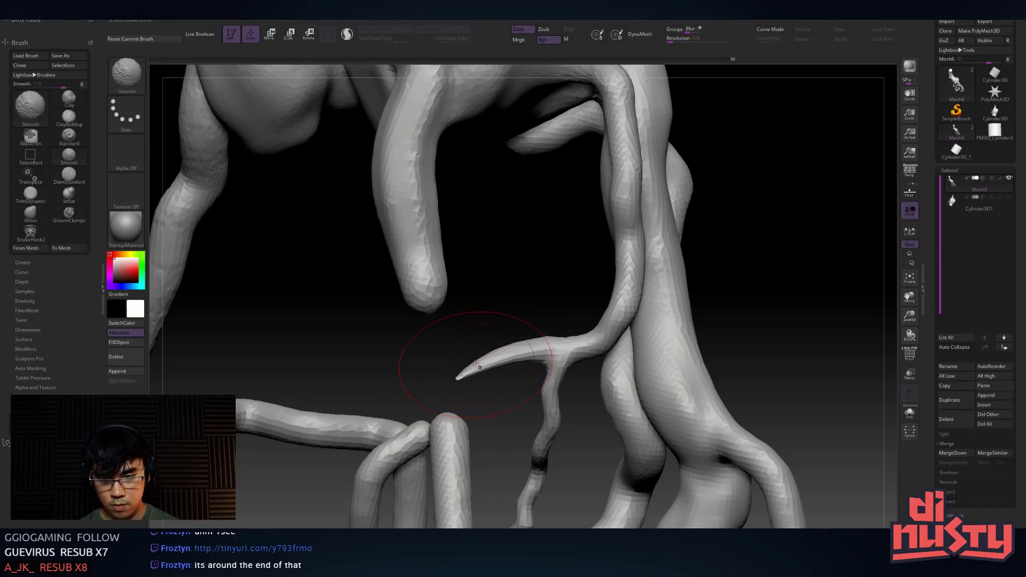
key("ctrl+z")
mouse_move(442, 391)
left_mouse_down()
mouse_move(497, 374)
mouse_move(458, 371)
left_mouse_up()
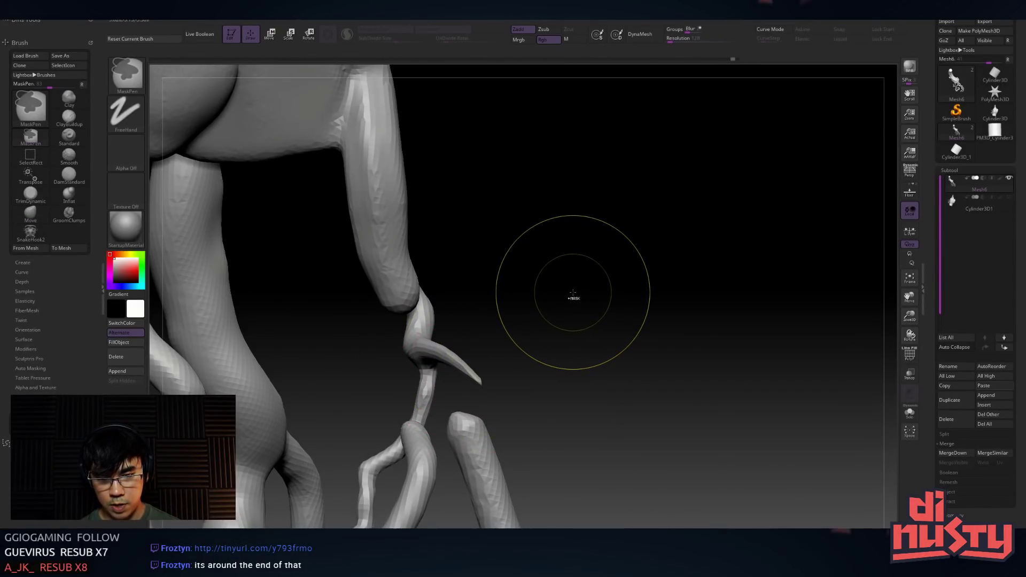
key("ctrl+z")
key("ctrl+z")
key("ctrl+z")
key("ctrl+z")
key("ctrl+z")
key("ctrl+z")
key("ctrl+z")
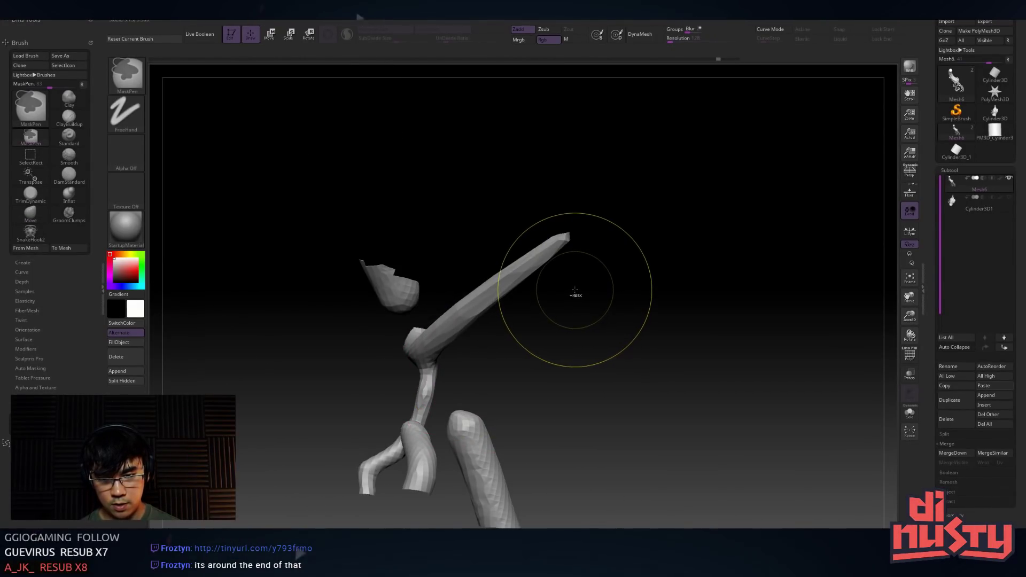
key("ctrl+z")
key("ctrl+z")
key("ctrl+z")
key("ctrl+z")
key("ctrl+z")
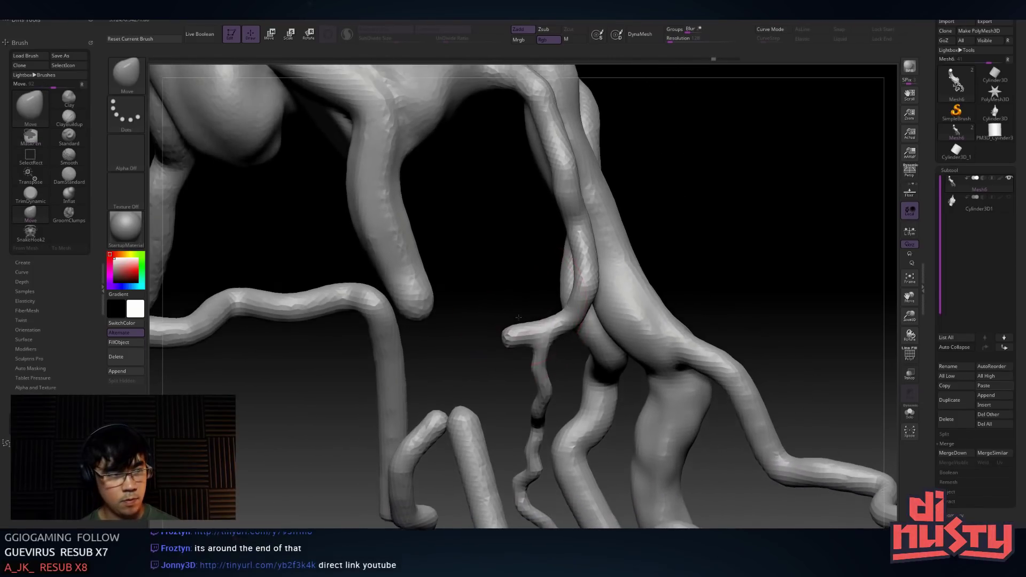
Adjust the Move brush's draw size and stretch the short branch stub down toward the two broken root ends
left_click_drag(519, 316, 536, 281)
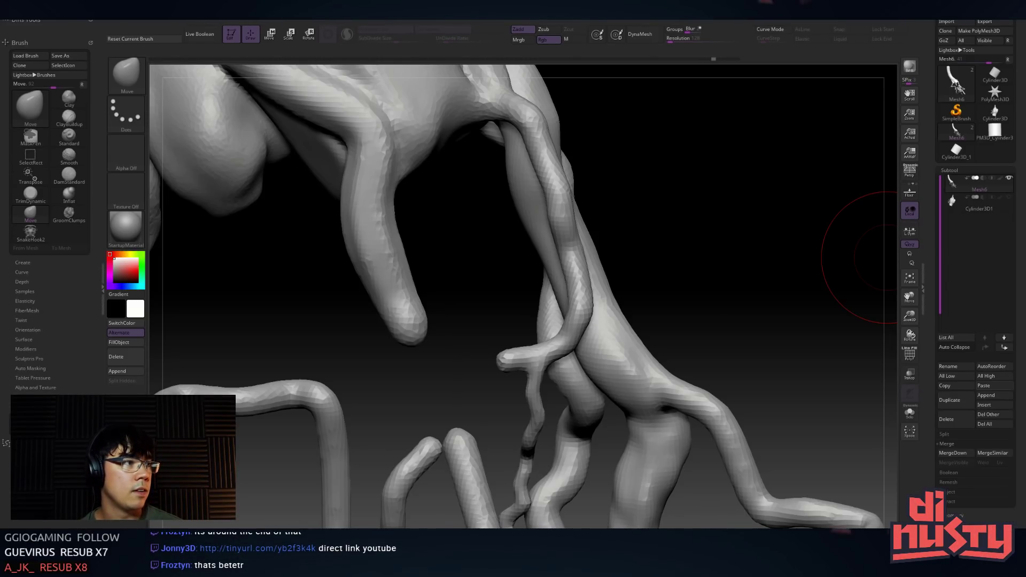
left_click_drag(755, 241, 495, 315)
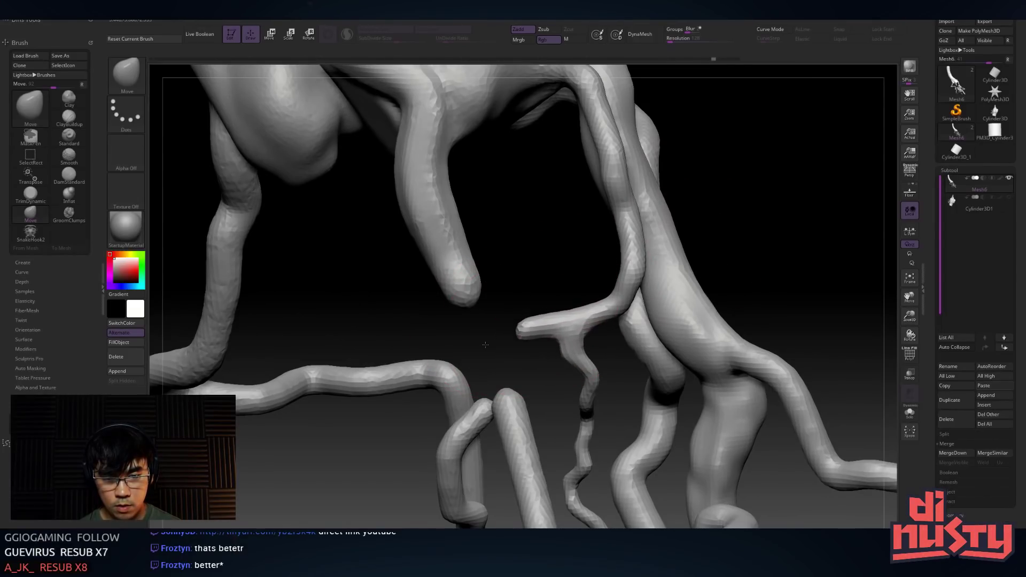
key("space")
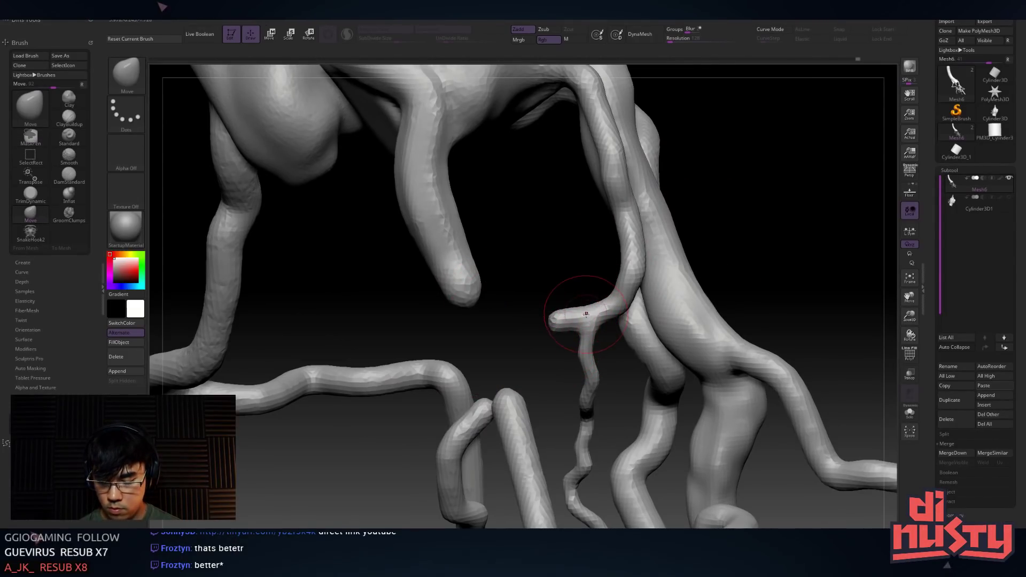
left_click_drag(549, 323, 495, 384)
left_click_drag(398, 479, 556, 381)
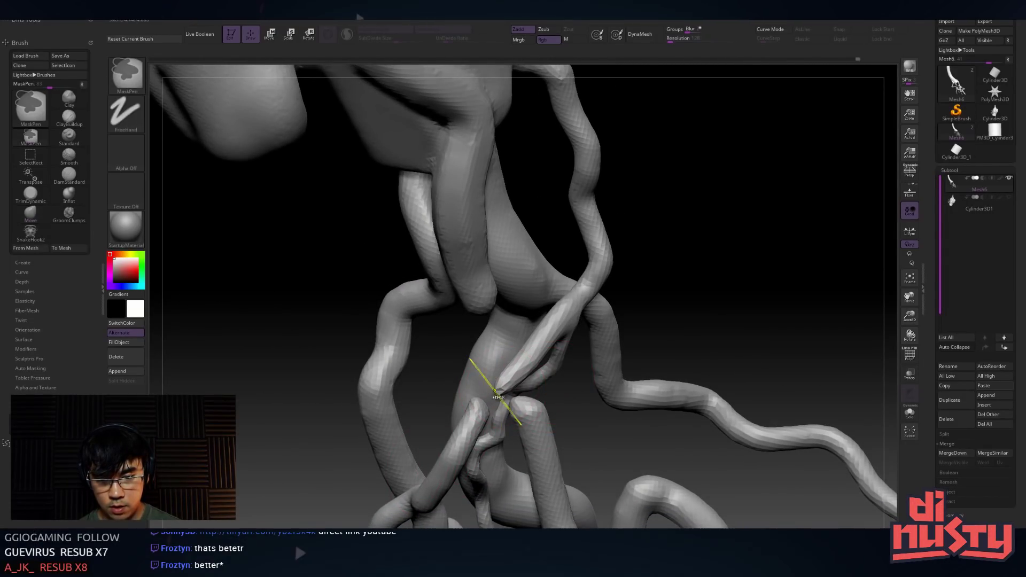
key("space")
left_click(508, 389)
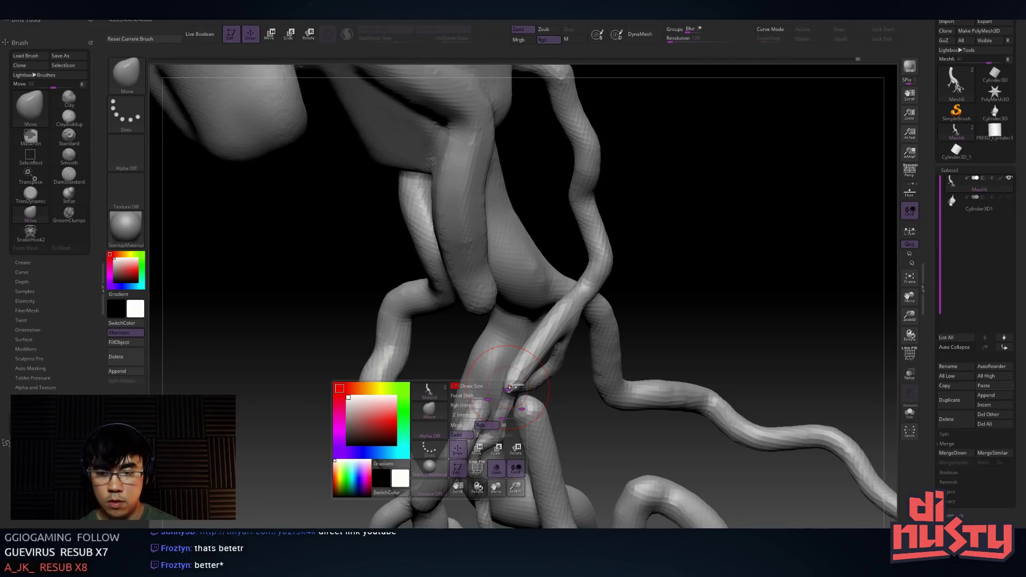
Isolate the area around the stretched branch and the two upright root ends, hiding the surrounding roots
right_click_drag(524, 405, 582, 460)
left_click_drag(366, 297, 631, 488, "ctrl+shift")
right_click_drag(655, 407, 497, 378)
right_click_drag(463, 276, 513, 304, "alt")
left_click_drag(463, 281, 554, 354, "ctrl+shift")
mouse_move(540, 327)
right_mouse_down("ctrl")
mouse_move(494, 320)
mouse_move(582, 326)
right_mouse_up("ctrl")
key("ctrl+z")
left_click_drag(391, 185, 618, 424, "ctrl+shift")
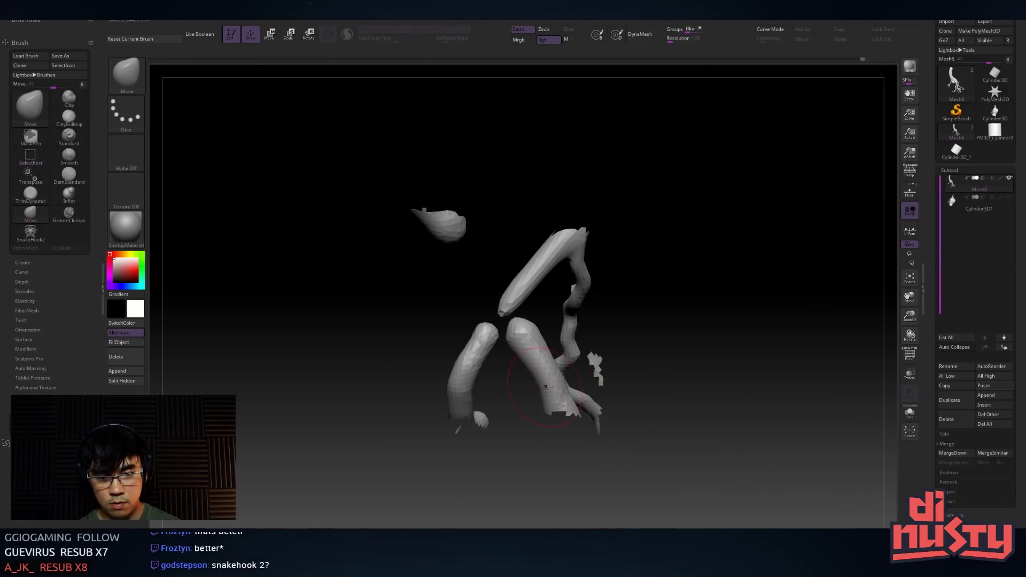
right_click_drag(646, 293, 491, 225, "ctrl")
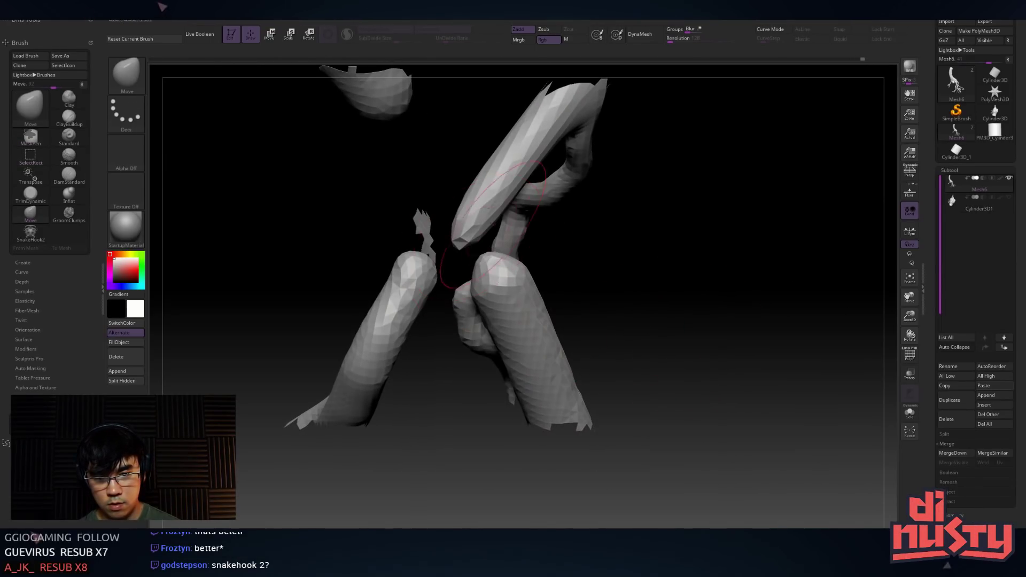
Pull the curved root's end up toward the tip of the stretched branch with the Move brush, adjusting its draw size
right_click_drag(632, 271, 659, 296)
mouse_move(573, 257)
left_mouse_down()
mouse_move(552, 256)
mouse_move(556, 226)
mouse_move(583, 213)
left_mouse_up()
left_click_drag(548, 253, 544, 251)
key("space")
mouse_move(527, 298)
left_mouse_down()
mouse_move(515, 299)
mouse_move(532, 286)
left_mouse_up()
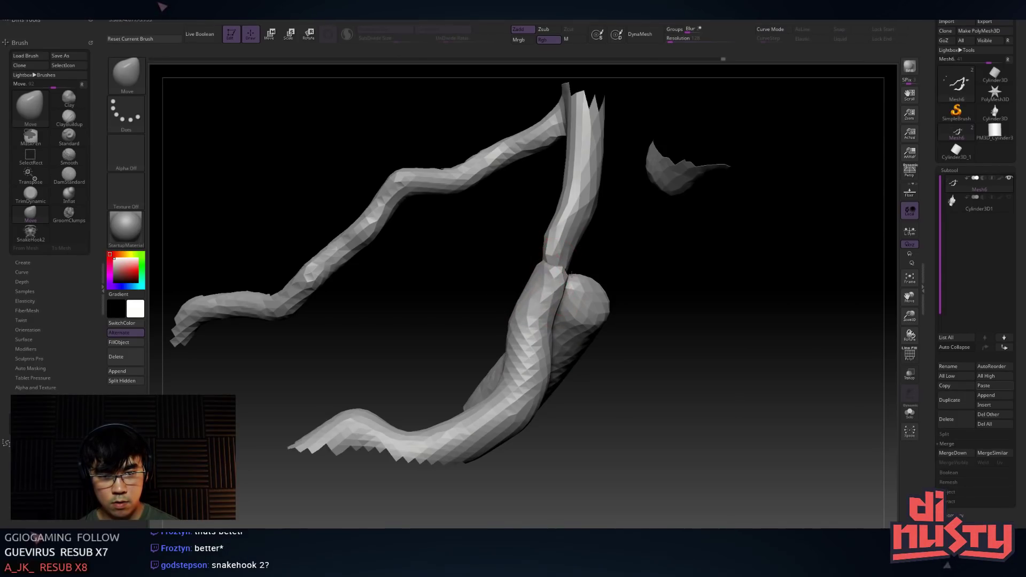
mouse_move(646, 263)
left_mouse_down()
mouse_move(774, 265)
mouse_move(680, 270)
left_mouse_up()
key("space")
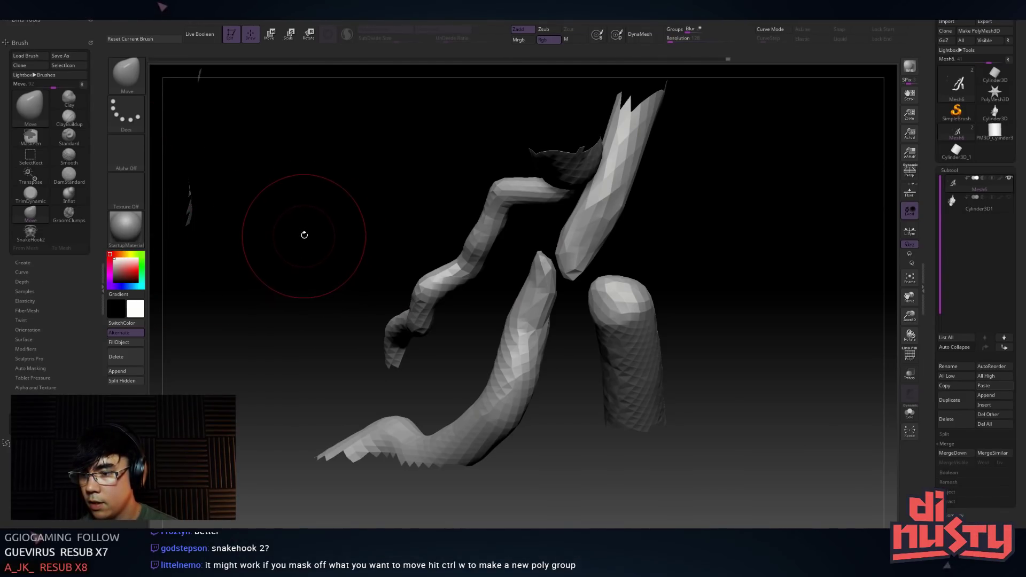
Unhide the rest of the root mesh and bring the gap between the branch tip and root end into view
left_click(575, 323, "ctrl+shift")
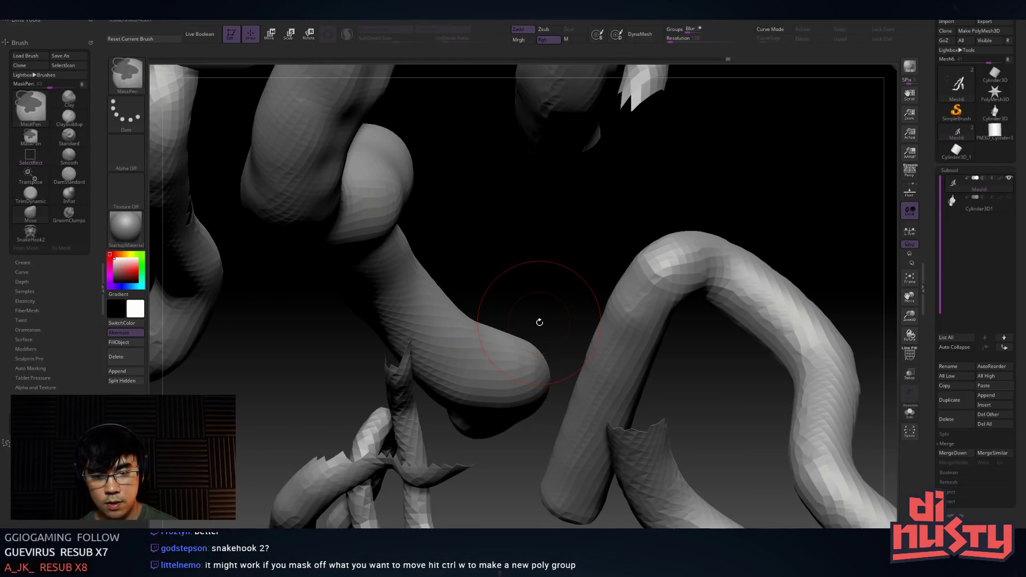
key("ctrl")
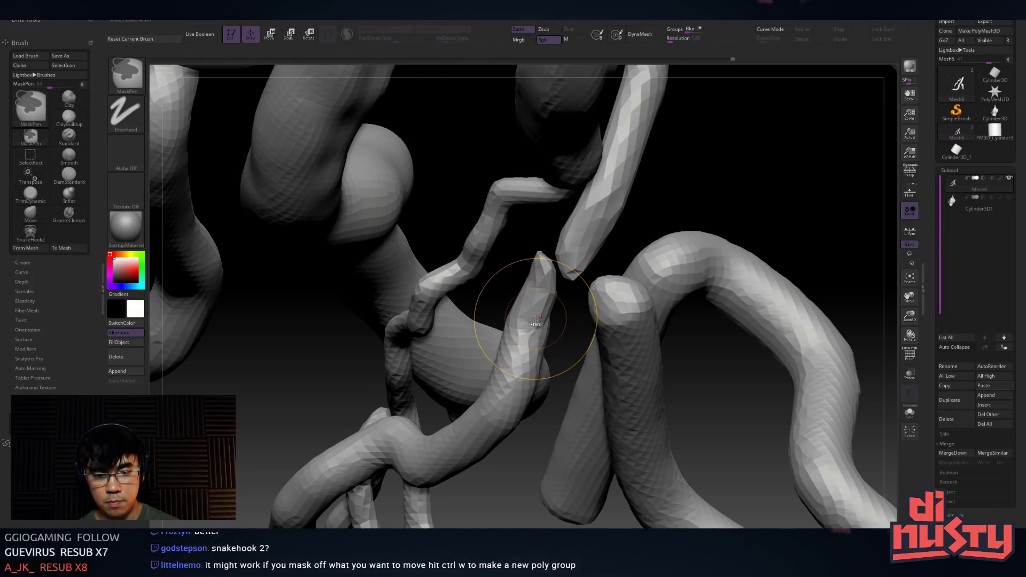
key("ctrl+shift")
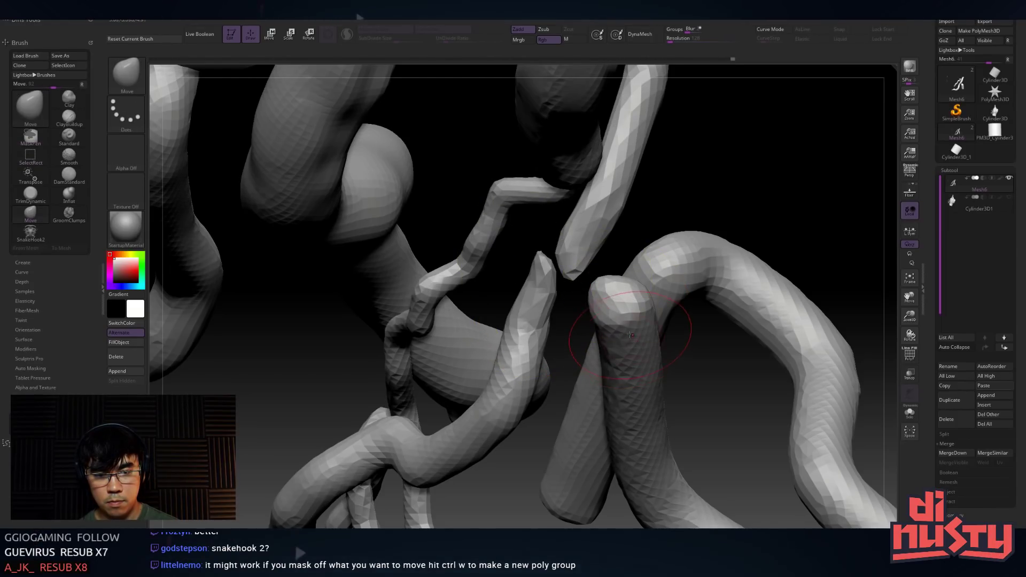
left_click_drag(713, 183, 780, 188)
mouse_move(724, 222)
left_mouse_down()
mouse_move(400, 288)
mouse_move(379, 314)
mouse_move(413, 303)
left_mouse_up()
Rework the curved root's tip with the Move brush so it bends over and overlaps the stretched branch
key("ctrl+z")
key("space")
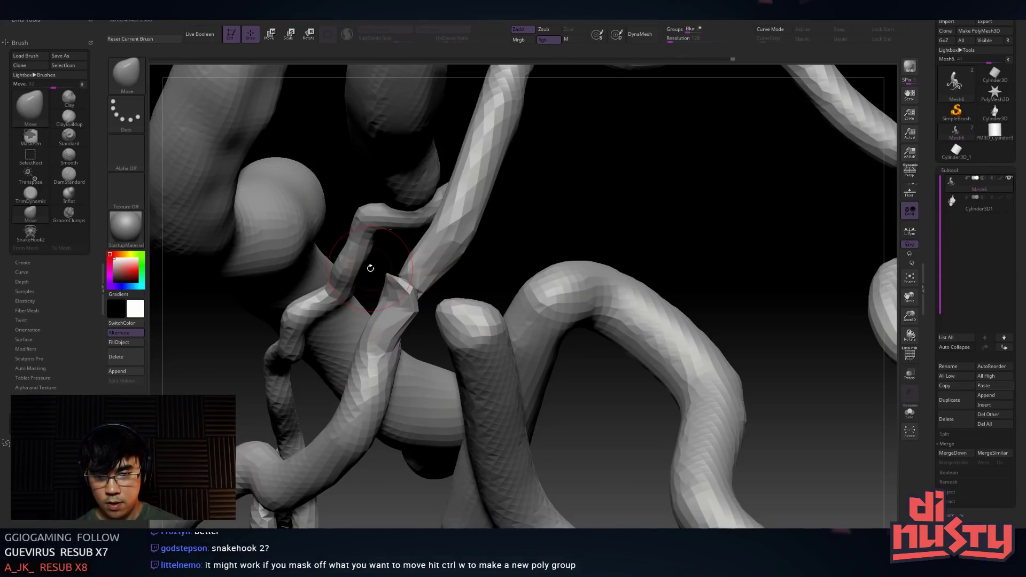
key("ctrl+z")
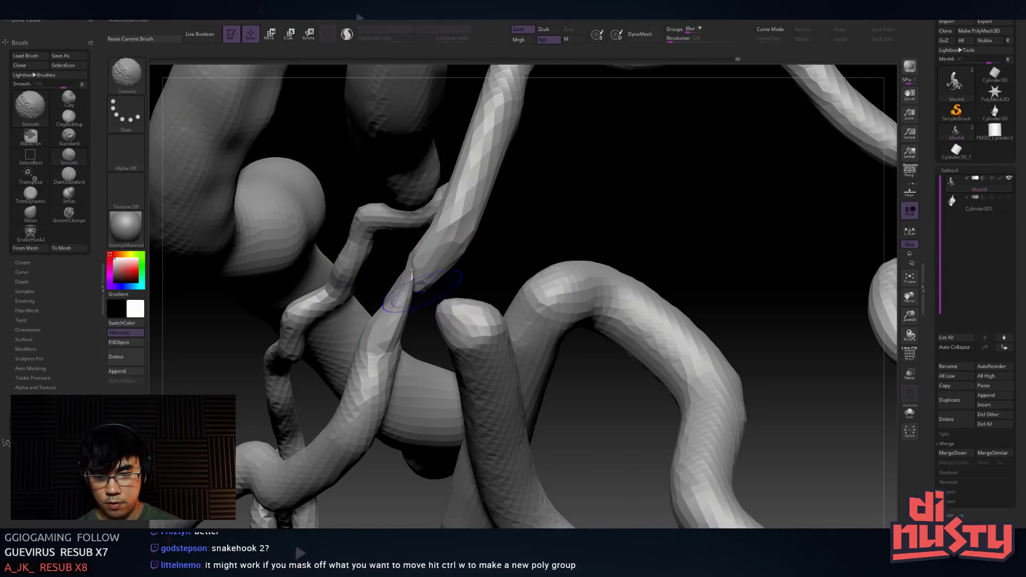
key("ctrl+shift+z")
left_click_drag(311, 418, 644, 212)
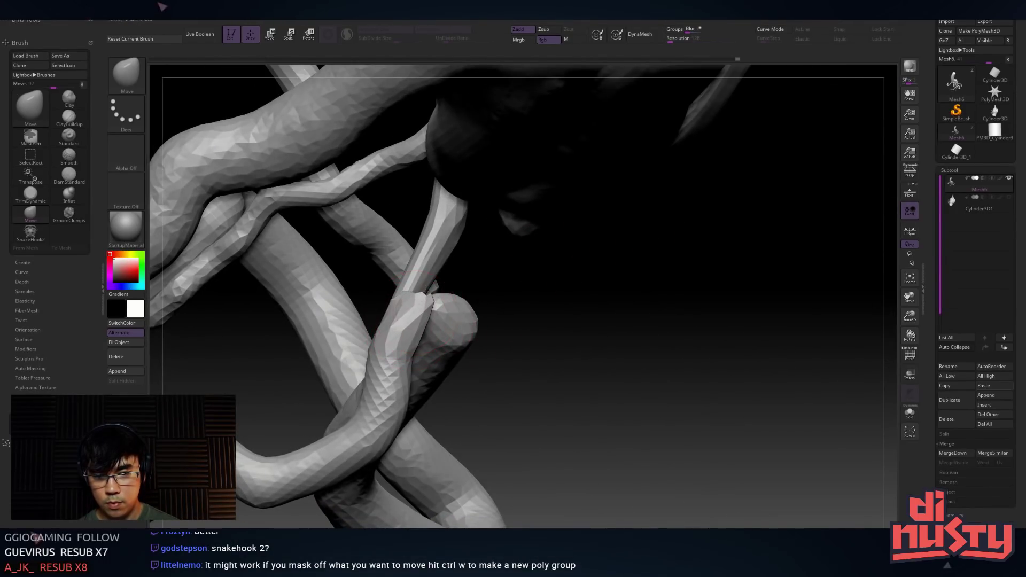
left_click_drag(526, 230, 342, 278)
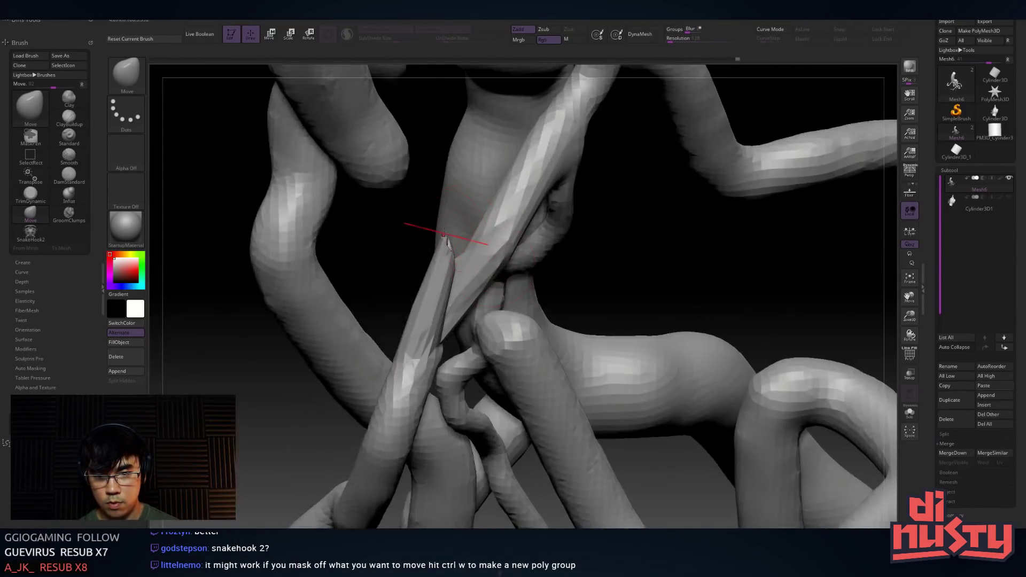
left_click_drag(447, 238, 452, 251)
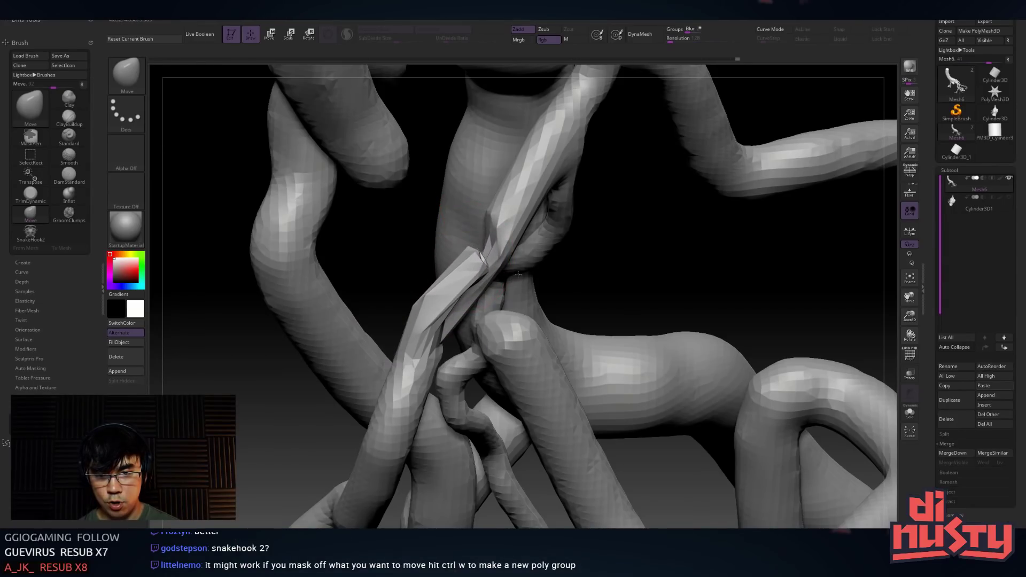
key("ctrl+z")
key("ctrl+z")
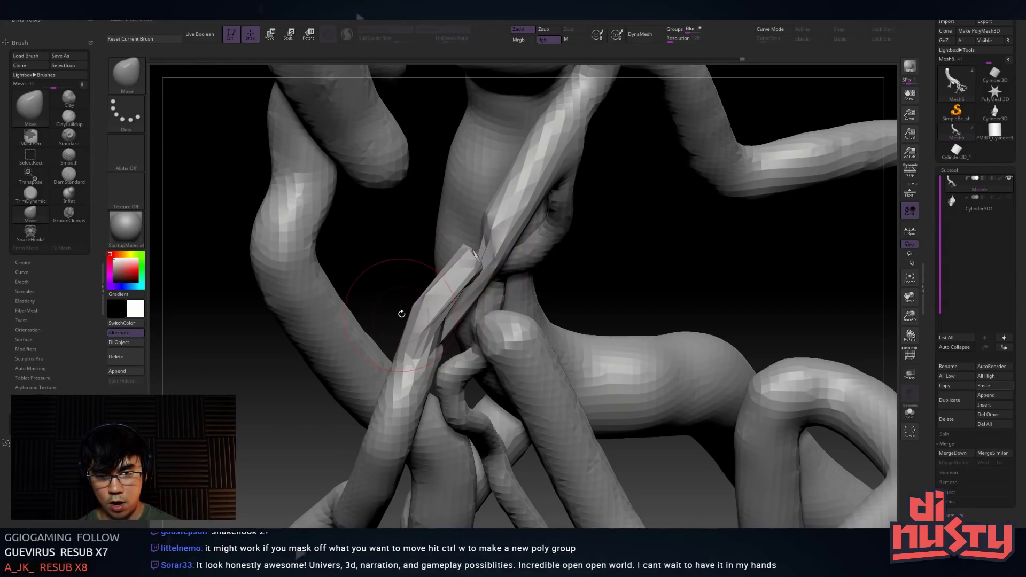
mouse_move(599, 305)
left_mouse_down()
mouse_move(570, 239)
mouse_move(574, 261)
mouse_move(439, 273)
mouse_move(552, 259)
left_mouse_up()
key("shift")
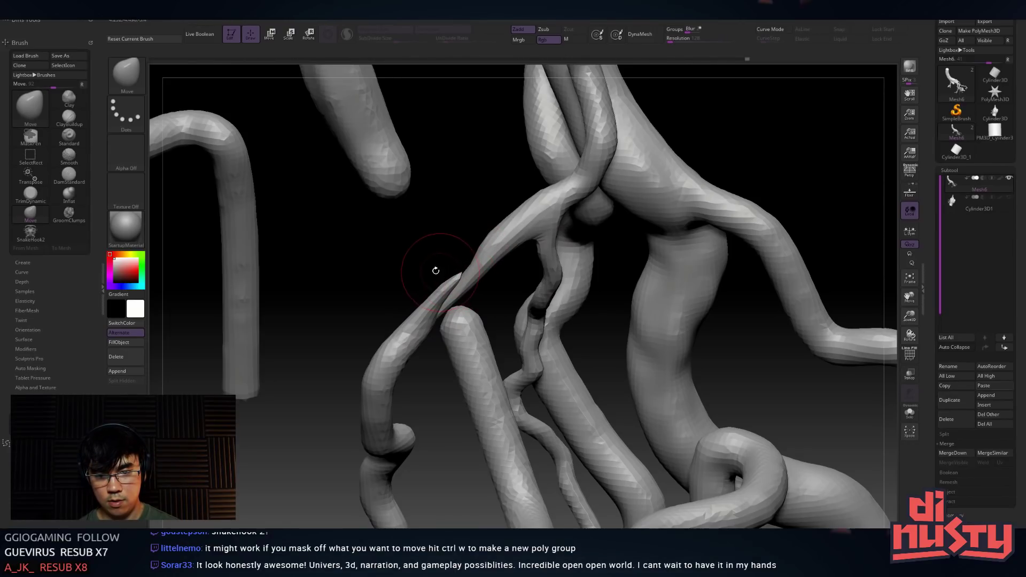
Fuse the overlapping roots with the gizmo's Remesh By Dynamesh deformer and return to draw mode
mouse_move(389, 265)
left_mouse_down("alt")
mouse_move(508, 267)
mouse_move(395, 256)
left_mouse_up("alt")
key("w")
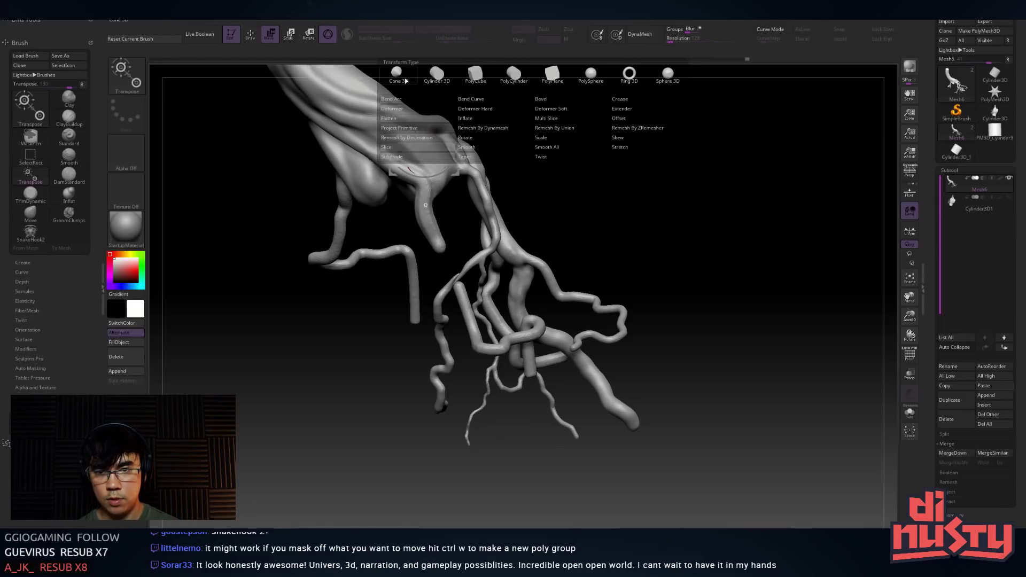
left_click(395, 75)
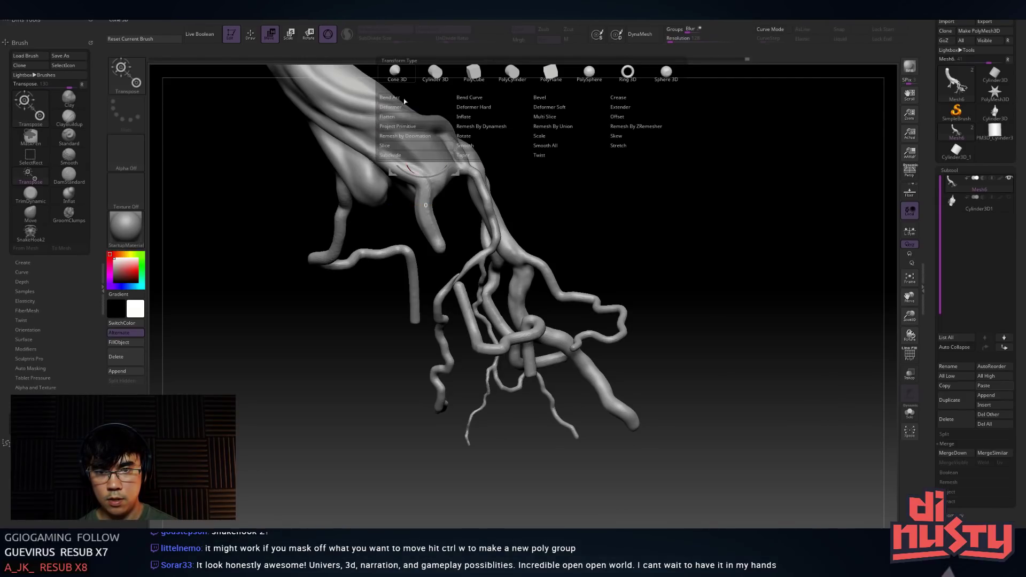
left_click(505, 125)
left_click_drag(694, 178, 541, 231)
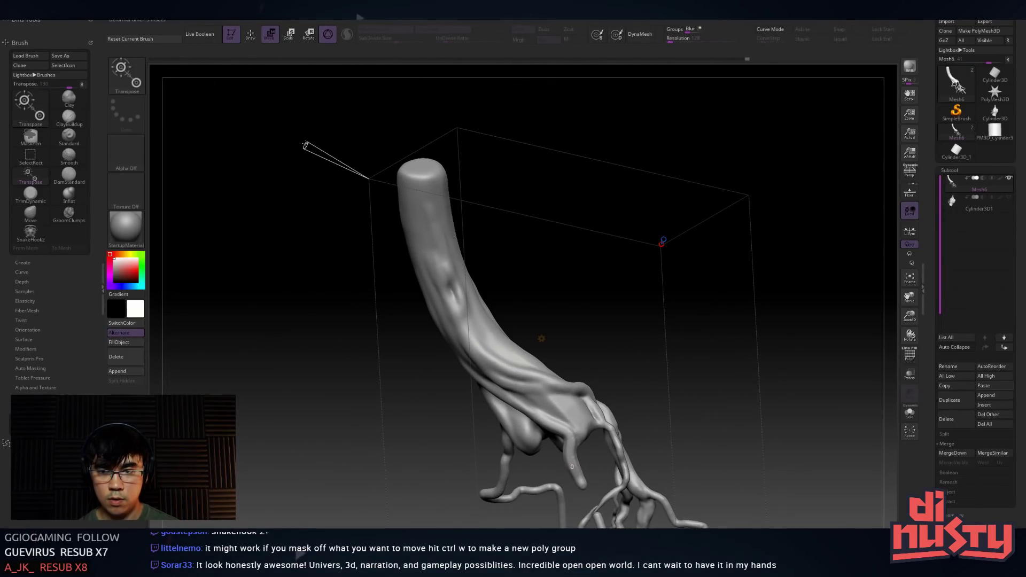
left_click_drag(687, 299, 686, 234)
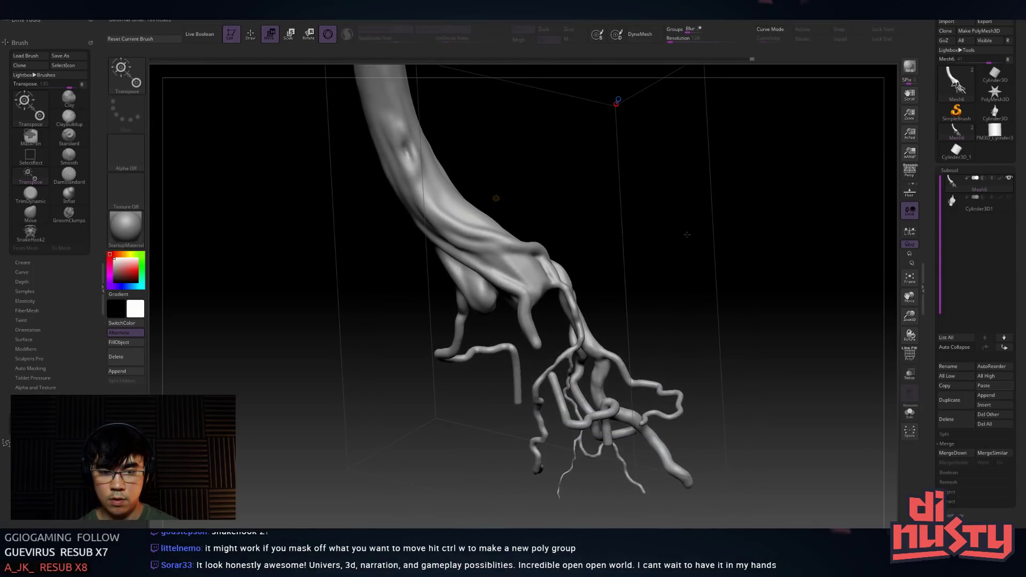
left_click(496, 198)
left_click(639, 198)
mouse_move(682, 299)
left_mouse_down()
mouse_move(678, 279)
mouse_move(618, 248)
mouse_move(675, 274)
mouse_move(734, 360)
left_mouse_up()
key("q")
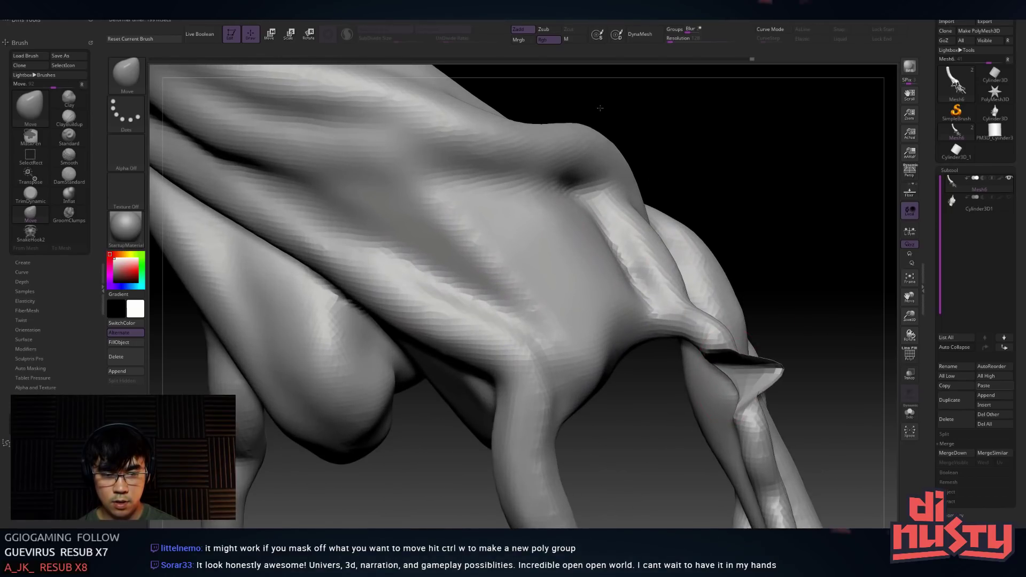
Isolate the area around the fused root junction, then thicken and smooth the join with the Inflat brush
mouse_move(664, 451)
left_mouse_down("alt")
mouse_move(492, 156)
mouse_move(500, 252)
mouse_move(309, 263)
mouse_move(556, 419)
mouse_move(544, 388)
mouse_move(434, 293)
left_mouse_up("alt")
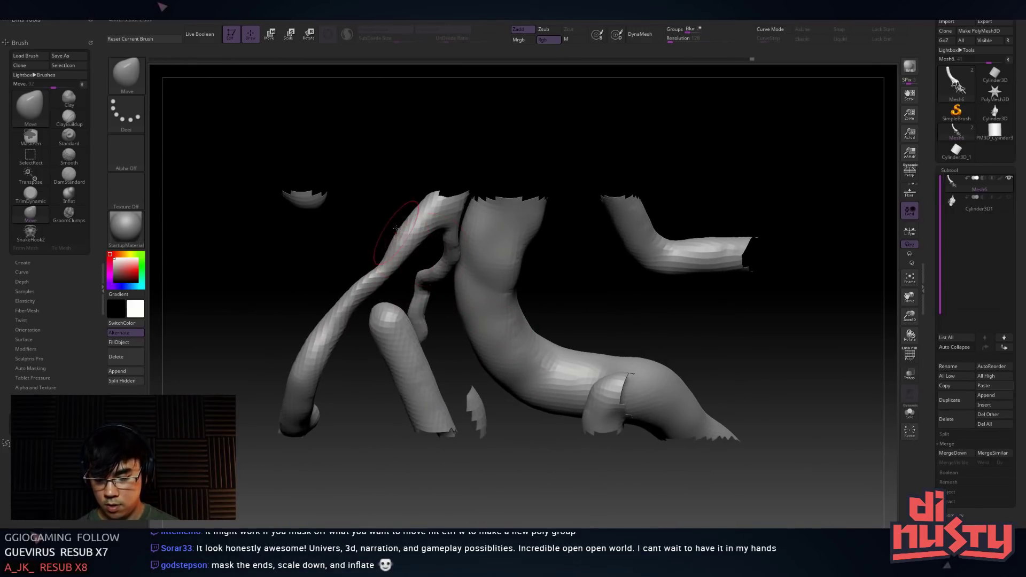
key("b")
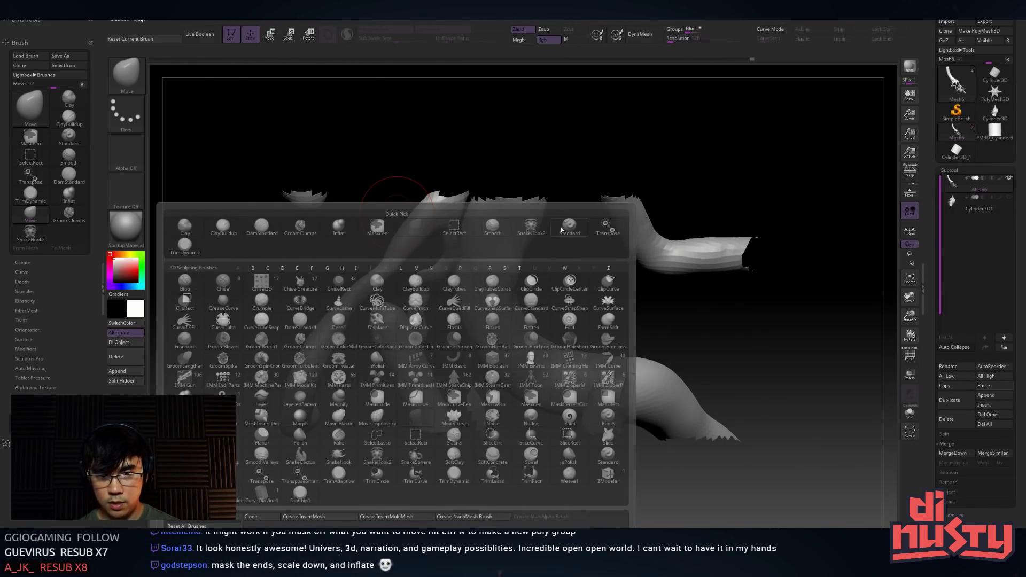
key("i")
key("n")
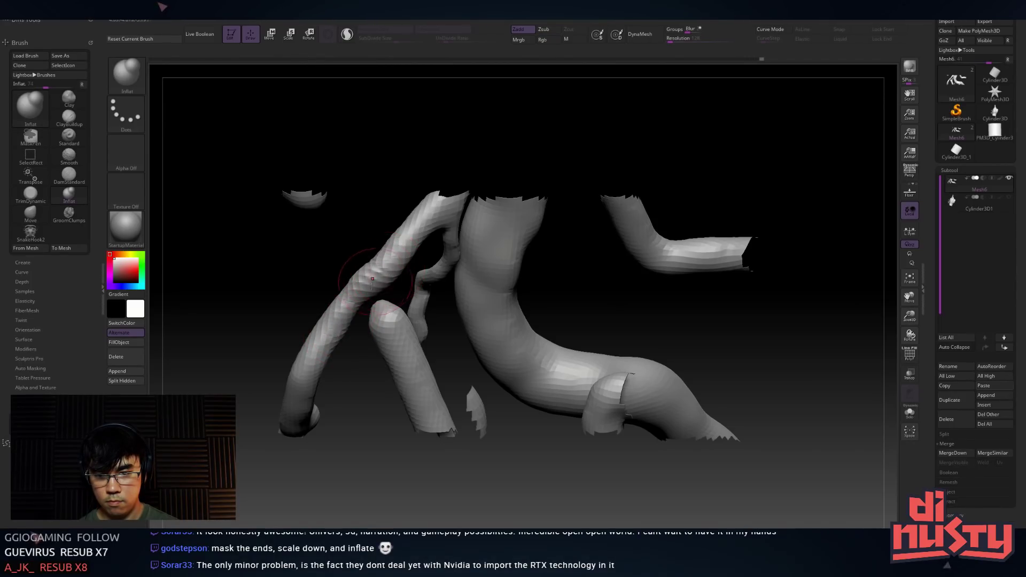
key("shift")
Switch the selection brush to SelectLasso and isolate the remaining blunt root end beside the fused root
mouse_move(376, 340)
right_mouse_down()
mouse_move(473, 330)
mouse_move(309, 205)
right_mouse_up()
key("ctrl+shift")
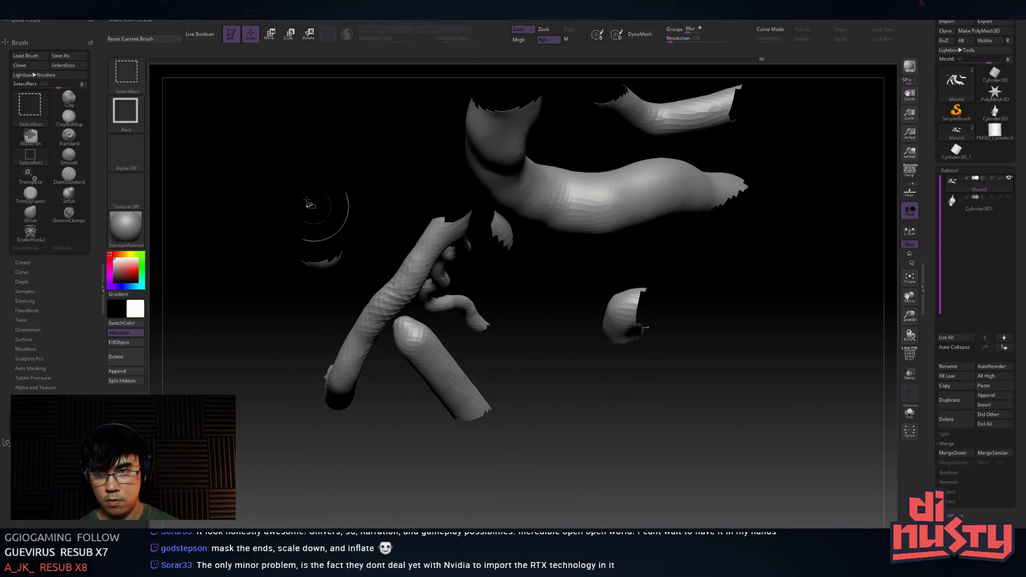
left_click(143, 90)
left_click(368, 118, "ctrl+shift")
right_click_drag(397, 342, 406, 303)
key("ctrl+shift")
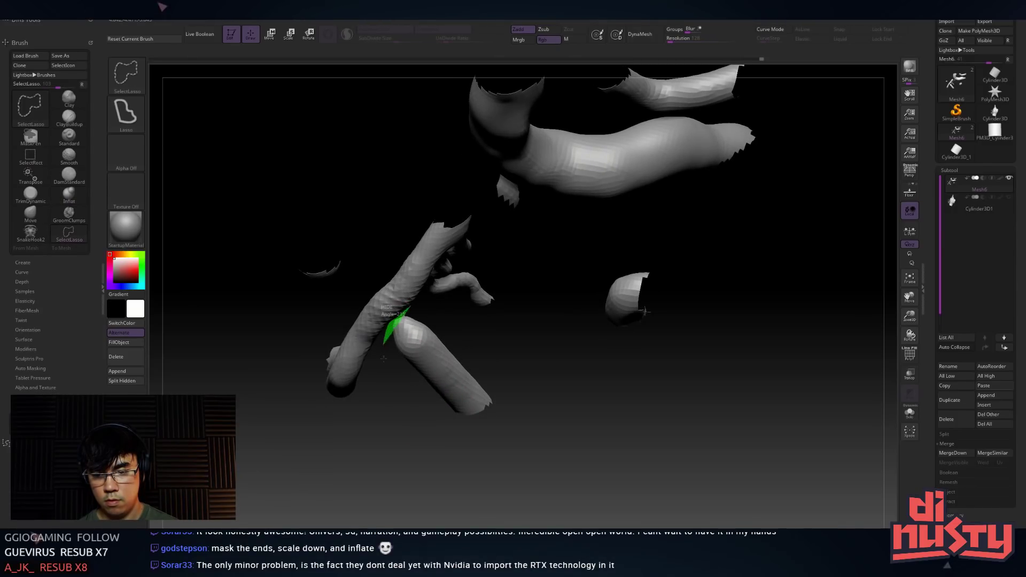
left_click_drag(383, 348, 384, 348, "ctrl+shift")
right_click_drag(572, 401, 541, 377)
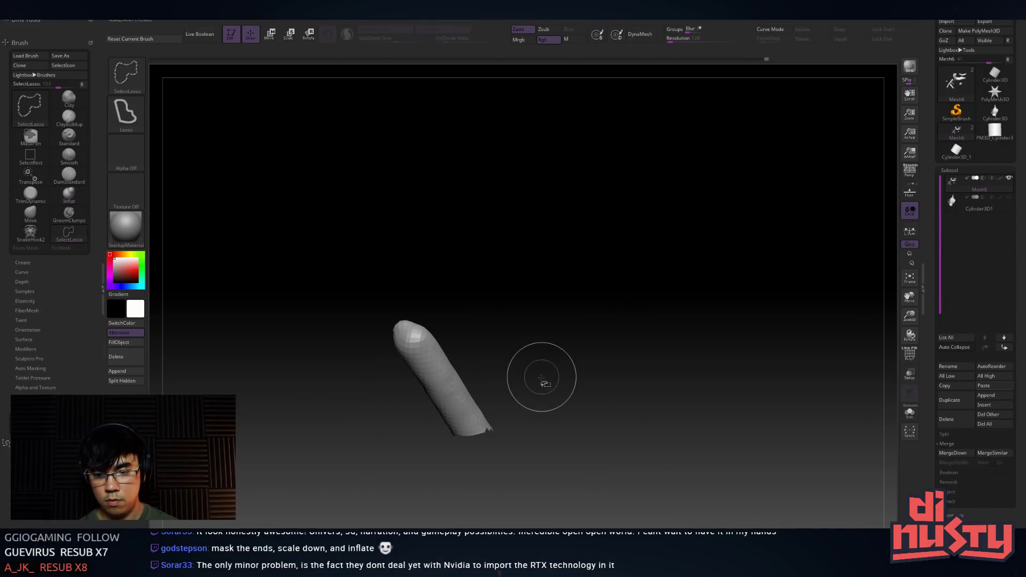
Lasso the thin crossing root segment in front of the blunt root ends and invert visibility to hide it
left_click(542, 377, "ctrl+shift")
mouse_move(447, 393)
right_mouse_down()
mouse_move(398, 331)
mouse_move(334, 207)
right_mouse_up()
mouse_move(346, 285)
left_mouse_down("ctrl+shift")
mouse_move(356, 165)
mouse_move(374, 256)
left_mouse_up("ctrl+shift")
left_click(403, 298, "ctrl+shift")
mouse_move(297, 343)
left_mouse_down("ctrl+shift")
mouse_move(394, 248)
mouse_move(453, 266)
left_mouse_up("ctrl+shift")
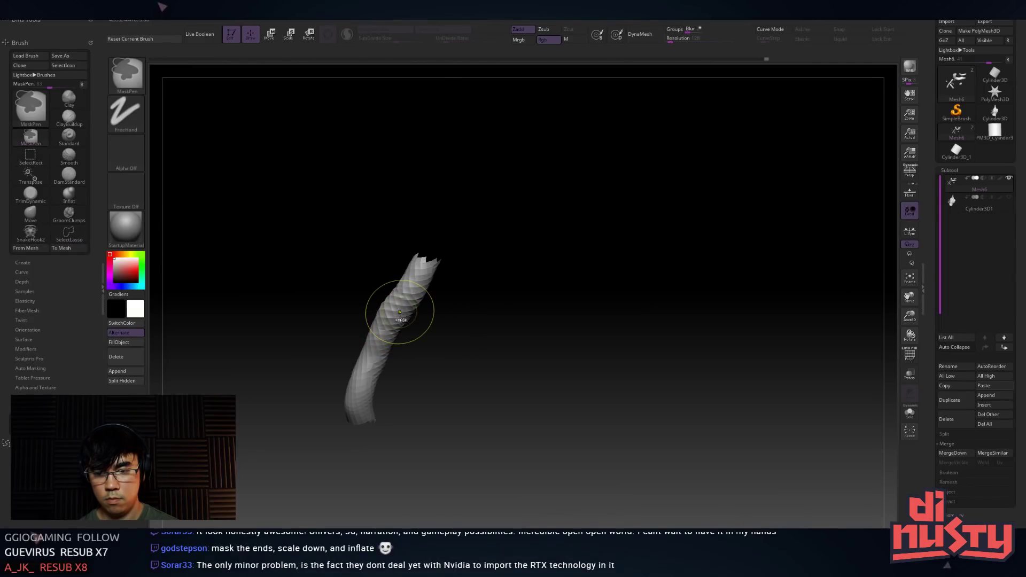
left_click(410, 326, "ctrl+shift")
right_click_drag(354, 323, 524, 258)
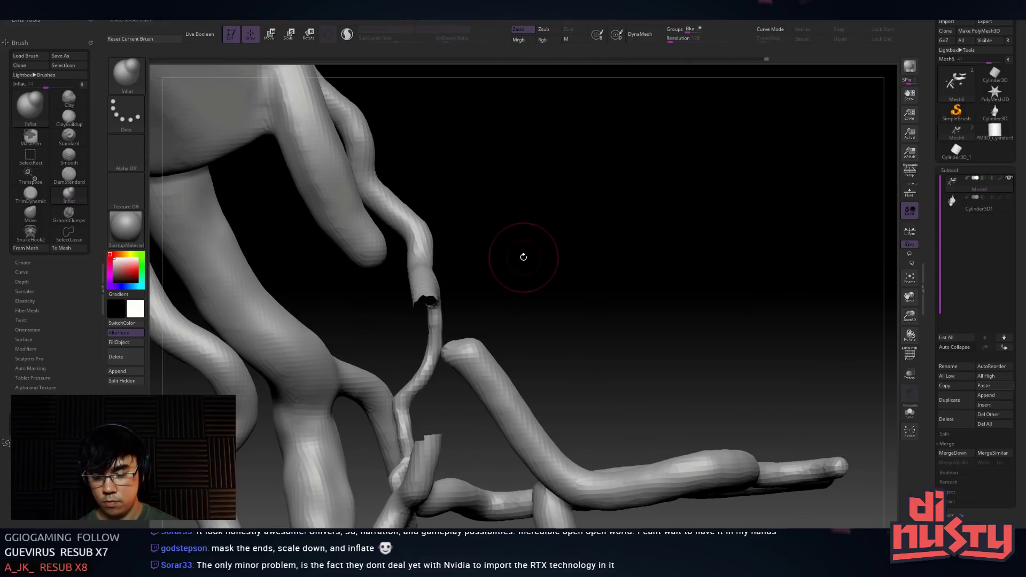
Stretch the upper blunt root end with the Move brush until it meets the tip of the root below
key("v")
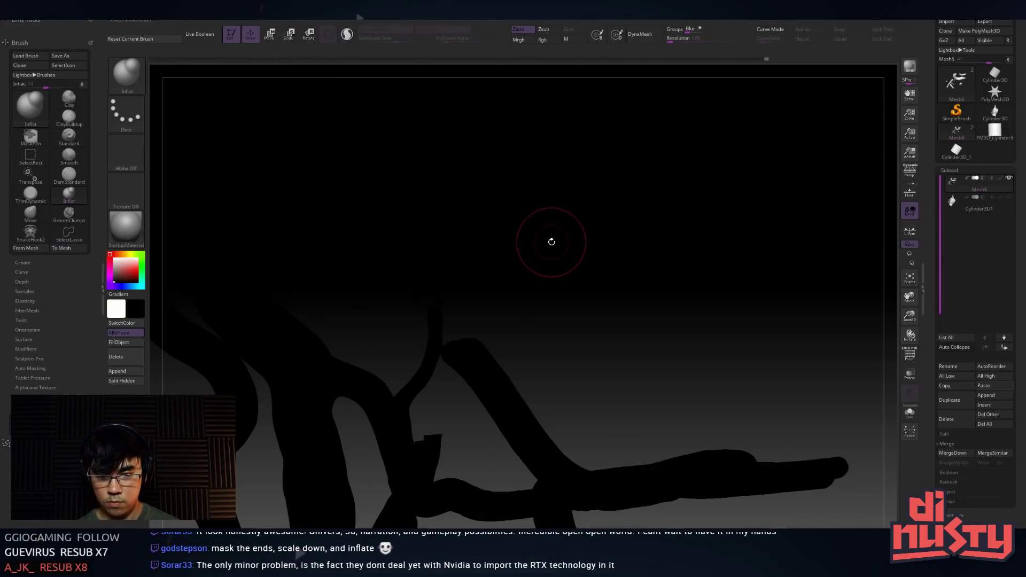
key("v")
key("b")
key("m")
key("v")
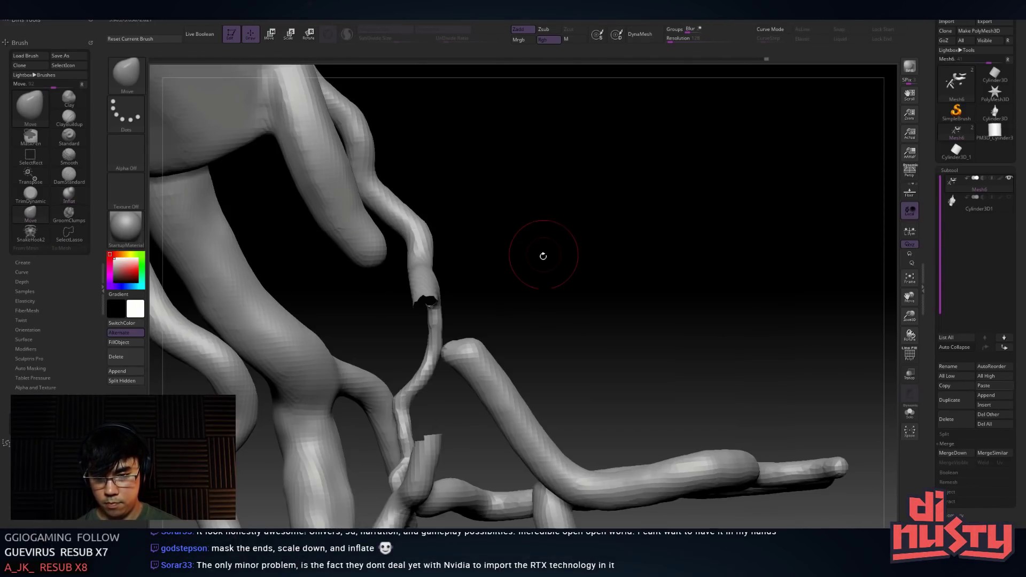
right_click_drag(460, 348, 448, 359)
right_click(437, 370)
right_click_drag(523, 321, 514, 323)
right_click(514, 323)
mouse_move(590, 321)
right_mouse_down()
mouse_move(634, 318)
mouse_move(590, 333)
right_mouse_up()
left_click_drag(462, 300, 434, 251)
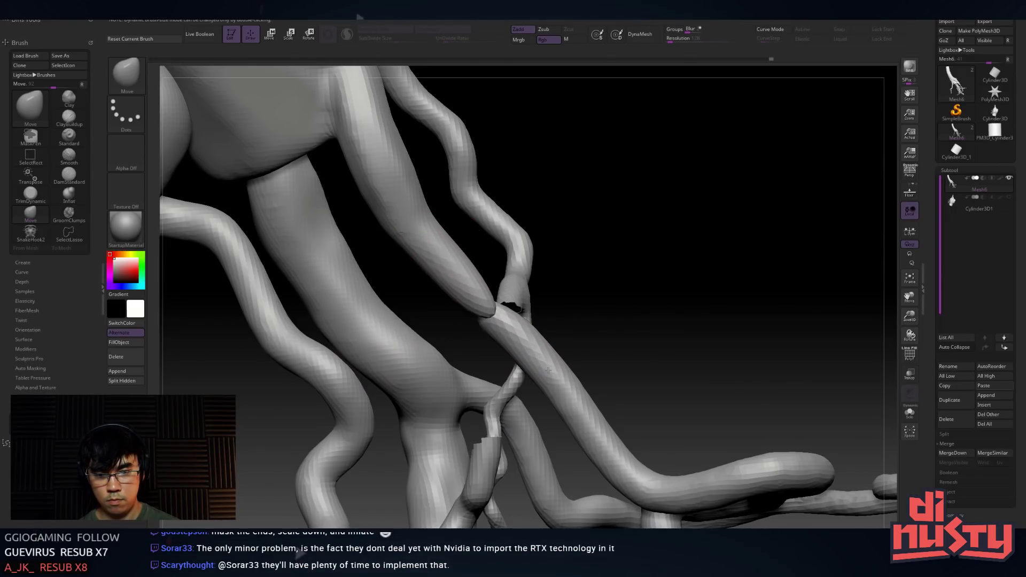
Nudge the two touching root tips with the Move brush so that they overlap from a second angle
mouse_move(636, 351)
right_mouse_down()
mouse_move(556, 299)
mouse_move(471, 279)
right_mouse_up()
left_click_drag(456, 313, 494, 325)
left_click_drag(492, 286, 495, 301)
mouse_move(524, 252)
right_mouse_down()
mouse_move(513, 238)
mouse_move(547, 220)
right_mouse_up()
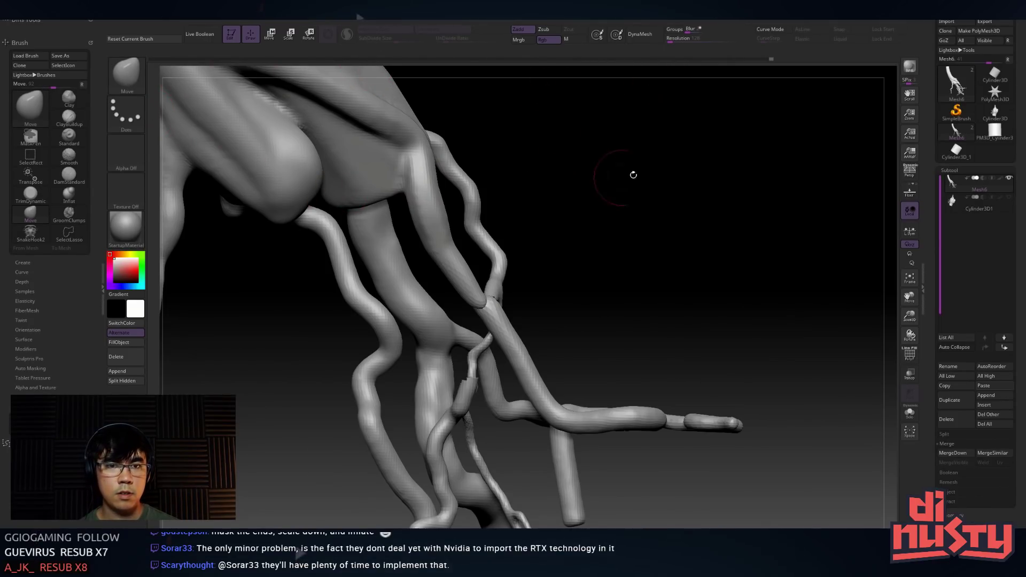
Examine the overlap of the two root tips and the surrounding roots from several angles
key("w")
mouse_move(653, 178)
right_mouse_down("ctrl")
mouse_move(598, 167)
mouse_move(627, 246)
right_mouse_up("ctrl")
right_click_drag(626, 246, 604, 206)
mouse_move(507, 172)
right_mouse_down()
mouse_move(588, 163)
mouse_move(643, 191)
mouse_move(614, 268)
mouse_move(568, 206)
right_mouse_up()
right_click_drag(601, 274, 586, 174, "alt")
left_click_drag(534, 299, 558, 401, "ctrl+alt+shift")
key("space")
left_click_drag(633, 293, 631, 293)
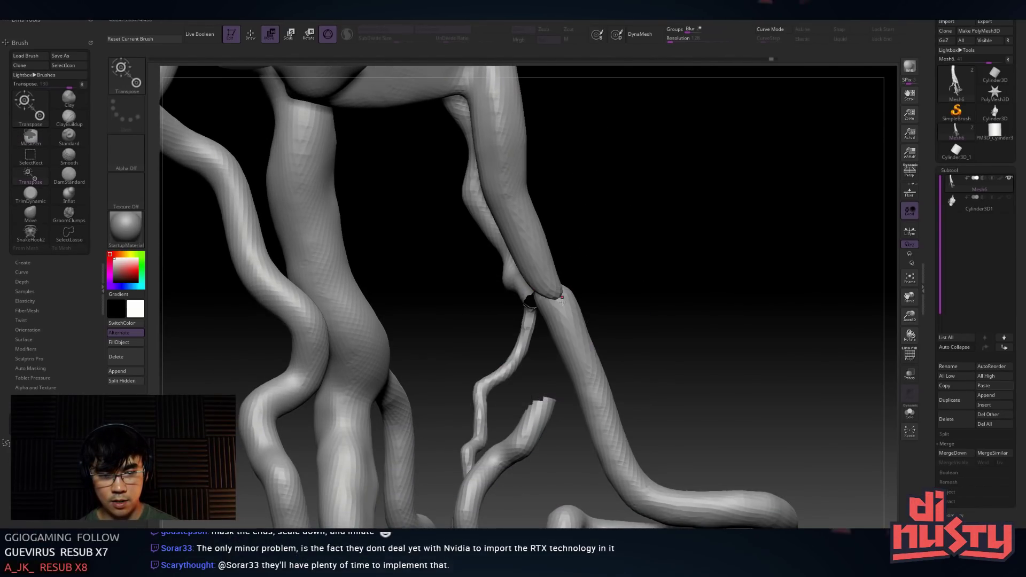
mouse_move(633, 282)
right_mouse_down()
mouse_move(305, 275)
mouse_move(304, 252)
mouse_move(270, 217)
mouse_move(392, 353)
right_mouse_up()
key("q")
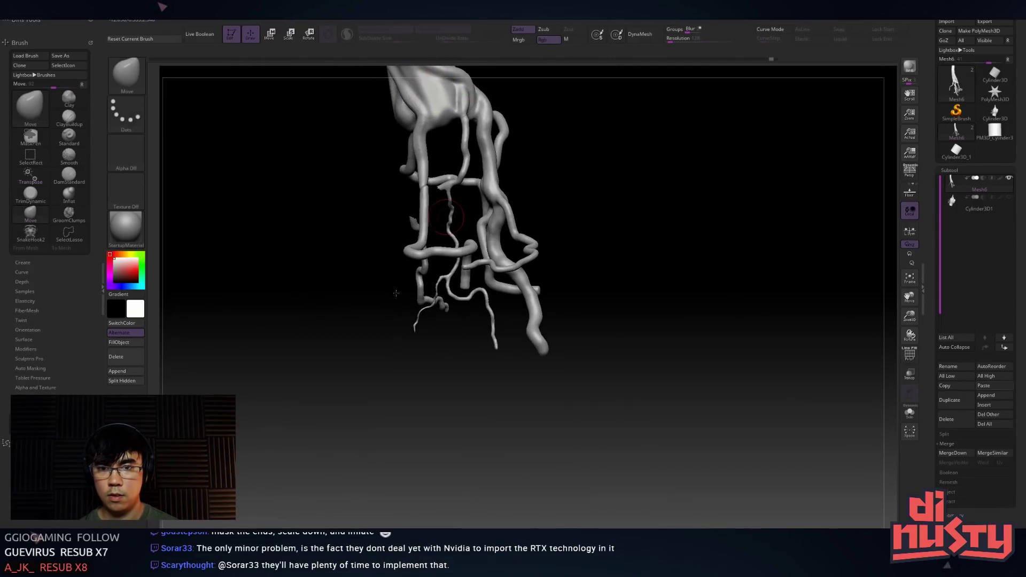
Reshape the lower root and its tip with the Move brush so it lines up under the upper root's end
right_click_drag(394, 299, 571, 311, "ctrl")
key("space")
mouse_move(571, 311)
left_mouse_down()
mouse_move(586, 294)
mouse_move(555, 276)
left_mouse_up()
mouse_move(534, 240)
left_mouse_down()
mouse_move(541, 246)
mouse_move(538, 216)
left_mouse_up()
left_click_drag(559, 270, 567, 267)
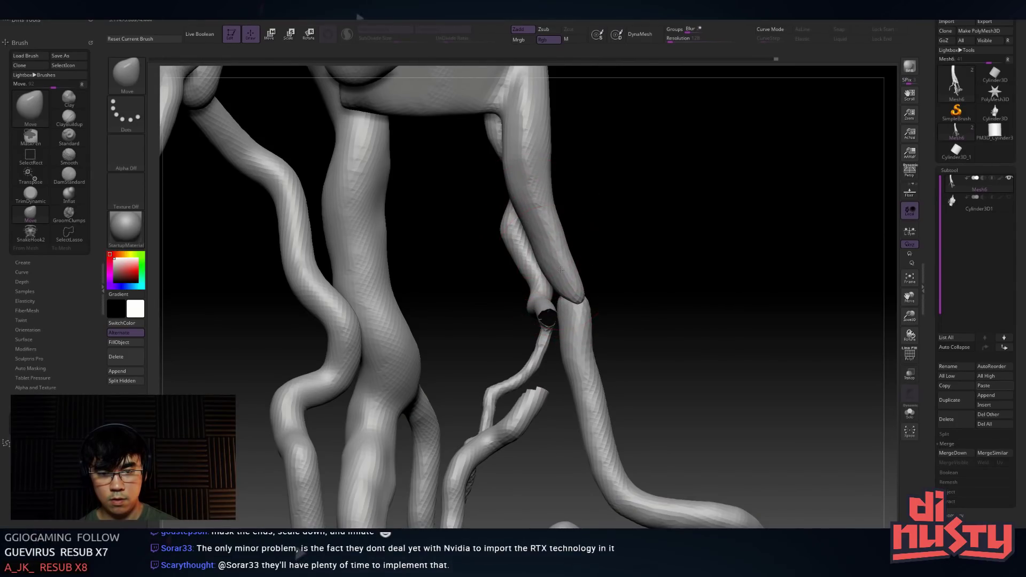
left_click_drag(580, 330, 591, 327)
left_click_drag(574, 382, 605, 379)
mouse_move(688, 340)
left_mouse_down("alt")
mouse_move(696, 316)
mouse_move(682, 344)
mouse_move(668, 335)
left_mouse_up("alt")
Show the hidden crossing root section again and check how the aligned root ends overlap
right_click_drag(588, 334, 467, 376)
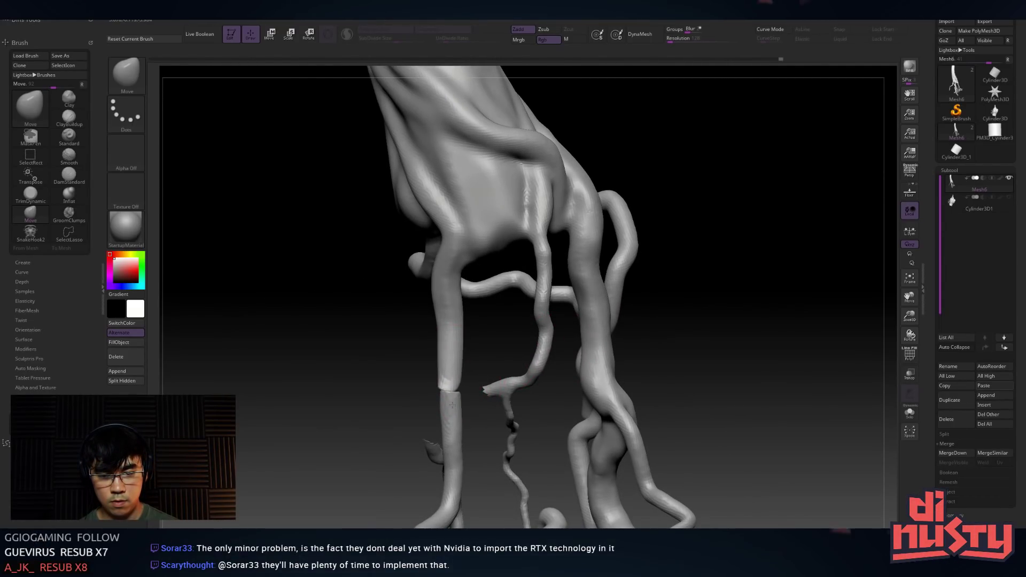
mouse_move(362, 369)
left_mouse_down()
mouse_move(647, 326)
mouse_move(664, 342)
left_mouse_up()
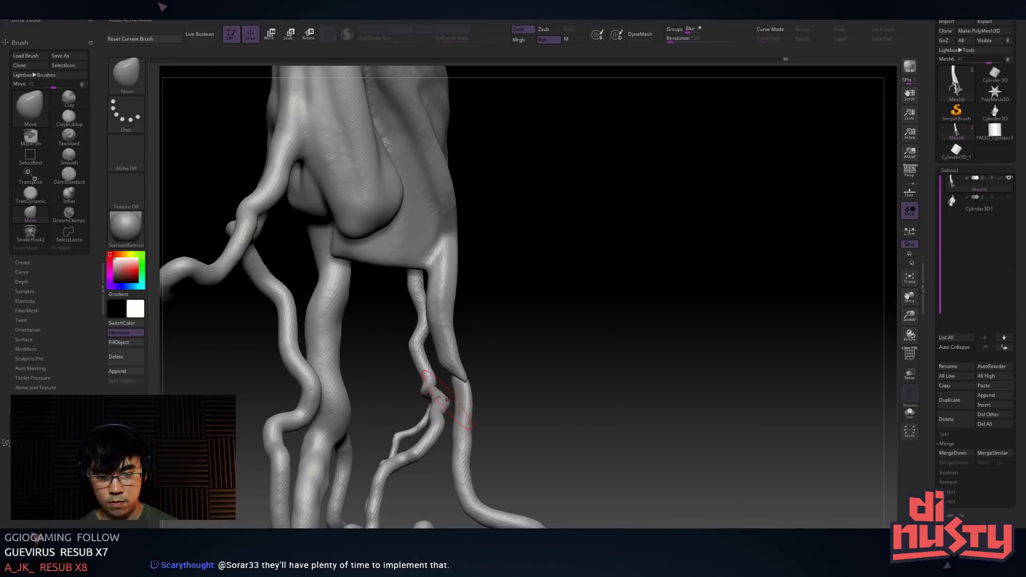
left_click_drag(558, 392, 588, 360)
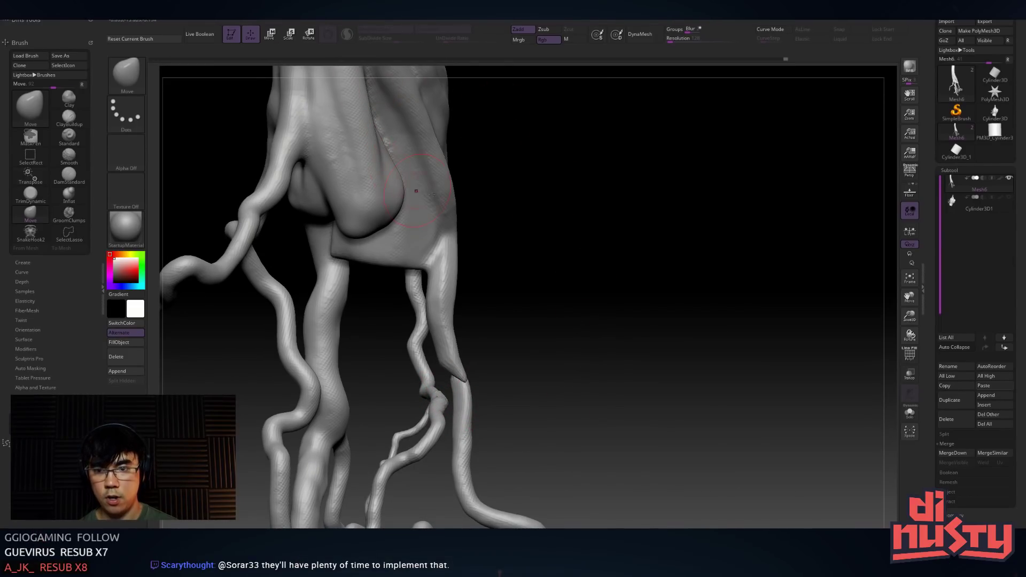
Fuse the overlapping root ends with the gizmo's Remesh By Dynamesh deformer and accept the result
key("w")
left_click(363, 111)
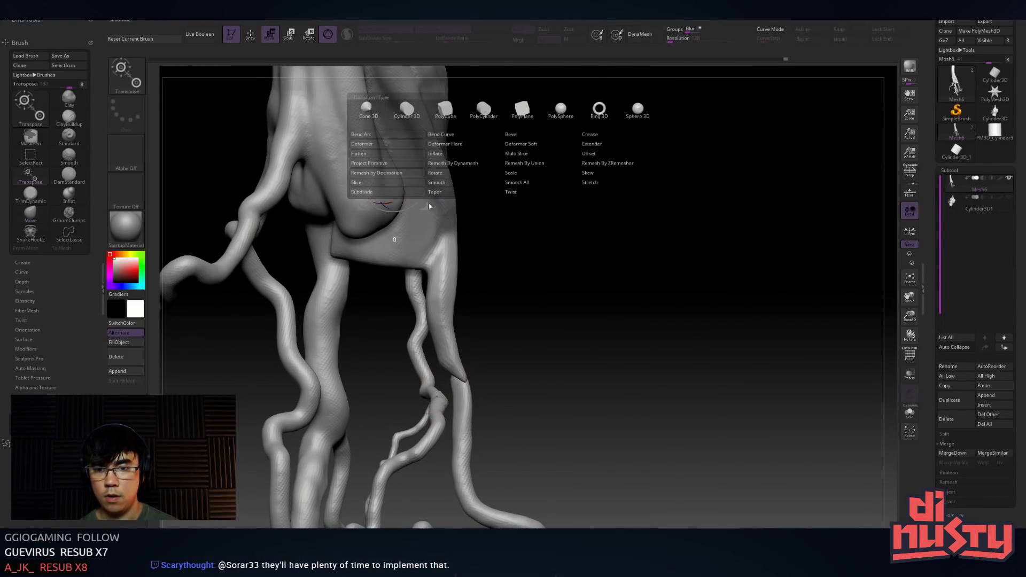
left_click(466, 165)
left_click_drag(488, 184, 512, 210)
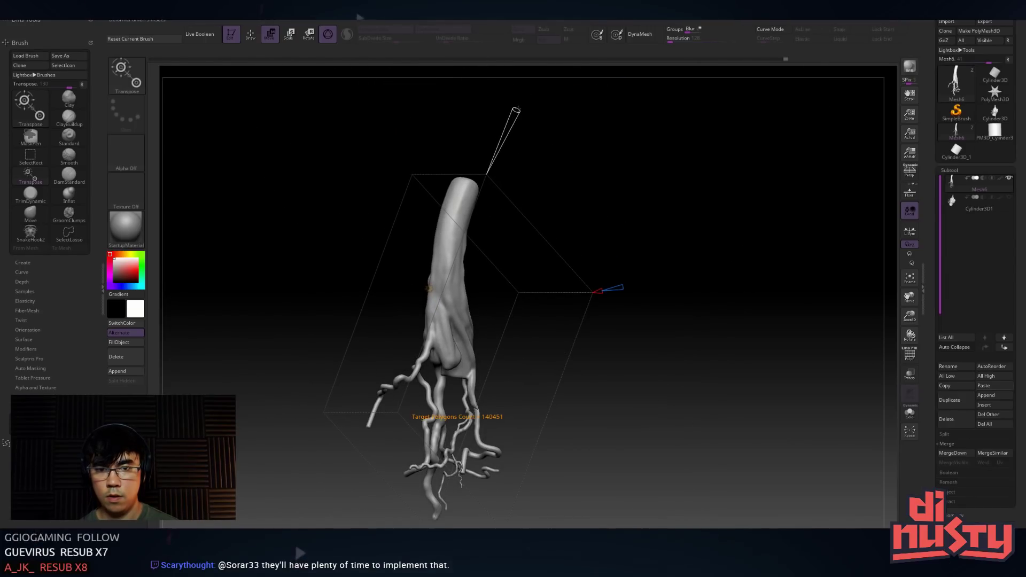
left_click_drag(582, 178, 599, 160)
left_click_drag(606, 278, 628, 303, "alt")
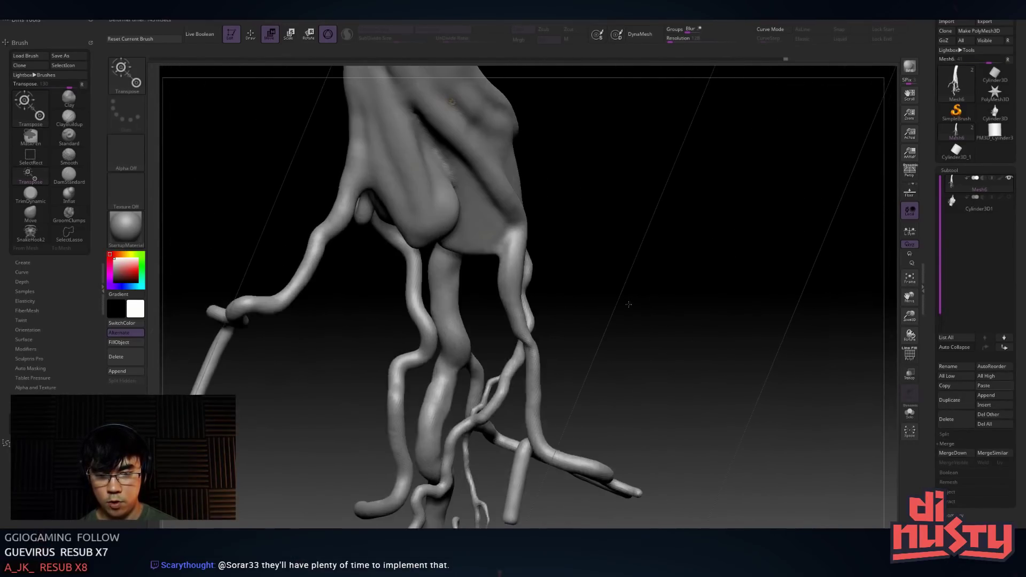
left_click(452, 101)
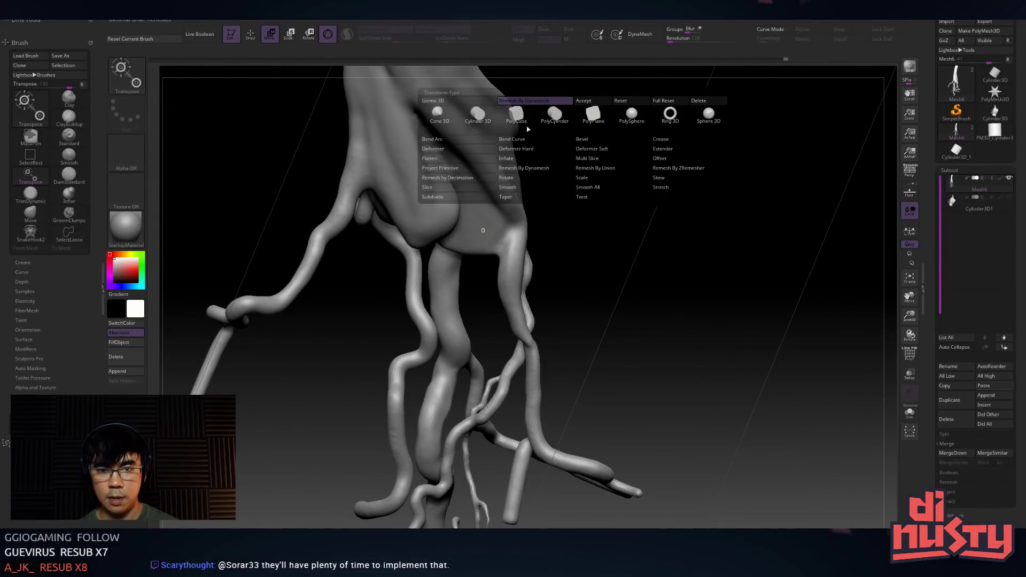
left_click(592, 102)
Return to draw mode and isolate the newly fused root junction with the lasso selection
left_click_drag(647, 243, 543, 284)
mouse_move(470, 307)
left_mouse_down("ctrl+shift")
mouse_move(554, 410)
mouse_move(566, 325)
left_mouse_up("ctrl+shift")
left_click(589, 342, "ctrl+shift")
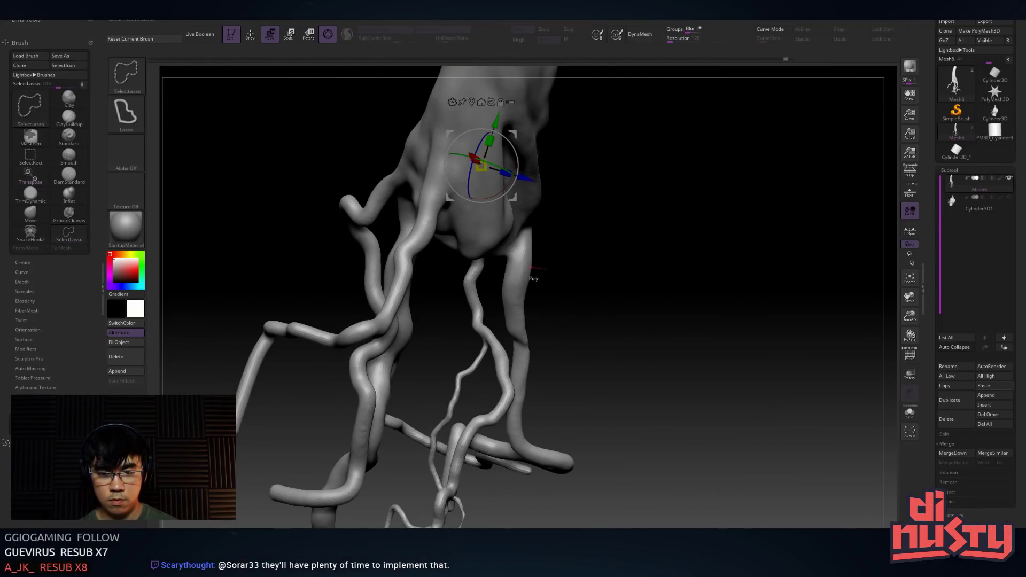
key("q")
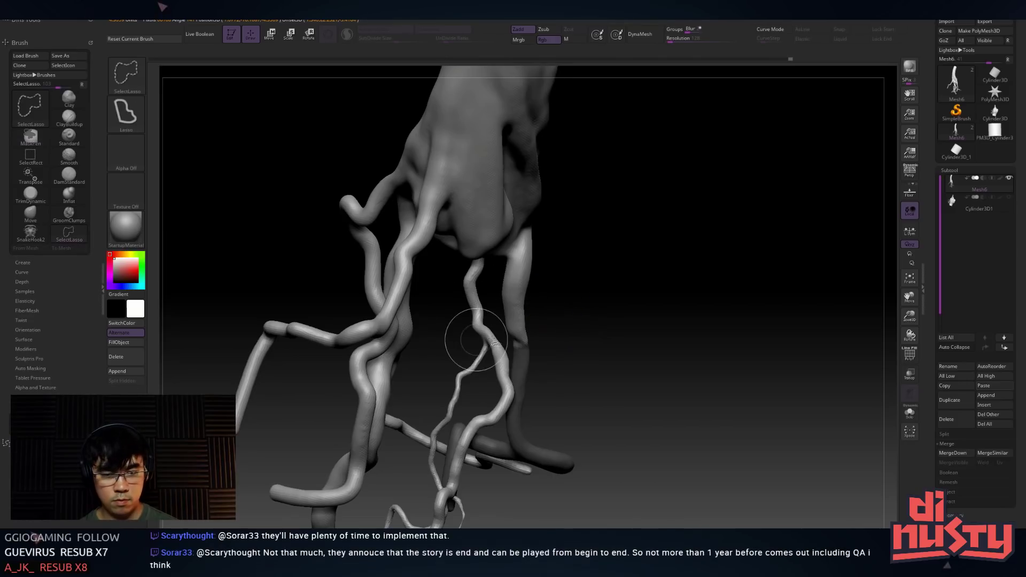
mouse_move(614, 320)
left_mouse_down("ctrl+shift")
mouse_move(483, 284)
mouse_move(550, 374)
mouse_move(575, 322)
mouse_move(660, 284)
mouse_move(587, 315)
left_mouse_up("ctrl+shift")
Adjust the brush size and smooth the seam at the isolated root junction
key("shift")
right_click_drag(502, 329, 550, 341)
key("space")
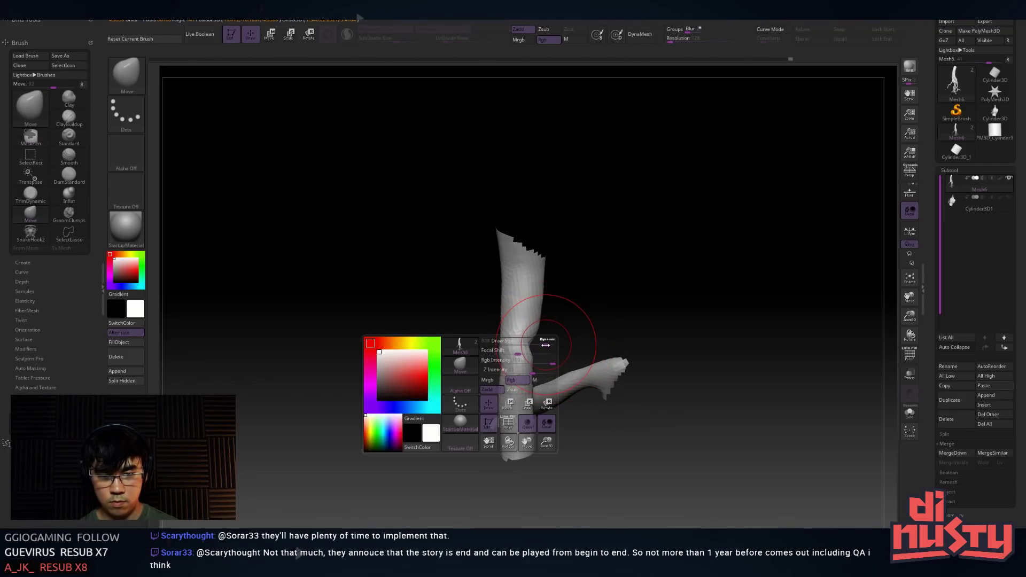
key("shift")
key("space")
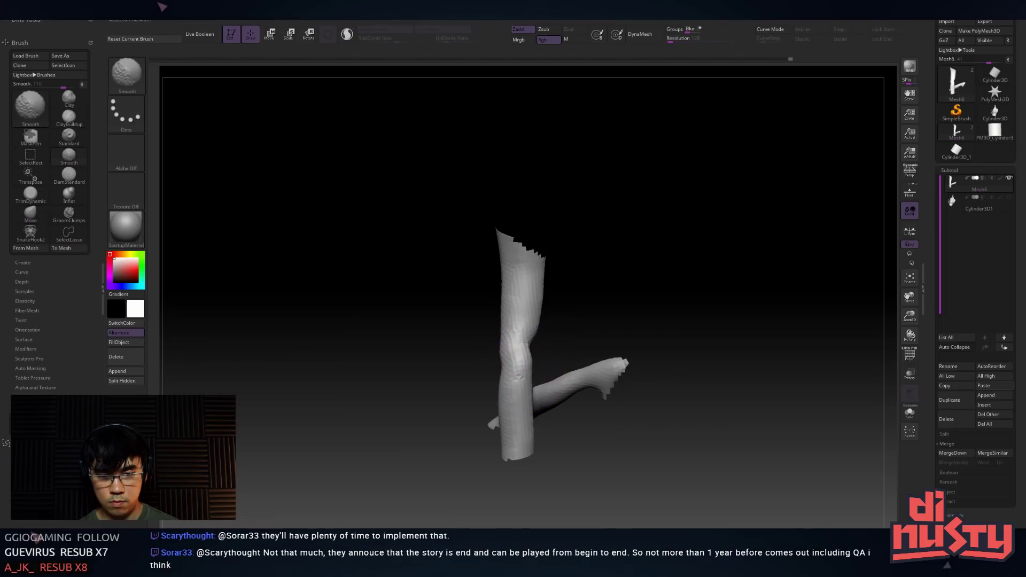
Thicken the pinched root junction with the Inflat brush and show all the roots again
key("b")
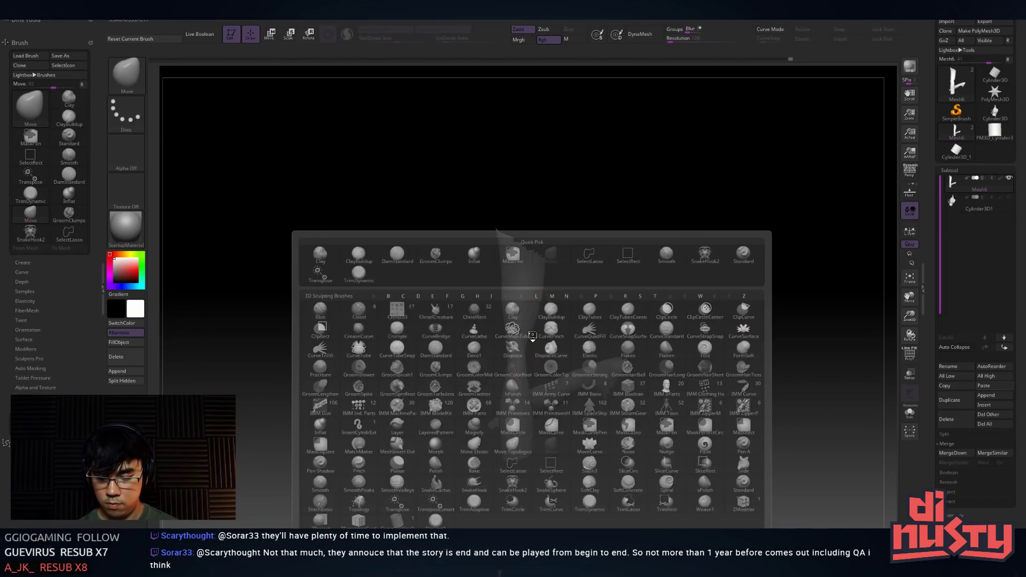
key("i")
key("n")
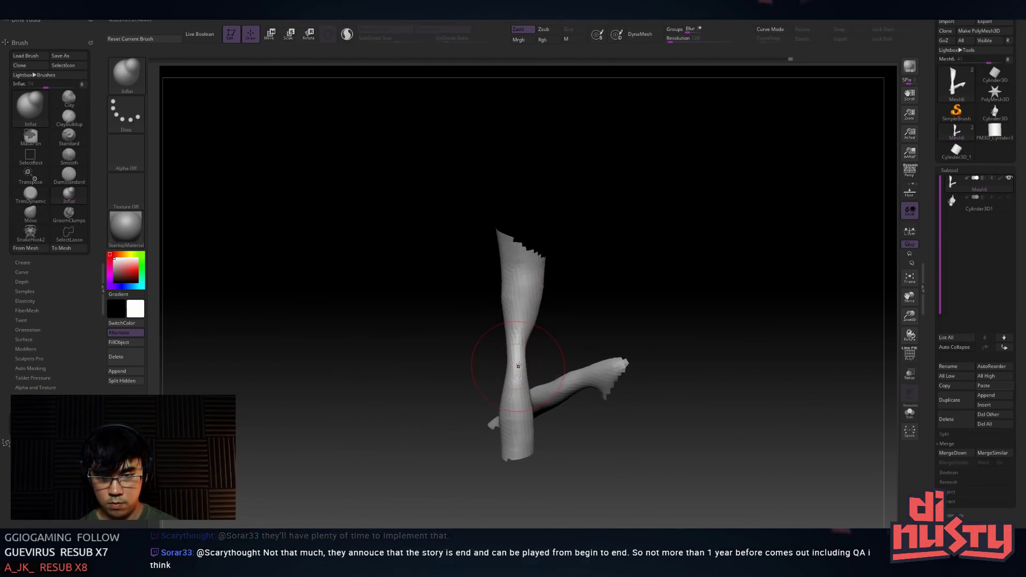
key("space")
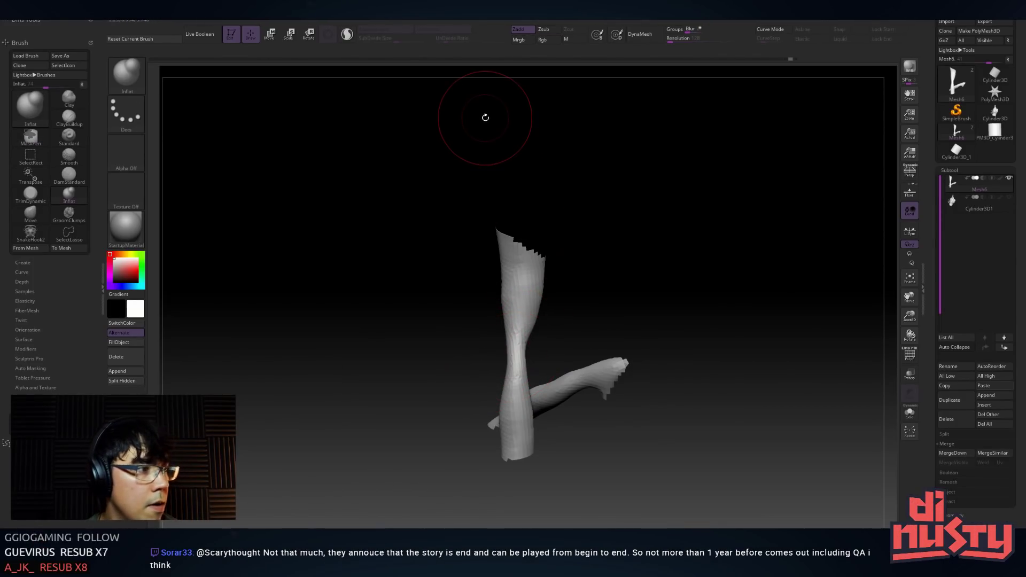
left_click_drag(493, 249, 464, 210)
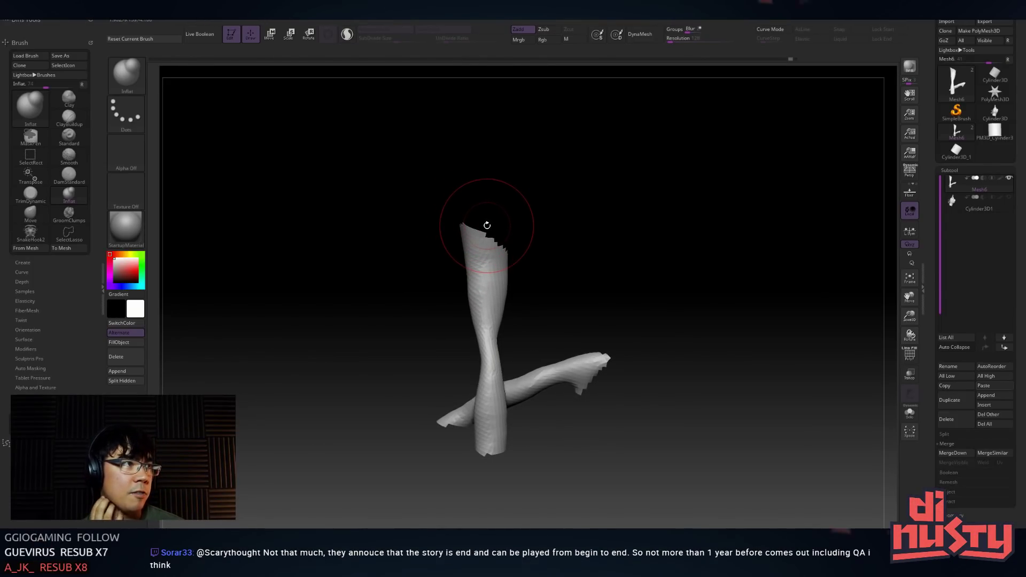
left_click_drag(486, 223, 492, 200, "alt")
key("space")
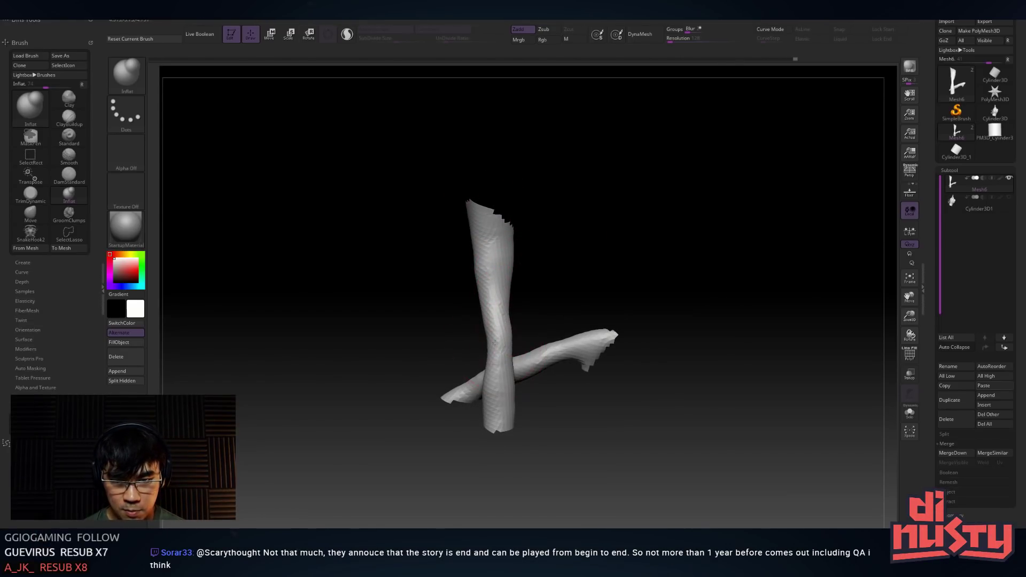
left_click_drag(532, 309, 608, 249)
left_click(572, 259, "ctrl+shift")
Examine the thickened root and the neighbouring thin roots from several angles for remaining flaws
key("space")
left_click_drag(655, 195, 546, 241)
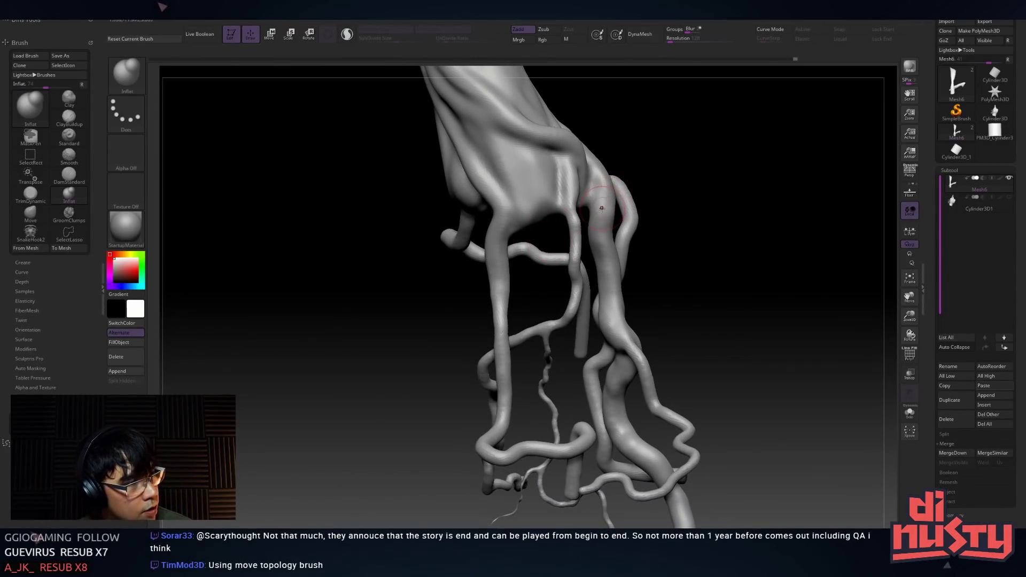
right_click_drag(581, 256, 589, 236)
right_click(588, 237)
right_click_drag(540, 278, 652, 265)
key("w")
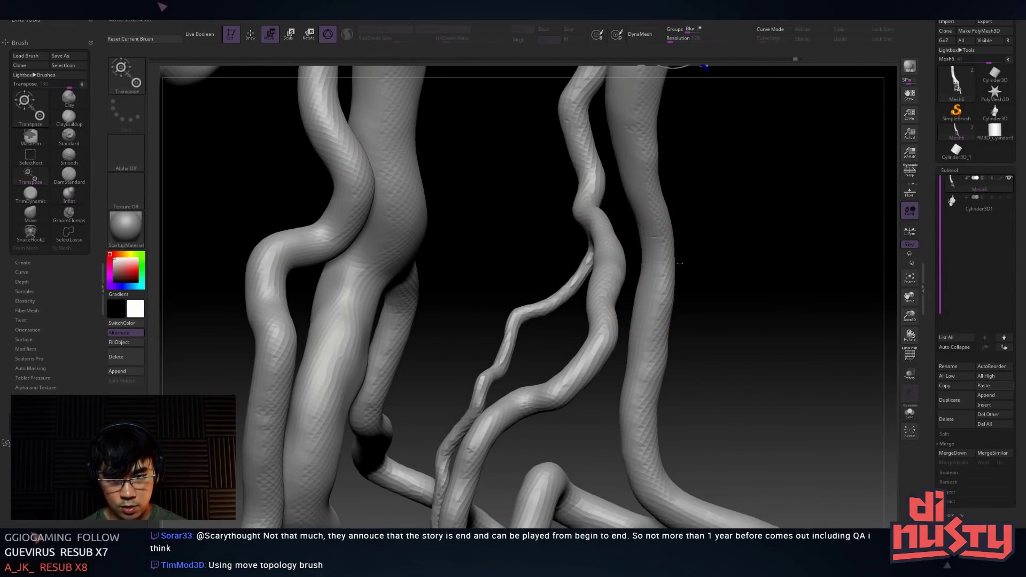
key("q")
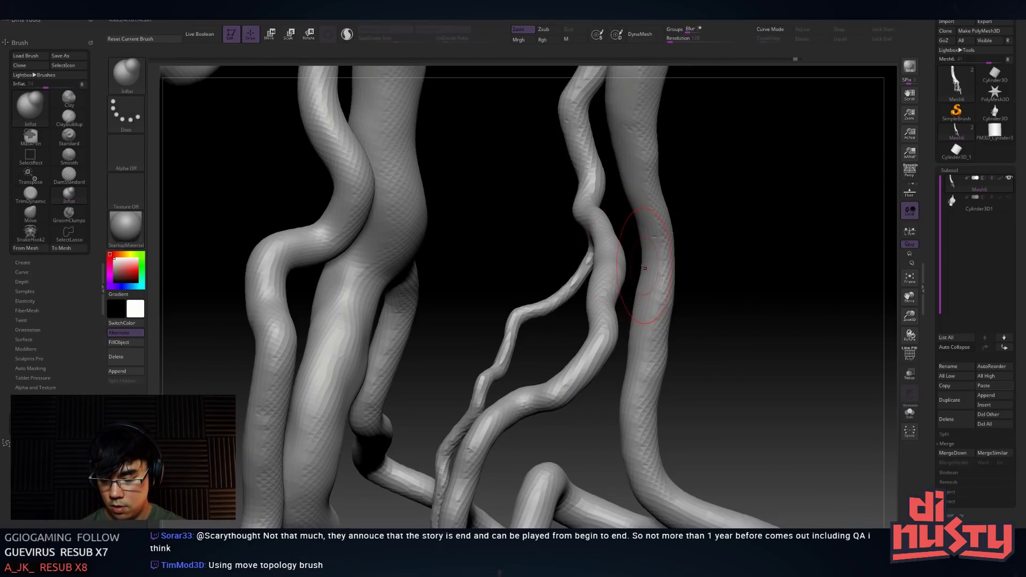
Try the Move Topological brush on the long vertical root and undo its strokes
key("m")
key("b")
key("m")
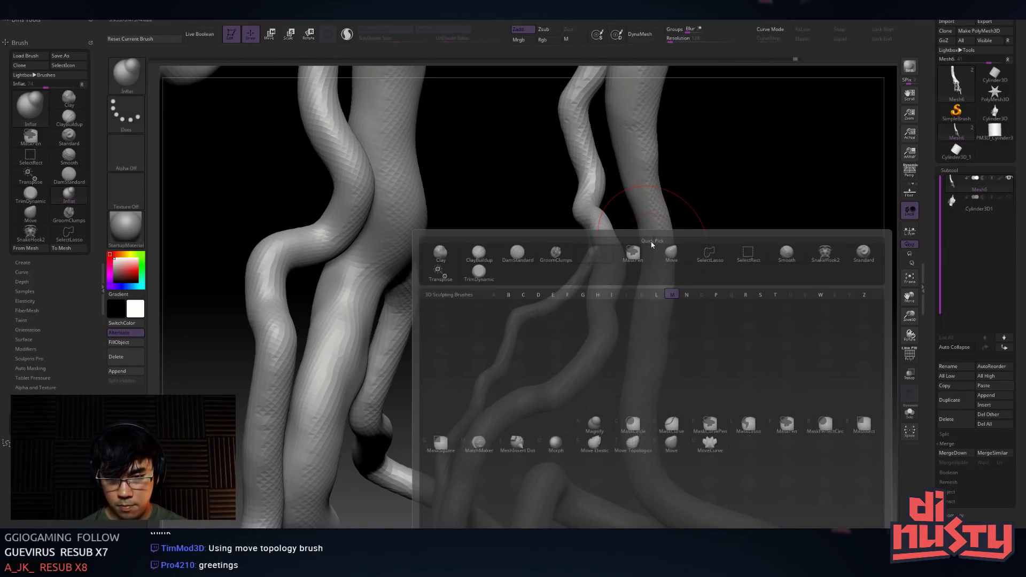
left_click(636, 443)
mouse_move(640, 309)
left_mouse_down()
mouse_move(621, 306)
mouse_move(636, 311)
mouse_move(620, 318)
mouse_move(640, 339)
mouse_move(629, 346)
left_mouse_up()
key("ctrl+z")
key("ctrl+z")
key("ctrl+z")
key("ctrl+z")
key("space")
mouse_move(643, 343)
left_mouse_down()
mouse_move(655, 342)
mouse_move(653, 323)
left_mouse_up()
mouse_move(663, 324)
right_mouse_down()
mouse_move(681, 325)
mouse_move(628, 291)
mouse_move(660, 291)
mouse_move(651, 283)
right_mouse_up()
Isolate the thin branch at its T-shaped junction, thicken it with the Inflat brush and show all roots again
key("b")
key("i")
key("n")
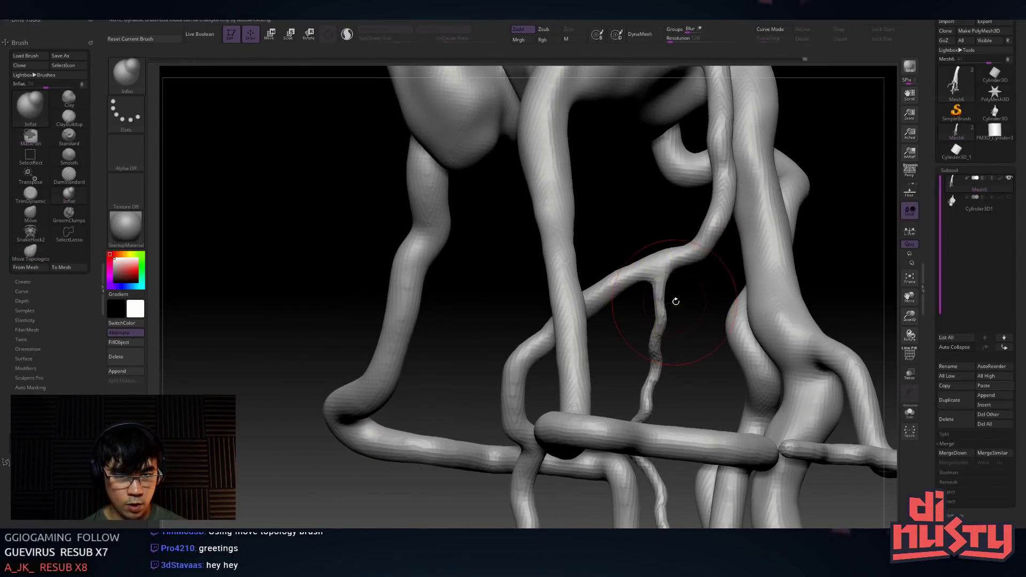
left_click_drag(698, 314, 683, 382, "ctrl")
left_click(657, 299, "ctrl+shift")
left_click(695, 342, "ctrl+shift")
mouse_move(653, 252)
left_mouse_down("ctrl+shift")
mouse_move(695, 224)
mouse_move(661, 323)
left_mouse_up("ctrl+shift")
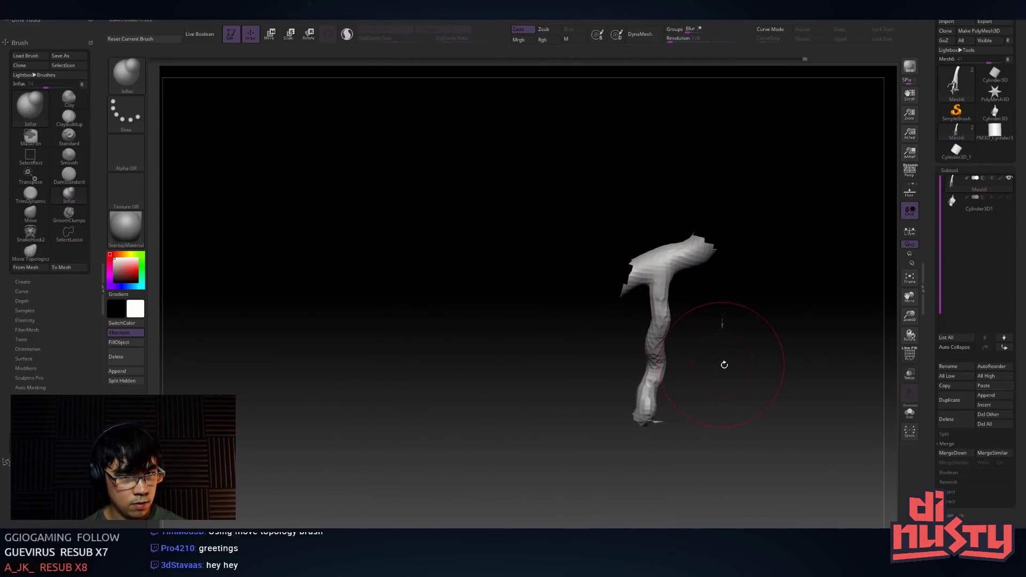
left_click(707, 344, "ctrl+shift")
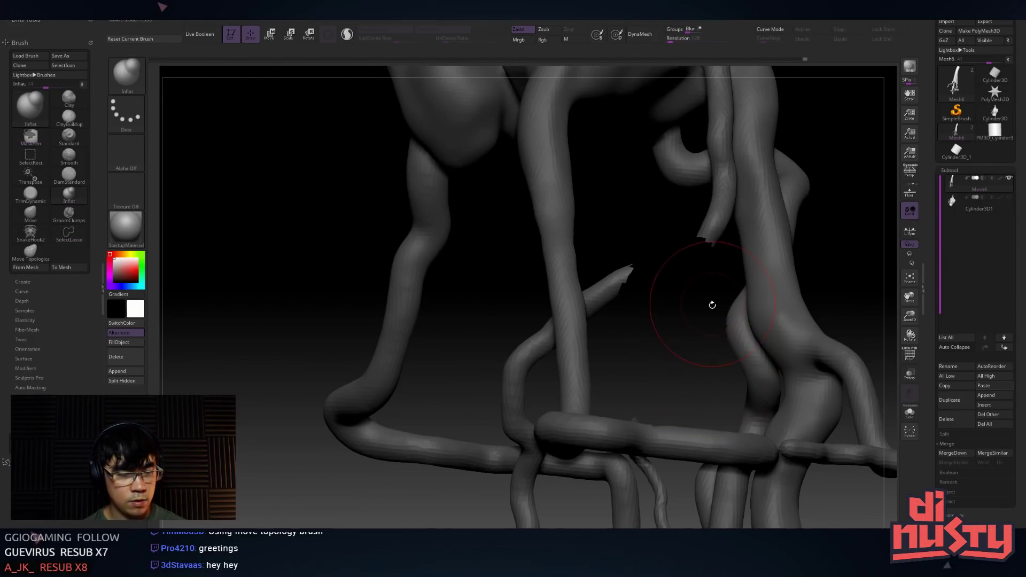
left_click(694, 373, "ctrl+shift")
left_click_drag(707, 305, 684, 299)
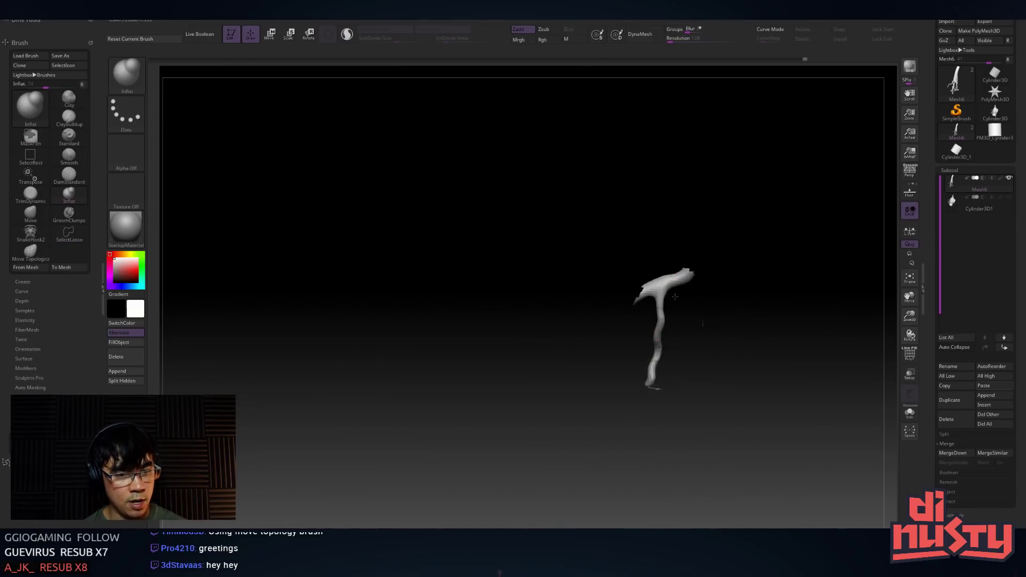
left_click(683, 299, "ctrl+shift")
left_click_drag(573, 343, 593, 272)
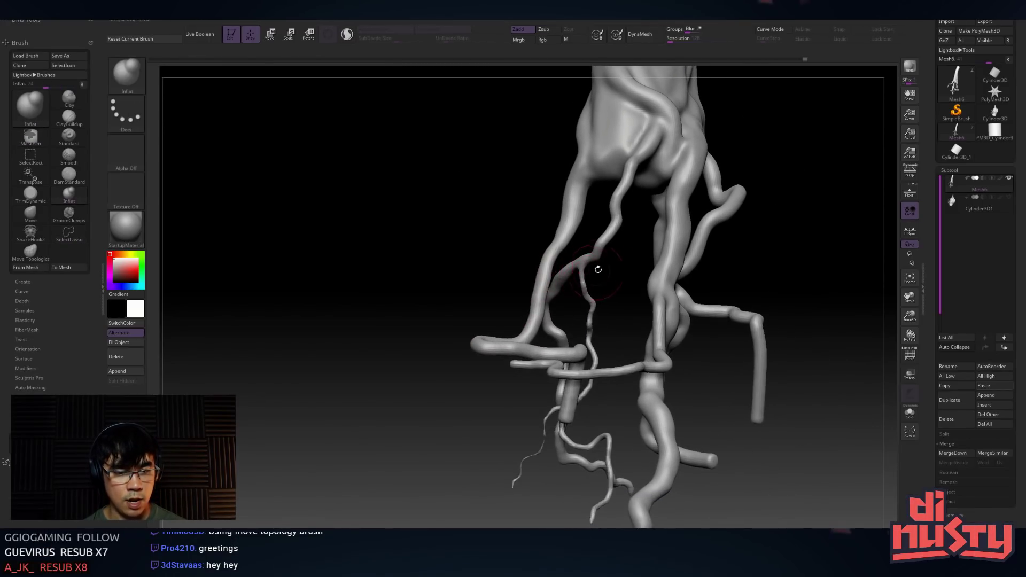
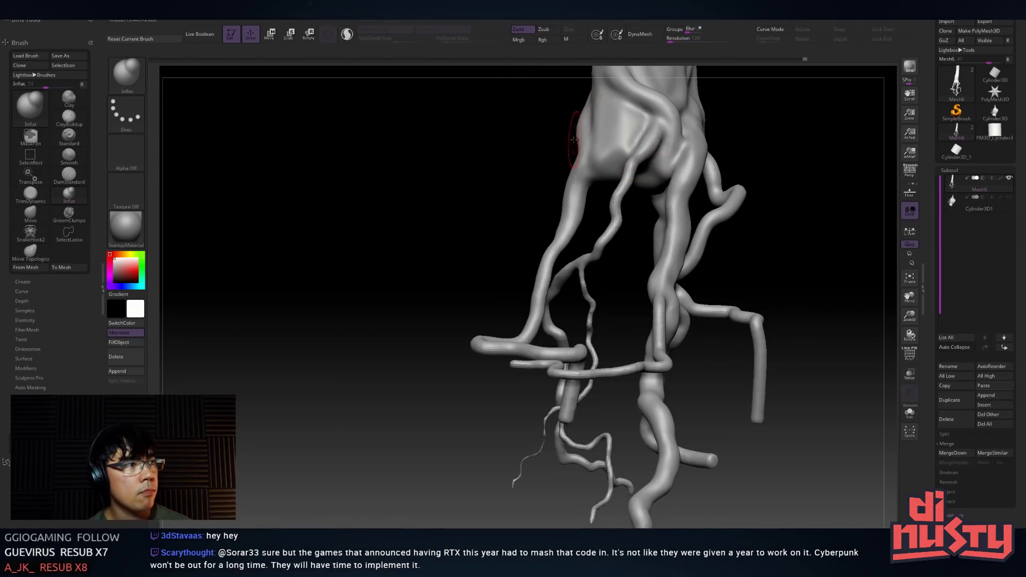
Try to thicken the thin branch hanging from the T-shaped junction with the Inflat brush and undo the stroke
scroll(570, 200, "up", 5)
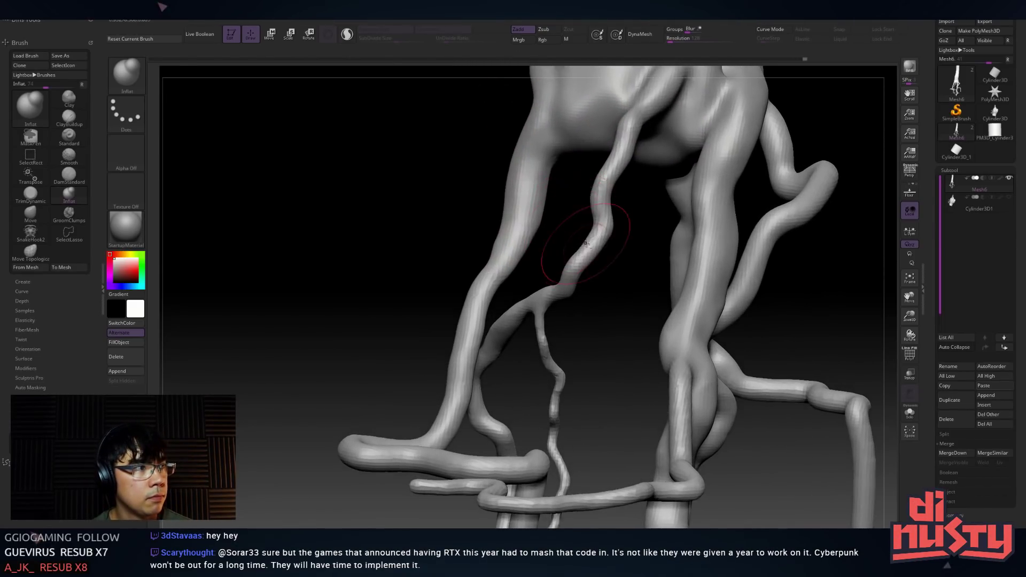
right_click_drag(548, 214, 555, 228)
mouse_move(633, 200)
right_mouse_down()
mouse_move(555, 225)
mouse_move(568, 222)
right_mouse_up()
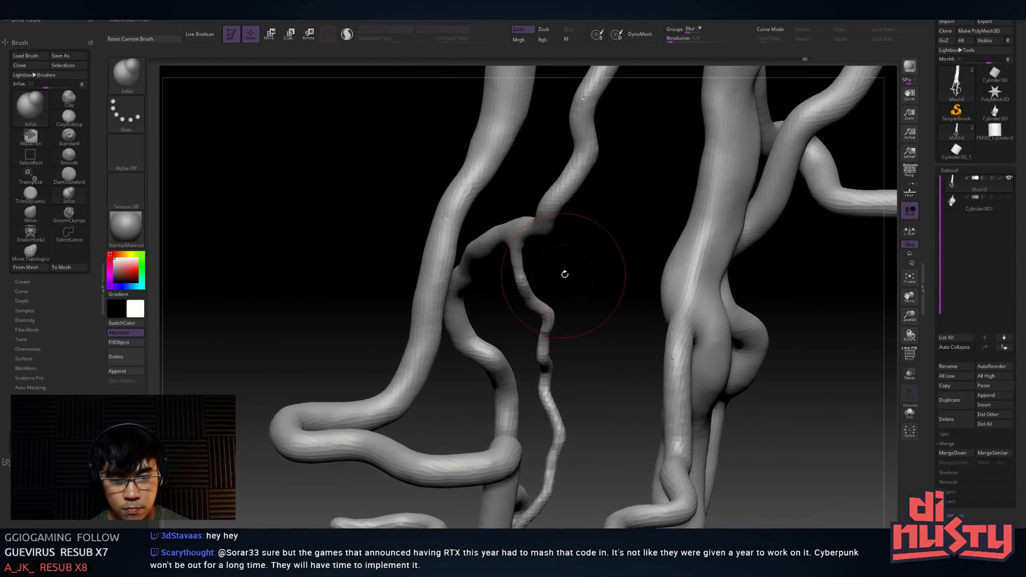
key("b")
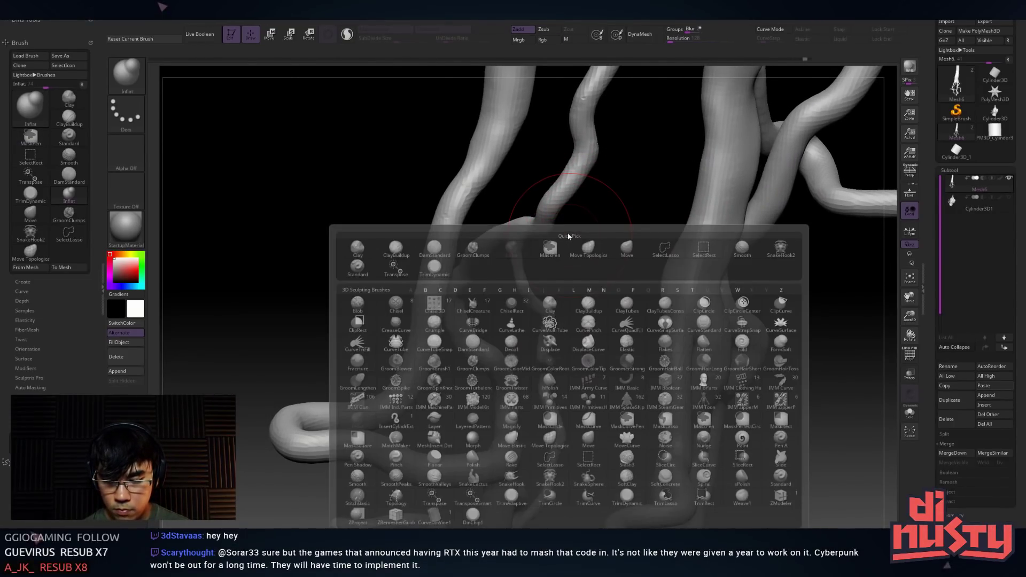
key("i")
key("Escape")
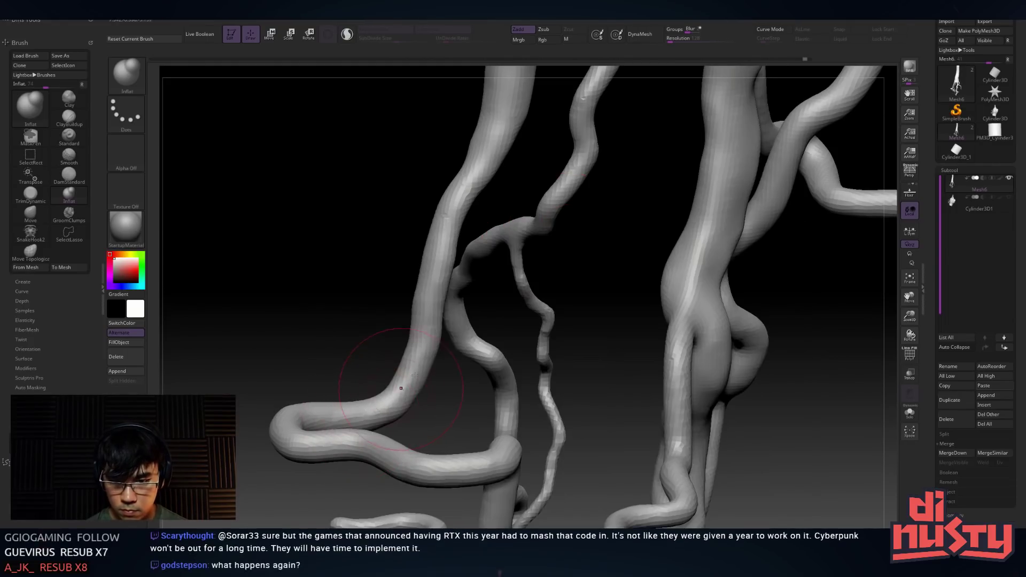
left_click_drag(523, 266, 527, 275)
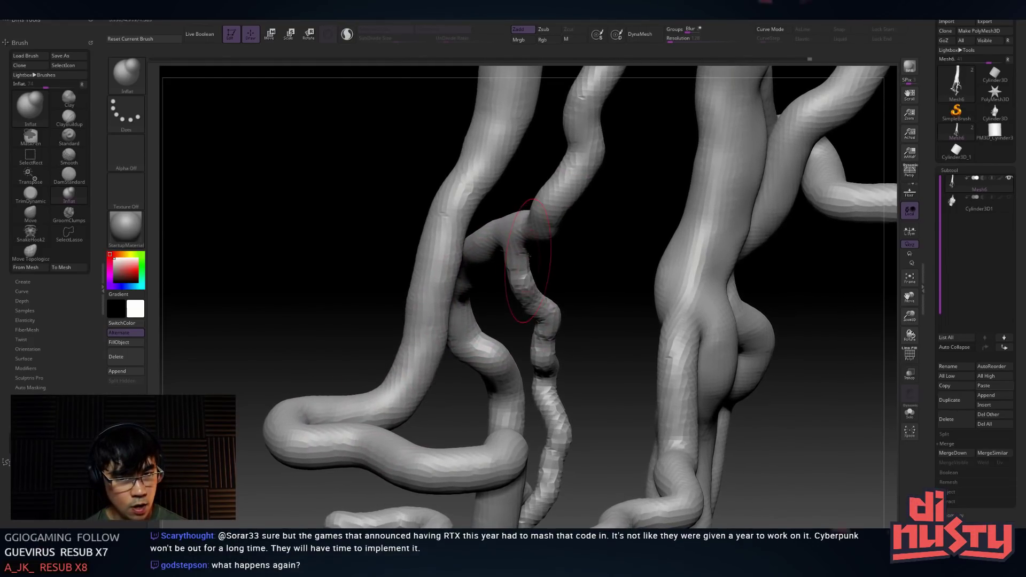
key("ctrl+z")
Save the project under its current file name
mouse_move(530, 181)
left_mouse_down("ctrl")
mouse_move(579, 238)
mouse_move(631, 274)
mouse_move(592, 244)
mouse_move(533, 234)
mouse_move(565, 271)
mouse_move(582, 253)
left_mouse_up("ctrl")
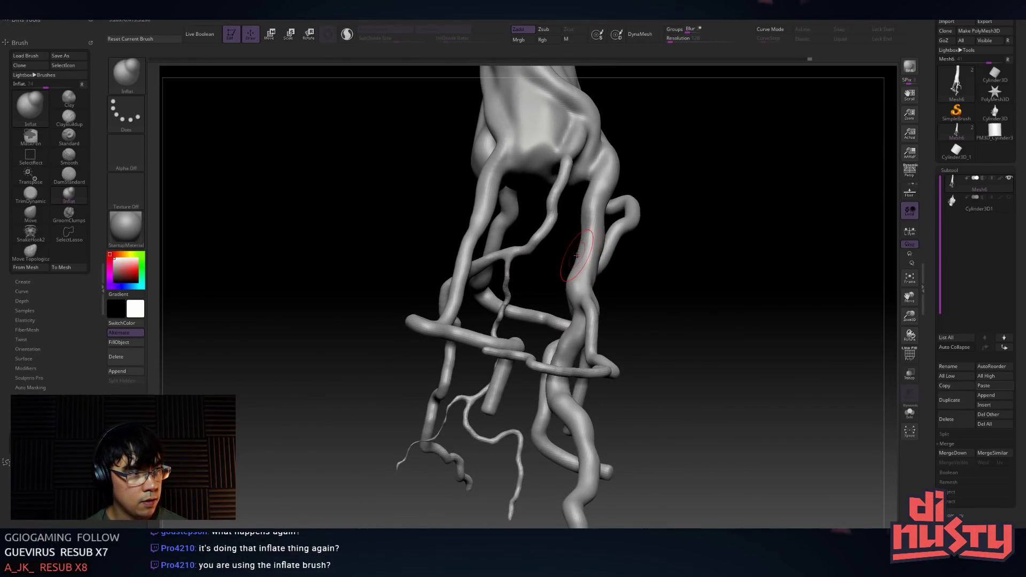
mouse_move(572, 242)
left_mouse_down("alt")
mouse_move(580, 252)
mouse_move(543, 255)
mouse_move(611, 265)
mouse_move(556, 240)
mouse_move(604, 190)
mouse_move(561, 342)
mouse_move(531, 188)
mouse_move(477, 299)
mouse_move(428, 289)
mouse_move(406, 267)
mouse_move(435, 277)
mouse_move(460, 325)
mouse_move(554, 211)
mouse_move(695, 134)
left_mouse_up("alt")
key("space")
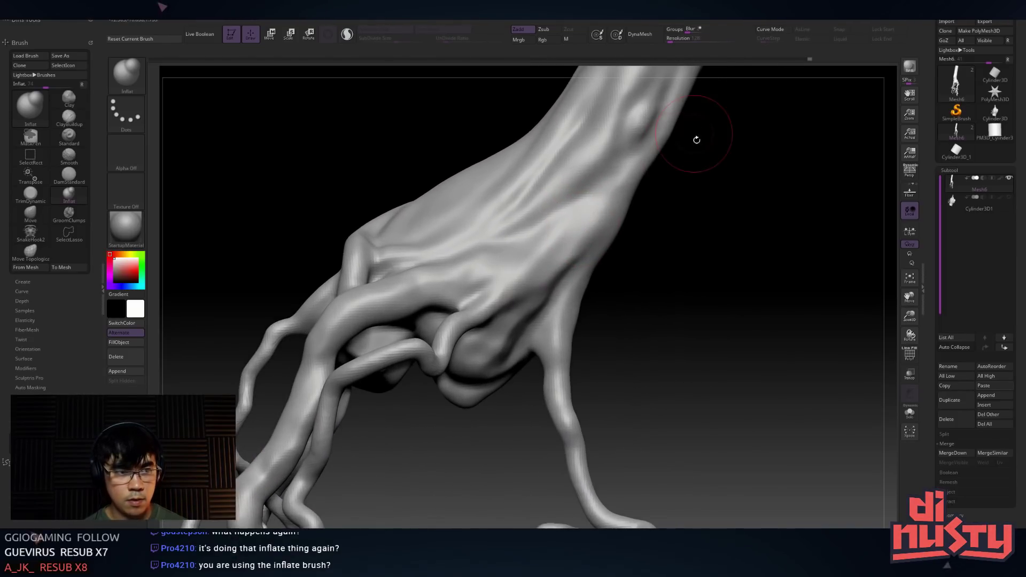
key("ctrl+s")
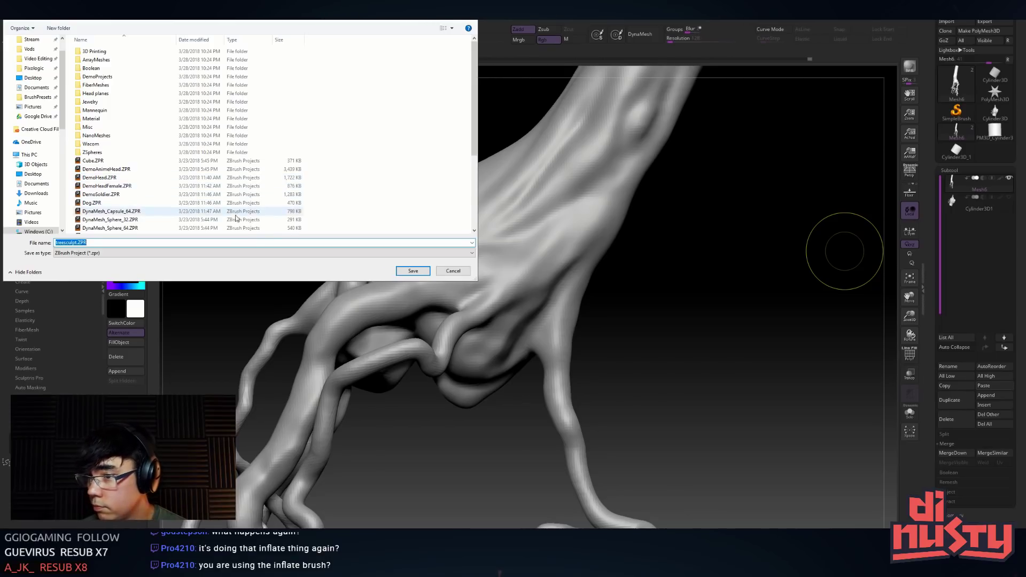
key("Return")
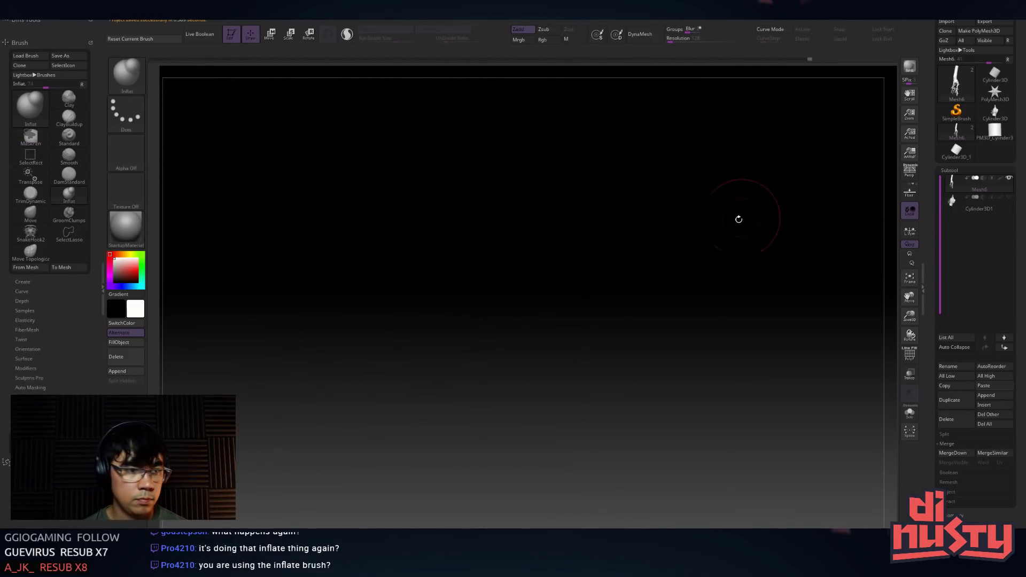
Show the carved statue alongside the roots and switch to the ClayBuildup brush with Sculptris Pro enabled
mouse_move(866, 217)
left_mouse_down()
mouse_move(678, 206)
mouse_move(590, 245)
mouse_move(607, 171)
left_mouse_up()
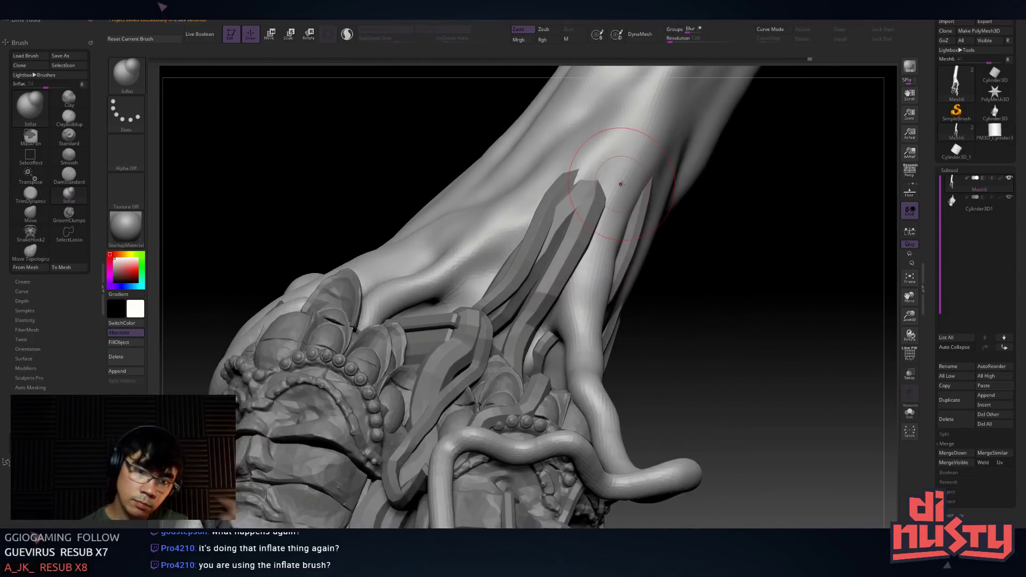
right_click_drag(519, 148, 465, 193, "alt")
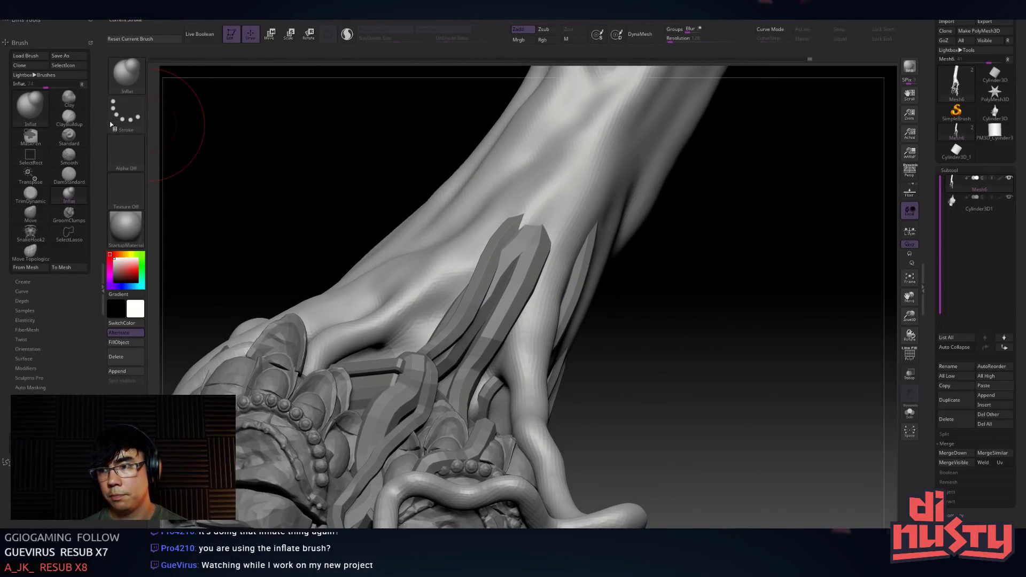
key("b")
key("i")
key("n")
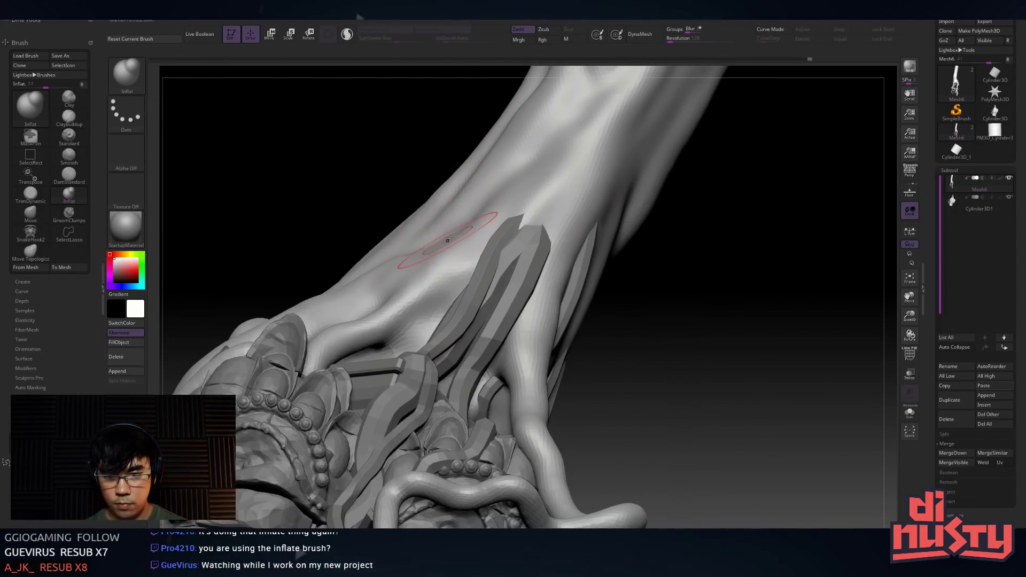
key("b")
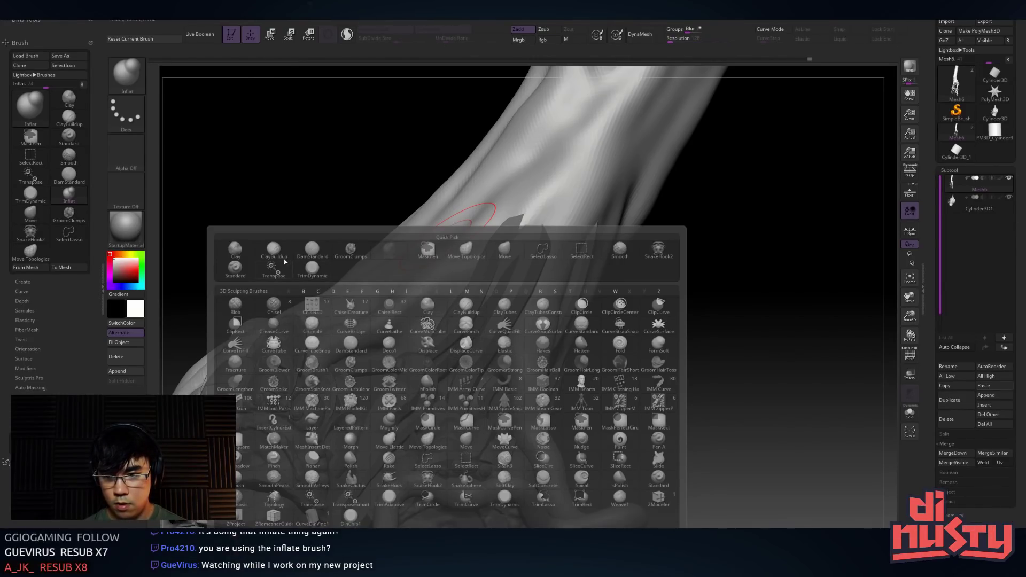
key("Escape")
key("b")
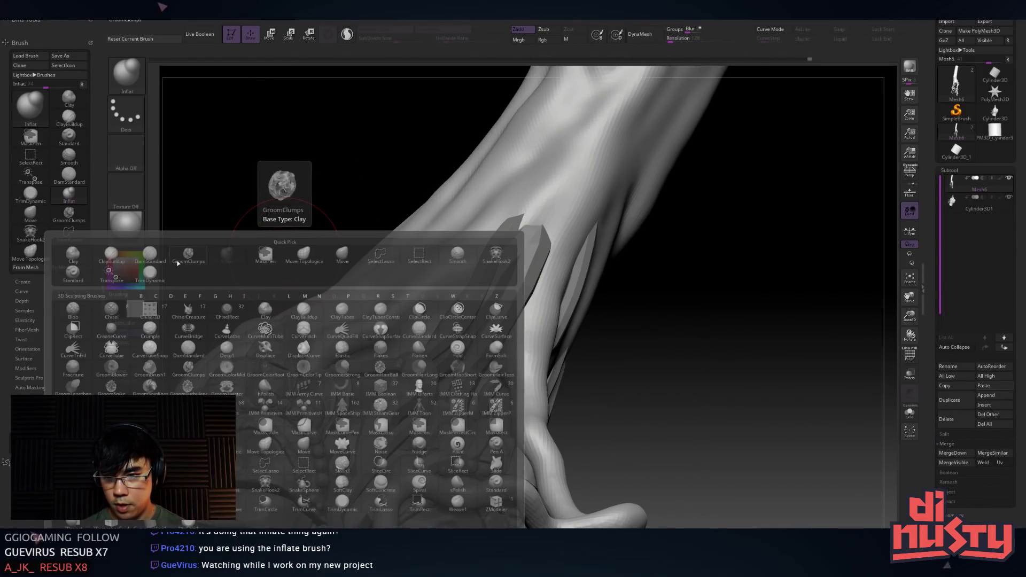
key("c")
key("b")
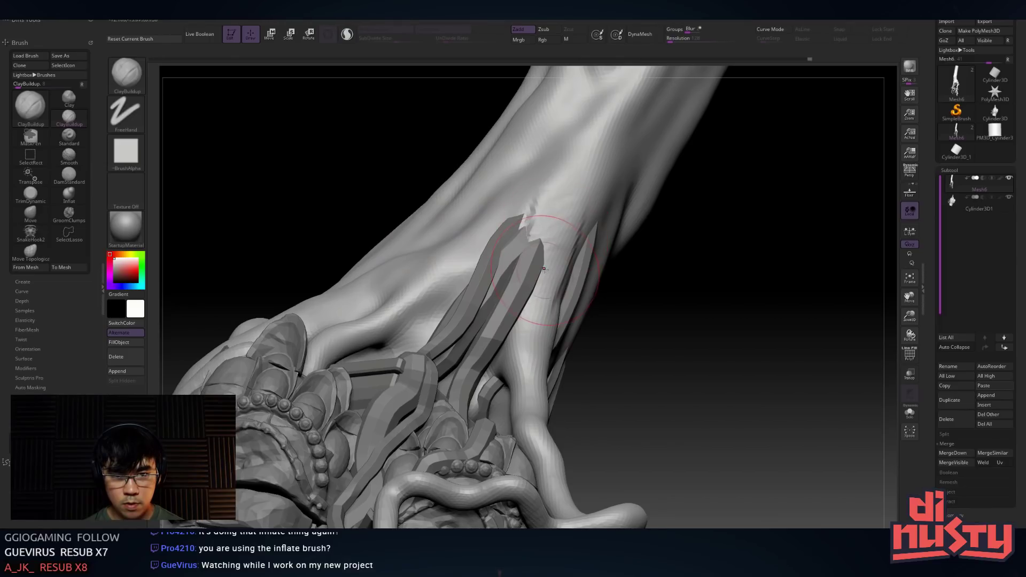
key("space")
left_click(352, 32)
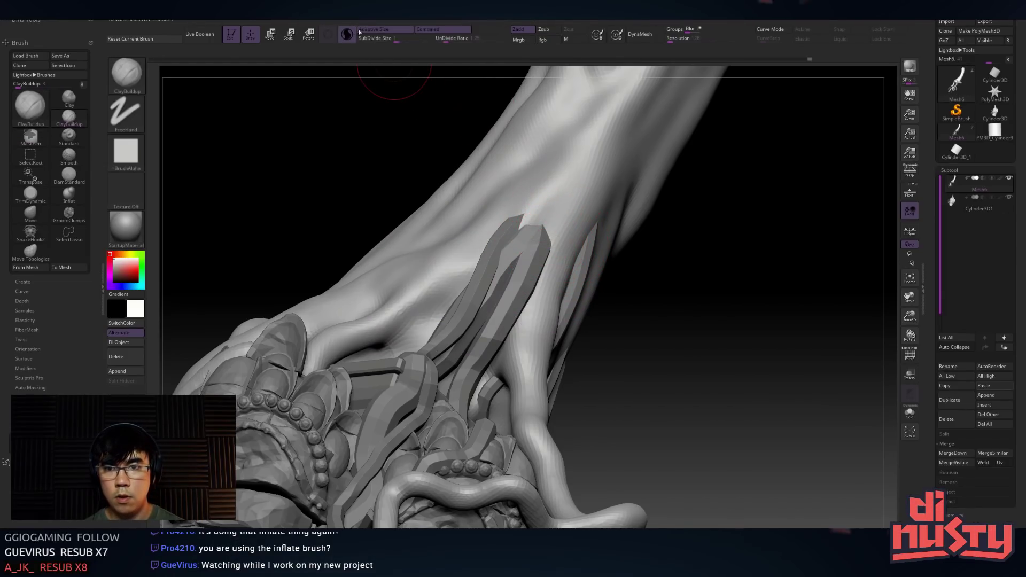
Carve a groove into the trunk around the upper ends of the faceted roots with ClayBuildup and smooth it
mouse_move(536, 289)
left_mouse_down()
mouse_move(561, 227)
mouse_move(541, 306)
left_mouse_up()
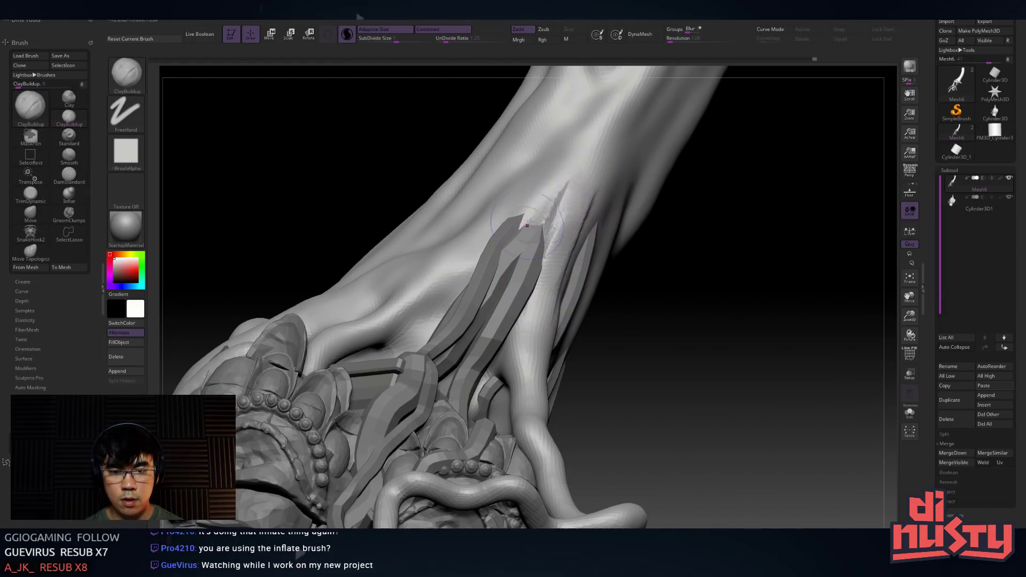
left_click_drag(540, 196, 572, 152)
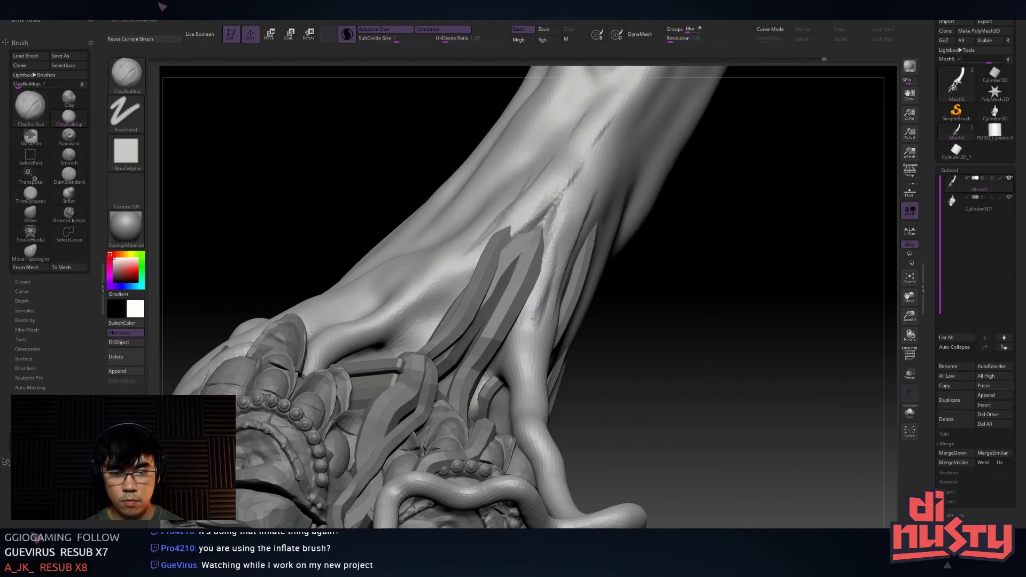
left_click_drag(543, 227, 583, 179, "shift")
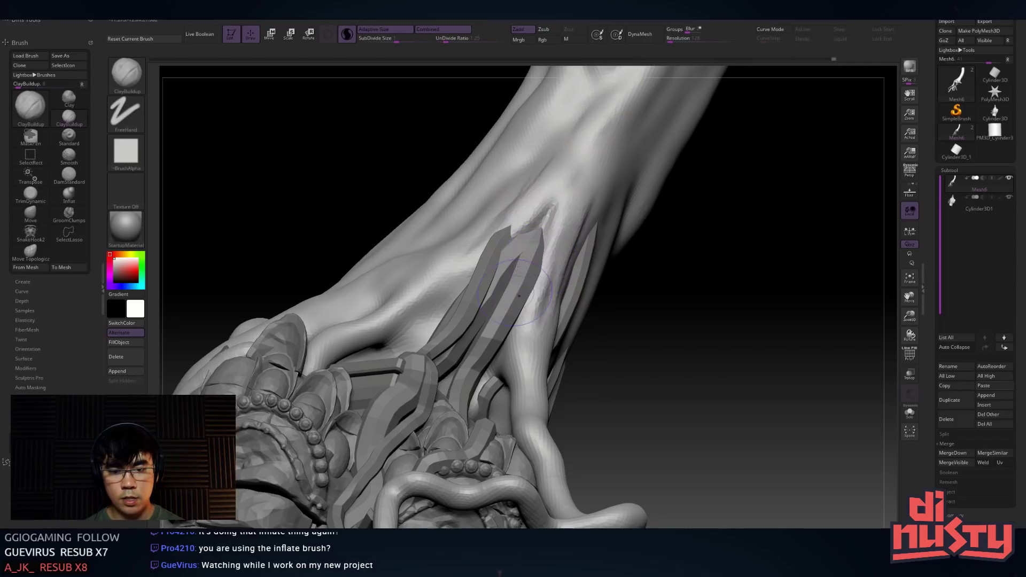
Carve the trunk along the embedded faceted roots on its other side and smooth the surface above them
mouse_move(550, 220)
right_mouse_down()
mouse_move(526, 214)
mouse_move(536, 175)
mouse_move(519, 257)
right_mouse_up()
mouse_move(492, 318)
right_mouse_down()
mouse_move(533, 221)
mouse_move(512, 320)
right_mouse_up()
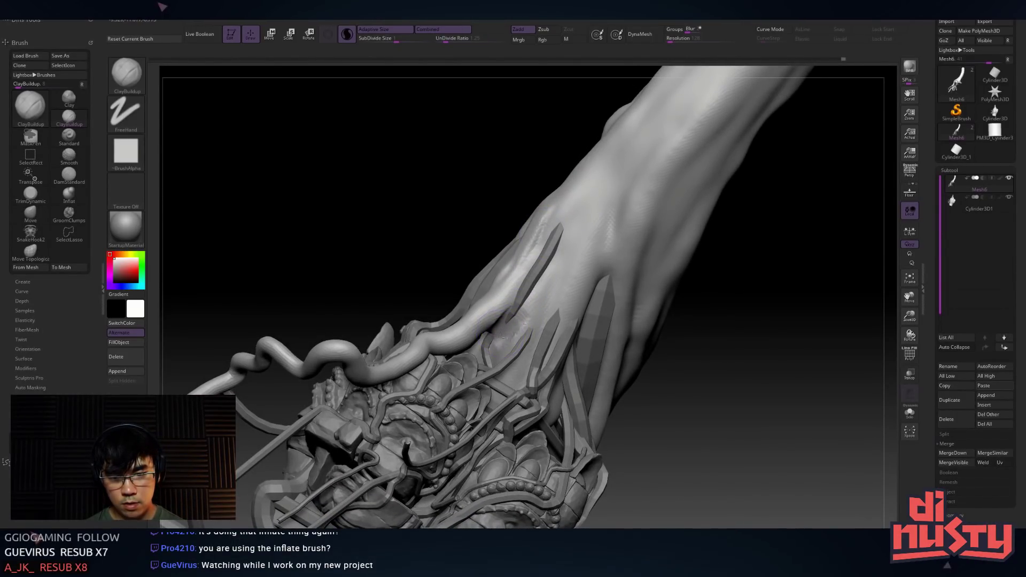
mouse_move(508, 345)
left_mouse_down()
mouse_move(558, 230)
mouse_move(550, 278)
left_mouse_up()
mouse_move(562, 224)
left_mouse_down()
mouse_move(576, 202)
mouse_move(567, 231)
mouse_move(595, 184)
mouse_move(554, 219)
left_mouse_up()
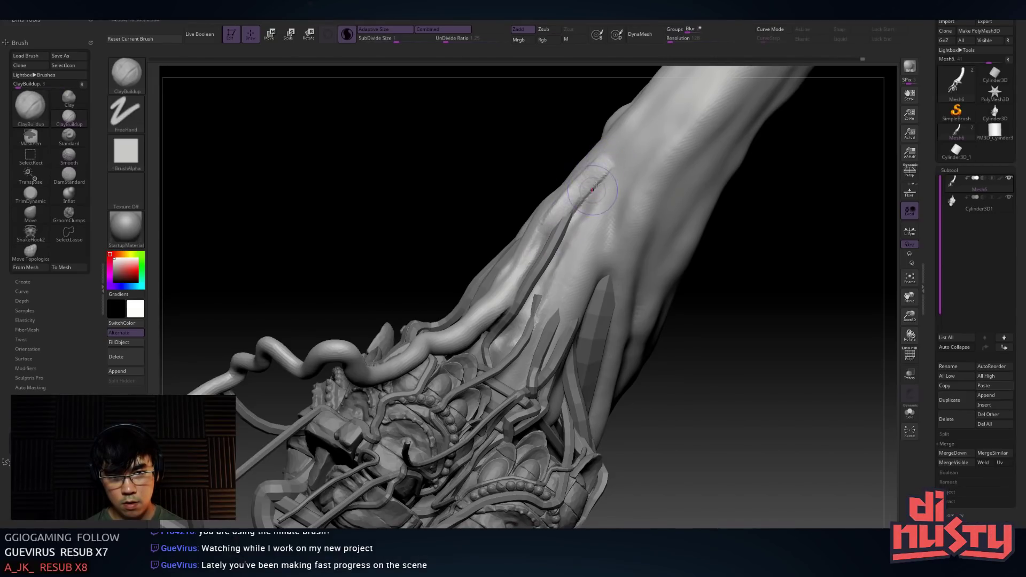
left_click_drag(608, 165, 572, 210)
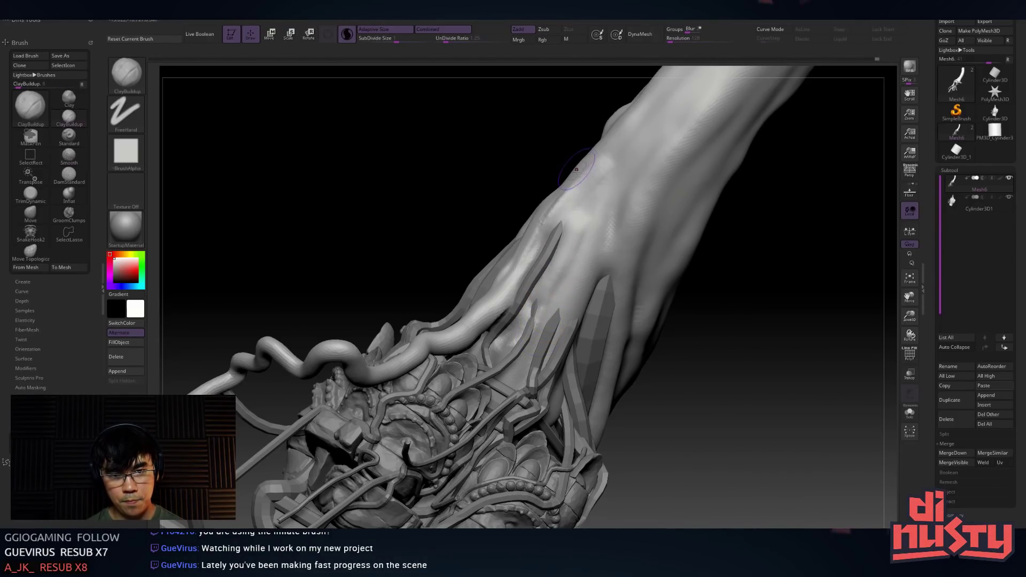
Try ClayBuildup strokes on the flat trunk area above the central carved face's crown and undo them
right_click_drag(544, 317, 578, 314)
mouse_move(582, 172)
right_mouse_down()
mouse_move(579, 183)
mouse_move(591, 146)
mouse_move(588, 189)
mouse_move(483, 244)
mouse_move(507, 264)
mouse_move(564, 213)
mouse_move(488, 227)
mouse_move(491, 167)
mouse_move(508, 160)
mouse_move(460, 201)
mouse_move(475, 213)
mouse_move(520, 152)
right_mouse_up()
right_click_drag(518, 248, 540, 230)
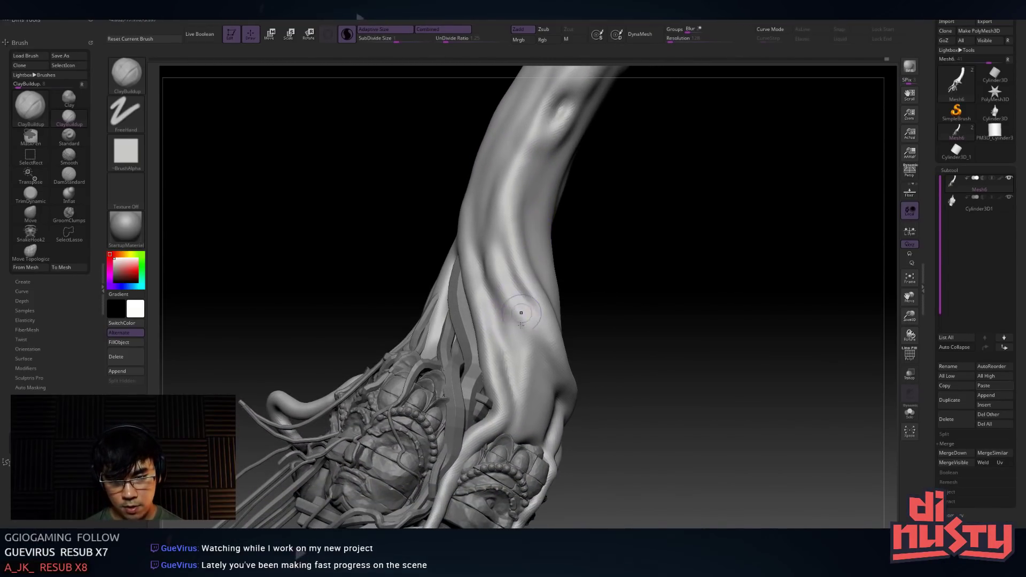
left_click_drag(528, 365, 520, 351, "shift")
right_click_drag(526, 342, 500, 348)
key("space")
left_click_drag(500, 345, 505, 346)
left_click(508, 351, "alt")
left_click(514, 327, "alt")
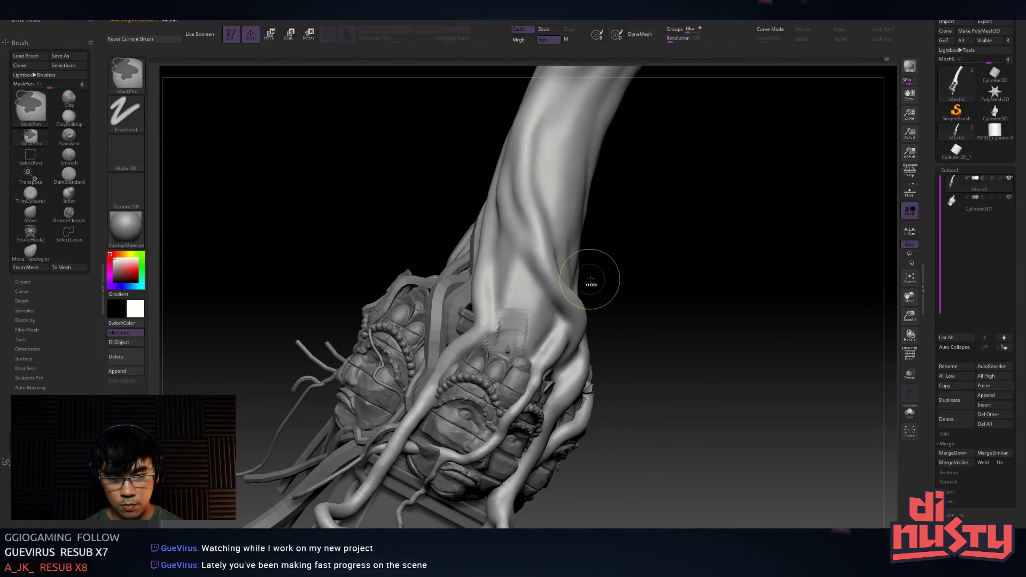
key("ctrl")
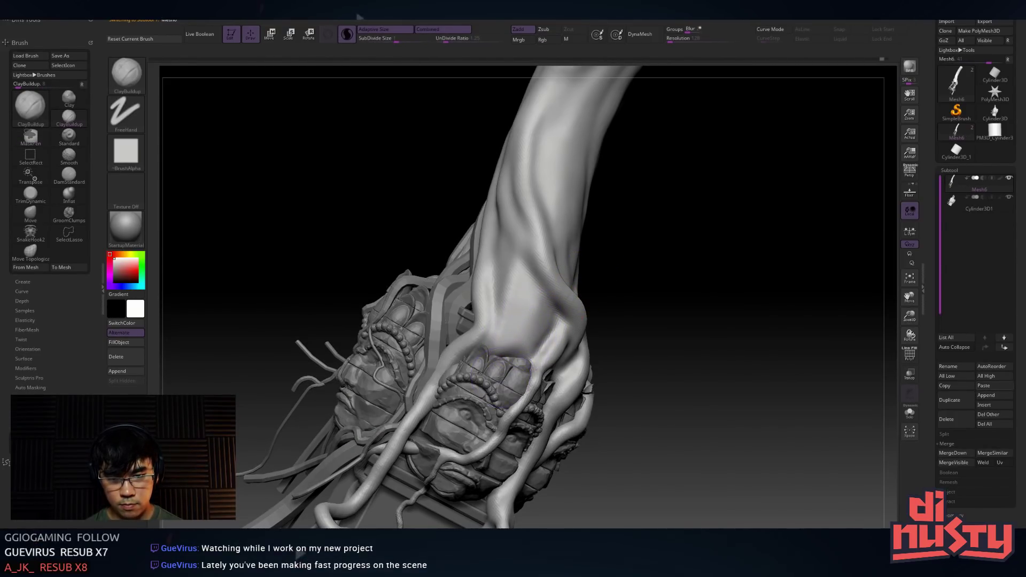
Carve a hollow between the roots above the central face's crown with ClayBuildup and smooth its edges
key("ctrl")
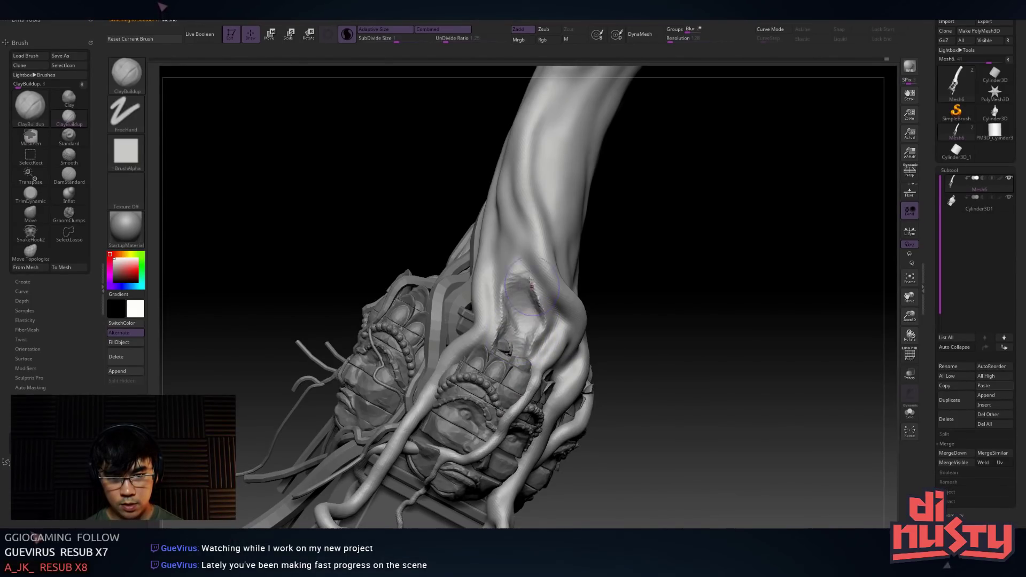
key("shift")
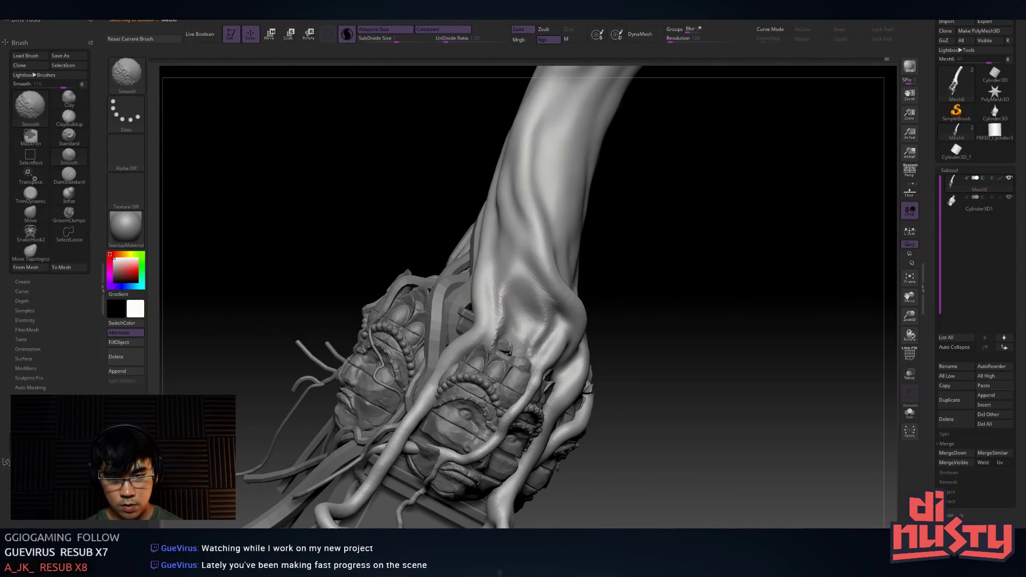
key("shift")
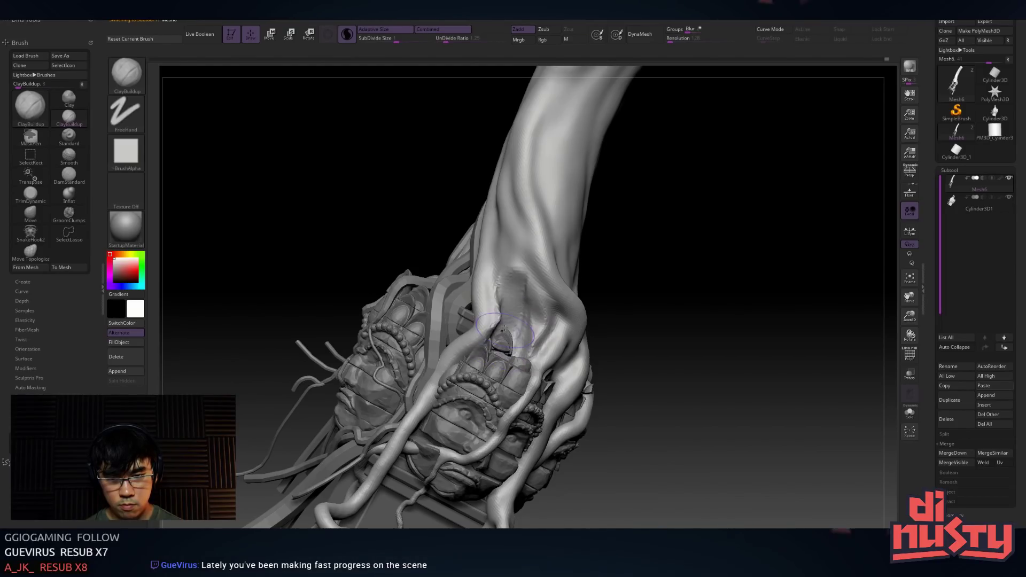
key("shift")
key("shift")
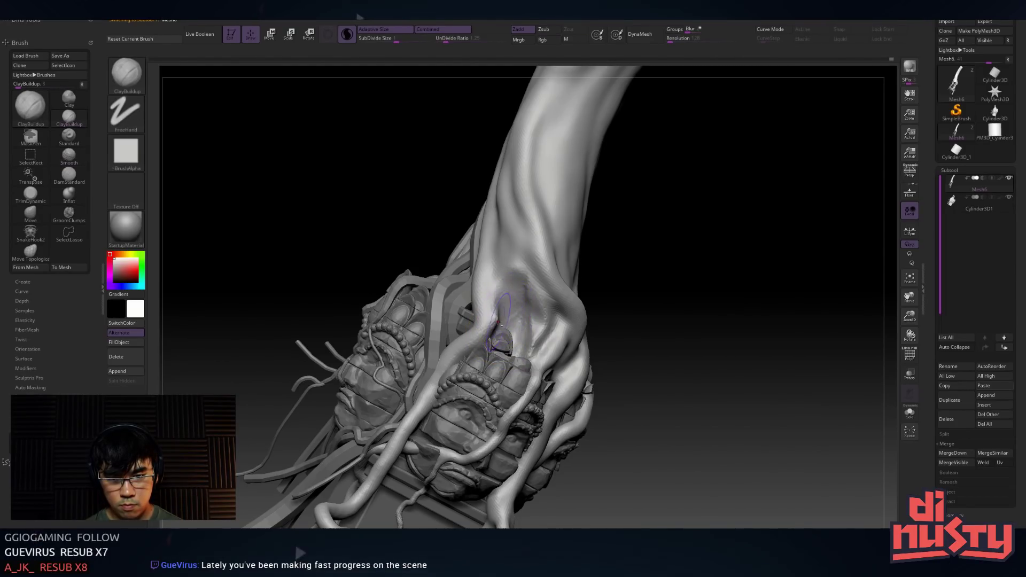
key("shift")
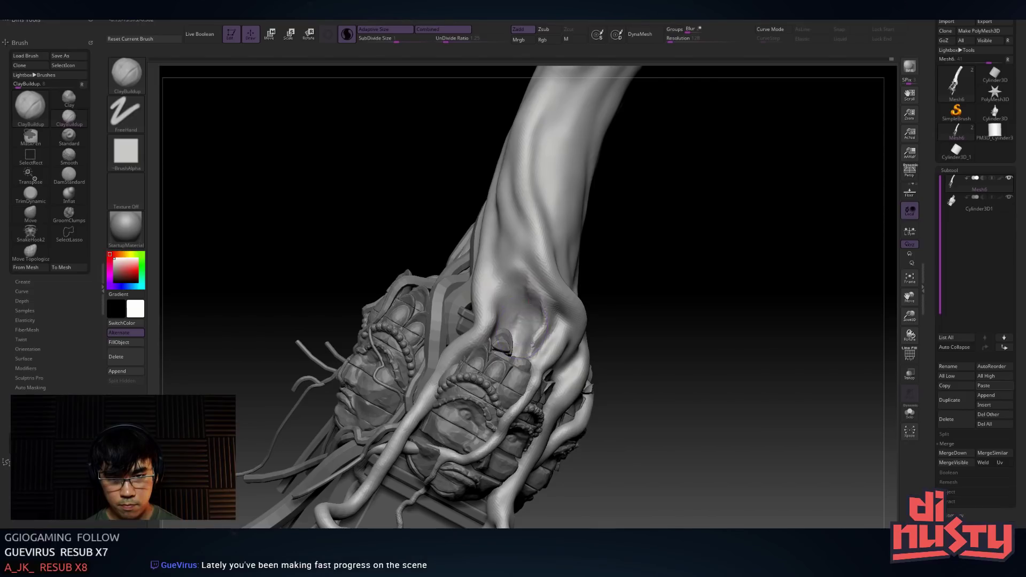
key("shift")
Refine the hollow's lower edge and the start of the thin root over the crown with ClayBuildup and smoothing
mouse_move(630, 259)
left_mouse_down()
mouse_move(642, 246)
mouse_move(618, 259)
mouse_move(625, 213)
mouse_move(649, 241)
mouse_move(696, 246)
mouse_move(656, 245)
mouse_move(694, 261)
mouse_move(469, 315)
mouse_move(441, 287)
mouse_move(505, 318)
mouse_move(534, 355)
left_mouse_up()
key("shift")
key("space")
key("shift")
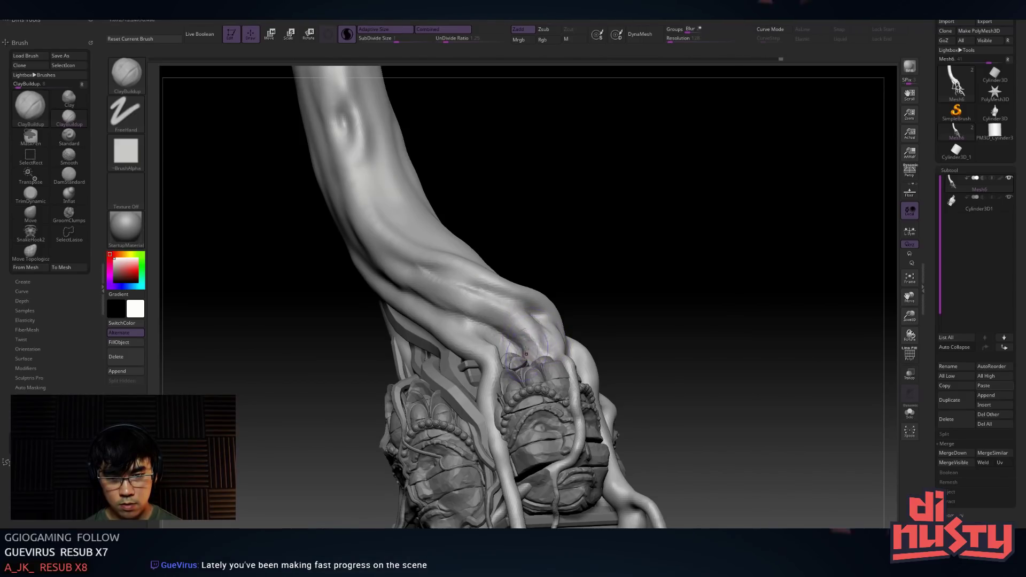
right_click_drag(545, 354, 540, 333)
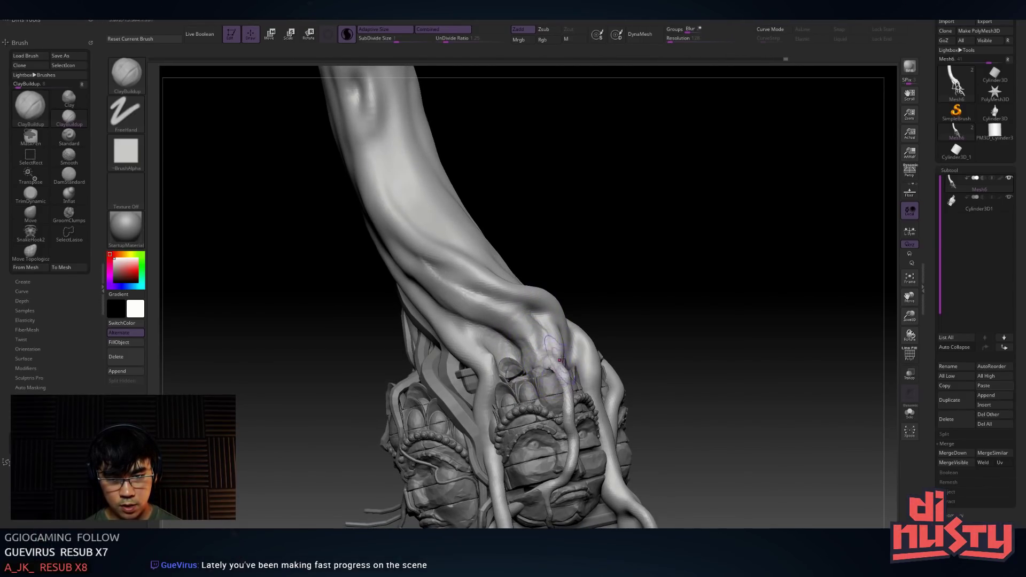
Swell the start of the thin root above the central face's crown with the Inflat brush and check it around
mouse_move(629, 286)
right_mouse_down()
mouse_move(637, 292)
mouse_move(573, 385)
mouse_move(578, 363)
right_mouse_up()
key("b")
key("i")
key("n")
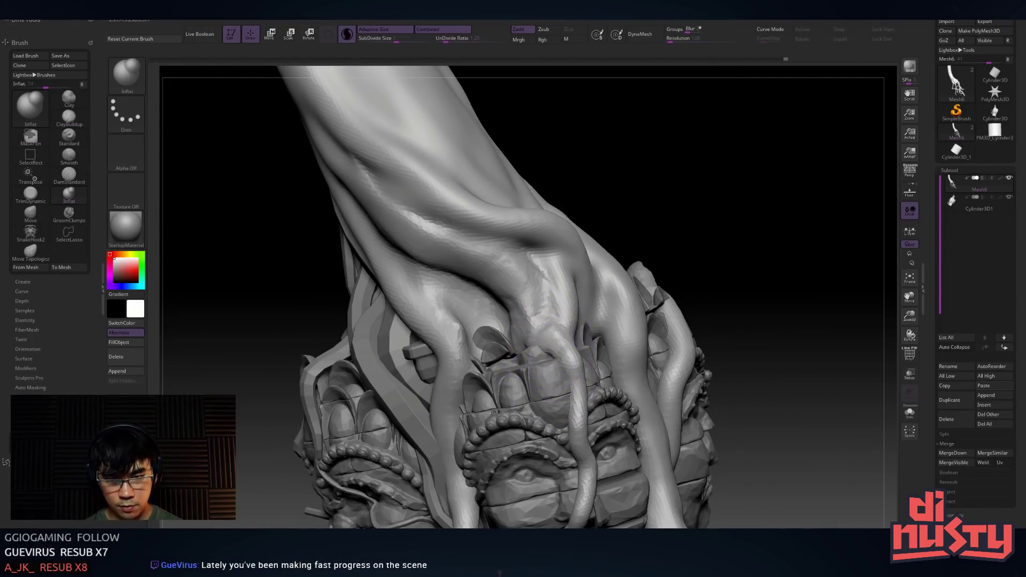
right_click_drag(567, 387, 467, 372)
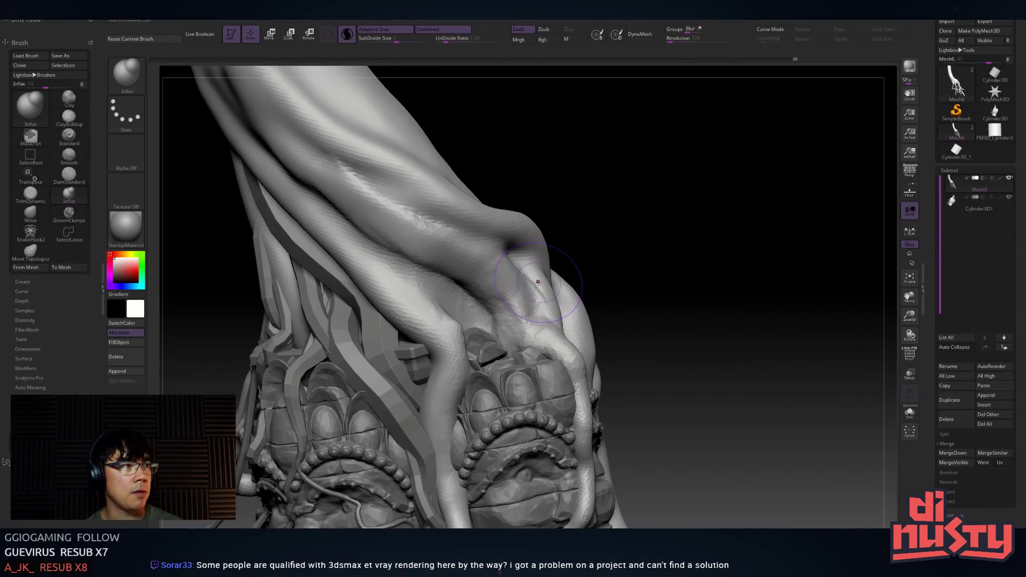
right_click_drag(535, 314, 417, 262)
right_click_drag(598, 262, 574, 289)
Switch to the DamStandard brush, crease the hollow between the roots and hide the carved statue subtool
key("b")
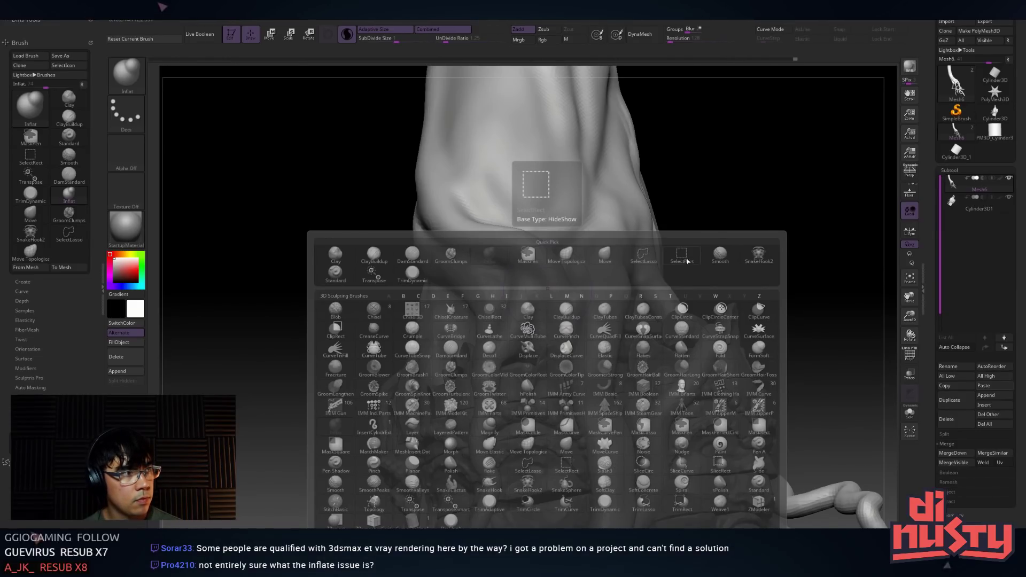
key("b")
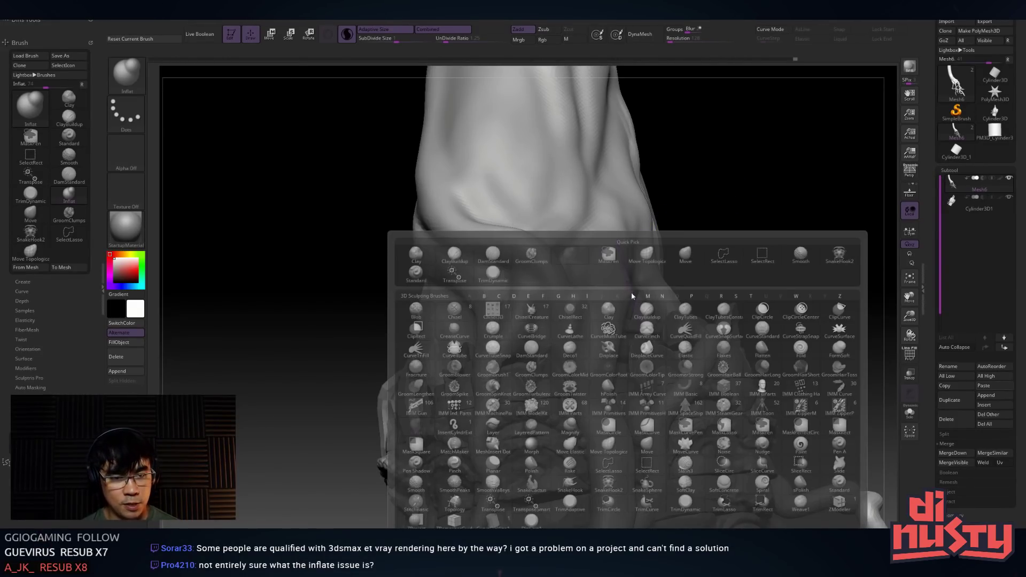
left_click(490, 257)
key("space")
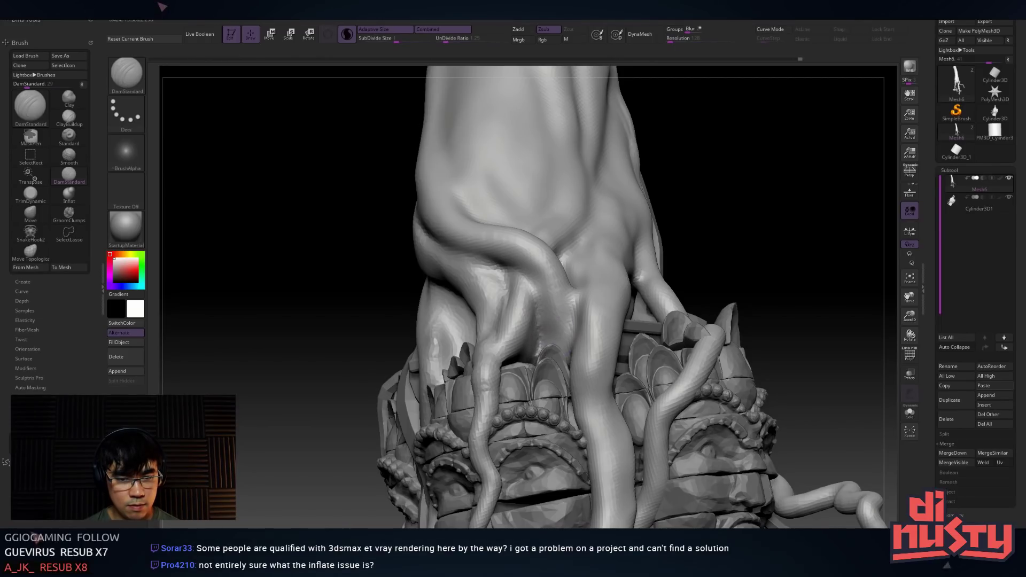
key("space")
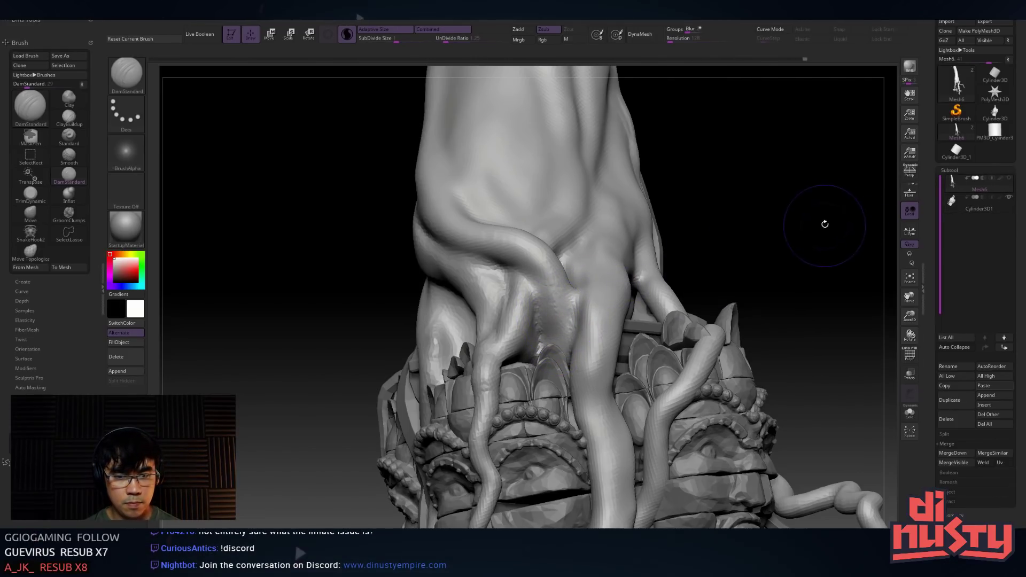
left_click(1008, 179)
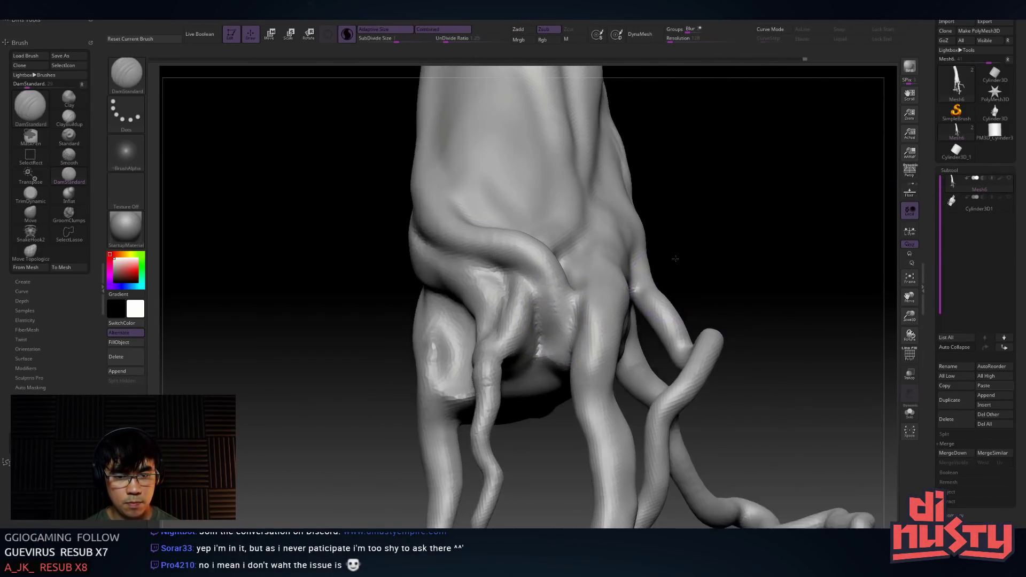
Carve a crease with DamStandard where the crossing root meets the thick root beside it, smoothing its edges
key("space")
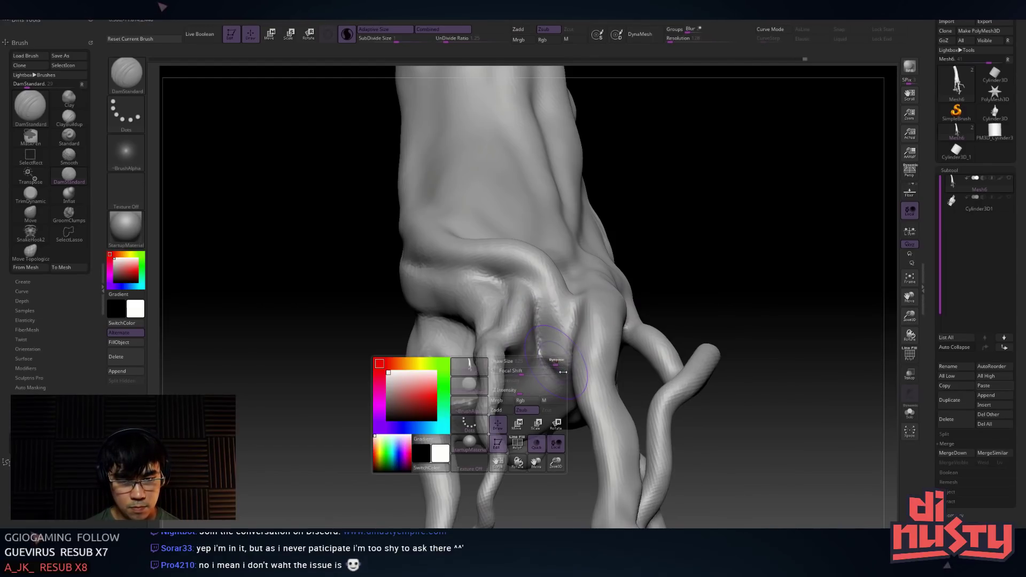
mouse_move(598, 305)
right_mouse_down()
mouse_move(508, 331)
mouse_move(554, 352)
right_mouse_up()
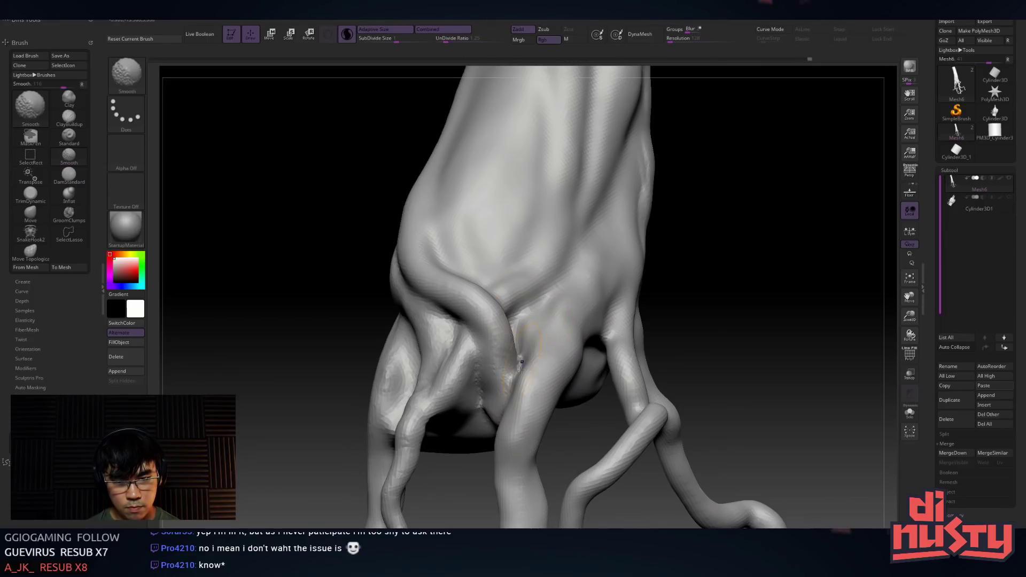
right_click_drag(533, 345, 521, 334)
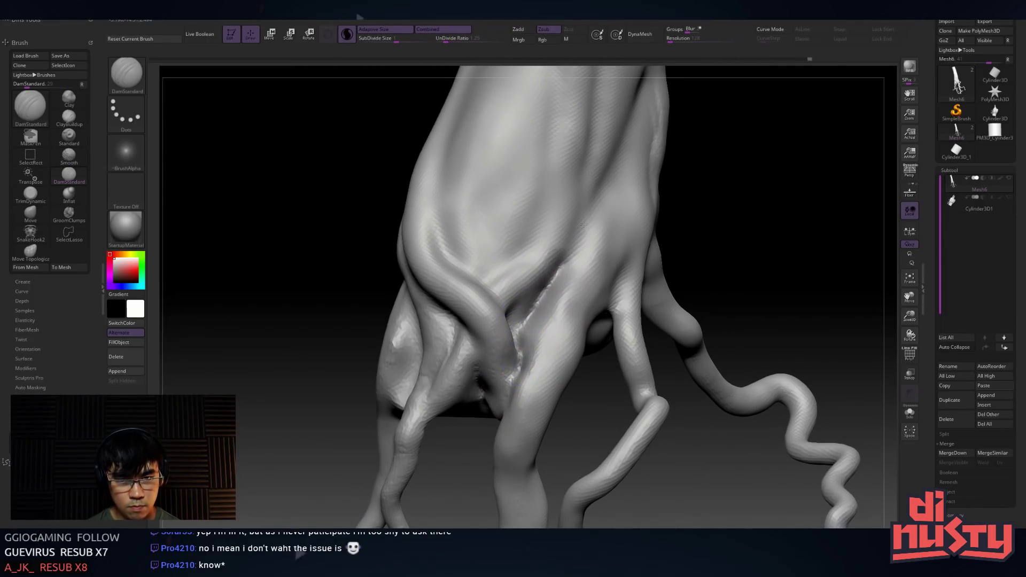
key("space")
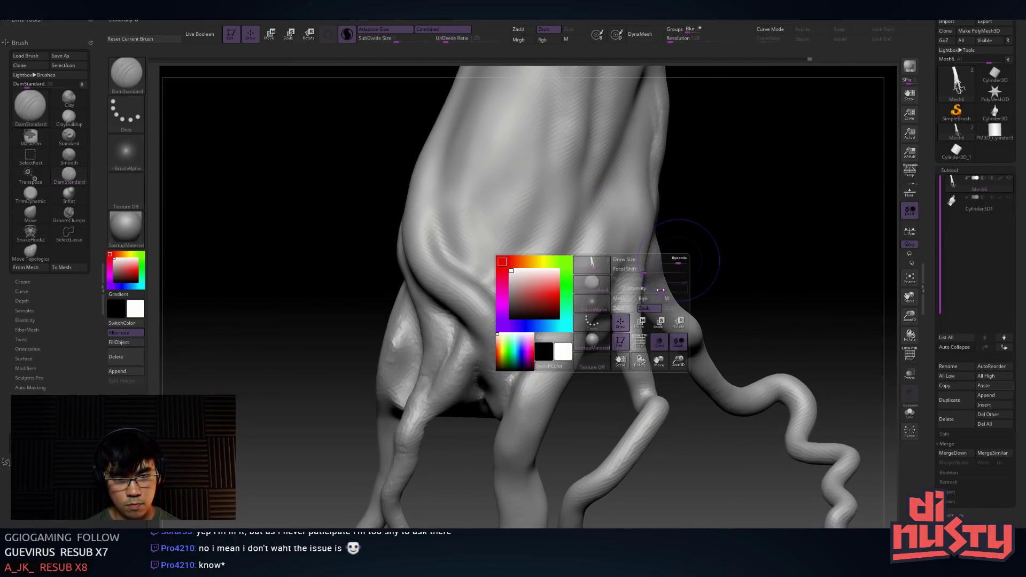
right_click_drag(539, 320, 519, 337)
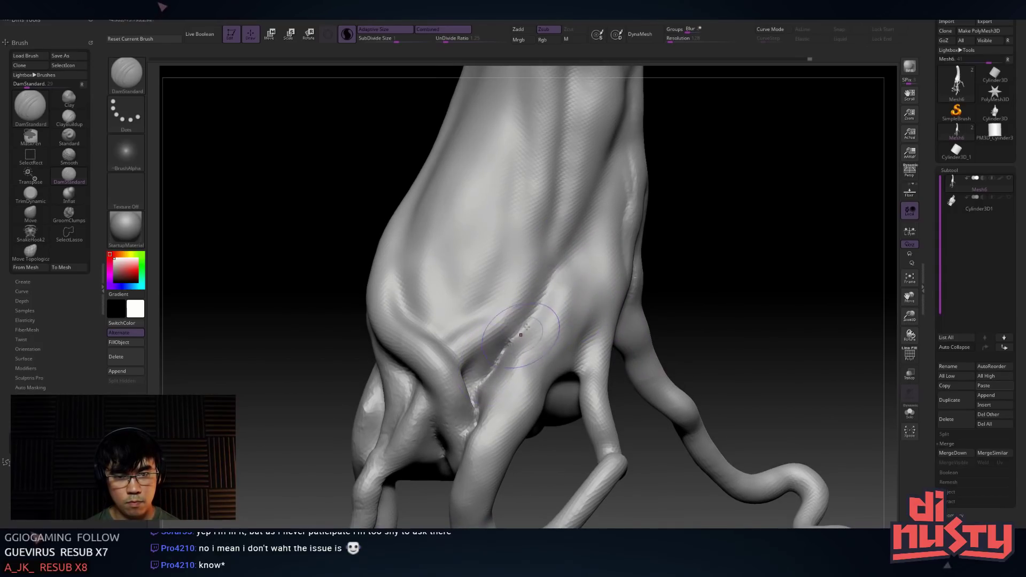
left_click_drag(519, 336, 558, 280)
Carve a long vertical groove into the flat trunk face above the crossing root and quick-save the project
left_click_drag(561, 164, 546, 220)
right_click_drag(545, 220, 545, 297, "alt")
left_click_drag(516, 204, 488, 353)
right_click_drag(530, 324, 500, 346)
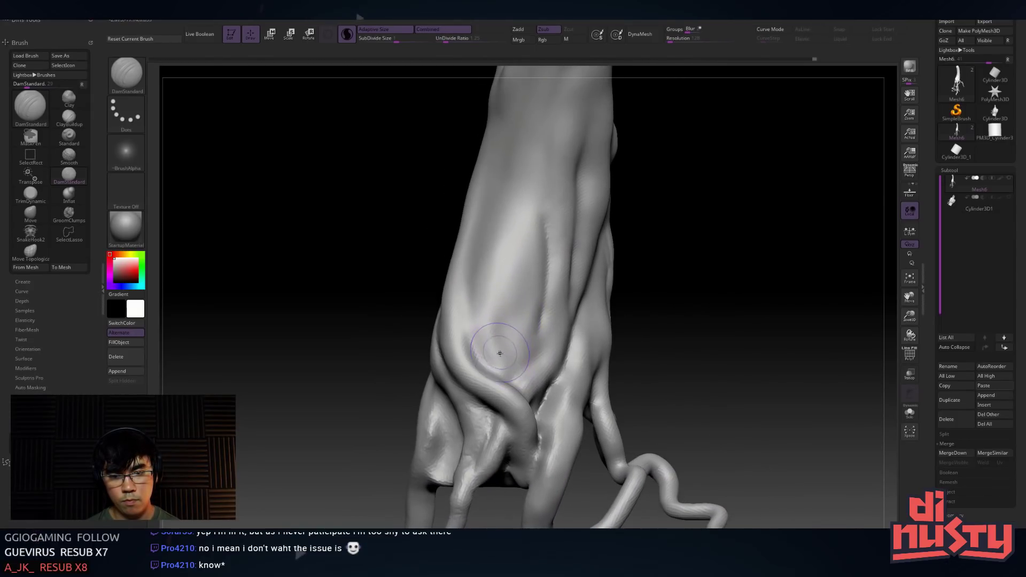
key("ctrl")
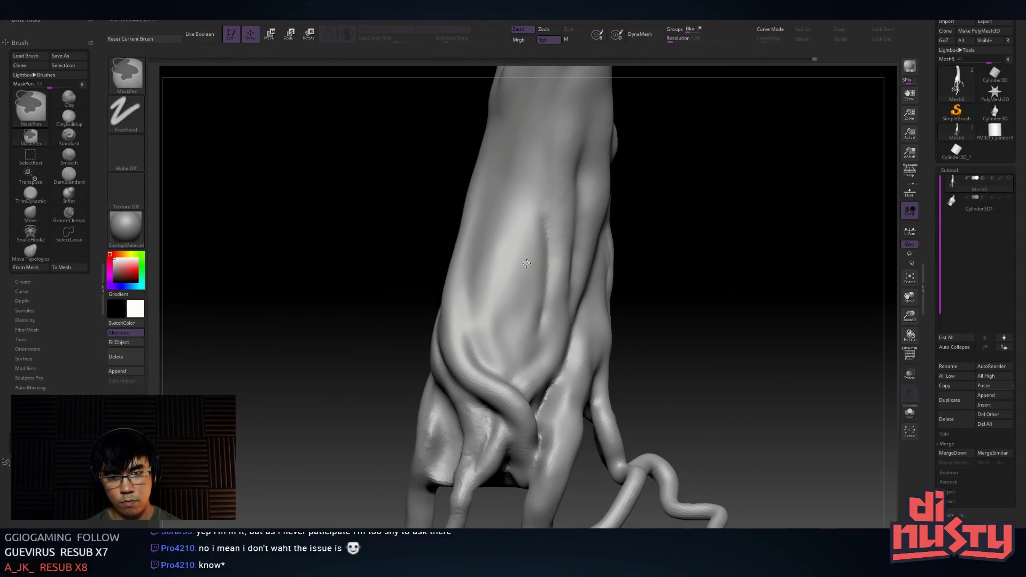
right_click(523, 255)
key("9")
mouse_move(523, 253)
right_mouse_down()
mouse_move(556, 251)
mouse_move(522, 256)
mouse_move(538, 271)
mouse_move(528, 379)
right_mouse_up()
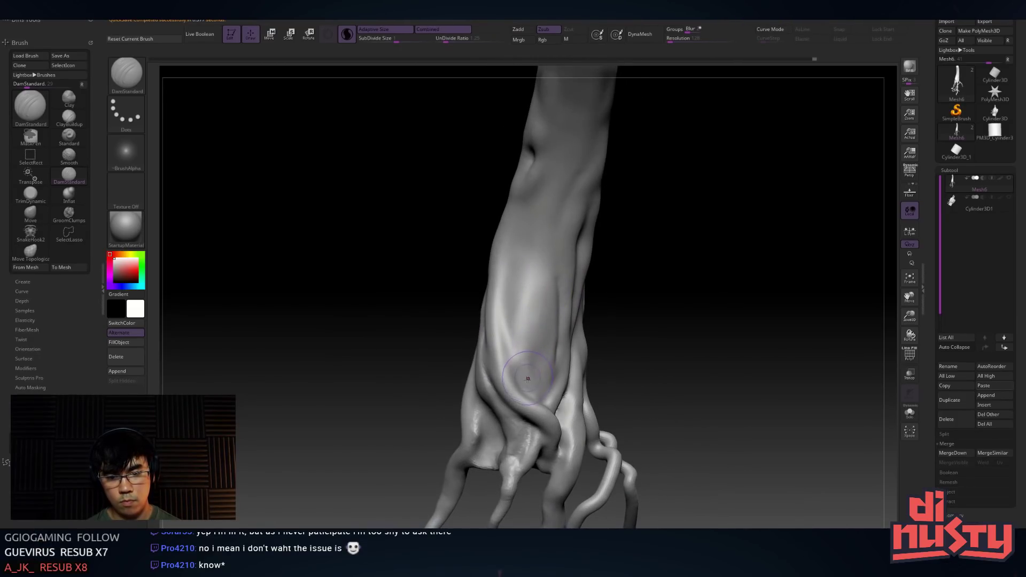
Cut several lengthwise DamStandard grooves into the trunk face above the crossing root and smooth between them
key("shift")
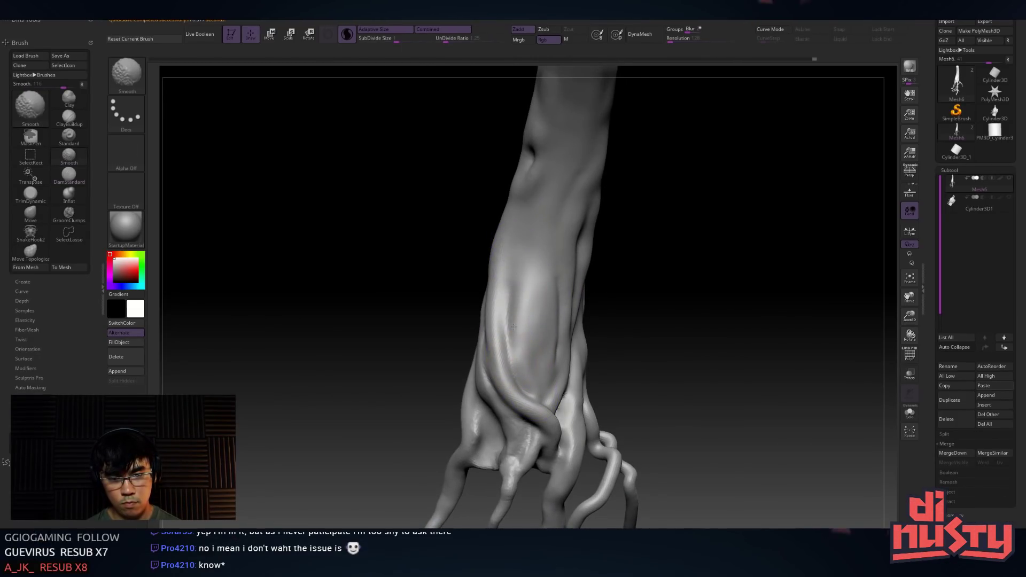
left_click_drag(514, 335, 526, 353, "shift")
right_click(534, 357)
left_click(534, 359)
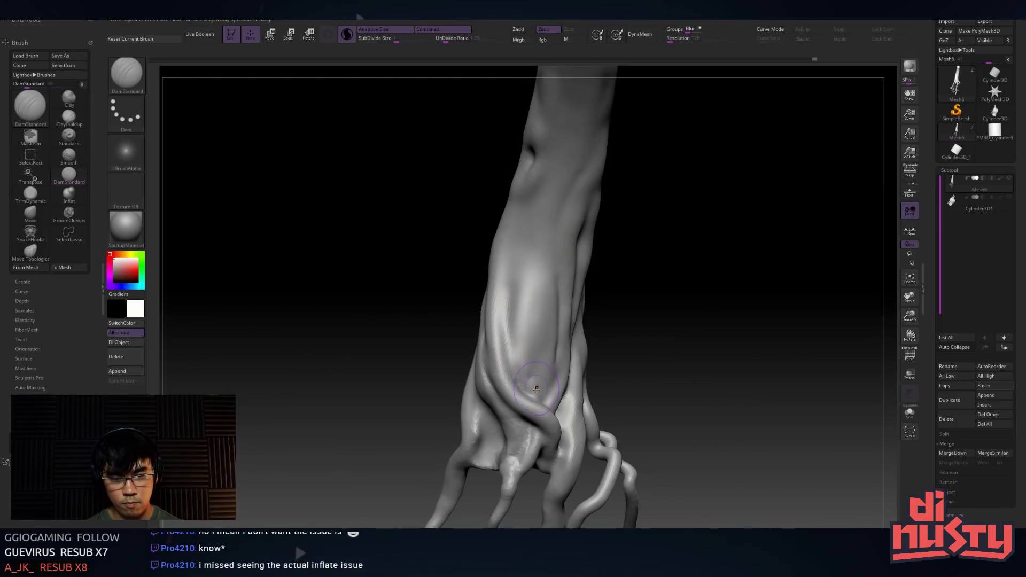
mouse_move(540, 397)
left_mouse_down()
mouse_move(552, 361)
mouse_move(544, 392)
mouse_move(558, 223)
left_mouse_up()
right_click_drag(552, 369, 534, 374)
mouse_move(532, 375)
left_mouse_down()
mouse_move(526, 310)
mouse_move(533, 368)
mouse_move(545, 355)
mouse_move(546, 222)
left_mouse_up()
key("shift")
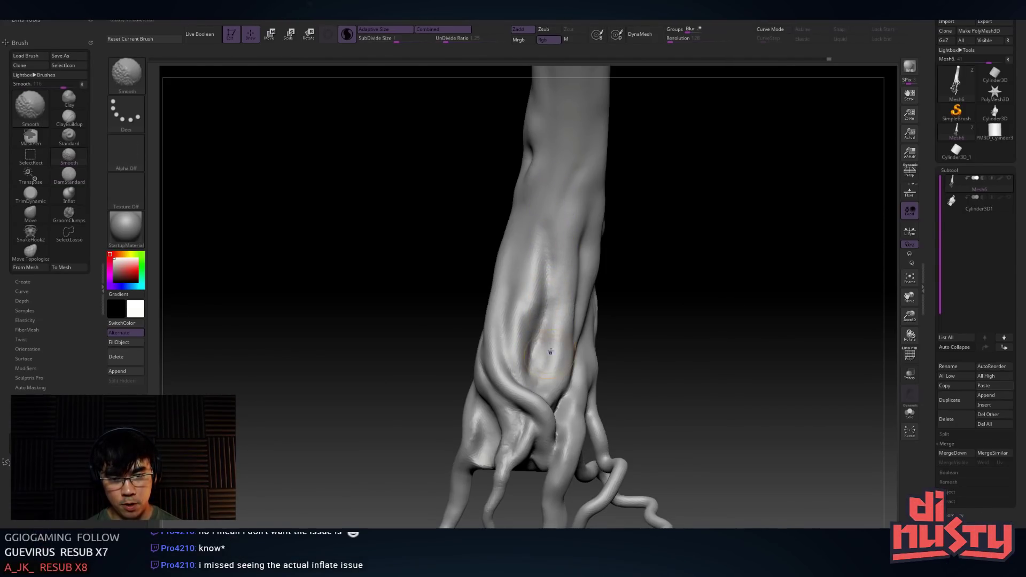
left_click_drag(517, 323, 534, 247)
mouse_move(521, 299)
left_mouse_down()
mouse_move(513, 320)
mouse_move(525, 357)
left_mouse_up()
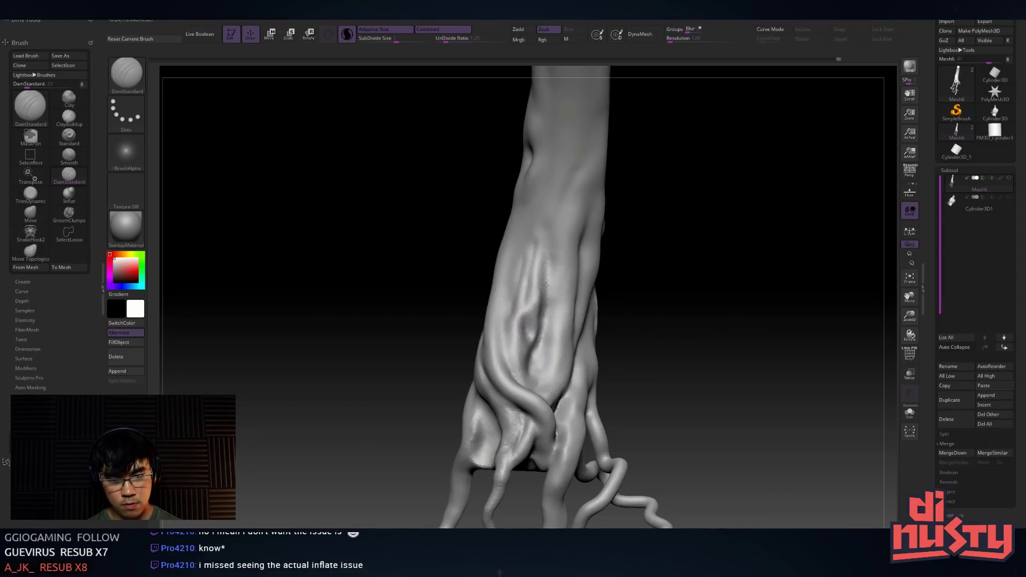
Extend the trunk grooves upward past the flat face and smooth their upper ends
key("shift")
left_click_drag(540, 318, 544, 250)
left_click_drag(559, 182, 514, 284)
left_click_drag(517, 284, 589, 130)
left_click_drag(562, 199, 550, 201, "shift")
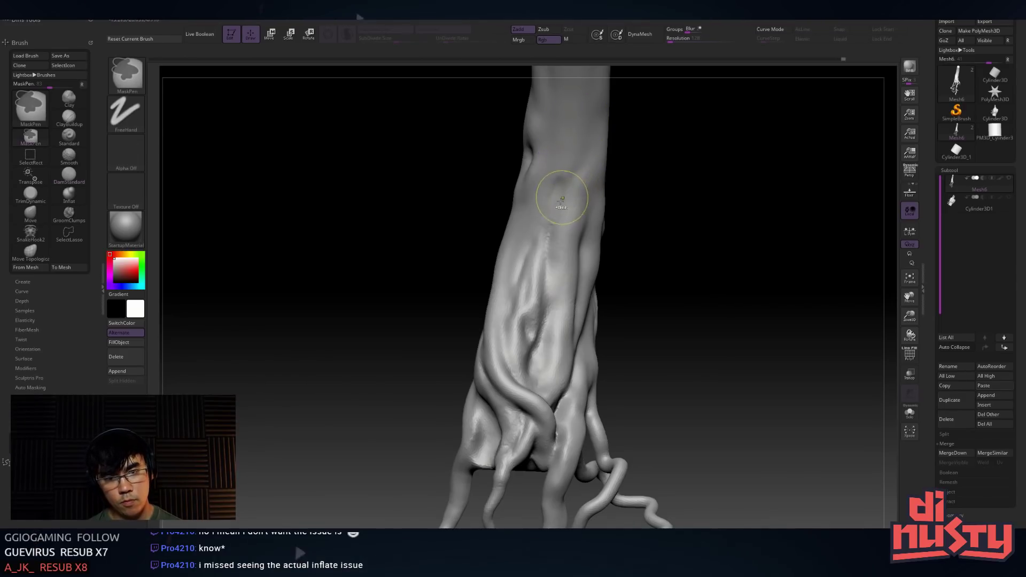
key("shift")
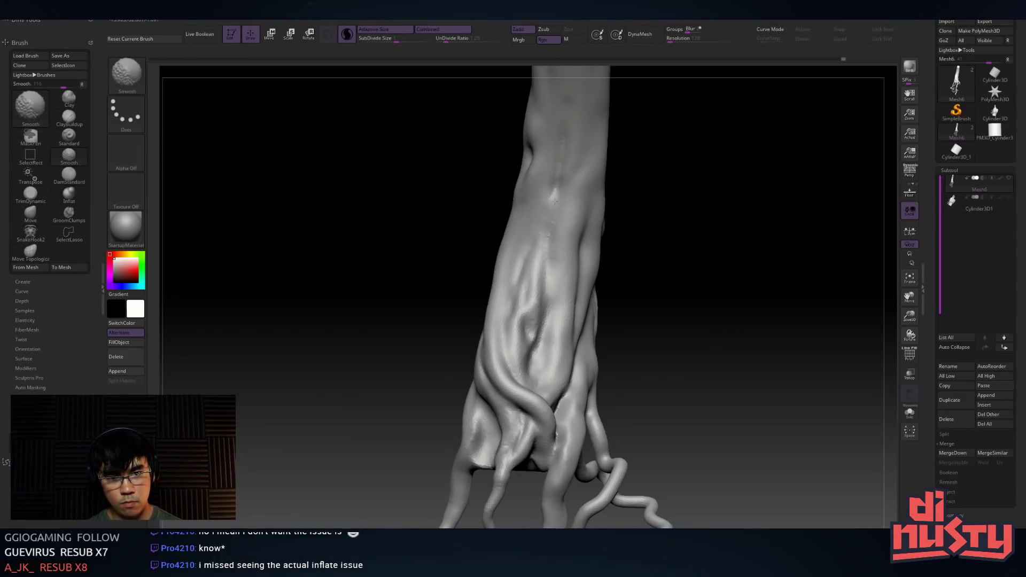
Deepen the hollow in the trunk just above the crossing root and soften the ridges around it
mouse_move(585, 179)
right_mouse_down()
mouse_move(513, 213)
mouse_move(513, 235)
mouse_move(534, 254)
right_mouse_up()
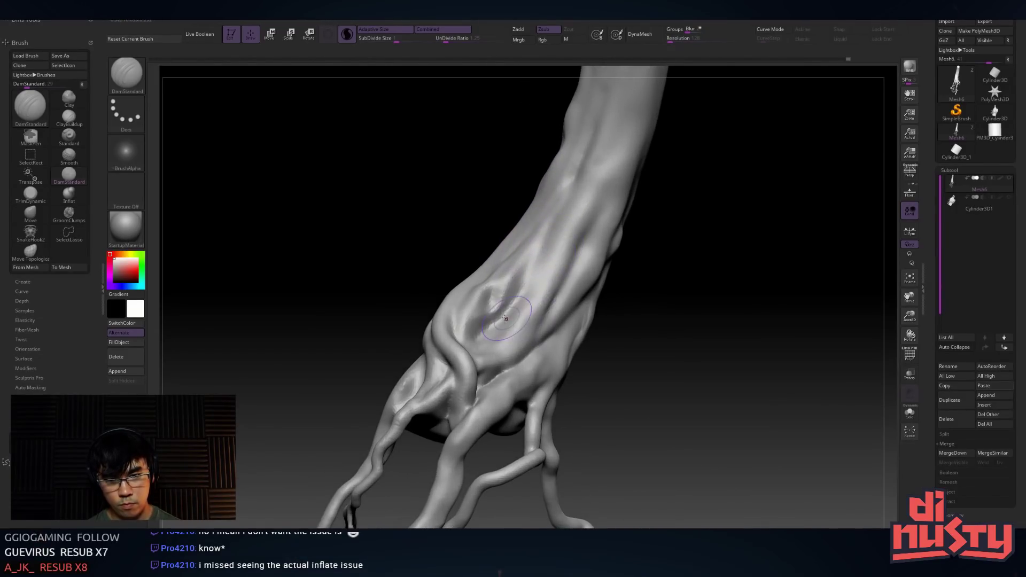
left_click_drag(503, 309, 489, 337, "shift")
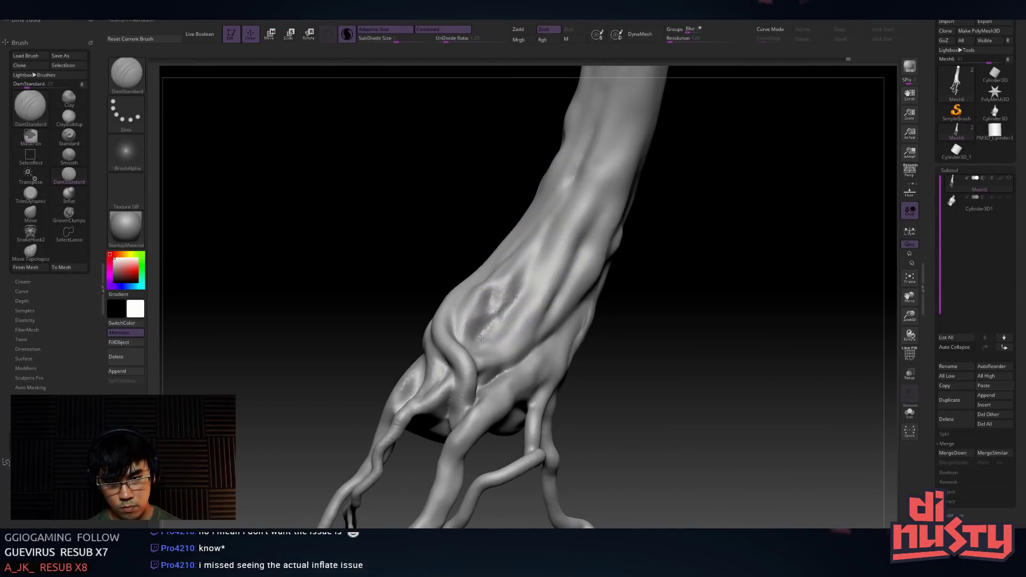
left_click_drag(500, 309, 547, 224, "shift")
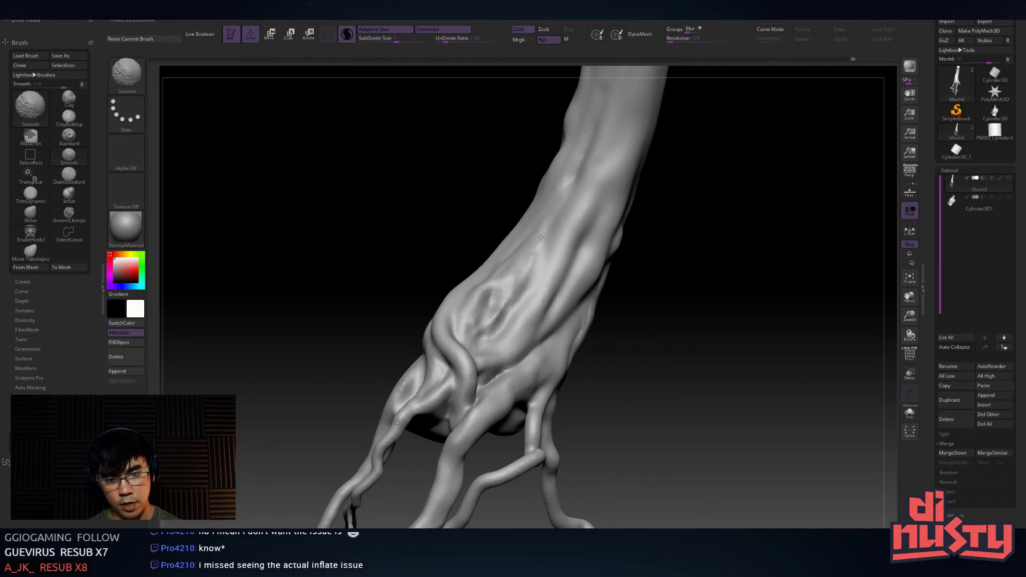
left_click_drag(501, 311, 481, 338, "shift")
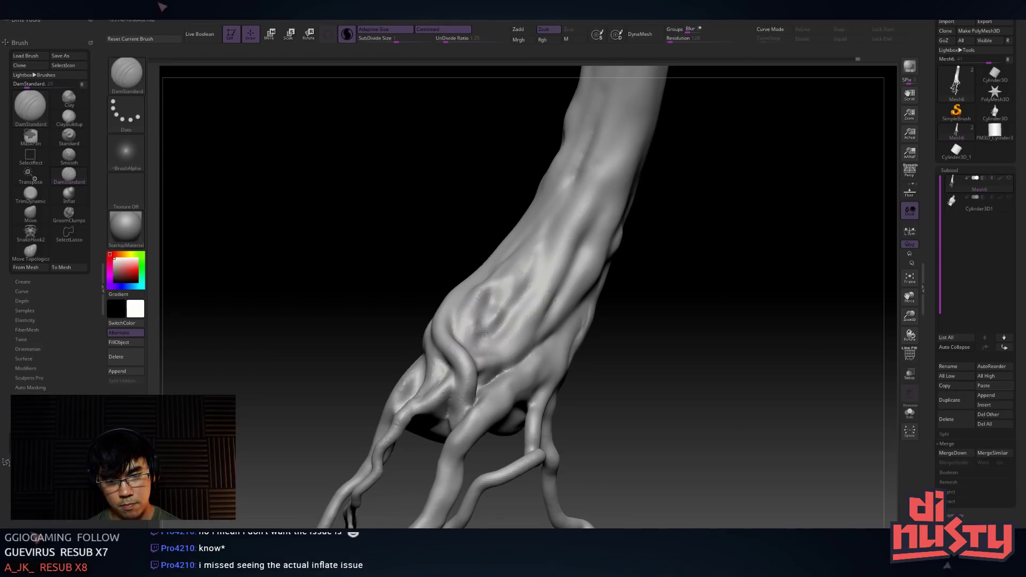
mouse_move(520, 297)
left_mouse_down()
mouse_move(575, 188)
mouse_move(529, 274)
left_mouse_up()
mouse_move(470, 338)
left_mouse_down("alt")
mouse_move(516, 278)
mouse_move(489, 326)
left_mouse_up("alt")
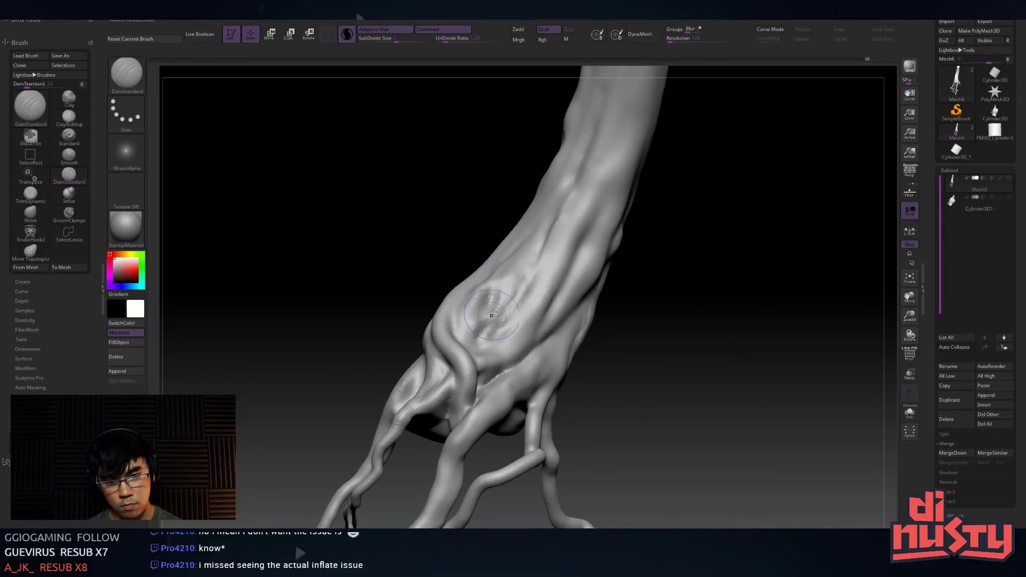
mouse_move(512, 275)
left_mouse_down()
mouse_move(532, 249)
mouse_move(487, 326)
left_mouse_up()
Refine the diagonal groove beside the trunk hollow with a smaller DamStandard brush, undoing a stray stroke and smoothing
right_click_drag(481, 342, 446, 310)
key("space")
left_click_drag(521, 264, 529, 264)
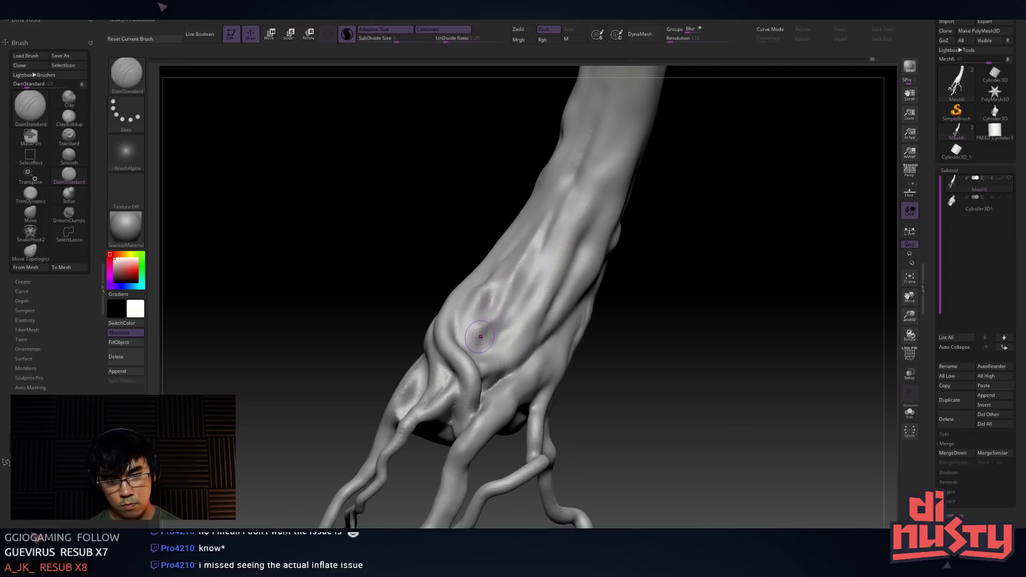
left_click_drag(480, 338, 485, 322, "shift")
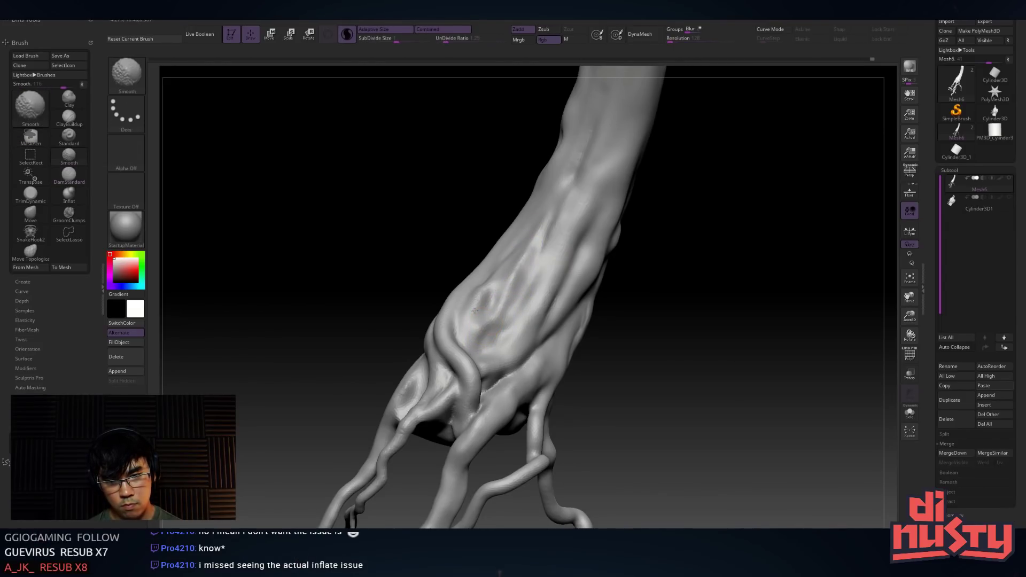
left_click_drag(526, 264, 475, 356)
key("ctrl+z")
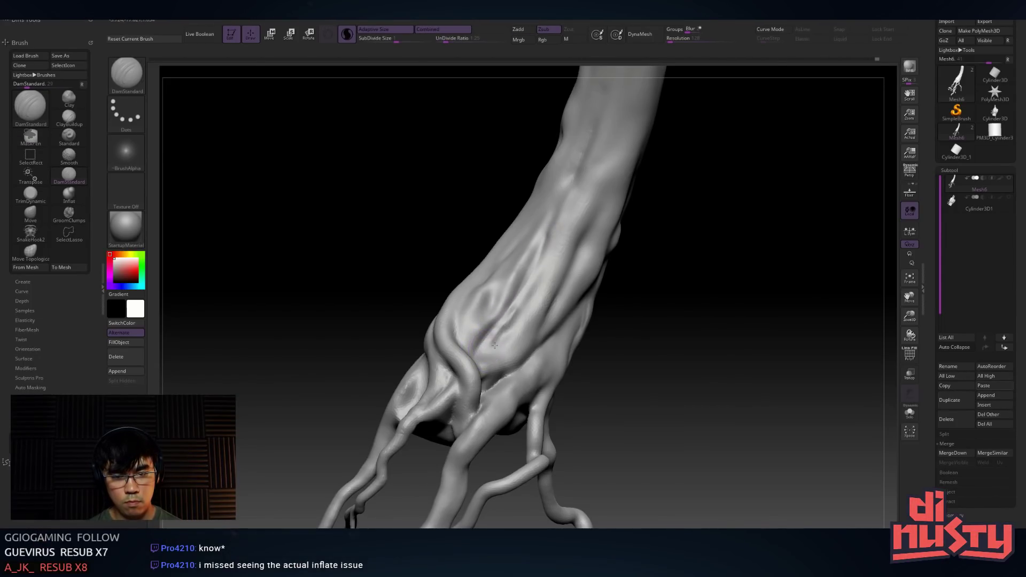
left_click_drag(492, 351, 505, 320, "shift")
Carve a groove from above the crossing root up the trunk and smooth its middle section
right_click_drag(454, 326, 490, 319)
left_click_drag(481, 357, 514, 245)
left_click_drag(492, 298, 501, 278, "shift")
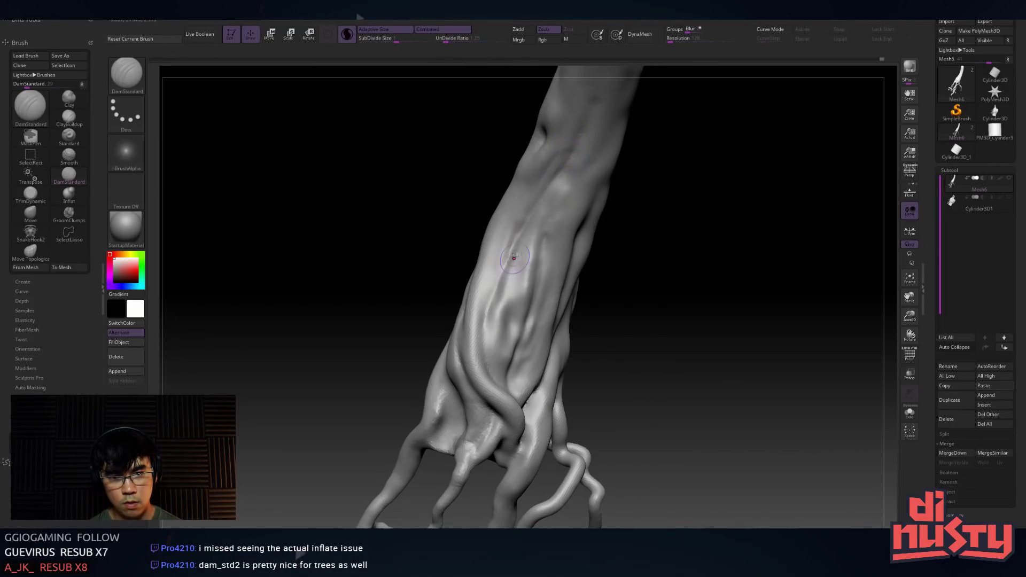
left_click_drag(514, 259, 530, 221)
mouse_move(504, 281)
right_mouse_down("ctrl")
mouse_move(534, 235)
mouse_move(508, 220)
mouse_move(526, 222)
mouse_move(554, 261)
mouse_move(500, 268)
mouse_move(520, 304)
right_mouse_up("ctrl")
right_click(474, 303)
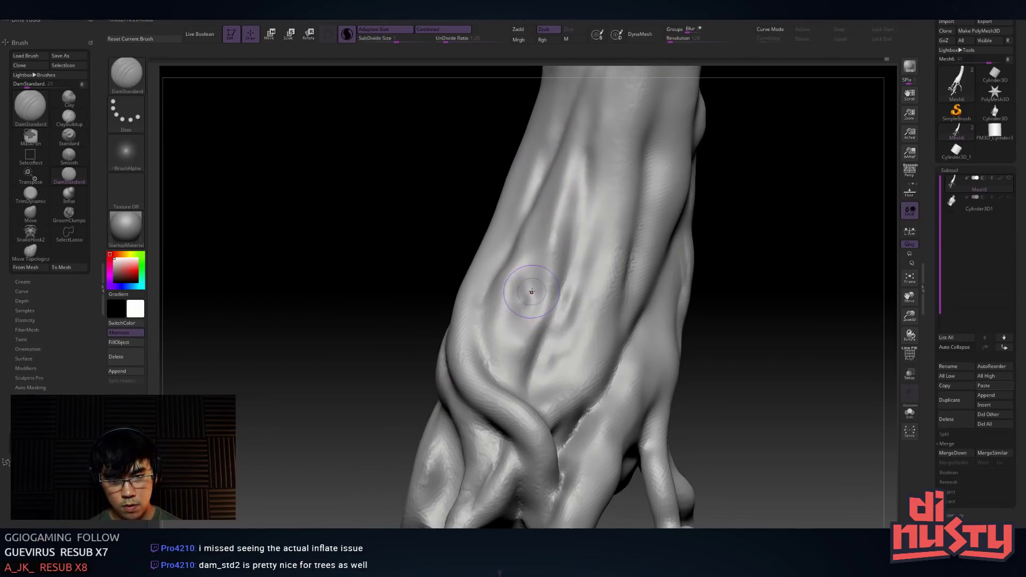
Carve a slit-shaped hollow between the trunk grooves above the crossing root, undoing an unwanted stroke
right_click(523, 303)
left_click(516, 304)
left_click(524, 303)
left_click_drag(555, 191, 512, 342)
key("ctrl+z")
right_click_drag(553, 249, 546, 279)
Add finer creases inside and along both sides of the slit-shaped hollow with a smaller DamStandard brush
key("space")
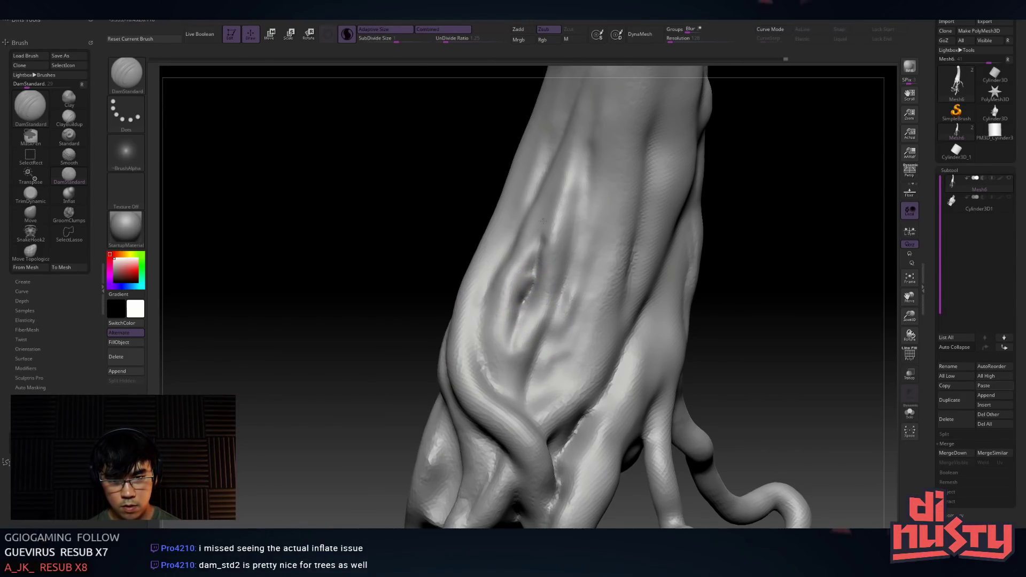
key("space")
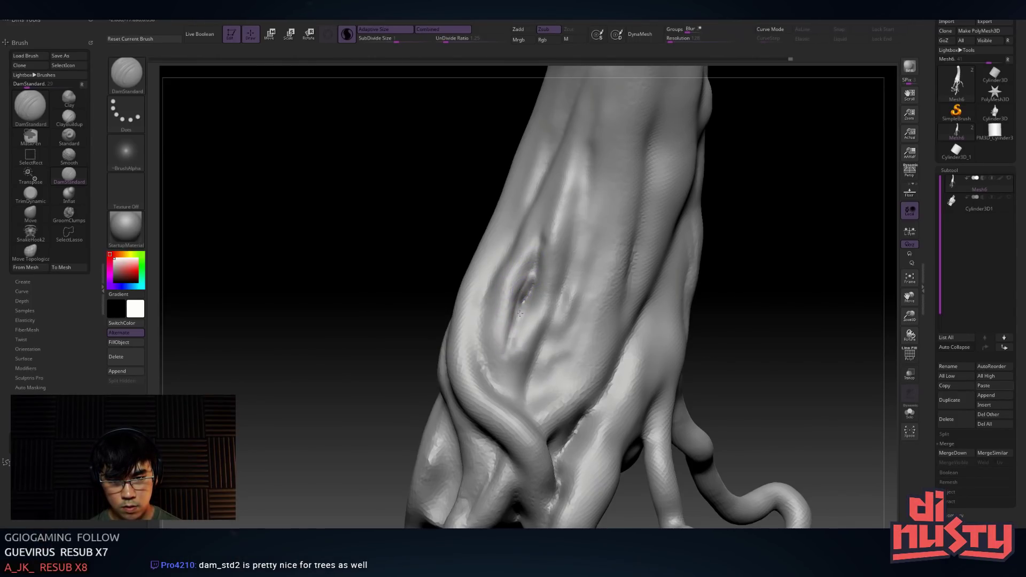
left_click_drag(557, 302, 536, 359)
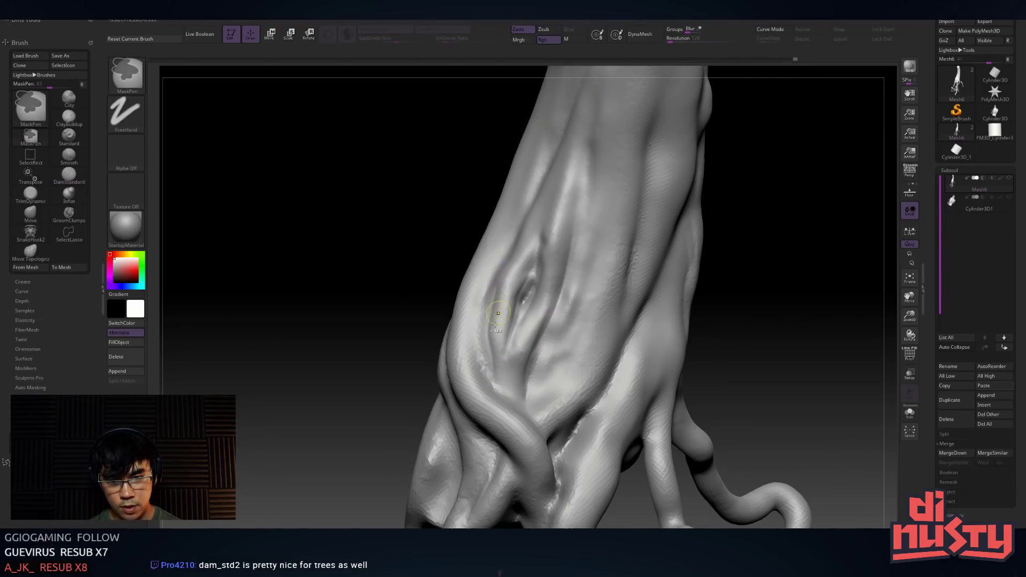
left_click_drag(492, 304, 496, 389)
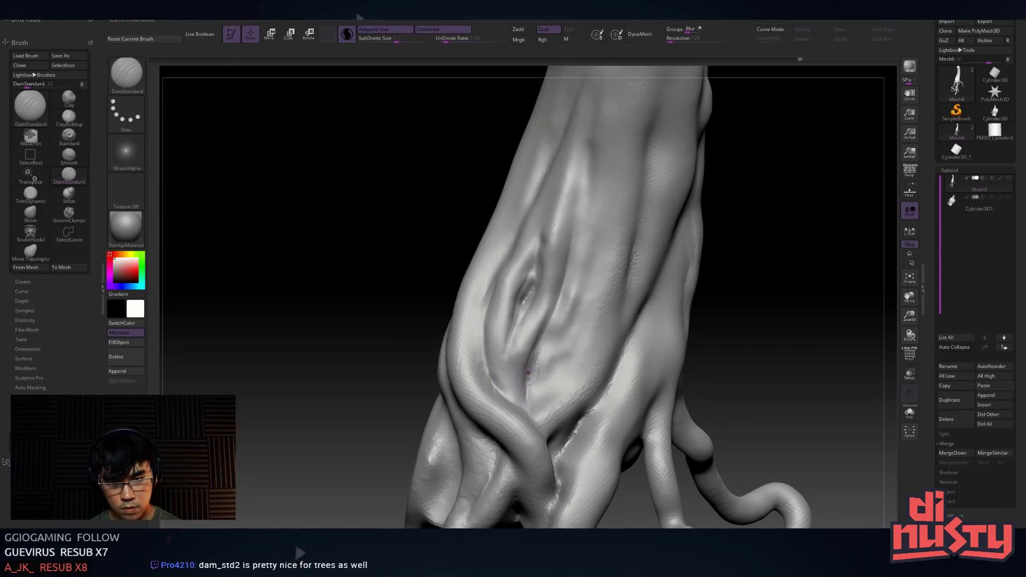
Crease the lower end of the slit-shaped hollow and carve a groove up the trunk along its outer side, smoothing between strokes
left_click_drag(530, 321, 510, 362)
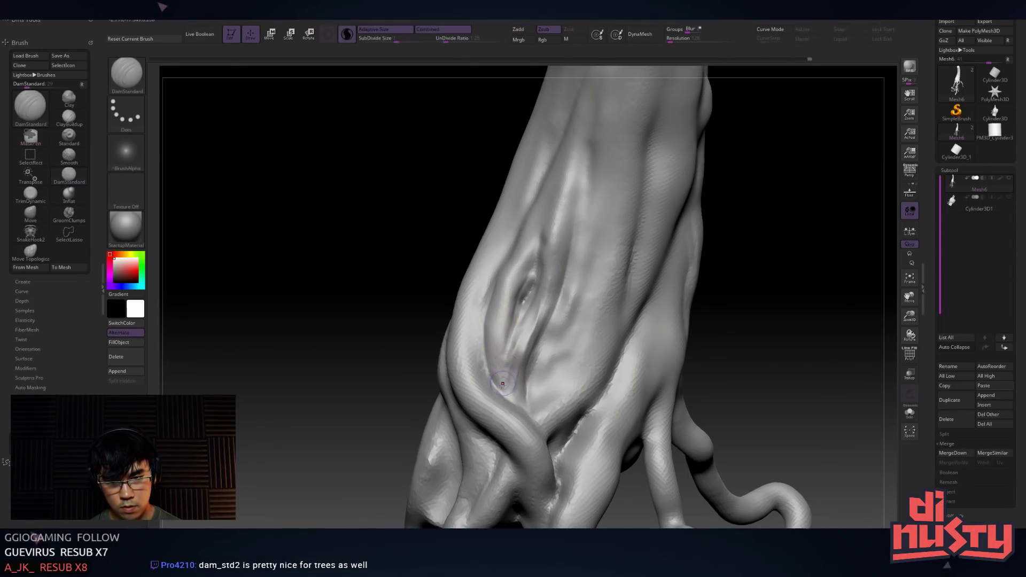
left_click_drag(514, 395, 518, 262)
right_click_drag(518, 258, 542, 234)
left_click_drag(494, 289, 487, 332, "shift")
right_click_drag(487, 332, 495, 322)
mouse_move(494, 323)
left_mouse_down()
mouse_move(524, 190)
mouse_move(514, 207)
left_mouse_up()
left_click_drag(521, 161, 493, 326)
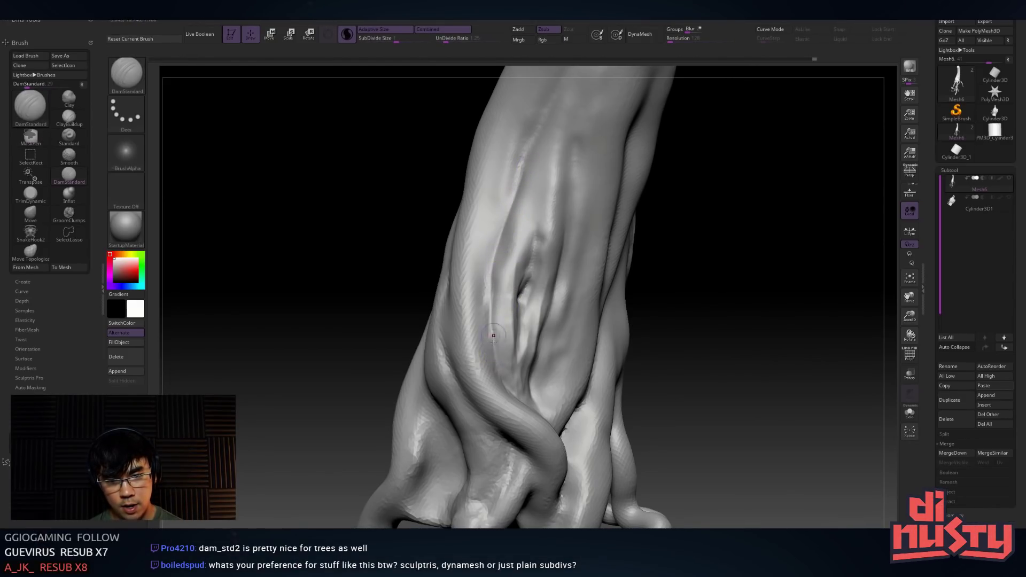
Show the carved statue subtool again beneath the roots
right_click_drag(518, 284, 529, 270)
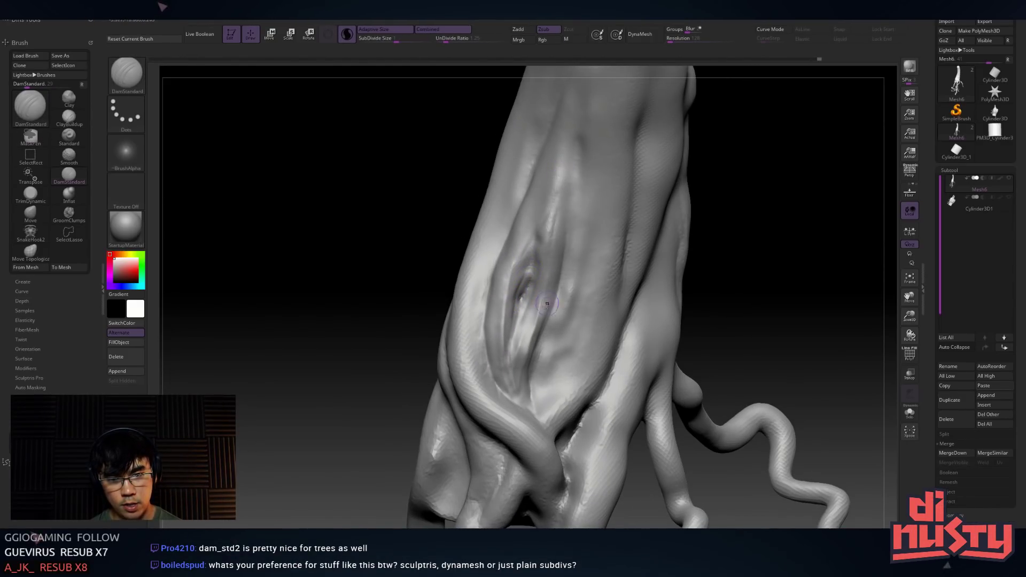
right_click_drag(561, 213, 674, 104)
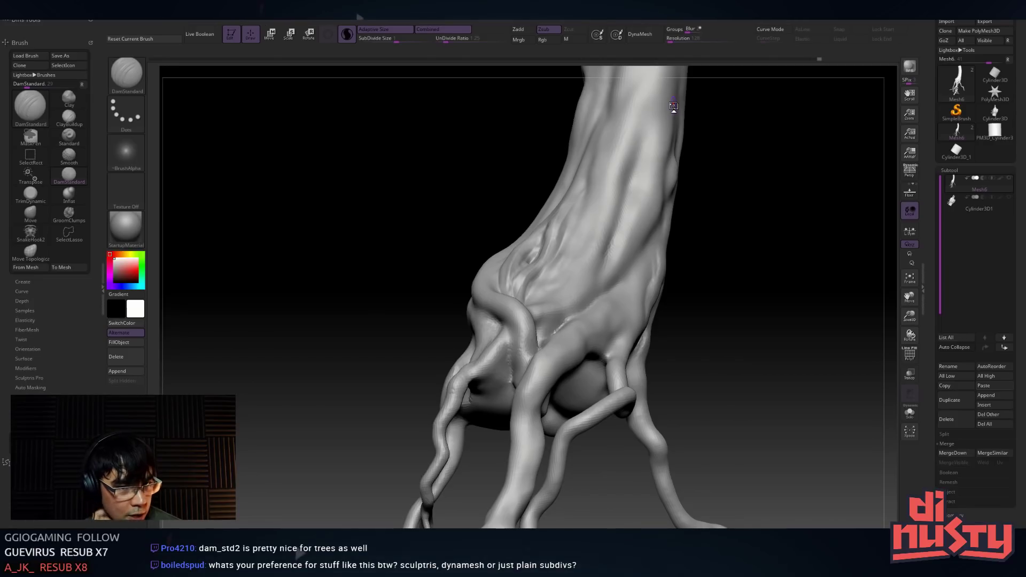
mouse_move(722, 265)
left_mouse_down()
mouse_move(692, 279)
mouse_move(744, 288)
mouse_move(697, 289)
mouse_move(722, 276)
mouse_move(700, 270)
mouse_move(712, 276)
mouse_move(725, 265)
mouse_move(726, 291)
mouse_move(790, 193)
mouse_move(727, 222)
mouse_move(771, 234)
mouse_move(751, 284)
mouse_move(758, 276)
left_mouse_up()
key("space")
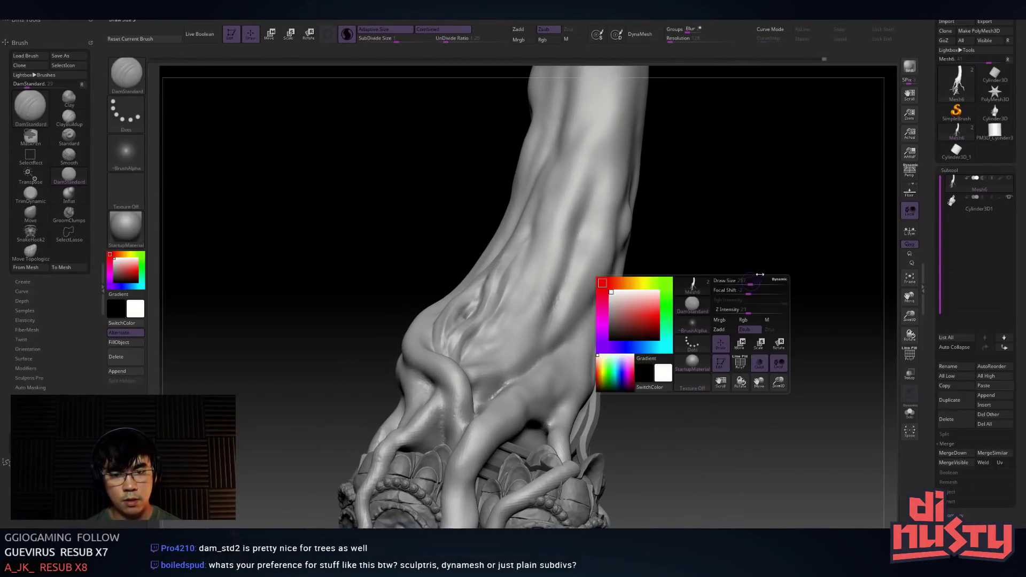
mouse_move(985, 182)
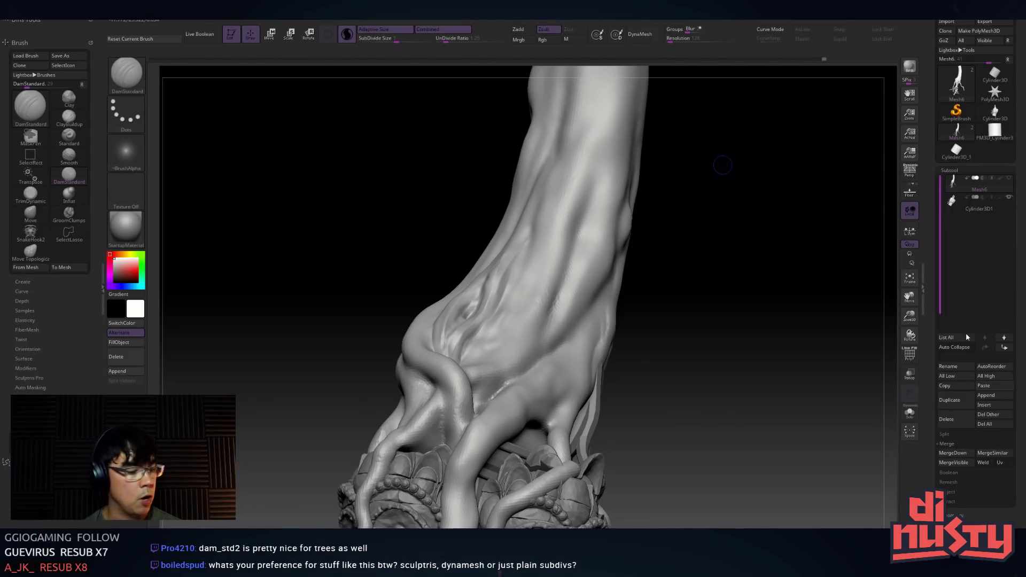
Carve several long grooves up the trunk face beside the slit-shaped hollow with a larger DamStandard brush
mouse_move(531, 275)
right_mouse_down("ctrl")
mouse_move(553, 262)
mouse_move(539, 258)
right_mouse_up("ctrl")
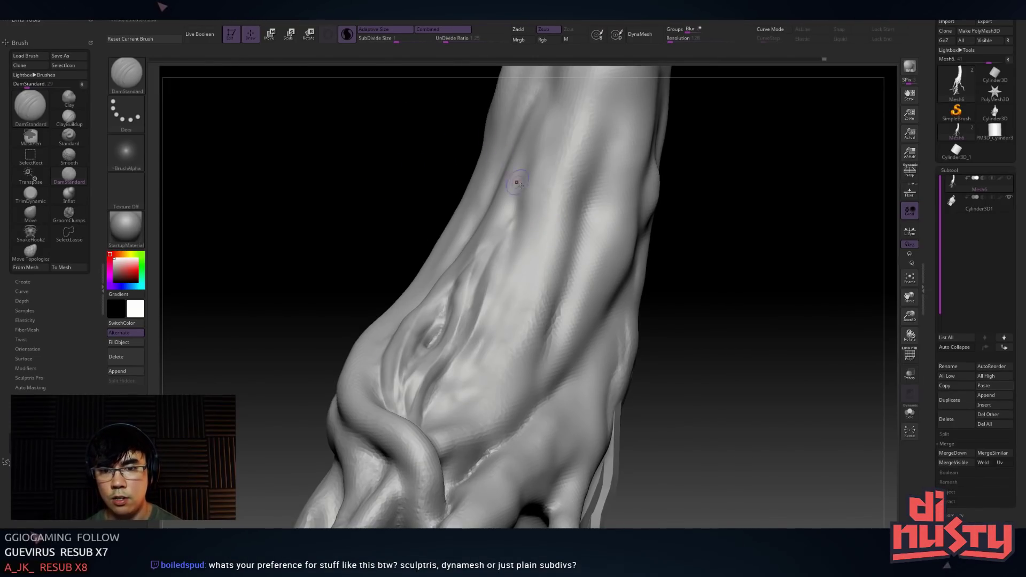
right_click_drag(502, 224, 504, 286)
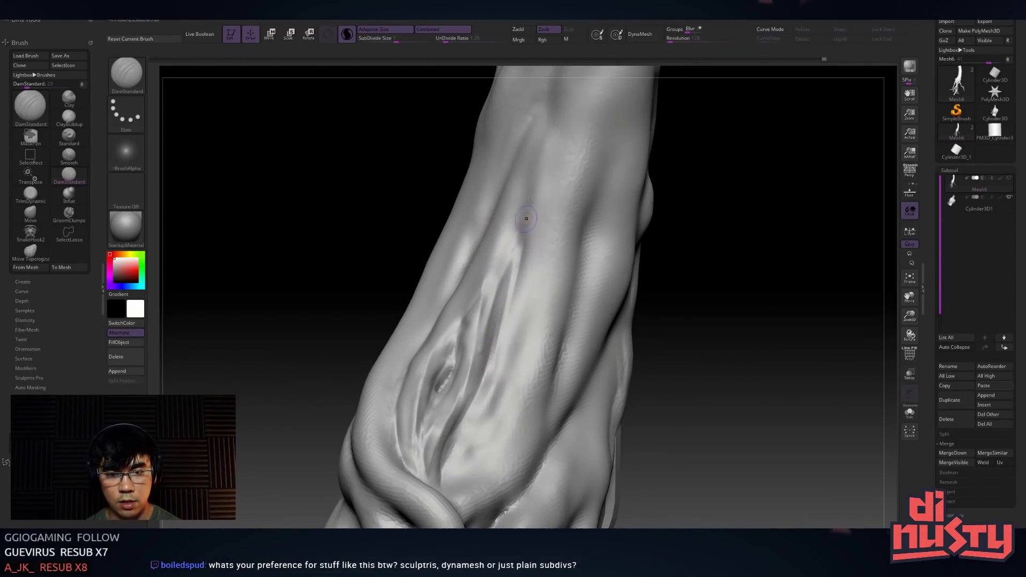
key("space")
left_click_drag(546, 273, 558, 274)
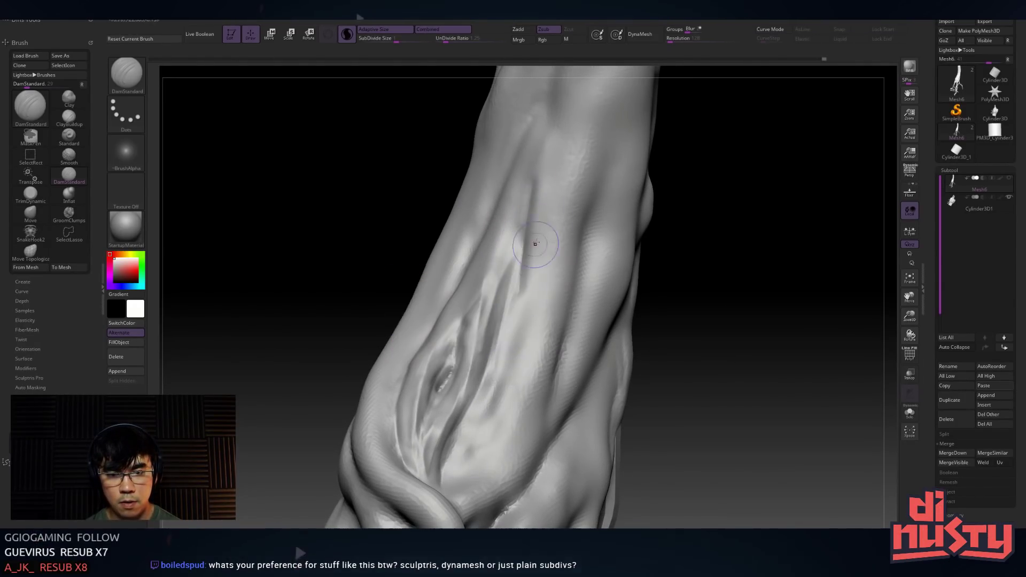
left_click_drag(529, 451, 539, 265)
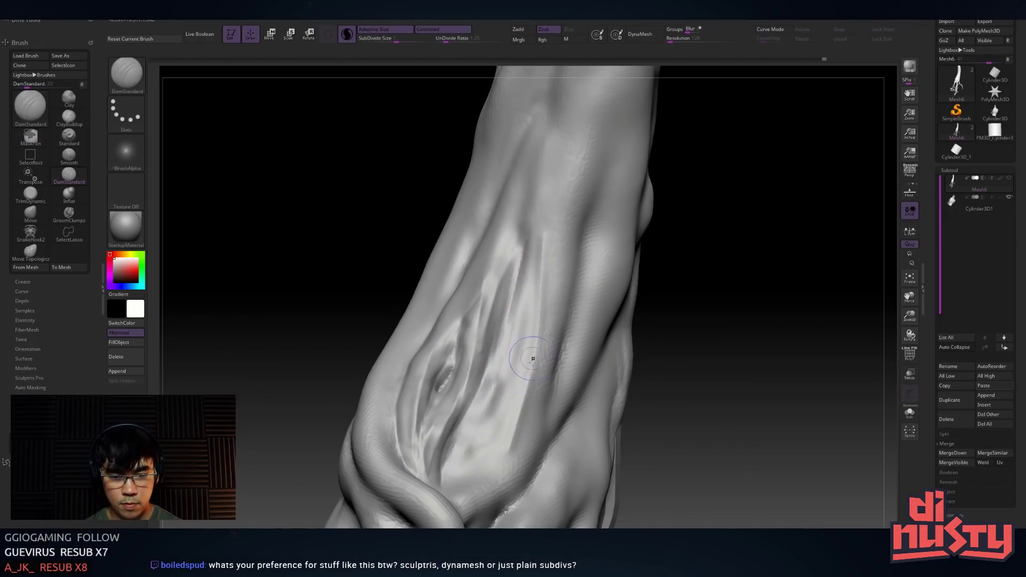
left_click_drag(510, 468, 536, 398)
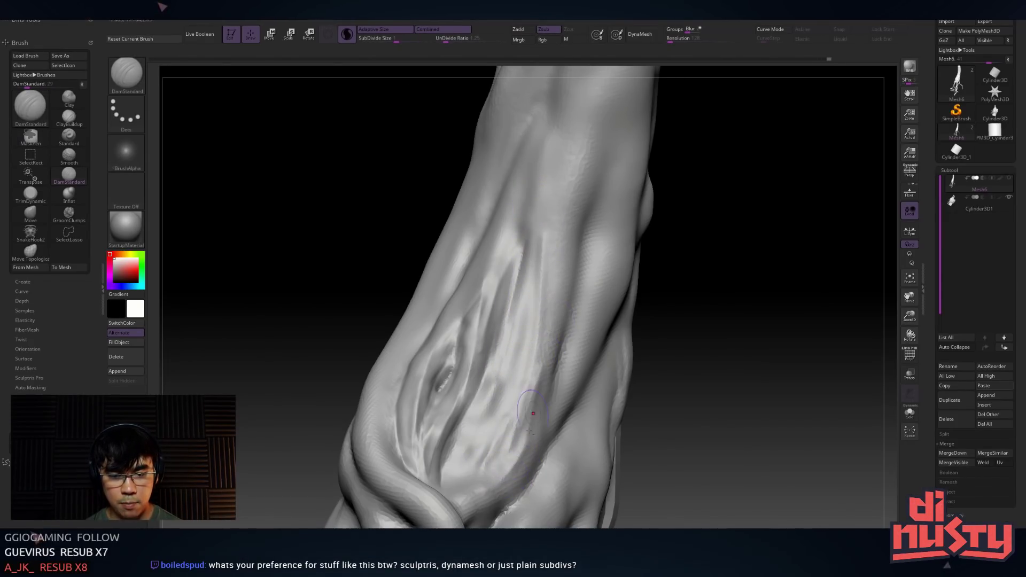
left_click_drag(528, 455, 556, 283)
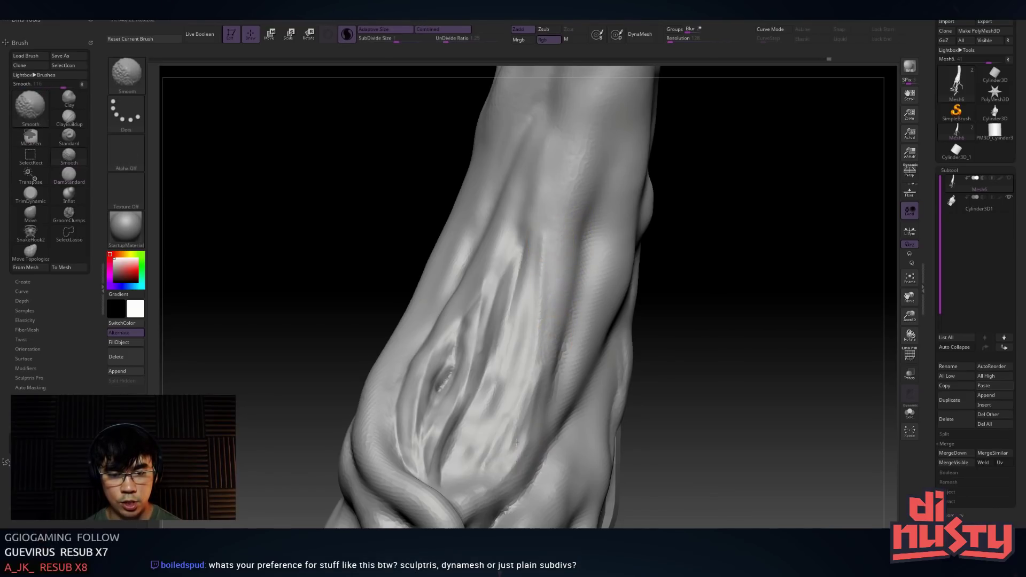
Soften the new trunk grooves and deepen the slit-shaped hollow's inner crease up to its tip with a smaller DamStandard brush
mouse_move(549, 284)
right_mouse_down("alt")
mouse_move(540, 254)
mouse_move(458, 295)
right_mouse_up("alt")
key("space")
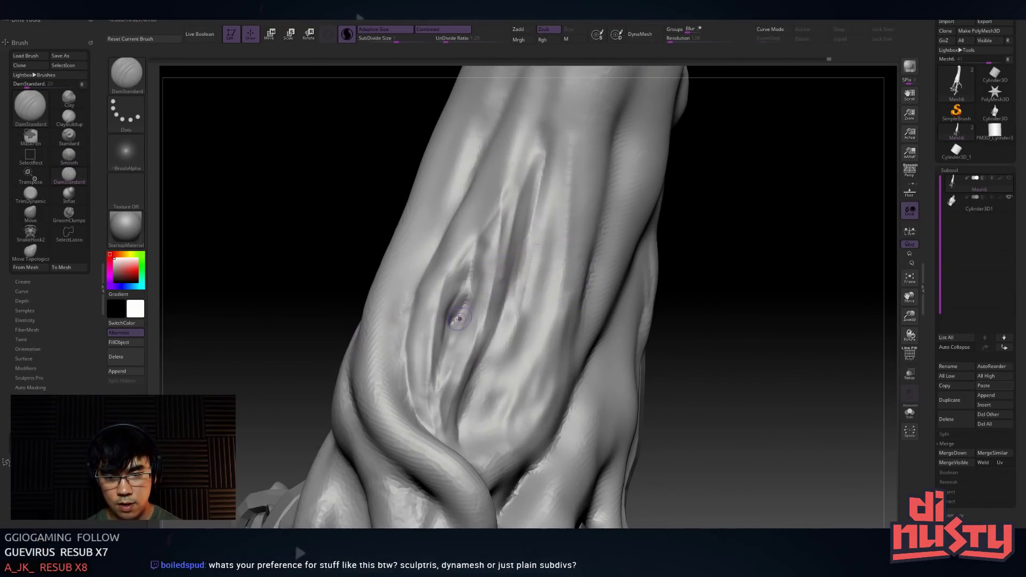
left_click_drag(464, 294, 480, 233)
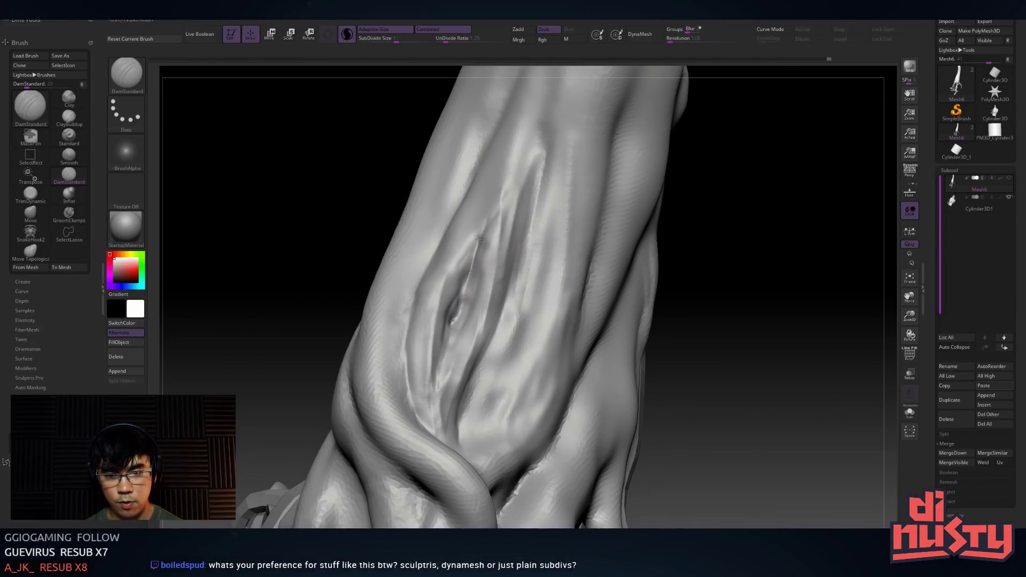
right_click_drag(457, 299, 450, 324)
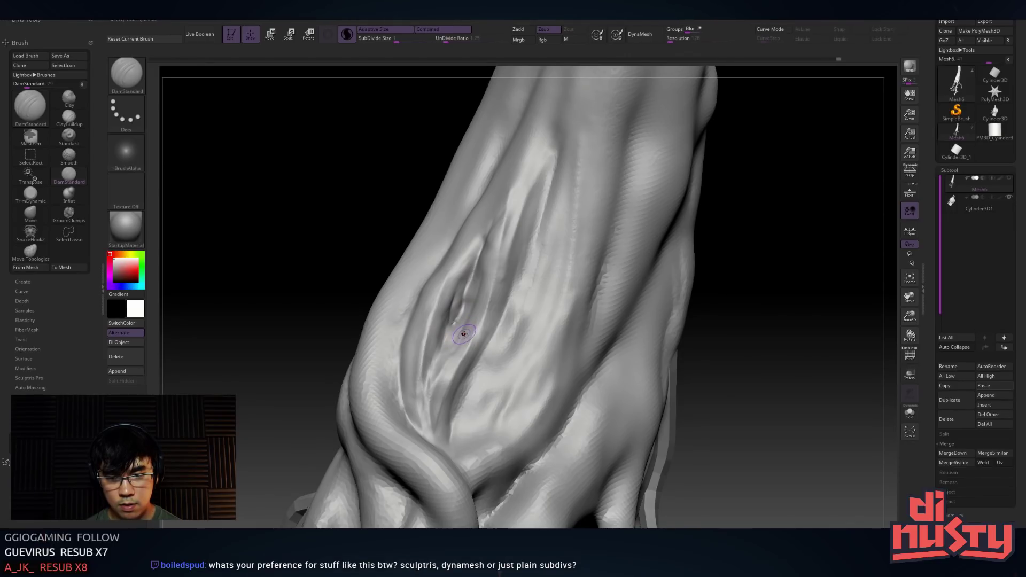
right_click_drag(473, 298, 474, 323)
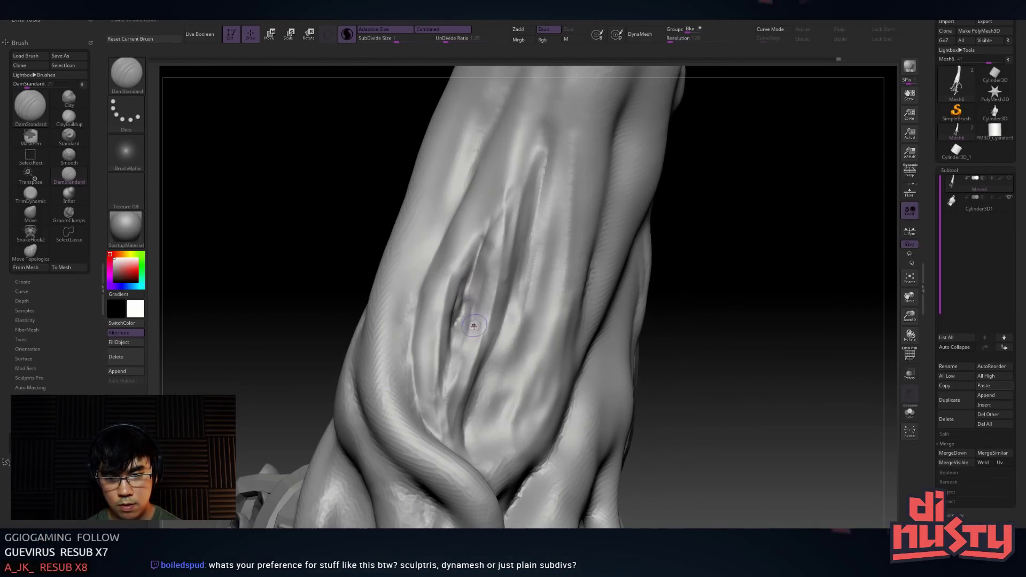
mouse_move(508, 263)
right_mouse_down()
mouse_move(475, 247)
mouse_move(559, 191)
mouse_move(502, 334)
mouse_move(519, 277)
right_mouse_up()
right_click(503, 274)
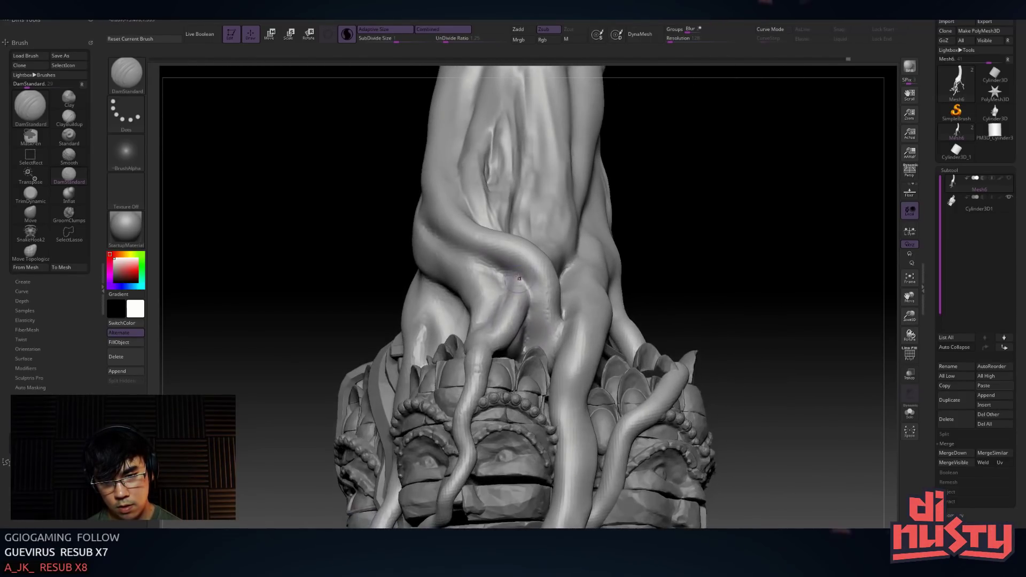
Smooth the crossing root's junction and carve an elongated oval groove down the root's lower section
right_click_drag(523, 322, 526, 270)
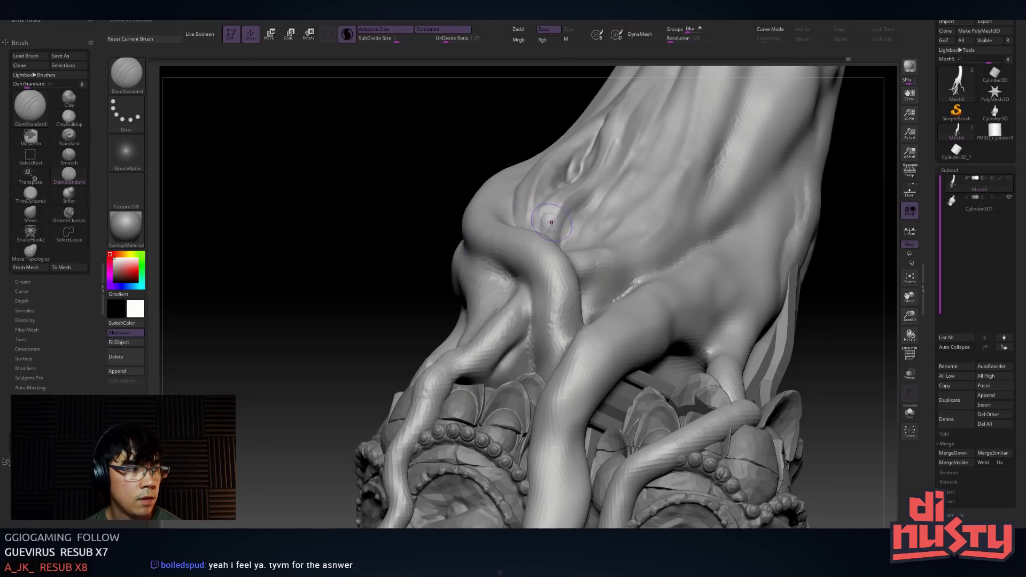
mouse_move(541, 234)
right_mouse_down()
mouse_move(597, 264)
mouse_move(552, 274)
mouse_move(543, 299)
mouse_move(566, 273)
right_mouse_up()
left_click_drag(565, 273, 577, 261, "shift")
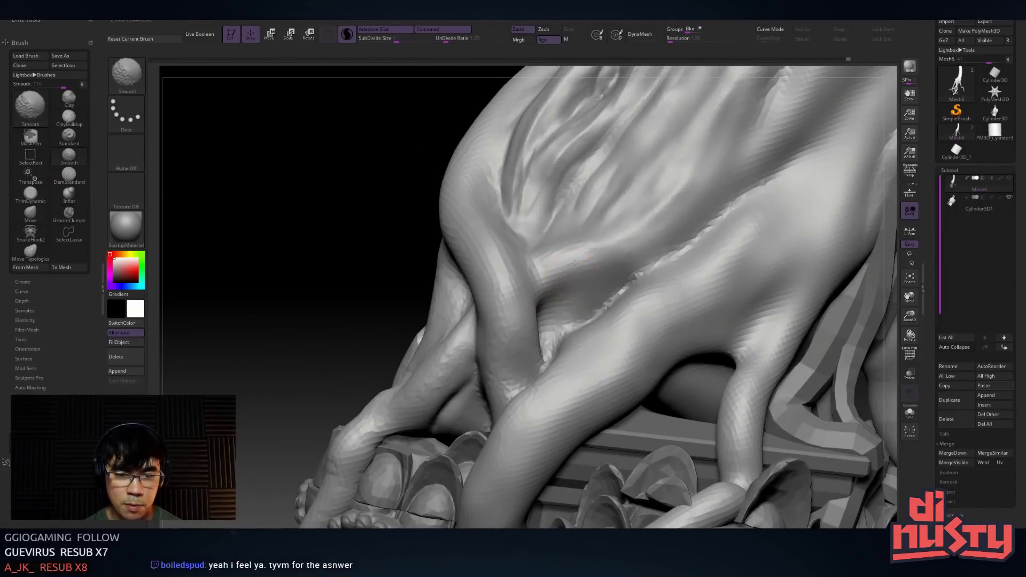
right_click_drag(560, 245, 603, 250)
left_click_drag(468, 283, 483, 350)
right_click_drag(468, 296, 532, 296)
left_click_drag(502, 251, 519, 350)
left_click_drag(497, 286, 521, 392)
right_click_drag(486, 242, 478, 286)
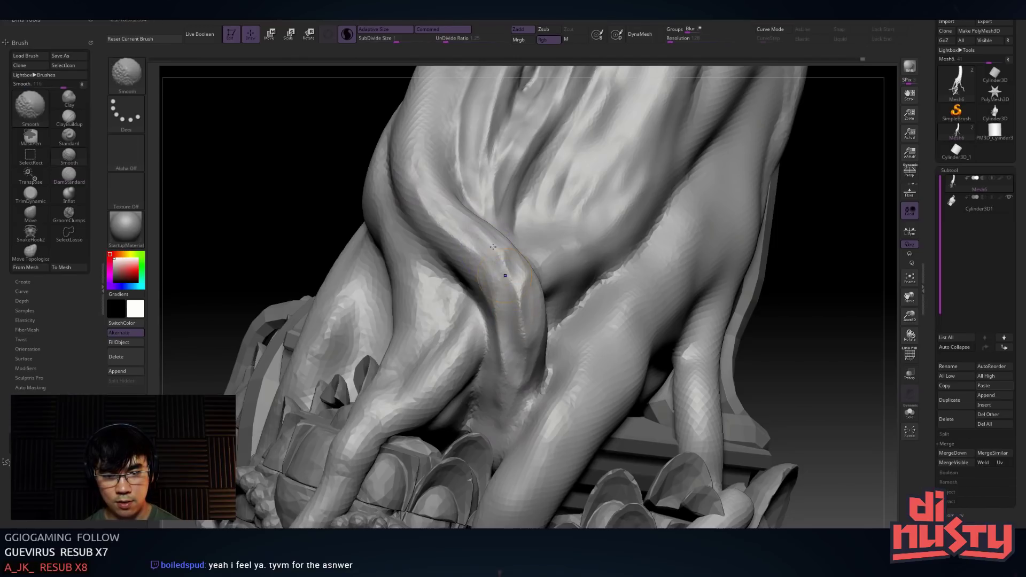
mouse_move(514, 389)
right_mouse_down()
mouse_move(467, 315)
mouse_move(556, 214)
right_mouse_up()
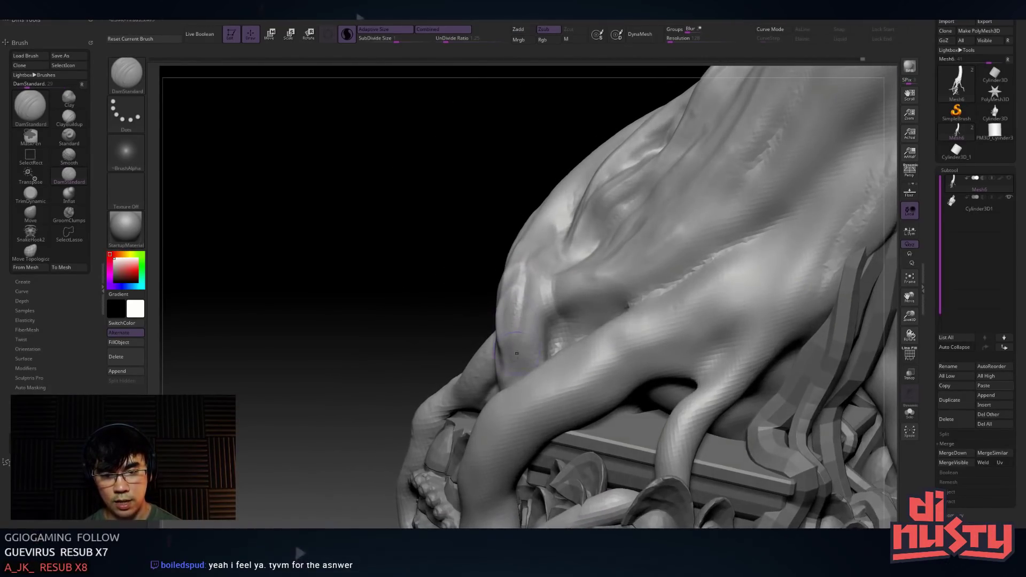
right_click_drag(553, 290, 648, 155)
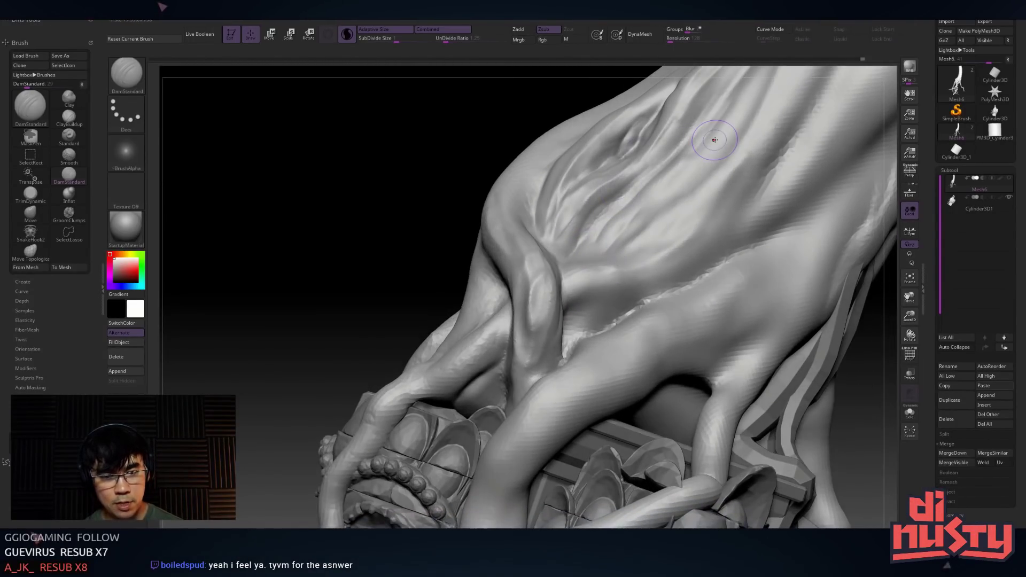
Carve a recess with a small bulge above it where the trunk grooves meet the crossing root, smoothing it and undoing the last stroke
right_click_drag(714, 140, 526, 227, "ctrl")
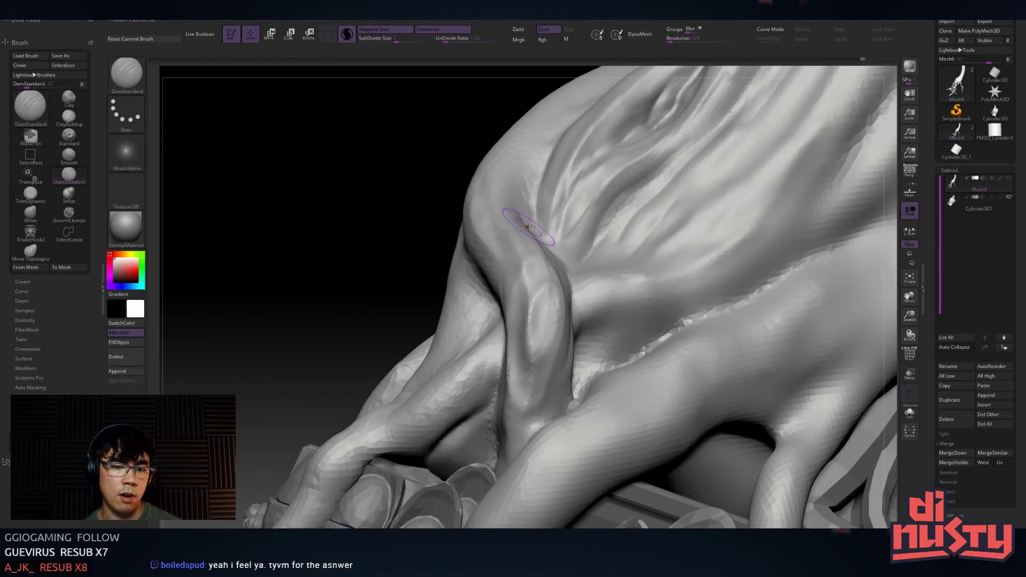
right_click_drag(509, 293, 410, 417)
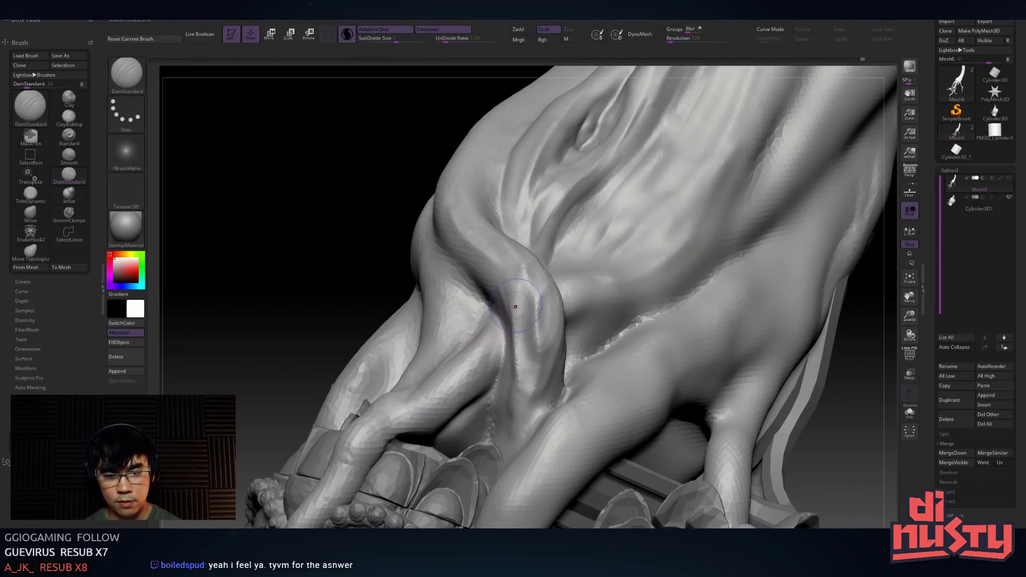
right_click_drag(527, 299, 547, 259)
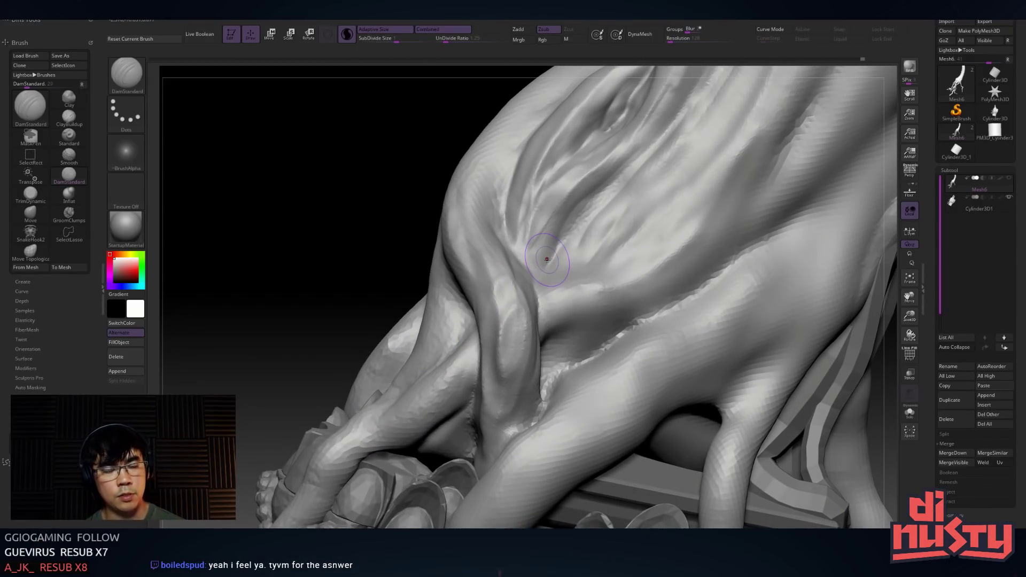
mouse_move(540, 279)
right_mouse_down()
mouse_move(554, 275)
mouse_move(530, 304)
right_mouse_up()
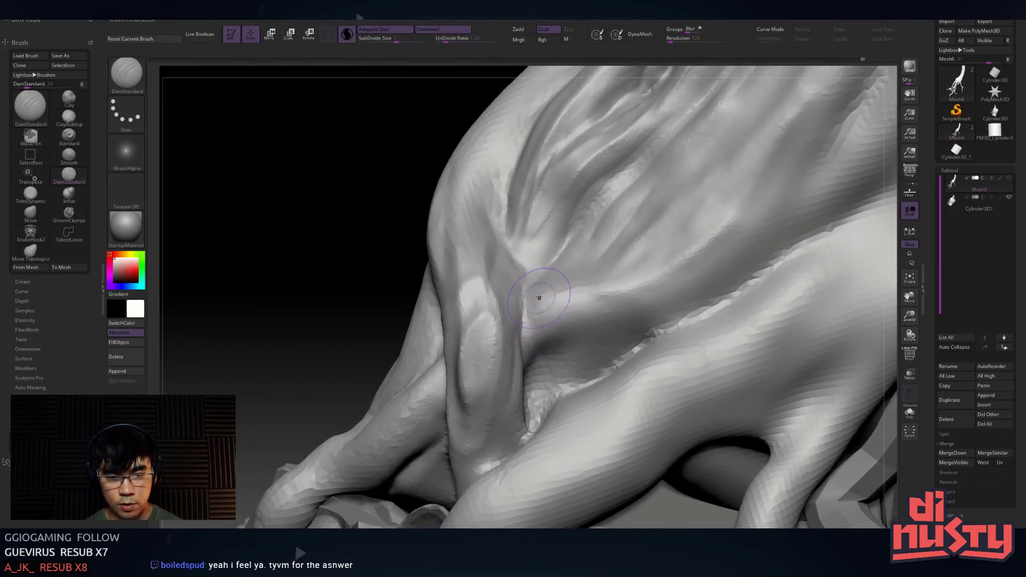
left_click_drag(541, 287, 549, 328)
mouse_move(577, 295)
left_mouse_down("shift")
mouse_move(561, 284)
mouse_move(556, 291)
mouse_move(562, 345)
mouse_move(616, 327)
left_mouse_up("shift")
mouse_move(549, 310)
left_mouse_down()
mouse_move(592, 346)
mouse_move(573, 348)
mouse_move(593, 317)
mouse_move(580, 342)
left_mouse_up()
mouse_move(574, 294)
left_mouse_down()
mouse_move(599, 316)
mouse_move(574, 288)
left_mouse_up()
mouse_move(559, 275)
left_mouse_down("shift")
mouse_move(556, 318)
mouse_move(577, 346)
left_mouse_up("shift")
mouse_move(546, 290)
left_mouse_down()
mouse_move(540, 349)
mouse_move(577, 343)
mouse_move(587, 308)
left_mouse_up()
key("ctrl+z")
right_click_drag(588, 308, 557, 271)
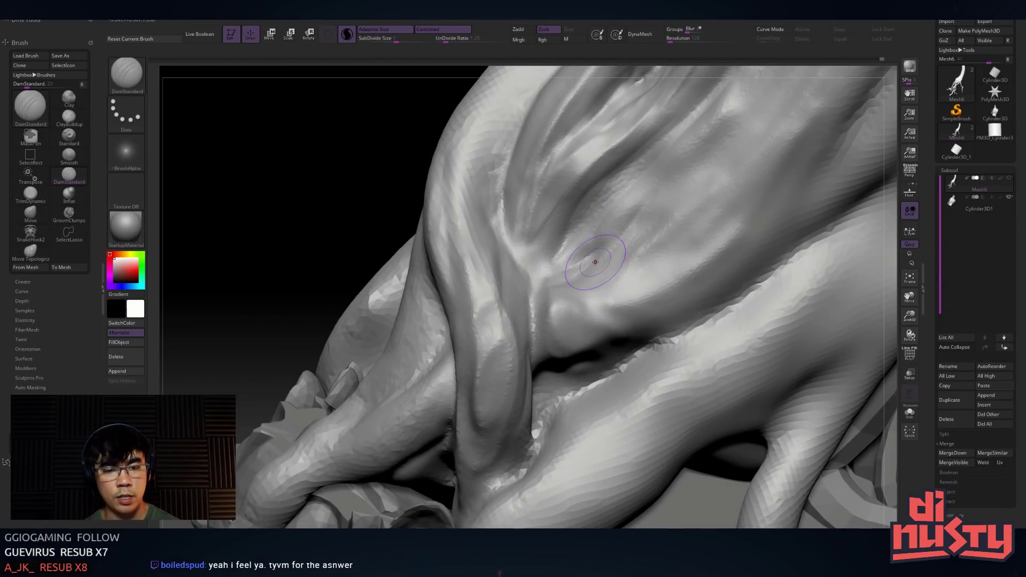
Deepen the crease under the bulge beside the crossing root, undoing the overlong strokes toward the trunk
right_click_drag(587, 265, 517, 257)
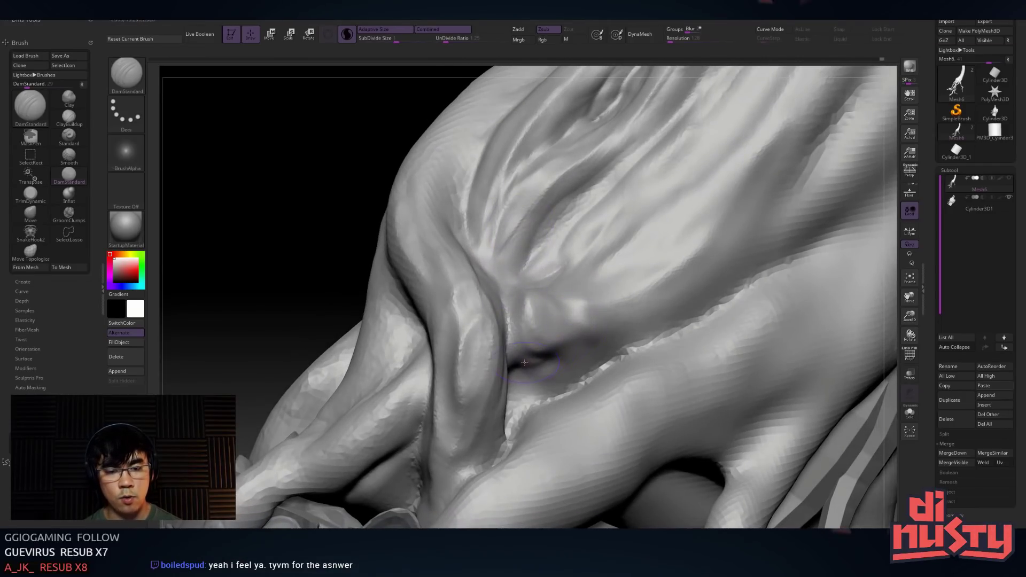
left_click_drag(527, 362, 644, 299)
key("ctrl+z")
left_click_drag(529, 361, 646, 313)
key("ctrl+z")
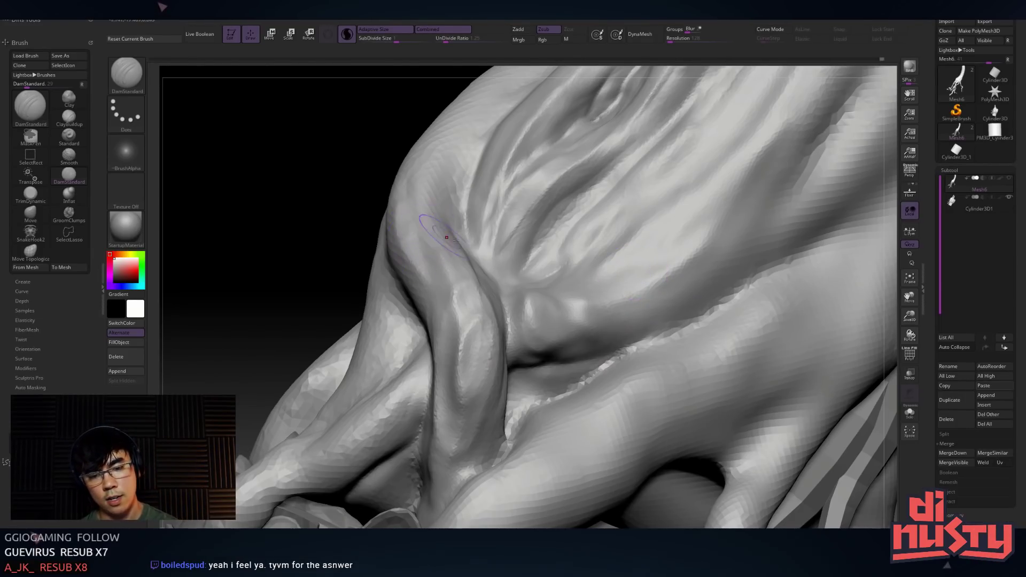
Try a crease at the base of the slit-shaped hollow with a resized brush and undo it
right_click_drag(609, 211, 574, 207, "ctrl")
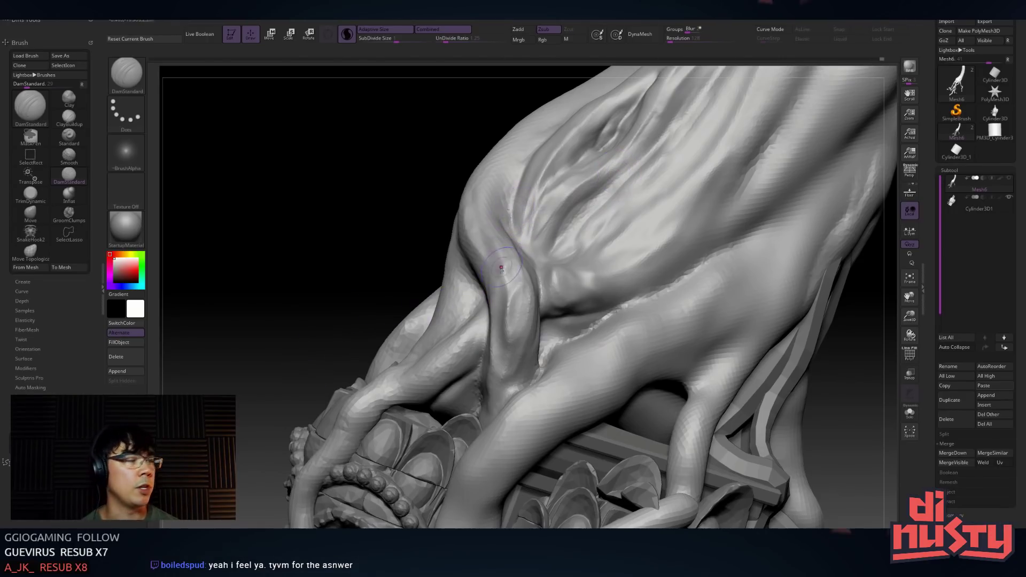
right_click_drag(559, 235, 491, 239)
key("space")
left_click_drag(490, 266, 499, 217)
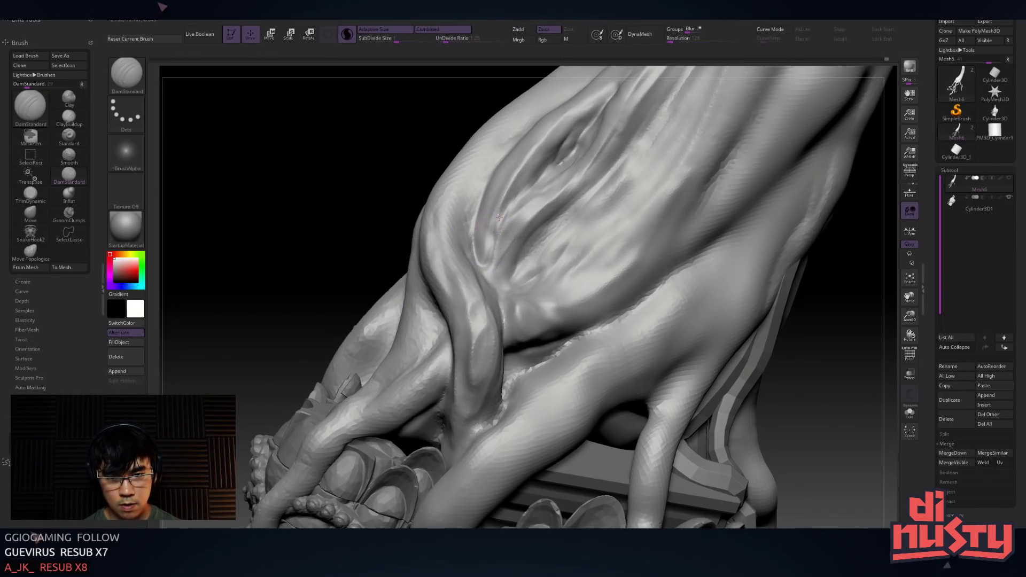
key("ctrl+z")
mouse_move(483, 272)
right_mouse_down()
mouse_move(484, 286)
mouse_move(515, 276)
mouse_move(489, 261)
mouse_move(497, 245)
mouse_move(482, 231)
mouse_move(537, 230)
mouse_move(545, 205)
right_mouse_up()
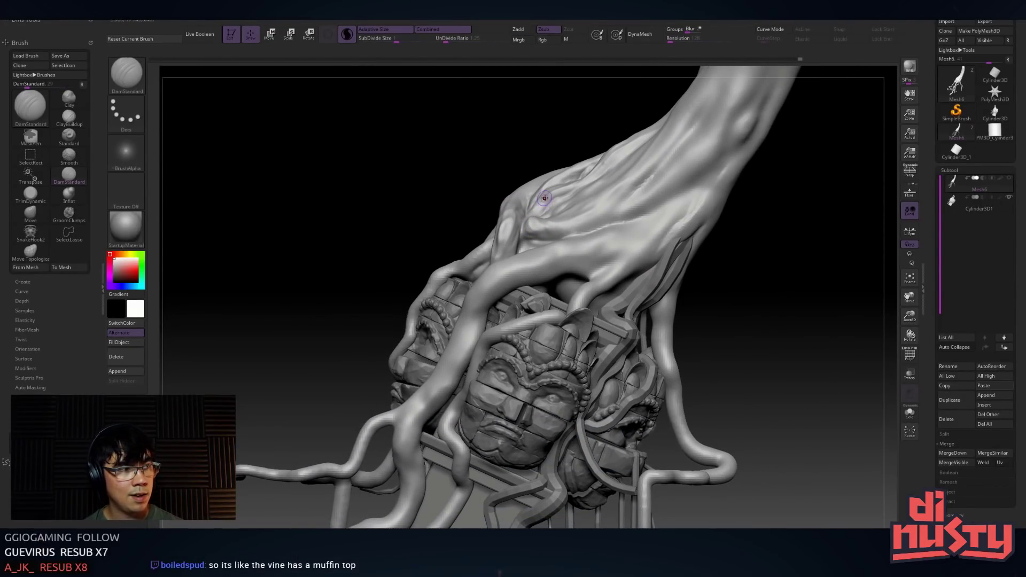
Shape the bulge beside the crossing root into a rounded lip and cut a sharp crease beneath it, undoing a stray stroke
mouse_move(571, 167)
right_mouse_down()
mouse_move(546, 231)
mouse_move(521, 228)
mouse_move(504, 259)
mouse_move(514, 255)
mouse_move(503, 203)
mouse_move(534, 291)
right_mouse_up()
key("space")
mouse_move(515, 317)
left_mouse_down()
mouse_move(573, 310)
mouse_move(636, 283)
mouse_move(561, 328)
left_mouse_up()
key("space")
key("ctrl+z")
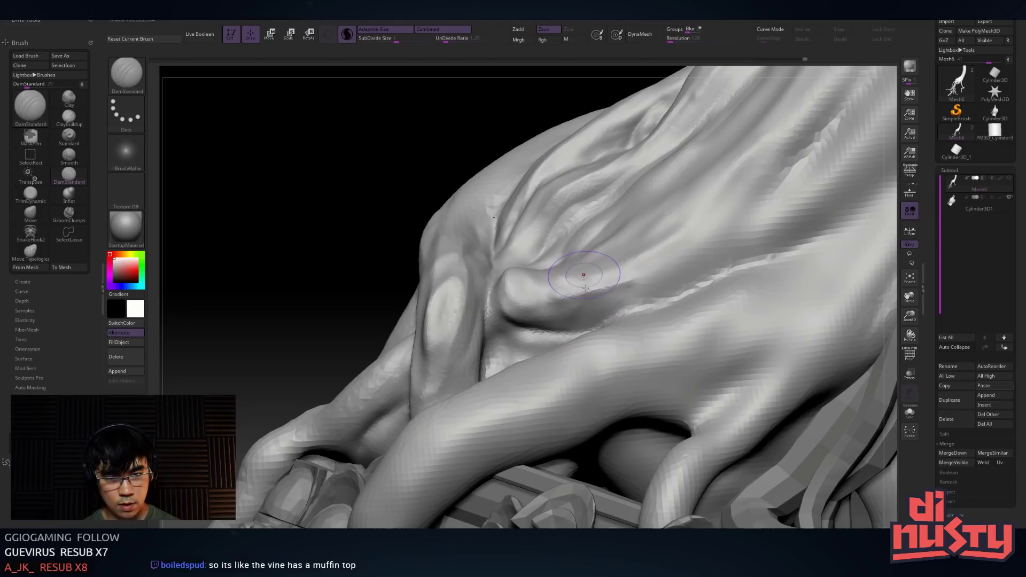
right_click_drag(584, 274, 577, 302)
left_click_drag(508, 324, 615, 316)
left_click_drag(507, 323, 623, 308)
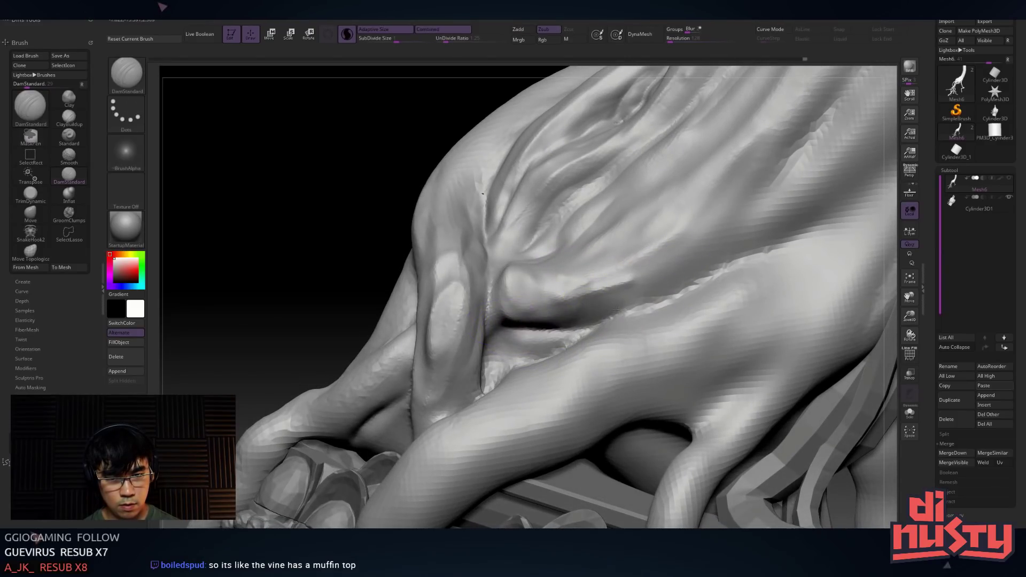
Carve a deep groove up the trunk along the upper edge of the large root, continuing from the bulge's crease
mouse_move(726, 229)
right_mouse_down("alt")
mouse_move(597, 248)
mouse_move(653, 248)
right_mouse_up("alt")
left_click_drag(636, 271, 691, 204)
left_click_drag(602, 297, 759, 211)
left_click_drag(686, 244, 626, 282)
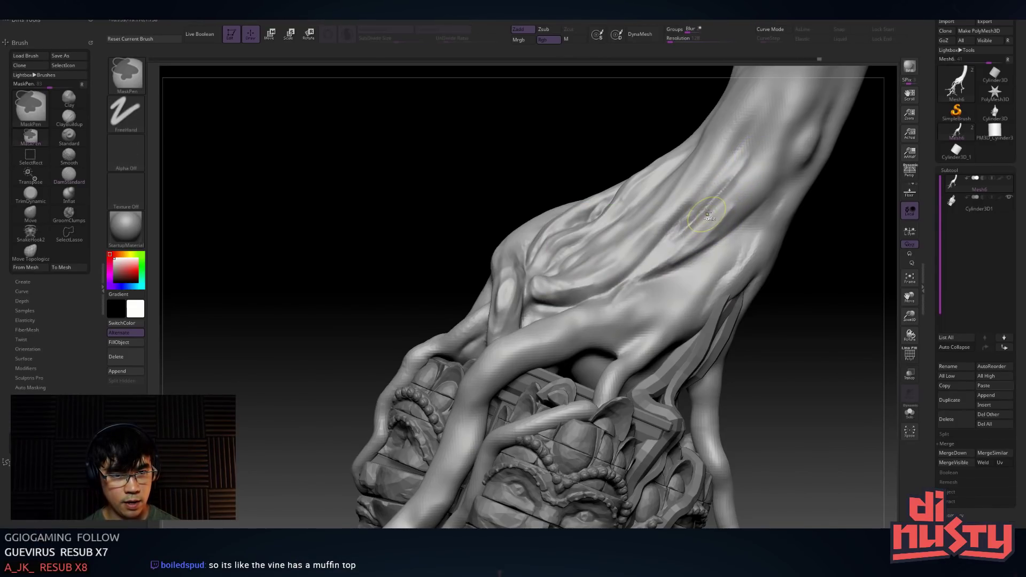
Adjust the brush and soften the groove running up the trunk along the upper edge of the large root
key("space")
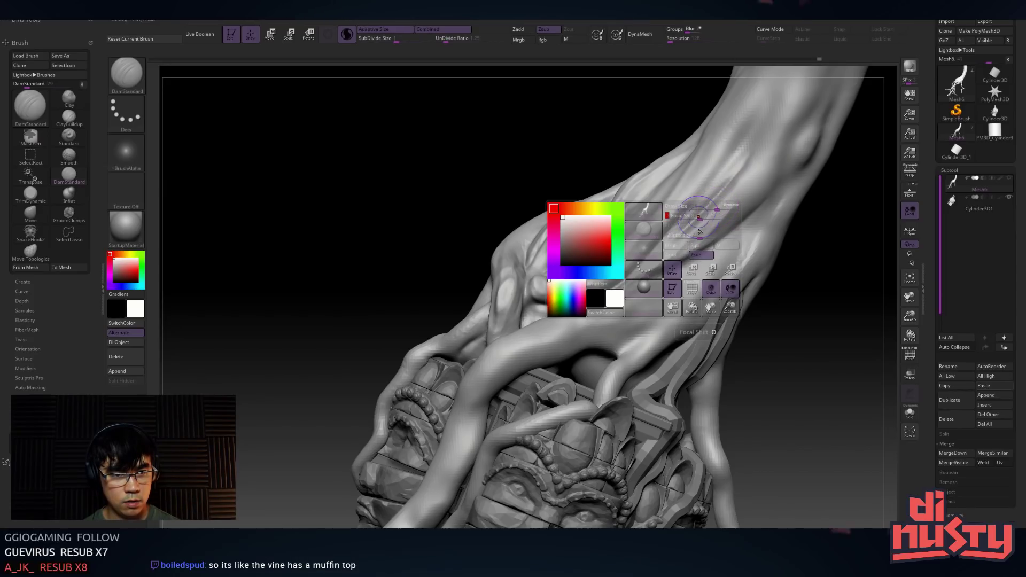
right_click_drag(704, 228, 654, 236)
mouse_move(756, 243)
right_mouse_down("alt")
mouse_move(677, 236)
mouse_move(712, 209)
mouse_move(689, 251)
mouse_move(614, 257)
right_mouse_up("alt")
mouse_move(584, 271)
left_mouse_down("shift")
mouse_move(646, 166)
mouse_move(498, 308)
left_mouse_up("shift")
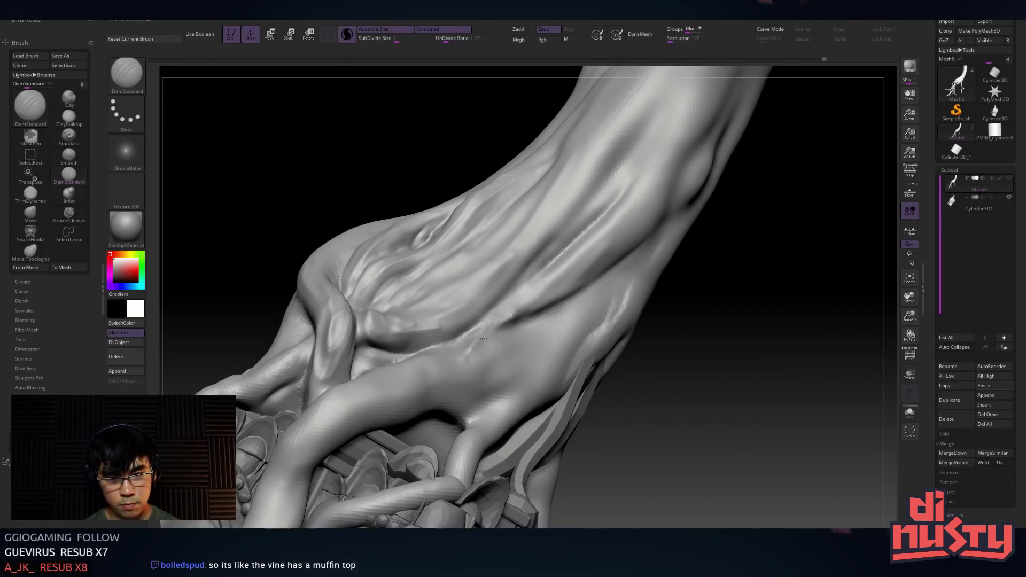
left_click_drag(574, 280, 534, 313, "shift")
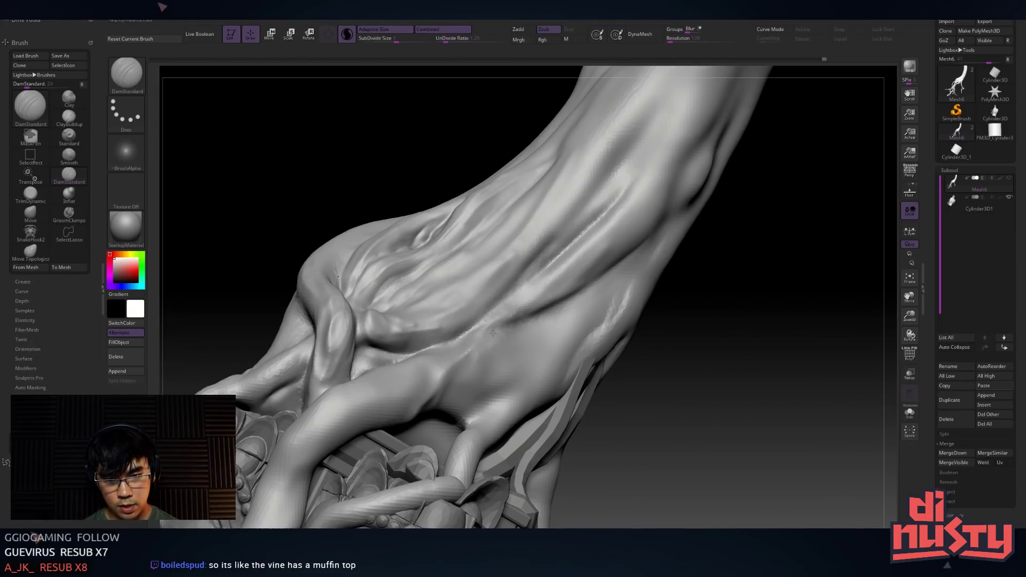
Cut a crease from the fork beneath the large root up into the trunk groove and smooth its edges
key("space")
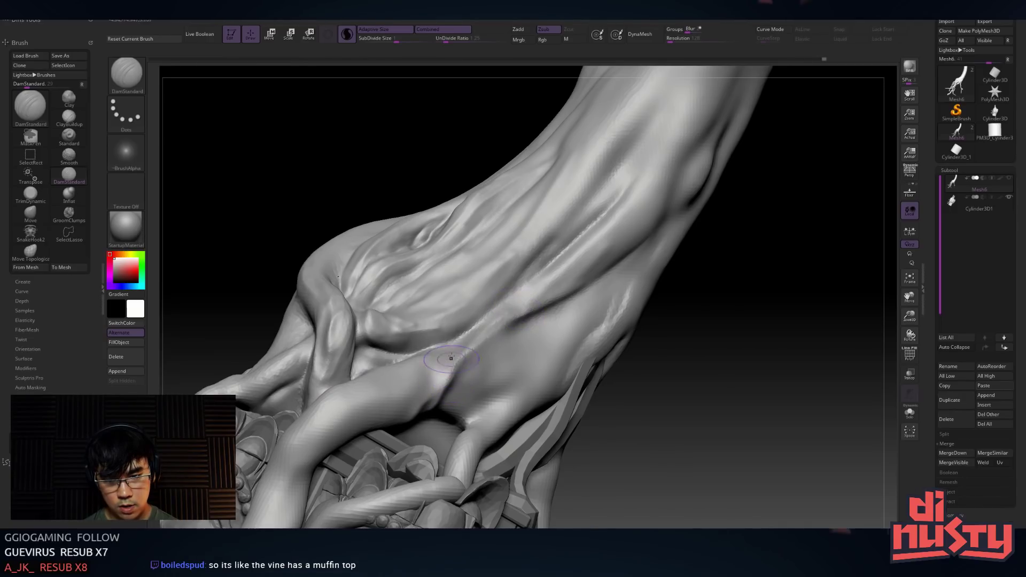
right_click_drag(438, 374, 431, 406)
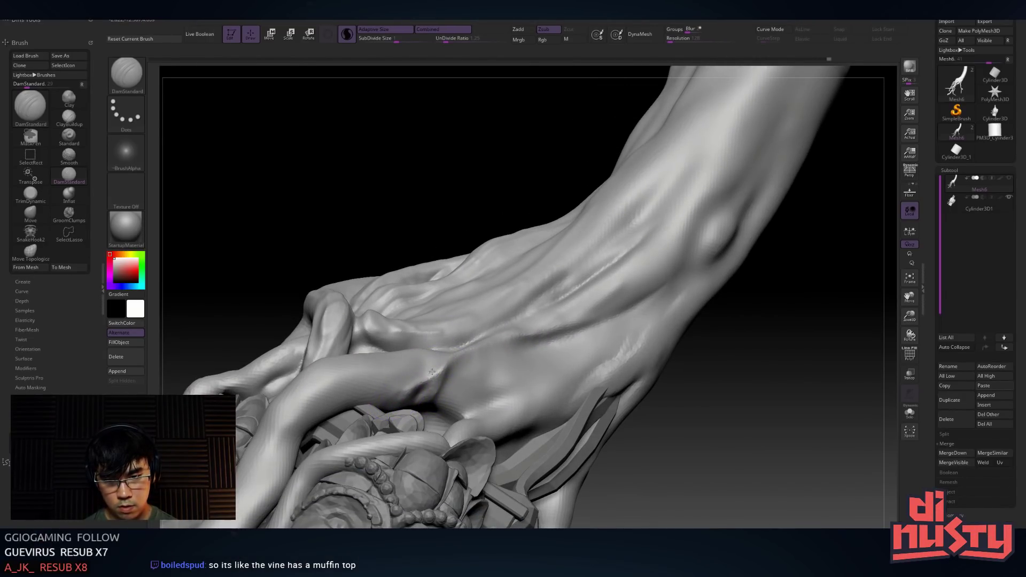
right_click_drag(459, 355, 427, 406)
mouse_move(526, 347)
right_mouse_down()
mouse_move(545, 342)
mouse_move(545, 326)
right_mouse_up()
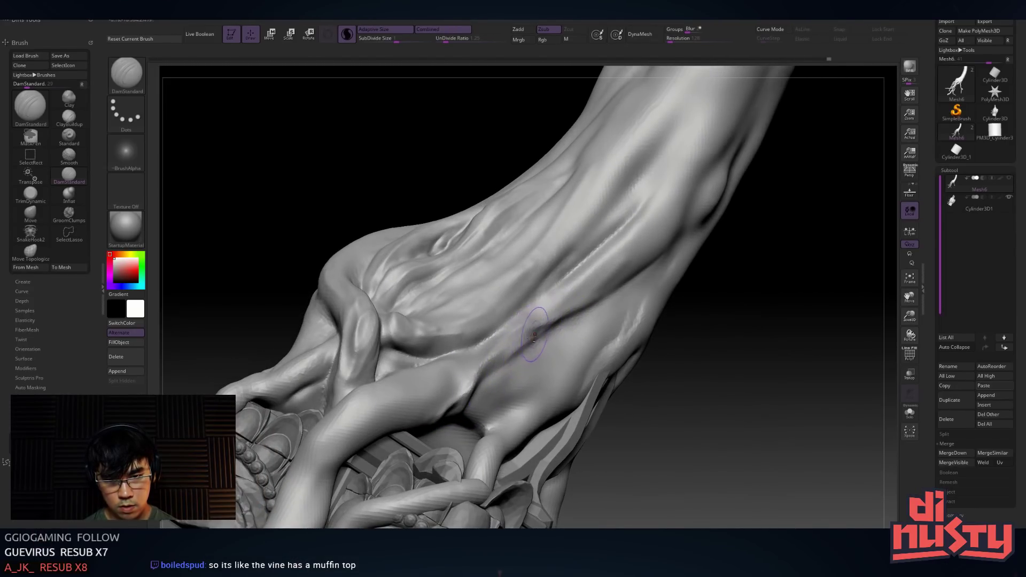
right_click_drag(598, 267, 455, 380)
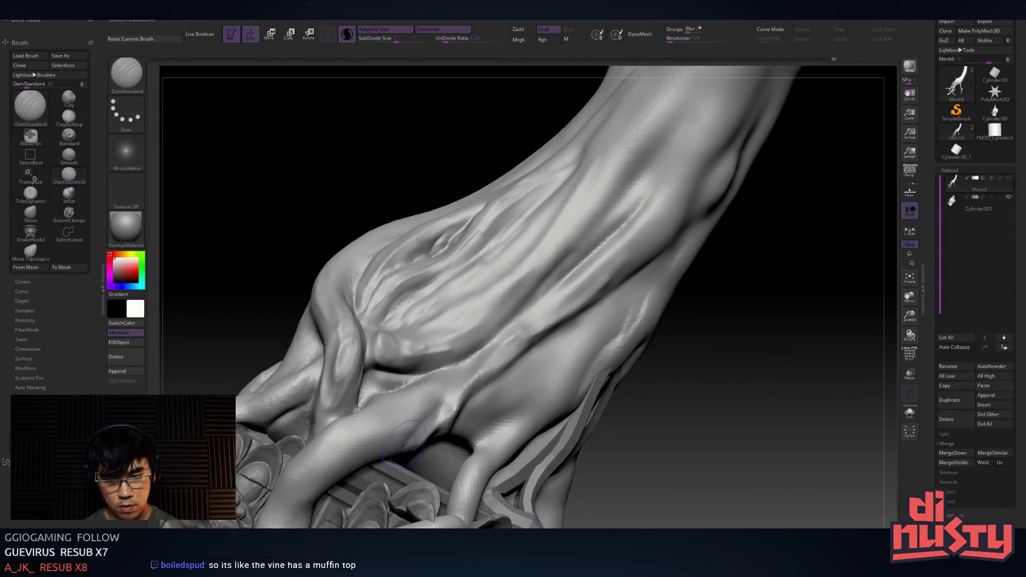
mouse_move(434, 409)
right_mouse_down()
mouse_move(423, 396)
mouse_move(463, 396)
right_mouse_up()
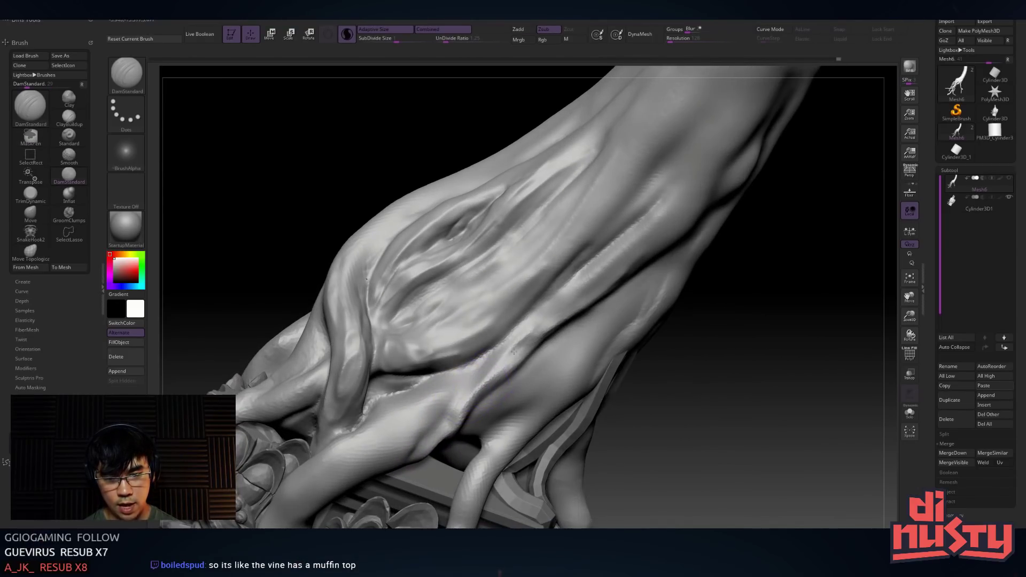
key("ctrl")
key("shift")
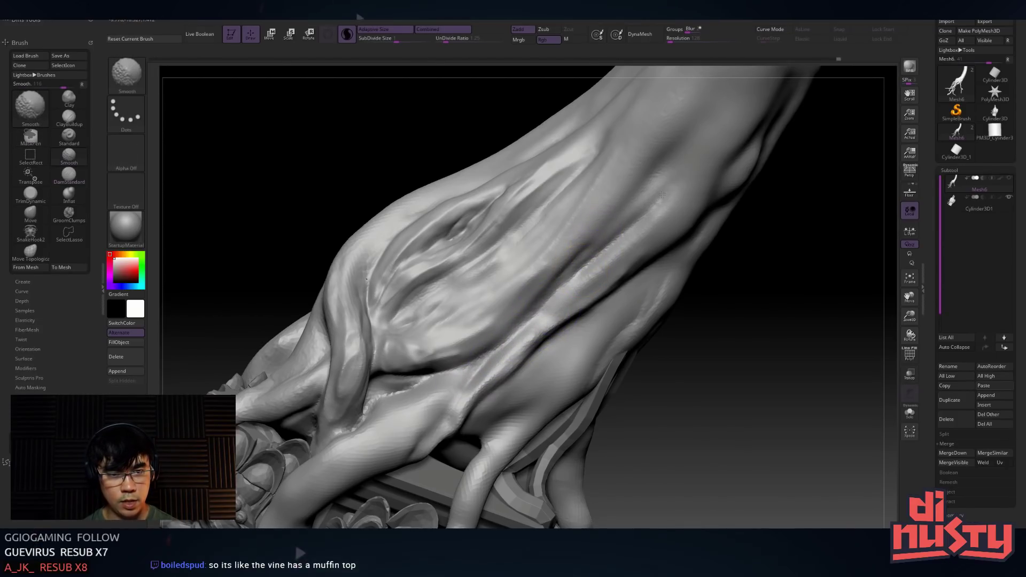
Carve a long groove up the middle of the trunk and a second one toward the knot on its side, smoothing both
right_click_drag(659, 209, 650, 201)
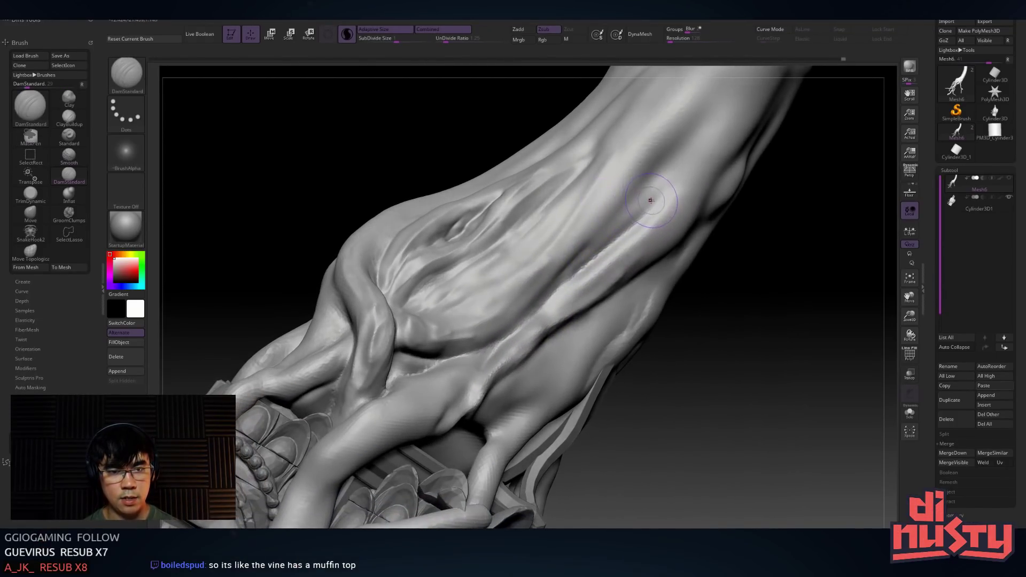
mouse_move(694, 96)
left_mouse_down()
mouse_move(660, 169)
mouse_move(587, 246)
left_mouse_up()
key("shift")
right_click_drag(598, 273, 534, 297)
key("shift")
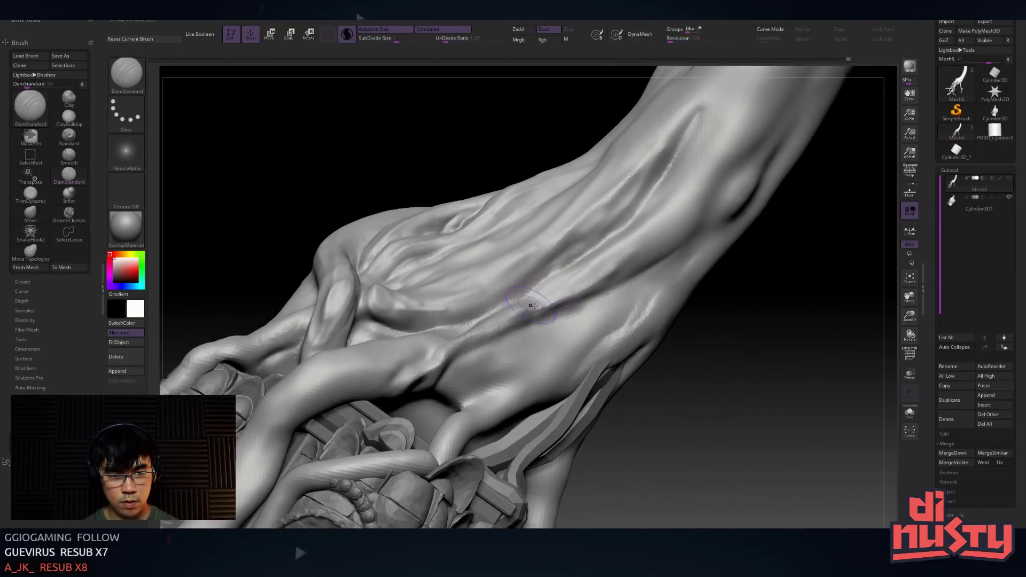
left_click_drag(560, 289, 688, 214)
key("shift")
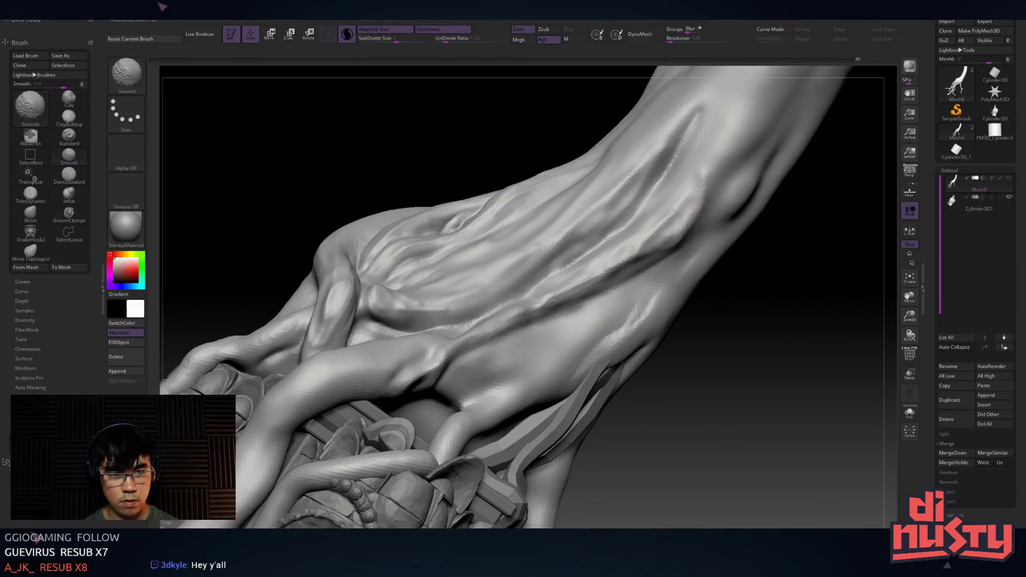
Smooth the grooved trunk surface above the fork of the large root
right_click_drag(537, 315, 413, 339)
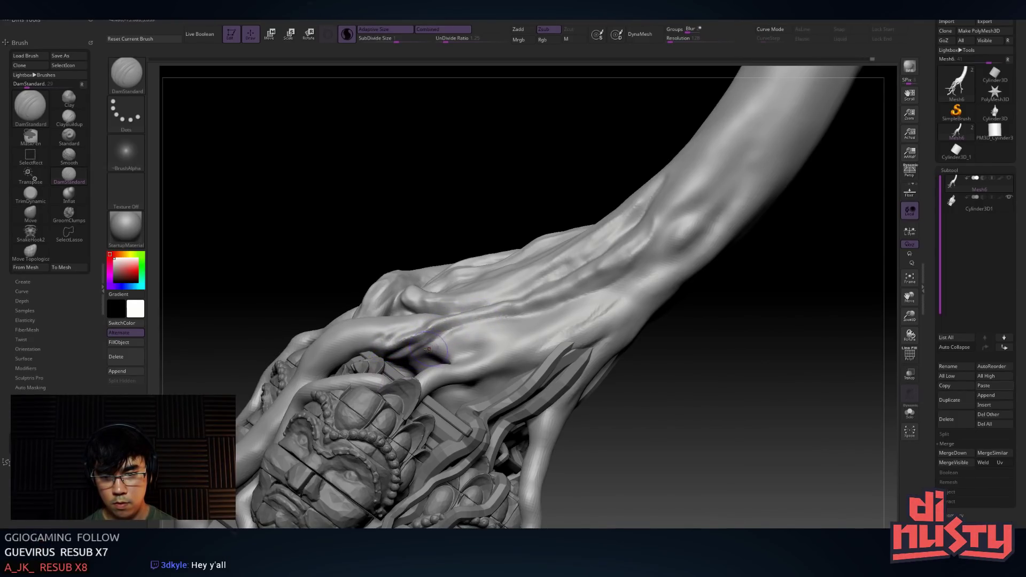
key("f")
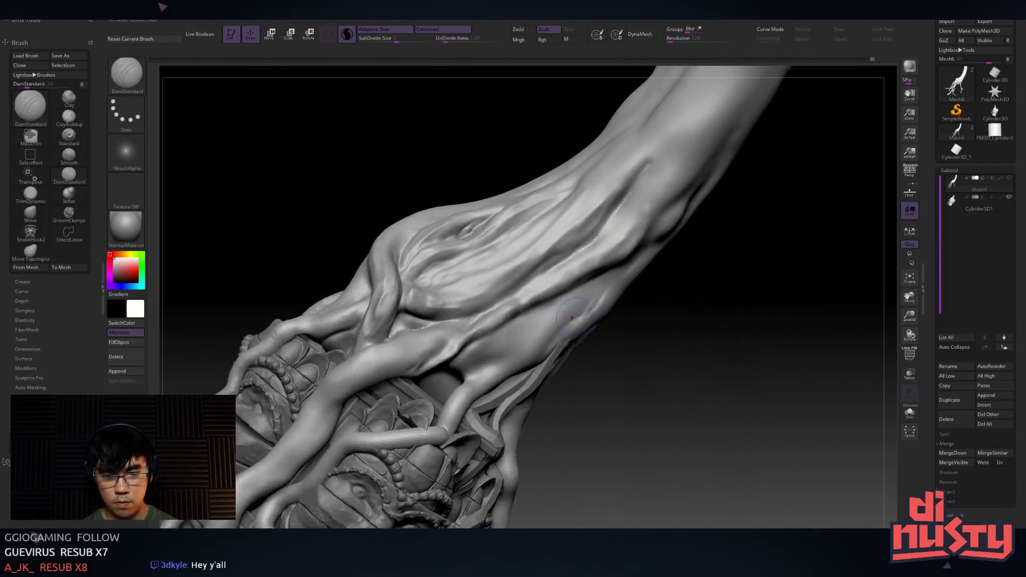
mouse_move(454, 315)
left_mouse_down()
mouse_move(476, 291)
mouse_move(481, 342)
left_mouse_up()
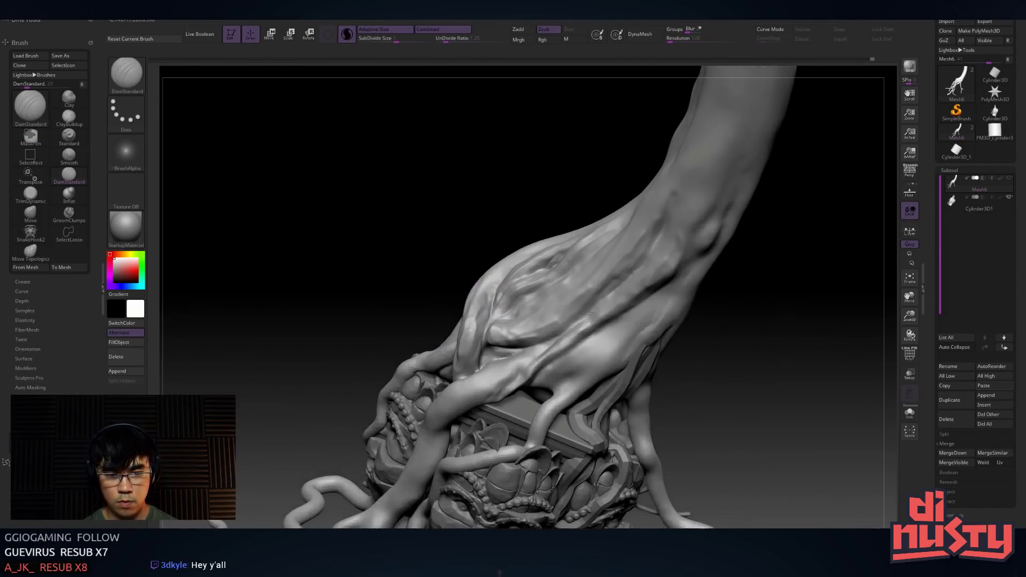
left_click_drag(569, 333, 605, 321, "shift")
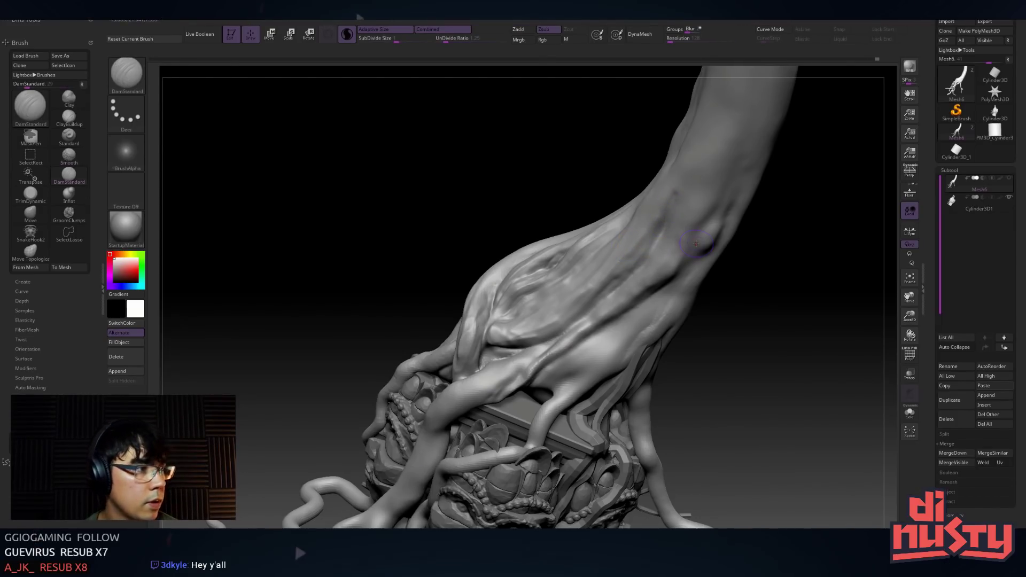
right_click_drag(620, 234, 592, 267, "alt")
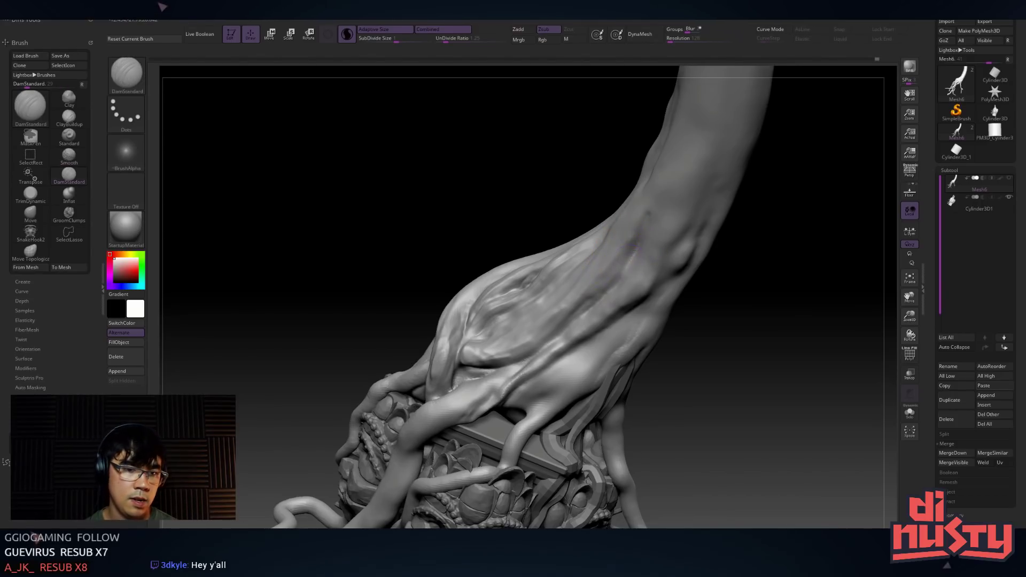
Extend the bark grooves from the root junction farther up the trunk with a resized DamStandard brush
key("space")
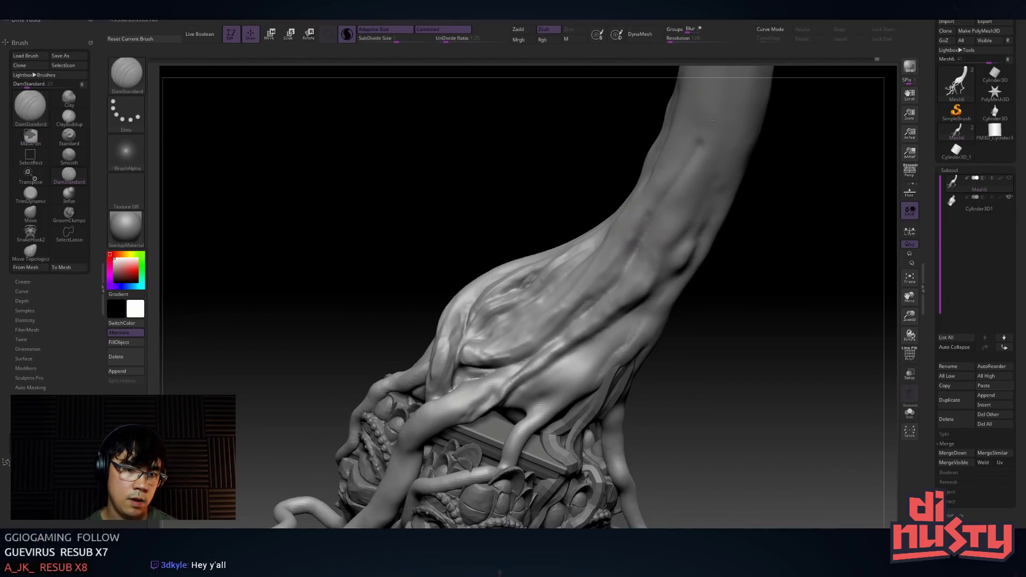
key("shift")
mouse_move(630, 262)
right_mouse_down()
mouse_move(593, 288)
mouse_move(583, 318)
right_mouse_up()
mouse_move(579, 323)
left_mouse_down()
mouse_move(649, 221)
mouse_move(588, 327)
mouse_move(623, 301)
mouse_move(628, 244)
left_mouse_up()
mouse_move(619, 286)
left_mouse_down()
mouse_move(592, 335)
mouse_move(628, 291)
left_mouse_up()
mouse_move(590, 342)
left_mouse_down()
mouse_move(659, 217)
mouse_move(638, 258)
left_mouse_up()
right_click_drag(653, 231, 627, 183, "ctrl")
mouse_move(628, 183)
right_mouse_down()
mouse_move(556, 182)
mouse_move(625, 181)
right_mouse_up()
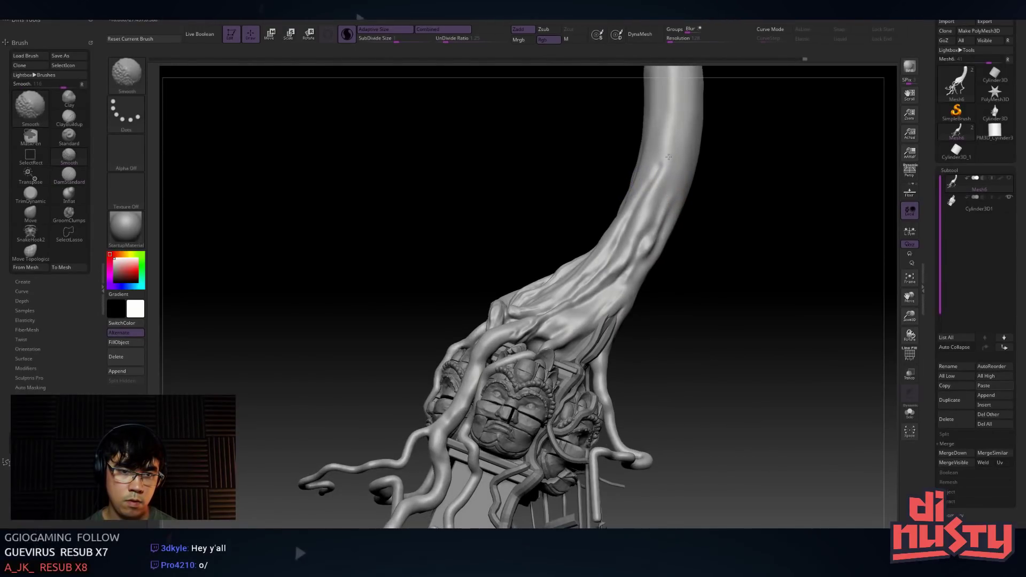
Carve a thin vertical groove into the plain upper trunk above the existing grooves and soften it
key("shift")
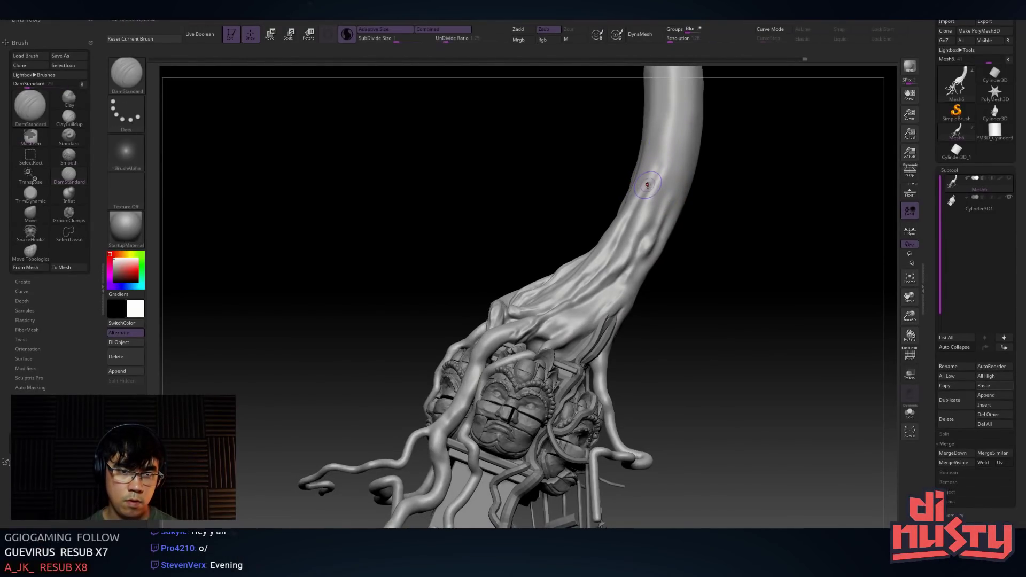
key("shift")
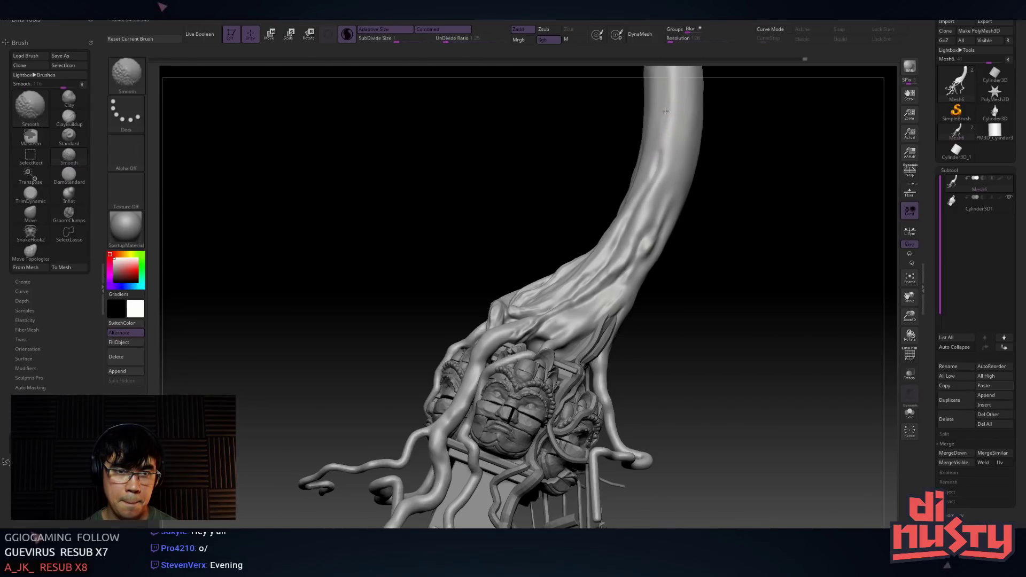
left_click_drag(669, 104, 668, 158)
key("shift")
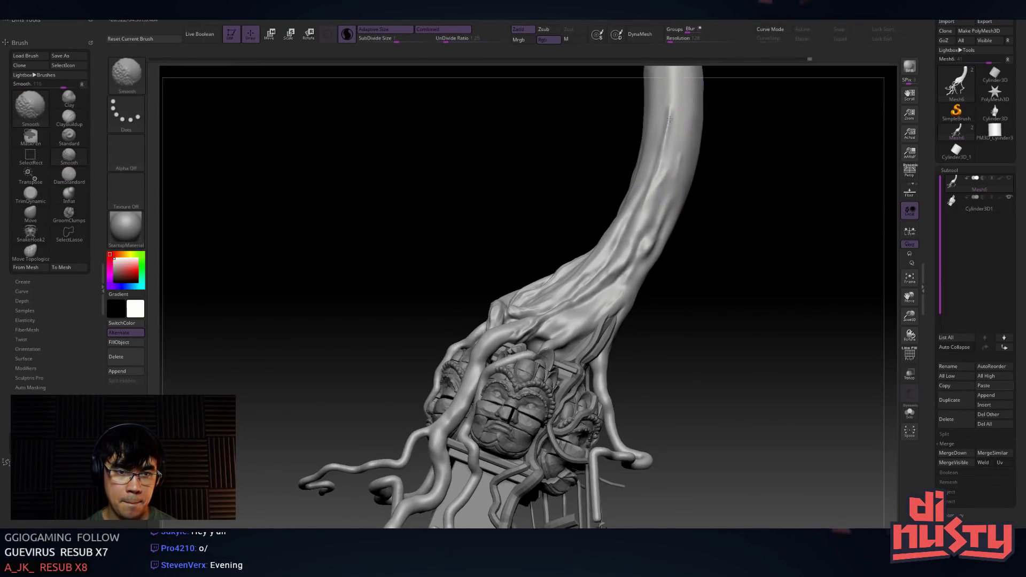
Carve several curved grooves along the trunk's bend above the root opening on the other side
mouse_move(640, 206)
right_mouse_down()
mouse_move(643, 258)
mouse_move(627, 293)
mouse_move(628, 201)
mouse_move(497, 171)
right_mouse_up()
key("ctrl")
key("space")
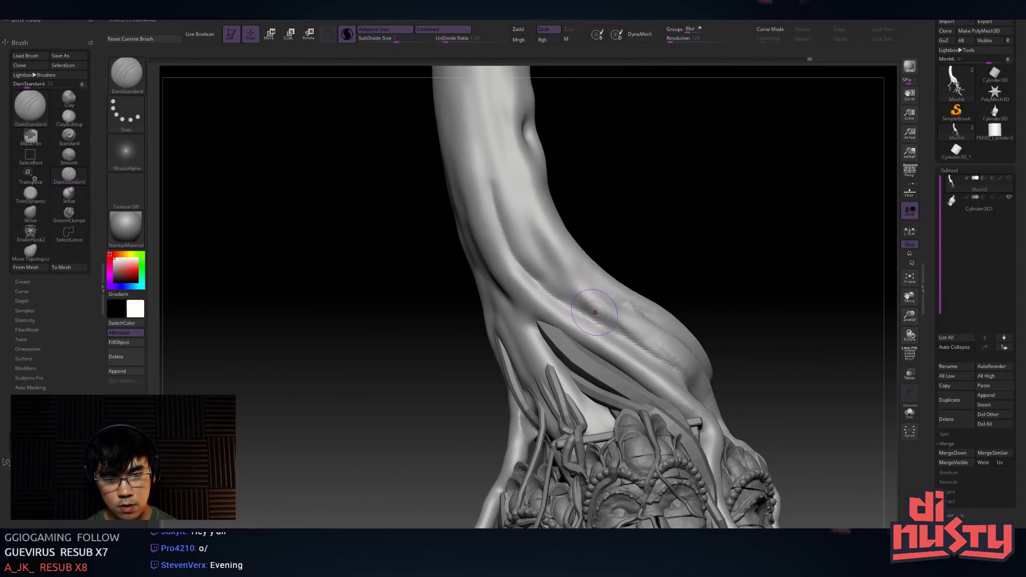
mouse_move(545, 267)
left_mouse_down()
mouse_move(502, 174)
mouse_move(554, 288)
mouse_move(529, 216)
left_mouse_up()
left_click_drag(534, 280, 514, 227)
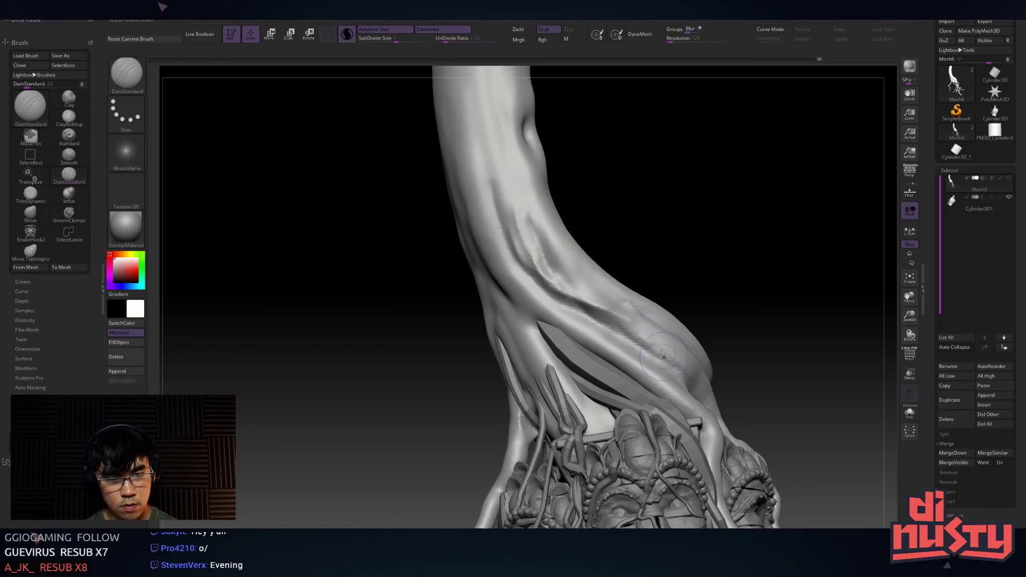
left_click_drag(618, 297, 544, 223)
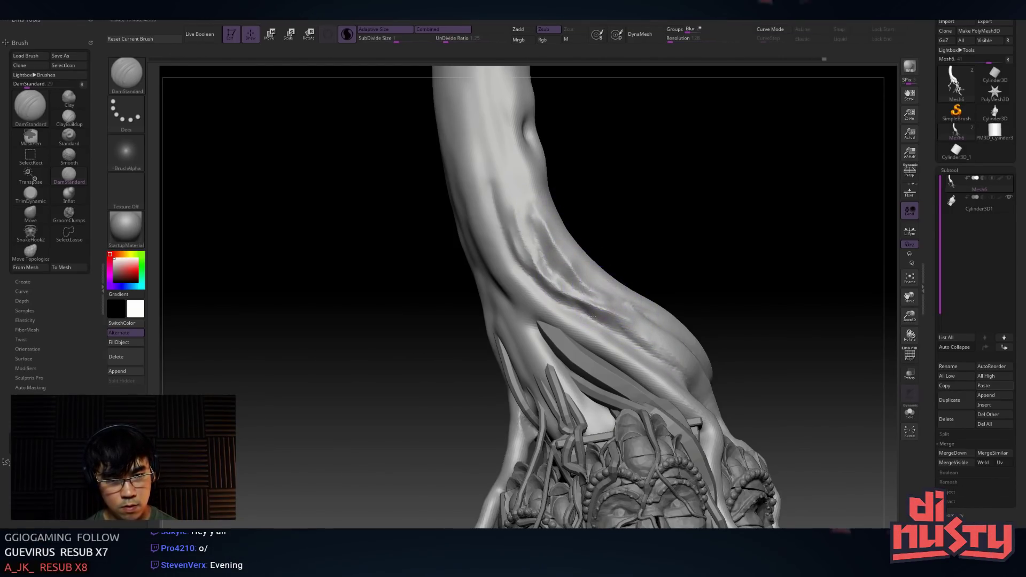
Continue the bend's grooves down across the bulging root shoulder, undoing the unwanted strokes
left_click_drag(595, 299, 641, 325)
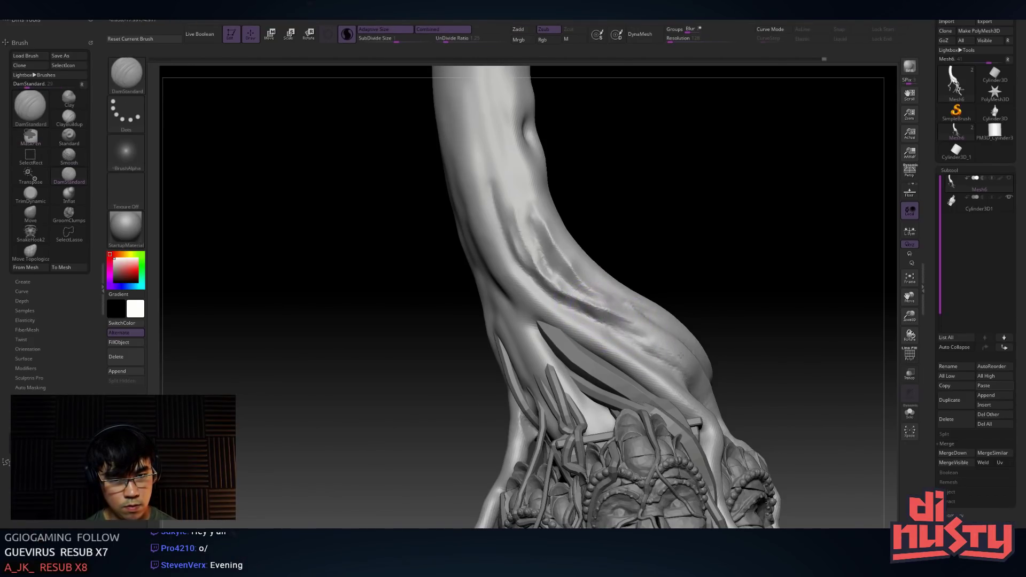
key("ctrl+z")
left_click_drag(621, 325, 671, 351)
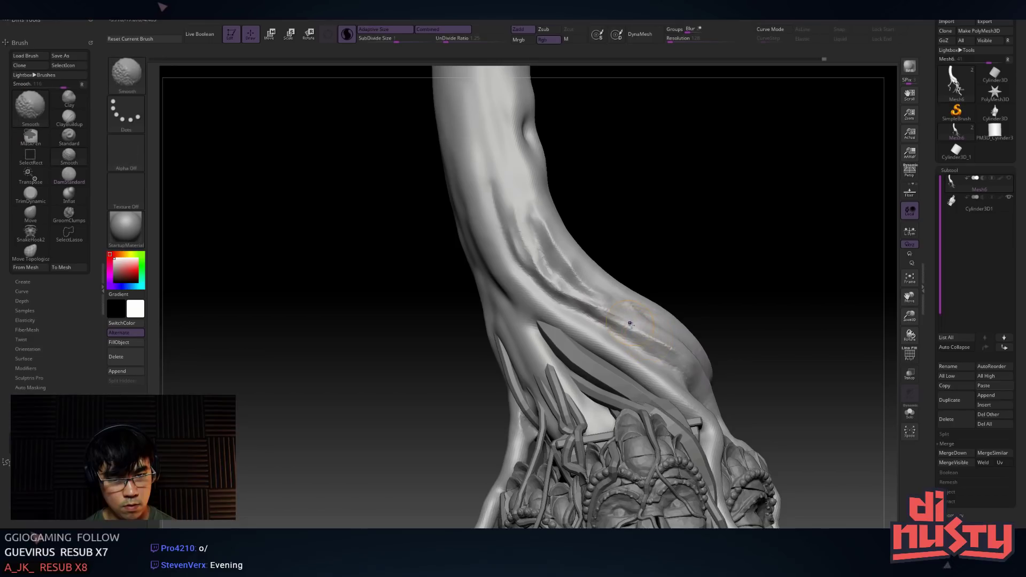
left_click_drag(586, 280, 625, 317)
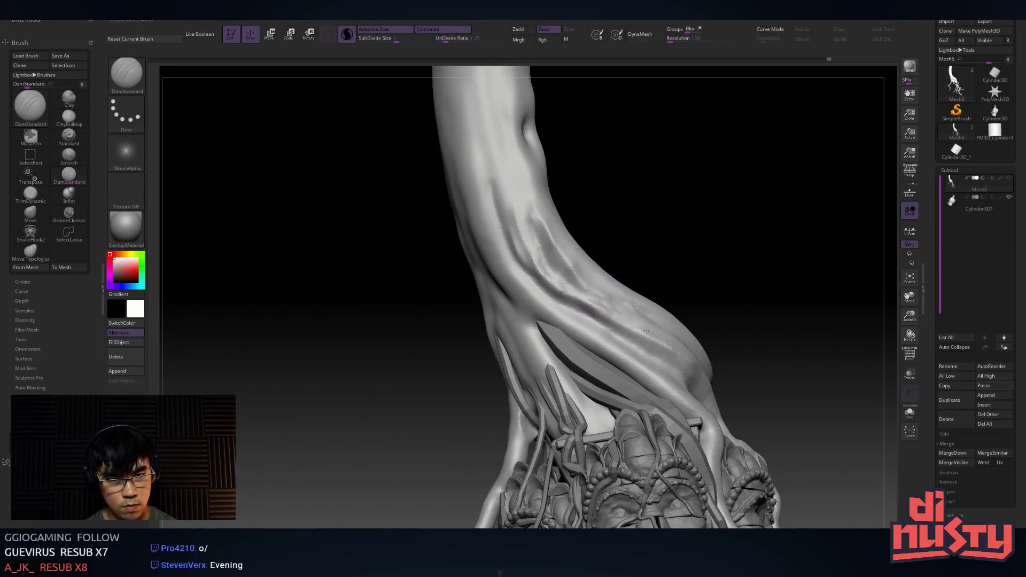
key("ctrl+z")
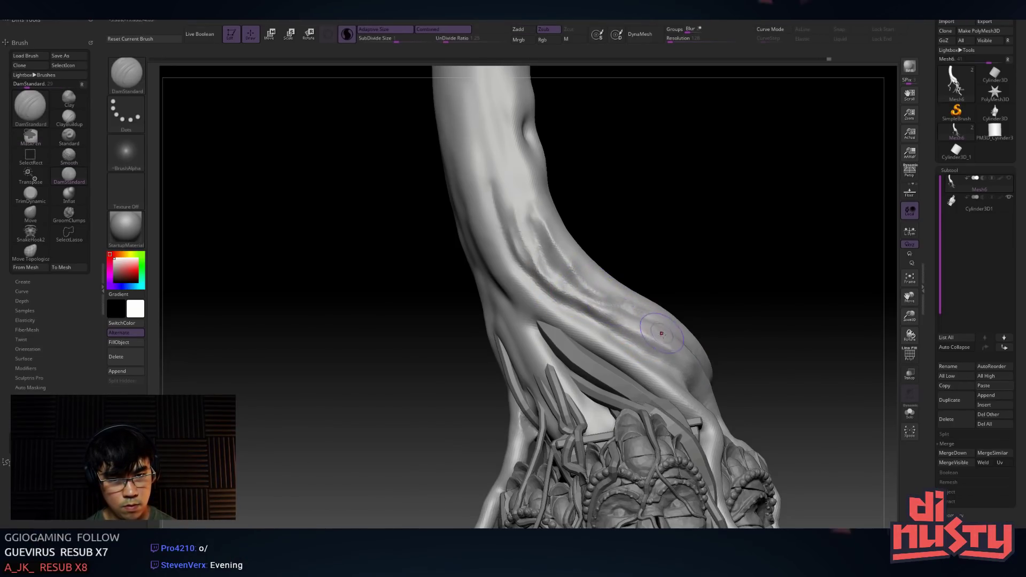
left_click_drag(567, 263, 589, 289)
Carve a narrow vertical slit with ridged edges into the upper trunk, using a smaller brush for the finer cuts
mouse_move(517, 155)
left_mouse_down()
mouse_move(541, 211)
mouse_move(513, 140)
left_mouse_up()
left_click_drag(604, 109, 523, 121)
mouse_move(539, 214)
left_mouse_down()
mouse_move(552, 243)
mouse_move(533, 186)
mouse_move(537, 242)
left_mouse_up()
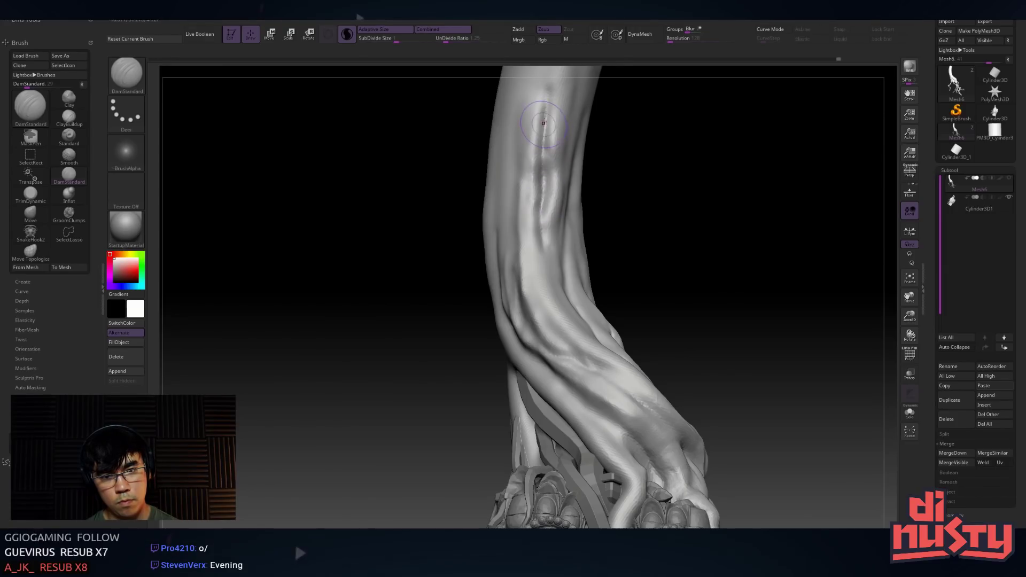
key("ctrl")
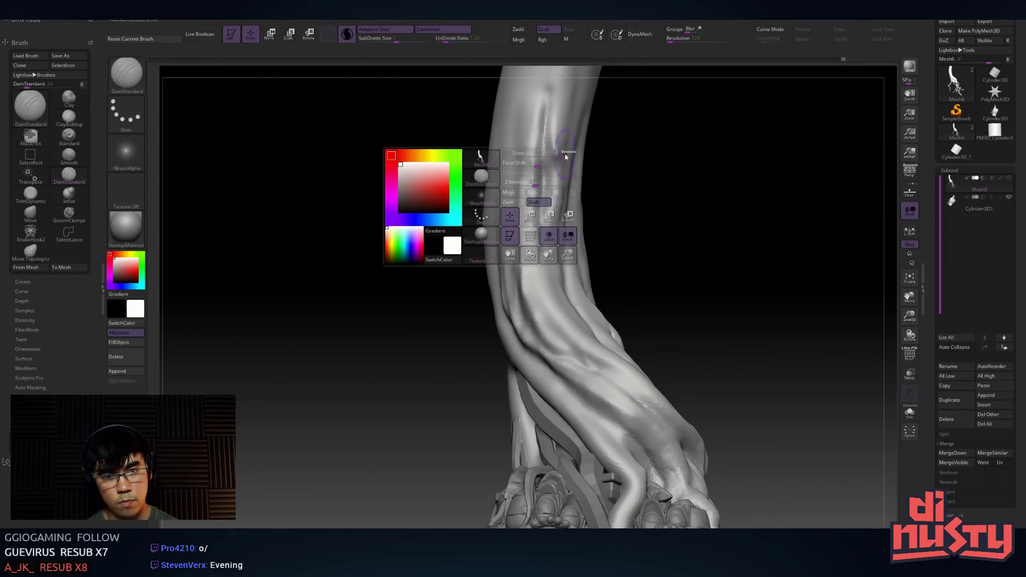
key("space")
left_click_drag(553, 160, 550, 160)
left_click_drag(556, 110, 559, 205)
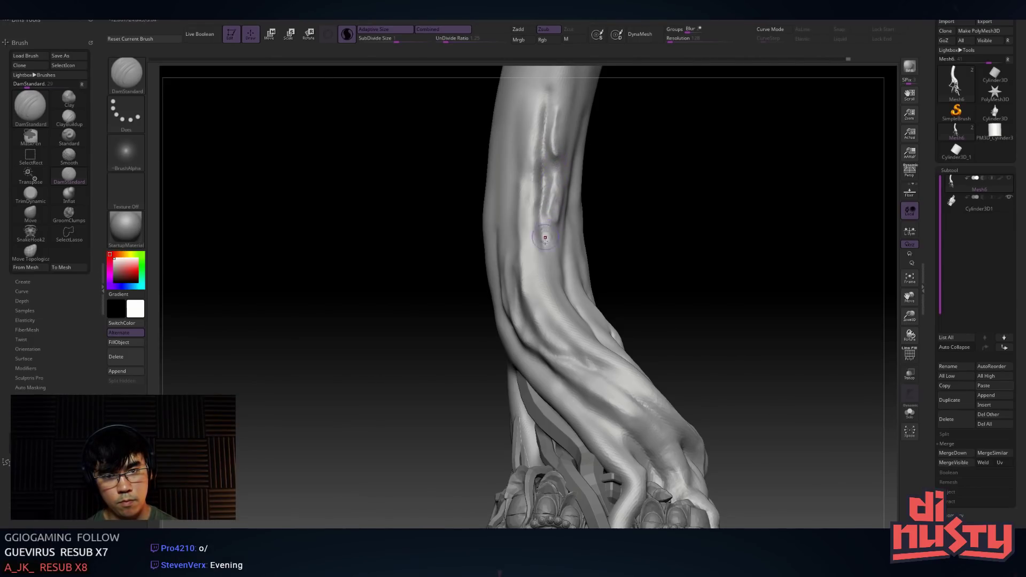
left_click_drag(542, 140, 540, 229)
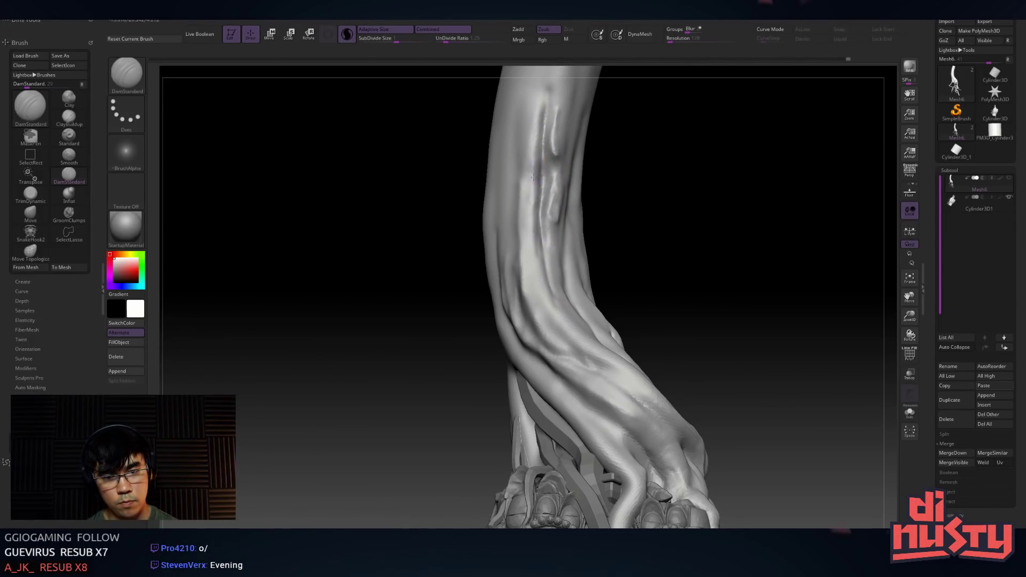
Carve long flowing grooves down the trunk beside the slit to join the creases at the bend
right_click_drag(535, 176, 544, 184)
left_click_drag(540, 229, 552, 319)
right_click_drag(510, 307, 555, 306)
left_click_drag(537, 278, 602, 354)
left_click_drag(526, 246, 553, 318)
left_click_drag(507, 183, 519, 248)
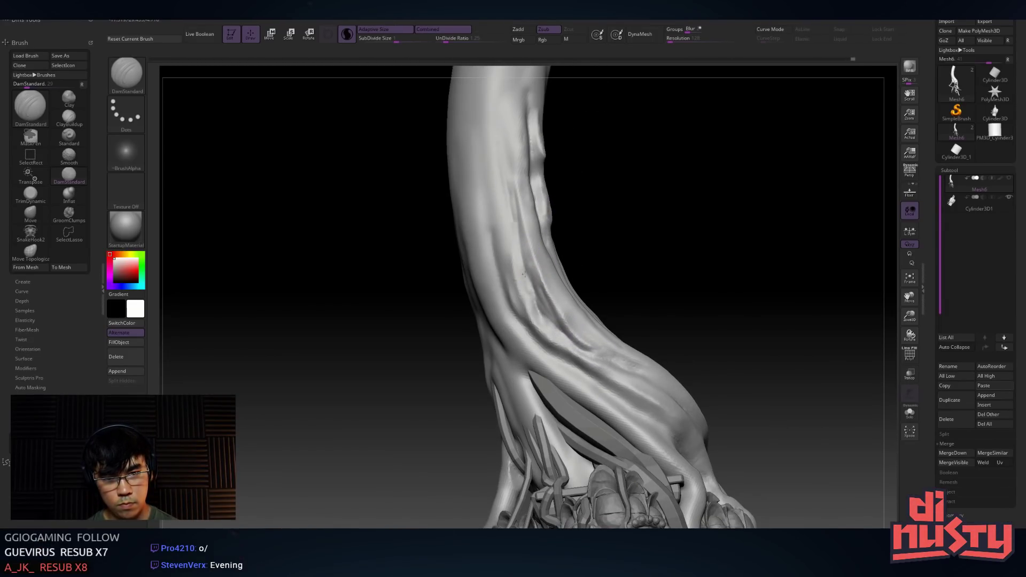
key("shift")
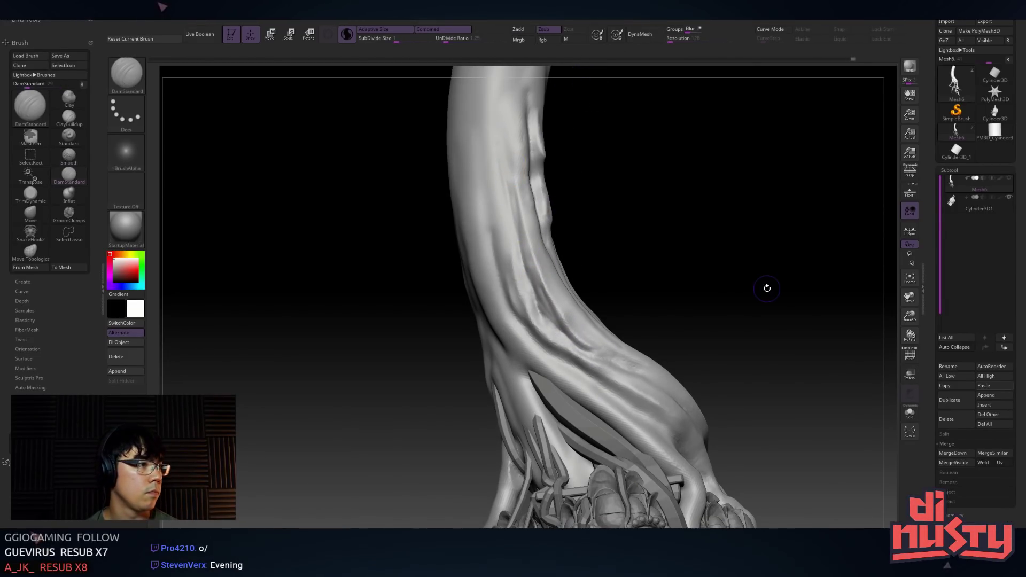
Carve a groove up the trunk and a curved crease above the root opening, smoothing the crease where it runs downward
left_click_drag(396, 217, 431, 187)
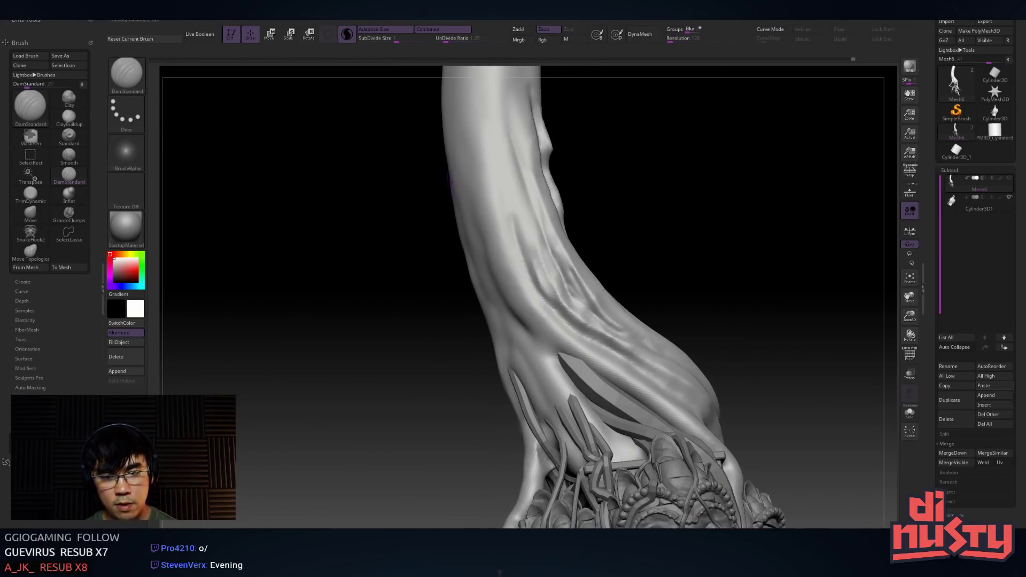
left_click_drag(511, 233, 486, 129)
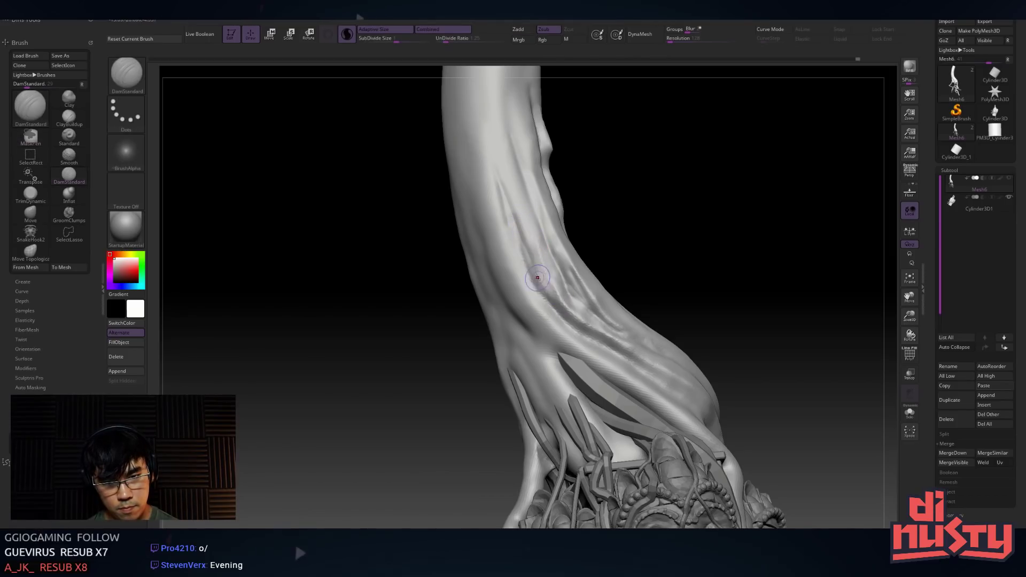
left_click_drag(397, 299, 436, 295)
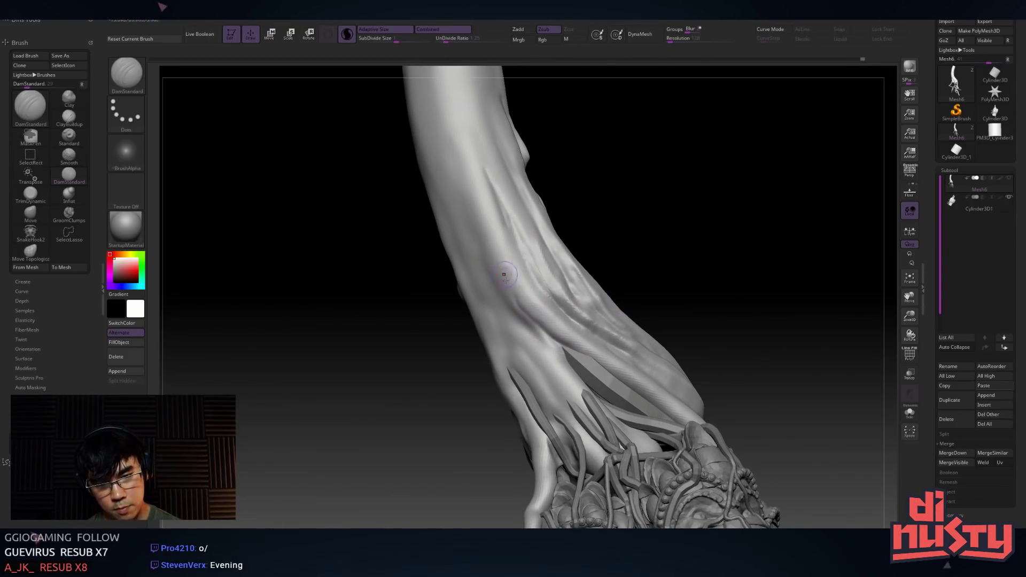
mouse_move(533, 293)
left_mouse_down()
mouse_move(576, 338)
mouse_move(614, 359)
left_mouse_up()
mouse_move(540, 320)
left_mouse_down("shift")
mouse_move(516, 299)
mouse_move(587, 352)
left_mouse_up("shift")
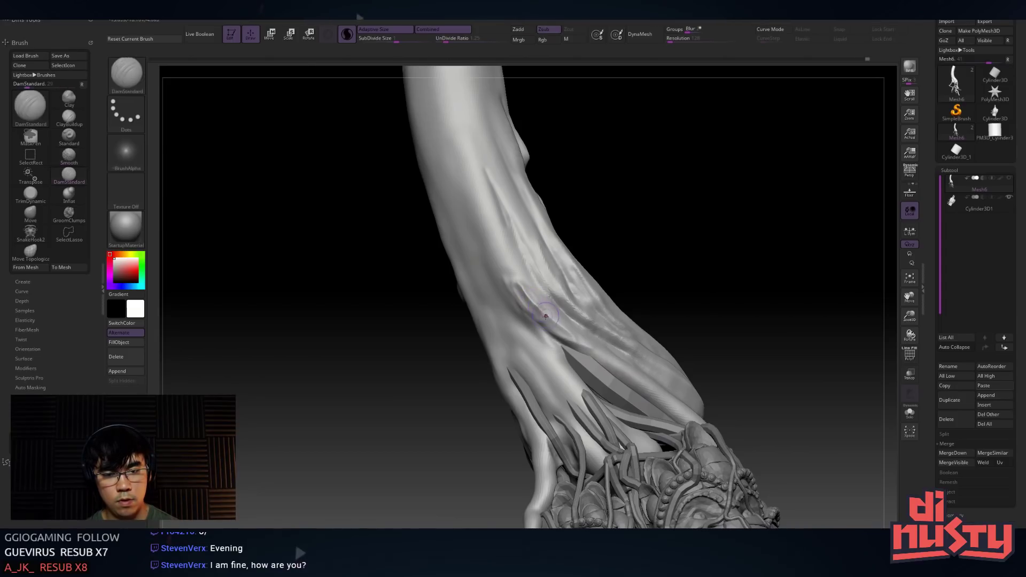
key("space")
key("shift")
key("ctrl")
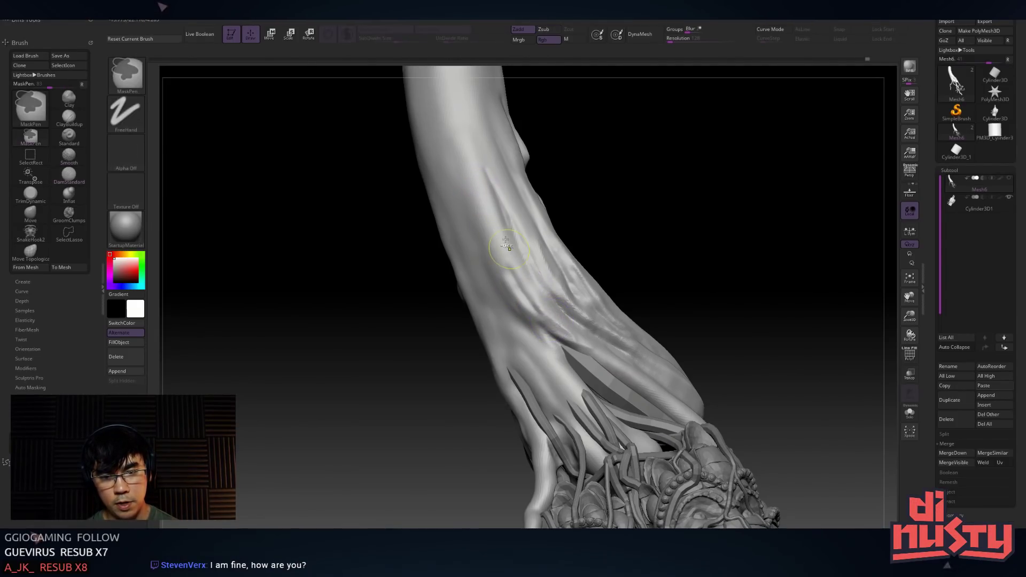
Carve slanted grooves down the smooth side of the trunk towards the root opening
left_click_drag(477, 247, 537, 328)
mouse_move(507, 251)
right_mouse_down()
mouse_move(526, 235)
mouse_move(513, 228)
right_mouse_up()
left_click_drag(500, 288, 561, 336)
right_click_drag(526, 301, 565, 326)
mouse_move(551, 326)
left_mouse_down()
mouse_move(512, 258)
mouse_move(580, 320)
left_mouse_up()
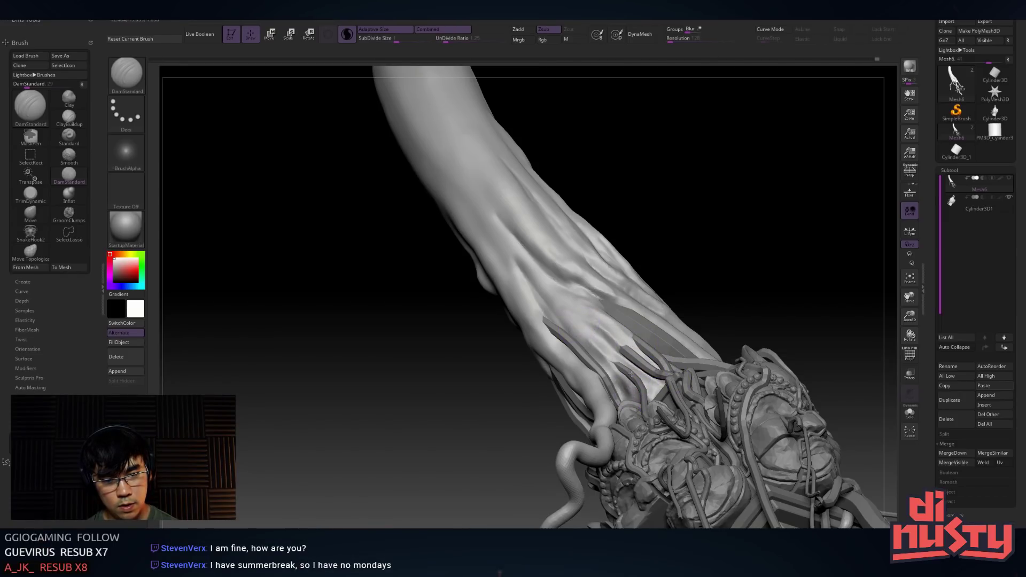
Deepen the forked creases on the trunk above the roots, extending them upward and down towards the root opening
mouse_move(661, 379)
right_mouse_down()
mouse_move(609, 213)
mouse_move(571, 235)
mouse_move(599, 254)
right_mouse_up()
mouse_move(571, 359)
left_mouse_down()
mouse_move(518, 294)
mouse_move(486, 180)
left_mouse_up()
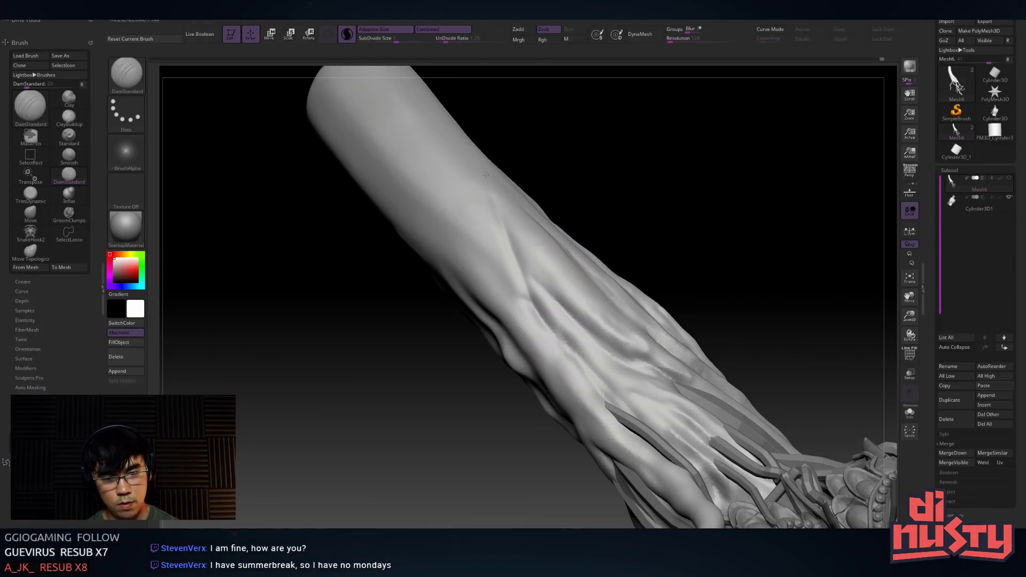
left_click_drag(572, 317, 522, 223)
left_click_drag(551, 299, 507, 217)
mouse_move(538, 274)
left_mouse_down()
mouse_move(507, 201)
mouse_move(549, 305)
mouse_move(613, 332)
left_mouse_up()
left_click_drag(553, 285, 631, 335)
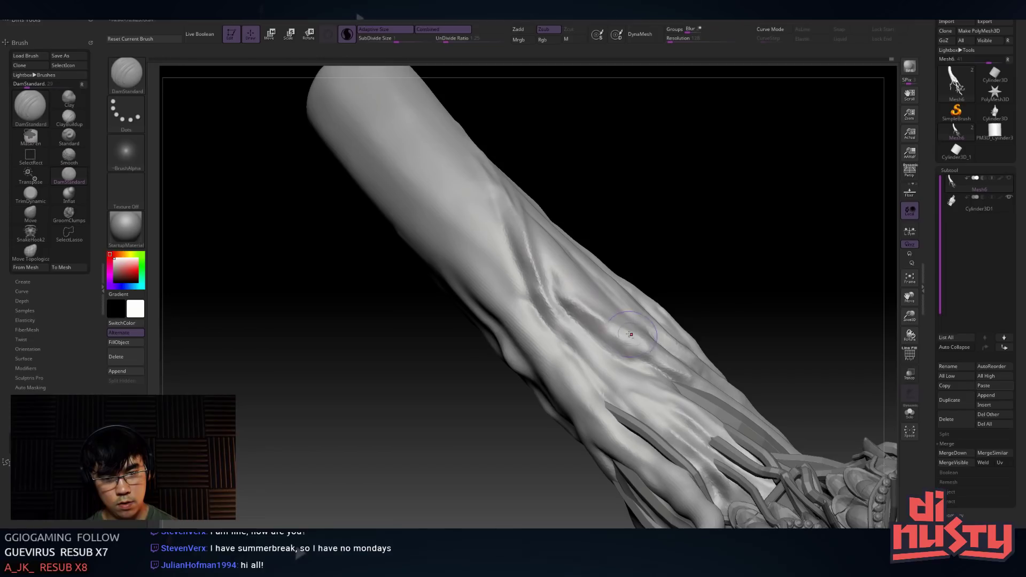
key("ctrl")
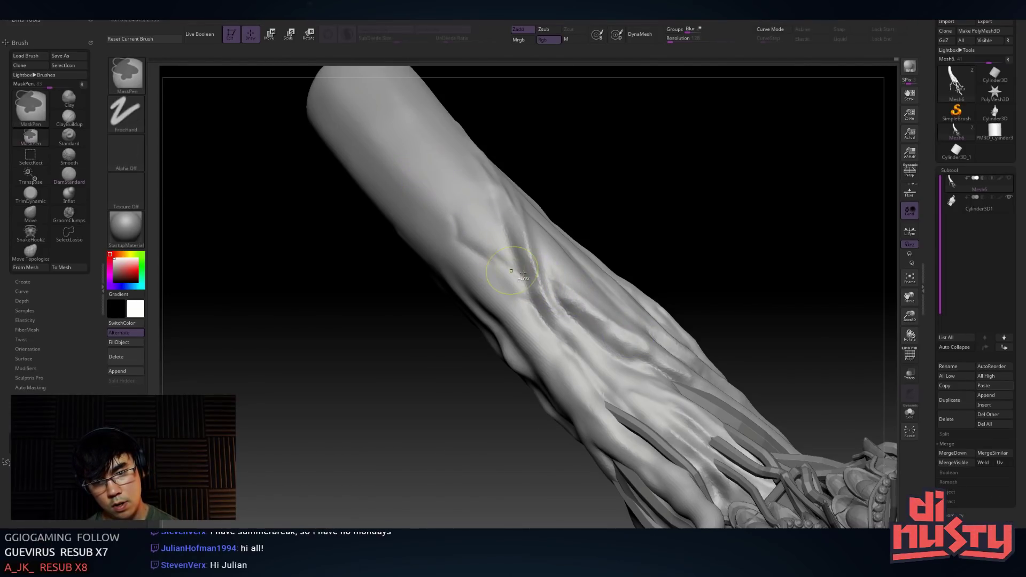
Carve branching grooves from the fork up the smooth upper trunk, undoing and recutting the outer stroke
mouse_move(419, 167)
left_mouse_down("alt")
mouse_move(508, 267)
mouse_move(530, 270)
mouse_move(536, 254)
left_mouse_up("alt")
mouse_move(551, 299)
left_mouse_down()
mouse_move(536, 258)
mouse_move(556, 283)
mouse_move(551, 262)
left_mouse_up()
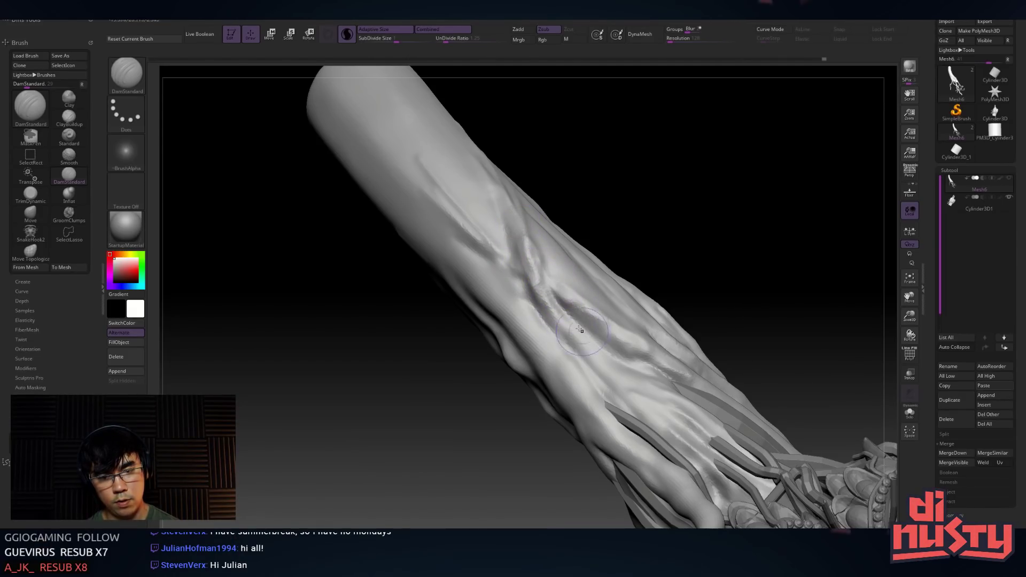
mouse_move(521, 295)
left_mouse_down()
mouse_move(497, 245)
mouse_move(401, 167)
left_mouse_up()
key("ctrl+z")
left_click_drag(495, 255, 375, 134)
key("shift")
left_click_drag(675, 280, 593, 299)
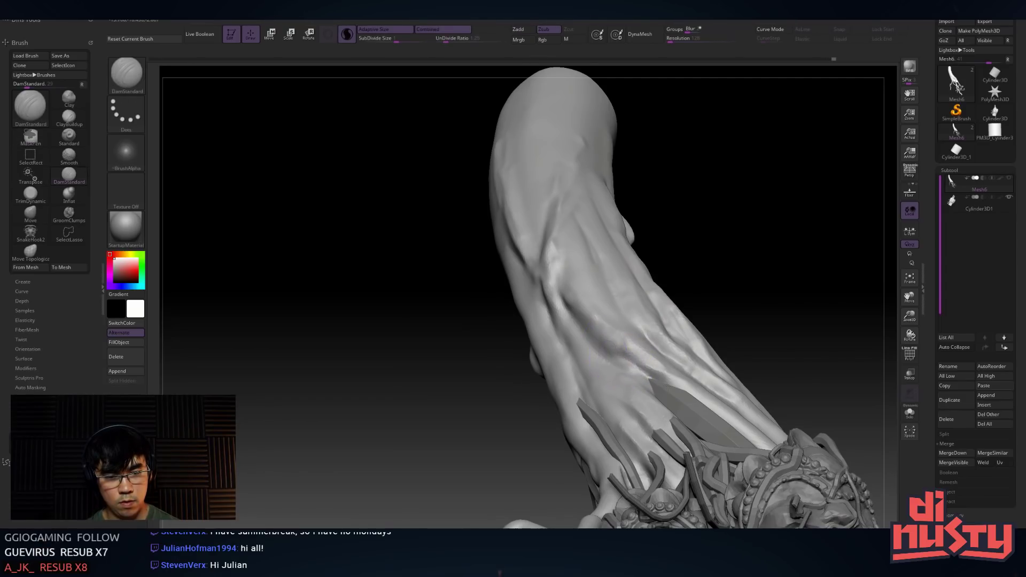
Build up a long vertical ridge on the upper trunk above the fork with ClayBuildup and smooth it
key("shift")
left_click_drag(719, 358, 550, 342, "alt")
right_click_drag(589, 293, 588, 314, "ctrl")
right_click(588, 314)
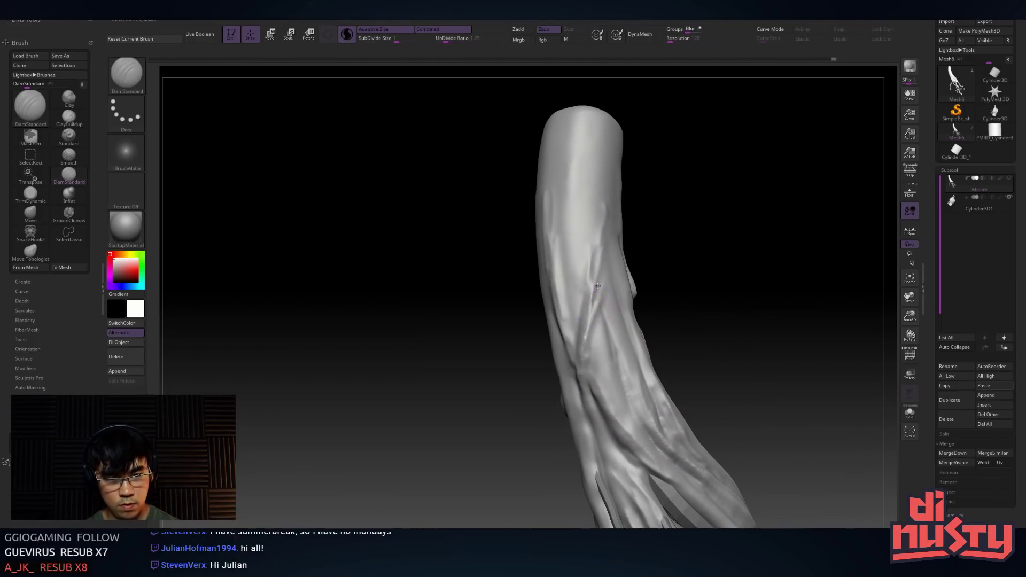
key("b")
key("c")
key("b")
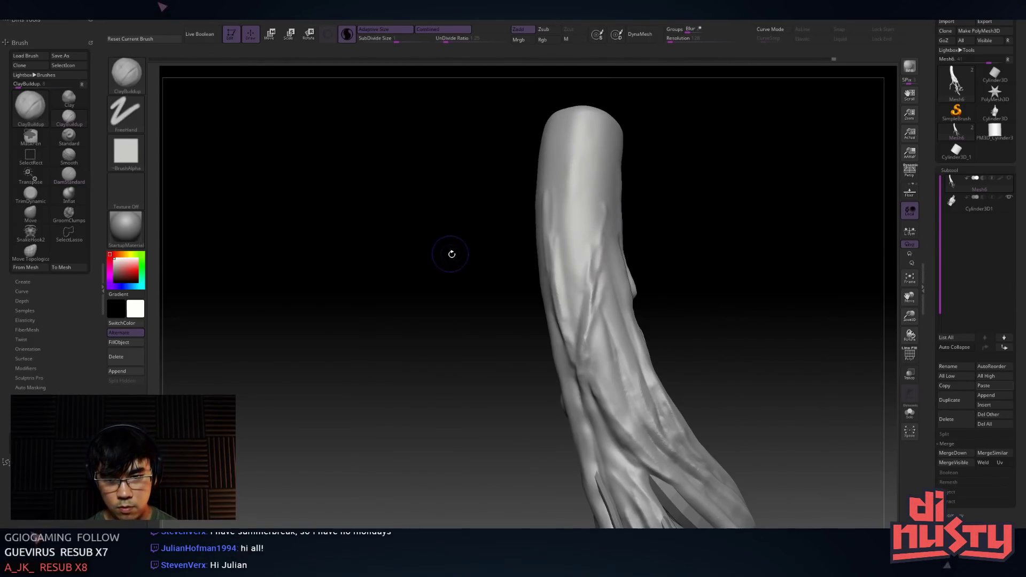
mouse_move(601, 247)
left_mouse_down()
mouse_move(591, 293)
mouse_move(599, 203)
mouse_move(592, 259)
left_mouse_up()
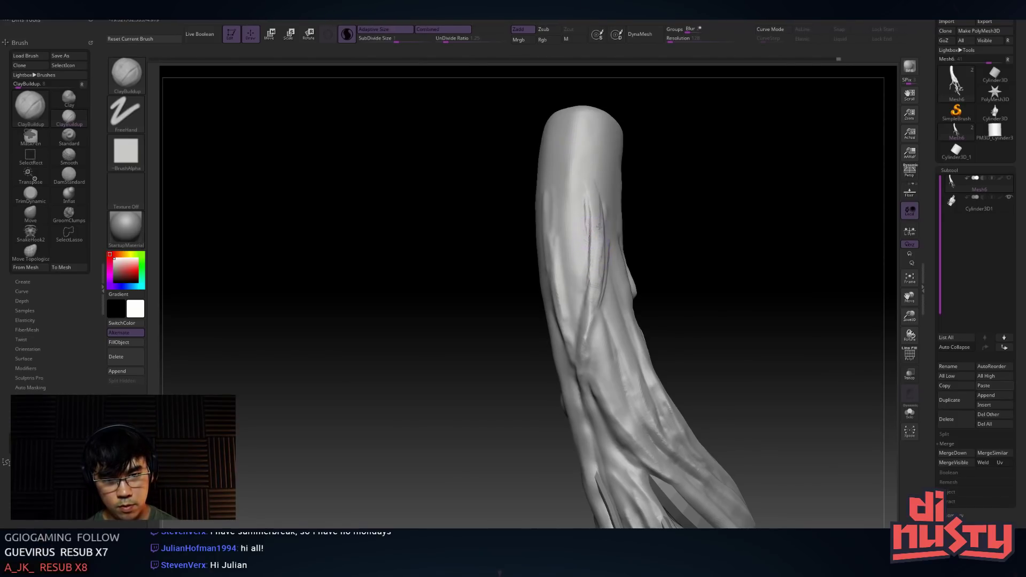
right_click_drag(593, 256, 612, 260)
left_click_drag(592, 196, 595, 278)
right_click_drag(596, 277, 591, 236)
key("shift")
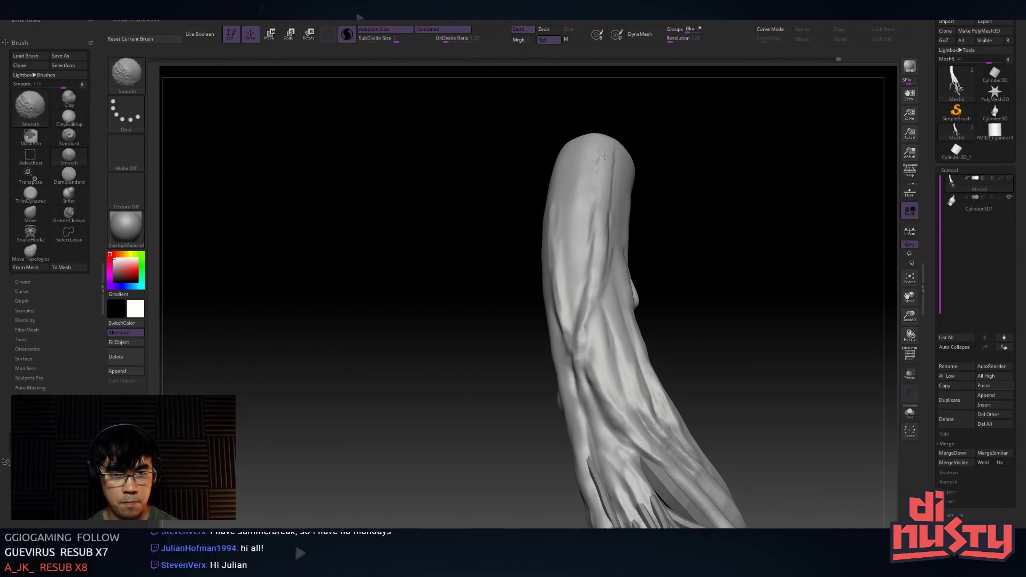
Add clay along the other side of the trunk's V-shaped fork and blend it into the surface
key("space")
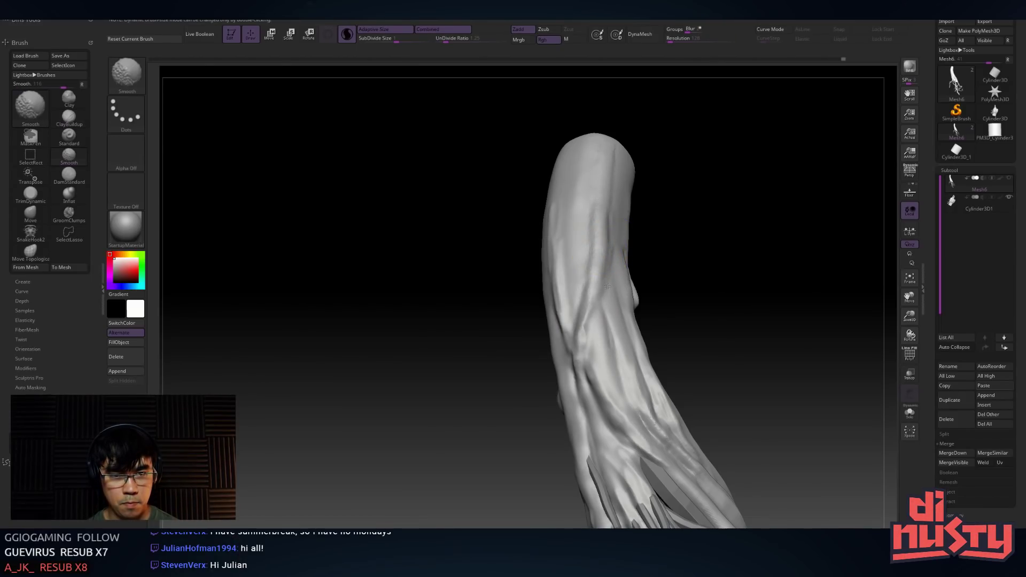
right_click_drag(608, 274, 582, 273)
left_click_drag(572, 267, 579, 315)
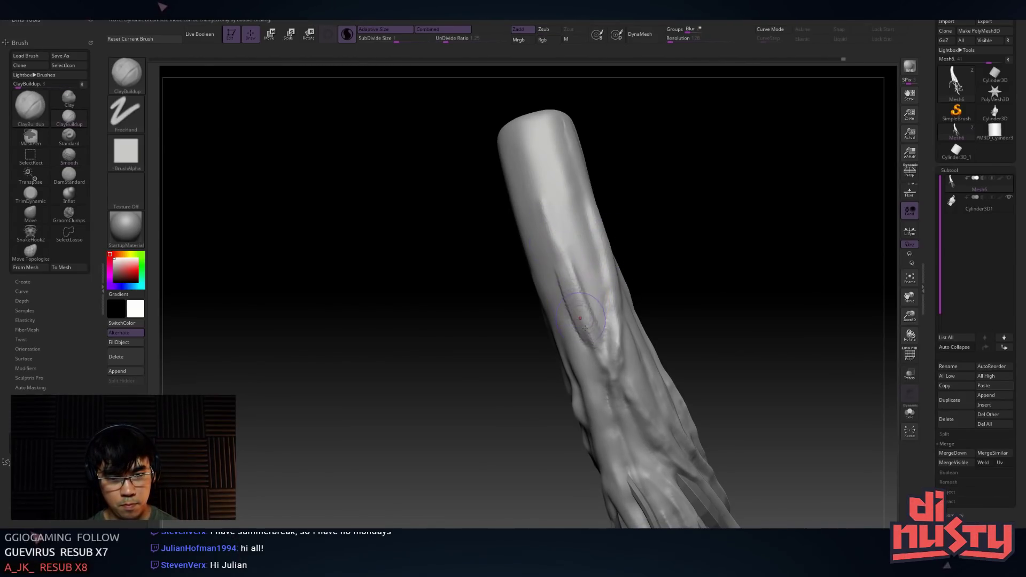
key("shift")
key("space")
key("ctrl")
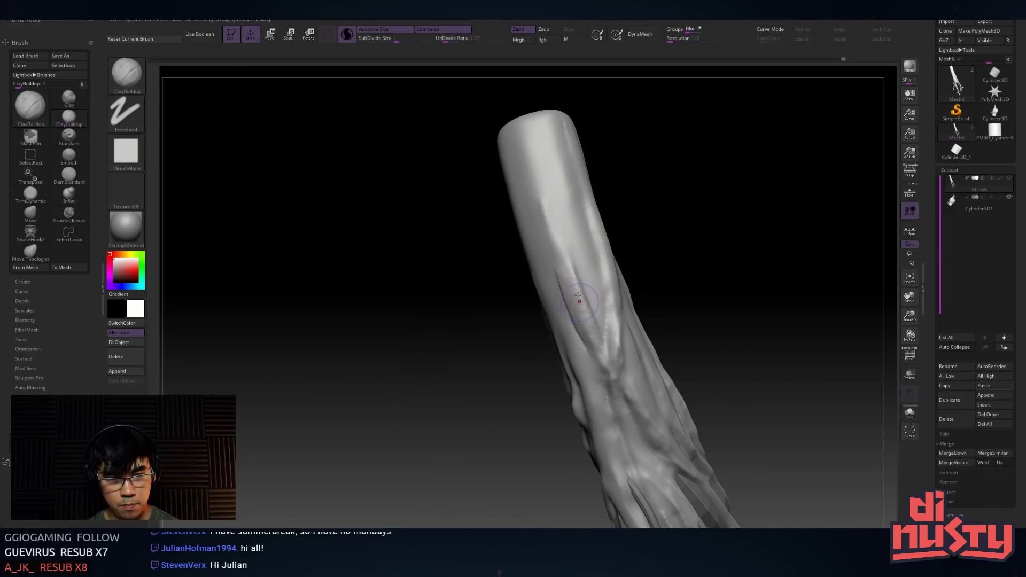
key("shift")
Extend the clay ridges from the fork up towards the trunk's open end, smoothing the strokes
mouse_move(578, 300)
left_mouse_down()
mouse_move(556, 210)
mouse_move(566, 269)
left_mouse_up()
left_click_drag(545, 156, 561, 240)
left_click_drag(572, 200, 556, 214)
key("shift")
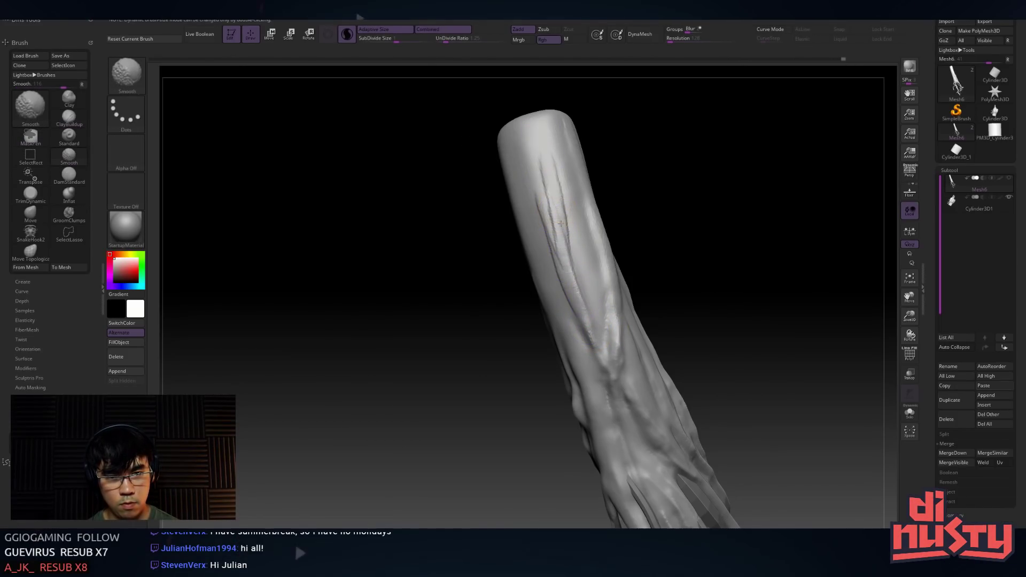
left_click_drag(534, 176, 559, 300)
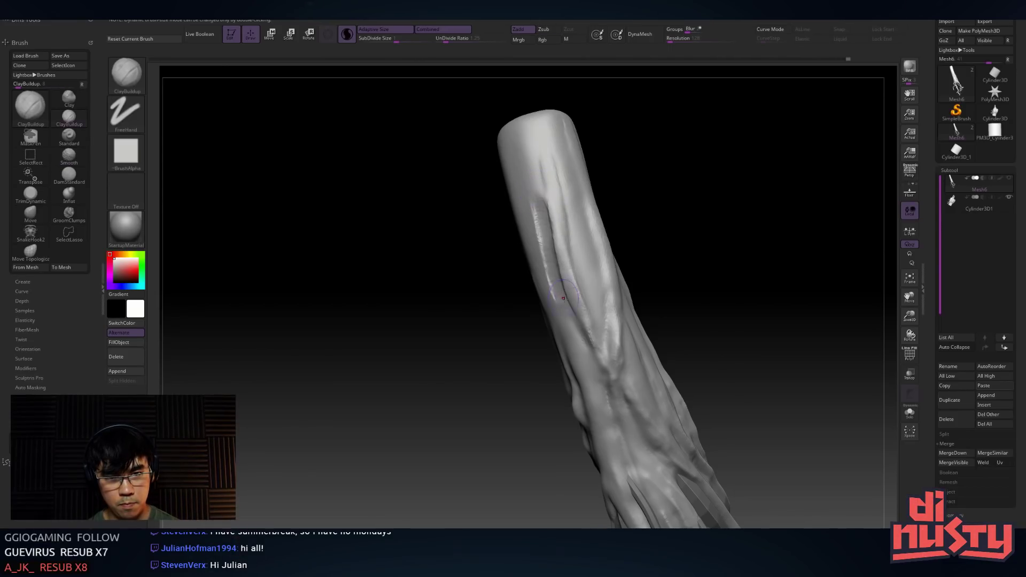
key("shift")
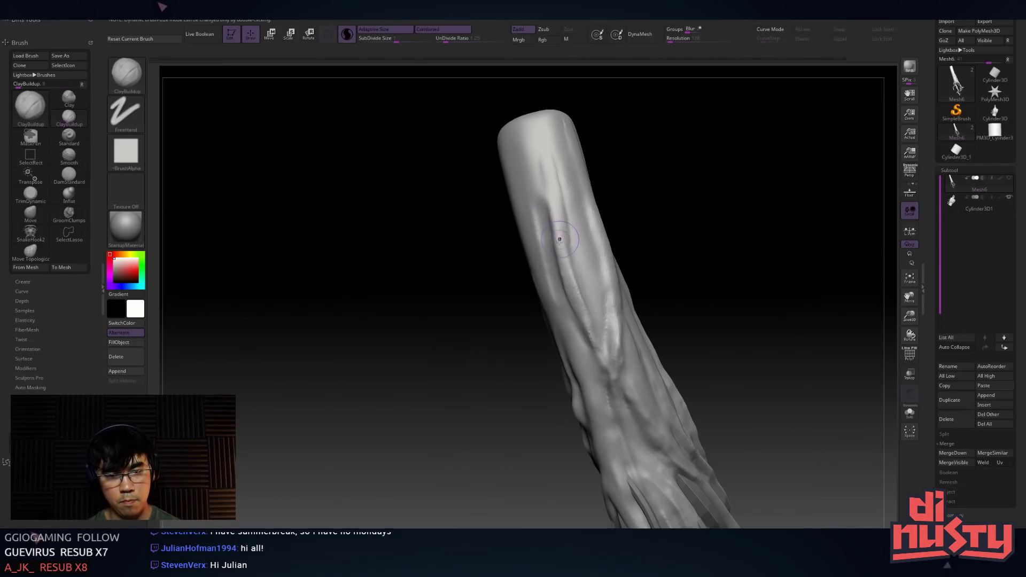
Flatten the built-up ridges on the upper trunk with the TrimDynamic brush
key("b")
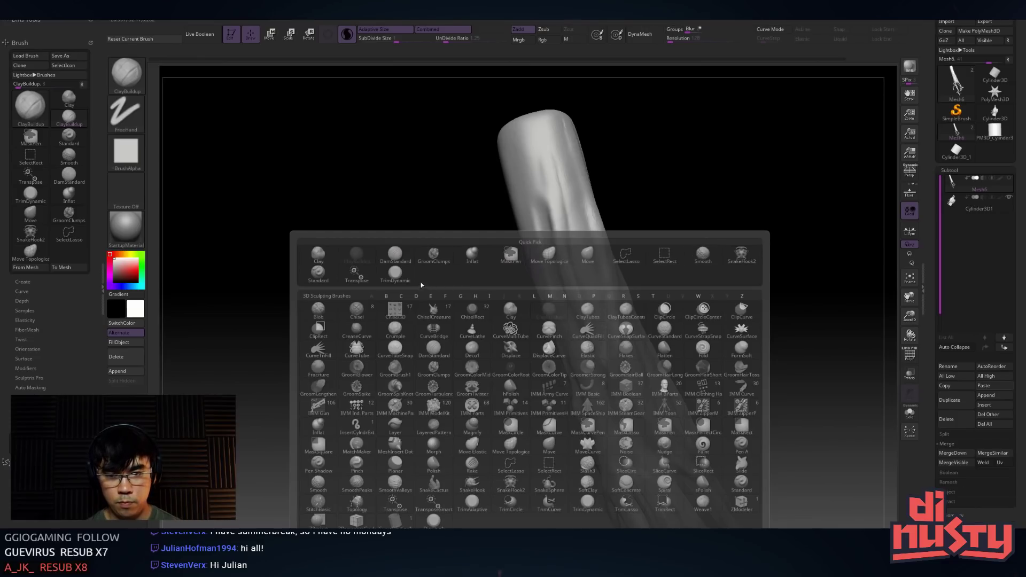
key("t")
key("d")
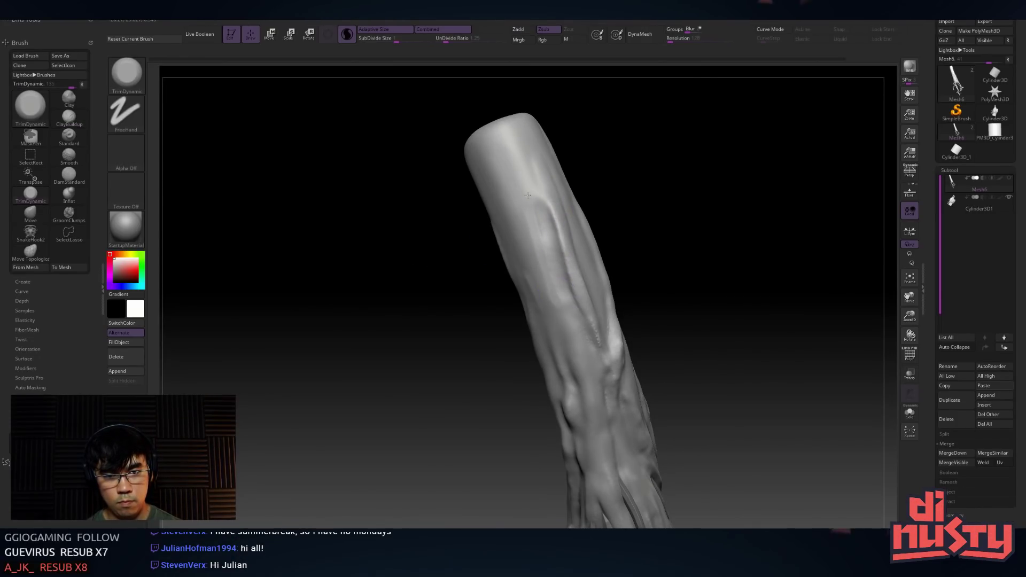
mouse_move(539, 195)
left_mouse_down()
mouse_move(586, 321)
mouse_move(551, 199)
left_mouse_up()
left_click_drag(449, 337, 393, 348)
mouse_move(572, 240)
left_mouse_down()
mouse_move(556, 186)
mouse_move(569, 264)
left_mouse_up()
mouse_move(557, 179)
left_mouse_down()
mouse_move(592, 327)
mouse_move(575, 262)
left_mouse_up()
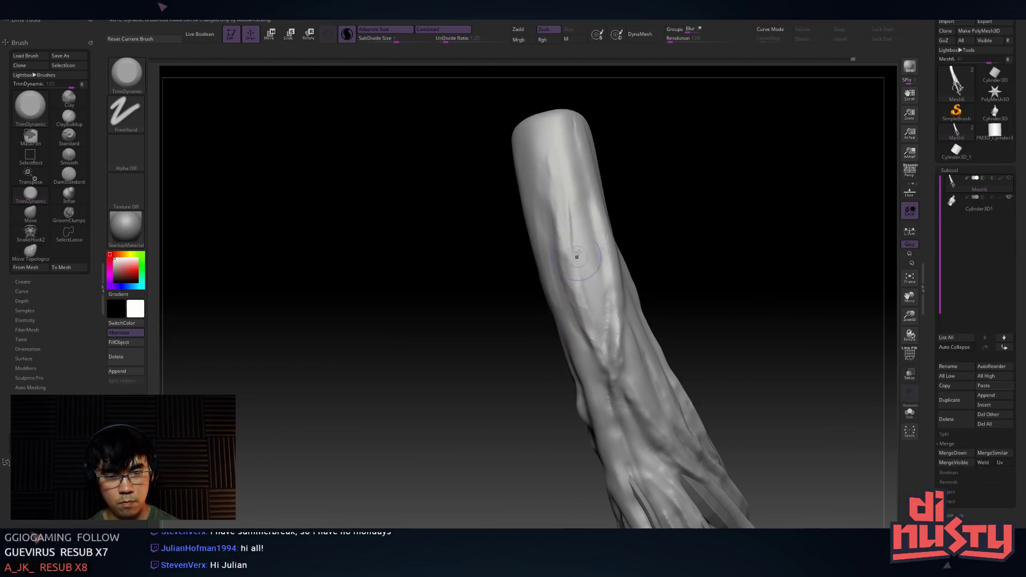
Trim the ridges around the V-shaped fork flat and smooth the surface above them
left_click_drag(495, 299, 476, 303)
mouse_move(611, 327)
left_mouse_down()
mouse_move(609, 306)
mouse_move(617, 358)
left_mouse_up()
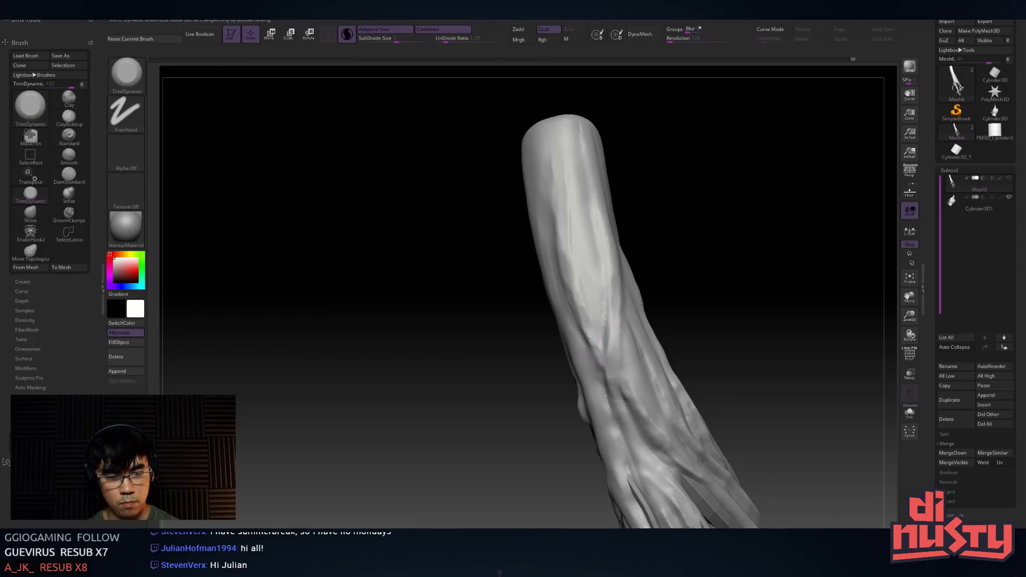
left_click_drag(580, 307, 589, 345)
mouse_move(622, 236)
left_mouse_down()
mouse_move(623, 245)
mouse_move(638, 159)
left_mouse_up()
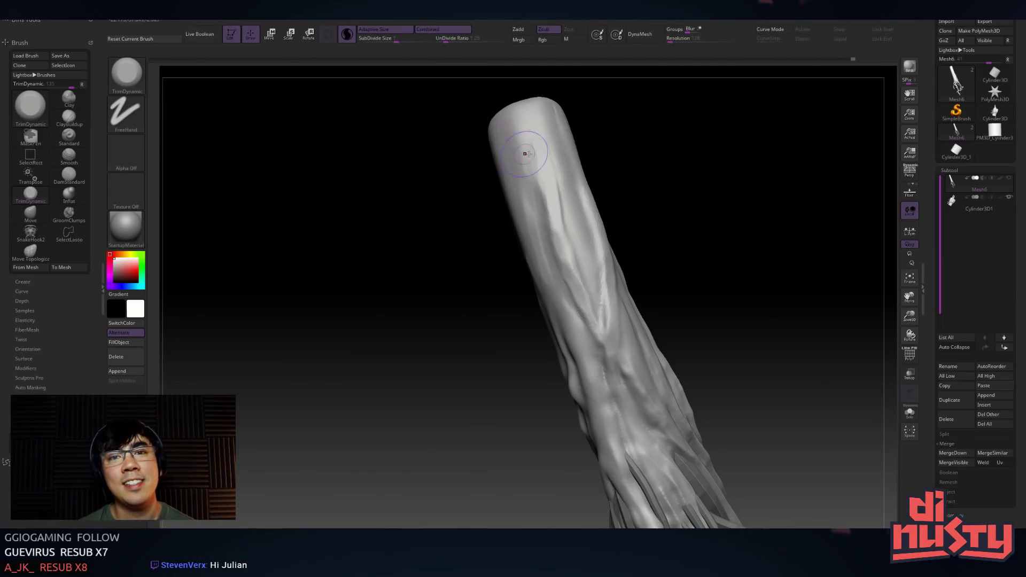
key("shift")
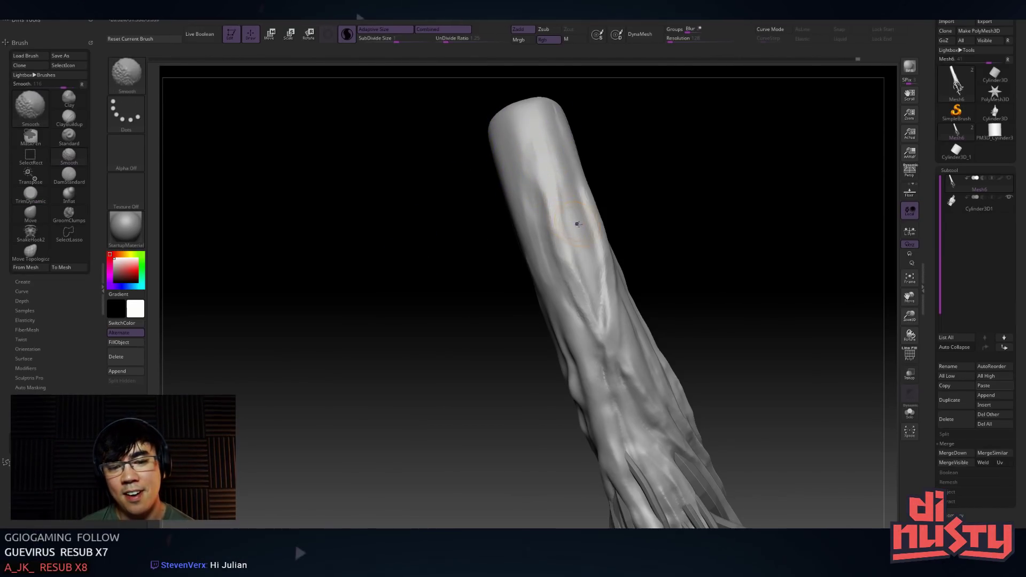
left_click_drag(577, 224, 538, 173, "shift")
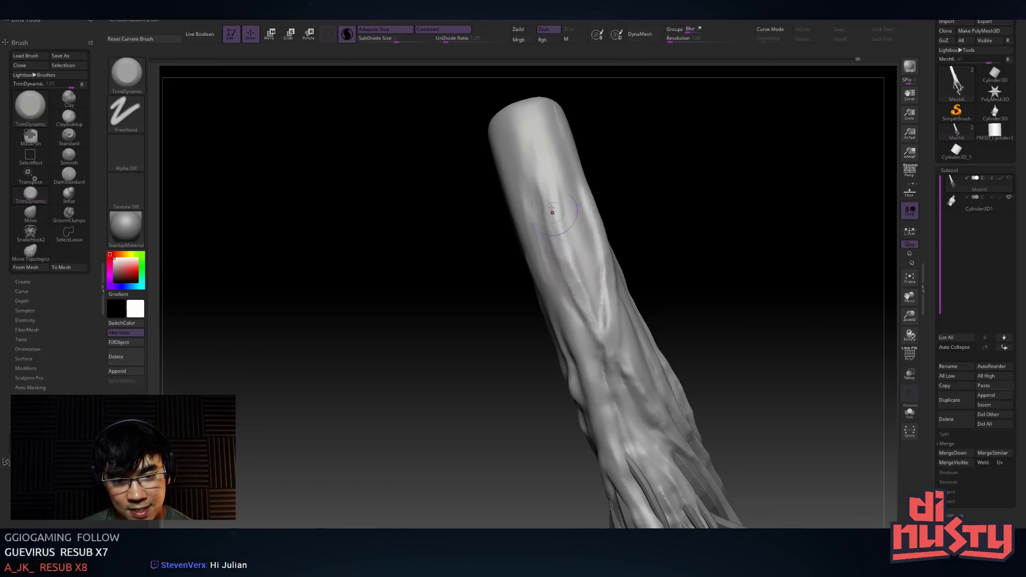
Carve a long DamStandard groove from near the trunk's open end down to the fork
key("b")
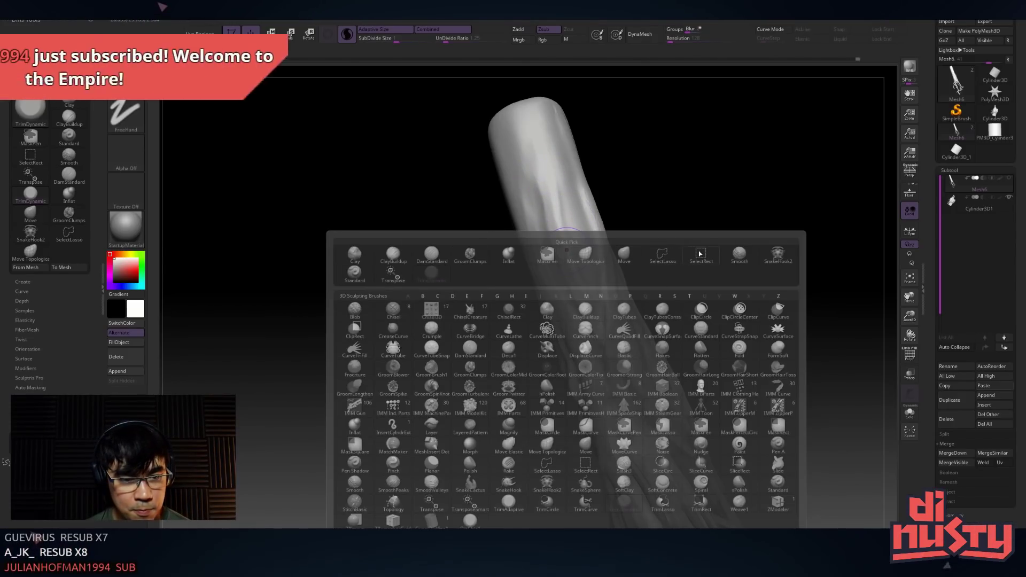
key("d")
key("s")
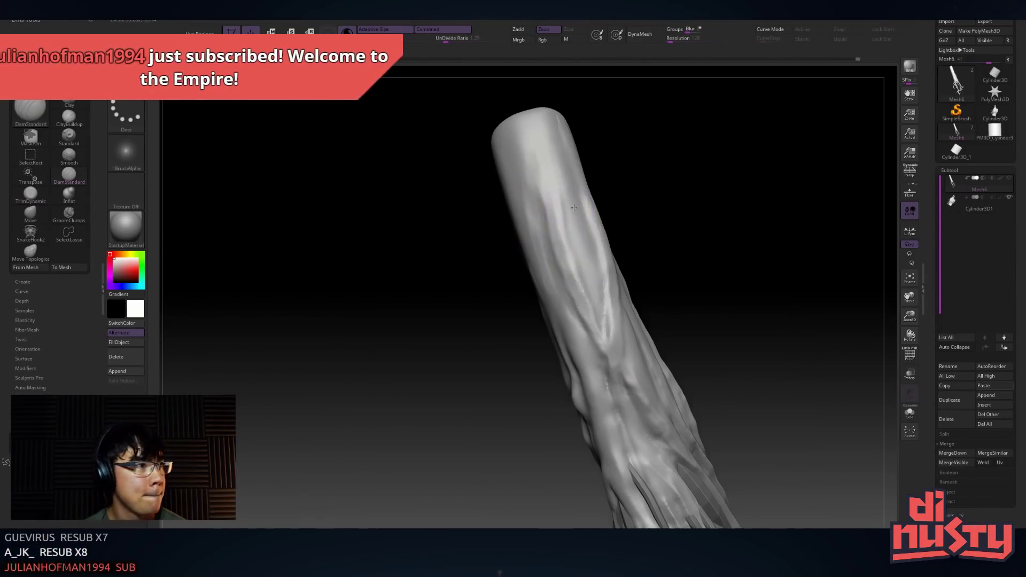
mouse_move(576, 196)
right_mouse_down()
mouse_move(586, 207)
mouse_move(574, 174)
right_mouse_up()
key("space")
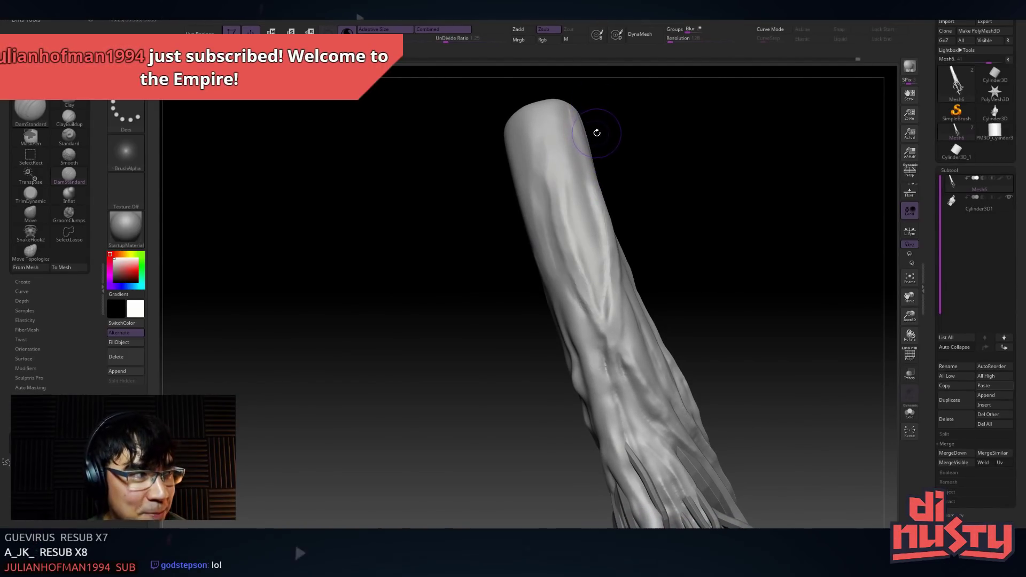
right_click_drag(577, 169, 541, 155)
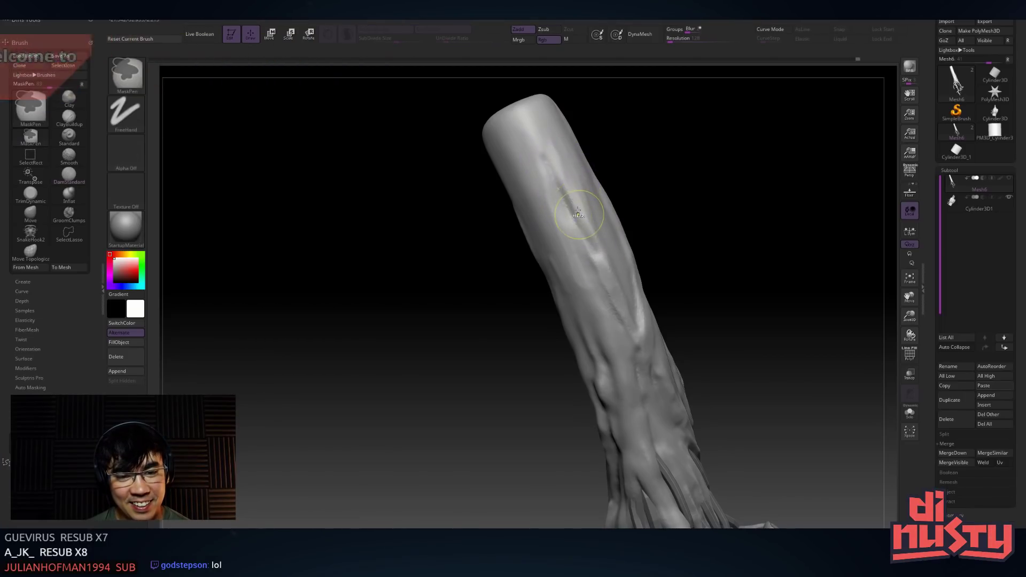
mouse_move(562, 191)
left_mouse_down("shift")
mouse_move(606, 291)
mouse_move(537, 135)
mouse_move(591, 241)
mouse_move(560, 150)
mouse_move(569, 216)
left_mouse_up("shift")
left_click_drag(608, 295, 589, 256)
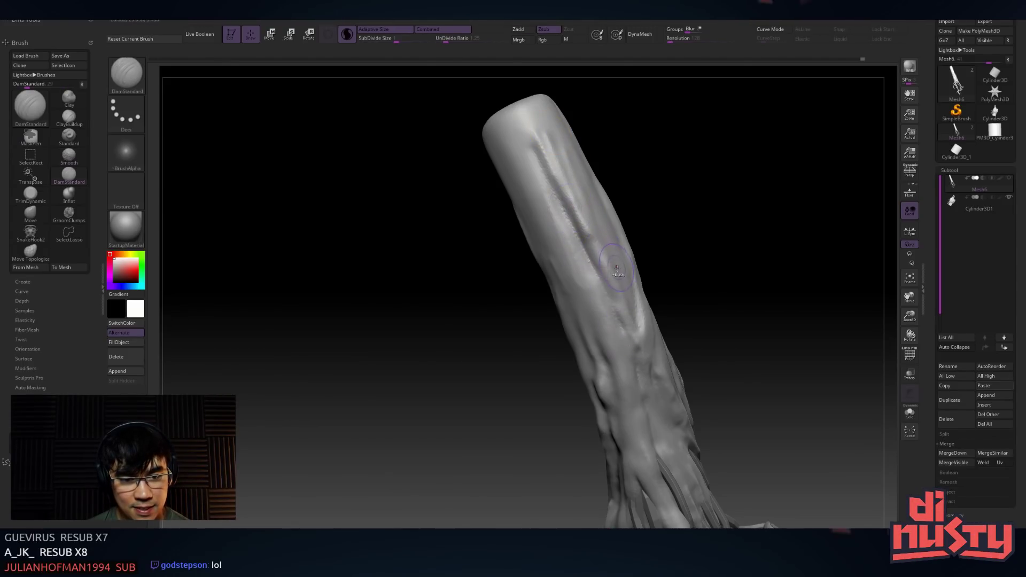
left_click_drag(616, 315, 629, 342)
Continue the groove through the fork and carve branching creases down to where the roots separate
right_click_drag(630, 342, 647, 368)
left_click_drag(587, 248, 641, 390)
left_click_drag(618, 331, 644, 396)
right_click_drag(633, 345, 639, 334)
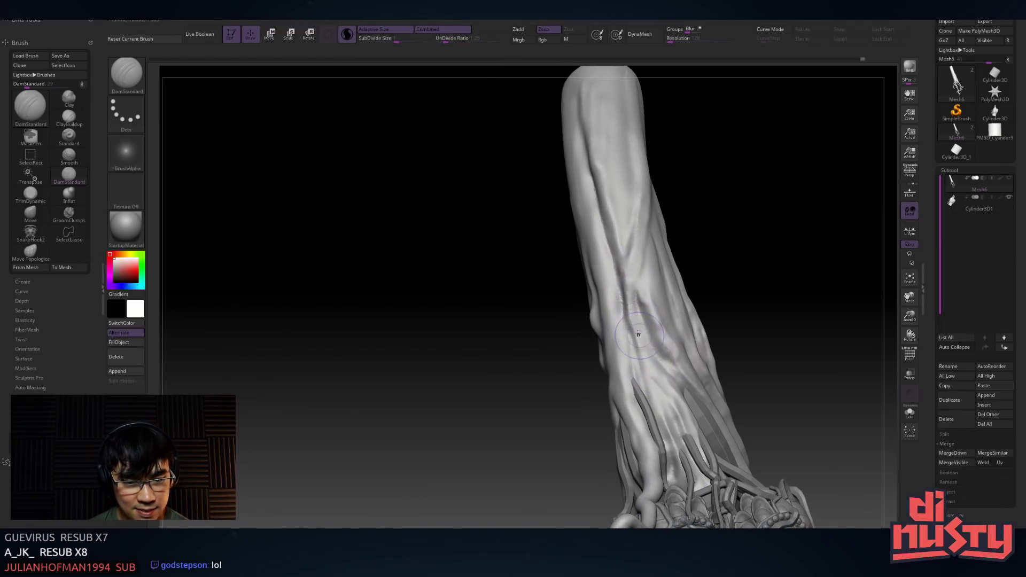
left_click_drag(624, 301, 642, 384)
mouse_move(635, 333)
left_mouse_down()
mouse_move(660, 395)
mouse_move(684, 422)
left_mouse_up()
left_click_drag(658, 369, 686, 420)
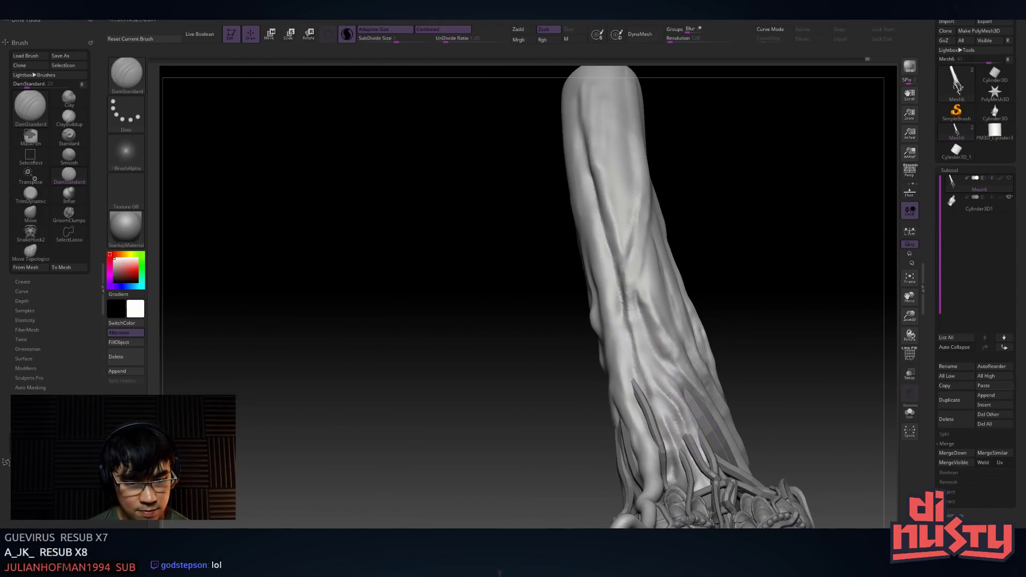
Carve creases through the V-shaped fork on the trunk and smooth the surface around them
left_click_drag(640, 328, 672, 398)
left_click_drag(625, 315, 639, 368)
left_click_drag(619, 262, 649, 374)
left_click_drag(621, 314, 641, 358)
mouse_move(629, 272)
left_mouse_down()
mouse_move(644, 331)
mouse_move(652, 320)
mouse_move(637, 244)
left_mouse_up()
left_click_drag(635, 281, 641, 324)
mouse_move(632, 263)
left_mouse_down()
mouse_move(643, 332)
mouse_move(635, 280)
left_mouse_up()
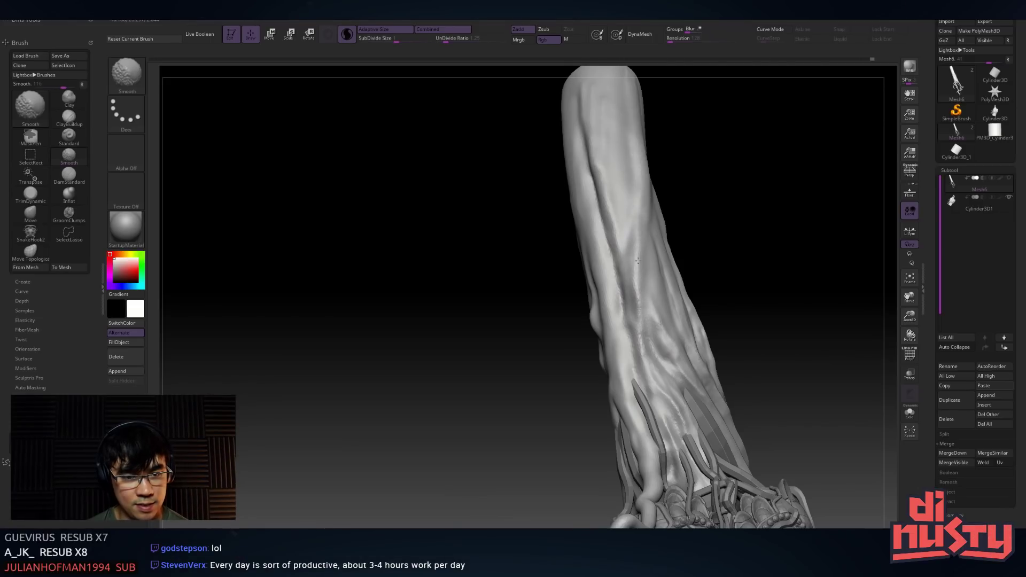
Examine the trunk's grooves and the twisting roots above the carved heads from several sides
key("b")
key("d")
key("s")
mouse_move(640, 259)
right_mouse_down("ctrl")
mouse_move(621, 208)
mouse_move(660, 225)
mouse_move(644, 206)
right_mouse_up("ctrl")
right_click_drag(643, 171, 633, 197, "ctrl")
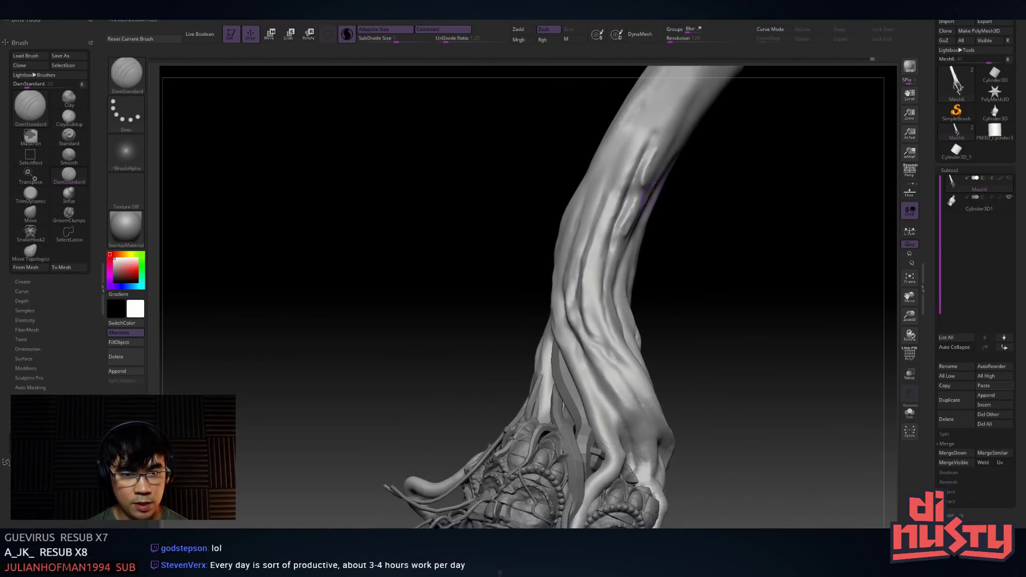
key("b")
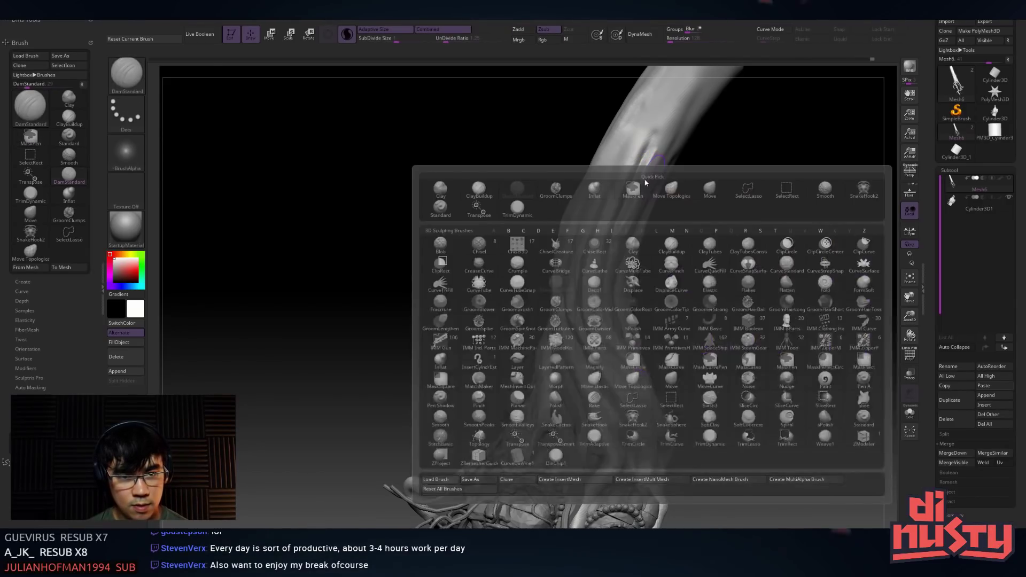
key("t")
key("d")
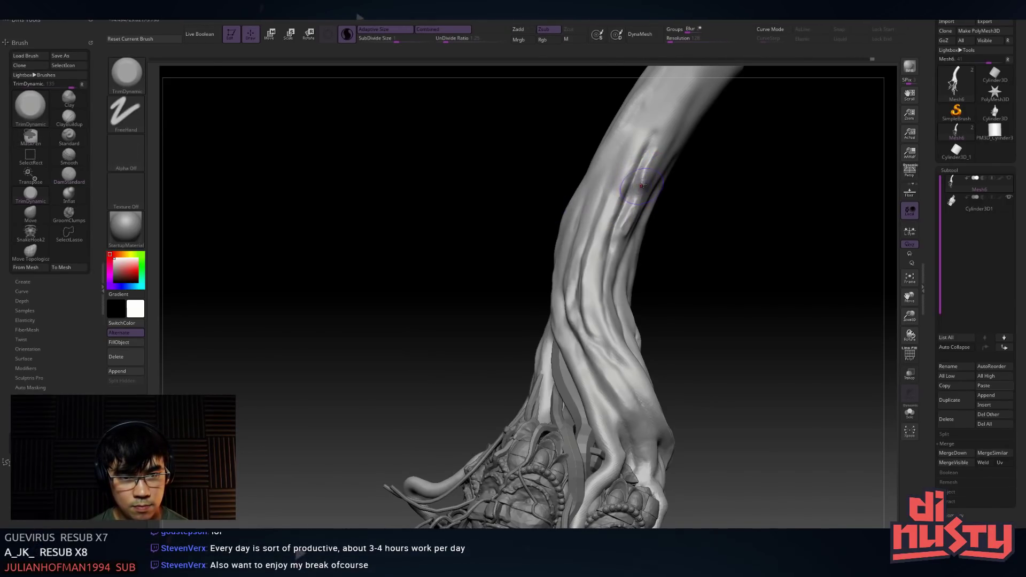
mouse_move(652, 173)
right_mouse_down()
mouse_move(698, 142)
mouse_move(649, 161)
mouse_move(641, 123)
right_mouse_up()
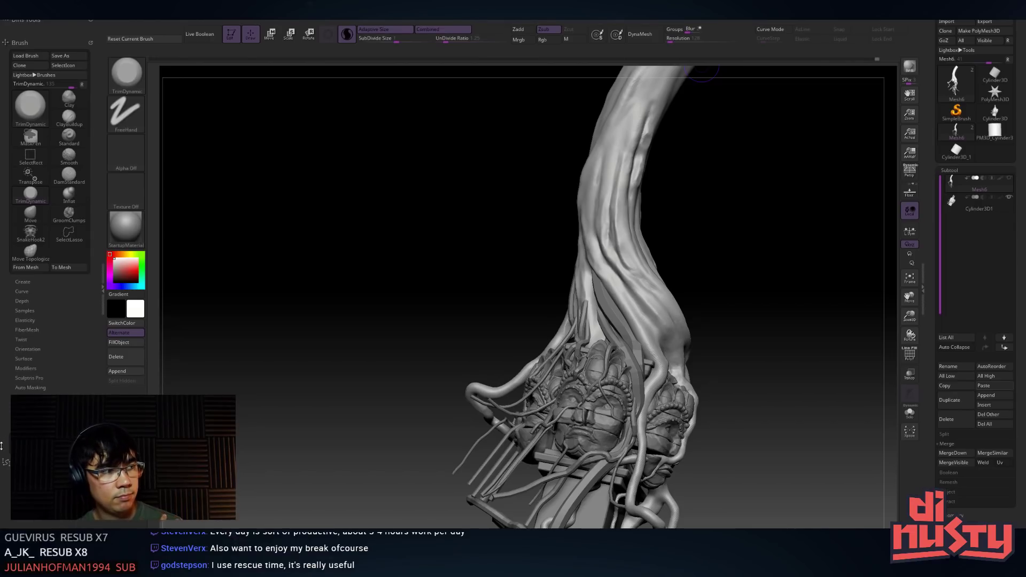
left_click_drag(561, 102, 528, 226)
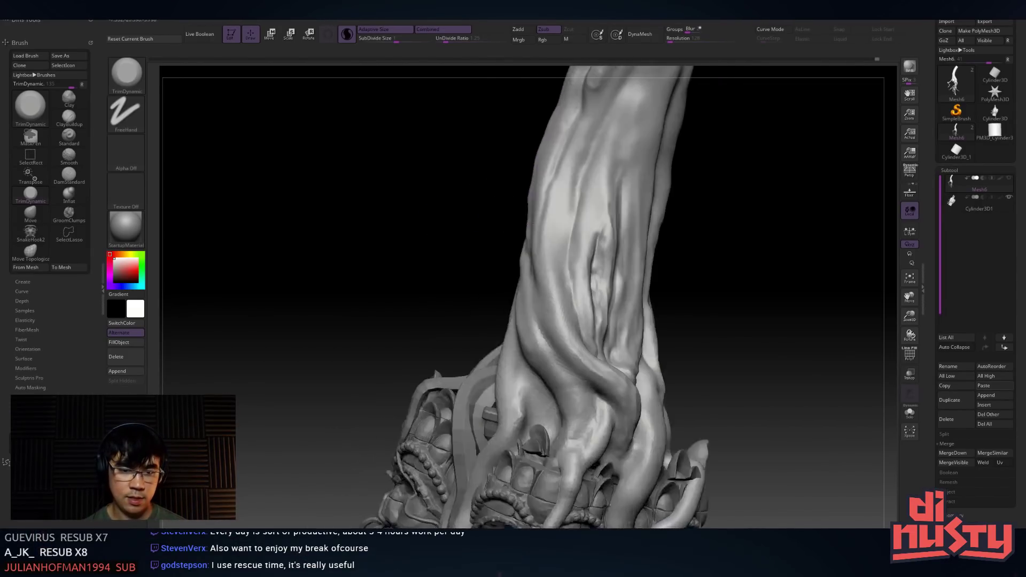
right_click_drag(528, 226, 549, 230)
Carve a DamStandard groove along the twisting strands at the trunk base down to where the roots split
key("b")
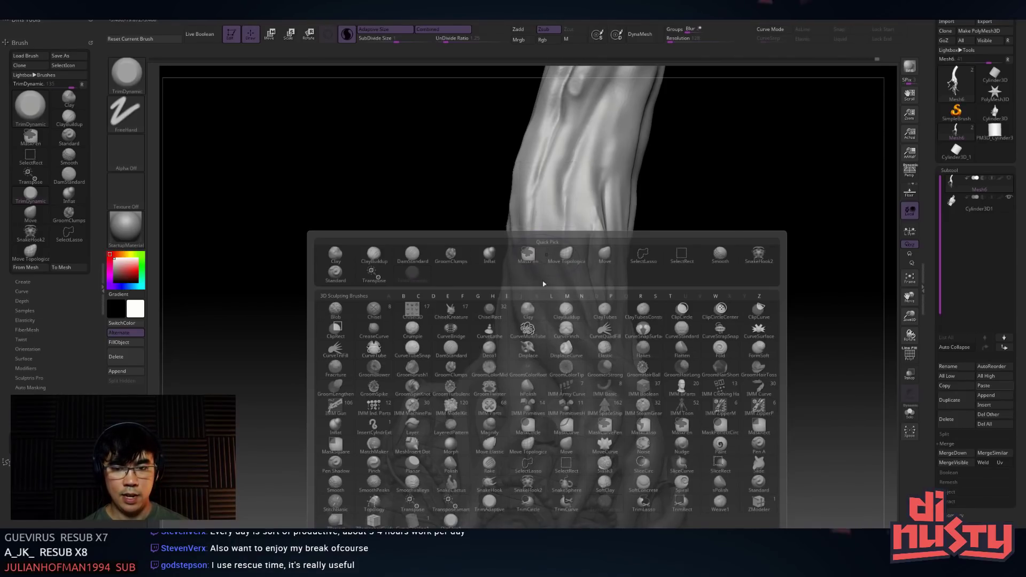
left_click(414, 260)
right_click_drag(540, 269, 557, 279)
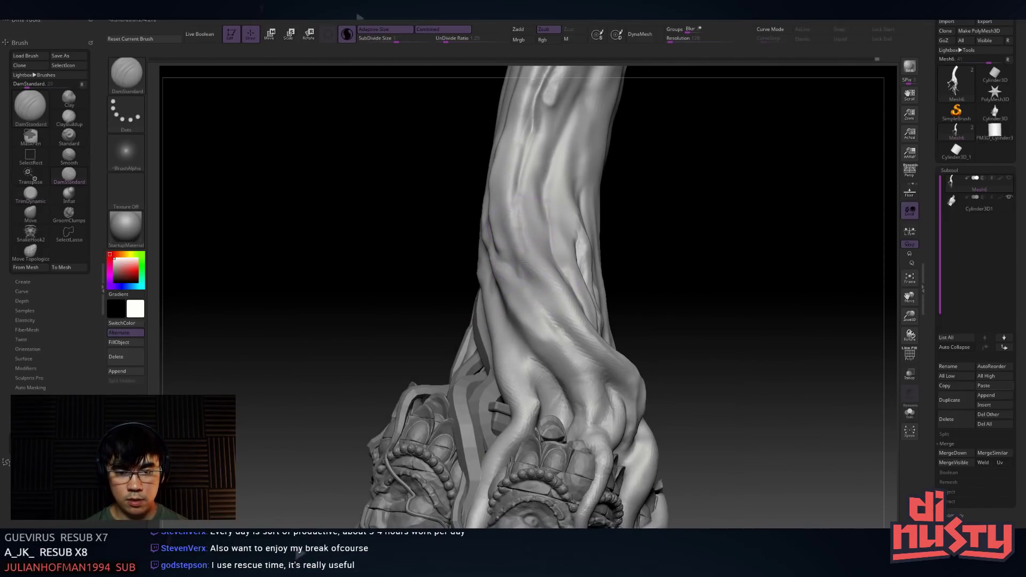
key("space")
left_click(535, 298)
mouse_move(510, 263)
left_mouse_down()
mouse_move(576, 357)
mouse_move(617, 378)
left_mouse_up()
right_click_drag(547, 322, 529, 342)
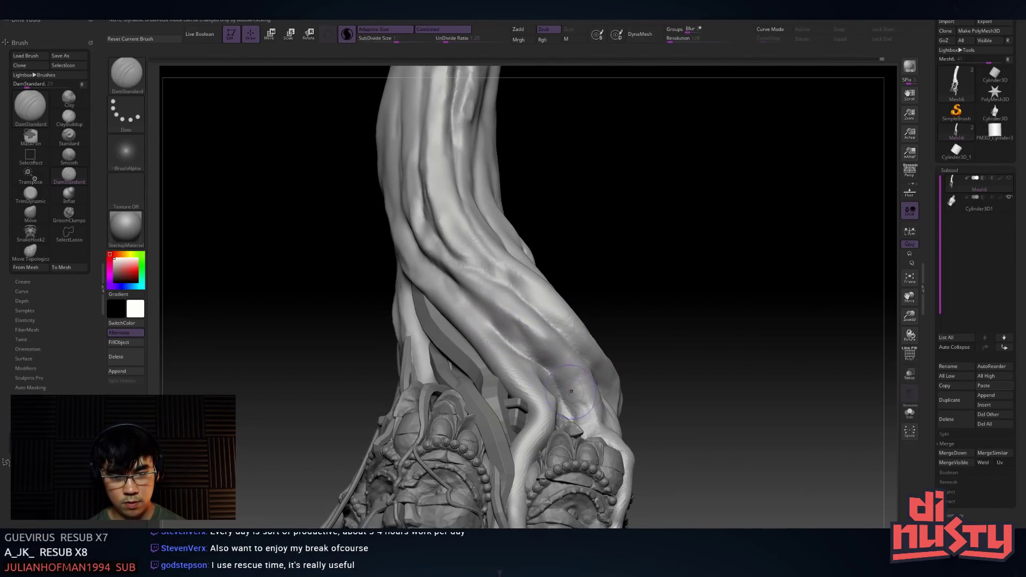
mouse_move(578, 408)
right_mouse_down()
mouse_move(563, 398)
mouse_move(572, 358)
mouse_move(579, 362)
right_mouse_up()
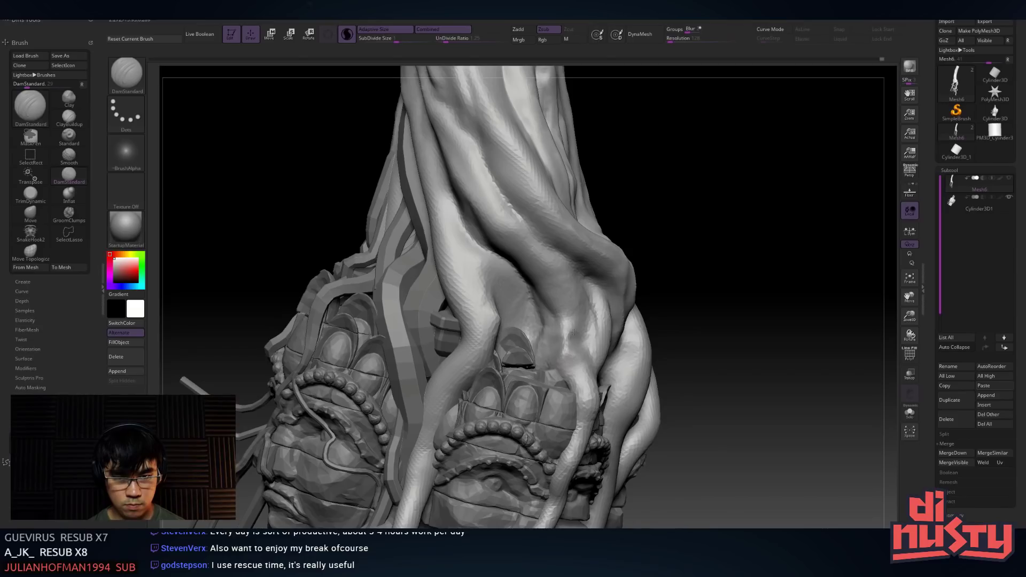
Deepen and soften the creases where the twisting root splits above the carved head's crown
left_click_drag(565, 353, 556, 351)
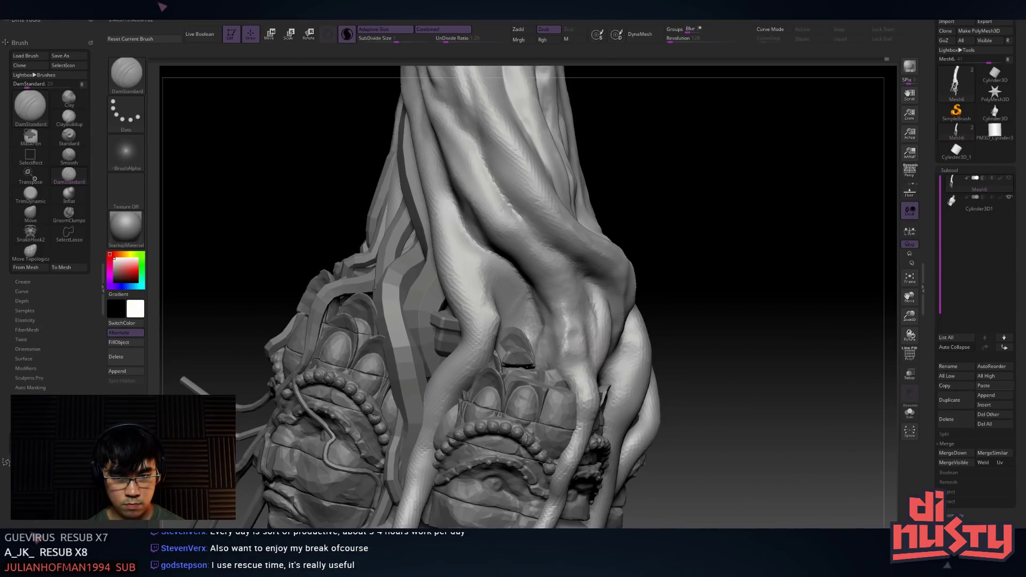
key("shift")
right_click_drag(592, 407, 593, 376, "ctrl")
right_click_drag(641, 352, 582, 342)
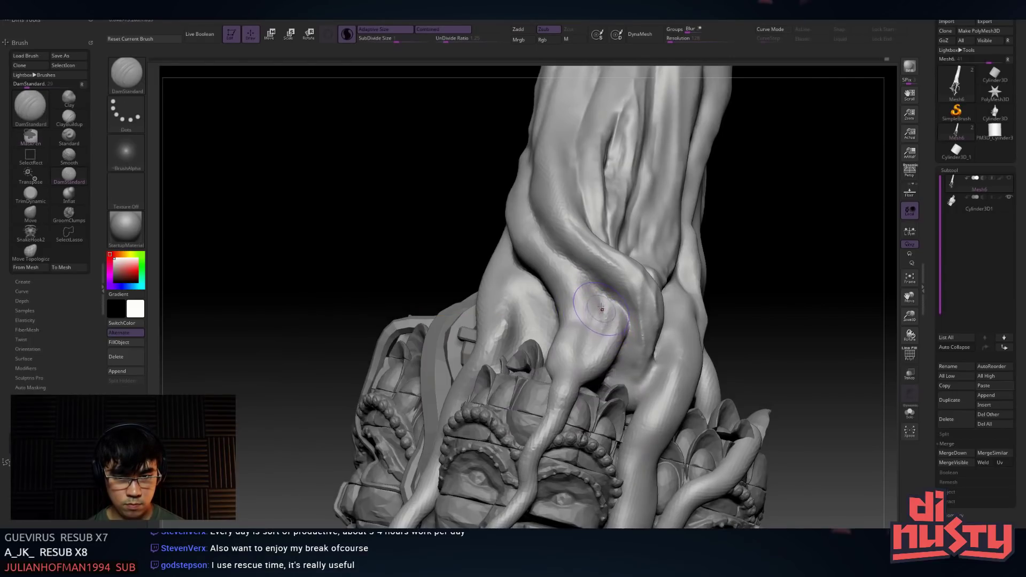
right_click_drag(585, 323, 575, 371)
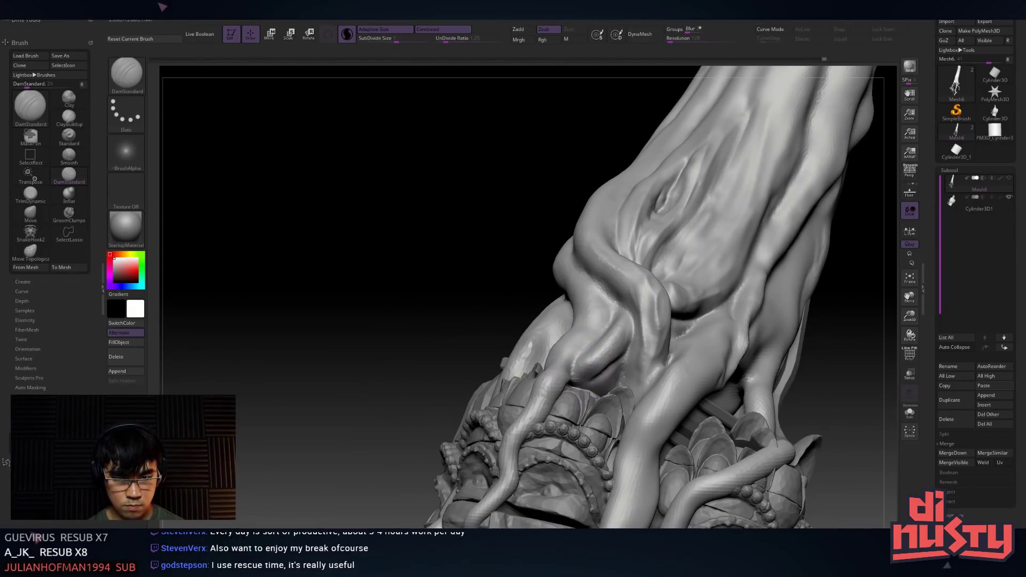
mouse_move(576, 349)
right_mouse_down()
mouse_move(615, 318)
mouse_move(608, 310)
mouse_move(601, 361)
mouse_move(611, 324)
right_mouse_up()
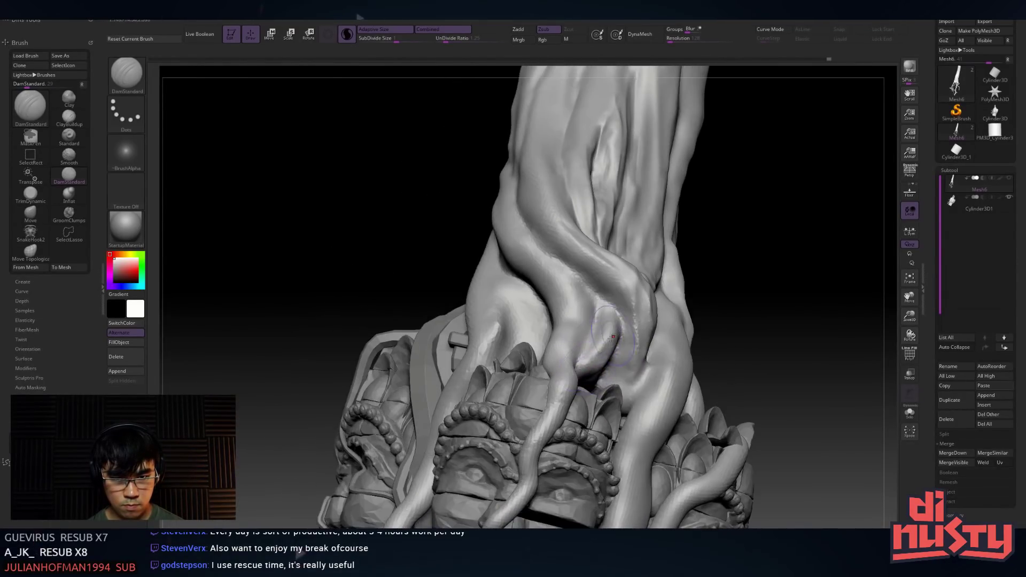
key("space")
mouse_move(586, 317)
right_mouse_down()
mouse_move(545, 321)
mouse_move(557, 382)
right_mouse_up()
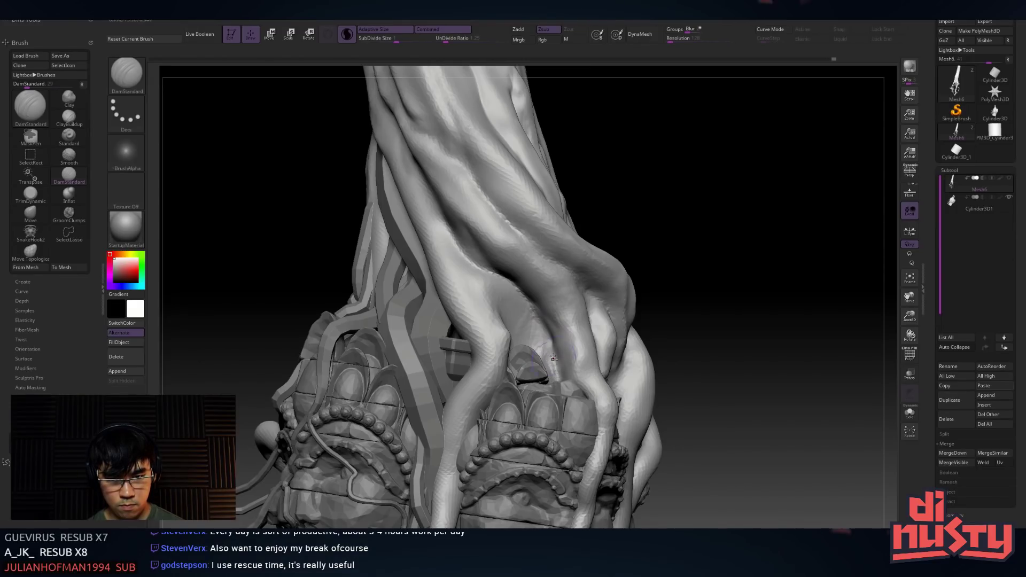
Build up a strand with ClayBuildup in the gap between the two front roots above the crown and smooth it
key("space")
key("b")
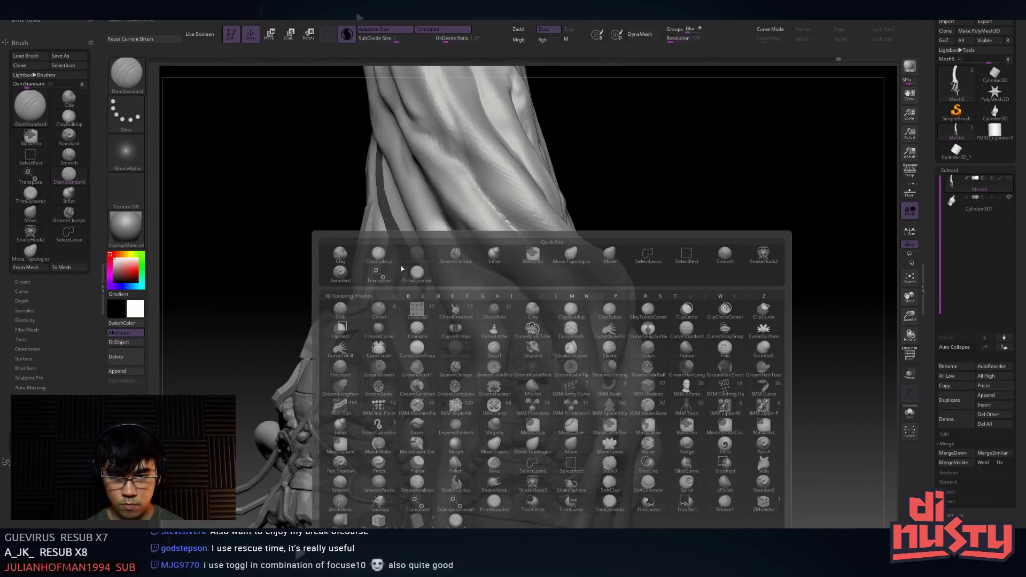
key("c")
key("b")
mouse_move(535, 341)
left_mouse_down()
mouse_move(553, 374)
mouse_move(516, 317)
mouse_move(553, 370)
left_mouse_up()
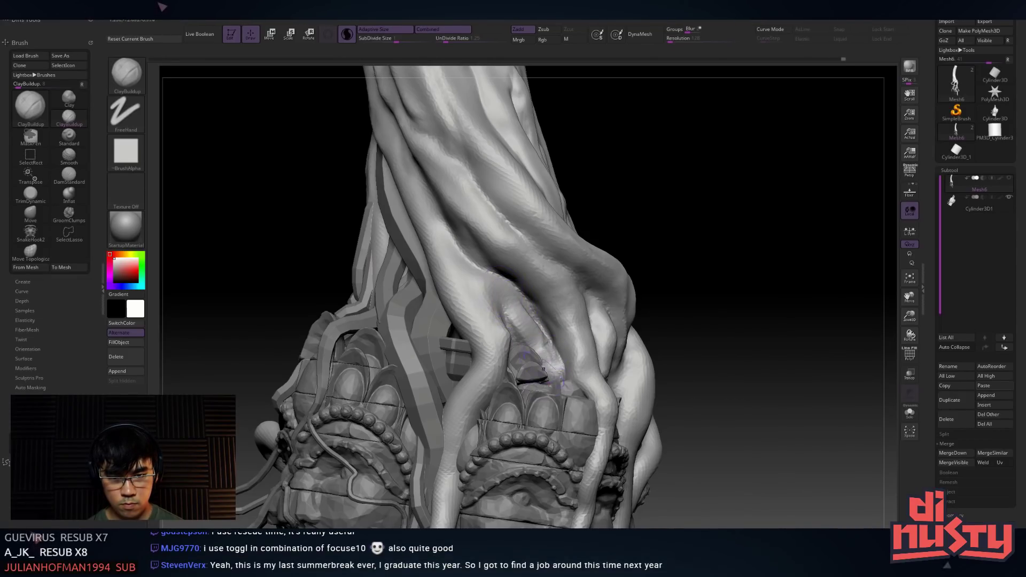
key("shift")
Carve DamStandard creases along the edge of the filled gap between the two front roots
key("b")
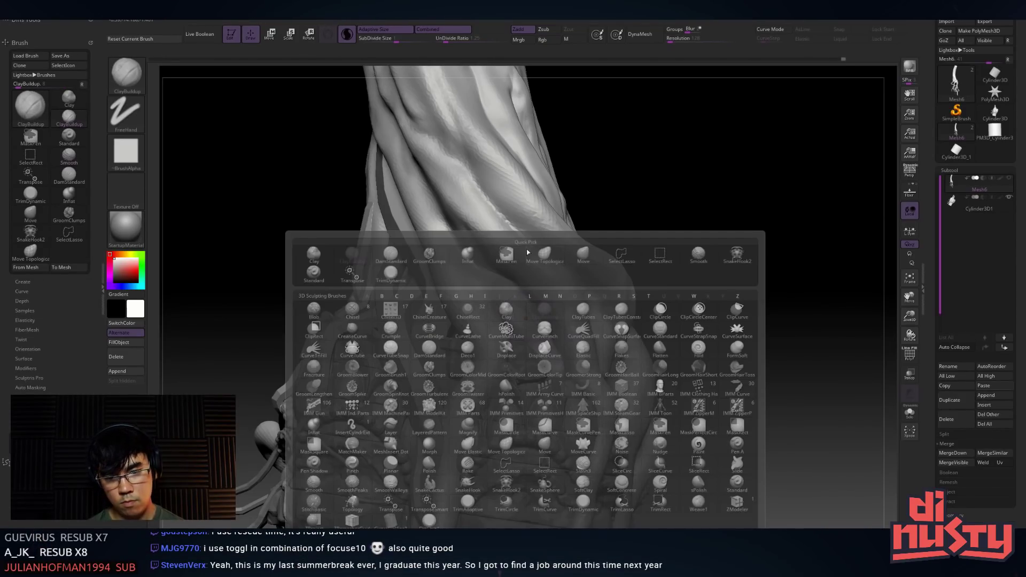
left_click(391, 256)
right_click_drag(448, 293, 516, 327)
mouse_move(507, 314)
left_mouse_down()
mouse_move(491, 287)
mouse_move(502, 307)
left_mouse_up()
left_click_drag(475, 251, 512, 337)
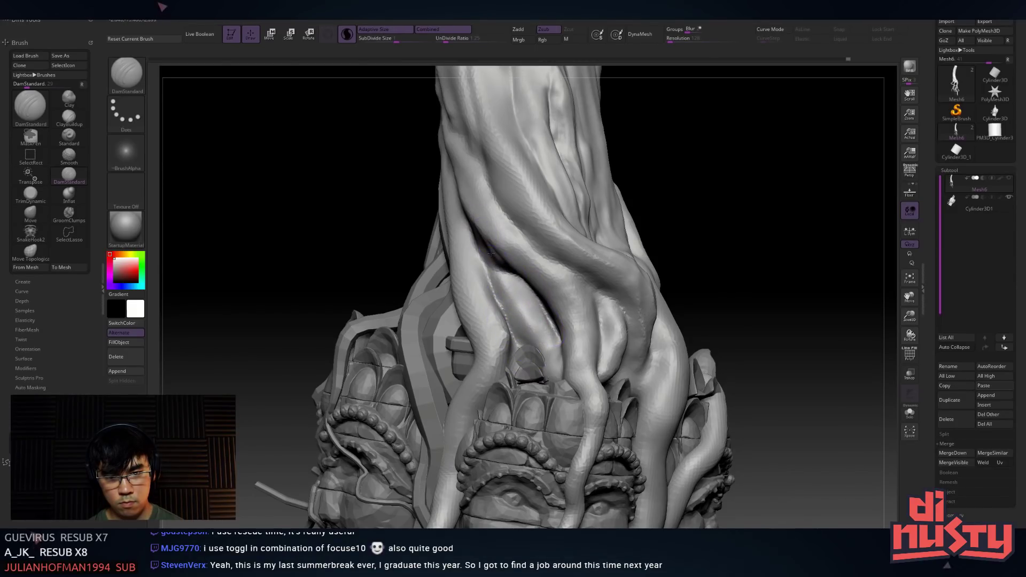
Deepen the hollow between the diagonal strands above the filled gap with DamStandard strokes
right_click_drag(494, 251, 505, 283)
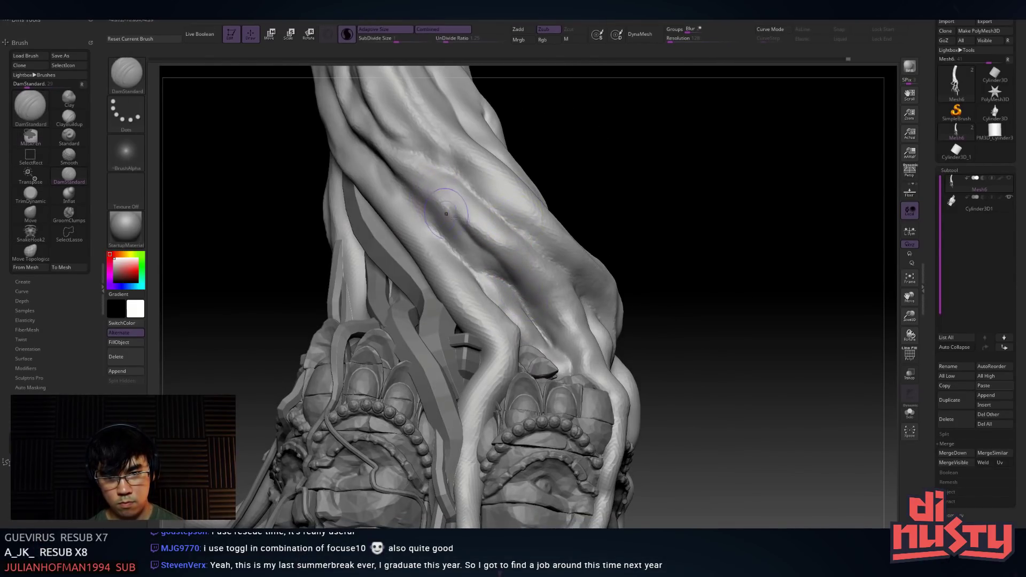
mouse_move(505, 278)
left_mouse_down()
mouse_move(446, 213)
mouse_move(505, 281)
left_mouse_up()
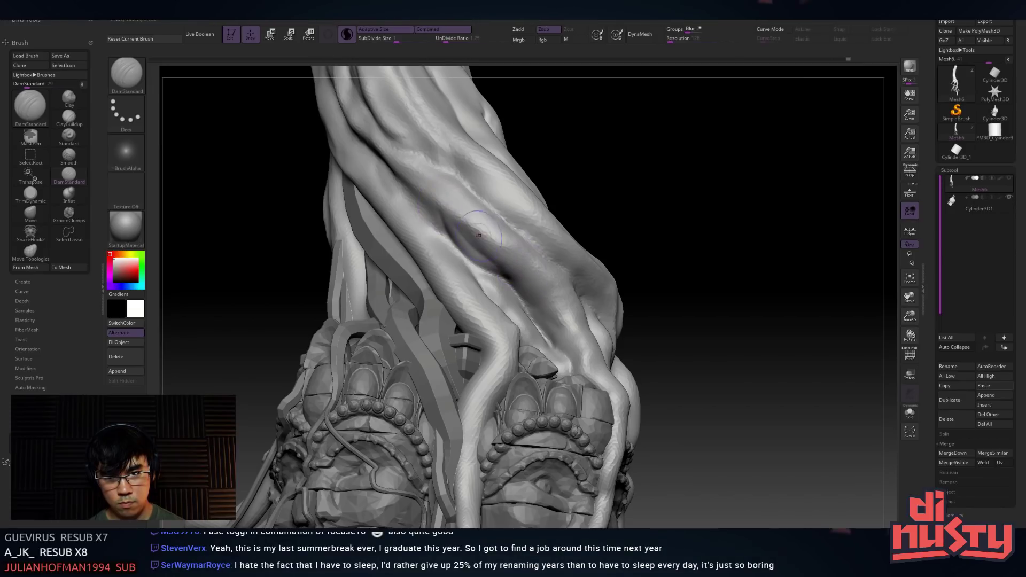
left_click_drag(464, 219, 502, 268)
mouse_move(546, 248)
right_mouse_down()
mouse_move(520, 206)
mouse_move(543, 283)
right_mouse_up()
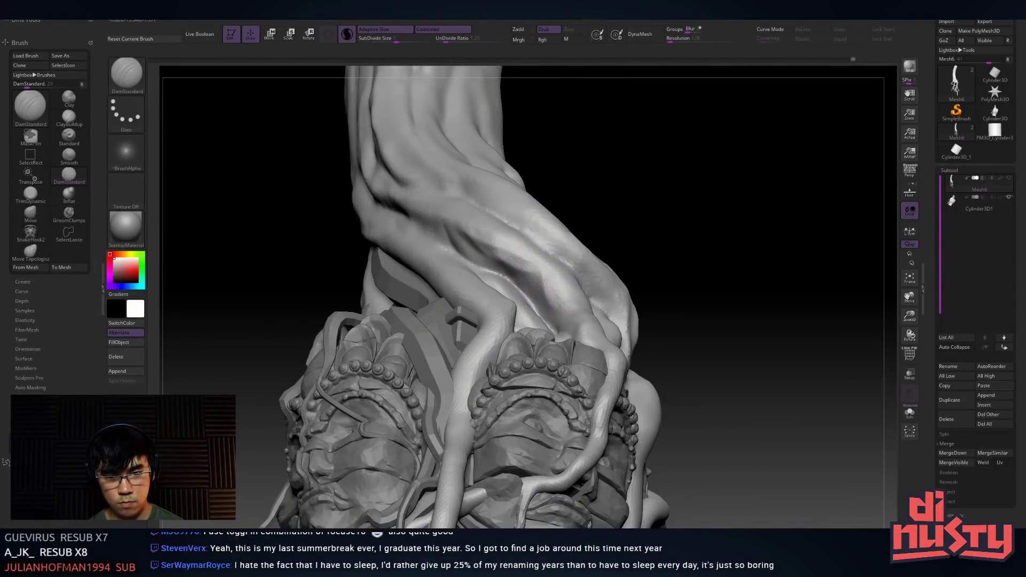
right_click_drag(550, 320, 536, 292)
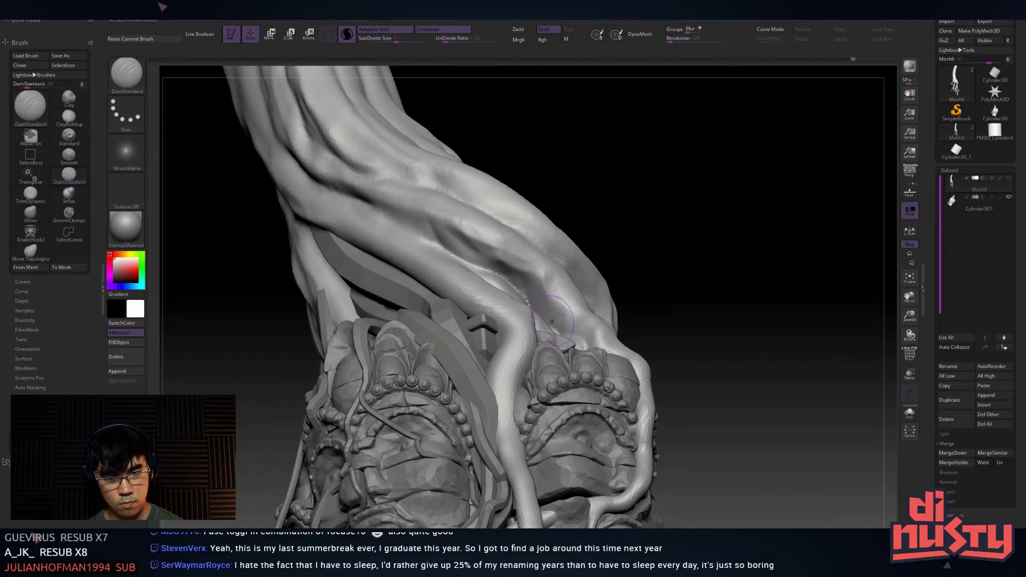
mouse_move(565, 289)
right_mouse_down()
mouse_move(523, 264)
mouse_move(535, 241)
right_mouse_up()
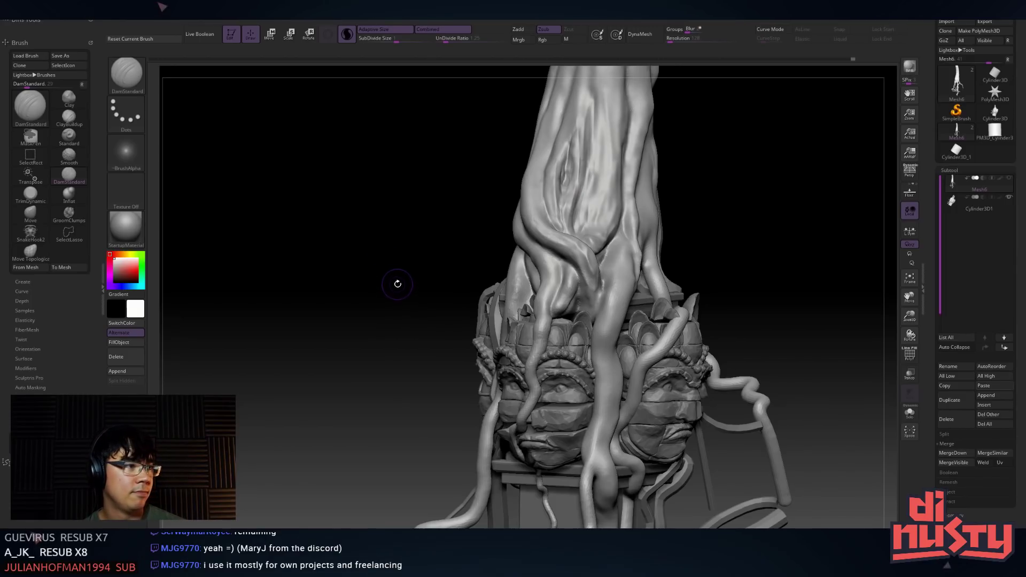
Carve a crease in the recess beneath the crossing root, just above the crown, and soften it
mouse_move(395, 286)
left_mouse_down()
mouse_move(570, 257)
mouse_move(613, 294)
left_mouse_up()
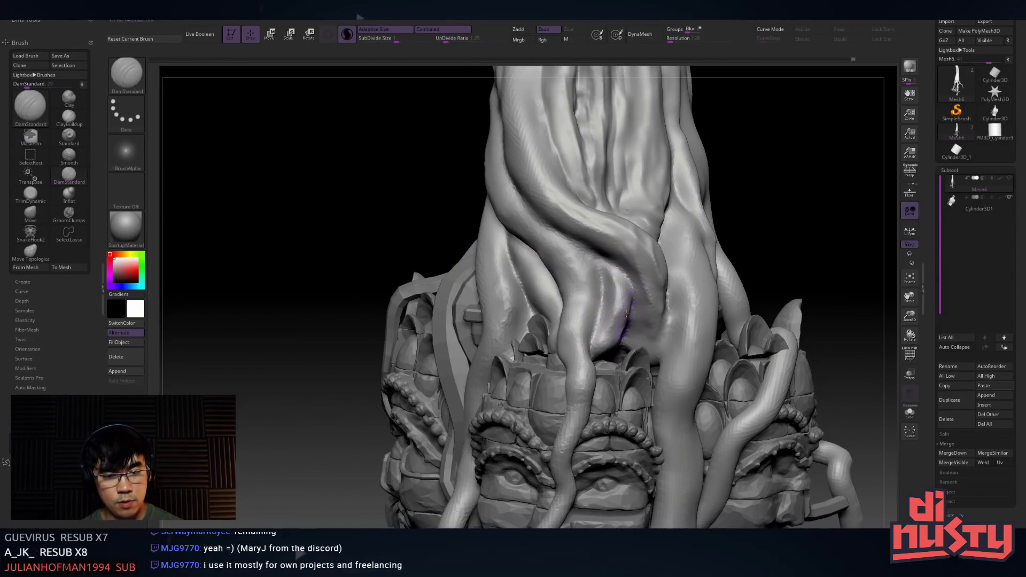
left_click_drag(626, 315, 616, 240)
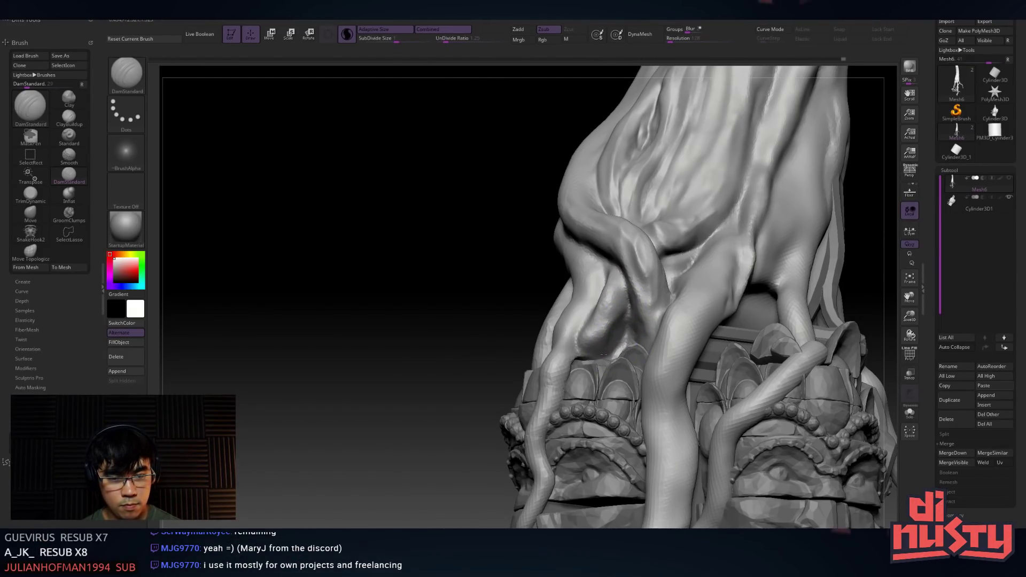
mouse_move(618, 341)
right_mouse_down()
mouse_move(695, 278)
mouse_move(620, 309)
mouse_move(581, 347)
mouse_move(605, 333)
mouse_move(601, 306)
mouse_move(619, 402)
right_mouse_up()
key("shift")
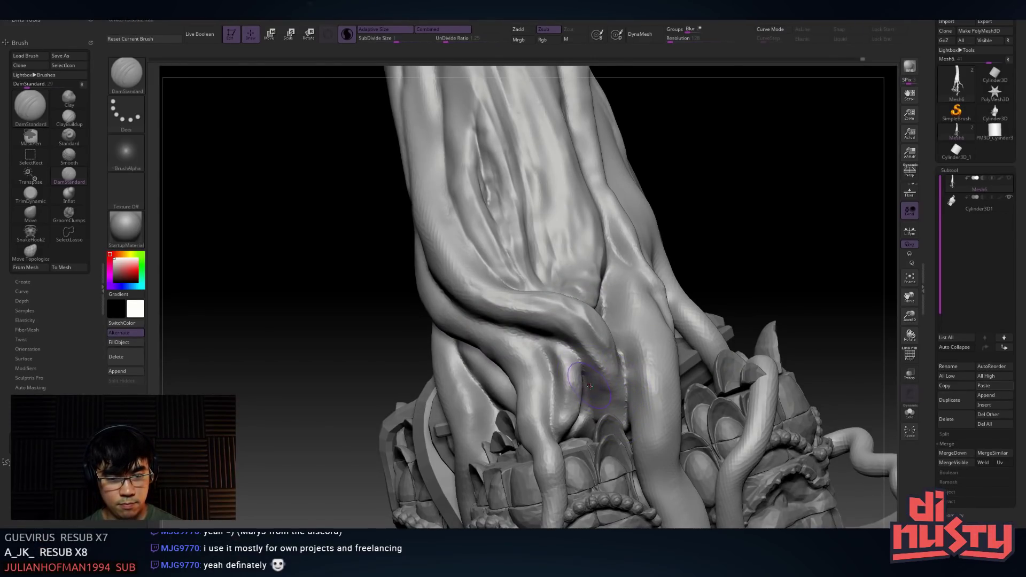
Smooth the fold above the crossing root, undo the last stroke, and recarve the crease on the thick root's side
right_click_drag(628, 395, 588, 232)
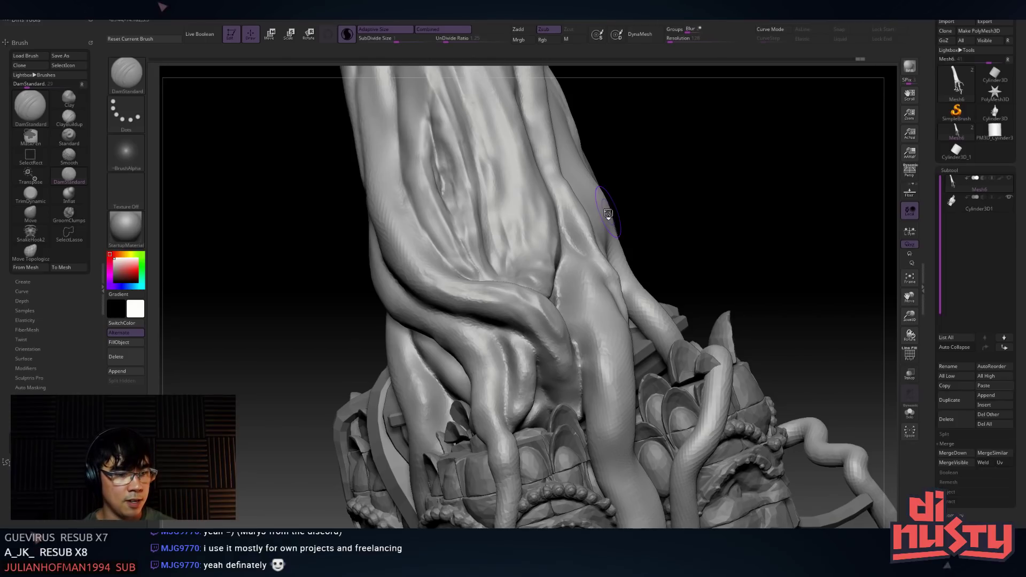
right_click_drag(556, 236, 590, 231)
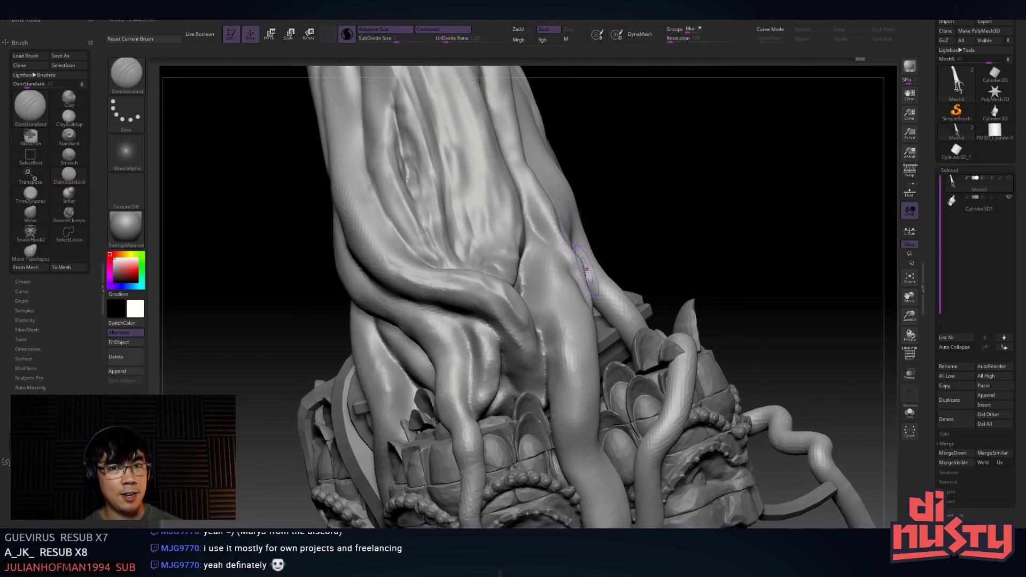
right_click_drag(580, 314, 517, 230)
key("shift")
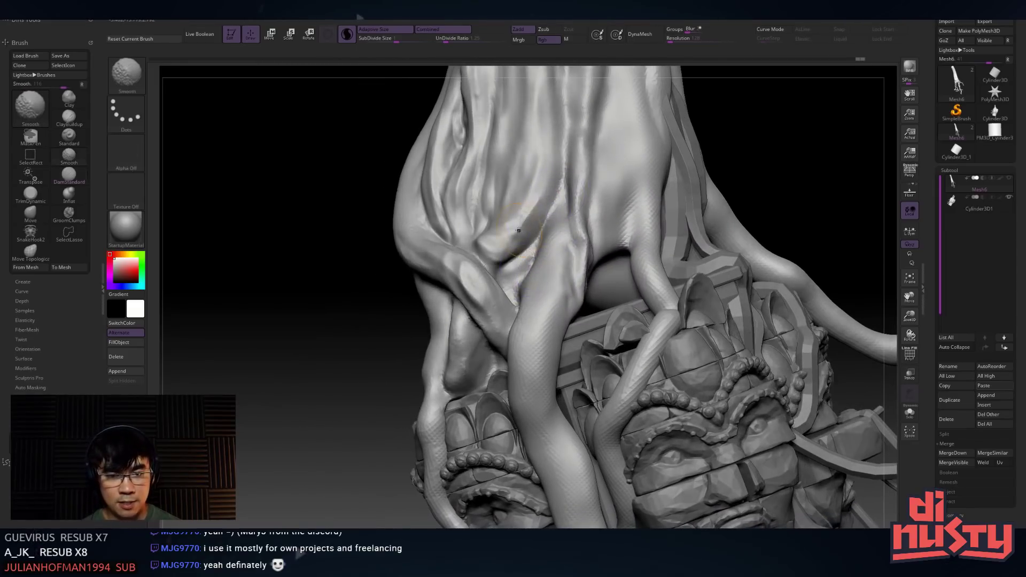
mouse_move(553, 310)
right_mouse_down()
mouse_move(573, 296)
mouse_move(556, 287)
right_mouse_up()
key("shift")
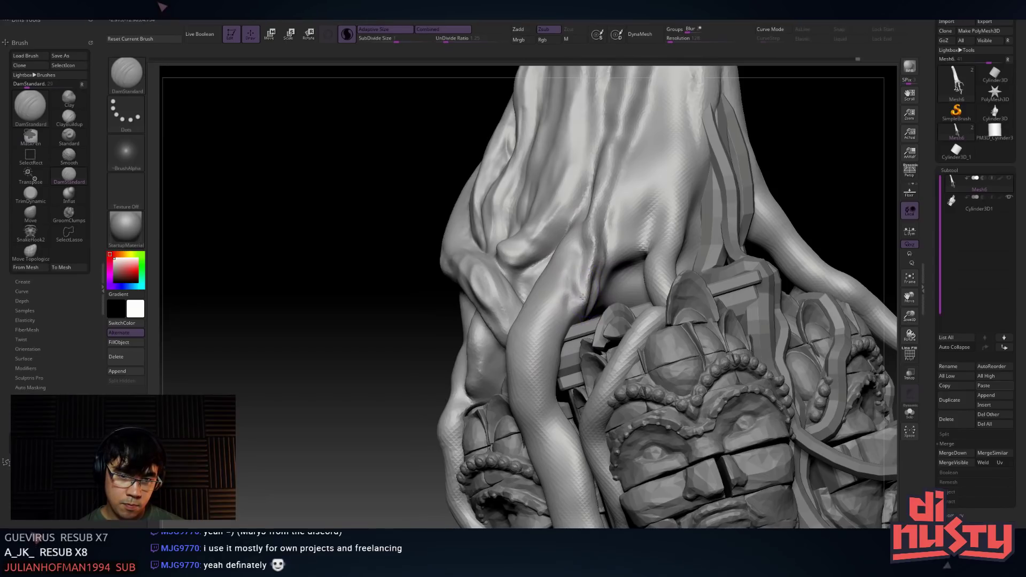
key("ctrl+z")
left_click_drag(590, 268, 585, 304)
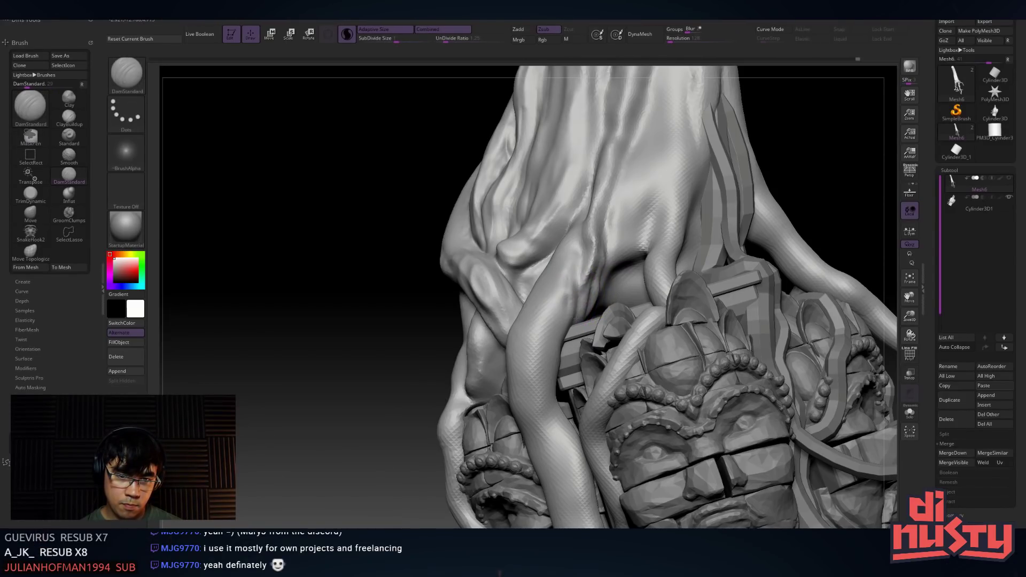
key("shift")
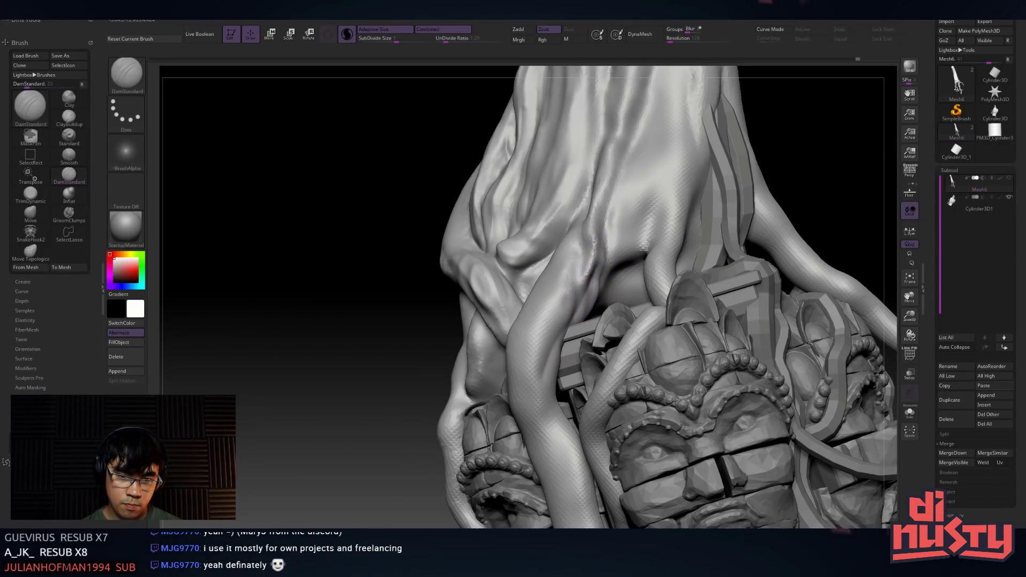
Carve a DamStandard groove along the inner edge of the thick root running down between the two carved heads
right_click_drag(556, 430, 559, 331)
right_click_drag(579, 403, 549, 361)
key("shift")
mouse_move(534, 333)
left_mouse_down()
mouse_move(541, 374)
mouse_move(554, 362)
left_mouse_up()
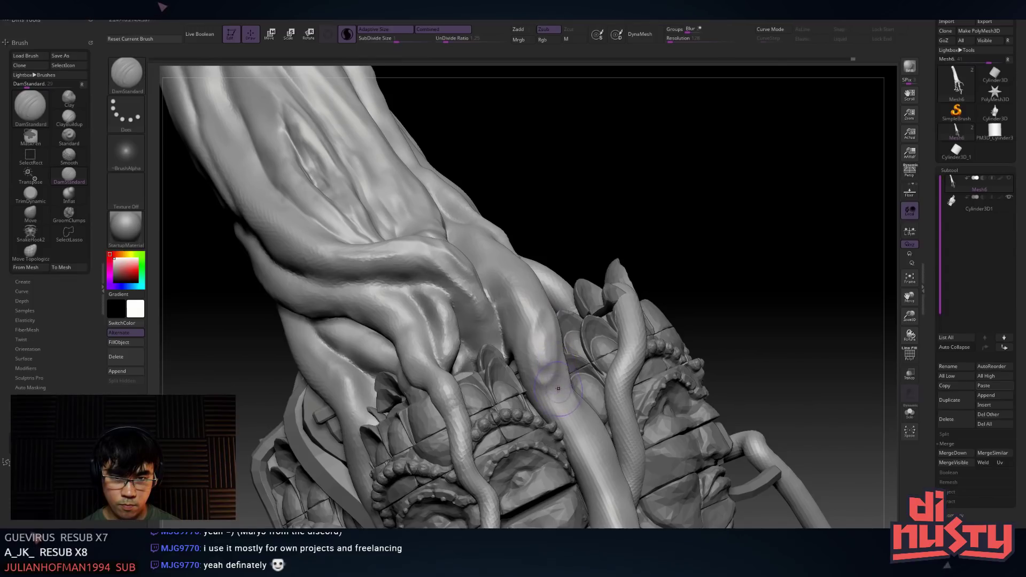
mouse_move(510, 319)
left_mouse_down()
mouse_move(536, 407)
mouse_move(557, 408)
left_mouse_up()
key("shift")
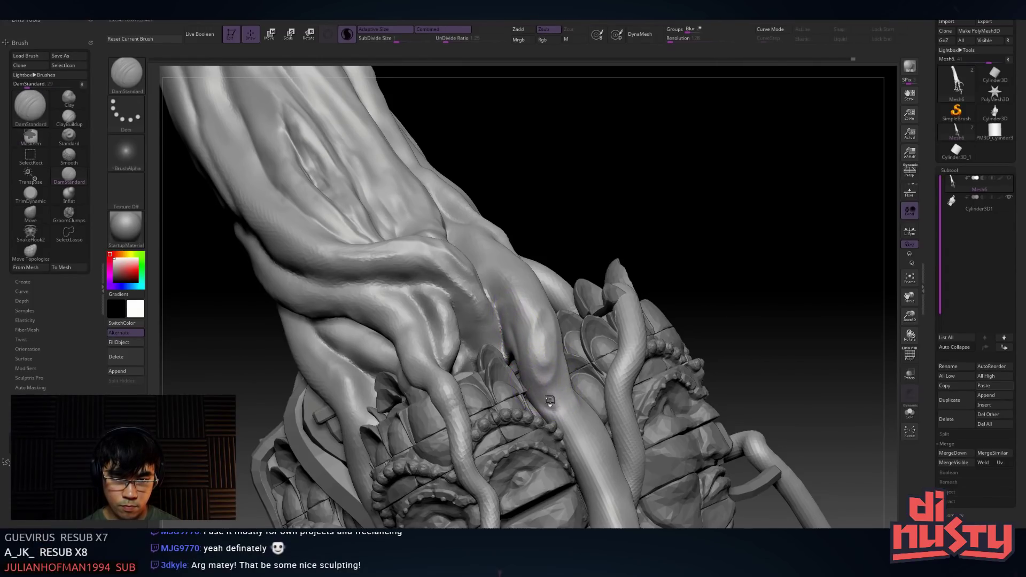
Flatten and soften the junction where the thick root leaves the trunk, using TrimDynamic
mouse_move(571, 414)
right_mouse_down()
mouse_move(545, 277)
mouse_move(562, 257)
right_mouse_up()
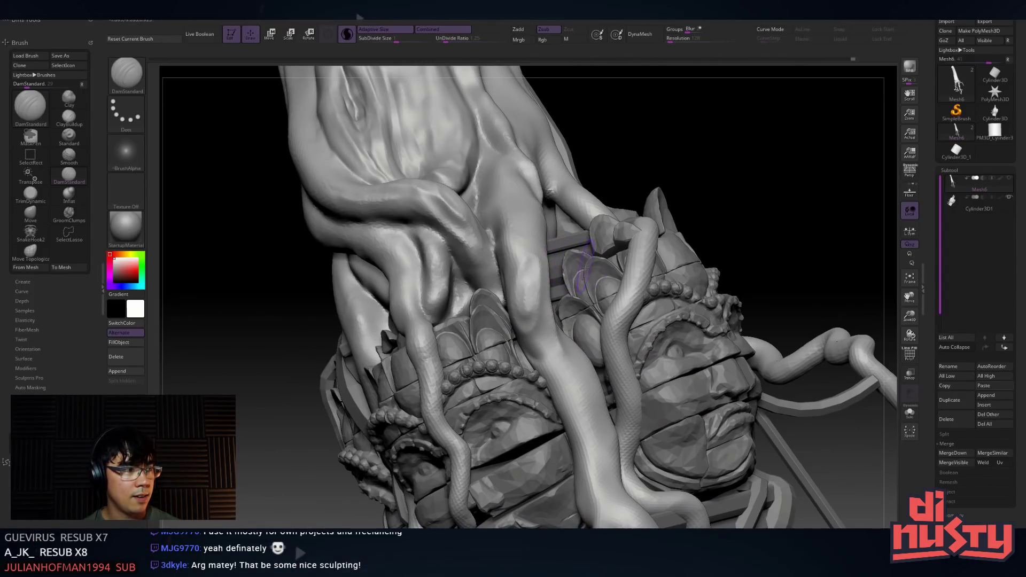
mouse_move(587, 282)
right_mouse_down()
mouse_move(602, 219)
mouse_move(563, 298)
mouse_move(577, 323)
right_mouse_up()
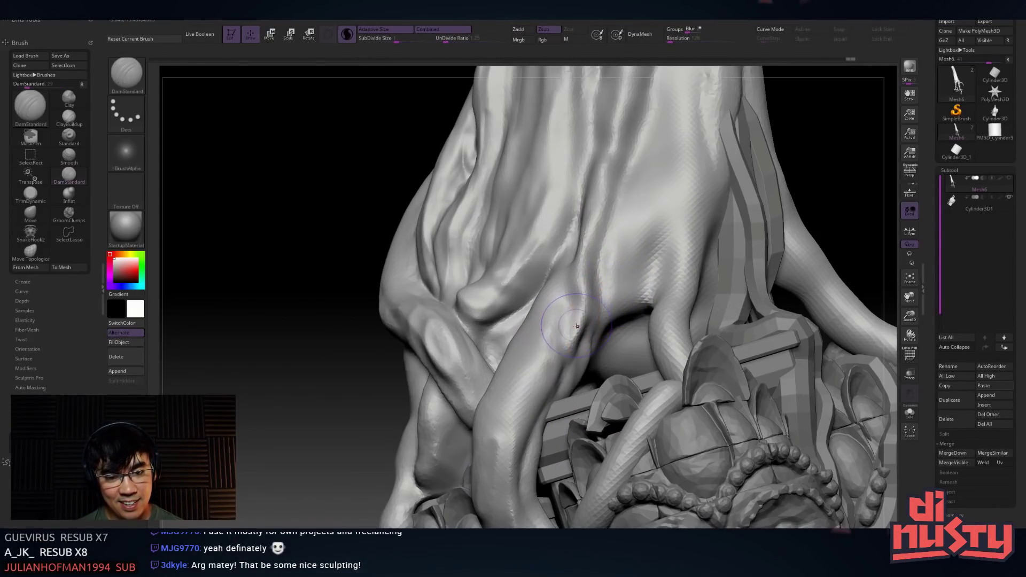
key("b")
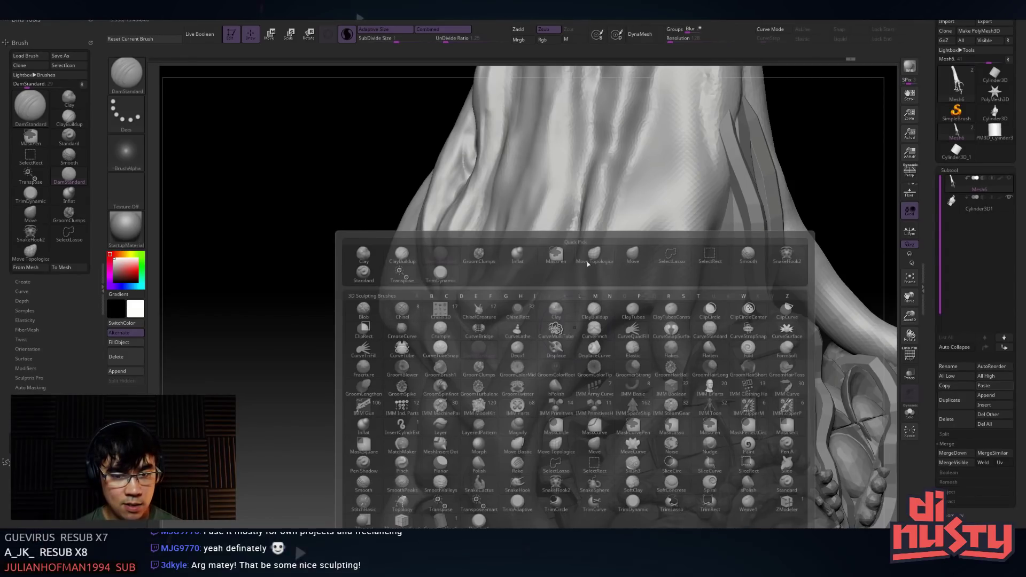
left_click(457, 276)
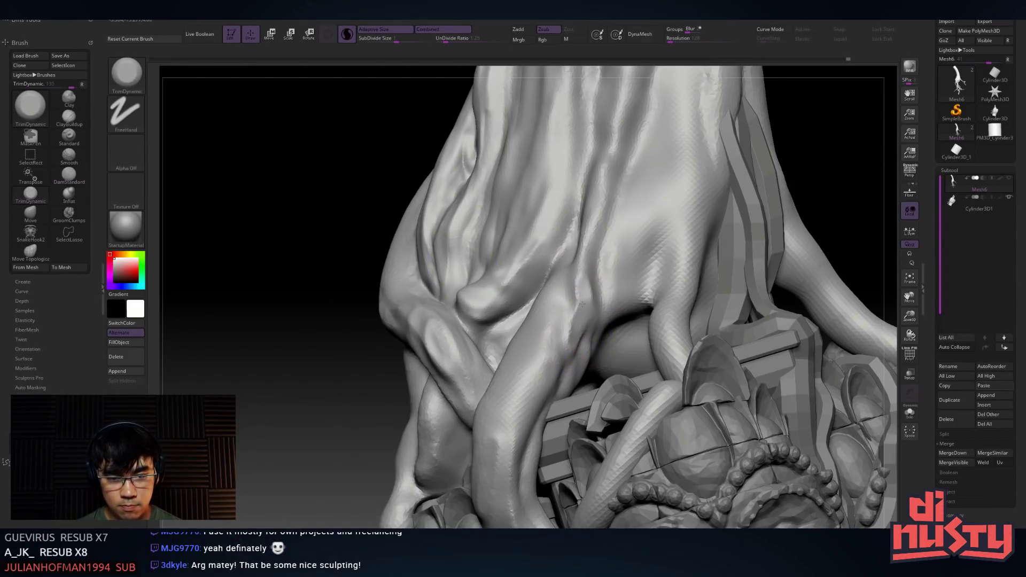
key("shift")
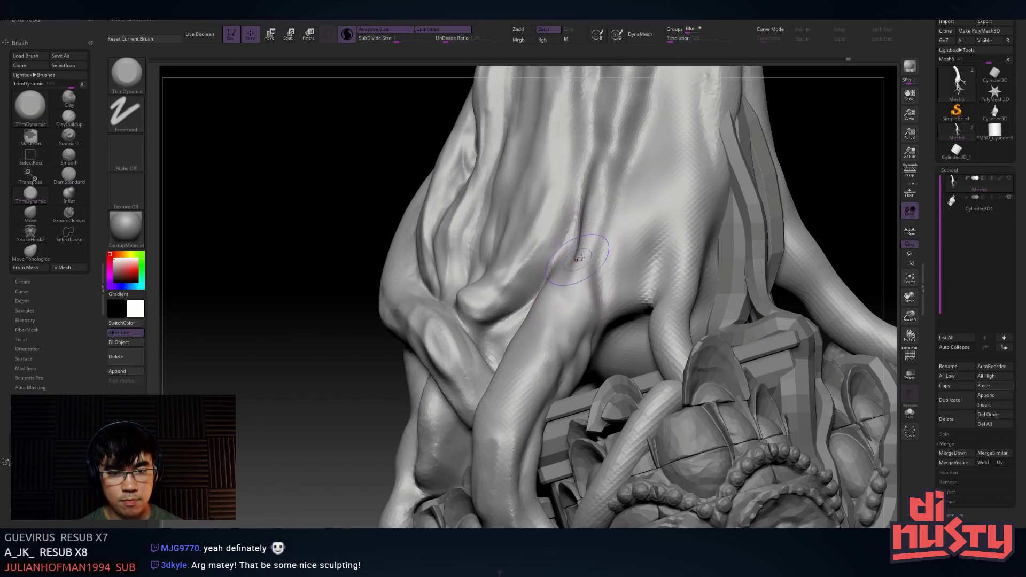
Carve DamStandard strokes along the upper part of the thick root below the trunk junction, undoing the first stroke
key("b")
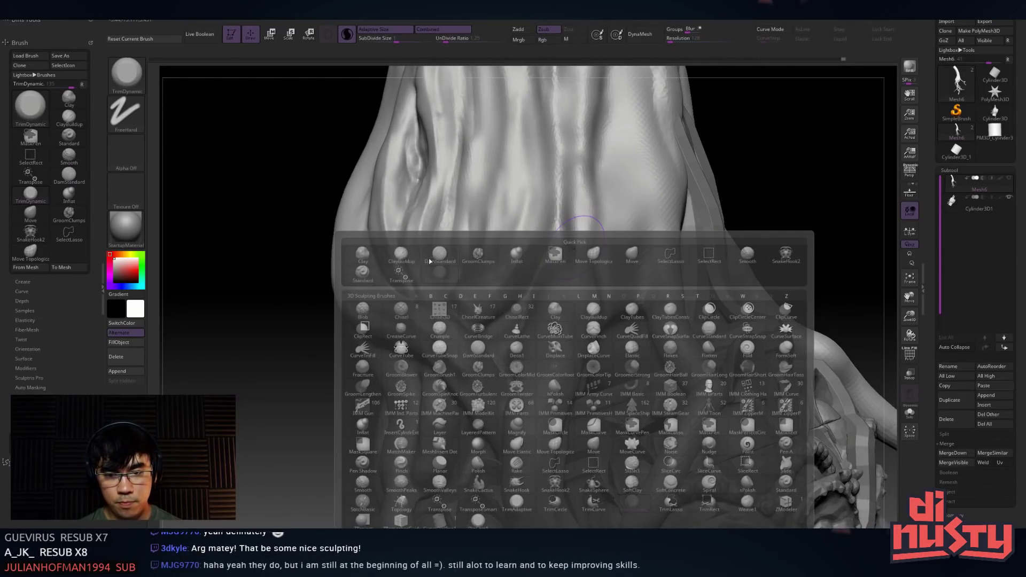
key("d")
key("s")
left_click_drag(567, 205, 561, 302)
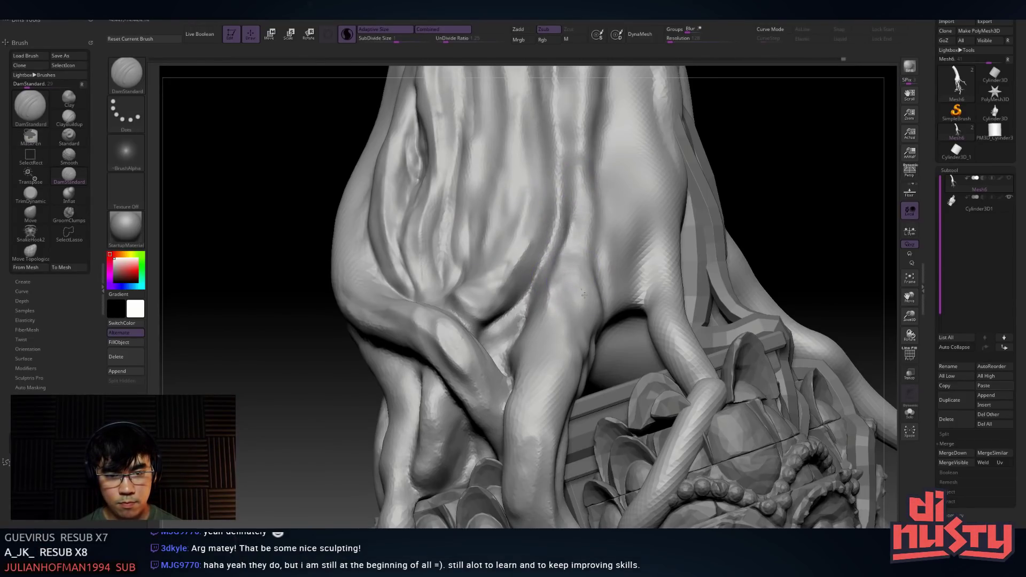
key("ctrl+z")
right_click_drag(588, 212, 581, 246, "alt")
left_click_drag(583, 324, 577, 394)
left_click_drag(583, 344, 584, 267)
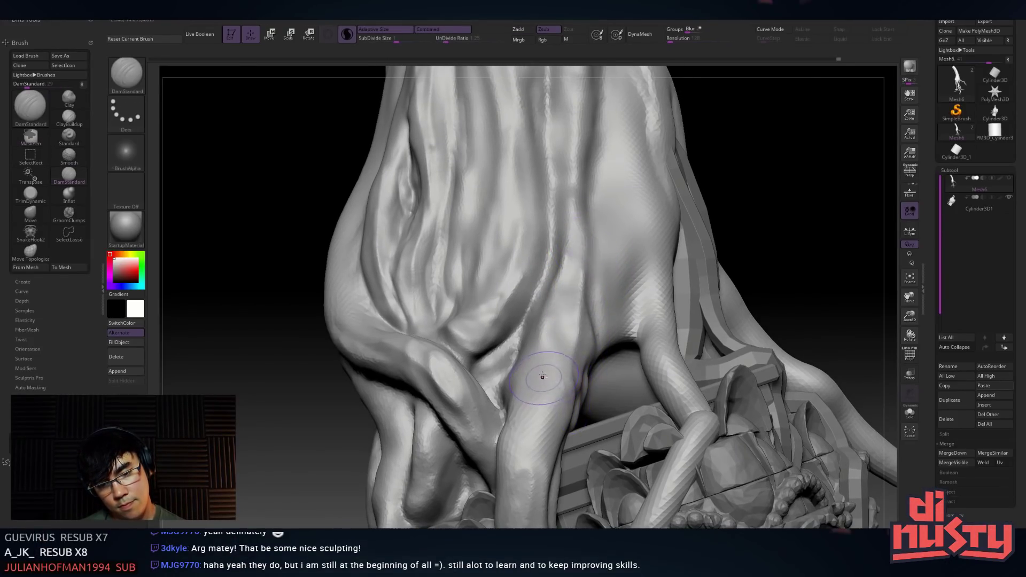
Shape the ridge down the thick root with more DamStandard strokes, smoothing where it merges into the trunk
left_click_drag(543, 371, 561, 303)
mouse_move(545, 344)
left_mouse_down()
mouse_move(523, 463)
mouse_move(563, 409)
mouse_move(582, 295)
left_mouse_up()
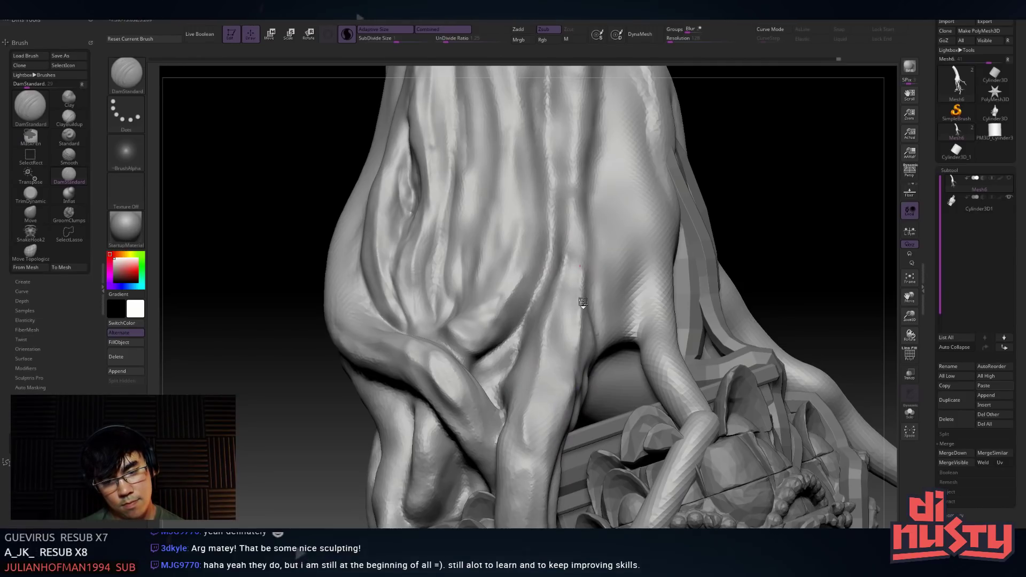
key("shift")
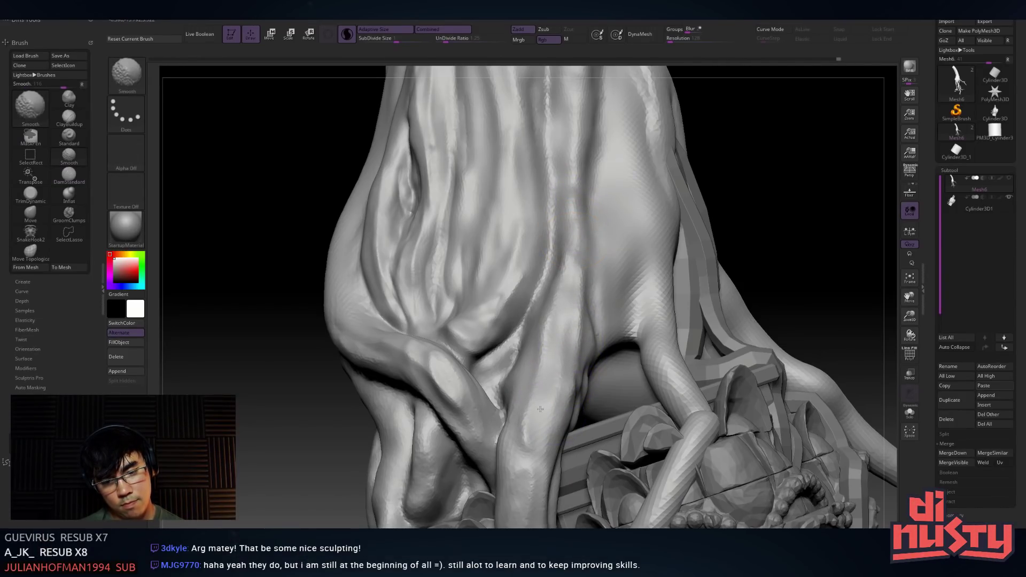
left_click_drag(569, 237, 579, 222, "shift")
left_click_drag(580, 292, 587, 227)
Refine the groove on the trunk above the thinner root that branches over the front head
right_click_drag(632, 177, 603, 143)
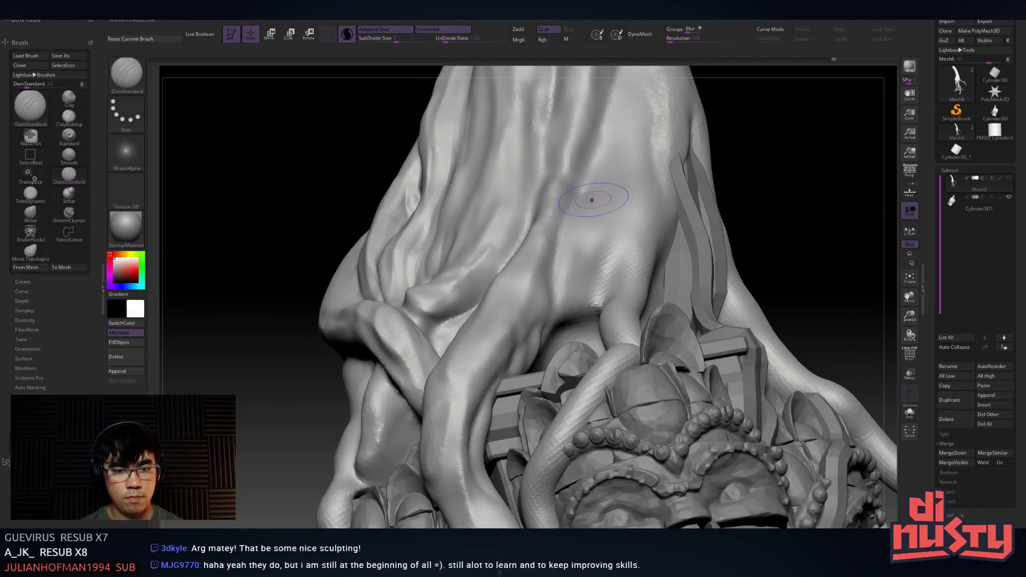
mouse_move(614, 199)
right_mouse_down("ctrl")
mouse_move(603, 163)
mouse_move(579, 206)
mouse_move(609, 234)
right_mouse_up("ctrl")
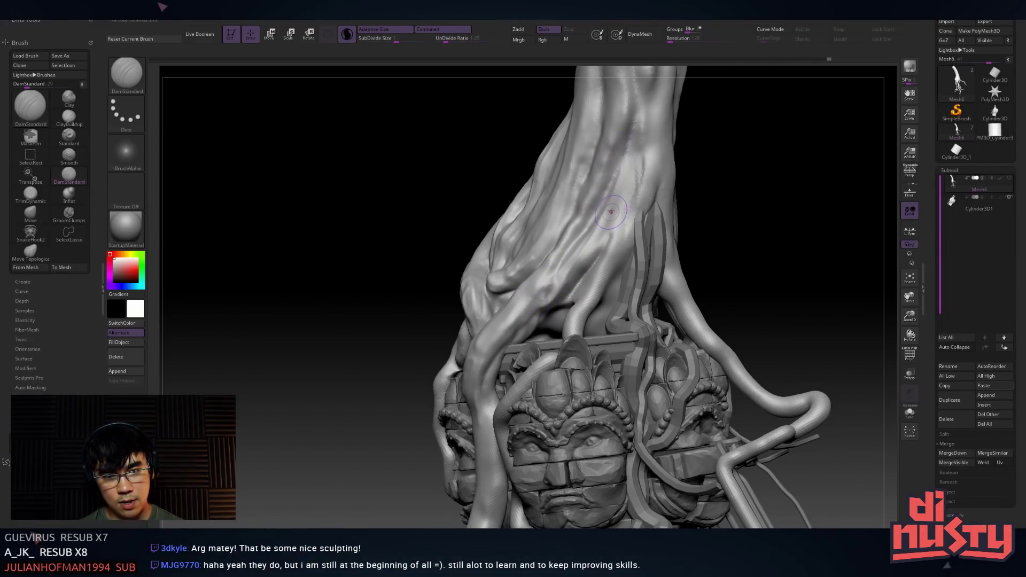
key("shift")
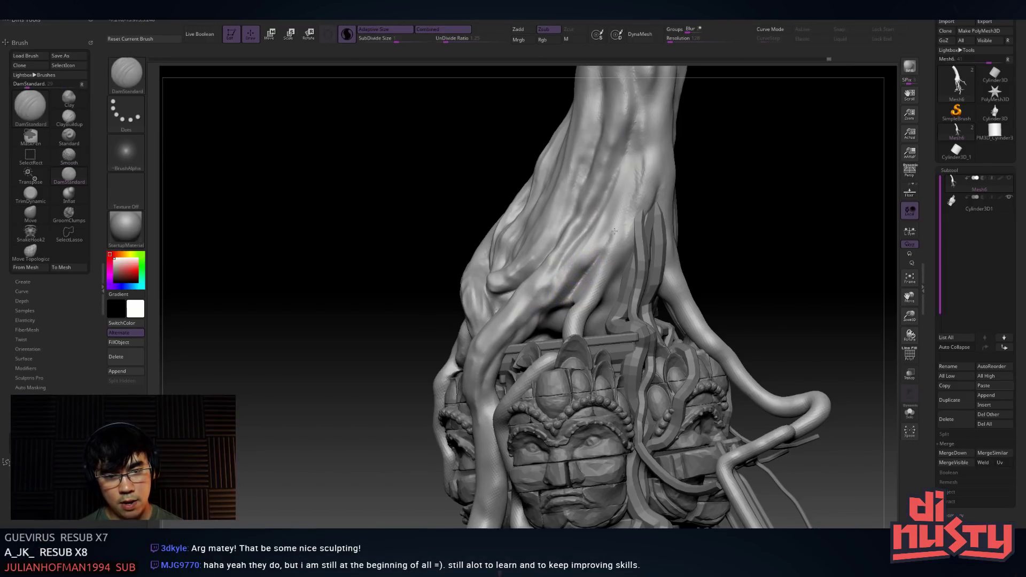
mouse_move(632, 197)
left_mouse_down()
mouse_move(611, 239)
mouse_move(621, 215)
left_mouse_up()
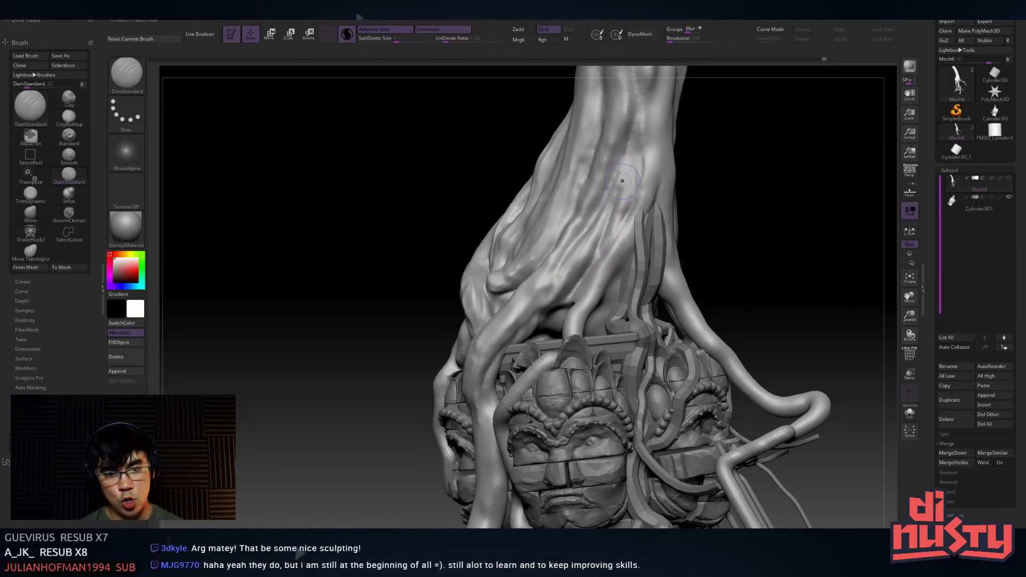
Examine the sculpted trunk and the roots around the carved heads from several sides
mouse_move(623, 176)
right_mouse_down()
mouse_move(523, 221)
mouse_move(572, 235)
mouse_move(561, 216)
mouse_move(577, 227)
mouse_move(576, 213)
right_mouse_up()
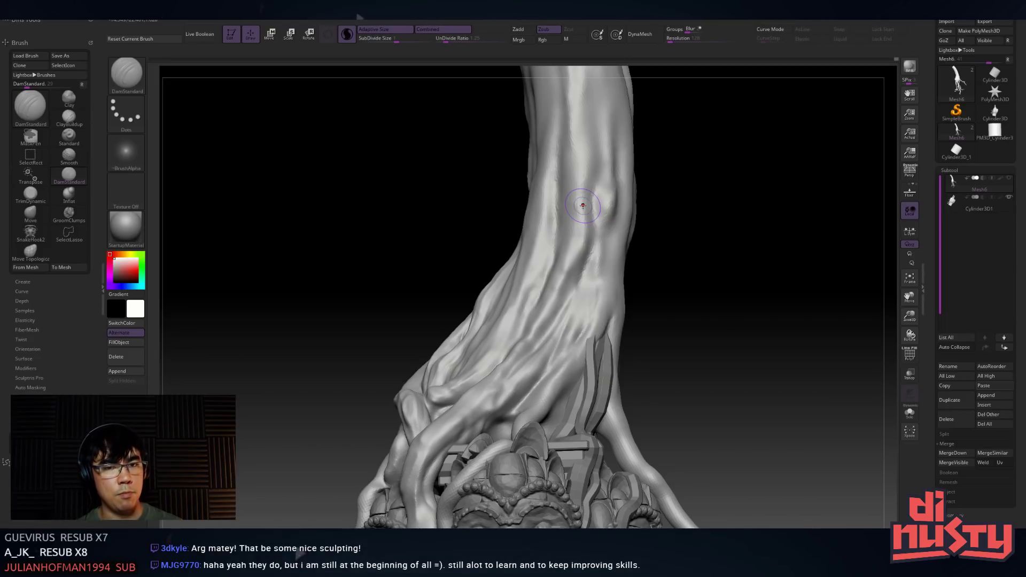
mouse_move(546, 214)
right_mouse_down()
mouse_move(573, 196)
mouse_move(645, 198)
mouse_move(648, 187)
right_mouse_up()
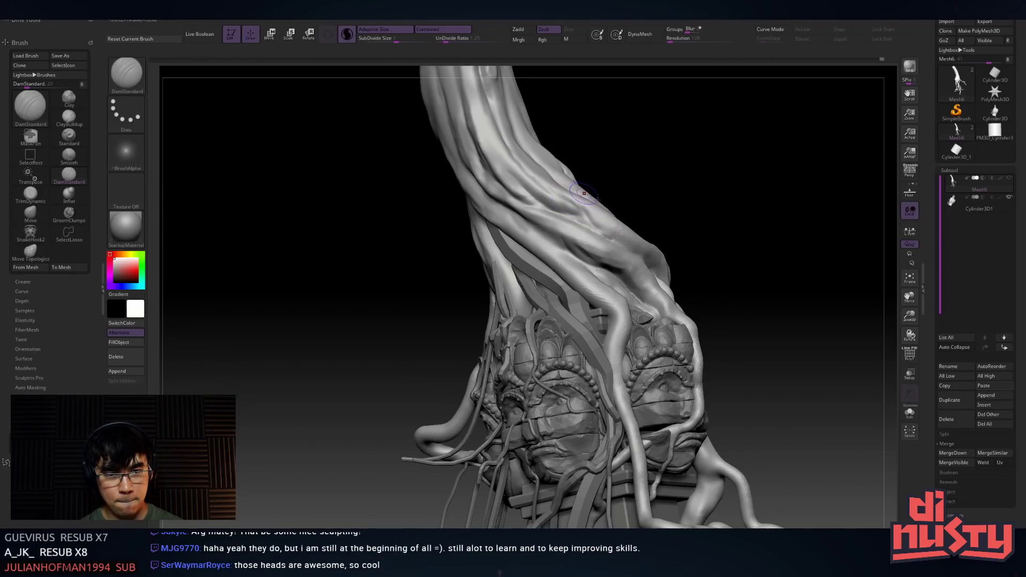
right_click_drag(592, 198, 582, 215, "ctrl")
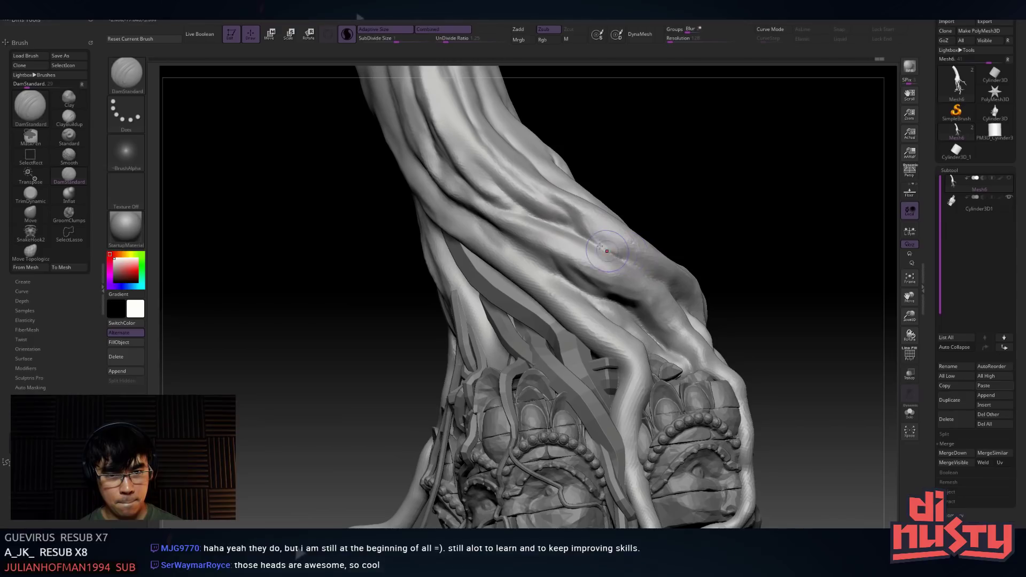
mouse_move(639, 201)
left_mouse_down()
mouse_move(534, 164)
mouse_move(559, 172)
mouse_move(513, 227)
left_mouse_up()
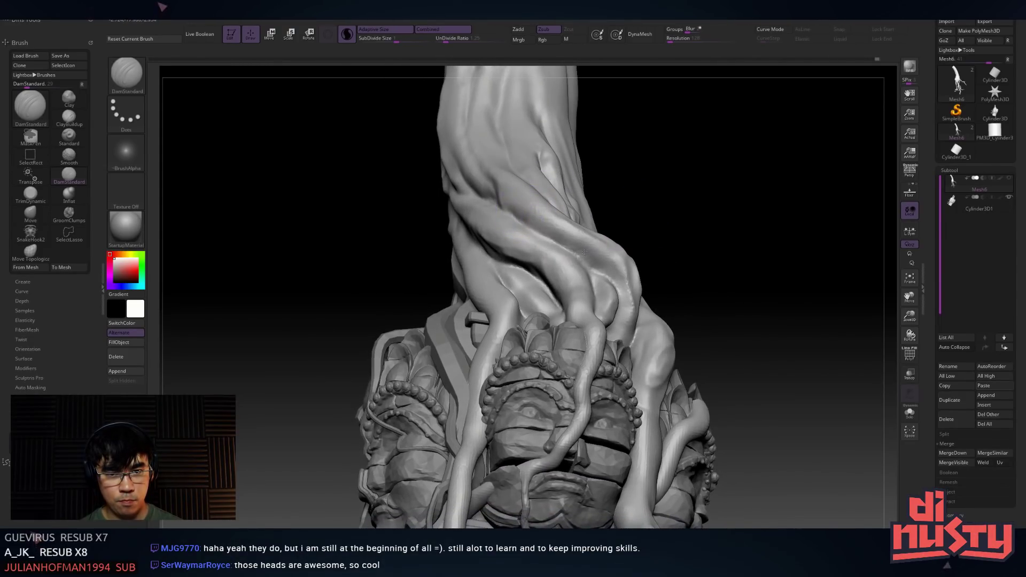
right_click_drag(604, 277, 598, 286)
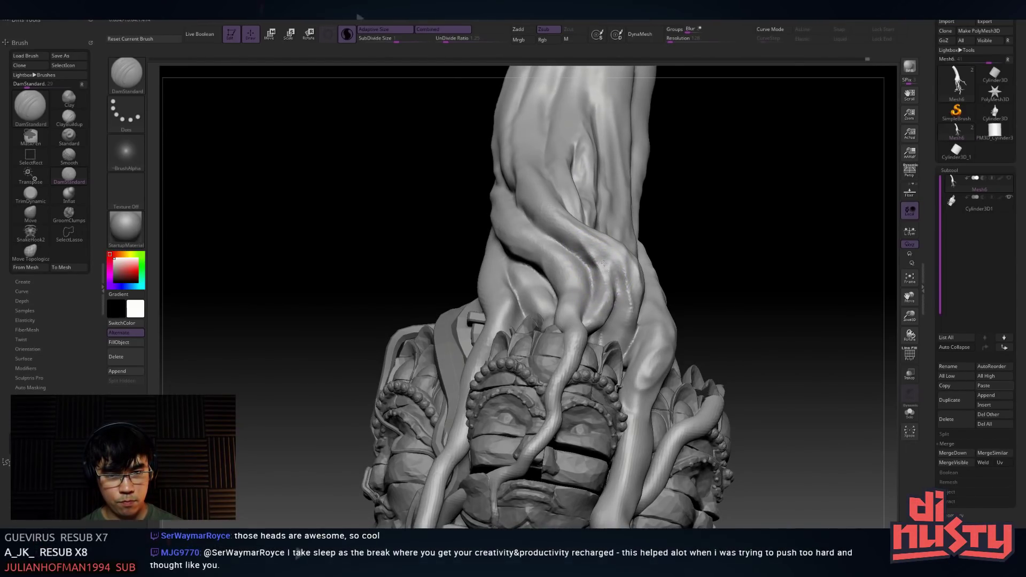
key("shift")
mouse_move(632, 280)
right_mouse_down()
mouse_move(596, 229)
mouse_move(633, 163)
right_mouse_up()
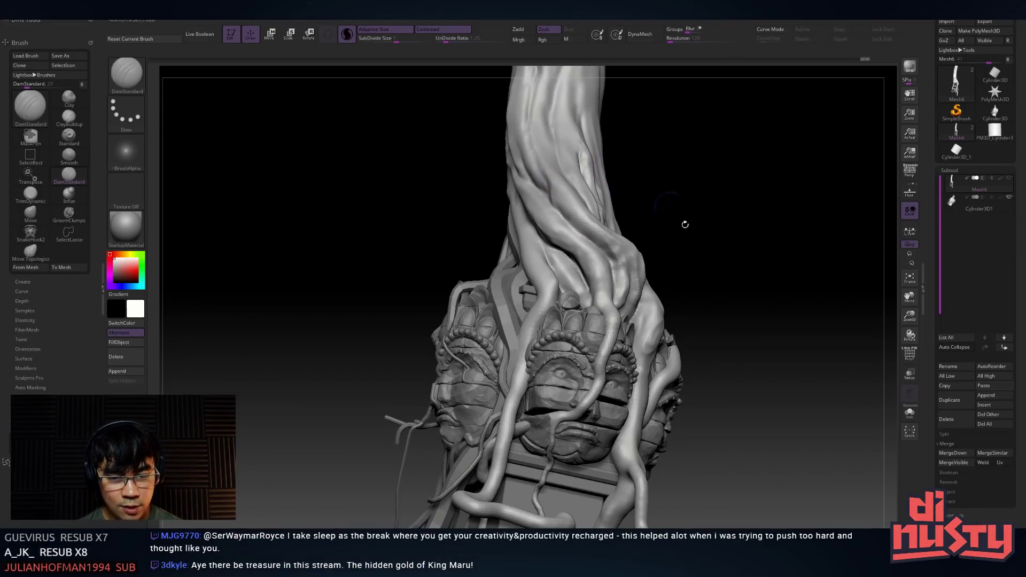
right_click_drag(670, 207, 710, 278)
mouse_move(776, 315)
right_mouse_down()
mouse_move(735, 340)
mouse_move(694, 342)
mouse_move(740, 290)
mouse_move(723, 284)
mouse_move(760, 257)
right_mouse_up()
Switch to Unity and inspect the tree and carved heads above the altar
key("alt+Tab")
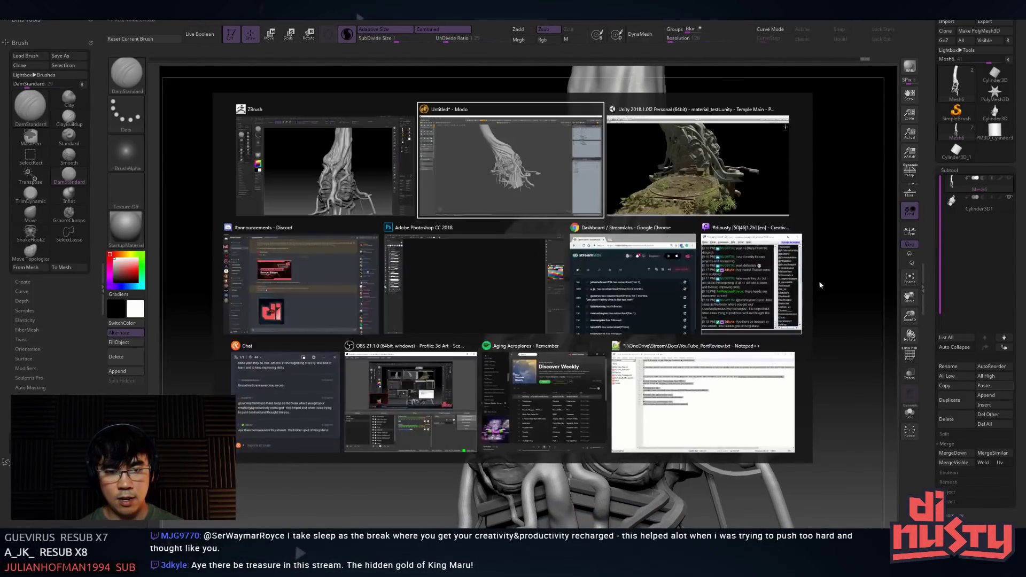
left_click(661, 124)
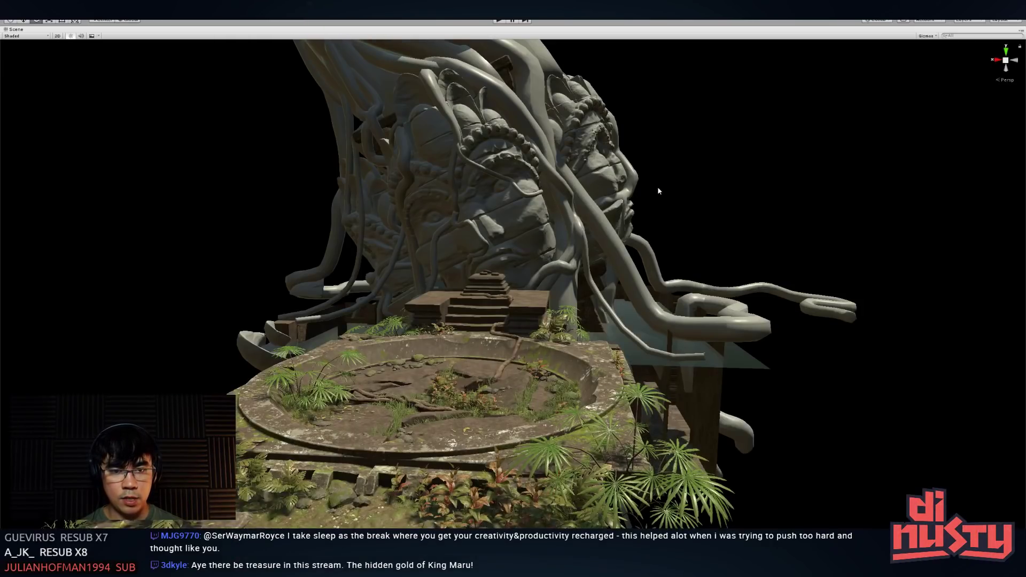
middle_click_drag(609, 254, 758, 286)
left_click_drag(758, 286, 773, 305, "alt")
Restore the full editor layout, then rotate the scene's Directional Light to relight the carved heads and roots
key("shift+space")
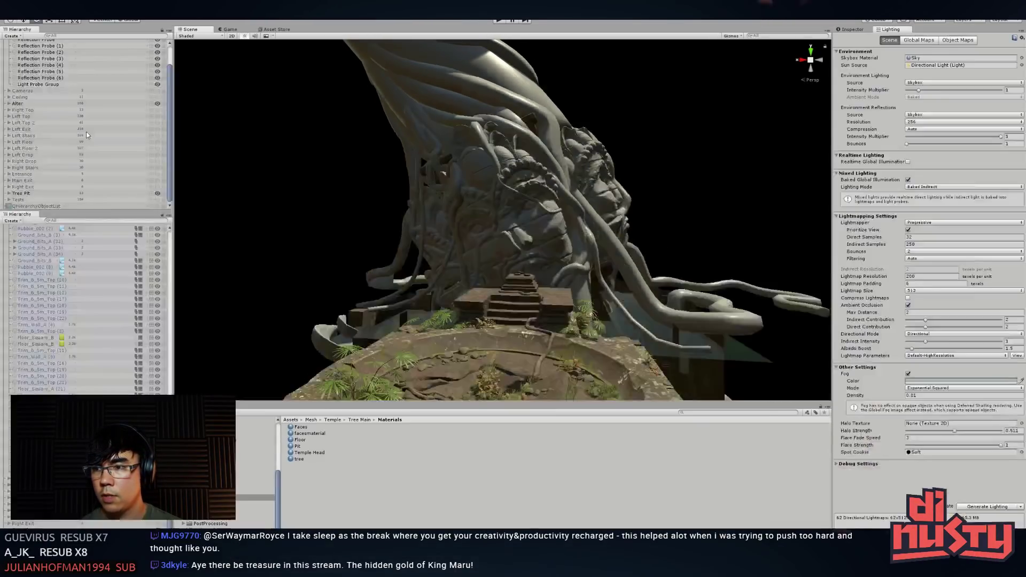
scroll(171, 56, "up", 2)
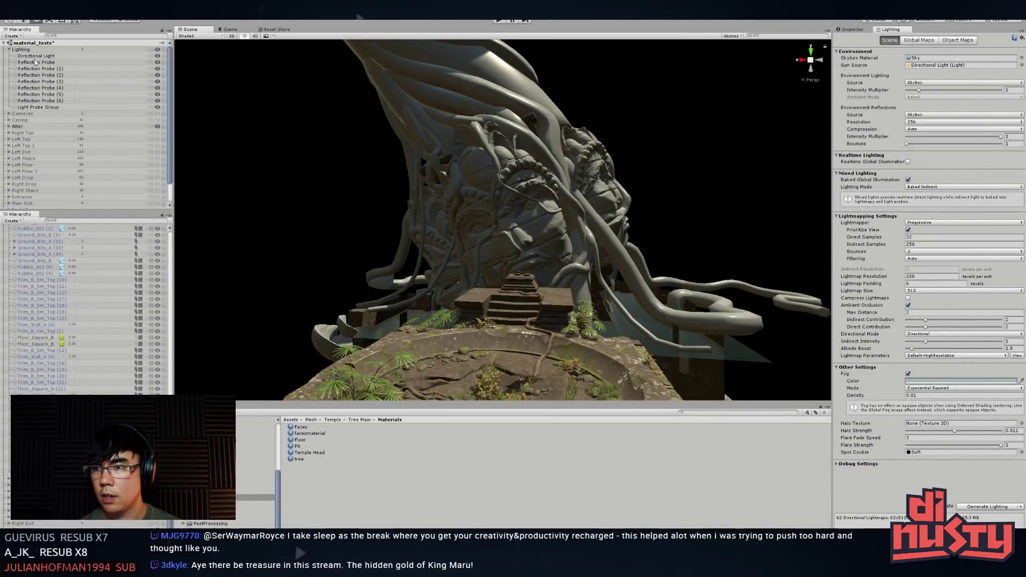
left_click(36, 56)
left_click_drag(453, 278, 432, 268)
left_click(319, 224)
View the relit tree from ground level among the foliage and from in front of the altar
middle_click_drag(467, 342, 472, 274)
scroll(472, 275, "up", 5)
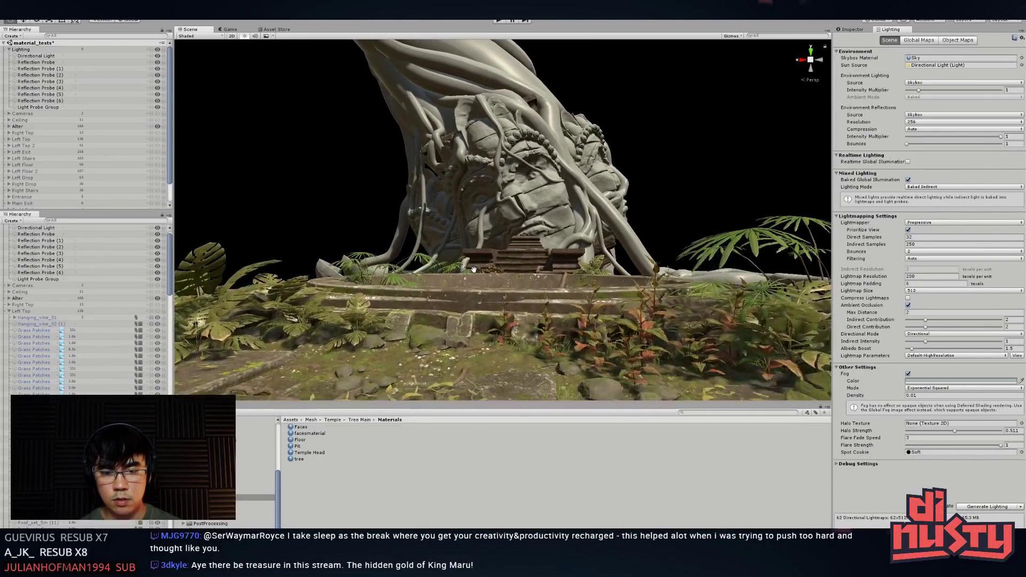
mouse_move(453, 258)
left_mouse_down("alt")
mouse_move(485, 280)
mouse_move(382, 283)
mouse_move(393, 294)
mouse_move(454, 278)
left_mouse_up("alt")
middle_click_drag(458, 284, 457, 249)
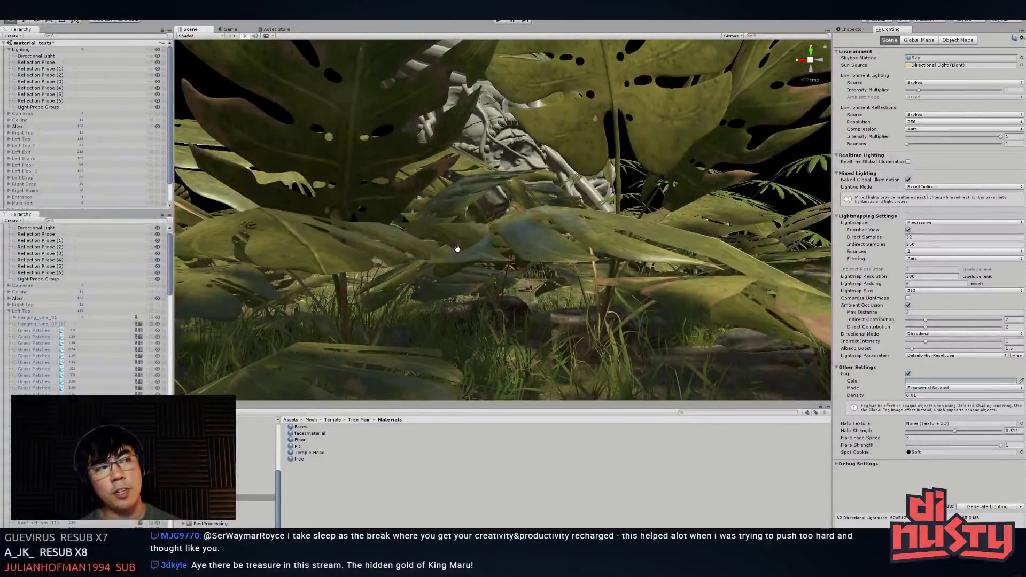
left_click_drag(457, 249, 566, 154, "alt")
Switch back to ZBrush and compare the sculpted trunk and roots from several angles with the Unity scene
key("alt+Tab")
key("alt+Tab")
key("alt+Tab")
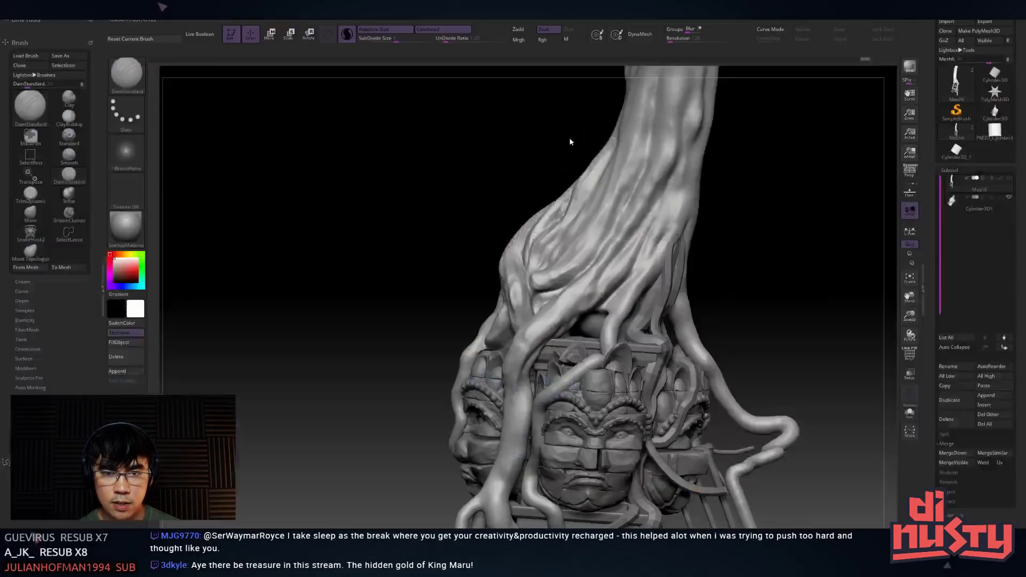
left_click_drag(456, 188, 420, 178)
left_click_drag(471, 151, 495, 158)
key("alt+Tab")
key("alt+Tab")
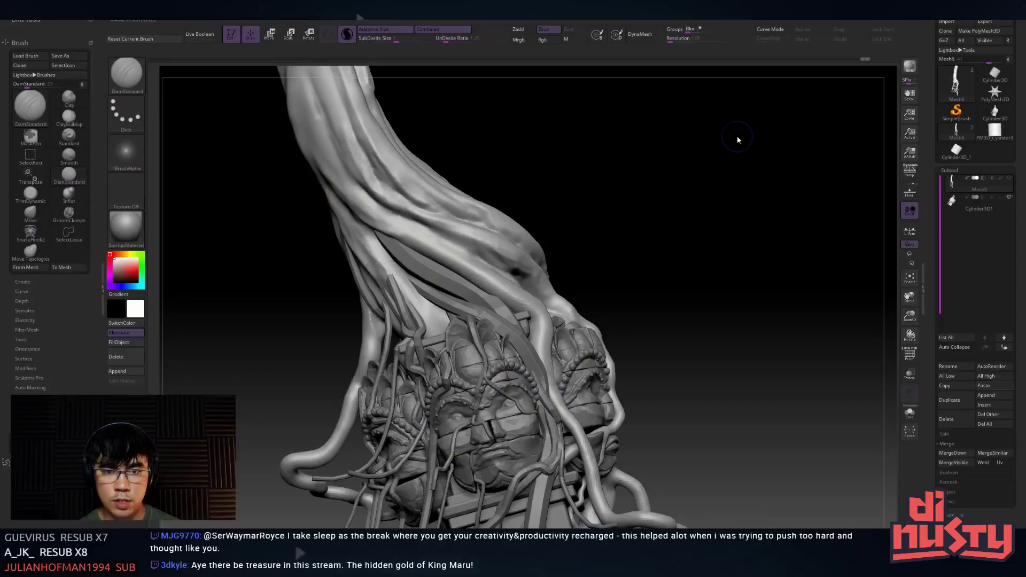
mouse_move(704, 162)
left_mouse_down()
mouse_move(685, 166)
mouse_move(655, 287)
mouse_move(403, 266)
mouse_move(556, 223)
mouse_move(689, 218)
mouse_move(692, 135)
mouse_move(472, 209)
mouse_move(664, 197)
mouse_move(607, 188)
mouse_move(644, 174)
left_mouse_up()
key("alt+Tab")
key("alt+Tab")
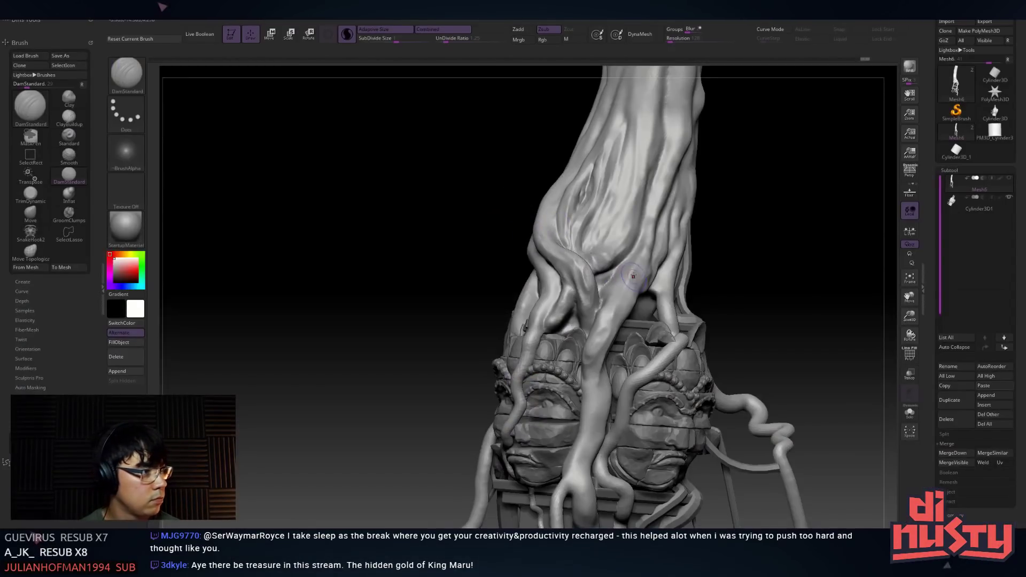
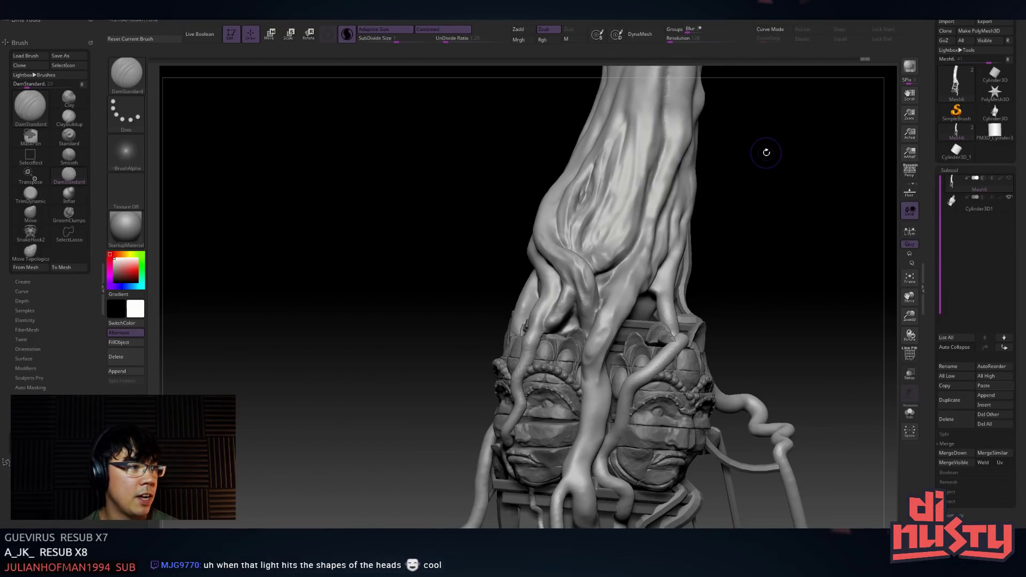
Return to Unity, undo the deselection of the Directional Light, and rotate it to change the shading on the heads
key("alt+Tab")
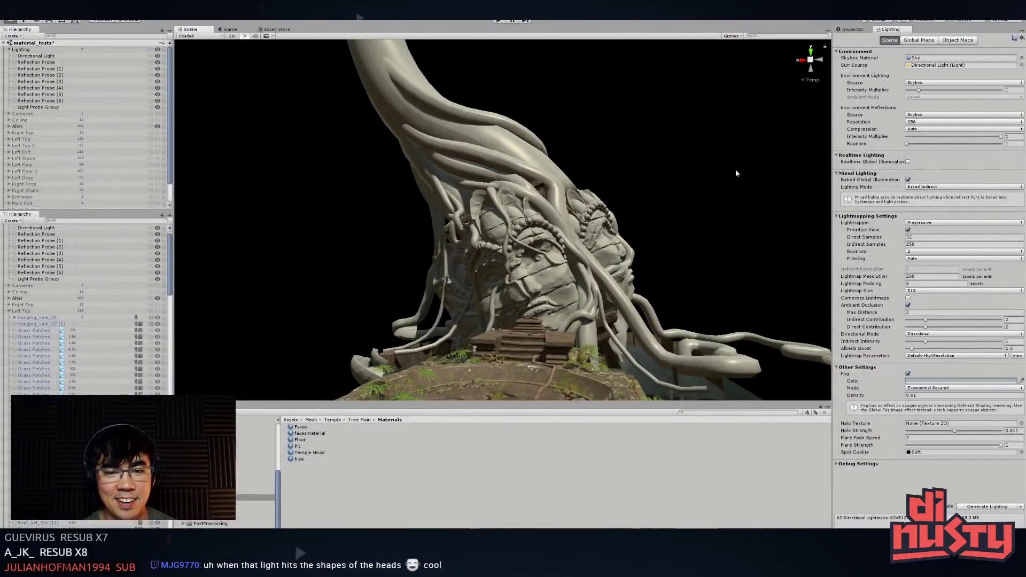
key("ctrl+z")
left_click_drag(472, 279, 512, 282)
key("alt+Tab")
key("alt+Tab")
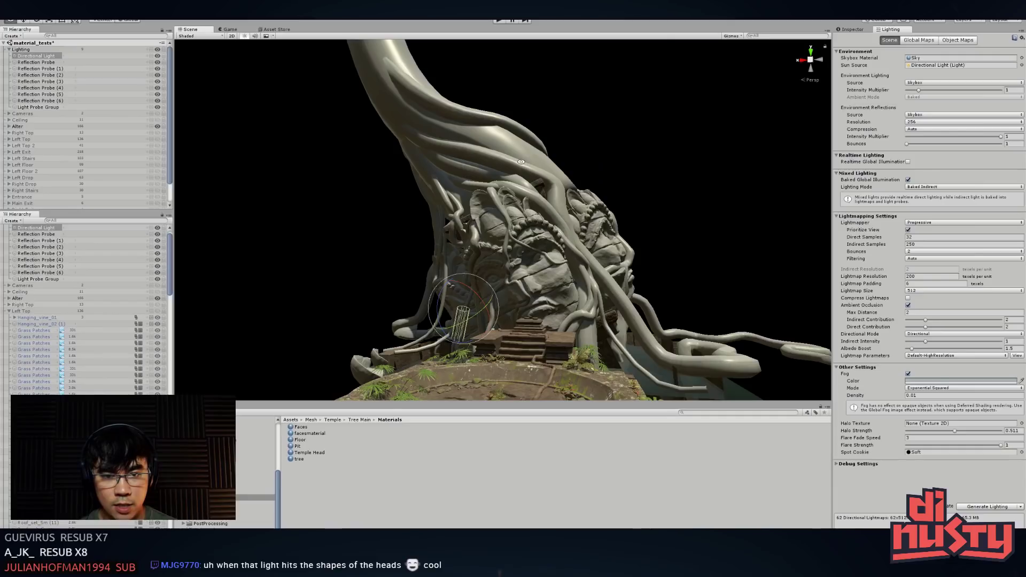
Switch to Modo and make Mesh_2 the active item in polygon selection mode
key("alt+Tab")
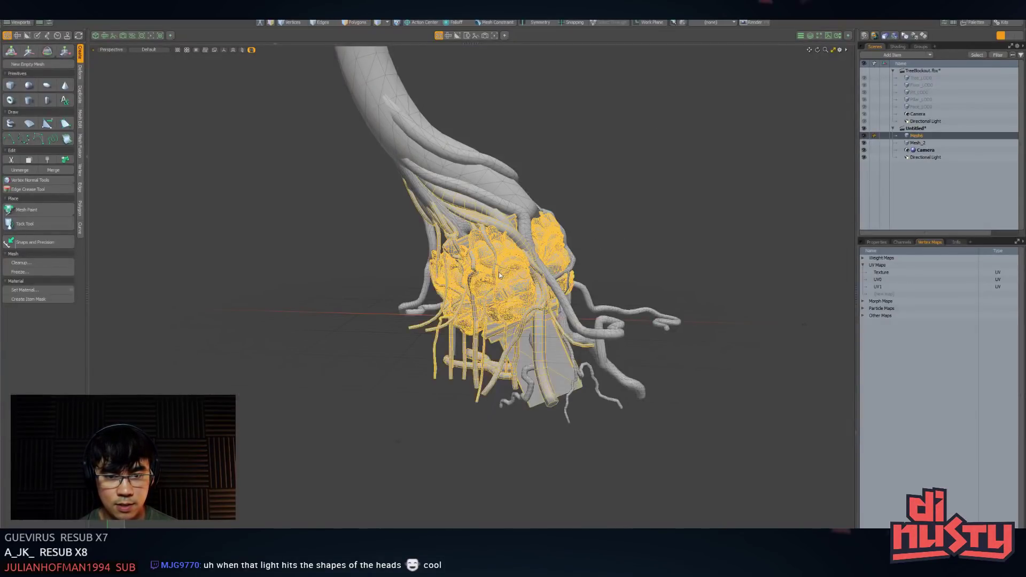
left_click(499, 272)
key("3")
left_click(521, 284)
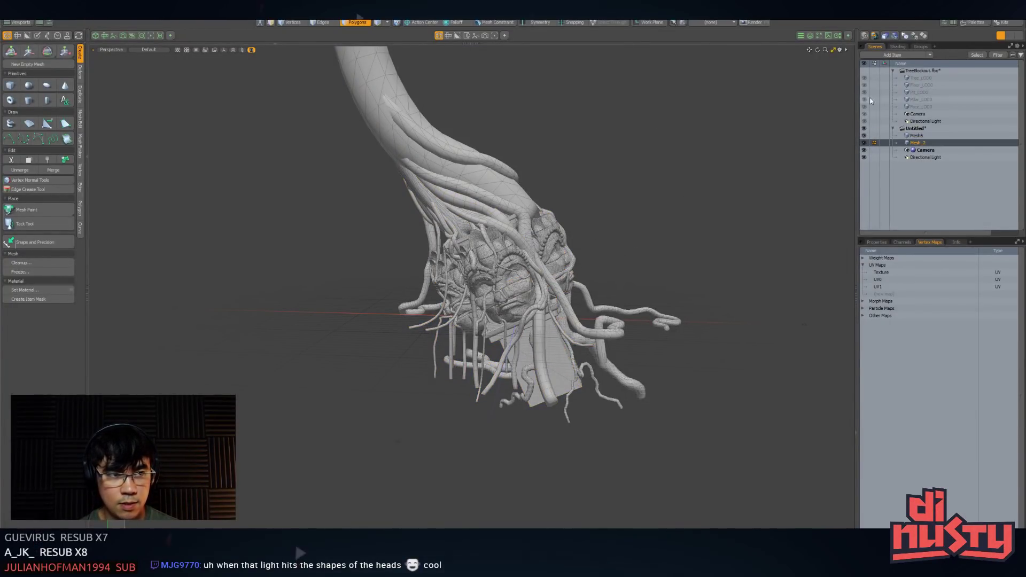
Show the TreeBlockout LOD meshes in place of the Untitled meshes and select the polygons of Face_LOD0
left_click(917, 100)
left_click(919, 106)
key("3")
mouse_move(416, 111)
right_mouse_down()
mouse_move(320, 459)
mouse_move(683, 166)
mouse_move(644, 144)
right_mouse_up()
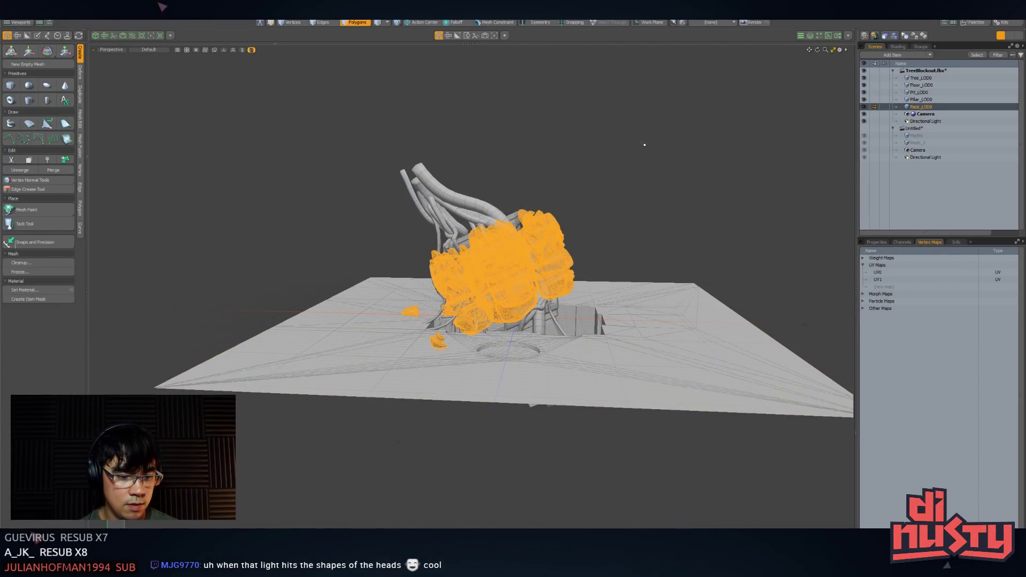
Look over the blockout in Modo, check the tree in Unity, and switch back to ZBrush to view the roots from another angle
left_click_drag(627, 167, 587, 188, "alt")
left_click(623, 165)
scroll(623, 165, "up", 5)
key("alt+Tab")
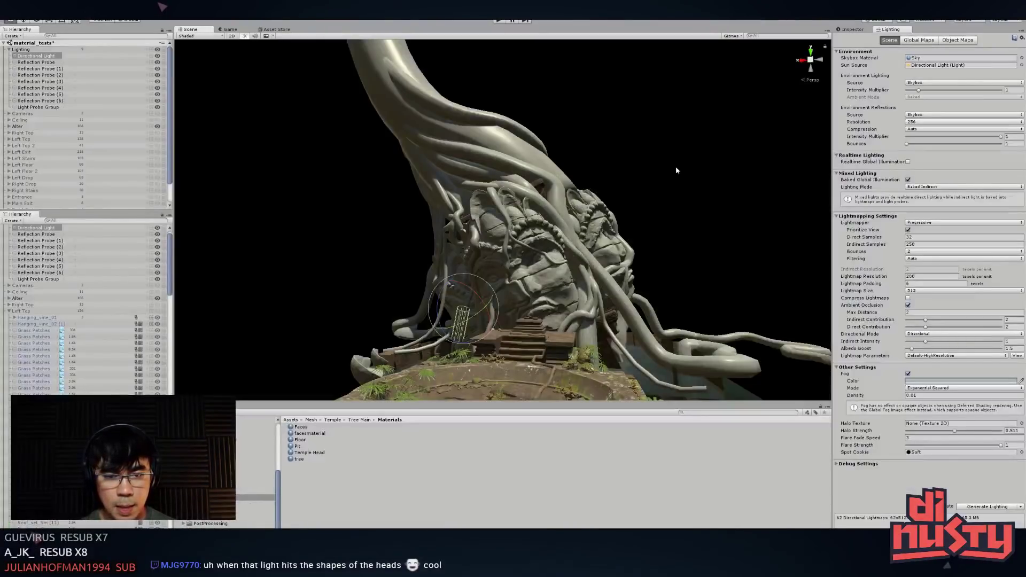
key("alt+Tab")
key("alt+Tab")
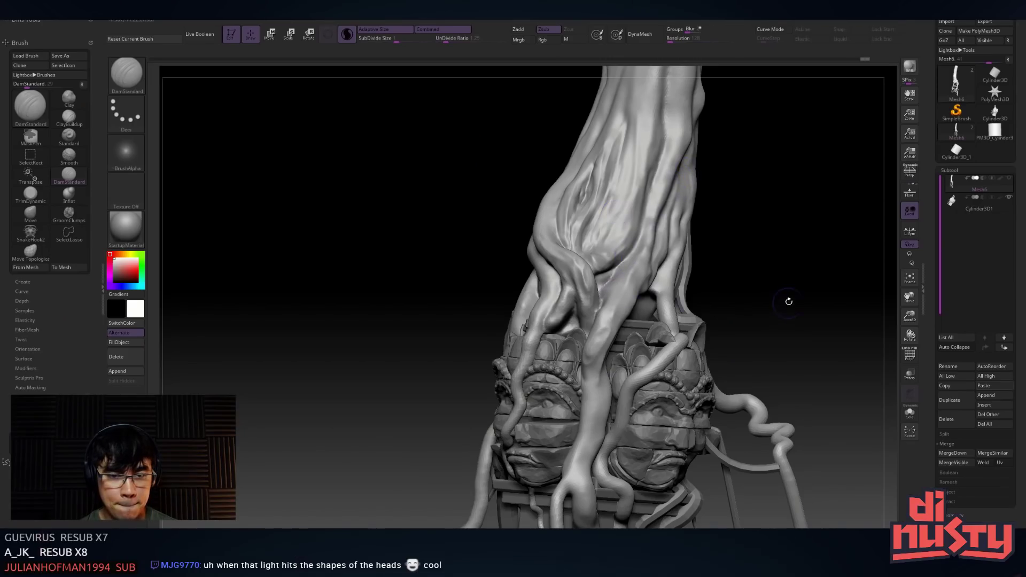
left_click_drag(788, 297, 768, 242)
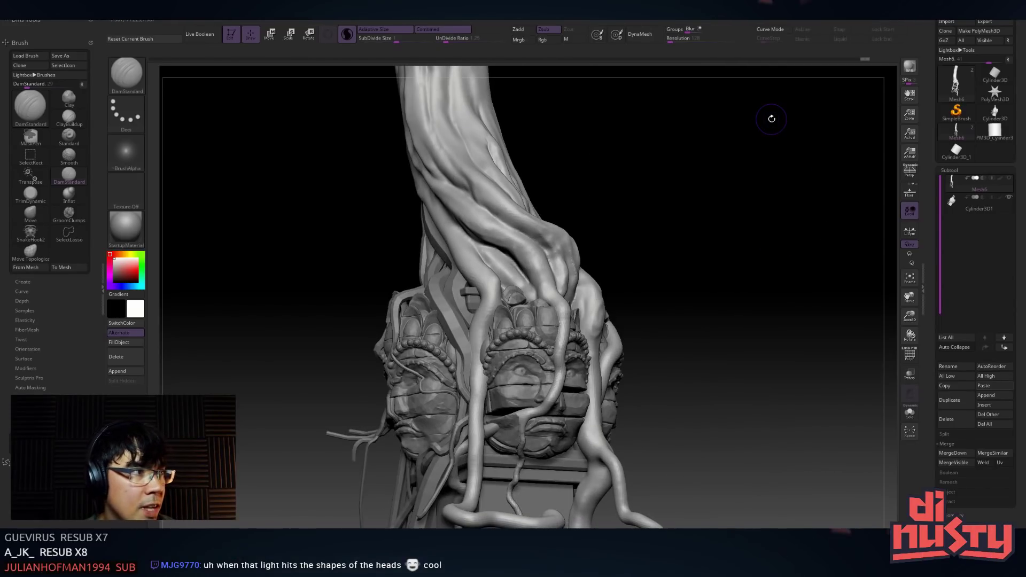
Deepen the creases between the twisting roots above the carved headdress with DamStandard, smooth them, and undo the last stroke
mouse_move(452, 296)
right_mouse_down()
mouse_move(489, 243)
mouse_move(494, 278)
mouse_move(515, 264)
mouse_move(521, 299)
right_mouse_up()
mouse_move(480, 230)
right_mouse_down()
mouse_move(459, 222)
mouse_move(485, 251)
mouse_move(459, 245)
right_mouse_up()
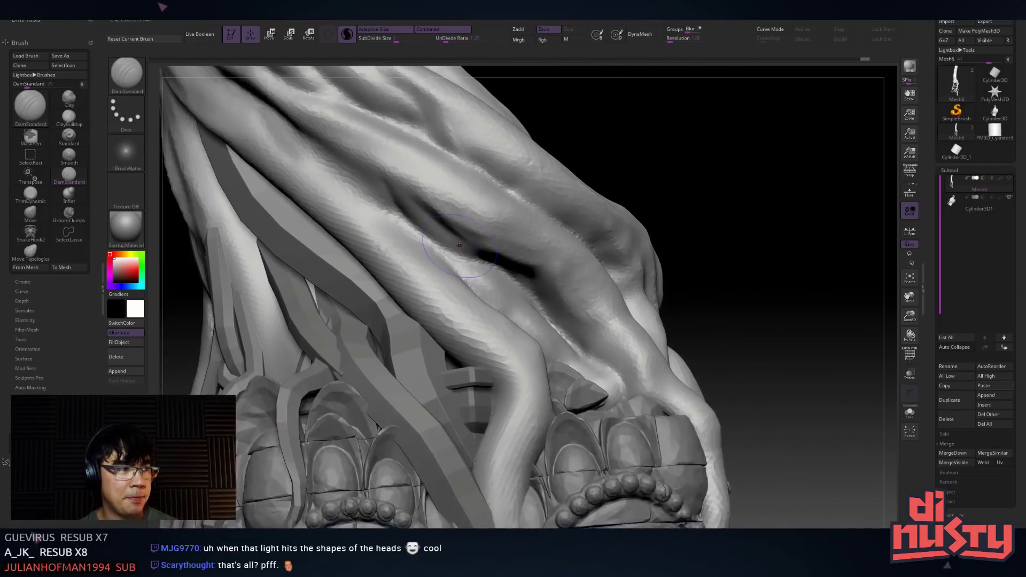
left_click_drag(409, 230, 453, 263)
key("space")
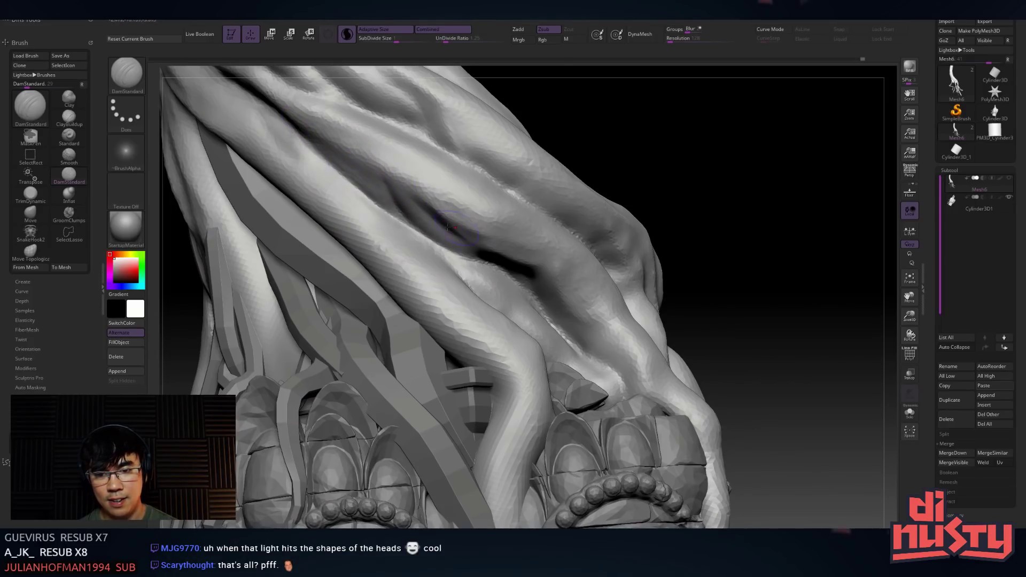
right_click_drag(540, 296, 459, 270)
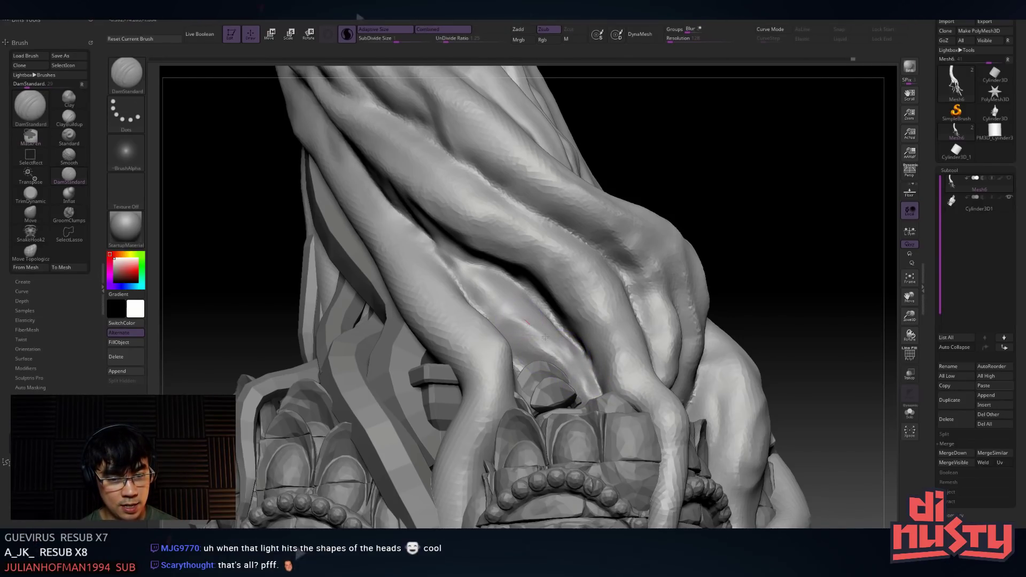
key("shift")
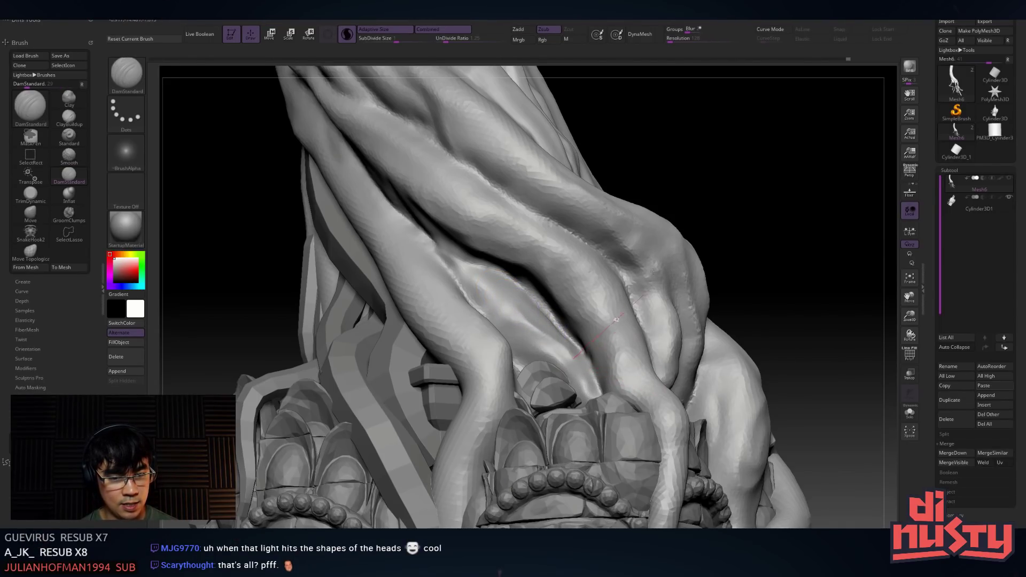
key("shift")
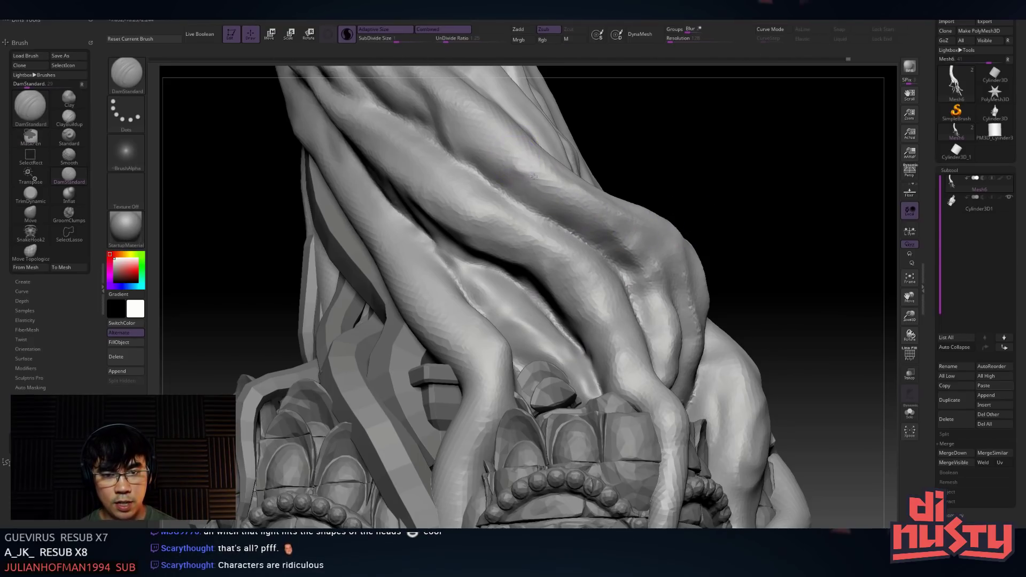
left_click_drag(531, 175, 584, 206)
key("ctrl+z")
Adjust the DamStandard brush and carve a long groove down the trunk beside the overlapping roots
left_click_drag(722, 218, 584, 247)
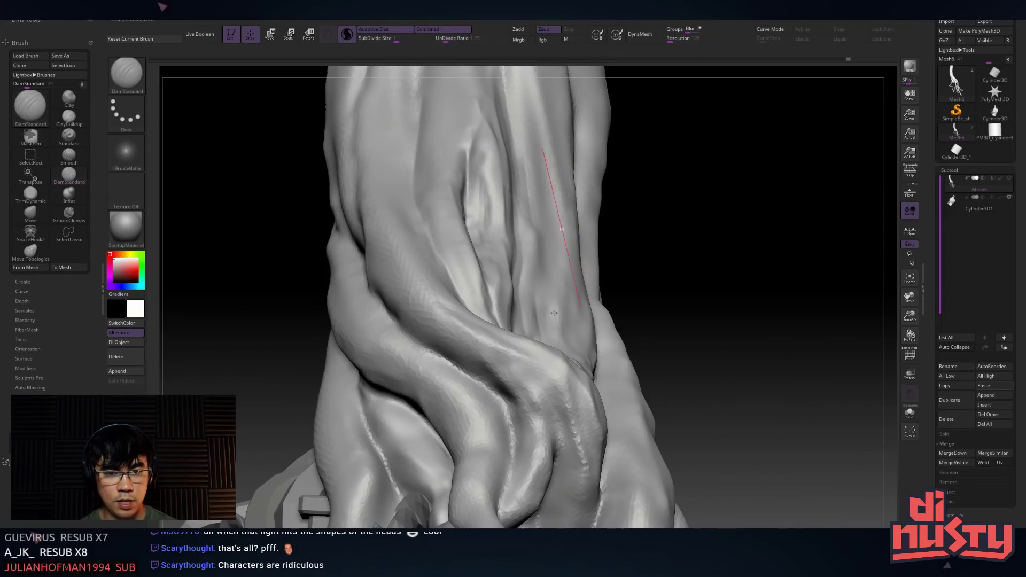
left_click_drag(542, 148, 406, 304)
key("space")
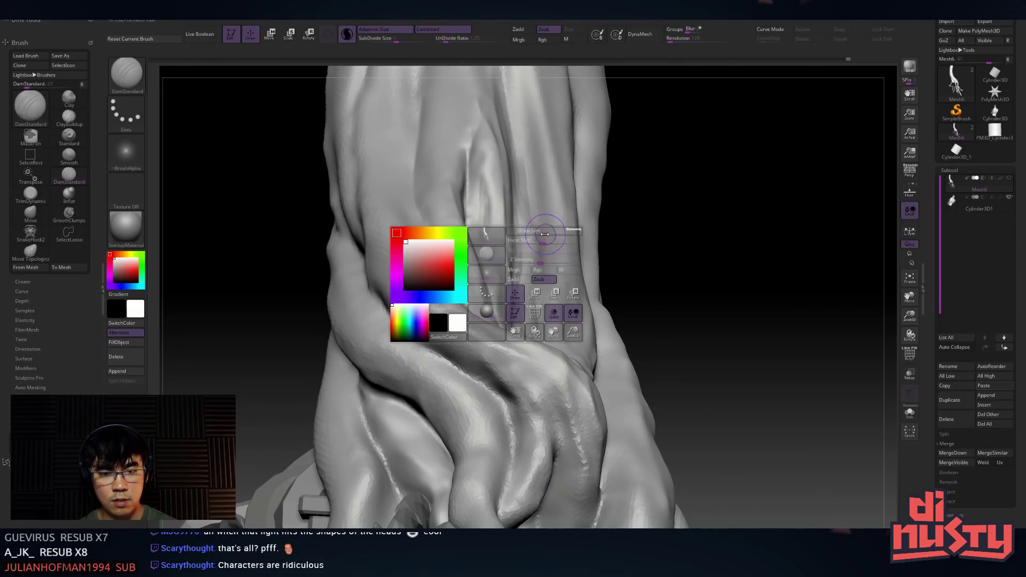
left_click(537, 234)
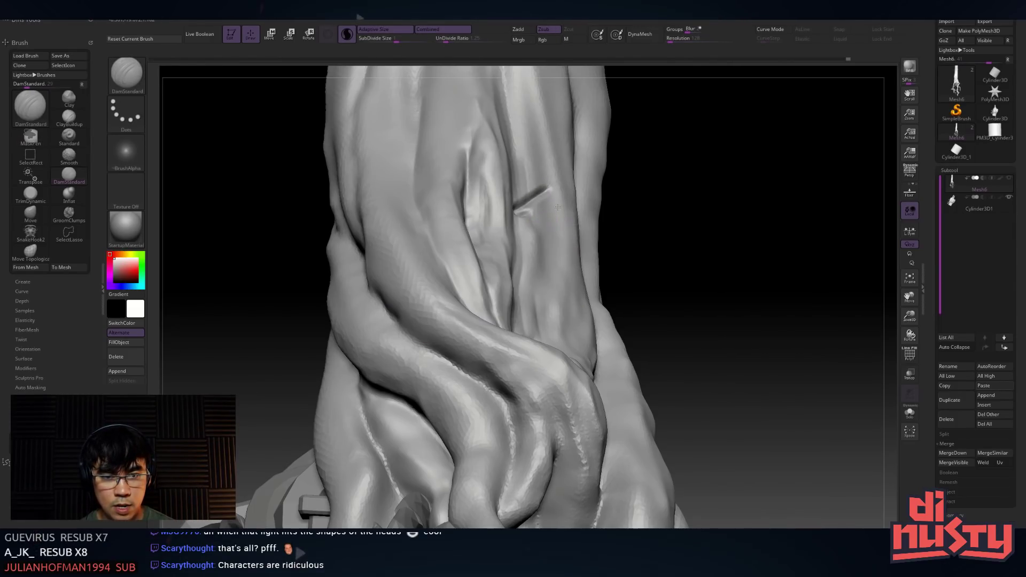
mouse_move(525, 105)
left_mouse_down()
mouse_move(551, 162)
mouse_move(583, 347)
left_mouse_up()
mouse_move(662, 332)
left_mouse_down()
mouse_move(707, 328)
mouse_move(637, 296)
left_mouse_up()
left_click_drag(432, 184, 431, 185)
left_click_drag(374, 224, 393, 233)
key("ctrl+z")
key("ctrl+z")
Examine the trunk and the roots wrapping the carved heads from several angles and distances
mouse_move(621, 191)
left_mouse_down()
mouse_move(664, 191)
mouse_move(634, 231)
mouse_move(690, 191)
mouse_move(681, 194)
left_mouse_up()
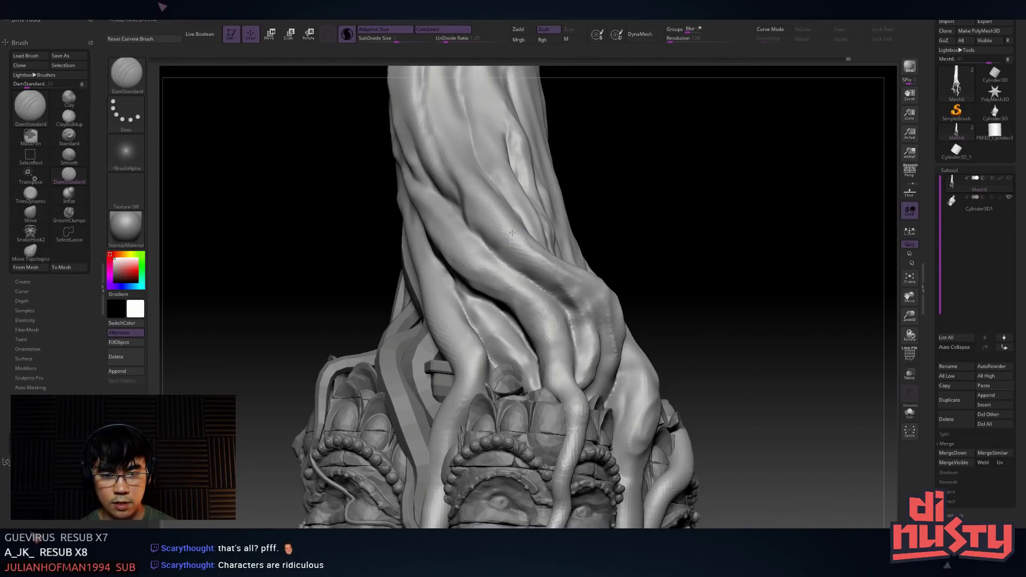
left_click_drag(595, 295, 603, 336)
left_click_drag(374, 378, 536, 361)
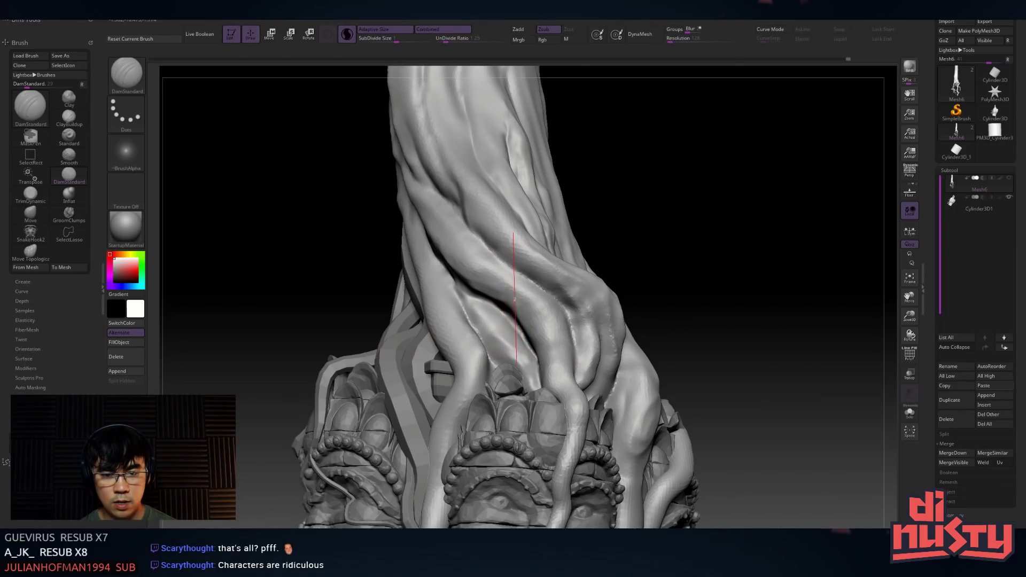
left_click_drag(676, 242, 627, 235)
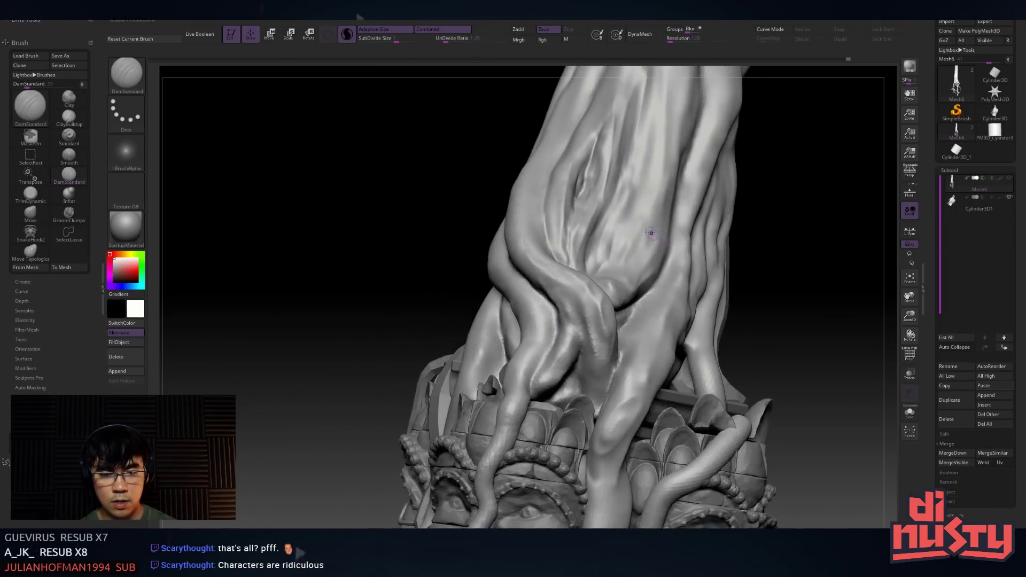
mouse_move(574, 259)
right_mouse_down()
mouse_move(609, 232)
mouse_move(613, 187)
right_mouse_up()
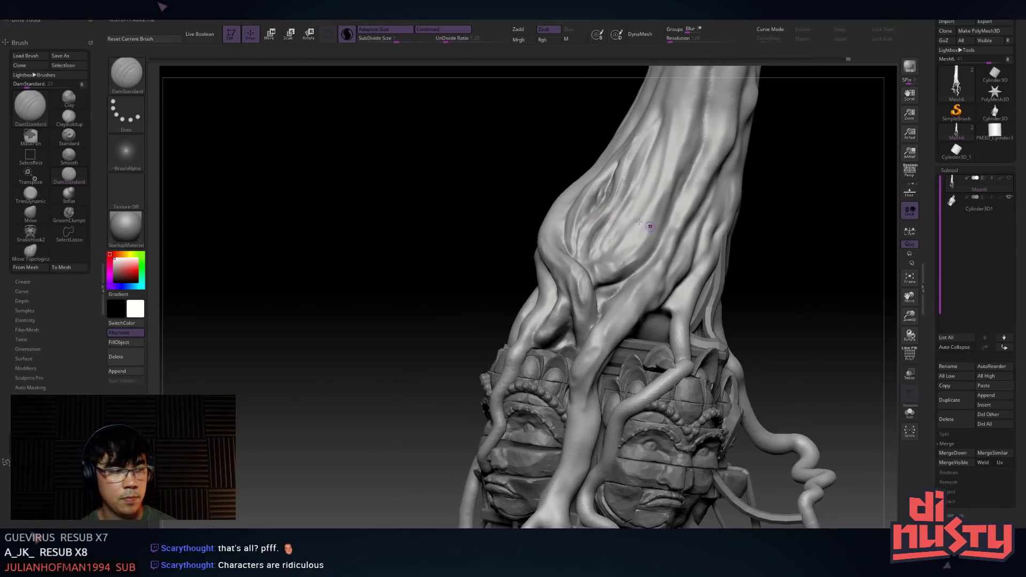
right_click_drag(650, 226, 675, 159)
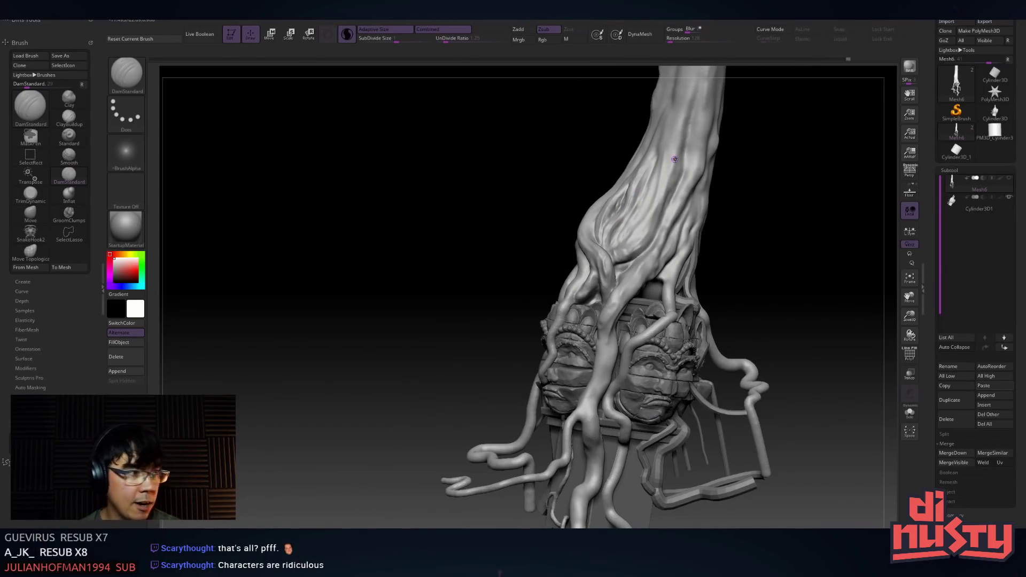
mouse_move(597, 266)
right_mouse_down()
mouse_move(609, 221)
mouse_move(637, 187)
right_mouse_up()
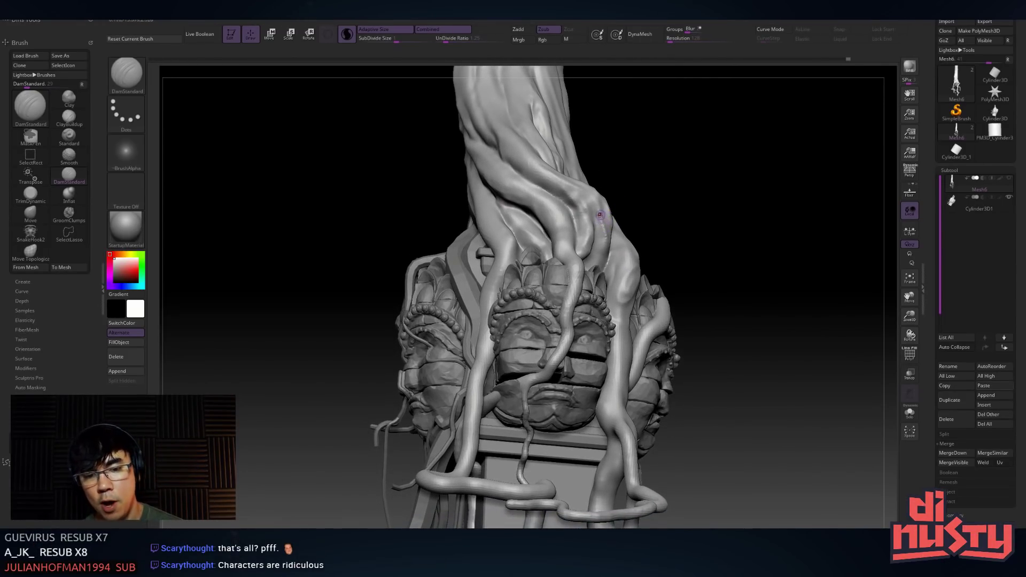
right_click_drag(569, 243, 563, 248)
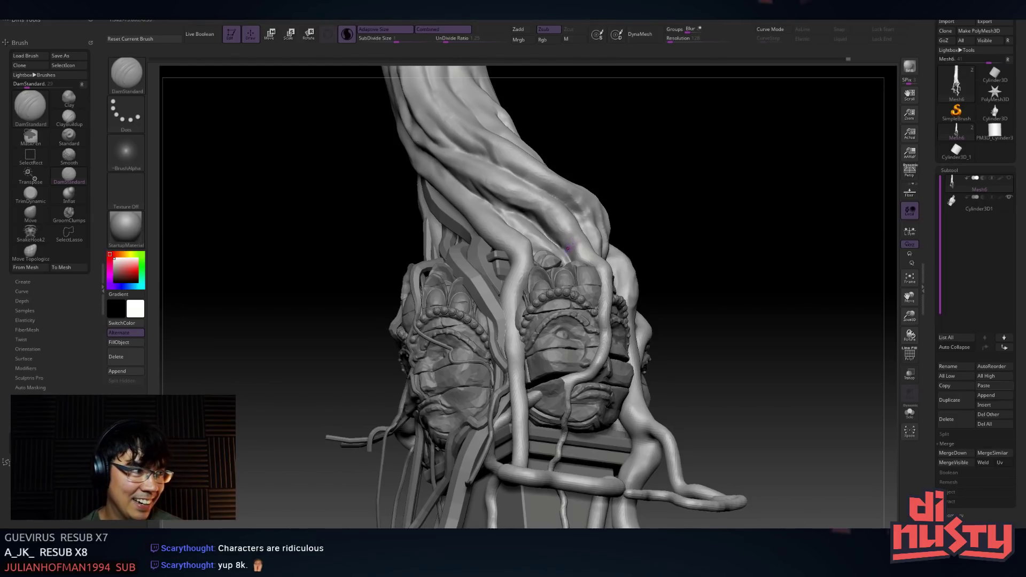
Adjust the brush, deepen the fold between the looping roots above the central face, and smooth the neighbouring surface
mouse_move(544, 215)
right_mouse_down()
mouse_move(567, 206)
mouse_move(528, 207)
mouse_move(527, 233)
right_mouse_up()
key("space")
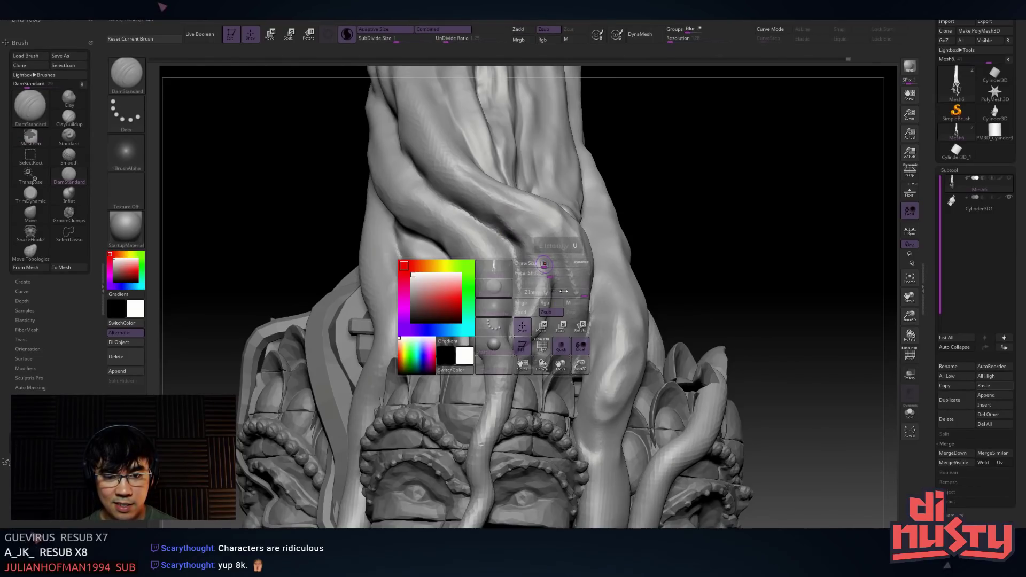
key("space")
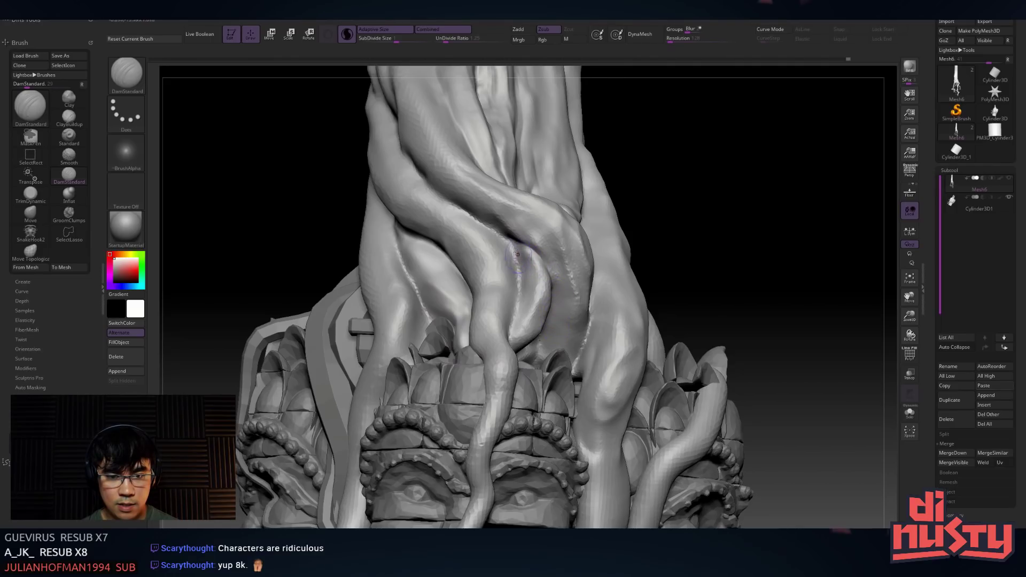
right_click_drag(529, 286, 527, 333)
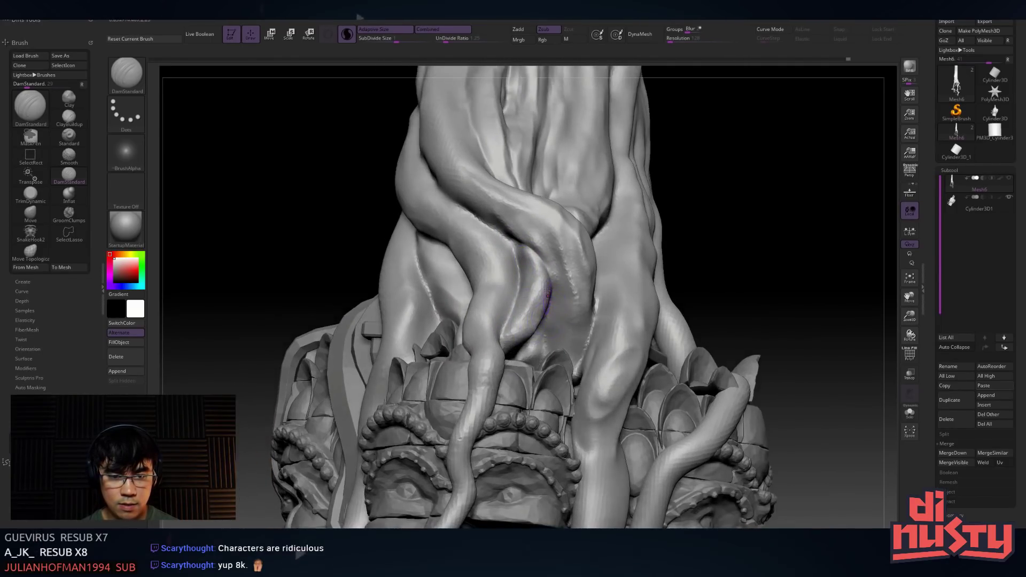
key("ctrl")
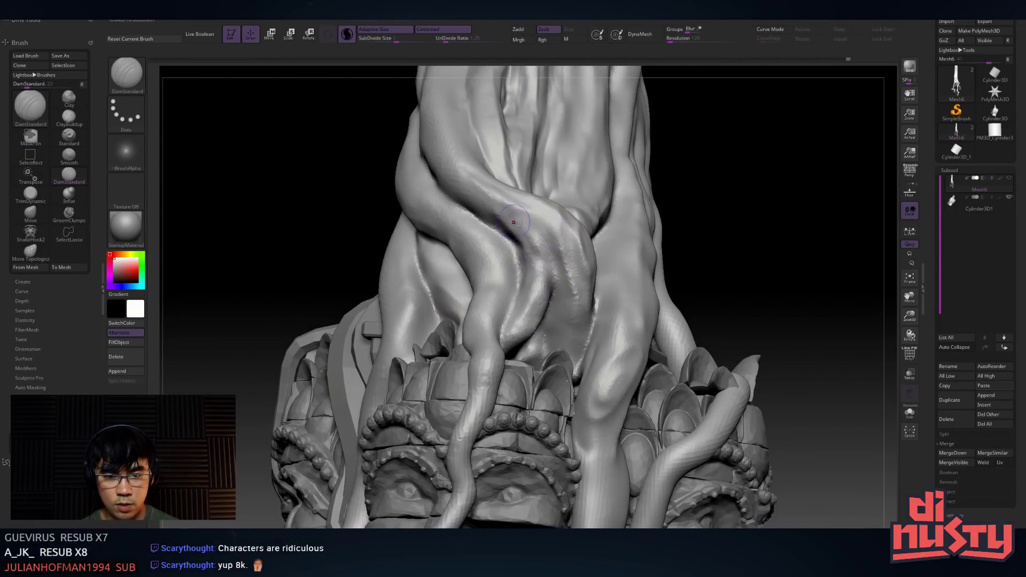
key("shift")
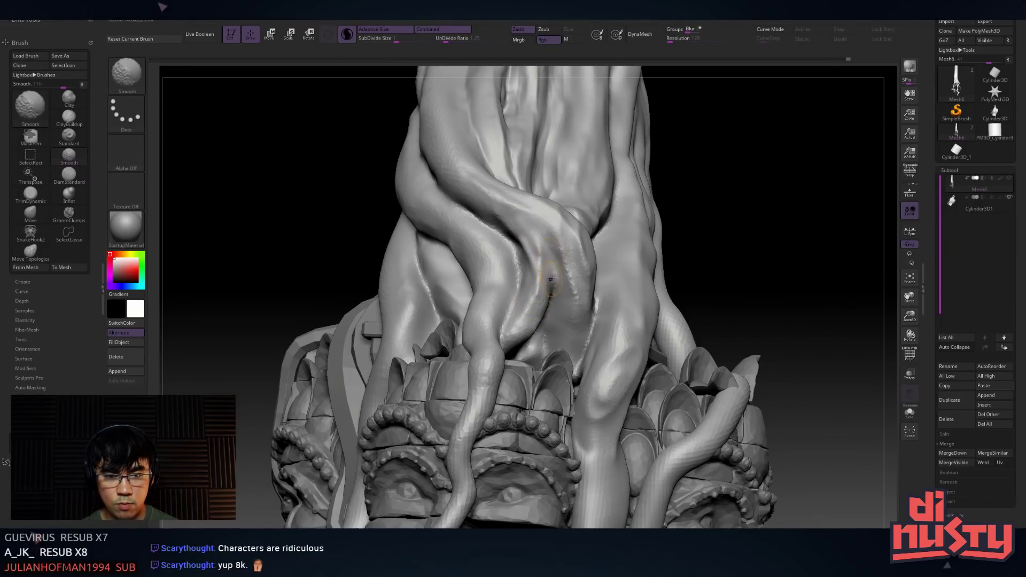
Mask and unmask the trunk's flank, and work DamStandard into the crease beside the thin root above the headdress
mouse_move(551, 331)
right_mouse_down()
mouse_move(537, 206)
mouse_move(542, 236)
mouse_move(520, 235)
mouse_move(488, 283)
mouse_move(506, 312)
mouse_move(470, 290)
mouse_move(512, 219)
mouse_move(545, 200)
mouse_move(594, 212)
mouse_move(460, 167)
right_mouse_up()
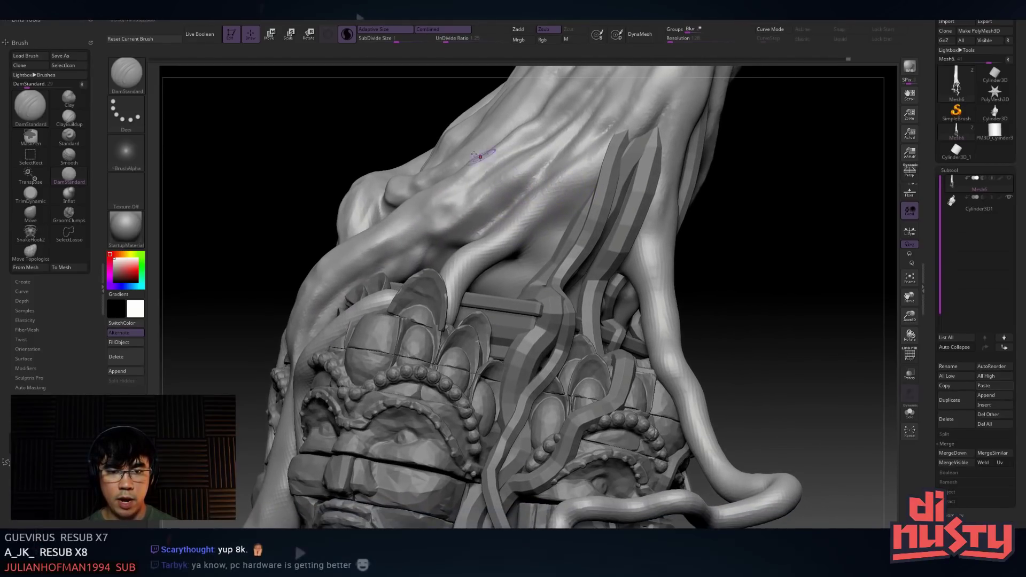
left_click_drag(317, 119, 737, 333, "ctrl")
left_click(757, 316, "ctrl")
mouse_move(707, 259)
right_mouse_down()
mouse_move(546, 248)
mouse_move(573, 222)
mouse_move(576, 235)
mouse_move(553, 247)
mouse_move(545, 215)
right_mouse_up()
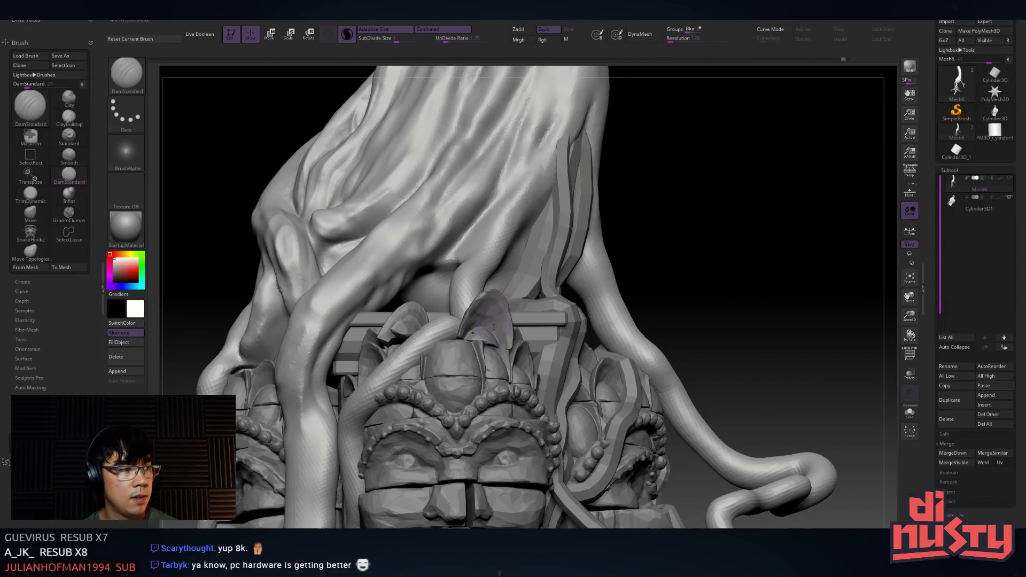
right_click_drag(494, 324, 507, 288)
mouse_move(477, 295)
left_mouse_down()
mouse_move(462, 292)
mouse_move(471, 263)
left_mouse_up()
right_click_drag(506, 233, 519, 276)
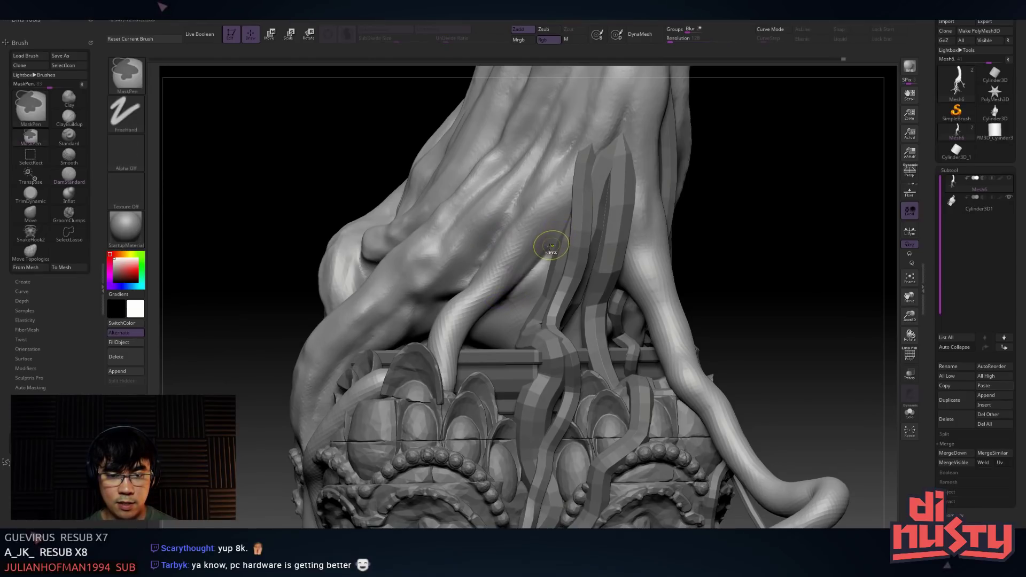
Adjust the brush, carve grooves along the trunk toward the two low-poly roots, and save the project
key("space")
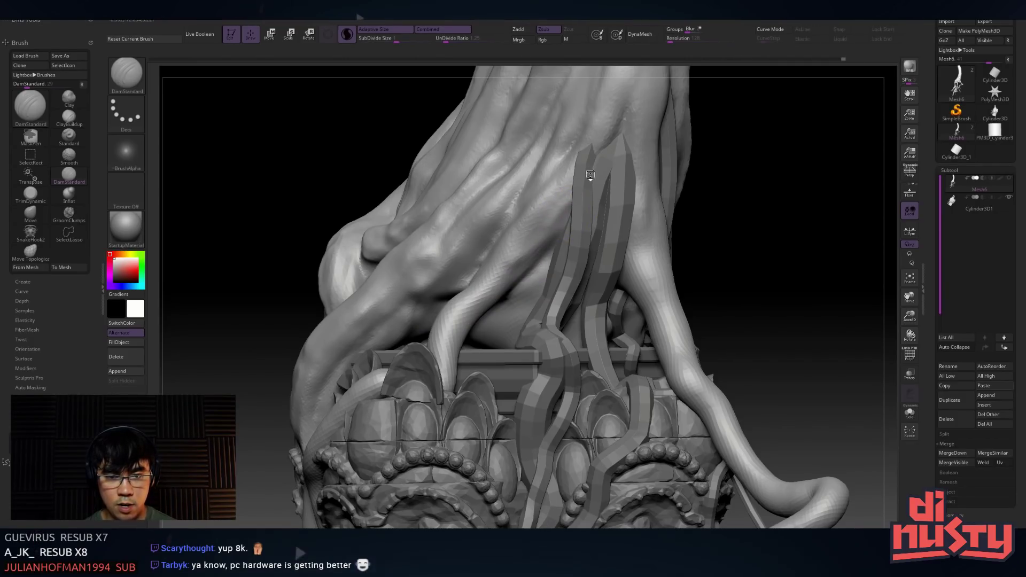
mouse_move(575, 190)
right_mouse_down()
mouse_move(554, 277)
mouse_move(514, 304)
mouse_move(514, 285)
right_mouse_up()
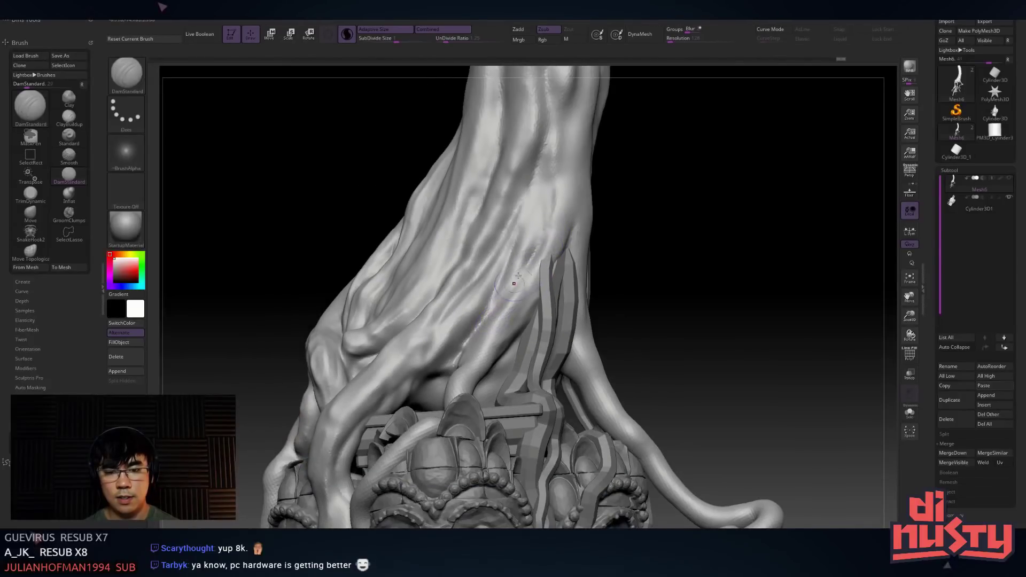
key("ctrl")
left_click_drag(541, 244, 507, 285)
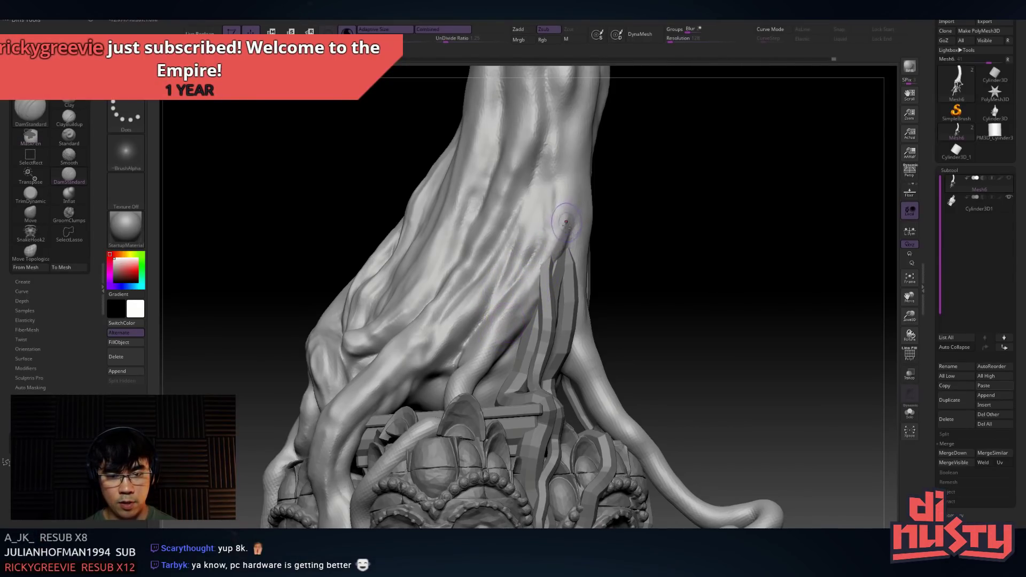
right_click_drag(533, 301, 473, 340)
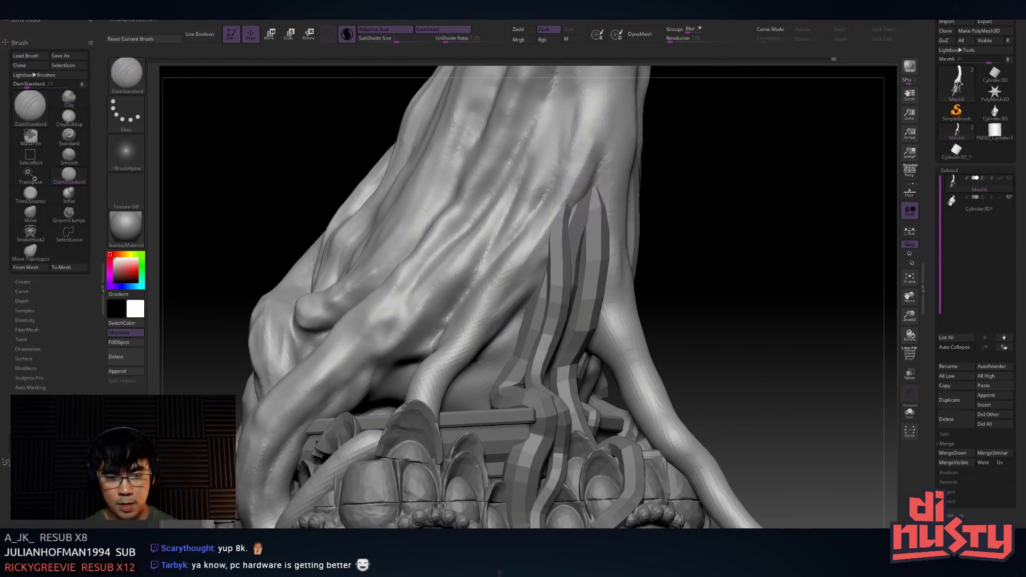
key("ctrl+s")
Deepen the creases where the thin root leaves the trunk and where the trunk splits above the low-poly roots
right_click_drag(549, 251, 598, 244)
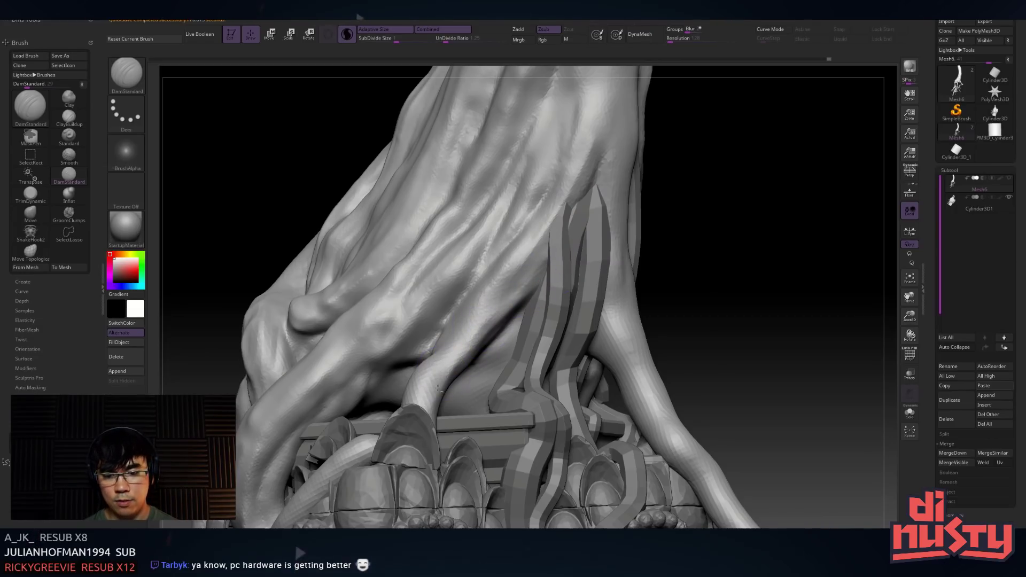
right_click_drag(431, 401, 423, 373)
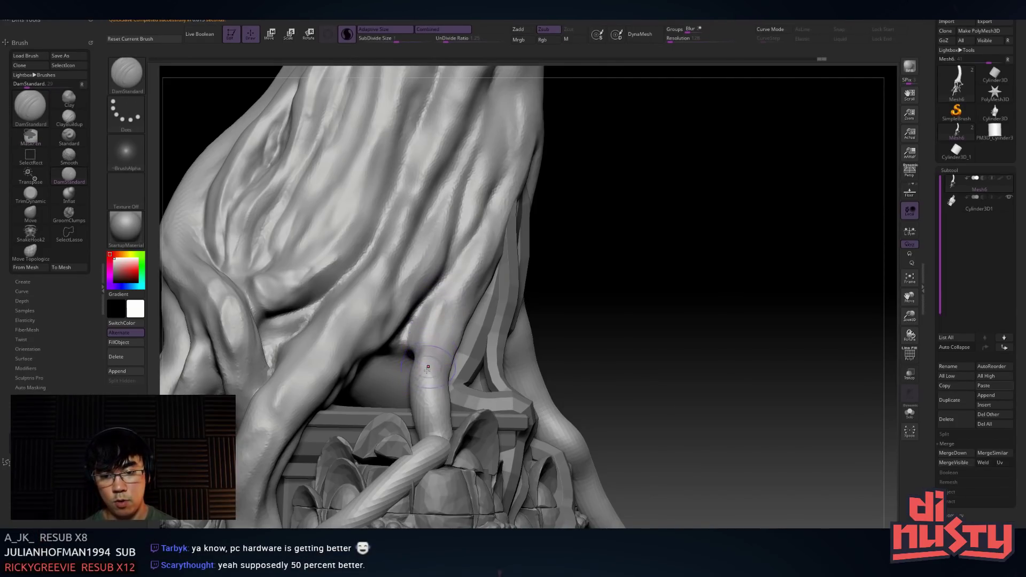
mouse_move(453, 377)
right_mouse_down()
mouse_move(485, 260)
mouse_move(470, 298)
mouse_move(516, 270)
mouse_move(526, 231)
mouse_move(506, 243)
mouse_move(468, 303)
right_mouse_up()
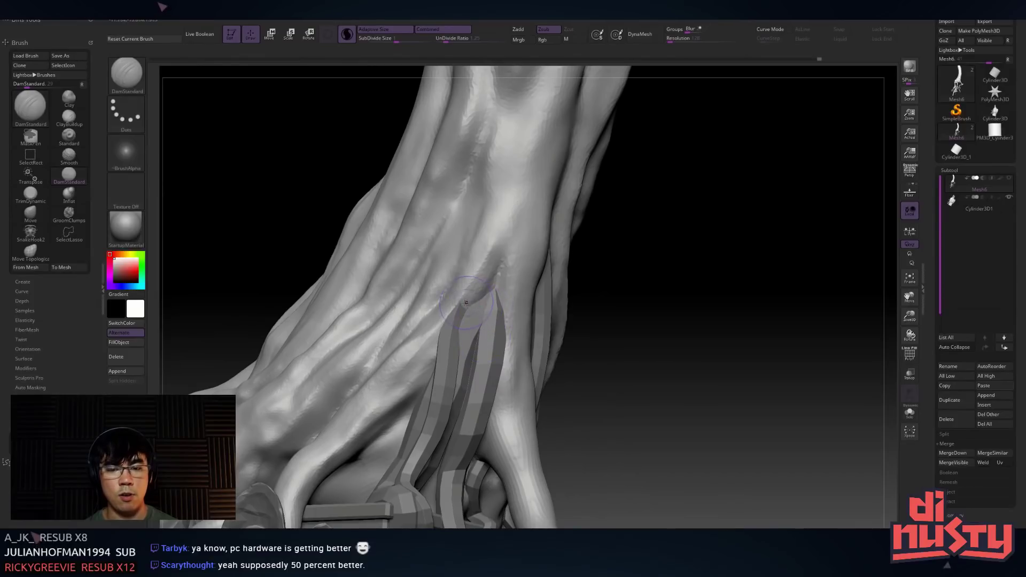
left_click_drag(495, 249, 476, 304)
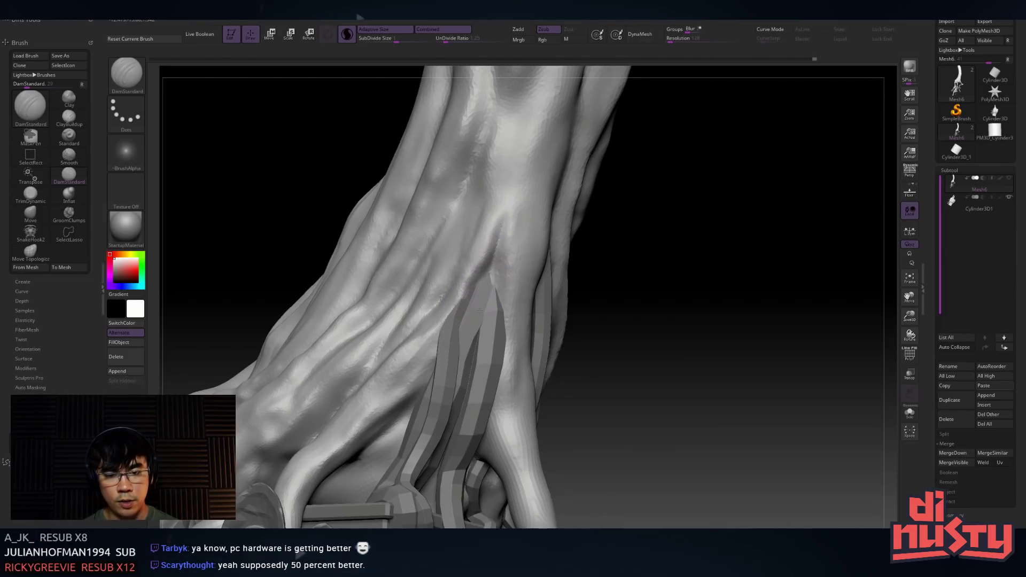
right_click_drag(479, 313, 487, 236, "ctrl")
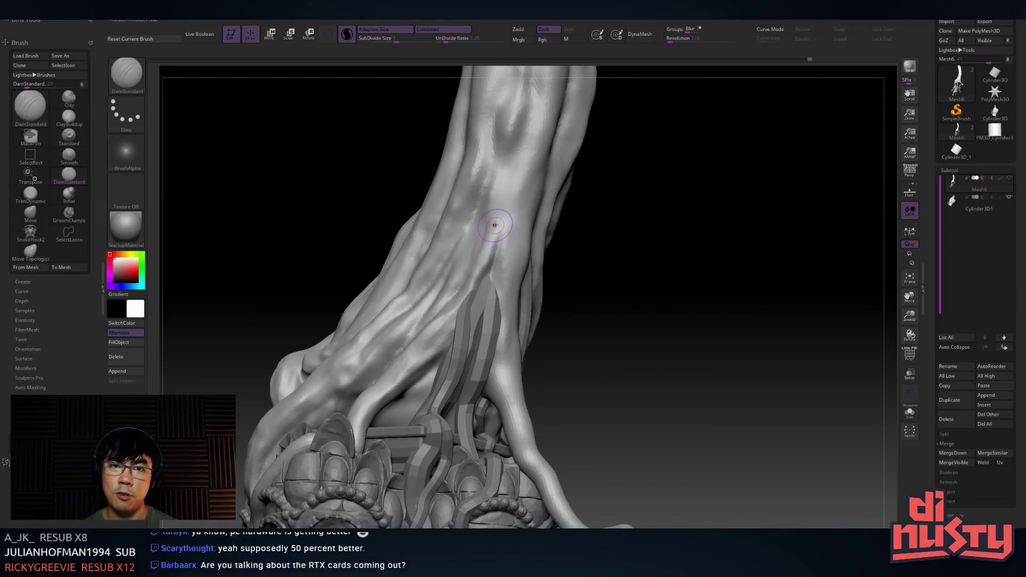
Rework the trunk surface above the low-poly roots and smooth the thick root running down toward the headdress
mouse_move(538, 273)
right_mouse_down()
mouse_move(515, 242)
mouse_move(494, 263)
mouse_move(482, 252)
mouse_move(490, 294)
right_mouse_up()
mouse_move(477, 224)
left_mouse_down()
mouse_move(497, 144)
mouse_move(475, 223)
mouse_move(472, 330)
mouse_move(483, 192)
mouse_move(480, 398)
left_mouse_up()
right_click_drag(508, 295, 494, 336)
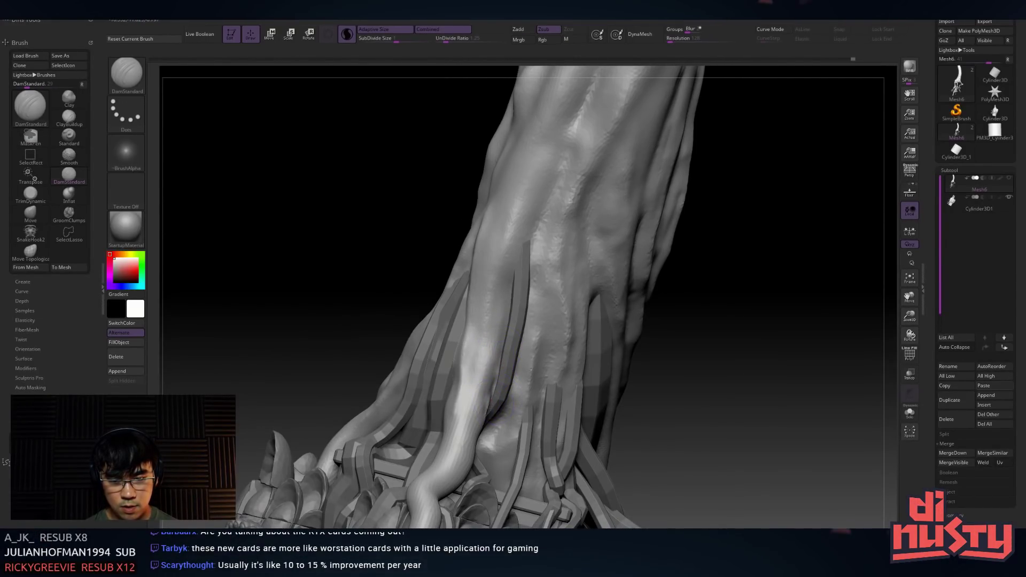
key("shift")
key("space")
left_click_drag(479, 431, 484, 363, "shift")
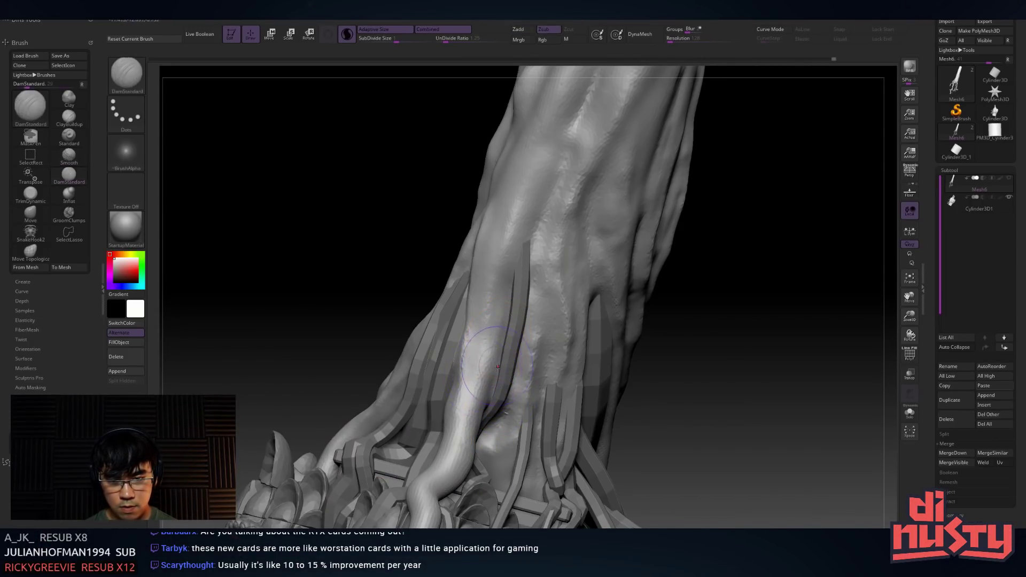
Adjust the brush and smooth the transition where the thick root separates from the trunk
right_click_drag(494, 366, 466, 380)
key("shift")
key("space")
mouse_move(470, 411)
right_mouse_down()
mouse_move(496, 321)
mouse_move(496, 246)
mouse_move(476, 299)
right_mouse_up()
left_click_drag(491, 326, 501, 394, "shift")
Try to reshape the bend of the outer root beside the side face with the Move brush
mouse_move(501, 321)
right_mouse_down()
mouse_move(503, 253)
mouse_move(536, 268)
mouse_move(544, 216)
mouse_move(483, 267)
mouse_move(499, 224)
right_mouse_up()
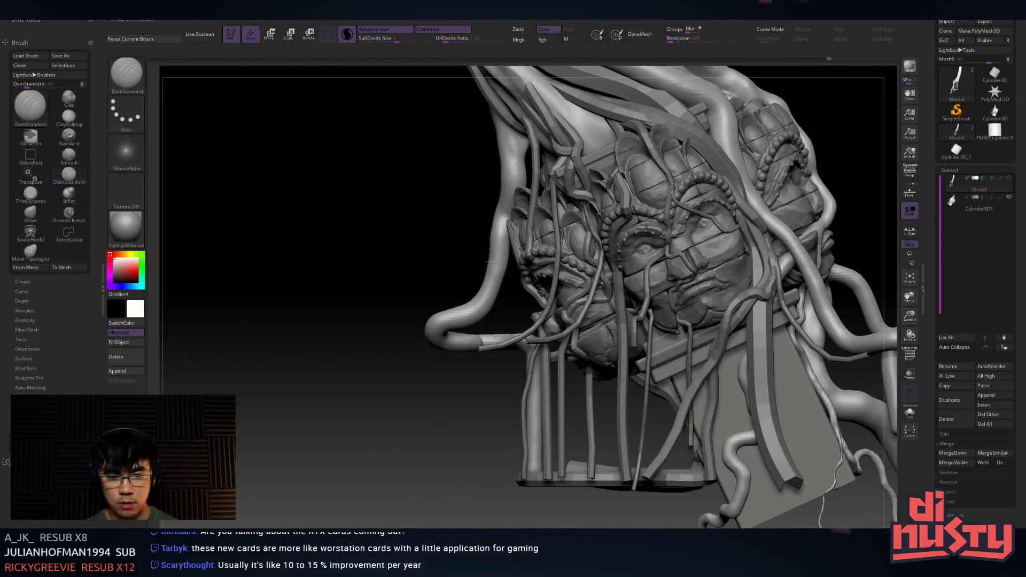
right_click_drag(489, 261, 489, 263)
key("b")
key("m")
key("v")
right_click(489, 264)
mouse_move(489, 265)
left_mouse_down()
mouse_move(505, 268)
mouse_move(506, 316)
mouse_move(485, 323)
left_mouse_up()
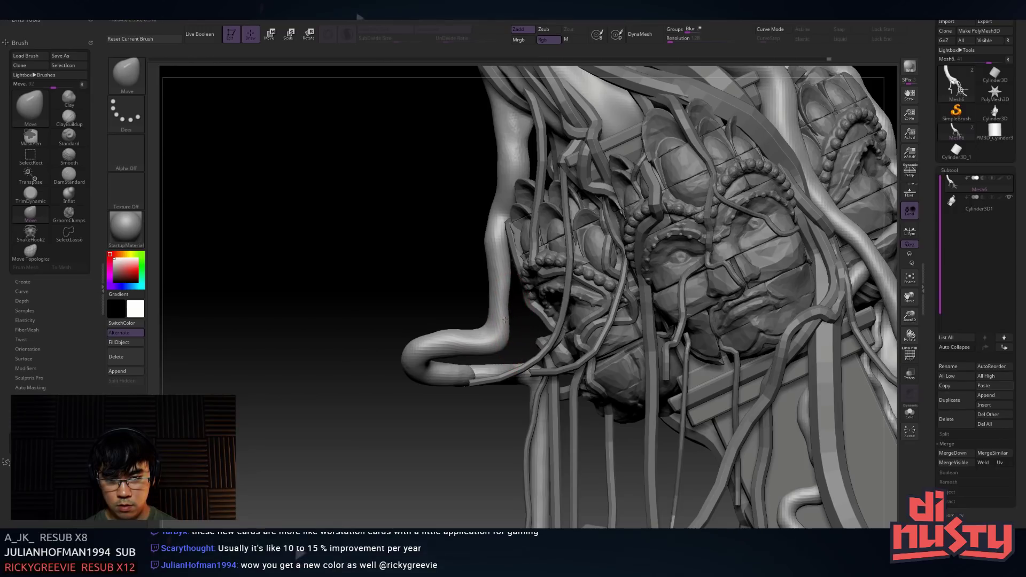
left_click_drag(505, 343, 545, 278)
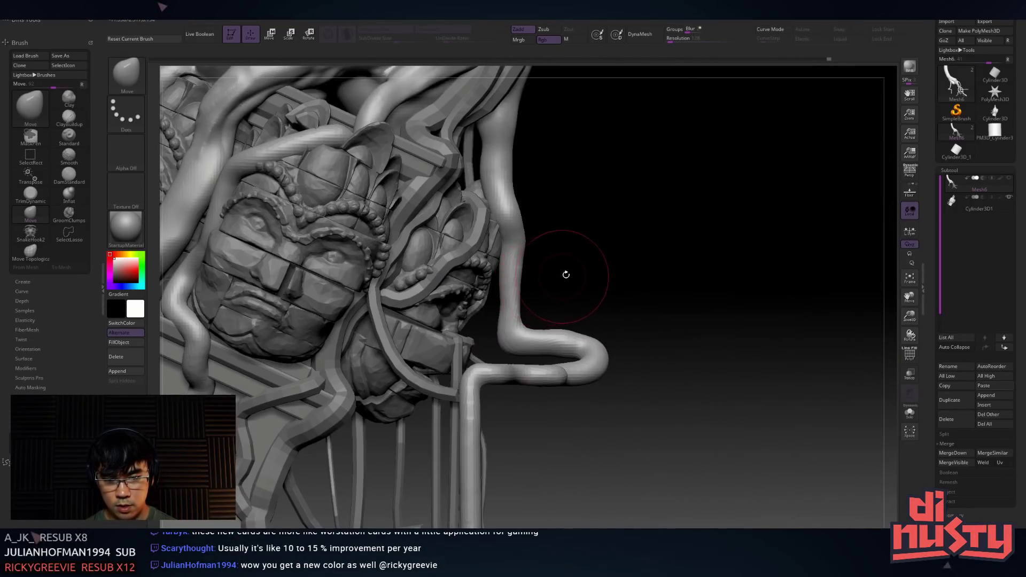
left_click_drag(614, 248, 494, 329)
Switch to Modo and show the Mesh_2 item of the Untitled scene to examine how its roots wrap the heads
key("alt+Tab")
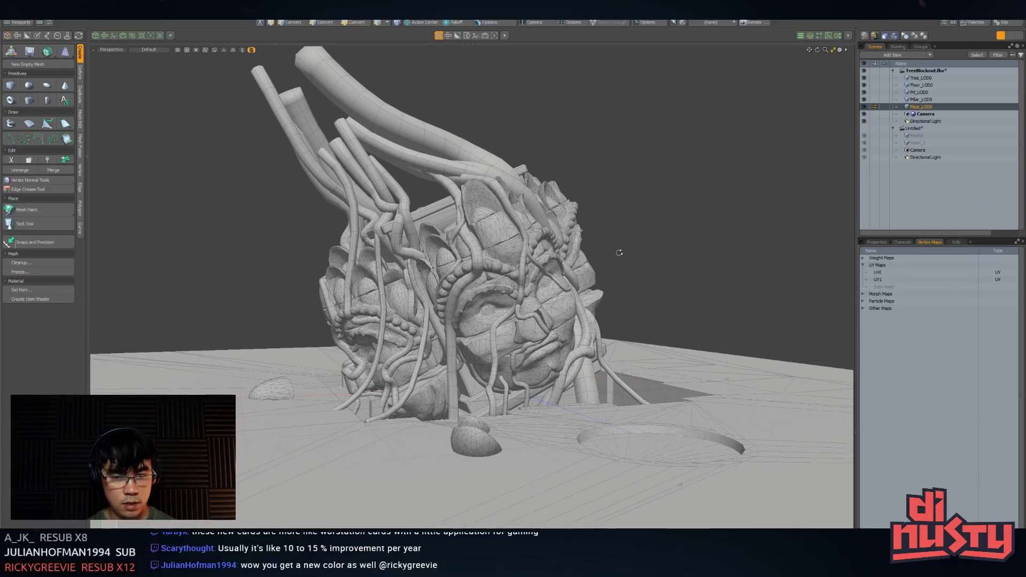
left_click_drag(618, 253, 572, 259, "alt")
left_click(925, 142)
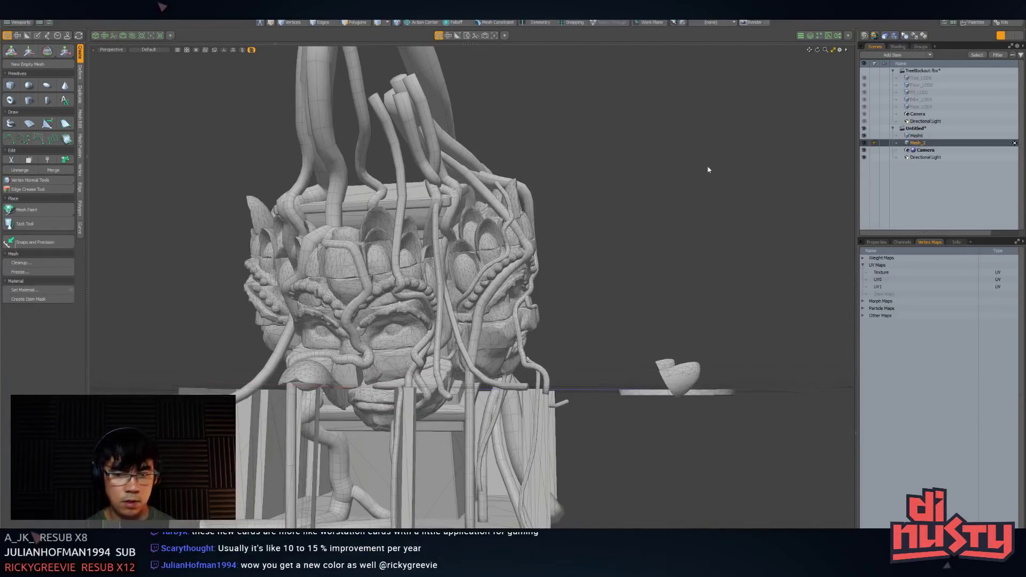
left_click_drag(652, 200, 623, 230, "alt")
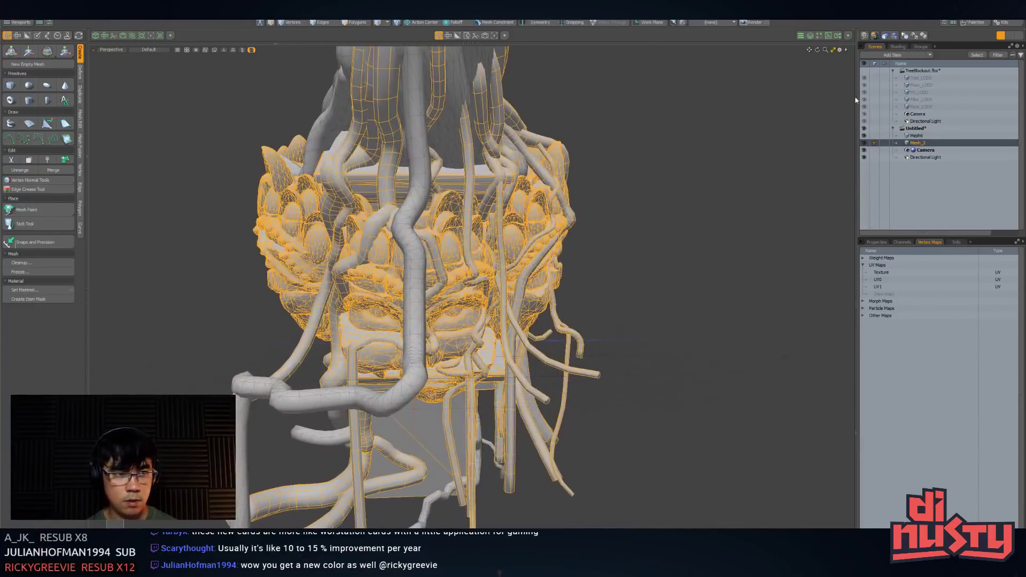
Return to the TreeBlockout scene, select the Tree_LOD0 roots to examine their layout around the heads, and switch back to ZBrush
left_click(921, 85)
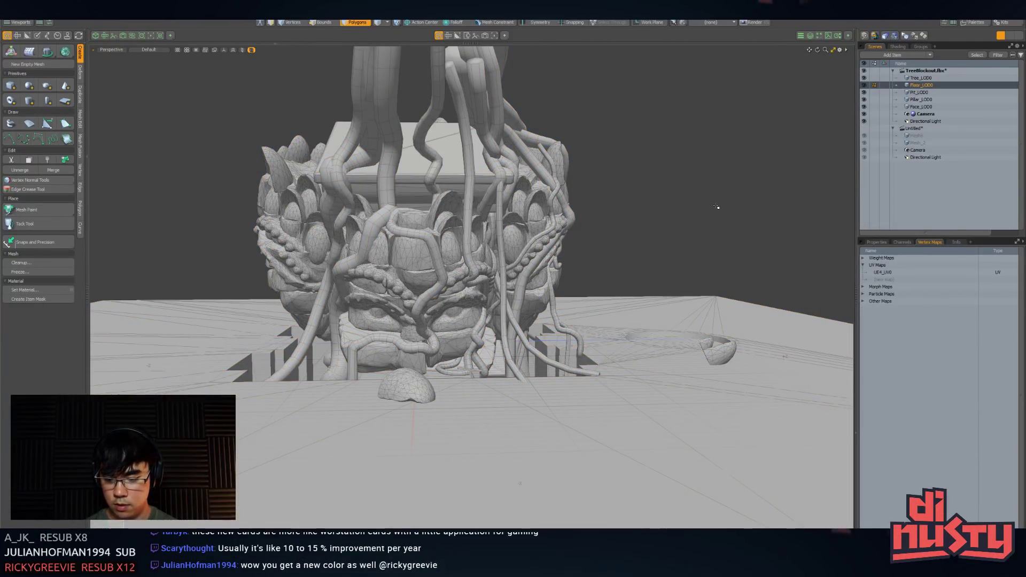
key("5")
left_click(502, 171)
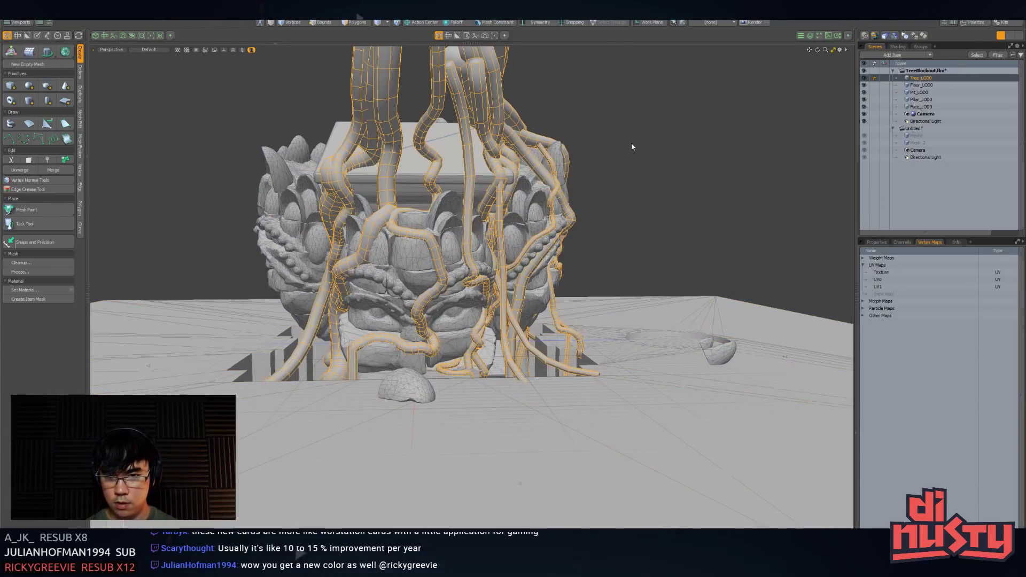
key("3")
key("u")
left_click_drag(611, 167, 592, 323, "alt")
key("alt+Tab")
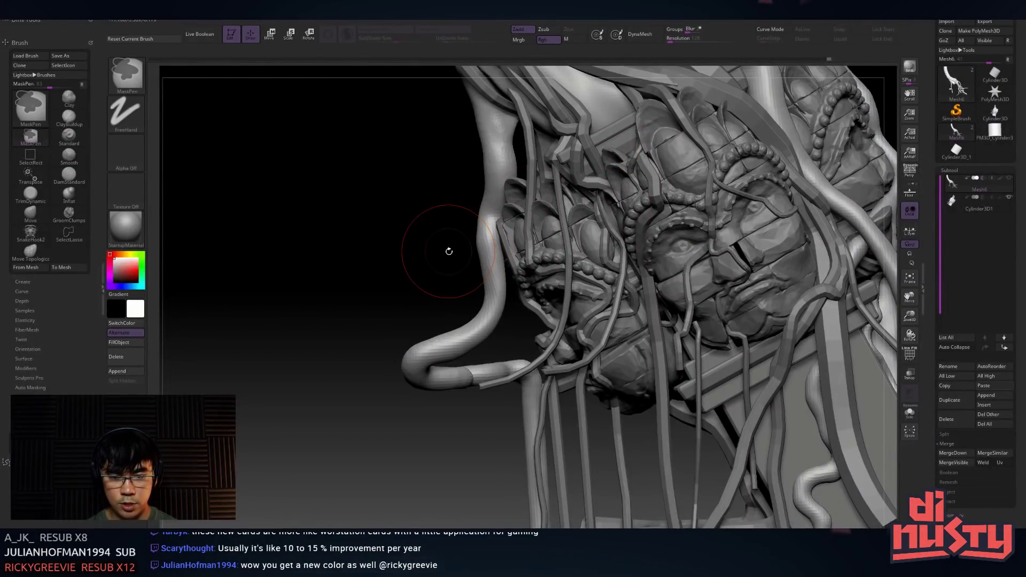
Switch to Modo, select the Face_LOD0 mesh, examine how the roots wrap around the stone faces, and return to ZBrush
key("alt+Tab")
left_click_drag(588, 317, 600, 340, "alt")
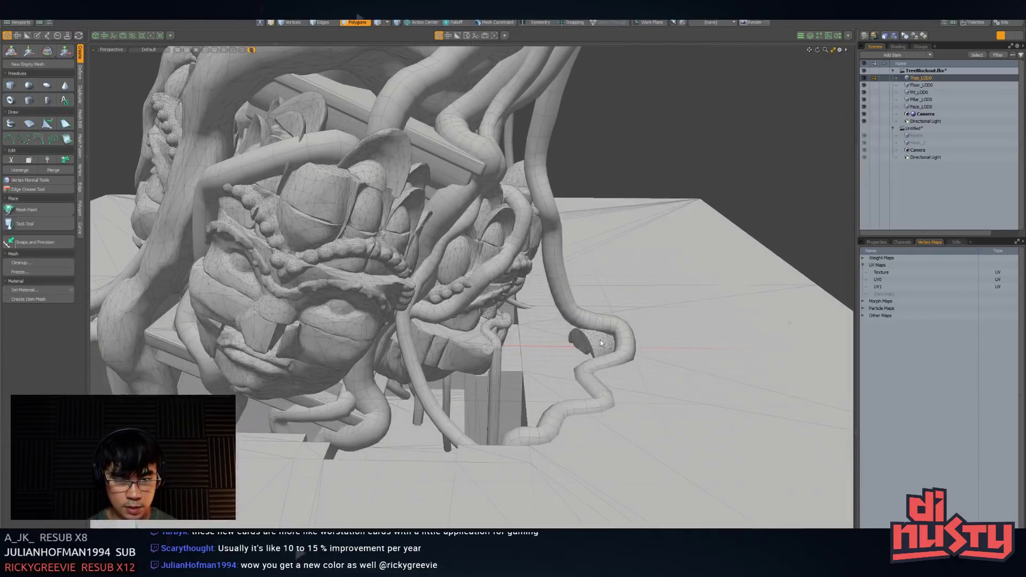
left_click(601, 340)
scroll(625, 148, "down", 3)
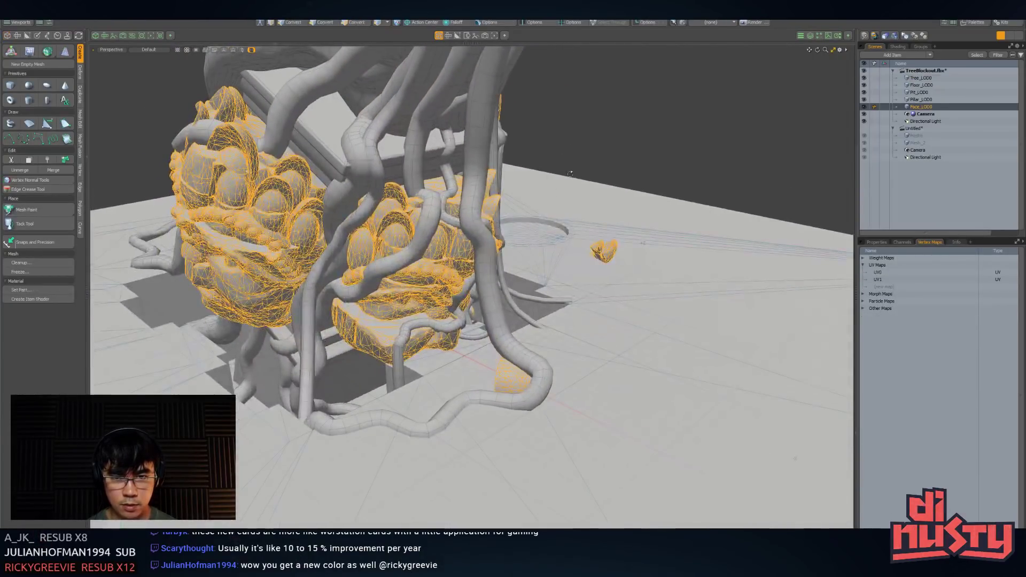
scroll(657, 149, "up", 4)
left_click_drag(658, 149, 689, 172, "alt")
scroll(674, 161, "down", 4)
scroll(663, 182, "up", 3)
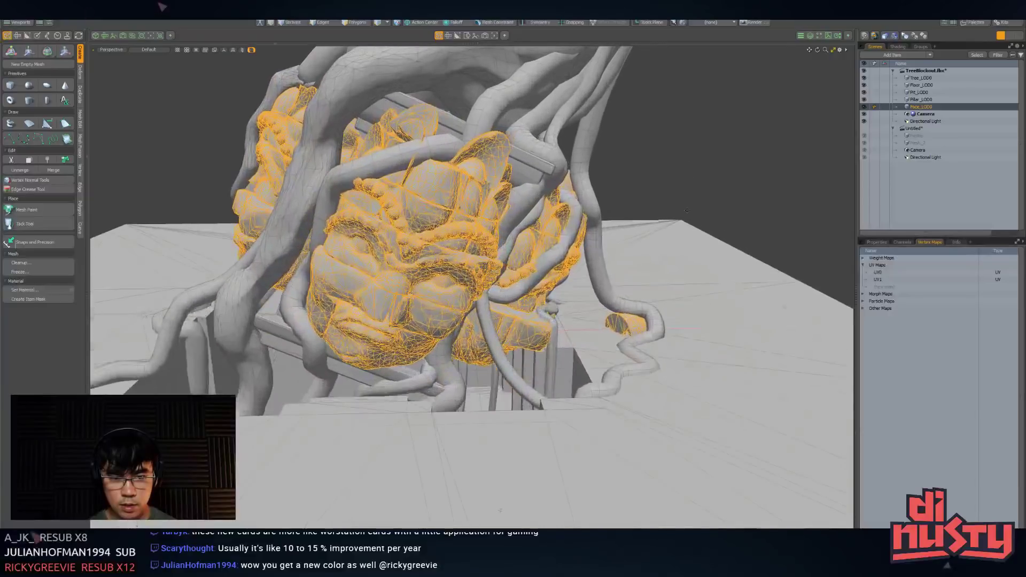
scroll(624, 149, "up", 2)
key("alt+Tab")
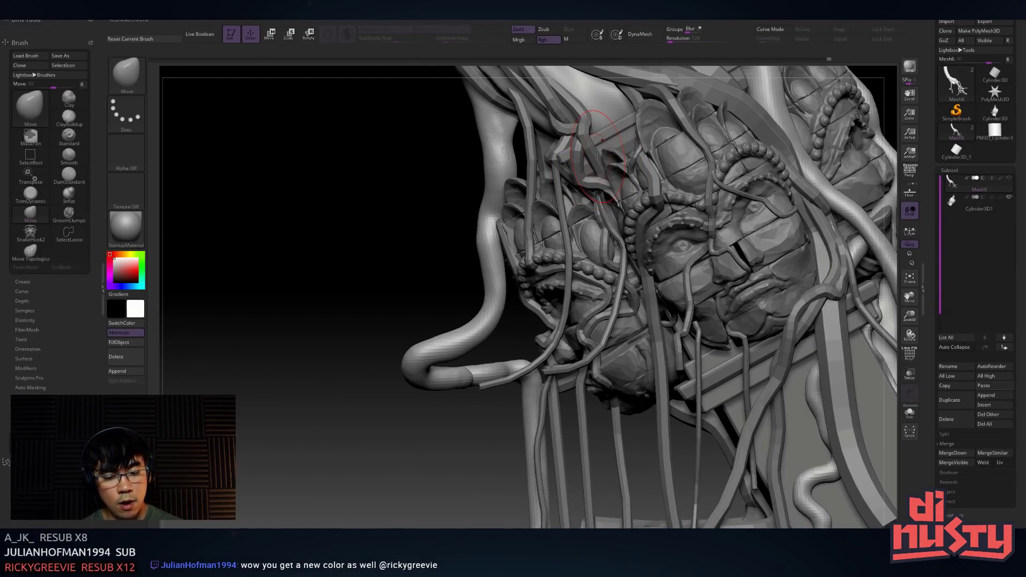
Examine the thick looping root beside the stone faces from both sides
mouse_move(467, 242)
left_mouse_down()
mouse_move(523, 232)
mouse_move(510, 236)
left_mouse_up()
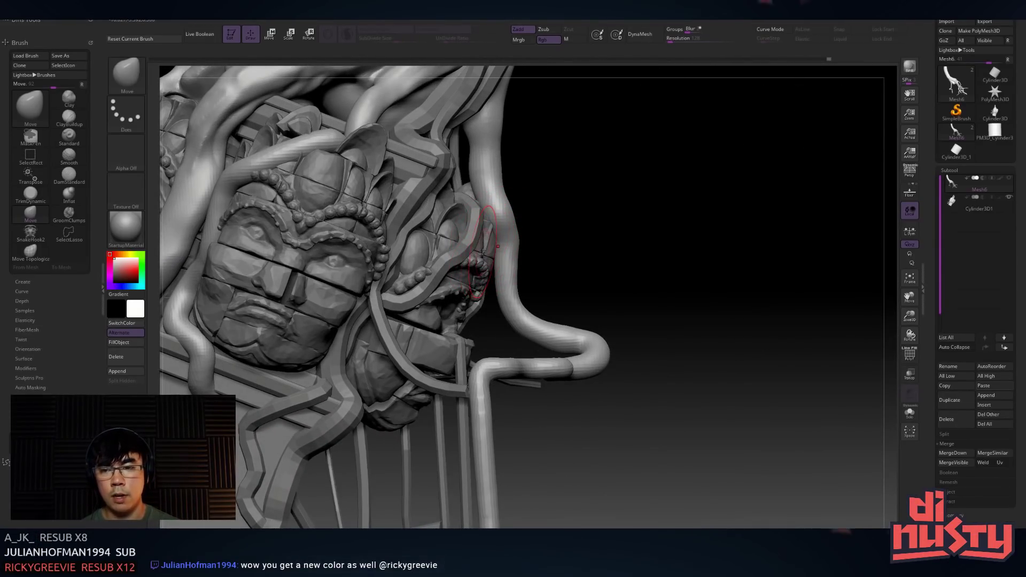
mouse_move(609, 236)
left_mouse_down()
mouse_move(453, 261)
mouse_move(454, 277)
left_mouse_up()
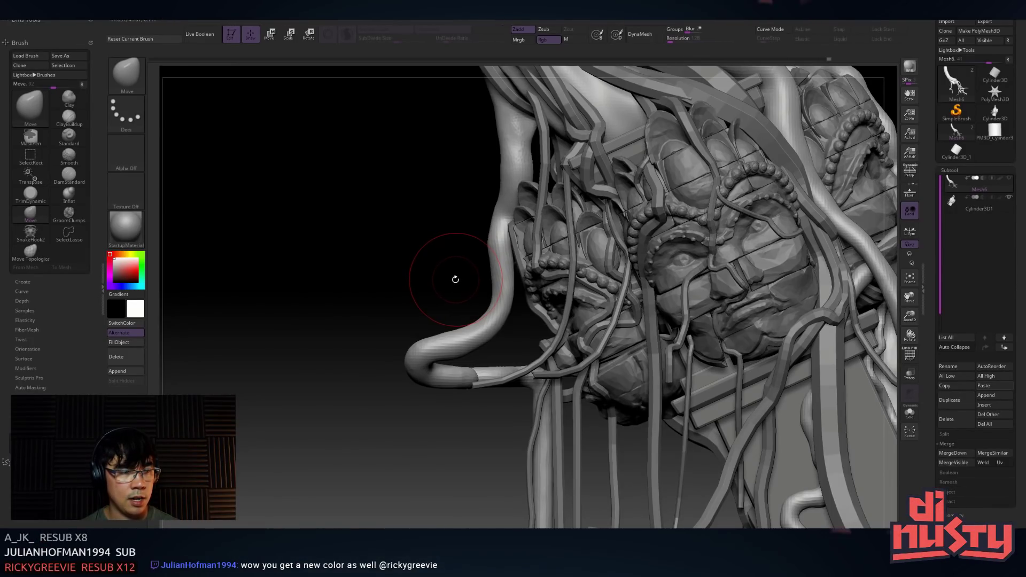
left_click_drag(442, 290, 523, 289)
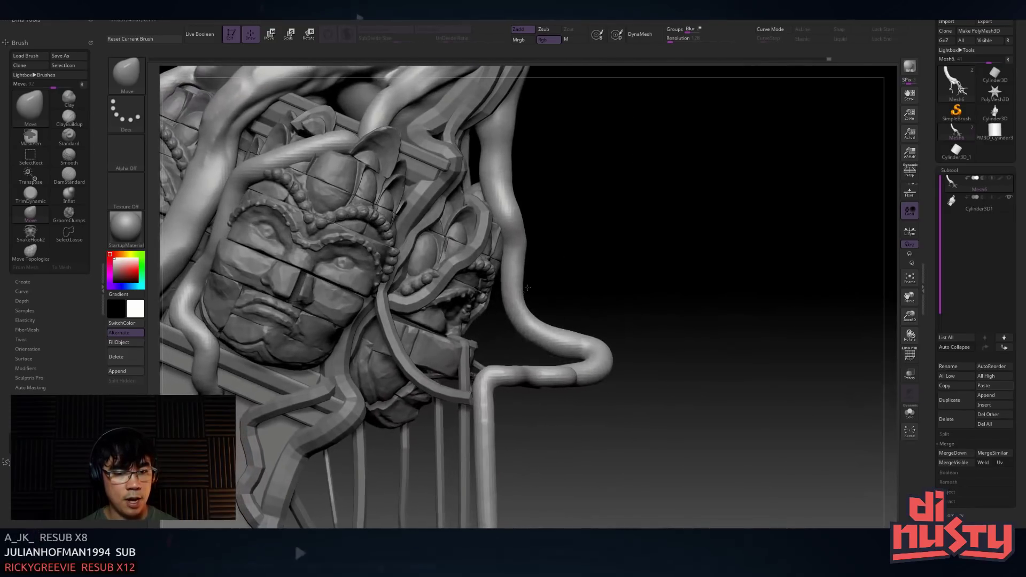
left_click_drag(591, 267, 700, 195)
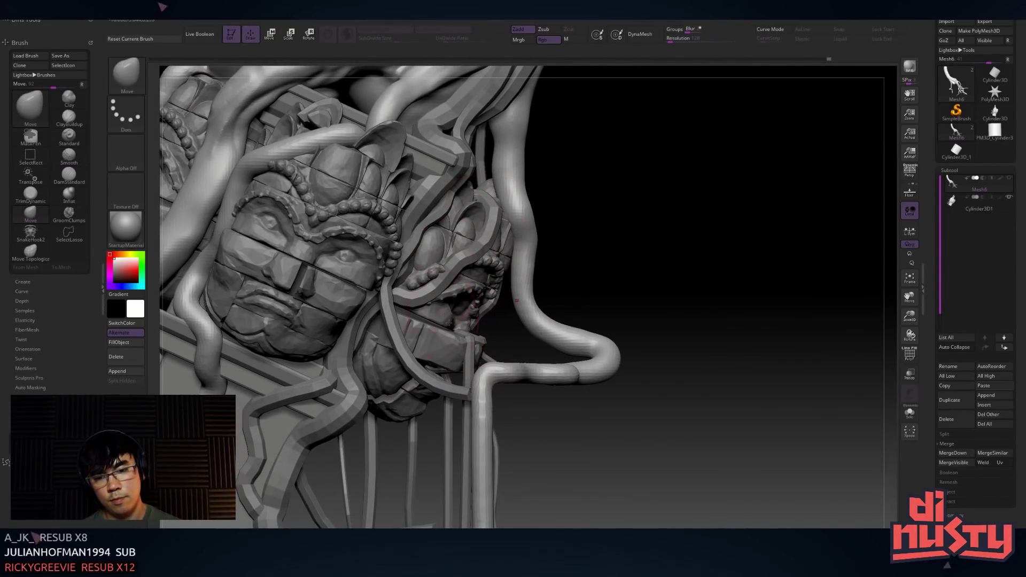
left_click_drag(562, 296, 574, 267)
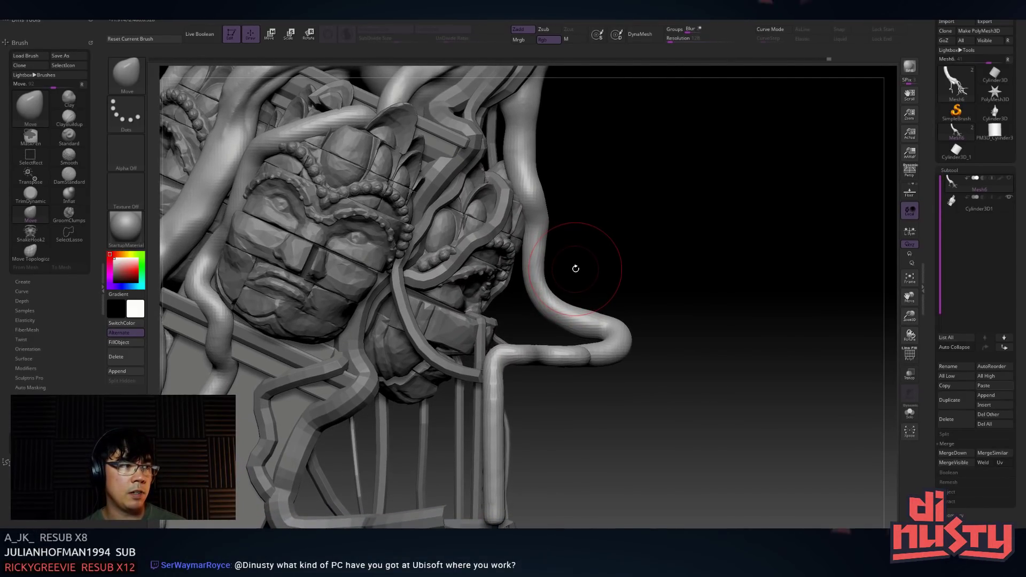
left_click_drag(577, 255, 585, 246)
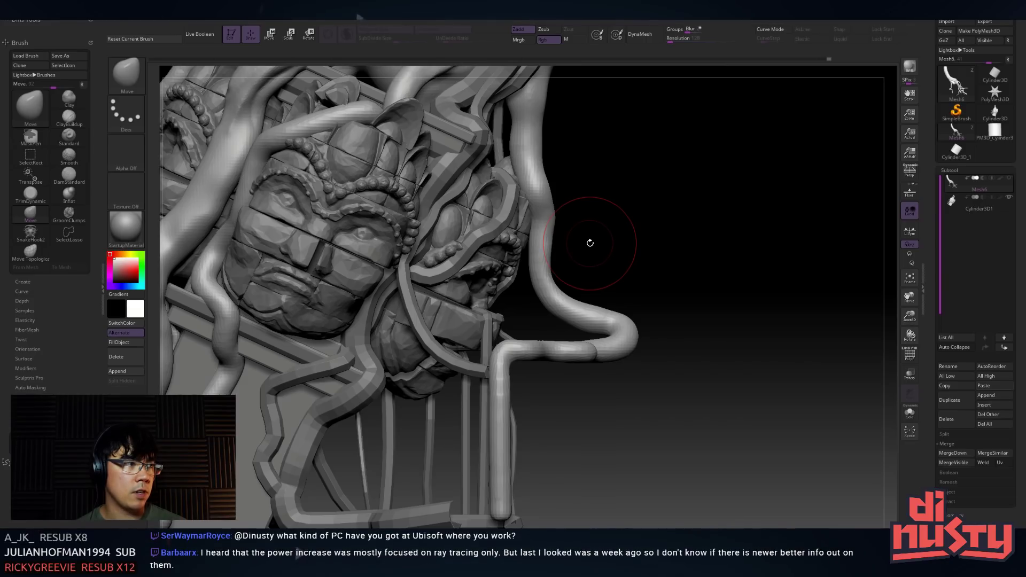
mouse_move(590, 238)
left_mouse_down()
mouse_move(614, 213)
mouse_move(556, 207)
mouse_move(553, 236)
left_mouse_up()
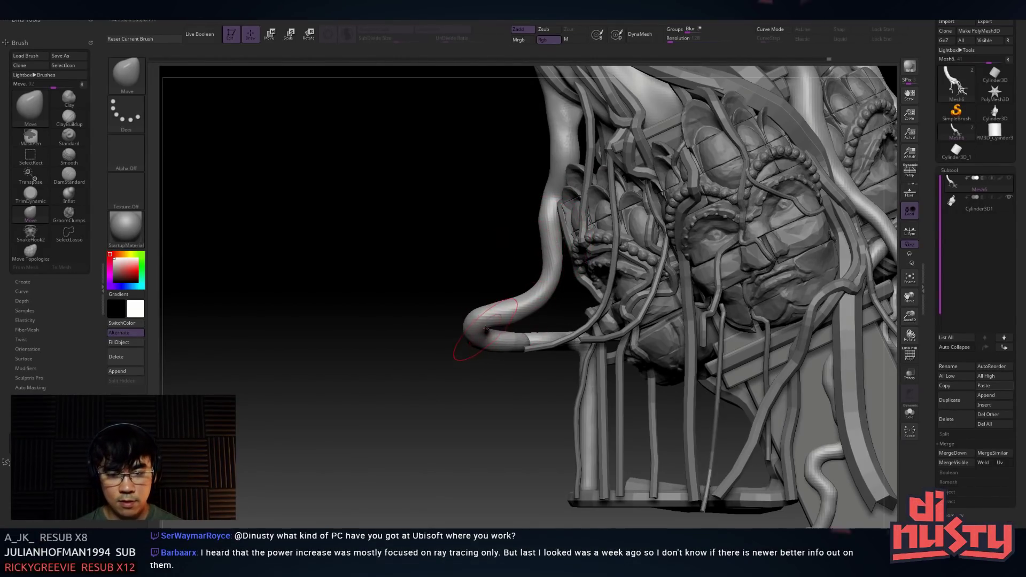
left_click_drag(486, 324, 500, 327)
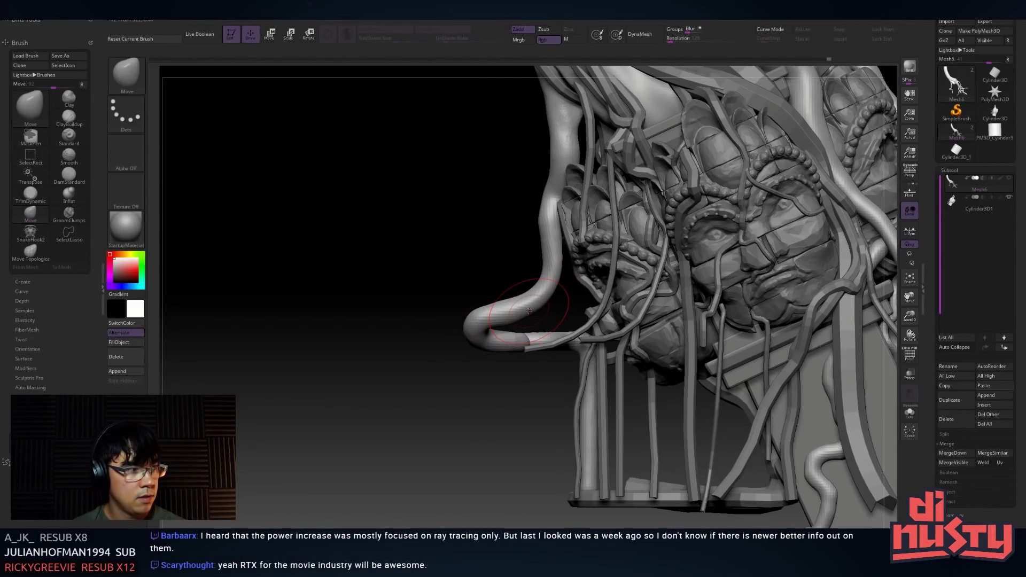
key("b")
key("Escape")
key("b")
key("Escape")
left_click_drag(488, 220, 379, 224)
mouse_move(429, 340)
right_mouse_down()
mouse_move(447, 353)
mouse_move(548, 266)
mouse_move(567, 266)
right_mouse_up()
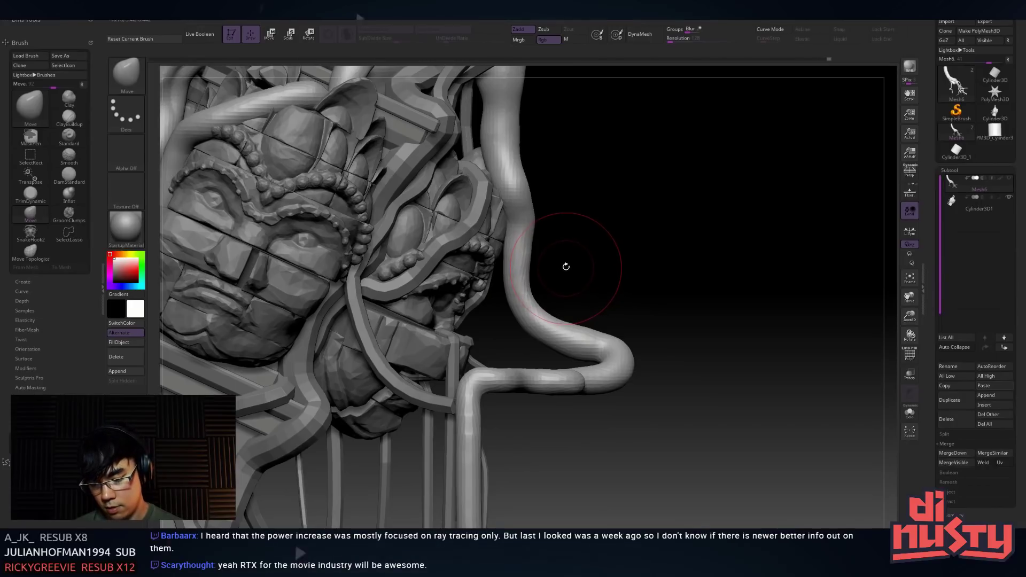
right_click_drag(556, 252, 584, 243)
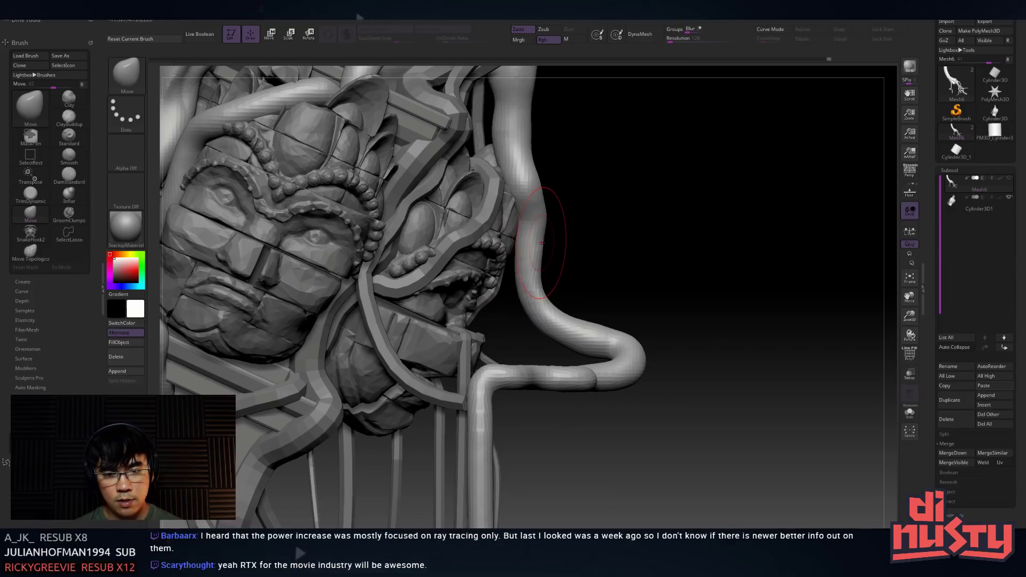
key("b")
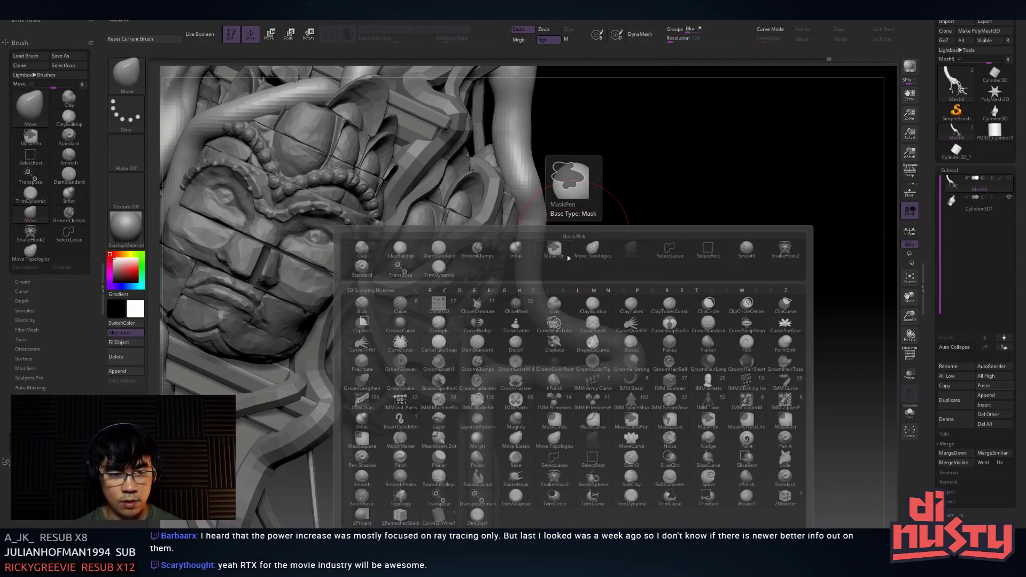
left_click(516, 252)
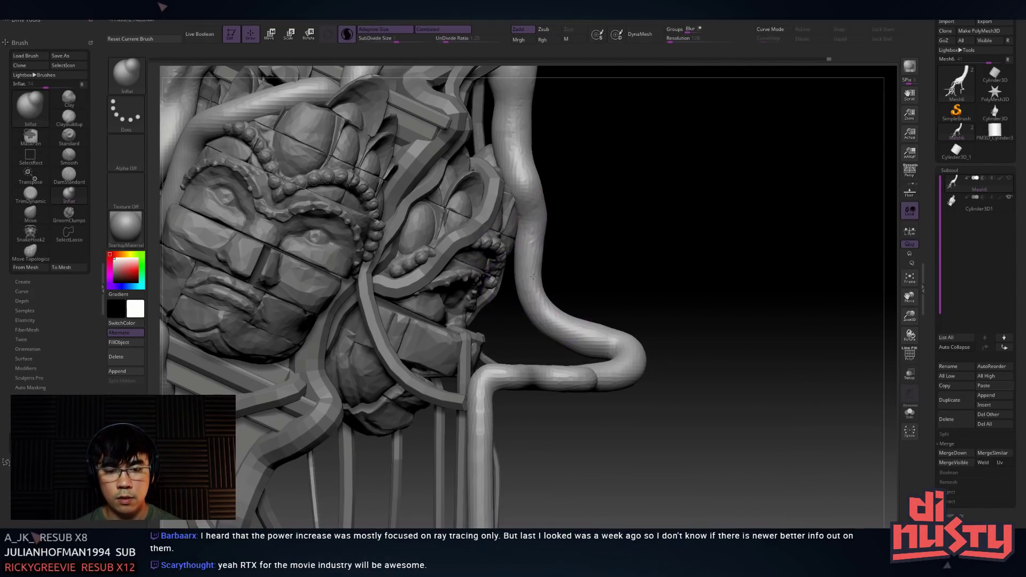
key("ctrl+z")
left_click_drag(558, 312, 568, 297)
key("ctrl+z")
key("w")
Carve crease lines into the lower trunk around the tops of the thin hanging roots with the DamStandard brush
key("b")
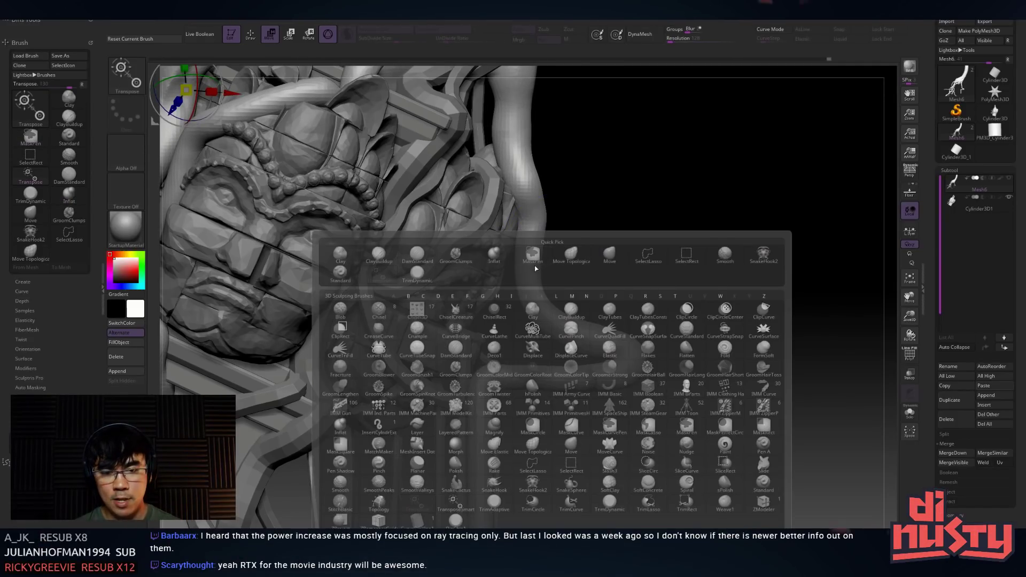
left_click(413, 263)
mouse_move(668, 171)
right_mouse_down()
mouse_move(592, 134)
mouse_move(523, 291)
mouse_move(460, 278)
right_mouse_up()
key("ctrl+z")
key("space")
left_click_drag(454, 268, 438, 267)
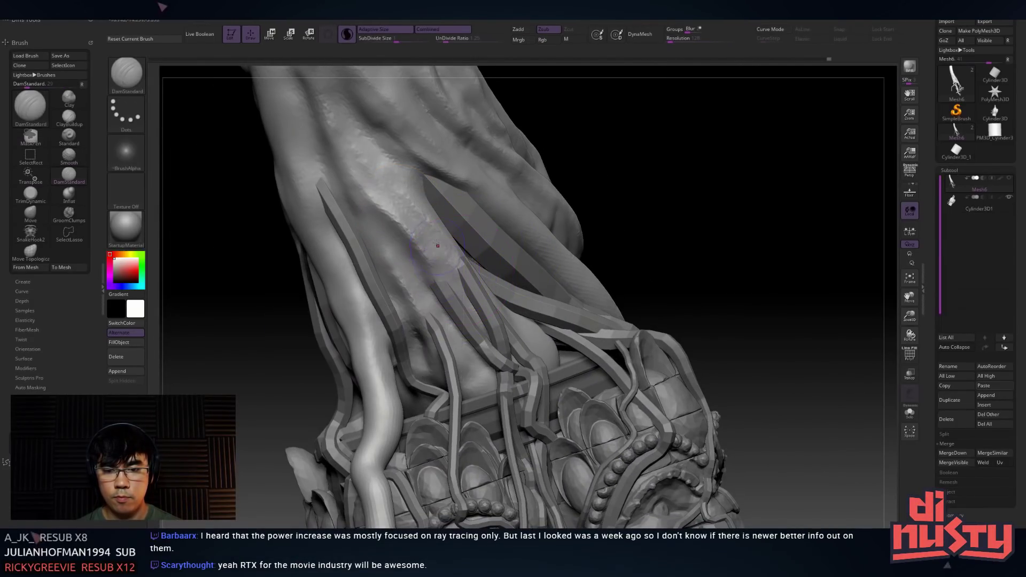
key("ctrl+z")
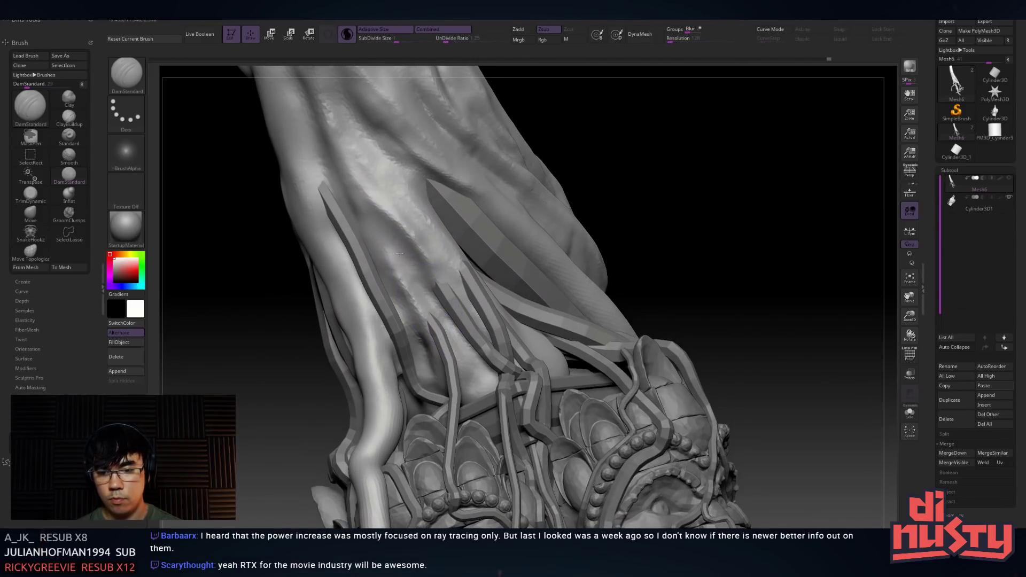
key("space")
left_click_drag(440, 303, 436, 303)
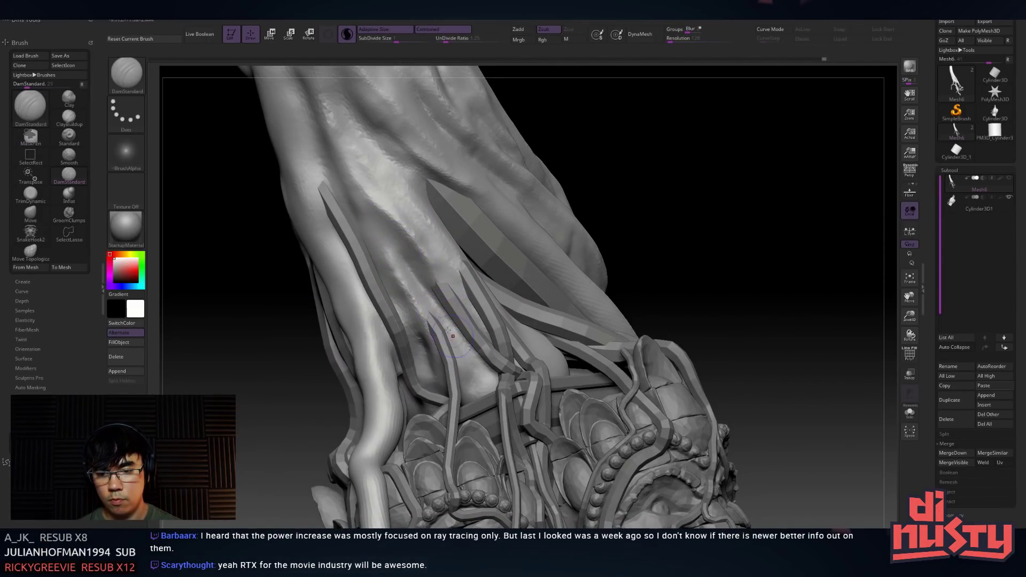
left_click_drag(426, 347, 429, 343)
left_click_drag(413, 304, 443, 391)
left_click_drag(417, 331, 429, 382)
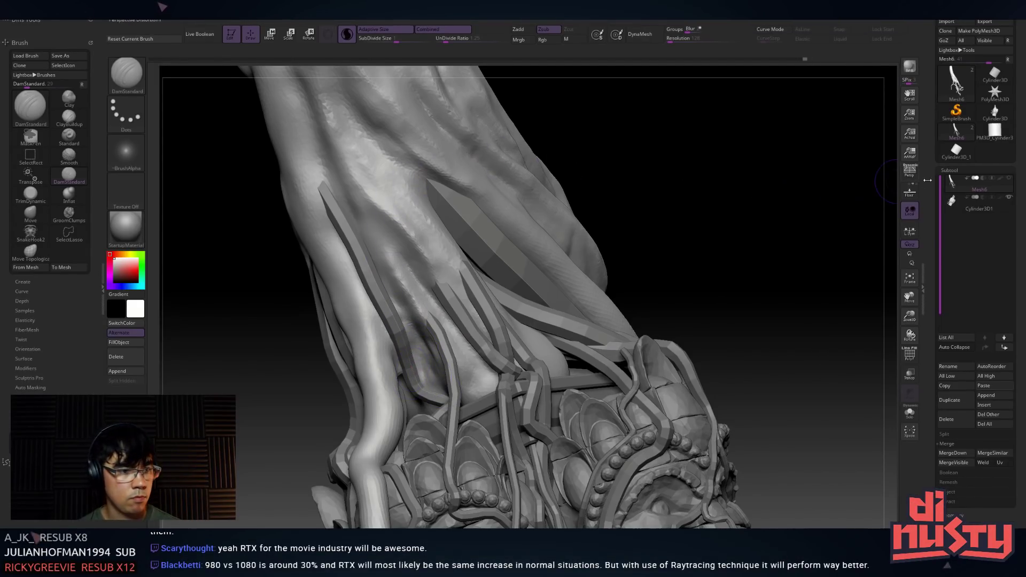
Hide everything except the trunk mesh and bring up the quick brush settings
left_click(955, 185, "shift")
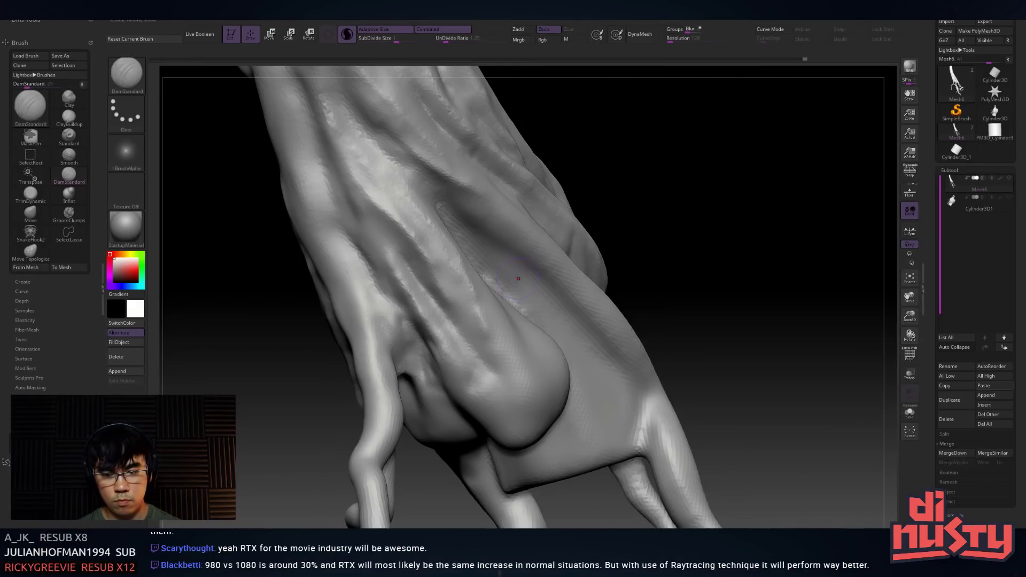
key("space")
key("space")
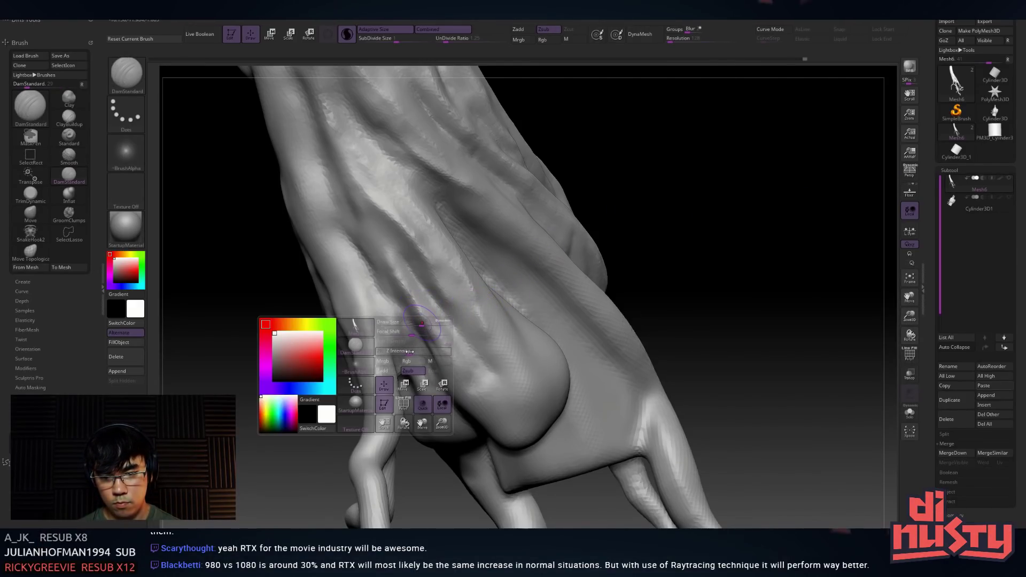
Switch to Spotify, skip to the following song, and return to ZBrush
key("alt+Tab")
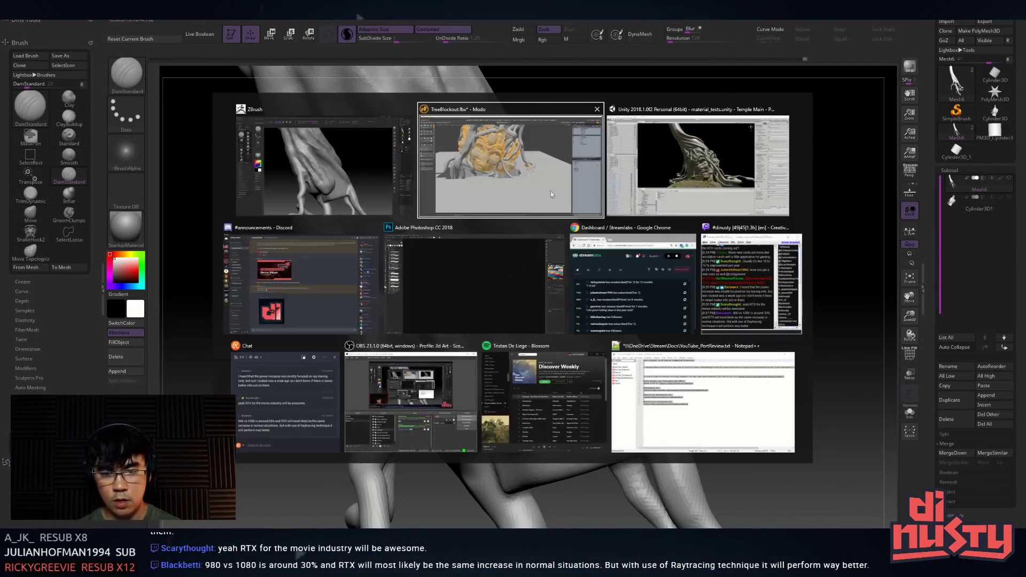
left_click(526, 374)
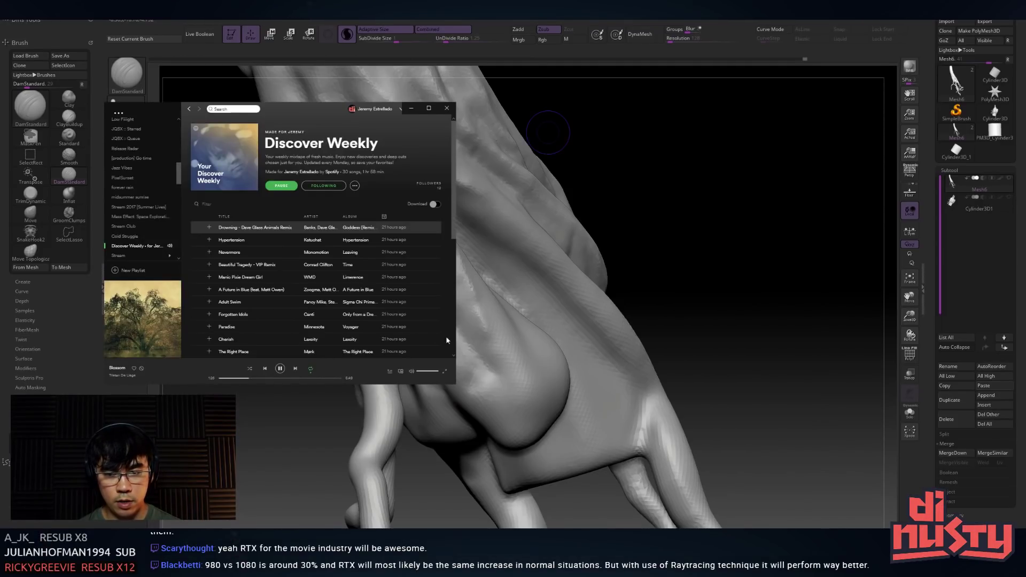
left_click(295, 369)
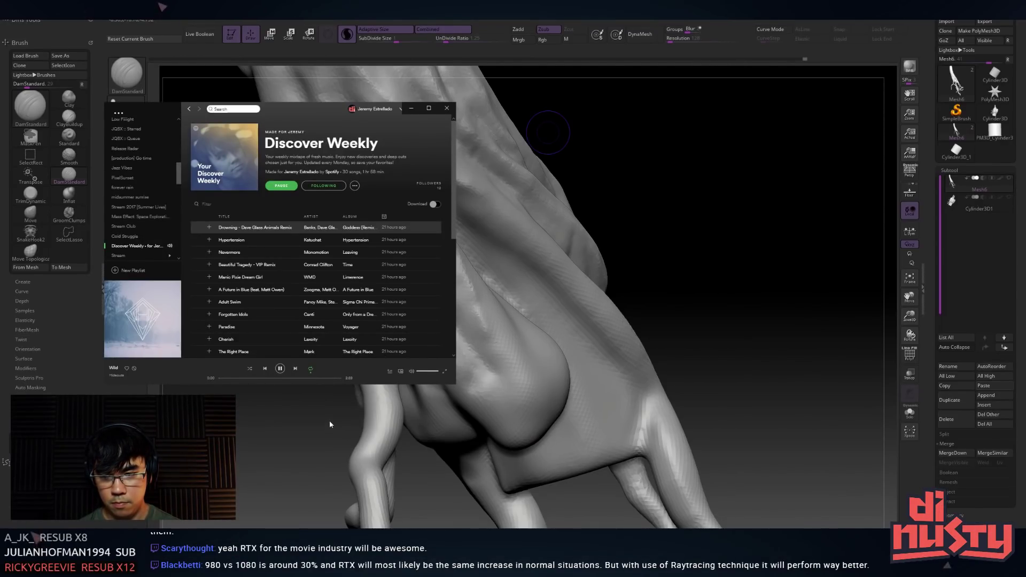
left_click(332, 414)
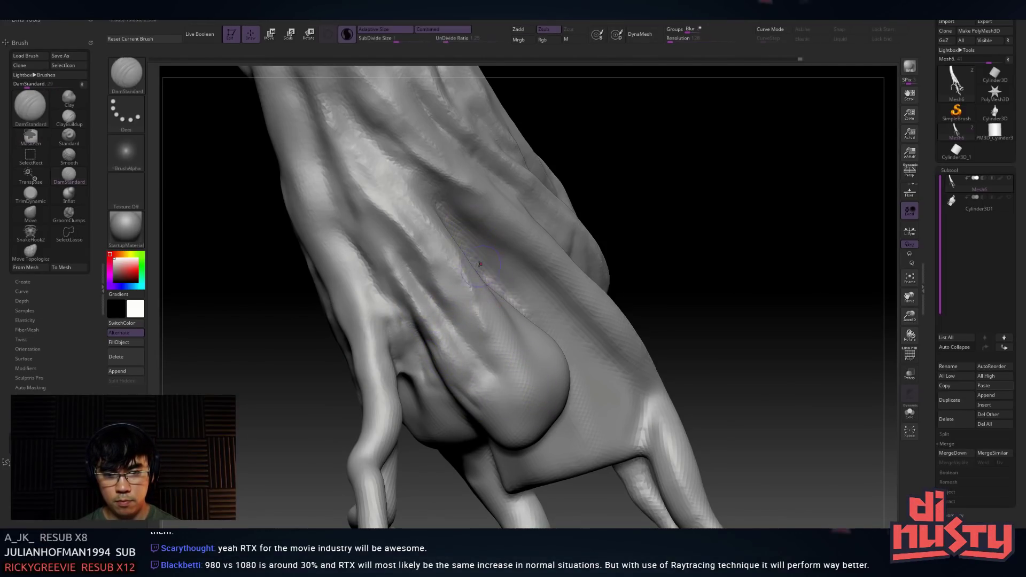
Deepen the creases along the trunk's twisting folds down to the root joints with the DamStandard brush
right_click_drag(505, 307, 476, 228)
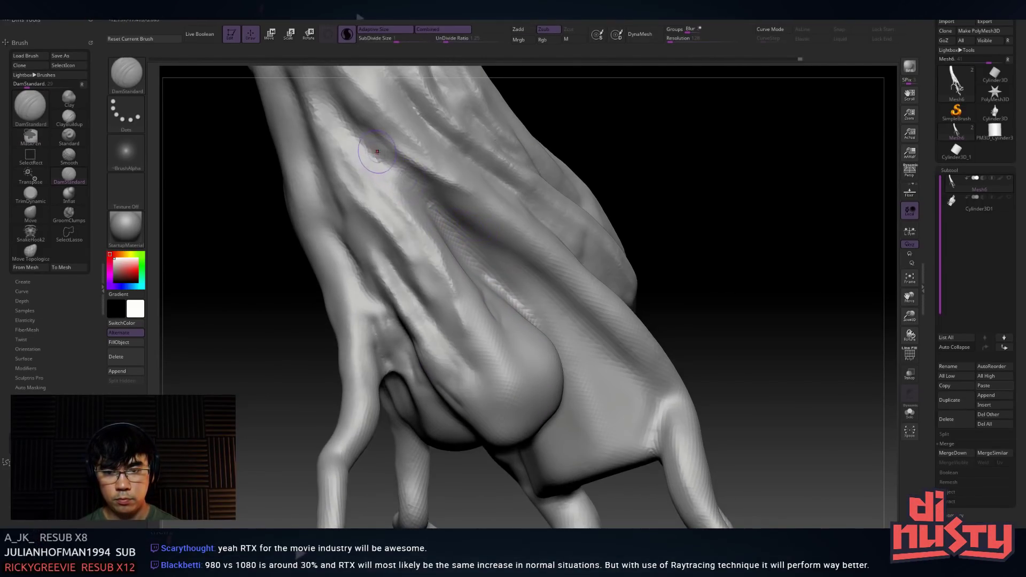
right_click_drag(598, 363, 455, 168)
right_click_drag(601, 270, 506, 333)
key("space")
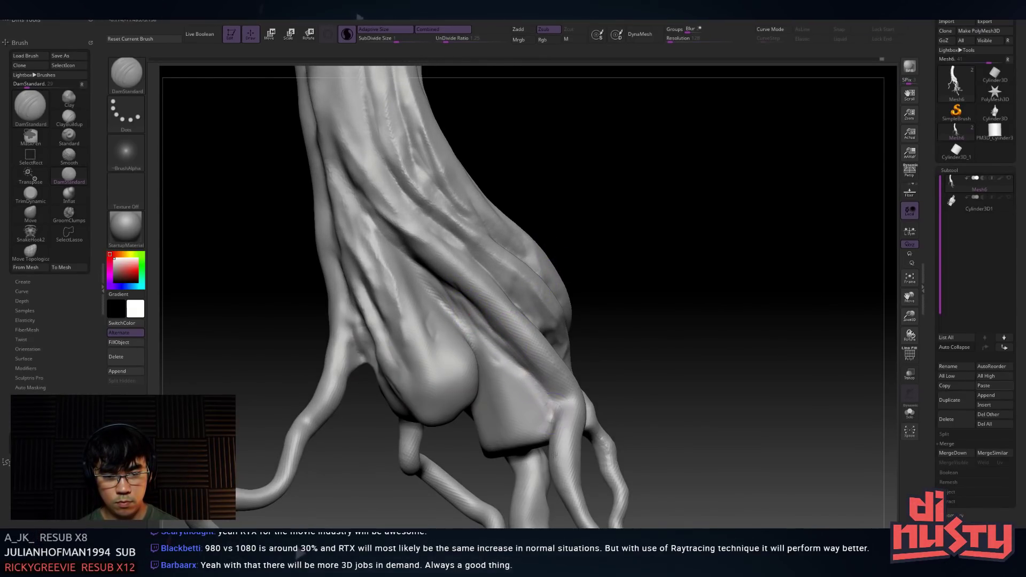
right_click_drag(541, 426, 540, 348)
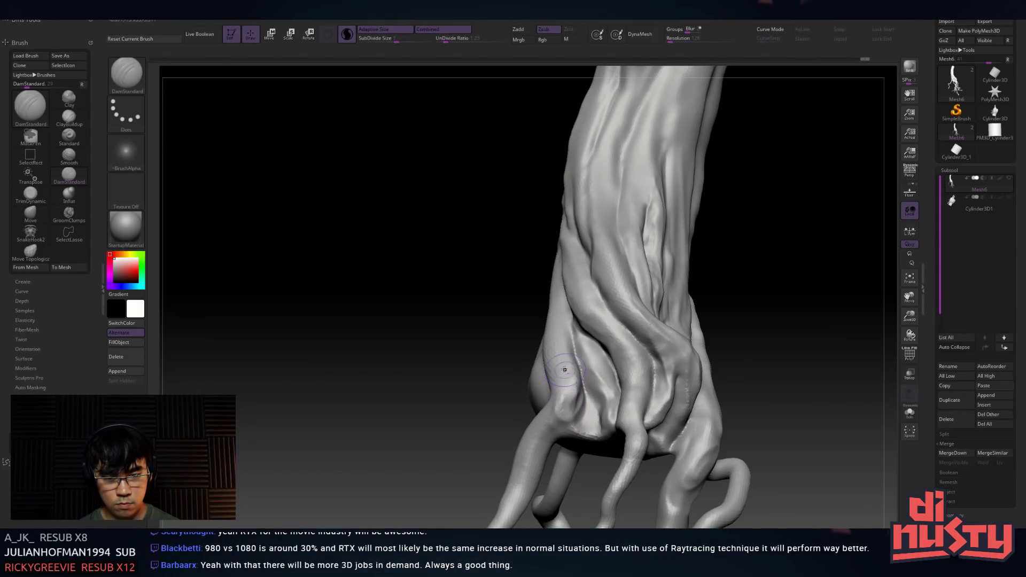
right_click_drag(566, 386, 549, 435)
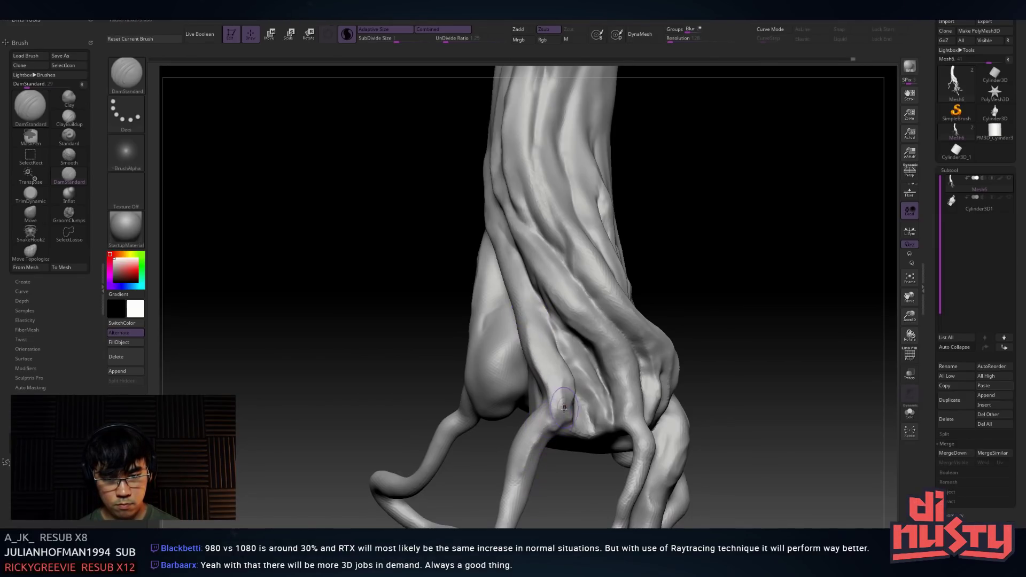
right_click_drag(549, 354, 553, 421)
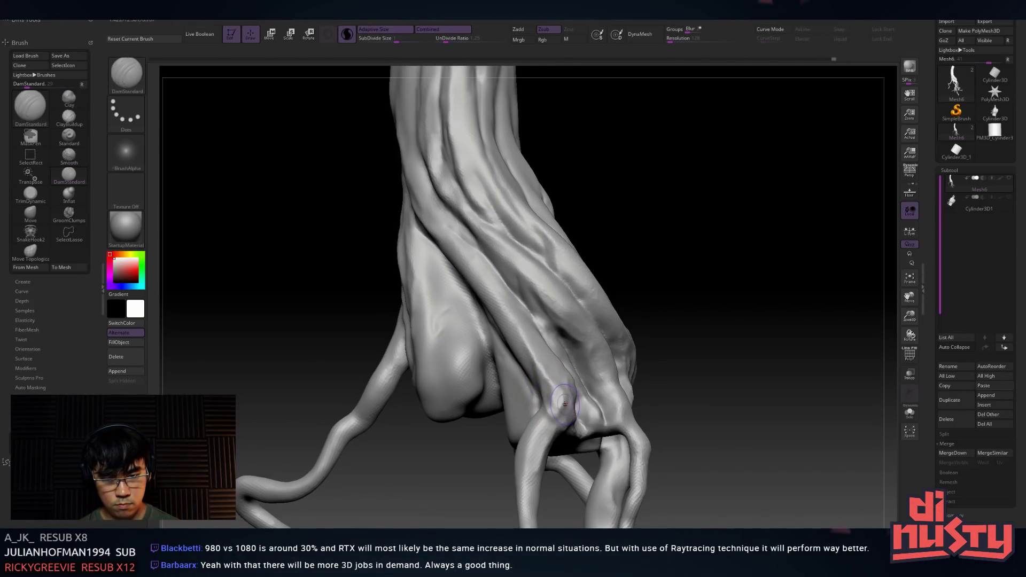
Smooth the surface where the roots branch off the lower trunk and along the folds above it
key("shift")
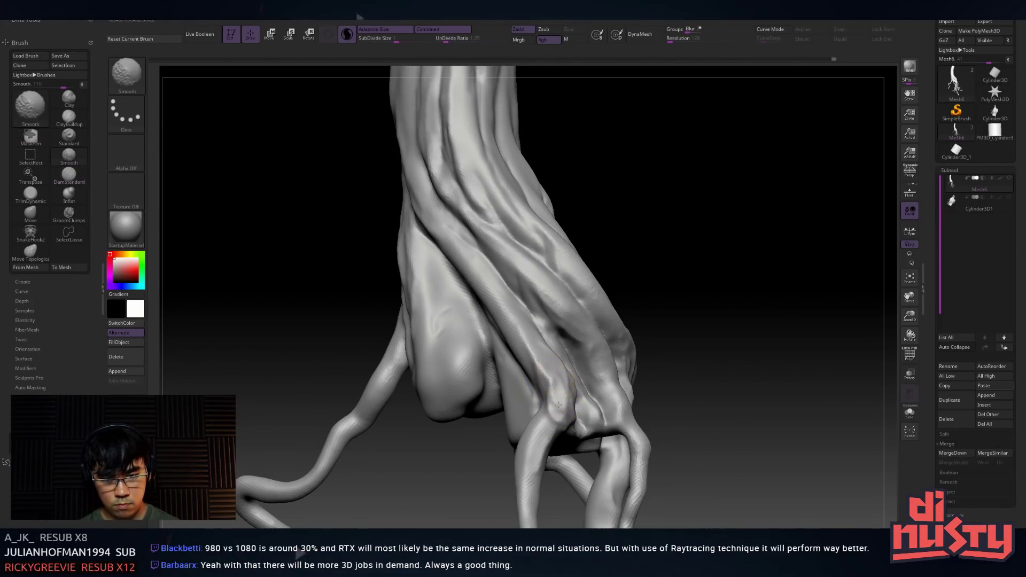
mouse_move(545, 466)
left_mouse_down()
mouse_move(553, 416)
mouse_move(539, 495)
left_mouse_up()
right_click_drag(523, 393, 508, 400)
key("shift")
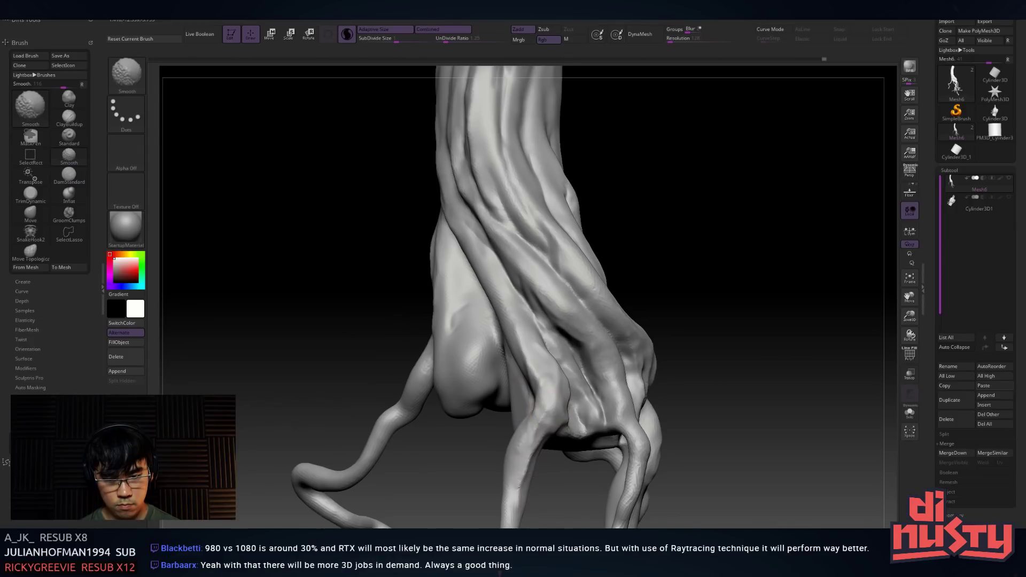
left_click_drag(550, 294, 565, 311)
right_click_drag(460, 278, 497, 266)
key("ctrl")
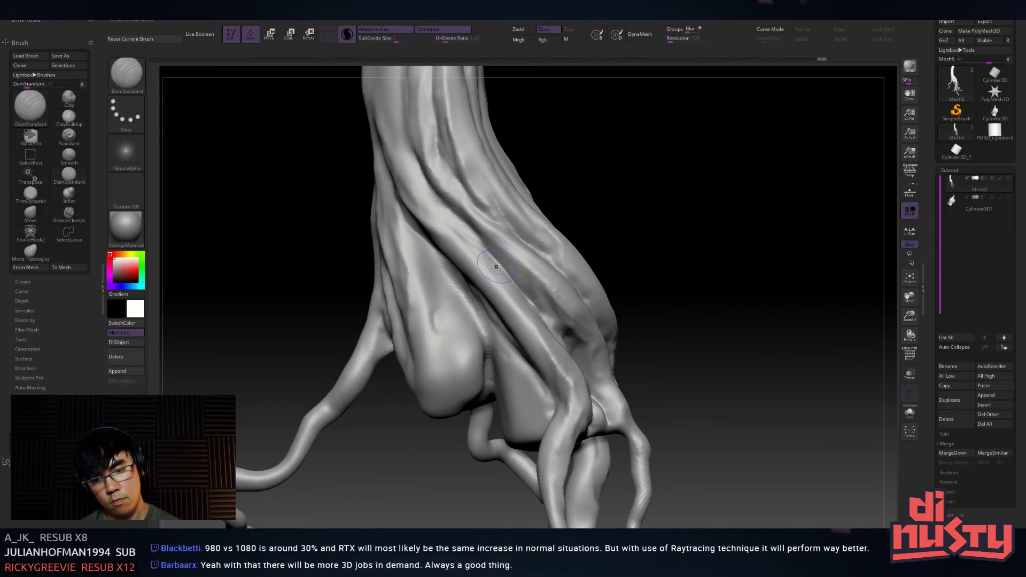
Deepen the diagonal folds above the root joints with the DamStandard brush and smooth their edges
left_click_drag(452, 233, 557, 378)
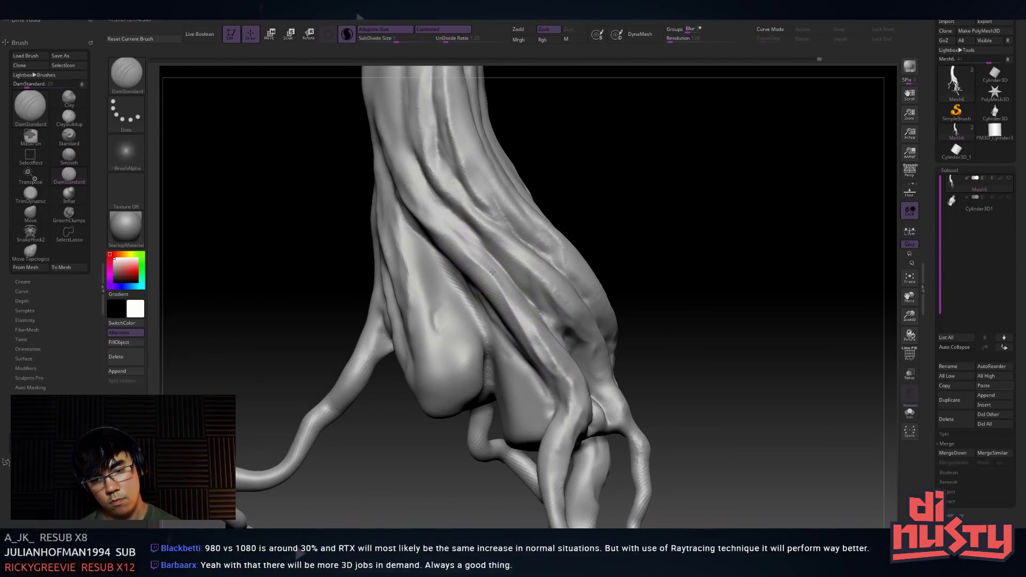
key("shift")
right_click_drag(507, 280, 518, 293)
key("b")
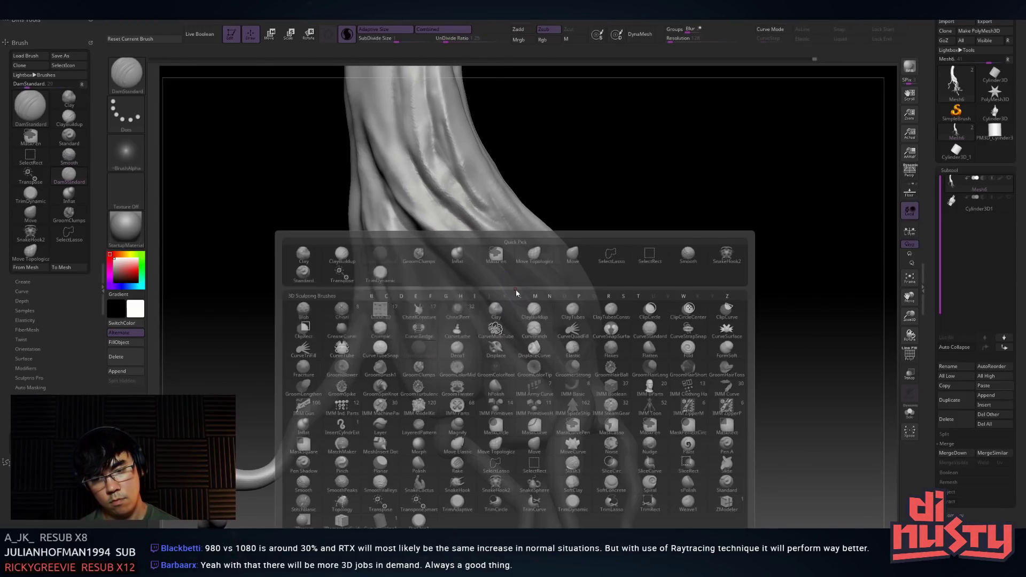
key("d")
key("s")
key("ctrl")
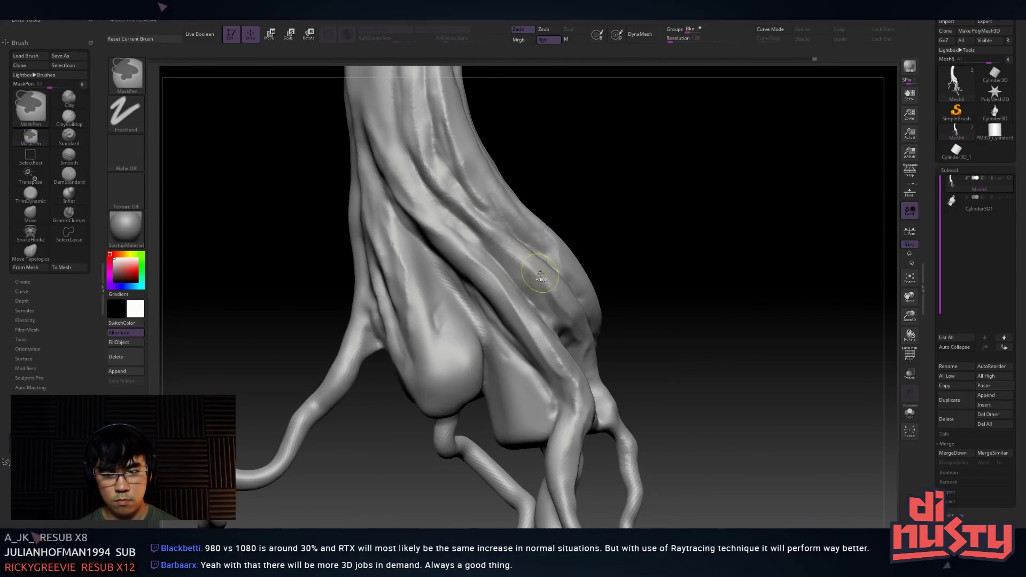
right_click(556, 286)
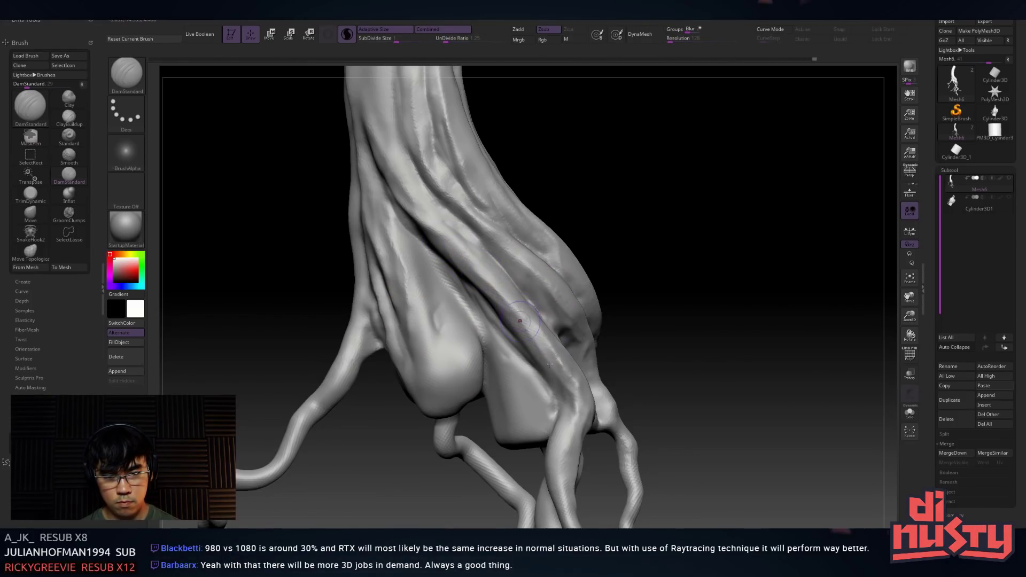
key("shift")
left_click_drag(533, 291, 672, 106)
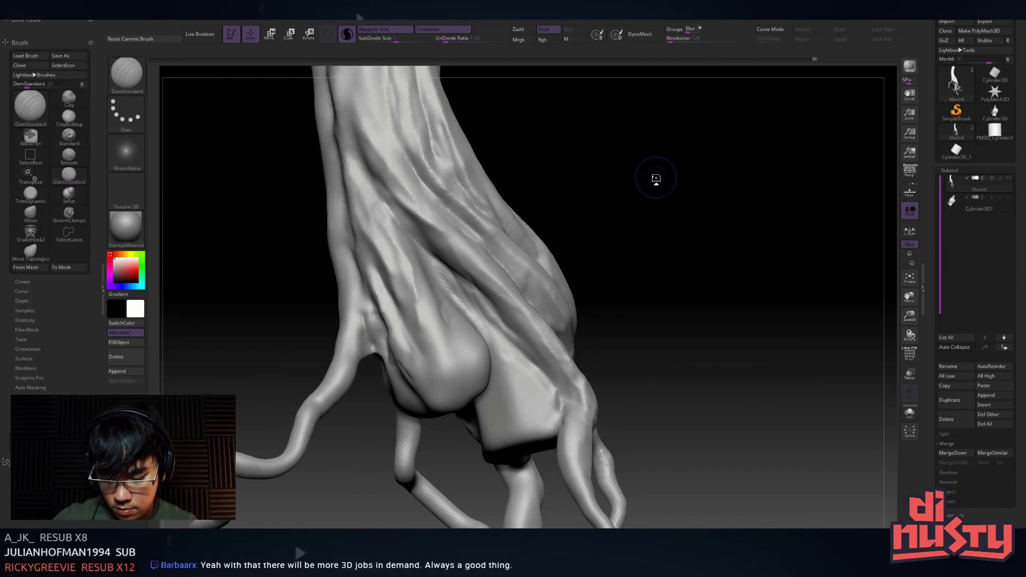
Carve creases from the bulging root base up through the folds in the middle of the trunk
mouse_move(537, 160)
left_mouse_down()
mouse_move(634, 256)
mouse_move(504, 220)
left_mouse_up()
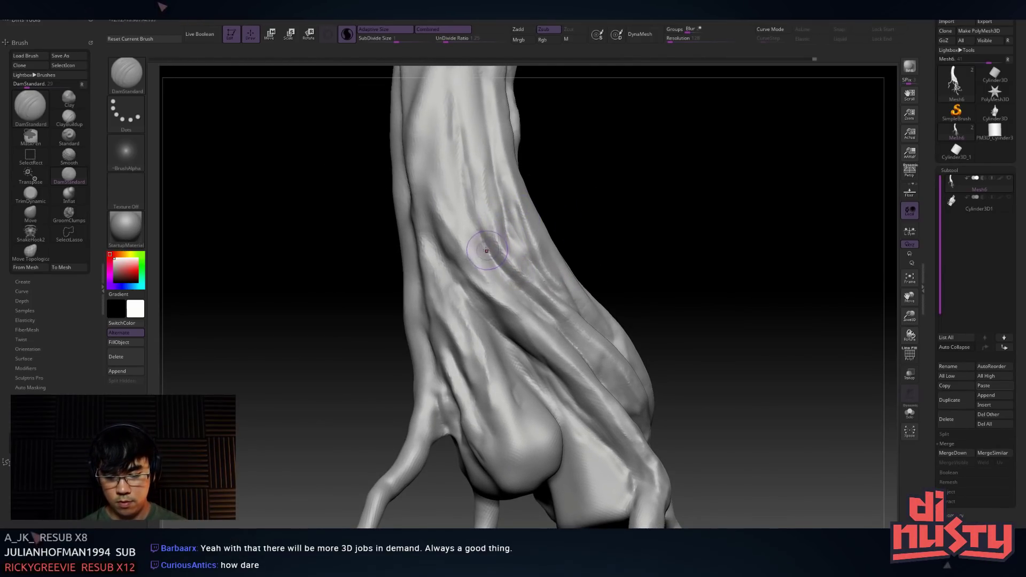
mouse_move(444, 239)
right_mouse_down()
mouse_move(488, 259)
mouse_move(458, 239)
right_mouse_up()
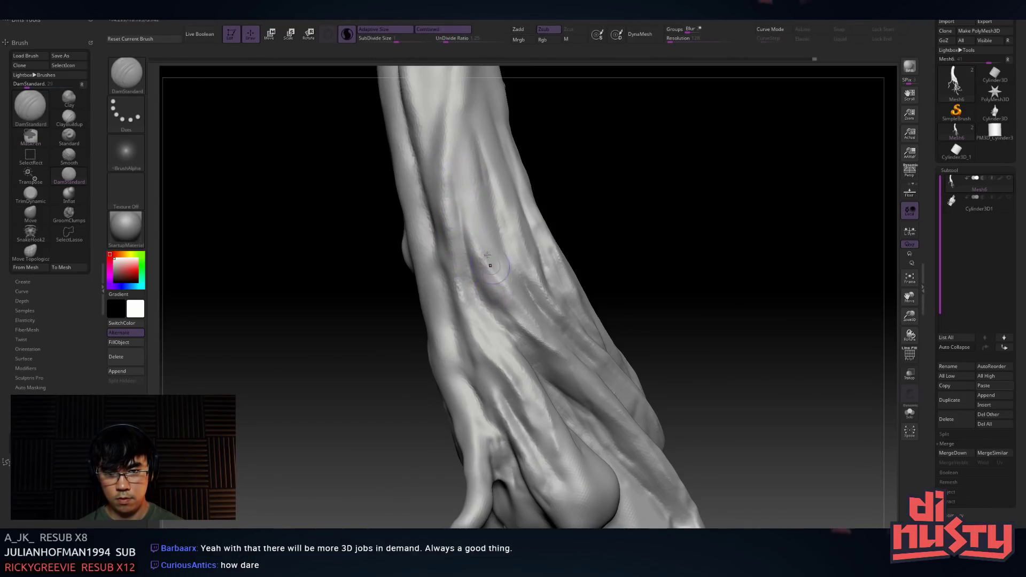
right_click_drag(477, 217, 498, 203)
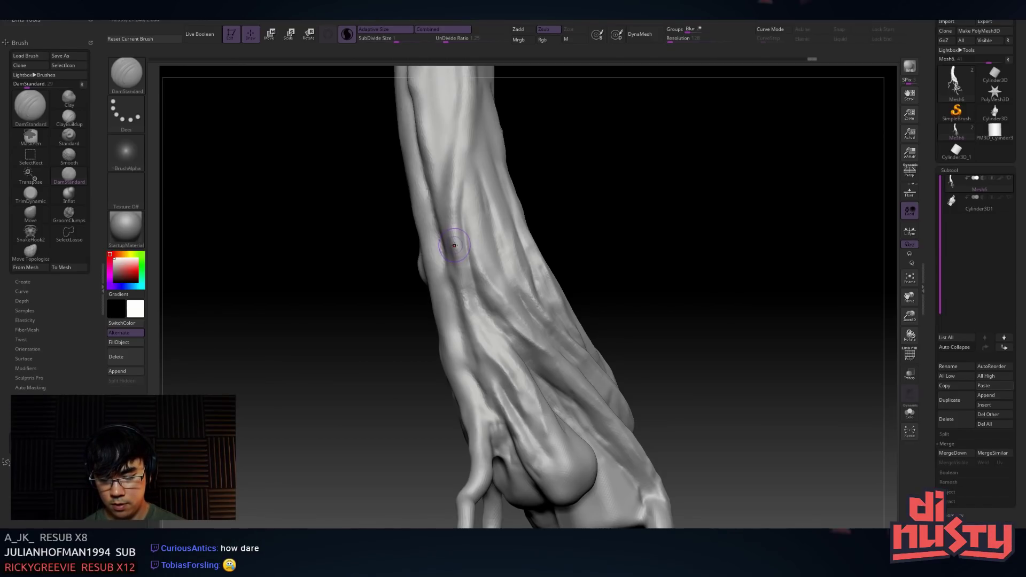
right_click_drag(448, 258, 499, 278)
left_click_drag(522, 290, 558, 364, "ctrl")
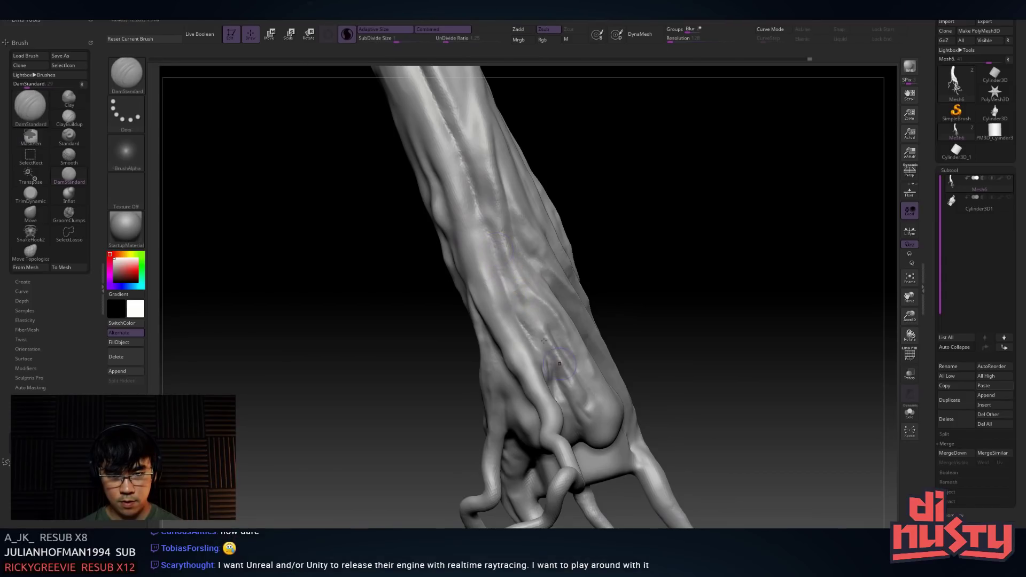
right_click_drag(519, 274, 533, 225, "alt")
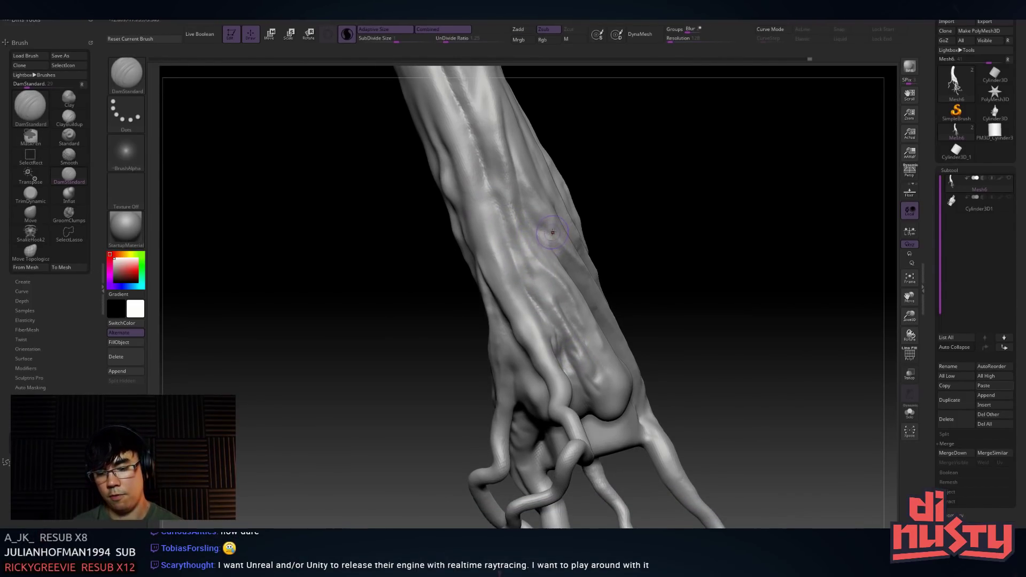
Carve grooves where the thin roots separate from the trunk around the rounded bulge on its other side
right_click_drag(552, 231, 570, 195)
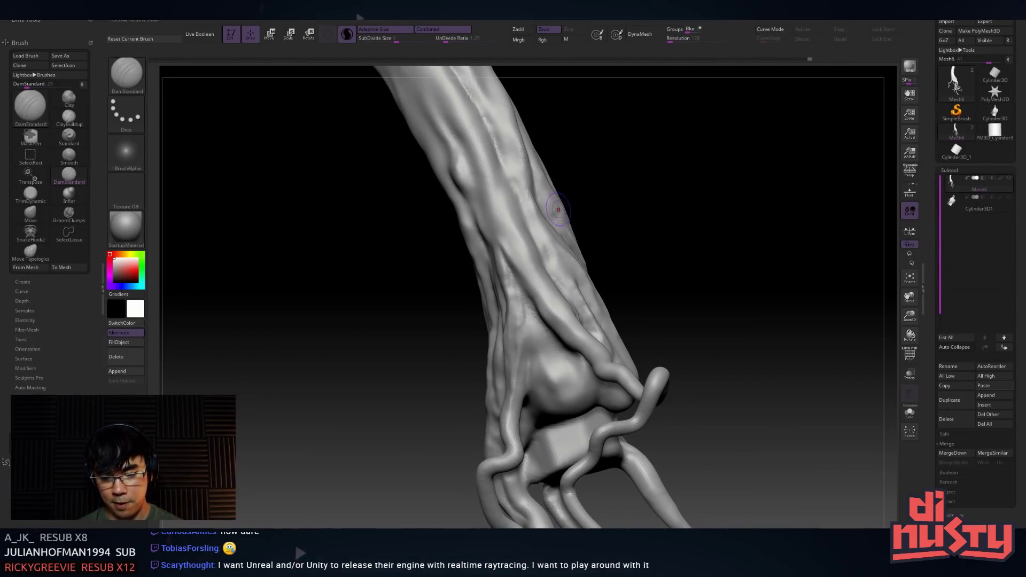
right_click_drag(582, 225, 541, 307)
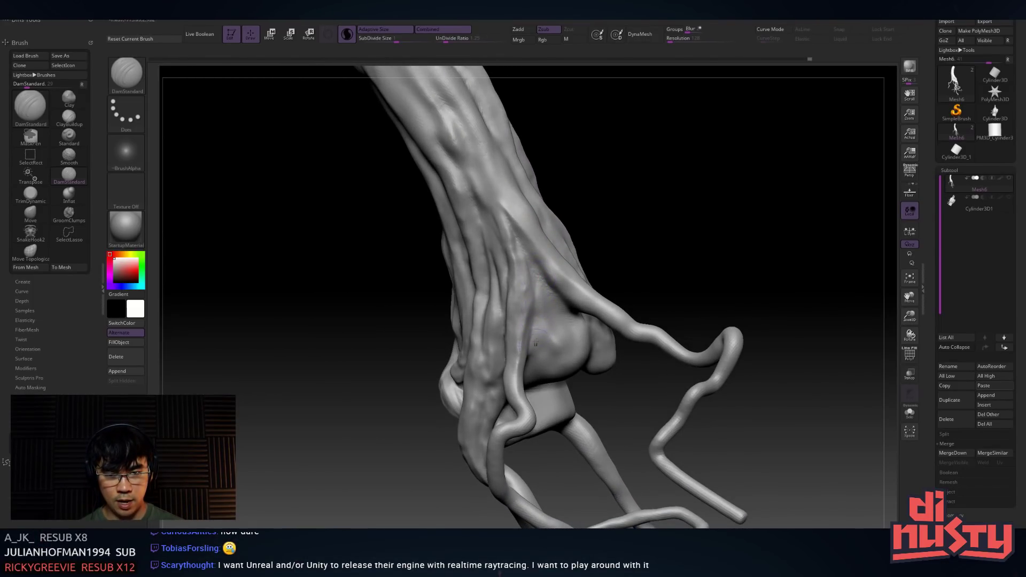
mouse_move(535, 350)
right_mouse_down()
mouse_move(568, 252)
mouse_move(519, 243)
mouse_move(513, 254)
mouse_move(584, 290)
mouse_move(610, 291)
right_mouse_up()
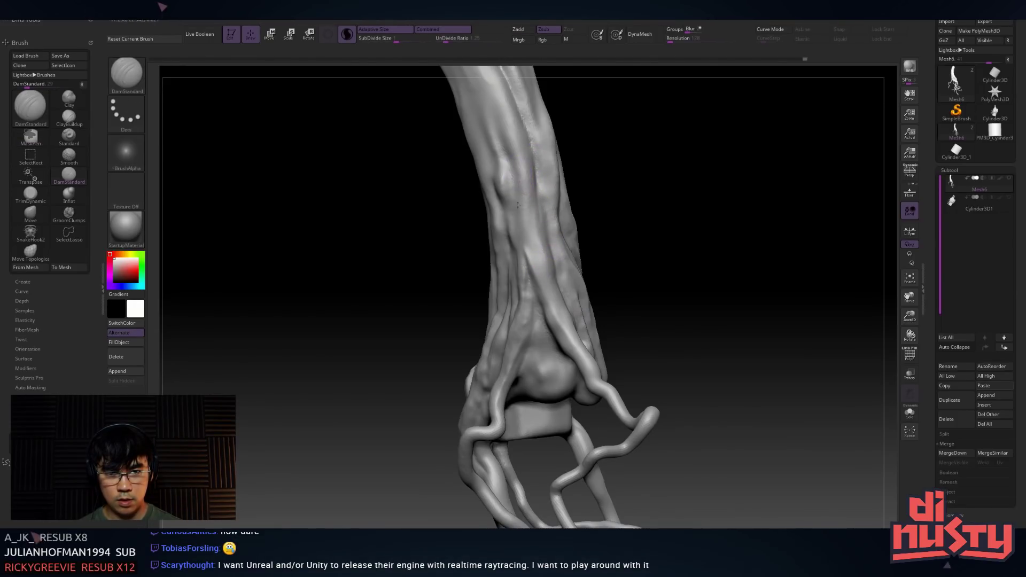
right_click_drag(518, 196, 516, 211)
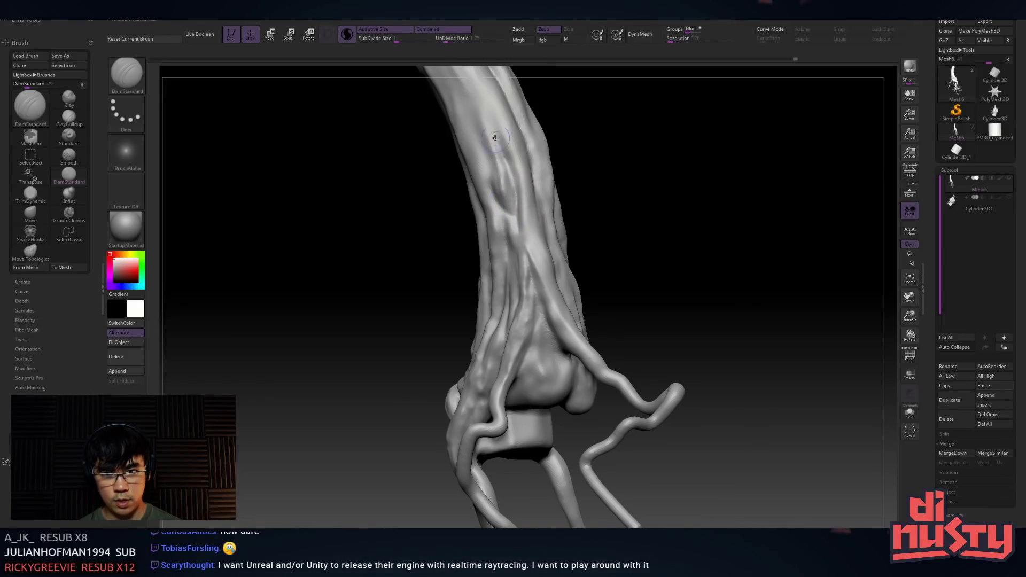
right_click_drag(533, 259, 528, 238)
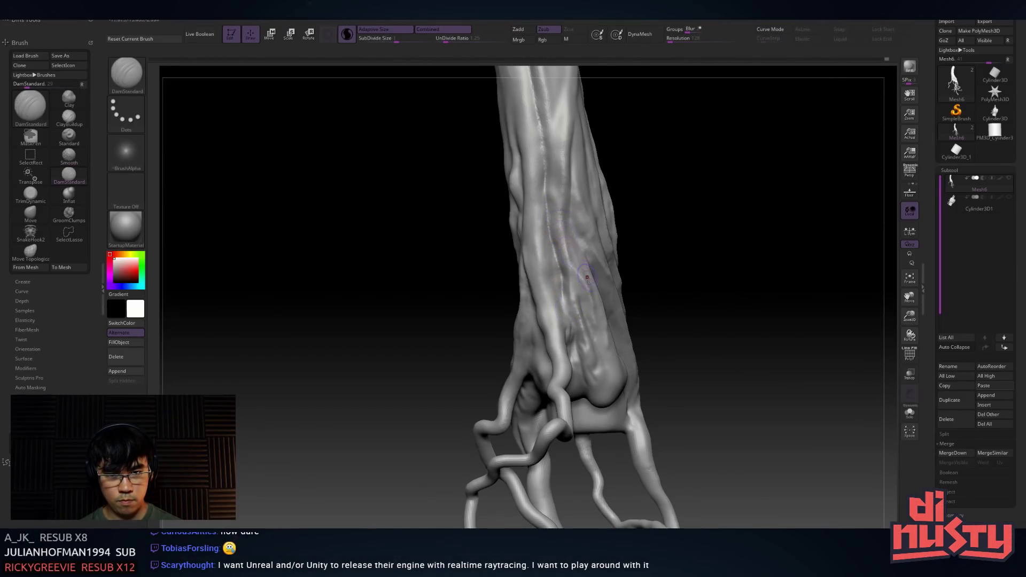
Carve a long crease up the trunk beside the thick root that descends past the rounded bulges
left_click_drag(587, 277, 577, 224)
right_click_drag(581, 363, 556, 271)
right_click_drag(563, 280, 551, 321)
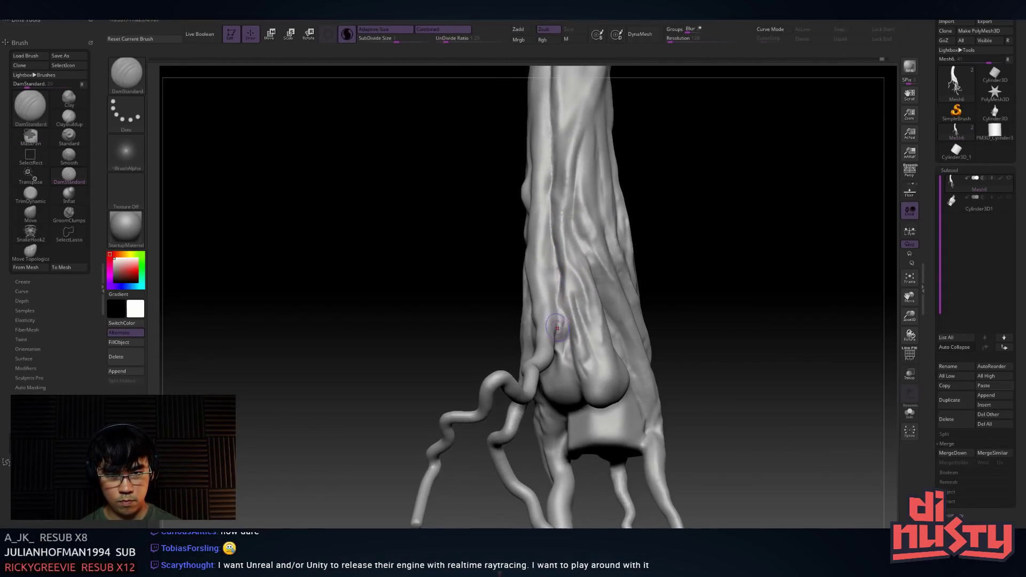
right_click_drag(547, 217, 558, 184)
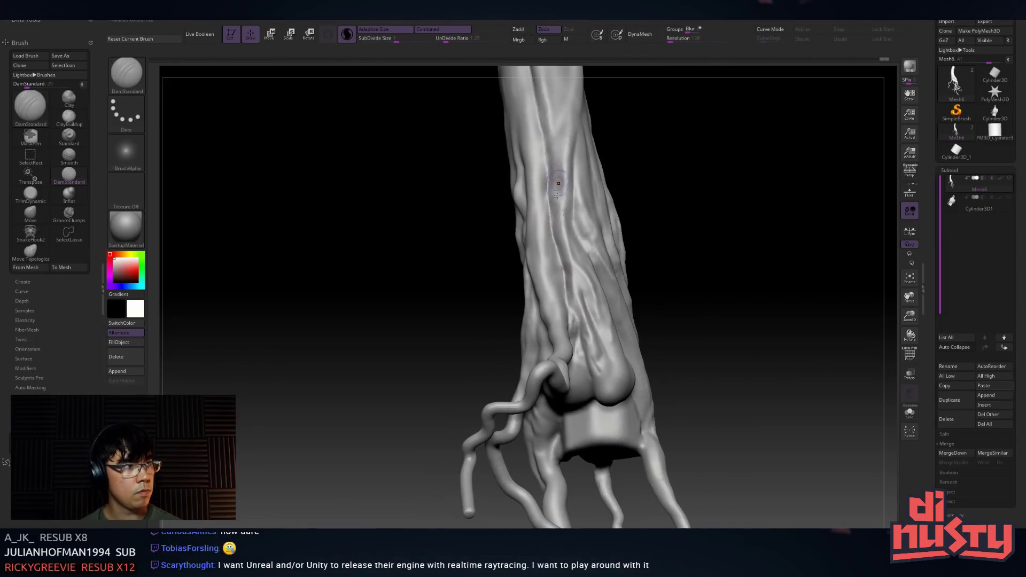
mouse_move(556, 262)
right_mouse_down()
mouse_move(546, 266)
mouse_move(551, 256)
right_mouse_up()
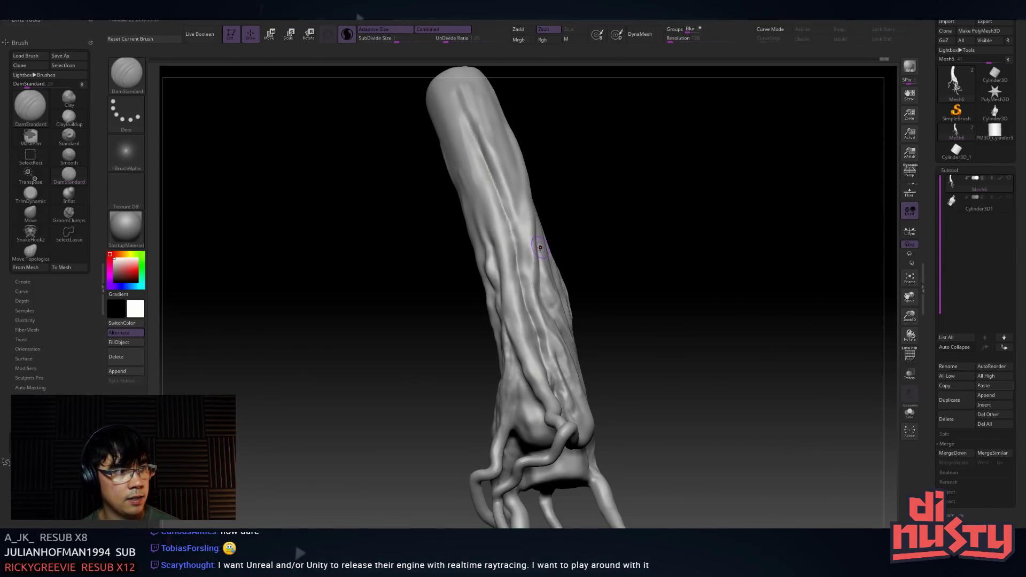
Extend the long bark grooves up the trunk to its cut upper end with several DamStandard strokes
mouse_move(537, 247)
right_mouse_down("alt")
mouse_move(534, 313)
mouse_move(520, 265)
mouse_move(537, 275)
mouse_move(524, 274)
right_mouse_up("alt")
mouse_move(473, 205)
left_mouse_down()
mouse_move(497, 269)
mouse_move(459, 200)
mouse_move(492, 265)
left_mouse_up()
left_click_drag(472, 226, 511, 306)
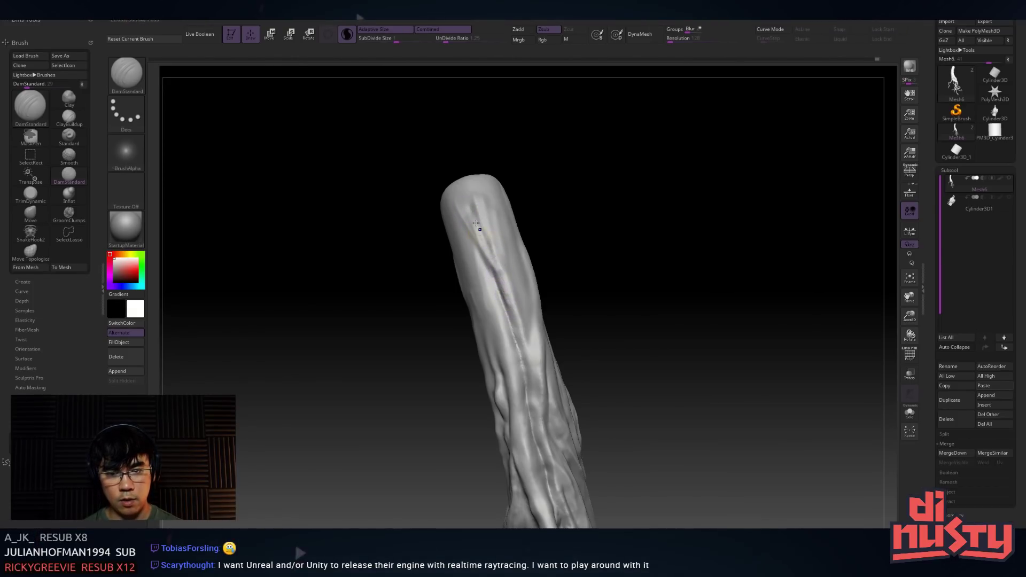
key("space")
mouse_move(495, 220)
right_mouse_down()
mouse_move(521, 213)
mouse_move(505, 211)
mouse_move(497, 251)
right_mouse_up()
left_click_drag(487, 184, 508, 305)
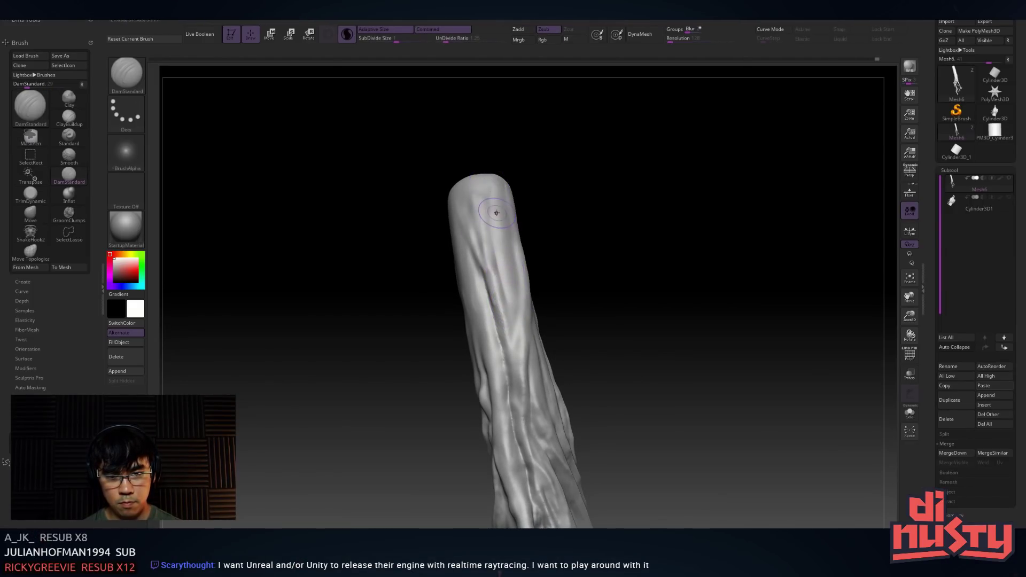
left_click_drag(498, 191, 512, 316)
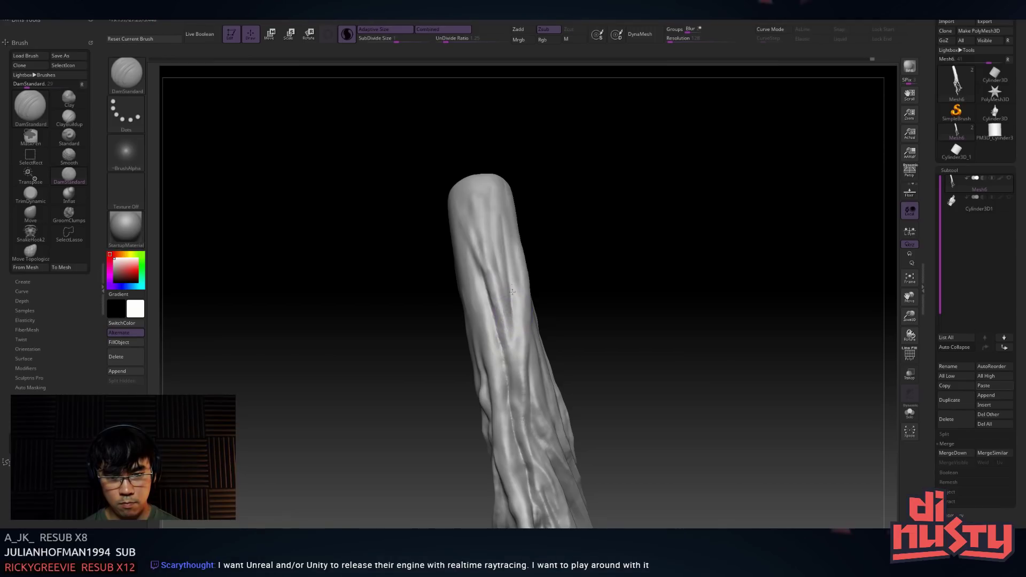
left_click_drag(499, 243, 512, 299)
Smooth the new grooves near the trunk's cut end and refine the bark on its neighbouring side
left_click_drag(550, 205, 607, 116)
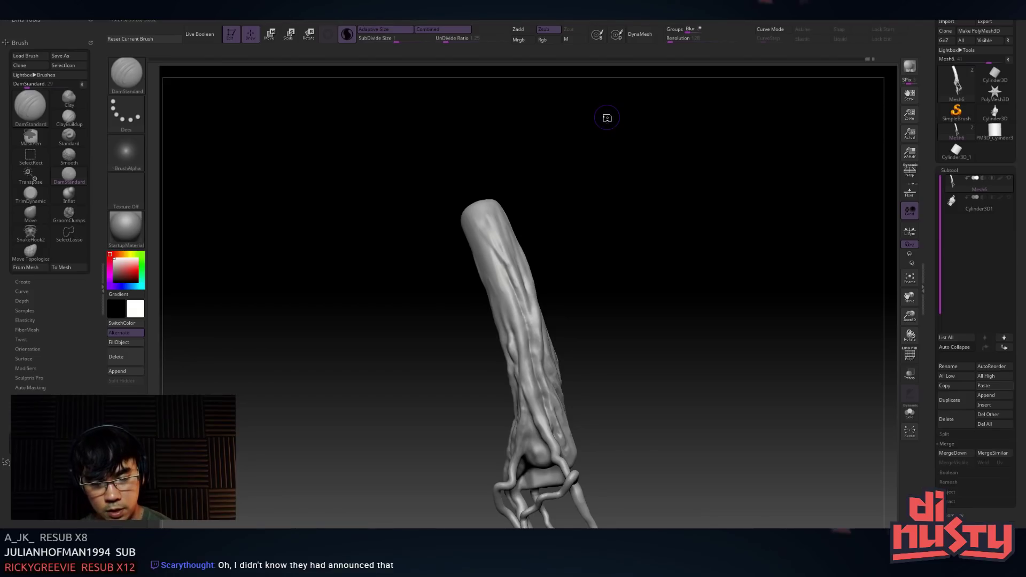
mouse_move(506, 225)
right_mouse_down("ctrl")
mouse_move(513, 257)
mouse_move(497, 246)
right_mouse_up("ctrl")
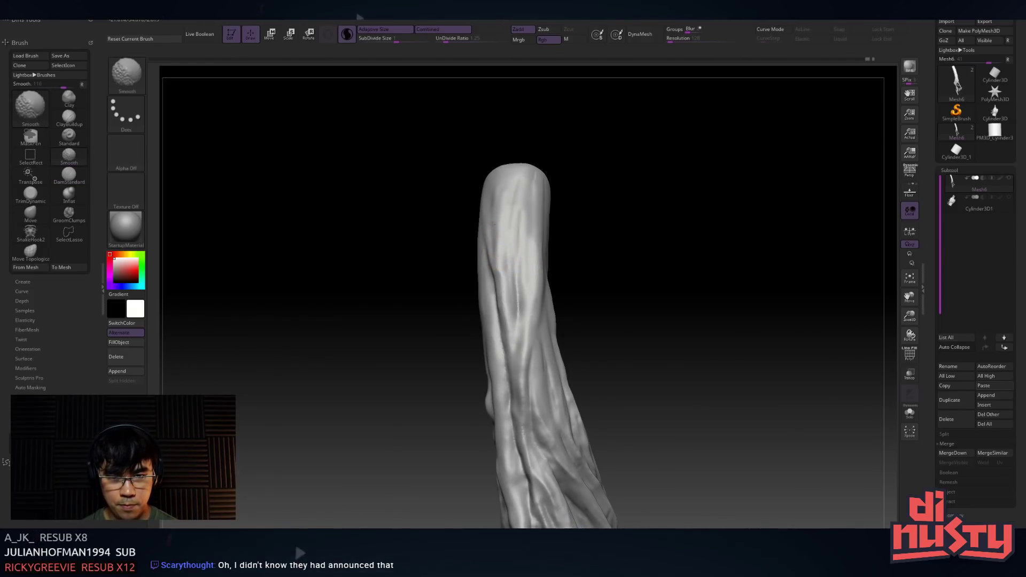
right_click_drag(567, 230, 563, 210, "alt")
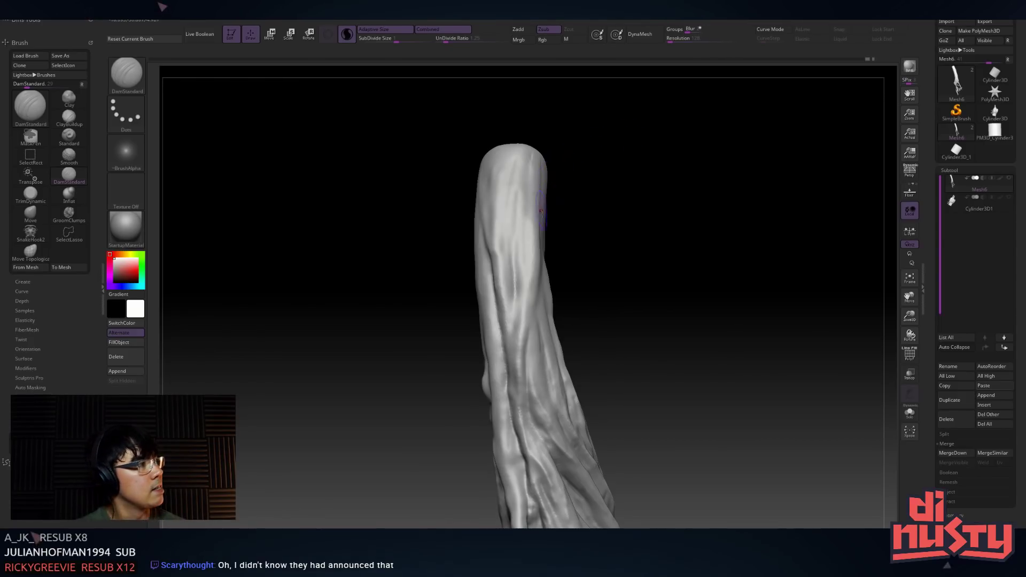
mouse_move(524, 270)
right_mouse_down()
mouse_move(457, 233)
mouse_move(481, 224)
right_mouse_up()
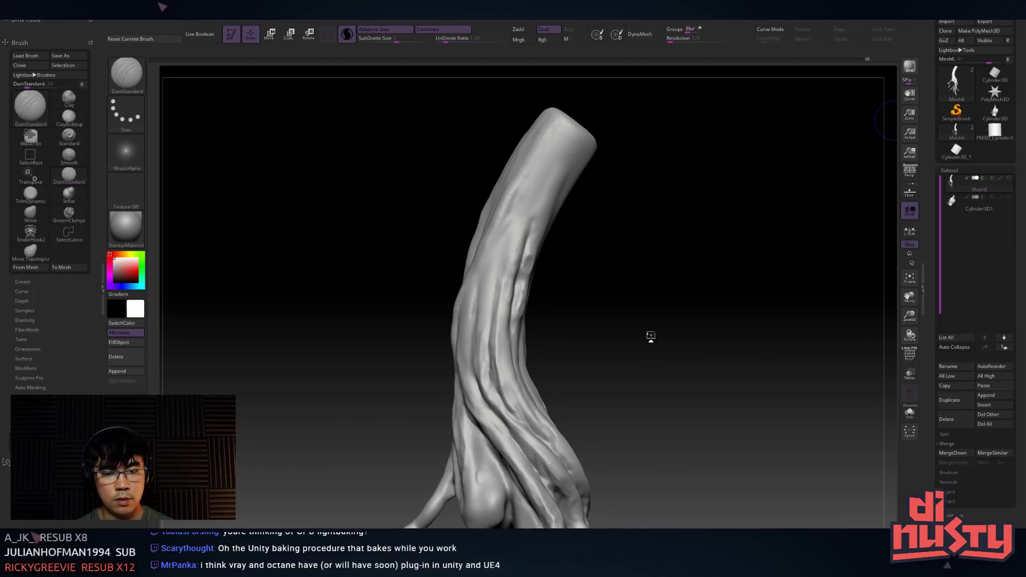
Refine the twisting folds above the rounded bulge and the angular stone shape at the trunk's base
mouse_move(745, 294)
left_mouse_down()
mouse_move(710, 282)
mouse_move(755, 341)
mouse_move(769, 227)
mouse_move(723, 420)
mouse_move(751, 344)
mouse_move(772, 377)
mouse_move(750, 274)
left_mouse_up()
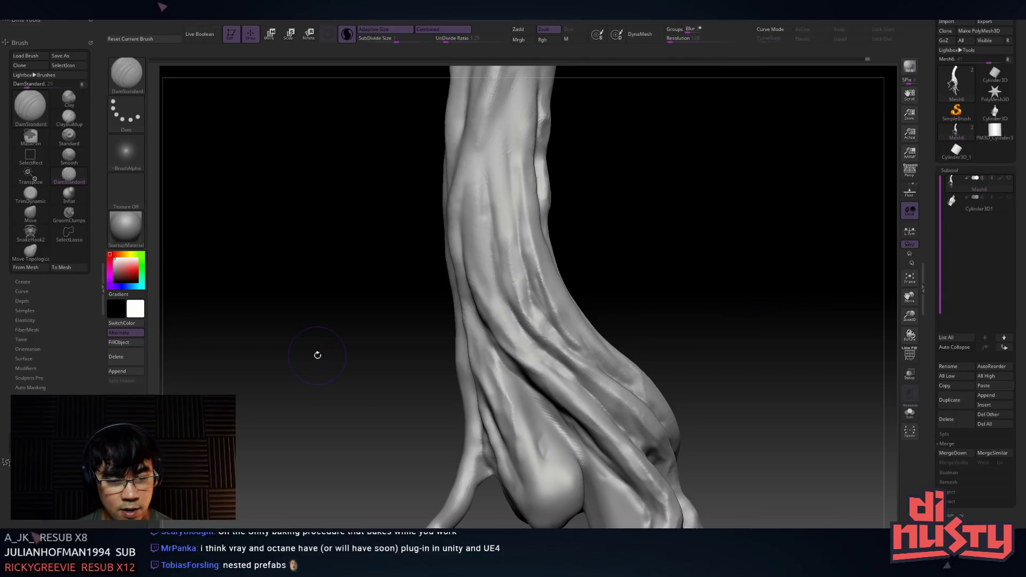
left_click_drag(315, 355, 481, 254)
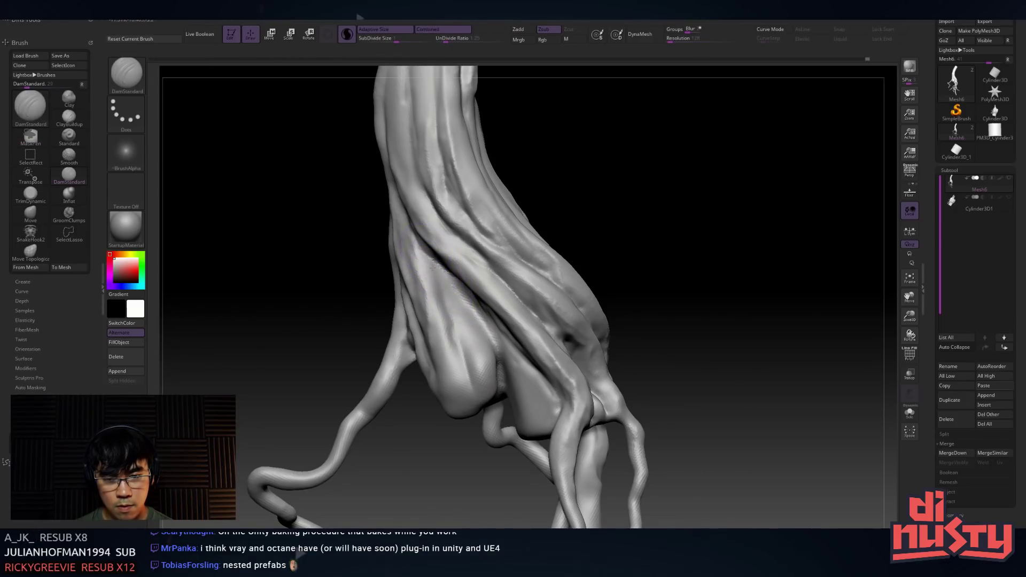
key("shift")
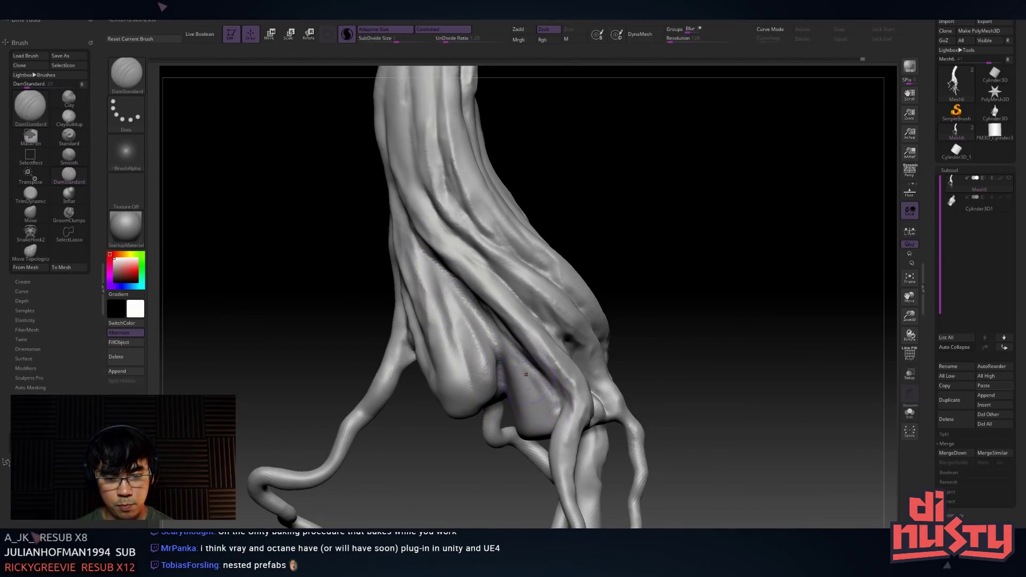
right_click_drag(535, 394, 546, 322)
key("space")
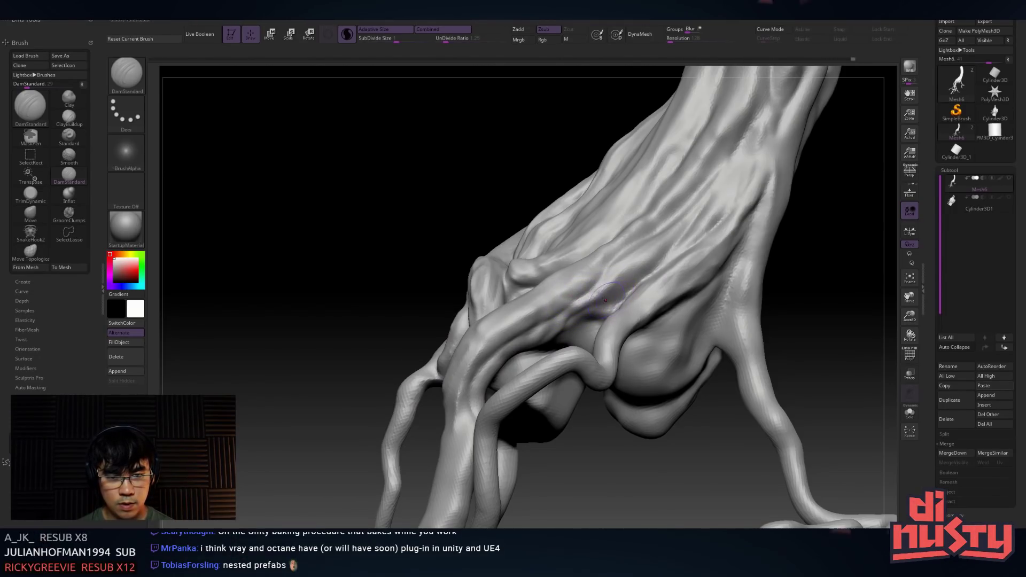
Carve a crease from the root above the rounded bulge up into the trunk, undoing and redrawing the stroke
mouse_move(674, 261)
right_mouse_down()
mouse_move(628, 228)
mouse_move(614, 238)
right_mouse_up()
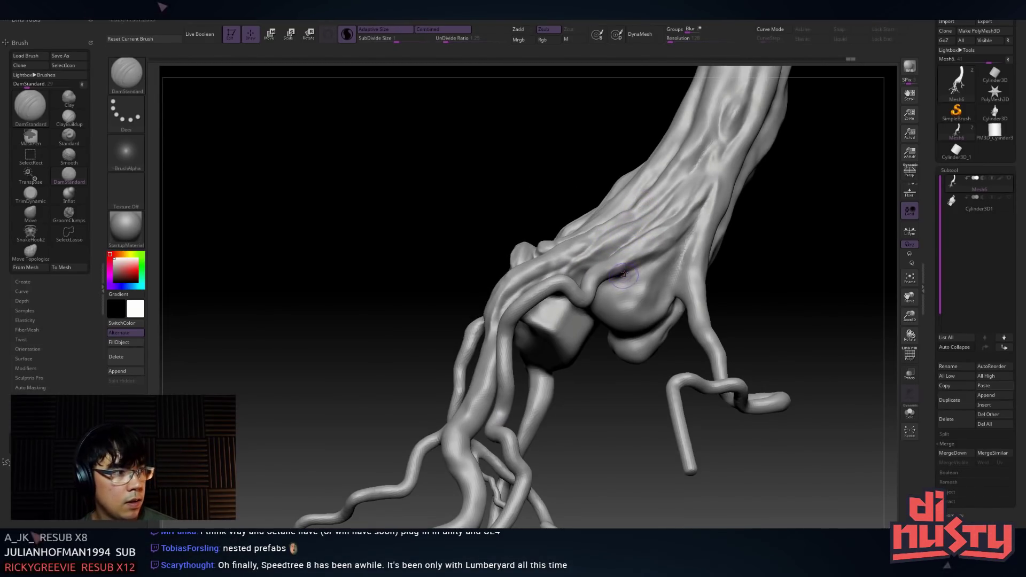
mouse_move(620, 289)
right_mouse_down()
mouse_move(601, 289)
mouse_move(619, 230)
right_mouse_up()
mouse_move(587, 244)
left_mouse_down()
mouse_move(527, 302)
mouse_move(548, 297)
mouse_move(539, 324)
mouse_move(651, 186)
left_mouse_up()
key("ctrl+z")
left_click_drag(555, 250, 644, 170)
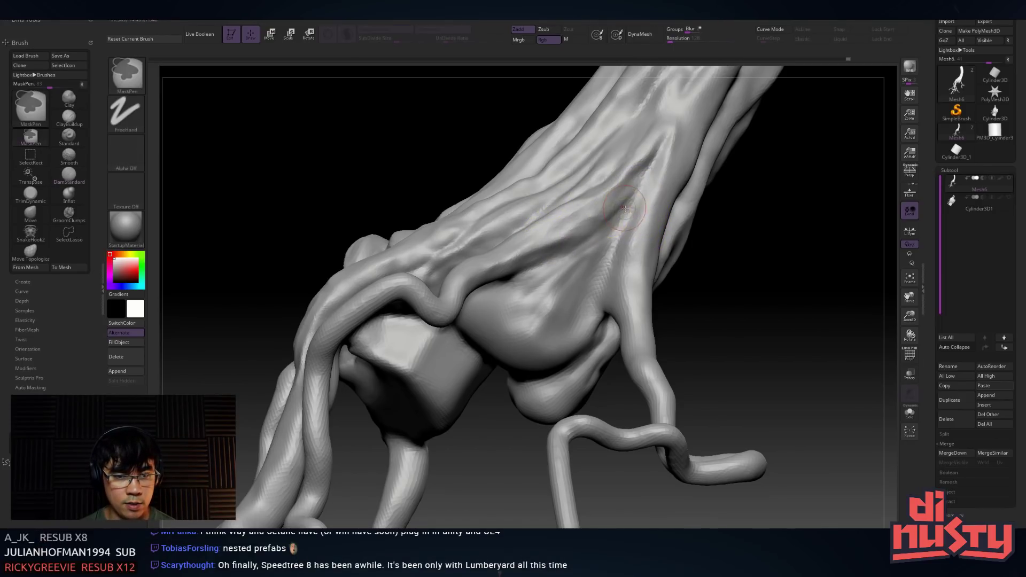
Deepen the creases between the side roots and the rounded bulges, and dismiss the brush strokes error
mouse_move(624, 209)
left_mouse_down()
mouse_move(543, 271)
mouse_move(594, 254)
mouse_move(569, 316)
mouse_move(597, 202)
left_mouse_up()
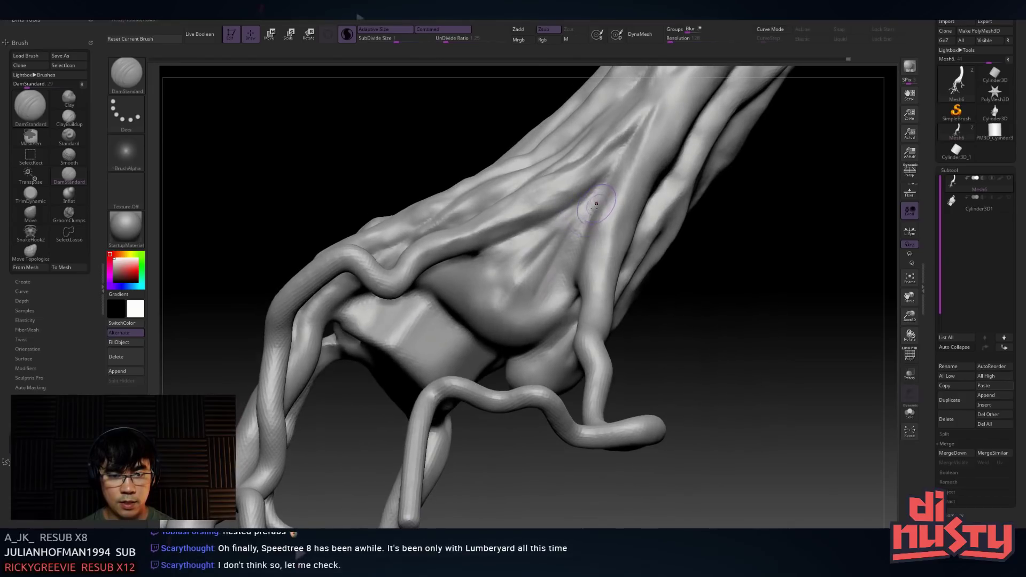
right_click_drag(598, 202, 591, 221)
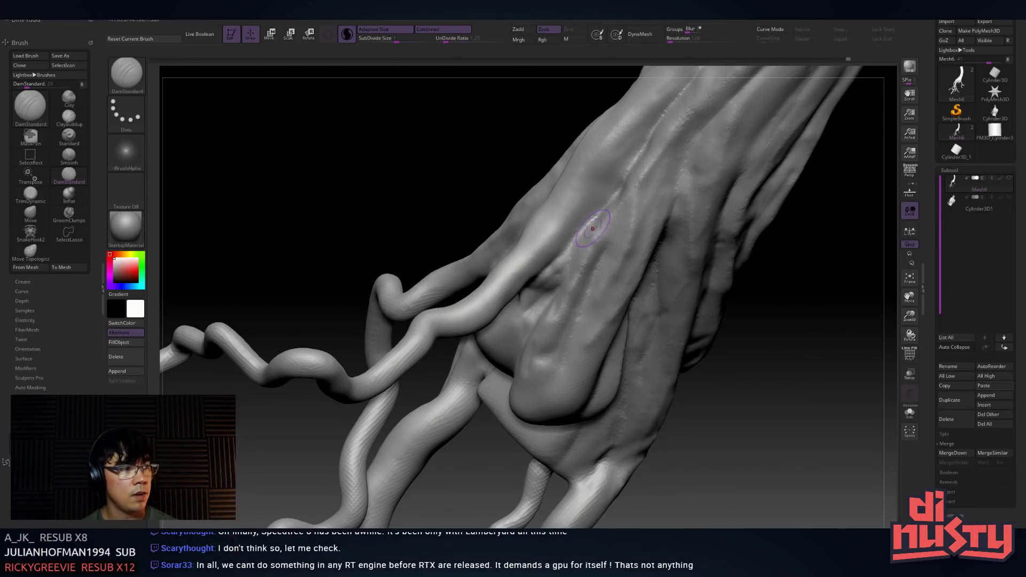
mouse_move(598, 230)
right_mouse_down()
mouse_move(584, 230)
mouse_move(592, 234)
right_mouse_up()
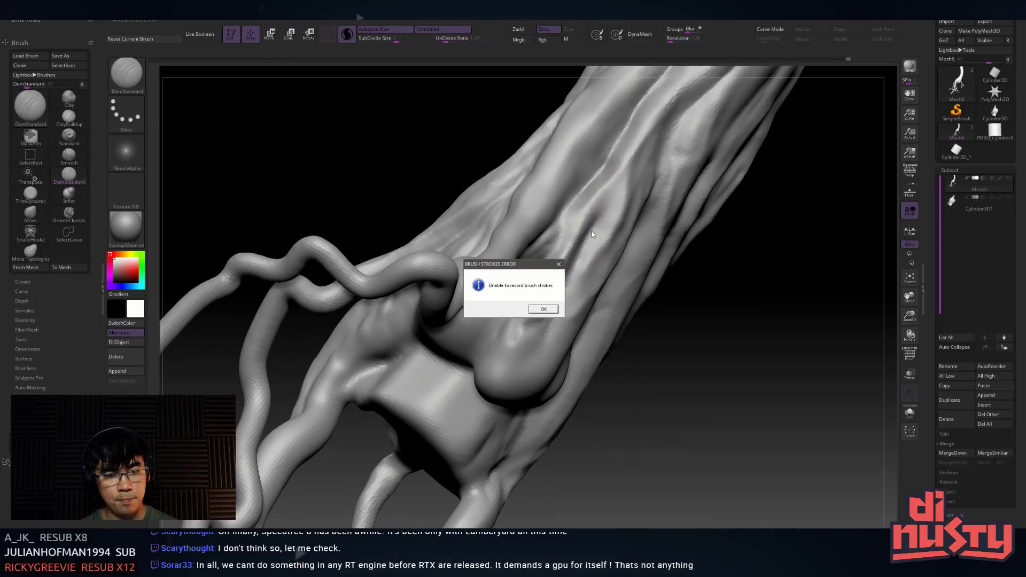
left_click(543, 309)
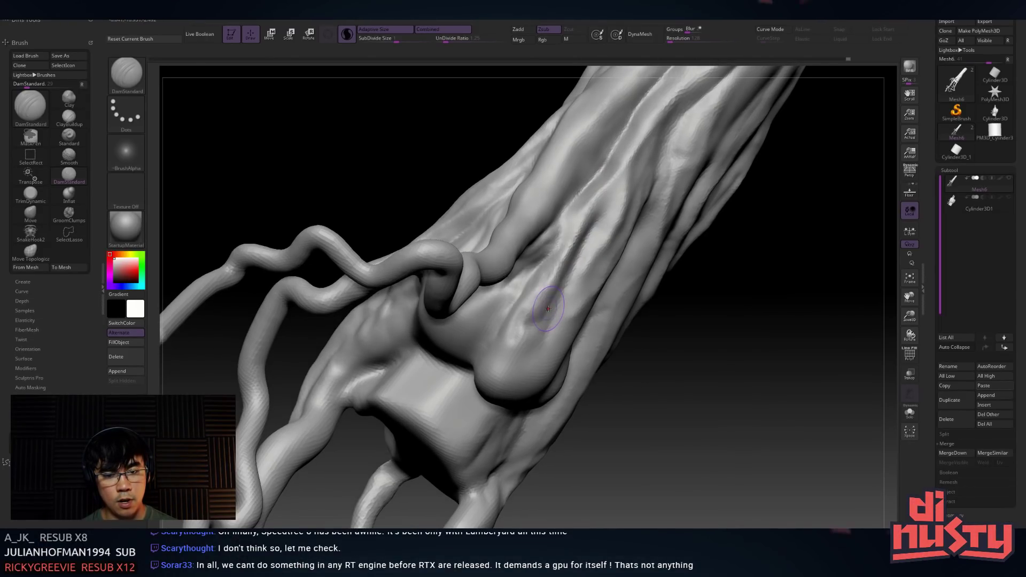
Save the project as treesculpt.ZPR and dismiss the brush strokes error
key("ctrl+s")
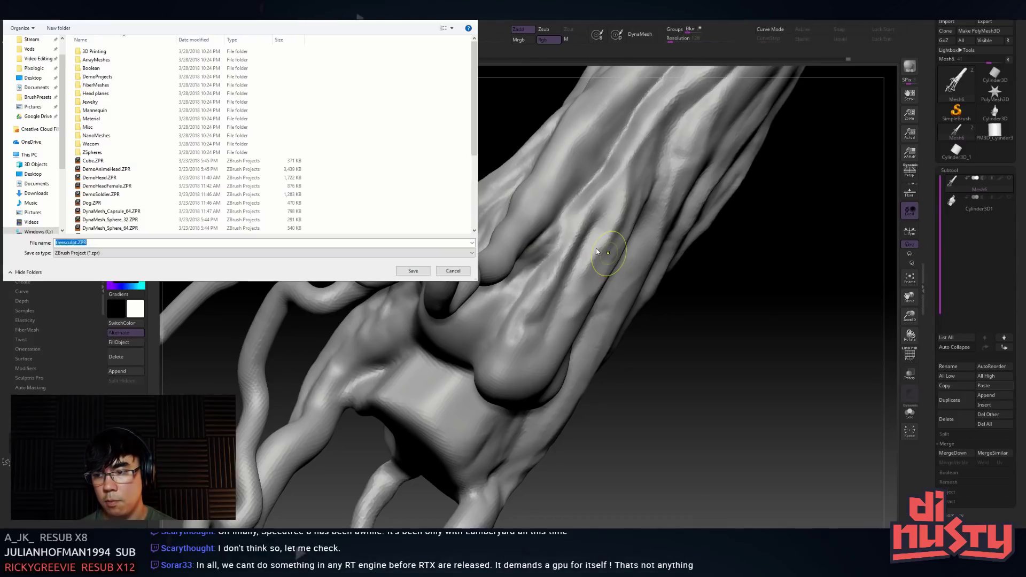
key("Return")
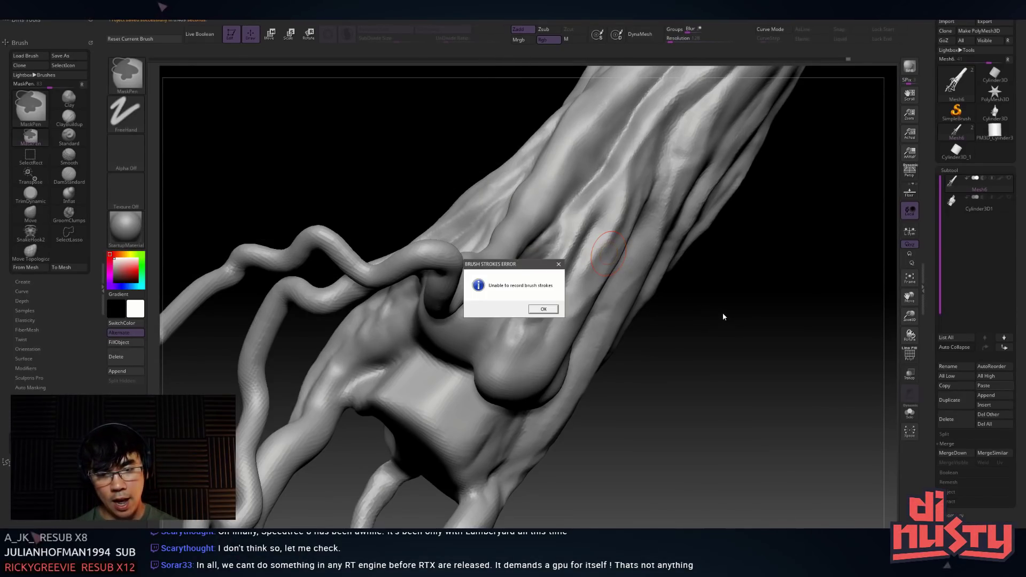
left_click(543, 310)
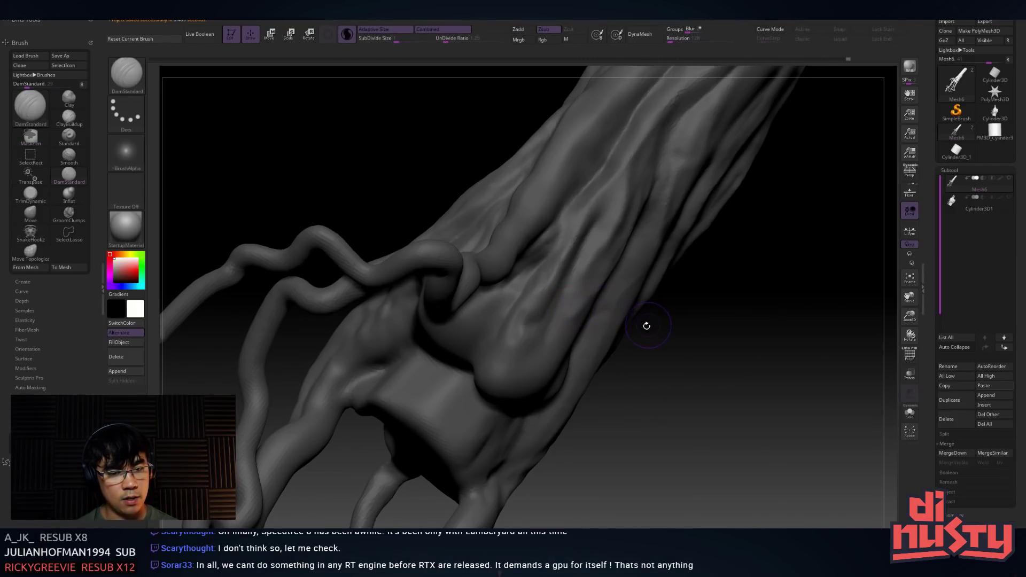
Clear the recurring brush strokes errors and save the project again over treesculpt.ZPR
left_click(554, 310)
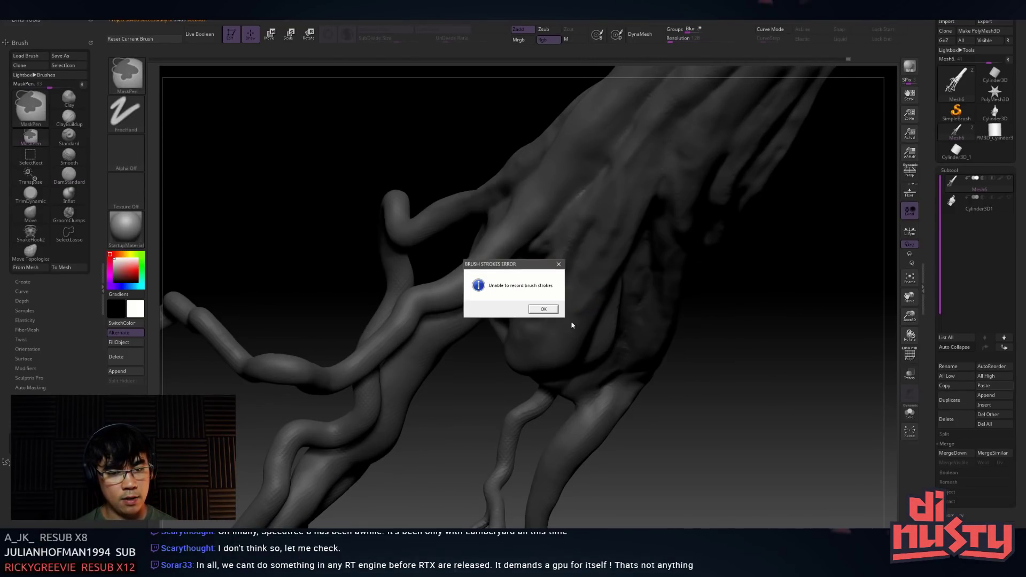
left_click(556, 309)
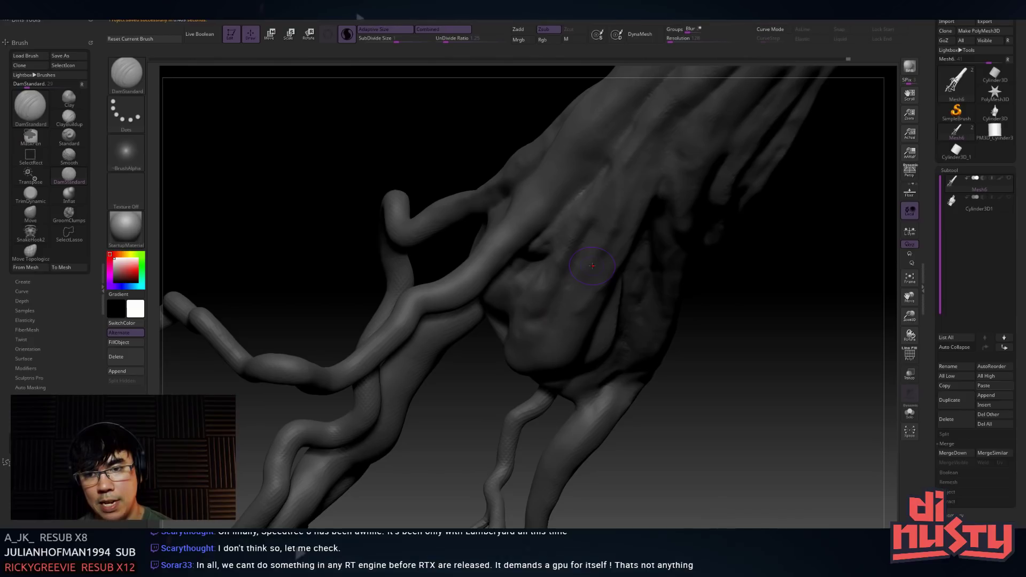
left_click_drag(434, 123, 534, 190)
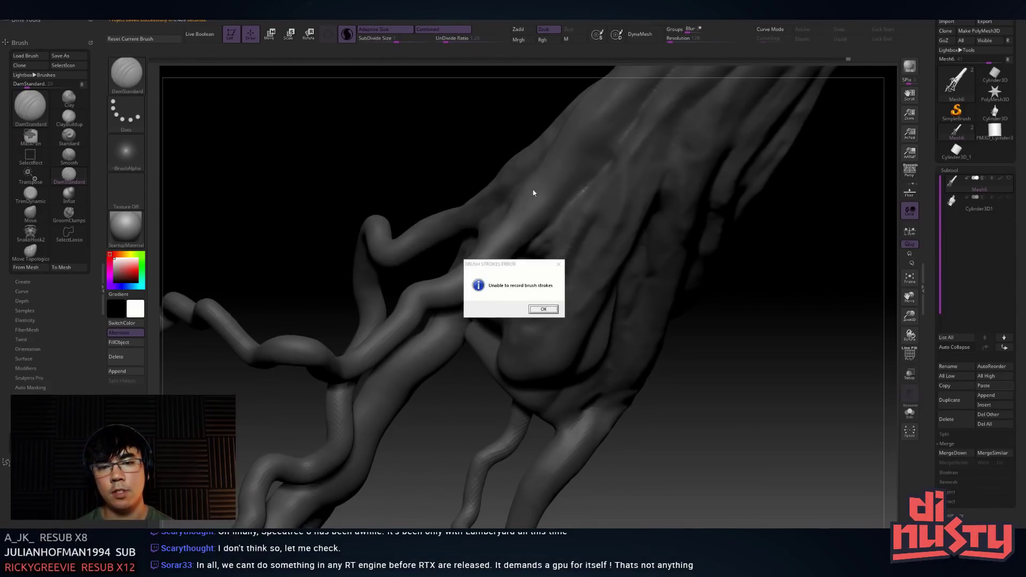
left_click(541, 311)
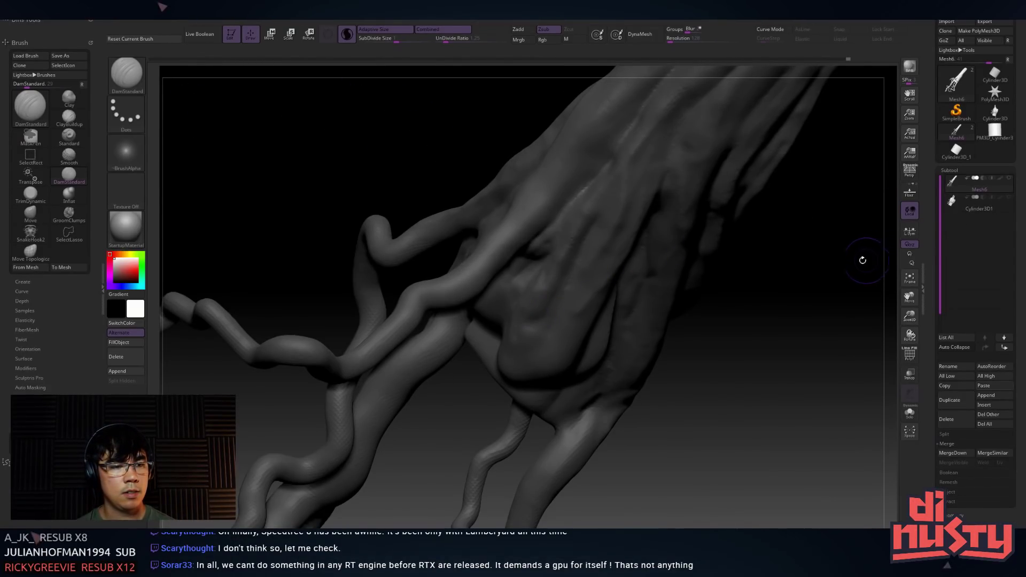
key("ctrl")
left_click(533, 309)
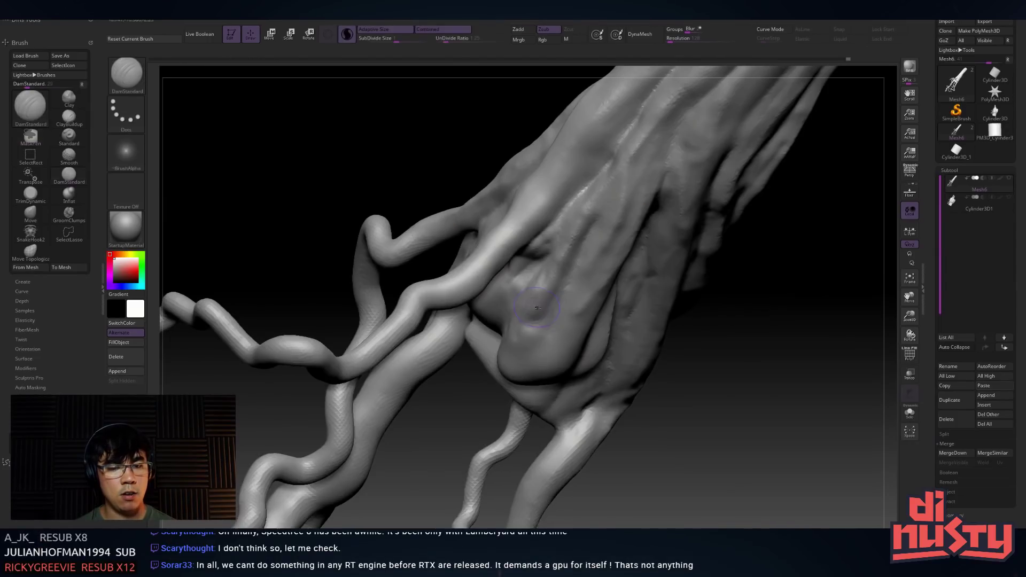
mouse_move(962, 201)
key("ctrl+s")
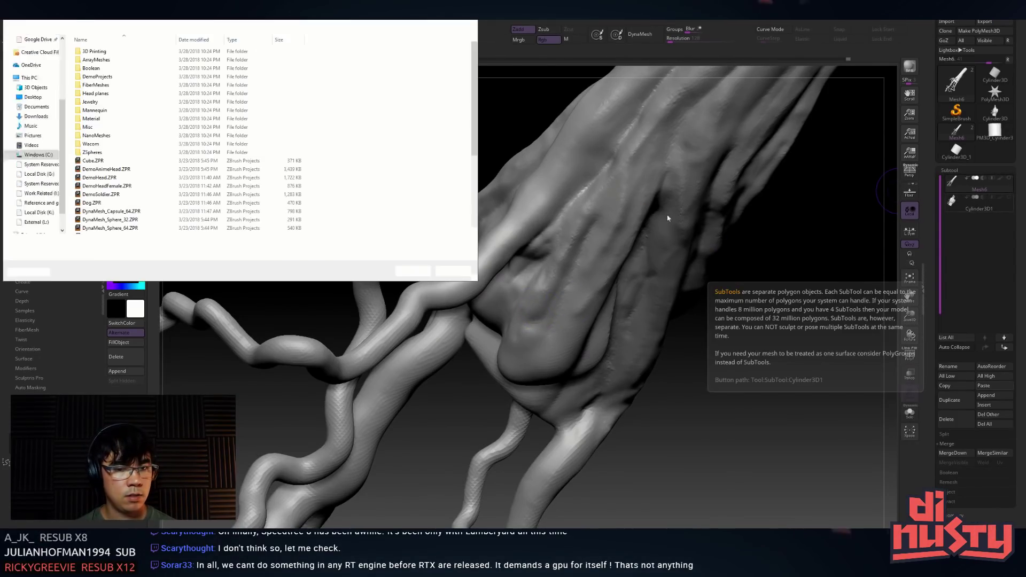
key("Return")
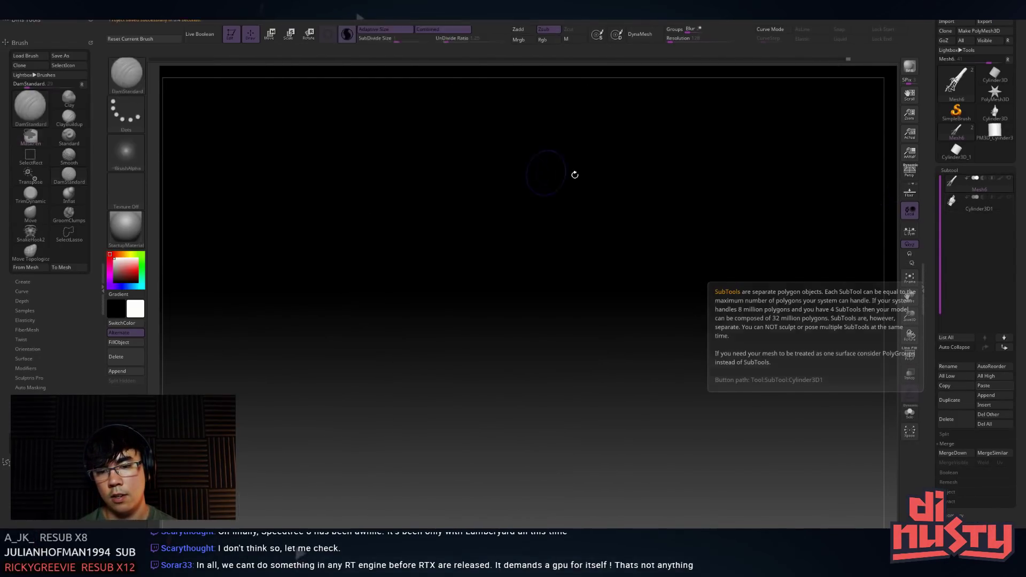
Save another copy of the project as treesculpt2.ZPR and dismiss the brush strokes error
key("ctrl+shift")
key("ctrl")
key("ctrl+s")
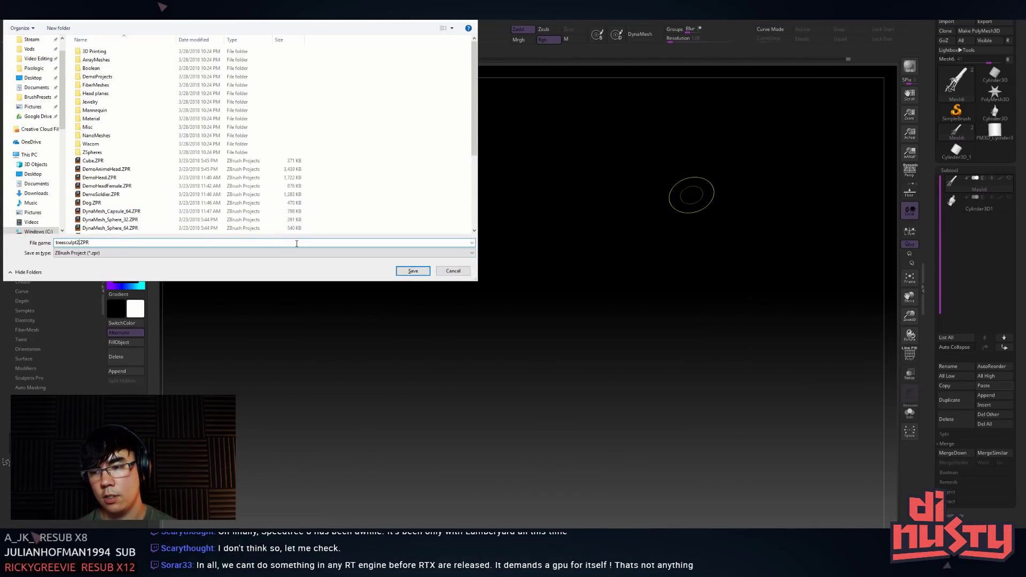
key("Return")
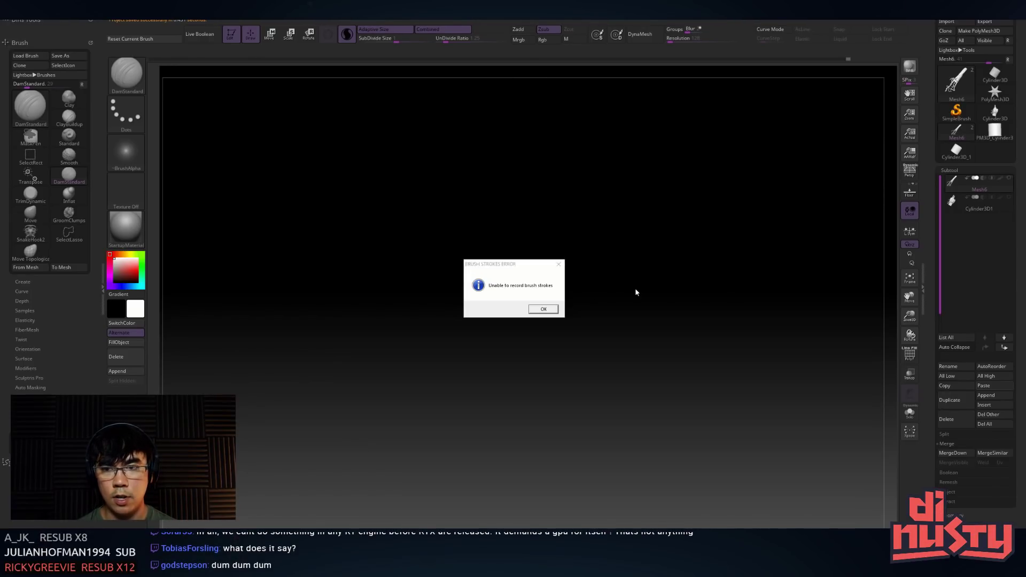
left_click(543, 309)
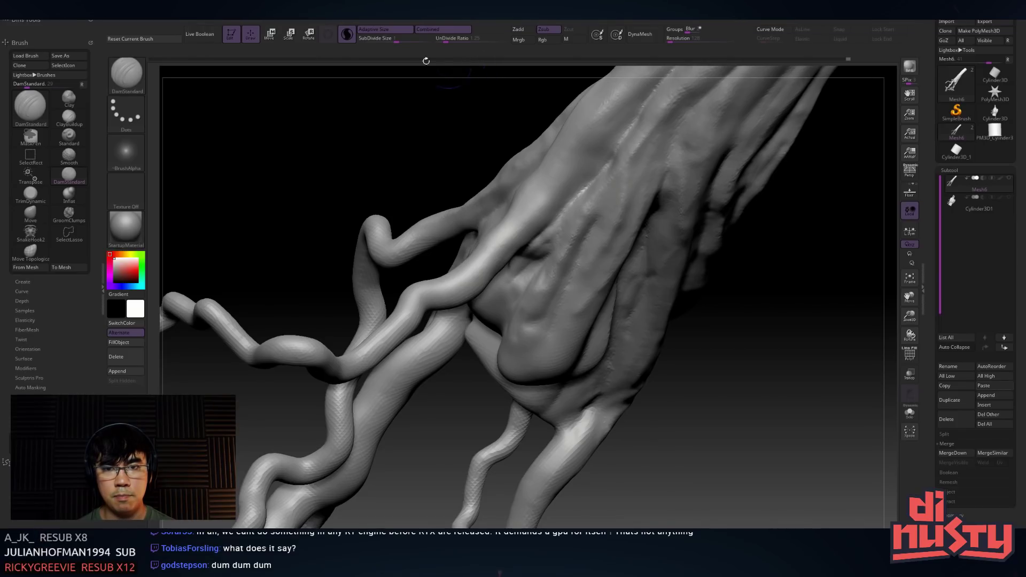
Check the Undo History preferences and dismiss the repeated brush strokes errors
mouse_move(427, 20)
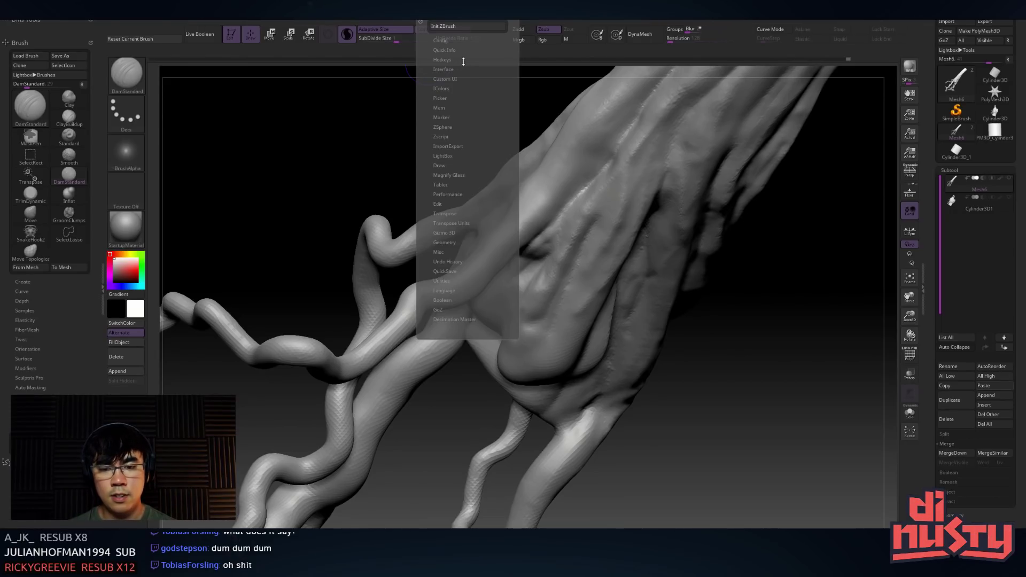
left_click(453, 262)
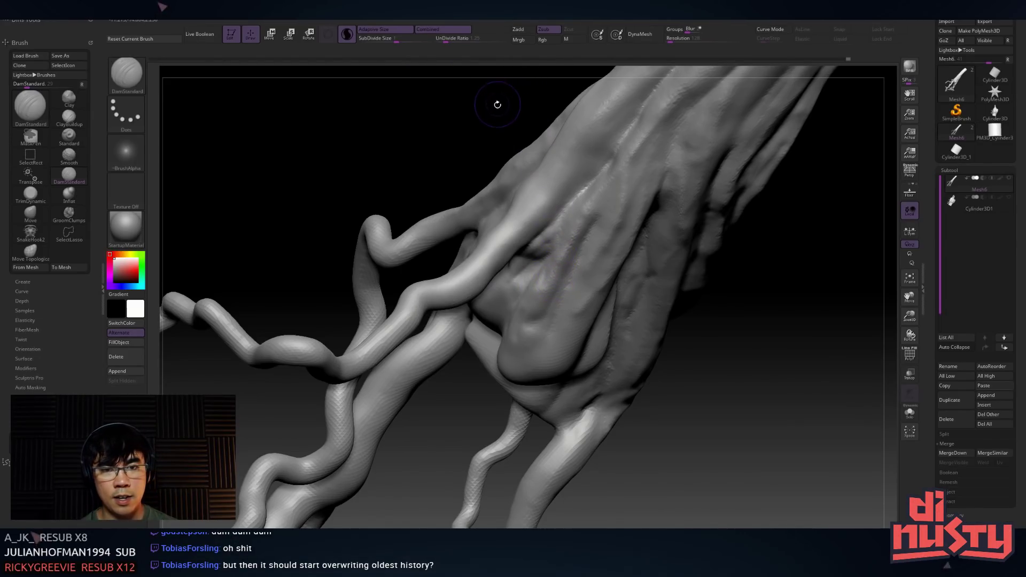
left_click_drag(498, 103, 504, 113)
left_click(543, 309)
left_click_drag(680, 312, 646, 305, "alt")
left_click(545, 308)
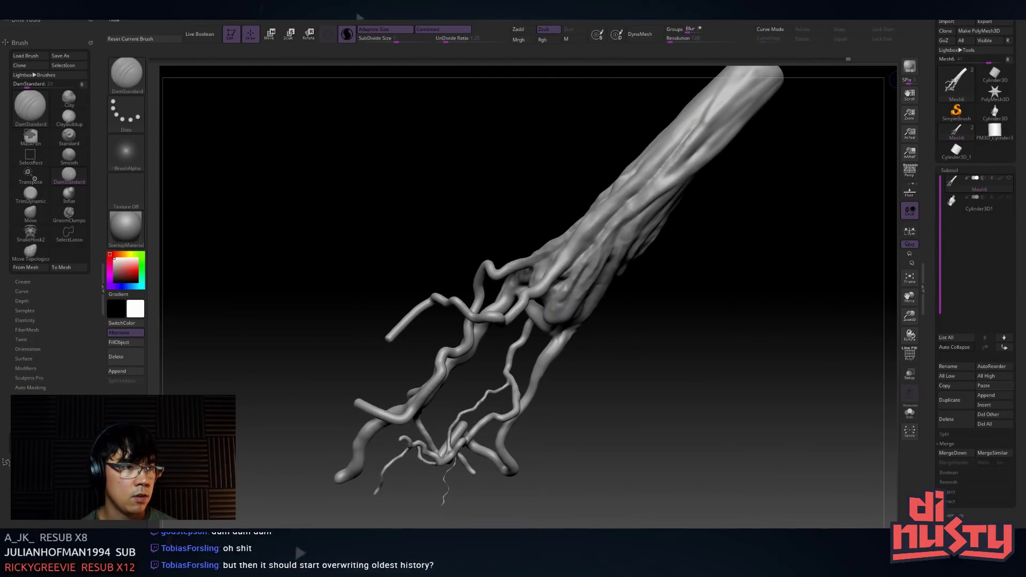
Restart ZBrush without saving the changes and load the treesculpt.ZPR project
left_click(1019, 5)
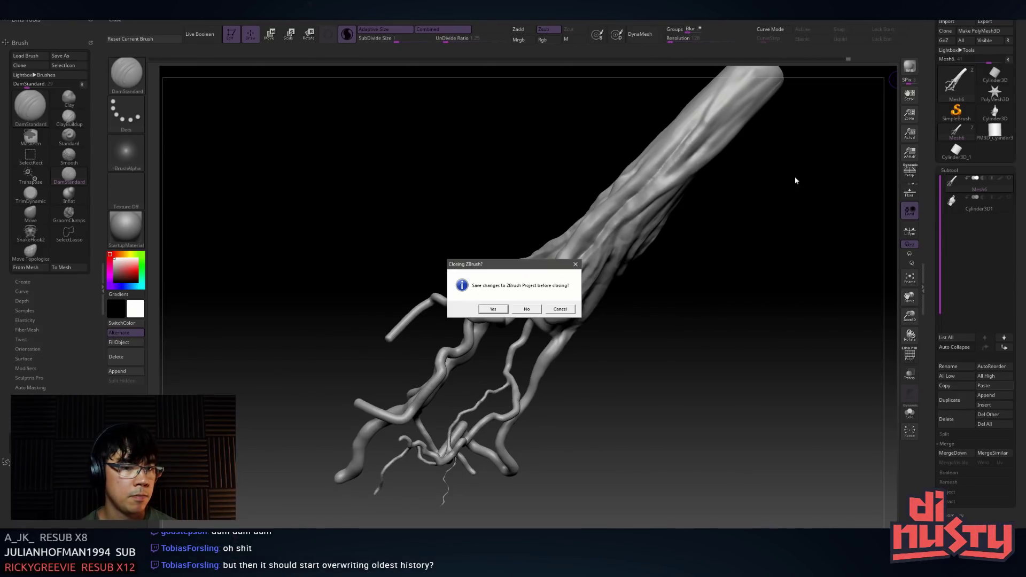
left_click(526, 309)
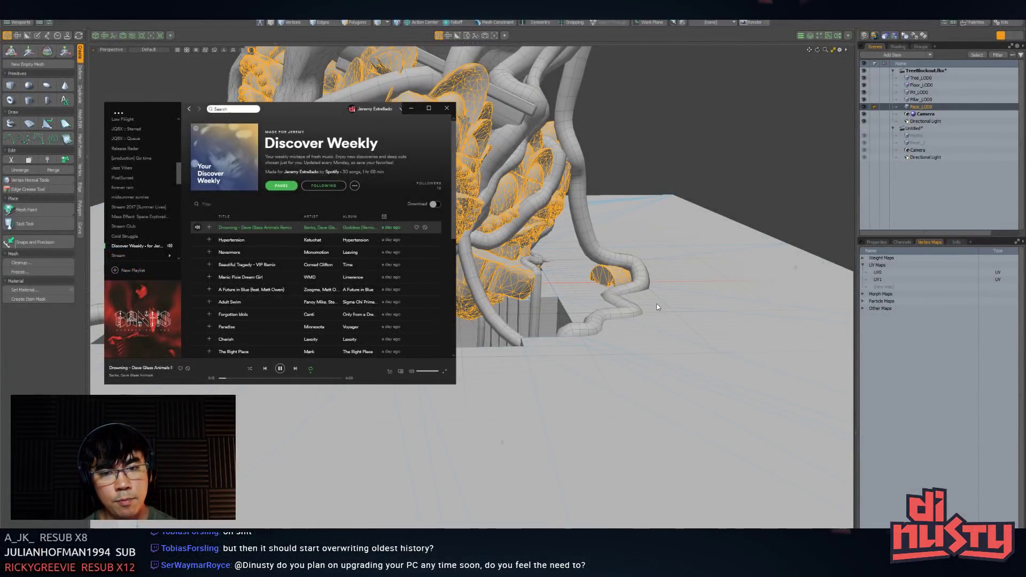
left_click(626, 145)
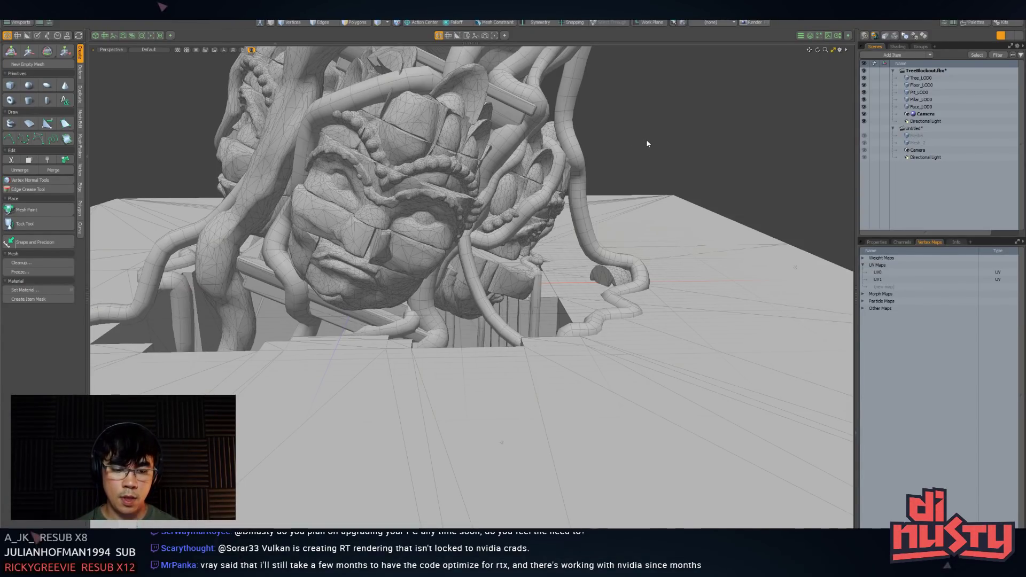
key("alt+Tab")
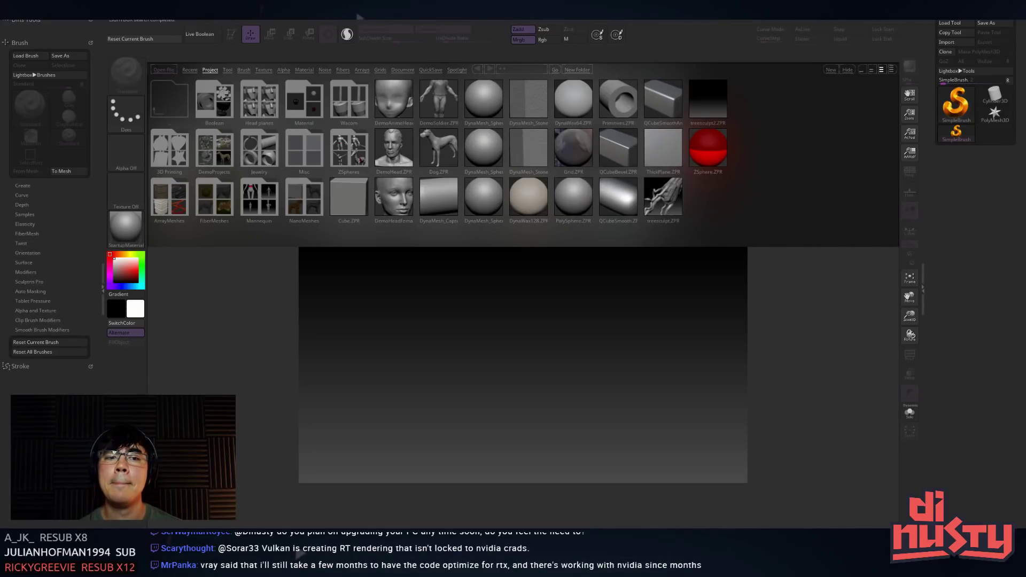
left_click(652, 204)
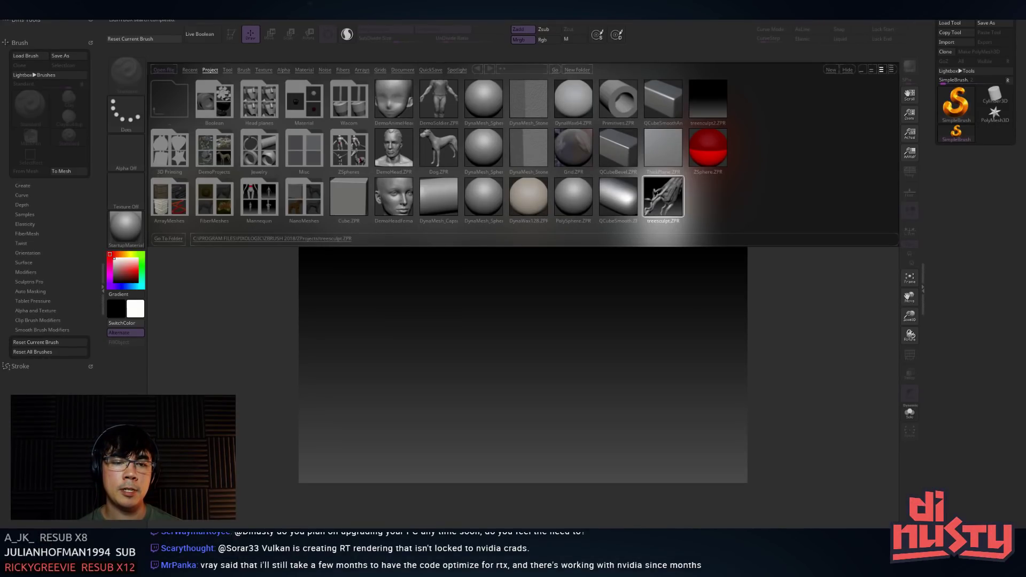
double_click(657, 197)
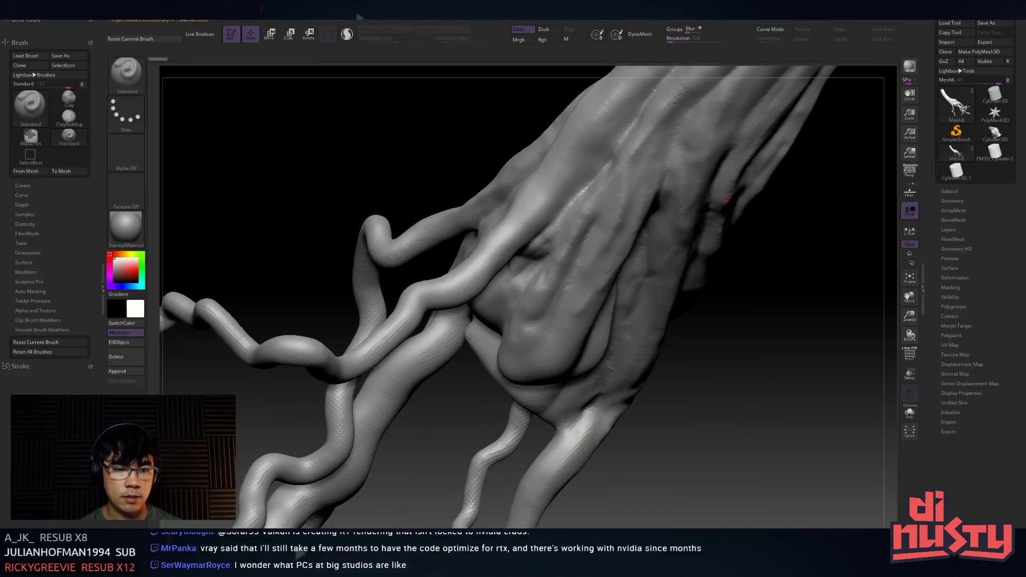
Expand the list of subtools and show the Cylinder3D1 stone faces together with the tree
mouse_move(772, 297)
left_mouse_down()
mouse_move(829, 347)
mouse_move(689, 258)
mouse_move(820, 325)
mouse_move(741, 296)
mouse_move(765, 280)
mouse_move(745, 230)
mouse_move(839, 263)
mouse_move(828, 258)
mouse_move(941, 163)
left_mouse_up()
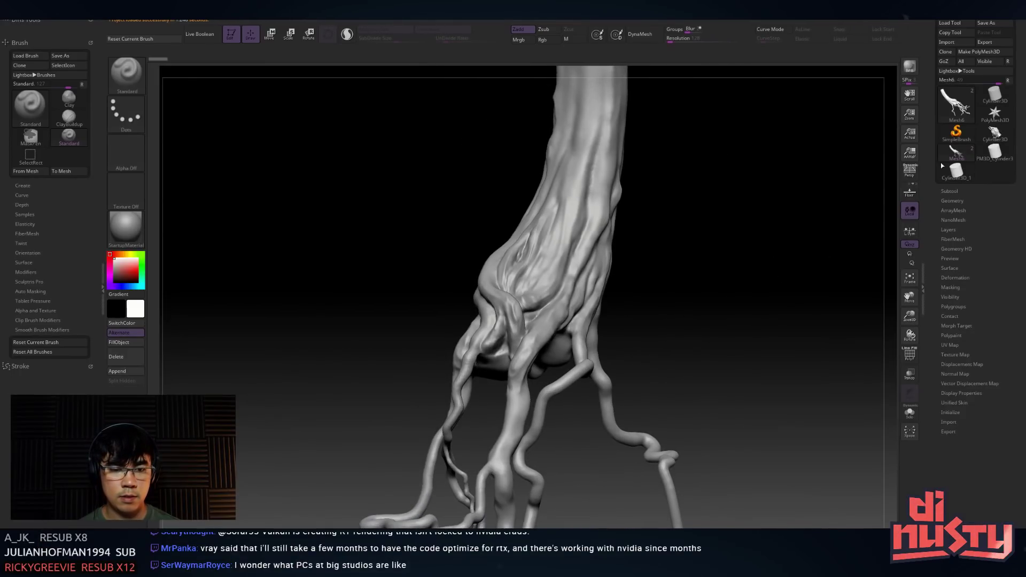
left_click(949, 191)
mouse_move(844, 250)
left_mouse_down()
mouse_move(753, 258)
mouse_move(778, 271)
mouse_move(842, 215)
mouse_move(746, 223)
mouse_move(769, 222)
mouse_move(753, 221)
mouse_move(727, 271)
mouse_move(778, 282)
mouse_move(769, 285)
left_mouse_up()
mouse_move(799, 251)
left_mouse_down()
mouse_move(752, 306)
mouse_move(717, 306)
mouse_move(701, 294)
mouse_move(741, 295)
mouse_move(666, 301)
mouse_move(681, 314)
mouse_move(705, 293)
mouse_move(746, 293)
mouse_move(736, 308)
mouse_move(769, 309)
mouse_move(772, 294)
mouse_move(762, 310)
mouse_move(757, 298)
left_mouse_up()
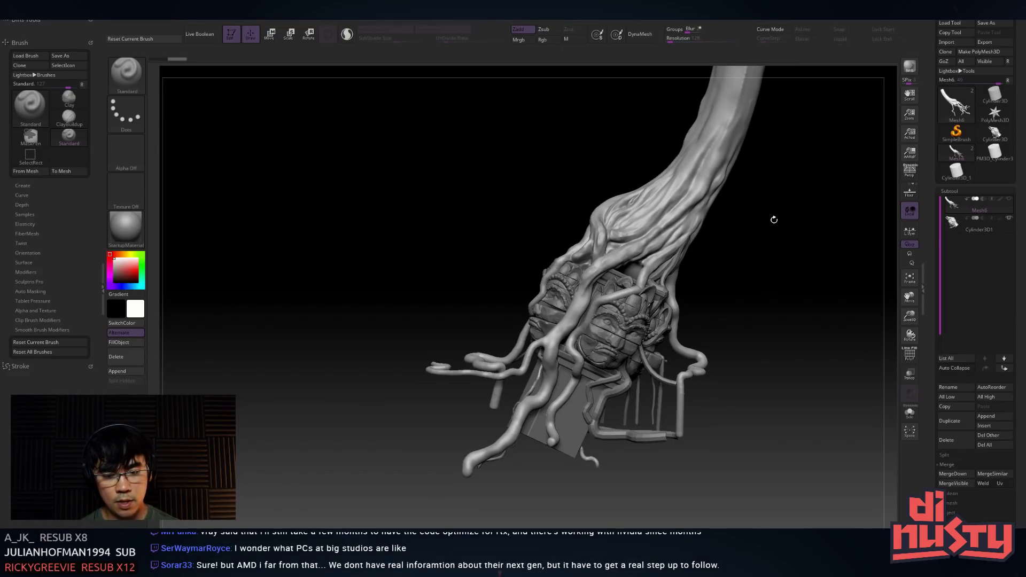
mouse_move(779, 225)
left_mouse_down()
mouse_move(710, 290)
mouse_move(726, 244)
mouse_move(717, 284)
mouse_move(724, 265)
left_mouse_up()
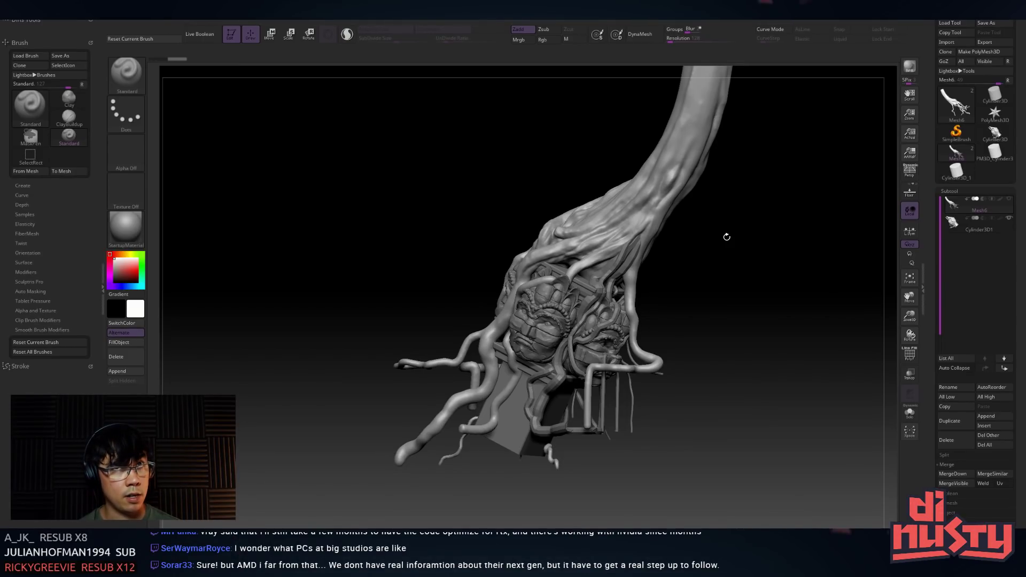
left_click_drag(726, 237, 737, 240)
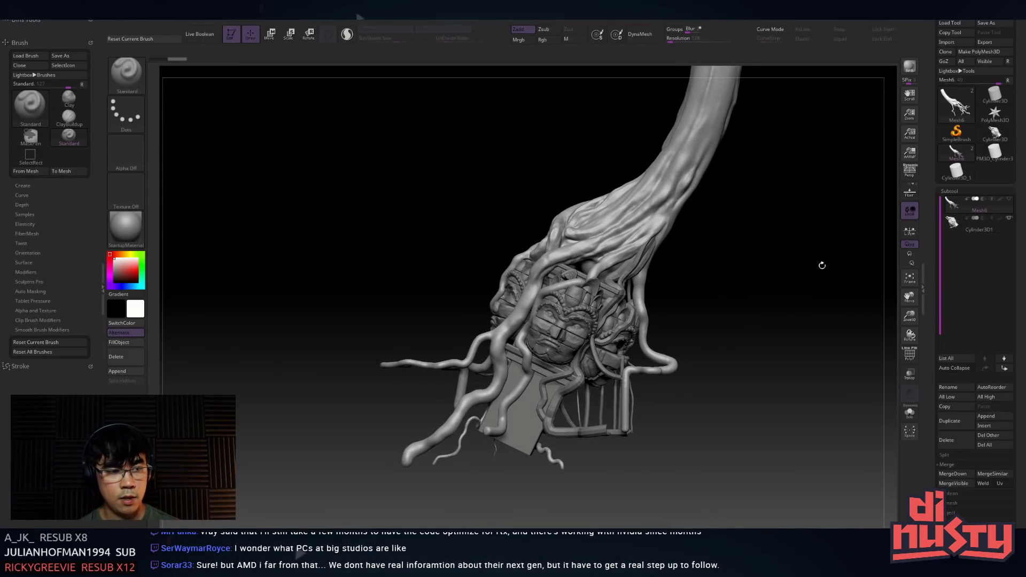
Compare the tree with and without the stone faces, examining how the roots wrap around them from several sides
mouse_move(1010, 201)
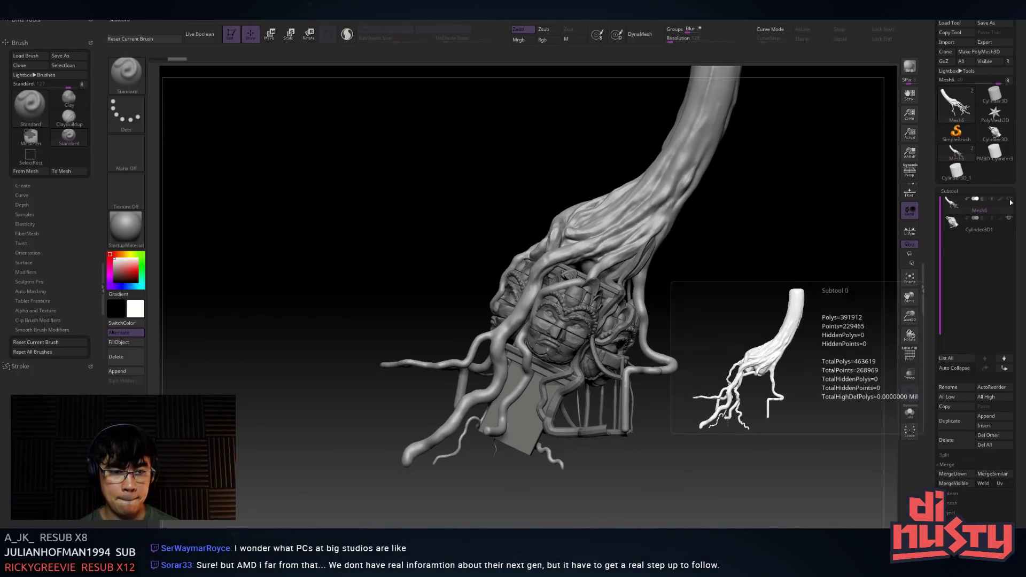
left_click_drag(733, 249, 744, 251)
left_click(1009, 219)
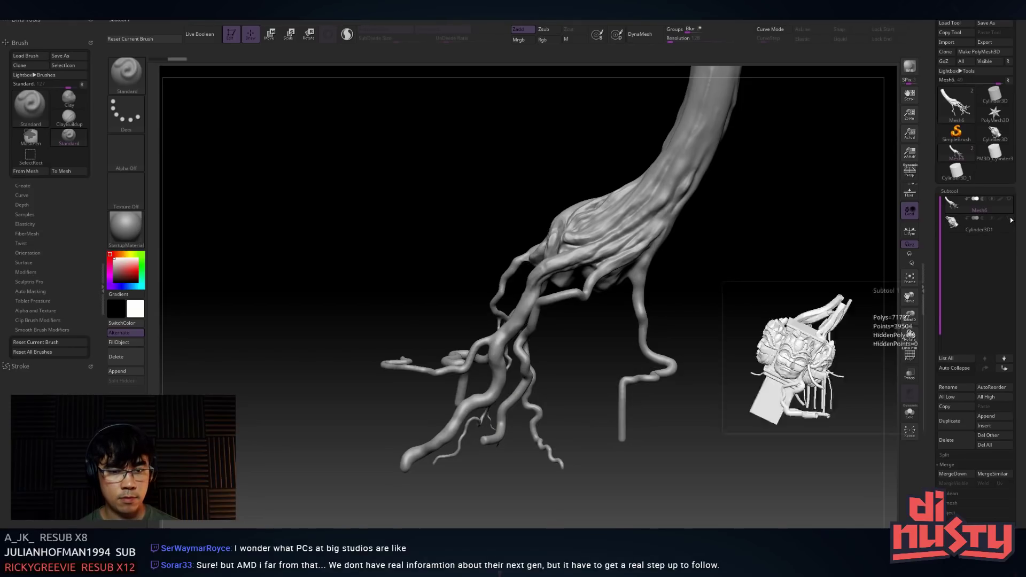
left_click(1009, 218)
left_click(1009, 200)
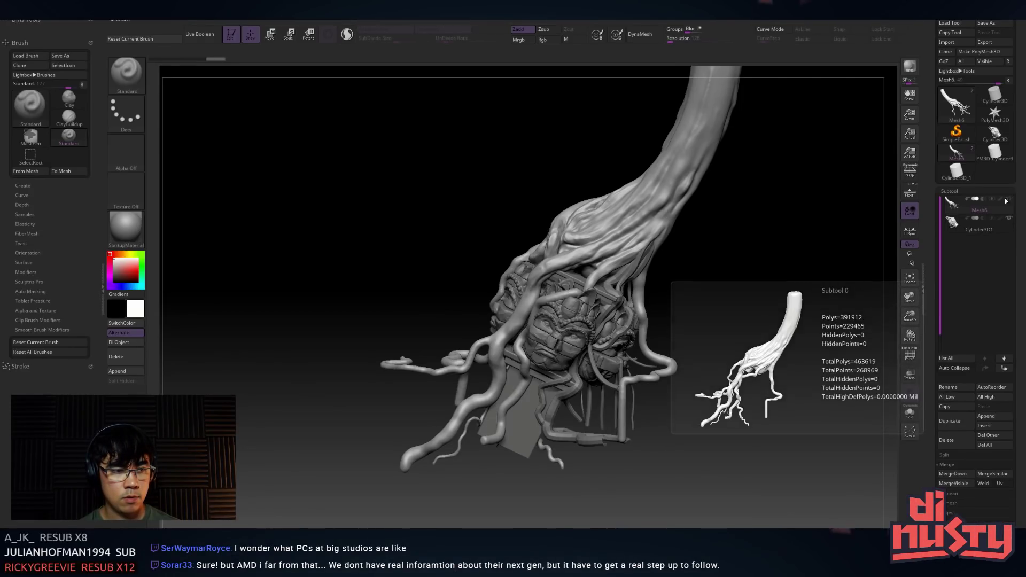
mouse_move(774, 269)
left_mouse_down("alt")
mouse_move(815, 278)
mouse_move(760, 281)
left_mouse_up("alt")
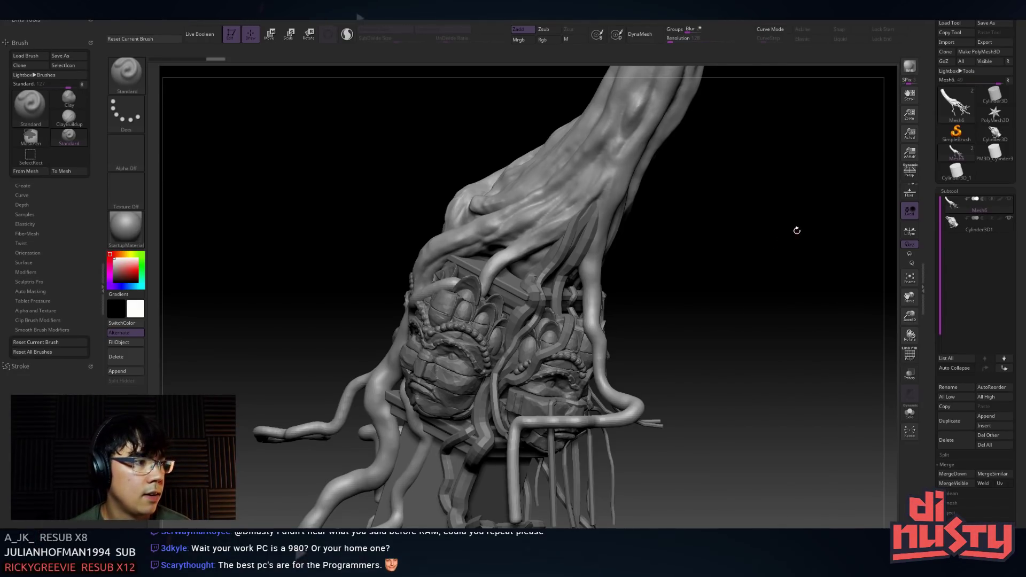
mouse_move(779, 248)
left_mouse_down()
mouse_move(789, 247)
mouse_move(722, 262)
mouse_move(689, 251)
mouse_move(721, 286)
mouse_move(719, 306)
mouse_move(700, 284)
left_mouse_up()
mouse_move(995, 208)
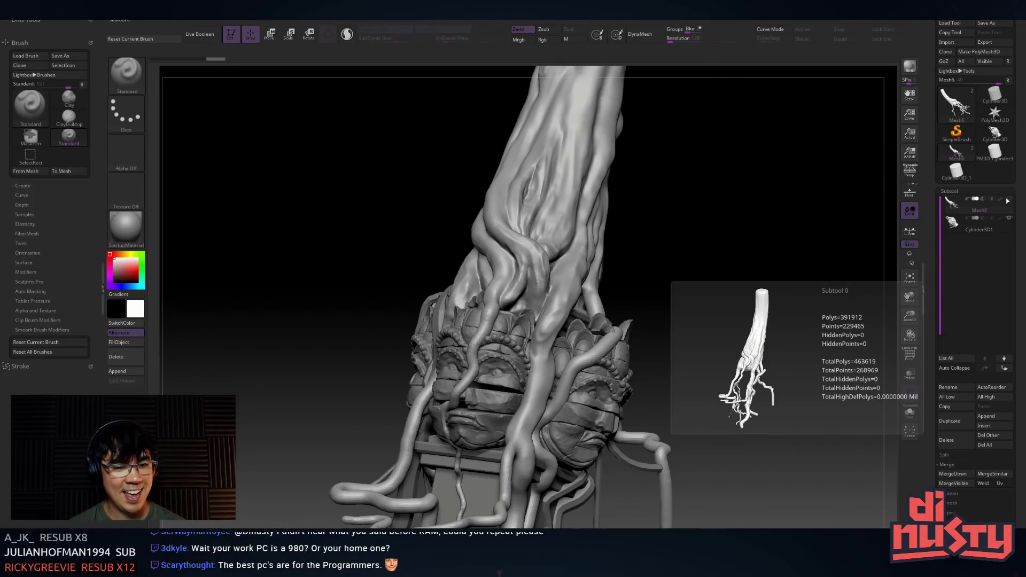
mouse_move(747, 249)
left_mouse_down()
mouse_move(727, 298)
mouse_move(738, 255)
mouse_move(775, 265)
mouse_move(683, 247)
mouse_move(554, 317)
left_mouse_up()
left_click_drag(654, 321, 835, 269)
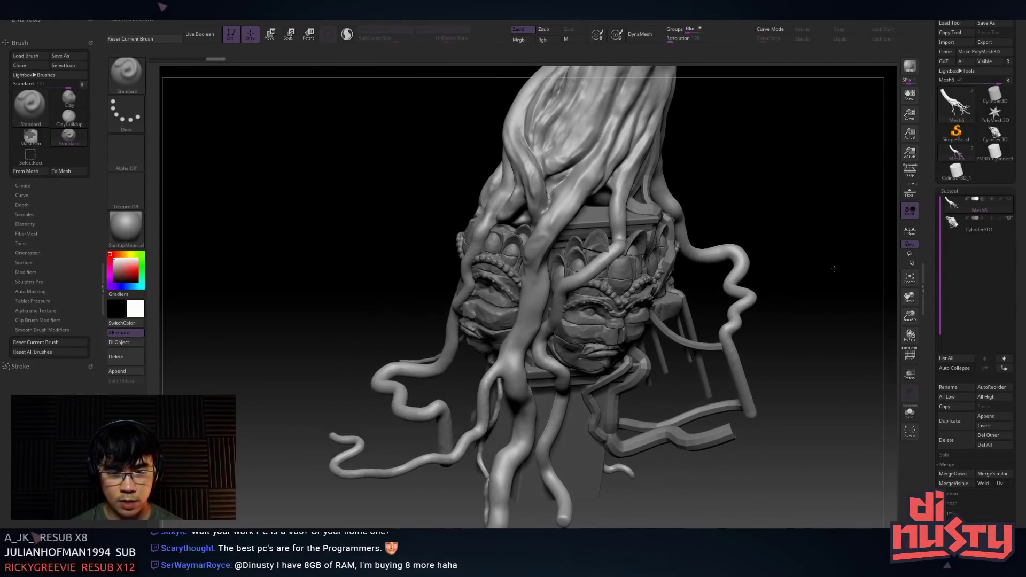
Hide the Cylinder3D1 stone faces, and isolate part of the roots briefly before restoring the whole tree mesh
left_click(1010, 200)
left_click(1010, 218)
left_click(1009, 218)
left_click(1009, 218)
mouse_move(756, 115)
left_mouse_down()
mouse_move(721, 158)
mouse_move(775, 219)
mouse_move(742, 309)
mouse_move(706, 279)
mouse_move(731, 305)
left_mouse_up()
left_click_drag(486, 210, 638, 394, "ctrl+shift")
left_click(716, 348, "ctrl+shift")
left_click_drag(728, 332, 693, 343)
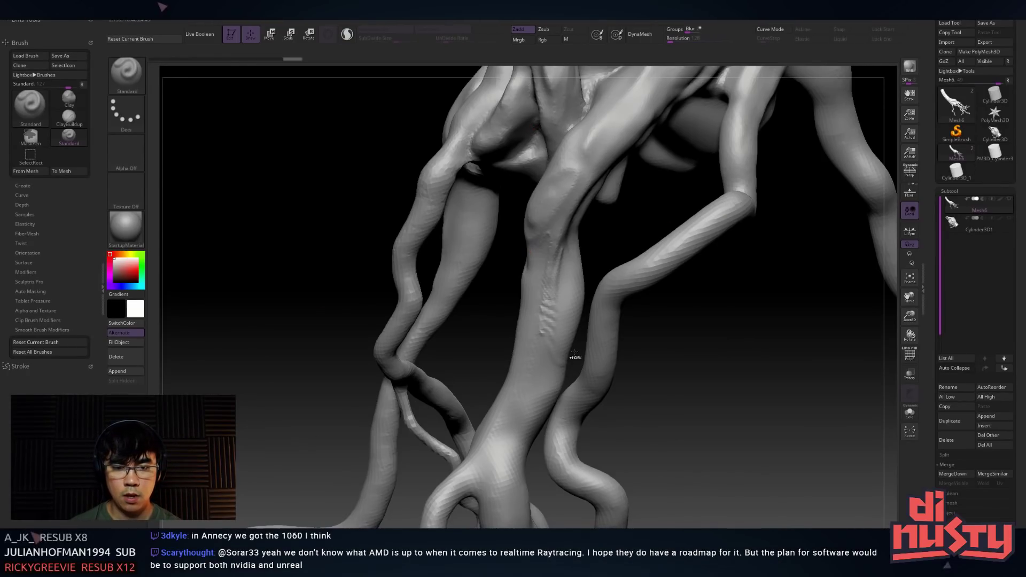
Switch to the DamStandard brush and carve lengthwise grooves down the central hanging root toward its lower fork
key("space")
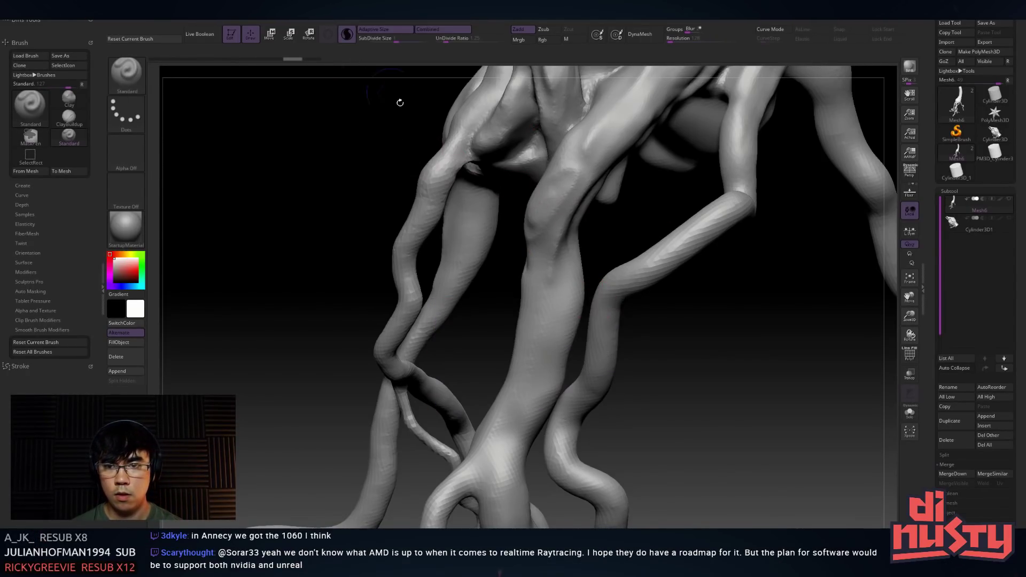
key("ctrl")
key("b")
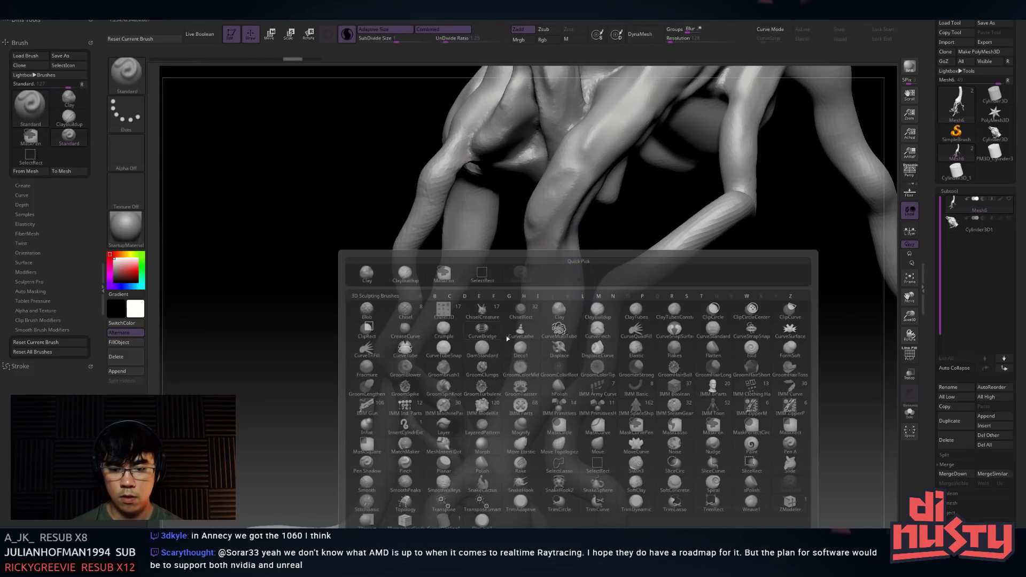
key("d")
key("s")
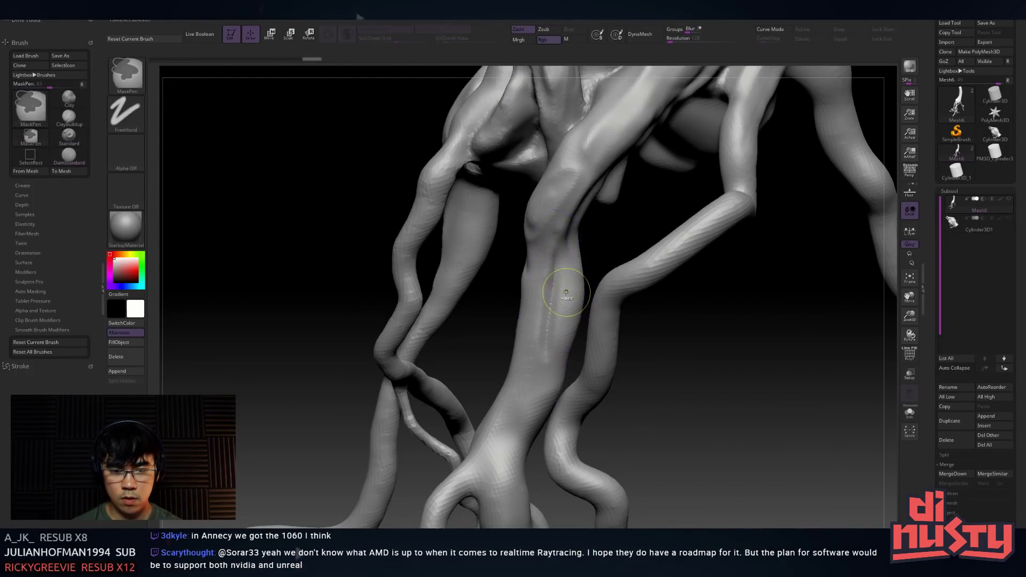
key("space")
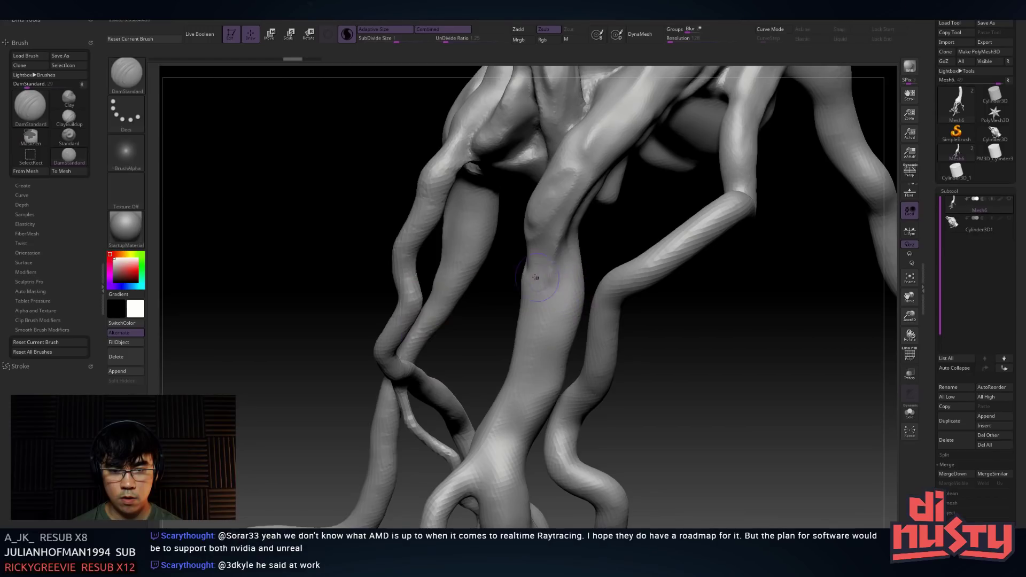
right_click_drag(552, 285, 570, 264)
key("ctrl")
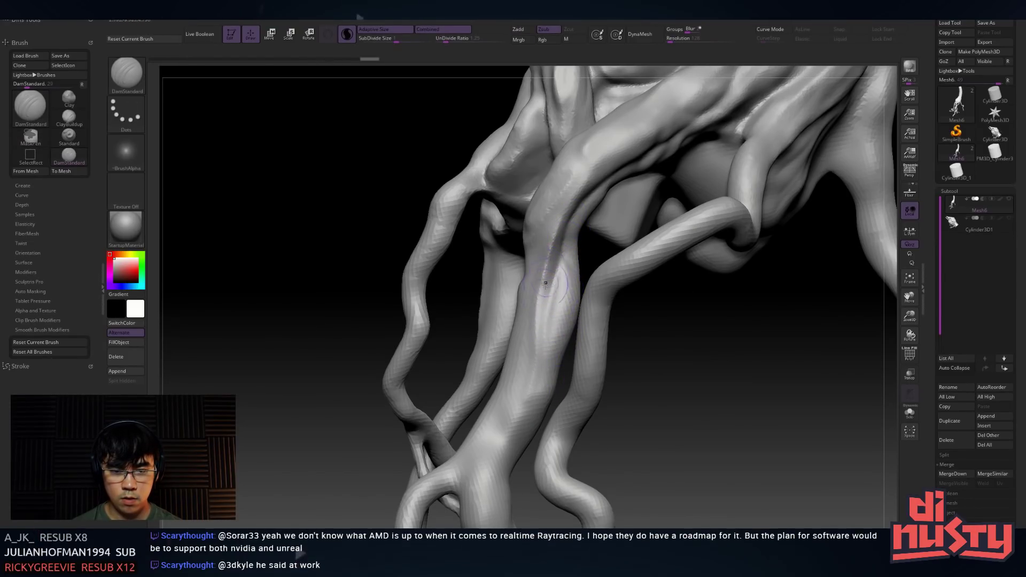
key("shift")
left_click_drag(540, 324, 524, 414)
left_click_drag(542, 332, 526, 407)
left_click_drag(542, 366, 532, 405)
left_click_drag(501, 459, 499, 464)
left_click_drag(536, 382, 491, 477)
Carve creases into the upper section of the central root, undoing and redoing strokes that miss the desired shape
mouse_move(524, 347)
right_mouse_down("alt")
mouse_move(540, 272)
mouse_move(572, 239)
mouse_move(516, 267)
right_mouse_up("alt")
key("ctrl+z")
left_click_drag(498, 140, 507, 250)
key("ctrl+z")
mouse_move(494, 142)
left_mouse_down()
mouse_move(527, 214)
mouse_move(528, 243)
left_mouse_up()
left_click_drag(499, 200, 509, 231)
left_click_drag(497, 192, 511, 241)
Extend the creases down the front of the central root and smooth its upper bend
right_click_drag(513, 235, 563, 229)
left_click_drag(496, 197, 514, 243)
right_click_drag(512, 292, 529, 257)
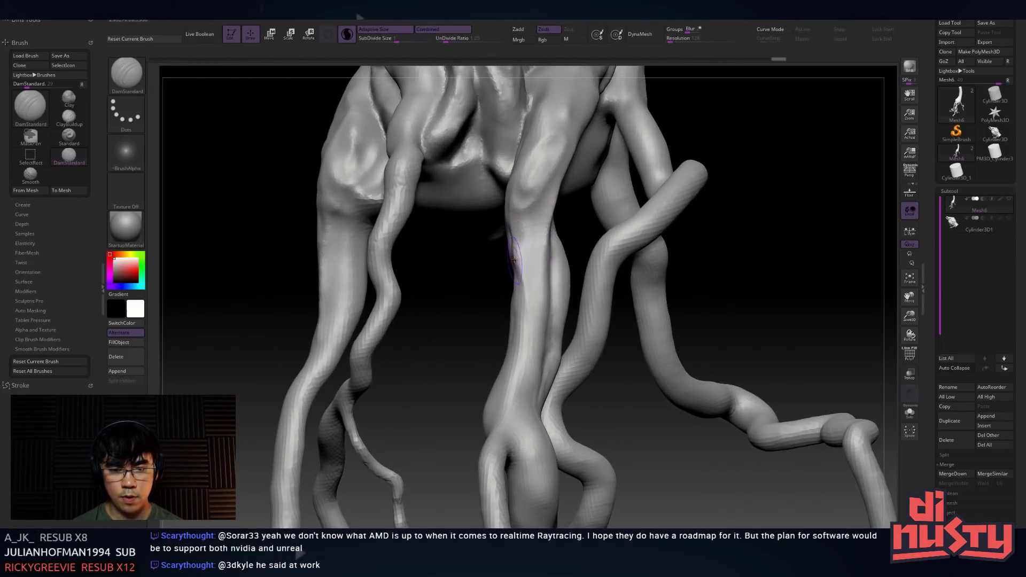
left_click_drag(543, 243, 529, 352)
left_click_drag(517, 198, 534, 235, "shift")
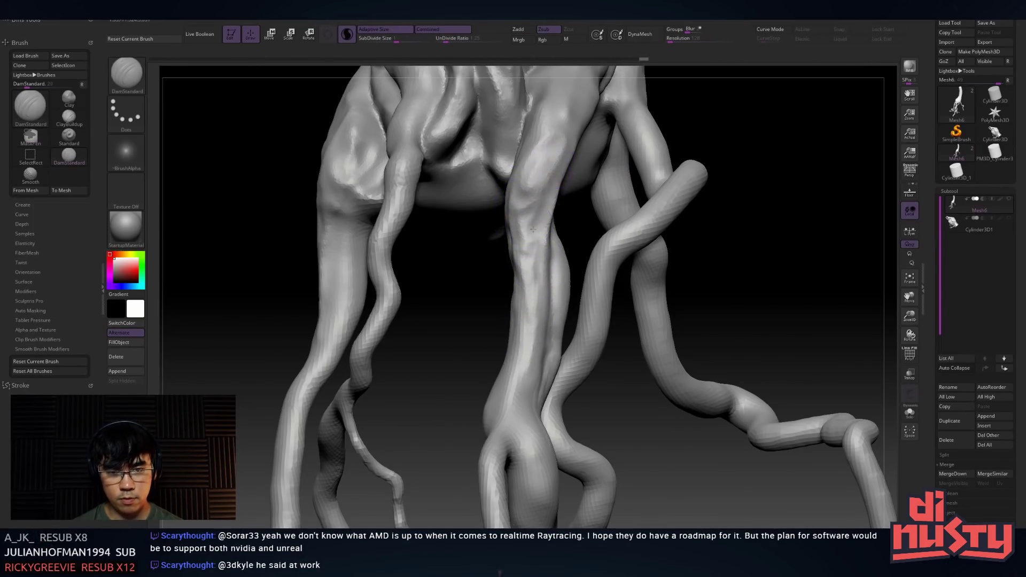
Carve grooves along both sides of the central root to separate it into intertwined strands
mouse_move(526, 229)
right_mouse_down()
mouse_move(527, 251)
mouse_move(560, 218)
right_mouse_up()
mouse_move(569, 184)
left_mouse_down()
mouse_move(537, 250)
mouse_move(533, 309)
mouse_move(537, 261)
mouse_move(538, 284)
left_mouse_up()
right_click_drag(538, 284, 579, 265)
right_click_drag(524, 305, 564, 288)
mouse_move(508, 236)
left_mouse_down()
mouse_move(519, 346)
mouse_move(515, 272)
mouse_move(500, 262)
mouse_move(516, 347)
left_mouse_up()
left_click_drag(509, 313, 516, 350)
right_click_drag(518, 257, 544, 218)
right_click_drag(529, 311, 523, 320)
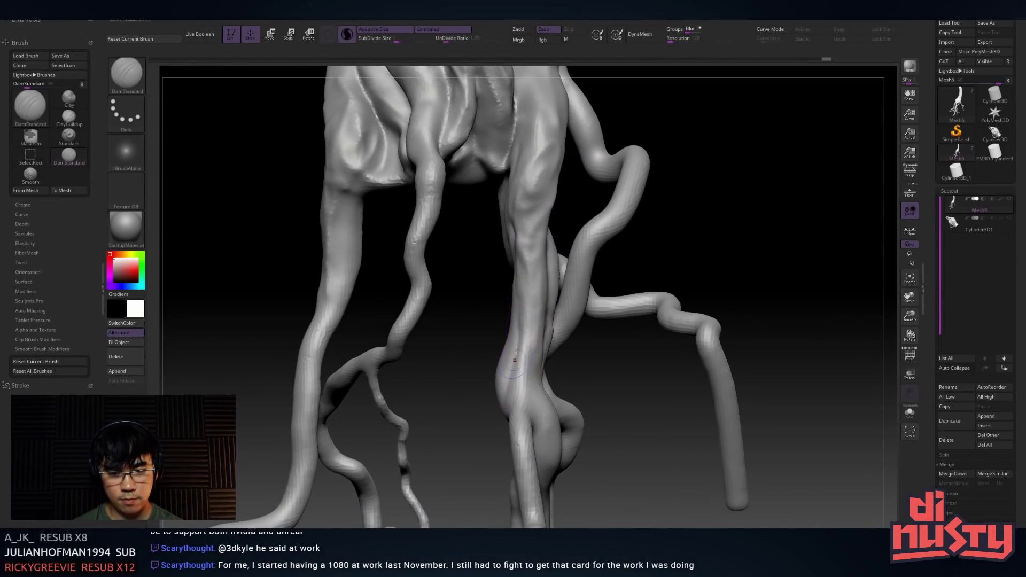
Deepen the strand grooves on the central root from the lower fork up to where it joins the trunk
right_click_drag(526, 357, 530, 407)
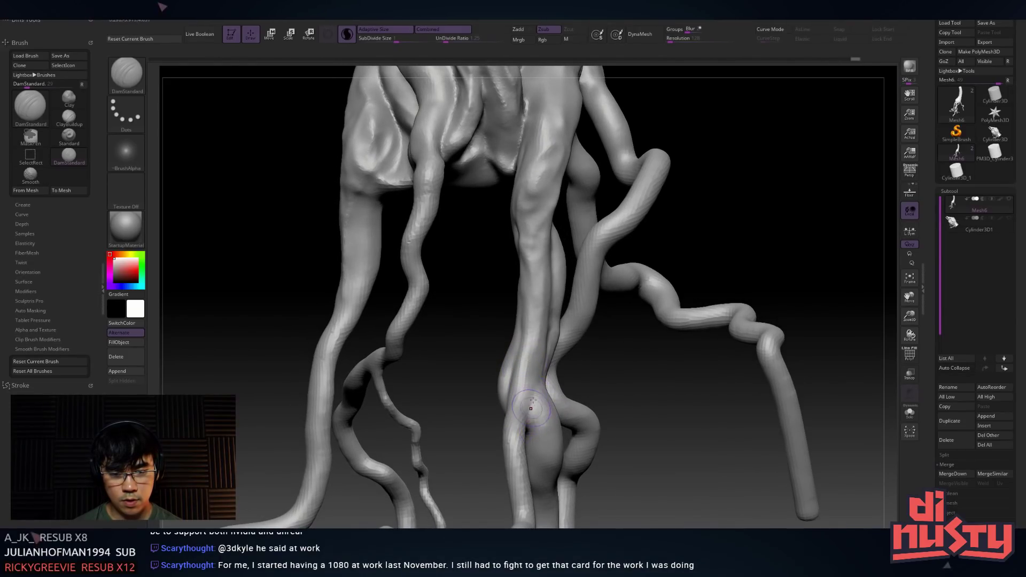
right_click_drag(551, 331, 556, 332)
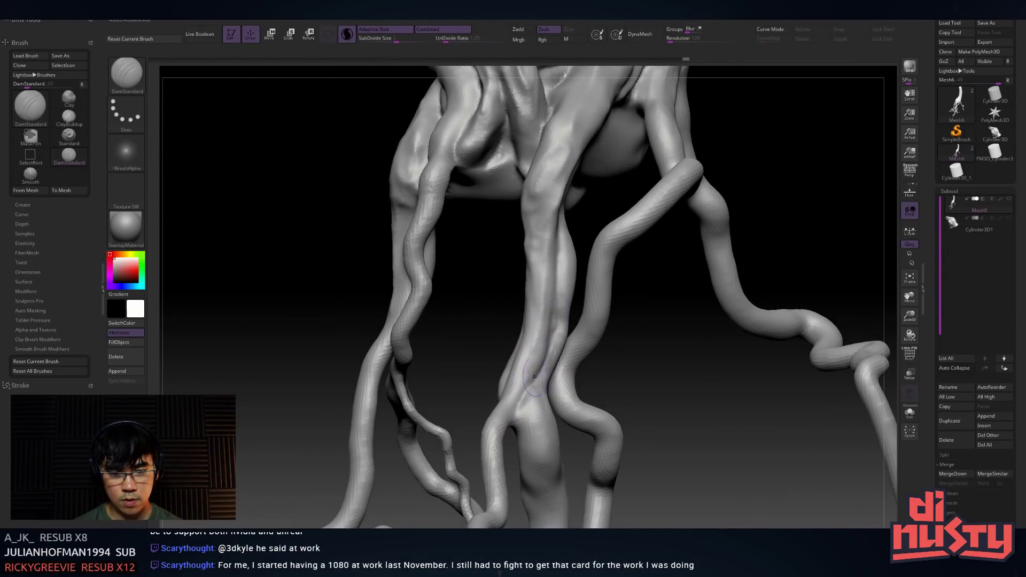
right_click_drag(536, 376, 538, 282)
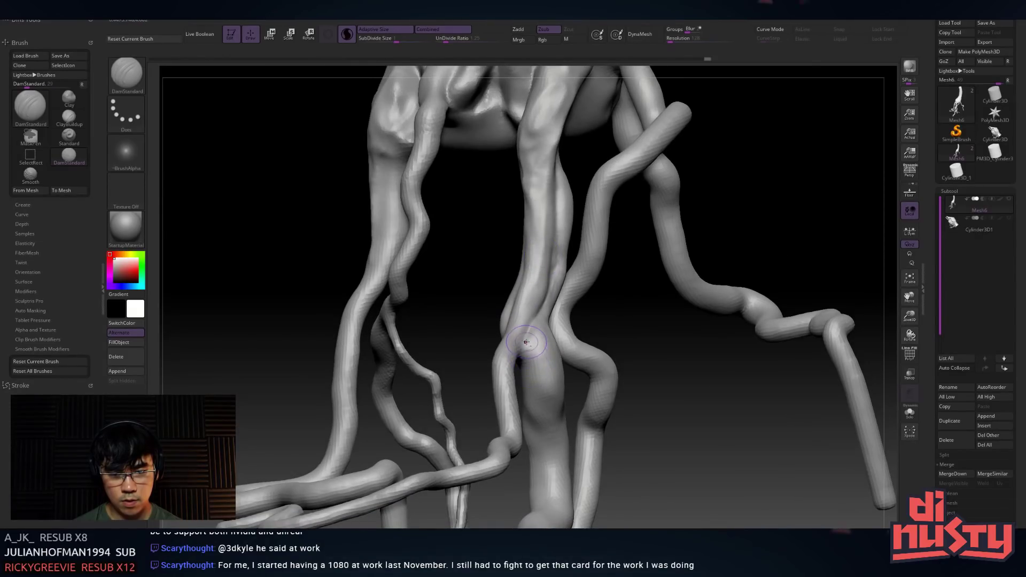
right_click_drag(523, 360, 527, 337)
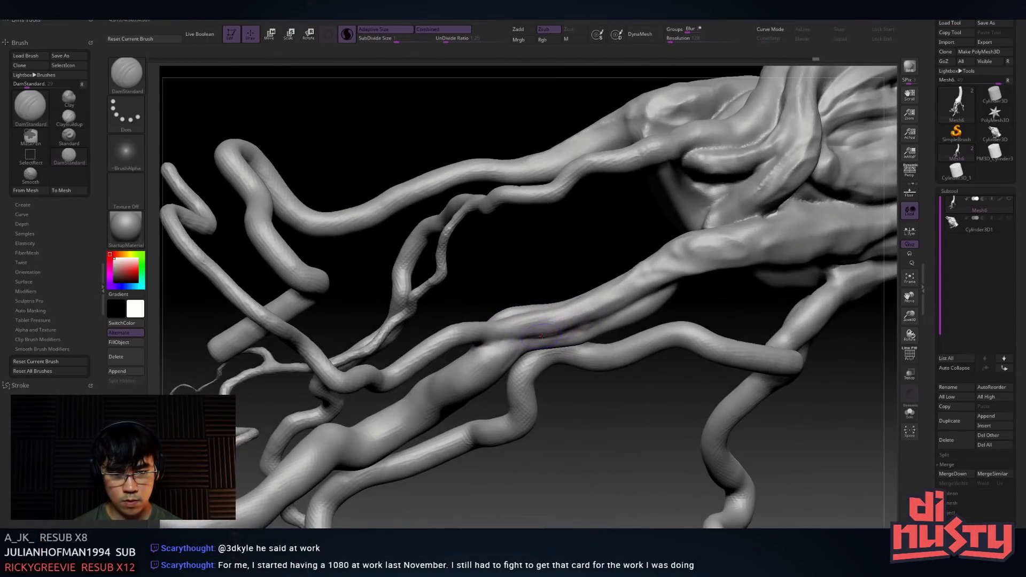
right_click_drag(613, 292, 545, 300)
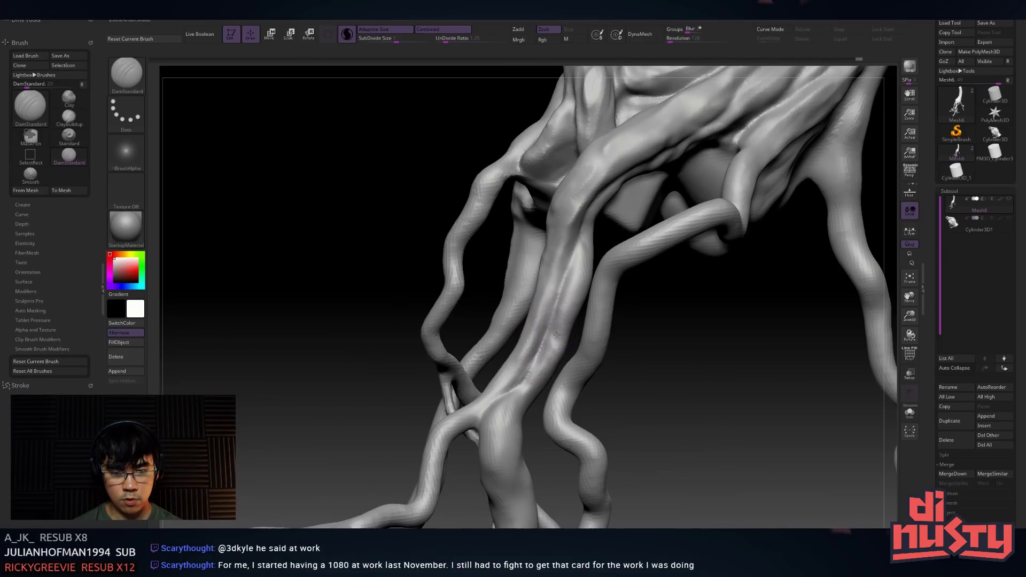
right_click_drag(587, 230, 653, 167)
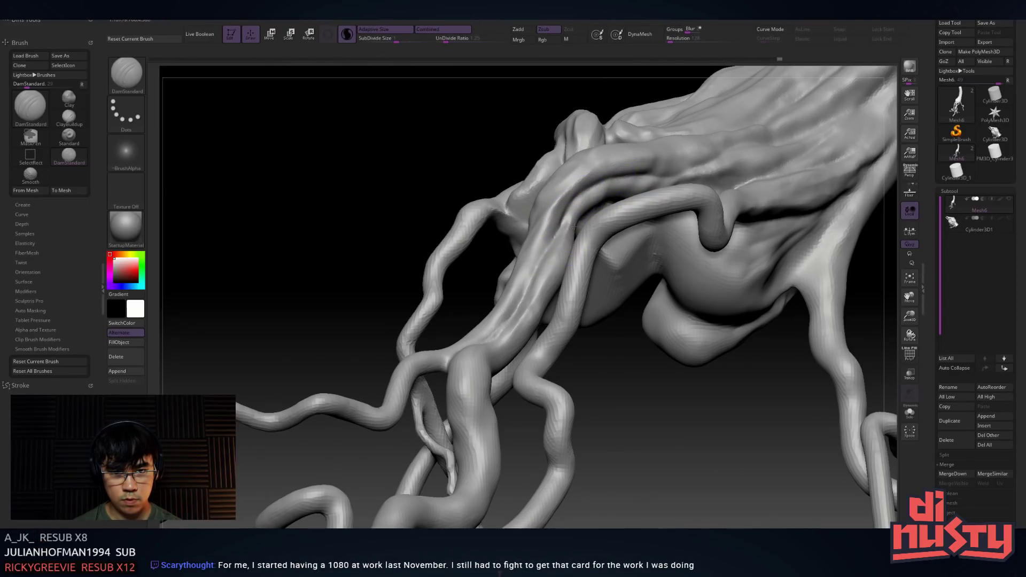
right_click_drag(572, 233, 641, 148)
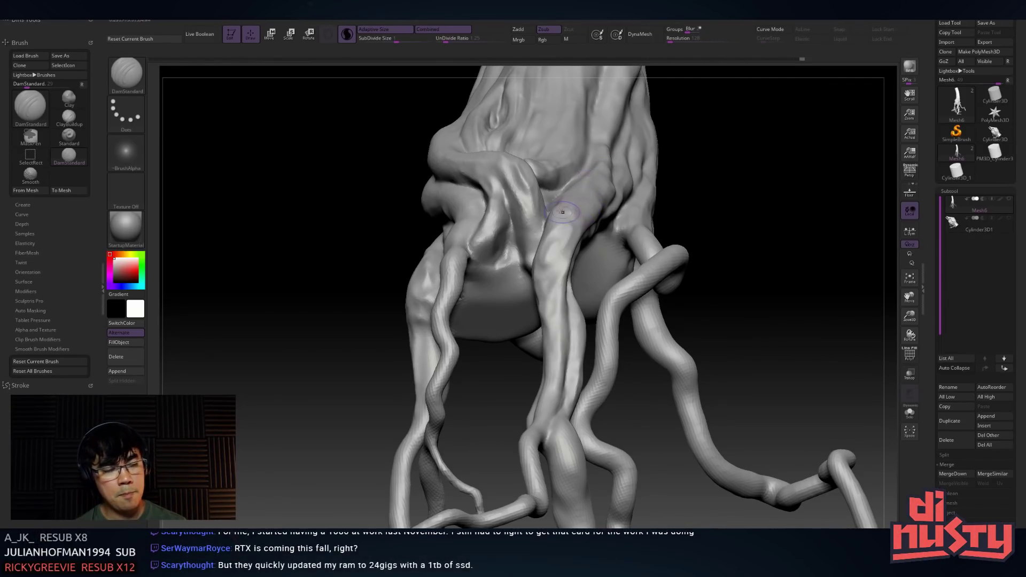
Carve and smooth the seam between the strands where the central root bends below the trunk
right_click_drag(534, 219, 515, 269)
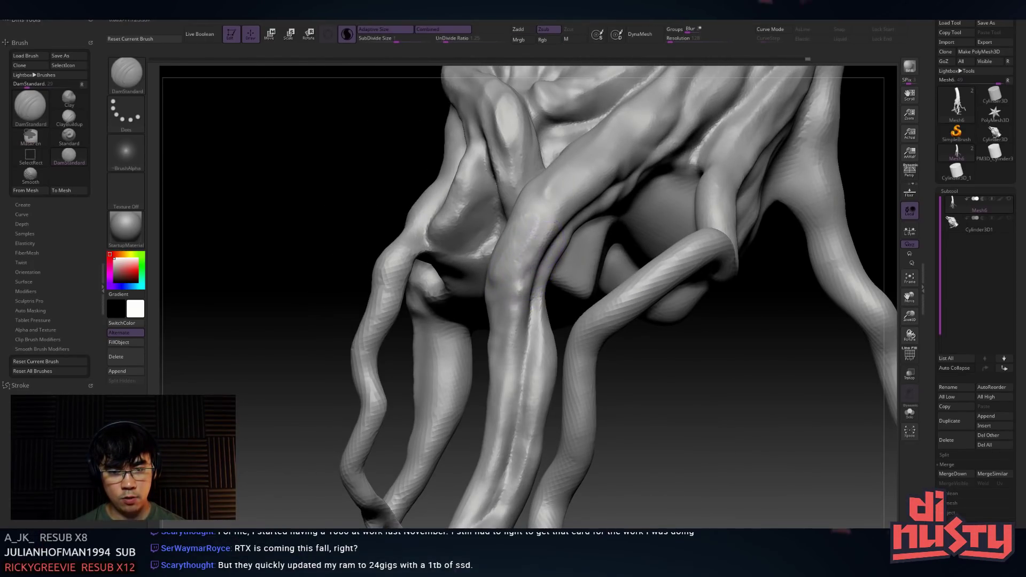
key("shift")
mouse_move(530, 311)
right_mouse_down()
mouse_move(556, 301)
mouse_move(513, 278)
right_mouse_up()
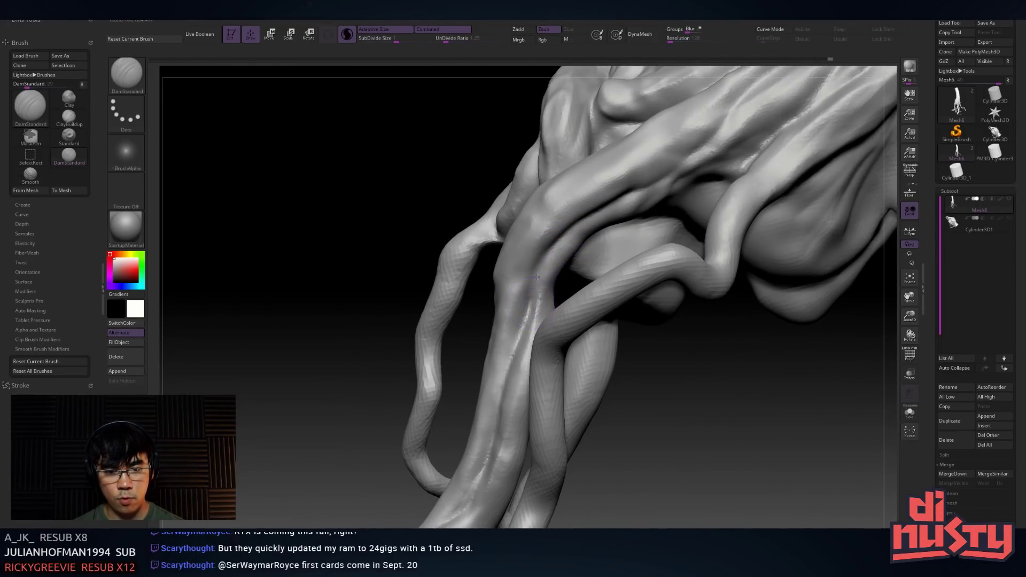
right_click_drag(567, 238, 550, 294)
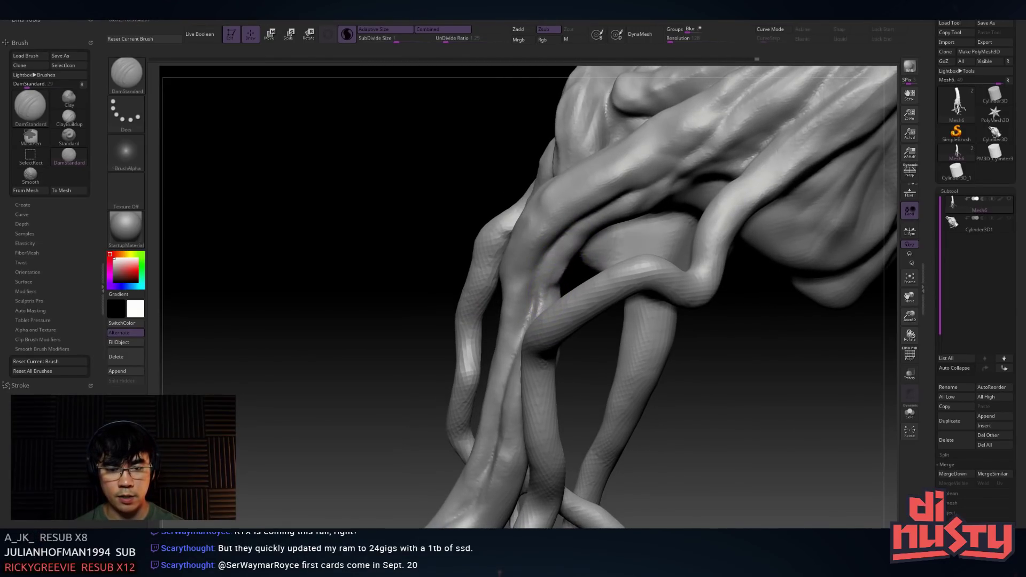
key("ctrl")
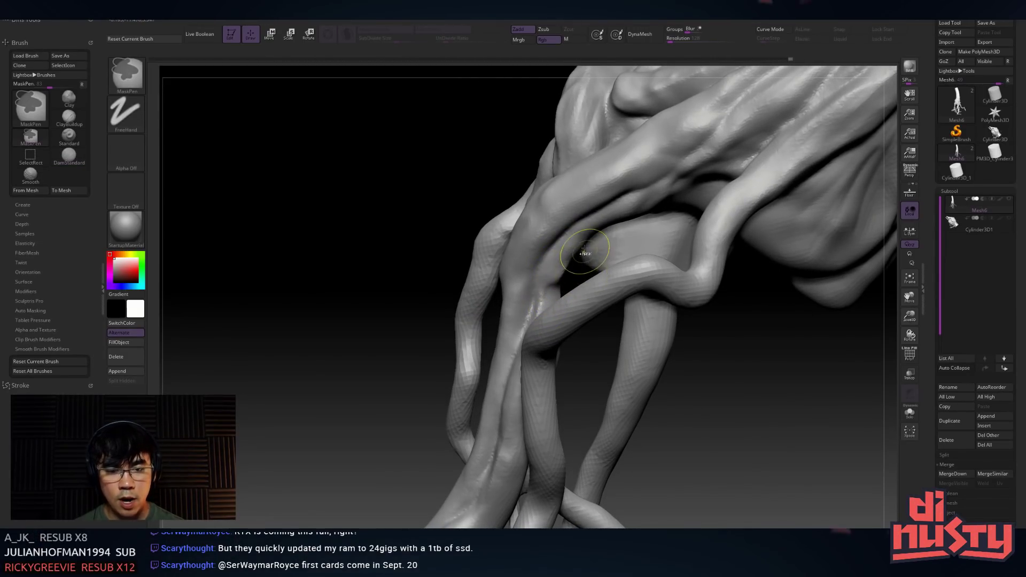
mouse_move(584, 254)
right_mouse_down()
mouse_move(608, 241)
mouse_move(545, 238)
mouse_move(553, 251)
right_mouse_up()
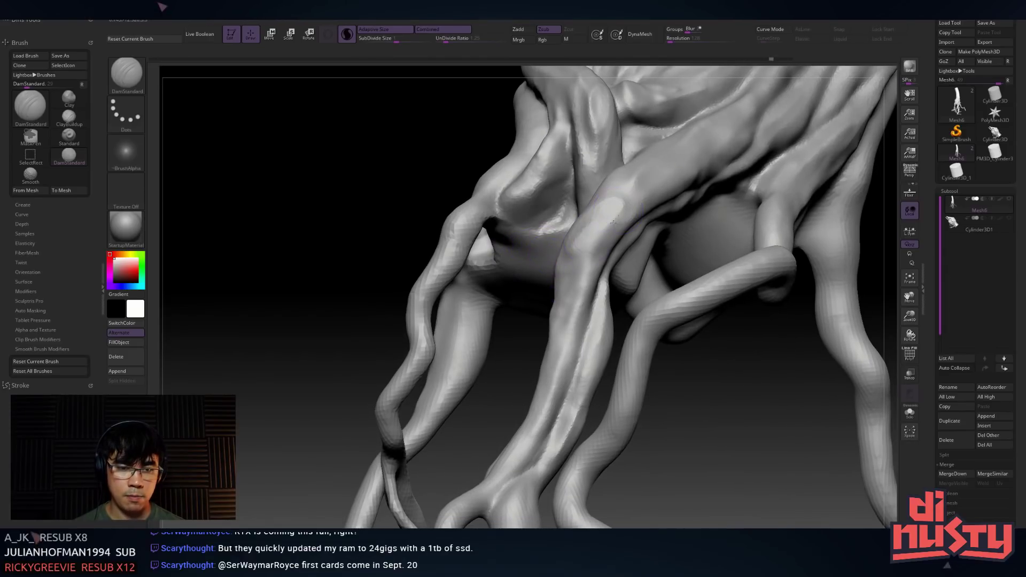
Add shallow creases across the upper bend and front of the central root, and smooth them into the surface
right_click_drag(647, 181, 643, 195)
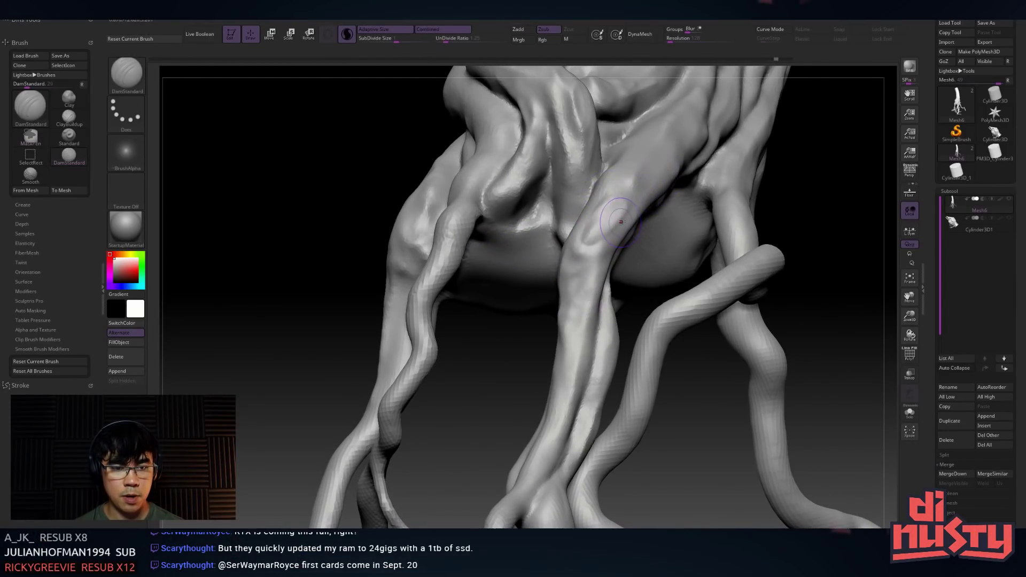
right_click_drag(644, 192, 608, 211)
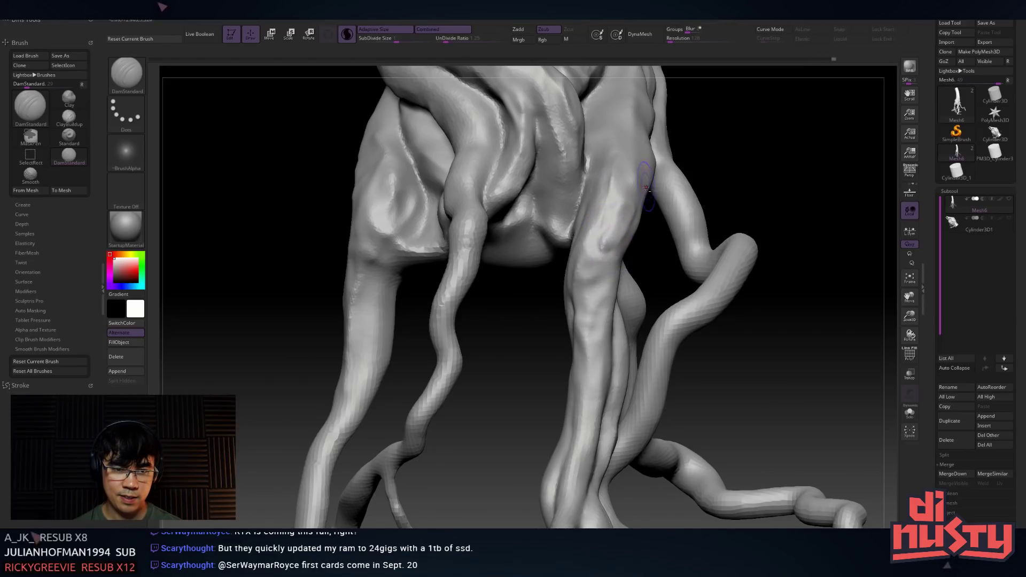
right_click_drag(647, 187, 598, 264)
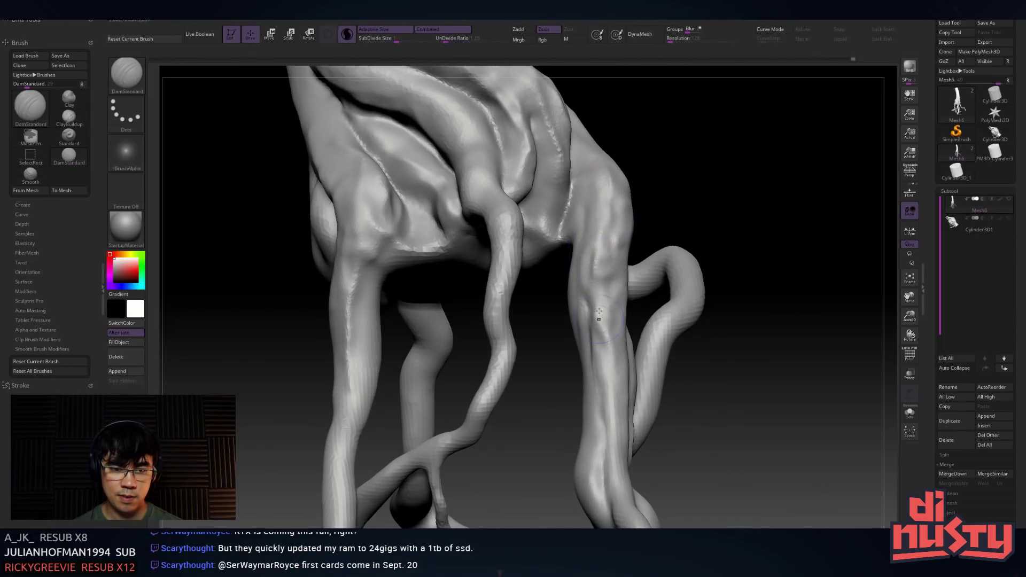
left_click_drag(593, 240, 607, 350)
left_click_drag(598, 273, 601, 343, "shift")
mouse_move(582, 224)
right_mouse_down()
mouse_move(605, 227)
mouse_move(603, 277)
right_mouse_up()
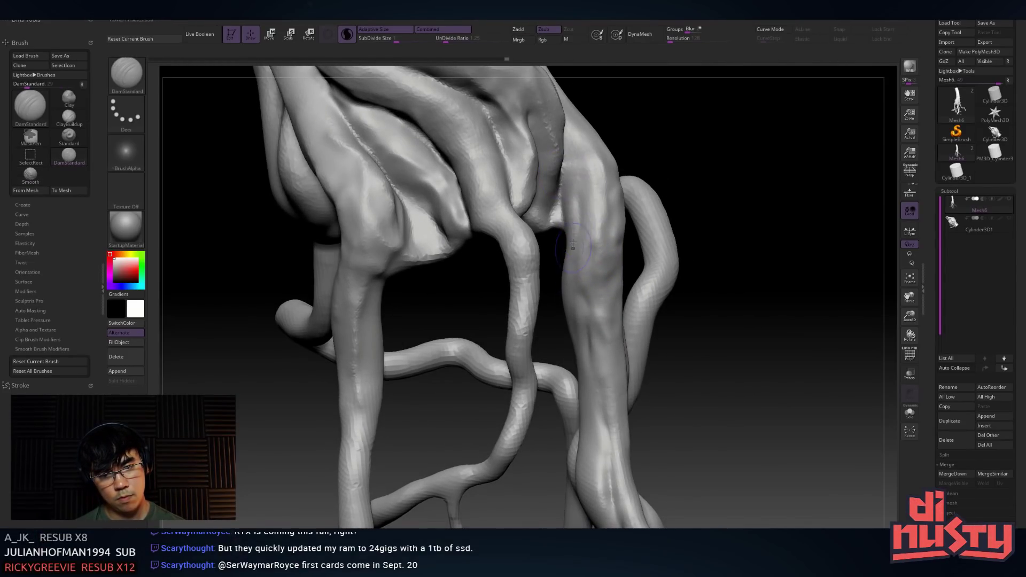
mouse_move(559, 219)
right_mouse_down()
mouse_move(578, 210)
mouse_move(599, 227)
mouse_move(590, 239)
right_mouse_up()
key("shift")
right_click(561, 350)
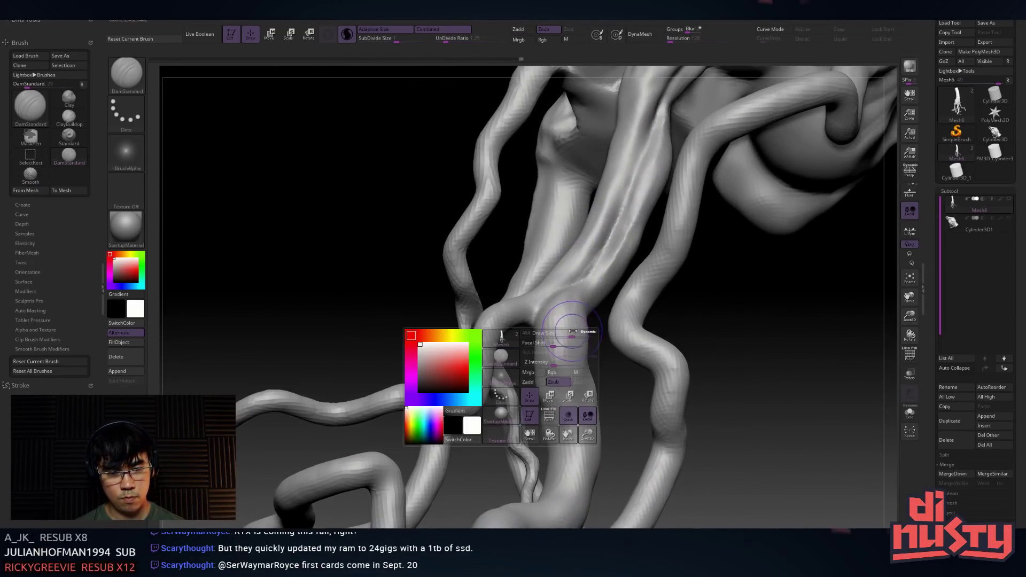
Show the Cylinder3D1 stone faces to examine how the roots wrap around them from several sides, and hide them again
left_click(1008, 218)
mouse_move(769, 235)
right_mouse_down()
mouse_move(721, 213)
mouse_move(775, 224)
mouse_move(723, 251)
mouse_move(736, 250)
mouse_move(700, 251)
mouse_move(708, 315)
mouse_move(641, 318)
right_mouse_up()
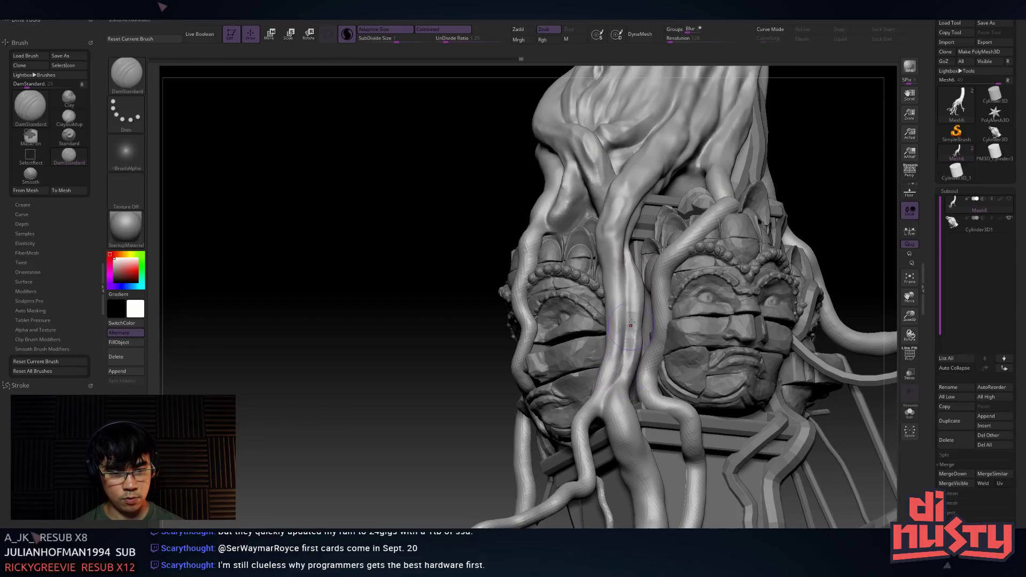
right_click_drag(630, 231, 632, 223)
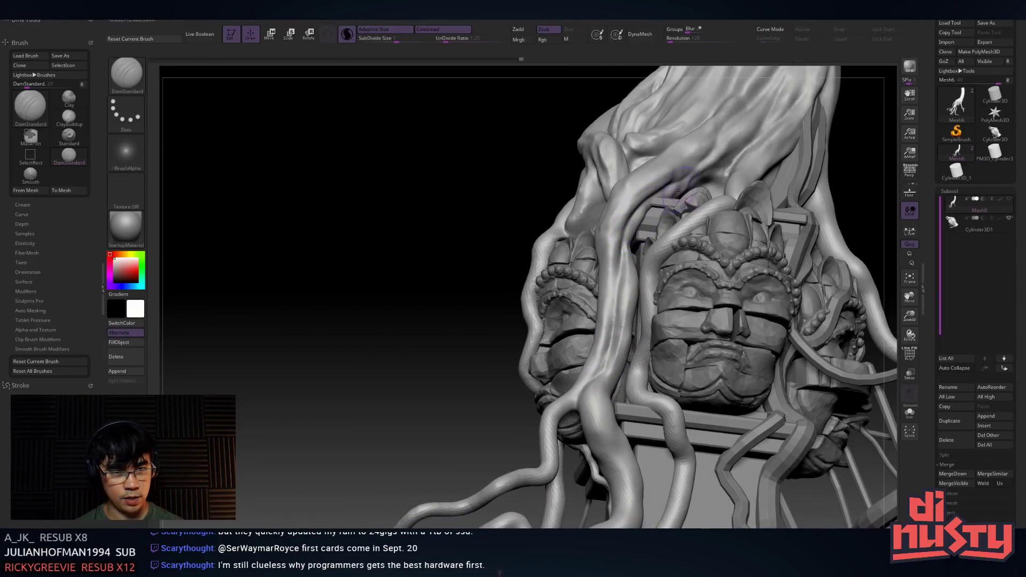
mouse_move(704, 176)
right_mouse_down()
mouse_move(667, 210)
mouse_move(682, 235)
mouse_move(738, 231)
mouse_move(772, 245)
mouse_move(734, 257)
mouse_move(706, 247)
right_mouse_up()
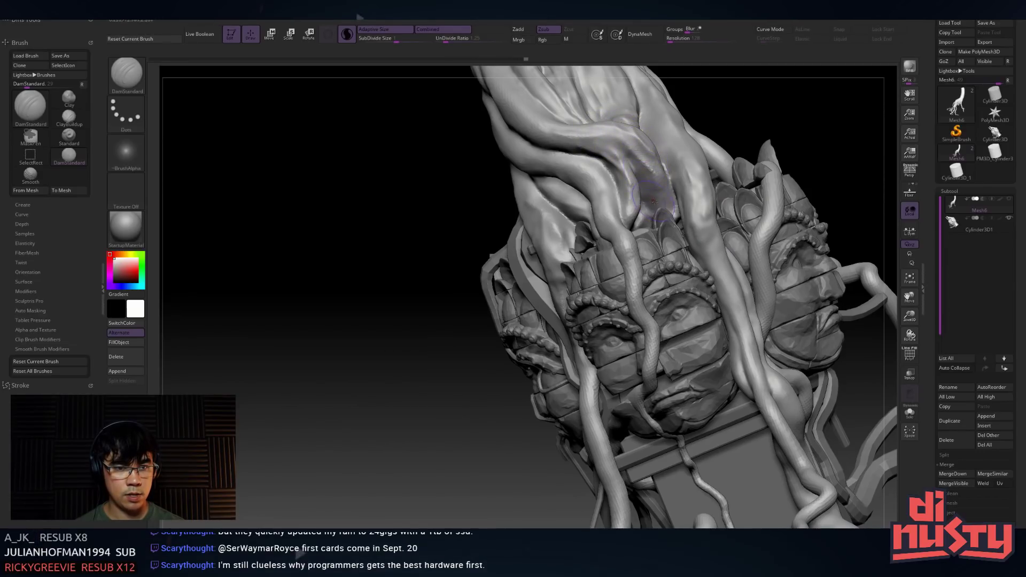
right_click_drag(717, 219, 644, 259, "alt")
mouse_move(834, 225)
right_mouse_down()
mouse_move(855, 213)
mouse_move(885, 231)
right_mouse_up()
left_click(1007, 219)
Switch to the ClayBuildup brush, build up the junction beneath the trunk beside the central root, and smooth it
mouse_move(647, 250)
right_mouse_down()
mouse_move(667, 247)
mouse_move(651, 245)
mouse_move(629, 214)
mouse_move(657, 279)
mouse_move(647, 334)
mouse_move(589, 286)
mouse_move(650, 305)
mouse_move(639, 246)
mouse_move(600, 269)
right_mouse_up()
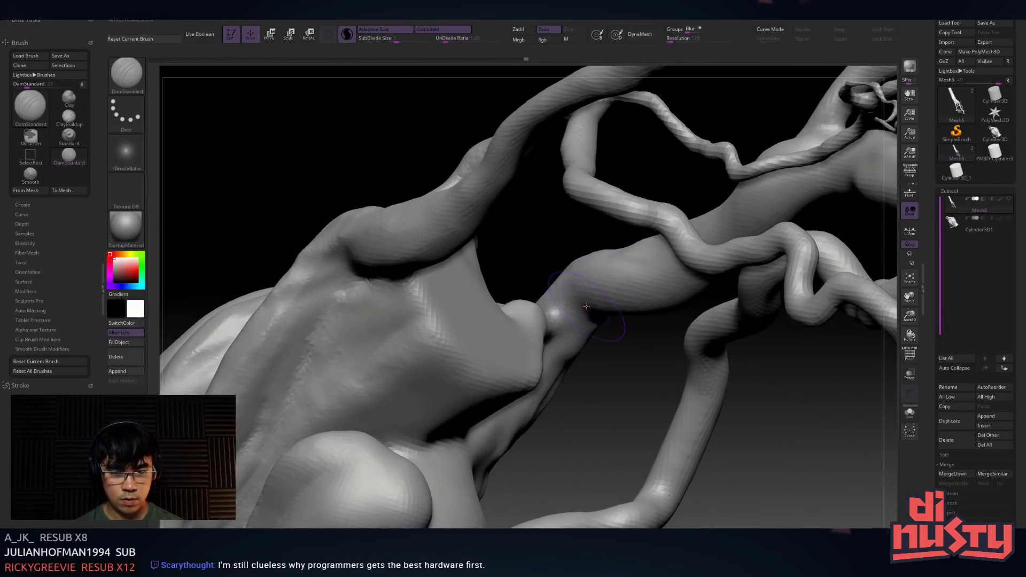
key("b")
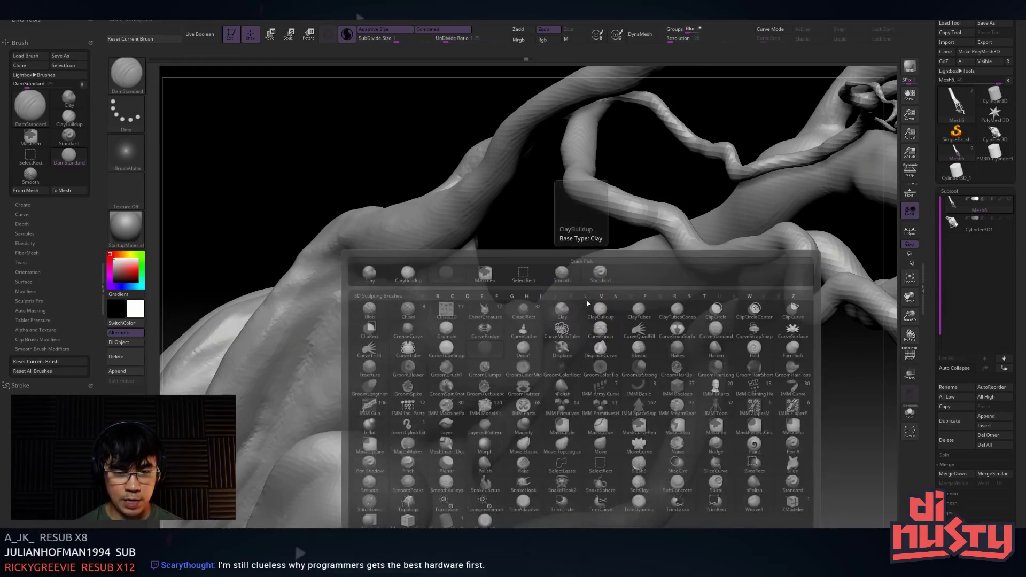
key("c")
key("b")
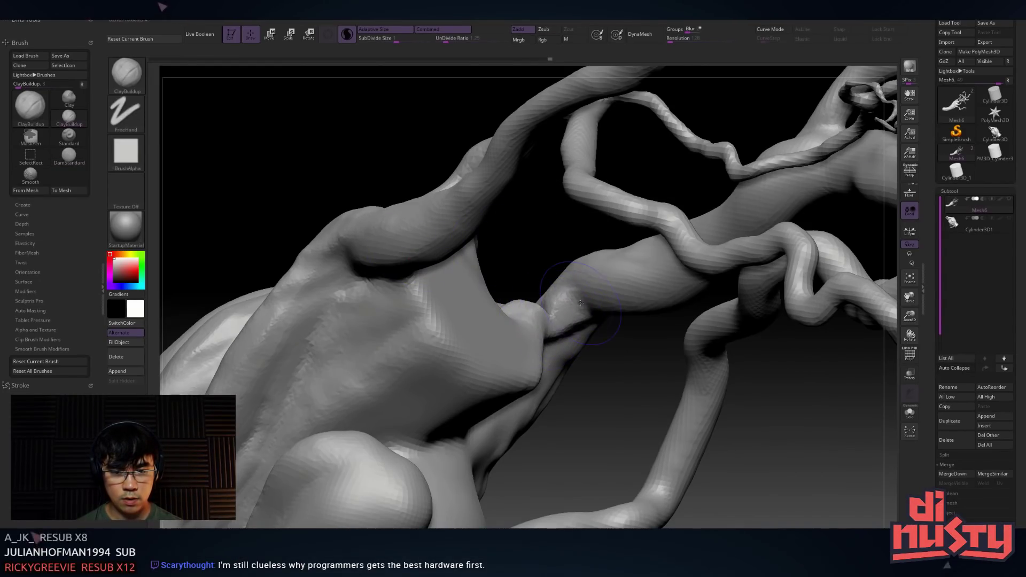
mouse_move(556, 320)
right_mouse_down()
mouse_move(569, 265)
mouse_move(614, 222)
mouse_move(615, 254)
right_mouse_up()
left_click_drag(636, 278, 612, 293)
right_click_drag(624, 292, 635, 240)
mouse_move(635, 278)
left_mouse_down()
mouse_move(620, 310)
mouse_move(660, 264)
left_mouse_up()
mouse_move(615, 307)
left_mouse_down()
mouse_move(639, 291)
mouse_move(630, 315)
left_mouse_up()
mouse_move(673, 267)
left_mouse_down()
mouse_move(642, 331)
mouse_move(636, 374)
left_mouse_up()
mouse_move(625, 280)
right_mouse_down()
mouse_move(635, 337)
mouse_move(663, 267)
mouse_move(640, 282)
mouse_move(614, 256)
right_mouse_up()
left_click_drag(612, 248, 609, 229, "shift")
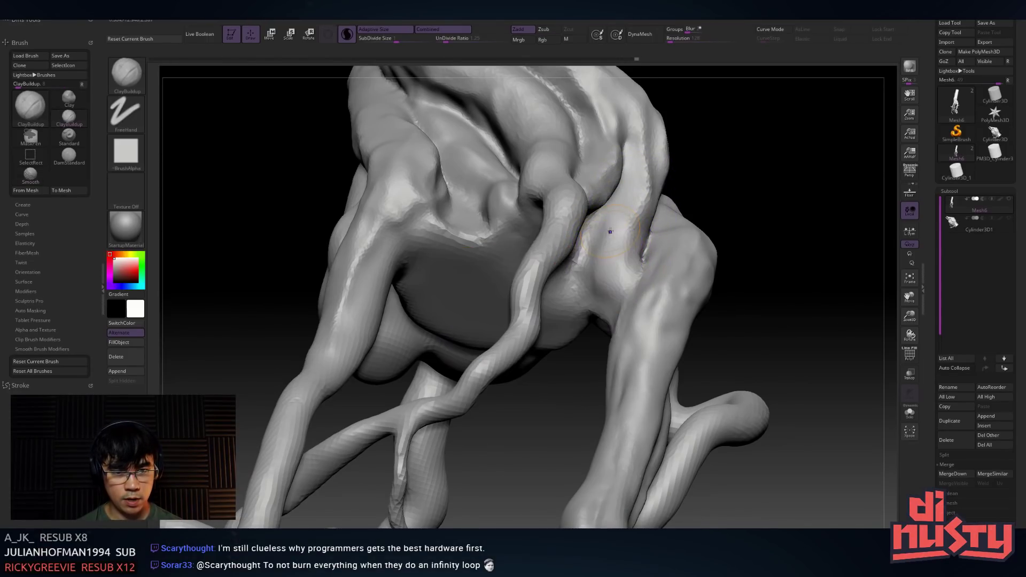
Undo the last two strokes at the root junction, and switch back to the DamStandard brush
key("ctrl+z")
key("ctrl+z")
key("shift")
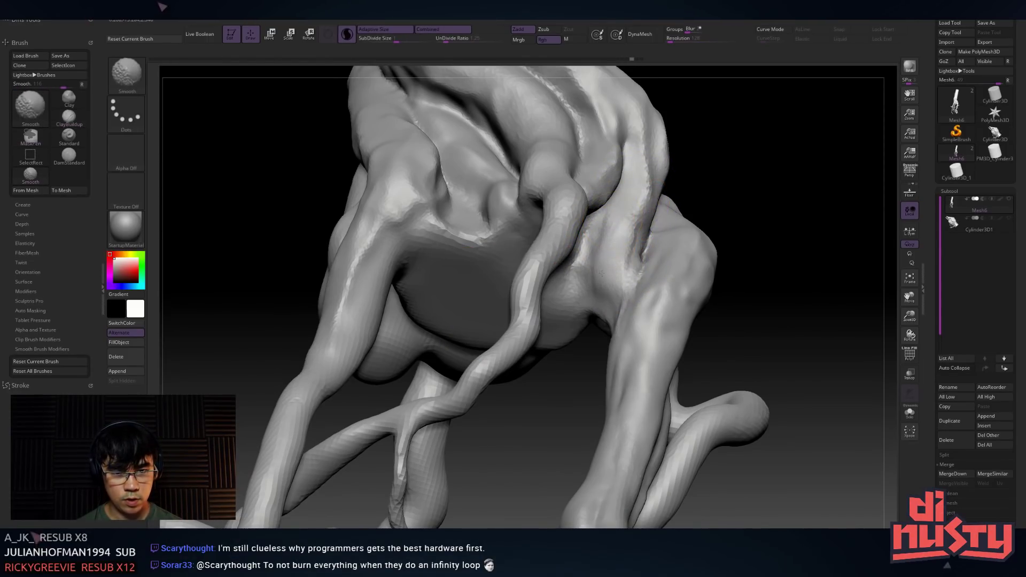
key("b")
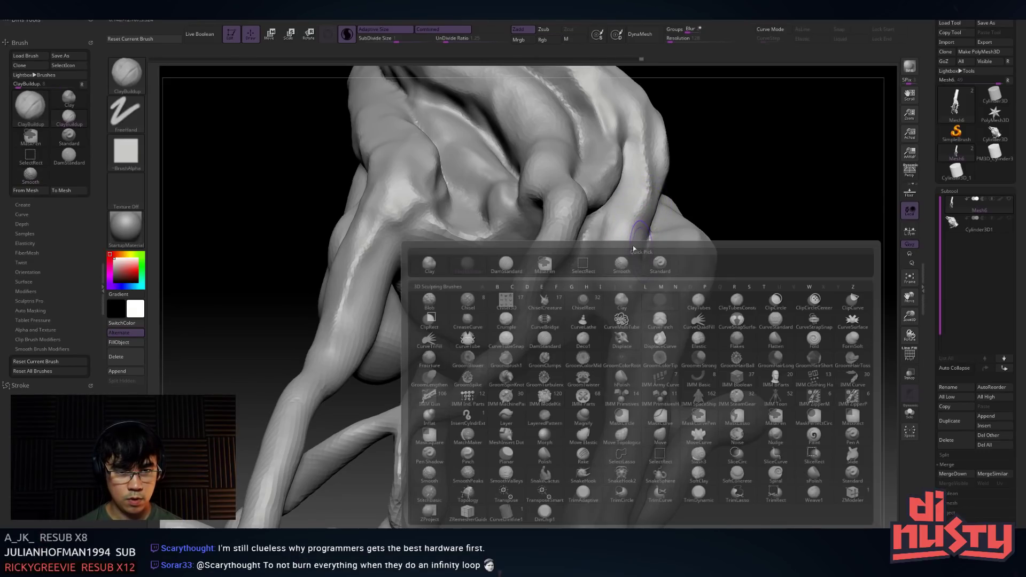
key("d")
key("s")
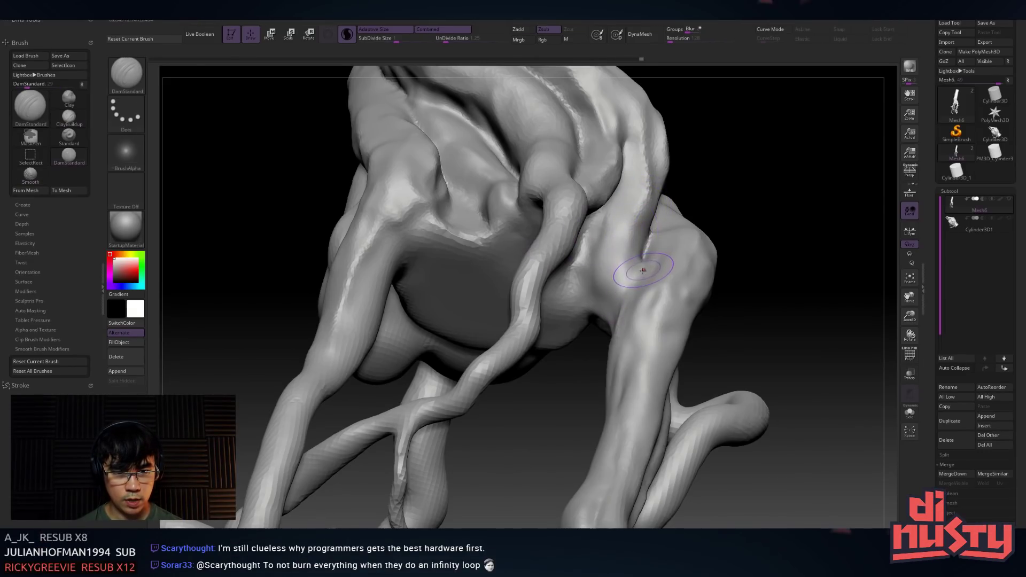
Carve a crease into the junction beneath the trunk where the thick side root splits off beside the central root
right_click_drag(648, 261, 581, 322)
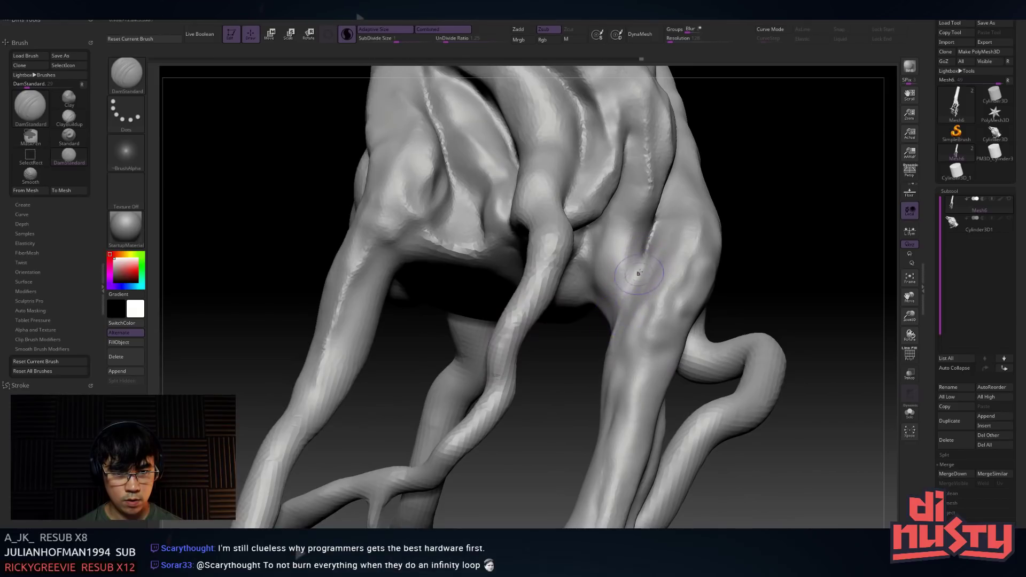
left_click_drag(591, 236, 601, 305)
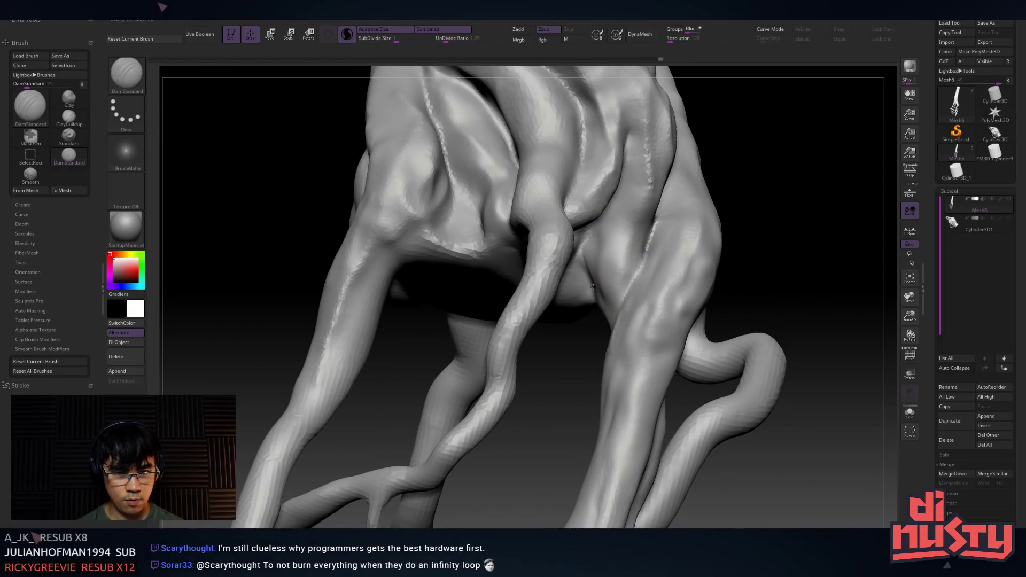
mouse_move(692, 200)
right_mouse_down()
mouse_move(629, 168)
mouse_move(668, 168)
mouse_move(752, 229)
right_mouse_up()
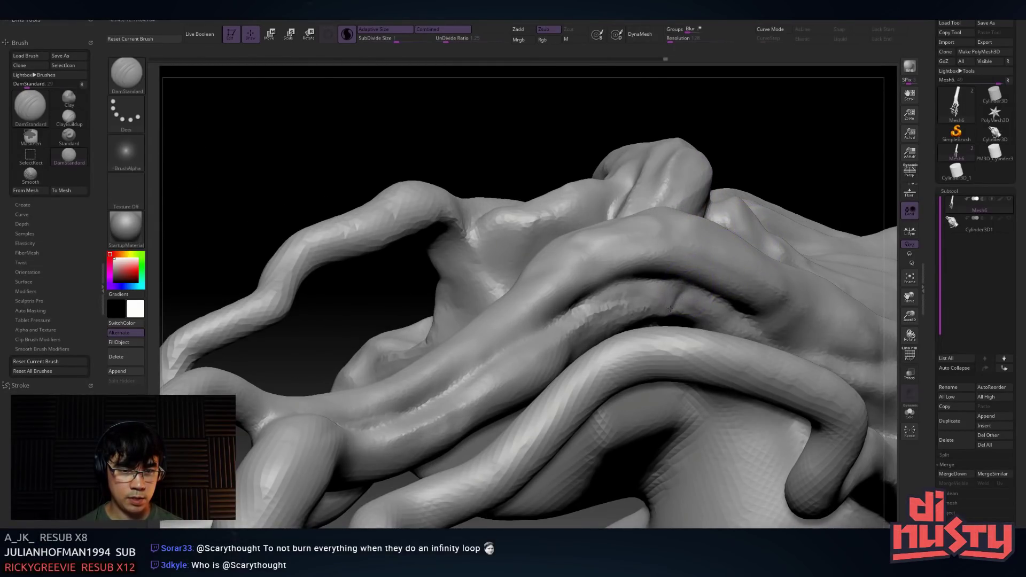
Carve the fold beneath the side root's upper bend with the DamStandard brush and smooth the creased area
mouse_move(674, 303)
right_mouse_down()
mouse_move(681, 315)
mouse_move(713, 287)
right_mouse_up()
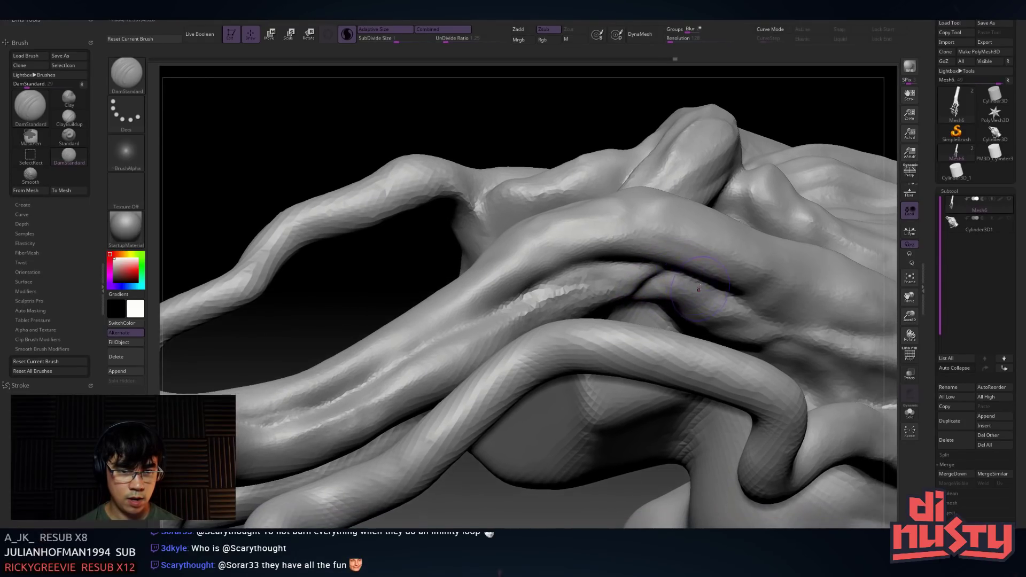
key("b")
key("Escape")
key("space")
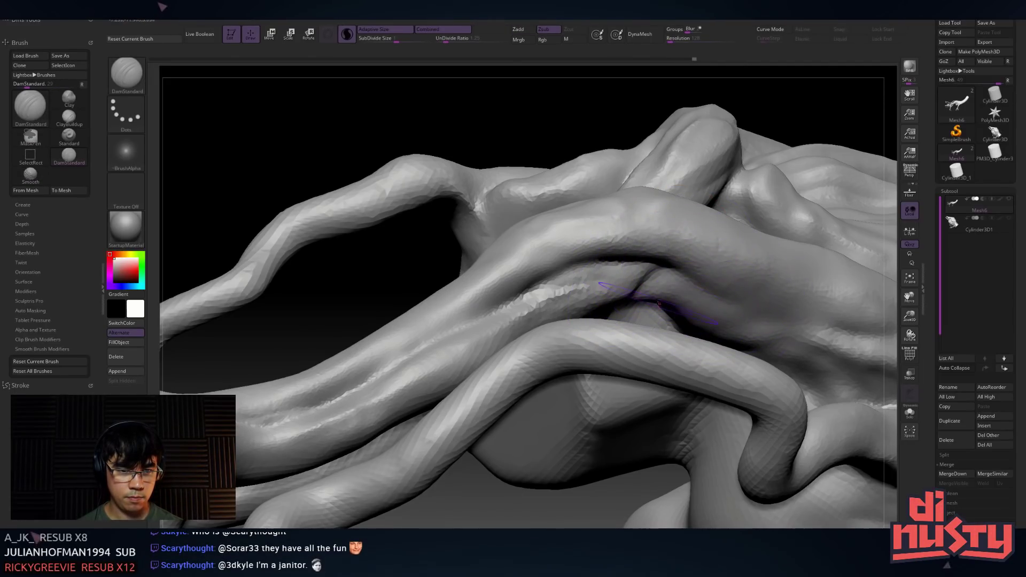
key("shift")
mouse_move(716, 289)
right_mouse_down()
mouse_move(687, 288)
mouse_move(679, 213)
mouse_move(641, 246)
mouse_move(664, 268)
mouse_move(691, 238)
right_mouse_up()
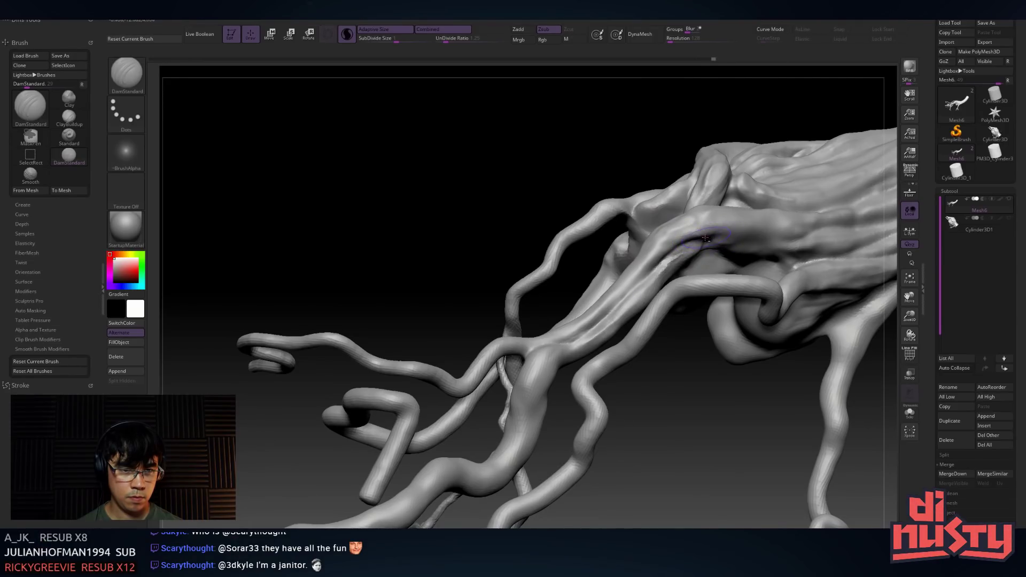
right_click_drag(755, 221, 689, 289, "ctrl")
right_click(671, 292)
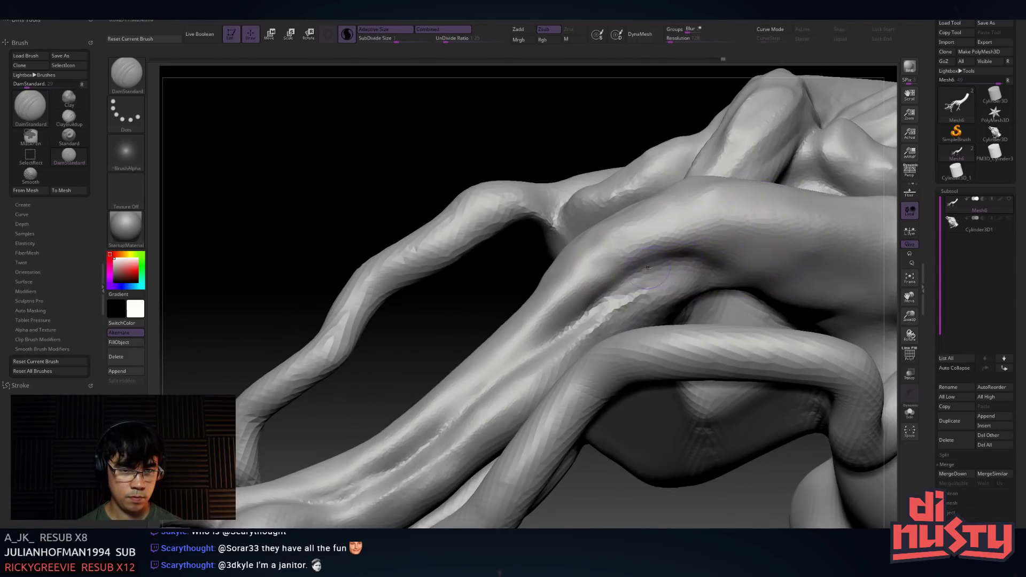
key("ctrl")
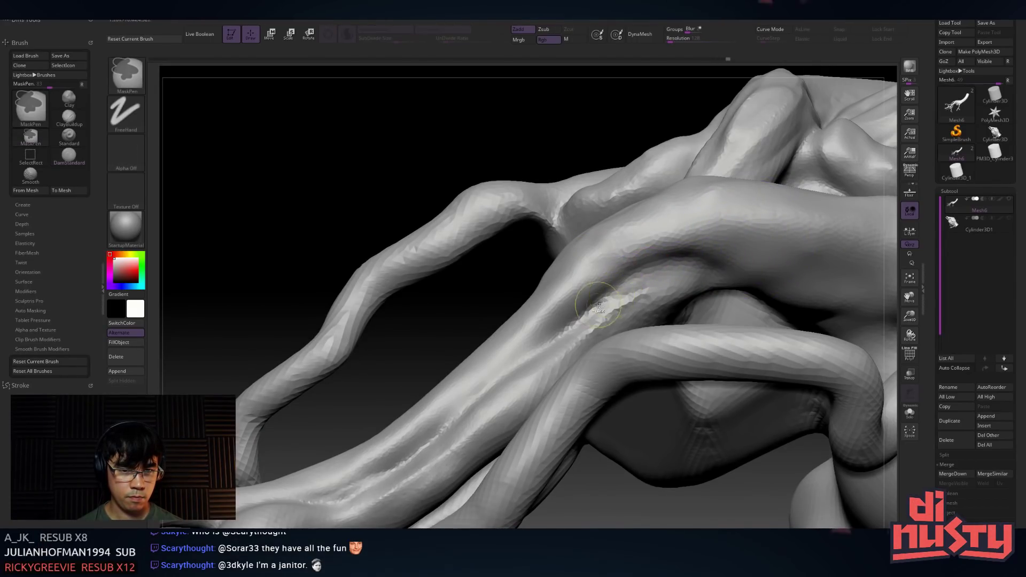
right_click(737, 286)
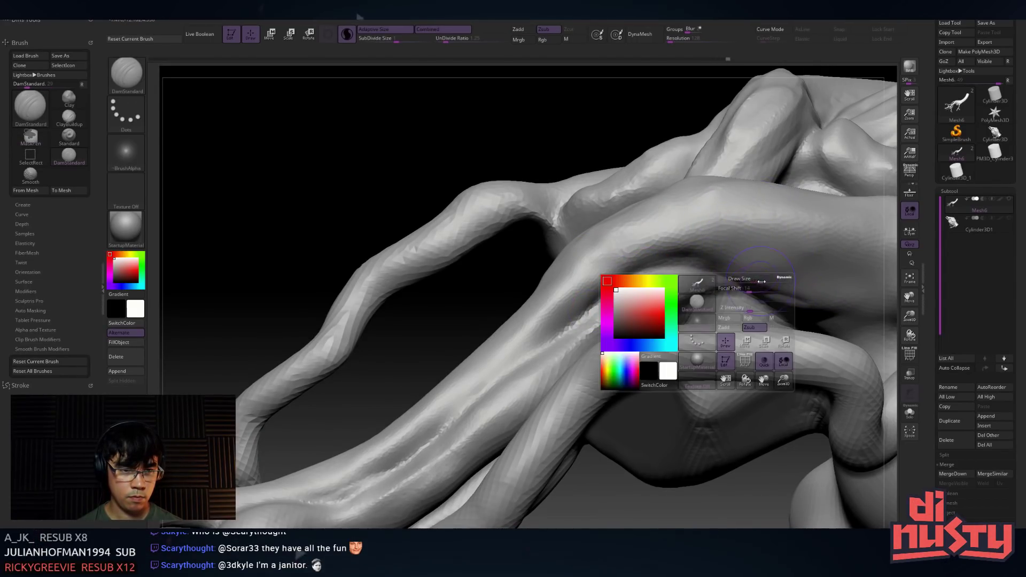
key("shift")
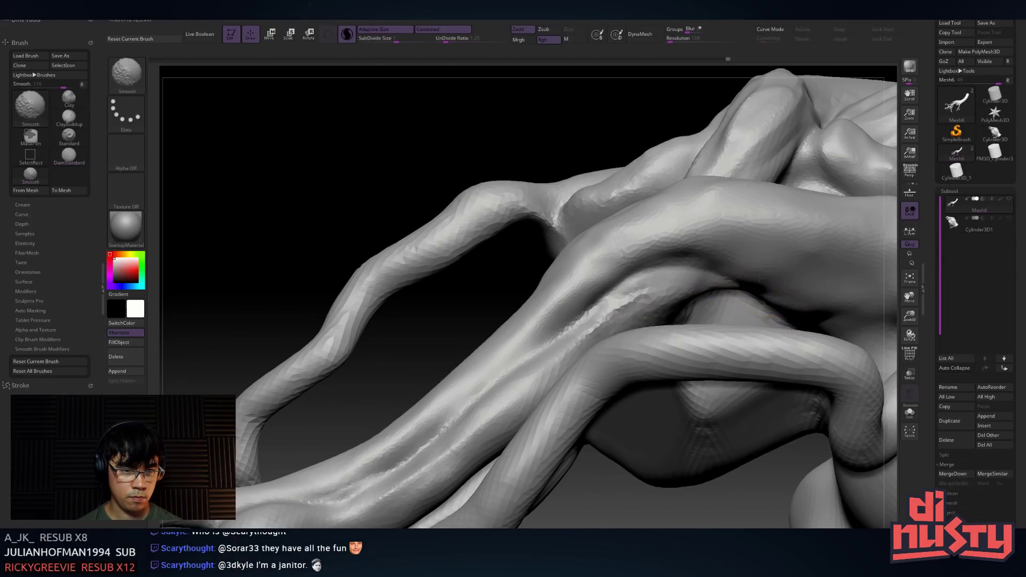
right_click(613, 297)
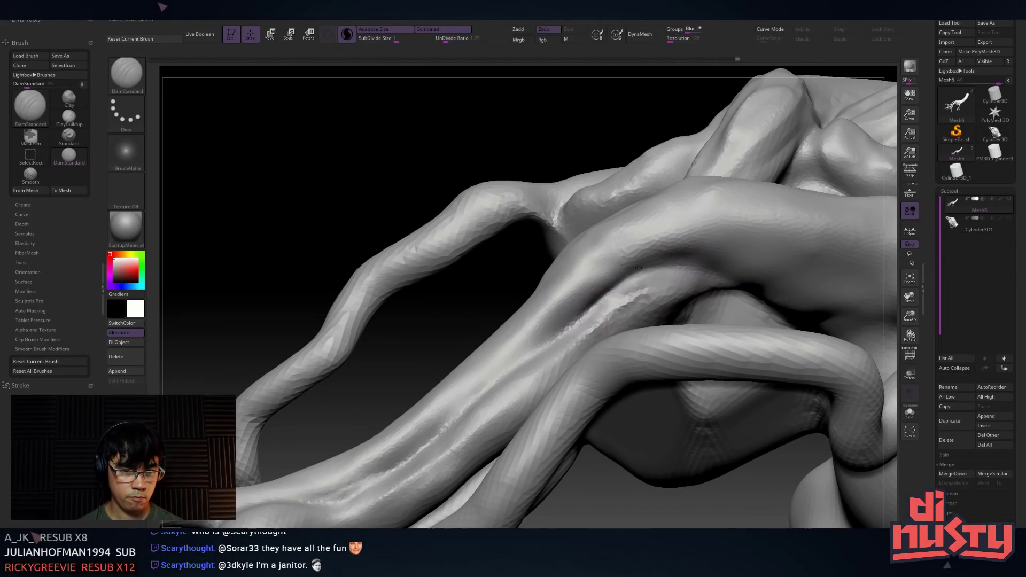
Adjust the brush size and carve lengthwise grooves along the side root from below its upper bend down to the fork
right_click_drag(706, 242, 724, 229)
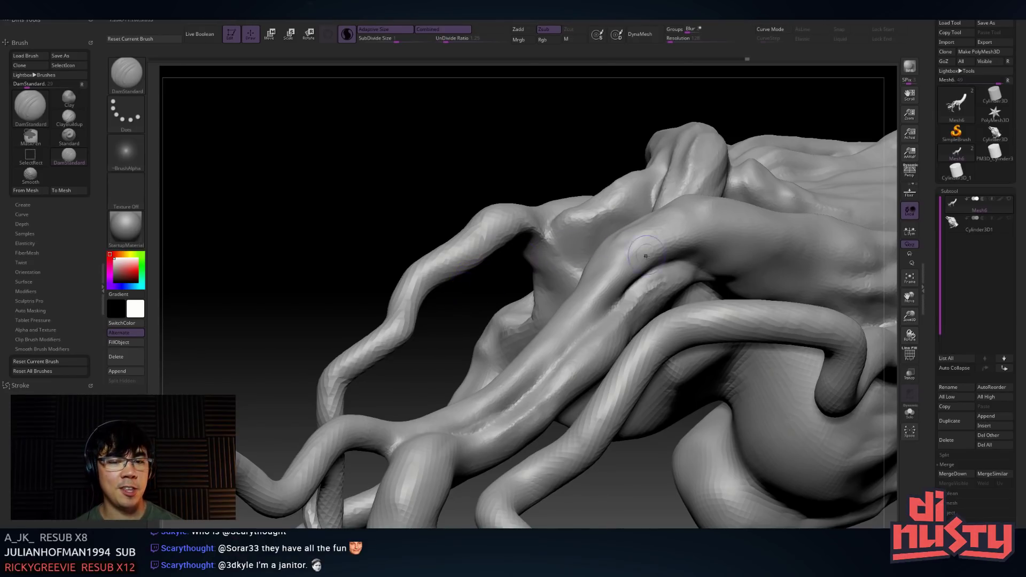
key("space")
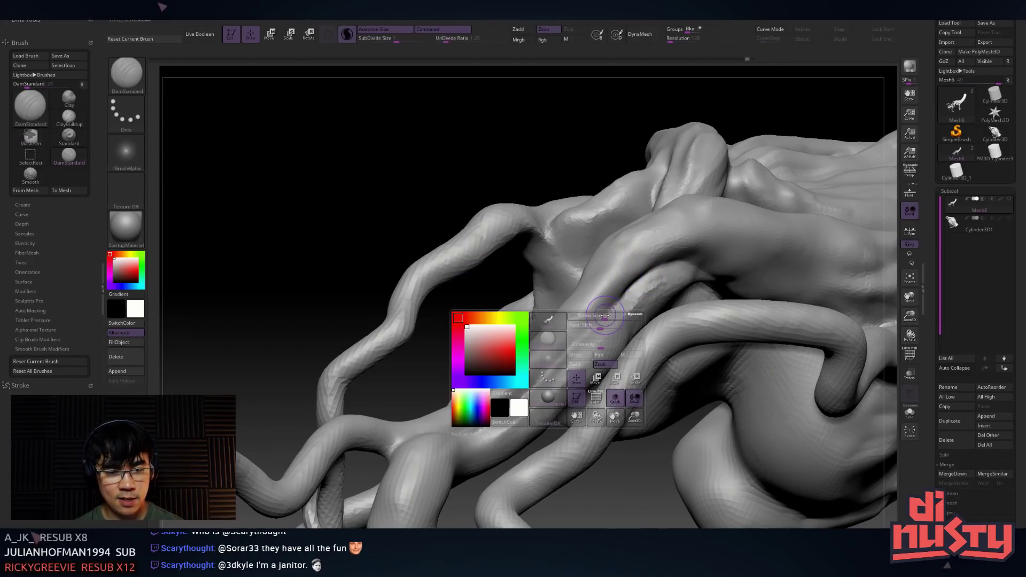
key("ctrl")
left_click_drag(597, 319, 540, 381)
left_click_drag(566, 350, 523, 398)
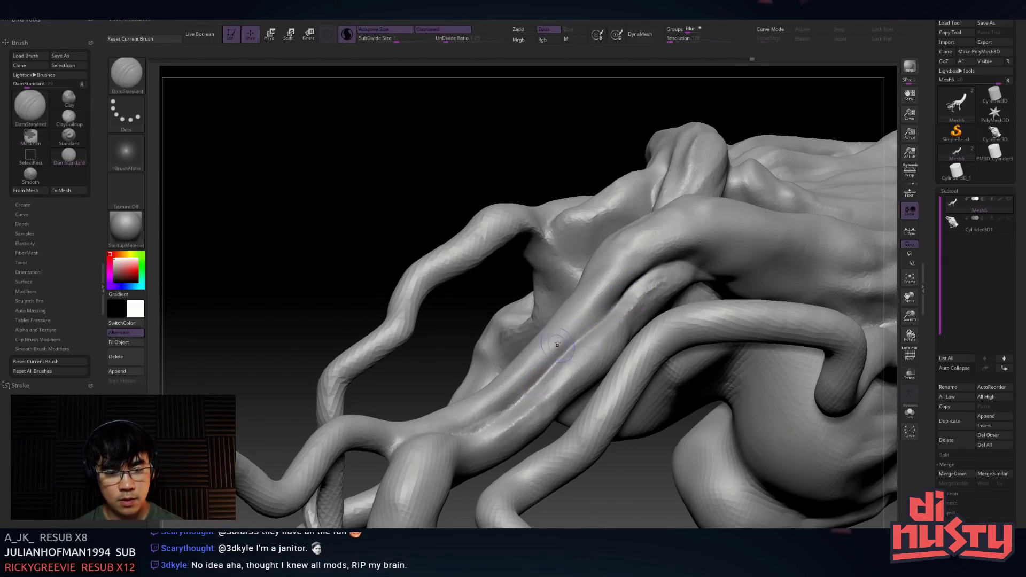
right_click_drag(521, 341, 562, 323)
left_click_drag(536, 402, 488, 447)
left_click_drag(528, 420, 479, 454)
mouse_move(481, 416)
right_mouse_down()
mouse_move(471, 460)
mouse_move(449, 471)
mouse_move(487, 384)
right_mouse_up()
left_click_drag(458, 449, 431, 466)
mouse_move(445, 436)
right_mouse_down()
mouse_move(465, 412)
mouse_move(422, 430)
right_mouse_up()
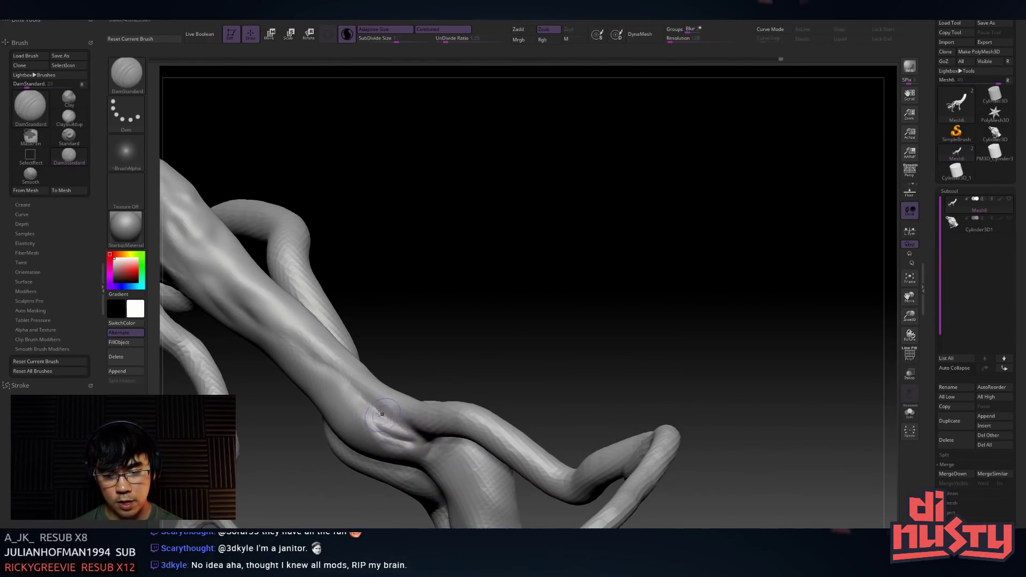
Inspect the grooved root from several sides and add a short crease on the trunk's underside above the flat stone imprint
mouse_move(396, 379)
right_mouse_down()
mouse_move(433, 382)
mouse_move(565, 251)
right_mouse_up()
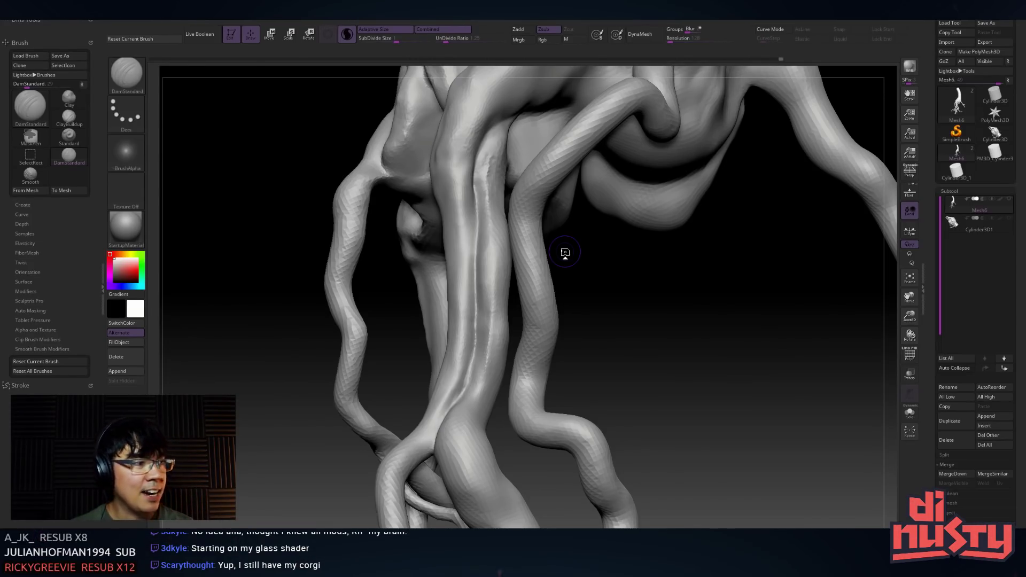
mouse_move(192, 248)
left_mouse_down()
mouse_move(327, 162)
mouse_move(474, 146)
left_mouse_up()
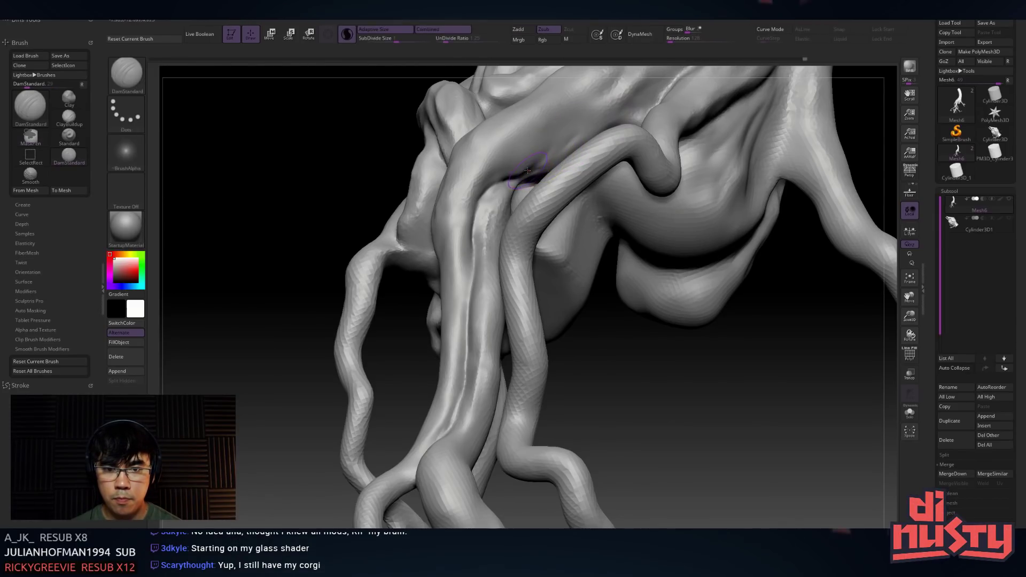
right_click_drag(605, 135, 558, 119)
mouse_move(603, 155)
right_mouse_down()
mouse_move(556, 140)
mouse_move(529, 153)
right_mouse_up()
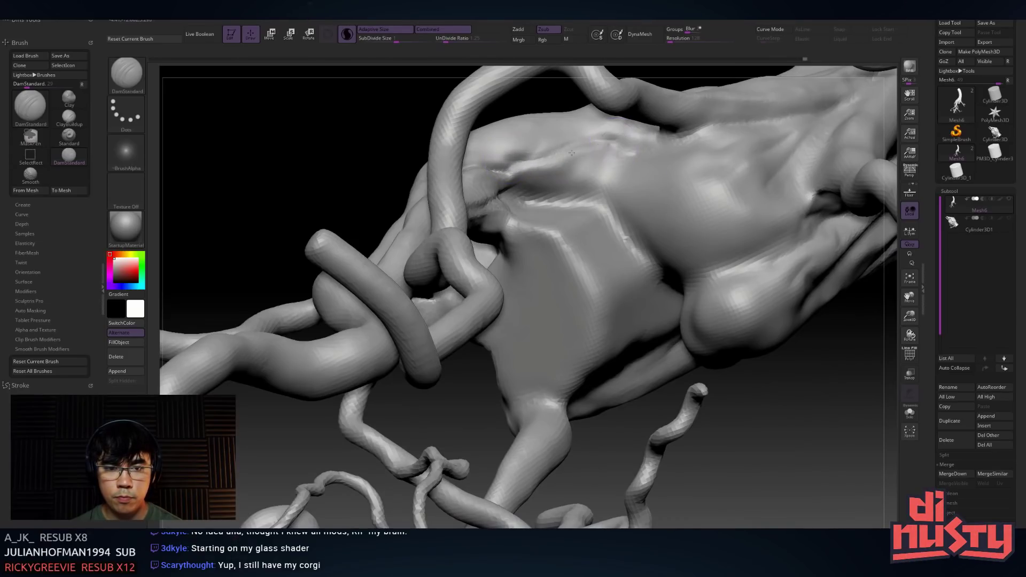
mouse_move(643, 145)
left_mouse_down()
mouse_move(497, 170)
mouse_move(706, 130)
mouse_move(608, 160)
left_mouse_up()
Carve the fork where the side root divides and shape hollows into the top of the thicker lower branch
mouse_move(683, 138)
right_mouse_down()
mouse_move(511, 177)
mouse_move(527, 318)
right_mouse_up()
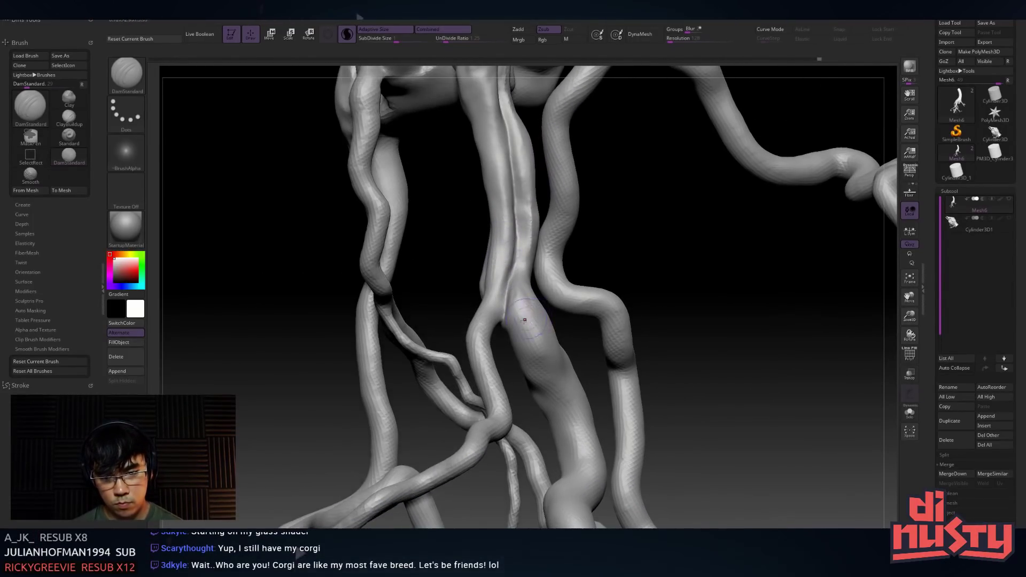
key("ctrl")
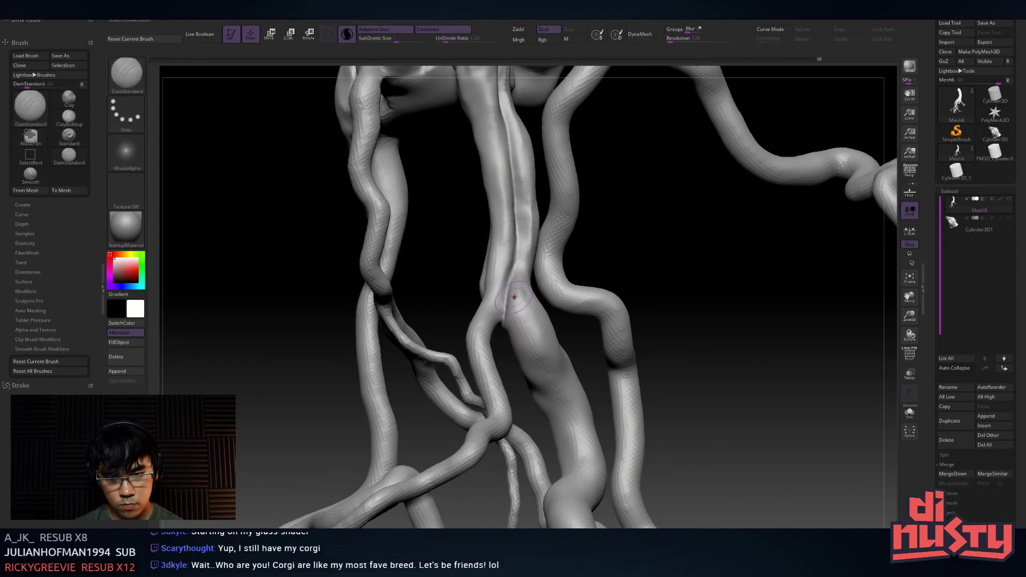
key("ctrl")
key("ctrl")
mouse_move(532, 328)
left_mouse_down()
mouse_move(552, 361)
mouse_move(532, 312)
left_mouse_up()
mouse_move(551, 326)
right_mouse_down()
mouse_move(545, 353)
mouse_move(559, 321)
mouse_move(529, 327)
right_mouse_up()
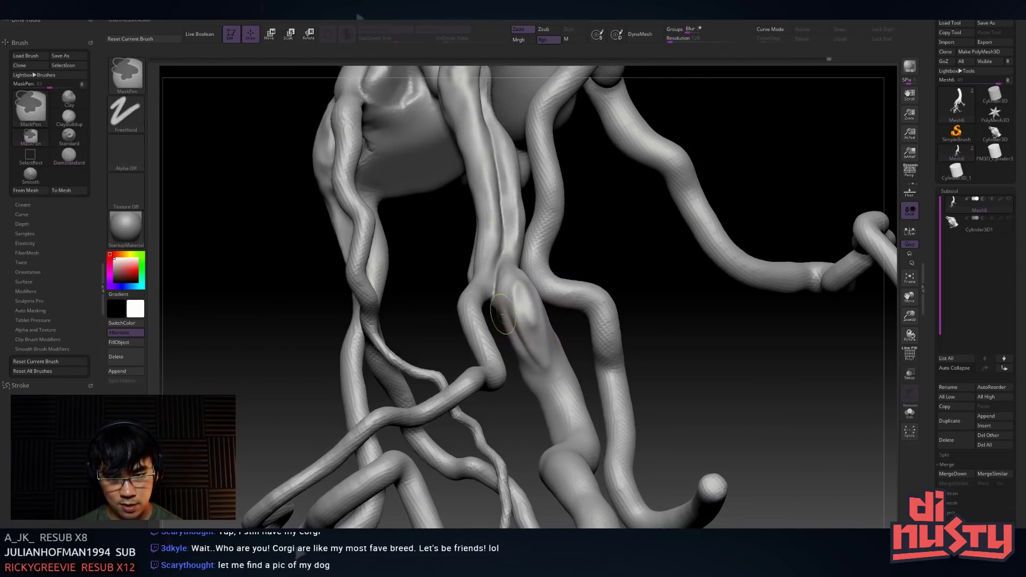
key("ctrl")
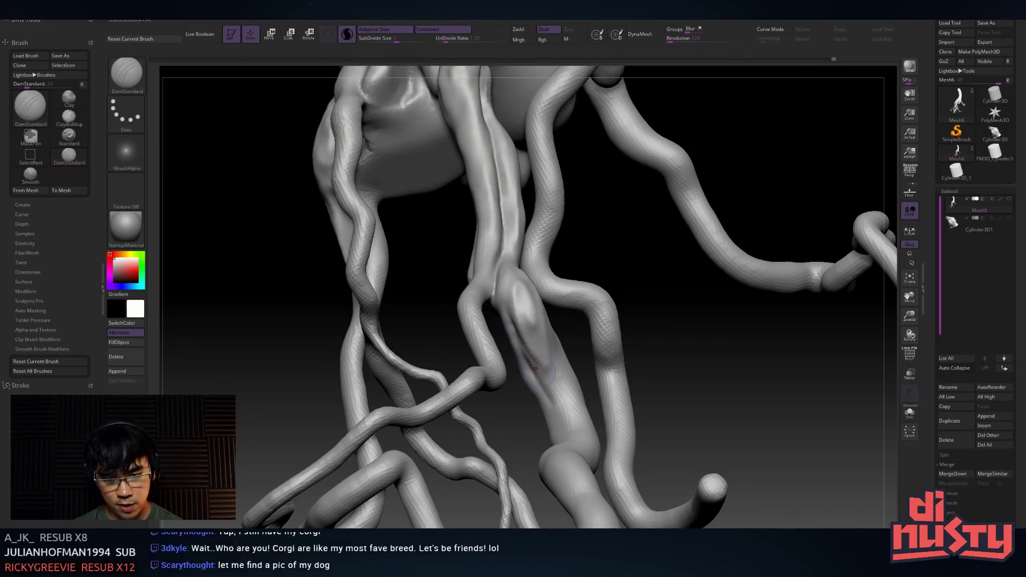
mouse_move(525, 343)
right_mouse_down()
mouse_move(554, 301)
mouse_move(552, 353)
right_mouse_up()
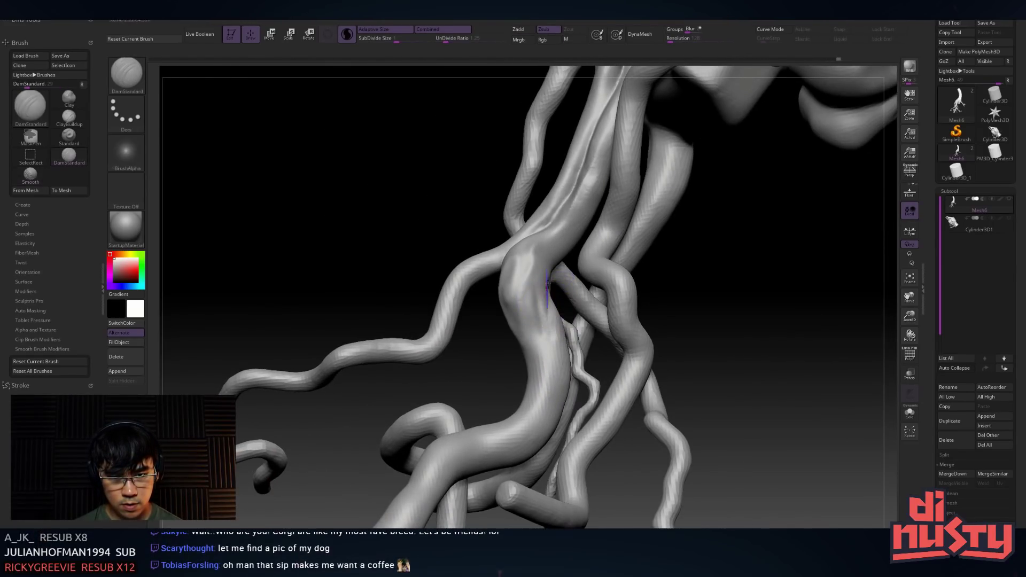
Extend the creases down the thick branch below the fork, carving along several sides towards its next bend
left_click_drag(545, 409, 552, 313)
mouse_move(552, 316)
right_mouse_down()
mouse_move(577, 358)
mouse_move(542, 343)
right_mouse_up()
left_click_drag(527, 289, 549, 411)
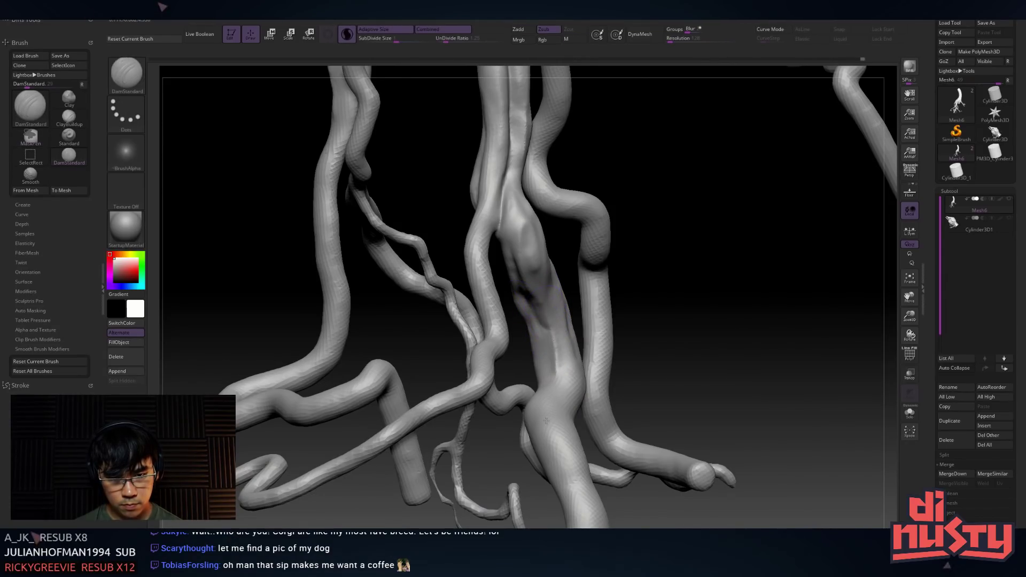
mouse_move(554, 337)
left_mouse_down()
mouse_move(556, 369)
mouse_move(536, 423)
left_mouse_up()
mouse_move(558, 368)
right_mouse_down()
mouse_move(593, 370)
mouse_move(551, 380)
right_mouse_up()
mouse_move(544, 325)
left_mouse_down()
mouse_move(567, 380)
mouse_move(554, 389)
left_mouse_up()
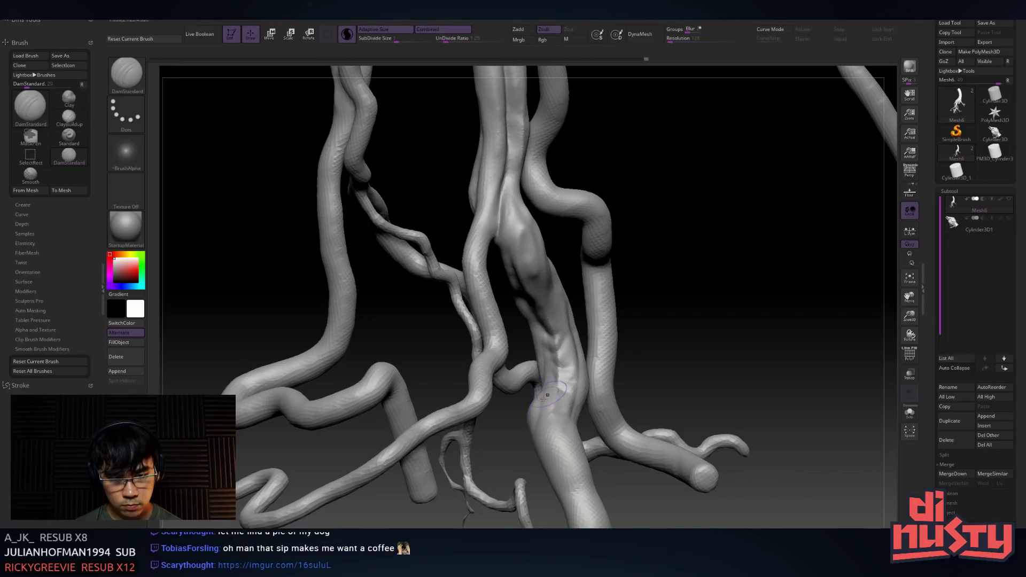
Smooth the new creases on the thick branch and carve further strands around its lower bend
mouse_move(567, 336)
left_mouse_down()
mouse_move(565, 401)
mouse_move(568, 324)
left_mouse_up()
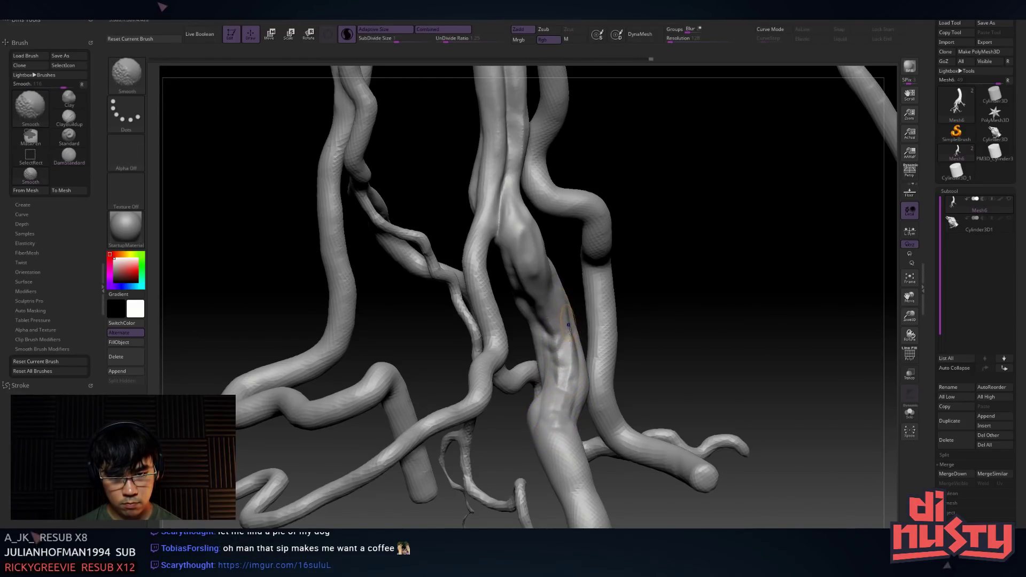
right_click_drag(569, 342, 566, 315)
left_click_drag(561, 353, 567, 312, "shift")
right_click_drag(566, 311, 507, 315)
mouse_move(556, 386)
left_mouse_down()
mouse_move(583, 350)
mouse_move(571, 411)
left_mouse_up()
right_click_drag(617, 279, 785, 162)
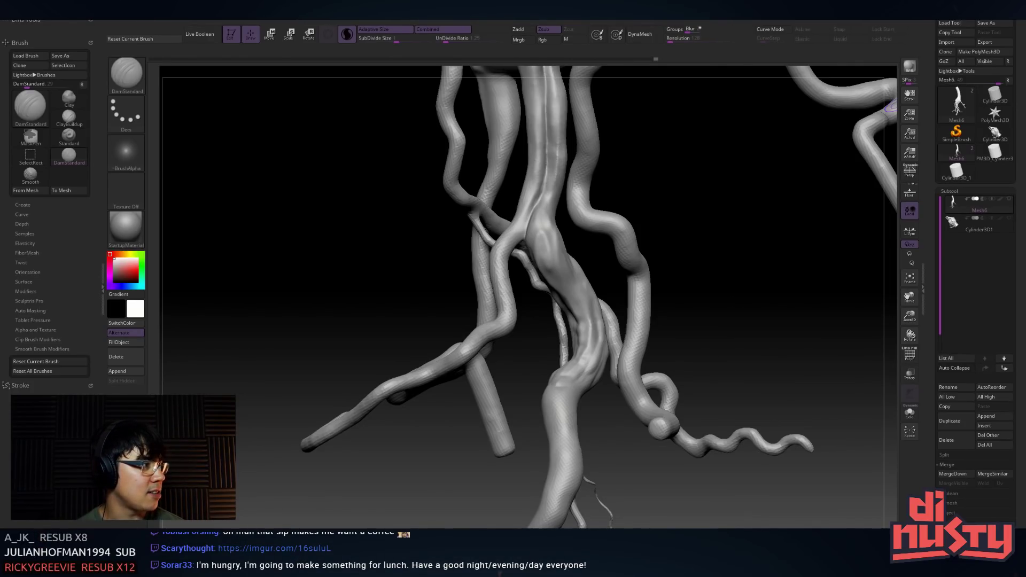
Bring the browser window with the Imgur dog photo into view, look at the picture, and close the page
left_click_drag(1025, 214, 508, 108)
left_click_drag(576, 321, 575, 469)
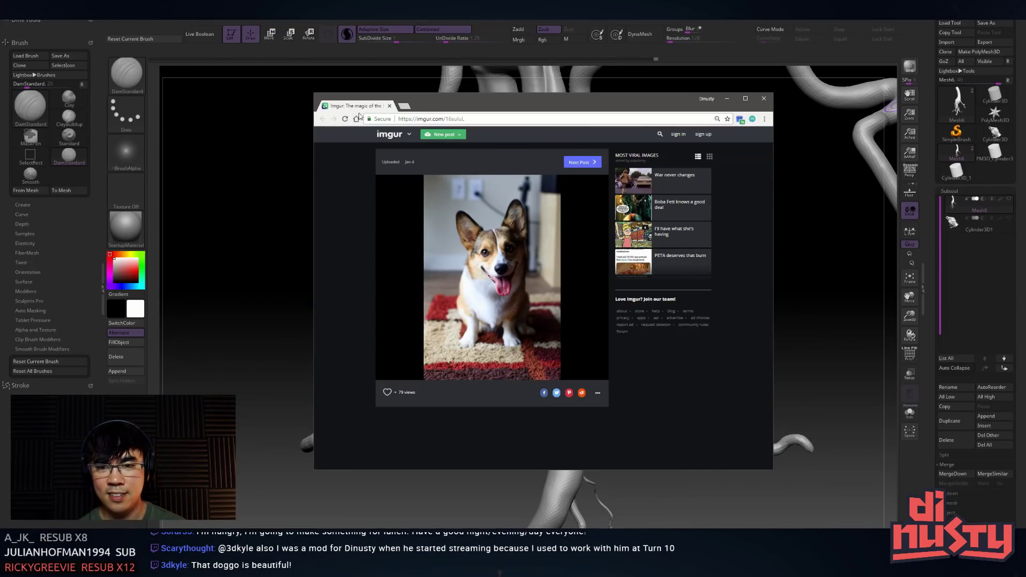
left_click(389, 106)
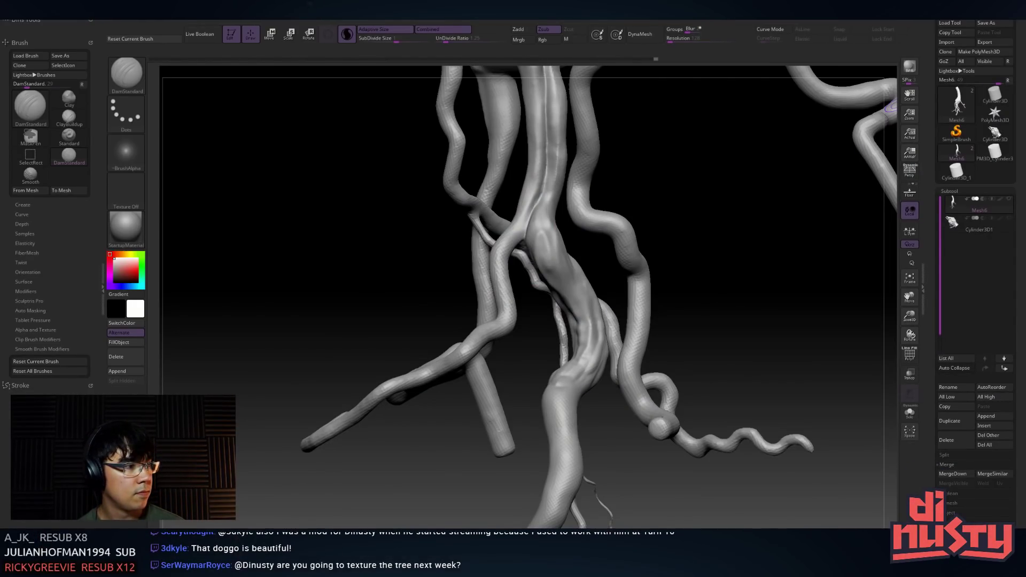
Carve grooves down the thick root's lower section to its tip, redoing the stroke near the end and smoothing it
left_click_drag(732, 248, 719, 402)
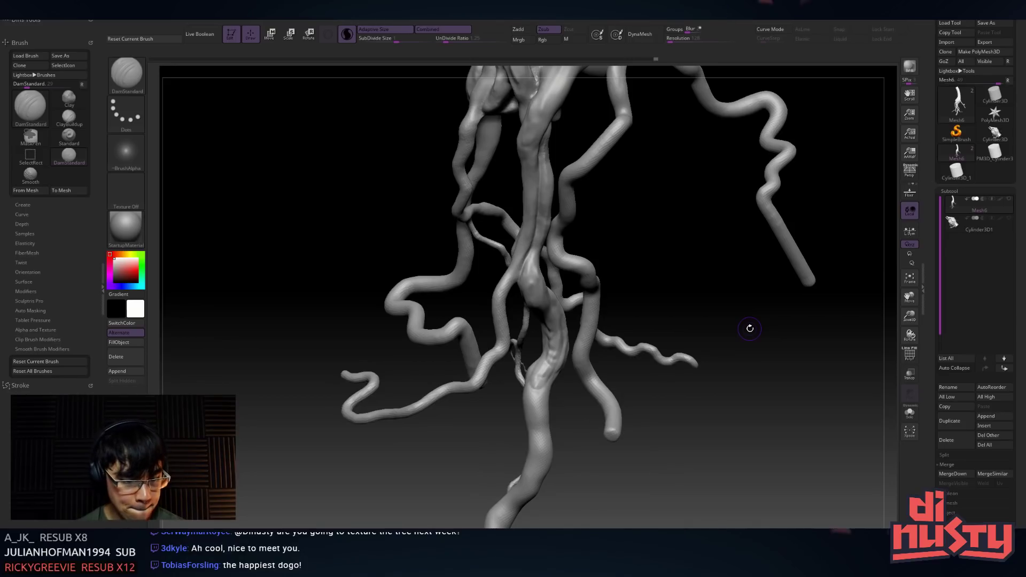
mouse_move(749, 328)
left_mouse_down()
mouse_move(573, 265)
mouse_move(493, 251)
mouse_move(499, 301)
left_mouse_up()
mouse_move(502, 263)
left_mouse_down()
mouse_move(468, 382)
mouse_move(507, 321)
mouse_move(499, 363)
mouse_move(489, 289)
mouse_move(475, 370)
mouse_move(448, 412)
left_mouse_up()
left_click_drag(489, 350, 453, 403)
right_click_drag(426, 410, 471, 411)
left_click_drag(479, 419, 465, 450)
key("ctrl+z")
left_click_drag(494, 402, 474, 438)
left_click_drag(471, 444, 467, 451, "shift")
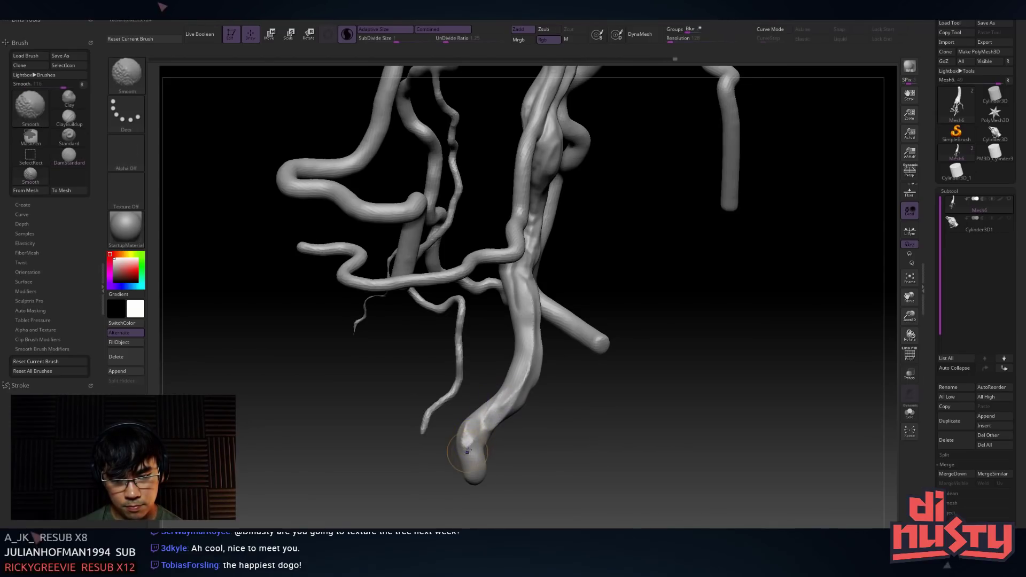
Add further creases along the middle of the thick root's lower section from several sides and smooth them into the surface
mouse_move(521, 345)
left_mouse_down()
mouse_move(497, 374)
mouse_move(515, 332)
mouse_move(516, 356)
left_mouse_up()
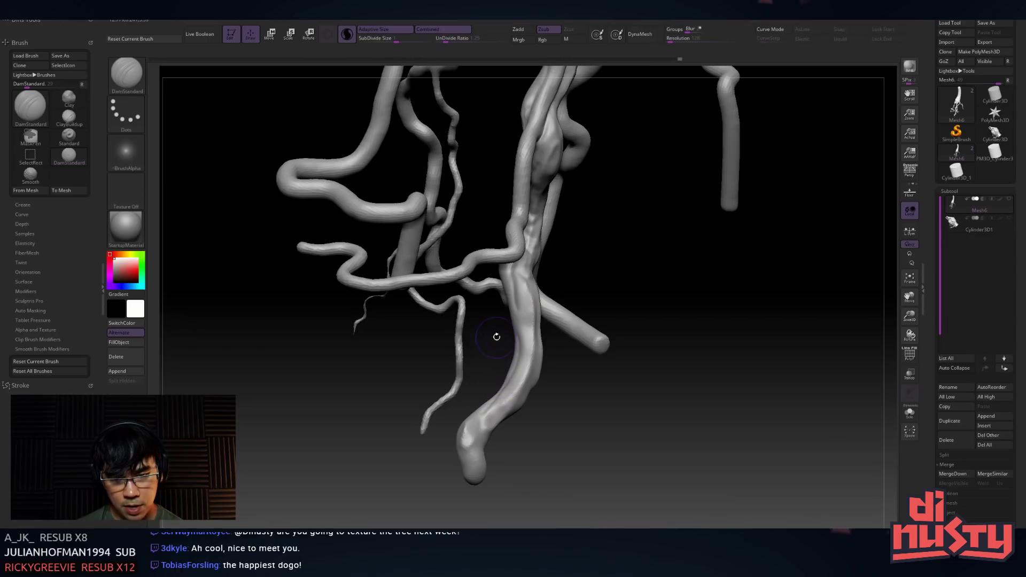
right_click_drag(496, 337, 482, 341)
mouse_move(524, 328)
left_mouse_down()
mouse_move(534, 366)
mouse_move(499, 415)
mouse_move(524, 374)
left_mouse_up()
mouse_move(545, 332)
right_mouse_down()
mouse_move(529, 342)
mouse_move(545, 297)
right_mouse_up()
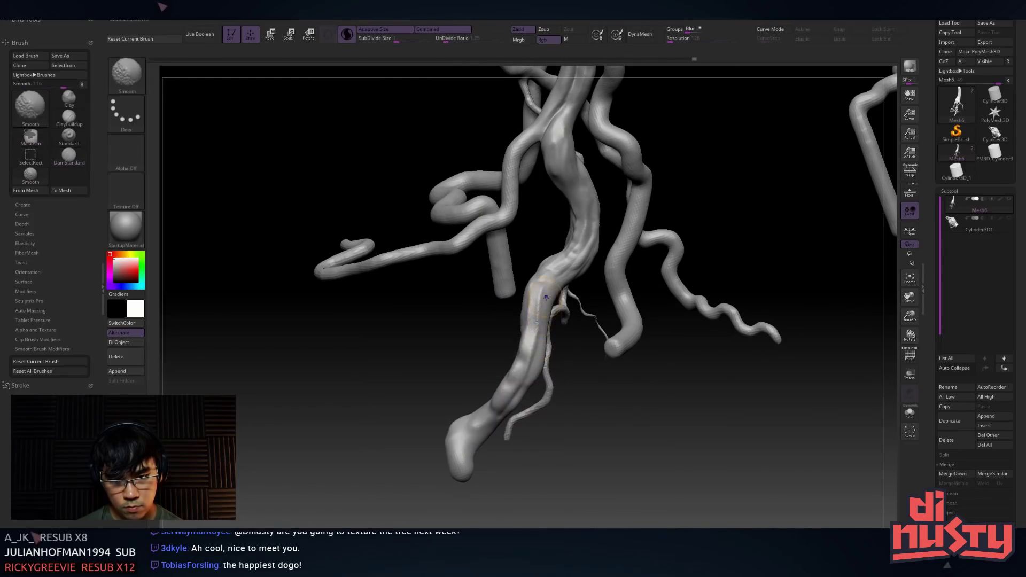
key("shift")
key("ctrl")
key("space")
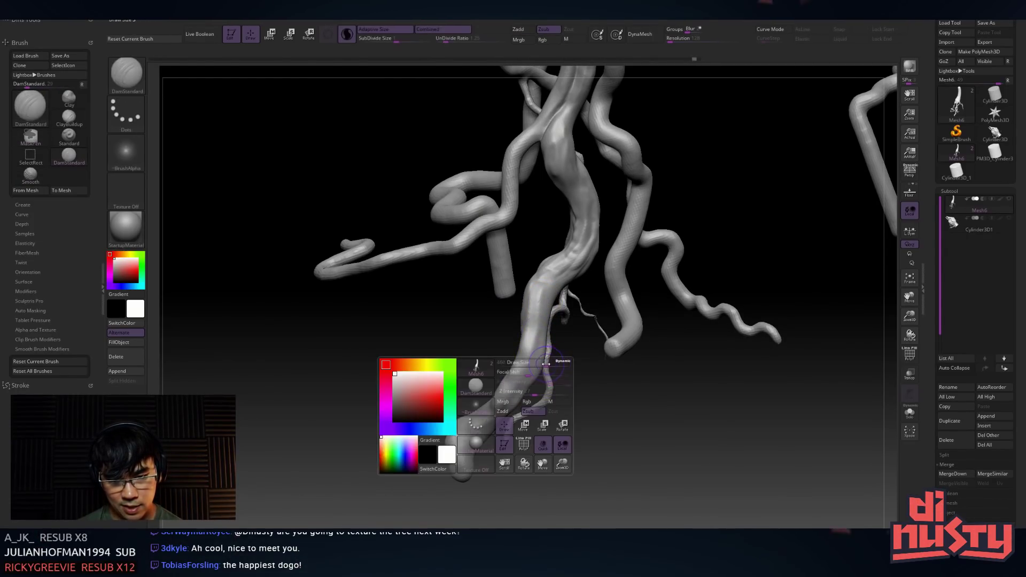
mouse_move(526, 382)
left_mouse_down()
mouse_move(569, 264)
mouse_move(556, 256)
mouse_move(542, 294)
left_mouse_up()
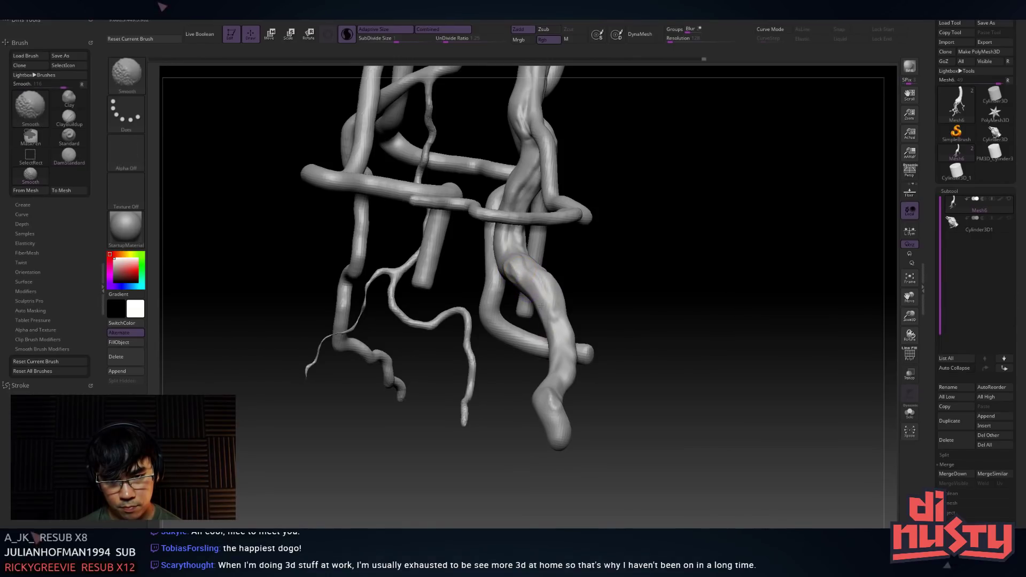
Show the Cylinder3D1 temple subtool again and carve a crease along the thick root's lower bend beside the slab
right_click_drag(528, 273, 554, 360)
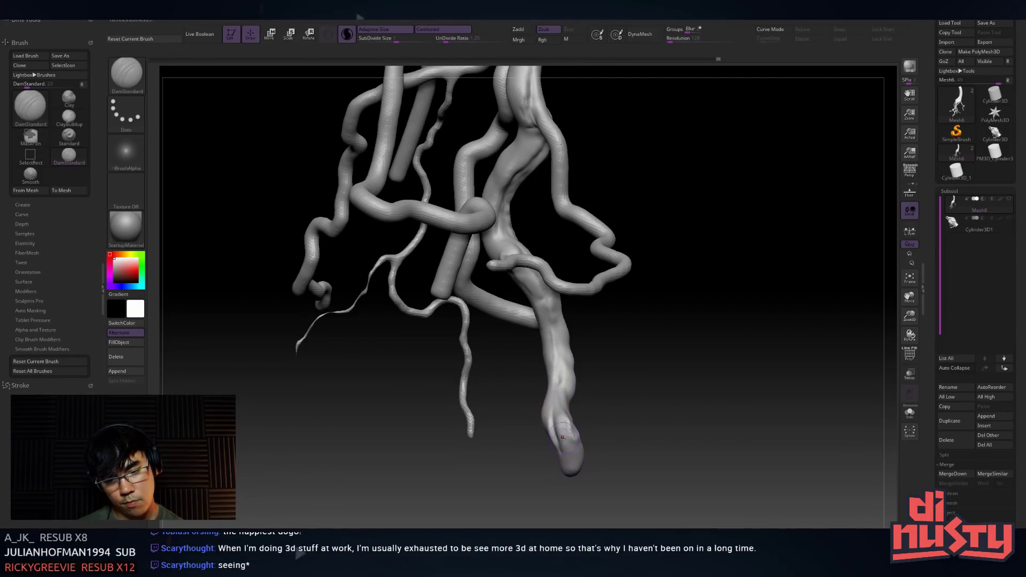
right_click_drag(559, 347, 642, 189)
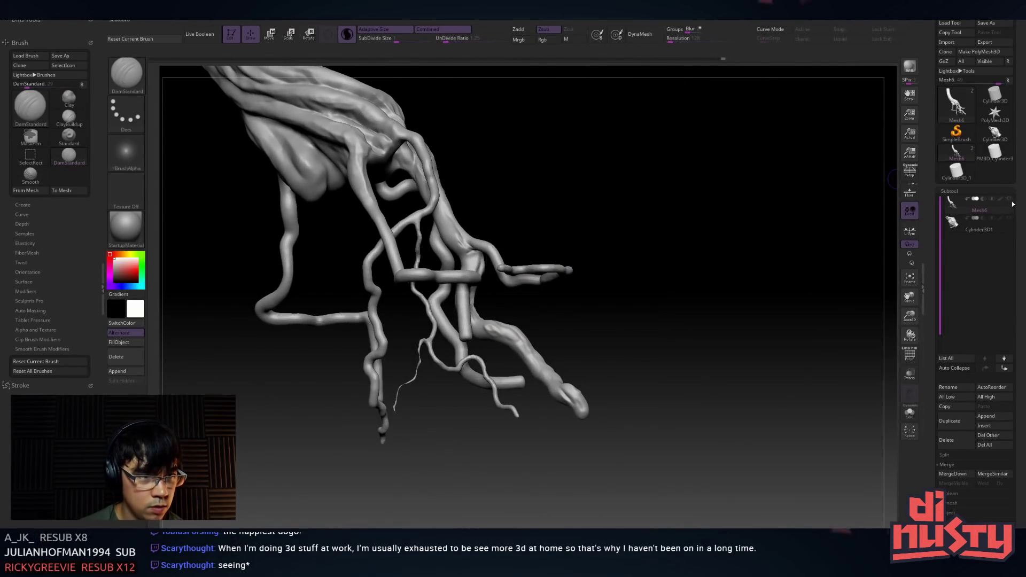
left_click(1009, 219)
right_click_drag(860, 218, 631, 230)
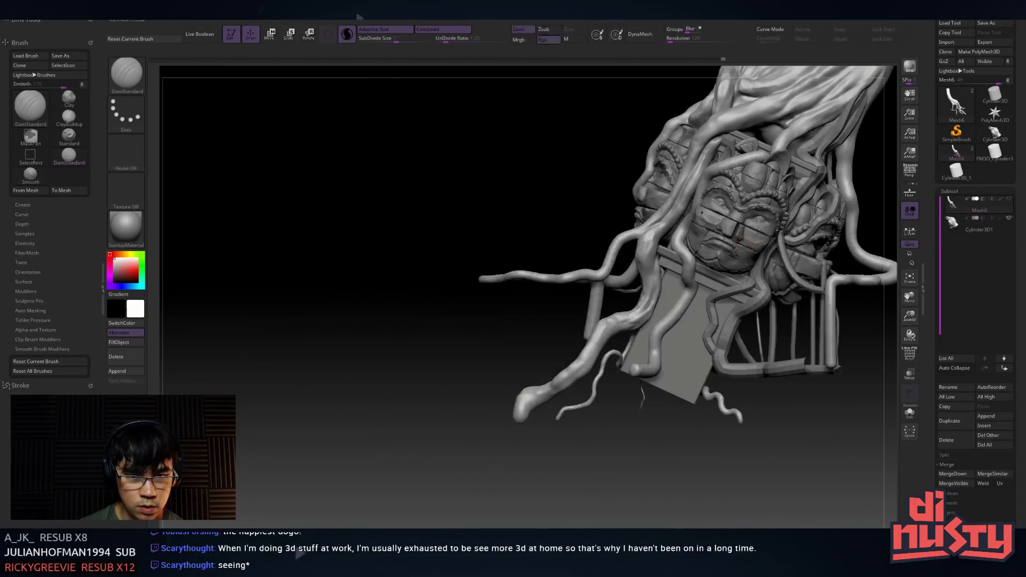
right_click_drag(784, 203, 627, 318, "alt")
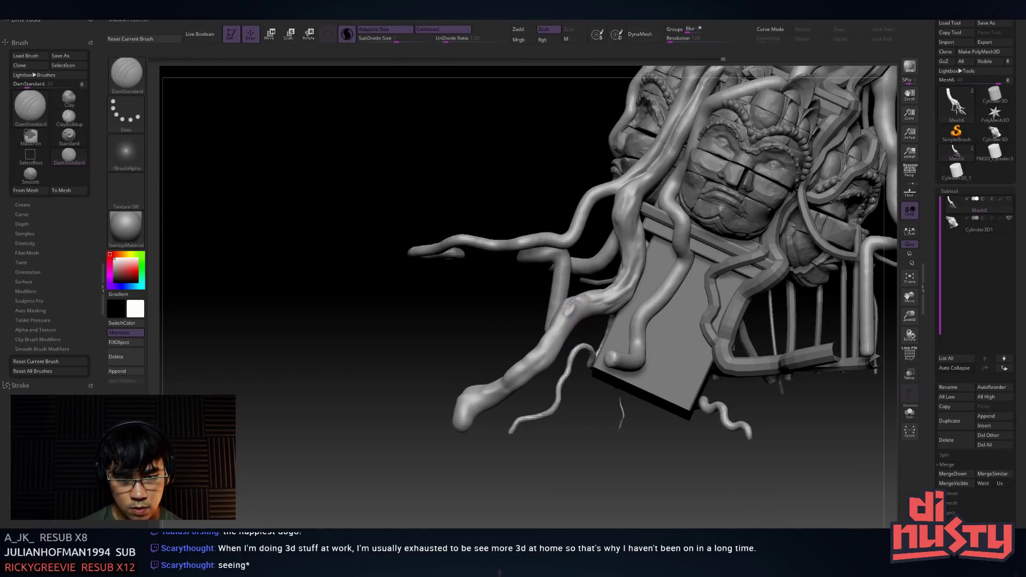
left_click_drag(543, 357, 611, 292)
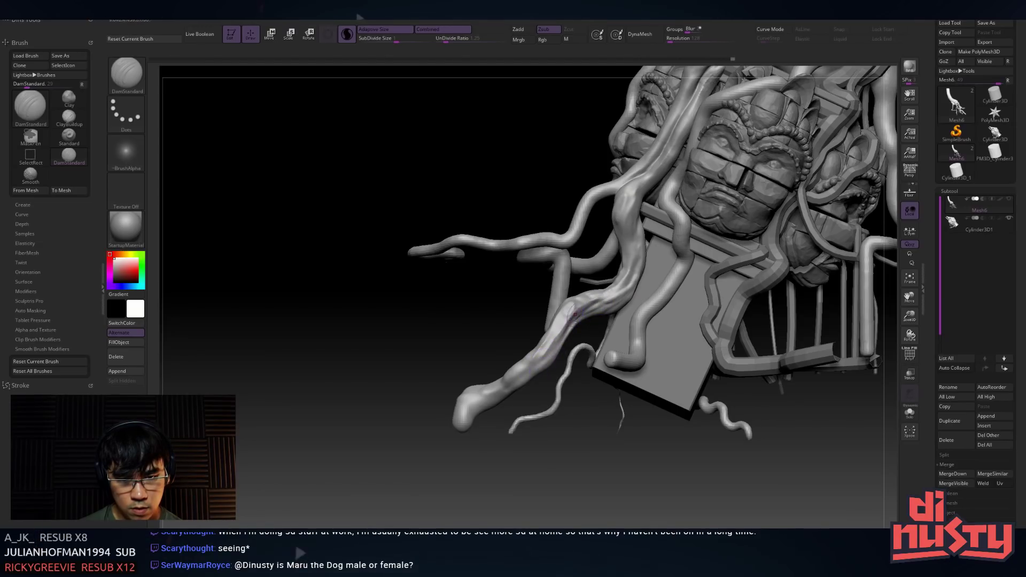
mouse_move(575, 314)
right_mouse_down()
mouse_move(616, 299)
mouse_move(601, 307)
mouse_move(582, 292)
right_mouse_up()
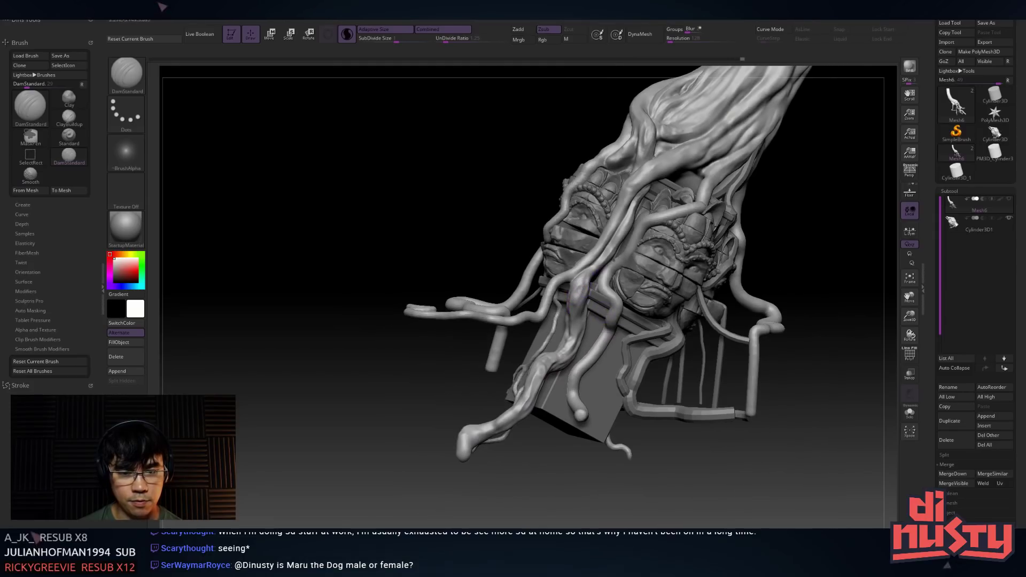
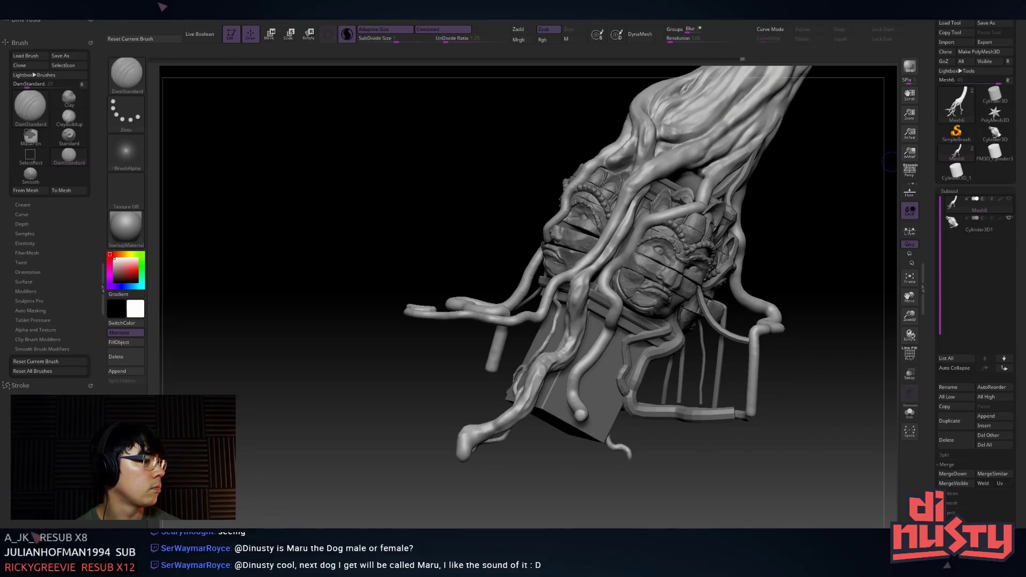
Bring the Google Photos window with the dog picture into view, zoom in on the dog's face, and close the window
left_click_drag(1025, 115, 440, 68)
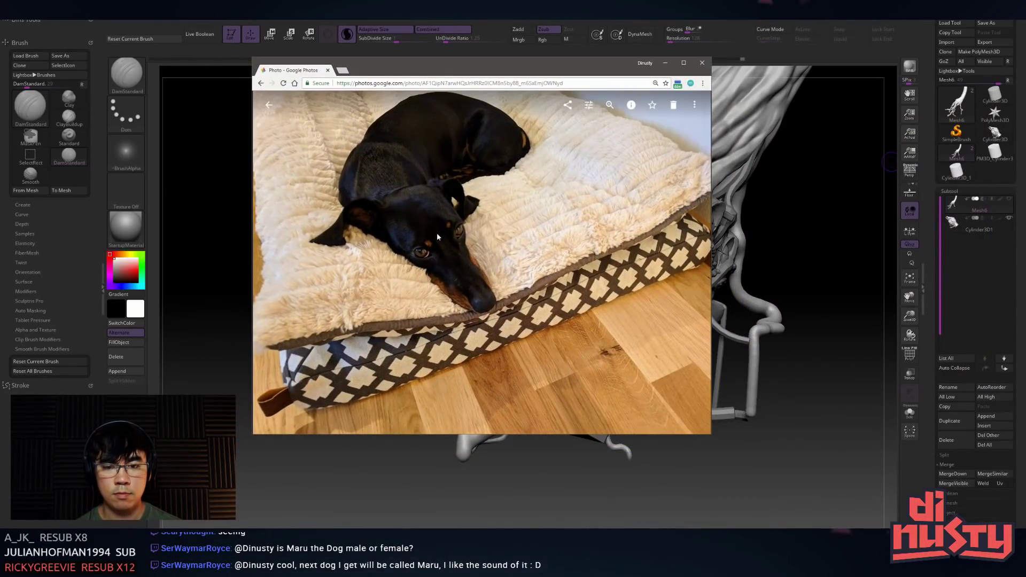
left_click(610, 106)
scroll(473, 204, "up", 5)
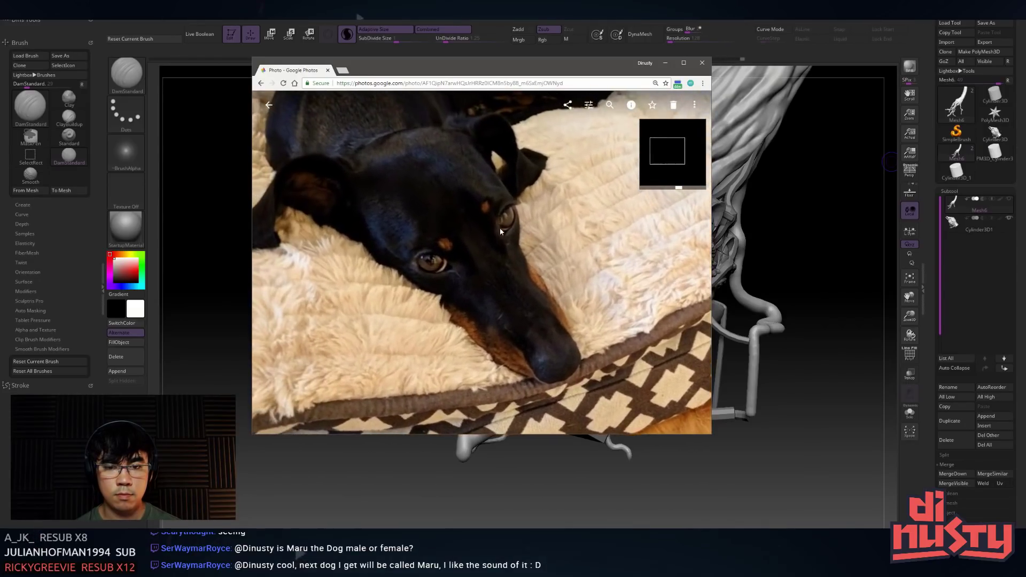
left_click_drag(452, 277, 507, 277)
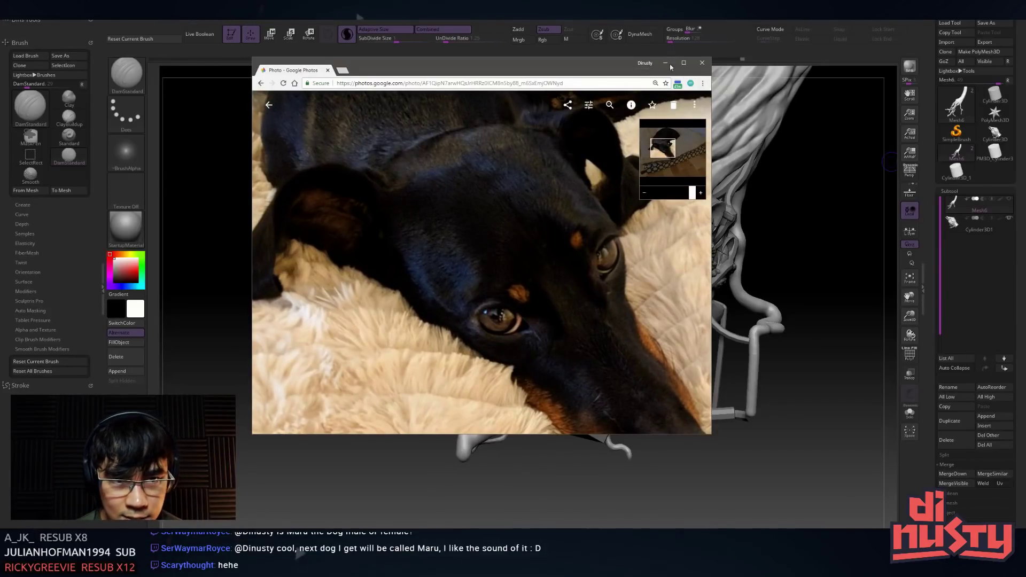
left_click(702, 62)
Carve creases into the thick root where it leaves the trunk above the stone faces
left_click_drag(453, 235, 485, 234)
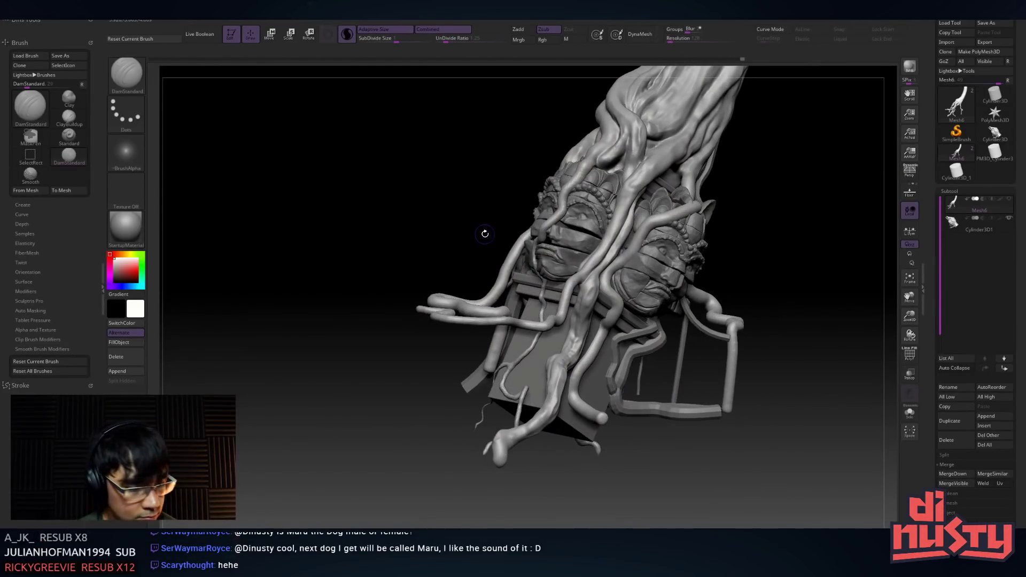
left_click(499, 61)
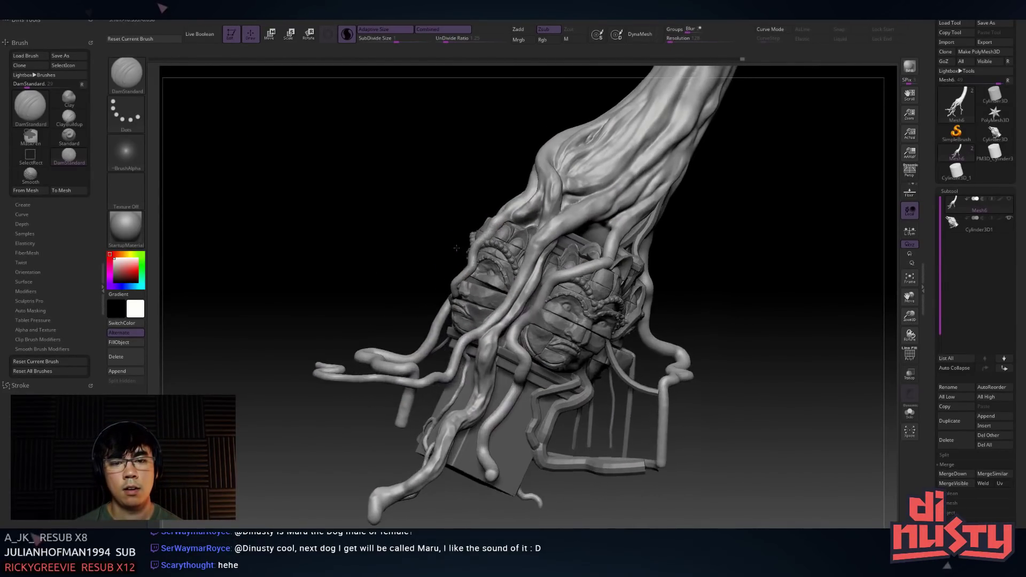
mouse_move(529, 242)
right_mouse_down("ctrl")
mouse_move(521, 222)
mouse_move(534, 230)
mouse_move(552, 295)
mouse_move(556, 229)
mouse_move(601, 254)
mouse_move(640, 207)
right_mouse_up("ctrl")
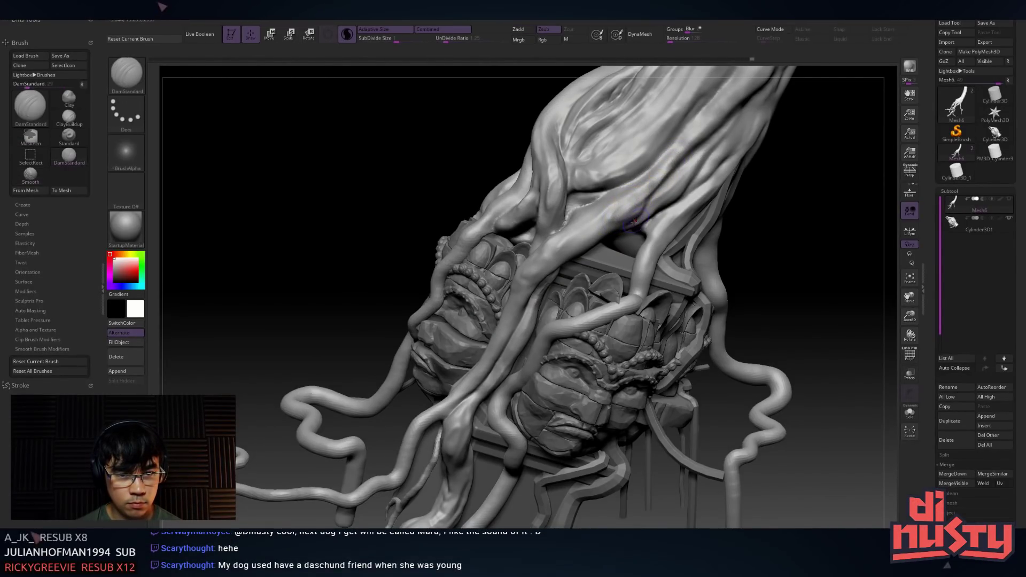
mouse_move(560, 269)
right_mouse_down()
mouse_move(588, 242)
mouse_move(574, 249)
right_mouse_up()
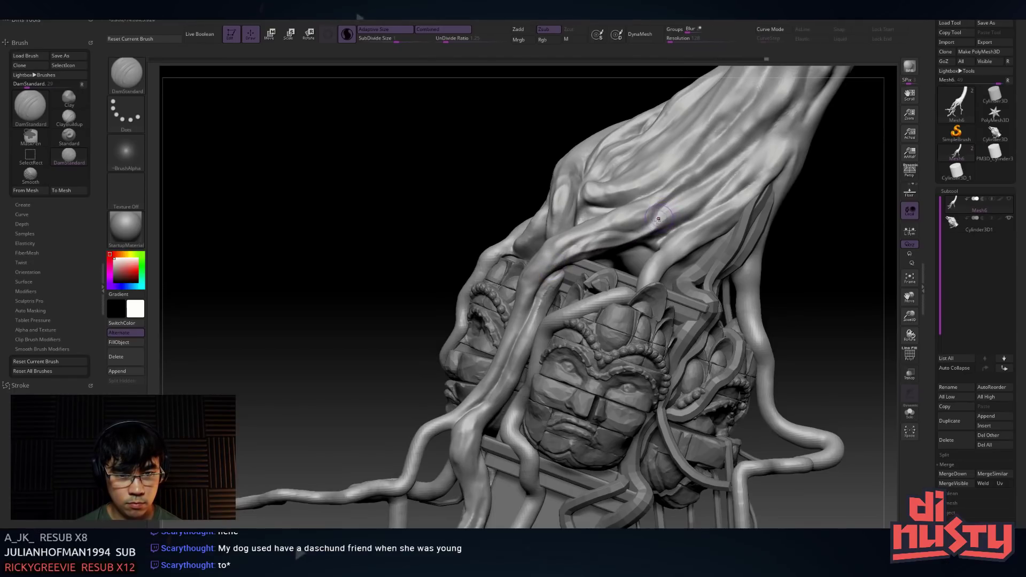
key("shift")
mouse_move(659, 203)
right_mouse_down()
mouse_move(647, 225)
mouse_move(560, 269)
right_mouse_up()
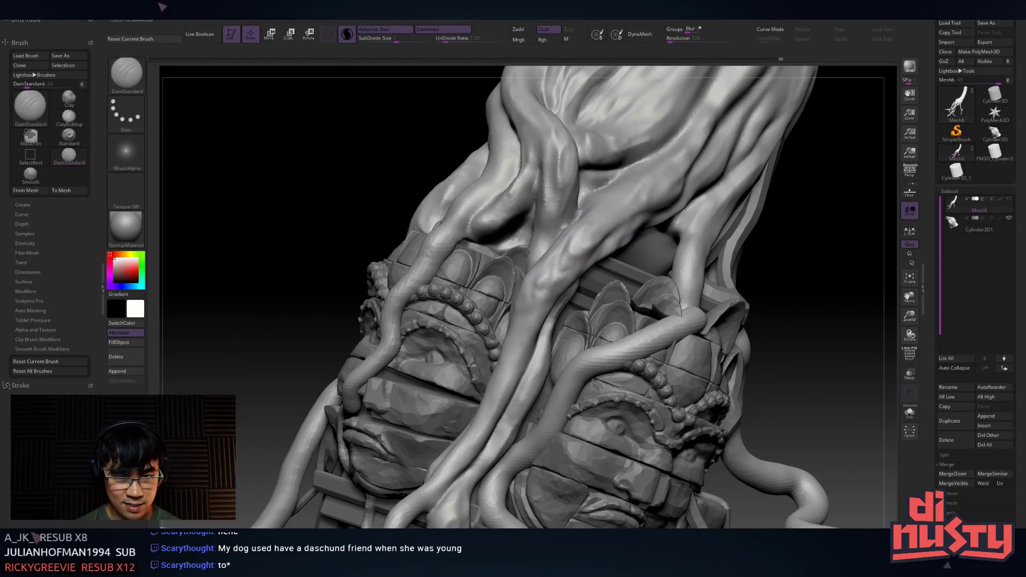
right_click_drag(583, 255, 601, 206)
right_click_drag(580, 241, 560, 215)
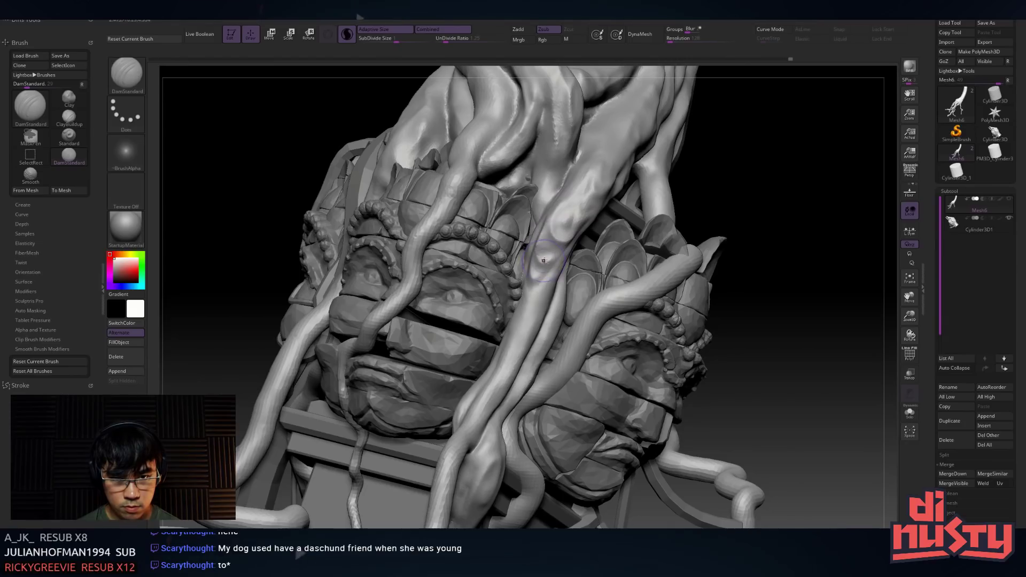
Carve a long groove down the thick root between the two stone faces, redoing the stroke once, and smooth it
key("shift")
left_click_drag(538, 271, 516, 340)
key("ctrl+z")
left_click_drag(565, 219, 507, 368)
key("shift")
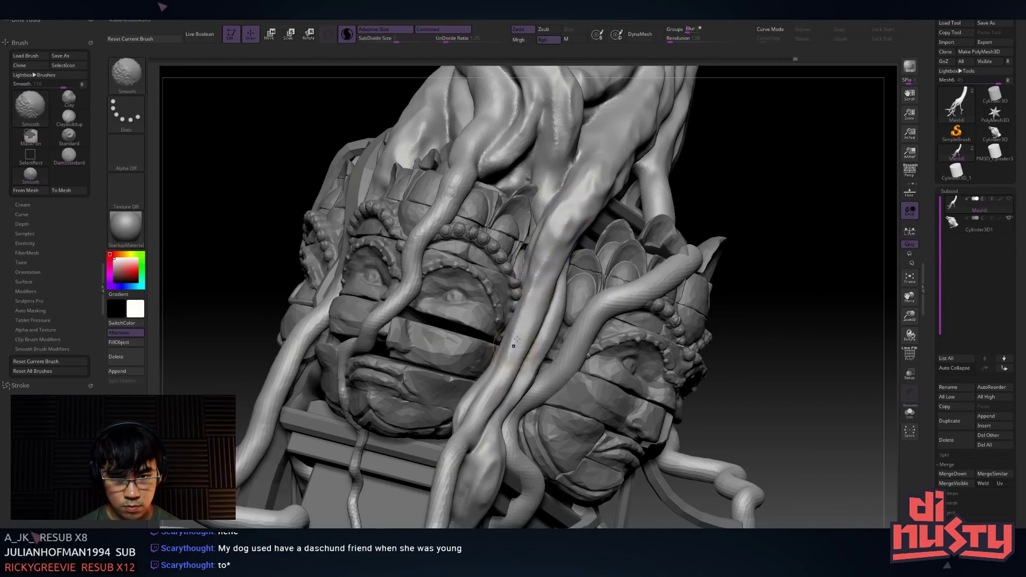
right_click_drag(511, 353, 579, 203)
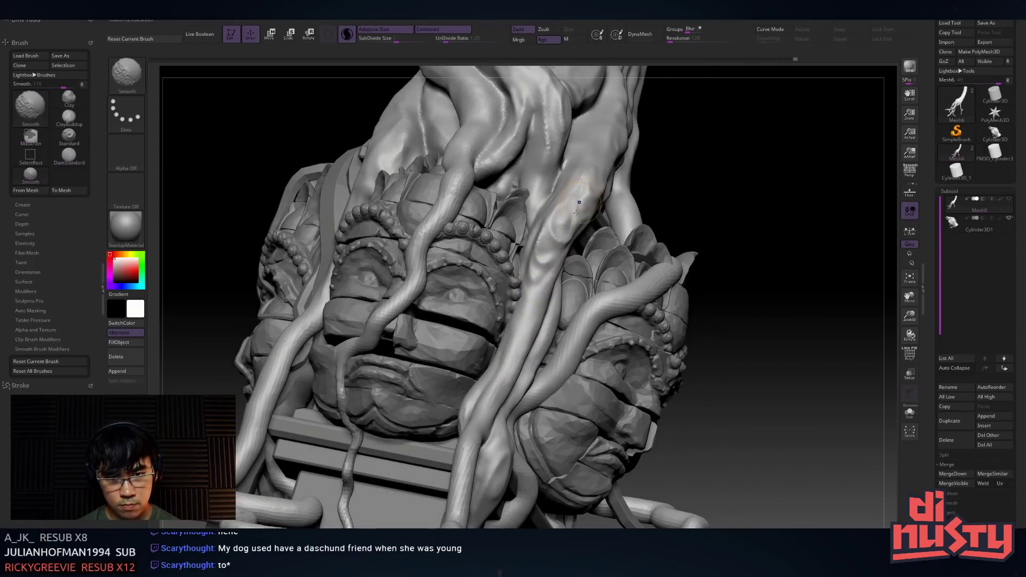
key("shift")
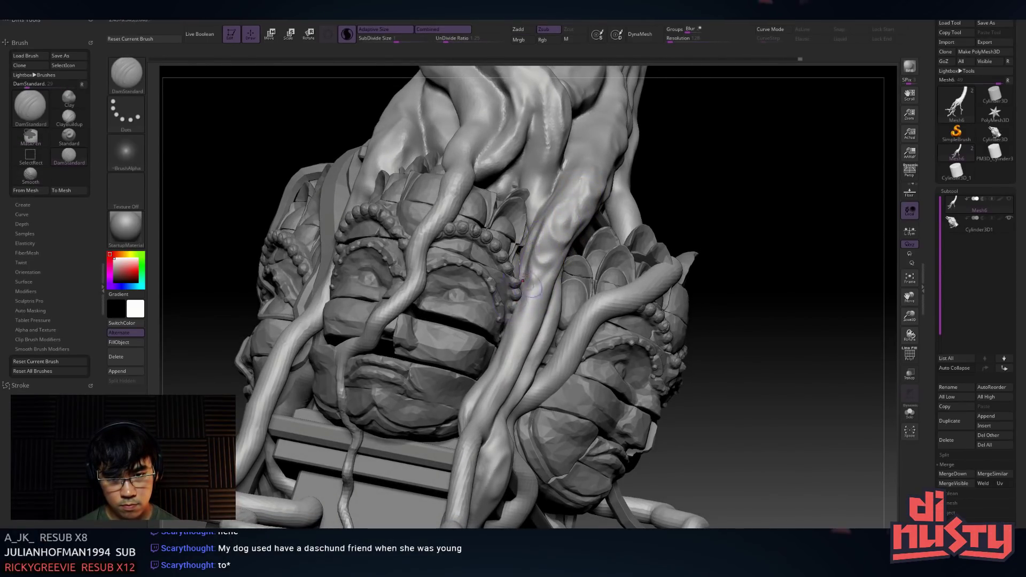
right_click_drag(519, 295, 516, 309, "ctrl")
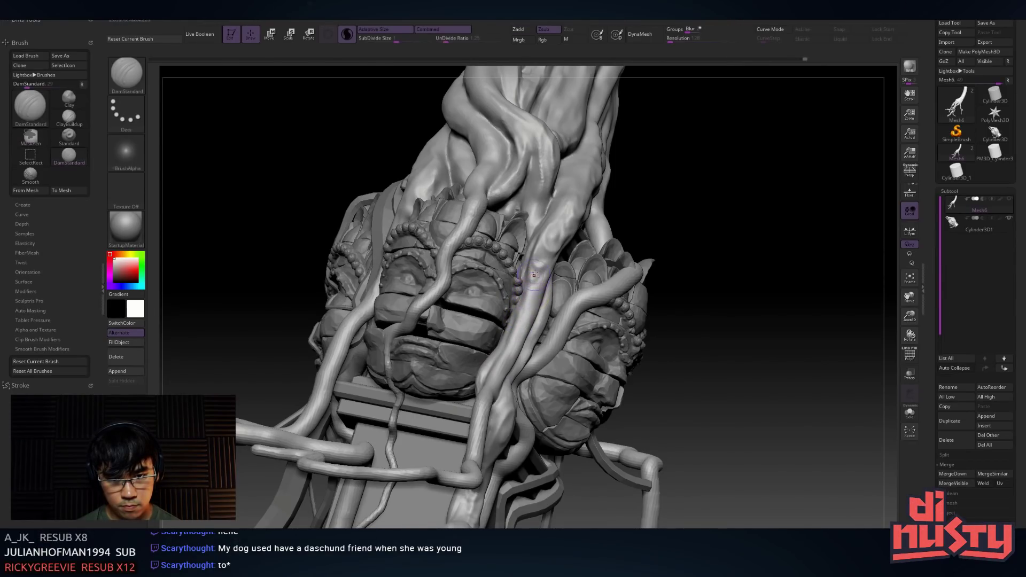
Deepen and smooth the creases around the fork where the thinner side root splits off below the faces
right_click_drag(497, 373, 459, 342)
key("shift")
key("alt")
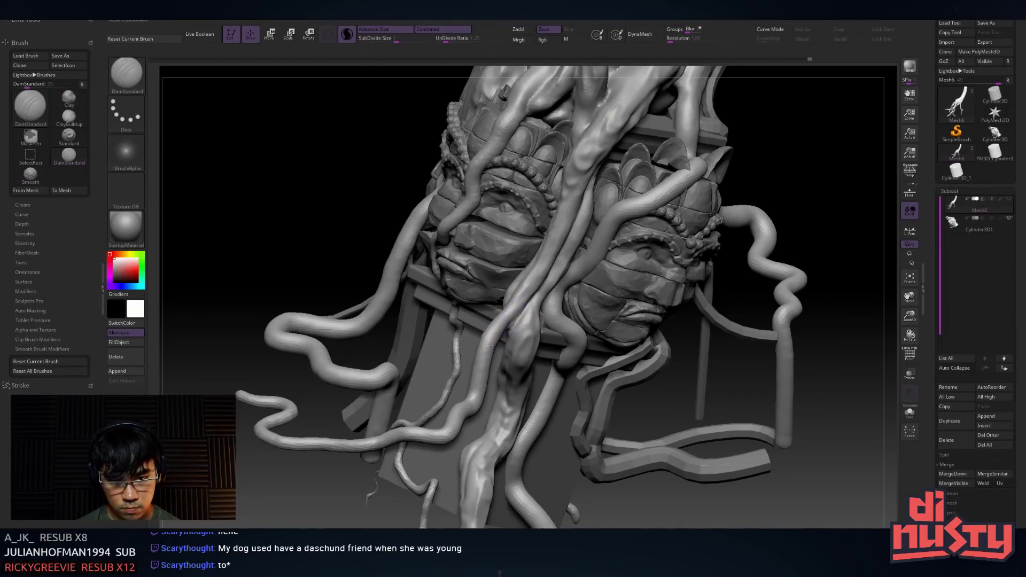
mouse_move(501, 347)
right_mouse_down()
mouse_move(527, 242)
mouse_move(564, 244)
mouse_move(518, 232)
mouse_move(523, 284)
mouse_move(593, 245)
right_mouse_up()
right_click_drag(505, 326, 568, 228)
mouse_move(451, 323)
right_mouse_down()
mouse_move(494, 321)
mouse_move(503, 346)
mouse_move(557, 272)
mouse_move(571, 239)
mouse_move(556, 236)
right_mouse_up()
left_click_drag(557, 236, 554, 216, "shift")
key("alt")
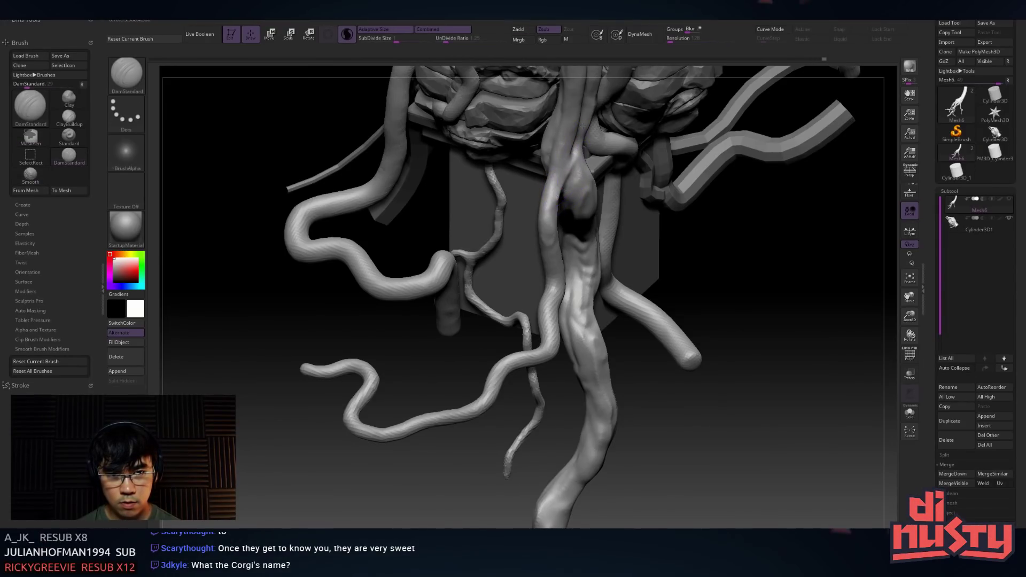
Carve creases around the first sharp bend of the thinner side root from several sides with the DamStandard brush
mouse_move(564, 179)
right_mouse_down()
mouse_move(542, 288)
mouse_move(535, 260)
mouse_move(494, 271)
right_mouse_up()
key("alt")
mouse_move(540, 300)
right_mouse_down("alt")
mouse_move(571, 368)
mouse_move(516, 347)
right_mouse_up("alt")
left_click_drag(573, 333, 603, 303)
right_click_drag(594, 331, 597, 310)
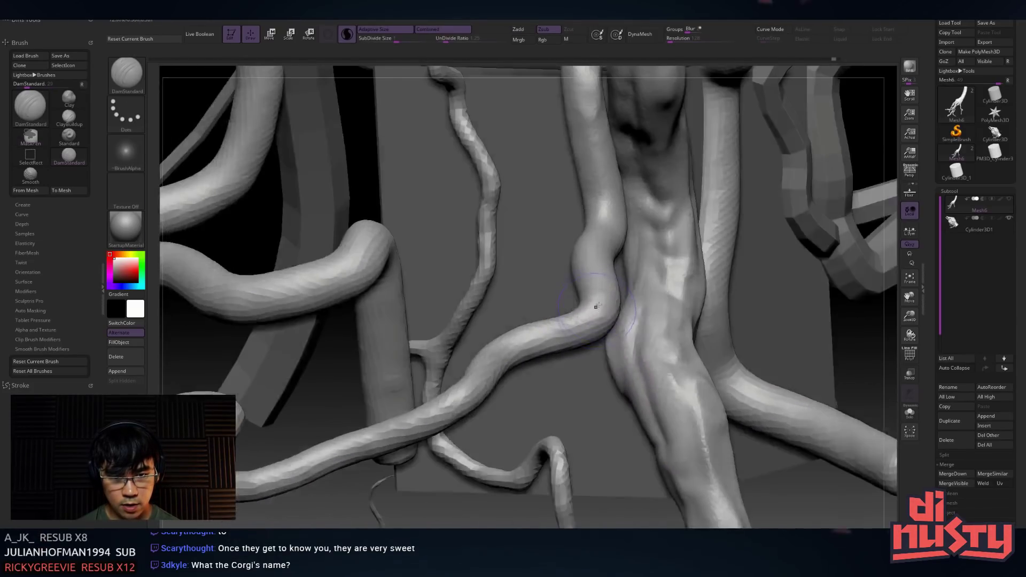
mouse_move(593, 327)
left_mouse_down()
mouse_move(556, 338)
mouse_move(572, 332)
mouse_move(613, 270)
left_mouse_up()
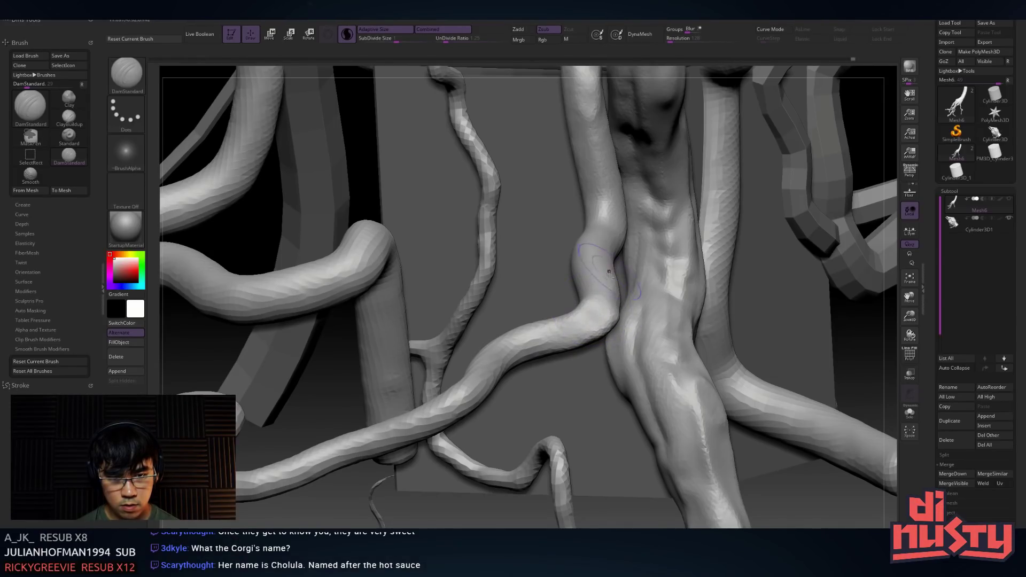
left_click_drag(603, 317, 577, 321)
mouse_move(577, 321)
right_mouse_down("ctrl")
mouse_move(572, 312)
mouse_move(623, 304)
mouse_move(608, 310)
right_mouse_up("ctrl")
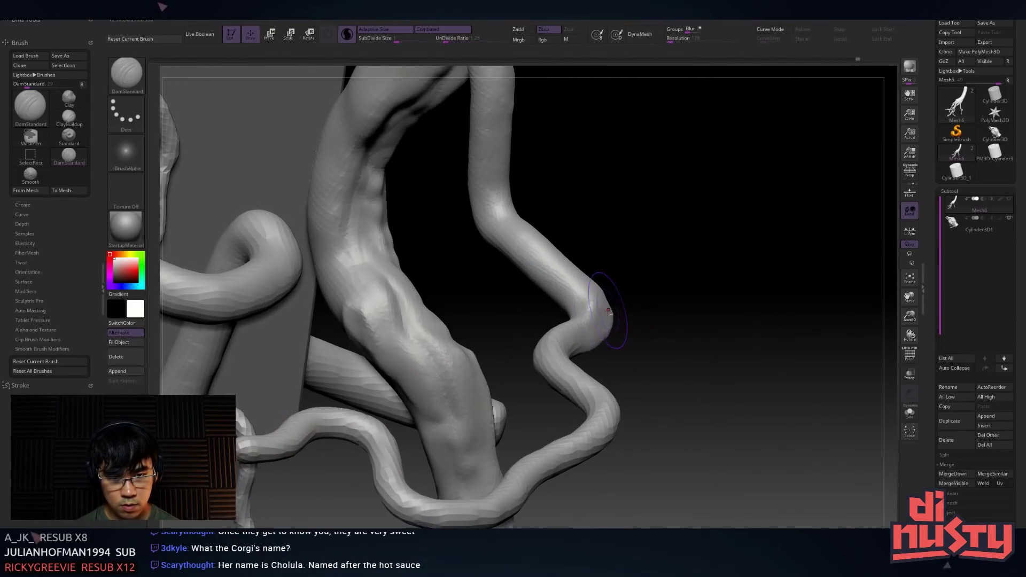
mouse_move(598, 282)
left_mouse_down()
mouse_move(612, 311)
mouse_move(586, 330)
mouse_move(594, 336)
left_mouse_up()
right_click_drag(594, 336, 529, 332)
left_click_drag(625, 310, 600, 329)
right_click_drag(600, 328, 619, 326)
Swell the sharp bend of the thinner side root into a rounded knot with the Inflat brush
key("b")
key("i")
key("n")
key("space")
mouse_move(618, 315)
left_mouse_down()
mouse_move(583, 335)
mouse_move(630, 327)
mouse_move(620, 332)
mouse_move(633, 291)
left_mouse_up()
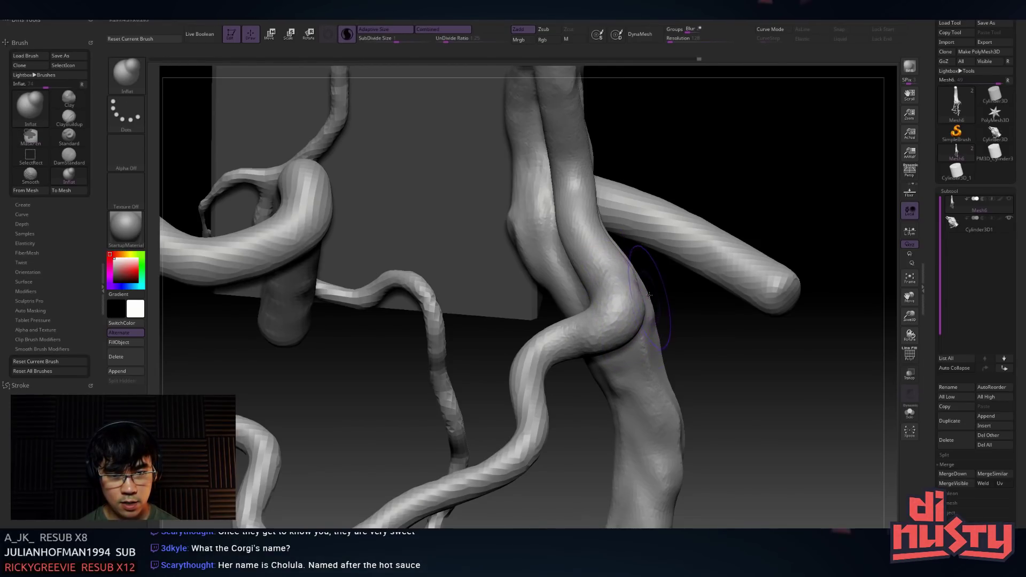
right_click_drag(649, 297, 619, 309)
left_click_drag(572, 251, 561, 264)
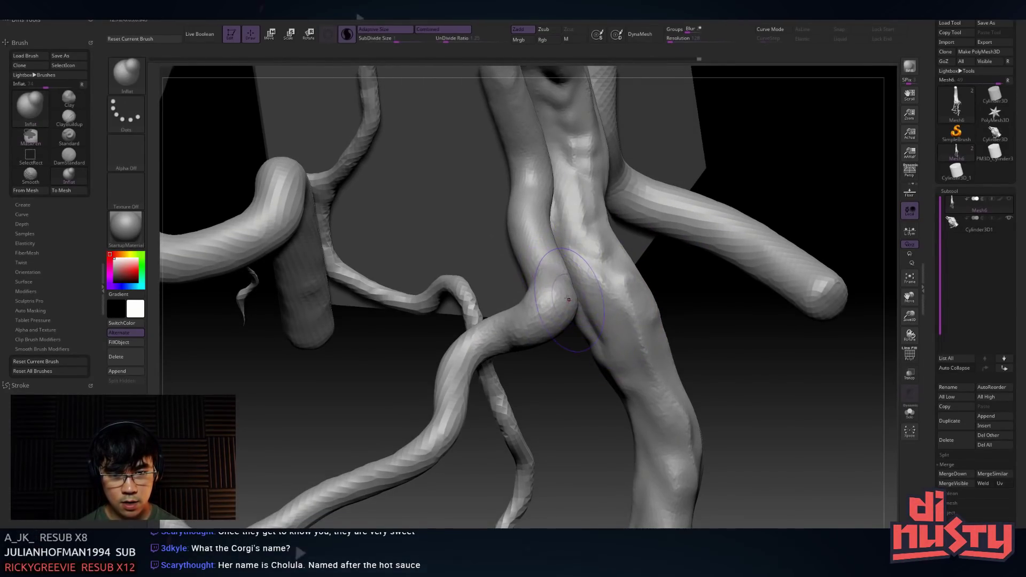
mouse_move(582, 256)
right_mouse_down()
mouse_move(554, 245)
mouse_move(687, 262)
mouse_move(375, 268)
right_mouse_up()
right_click_drag(288, 295, 378, 350)
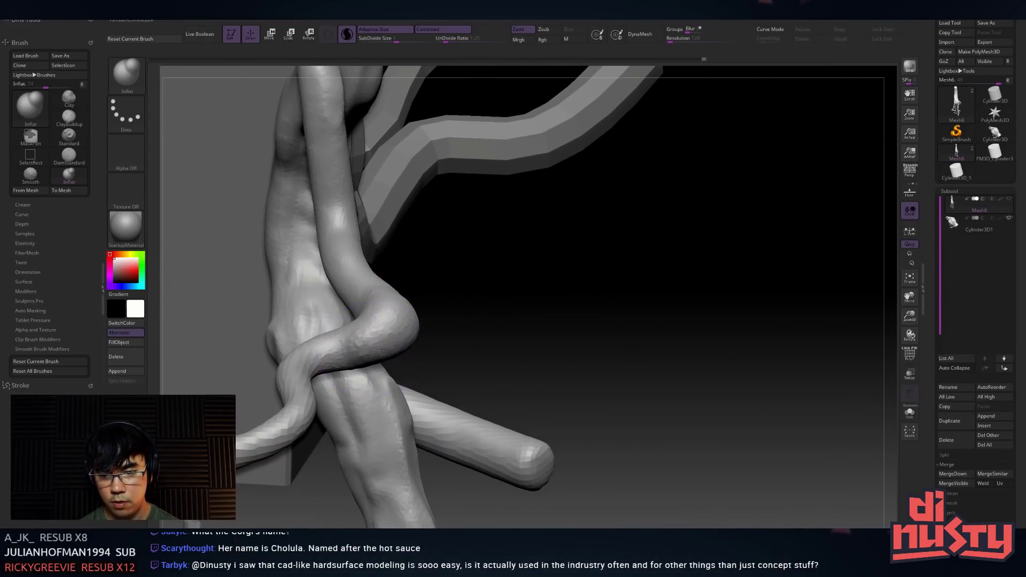
left_click(415, 299, "ctrl+shift")
mouse_move(415, 299)
right_mouse_down()
mouse_move(409, 318)
mouse_move(451, 230)
right_mouse_up()
key("space")
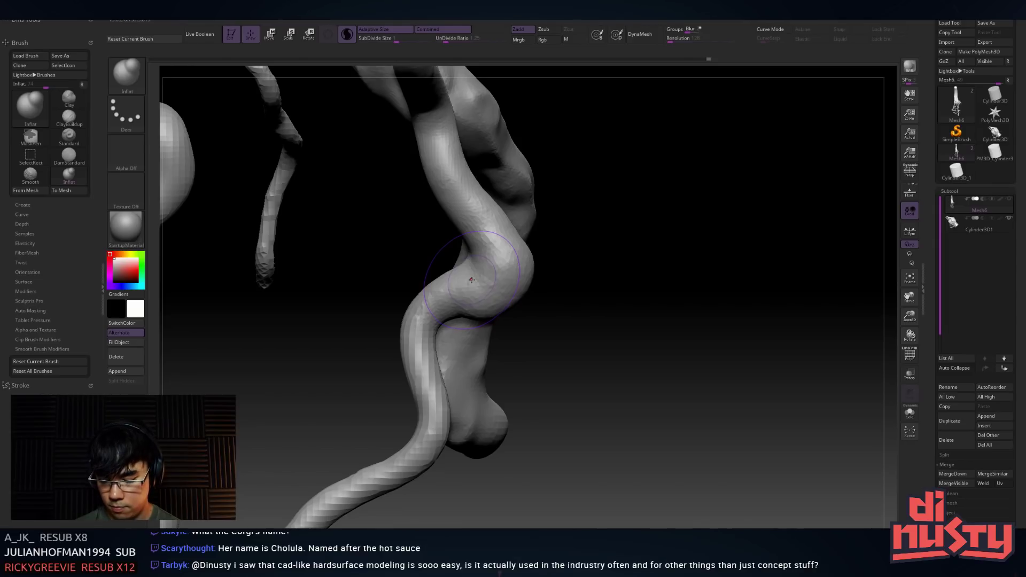
Switch back to the DamStandard brush and carve creases along the side root down into its swollen bend
key("b")
key("d")
key("s")
key("space")
key("space")
left_click_drag(506, 263, 494, 263)
left_click_drag(445, 160, 484, 227)
mouse_move(484, 227)
right_mouse_down()
mouse_move(526, 288)
mouse_move(535, 321)
right_mouse_up()
mouse_move(489, 227)
left_mouse_down()
mouse_move(534, 306)
mouse_move(529, 238)
mouse_move(529, 294)
mouse_move(505, 342)
mouse_move(527, 308)
left_mouse_up()
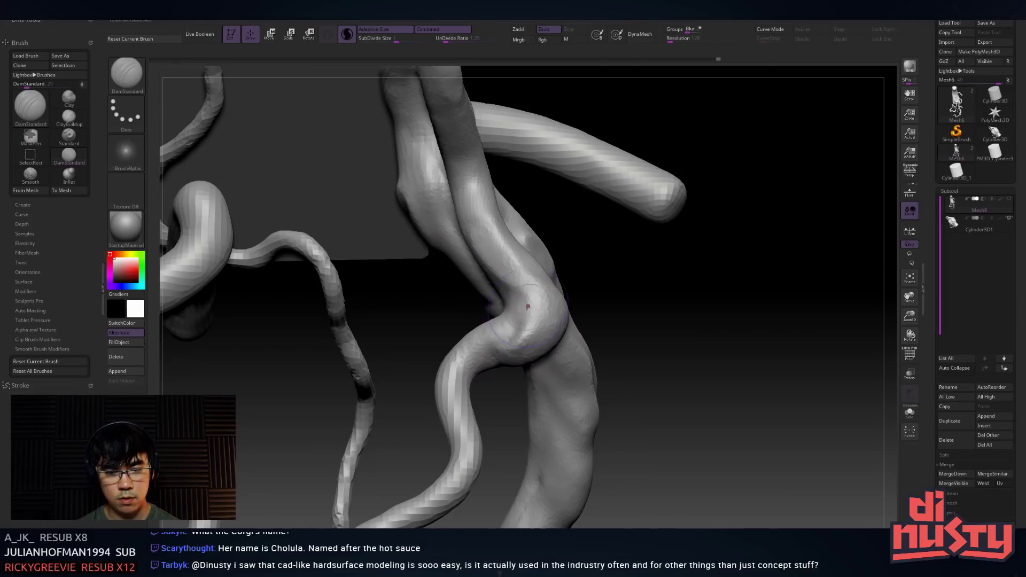
Add further creases around the swollen bend of the side root from other sides
right_click_drag(494, 347, 486, 280)
left_click_drag(464, 300, 486, 260)
right_click_drag(488, 259, 483, 278)
left_click_drag(466, 292, 497, 320)
mouse_move(530, 270)
right_mouse_down()
mouse_move(469, 287)
mouse_move(500, 214)
right_mouse_up()
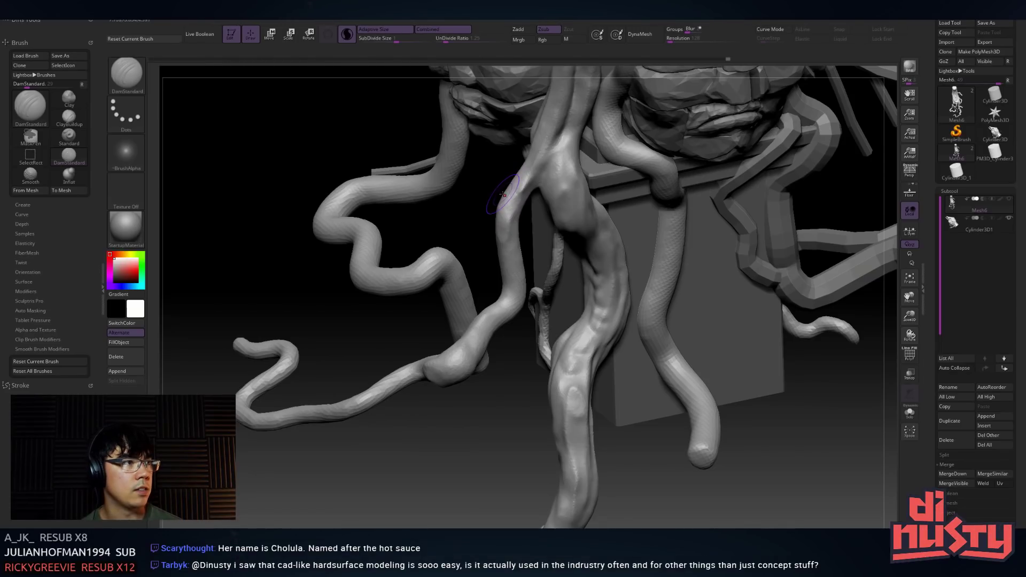
Carve and smooth grooves where the side root leaves the swollen bend and touch up its section above the bend
mouse_move(451, 289)
right_mouse_down("alt")
mouse_move(464, 248)
mouse_move(472, 281)
mouse_move(524, 314)
mouse_move(526, 210)
mouse_move(582, 291)
right_mouse_up("alt")
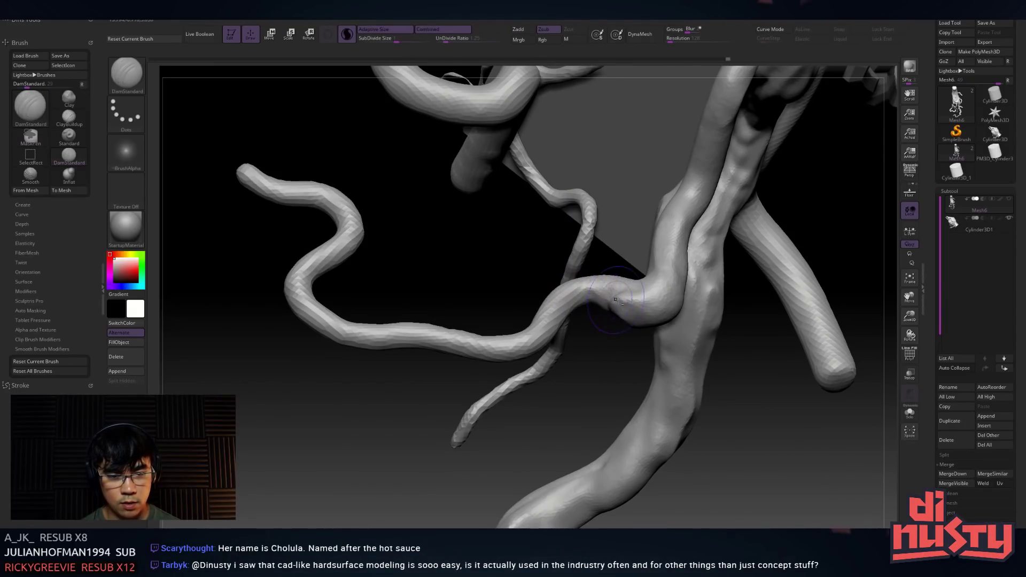
right_click_drag(585, 287, 555, 316)
key("space")
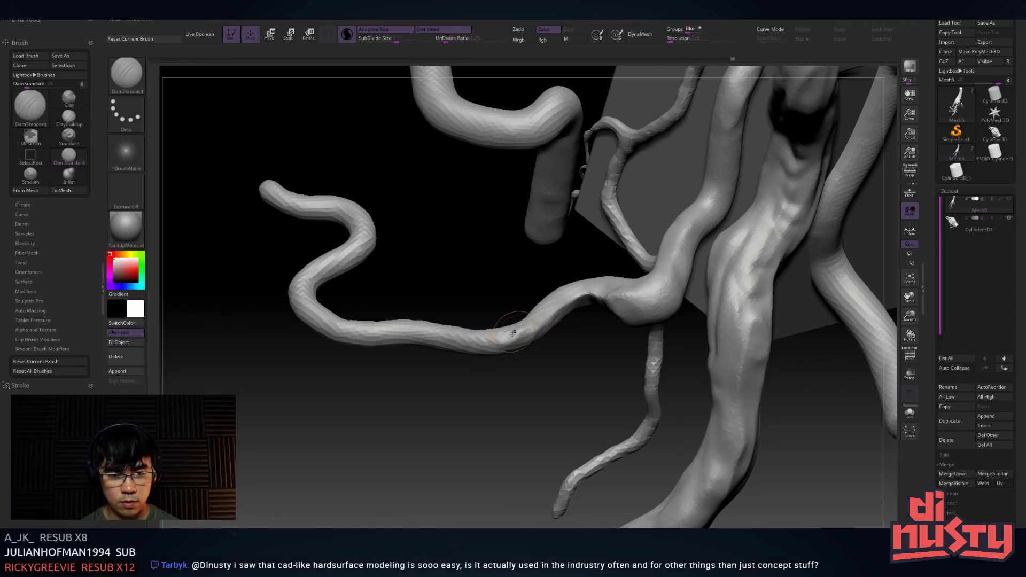
key("shift")
right_click_drag(620, 261, 656, 224)
mouse_move(644, 295)
left_mouse_down()
mouse_move(664, 311)
mouse_move(648, 306)
mouse_move(673, 306)
mouse_move(649, 305)
mouse_move(678, 291)
left_mouse_up()
mouse_move(679, 278)
right_mouse_down()
mouse_move(699, 273)
mouse_move(681, 270)
right_mouse_up()
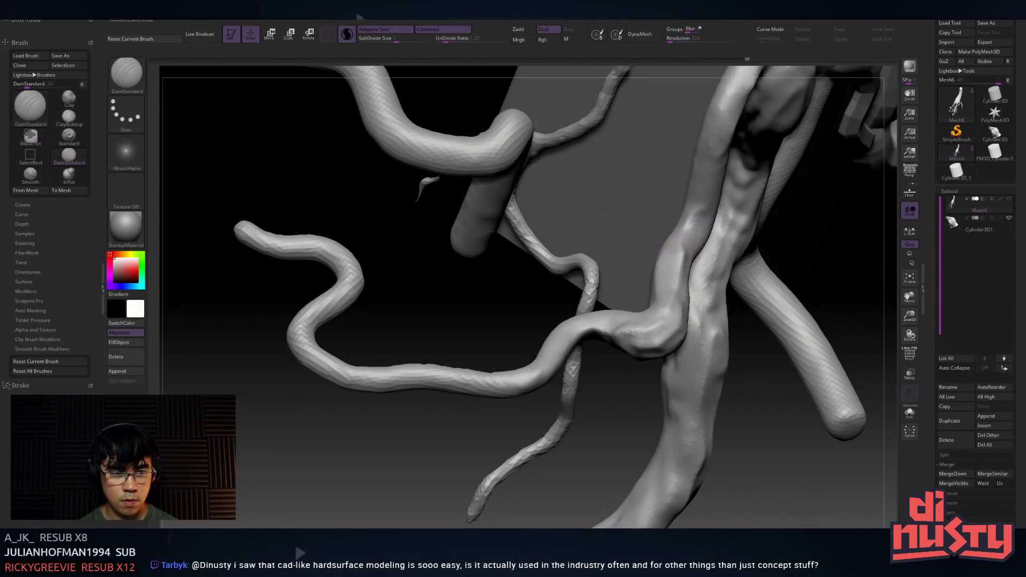
left_click_drag(725, 125, 718, 114, "shift")
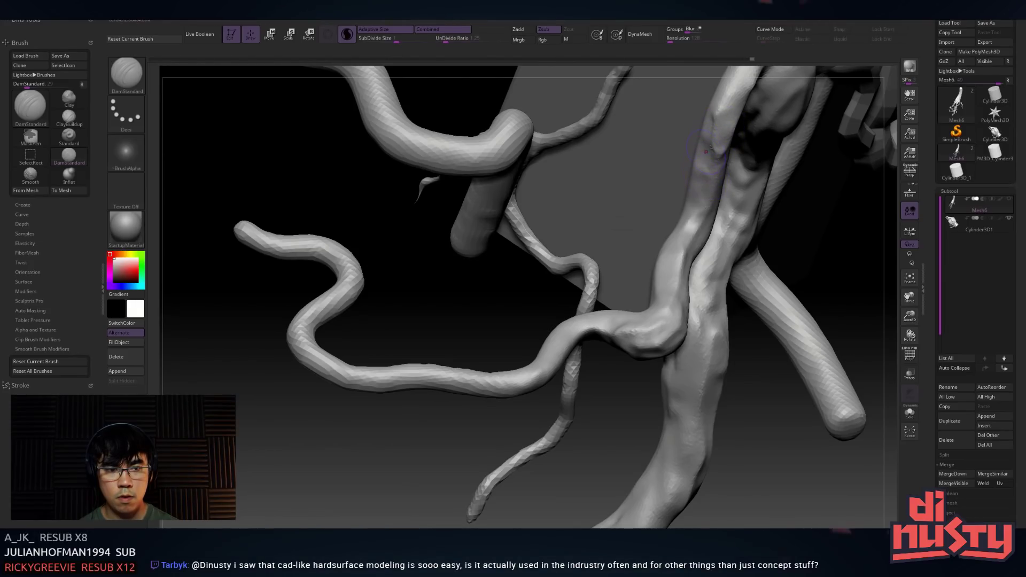
Carve a crease along the side root above its swollen bend and touch up the neighbouring trunk with the DamStandard brush
left_click_drag(697, 207, 689, 244)
mouse_move(694, 171)
right_mouse_down("ctrl")
mouse_move(690, 93)
mouse_move(607, 161)
right_mouse_up("ctrl")
mouse_move(607, 160)
right_mouse_down()
mouse_move(603, 190)
mouse_move(604, 178)
right_mouse_up()
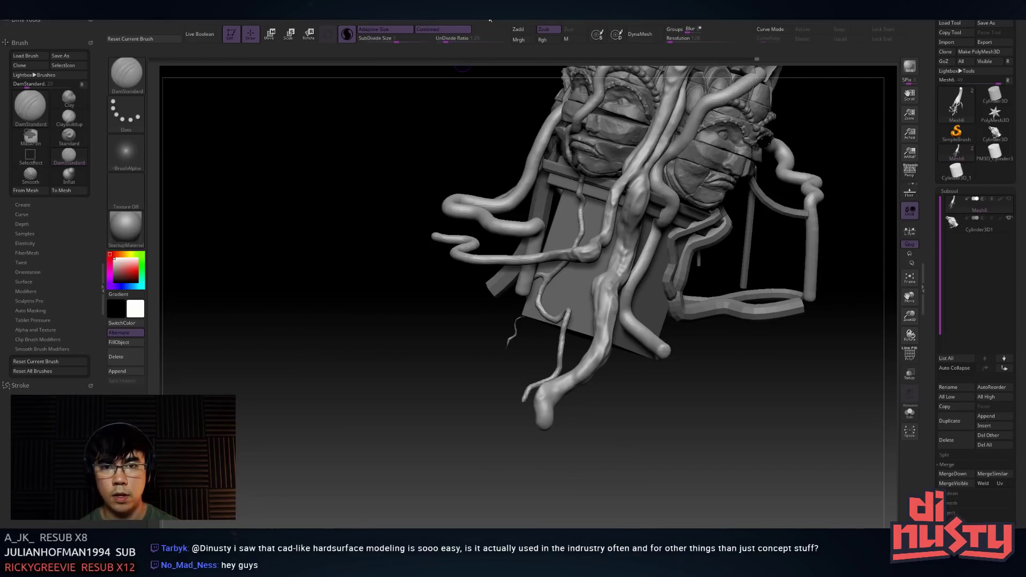
mouse_move(568, 22)
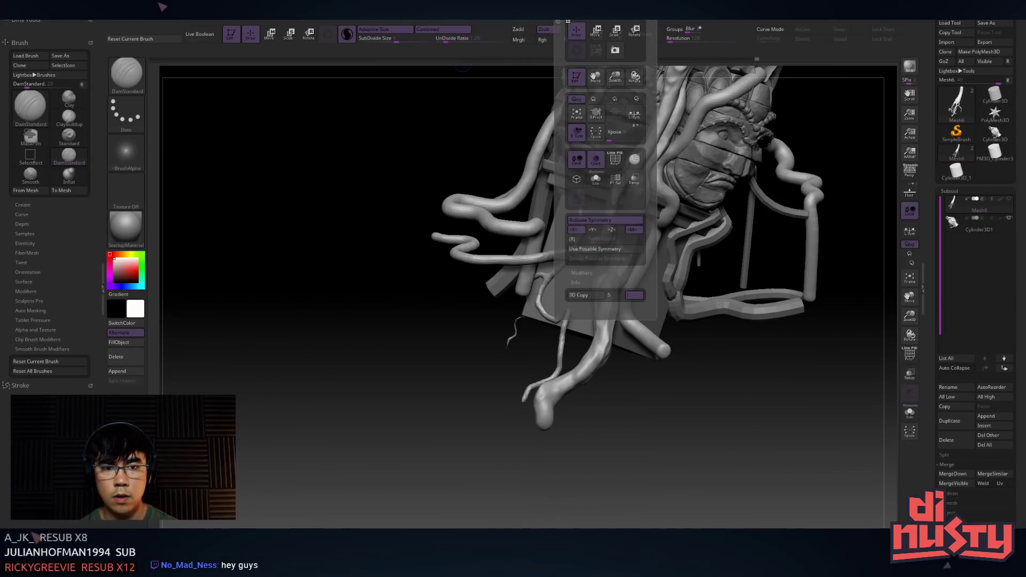
mouse_move(630, 224)
right_mouse_down()
mouse_move(662, 210)
mouse_move(653, 140)
right_mouse_up()
left_click_drag(625, 174, 657, 150)
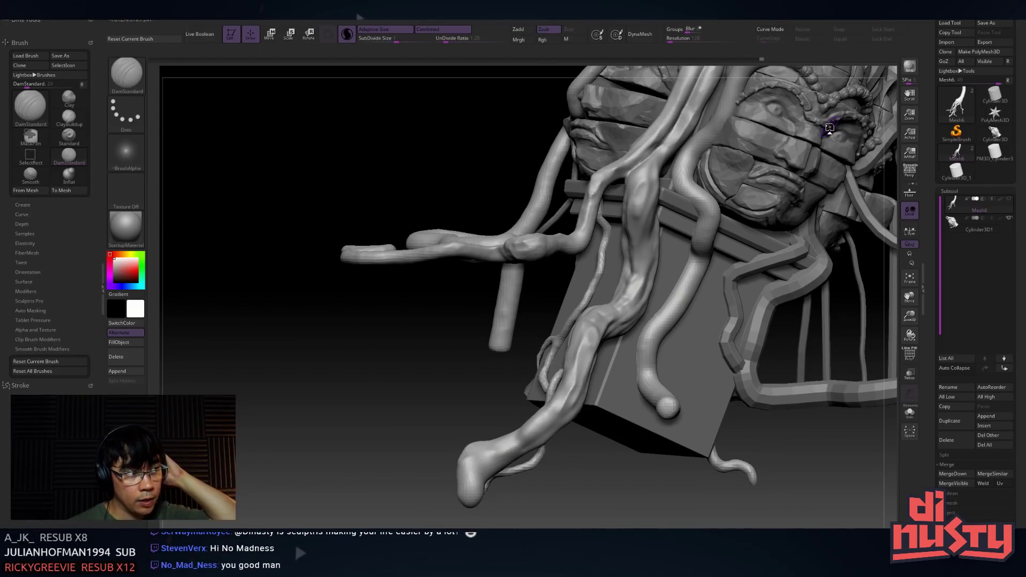
Carve more creases across the side root's swollen bend from below and from the side
right_click_drag(515, 240, 580, 235, "alt")
left_click_drag(543, 244, 517, 275)
right_click_drag(517, 264, 538, 257)
mouse_move(538, 257)
left_mouse_down()
mouse_move(507, 291)
mouse_move(503, 329)
left_mouse_up()
right_click_drag(494, 322, 673, 212)
mouse_move(665, 213)
left_mouse_down()
mouse_move(686, 194)
mouse_move(668, 209)
mouse_move(685, 206)
mouse_move(661, 216)
mouse_move(675, 196)
left_mouse_up()
right_click_drag(676, 195, 615, 225)
Carve and smooth creases on the side root between the trunk and its swollen bend
mouse_move(702, 208)
left_mouse_down()
mouse_move(711, 187)
mouse_move(675, 200)
mouse_move(722, 177)
left_mouse_up()
mouse_move(659, 187)
right_mouse_down("ctrl")
mouse_move(604, 213)
mouse_move(619, 229)
mouse_move(648, 190)
mouse_move(561, 243)
right_mouse_up("ctrl")
right_click_drag(646, 214, 679, 177)
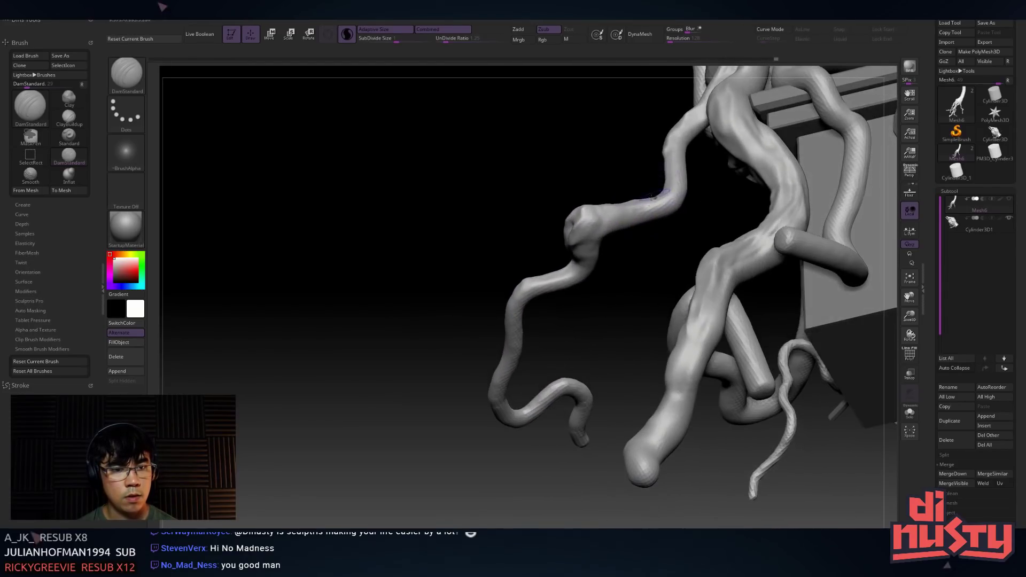
key("shift")
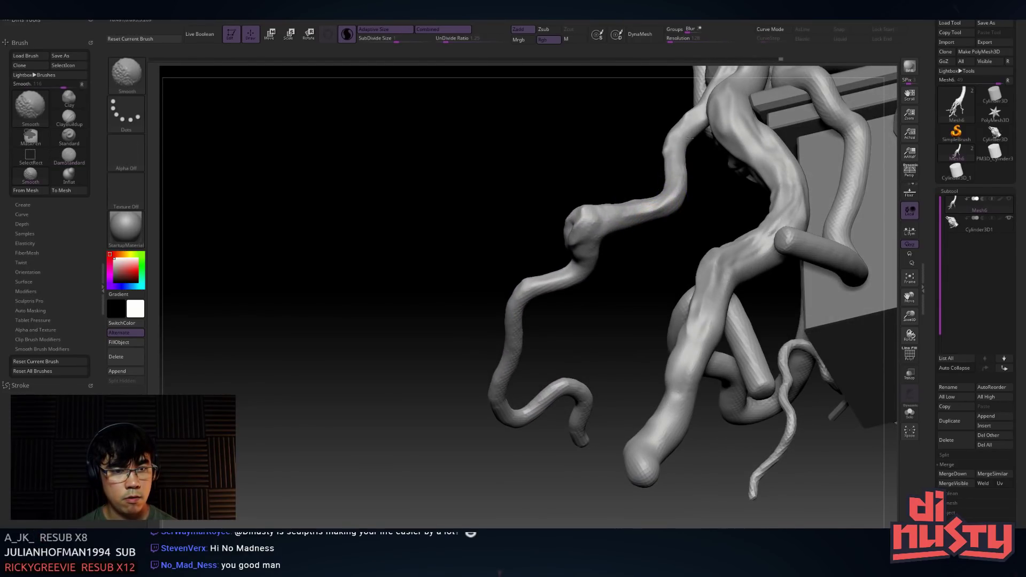
key("alt")
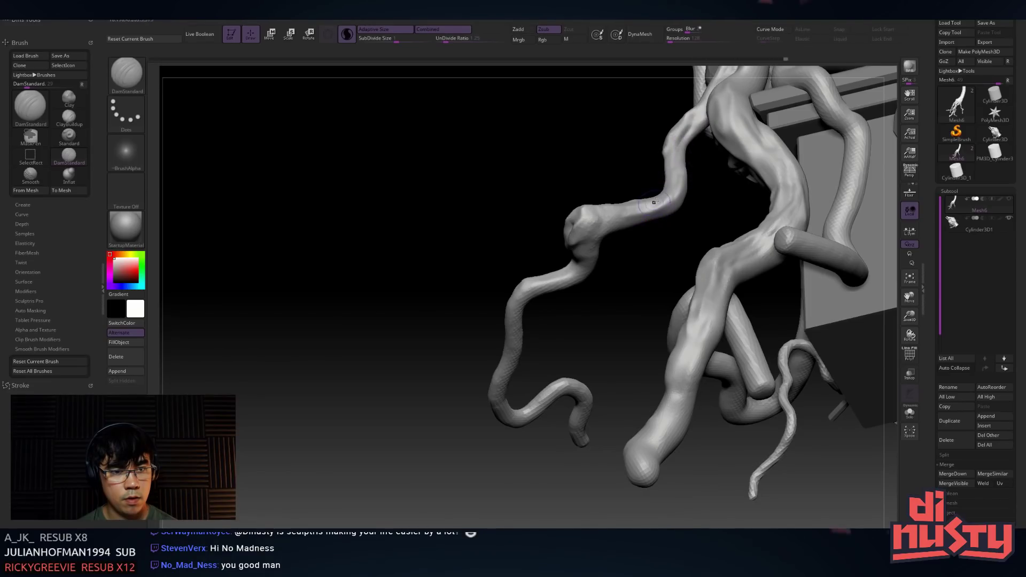
right_click_drag(657, 204, 682, 222)
left_click_drag(676, 246, 671, 285)
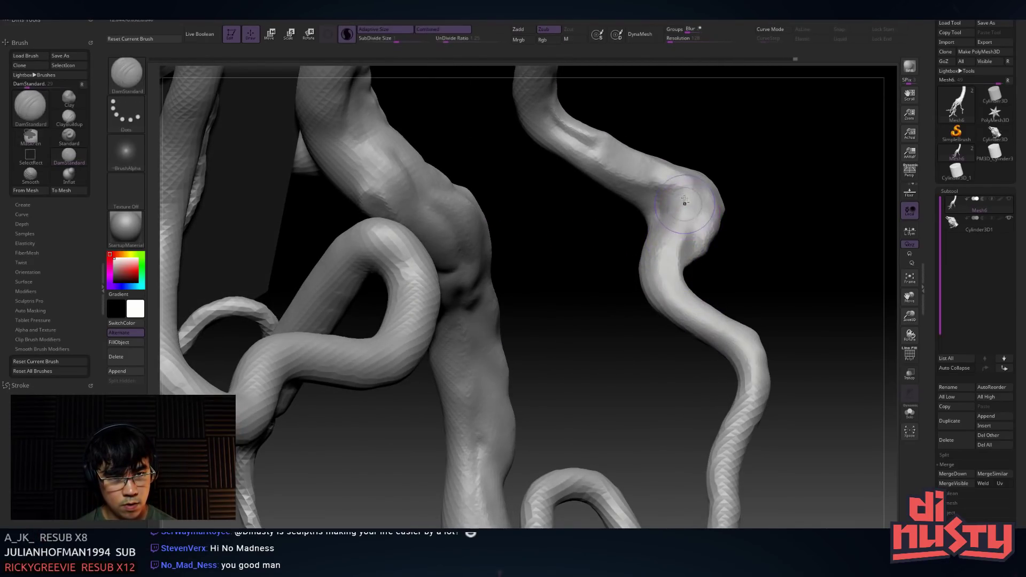
Carve long creases from the swollen bend down the side root to its next bend
left_click_drag(684, 195, 663, 291)
mouse_move(678, 231)
left_mouse_down()
mouse_move(667, 270)
mouse_move(680, 316)
mouse_move(703, 332)
left_mouse_up()
left_click_drag(679, 291, 748, 357)
right_click_drag(749, 363, 692, 340)
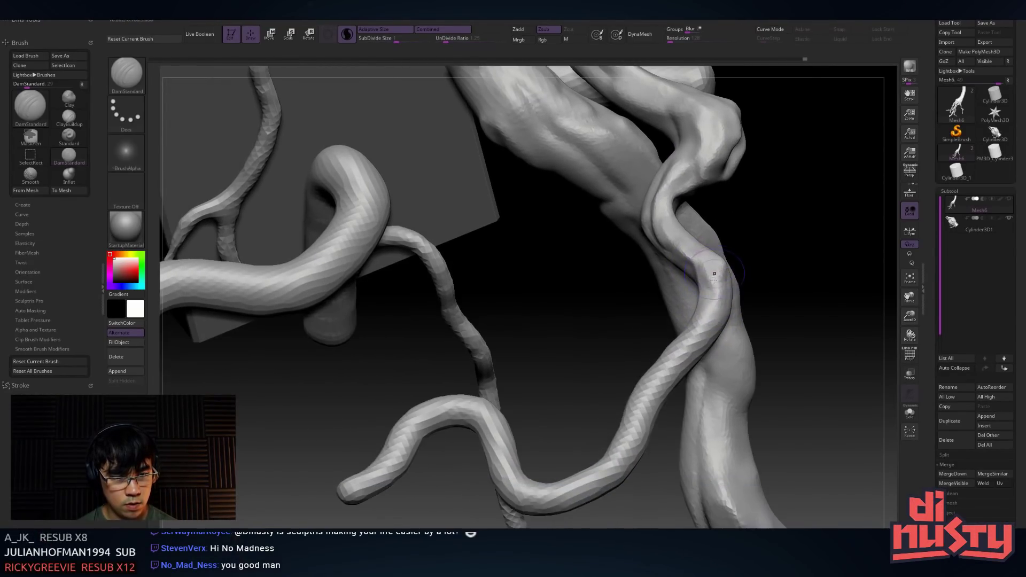
Smooth the faceted surface of the side root from its second bend to the tip
right_click_drag(646, 398, 651, 420)
left_click_drag(650, 419, 593, 467, "shift")
right_click_drag(567, 475, 633, 402, "alt")
left_click_drag(620, 415, 587, 383, "shift")
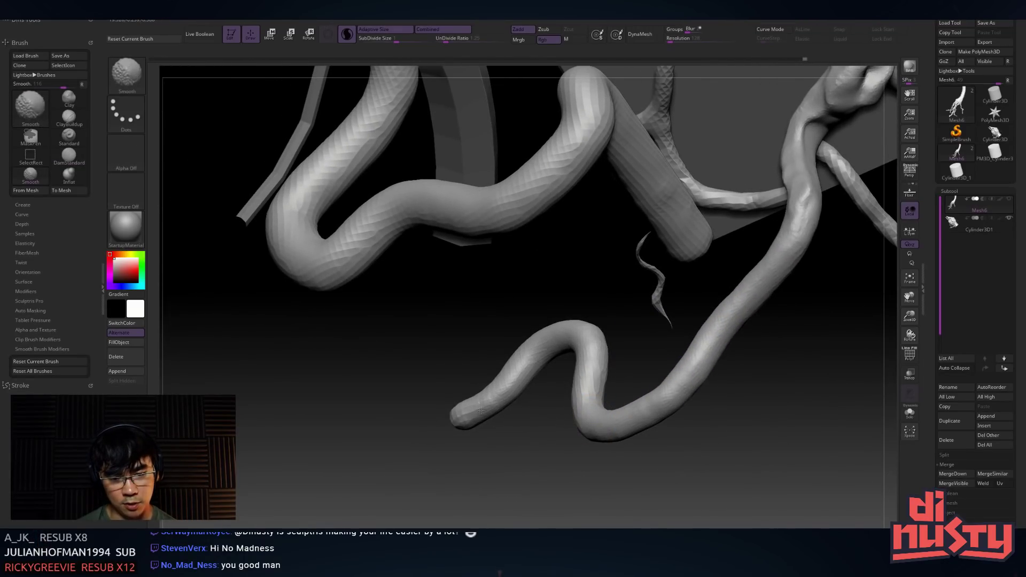
left_click_drag(473, 417, 463, 419, "shift")
Carve lengthwise grooves along the side root's smoothed lower section and near its tip
left_click_drag(603, 420, 717, 329)
mouse_move(725, 327)
right_mouse_down()
mouse_move(695, 289)
mouse_move(717, 252)
mouse_move(593, 300)
mouse_move(544, 332)
right_mouse_up()
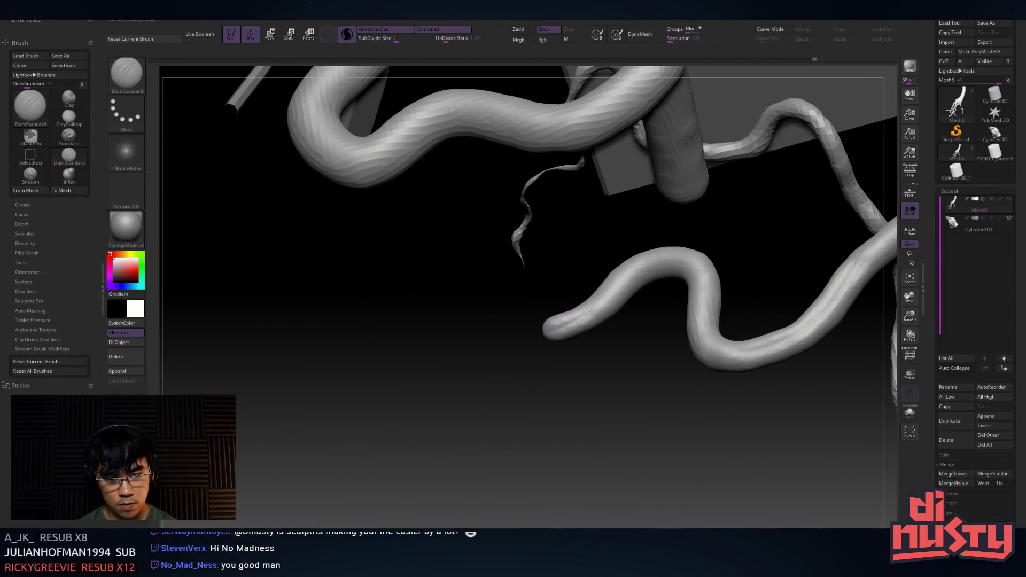
right_click_drag(604, 303, 613, 322)
left_click_drag(575, 310, 615, 268)
mouse_move(604, 293)
right_mouse_down()
mouse_move(550, 336)
mouse_move(614, 283)
right_mouse_up()
right_click_drag(545, 331, 507, 353)
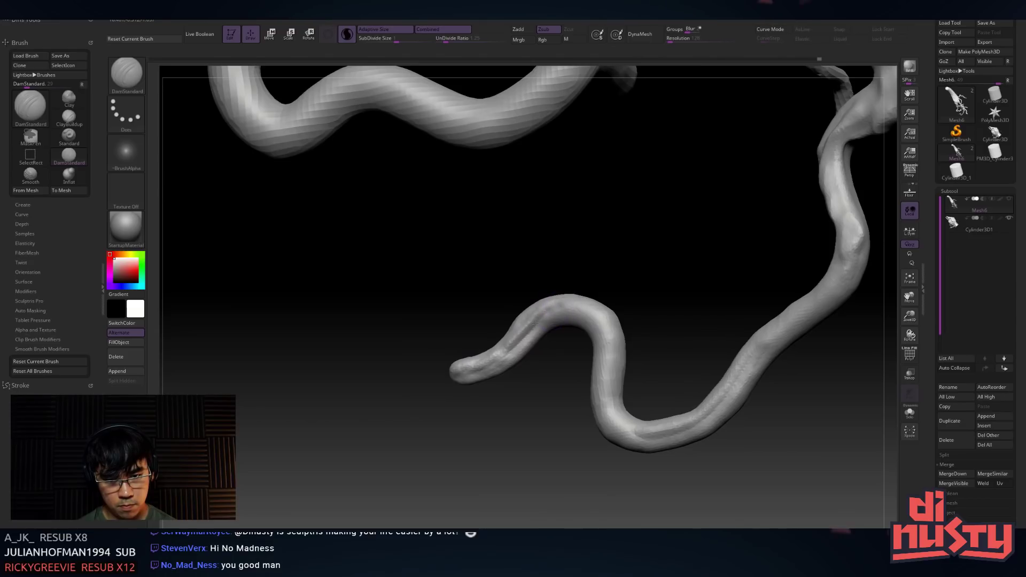
Carve grooves around the side root's last hump and down its steep inner section
right_click_drag(604, 316, 605, 393)
left_click_drag(594, 325, 615, 352)
right_click_drag(618, 328, 599, 313)
mouse_move(599, 313)
left_mouse_down()
mouse_move(618, 401)
mouse_move(606, 396)
mouse_move(609, 315)
left_mouse_up()
left_click_drag(612, 369, 614, 417)
right_click_drag(619, 423, 619, 418)
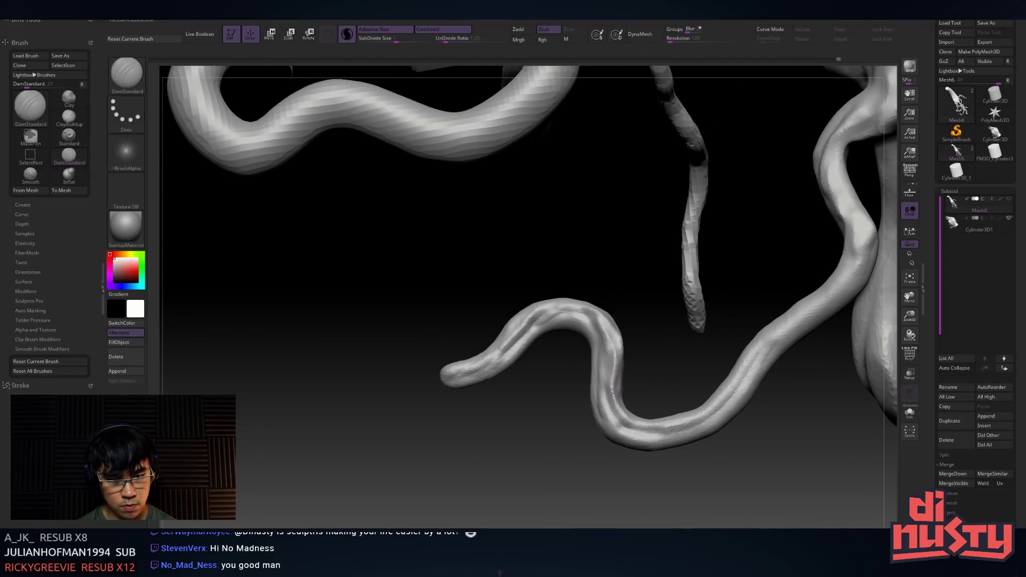
Extend the grooves through the side root's lowest curve and add creases up at its second bend
key("ctrl")
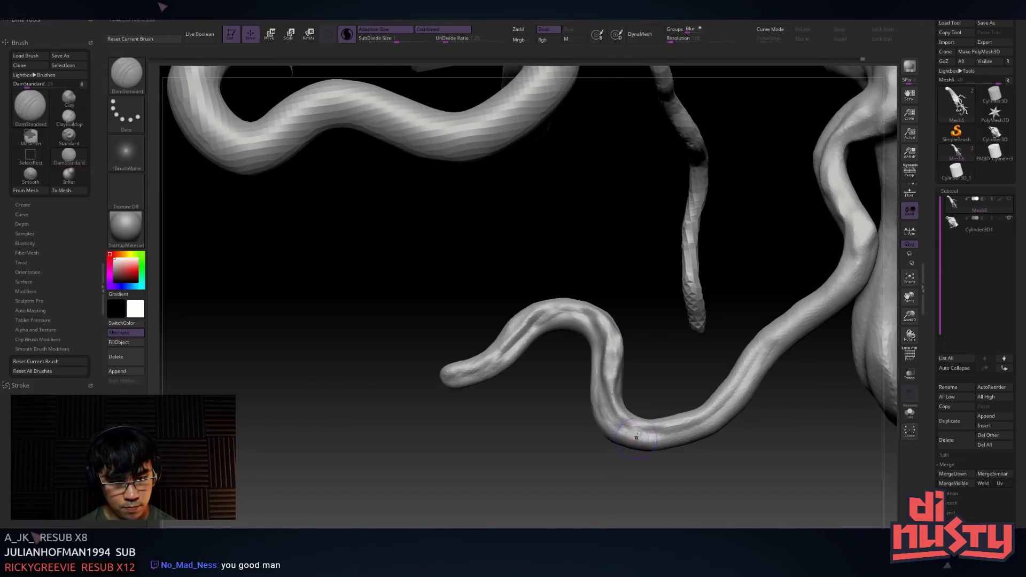
left_click_drag(651, 434, 713, 409)
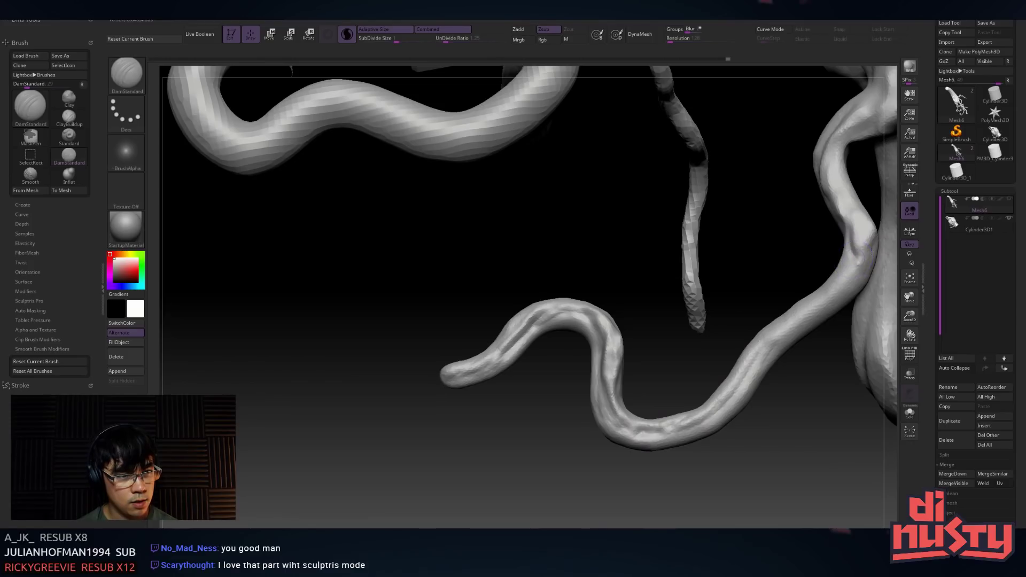
left_click_drag(868, 236, 807, 327)
left_click_drag(843, 282, 795, 321)
mouse_move(860, 250)
left_mouse_down()
mouse_move(772, 348)
mouse_move(729, 300)
mouse_move(771, 230)
mouse_move(704, 382)
mouse_move(703, 247)
left_mouse_up()
right_click_drag(703, 245, 743, 245, "ctrl")
left_click_drag(771, 234, 681, 268)
Hide the temple subtool and smooth the side root's outer curve on the exposed tree mesh
right_click_drag(639, 267, 650, 206)
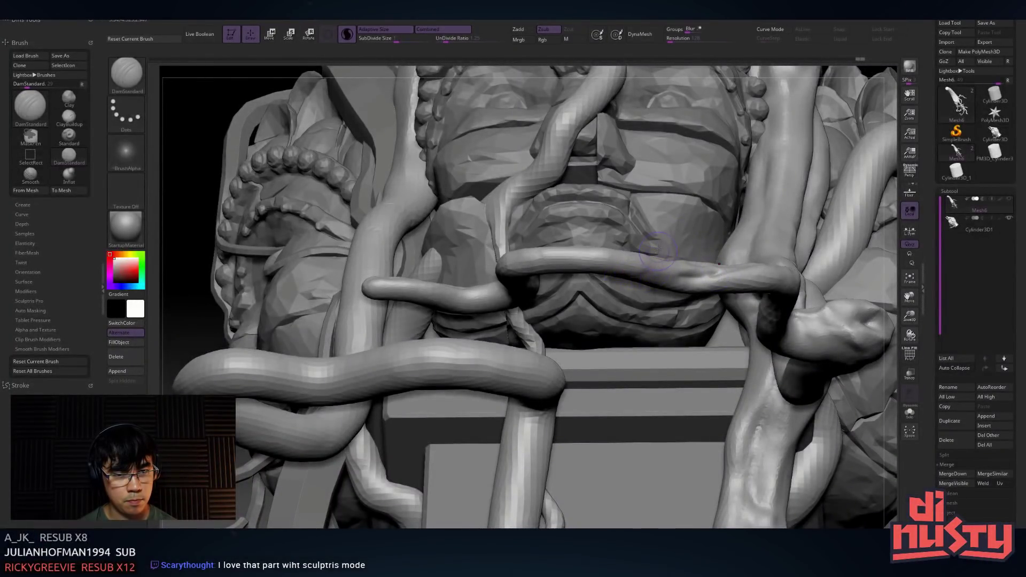
right_click_drag(657, 250, 914, 229)
left_click(1008, 218)
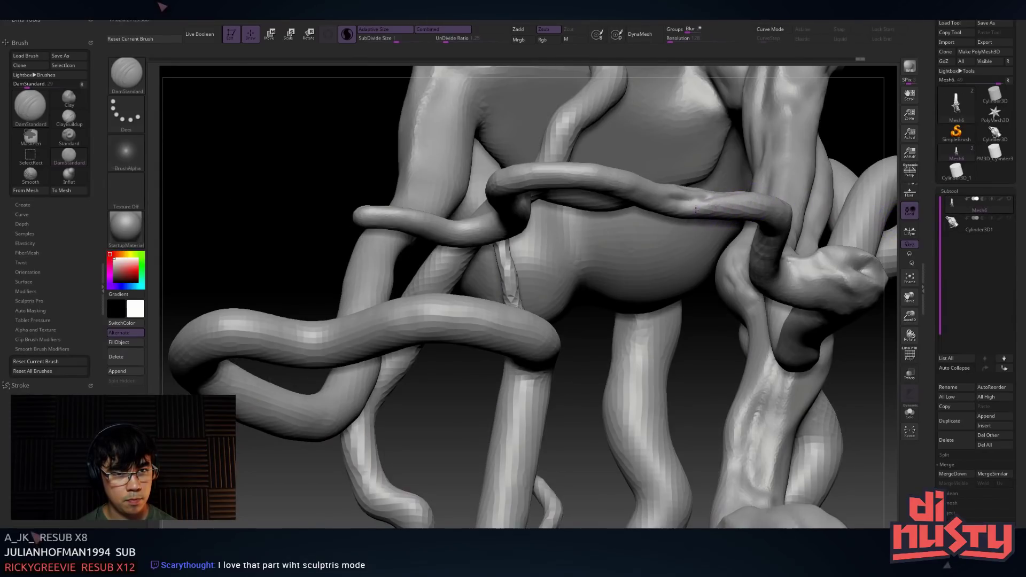
key("shift")
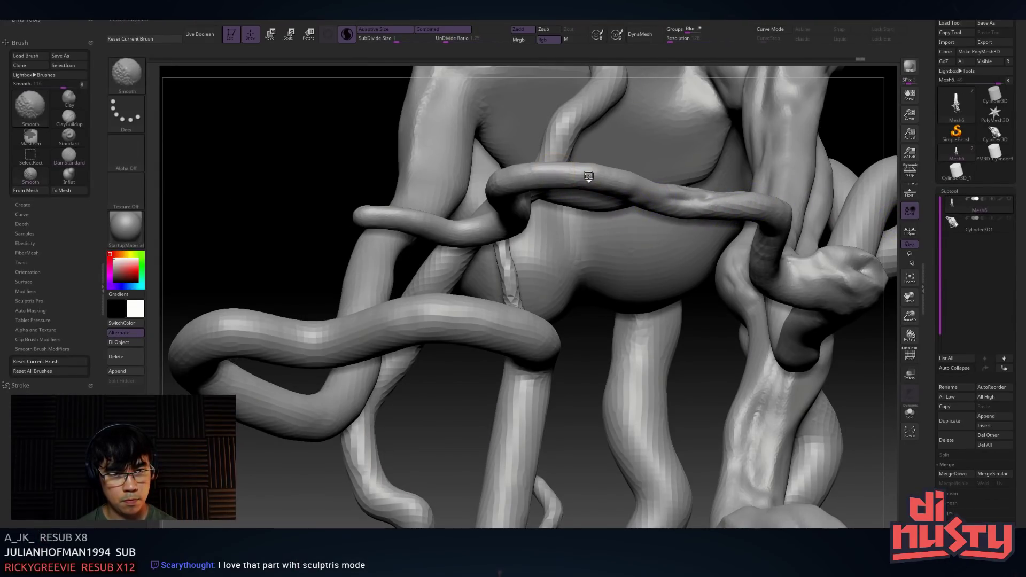
left_click_drag(522, 172, 576, 174)
right_click_drag(572, 173, 561, 196)
right_click_drag(592, 160, 555, 212)
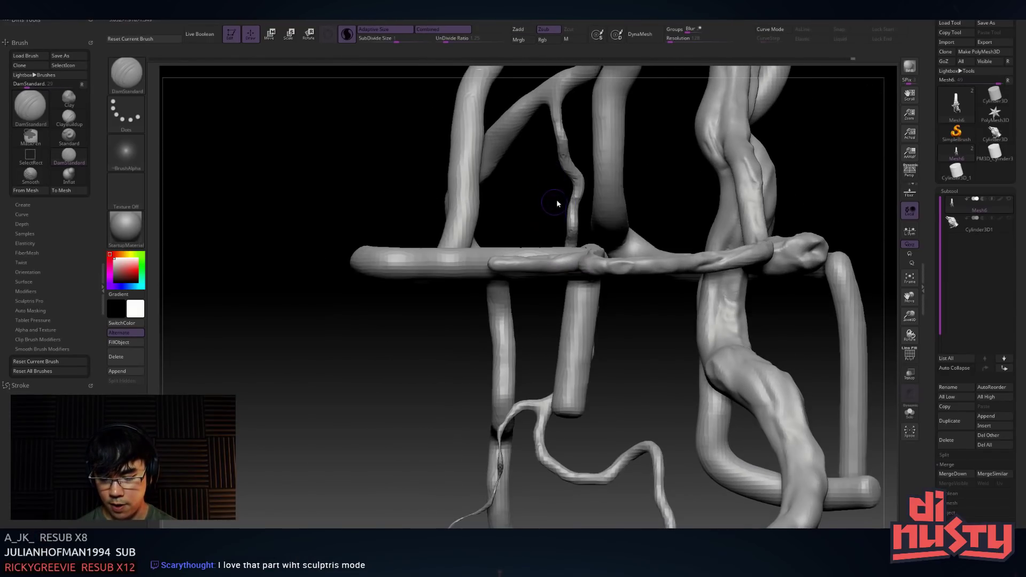
Switch to the Move brush and reshape the side root's outer end into a thinner, more tapered curve
key("b")
key("m")
key("v")
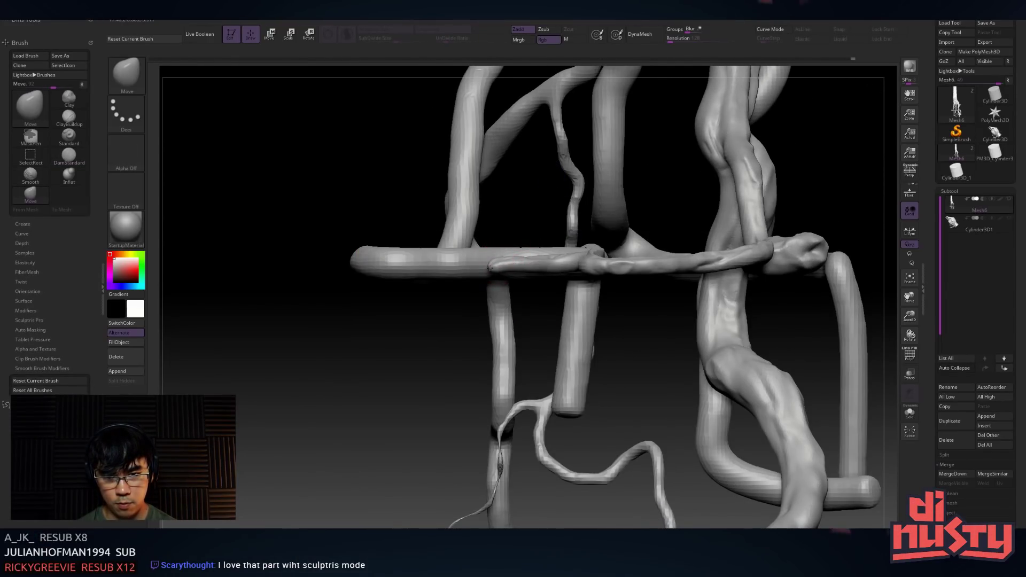
right_click_drag(474, 251, 527, 348)
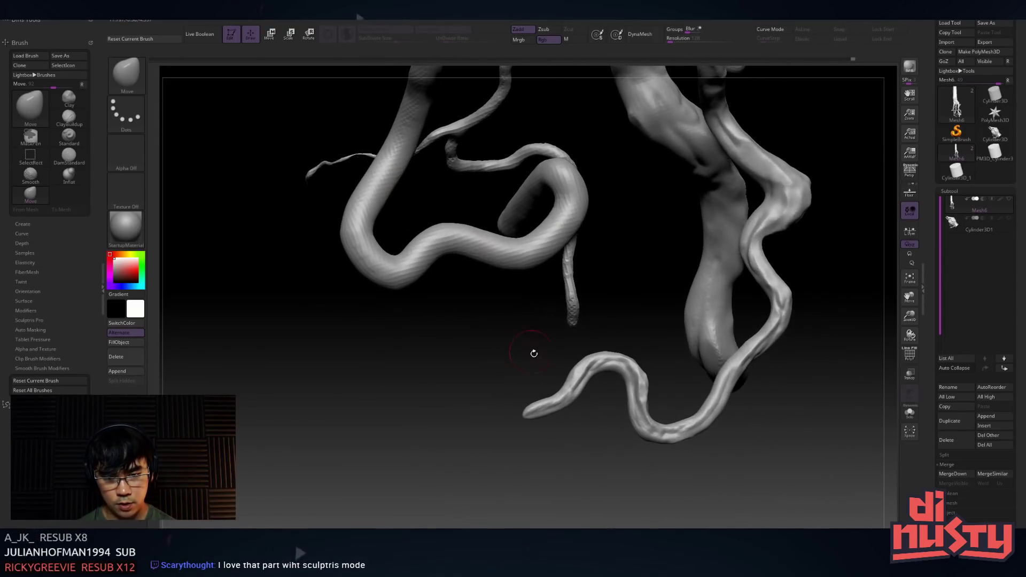
key("space")
key("space")
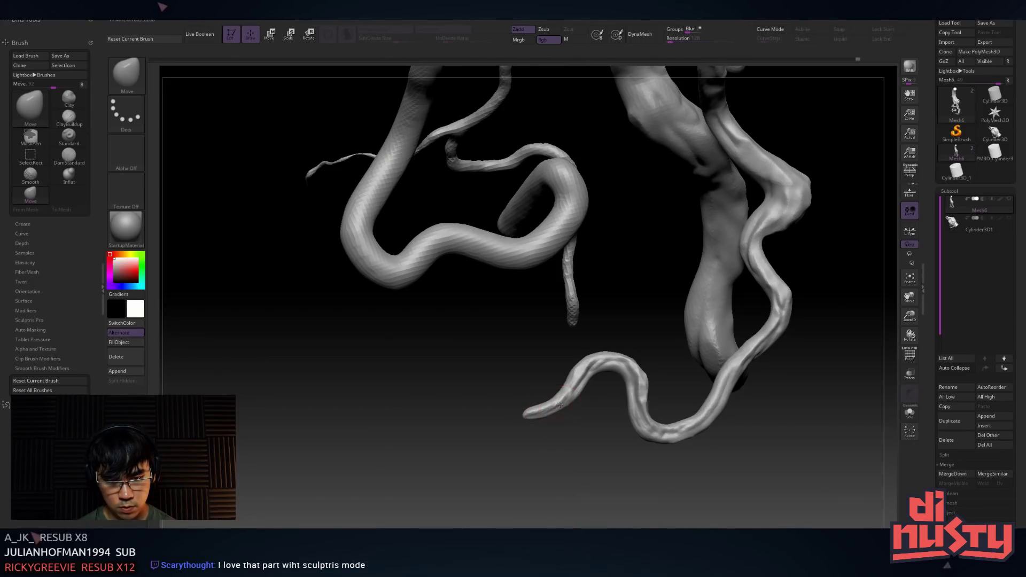
left_click_drag(582, 374, 577, 380)
mouse_move(590, 334)
left_mouse_down()
mouse_move(583, 358)
mouse_move(556, 336)
mouse_move(572, 316)
mouse_move(587, 355)
mouse_move(592, 347)
left_mouse_up()
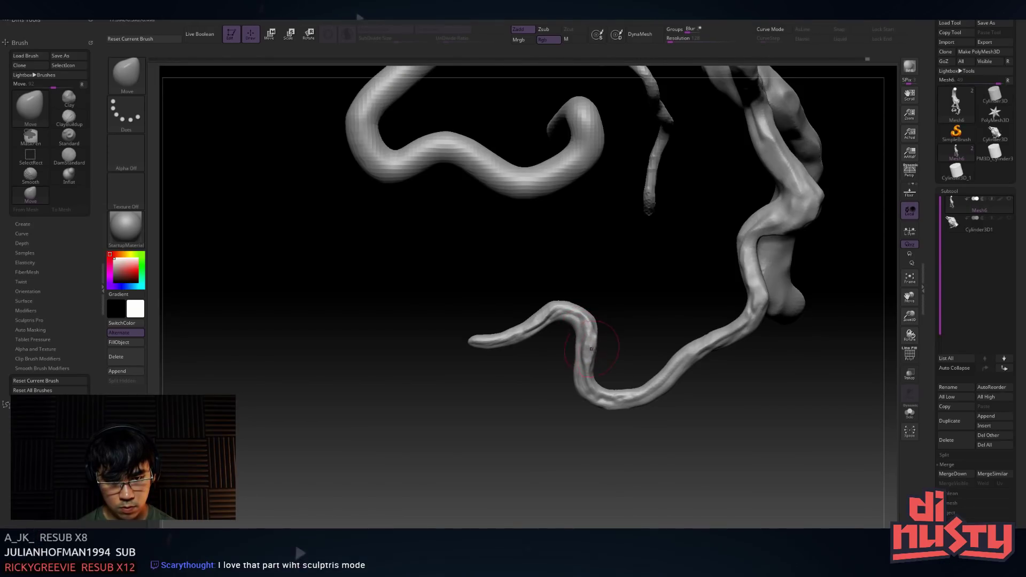
key("space")
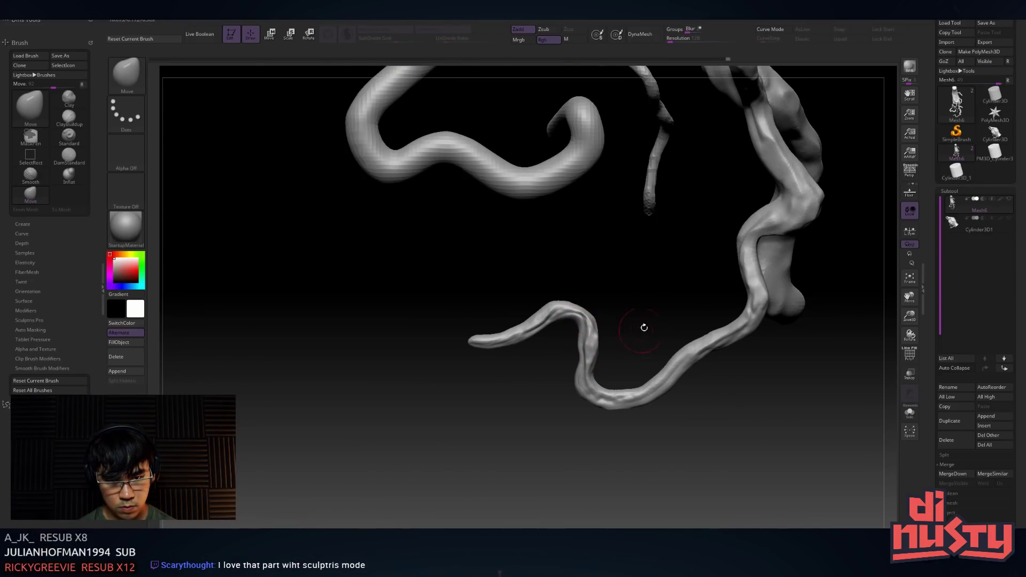
left_click_drag(670, 300, 634, 287, "alt")
mouse_move(761, 332)
left_mouse_down()
mouse_move(742, 332)
mouse_move(725, 302)
left_mouse_up()
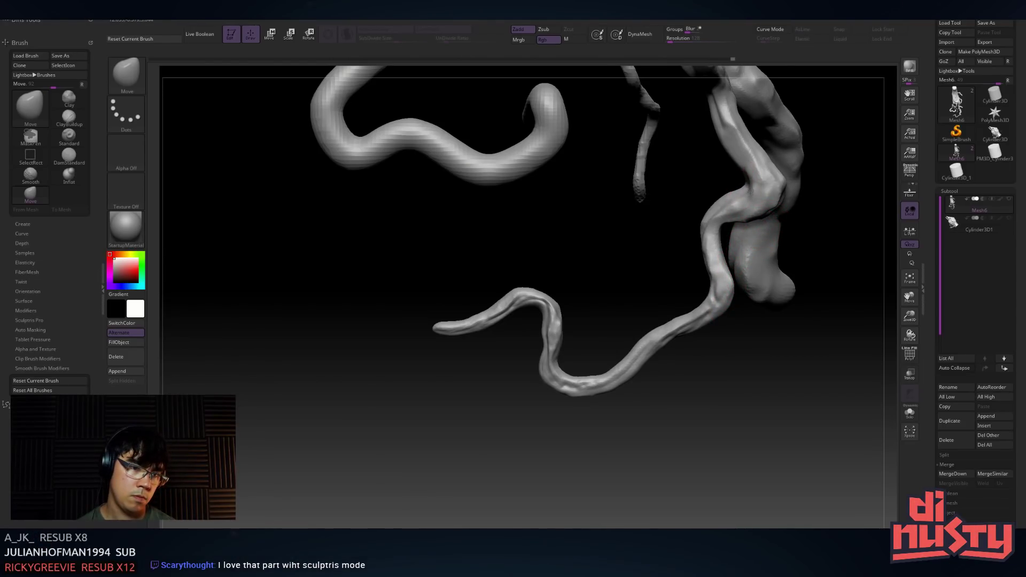
Switch back to the DamStandard brush and carve a crease through the swollen bend, smoothing its outer edge
key("b")
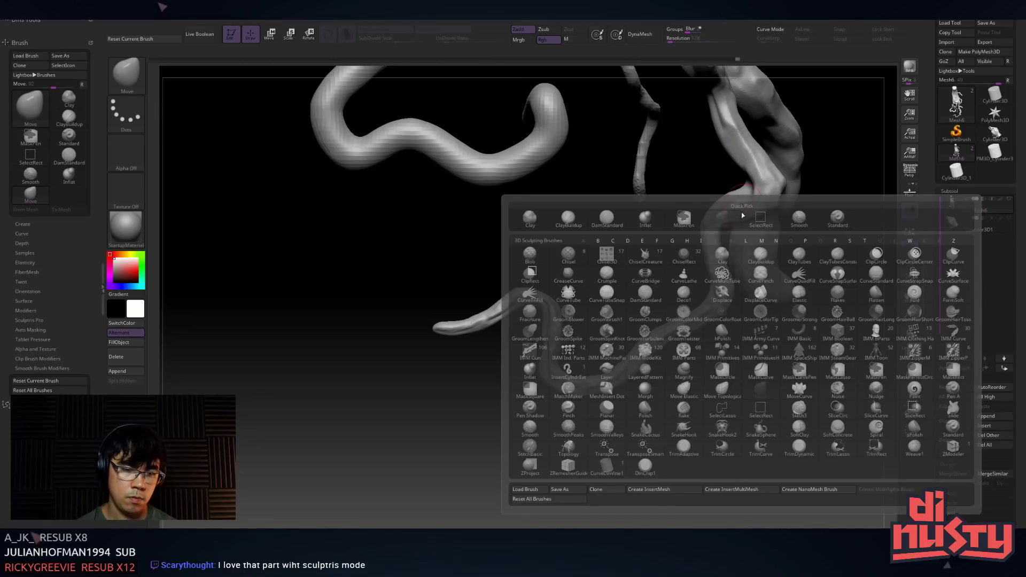
key("d")
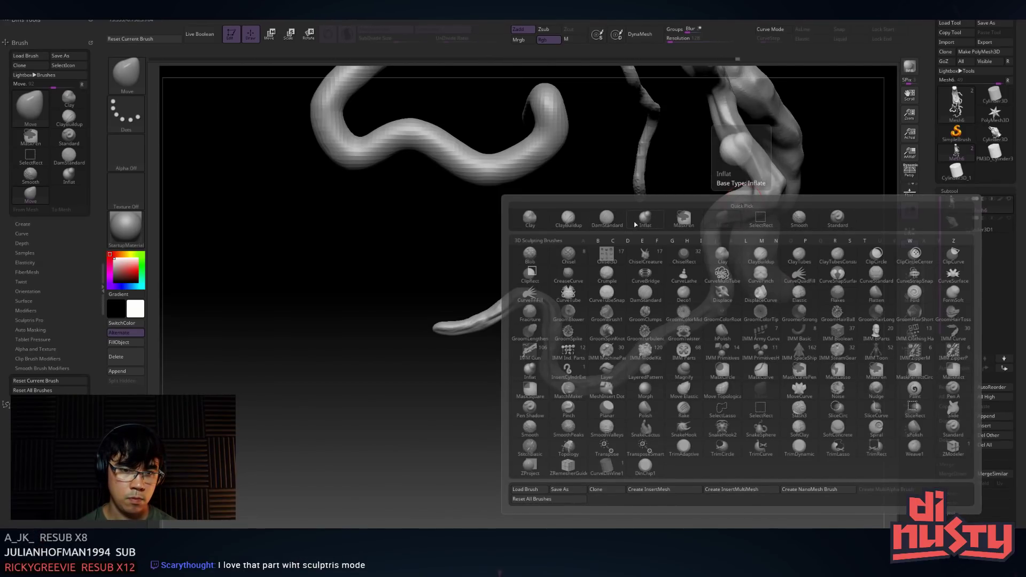
key("s")
right_click_drag(763, 195, 751, 202)
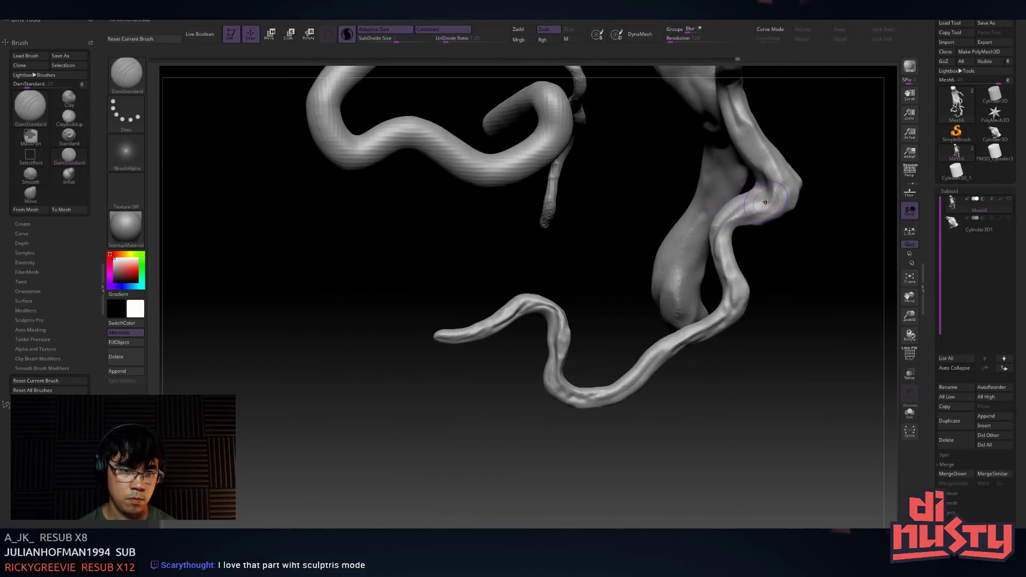
left_click_drag(771, 190, 733, 216)
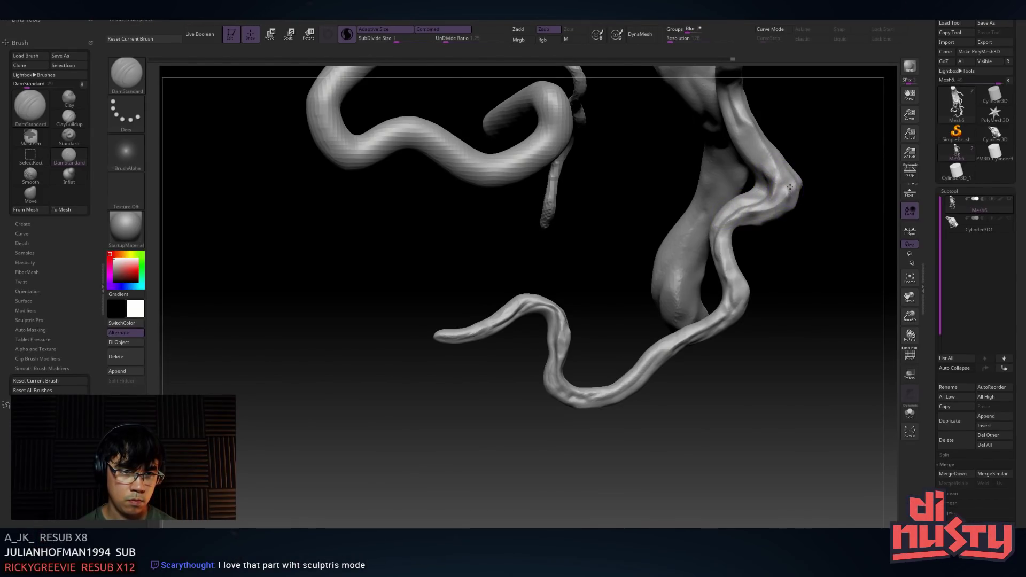
left_click_drag(794, 193, 786, 193, "shift")
Carve and smooth a knot-like hollow on the underside of the side root's swollen bend
mouse_move(791, 196)
right_mouse_down()
mouse_move(788, 167)
mouse_move(788, 220)
right_mouse_up()
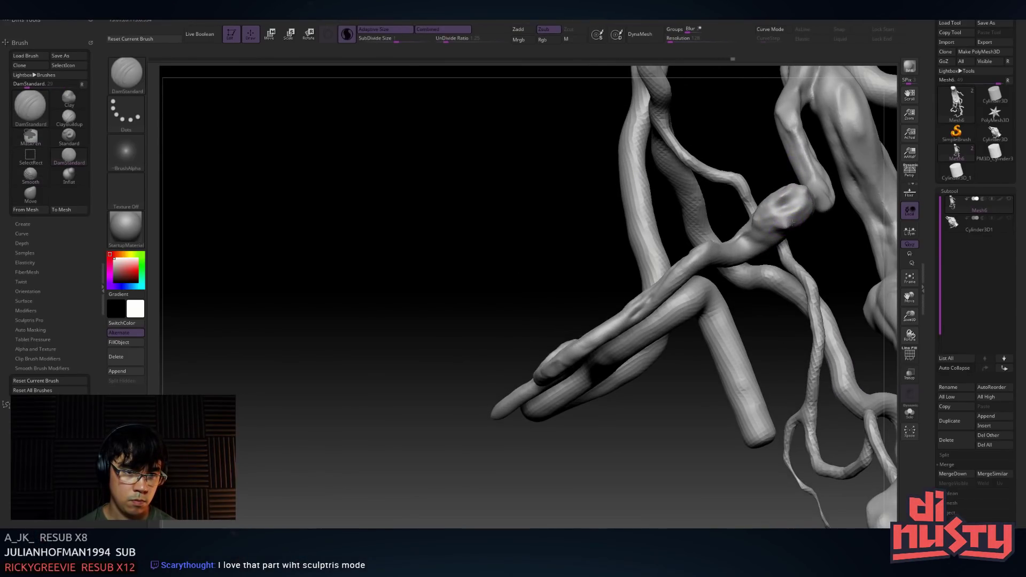
key("shift")
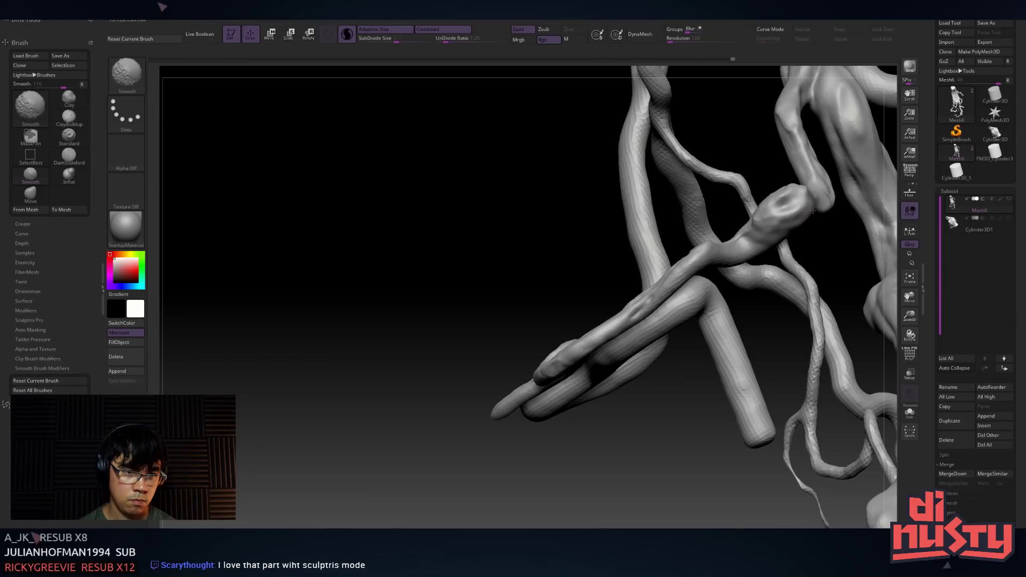
key("shift")
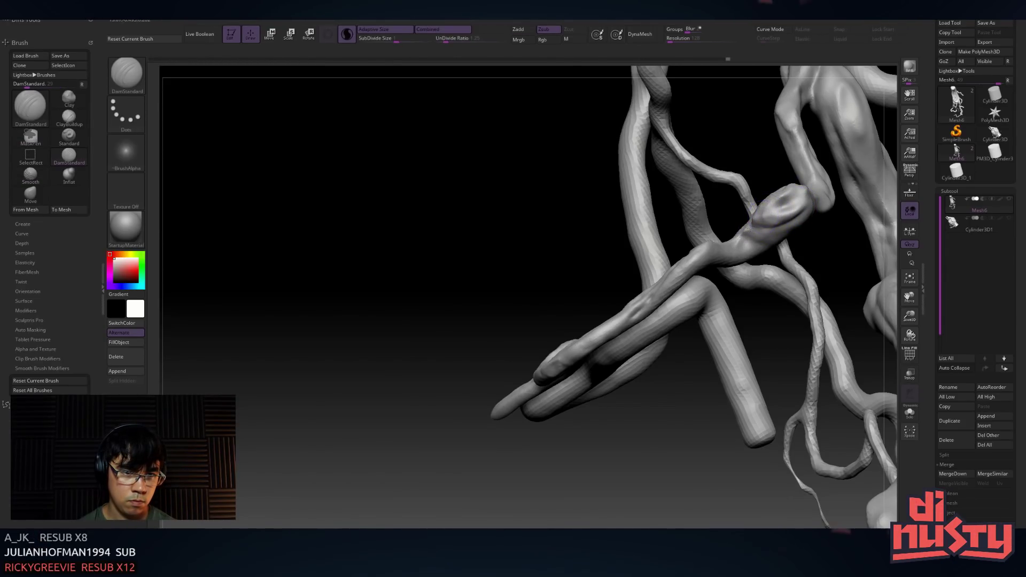
left_click_drag(736, 243, 764, 235)
right_click_drag(764, 225, 748, 249)
key("shift")
Refine the creases around the hollow where the side root leaves the swollen bend
right_click_drag(791, 190, 763, 204)
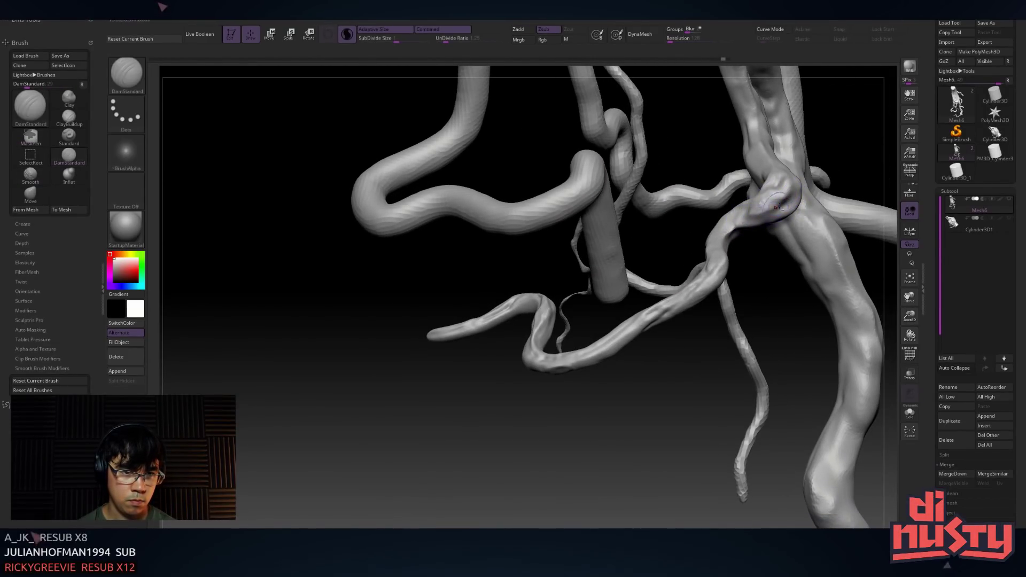
key("space")
left_click_drag(775, 198, 762, 201)
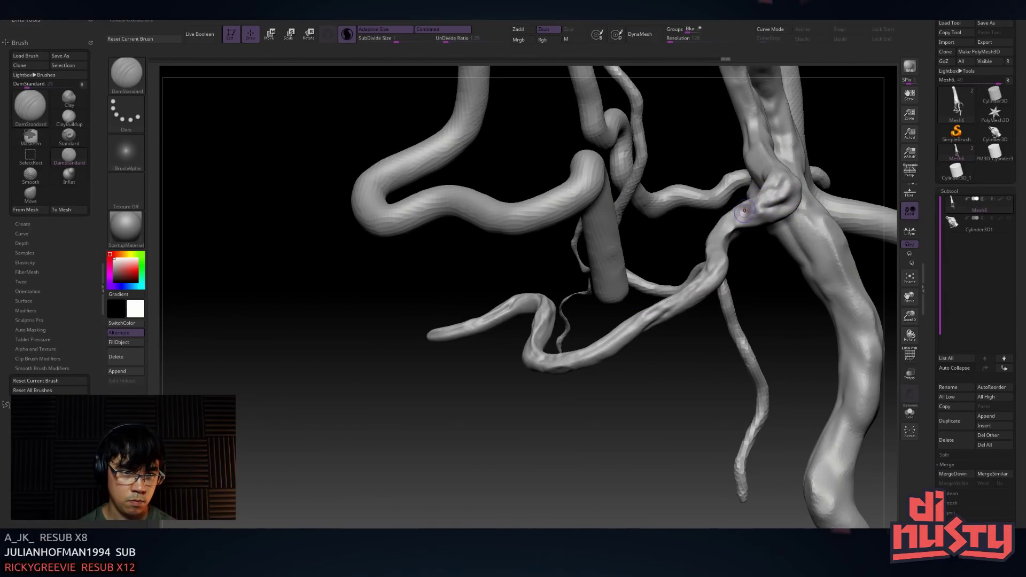
mouse_move(761, 196)
right_mouse_down("ctrl")
mouse_move(764, 204)
mouse_move(740, 184)
mouse_move(756, 157)
mouse_move(839, 136)
right_mouse_up("ctrl")
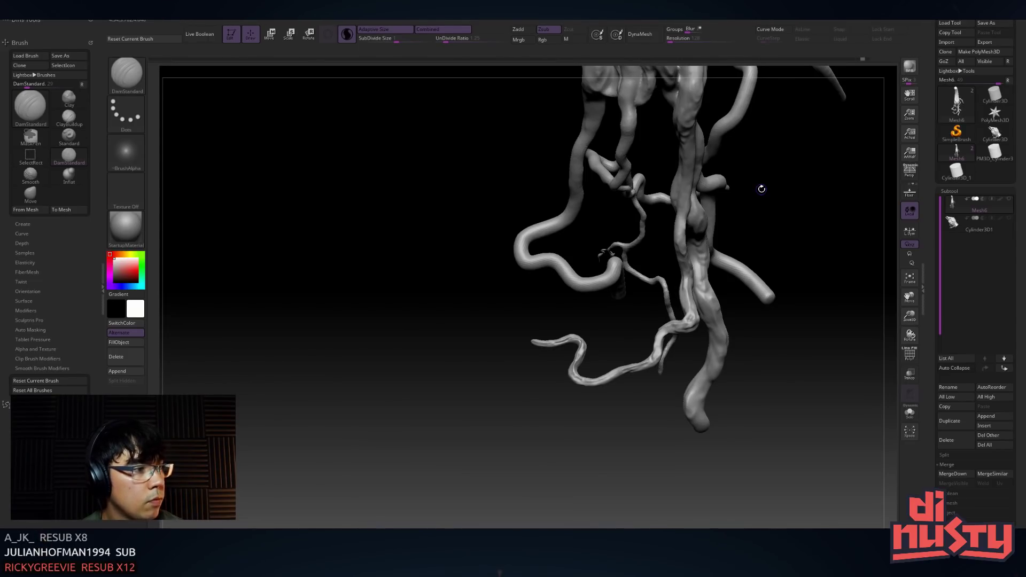
Save the project over the existing tree sculpt ZPR file
right_click_drag(591, 215, 561, 197, "alt")
key("ctrl+s")
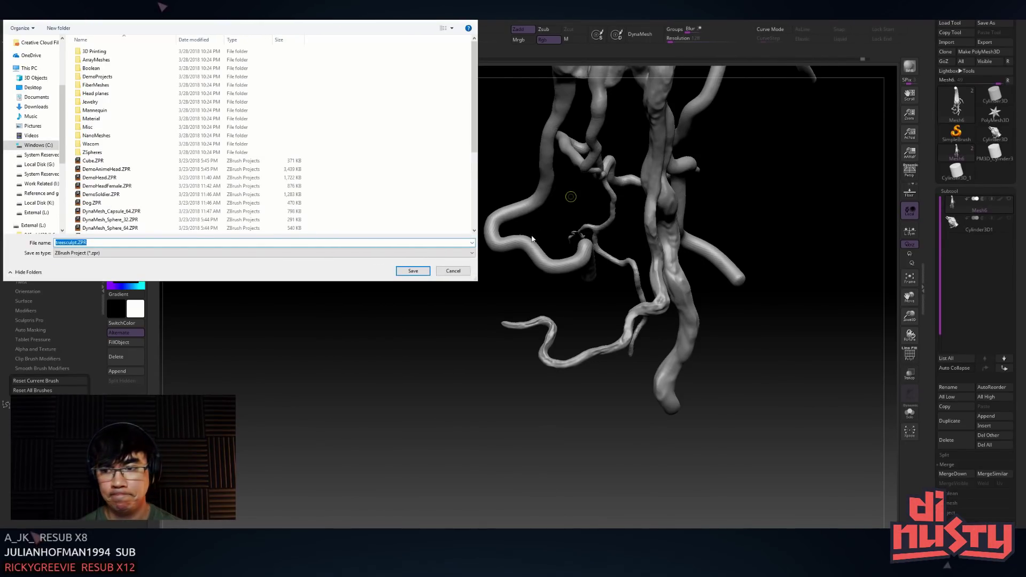
key("Return")
key("y")
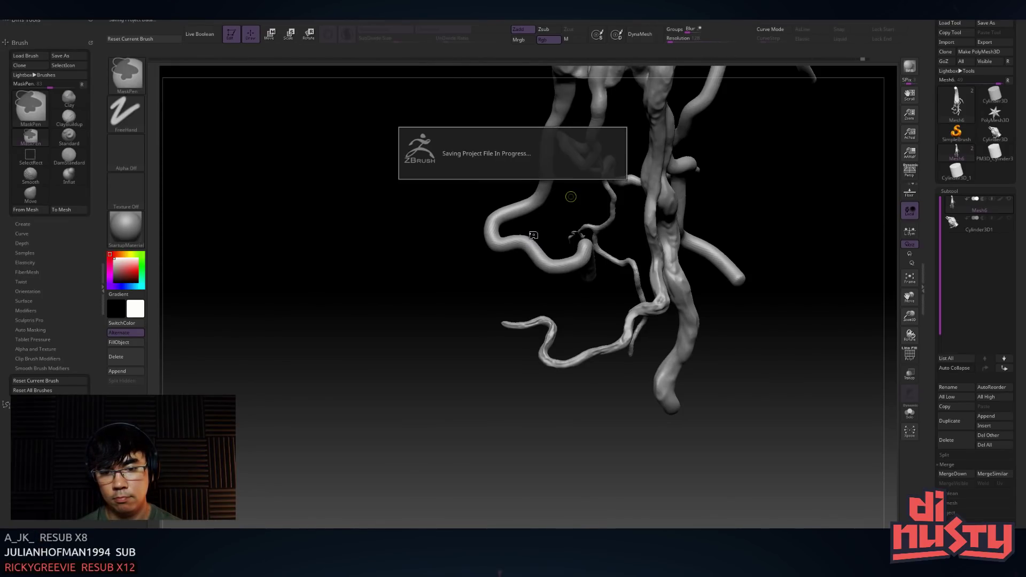
Carve a knot-like hollow near the top of the central root and smooth the surface below it
mouse_move(641, 215)
left_mouse_down()
mouse_move(540, 190)
mouse_move(591, 254)
mouse_move(535, 262)
left_mouse_up()
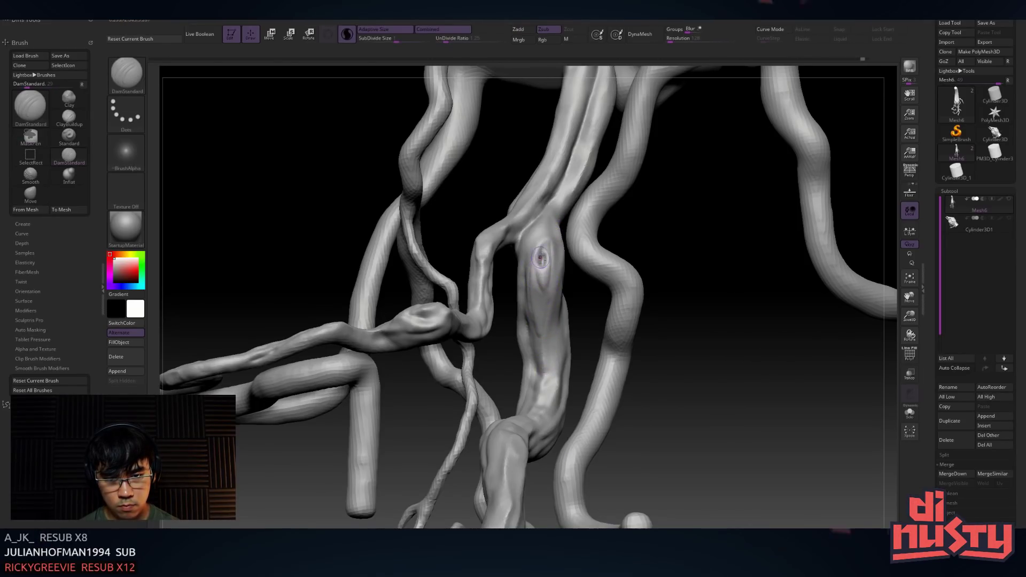
right_click_drag(556, 280, 604, 283)
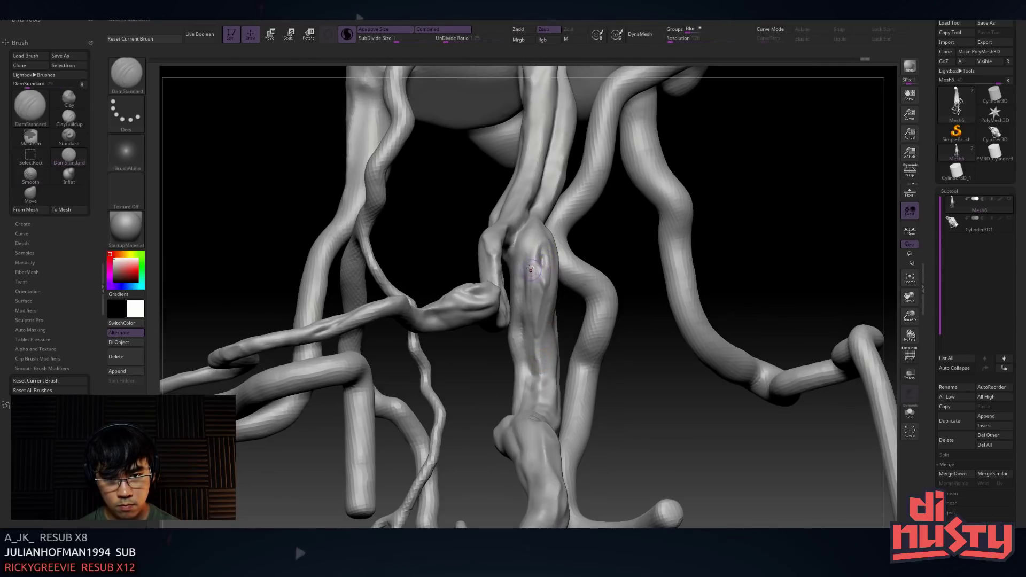
right_click_drag(533, 207, 556, 320)
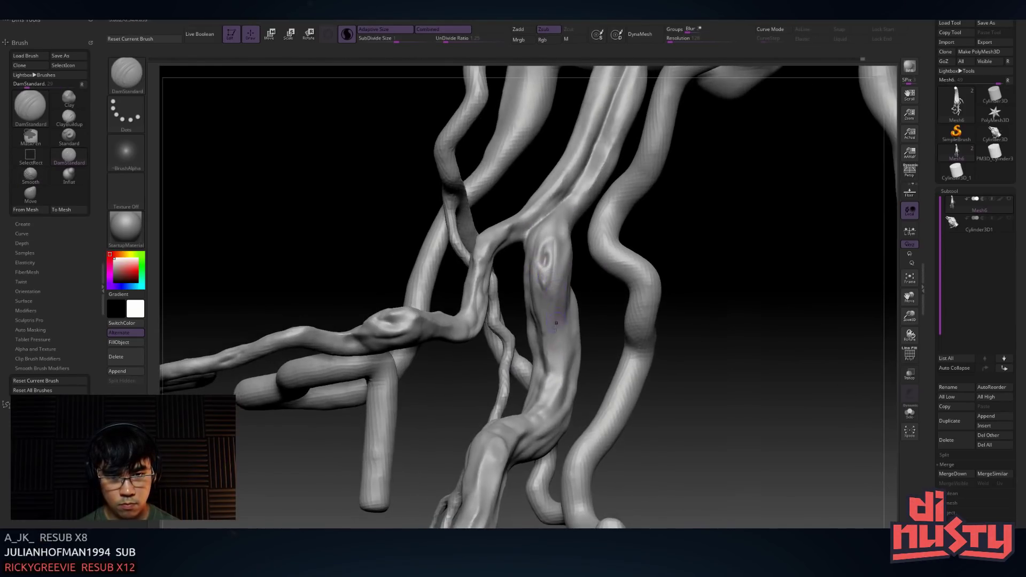
right_click_drag(566, 235, 575, 261)
mouse_move(568, 259)
left_mouse_down("shift")
mouse_move(558, 364)
mouse_move(563, 338)
left_mouse_up("shift")
right_click_drag(579, 297, 580, 288)
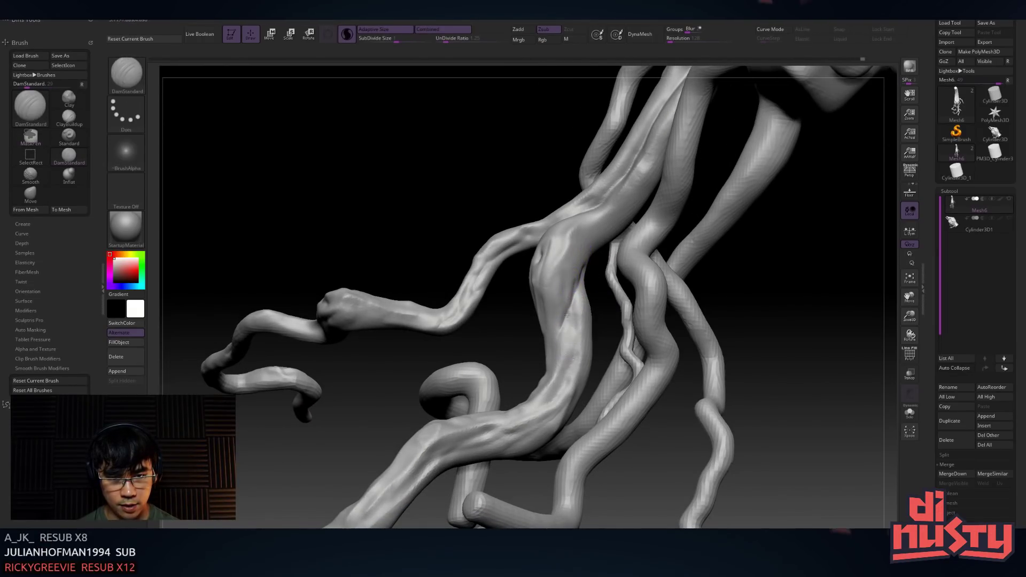
Carve lengthwise bark grooves down the central root from below the knot to its lower bend
right_click_drag(564, 328, 559, 344)
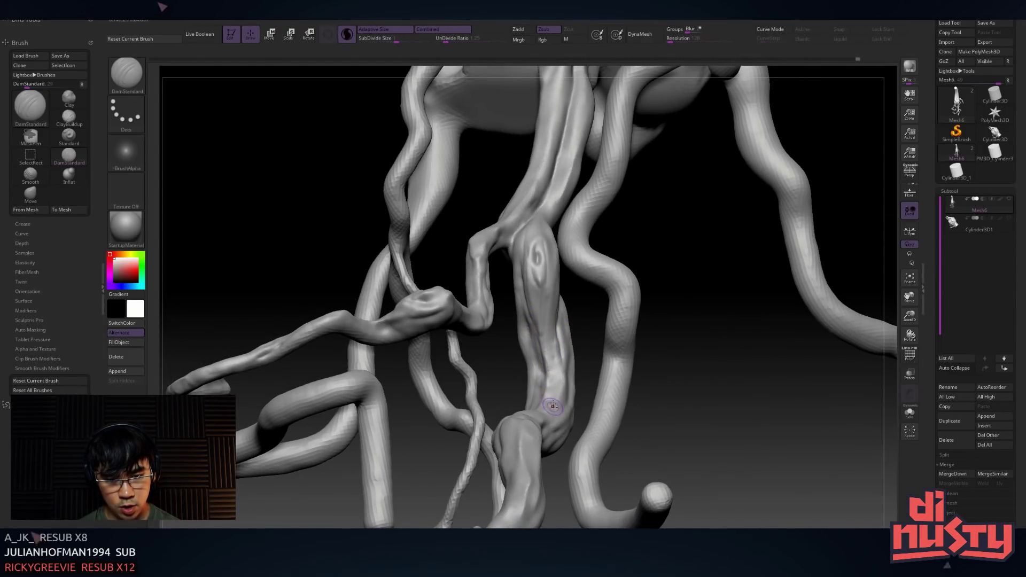
right_click_drag(563, 323, 555, 347)
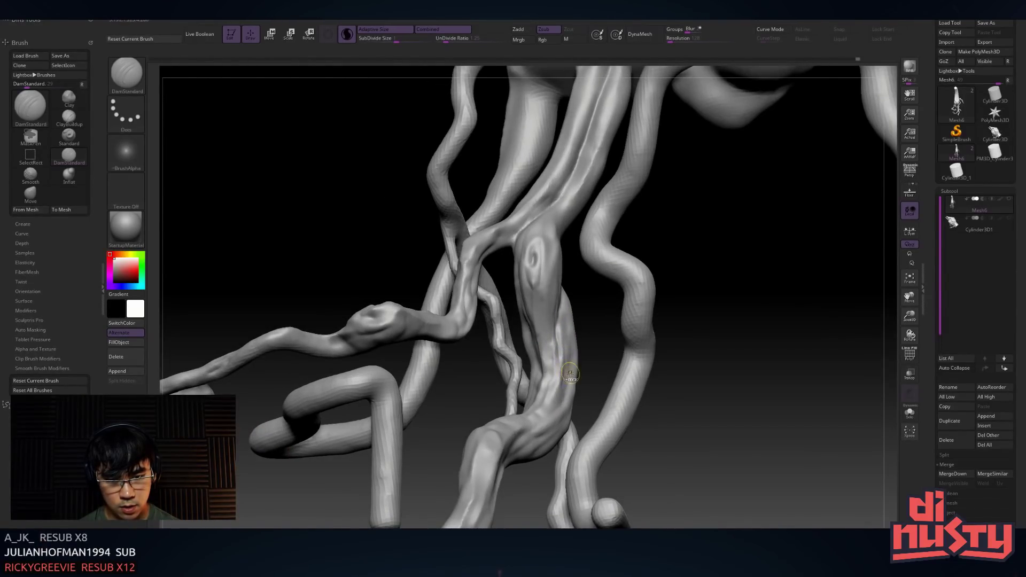
left_click_drag(569, 371, 518, 440)
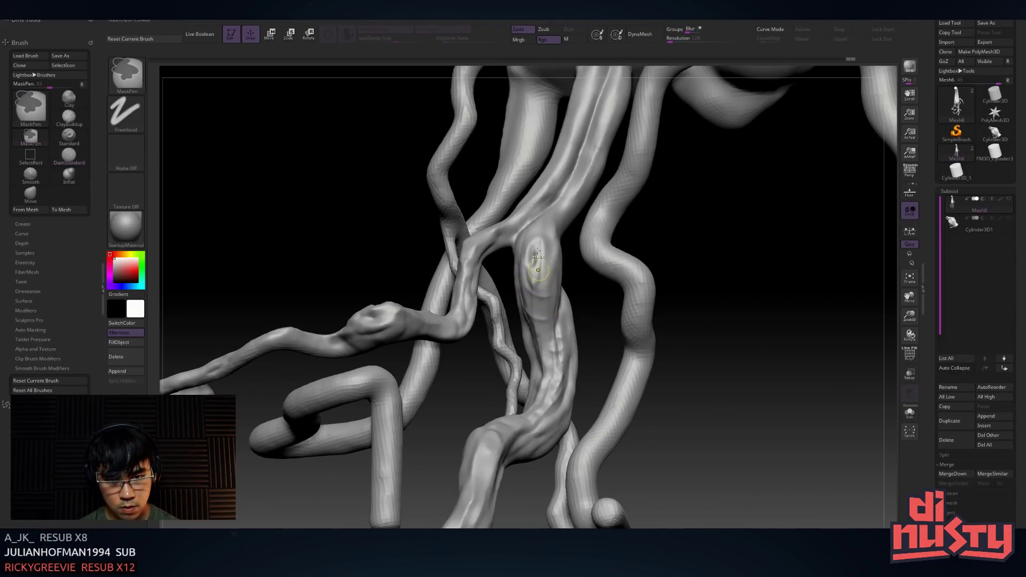
Carve finer creases around and below the central root's knot with the DamStandard brush
mouse_move(531, 245)
right_mouse_down()
mouse_move(560, 254)
mouse_move(539, 263)
right_mouse_up()
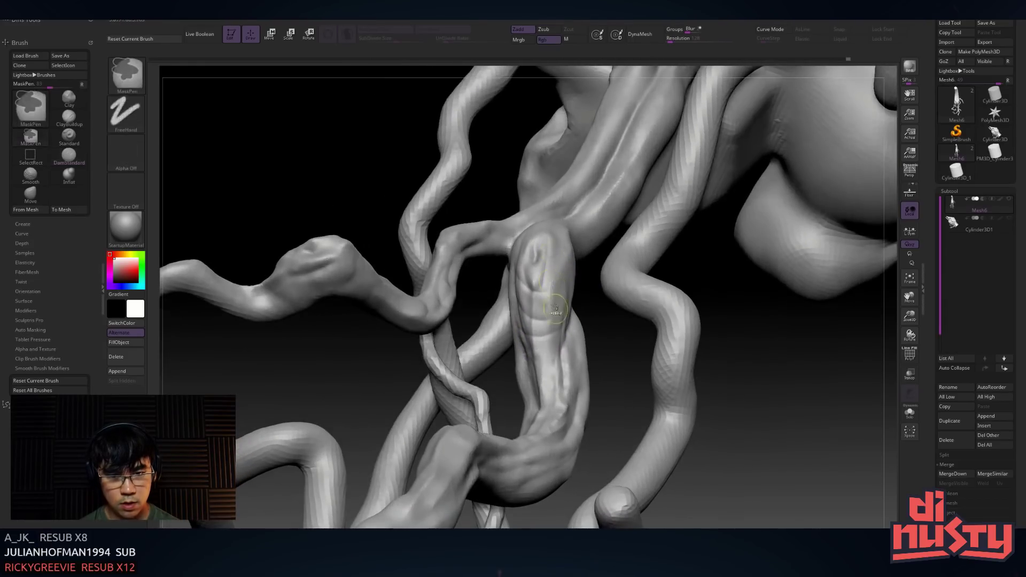
left_click_drag(531, 264, 542, 297)
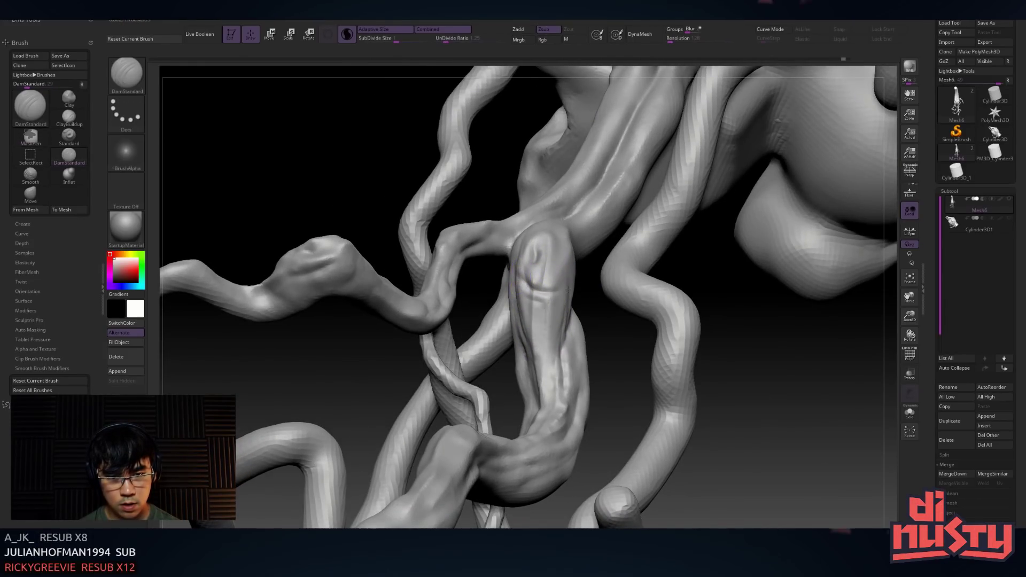
mouse_move(560, 377)
right_mouse_down()
mouse_move(510, 272)
mouse_move(521, 287)
right_mouse_up()
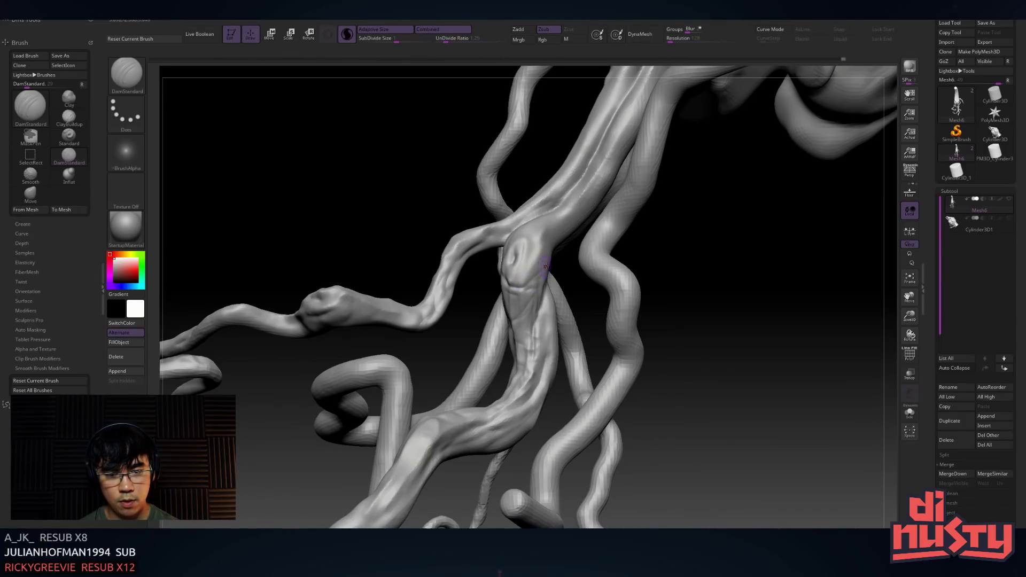
mouse_move(545, 266)
right_mouse_down()
mouse_move(586, 269)
mouse_move(600, 217)
mouse_move(629, 222)
mouse_move(525, 307)
mouse_move(547, 293)
right_mouse_up()
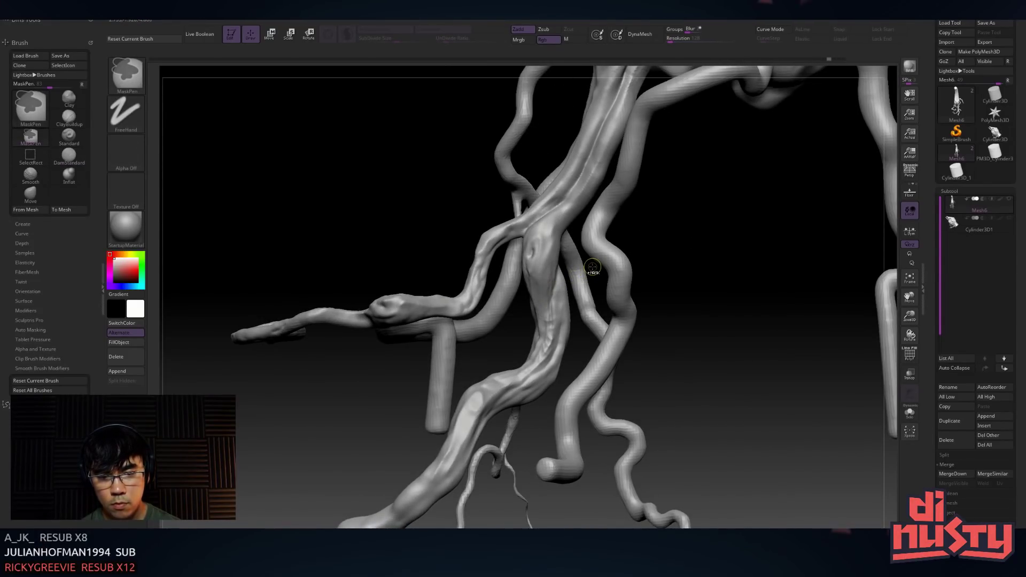
Inspect the roots and trunk from several sides, briefly showing the temple faces subtool for comparison before hiding it again
right_click_drag(592, 268, 653, 168)
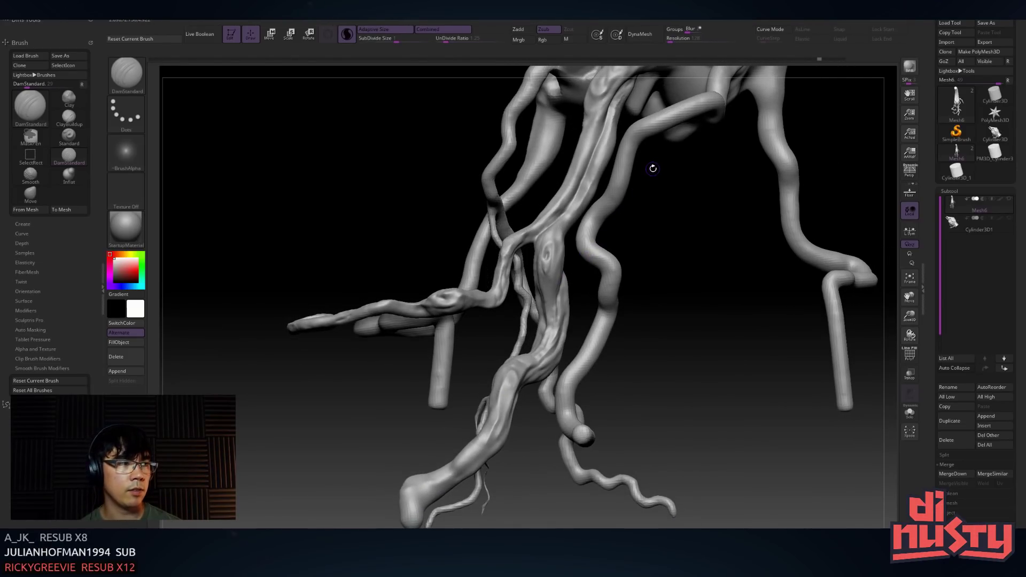
mouse_move(582, 289)
right_mouse_down()
mouse_move(560, 256)
mouse_move(604, 231)
mouse_move(678, 132)
right_mouse_up()
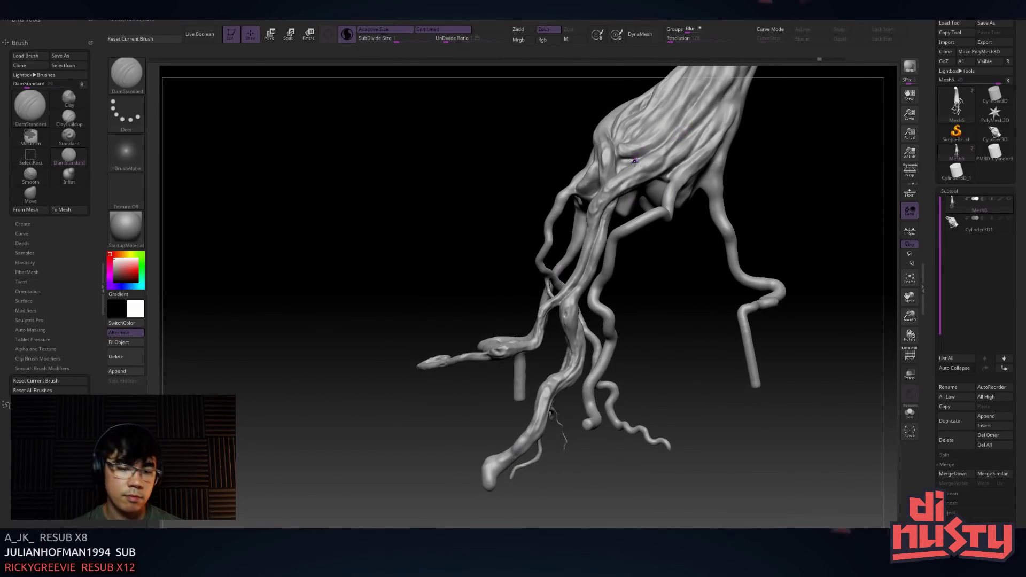
mouse_move(630, 246)
right_mouse_down()
mouse_move(580, 261)
mouse_move(583, 222)
mouse_move(561, 235)
mouse_move(678, 163)
mouse_move(641, 189)
mouse_move(620, 165)
mouse_move(640, 162)
mouse_move(597, 212)
mouse_move(645, 214)
right_mouse_up()
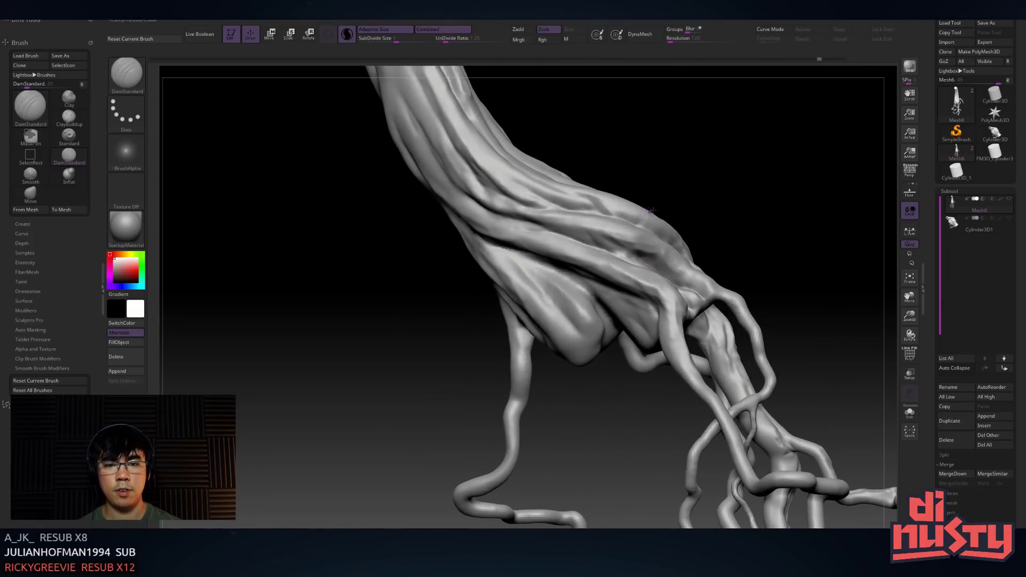
left_click(1009, 218)
right_click_drag(781, 259, 717, 230)
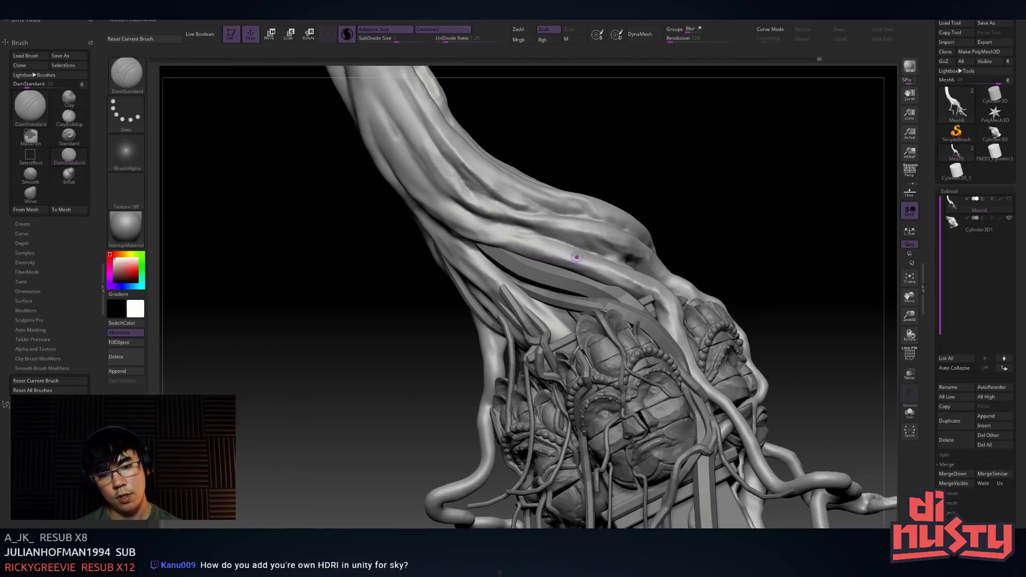
right_click_drag(550, 254, 739, 149)
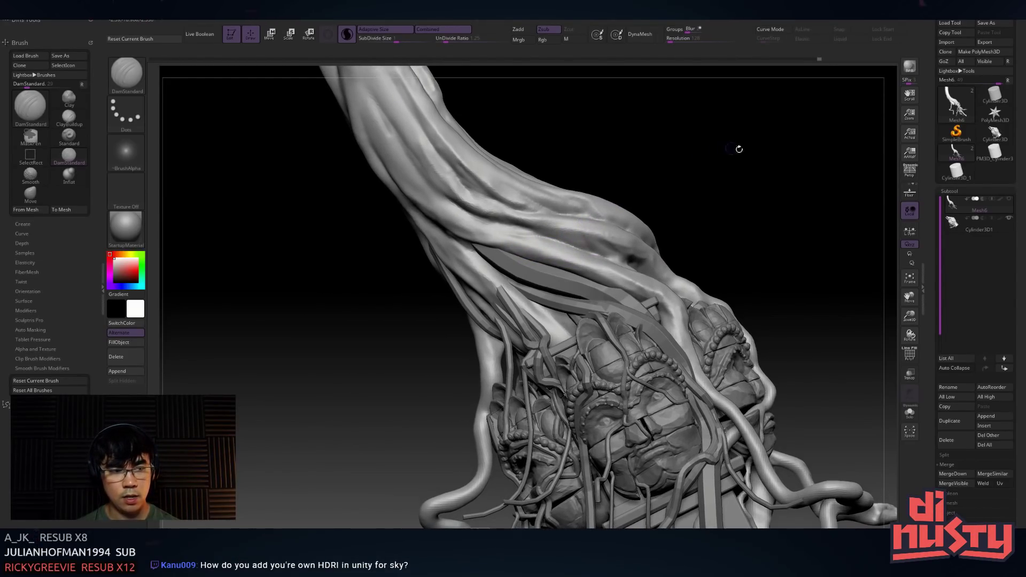
left_click(1009, 218)
Build up the thick diagonal strand across the trunk's flared base with the ClayBuildup brush and smooth it
key("b")
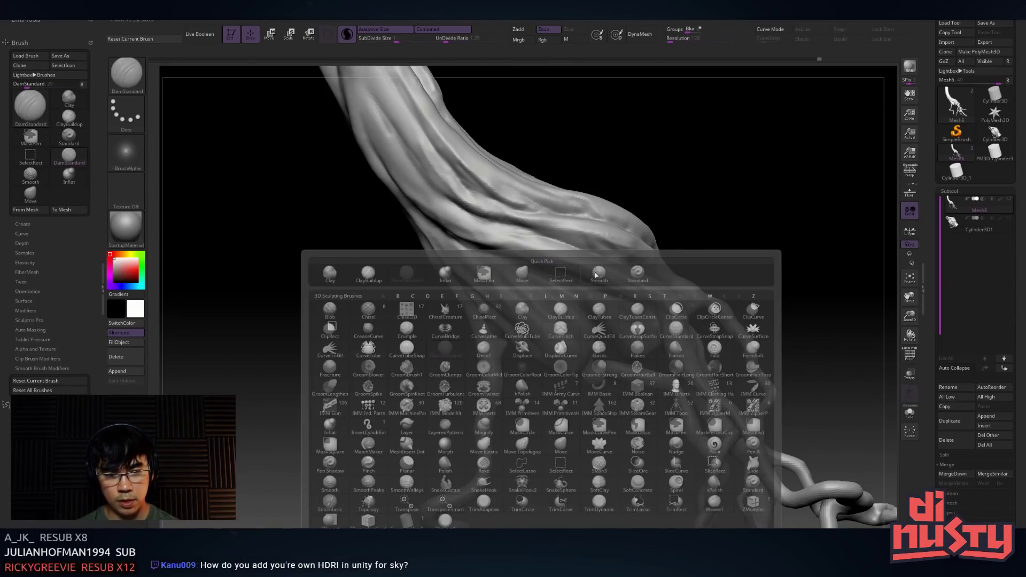
key("c")
key("b")
key("space")
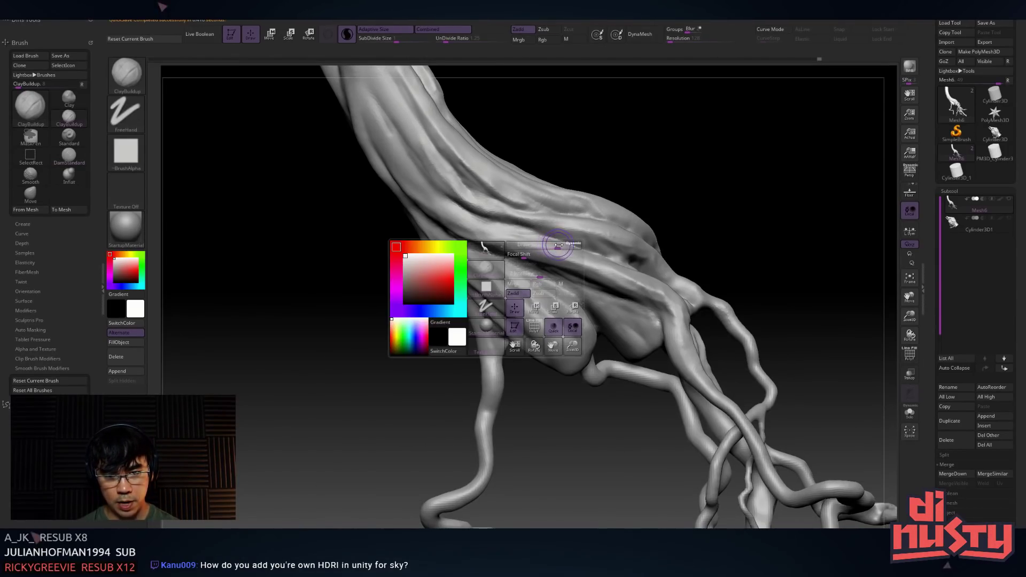
mouse_move(496, 255)
left_mouse_down()
mouse_move(484, 261)
mouse_move(510, 251)
mouse_move(481, 238)
mouse_move(516, 264)
mouse_move(556, 272)
mouse_move(478, 248)
mouse_move(428, 209)
mouse_move(617, 282)
left_mouse_up()
key("b")
key("c")
key("b")
mouse_move(547, 246)
right_mouse_down("ctrl")
mouse_move(535, 251)
mouse_move(551, 256)
right_mouse_up("ctrl")
key("space")
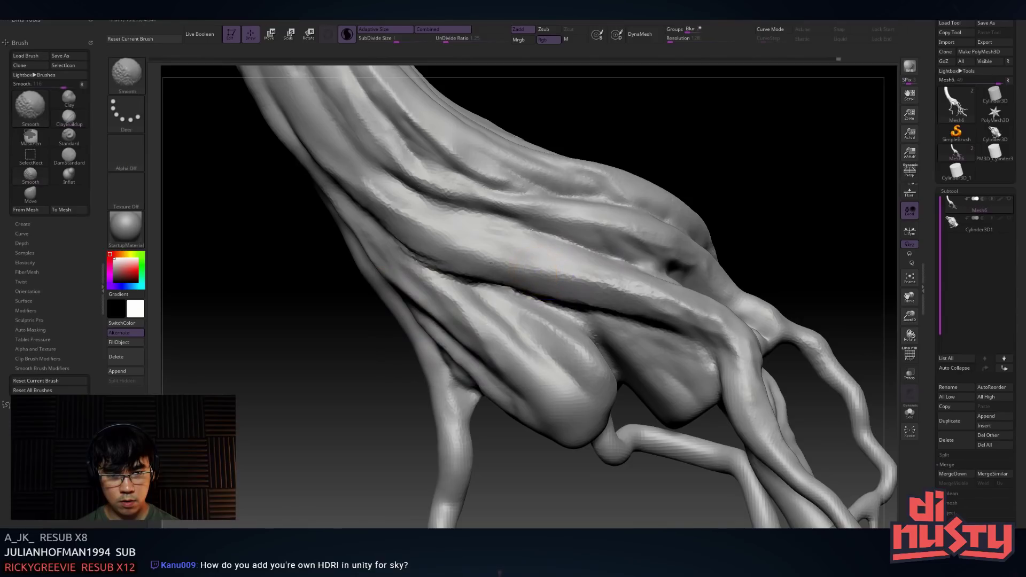
Switch to the DamStandard brush and carve bark creases along the thick diagonal strand, smoothing its surface
key("b")
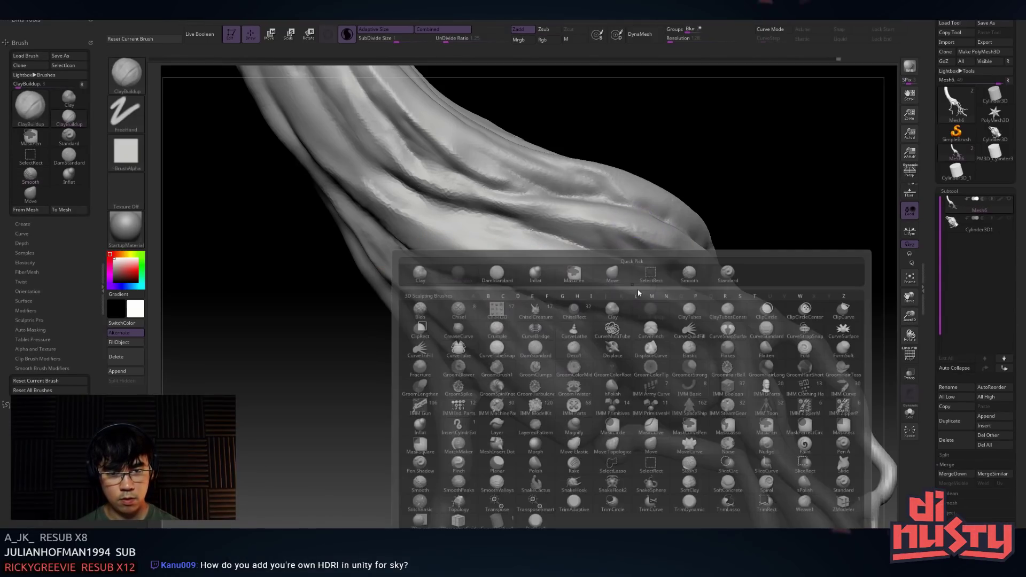
left_click(722, 281)
key("b")
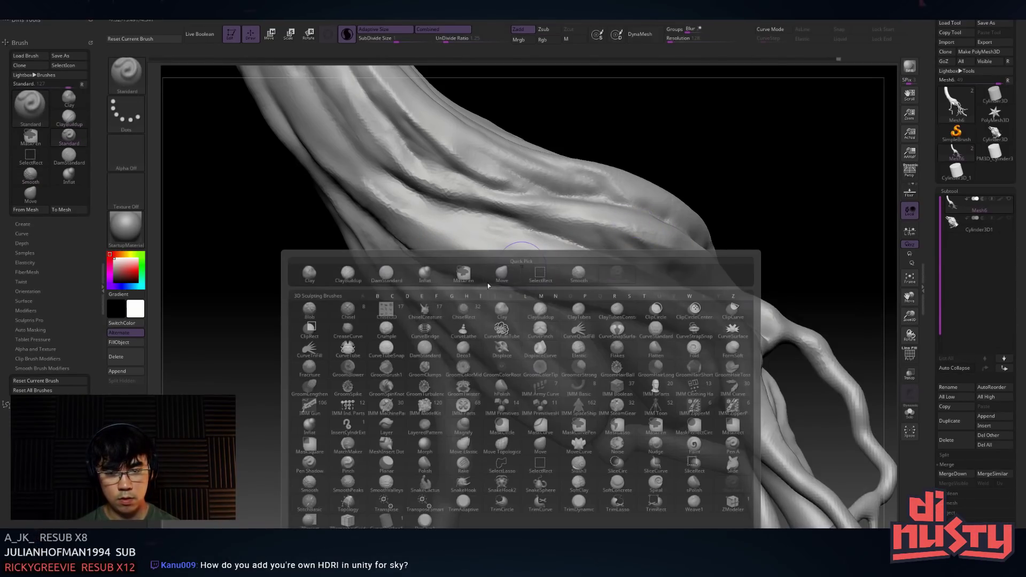
left_click(396, 279)
right_click_drag(427, 257, 462, 275)
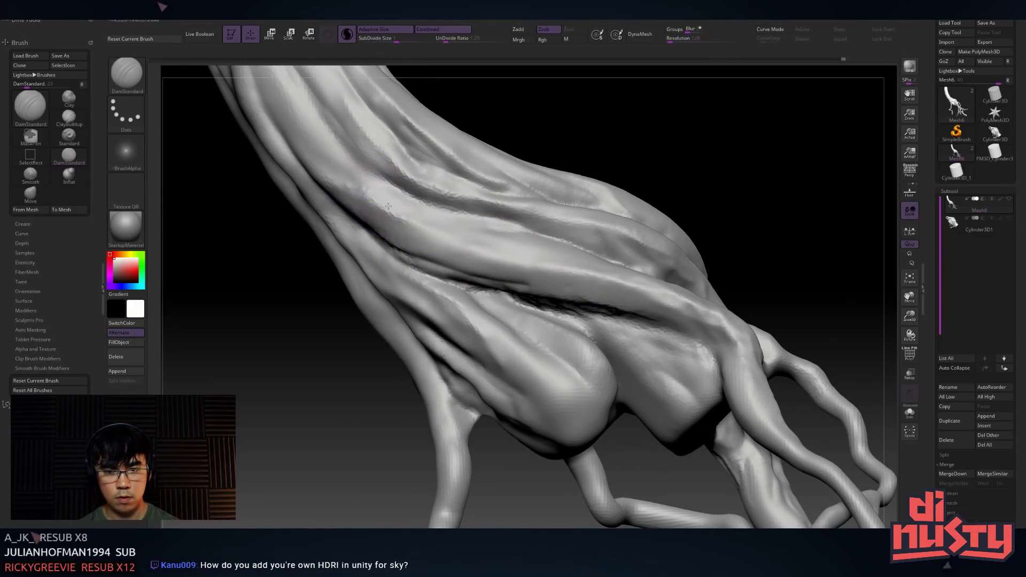
left_click_drag(487, 238, 602, 257)
left_click_drag(550, 235, 460, 213)
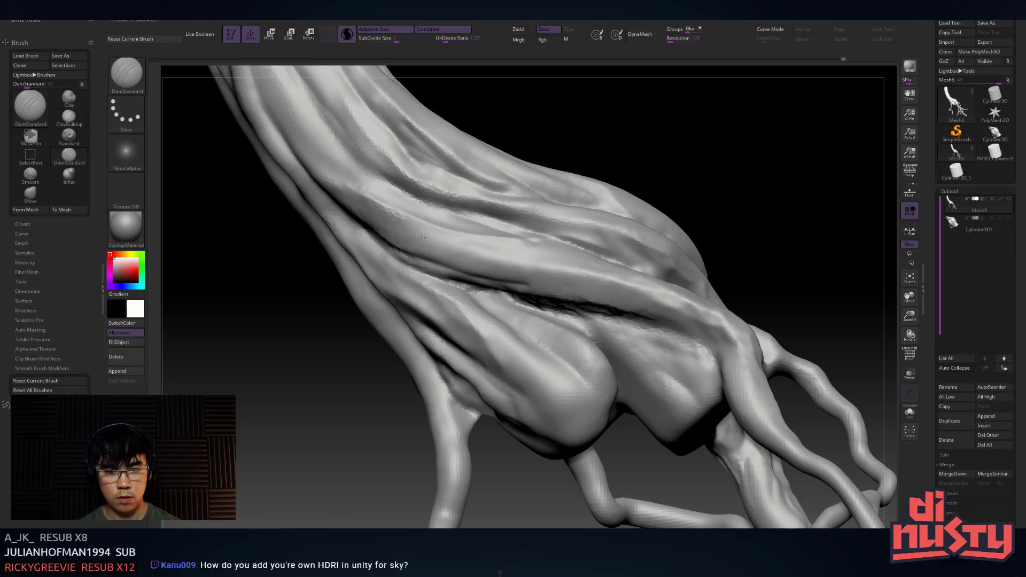
left_click_drag(558, 260, 465, 250)
left_click_drag(601, 283, 454, 251, "shift")
mouse_move(572, 269)
left_mouse_down()
mouse_move(443, 248)
mouse_move(364, 192)
left_mouse_up()
Deepen and smooth the crevice beneath the diagonal strand, above the trunk's rounded bulges
right_click_drag(637, 278, 539, 283)
left_click_drag(536, 283, 609, 288)
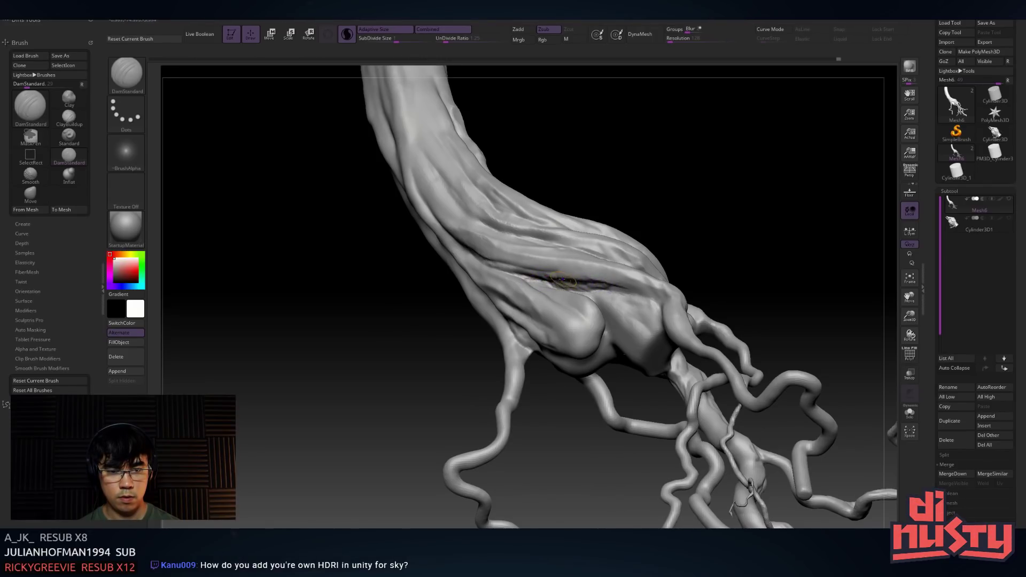
key("shift")
key("space")
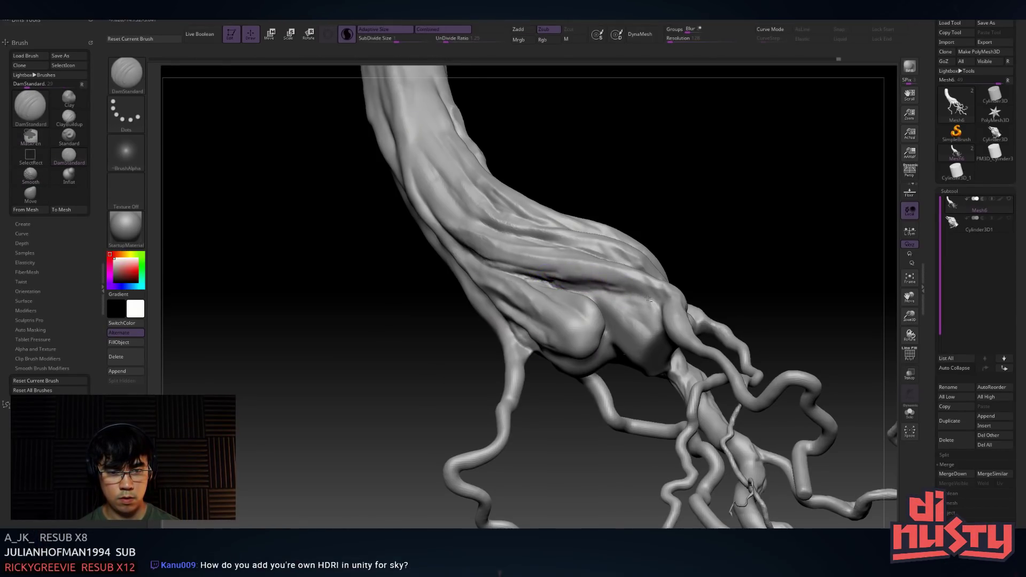
key("shift")
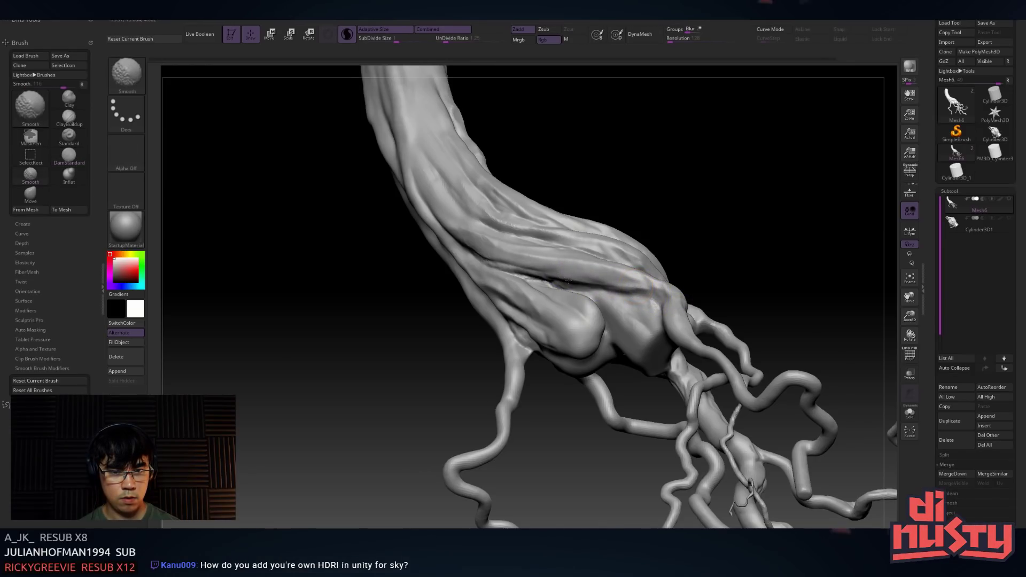
mouse_move(598, 245)
right_mouse_down()
mouse_move(580, 262)
mouse_move(593, 279)
mouse_move(549, 272)
mouse_move(612, 267)
mouse_move(629, 251)
right_mouse_up()
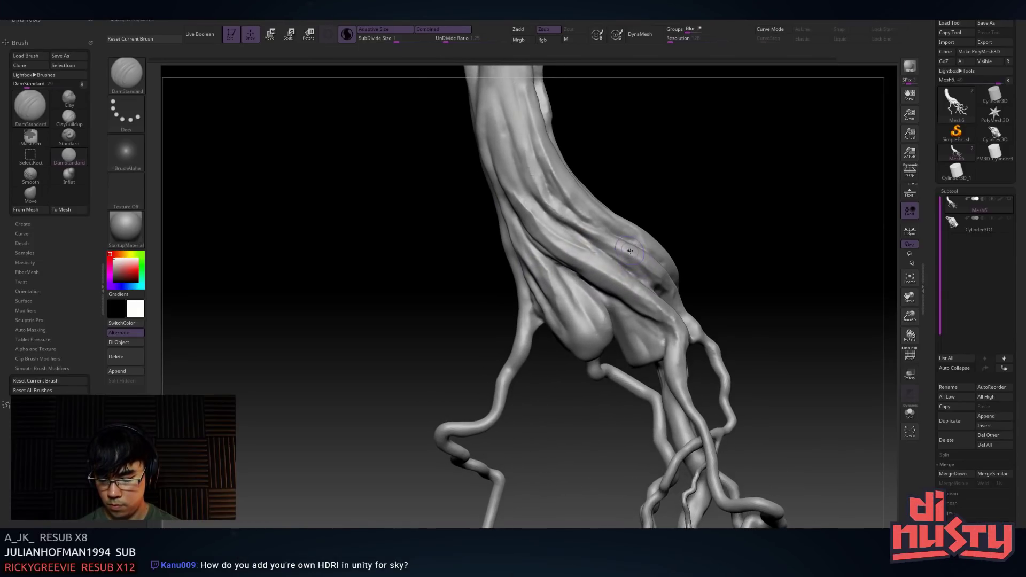
key("v")
key("F1")
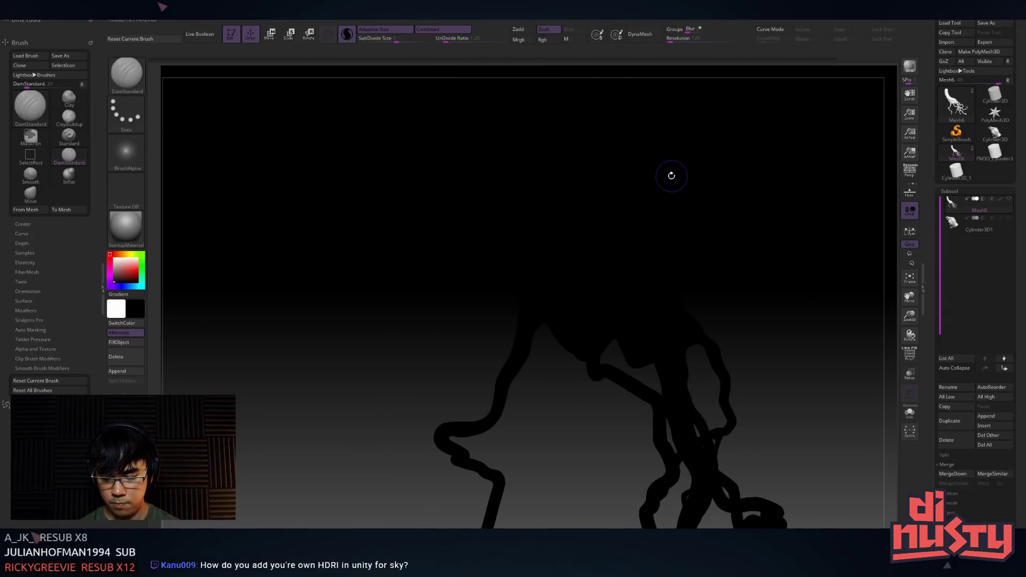
key("v")
Switch to the Move brush
key("b")
key("m")
key("v")
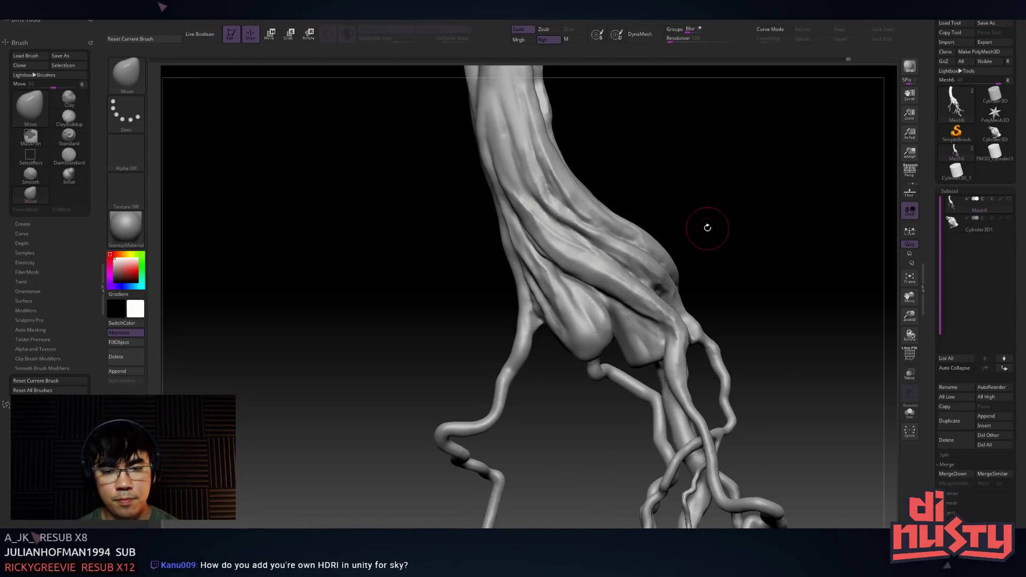
Switch to Unity, check the scene's environment lighting settings and locate the Sky skybox material asset in the project
key("alt+Tab")
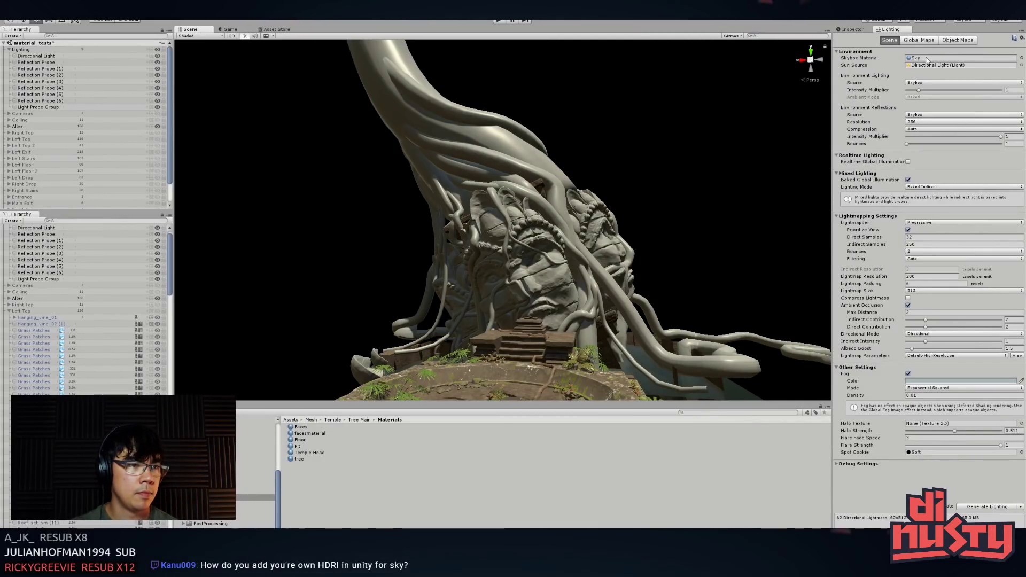
left_click(919, 40)
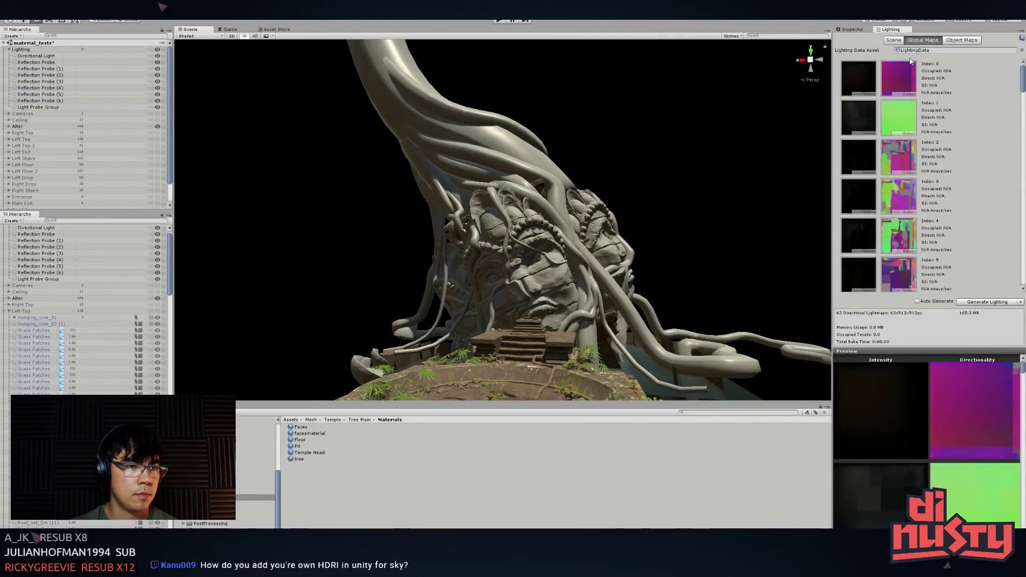
left_click(852, 30)
left_click(887, 29)
left_click(890, 40)
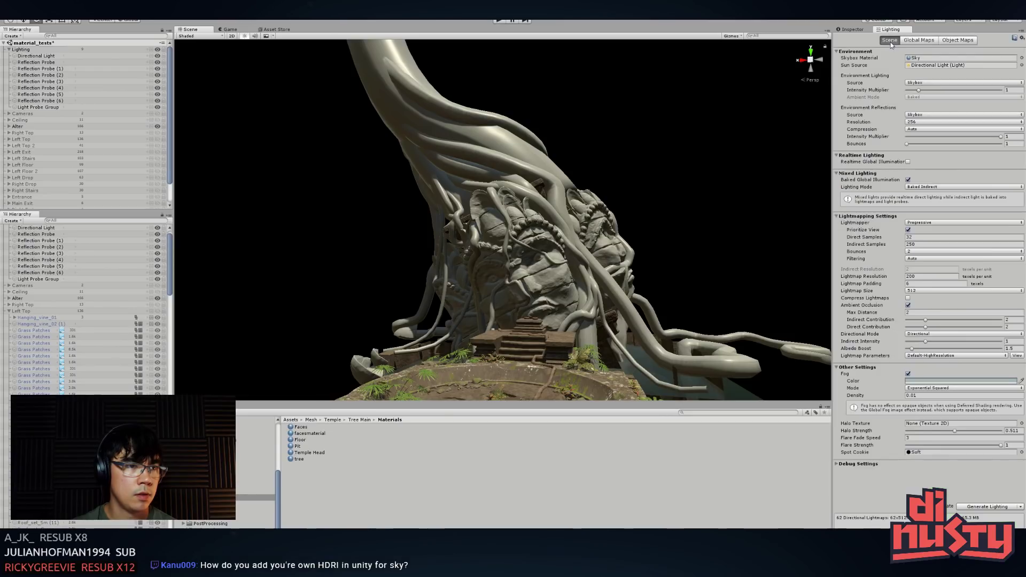
left_click(916, 58)
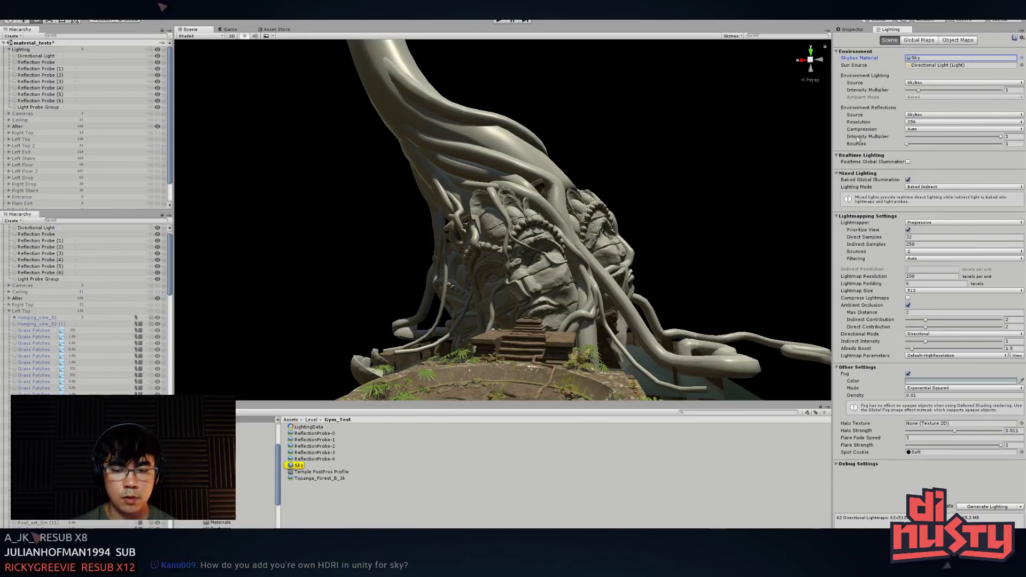
Examine the shader settings of the Sky skybox material asset
left_click(343, 478)
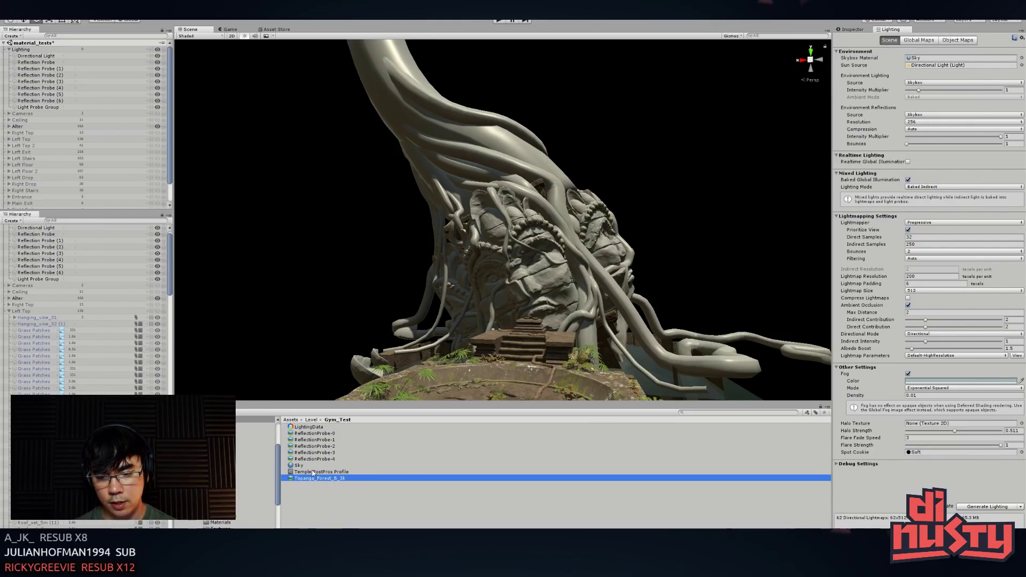
left_click(299, 465)
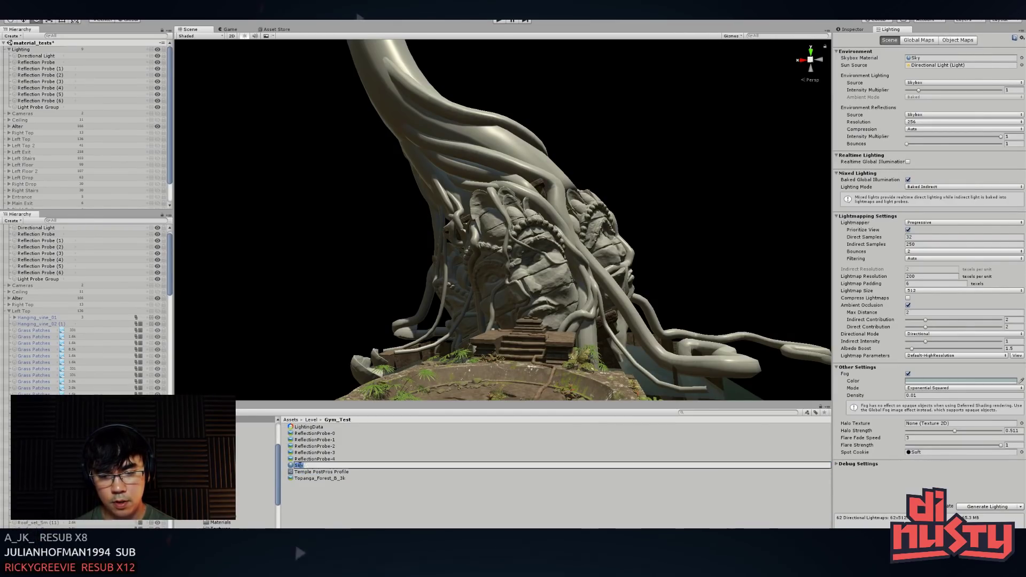
left_click(299, 465)
left_click(860, 30)
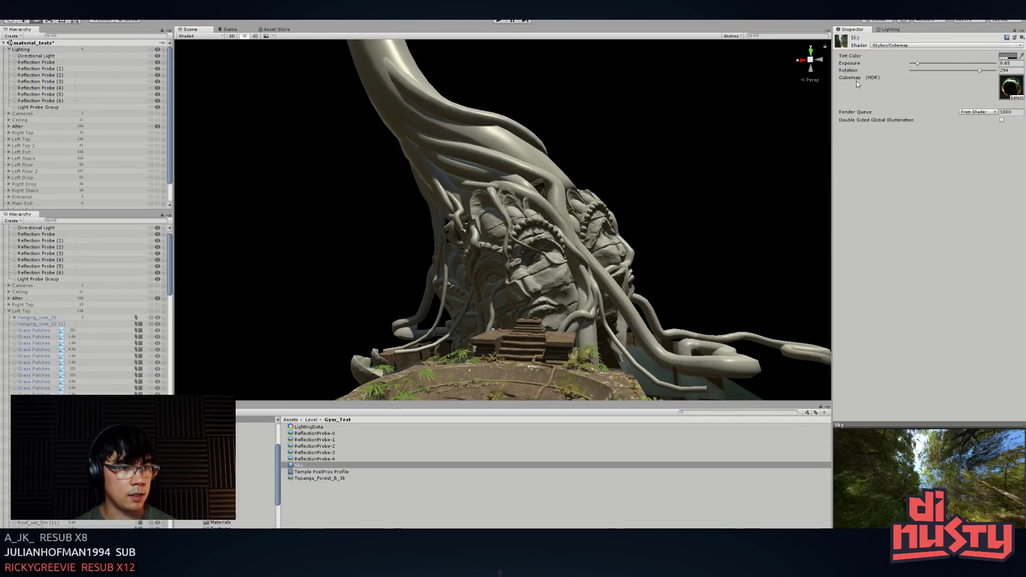
Examine the import settings of the Topanga_Forest_B_3k texture, including its texture shape
left_click(310, 471)
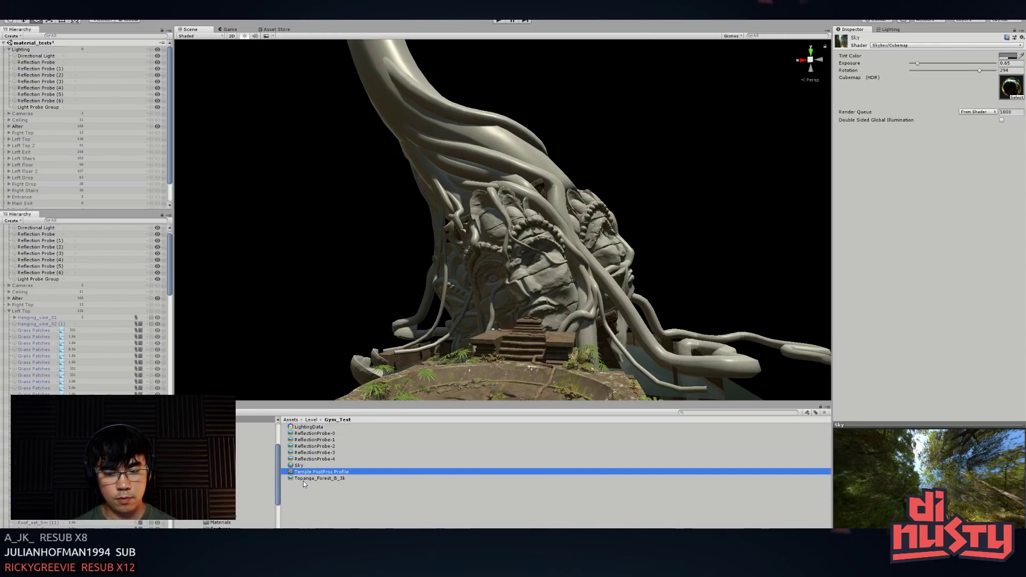
left_click(306, 479)
left_click(306, 479)
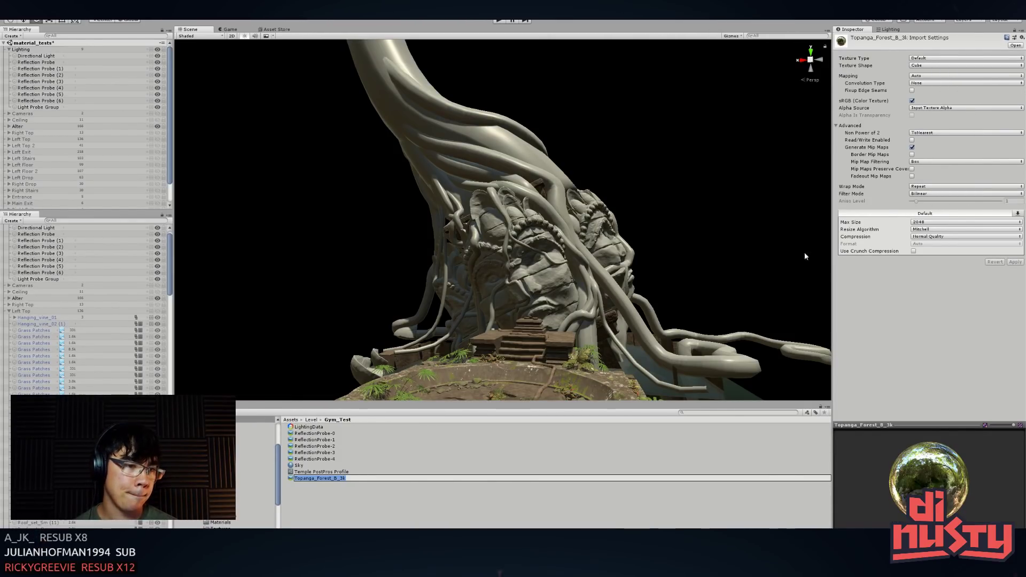
Review the Sky material's exposure and cubemap, and check its skybox assignment in the scene's lighting settings
left_click(299, 466)
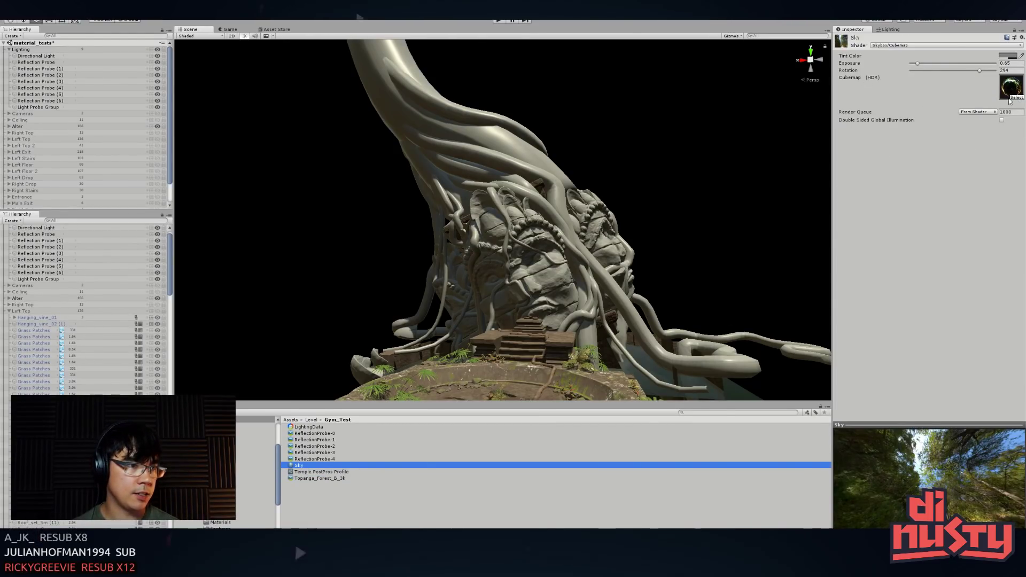
mouse_move(919, 62)
left_mouse_down()
mouse_move(909, 59)
mouse_move(917, 63)
left_mouse_up()
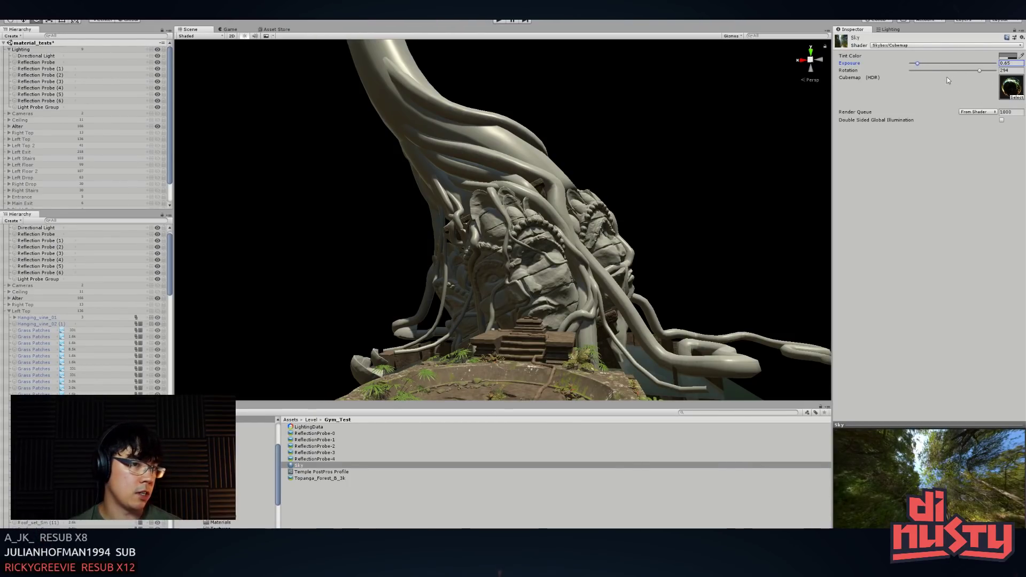
left_click(887, 29)
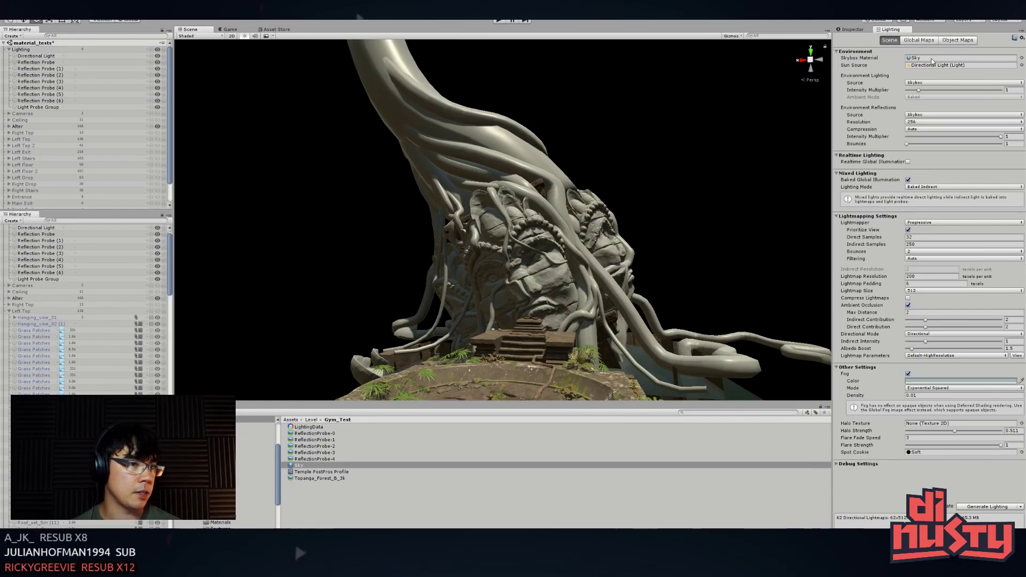
right_click(301, 466)
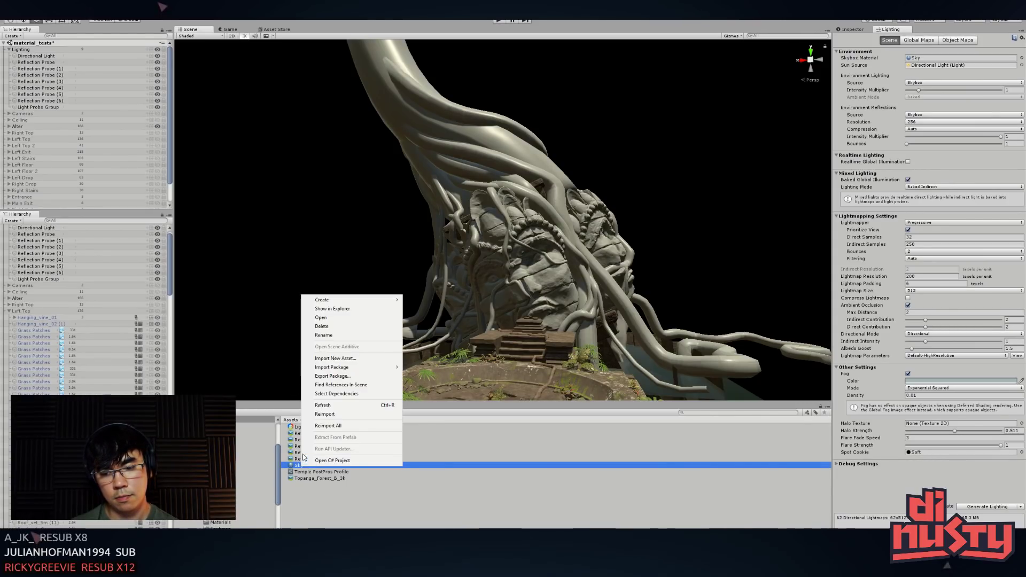
left_click(283, 309)
left_click(303, 491)
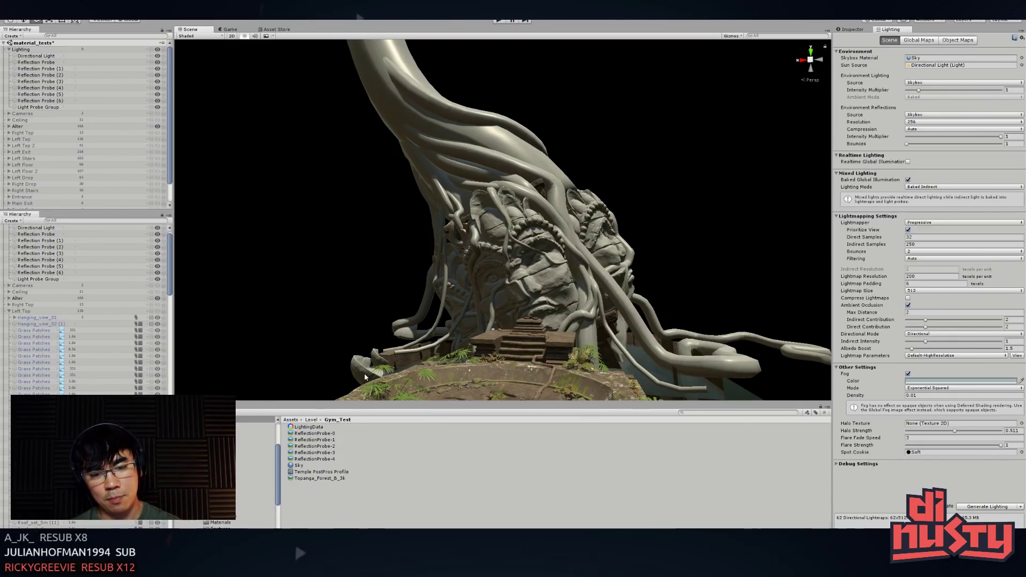
Switch to ZBrush and examine the tree's trunk and roots from several angles
key("alt+Tab")
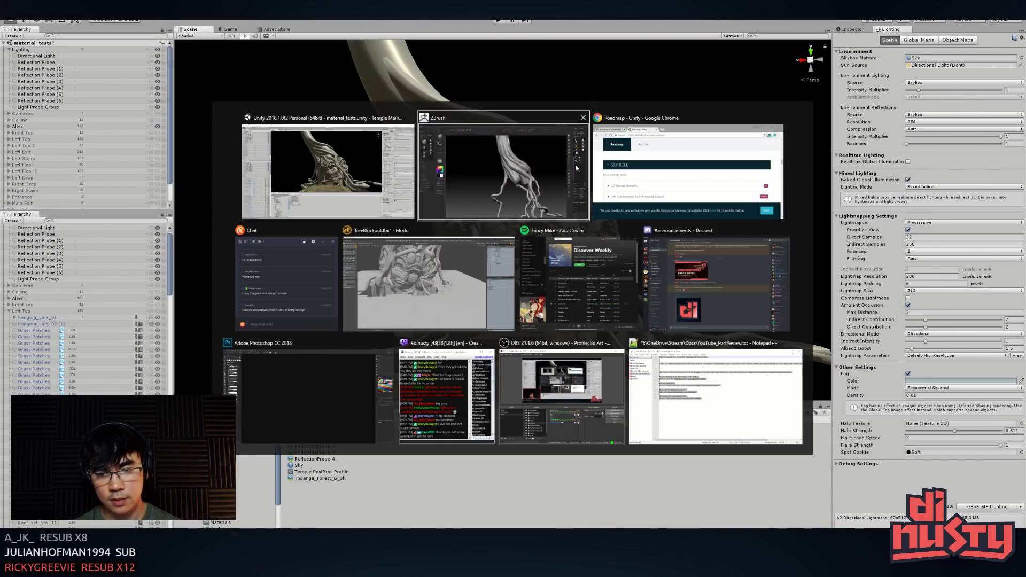
mouse_move(718, 222)
left_mouse_down()
mouse_move(658, 205)
mouse_move(666, 252)
mouse_move(636, 272)
mouse_move(614, 239)
mouse_move(666, 249)
mouse_move(651, 279)
mouse_move(668, 298)
mouse_move(665, 251)
mouse_move(676, 246)
mouse_move(650, 207)
mouse_move(659, 238)
left_mouse_up()
mouse_move(724, 400)
left_mouse_down()
mouse_move(669, 287)
mouse_move(764, 379)
mouse_move(732, 375)
mouse_move(764, 357)
mouse_move(675, 348)
left_mouse_up()
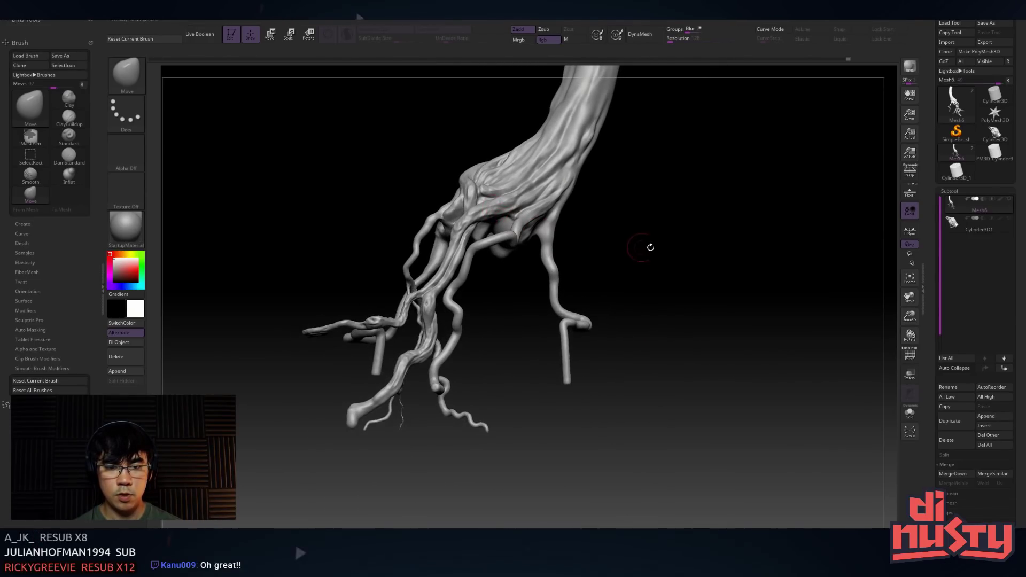
left_click_drag(640, 247, 573, 248)
left_click_drag(685, 259, 670, 287)
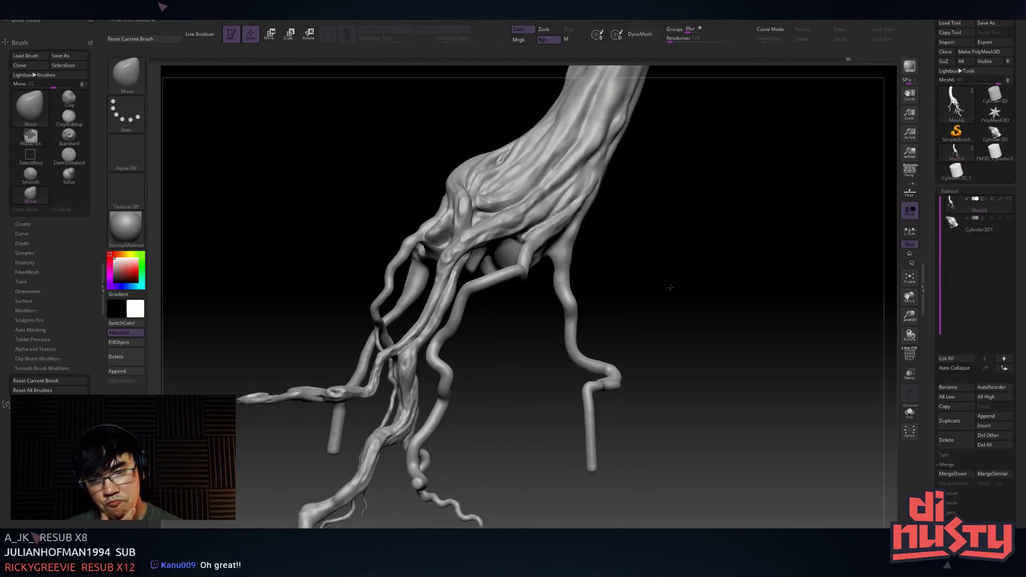
left_click_drag(671, 252, 655, 248)
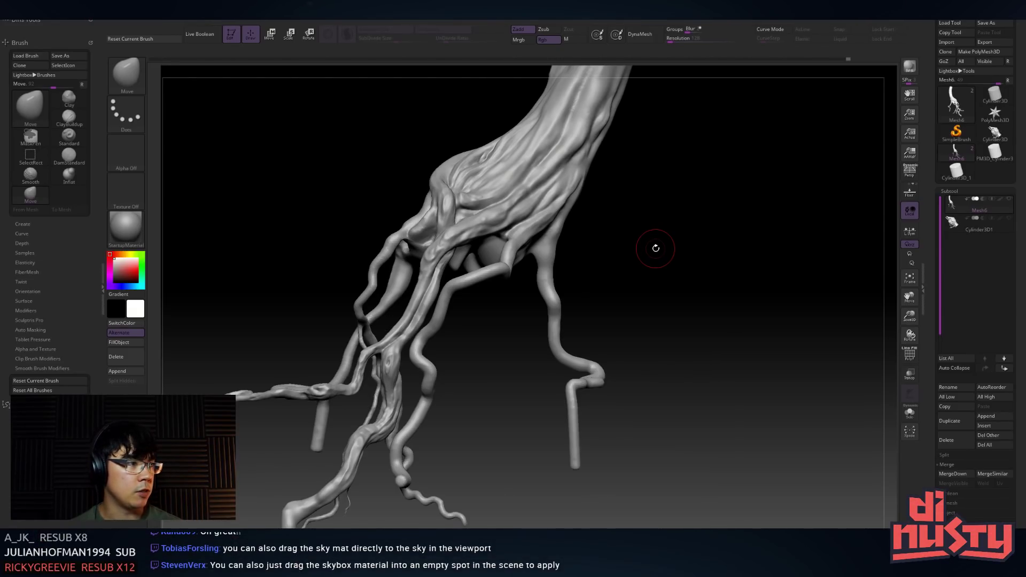
Switch to Unity and apply the Sky material to the empty background of the Scene view
key("alt+Tab")
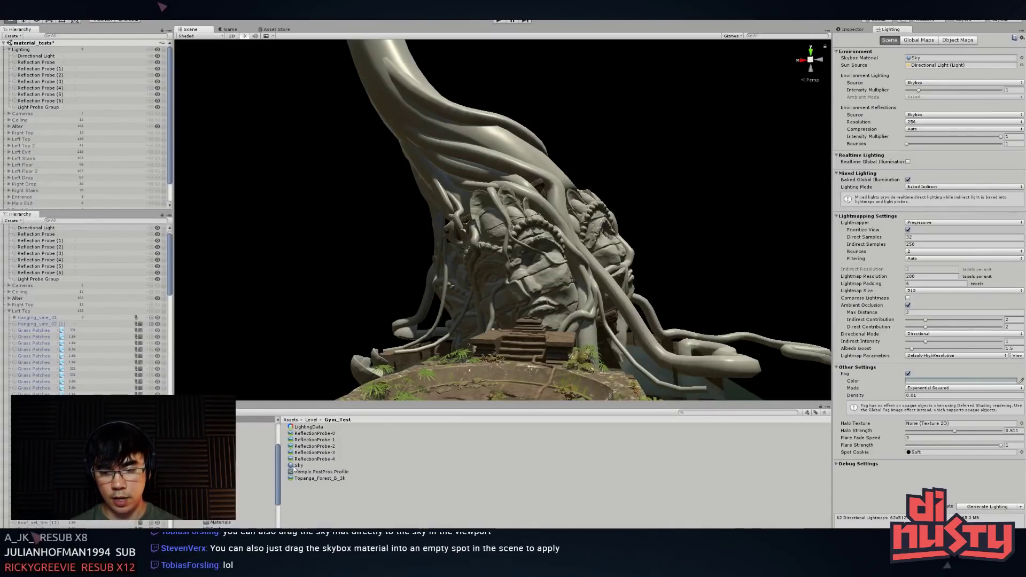
left_click_drag(302, 470, 358, 378)
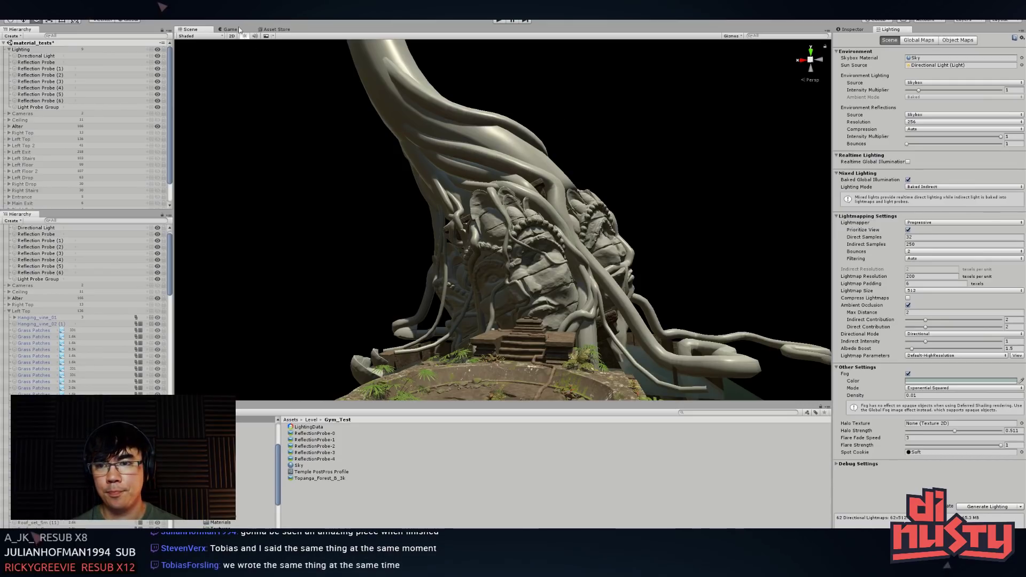
Show the skybox in the Scene view, check the backdrop behind the temple, and hide the skybox again
left_click(273, 36)
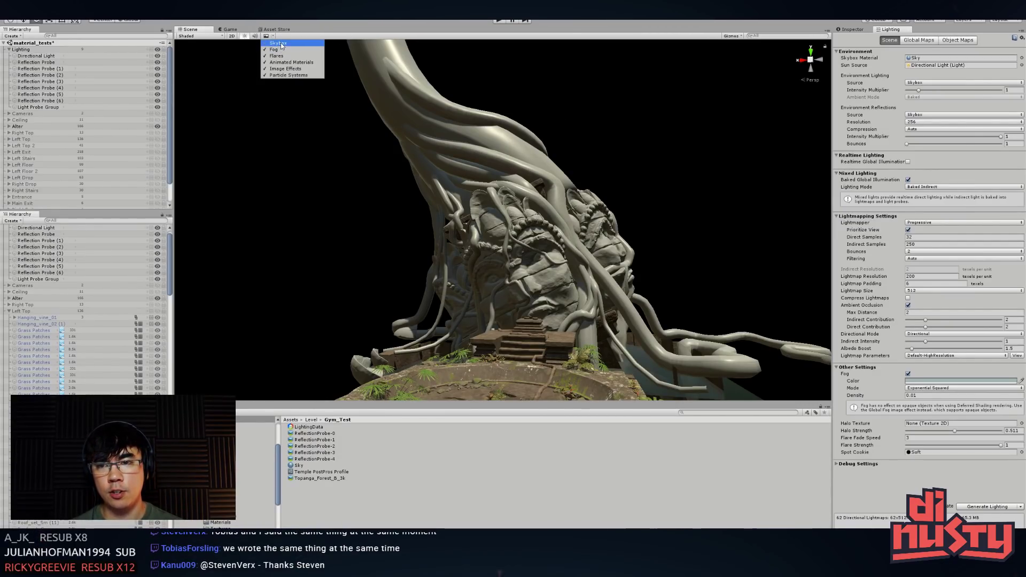
left_click(283, 43)
right_click_drag(310, 120, 303, 187)
left_click(272, 36)
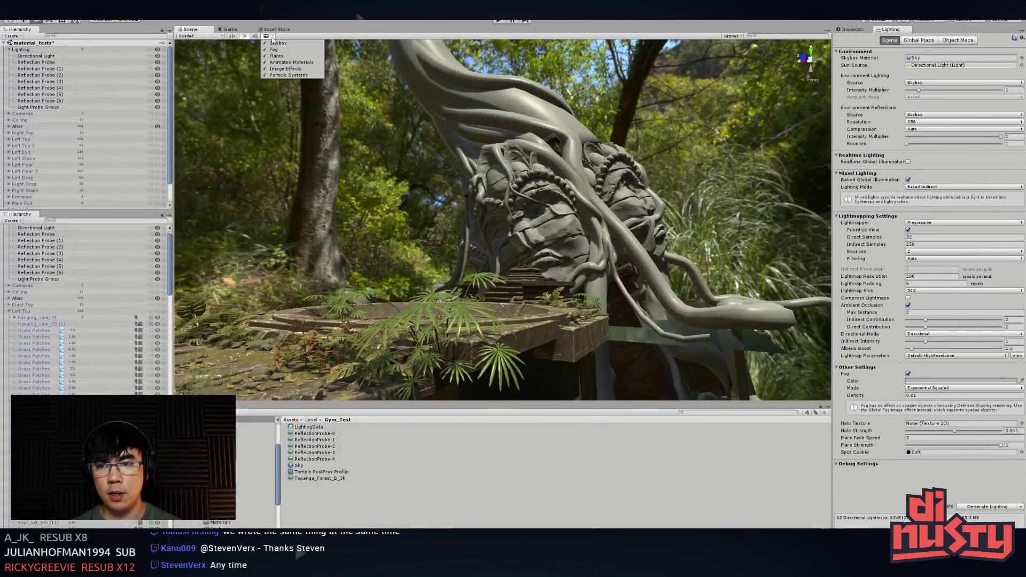
left_click(278, 44)
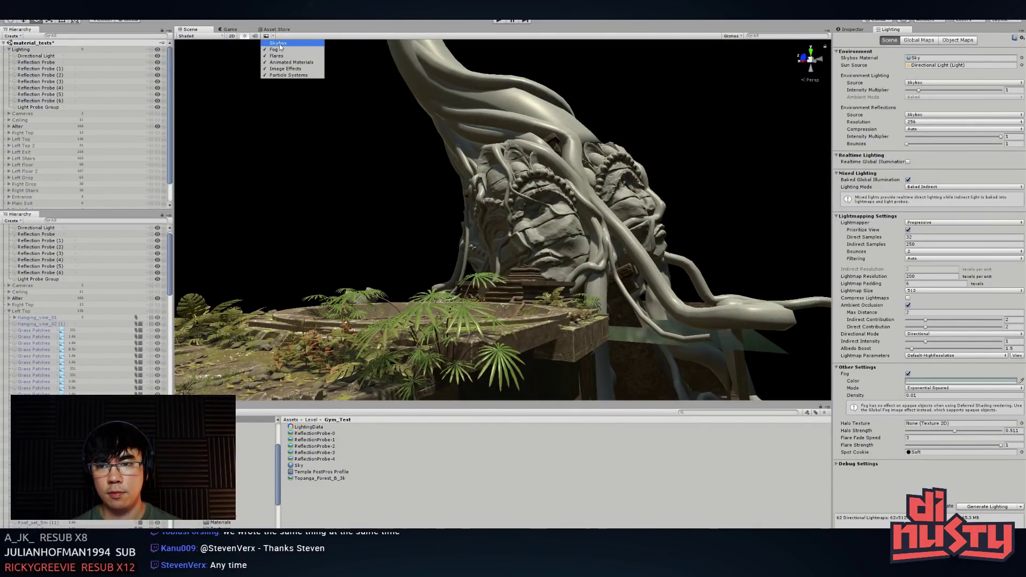
Examine the tree, stone faces, altar and surrounding foliage in the Scene view from several angles
left_click(339, 193)
left_click_drag(338, 193, 395, 183, "alt")
middle_click_drag(396, 182, 369, 160)
left_click_drag(368, 161, 453, 182, "alt")
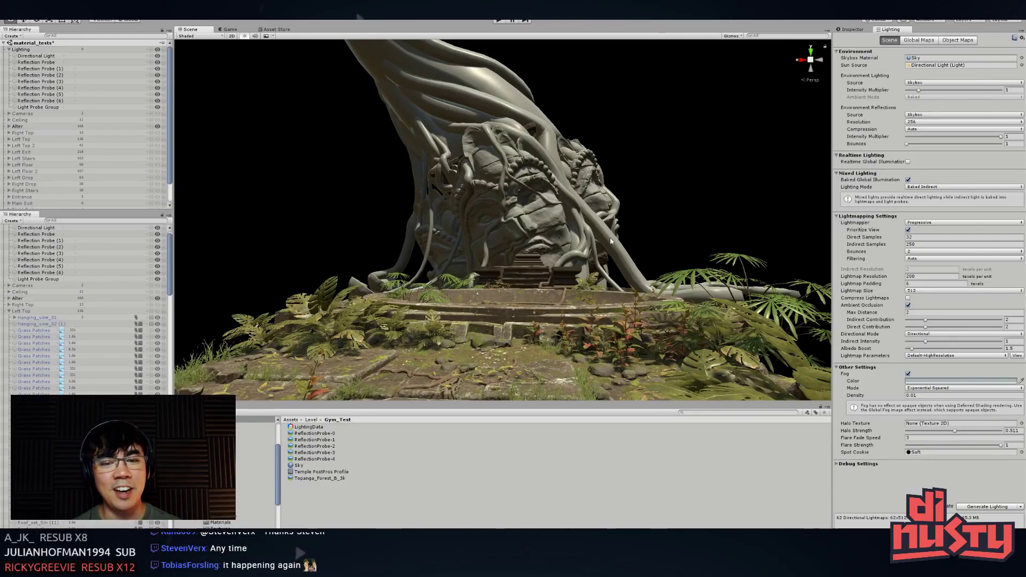
right_click_drag(676, 256, 642, 339)
middle_click_drag(618, 344, 636, 358)
scroll(636, 357, "up", 3)
middle_click_drag(612, 319, 645, 344)
scroll(645, 343, "down", 5)
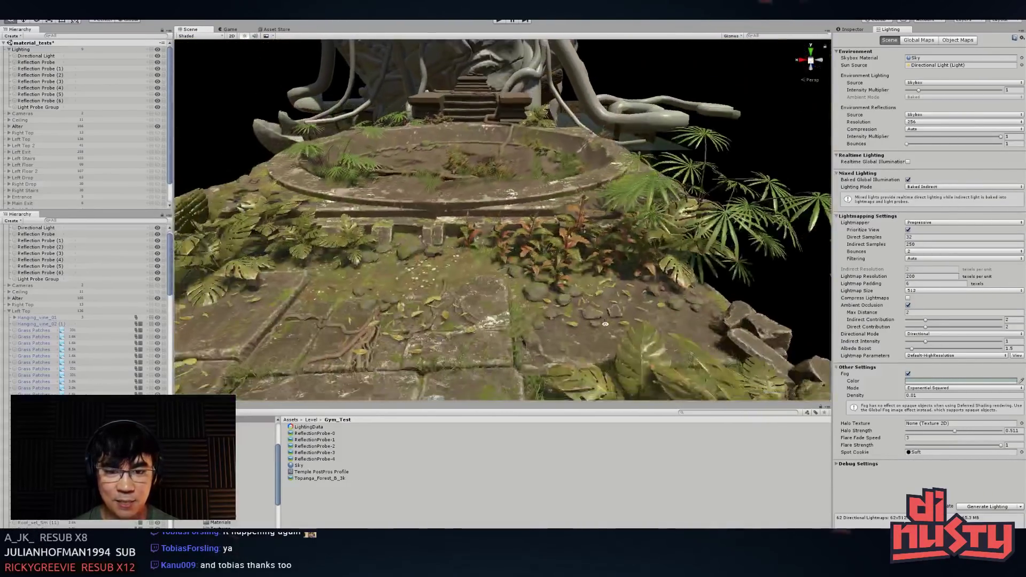
Switch to ZBrush and show the temple faces subtool behind the roots for a close view
key("alt+Tab")
left_click(312, 305)
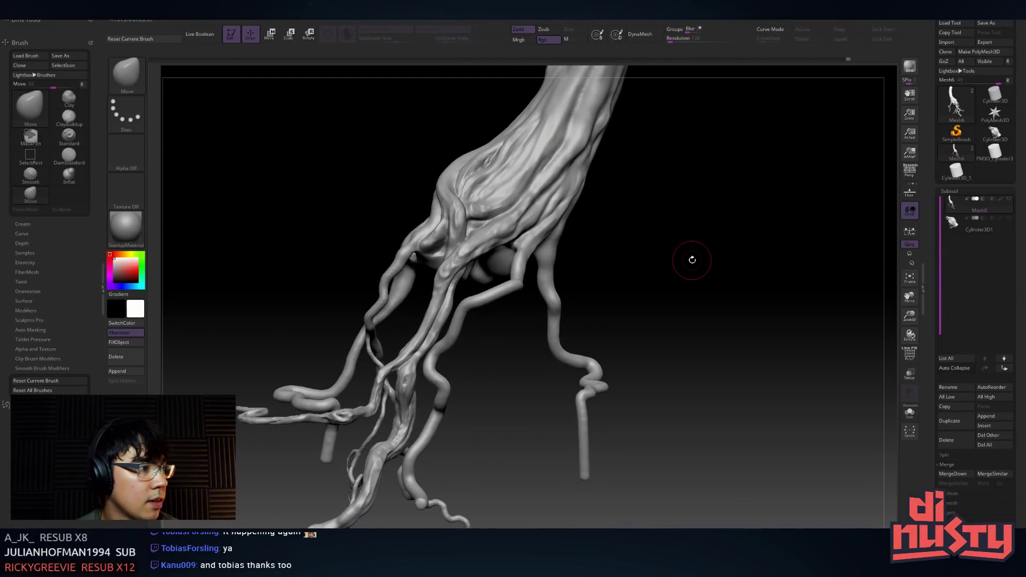
right_click_drag(446, 266, 487, 208, "alt")
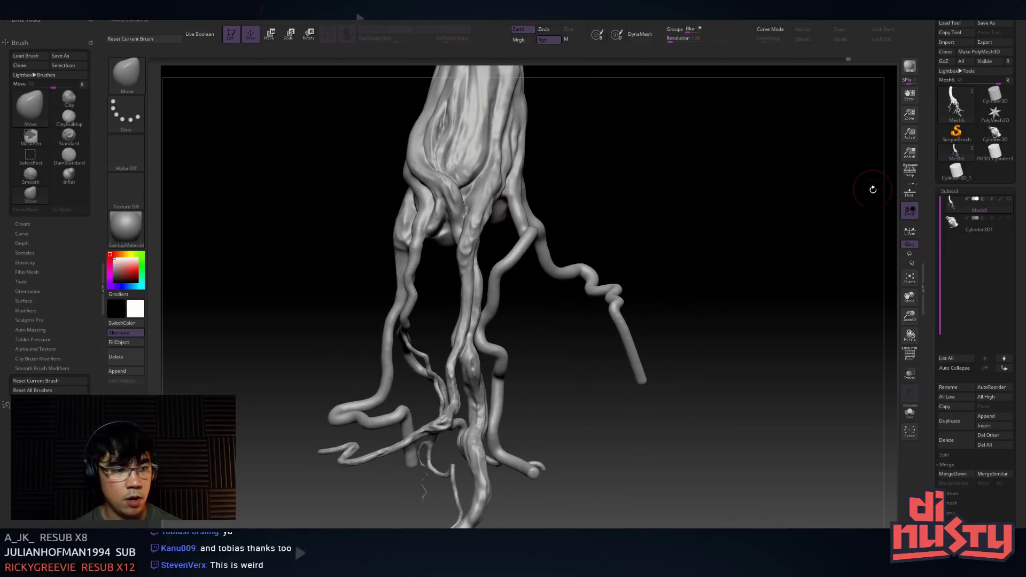
left_click(1009, 218)
mouse_move(642, 220)
right_mouse_down()
mouse_move(629, 199)
mouse_move(580, 198)
mouse_move(577, 228)
mouse_move(591, 173)
mouse_move(598, 224)
mouse_move(539, 241)
mouse_move(572, 246)
mouse_move(498, 267)
mouse_move(504, 254)
right_mouse_up()
key("space")
key("space")
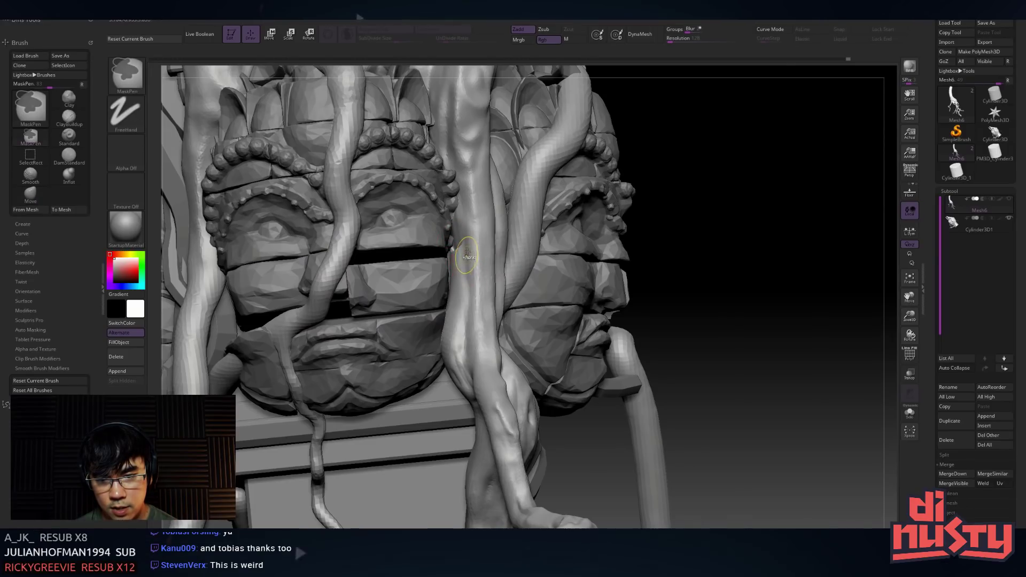
Carve and smooth bark creases with the DamStandard brush along the thick root beside the front face
key("b")
key("d")
key("s")
key("space")
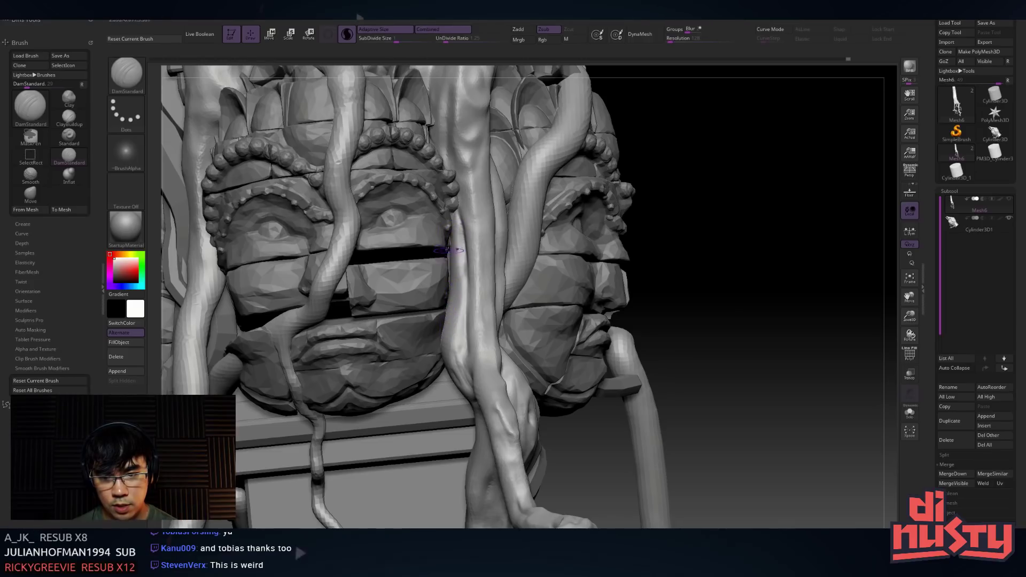
right_click_drag(448, 252, 470, 250)
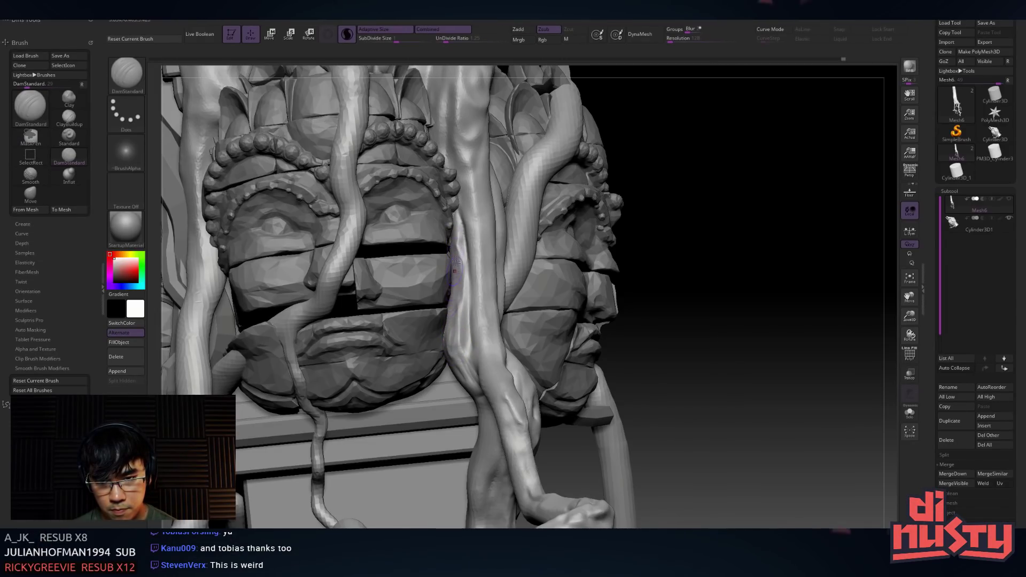
right_click_drag(459, 273, 459, 346)
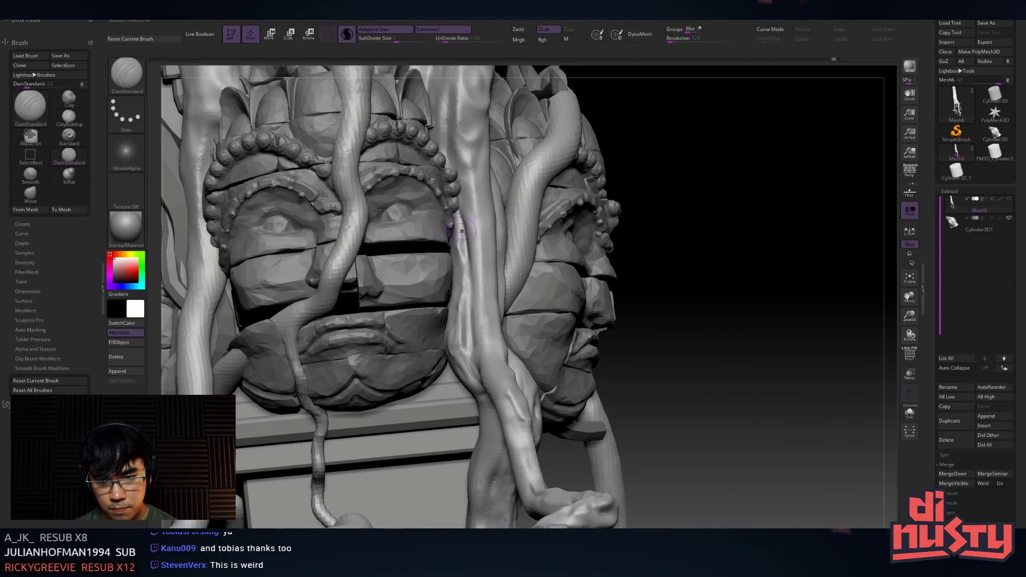
key("shift")
right_click_drag(468, 321, 468, 322)
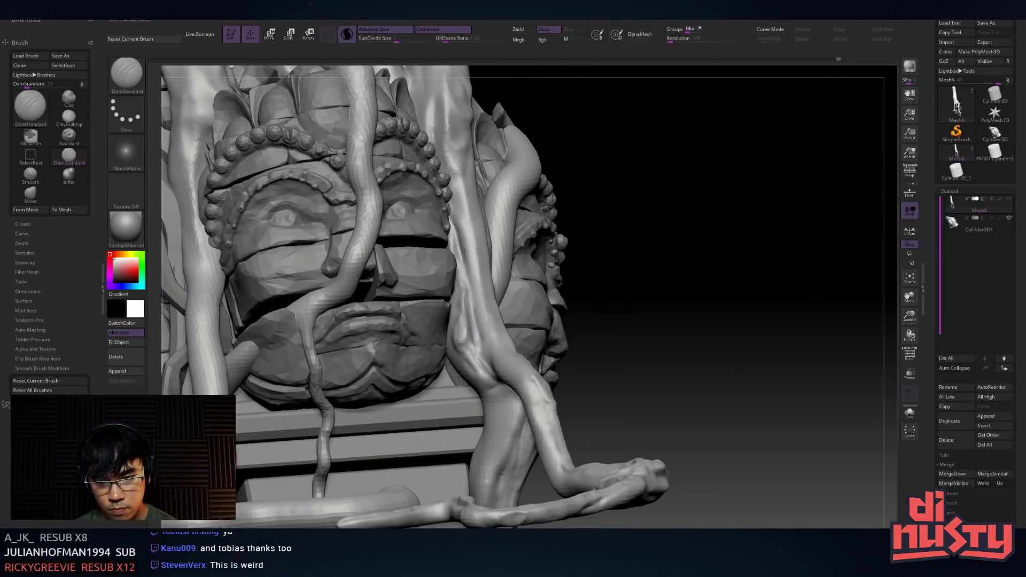
mouse_move(461, 361)
left_mouse_down()
mouse_move(485, 379)
mouse_move(471, 356)
mouse_move(481, 376)
mouse_move(470, 285)
left_mouse_up()
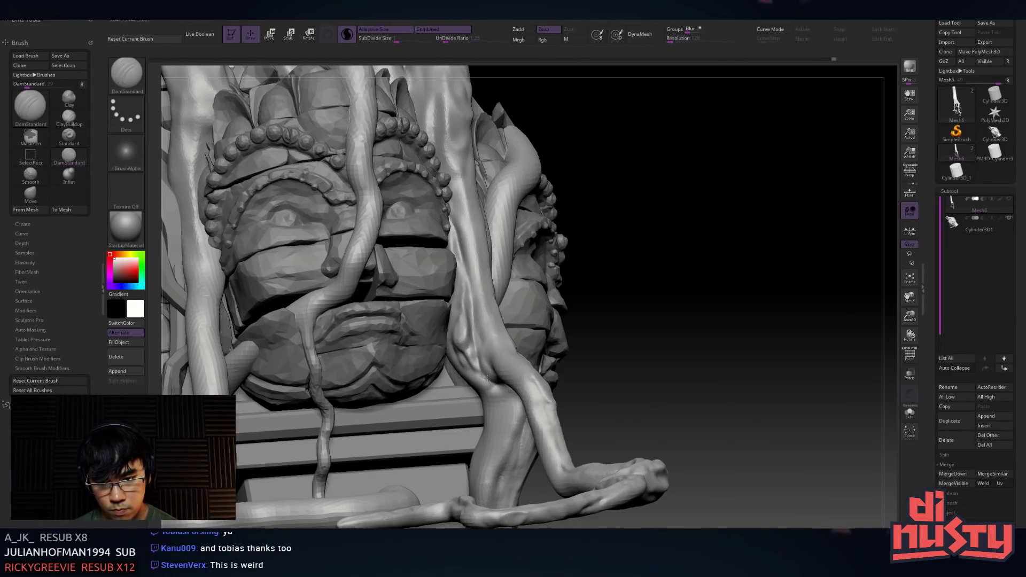
Hide the temple faces subtool and deepen the bark creases around the knot on the thick central root
right_click_drag(503, 253, 433, 338)
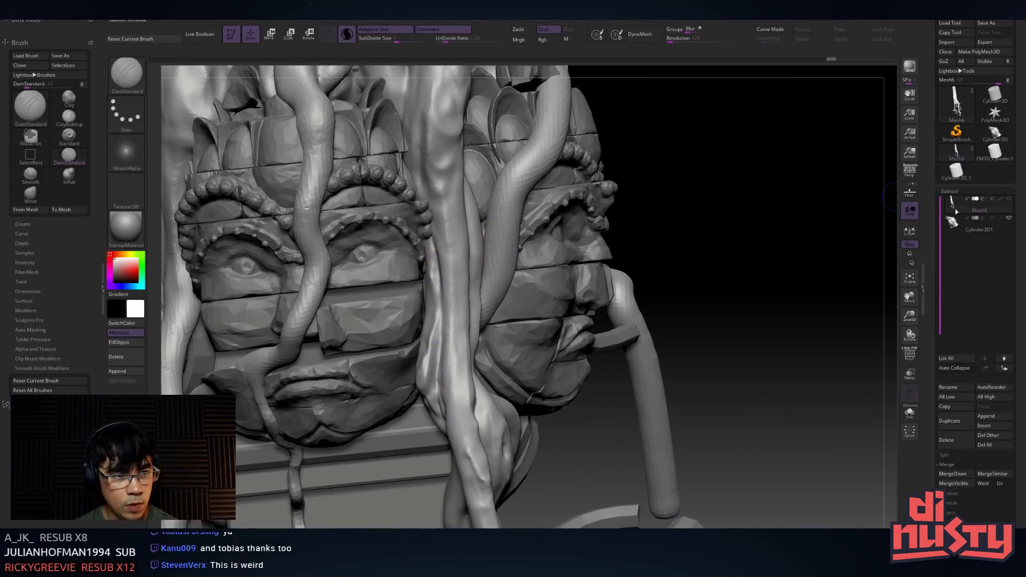
left_click(1009, 220)
right_click_drag(377, 315, 442, 322)
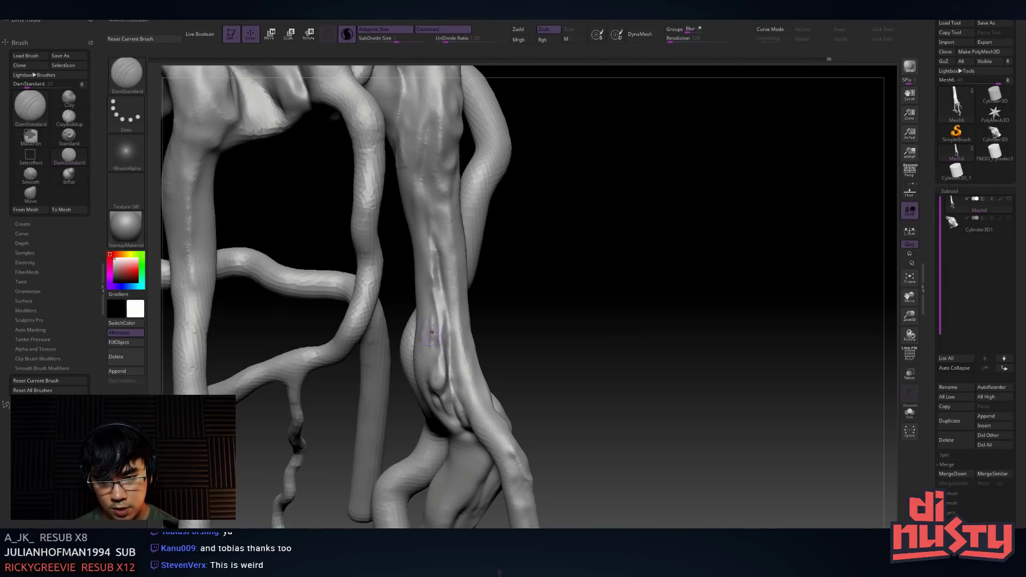
mouse_move(432, 337)
right_mouse_down()
mouse_move(433, 275)
mouse_move(434, 300)
right_mouse_up()
key("space")
left_click_drag(436, 354, 430, 281)
left_click_drag(437, 356, 438, 379)
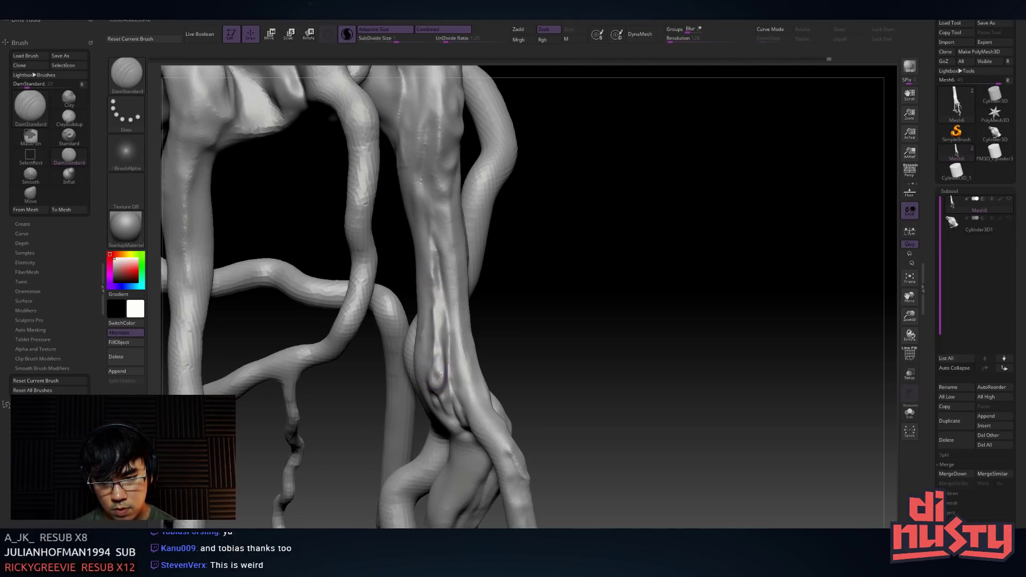
Carve long bark creases along the outer side of the central root's upper stretch and smooth them
right_click_drag(479, 245, 466, 290)
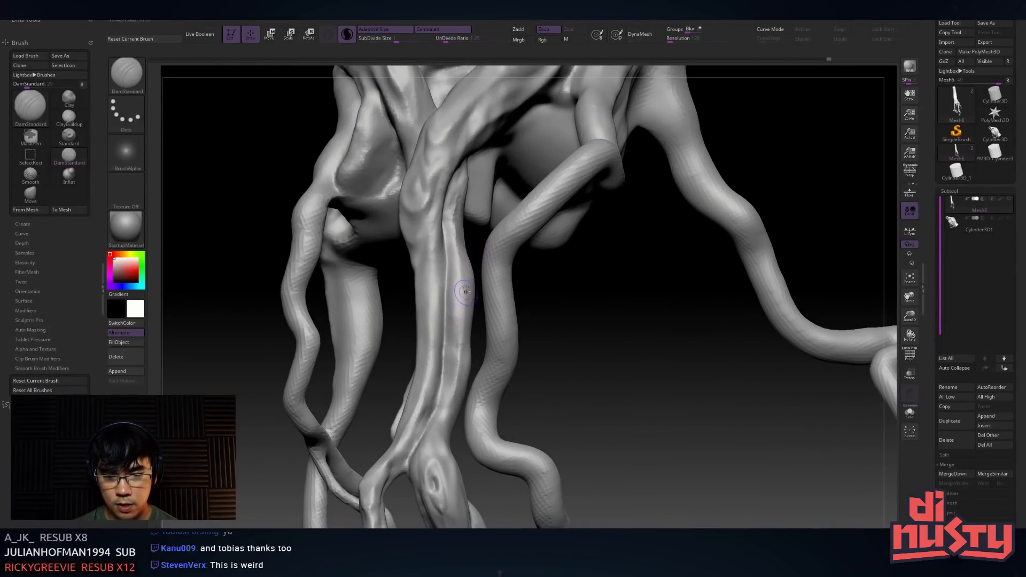
mouse_move(464, 274)
left_mouse_down()
mouse_move(467, 293)
mouse_move(460, 258)
mouse_move(470, 310)
mouse_move(459, 344)
mouse_move(469, 341)
mouse_move(463, 279)
left_mouse_up()
left_click_drag(452, 396, 463, 229)
mouse_move(457, 300)
left_mouse_down()
mouse_move(451, 374)
mouse_move(454, 320)
left_mouse_up()
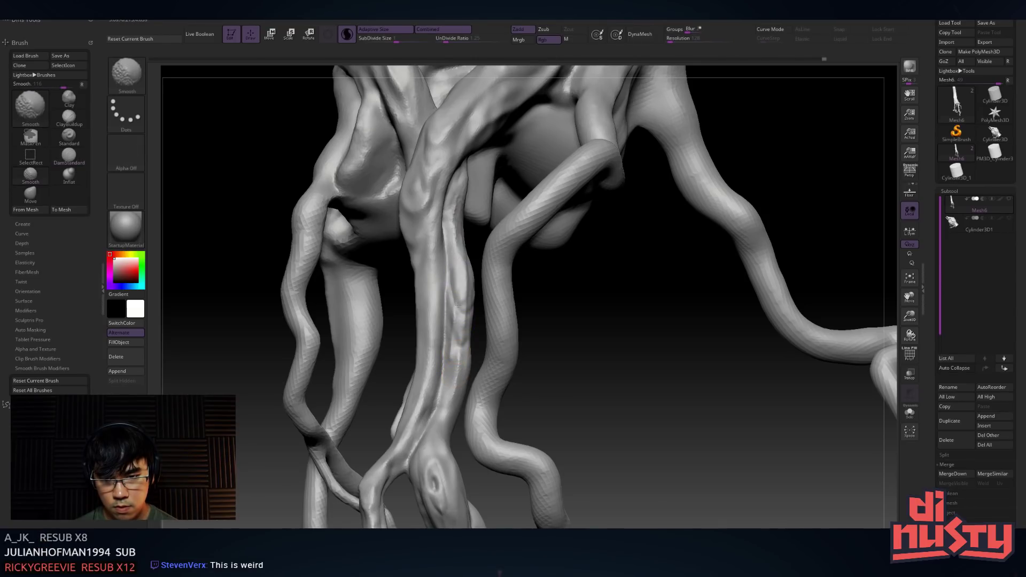
mouse_move(368, 310)
right_mouse_down()
mouse_move(444, 292)
mouse_move(454, 267)
right_mouse_up()
mouse_move(460, 305)
left_mouse_down("shift")
mouse_move(462, 337)
mouse_move(457, 299)
left_mouse_up("shift")
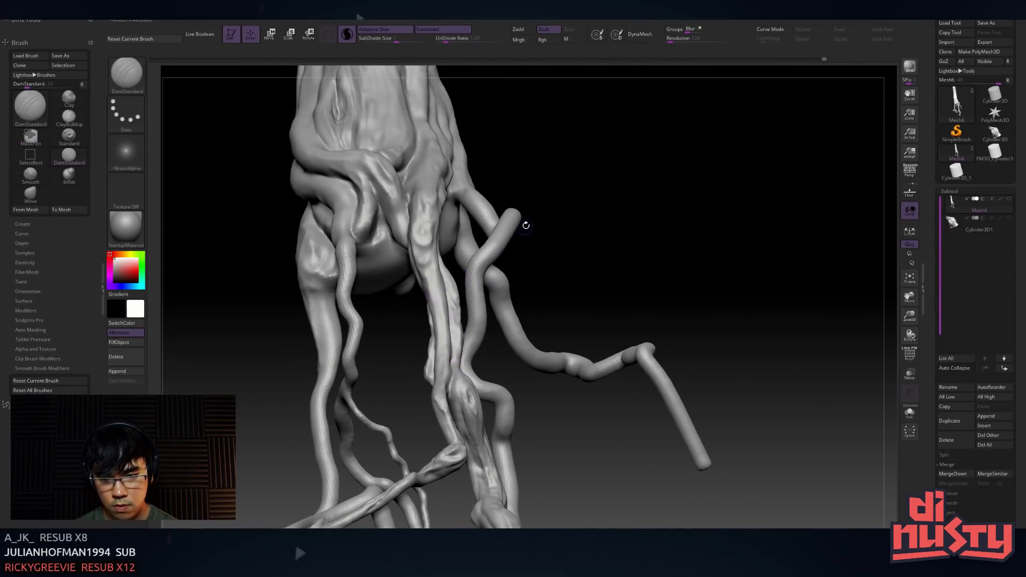
Show the temple faces subtool again and bring the central root between the two faces into close view
left_click(1009, 218)
right_click_drag(567, 236, 585, 227)
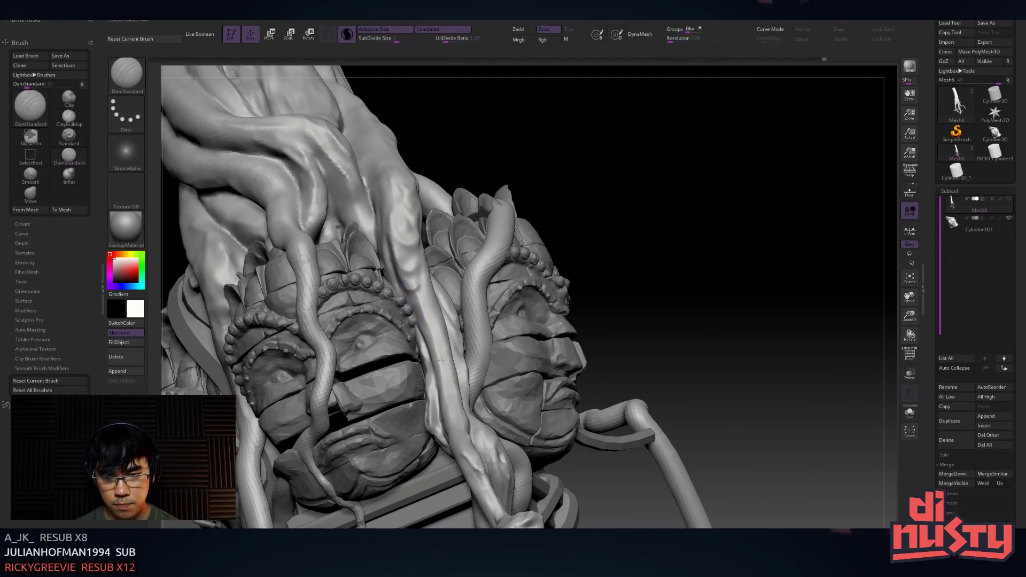
key("space")
right_click_drag(418, 304, 397, 243, "ctrl")
Try carving bark streaks on the central root using DamStandard with Alpha 58
left_click(125, 149)
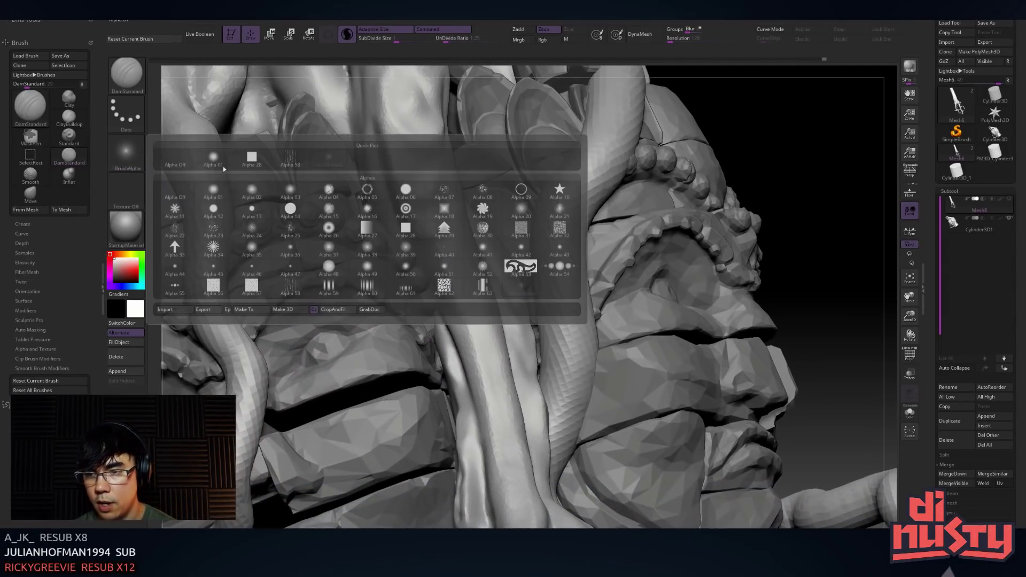
left_click(304, 163)
left_click_drag(464, 241, 482, 307)
key("ctrl+z")
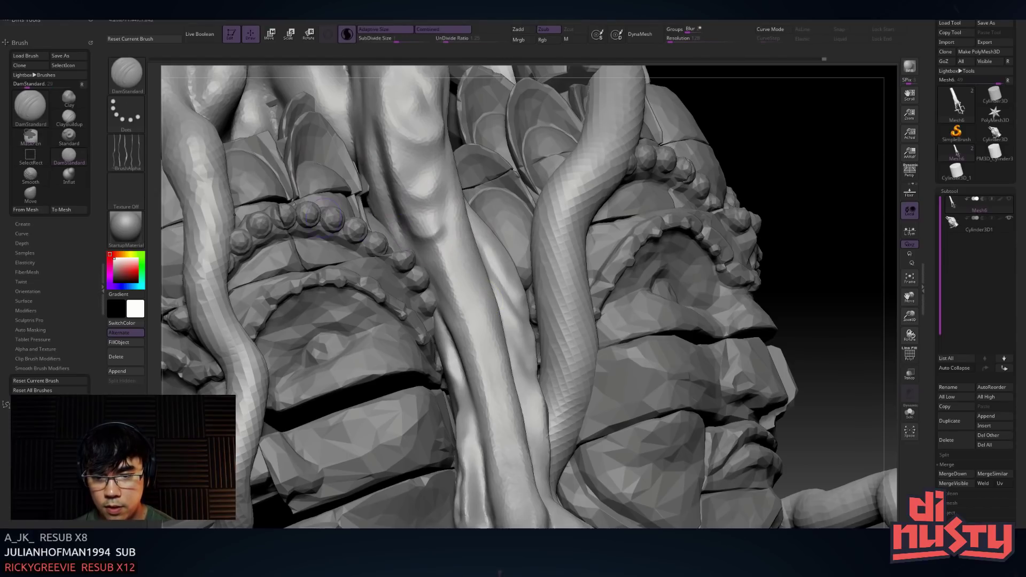
left_click_drag(446, 254, 480, 322)
key("ctrl+z")
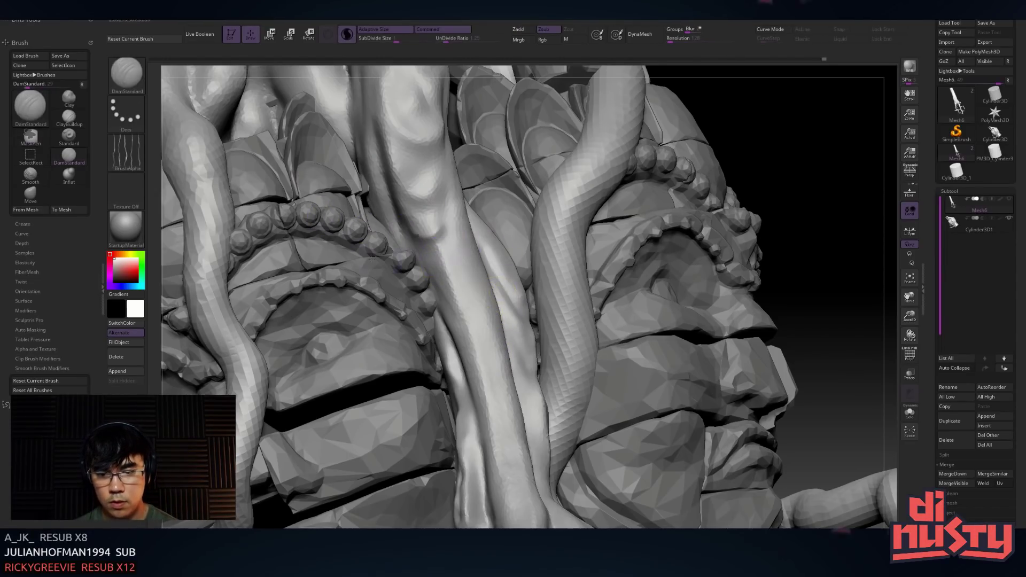
Change the DamStandard alpha to Alpha 06 and try a bark crease along the central root
left_click(133, 164)
left_click(213, 190)
left_click(134, 163)
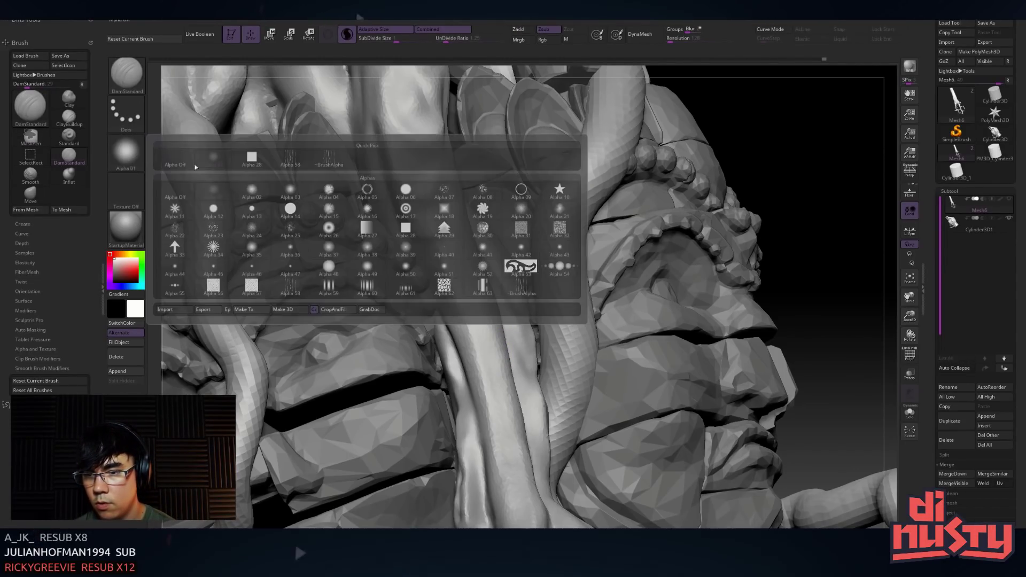
left_click(406, 189)
left_click_drag(455, 229, 483, 316)
key("ctrl+z")
Adjust the brush settings and try a short crease on the inner edge of the central root
key("space")
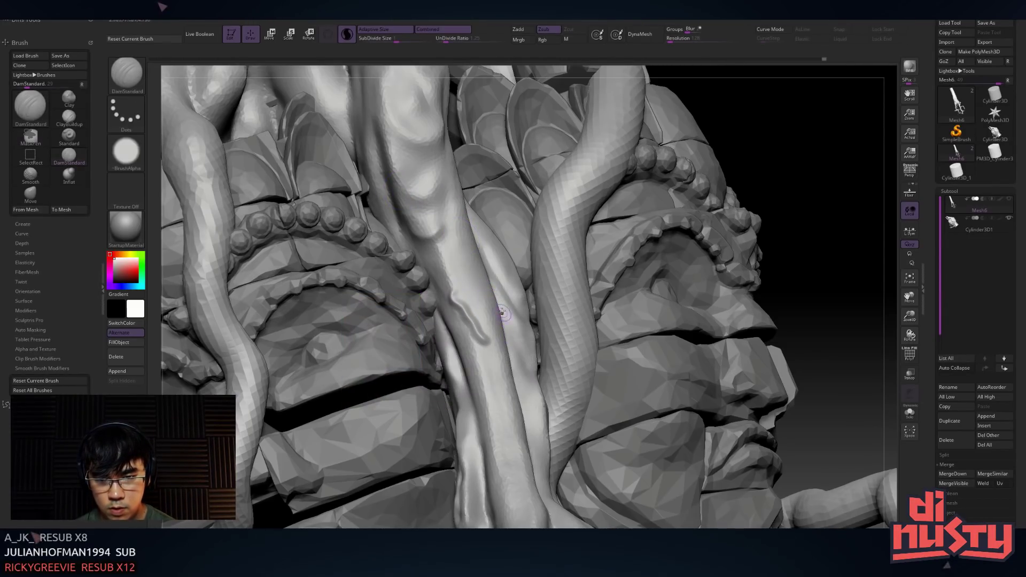
key("space")
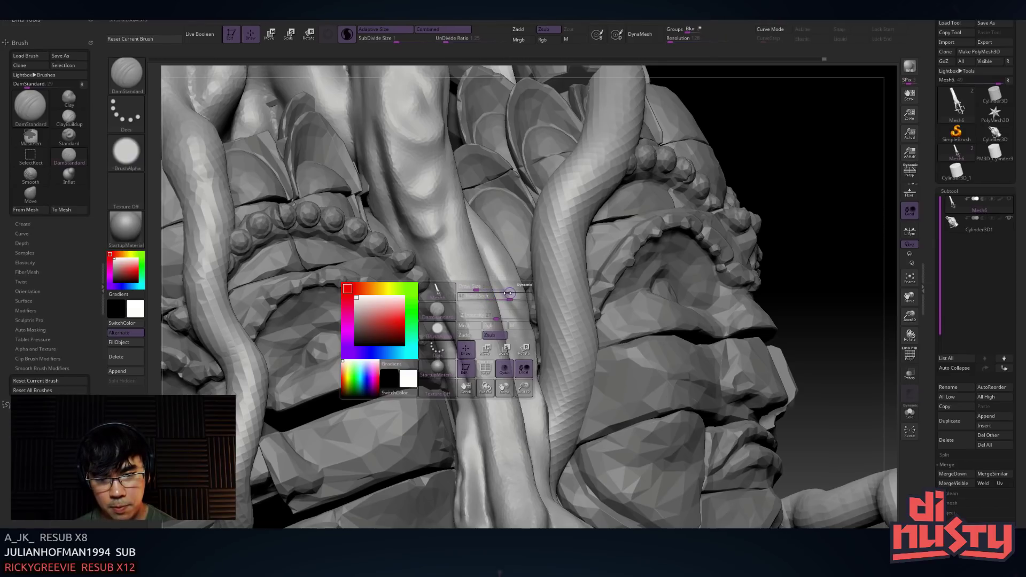
left_click_drag(447, 258, 460, 293)
key("ctrl+z")
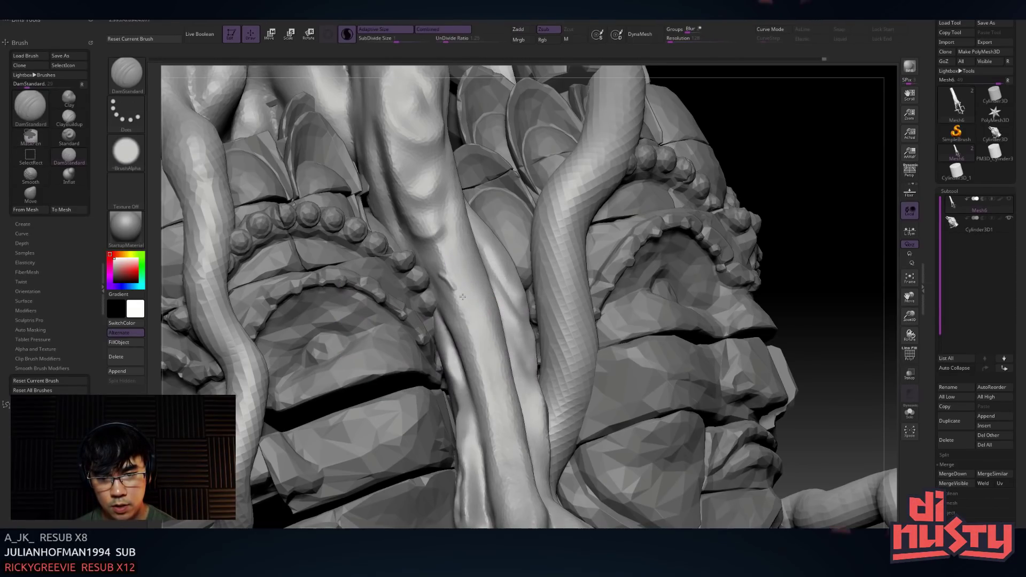
right_click_drag(509, 341, 481, 303)
key("ctrl+z")
right_click_drag(556, 303, 469, 304)
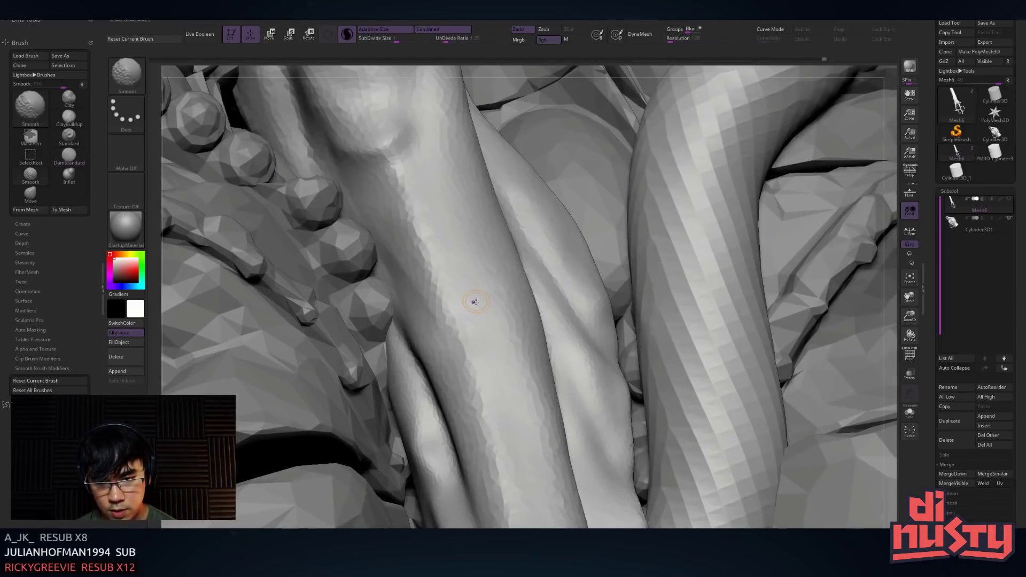
Display the polygon wireframe and try winding crease strokes on the central root to test the Sculptris Pro density
key("shift+f")
mouse_move(432, 270)
left_mouse_down()
mouse_move(473, 298)
mouse_move(513, 408)
left_mouse_up()
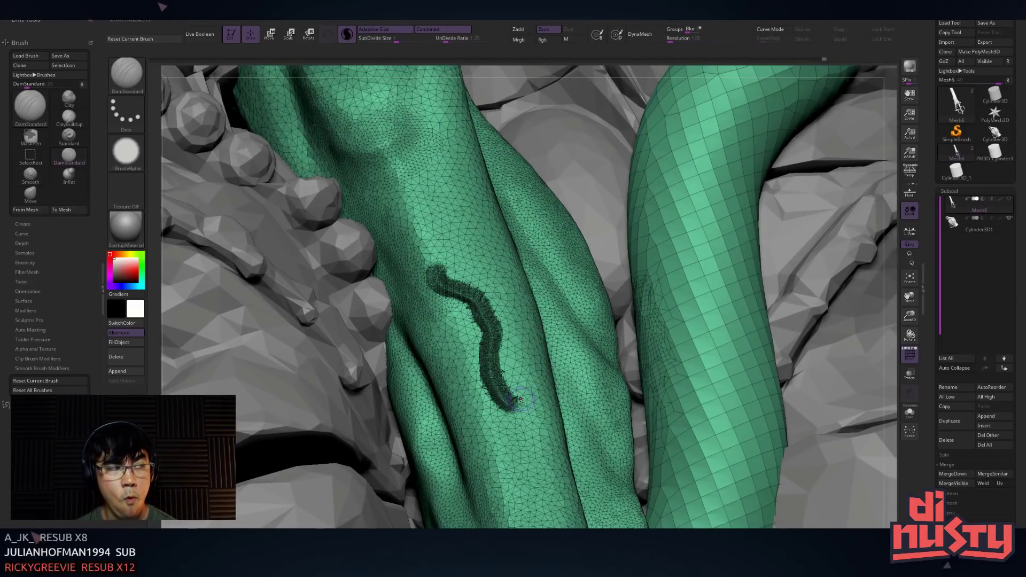
key("ctrl")
key("ctrl+z")
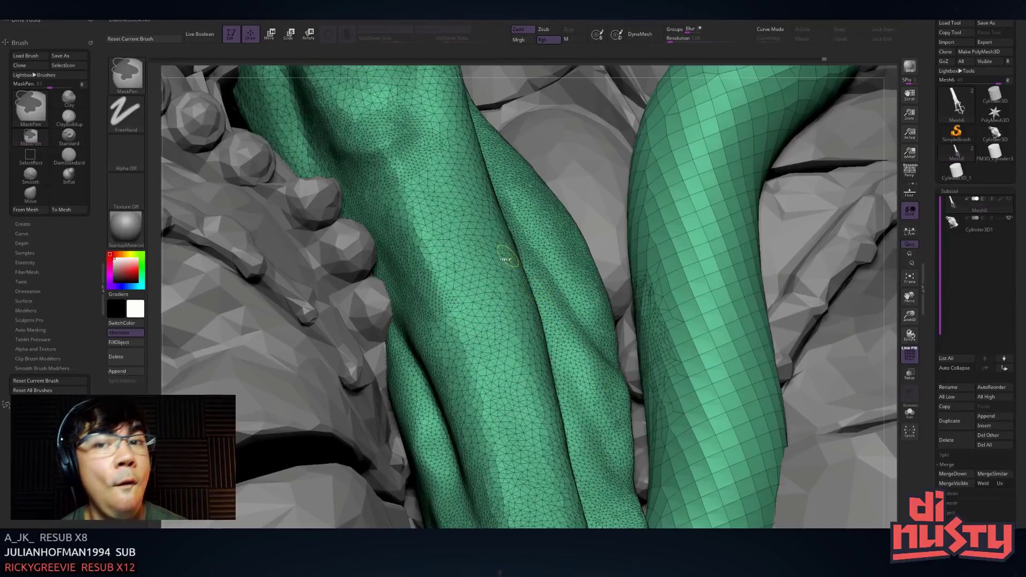
mouse_move(425, 241)
left_mouse_down()
mouse_move(451, 317)
mouse_move(545, 427)
left_mouse_up()
key("ctrl+z")
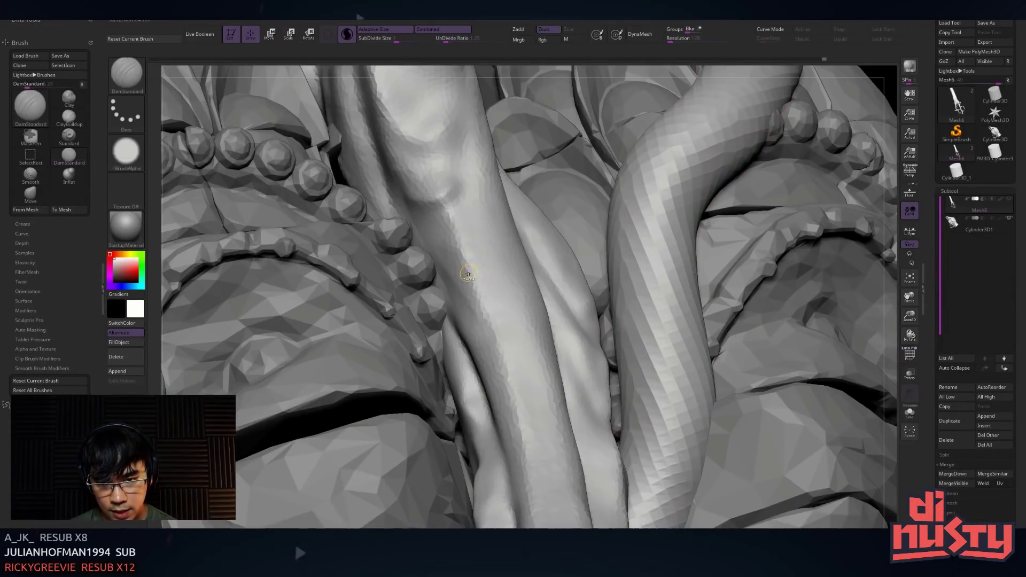
Try a branching network of thin winding creases on the central root, then undo the strokes
mouse_move(465, 268)
left_mouse_down("ctrl")
mouse_move(513, 320)
mouse_move(530, 391)
left_mouse_up("ctrl")
key("ctrl+z")
left_click_drag(511, 328, 518, 417)
left_click_drag(514, 330, 497, 357)
key("shift")
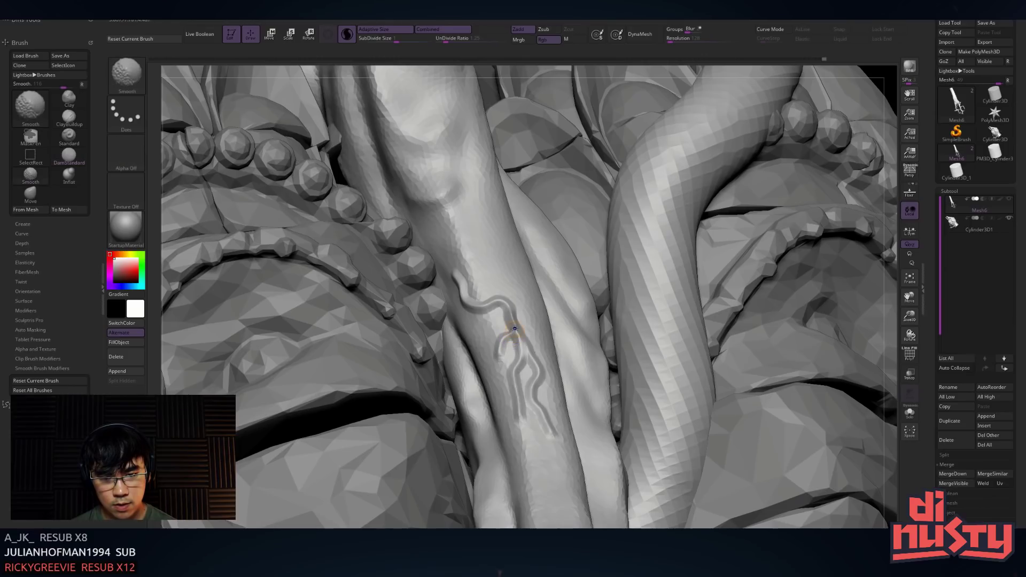
mouse_move(543, 301)
right_mouse_down()
mouse_move(526, 307)
mouse_move(521, 262)
mouse_move(499, 259)
right_mouse_up()
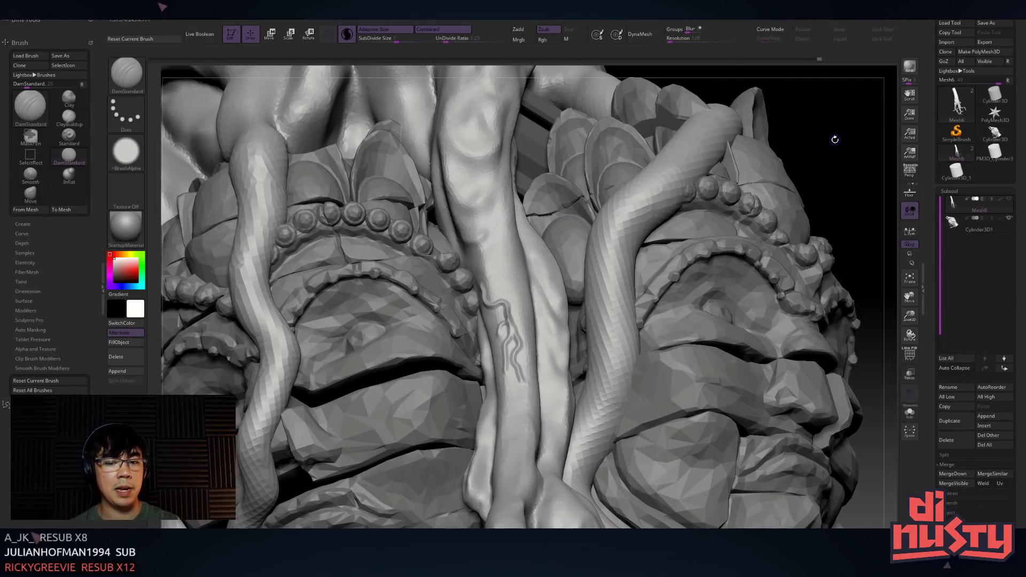
key("ctrl")
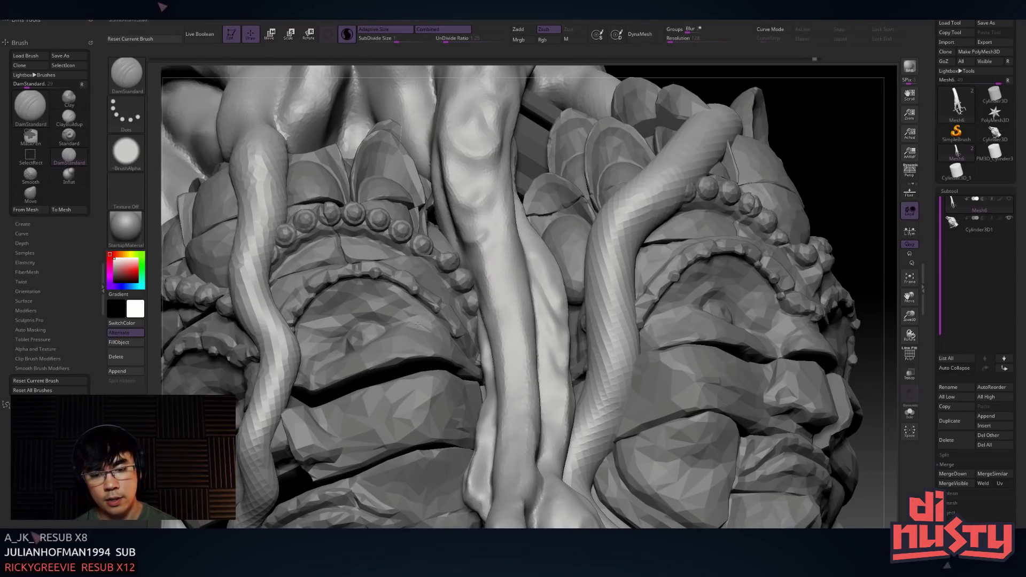
Switch DamStandard to the Color Spray stroke and try it along the central root
left_click(129, 125)
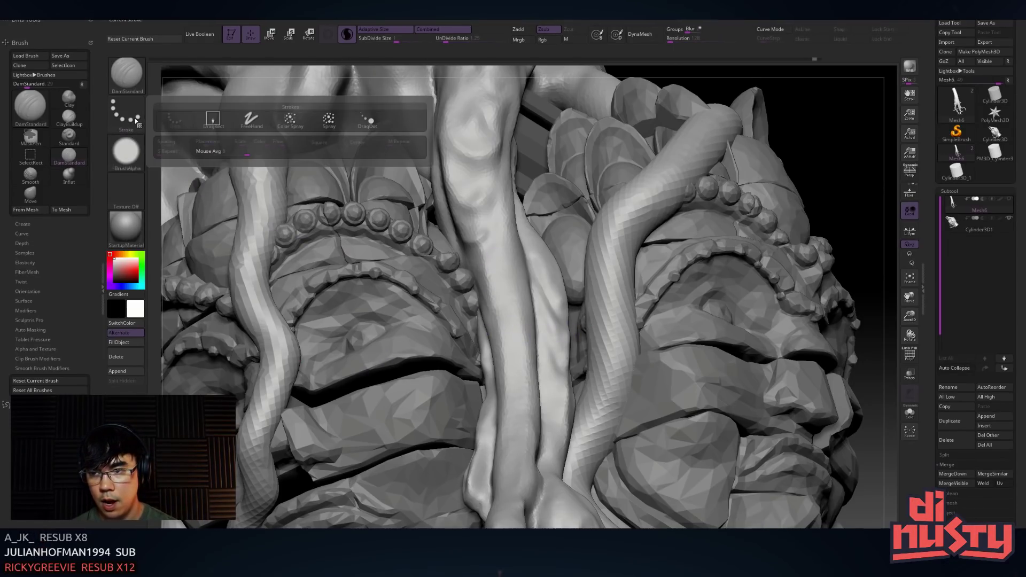
left_click(135, 123)
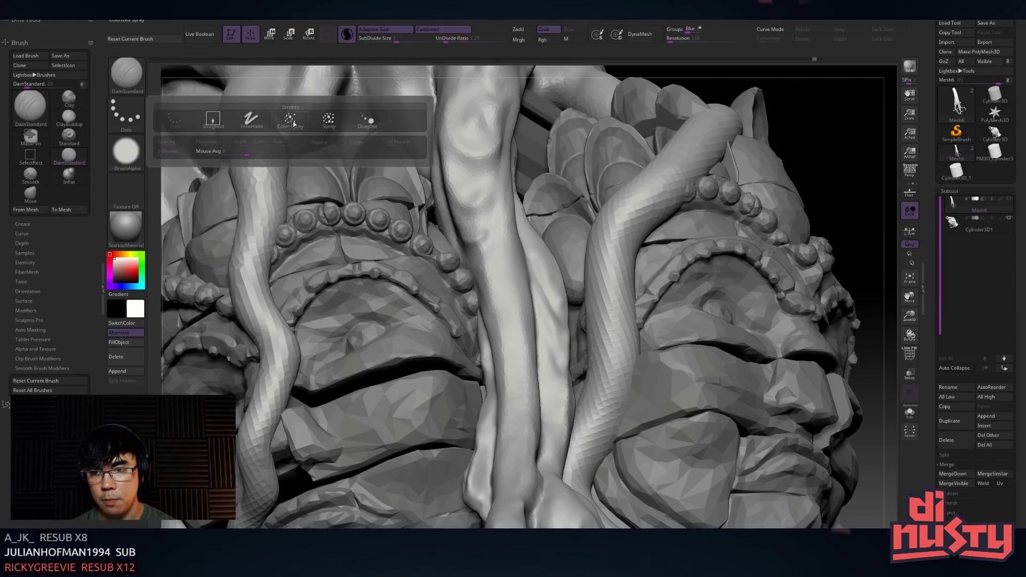
left_click(129, 115)
left_click(336, 122)
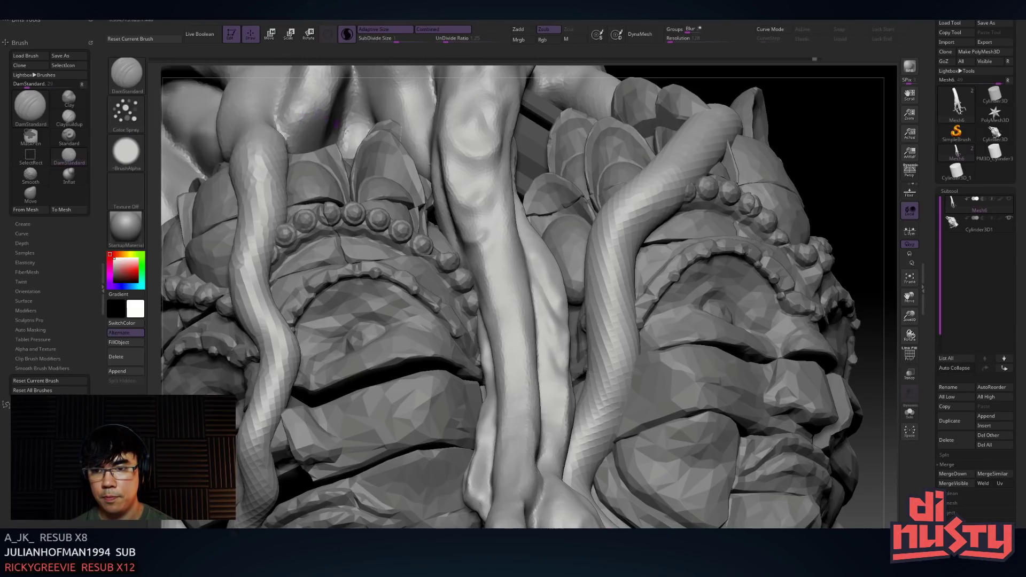
left_click_drag(504, 255, 541, 366)
key("ctrl+z")
Try two shorter Color Spray strokes on the central root with a resized brush
key("space")
left_click(527, 301)
left_click_drag(499, 251, 534, 292)
key("ctrl+z")
left_click_drag(507, 254, 539, 297)
key("ctrl+z")
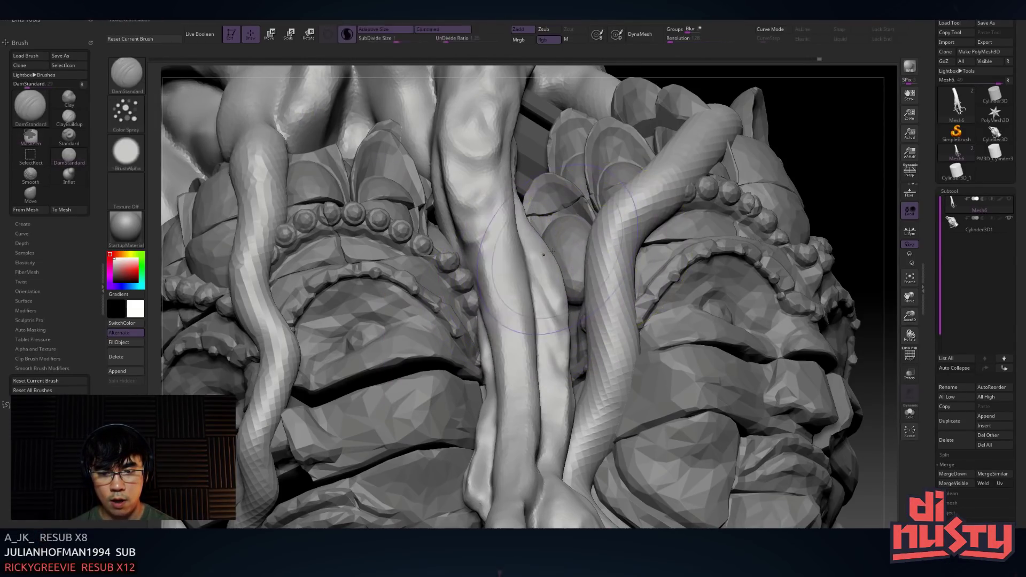
Turn off Sculptris Pro and try large Color Spray strokes over the central root
left_click(347, 33)
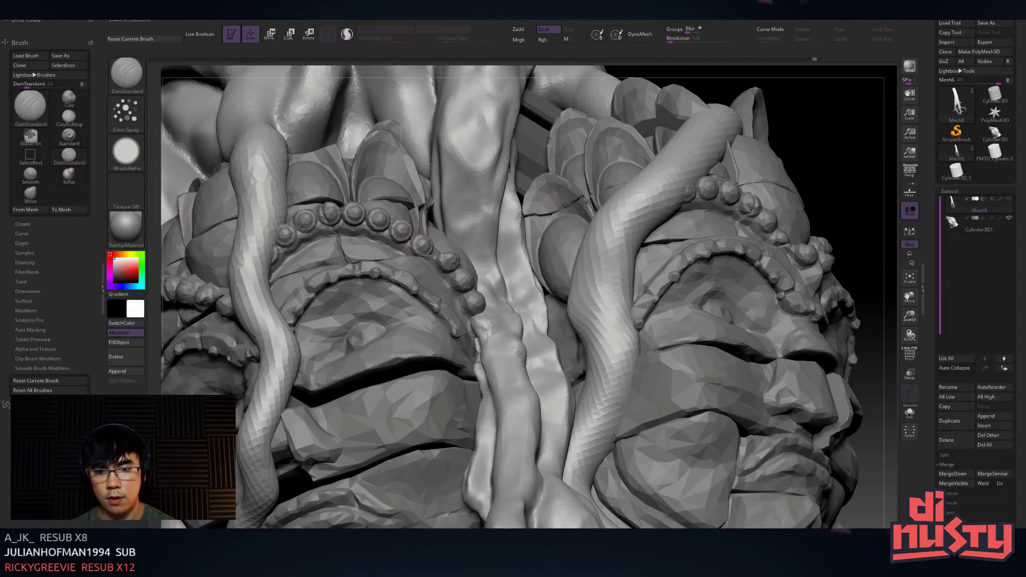
left_click_drag(515, 348, 564, 326)
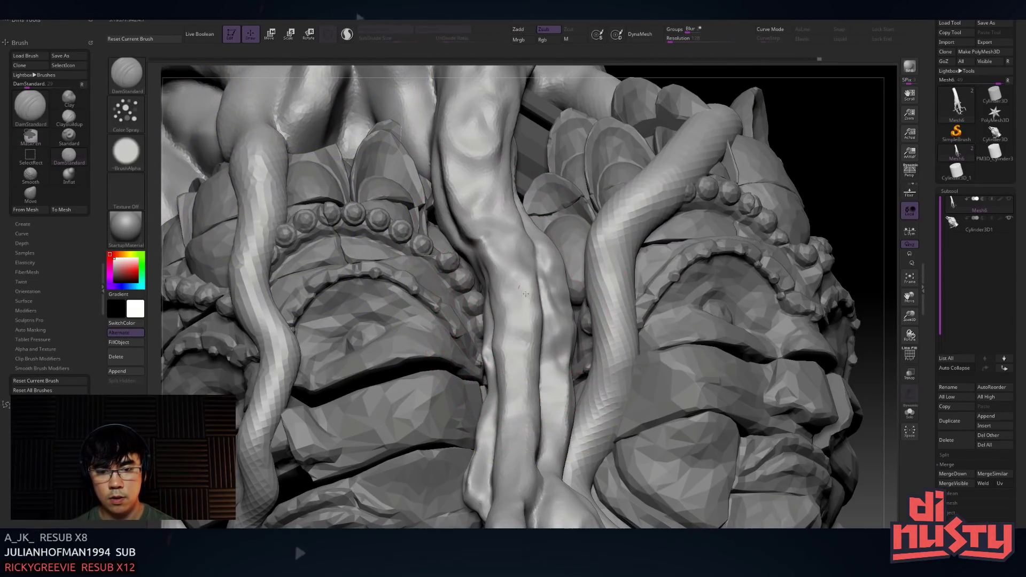
right_click_drag(569, 326, 558, 286, "ctrl")
mouse_move(553, 326)
left_mouse_down()
mouse_move(538, 396)
mouse_move(526, 246)
mouse_move(539, 299)
mouse_move(521, 219)
left_mouse_up()
mouse_move(529, 353)
left_mouse_down("shift")
mouse_move(588, 235)
mouse_move(615, 225)
left_mouse_up("shift")
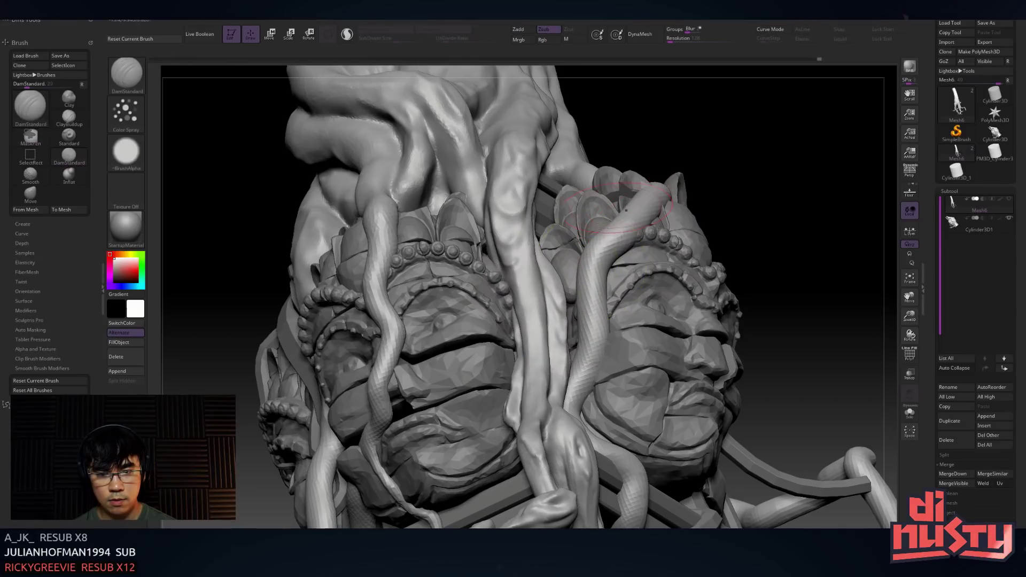
Set the DamStandard stroke to FreeHand and browse the alpha library
left_click(133, 129)
left_click(251, 119)
left_click(126, 151)
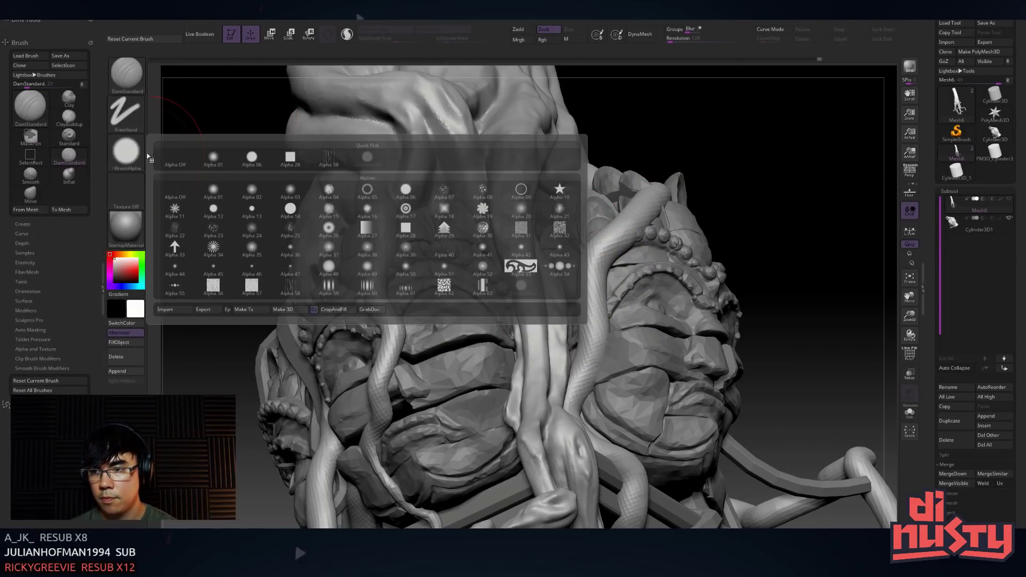
left_click(126, 151)
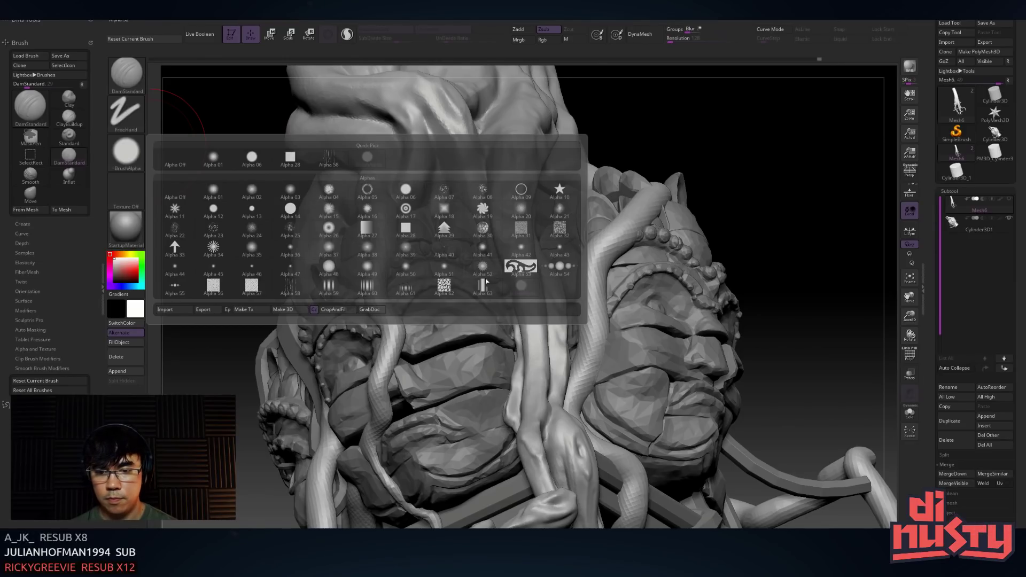
Check the Inflat brush for comparison, return to DamStandard and set its alpha to Alpha Off
left_click(140, 87)
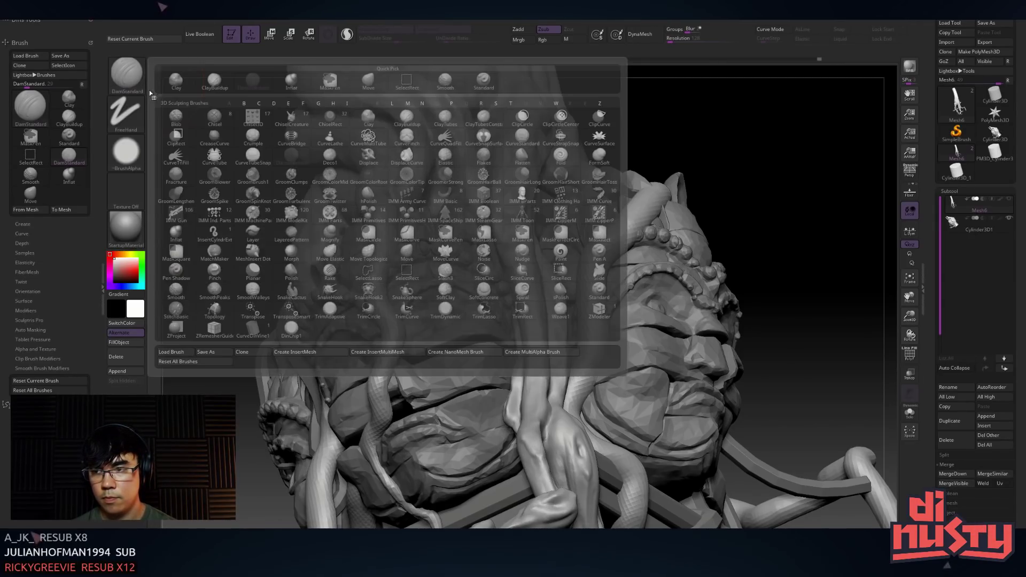
left_click(292, 86)
key("b")
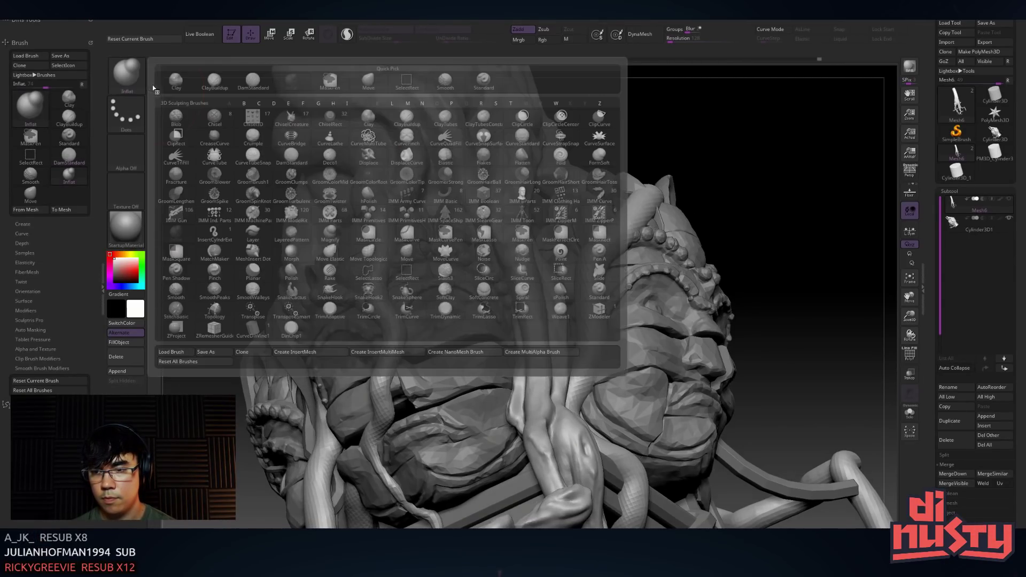
key("d")
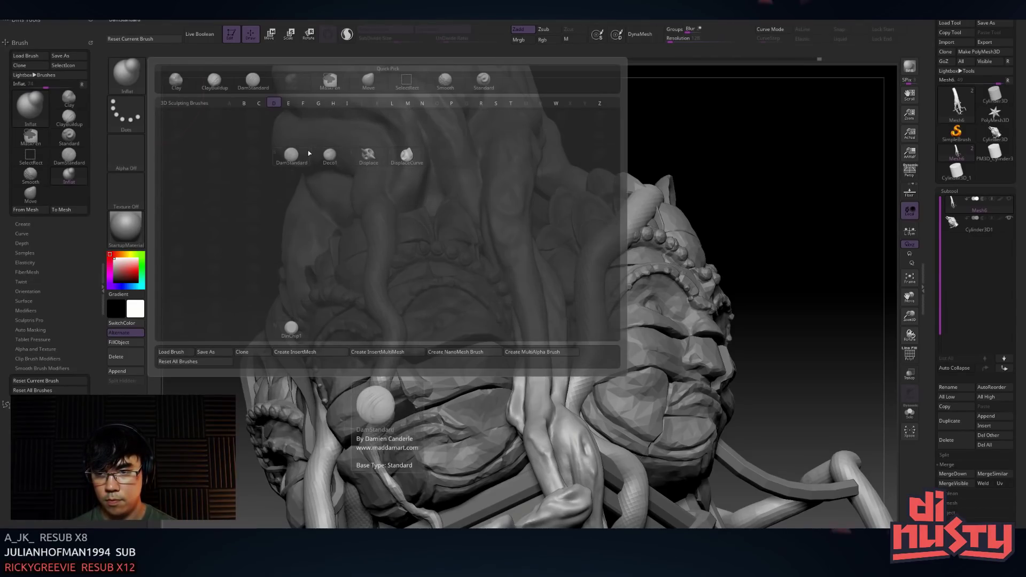
key("s")
left_click(141, 164)
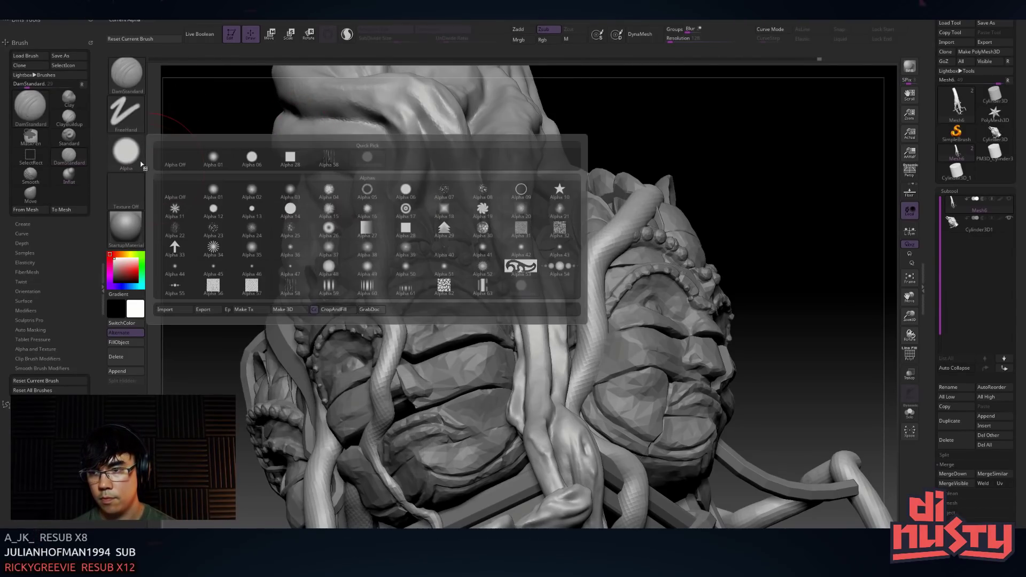
left_click(176, 160)
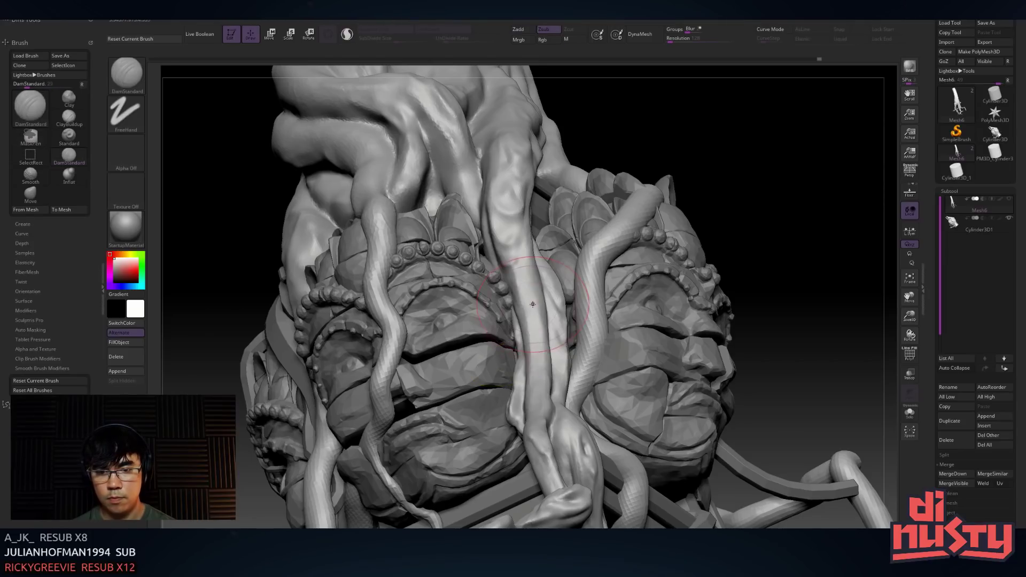
Try FreeHand strokes without an alpha on the central root using a smaller brush
key("space")
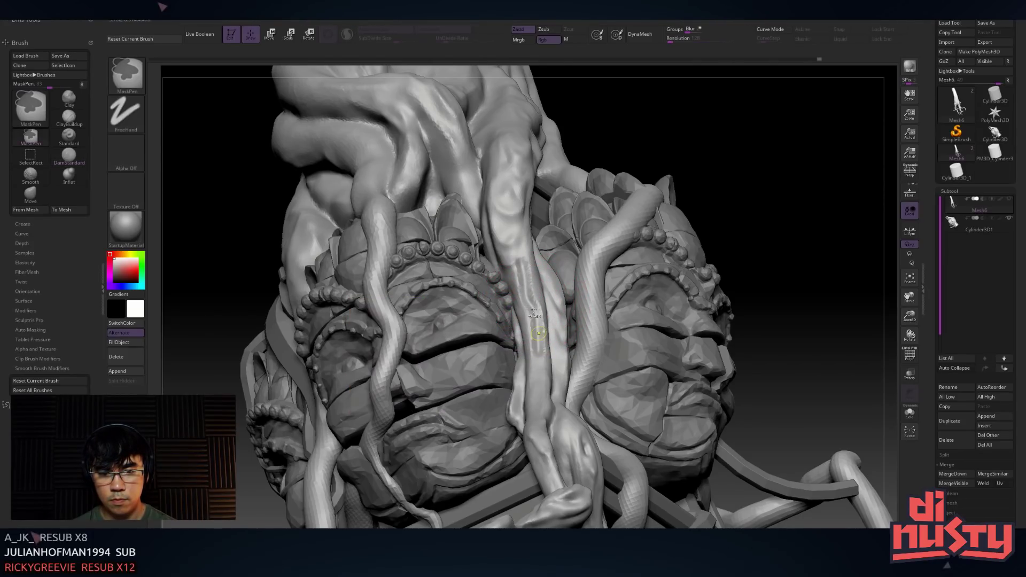
key("space")
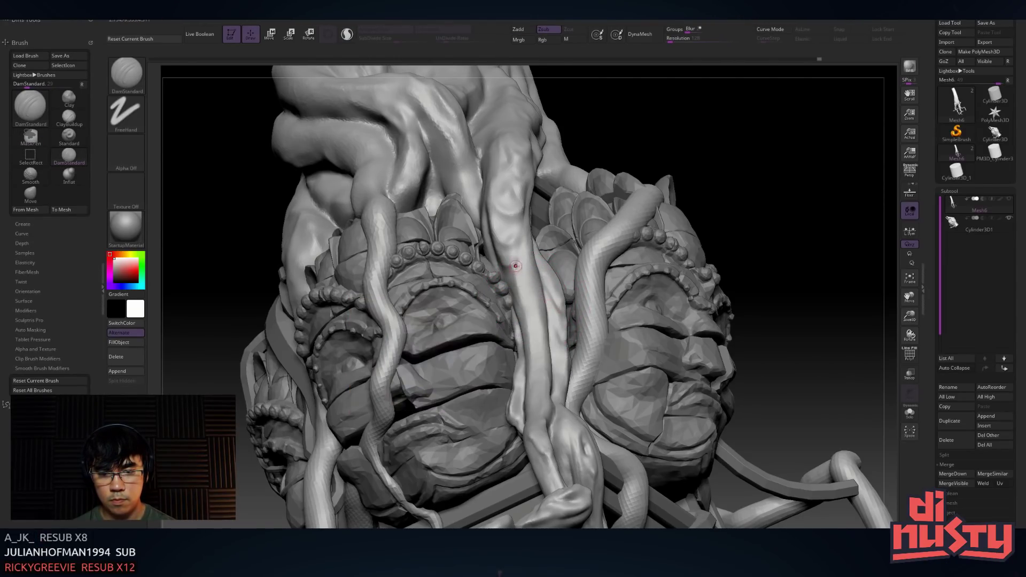
right_click_drag(525, 294, 527, 264, "ctrl")
key("ctrl+z")
key("space")
right_click_drag(524, 294, 527, 263, "ctrl")
Re-enable Sculptris Pro and carve bark creases along the central root's lower stretch beside the front face
mouse_move(475, 174)
right_mouse_down()
mouse_move(545, 240)
mouse_move(542, 320)
right_mouse_up()
key("space")
left_click_drag(548, 294, 554, 293)
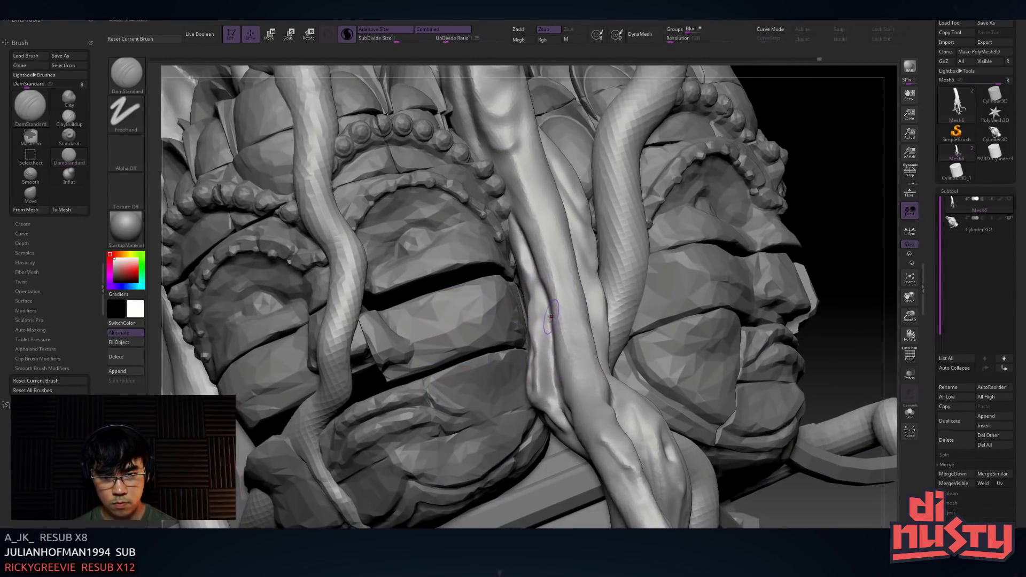
key("space")
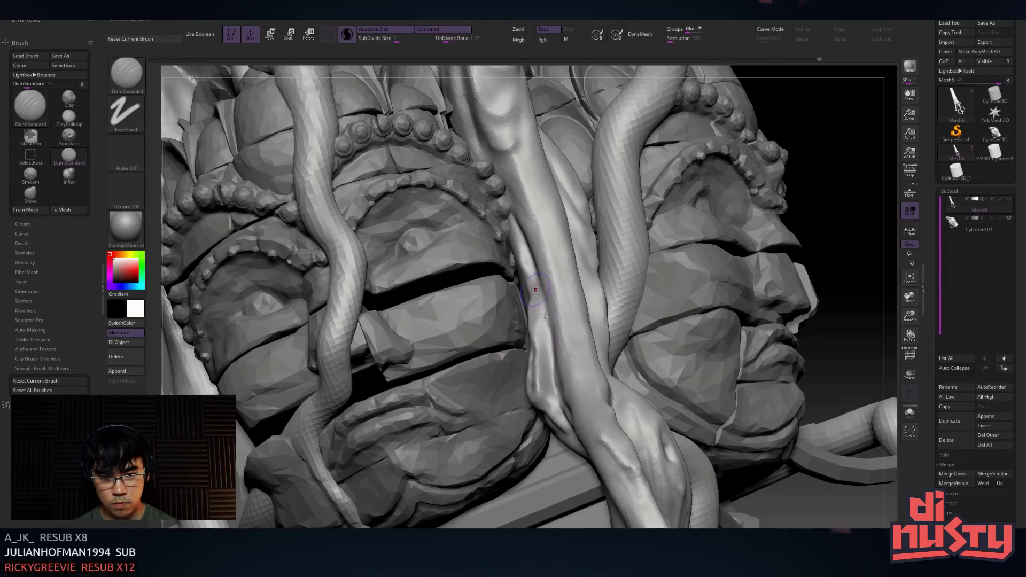
left_click_drag(548, 339, 551, 366)
right_click_drag(534, 353, 561, 348)
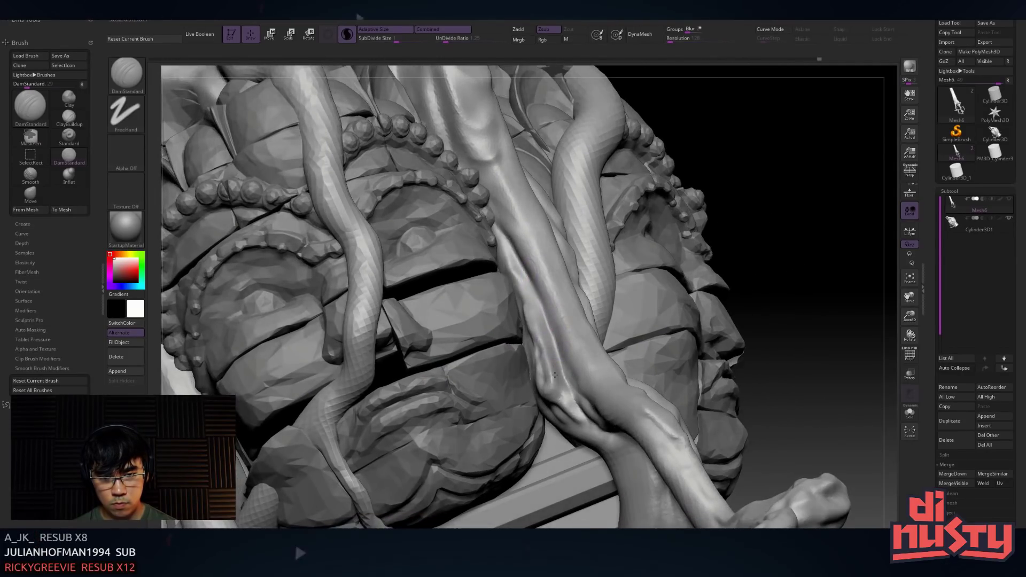
right_click_drag(557, 291, 529, 275)
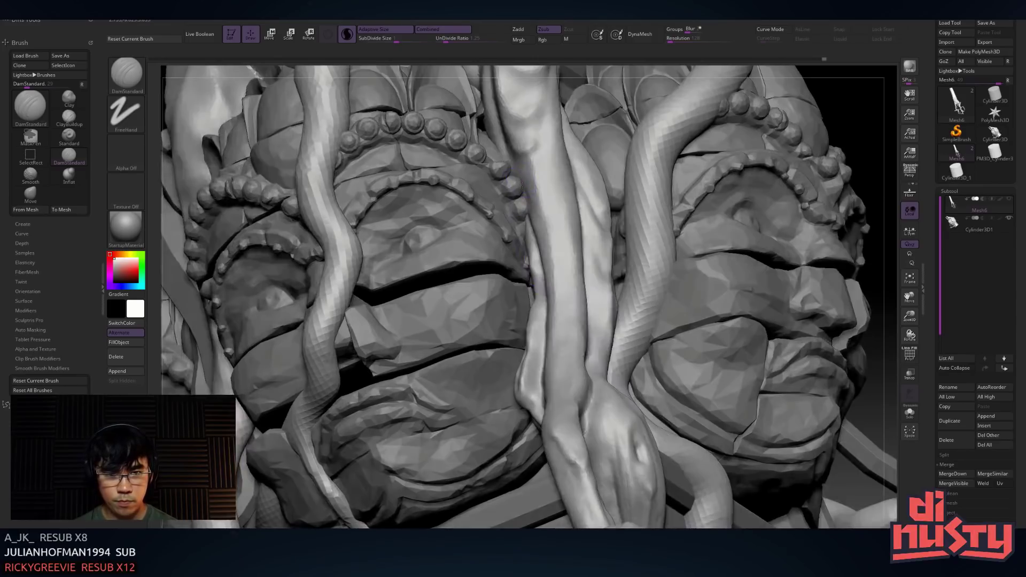
Assign a small soft dot alpha to the DamStandard brush and adjust its draw size over the central root
key("space")
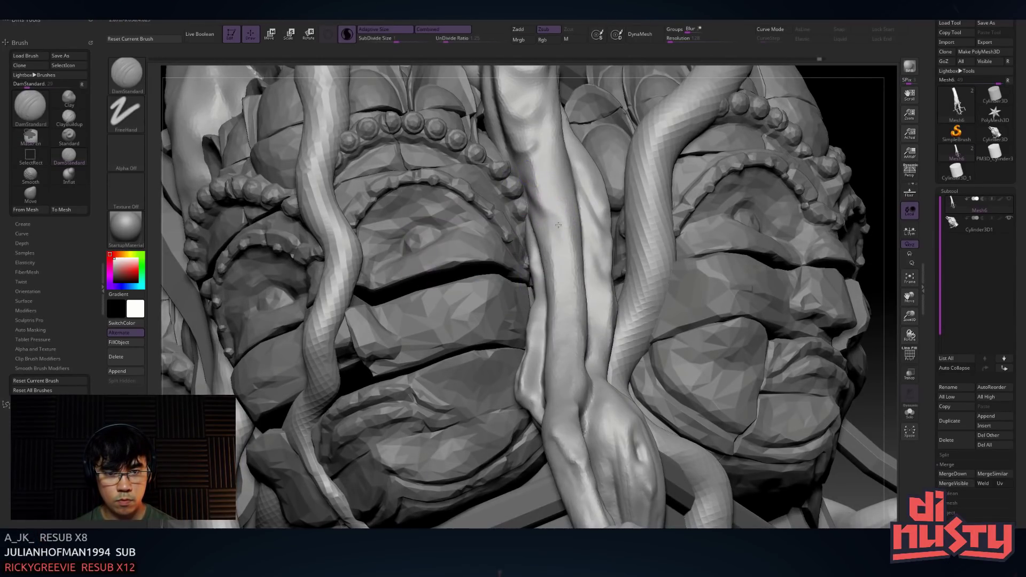
left_click(140, 161)
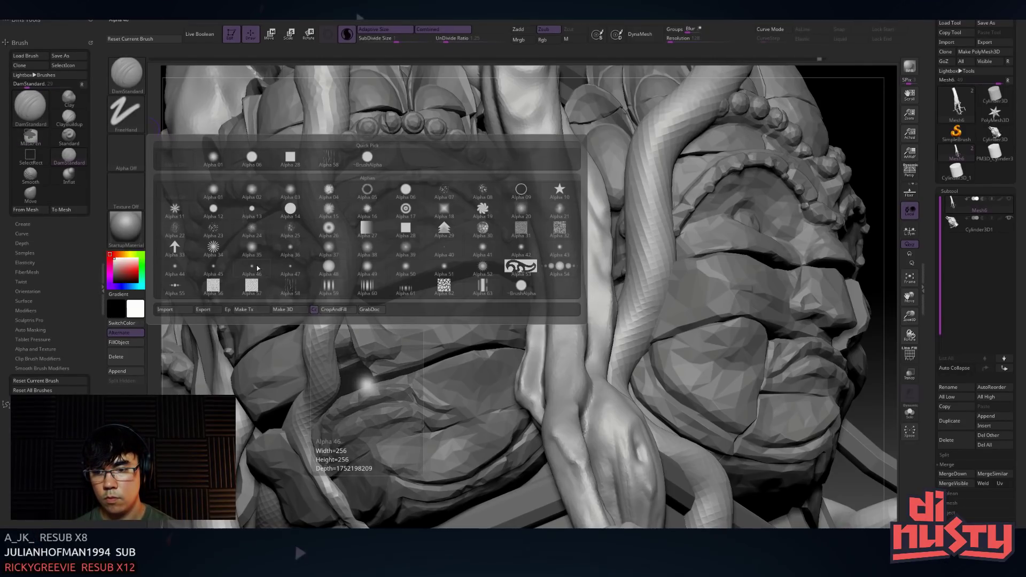
left_click(286, 266)
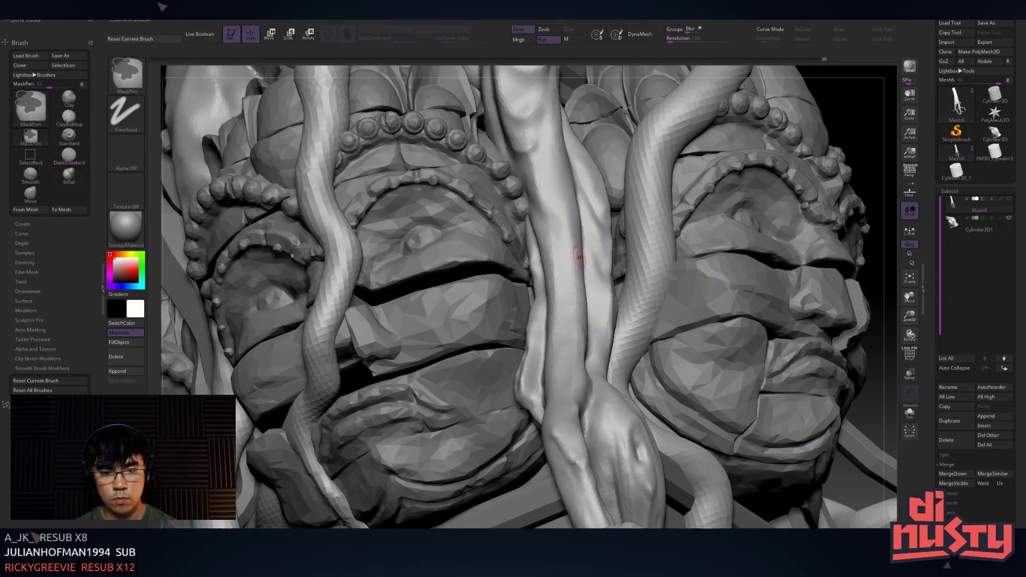
key("space")
key("space")
key("space")
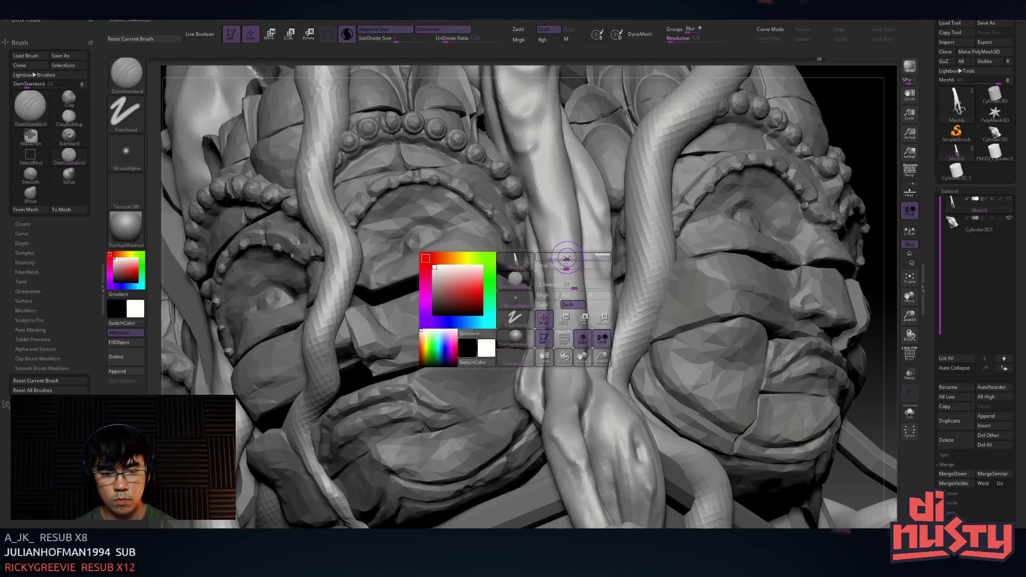
right_click_drag(545, 303, 565, 361)
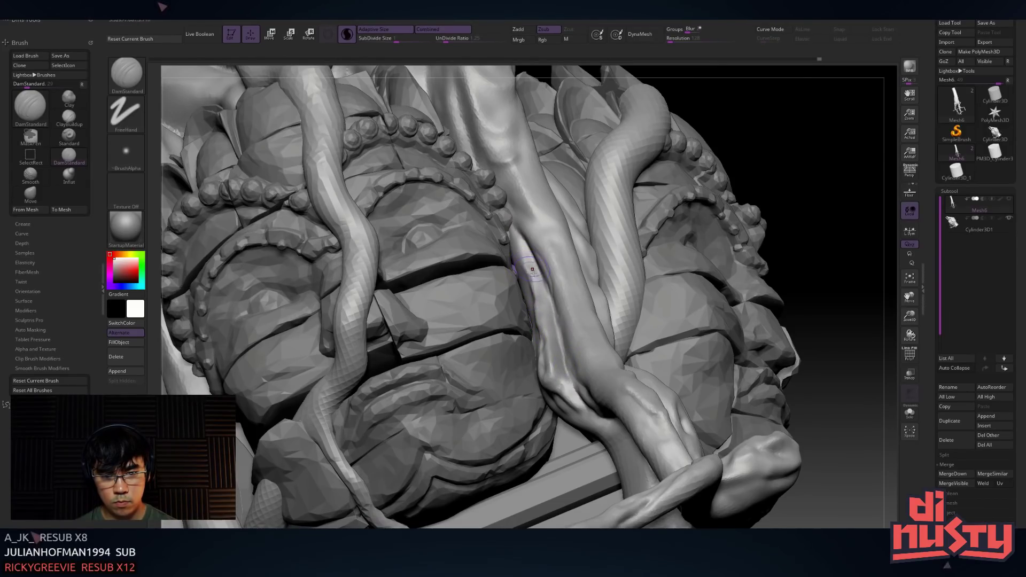
Test the brush on the central root with a short carved stroke and smoothing, and set its alpha to Alpha 44
mouse_move(590, 246)
right_mouse_down()
mouse_move(566, 267)
mouse_move(545, 267)
mouse_move(559, 256)
mouse_move(516, 328)
right_mouse_up()
left_click_drag(513, 314, 513, 326, "shift")
key("space")
mouse_move(535, 262)
left_mouse_down()
mouse_move(527, 295)
mouse_move(542, 247)
mouse_move(525, 293)
left_mouse_up()
left_click(132, 163)
left_click(194, 267)
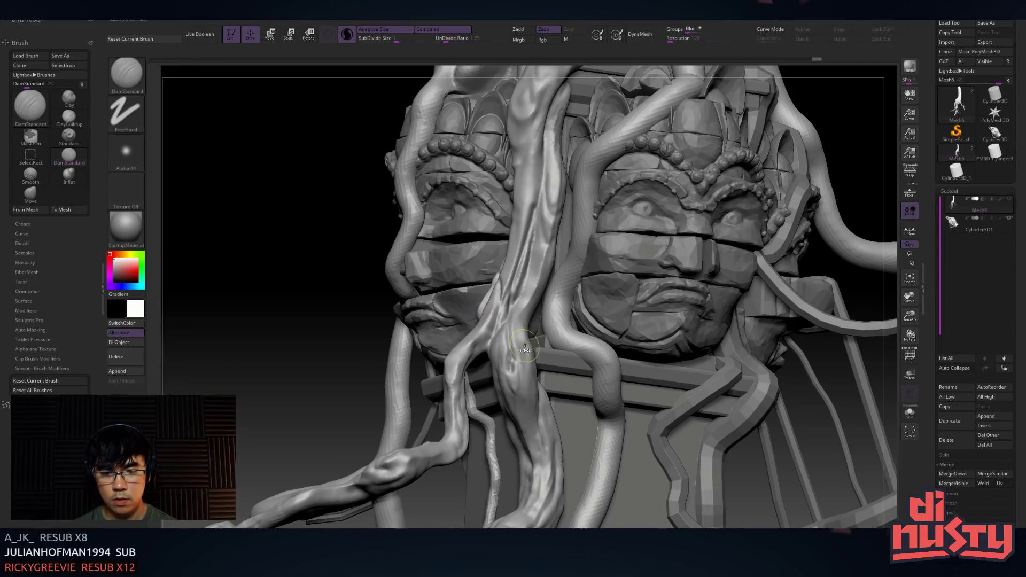
Smooth the roots above the front face's crown and deepen the crease where the hanging root meets the folded root
right_click_drag(517, 270, 572, 263)
right_click_drag(539, 304, 541, 295)
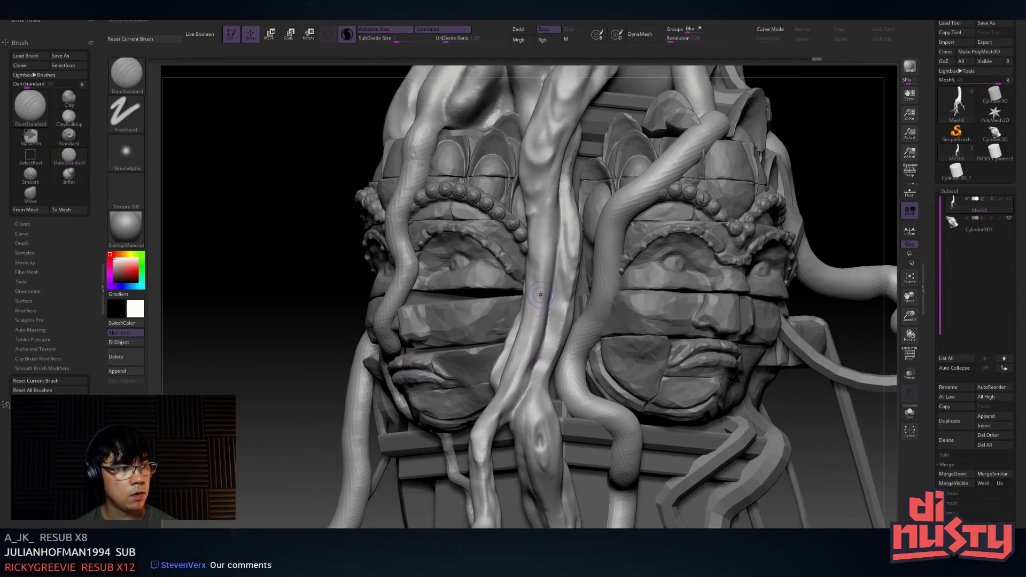
right_click_drag(538, 226, 491, 226)
key("shift")
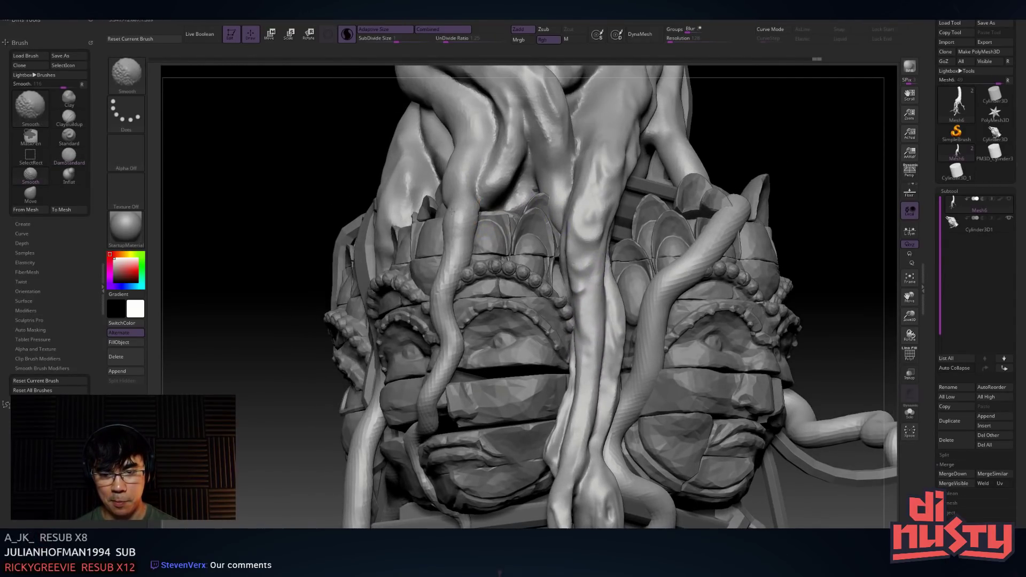
mouse_move(480, 266)
right_mouse_down()
mouse_move(523, 297)
mouse_move(514, 240)
right_mouse_up()
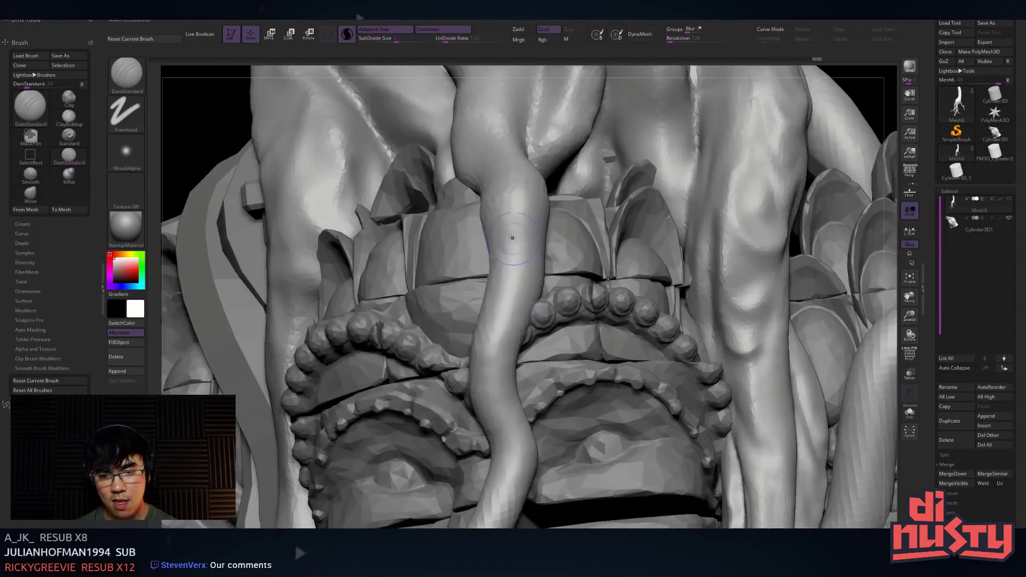
mouse_move(487, 198)
right_mouse_down()
mouse_move(498, 262)
mouse_move(504, 187)
right_mouse_up()
left_click_drag(560, 126, 540, 222)
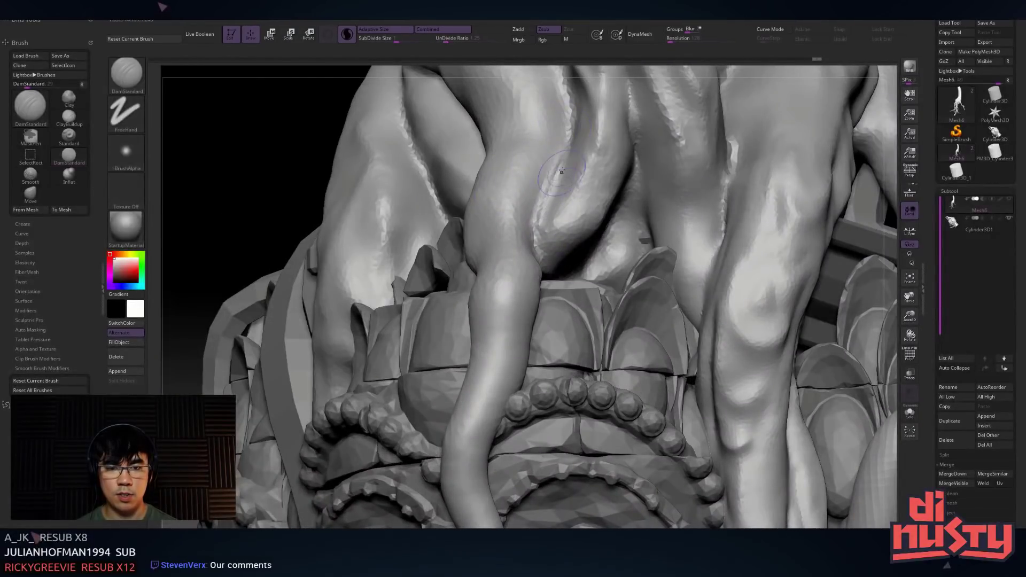
left_click_drag(558, 134, 537, 245)
left_click_drag(551, 184, 538, 259)
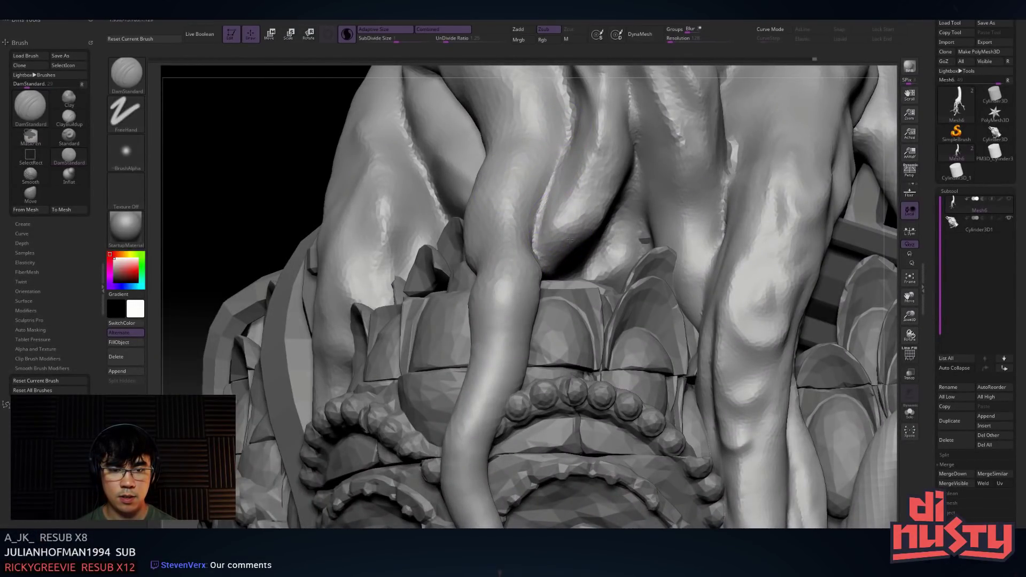
Carve and smooth bark grooves down the folded root bulge just above the front face's crown
left_click_drag(588, 177, 559, 227)
mouse_move(594, 145)
left_mouse_down("shift")
mouse_move(578, 208)
mouse_move(601, 181)
mouse_move(573, 214)
mouse_move(602, 171)
mouse_move(566, 243)
left_mouse_up("shift")
left_click_drag(618, 160, 548, 268)
right_click_drag(606, 166, 577, 249)
mouse_move(577, 249)
left_mouse_down("shift")
mouse_move(567, 235)
mouse_move(574, 252)
left_mouse_up("shift")
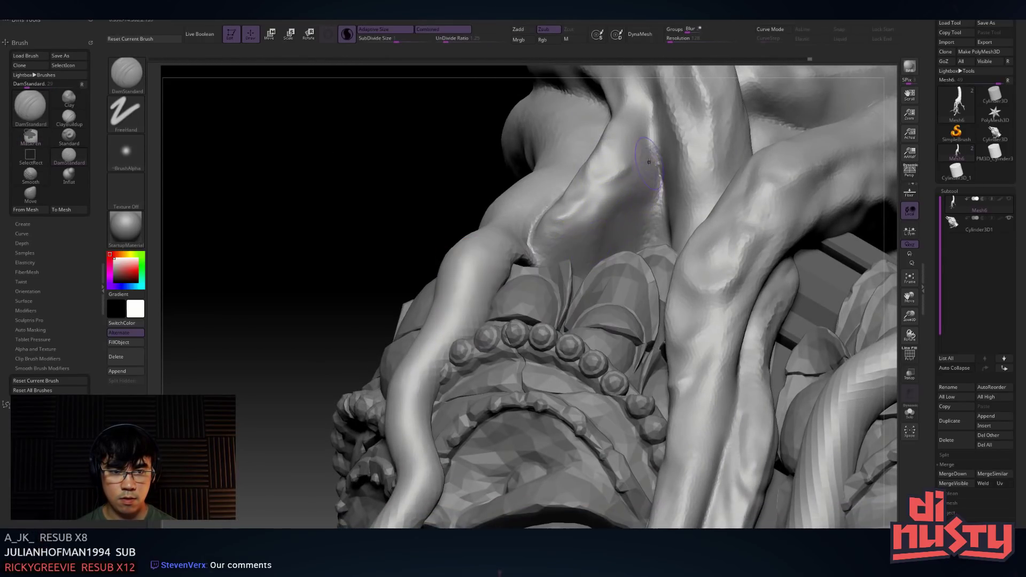
Resize the brush and carve creases into the recess behind the folded root bulge above the crown
key("space")
left_click_drag(647, 194, 585, 249)
left_click_drag(632, 216, 610, 247)
right_click_drag(647, 195, 629, 235)
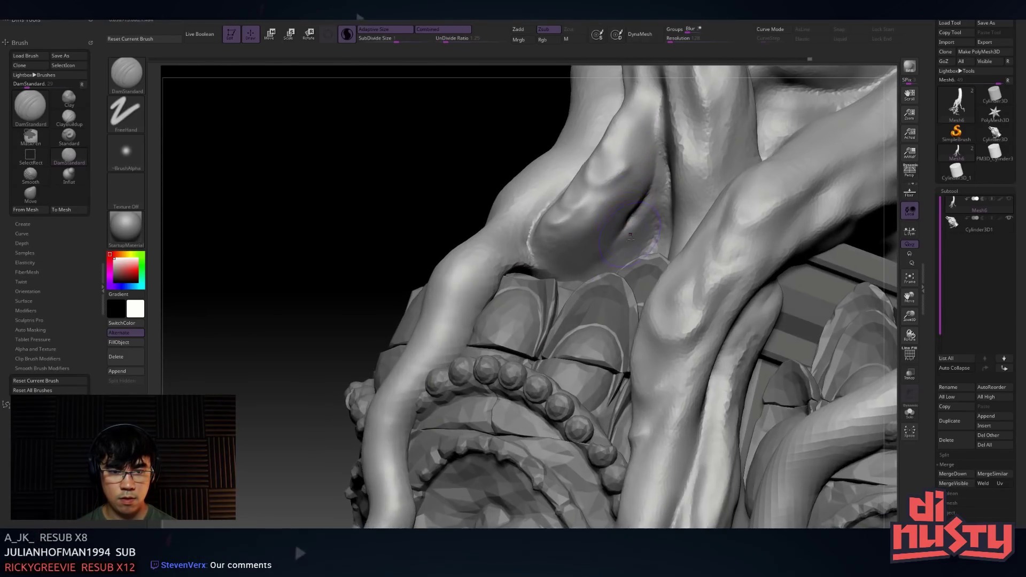
Hide the temple subtool and carve stretched folds into the exposed root web beneath the bulge, smoothing their edges
left_click(1009, 218)
right_click_drag(708, 250, 666, 177)
mouse_move(646, 194)
left_mouse_down()
mouse_move(573, 291)
mouse_move(580, 321)
left_mouse_up()
left_click_drag(627, 247, 597, 310)
mouse_move(666, 174)
left_mouse_down()
mouse_move(611, 274)
mouse_move(610, 370)
left_mouse_up()
left_click_drag(662, 214, 627, 365)
left_click_drag(641, 293, 643, 378)
mouse_move(602, 314)
left_mouse_down()
mouse_move(665, 185)
mouse_move(613, 263)
left_mouse_up()
left_click_drag(624, 362, 661, 191, "shift")
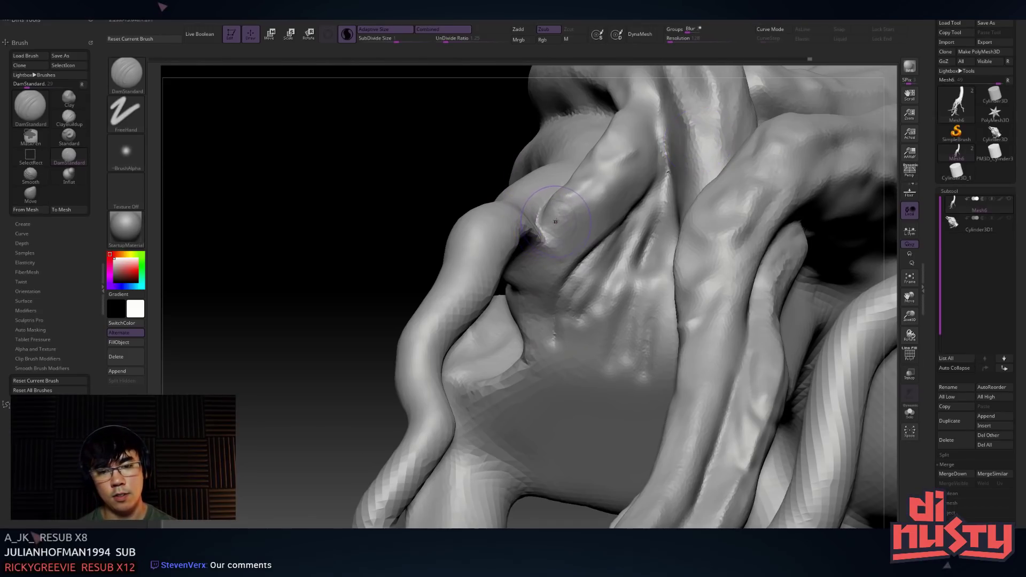
right_click_drag(543, 180, 558, 182)
right_click_drag(584, 143, 584, 167)
right_click_drag(592, 226, 593, 223)
right_click_drag(616, 185, 633, 168)
left_click_drag(665, 264, 654, 214)
key("ctrl+z")
right_click_drag(656, 235, 665, 198)
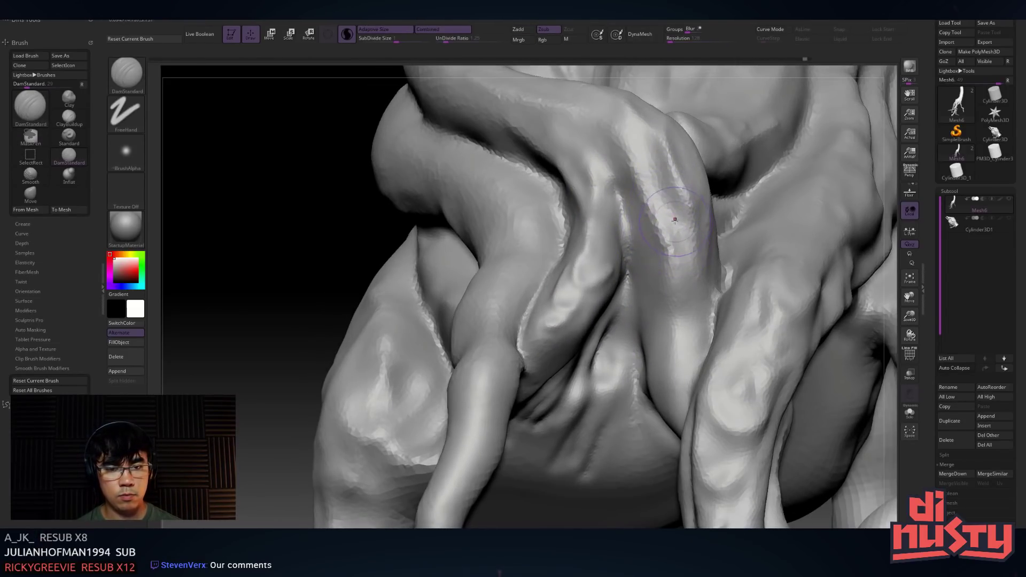
Carve a long crease along the thick upper root where it sweeps diagonally down over the hanging root
right_click_drag(529, 179, 506, 176)
left_click_drag(306, 122, 508, 222)
key("ctrl+z")
mouse_move(324, 135)
left_mouse_down()
mouse_move(521, 212)
mouse_move(588, 302)
left_mouse_up()
key("ctrl+z")
mouse_move(347, 154)
left_mouse_down()
mouse_move(534, 219)
mouse_move(595, 314)
left_mouse_up()
mouse_move(608, 204)
right_mouse_down()
mouse_move(673, 251)
mouse_move(655, 267)
right_mouse_up()
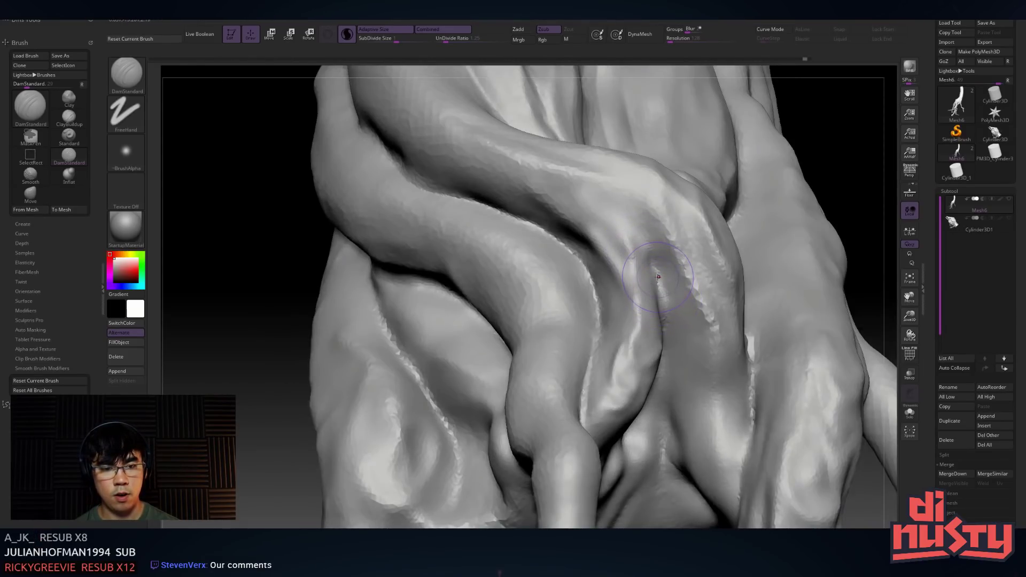
Cut grooves through the bend of the thick upper root, smooth their rough edges and reduce the brush size
left_click_drag(653, 274, 634, 229)
left_click_drag(652, 278, 631, 220)
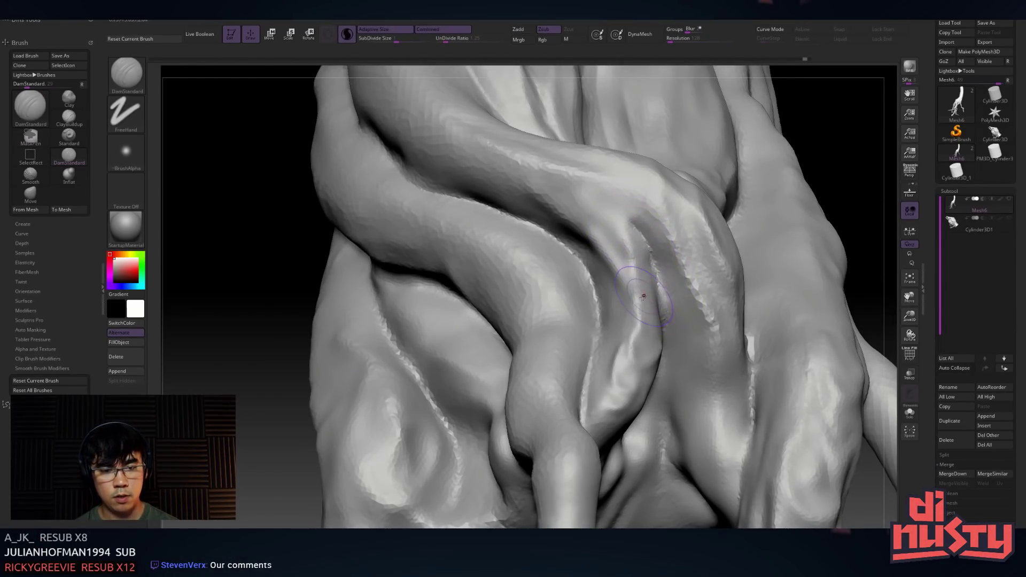
left_click_drag(643, 296, 472, 161)
key("shift")
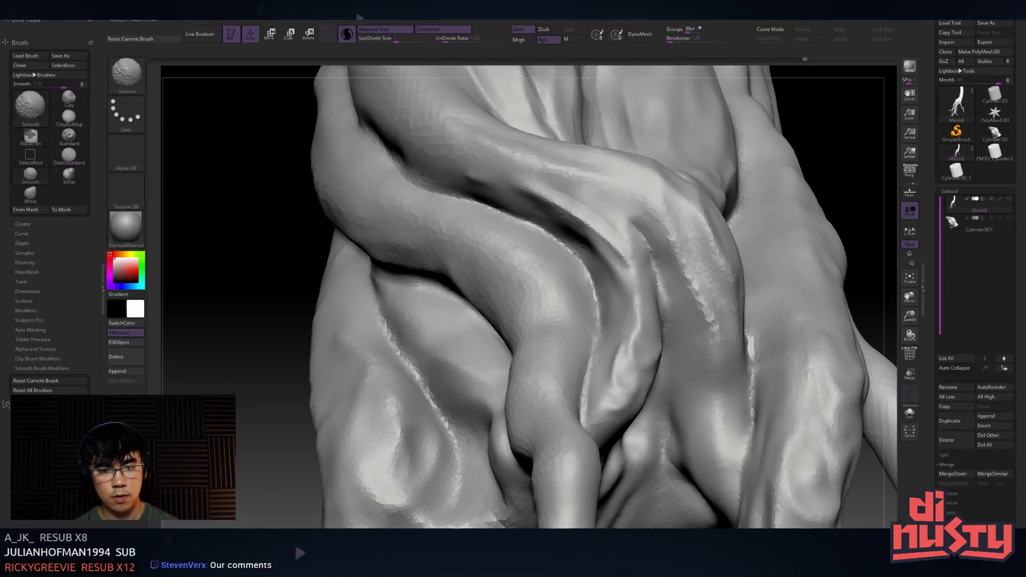
key("space")
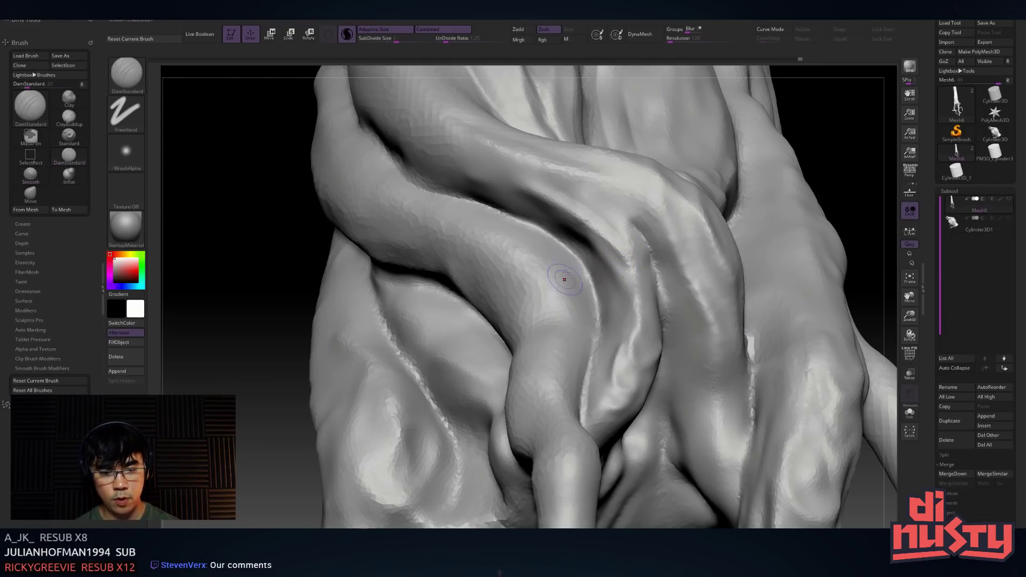
Carve additional wrinkles into the root web beneath the folded bulge
mouse_move(556, 305)
right_mouse_down()
mouse_move(540, 299)
mouse_move(558, 307)
mouse_move(531, 320)
mouse_move(530, 356)
right_mouse_up()
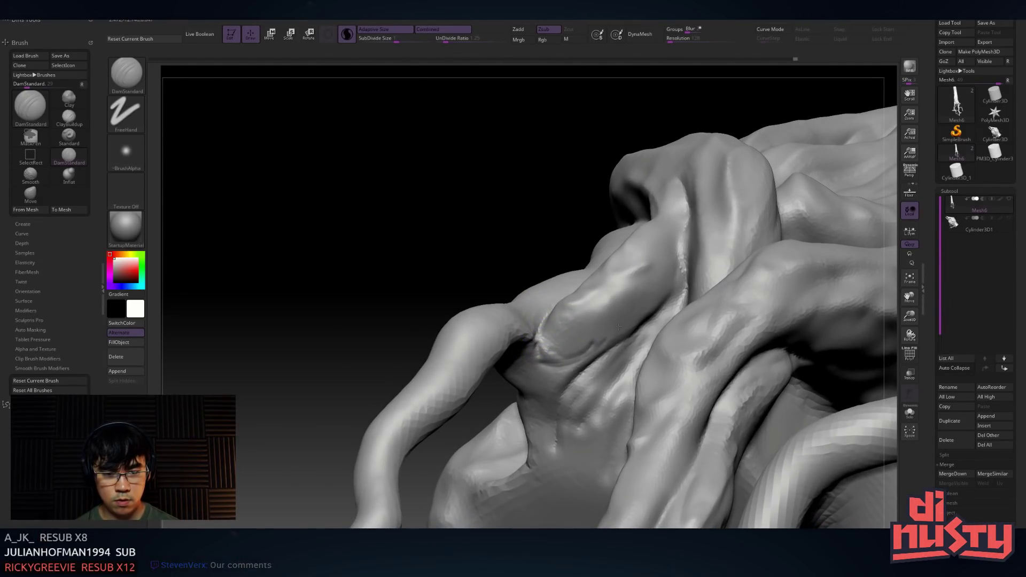
left_click_drag(662, 310, 558, 374)
left_click_drag(631, 323, 555, 400)
Carve deep creases along the underside of the diagonal root to separate it from the roots beneath
mouse_move(572, 339)
right_mouse_down()
mouse_move(524, 211)
mouse_move(548, 227)
right_mouse_up()
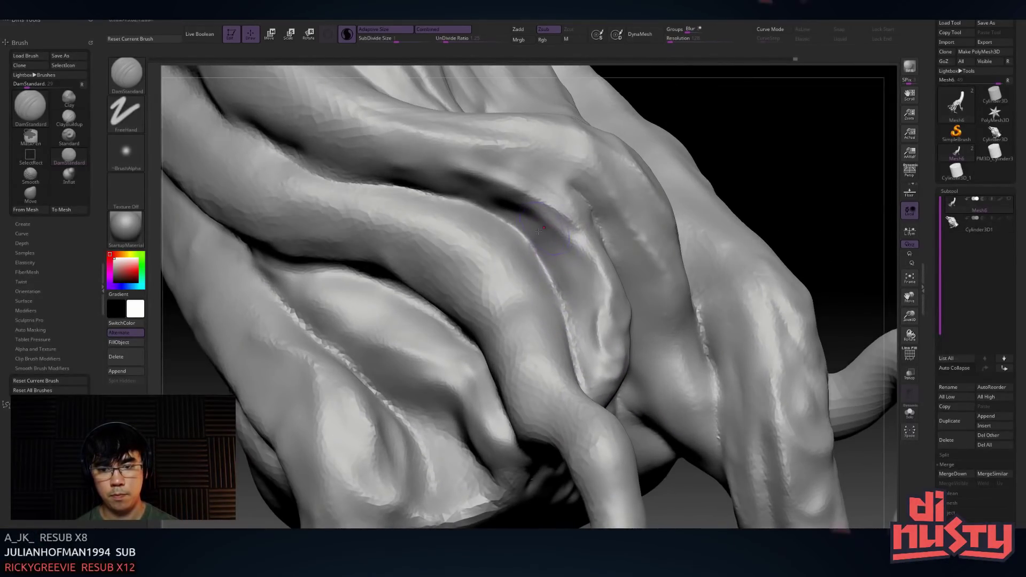
mouse_move(239, 214)
left_mouse_down()
mouse_move(370, 258)
mouse_move(460, 319)
left_mouse_up()
right_click(394, 246)
mouse_move(276, 255)
left_mouse_down()
mouse_move(419, 264)
mouse_move(499, 376)
left_mouse_up()
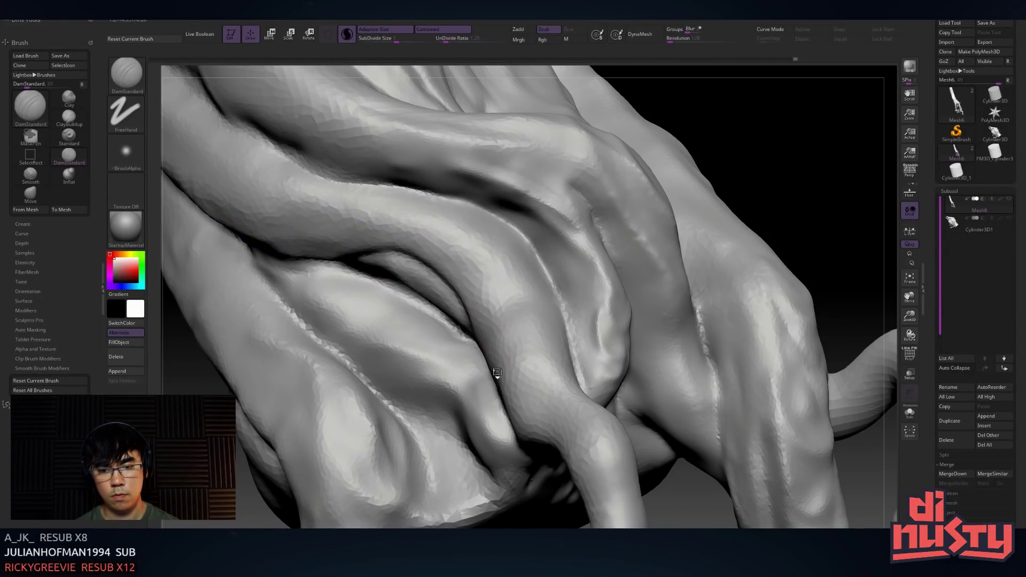
right_click(459, 273)
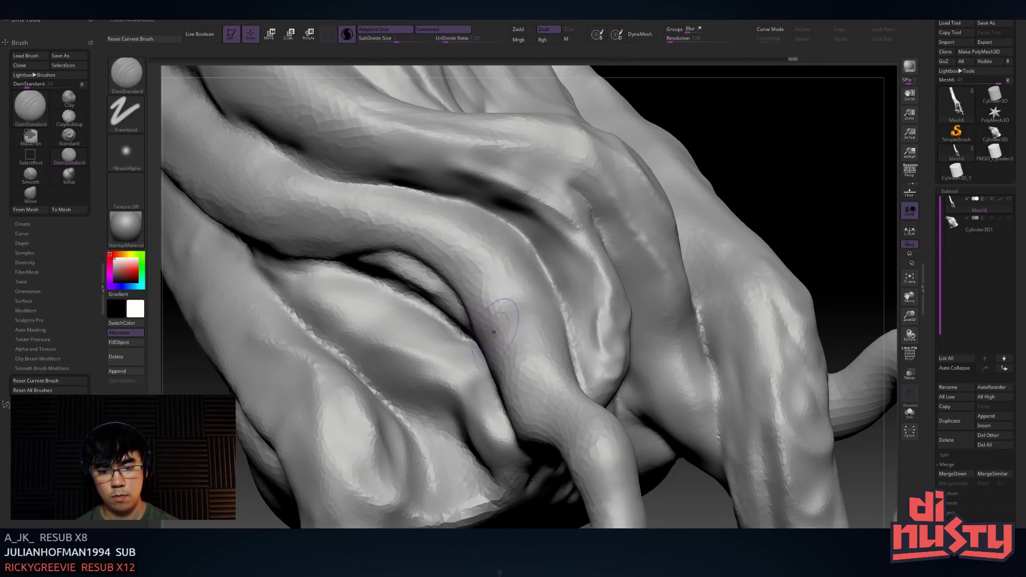
Sculpt a rounded bark knot with wrinkles at the diagonal root's downward bend and smooth its lower edge
right_click_drag(522, 332, 533, 309)
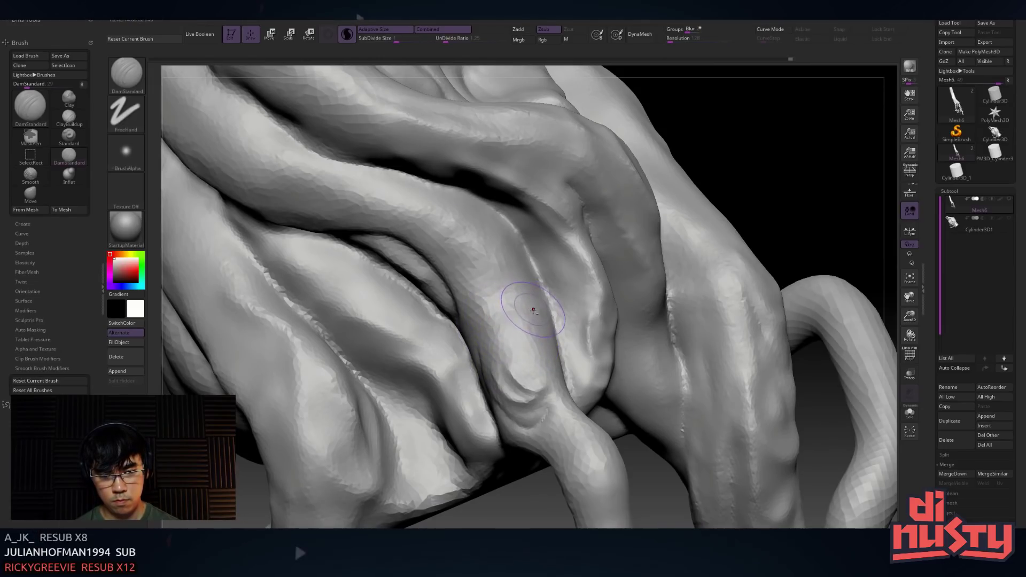
left_click_drag(537, 342, 500, 374)
mouse_move(516, 328)
left_mouse_down()
mouse_move(537, 404)
mouse_move(543, 313)
left_mouse_up()
right_click_drag(529, 287, 507, 299)
mouse_move(489, 371)
left_mouse_down()
mouse_move(510, 430)
mouse_move(535, 444)
left_mouse_up()
mouse_move(534, 315)
right_mouse_down()
mouse_move(516, 306)
mouse_move(535, 314)
right_mouse_up()
left_click_drag(505, 418, 539, 438, "shift")
Add smaller knots and wrinkles down the thin hanging root below the large knot
mouse_move(534, 327)
right_mouse_down()
mouse_move(516, 335)
mouse_move(484, 311)
right_mouse_up()
mouse_move(493, 396)
left_mouse_down()
mouse_move(508, 445)
mouse_move(541, 411)
left_mouse_up()
right_click_drag(541, 412, 516, 384)
mouse_move(510, 420)
left_mouse_down()
mouse_move(529, 443)
mouse_move(526, 385)
left_mouse_up()
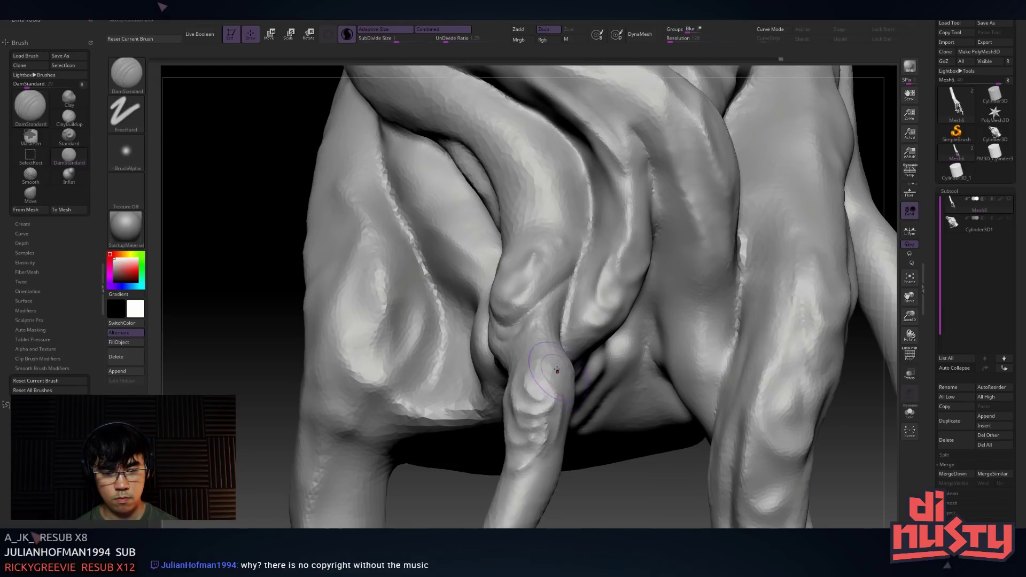
Smooth the diagonal root and carve a crease along its inner edge beside the recess
mouse_move(549, 343)
right_mouse_down()
mouse_move(541, 342)
mouse_move(567, 289)
mouse_move(821, 208)
right_mouse_up()
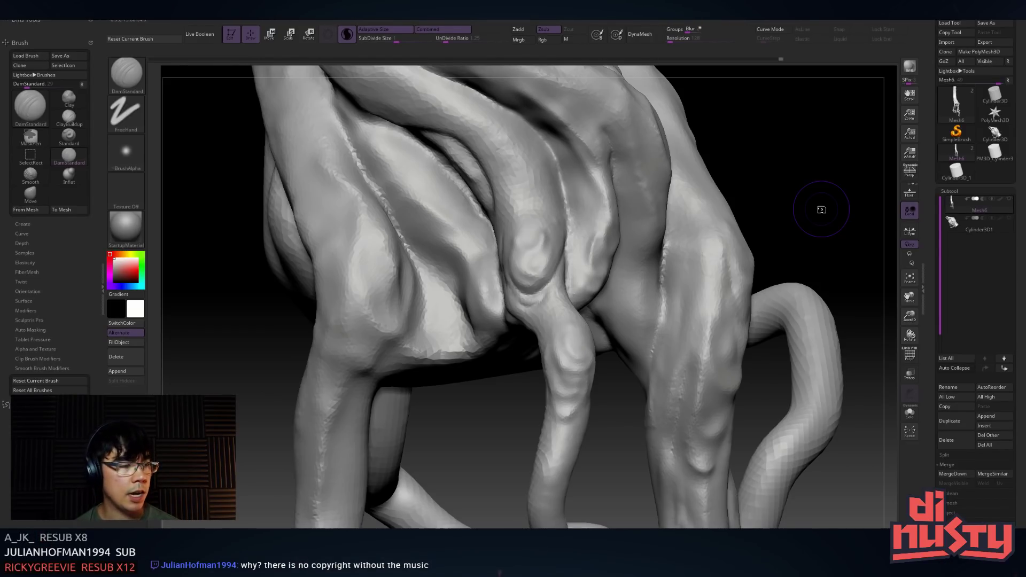
right_click_drag(563, 249, 581, 258, "alt")
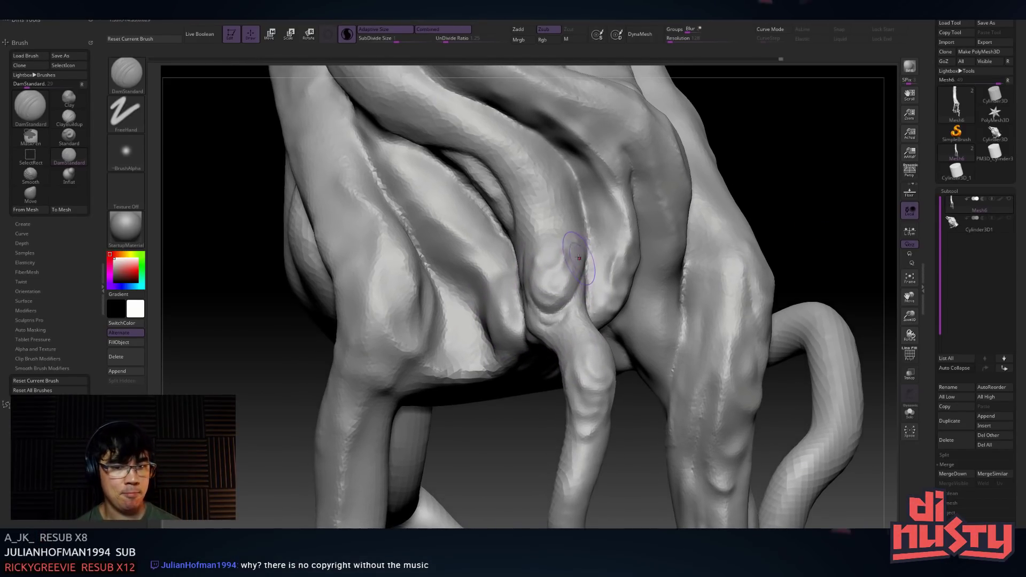
key("shift")
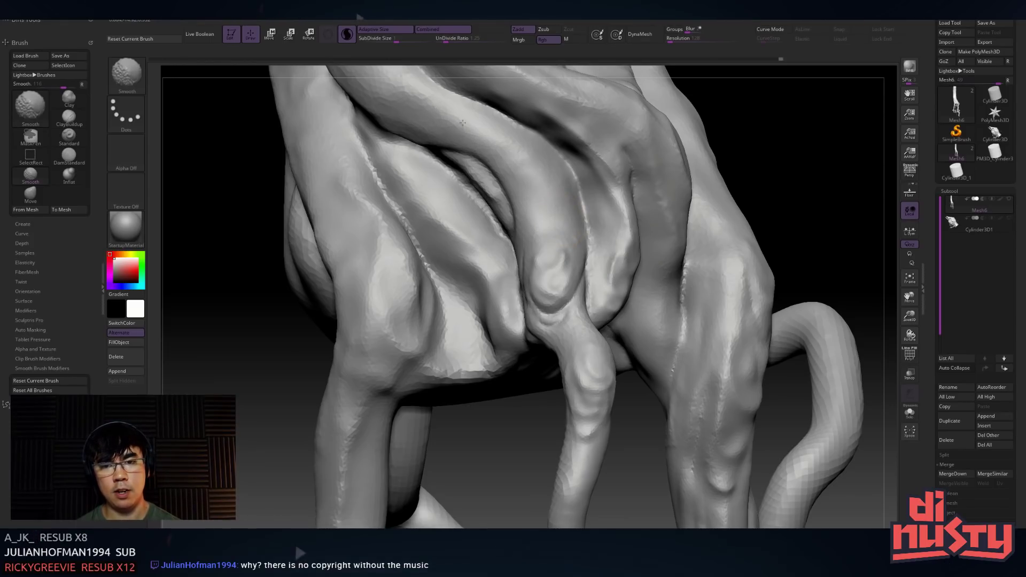
right_click_drag(540, 219, 515, 224)
left_click_drag(517, 243, 520, 256)
key("ctrl+z")
left_click_drag(498, 191, 524, 284)
Deepen the recess behind the diagonal root with repeated DamStandard strokes running down toward the knot
right_click_drag(542, 233, 475, 202)
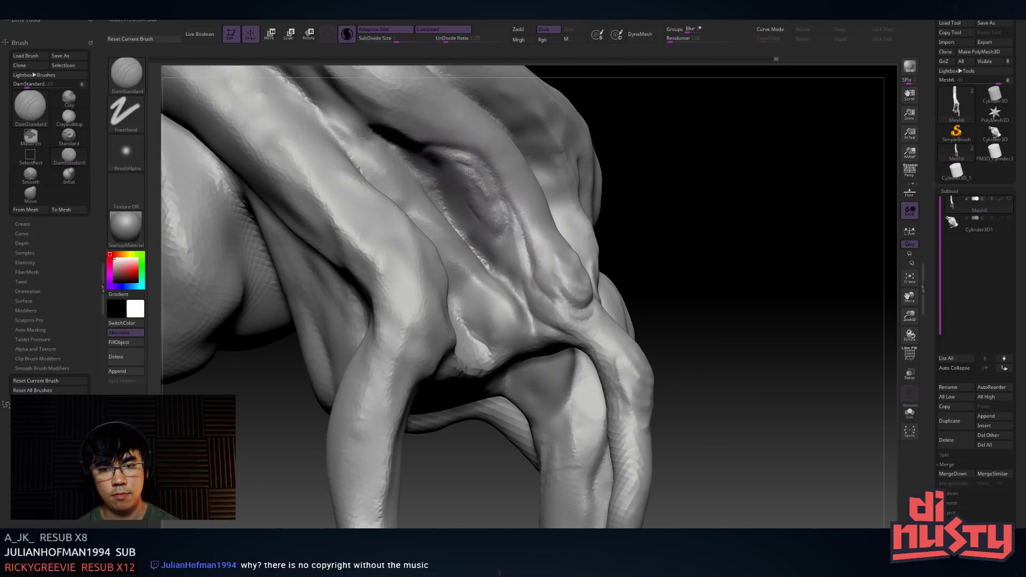
left_click_drag(476, 210, 505, 263)
mouse_move(451, 192)
left_mouse_down()
mouse_move(510, 279)
mouse_move(497, 267)
left_mouse_up()
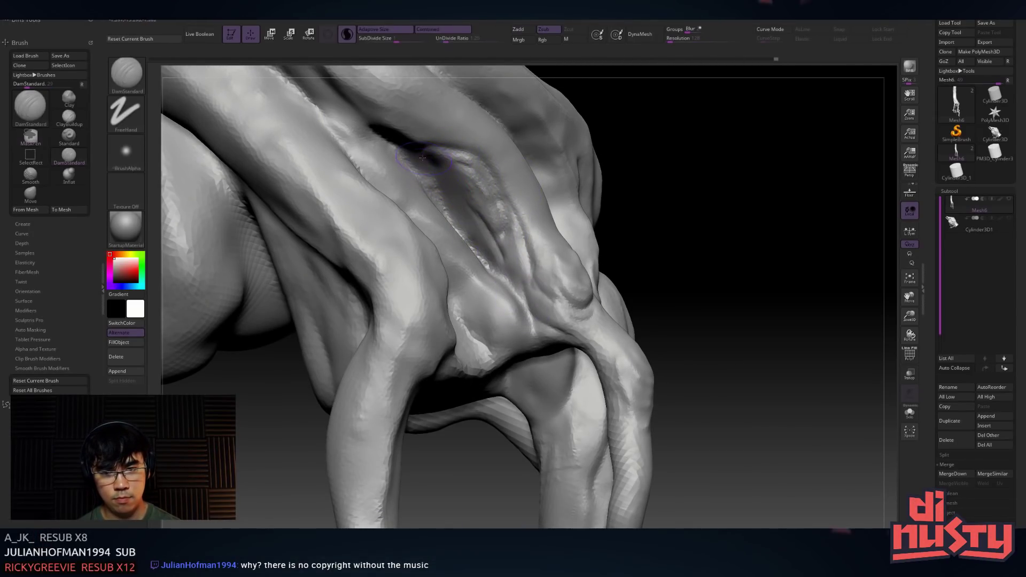
left_click_drag(426, 163, 534, 326)
left_click_drag(476, 211, 505, 262)
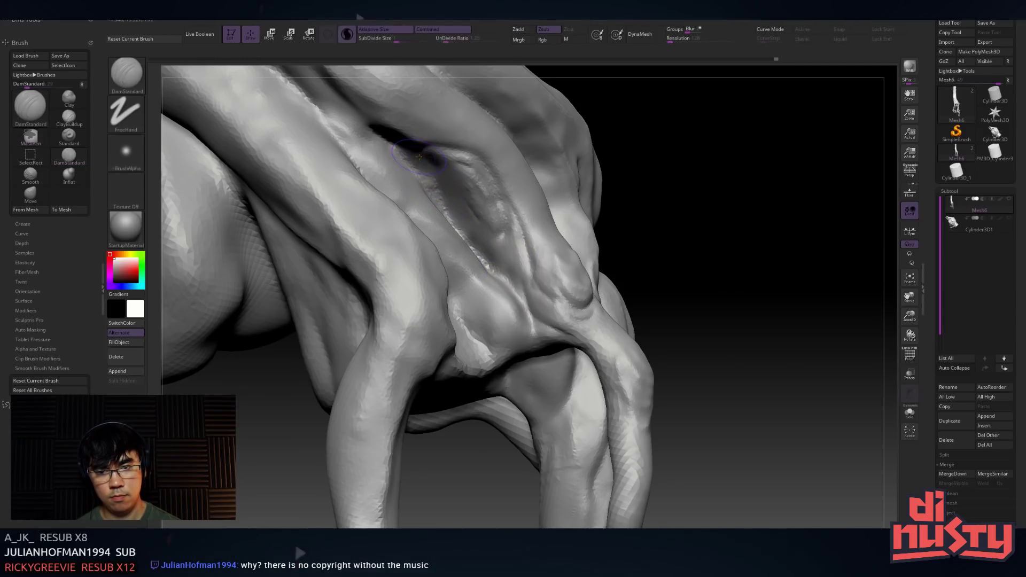
left_click_drag(430, 169, 500, 273)
left_click_drag(436, 190, 486, 245)
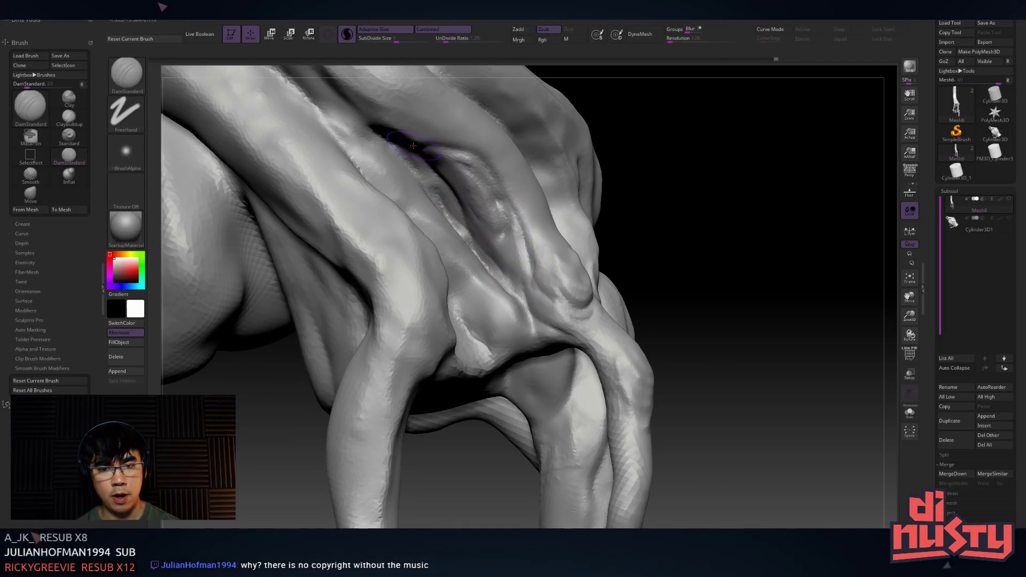
Sharpen the crease between the diagonal root and the thick folded root, and smooth the area near the knot
right_click_drag(494, 138, 484, 141)
mouse_move(479, 147)
right_mouse_down()
mouse_move(521, 143)
mouse_move(470, 119)
mouse_move(484, 108)
right_mouse_up()
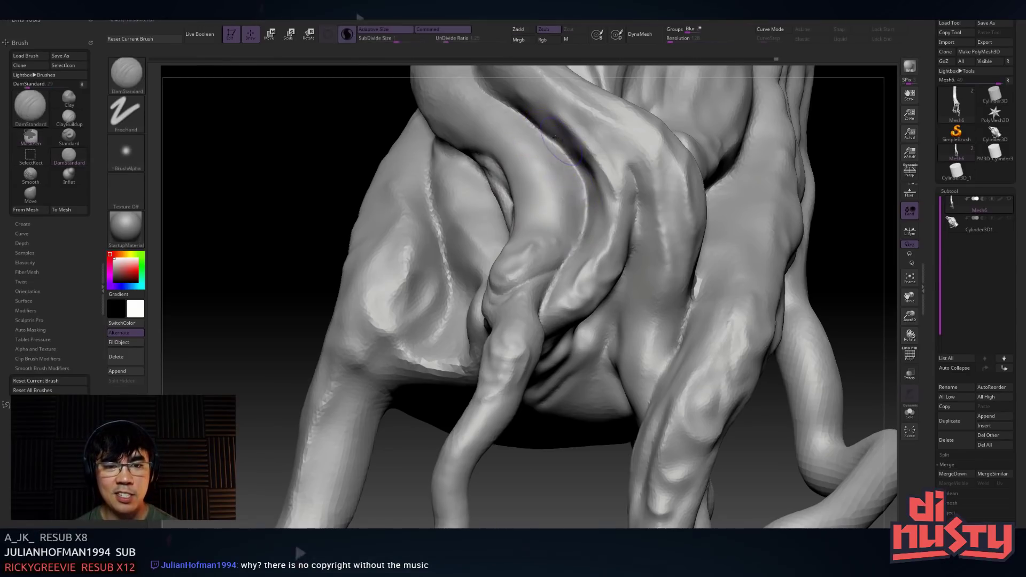
left_click_drag(529, 129, 570, 241)
key("ctrl+z")
mouse_move(530, 129)
left_mouse_down()
mouse_move(552, 146)
mouse_move(565, 254)
left_mouse_up()
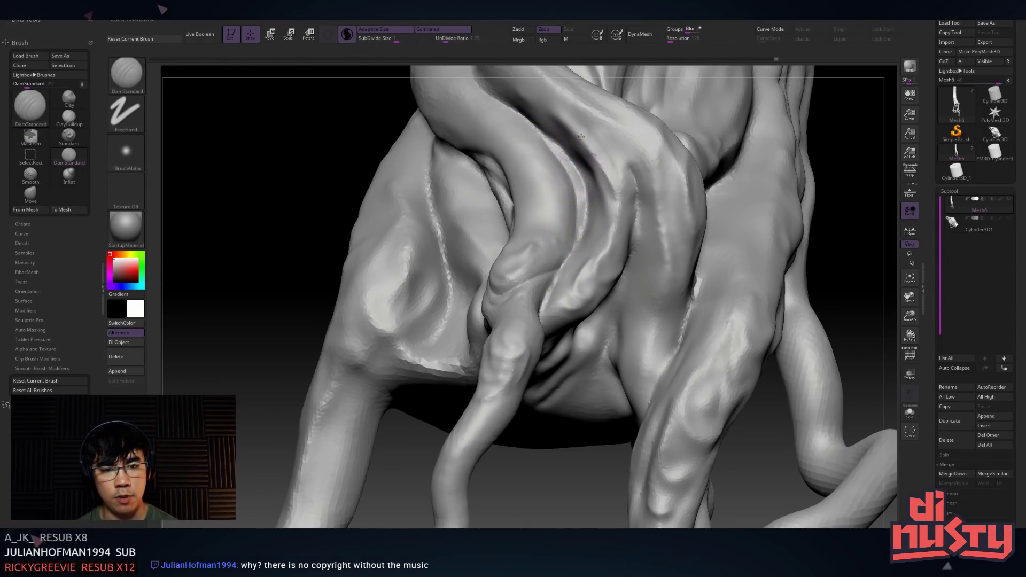
right_click_drag(580, 136, 602, 137)
right_click_drag(557, 187, 583, 214)
left_click_drag(545, 247, 560, 264, "shift")
mouse_move(560, 265)
right_mouse_down()
mouse_move(535, 292)
mouse_move(556, 300)
mouse_move(542, 249)
mouse_move(515, 277)
mouse_move(545, 279)
mouse_move(558, 299)
mouse_move(566, 293)
right_mouse_up()
right_click_drag(556, 400, 654, 228)
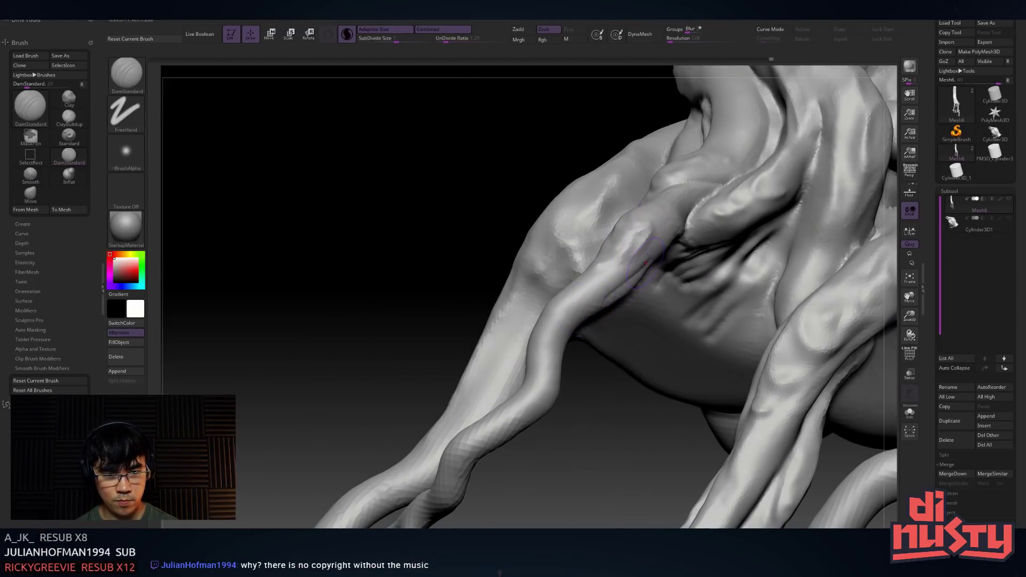
Carve a long DamStandard crease along the underside of the thin winding root, from its upper knot down to the bend
right_click_drag(609, 297, 642, 241)
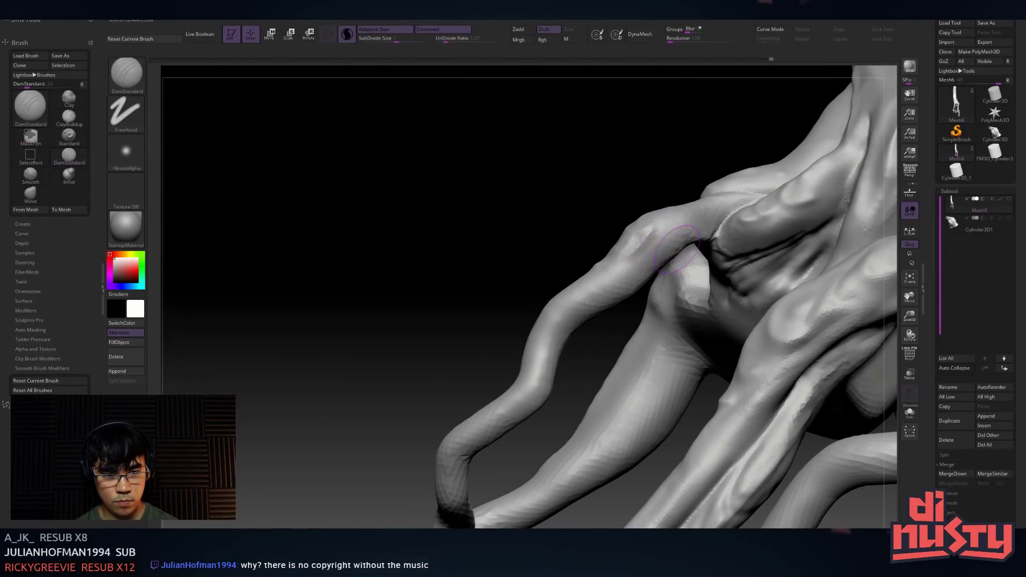
mouse_move(617, 294)
left_mouse_down()
mouse_move(635, 275)
mouse_move(569, 325)
mouse_move(532, 399)
left_mouse_up()
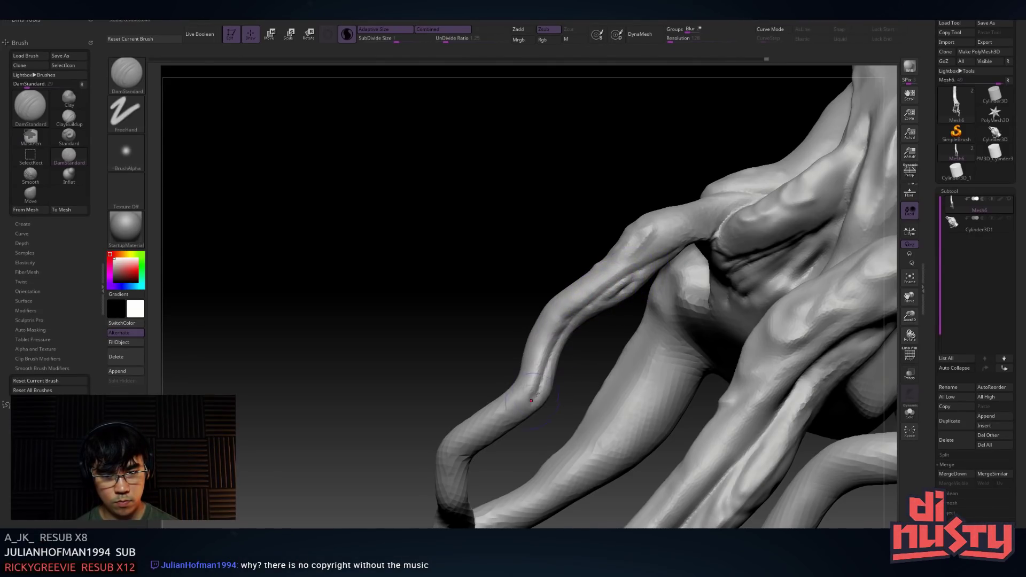
right_click_drag(555, 353, 551, 327)
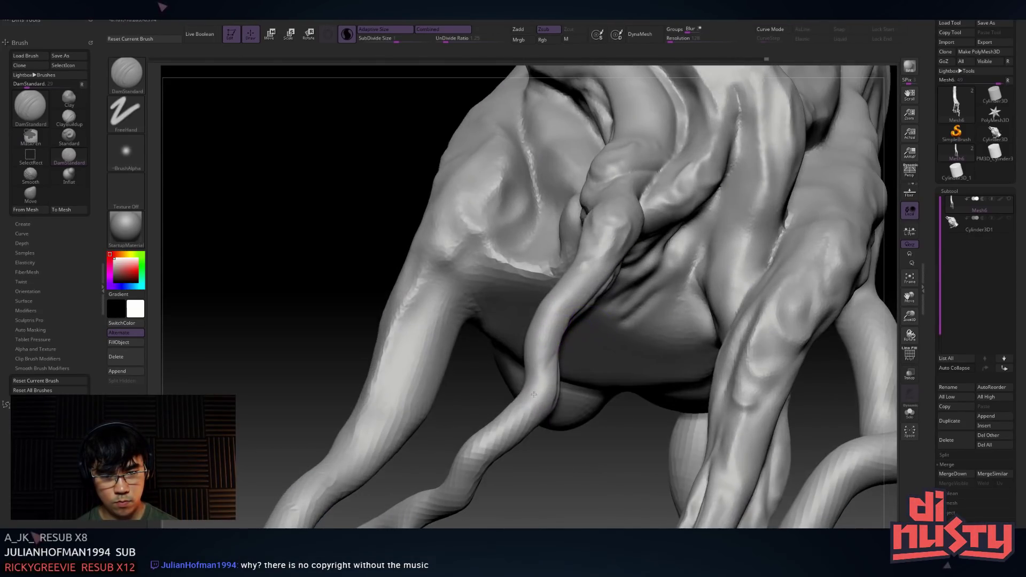
mouse_move(540, 390)
right_mouse_down()
mouse_move(531, 394)
mouse_move(552, 385)
right_mouse_up()
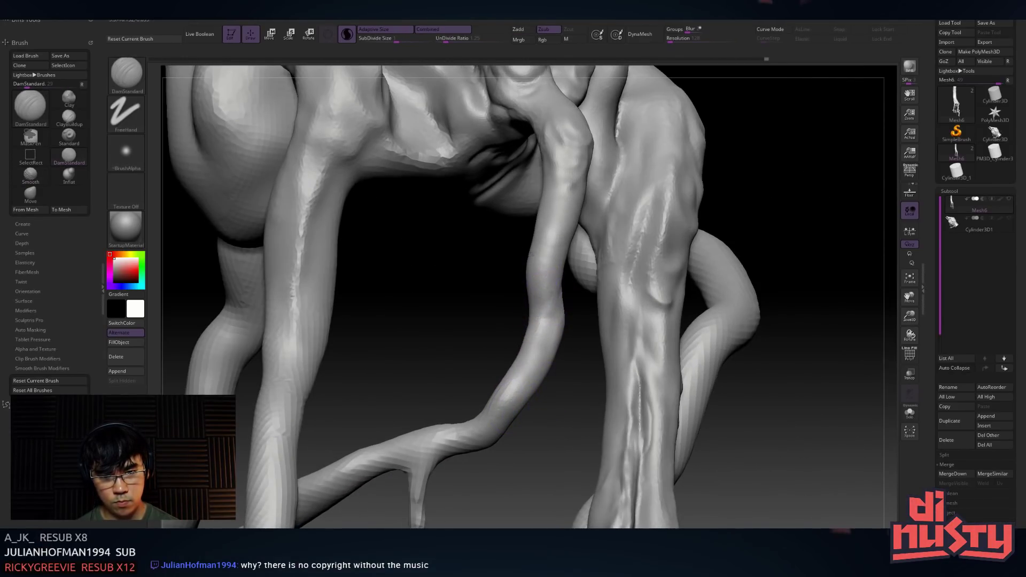
Sculpt a small knot and dents midway down the thin hanging root and soften the surface around them
right_click_drag(546, 311, 527, 289)
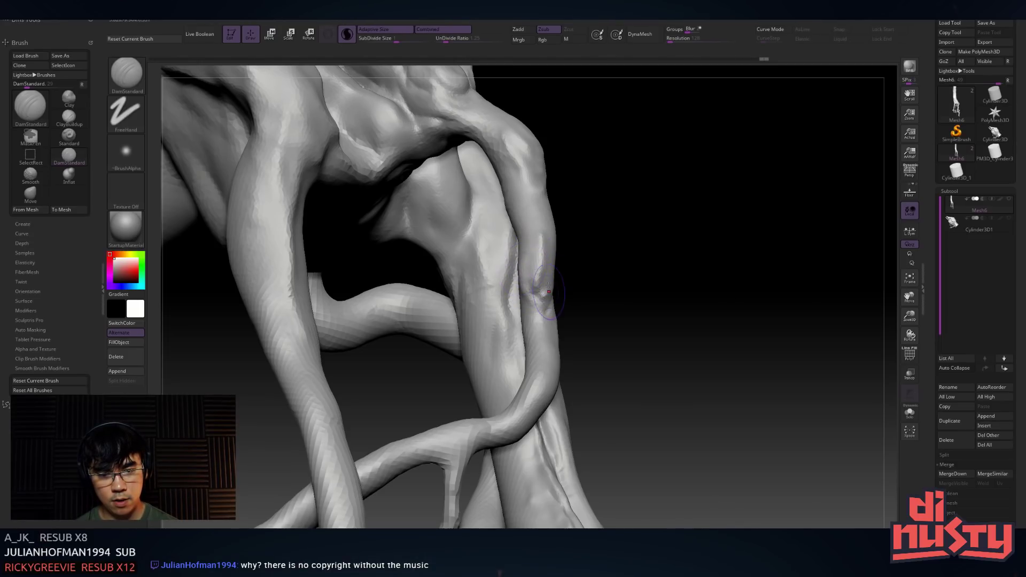
key("shift")
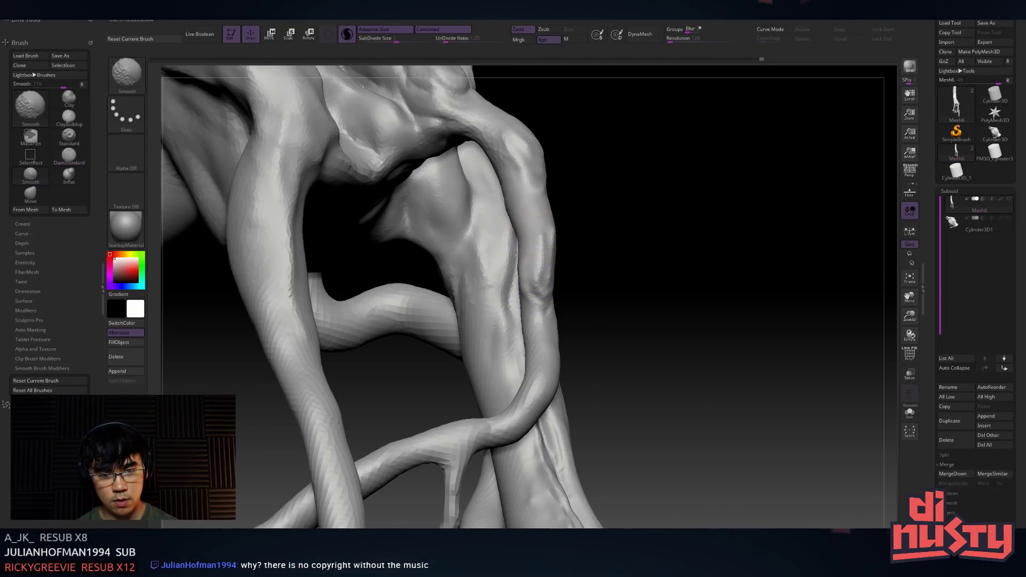
right_click_drag(543, 244, 505, 193)
key("ctrl")
key("shift")
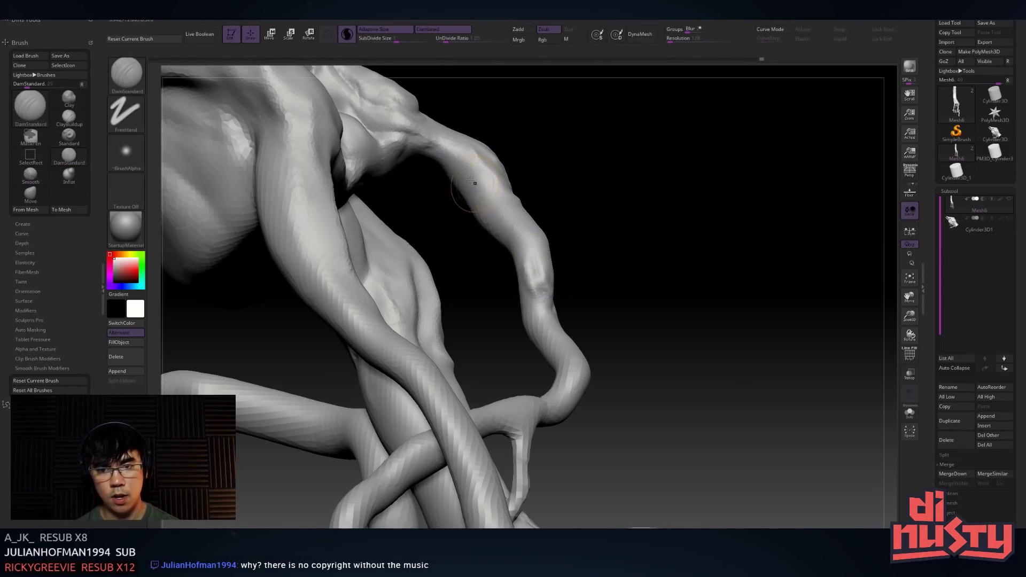
key("alt")
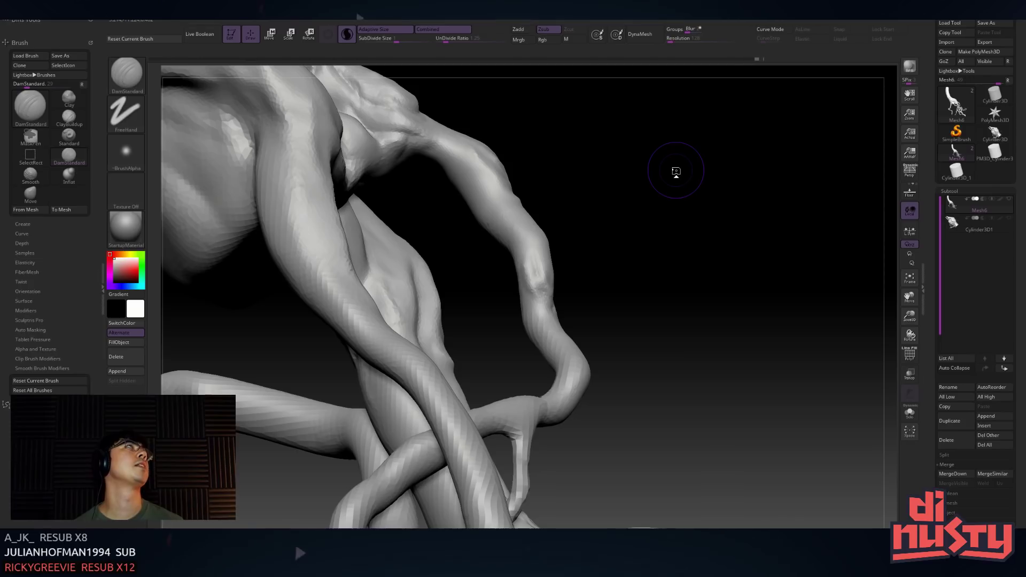
Save the project over the existing file treesculpt.ZPR
mouse_move(493, 222)
right_mouse_down()
mouse_move(404, 241)
mouse_move(383, 214)
mouse_move(512, 202)
mouse_move(451, 198)
mouse_move(480, 197)
right_mouse_up()
key("ctrl")
key("ctrl+s")
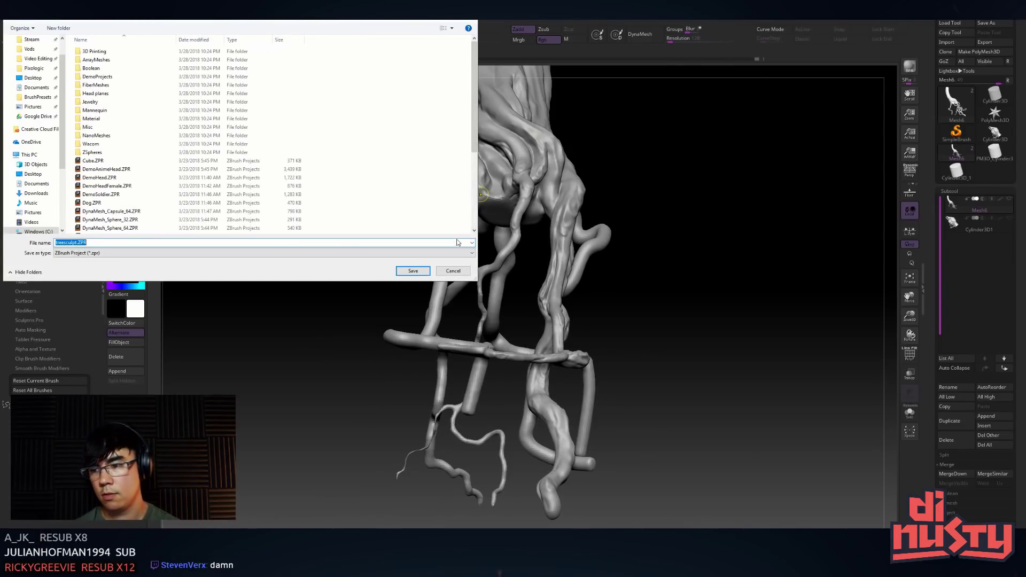
key("Return")
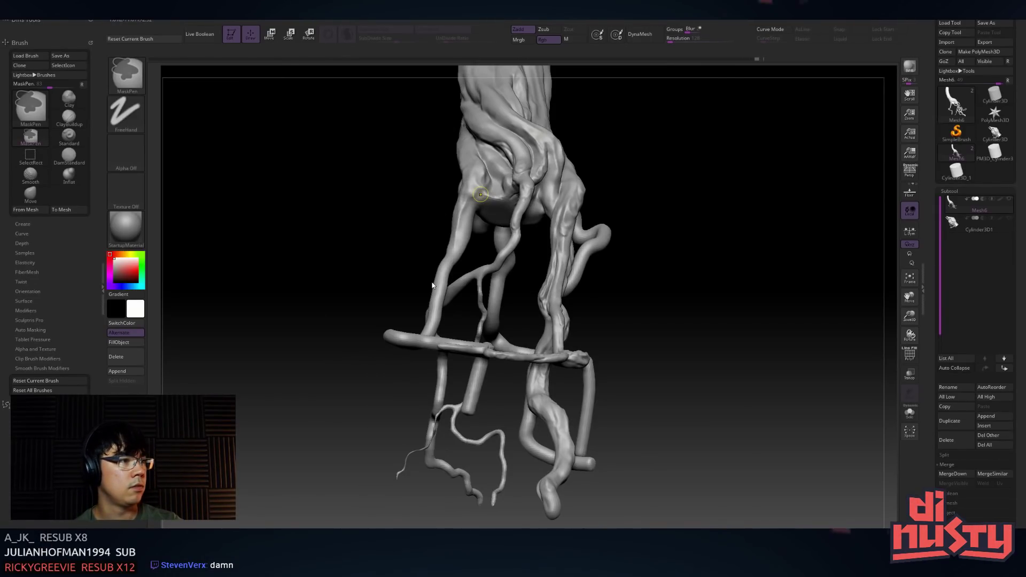
key("alt")
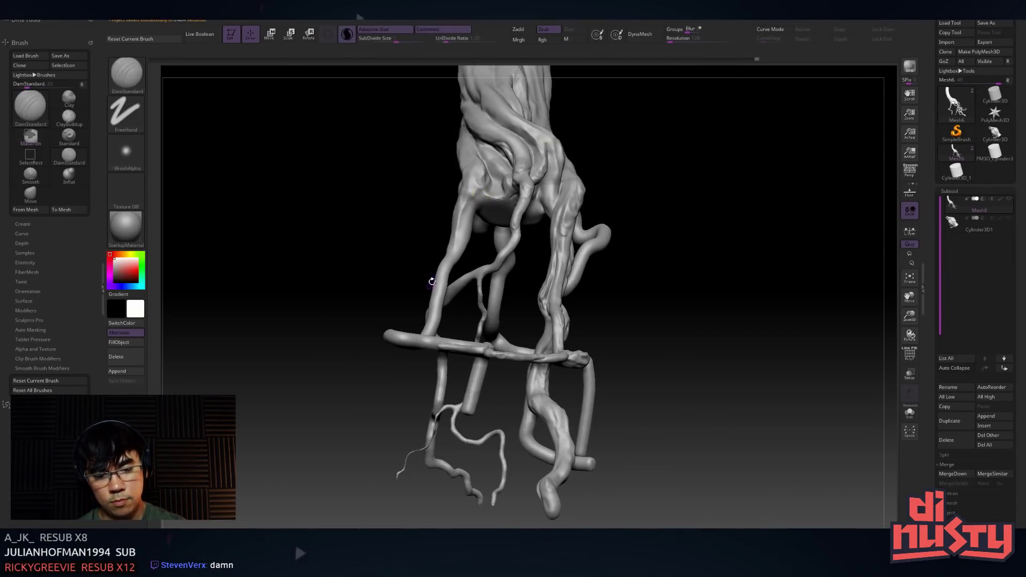